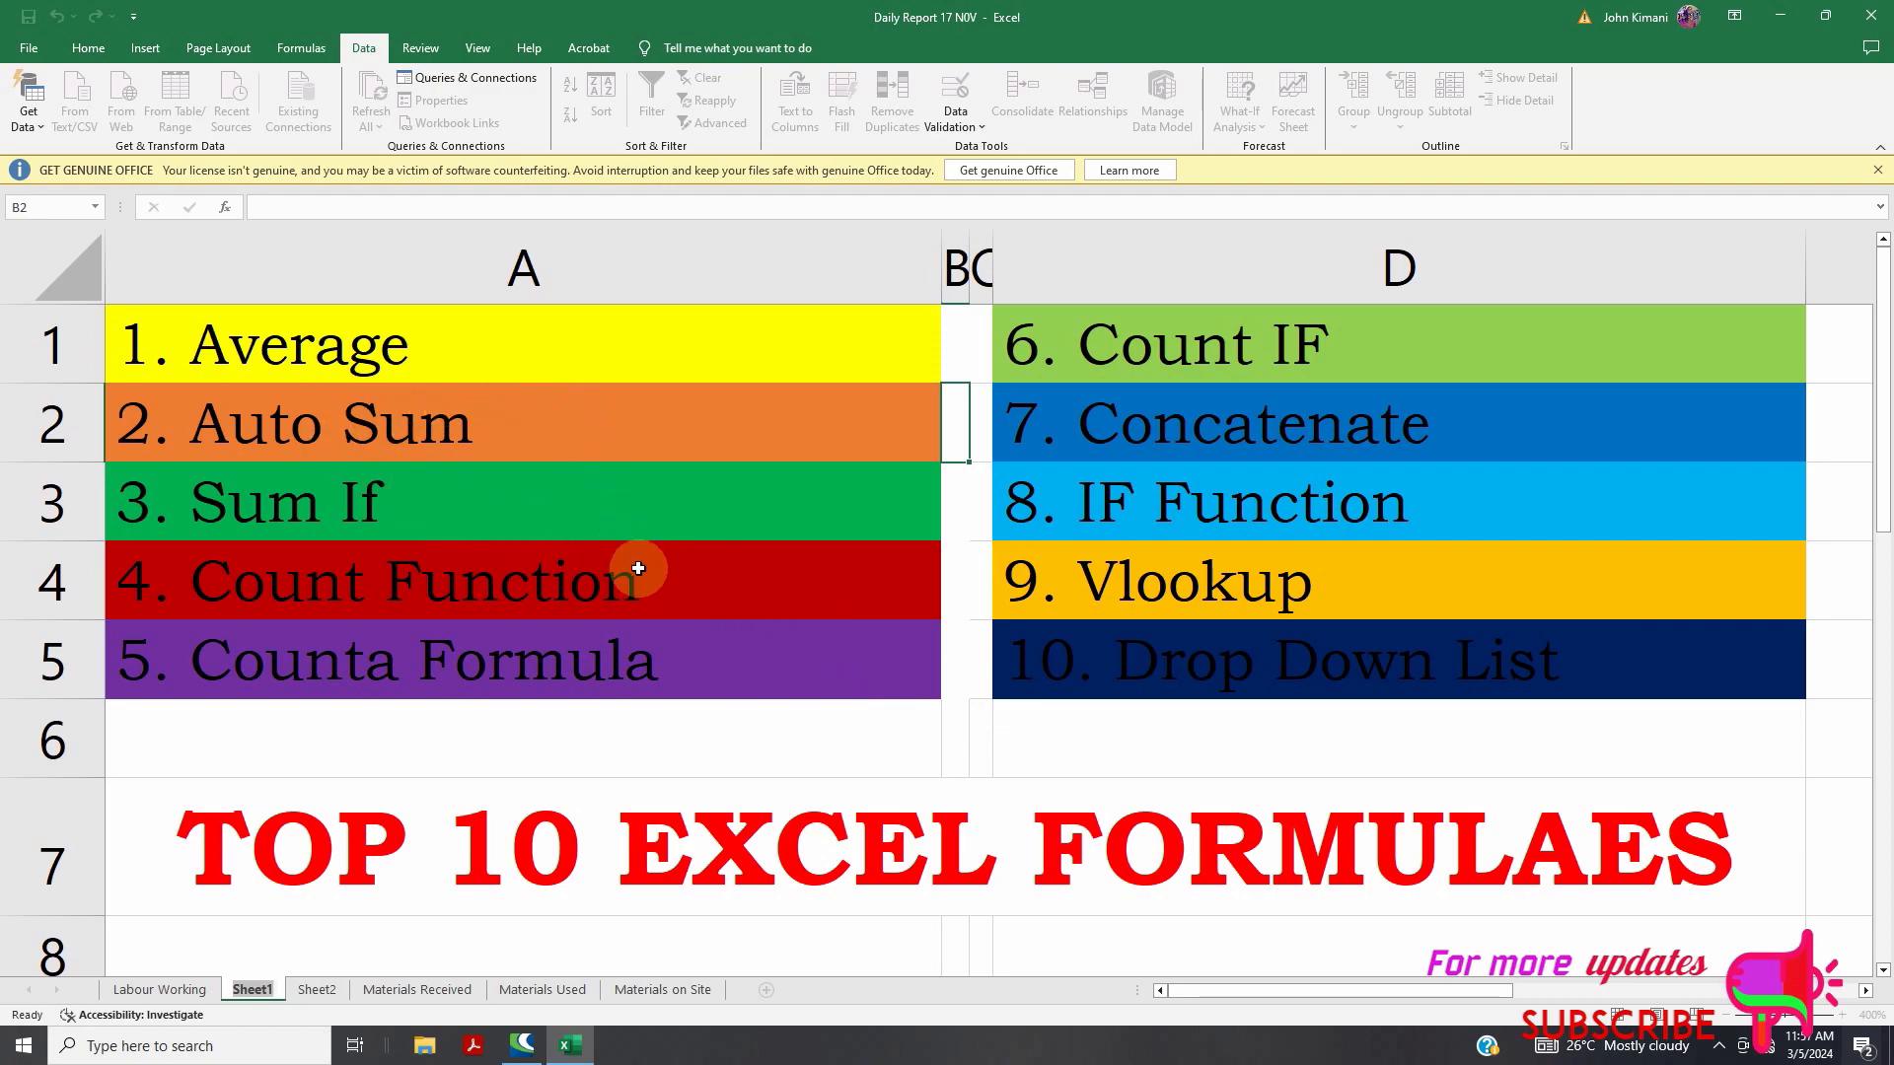
# Switch to Sheet2, which has the Average sample column and the SumIF vehicle-type table
pyautogui.click(317, 991)
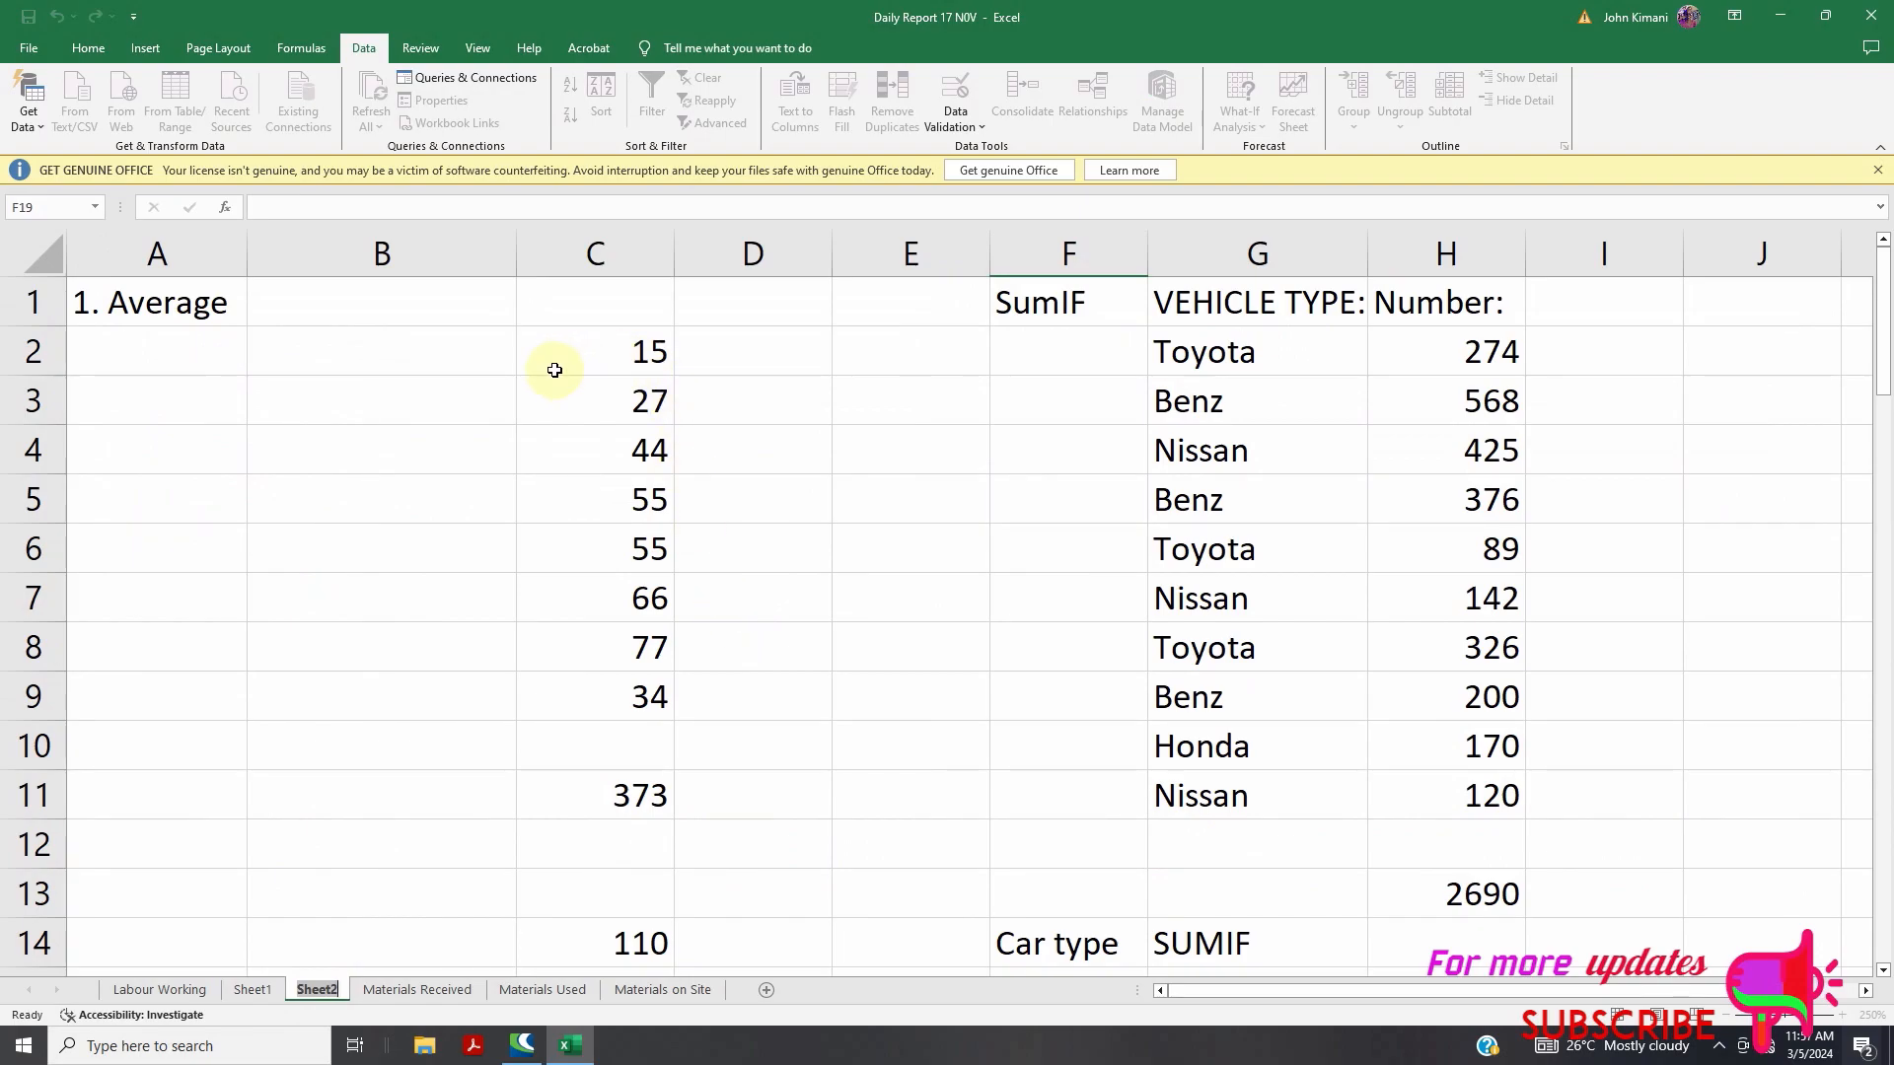
# Enter =AVERAGE(C2:C9) in C10, returning 46.625
pyautogui.doubleClick(630, 348)
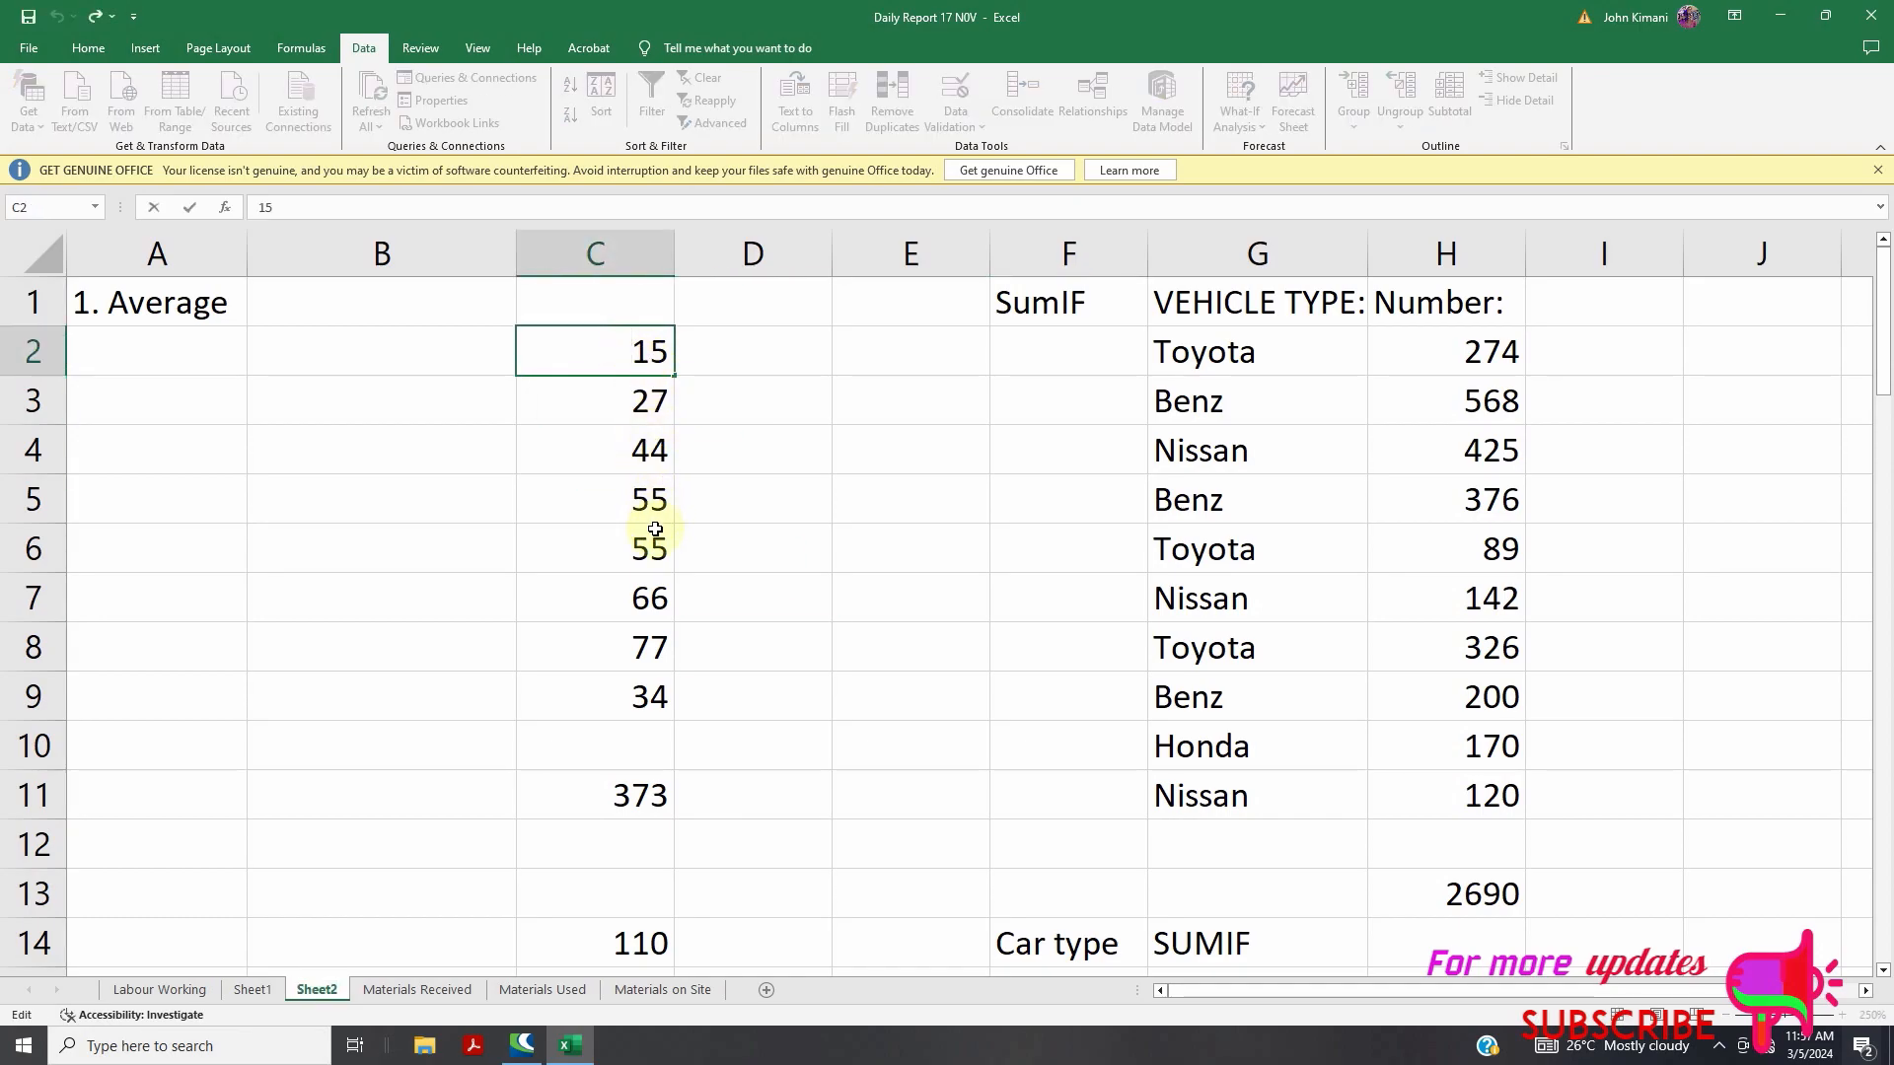
pyautogui.click(603, 762)
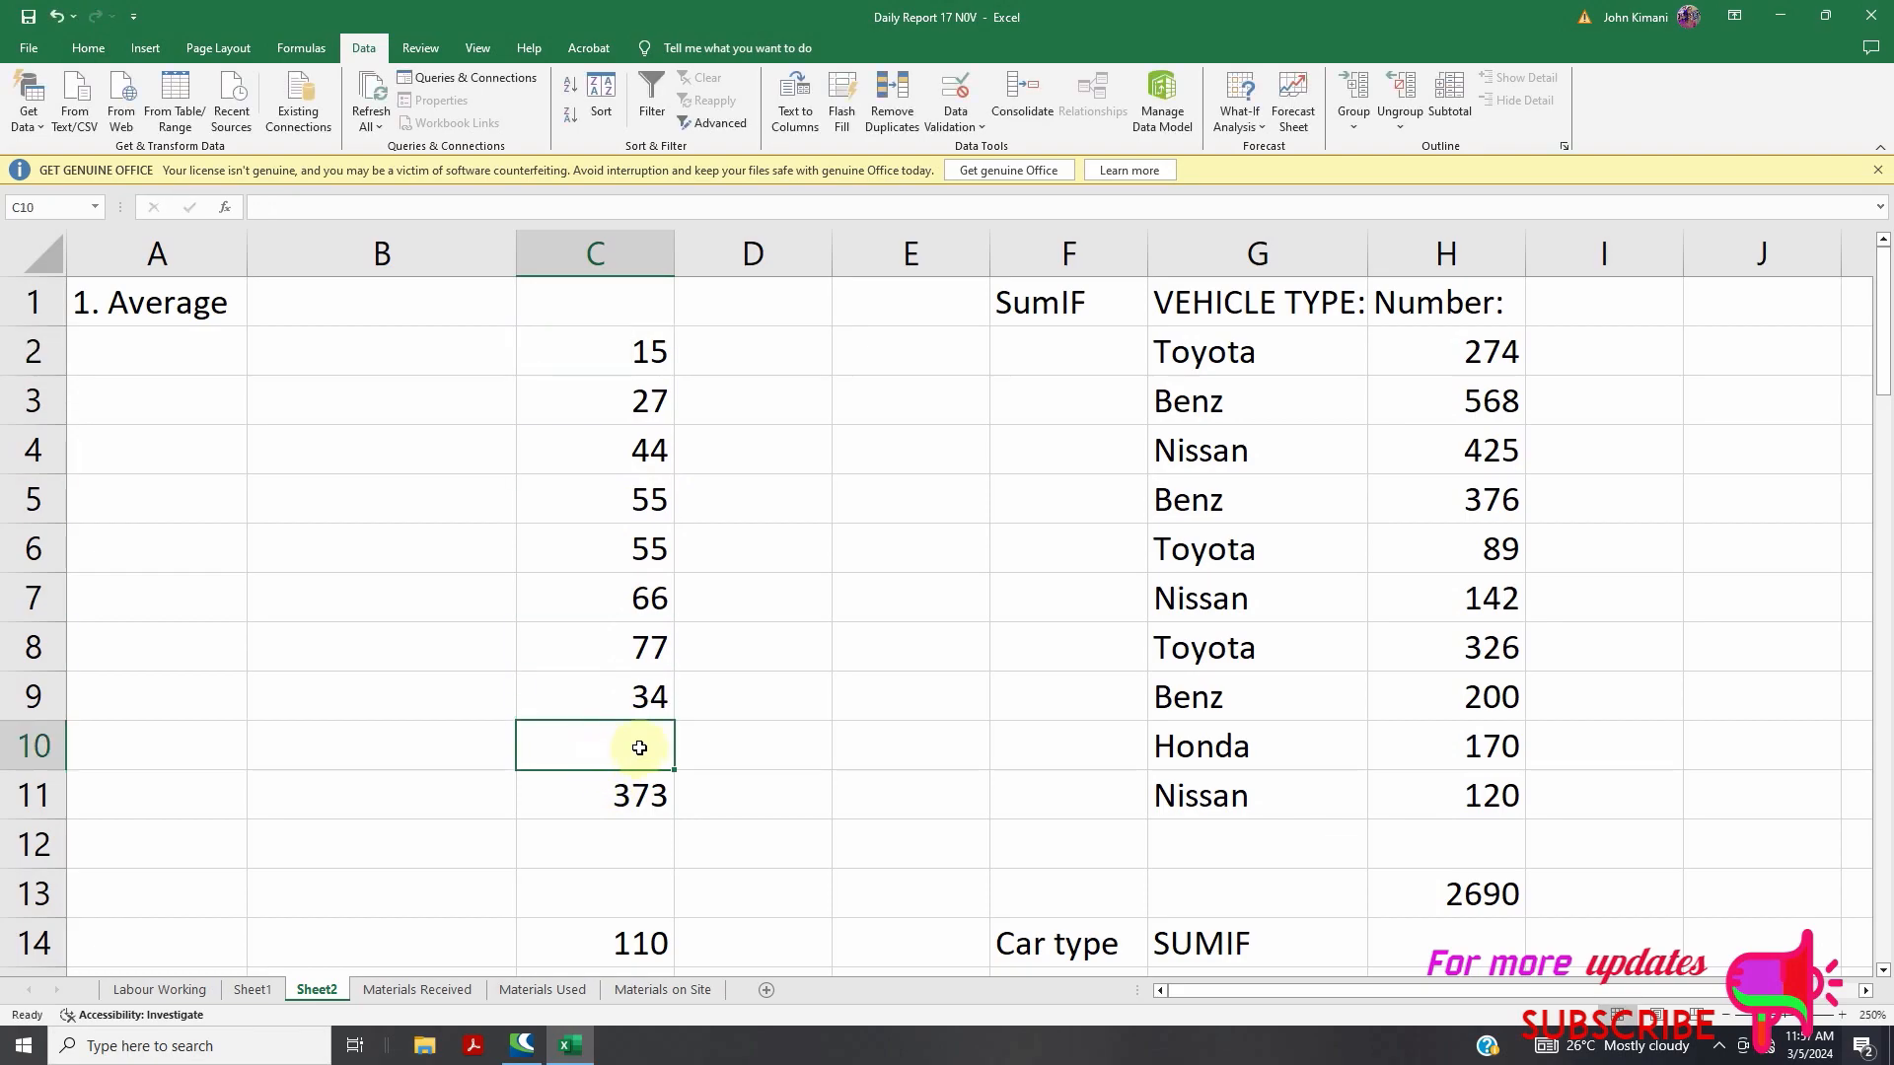
pyautogui.write('=')
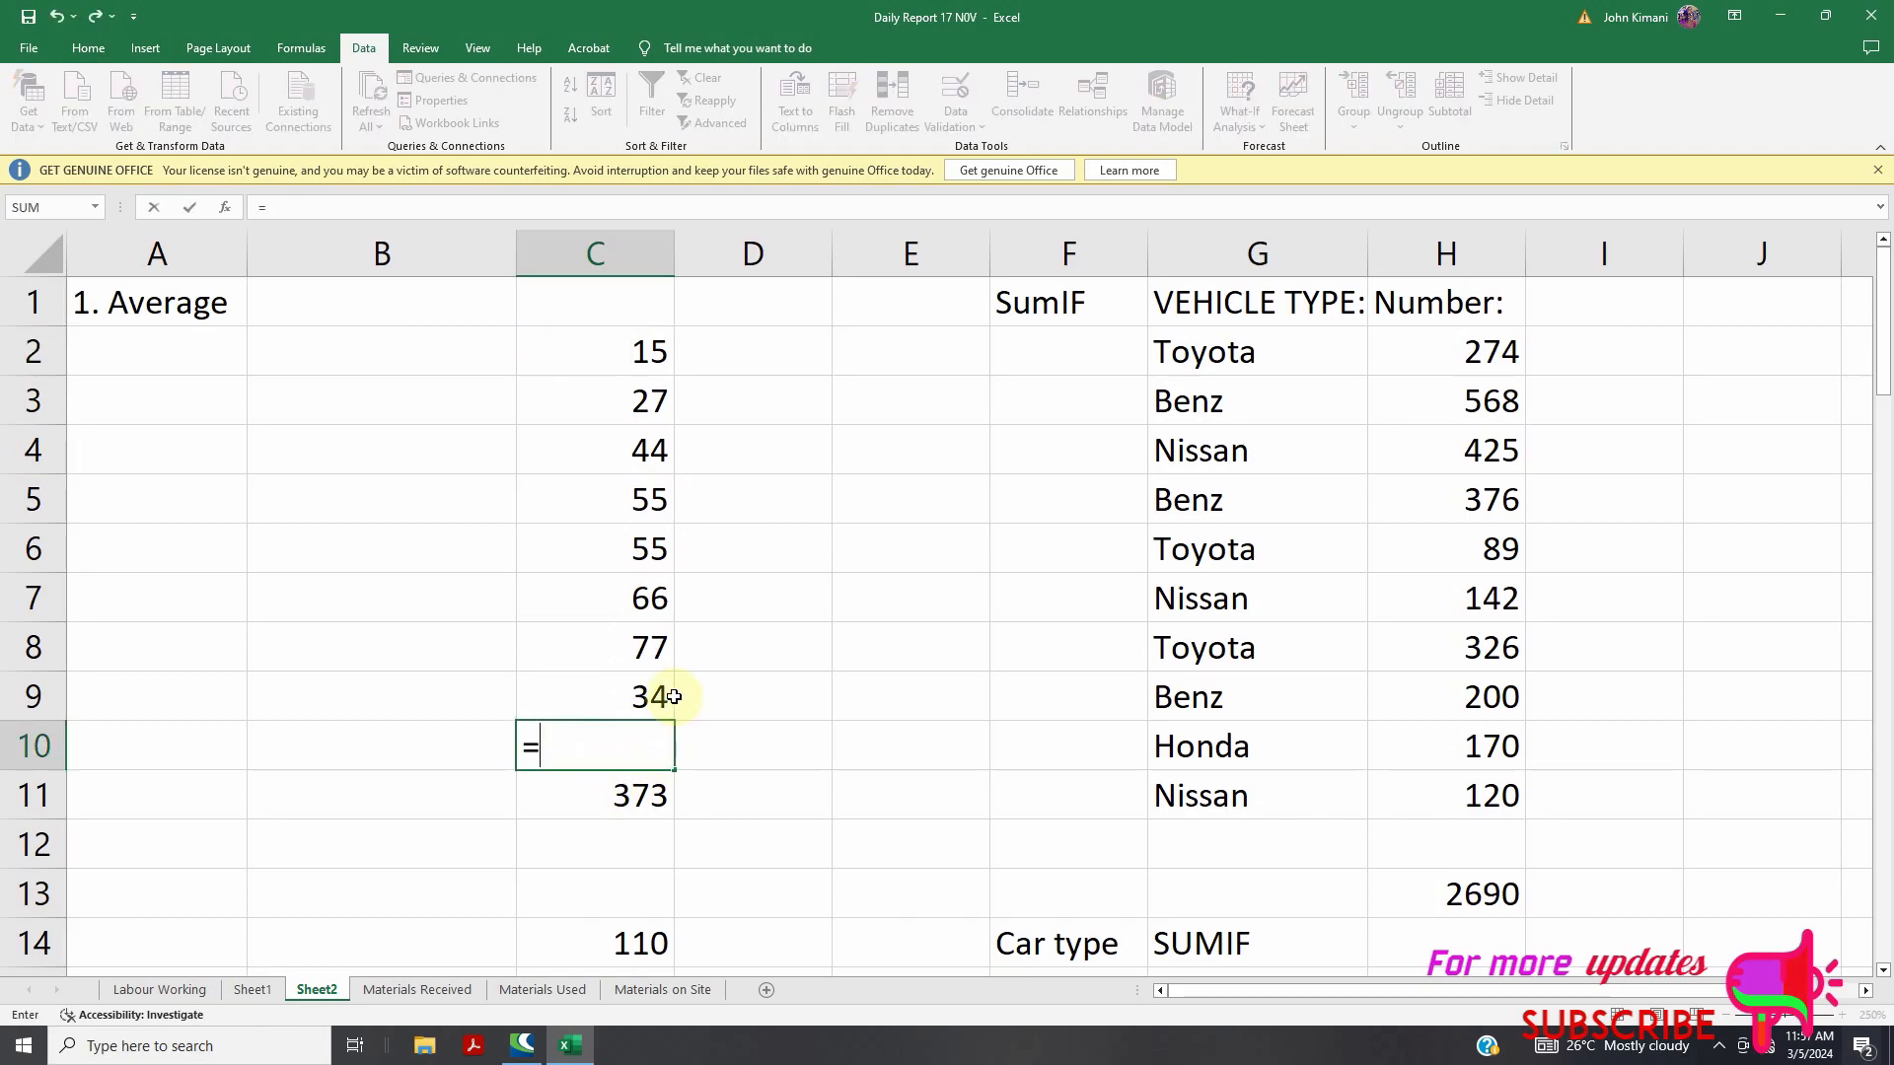
pyautogui.write('average')
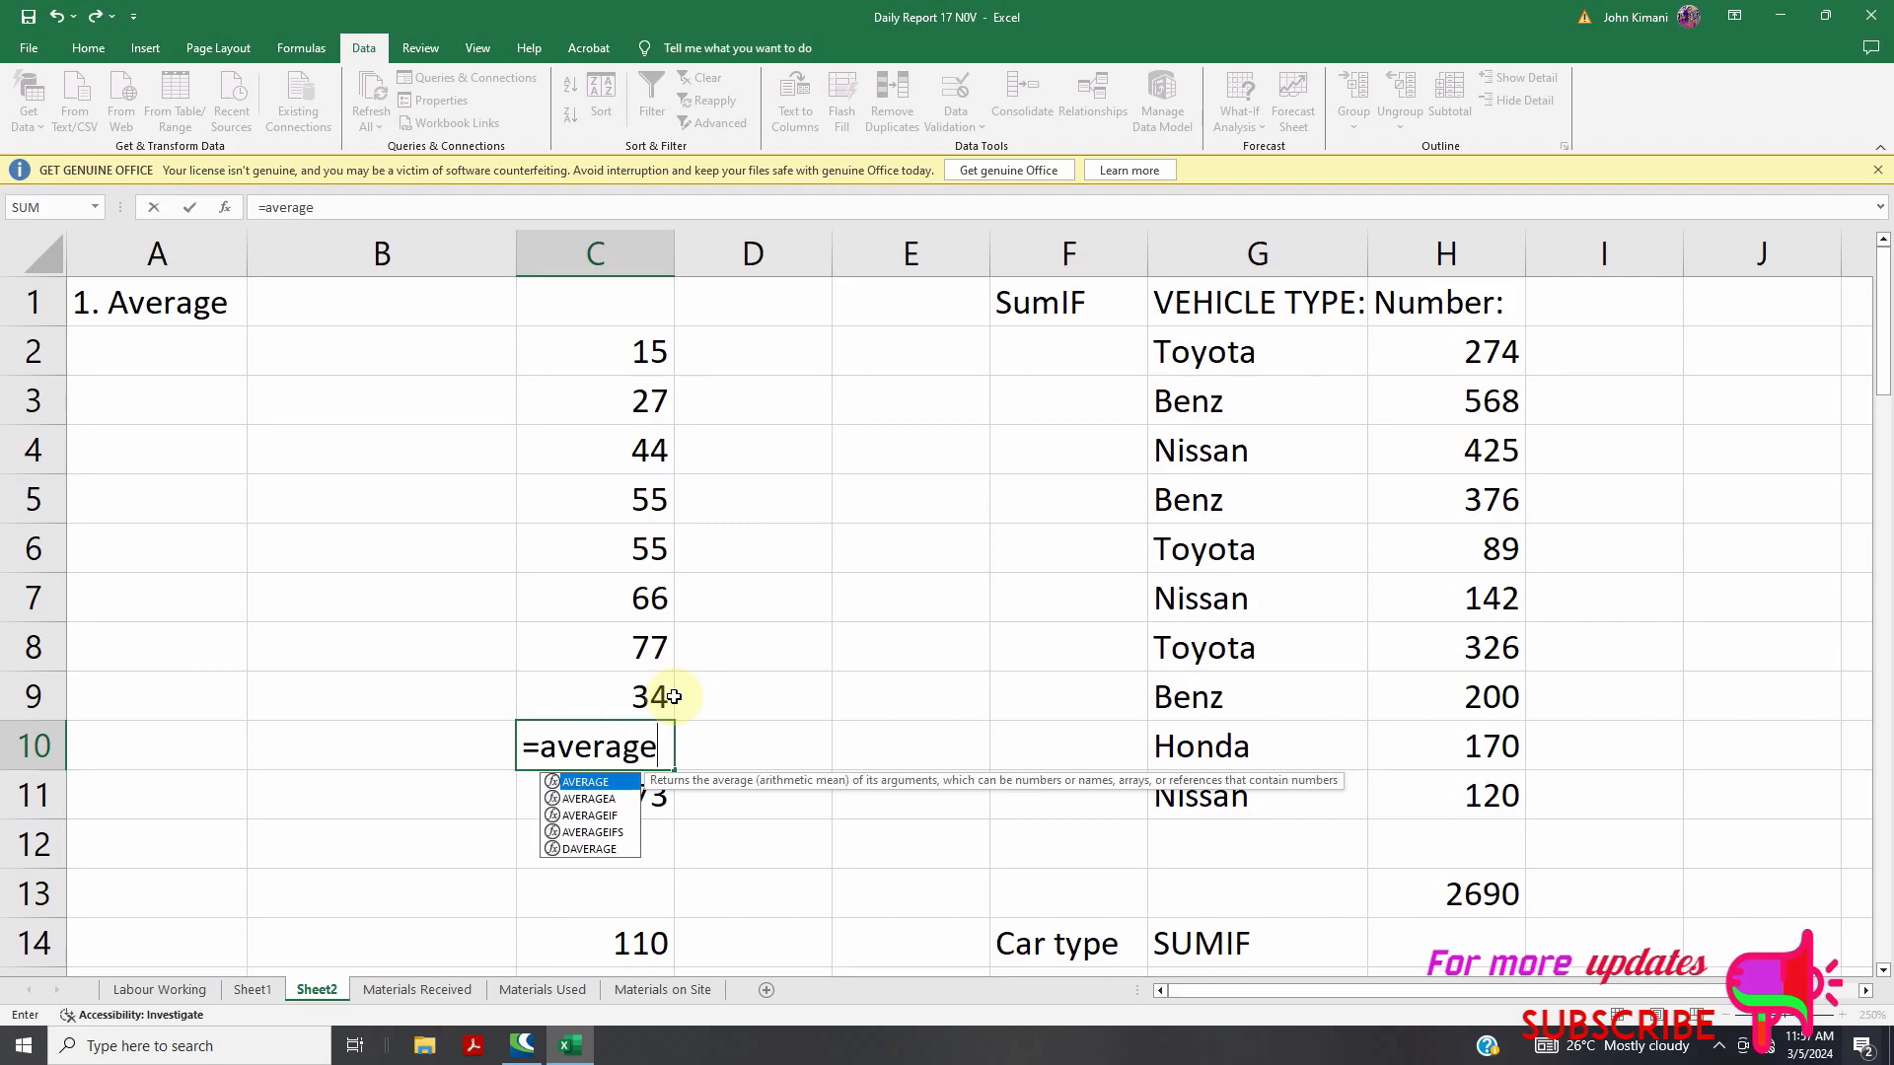
pyautogui.write('(')
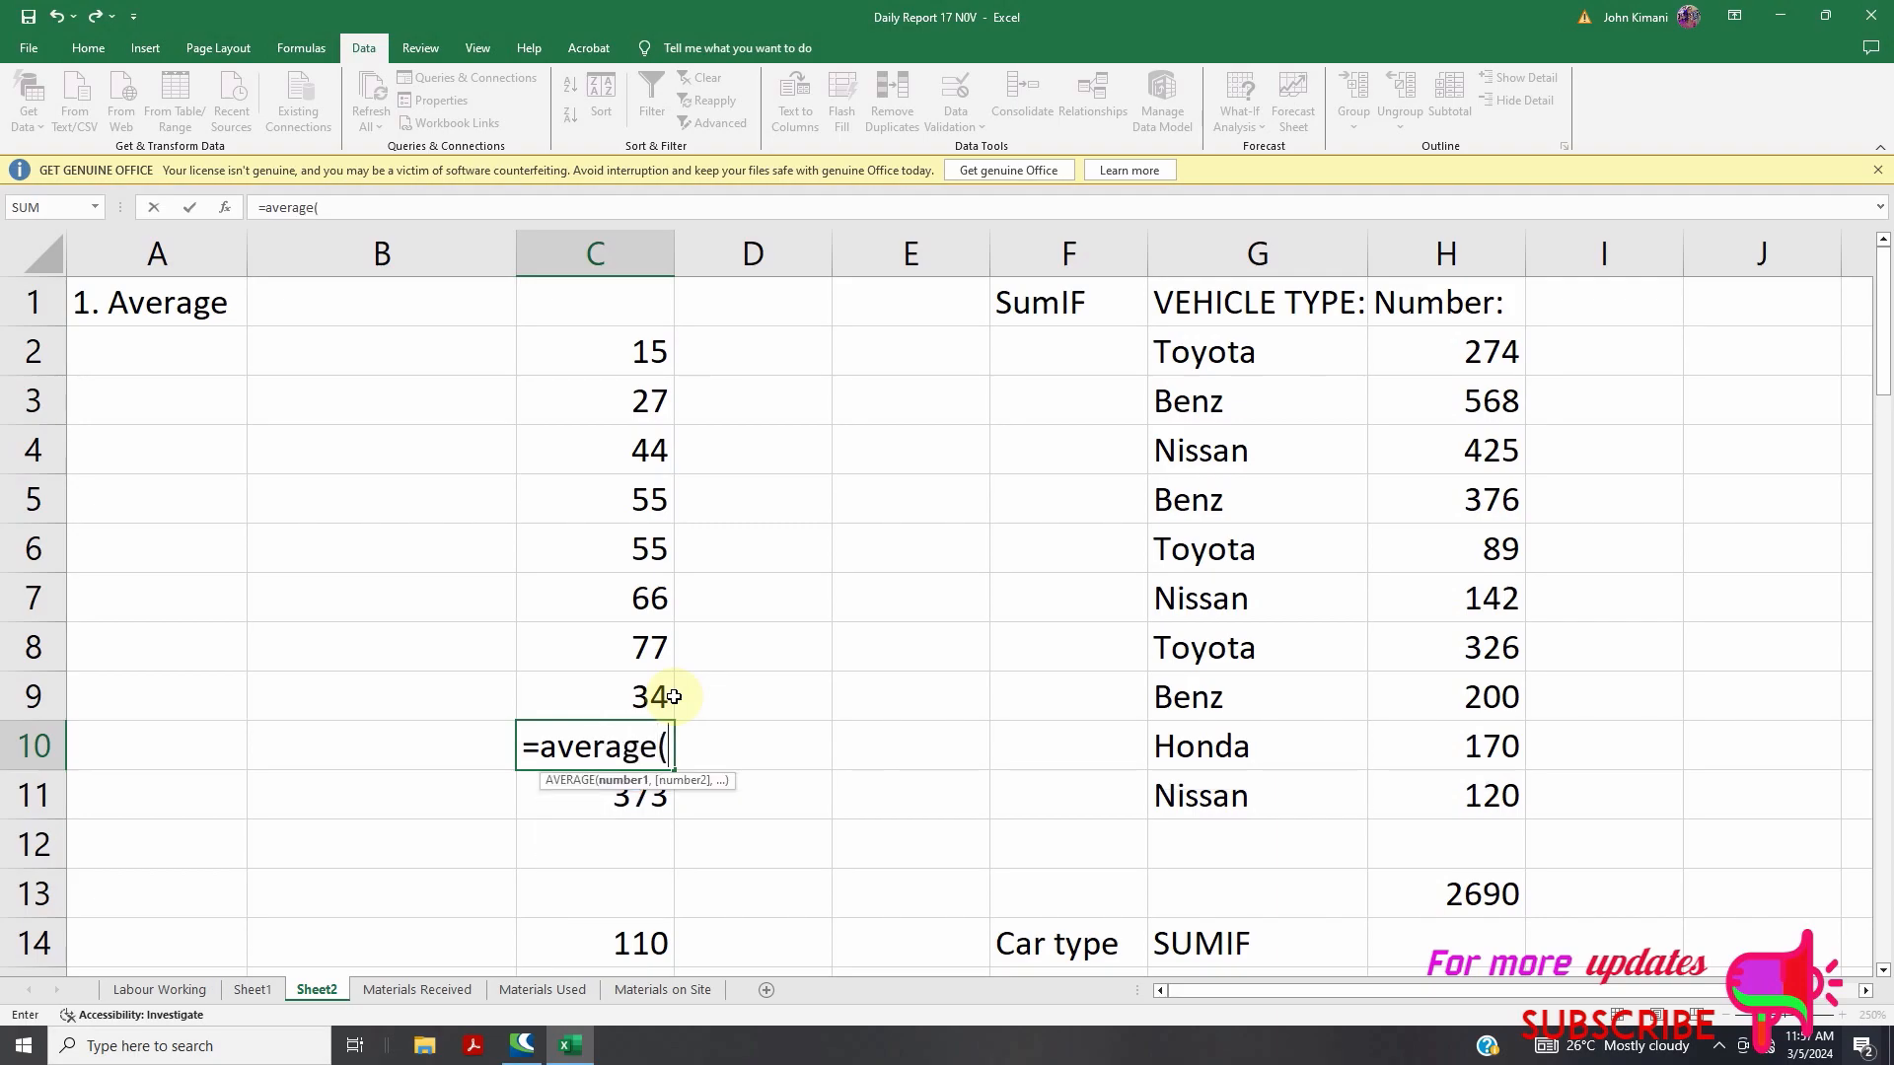
pyautogui.moveTo(624, 353); pyautogui.dragTo(608, 686)
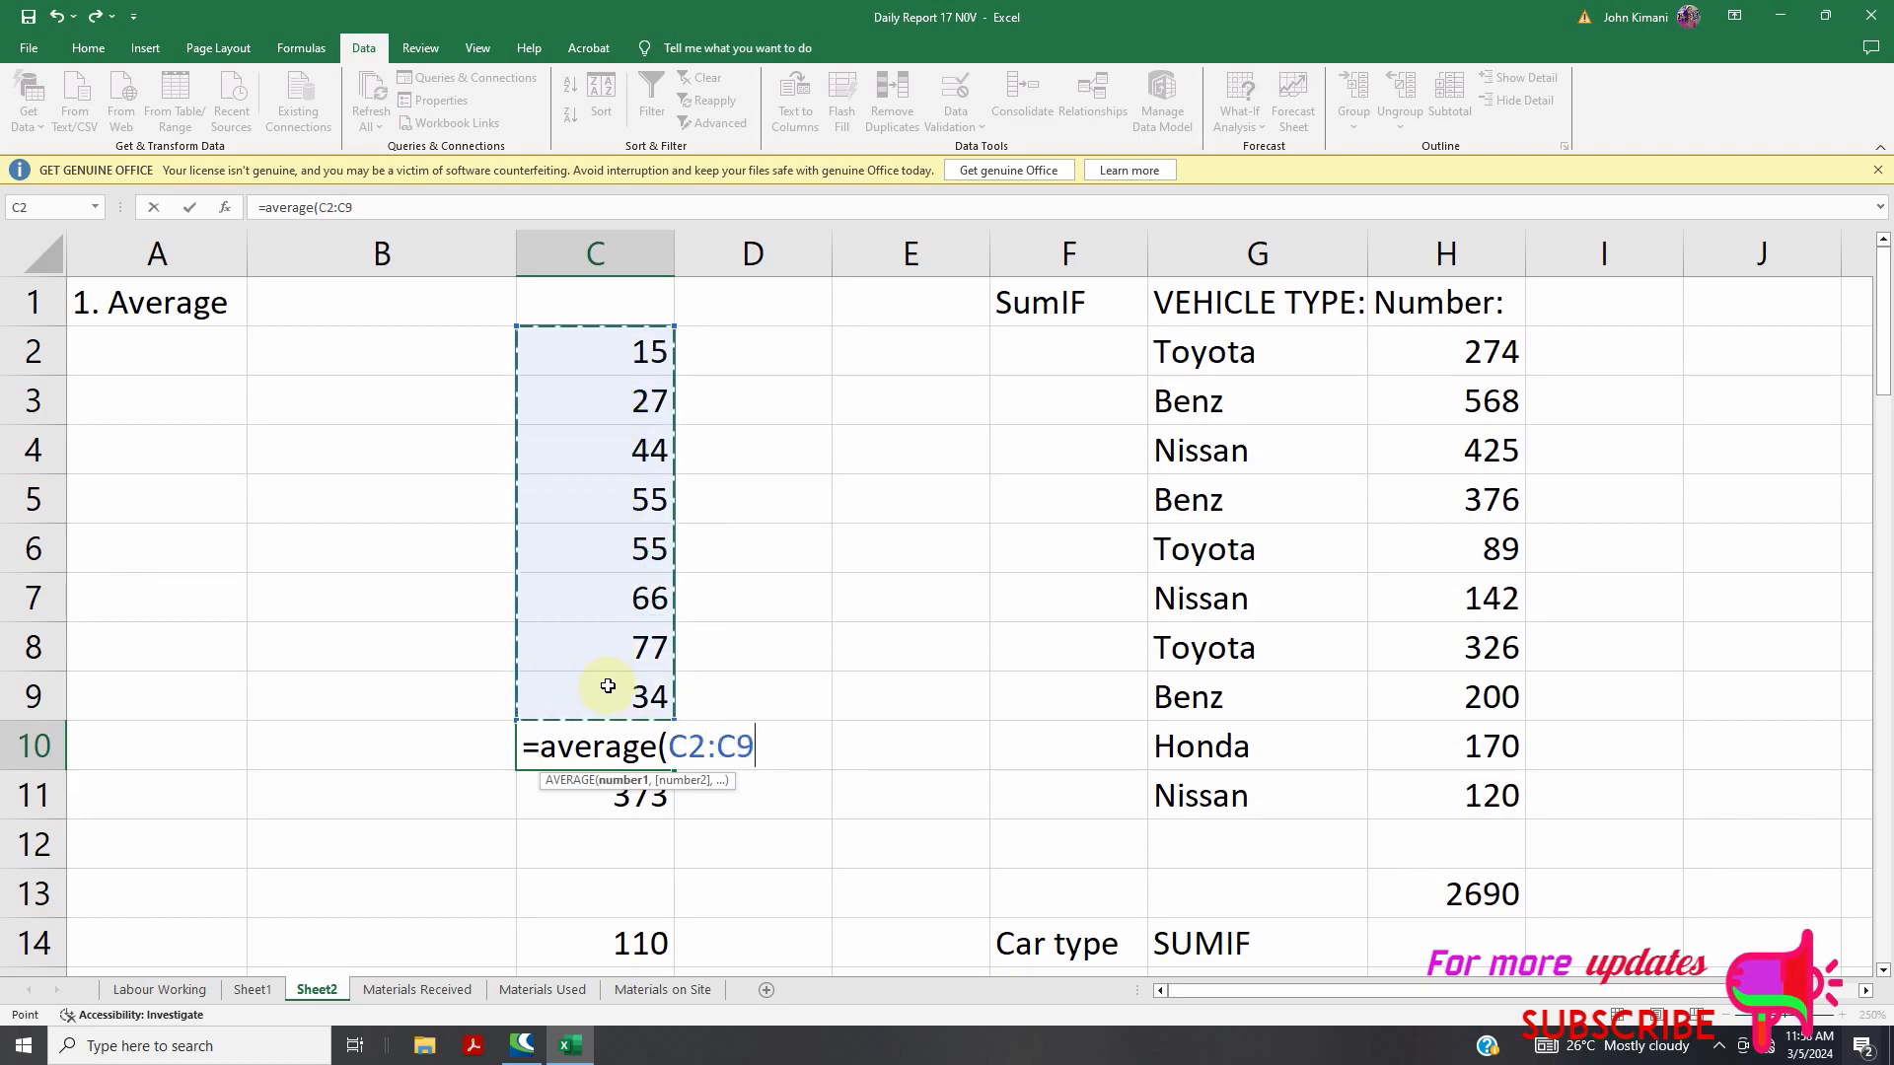
pyautogui.write(')')
pyautogui.press('Return')
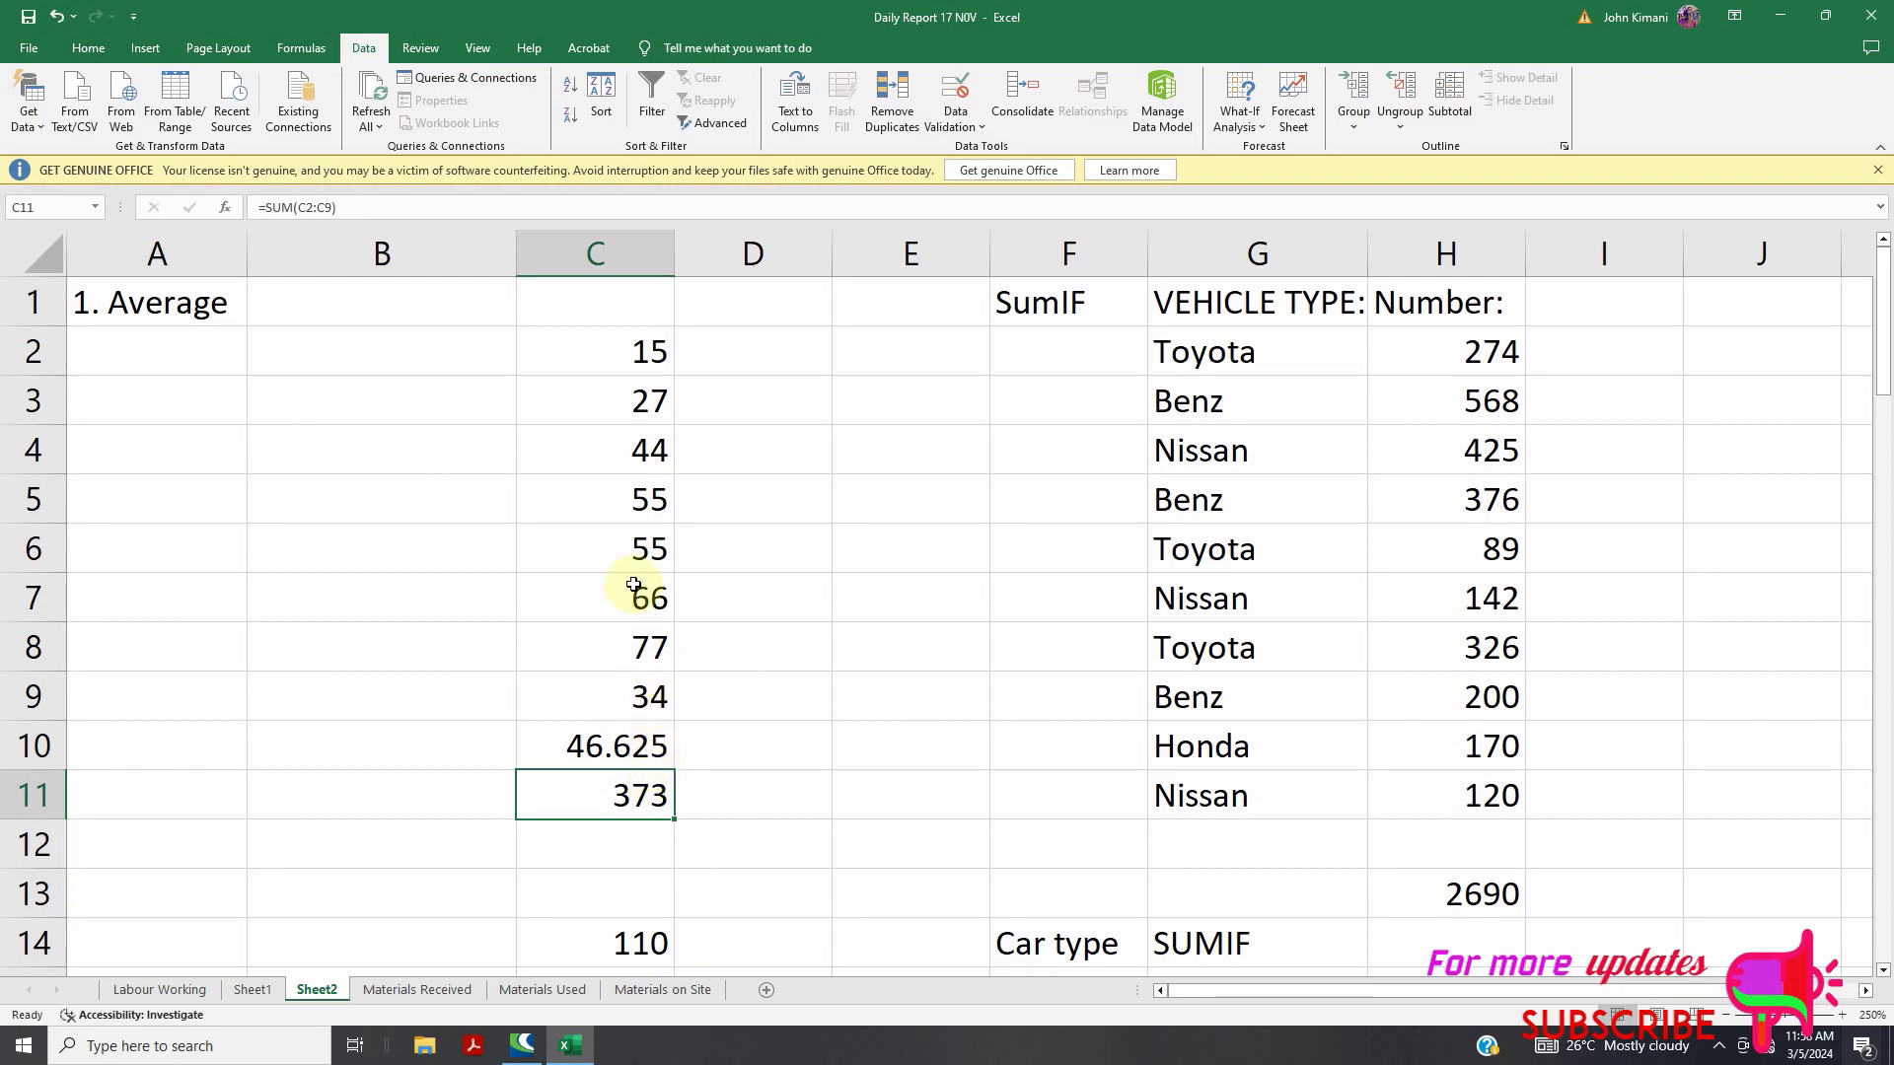
pyautogui.scroll(-1, 636, 587)
pyautogui.scroll(1, 654, 615)
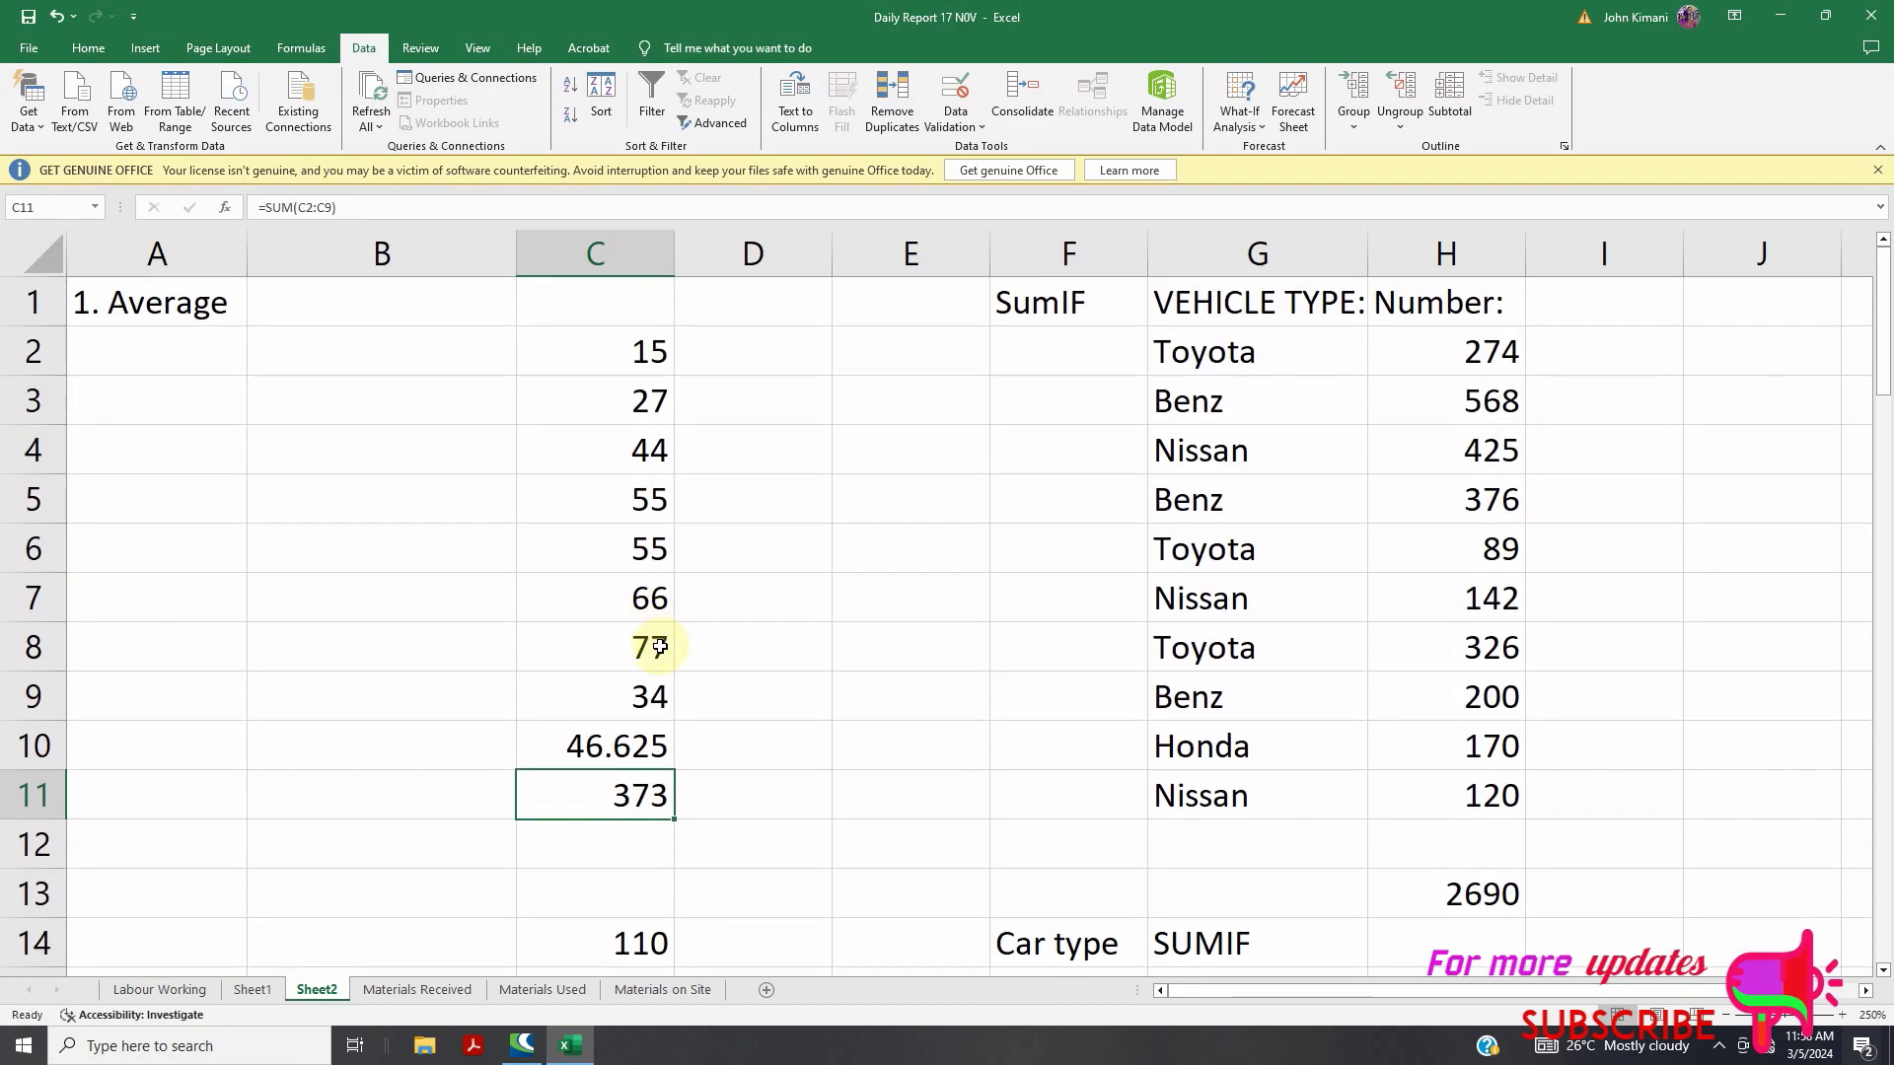
pyautogui.scroll(-1, 657, 642)
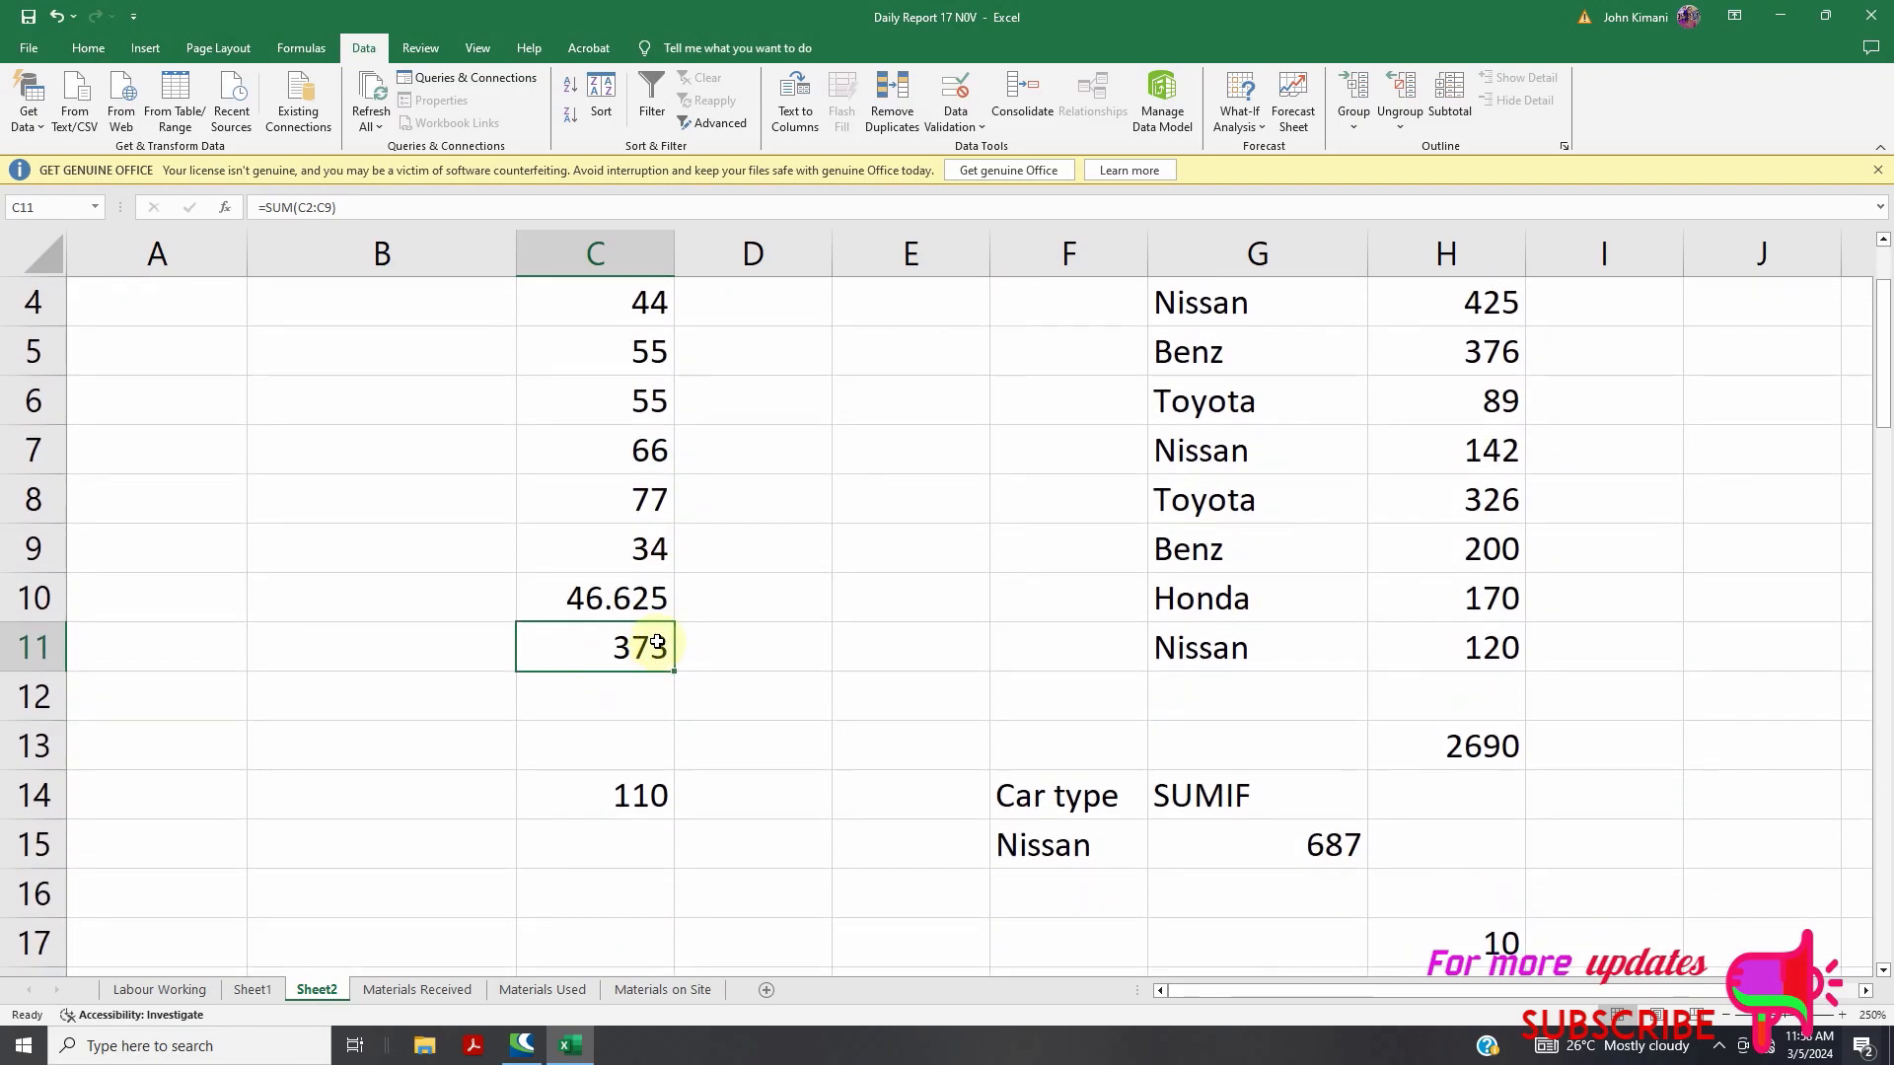
pyautogui.scroll(1, 658, 640)
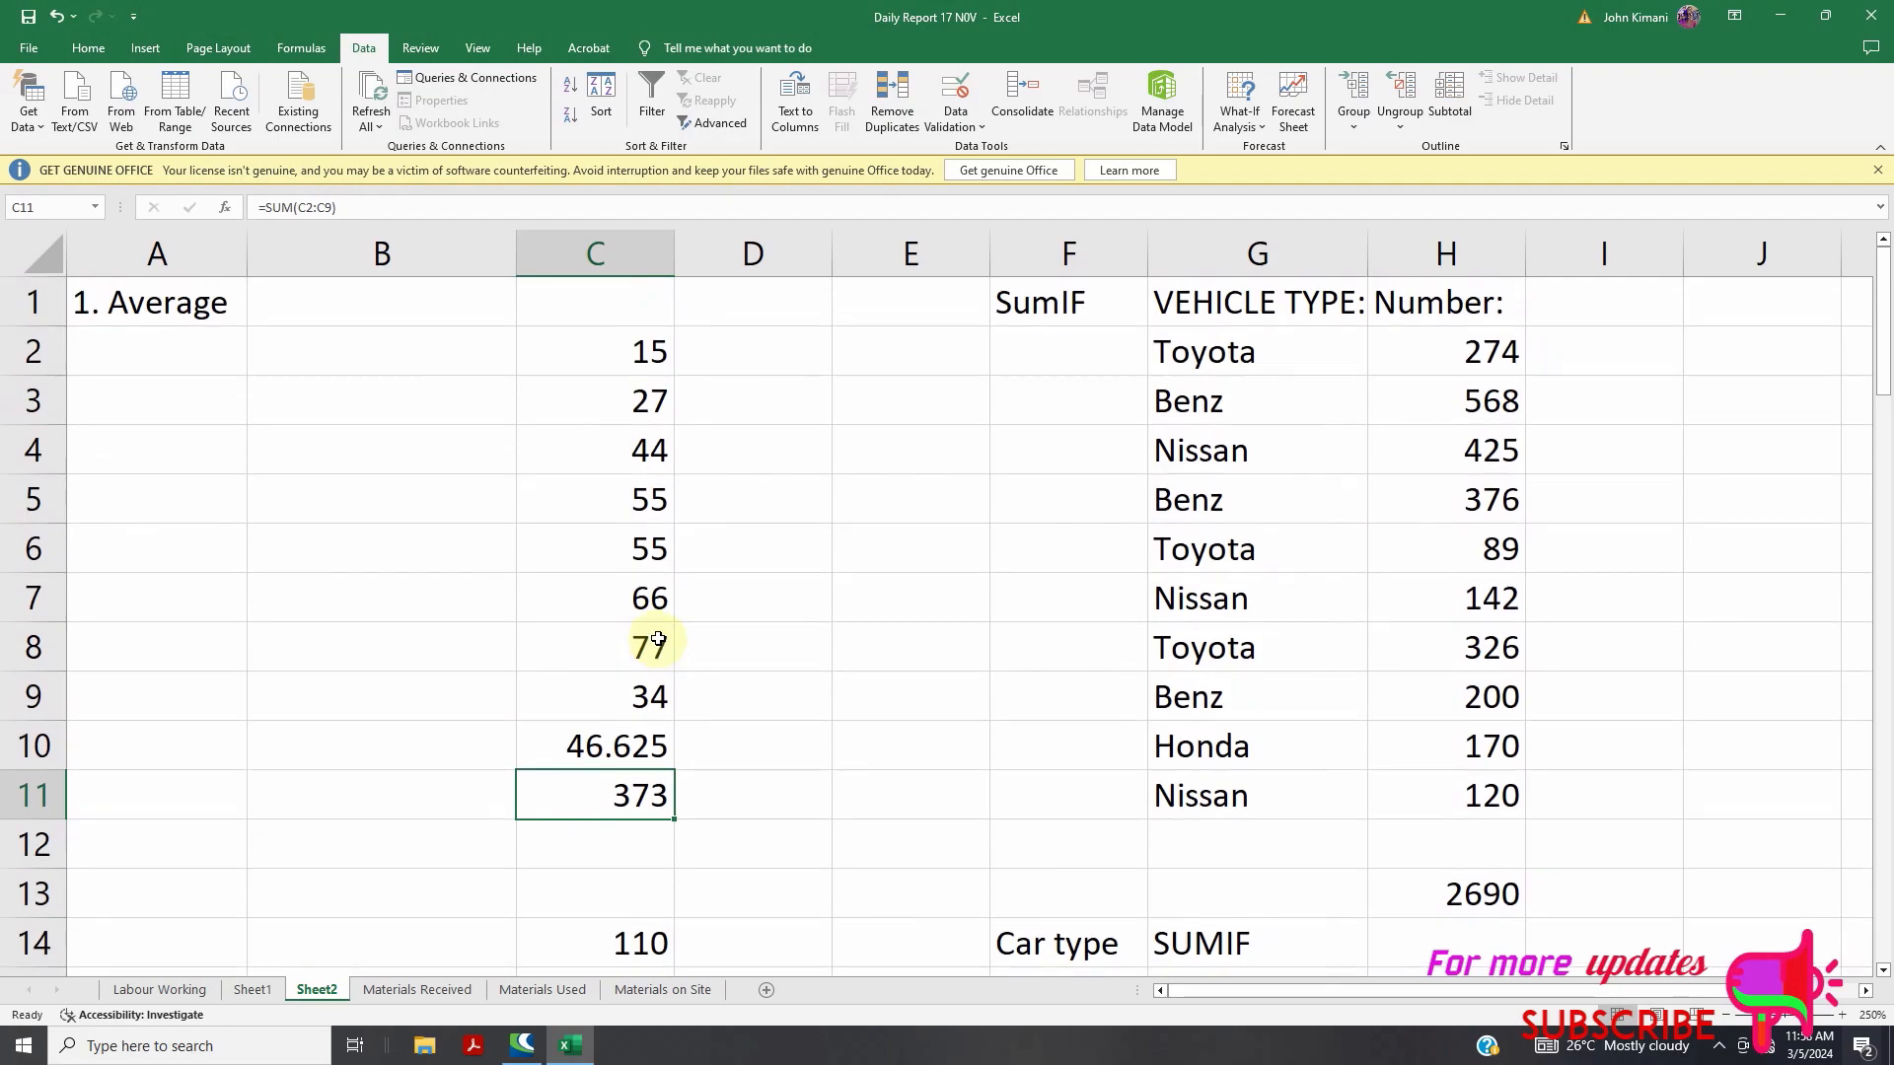
# Enter =AVERAGE(15,27,44,44,55,66,77,34) in B12
pyautogui.click(329, 856)
pyautogui.write('average')
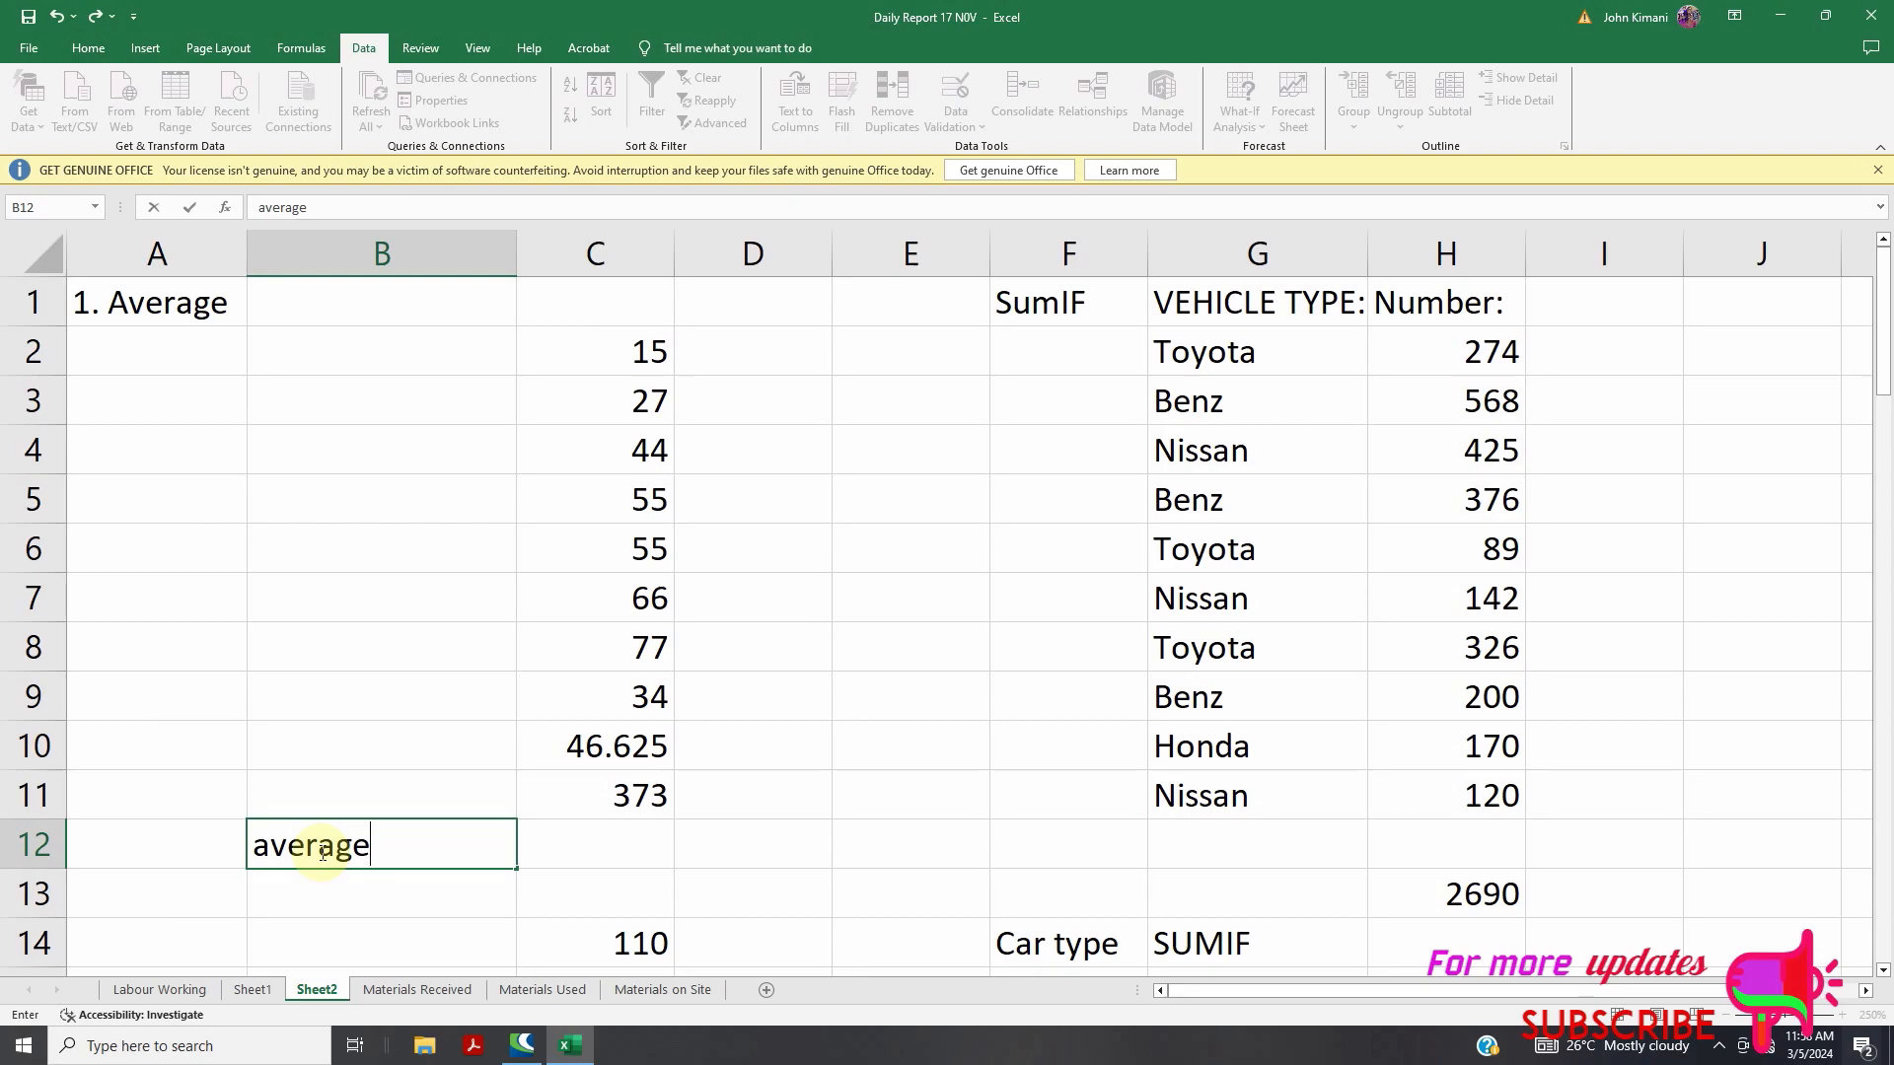
pyautogui.press('BackSpace')
pyautogui.press('BackSpace')
pyautogui.press('BackSpace')
pyautogui.press('BackSpace')
pyautogui.press('BackSpace')
pyautogui.press('BackSpace')
pyautogui.press('BackSpace')
pyautogui.write('=average')
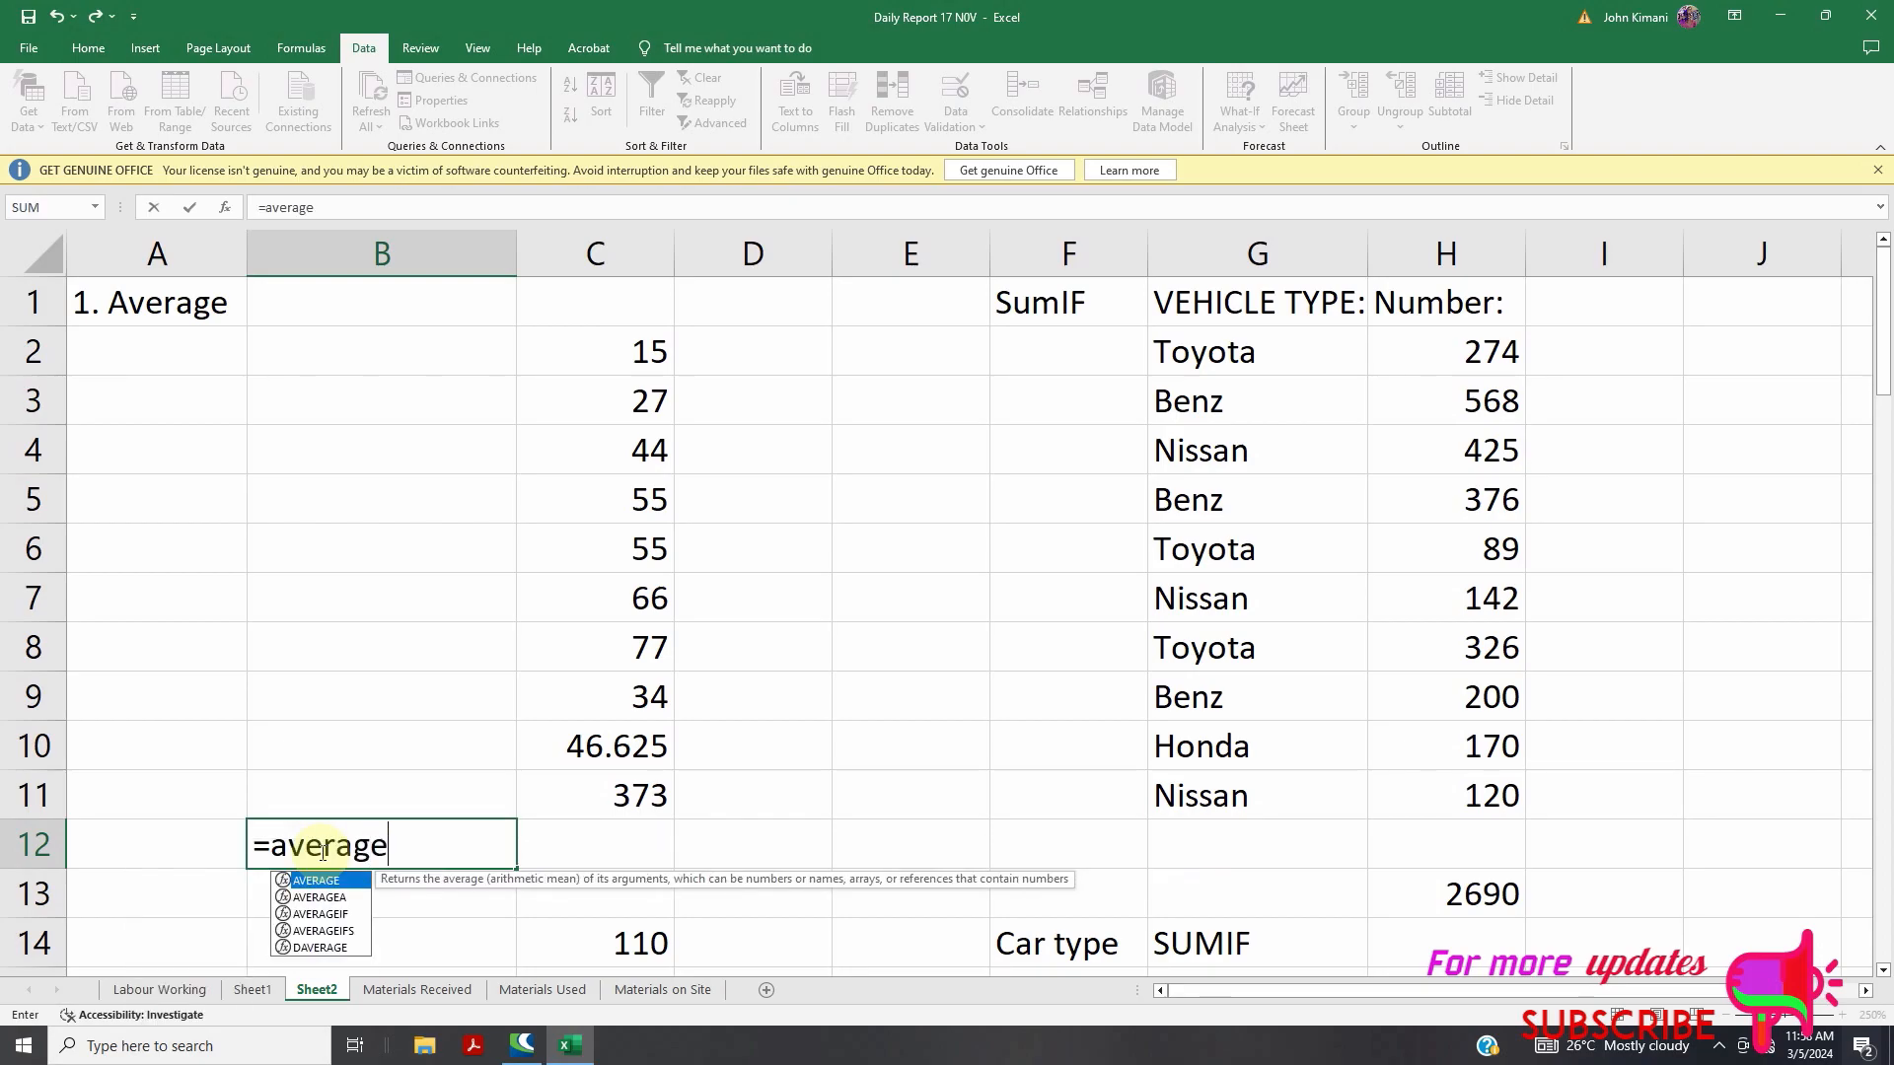
pyautogui.write('(')
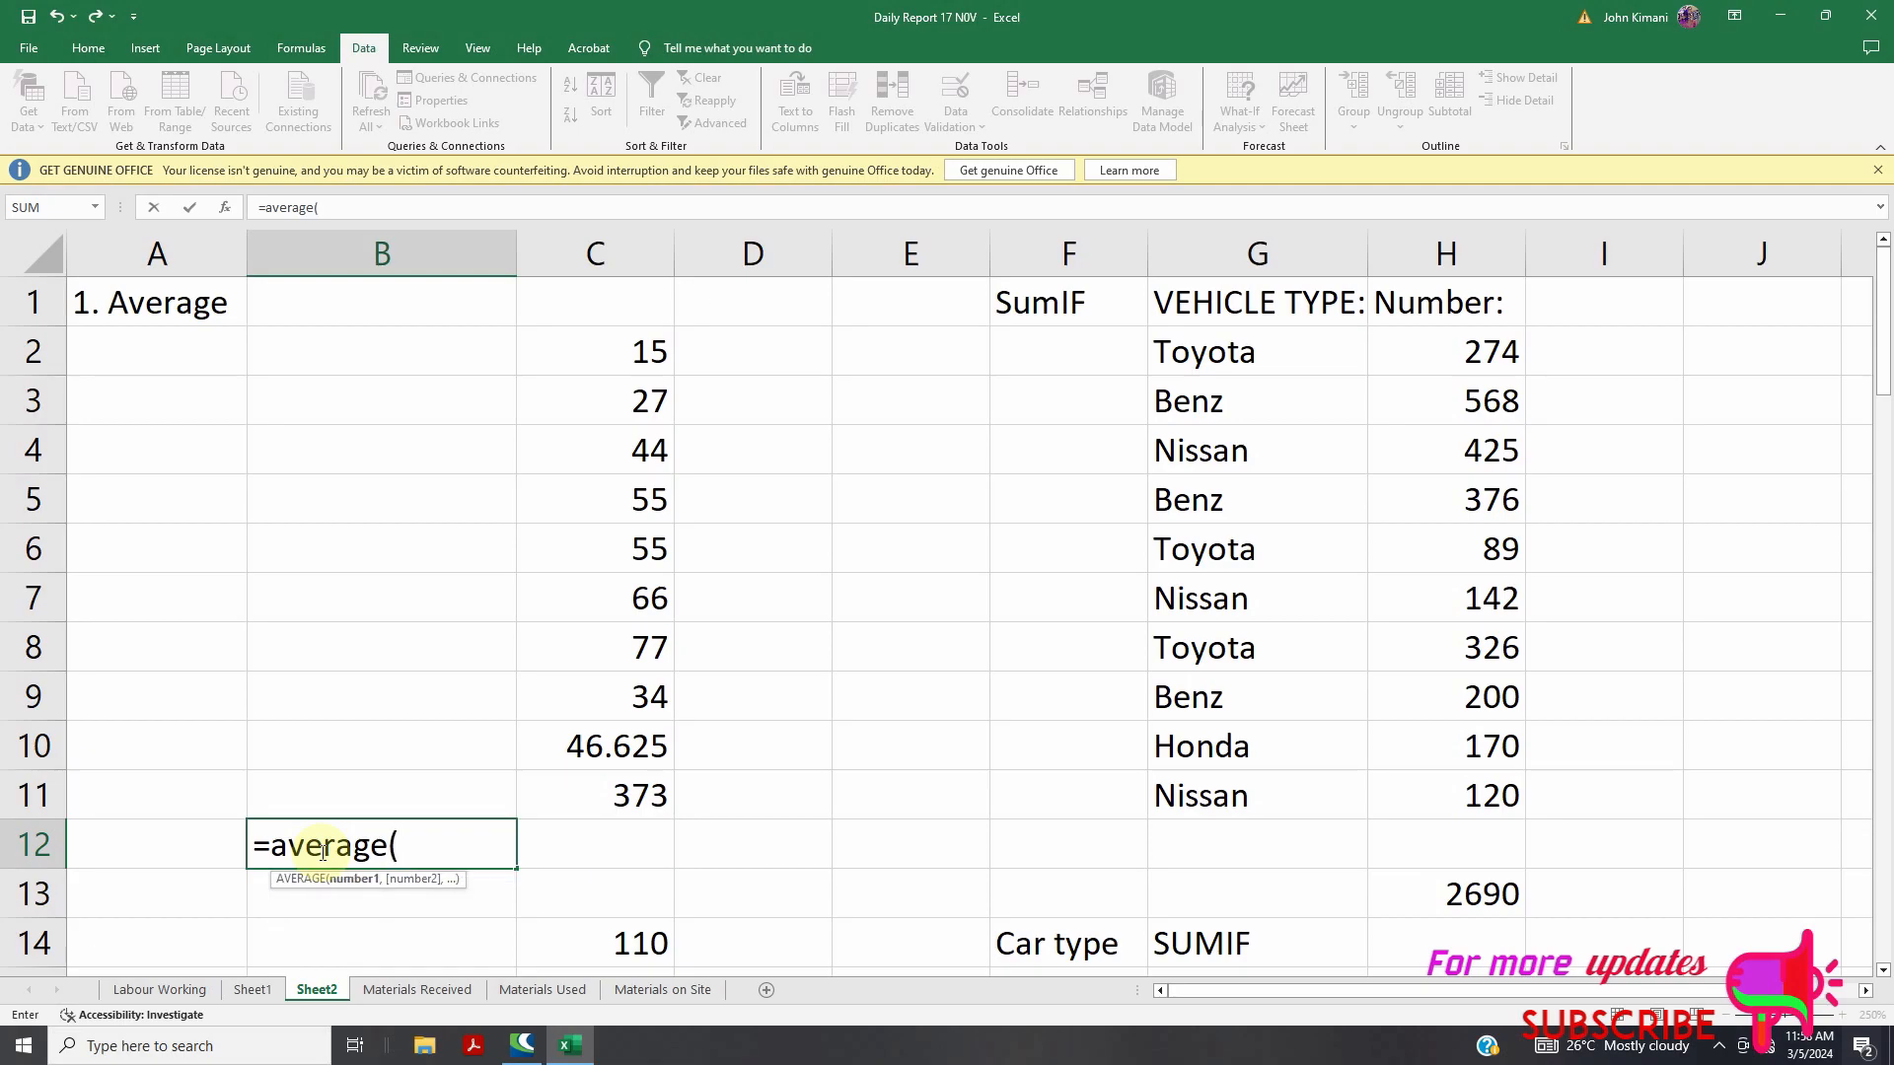
pyautogui.write('15,')
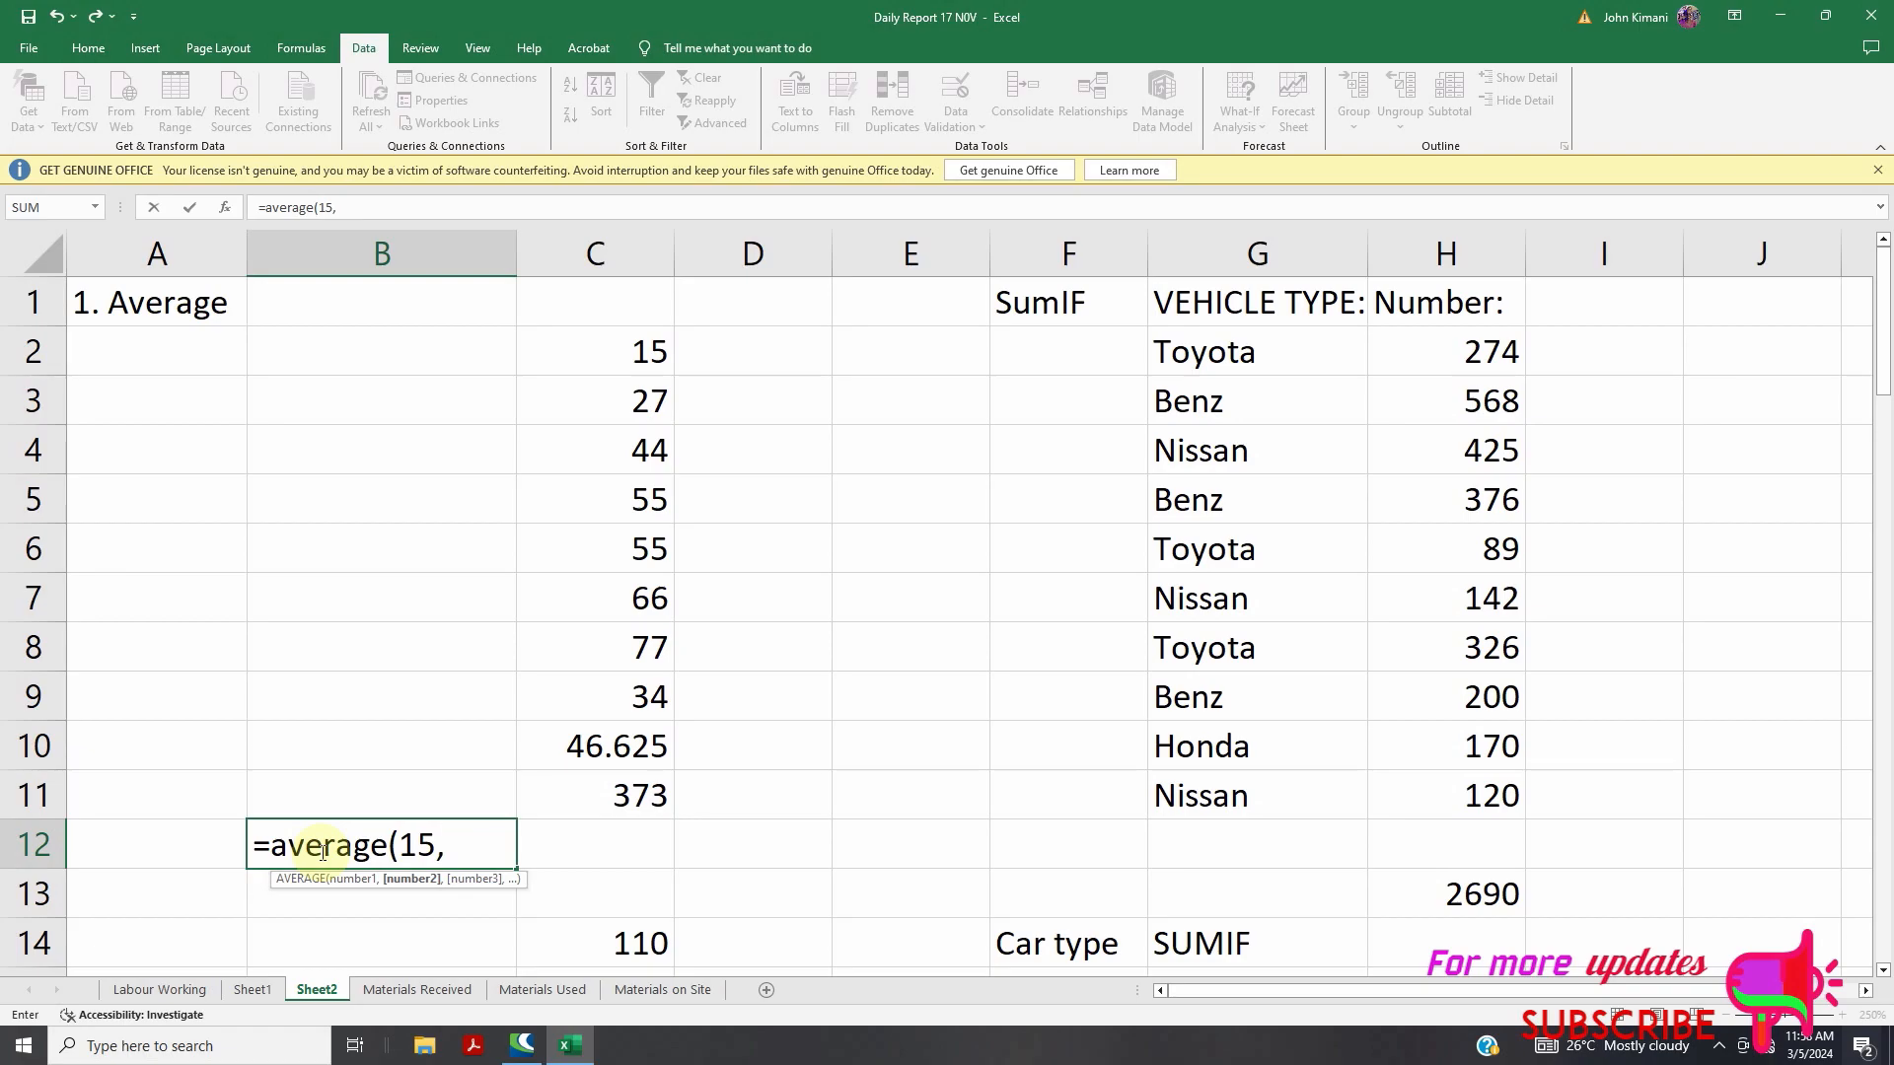
pyautogui.write('27,44,44,55,66,')
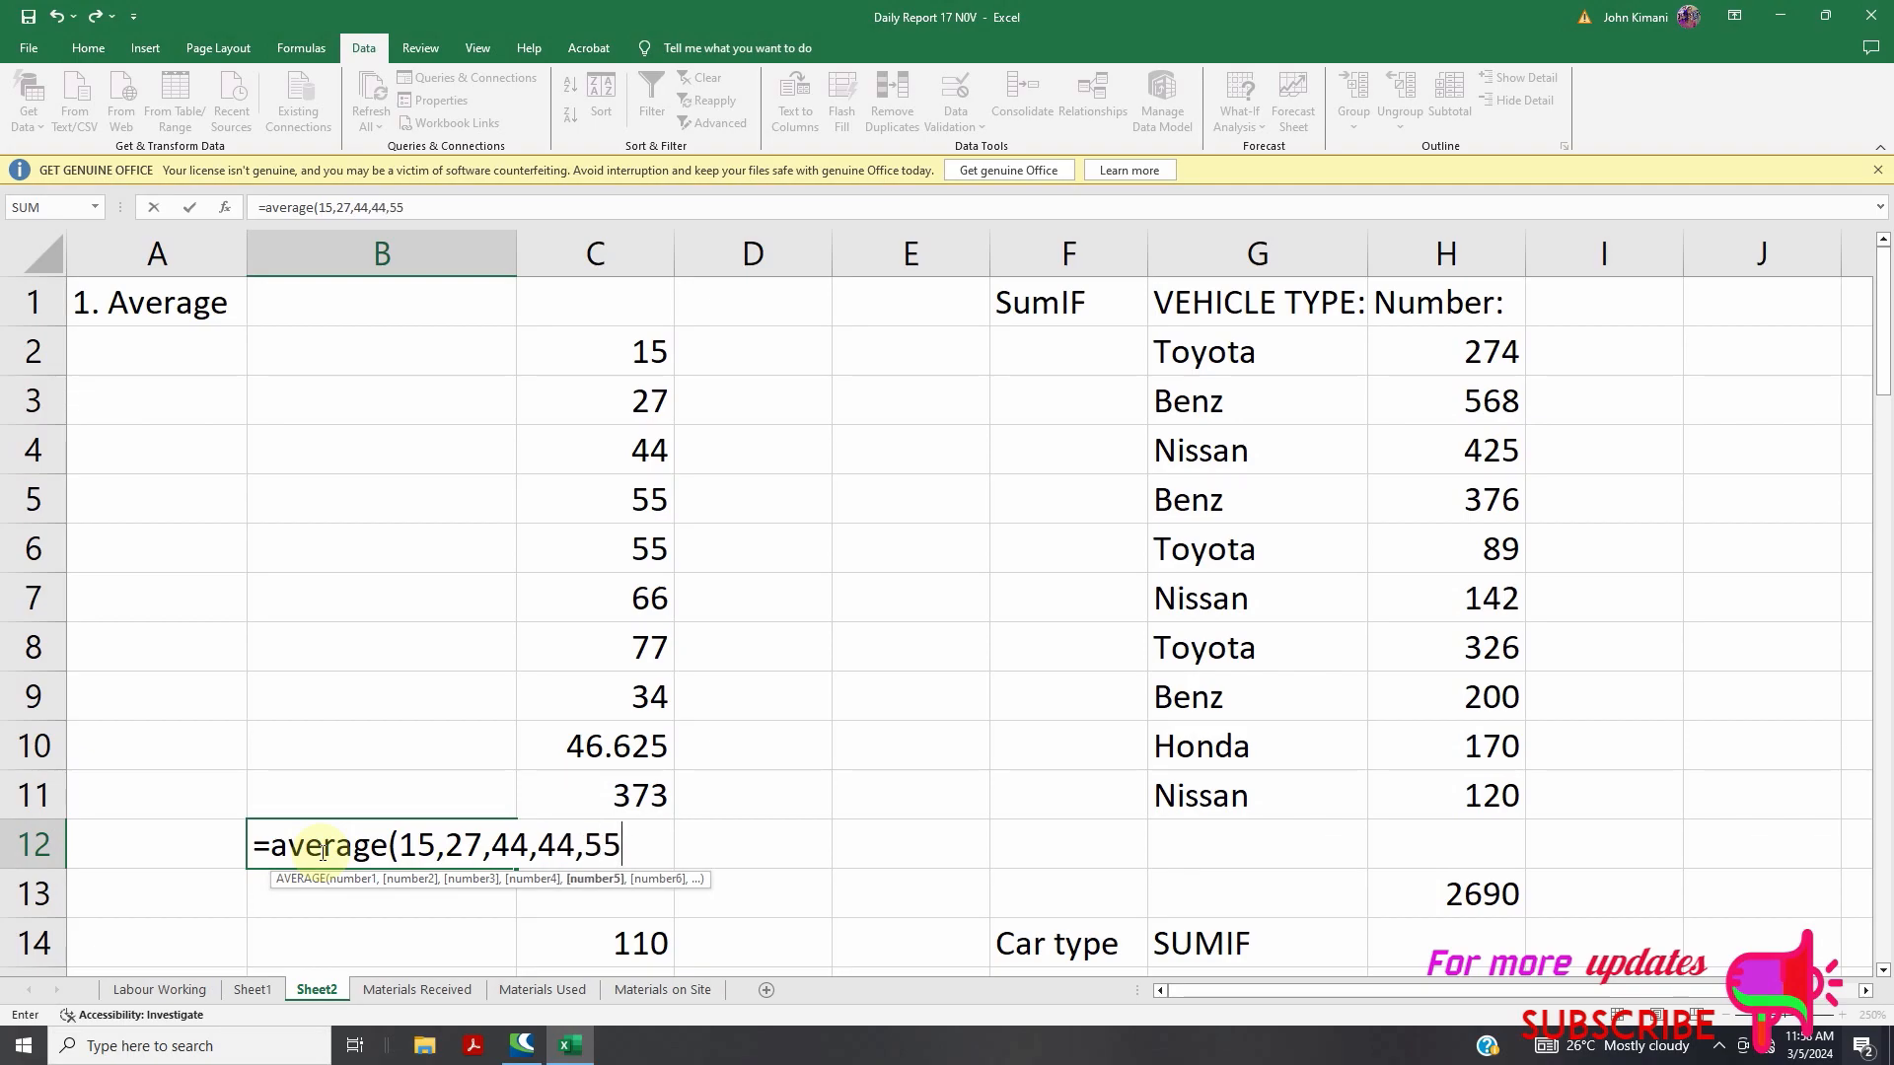
pyautogui.write('77,34')
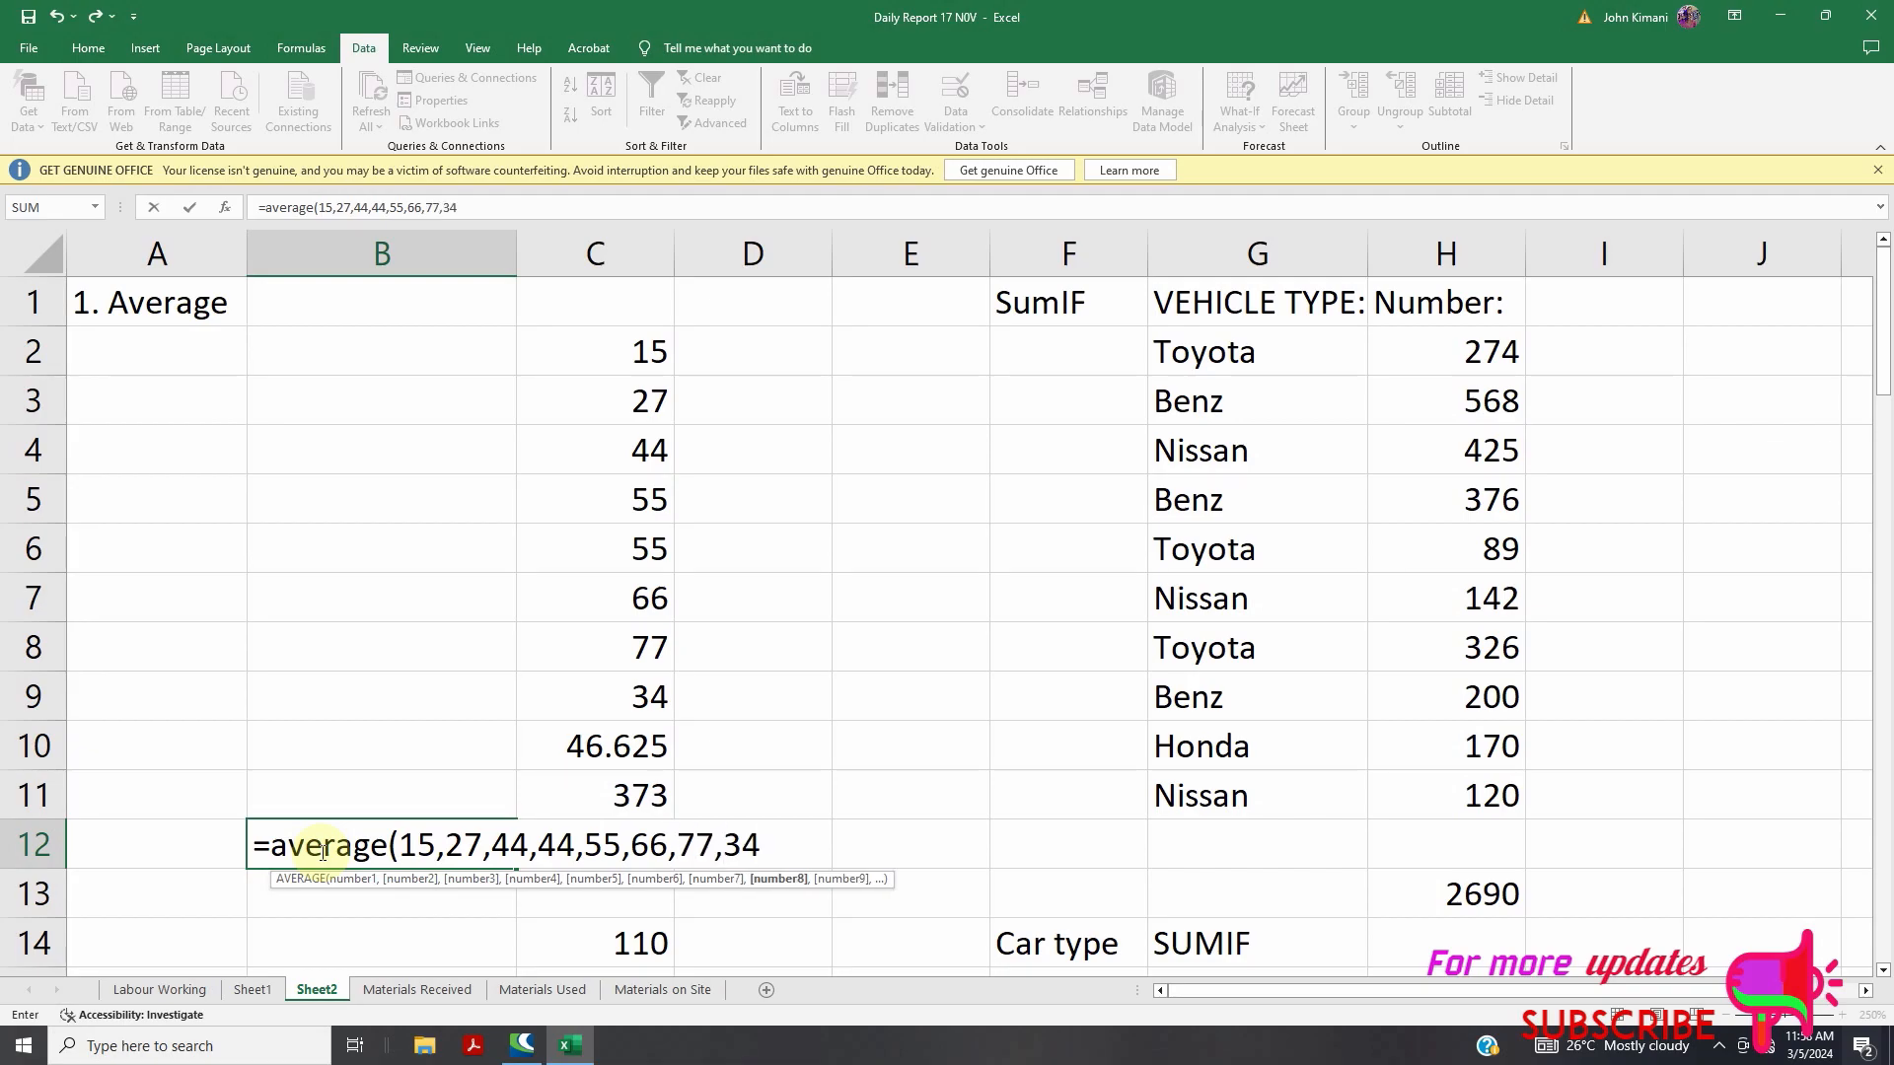
pyautogui.write(')')
pyautogui.press('Return')
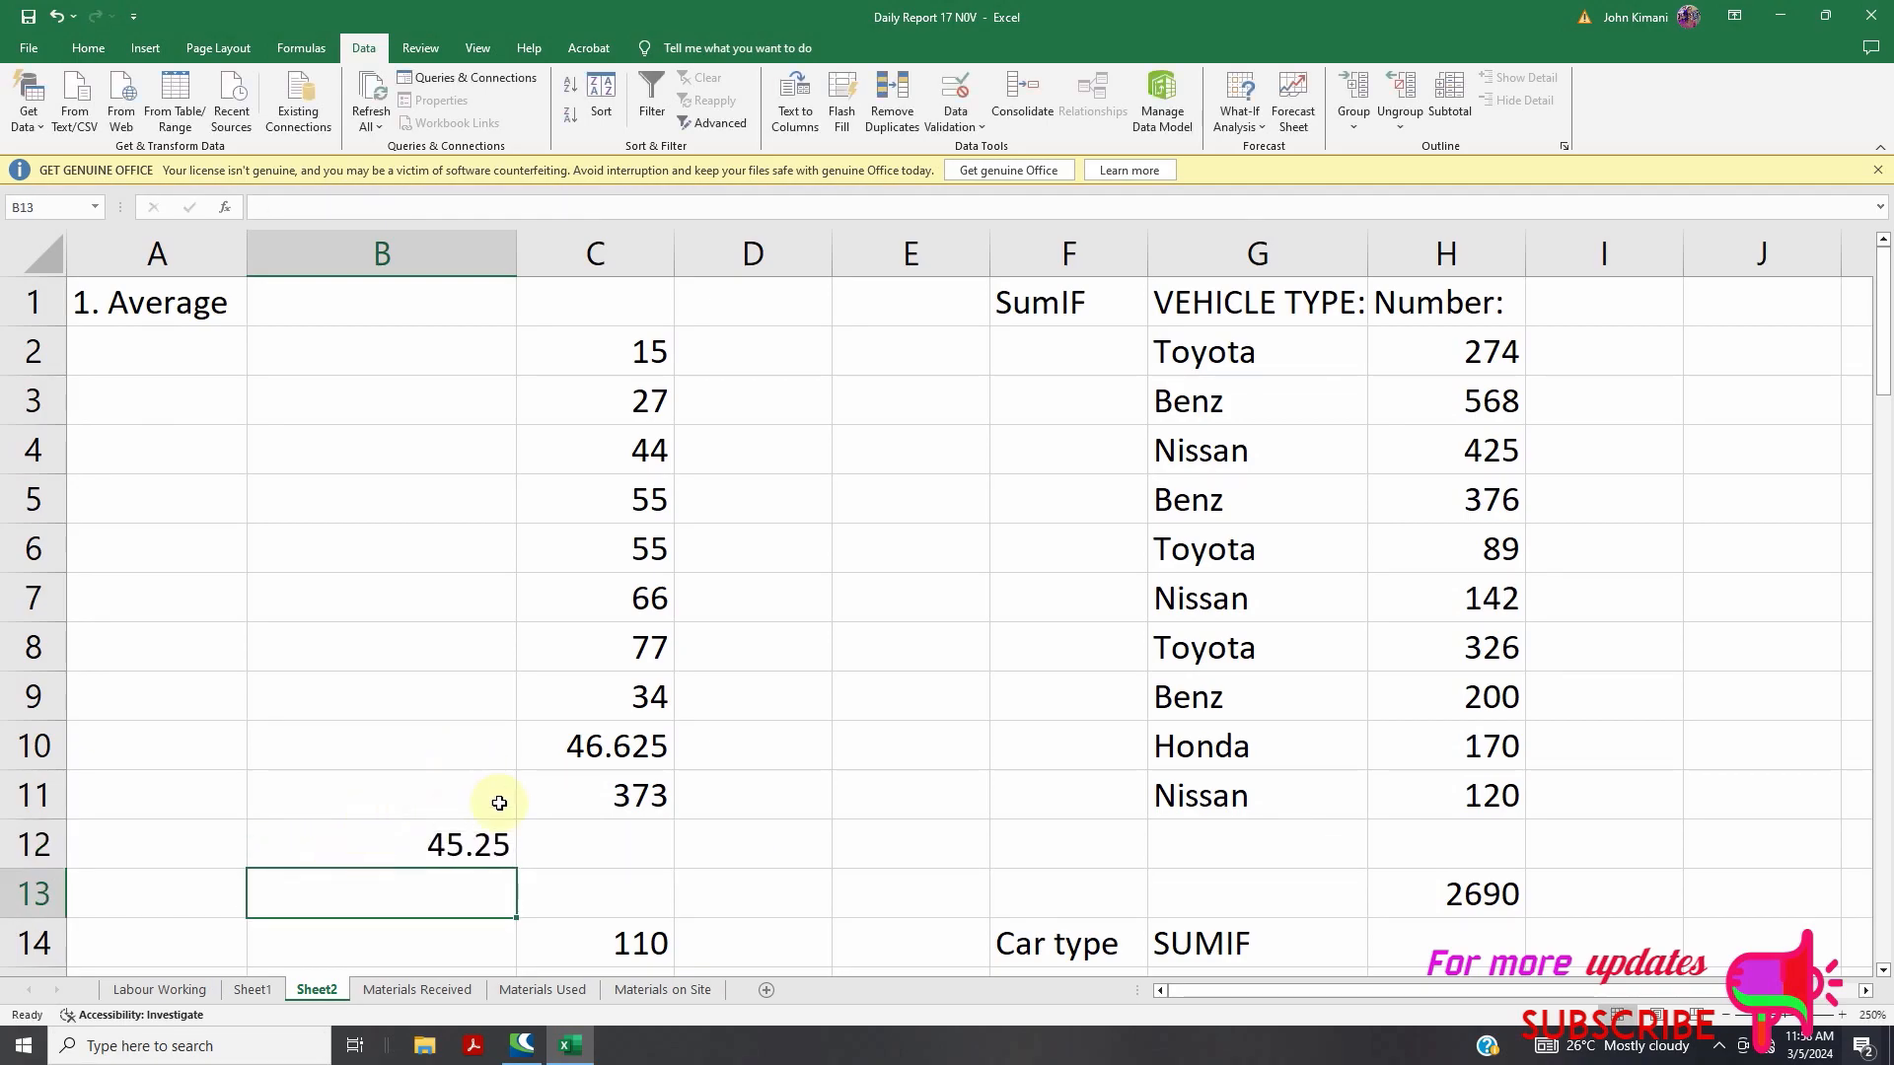
# Correct the duplicate 44 in B12's formula to 55 so it returns 46.625
pyautogui.click(481, 844)
pyautogui.doubleClick(481, 844)
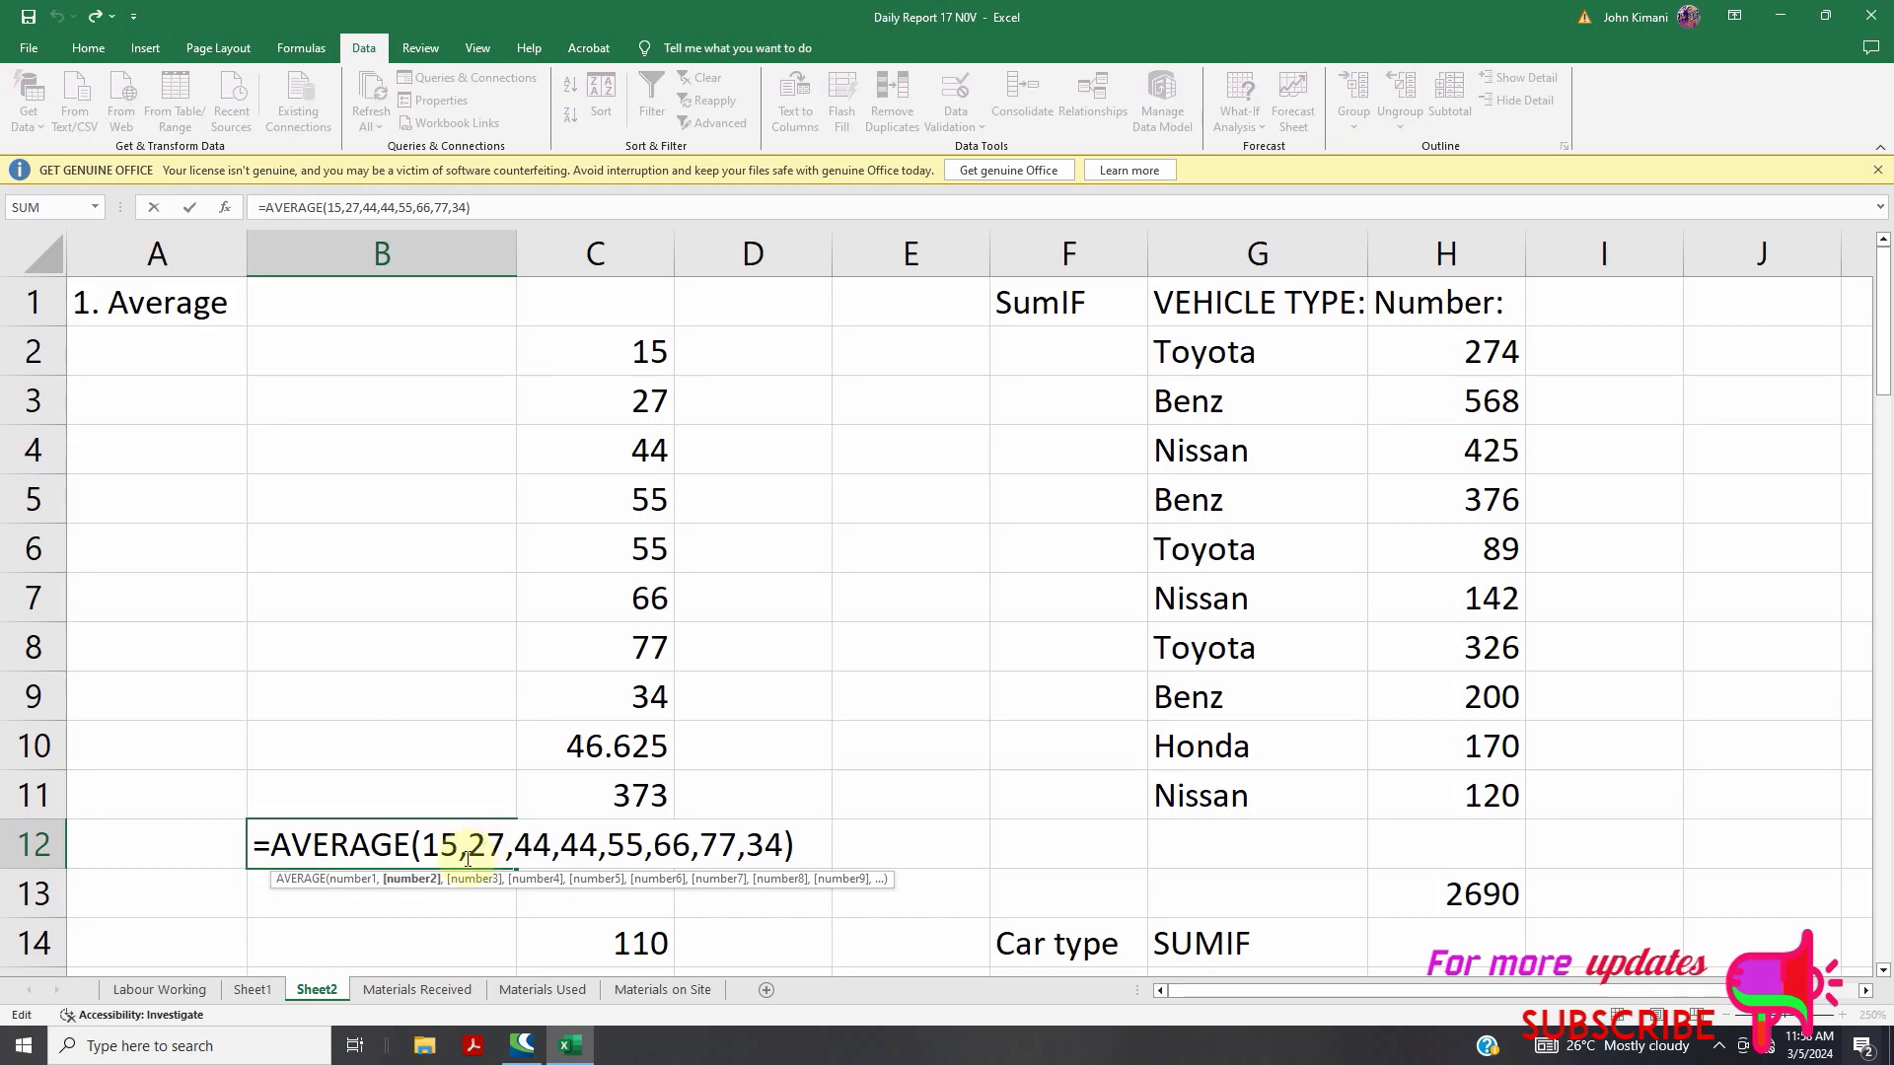
pyautogui.doubleClick(582, 851)
pyautogui.write('55')
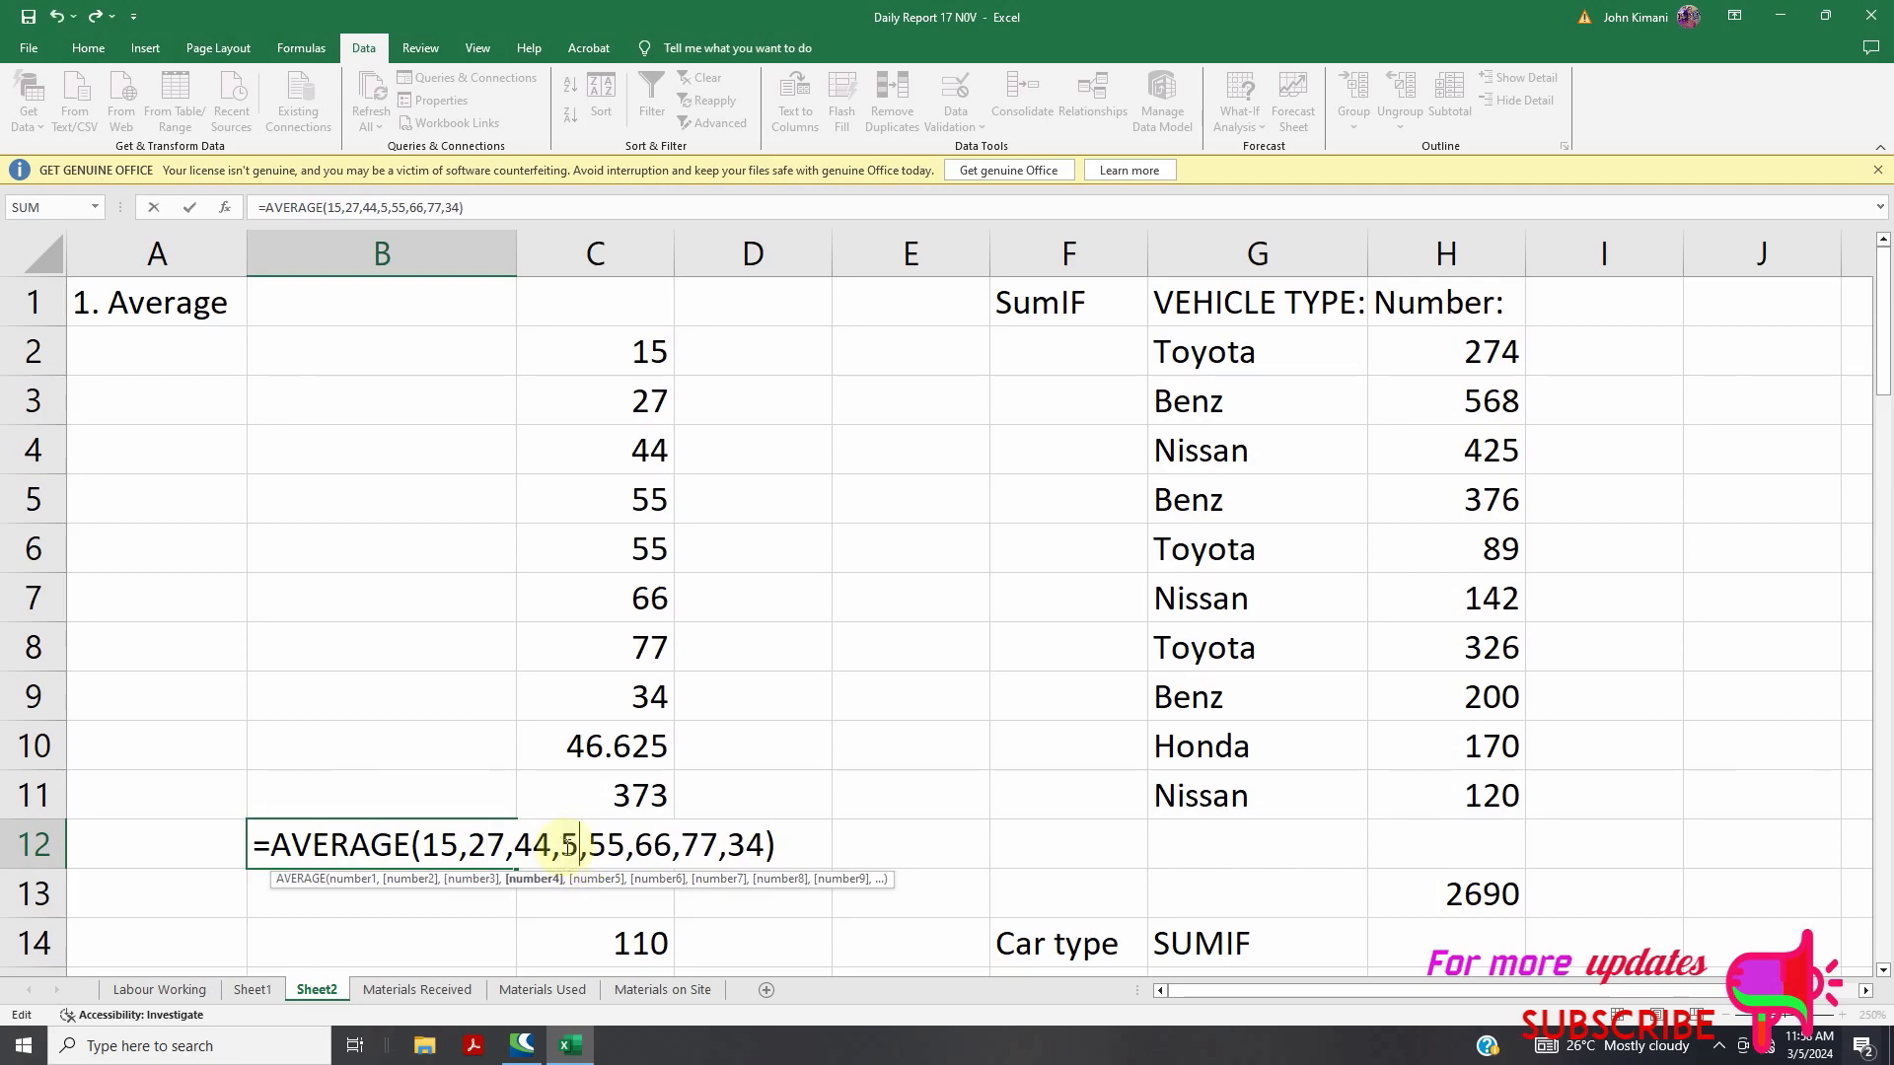
pyautogui.click(937, 847)
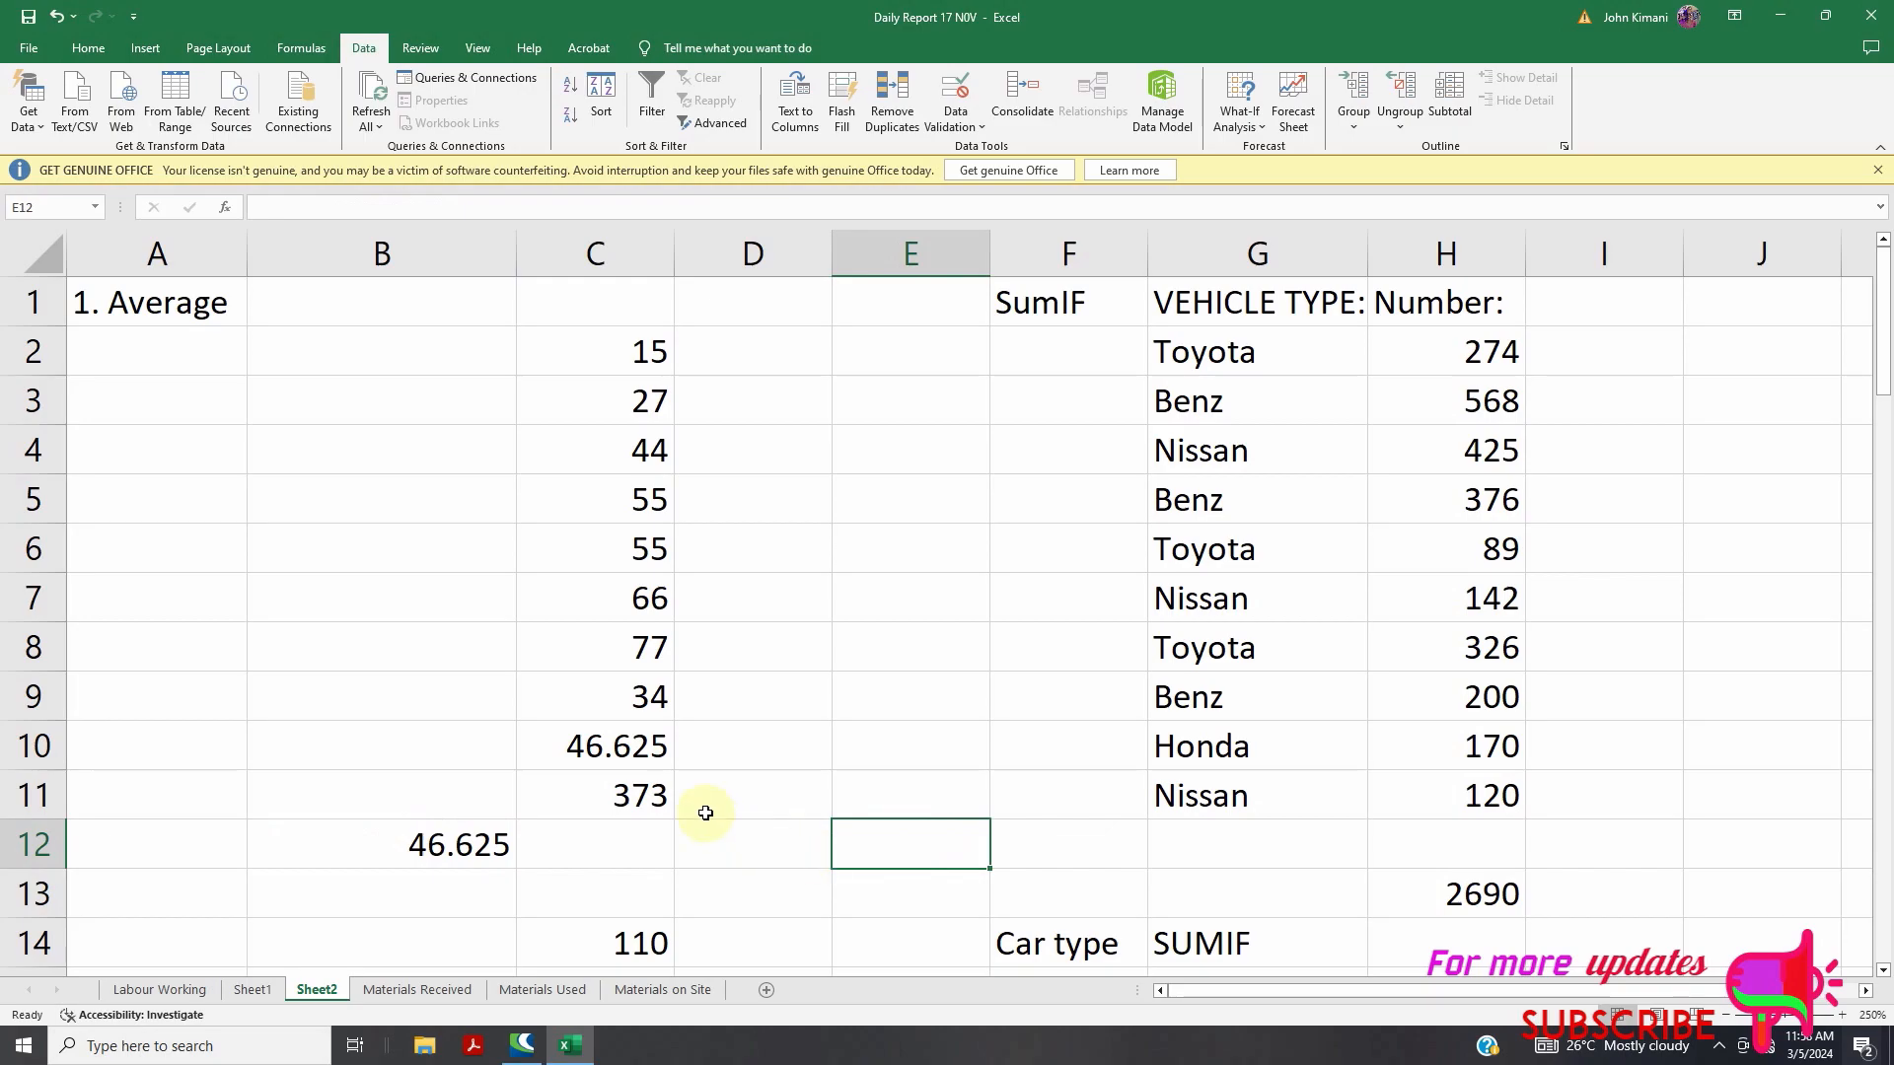
# Replace C14's AVERAGE(100,120) formula with =SUM(C2:C9)
pyautogui.scroll(-2, 648, 752)
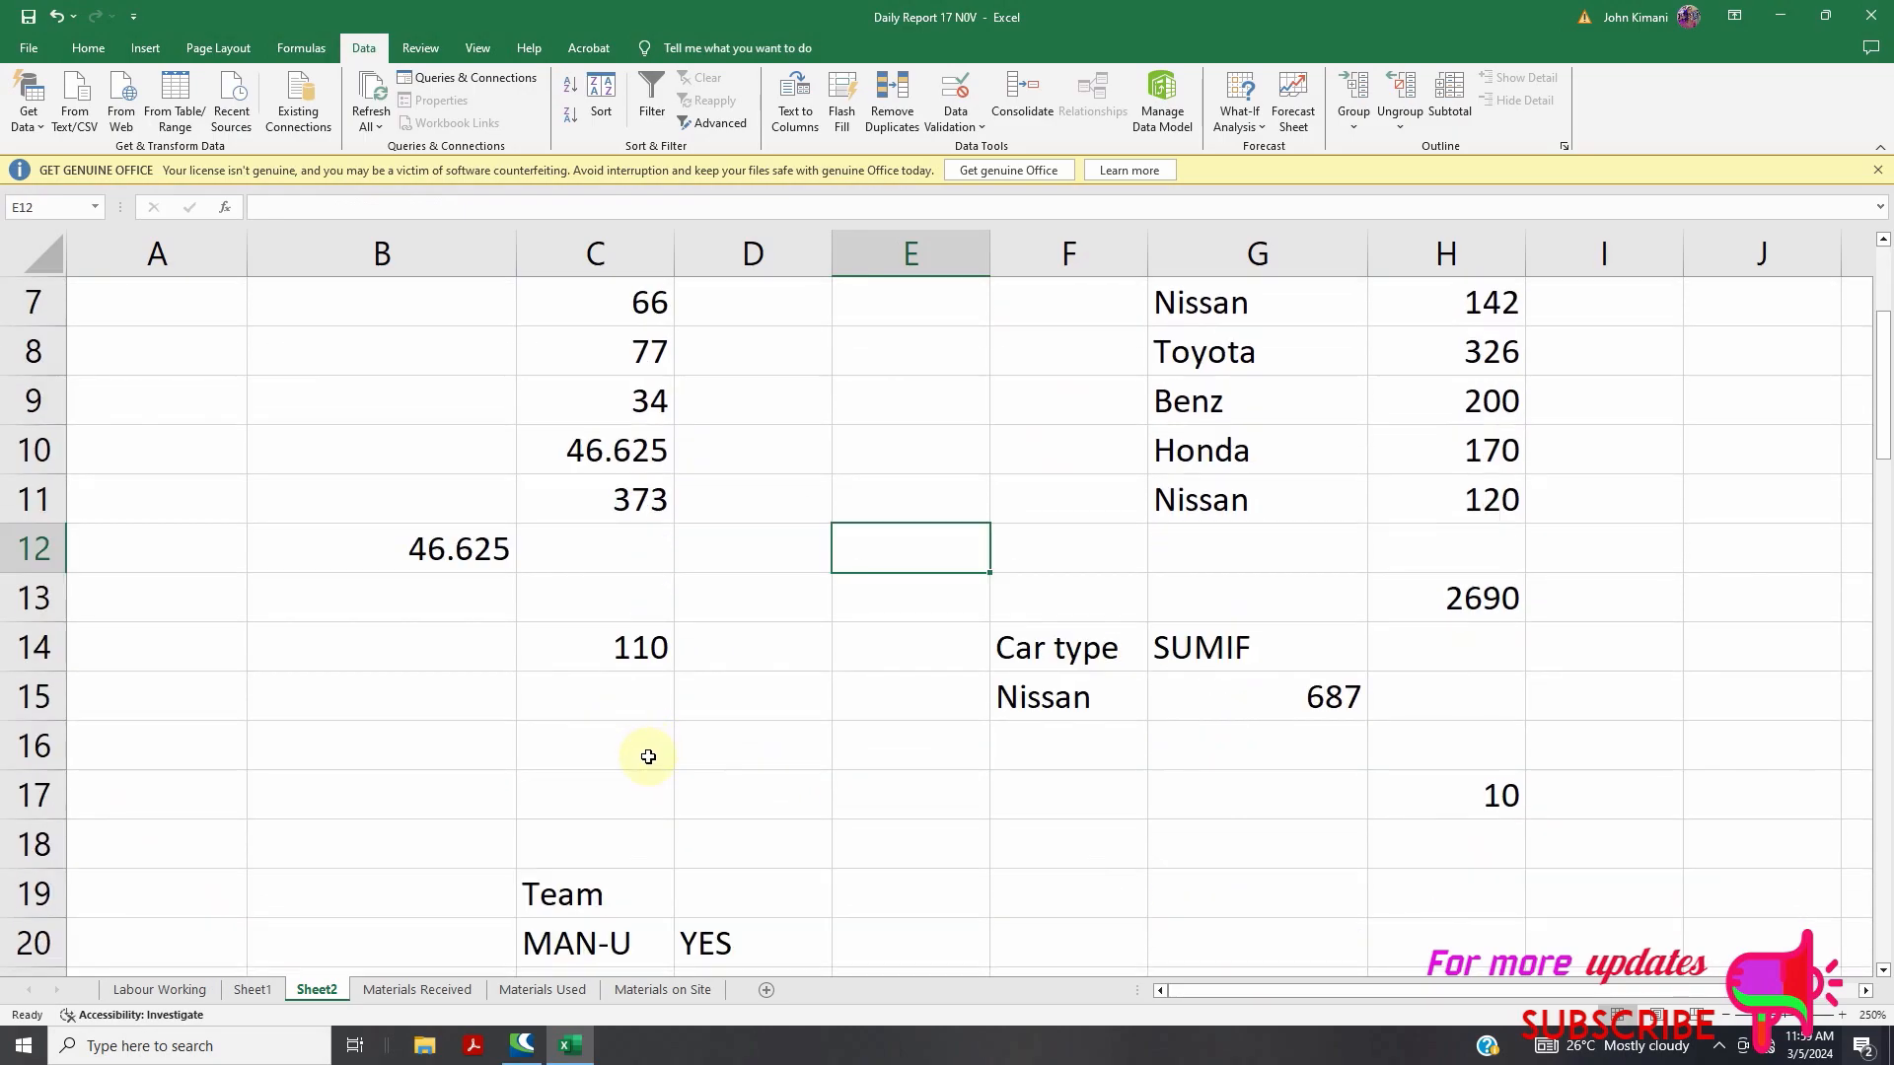
pyautogui.scroll(2, 666, 719)
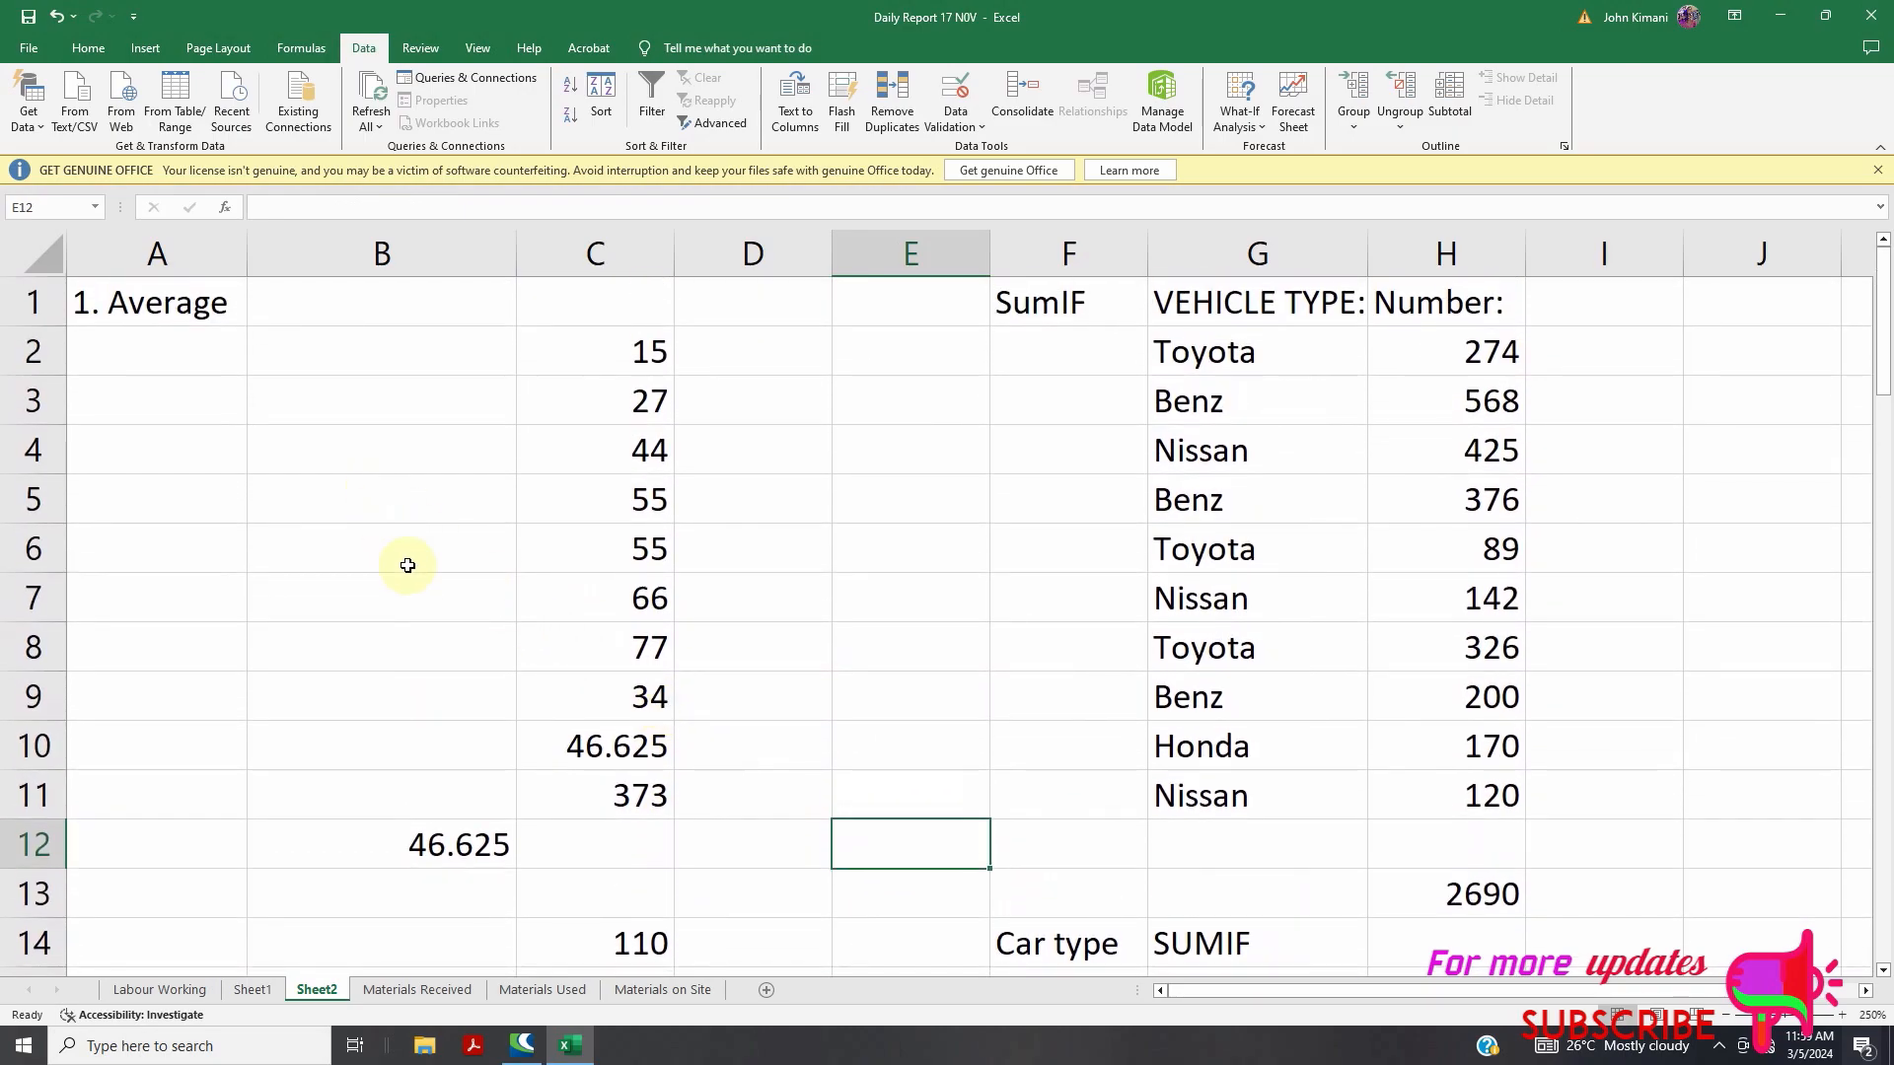
pyautogui.scroll(-1, 424, 600)
pyautogui.click(252, 989)
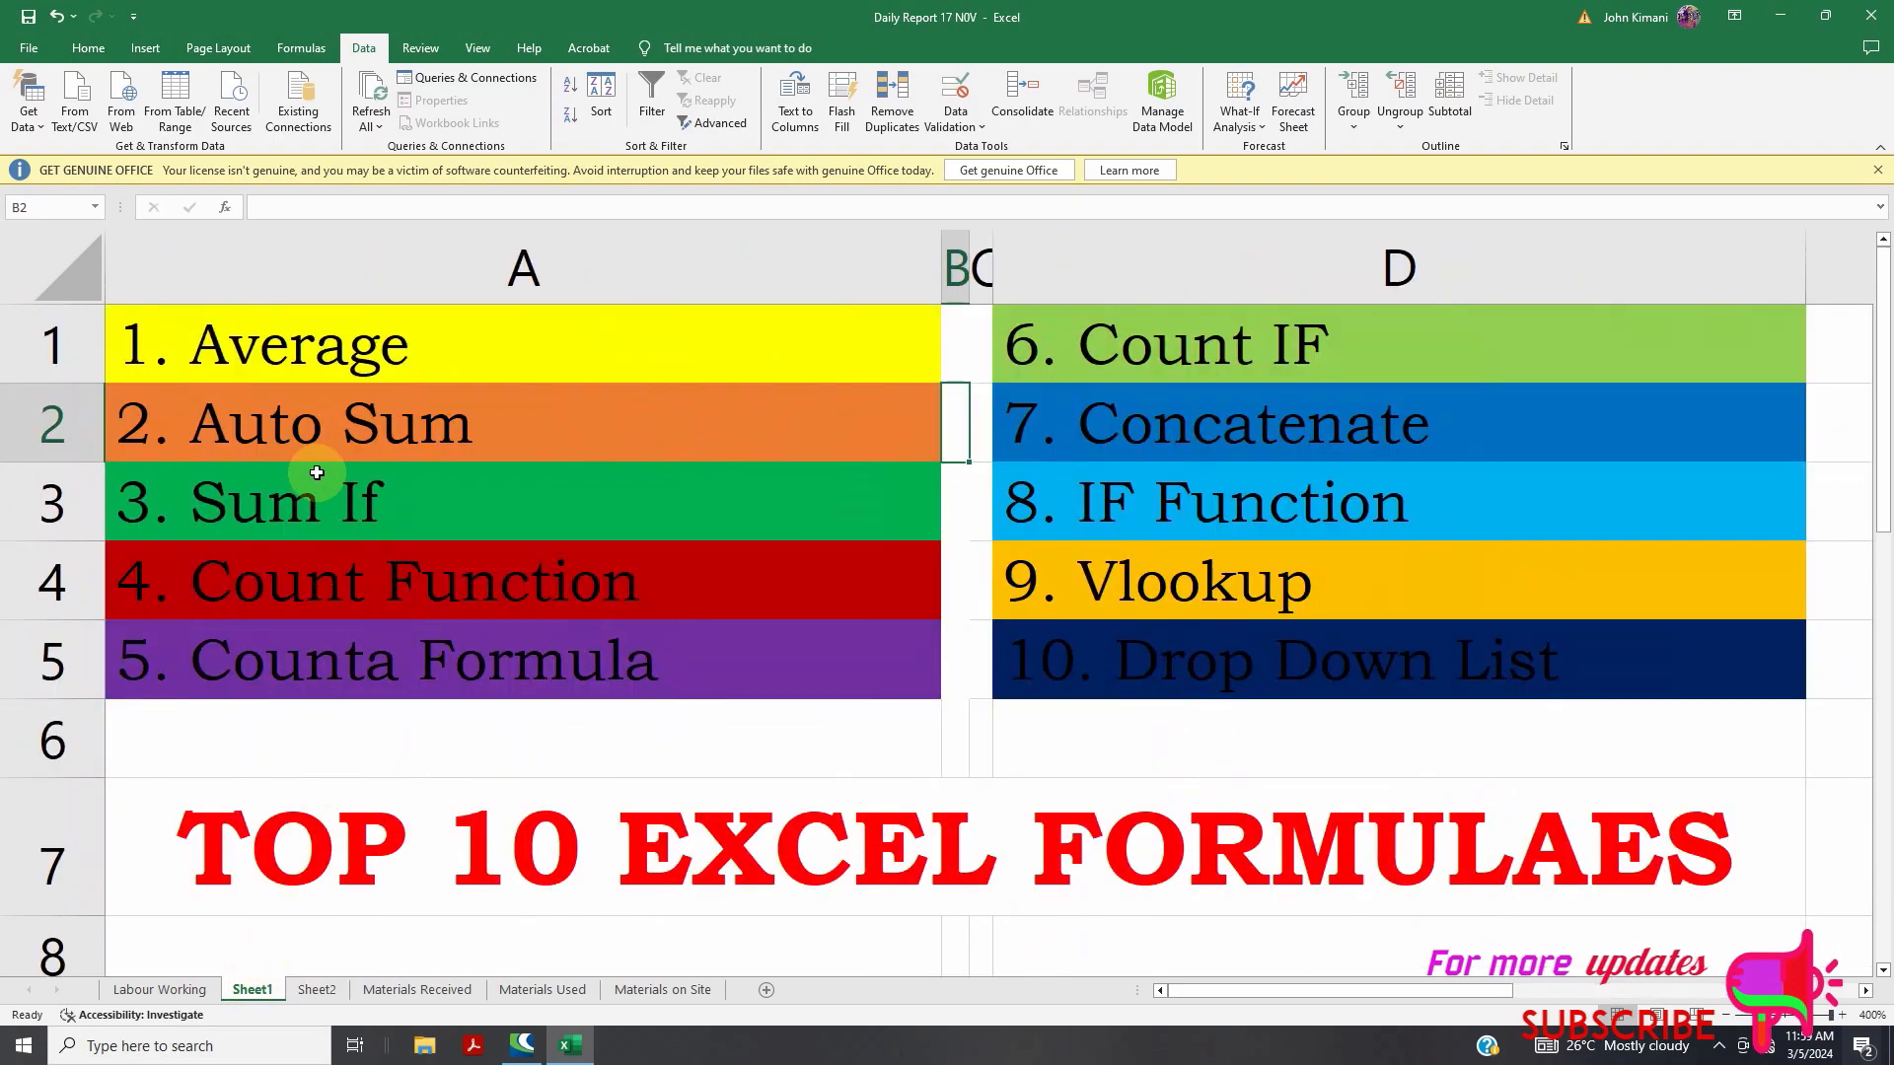
pyautogui.click(318, 990)
pyautogui.scroll(1, 649, 792)
pyautogui.scroll(2, 649, 792)
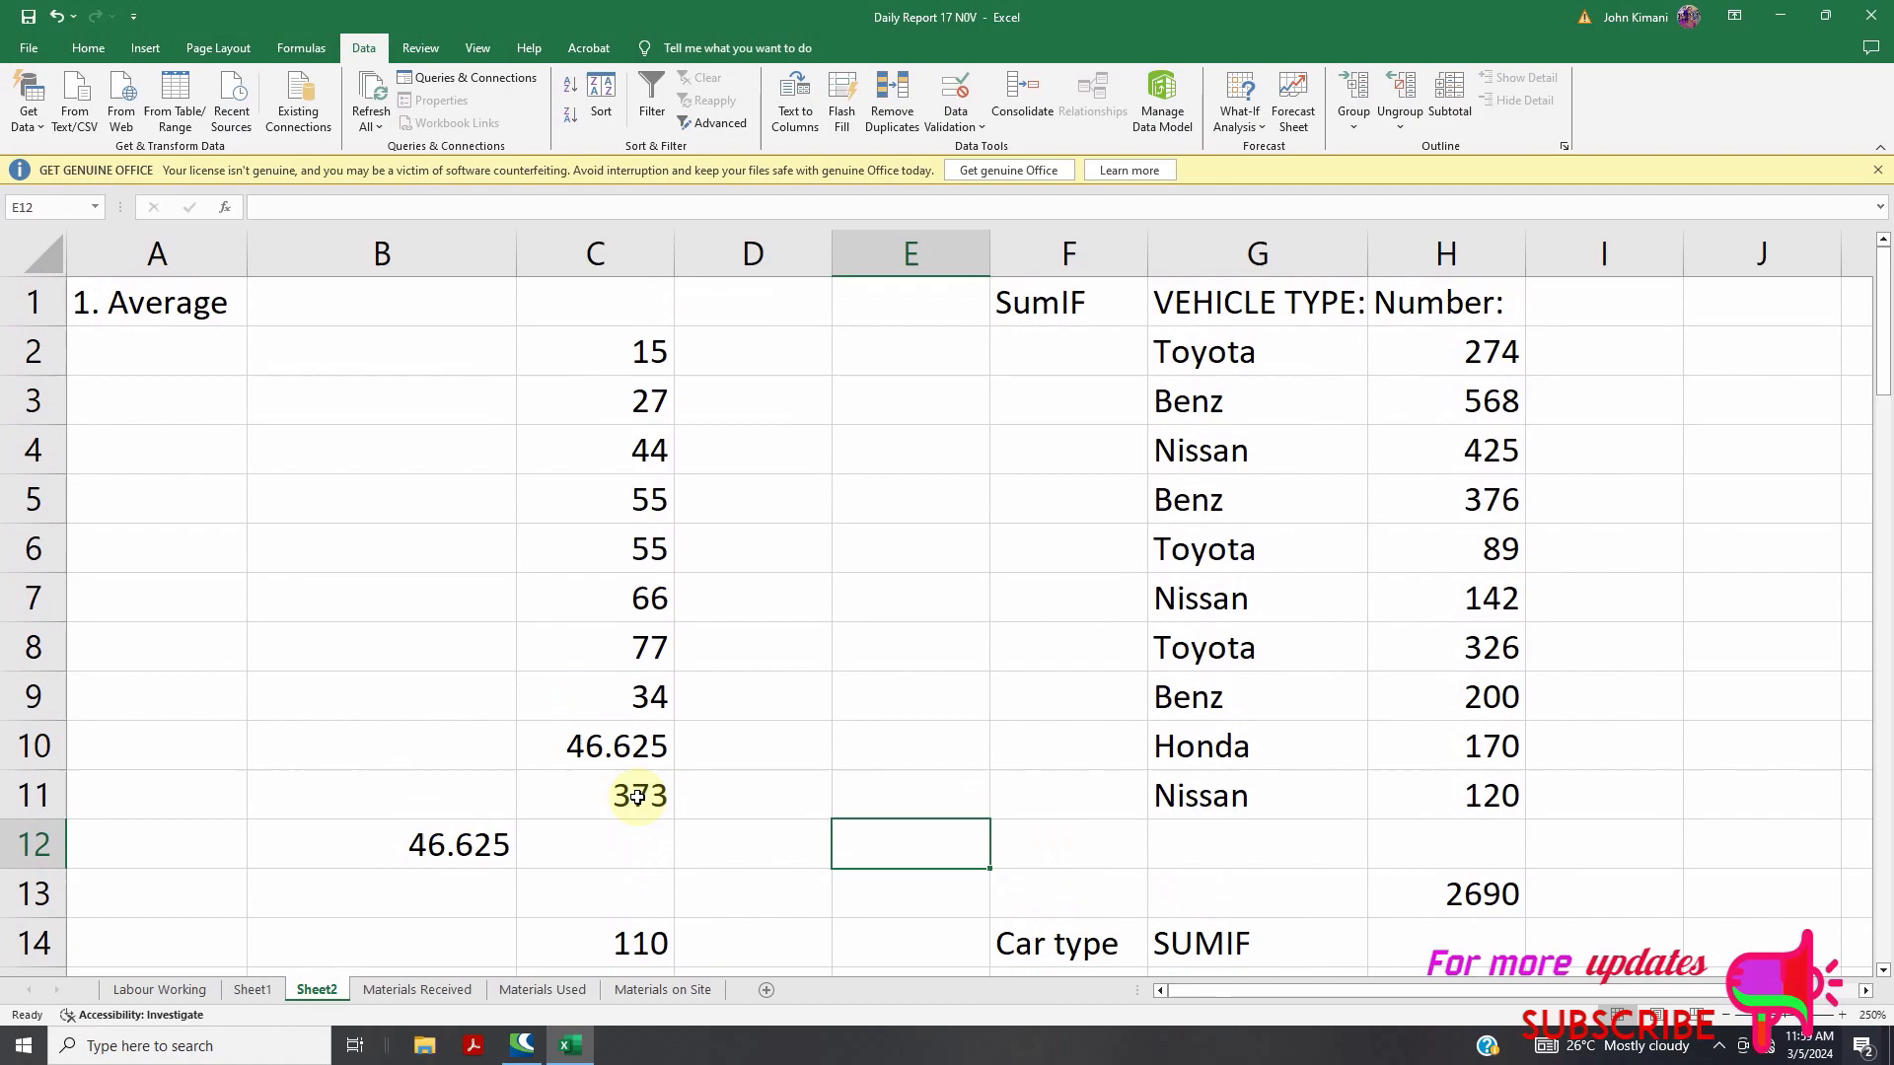
pyautogui.doubleClick(637, 942)
pyautogui.doubleClick(623, 947)
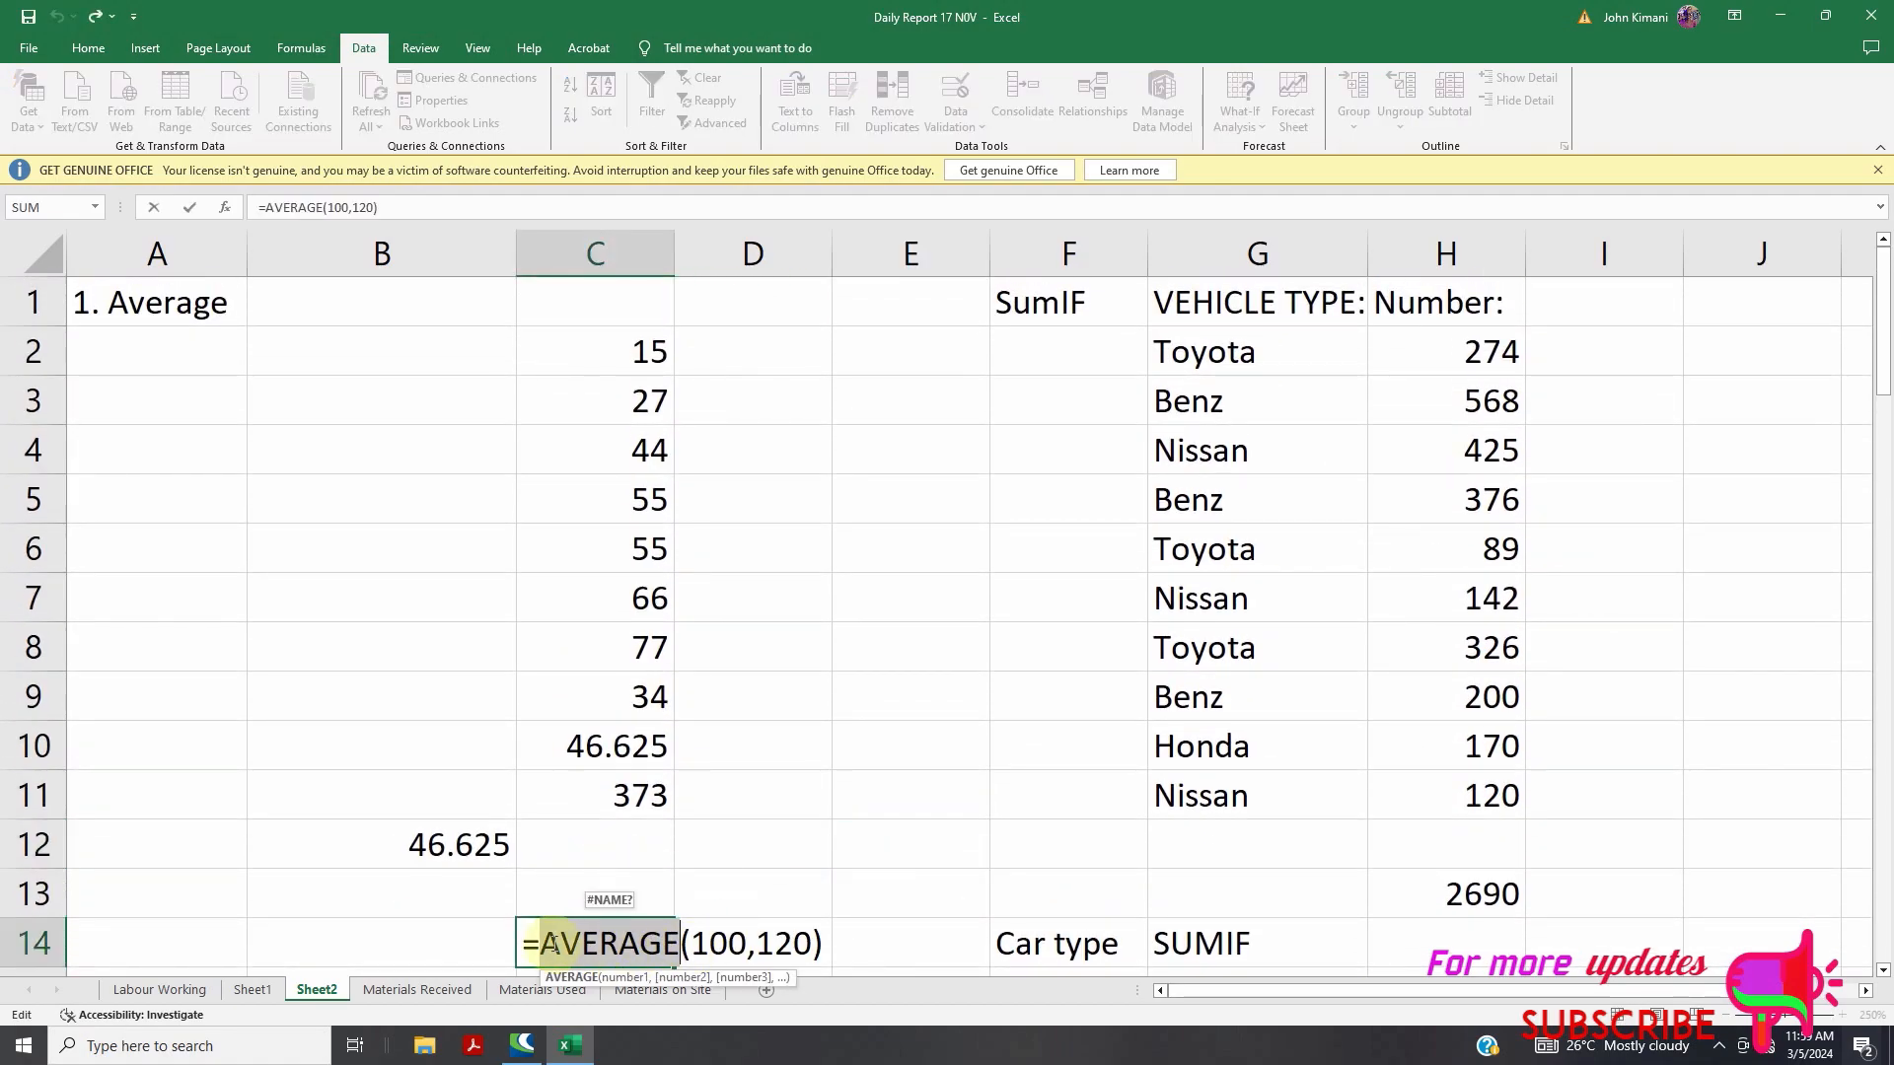
pyautogui.moveTo(623, 950); pyautogui.dragTo(845, 949)
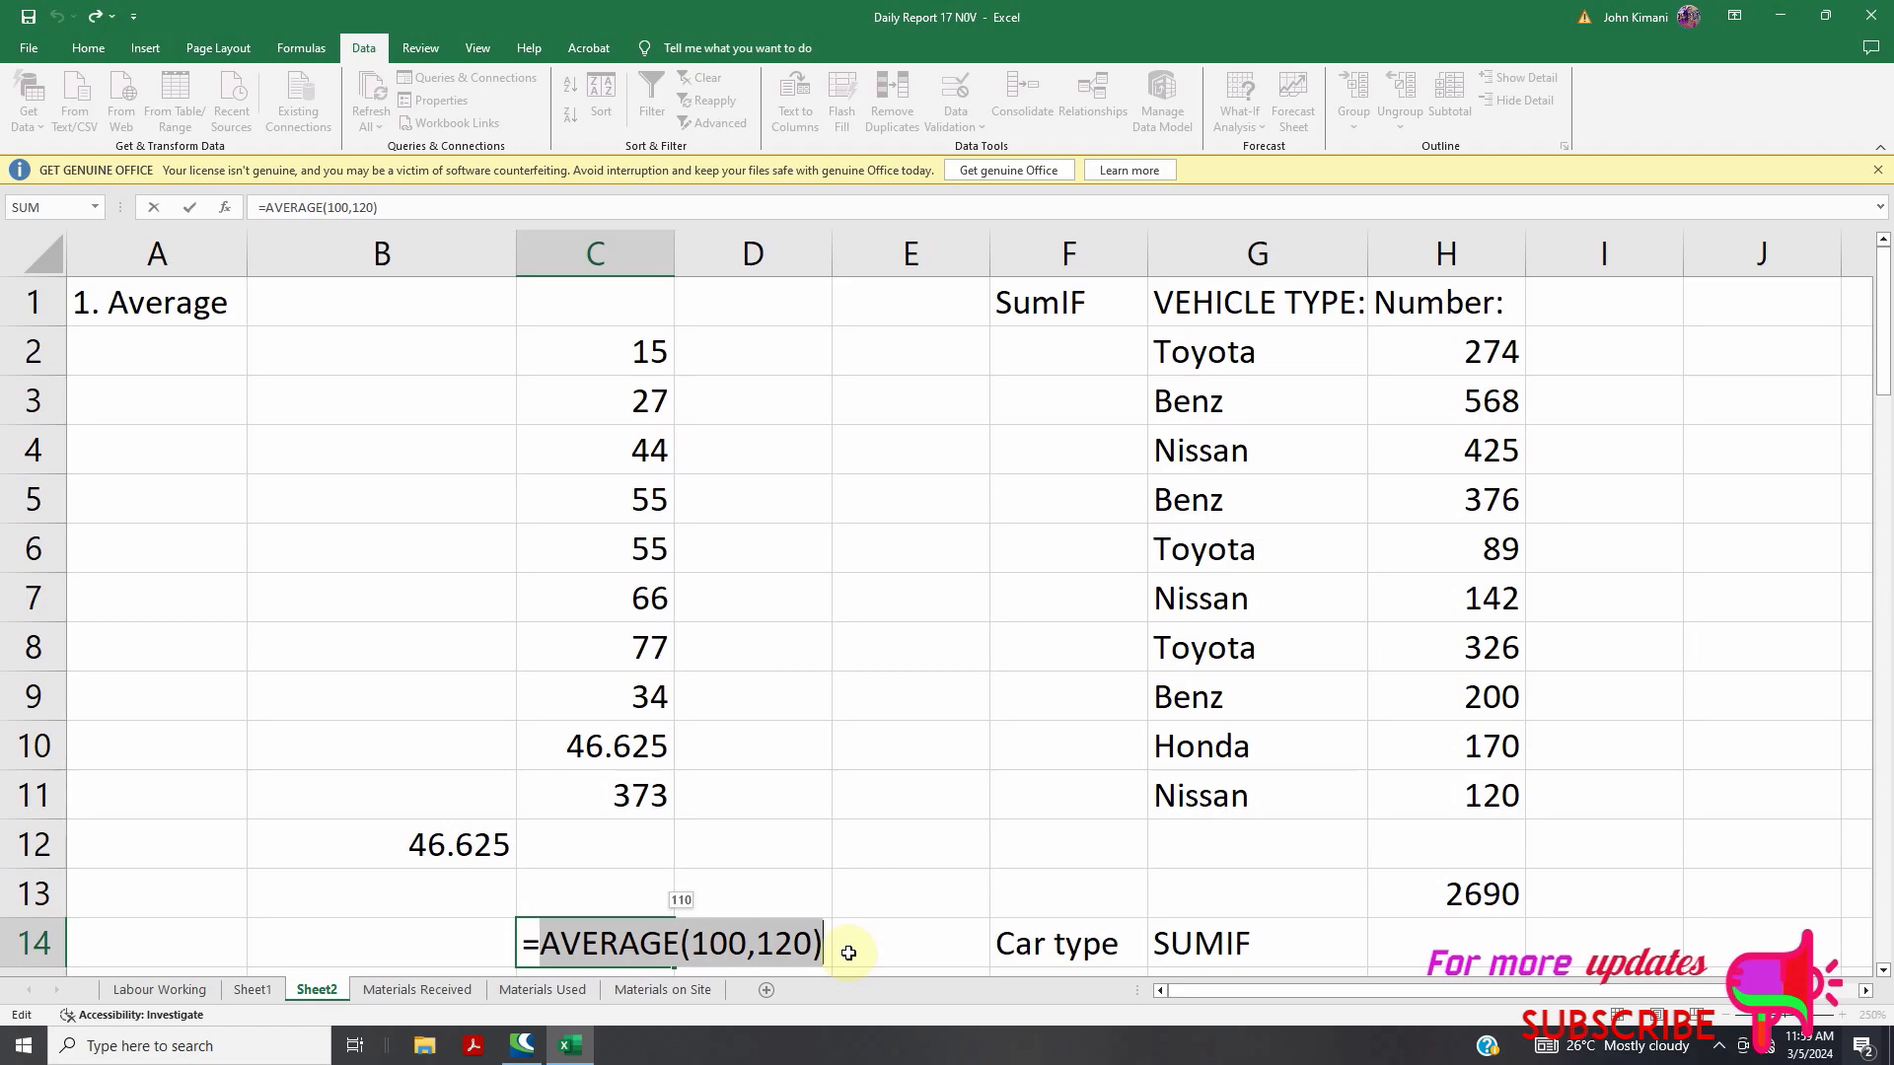
pyautogui.press('BackSpace')
pyautogui.write('sum')
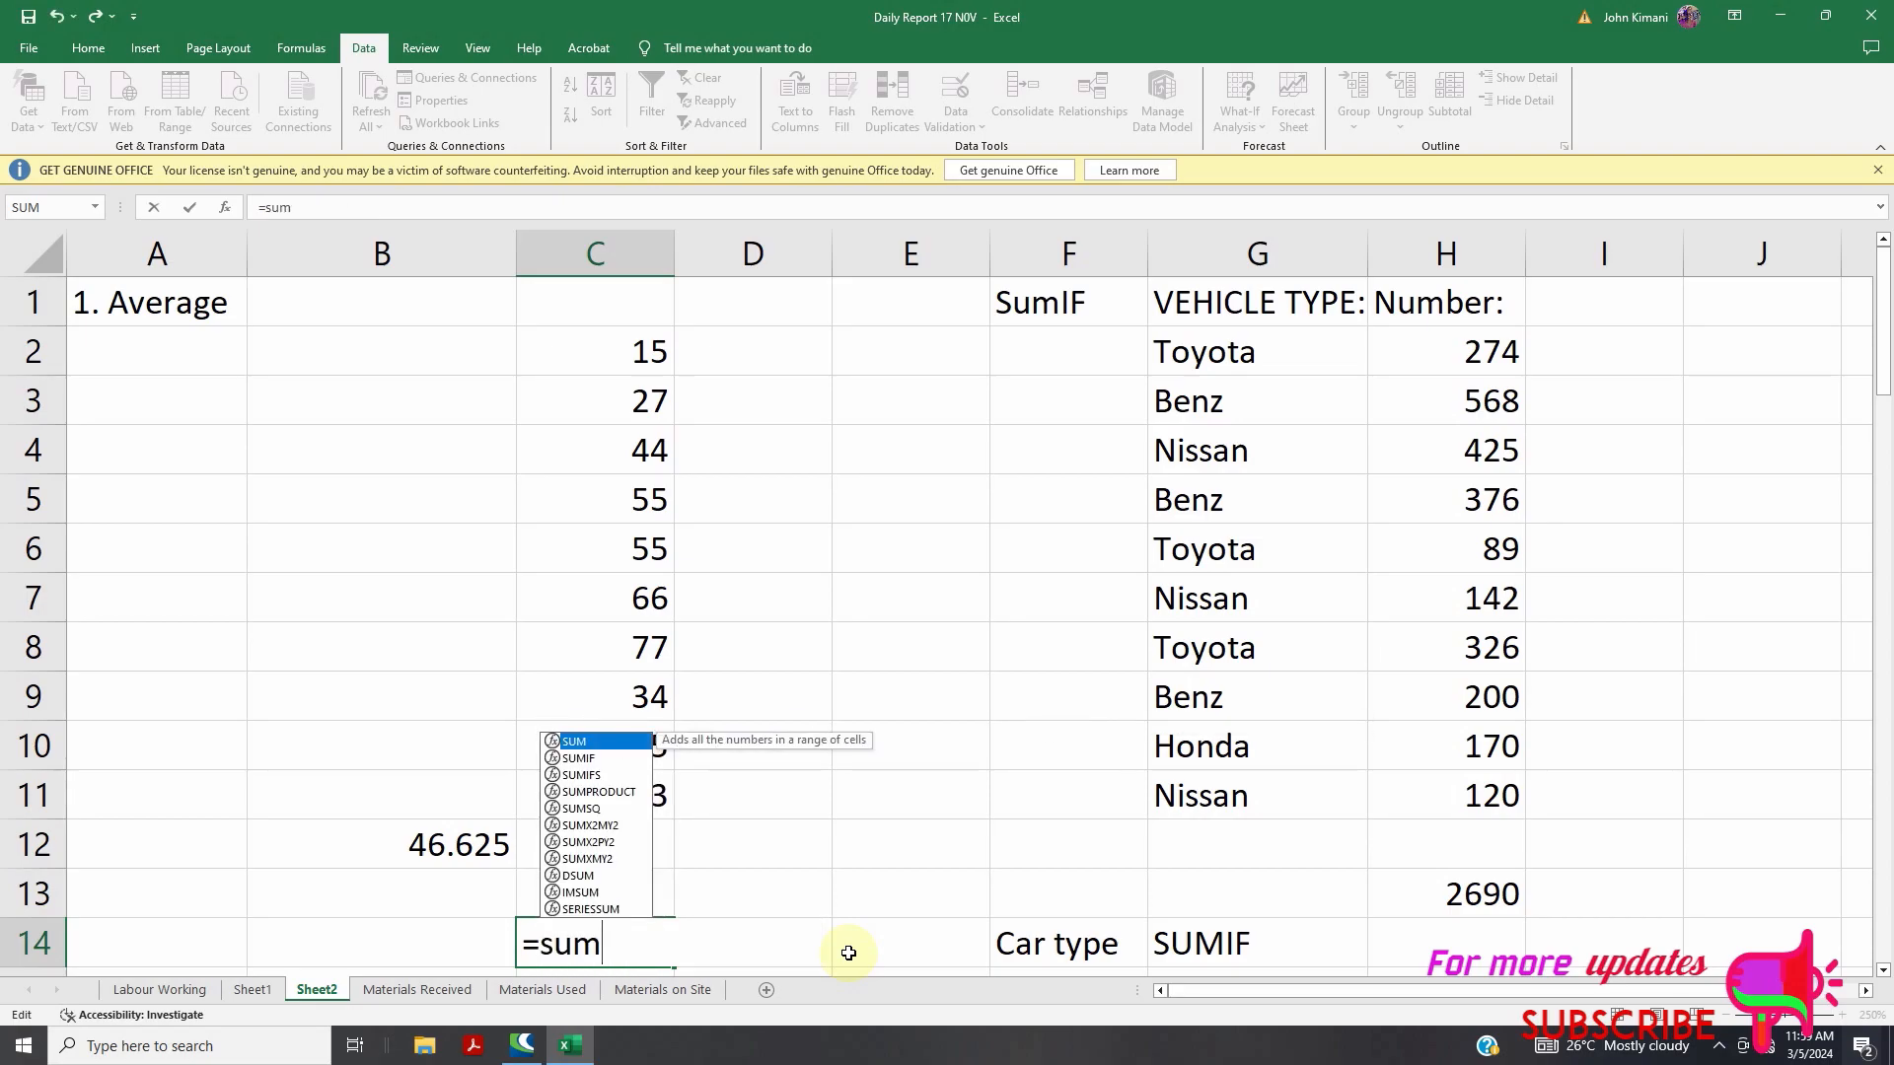
pyautogui.write('(')
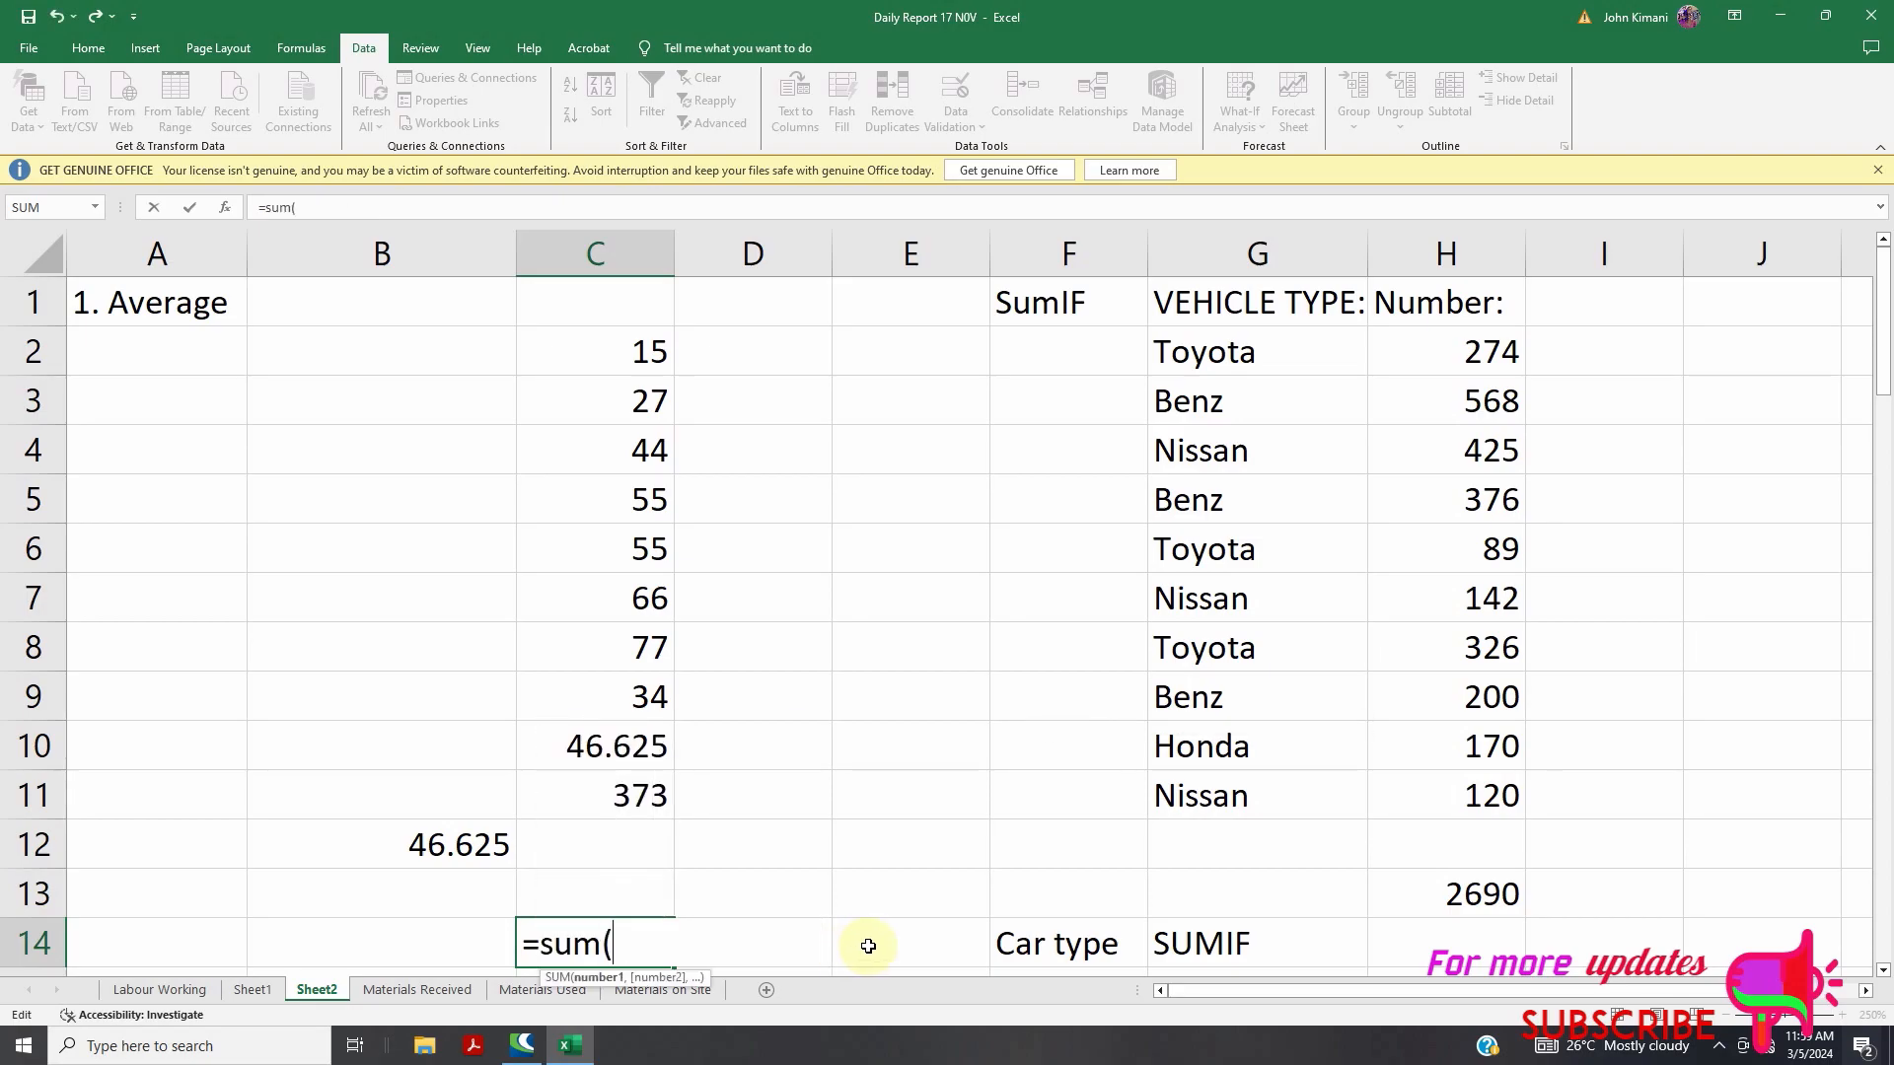
pyautogui.moveTo(634, 352); pyautogui.dragTo(655, 693)
pyautogui.write(')')
pyautogui.press('Return')
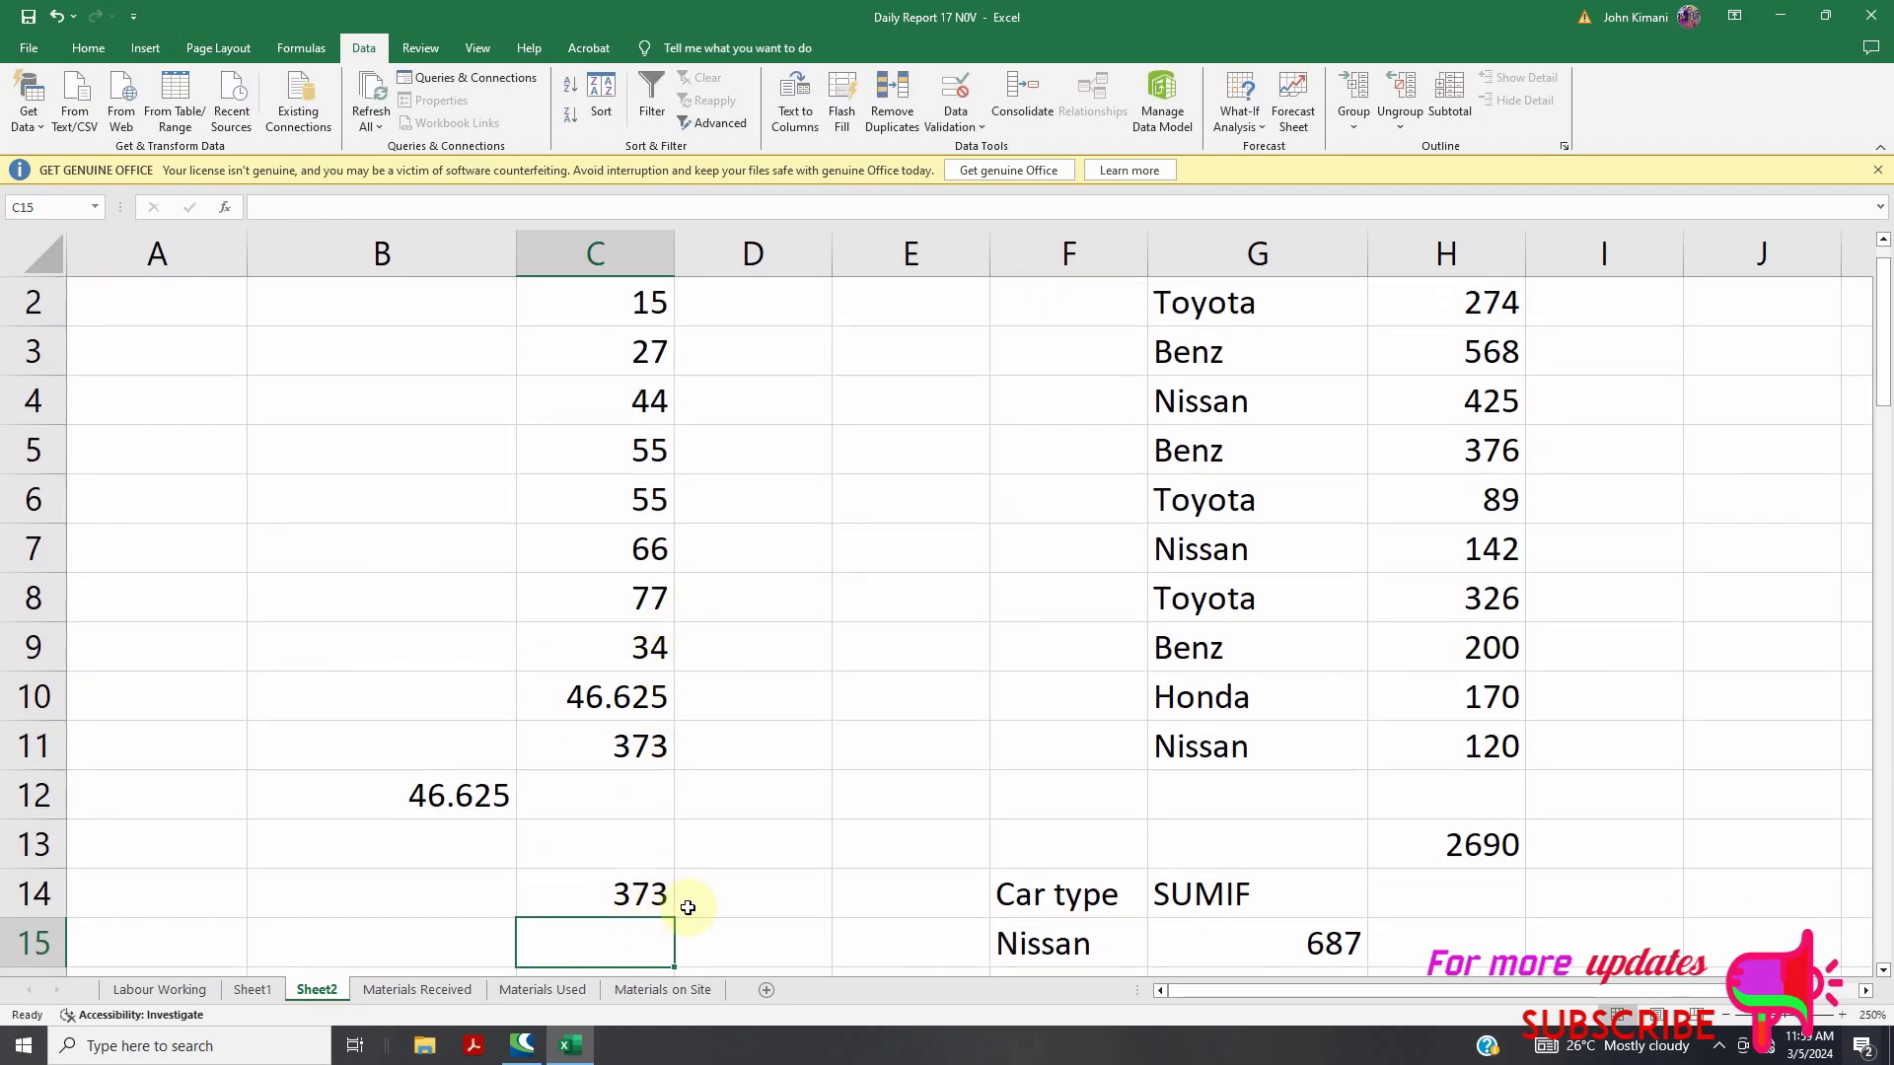
# Change B12's function from AVERAGE to SUM so it totals 373
pyautogui.scroll(-2, 680, 809)
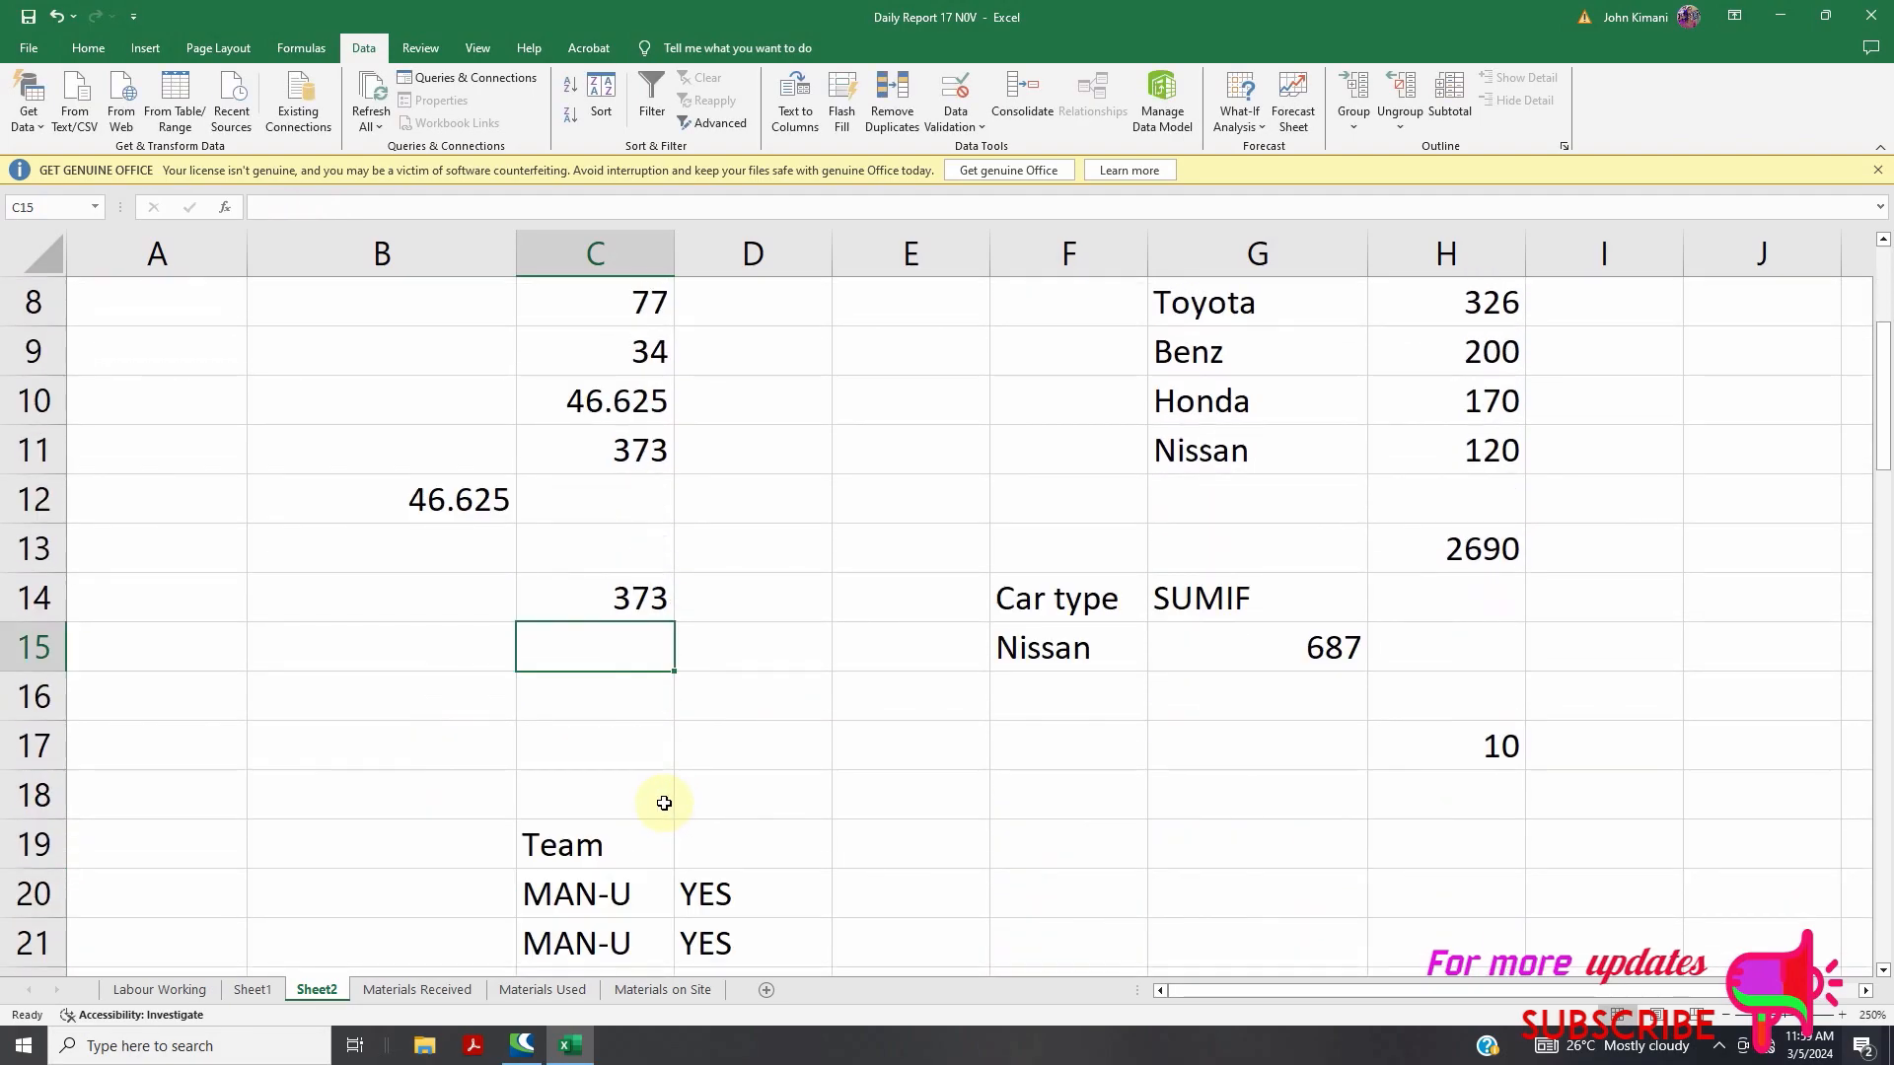
pyautogui.doubleClick(404, 503)
pyautogui.moveTo(408, 503); pyautogui.dragTo(273, 511)
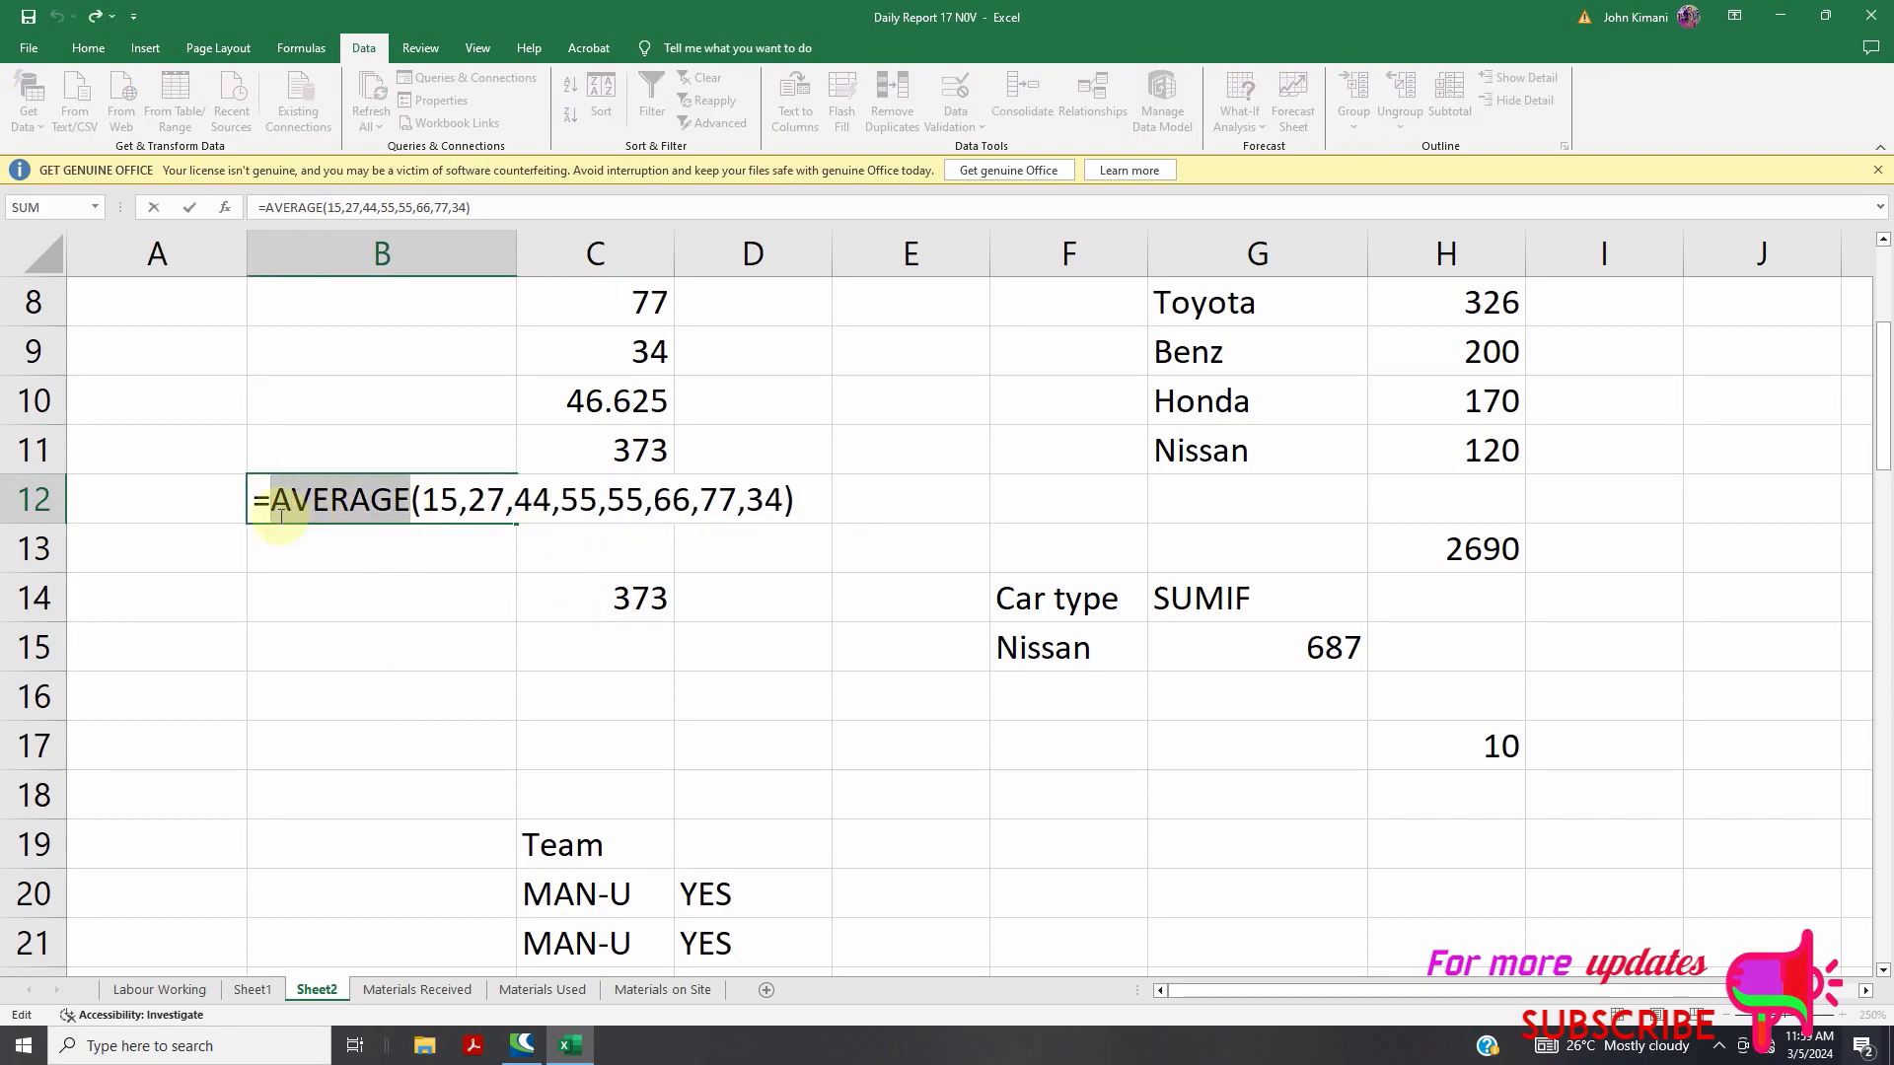
pyautogui.write('sum')
pyautogui.press('Return')
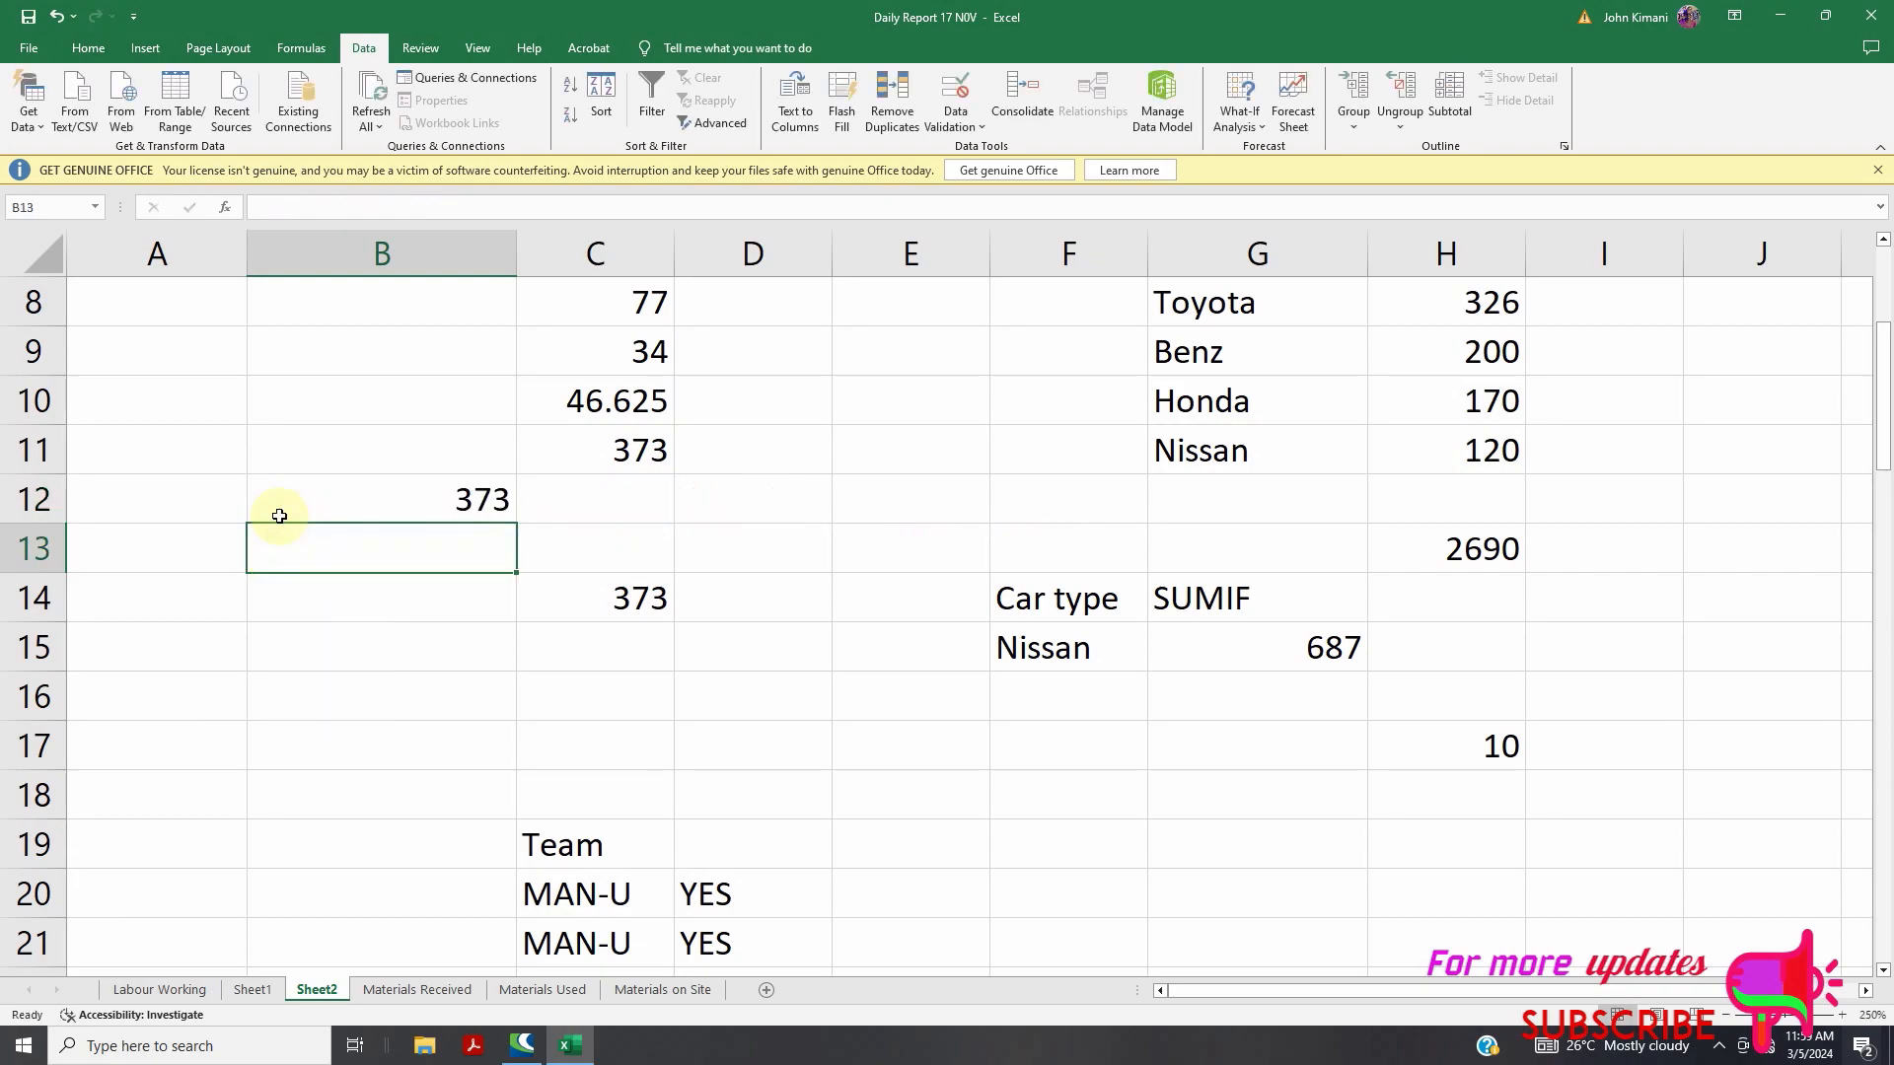
# Go back to Sheet1's Top 10 Excel Formulae list
pyautogui.scroll(2, 592, 520)
pyautogui.scroll(-3, 592, 591)
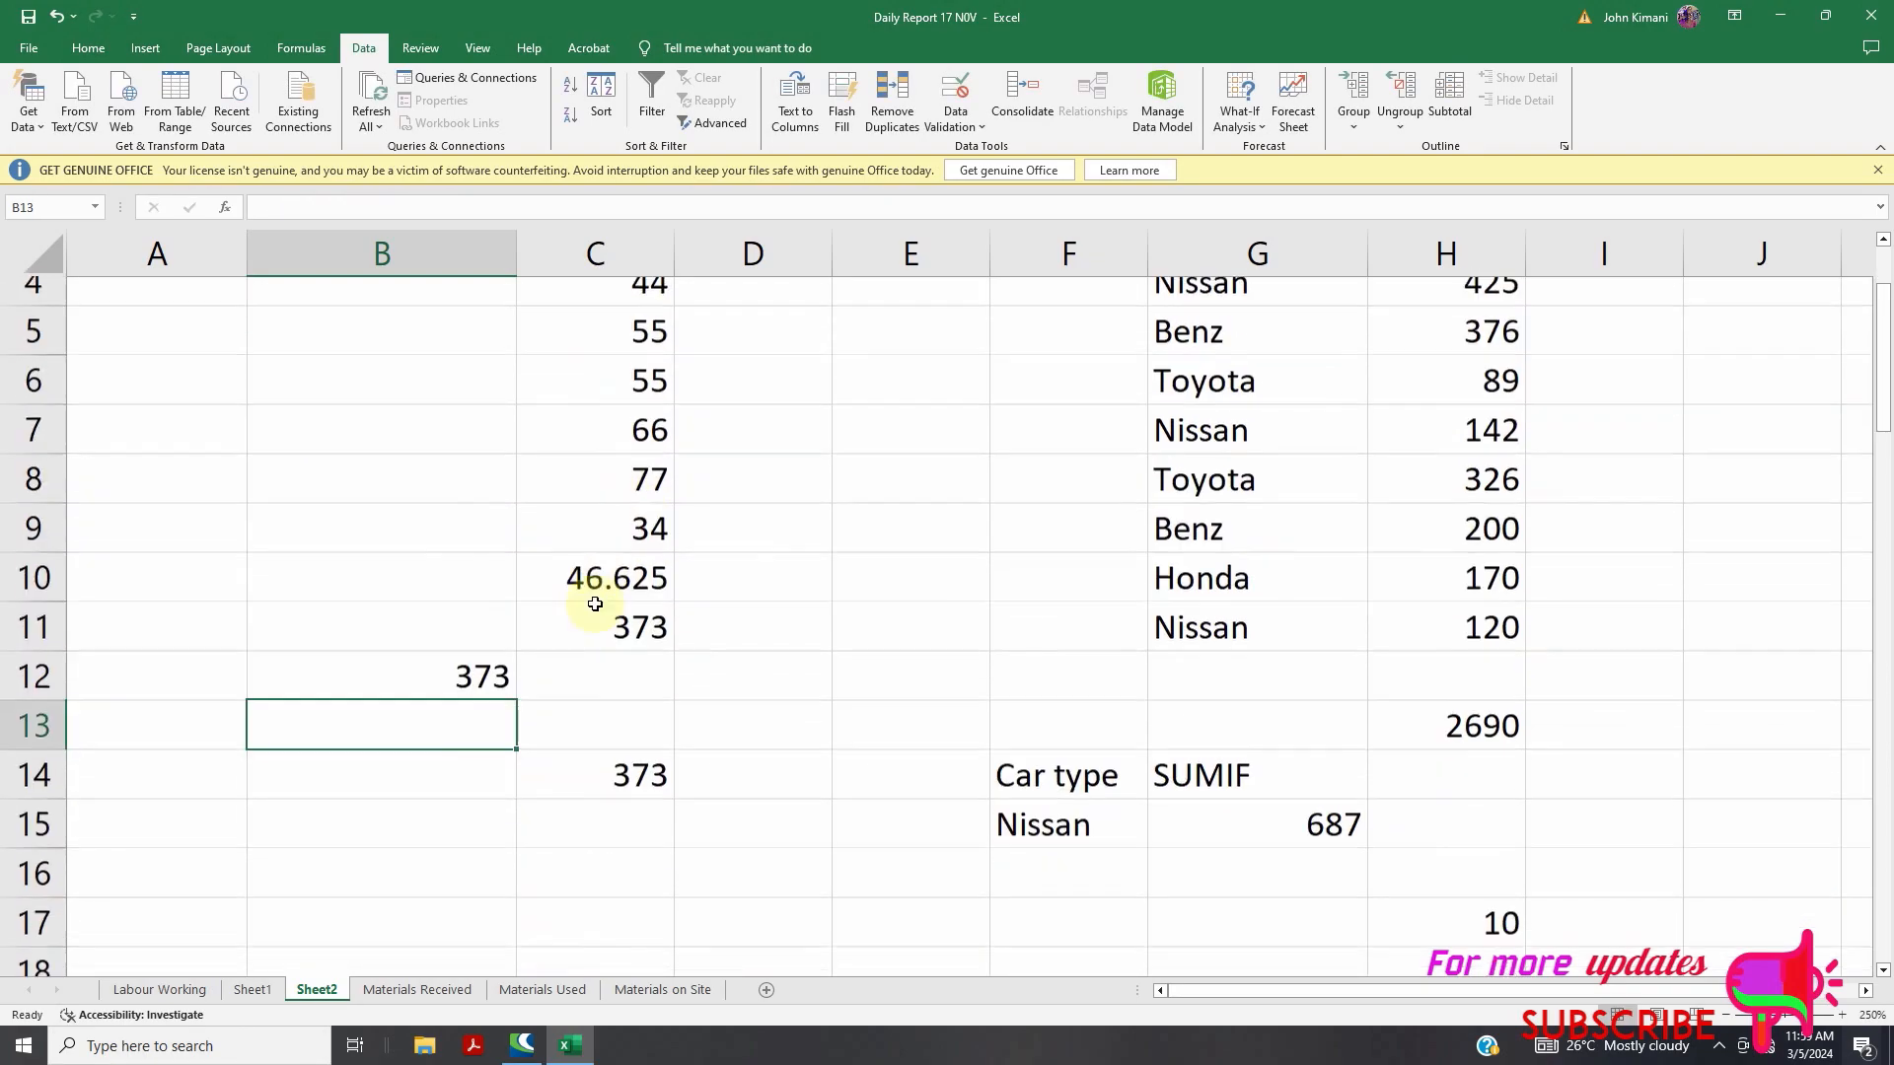
pyautogui.click(268, 990)
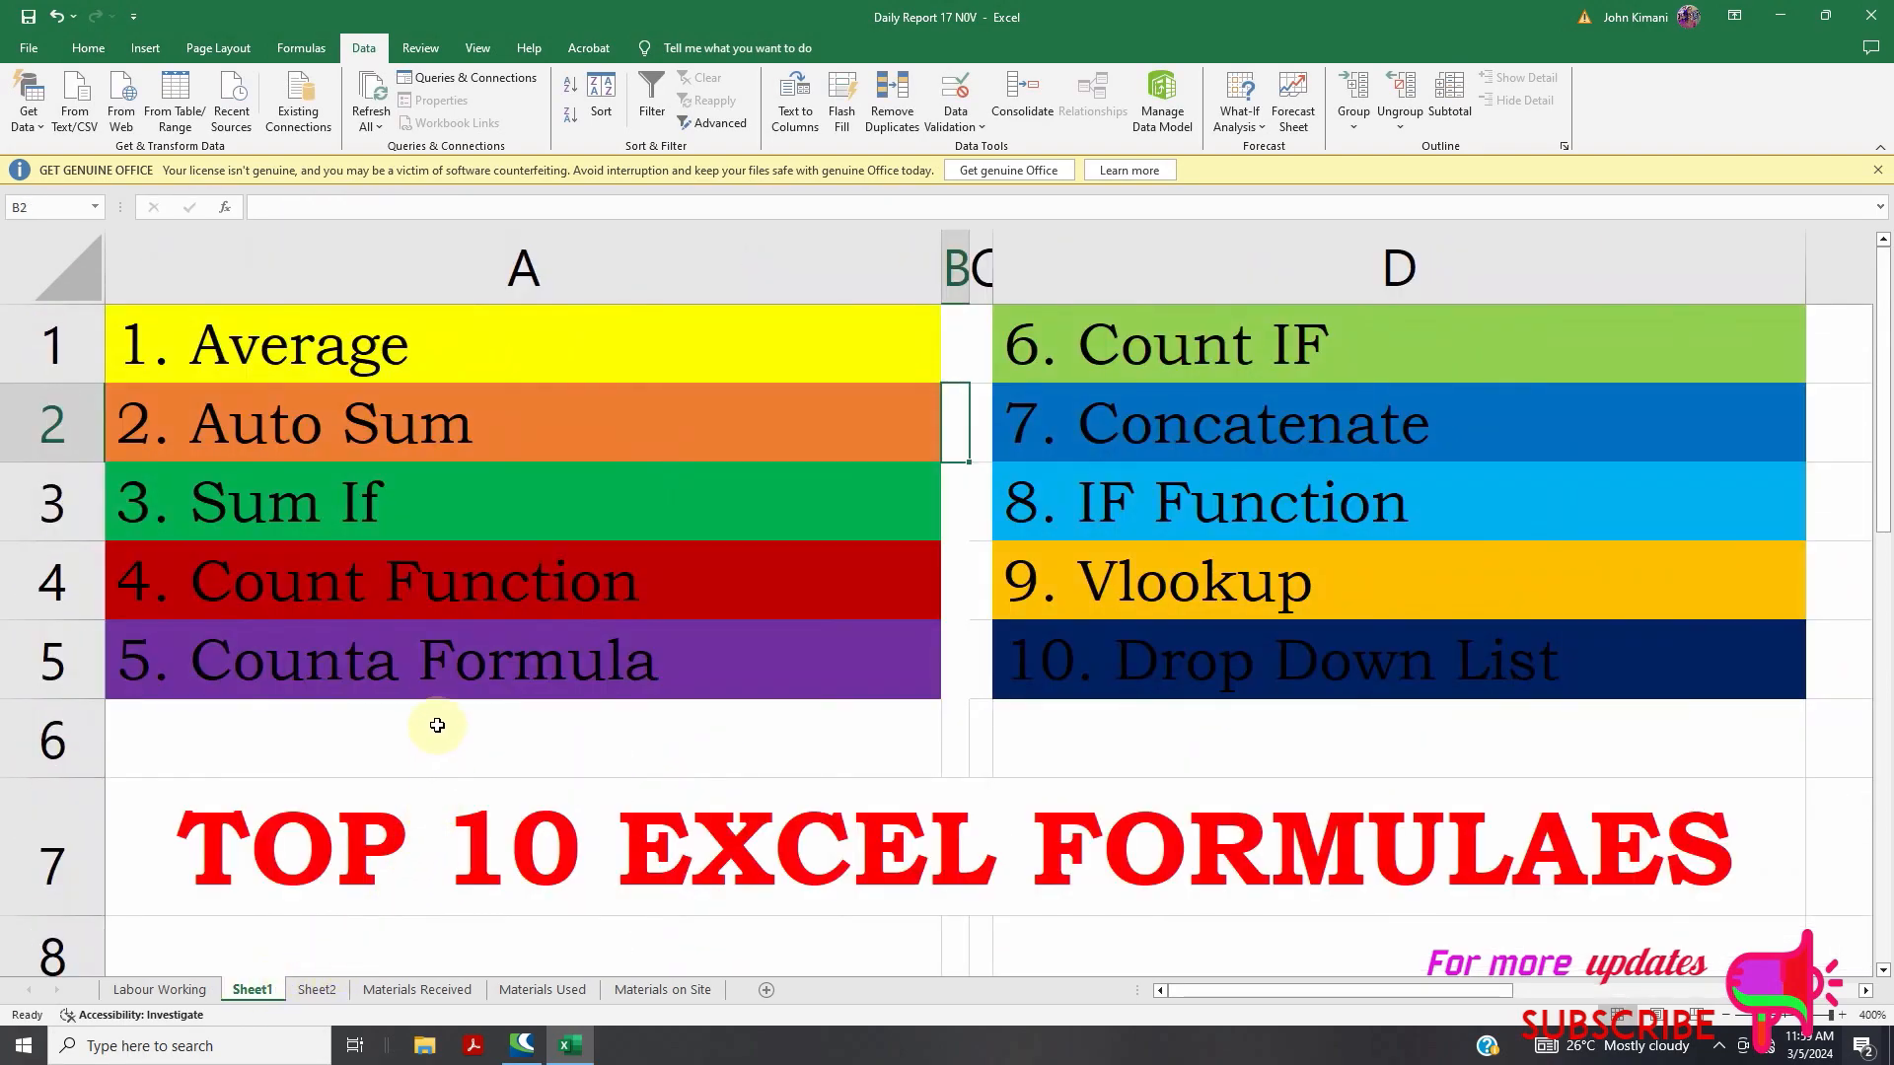
# Return to Sheet2 and adjust the zoom with the status-bar slider
pyautogui.click(340, 991)
pyautogui.scroll(4, 664, 634)
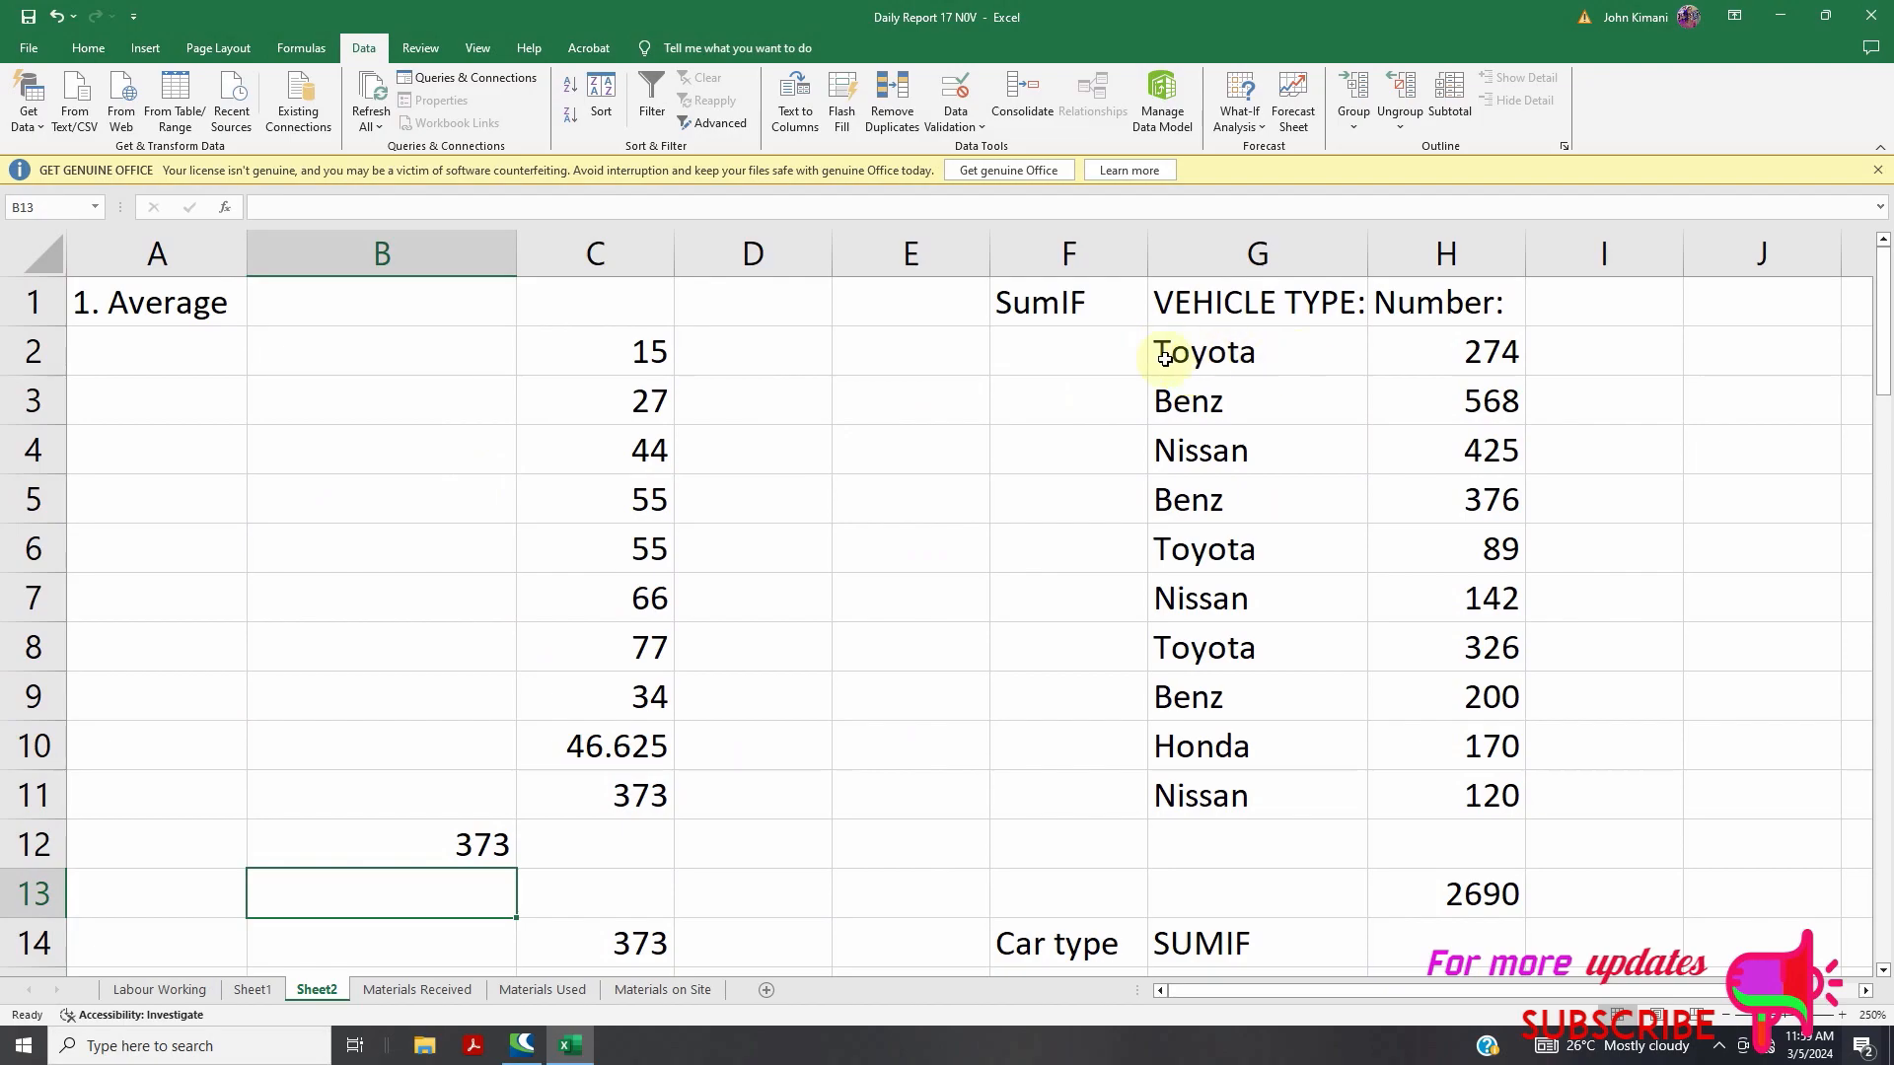
pyautogui.moveTo(1269, 1002); pyautogui.dragTo(1357, 994)
pyautogui.moveTo(1808, 1015); pyautogui.dragTo(1820, 1015)
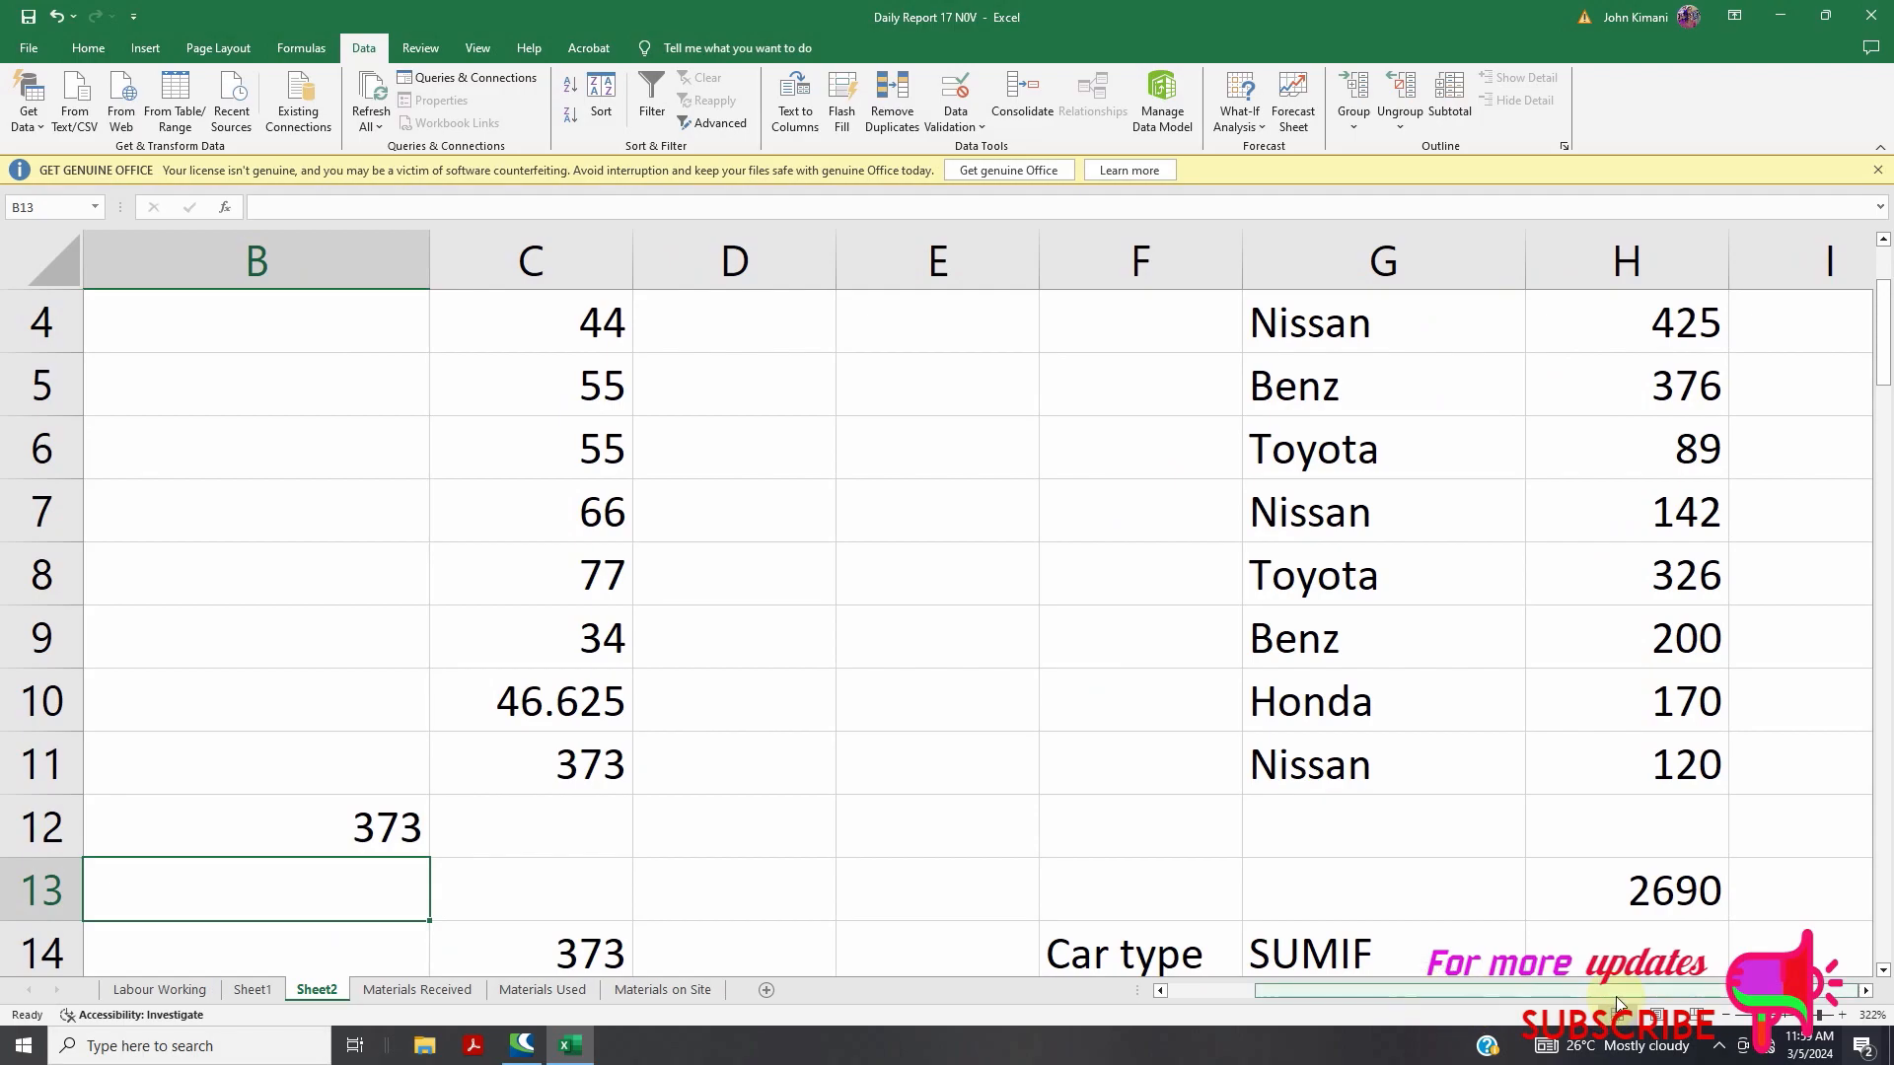
# Open G15's =SUMIF(G2:G11,F15,H2:H11) formula for editing
pyautogui.scroll(1, 1832, 599)
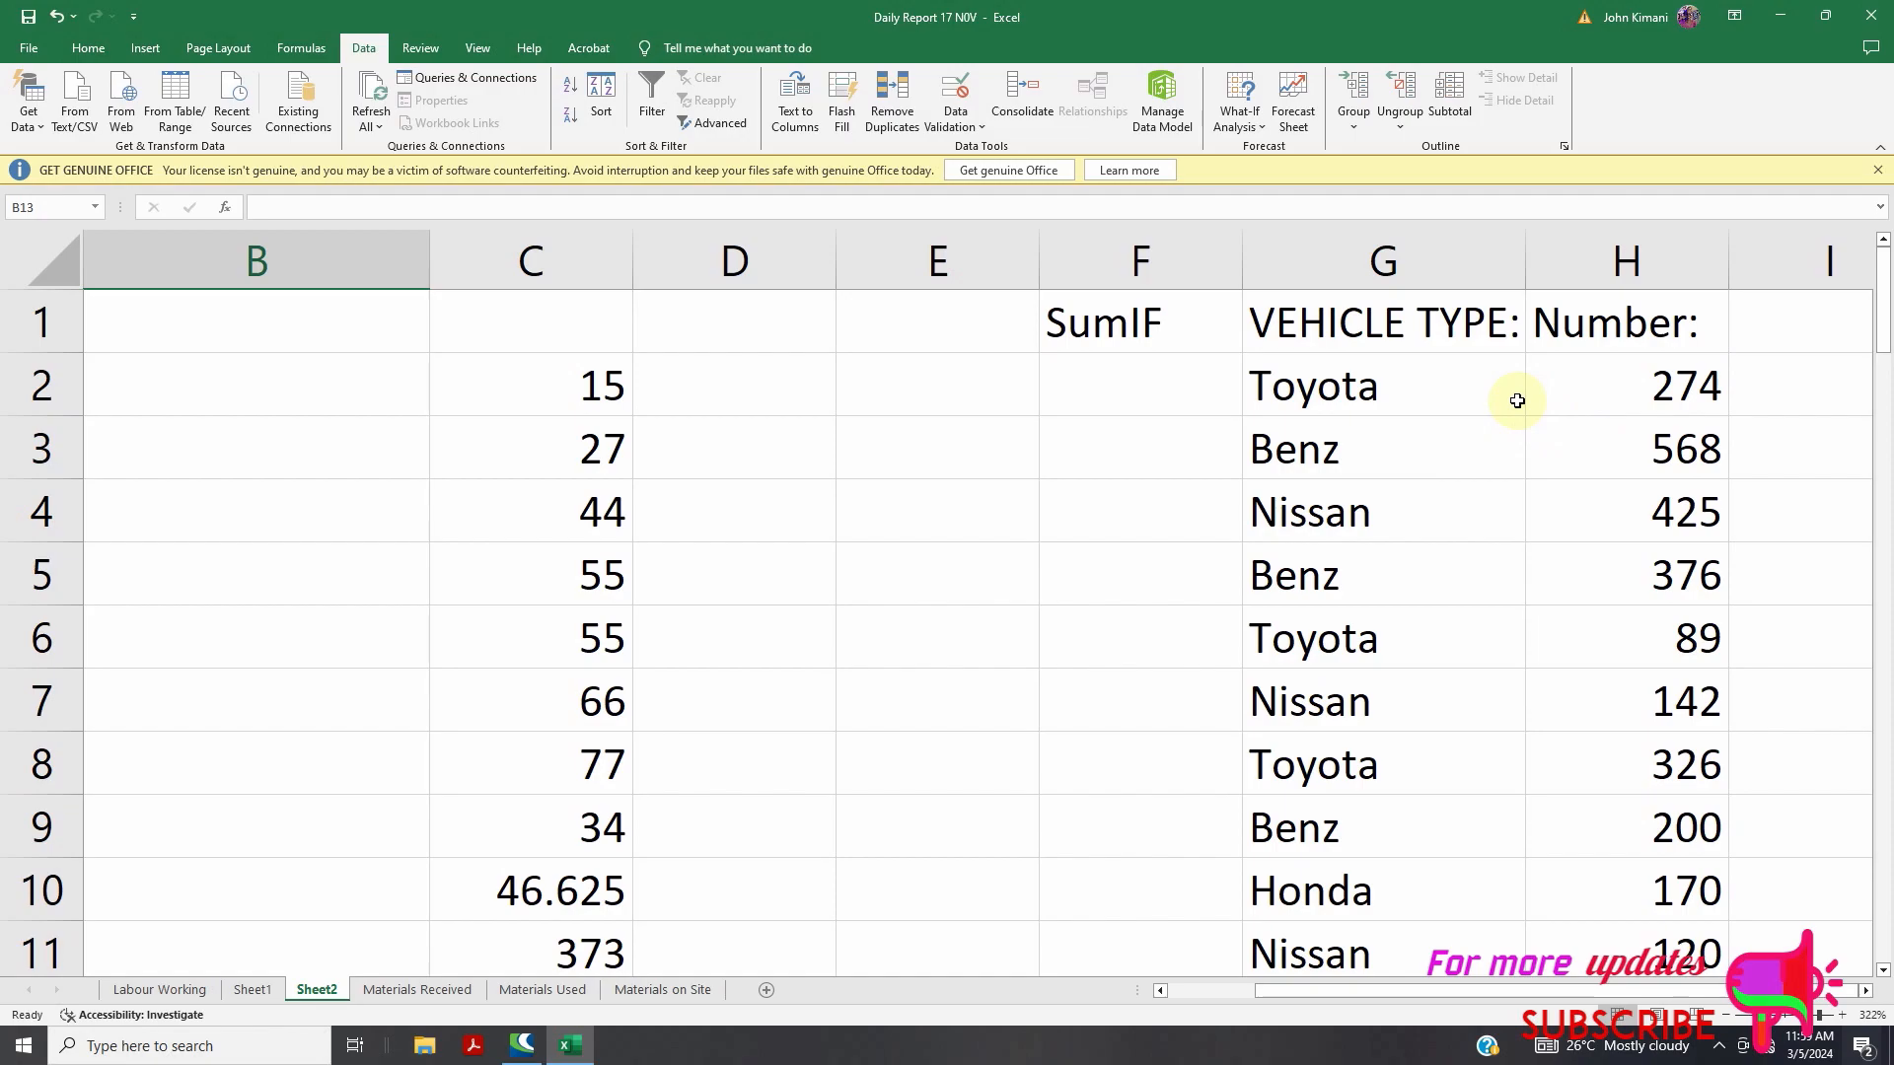
pyautogui.scroll(-1, 1480, 404)
pyautogui.scroll(1, 1489, 419)
pyautogui.scroll(-1, 1578, 691)
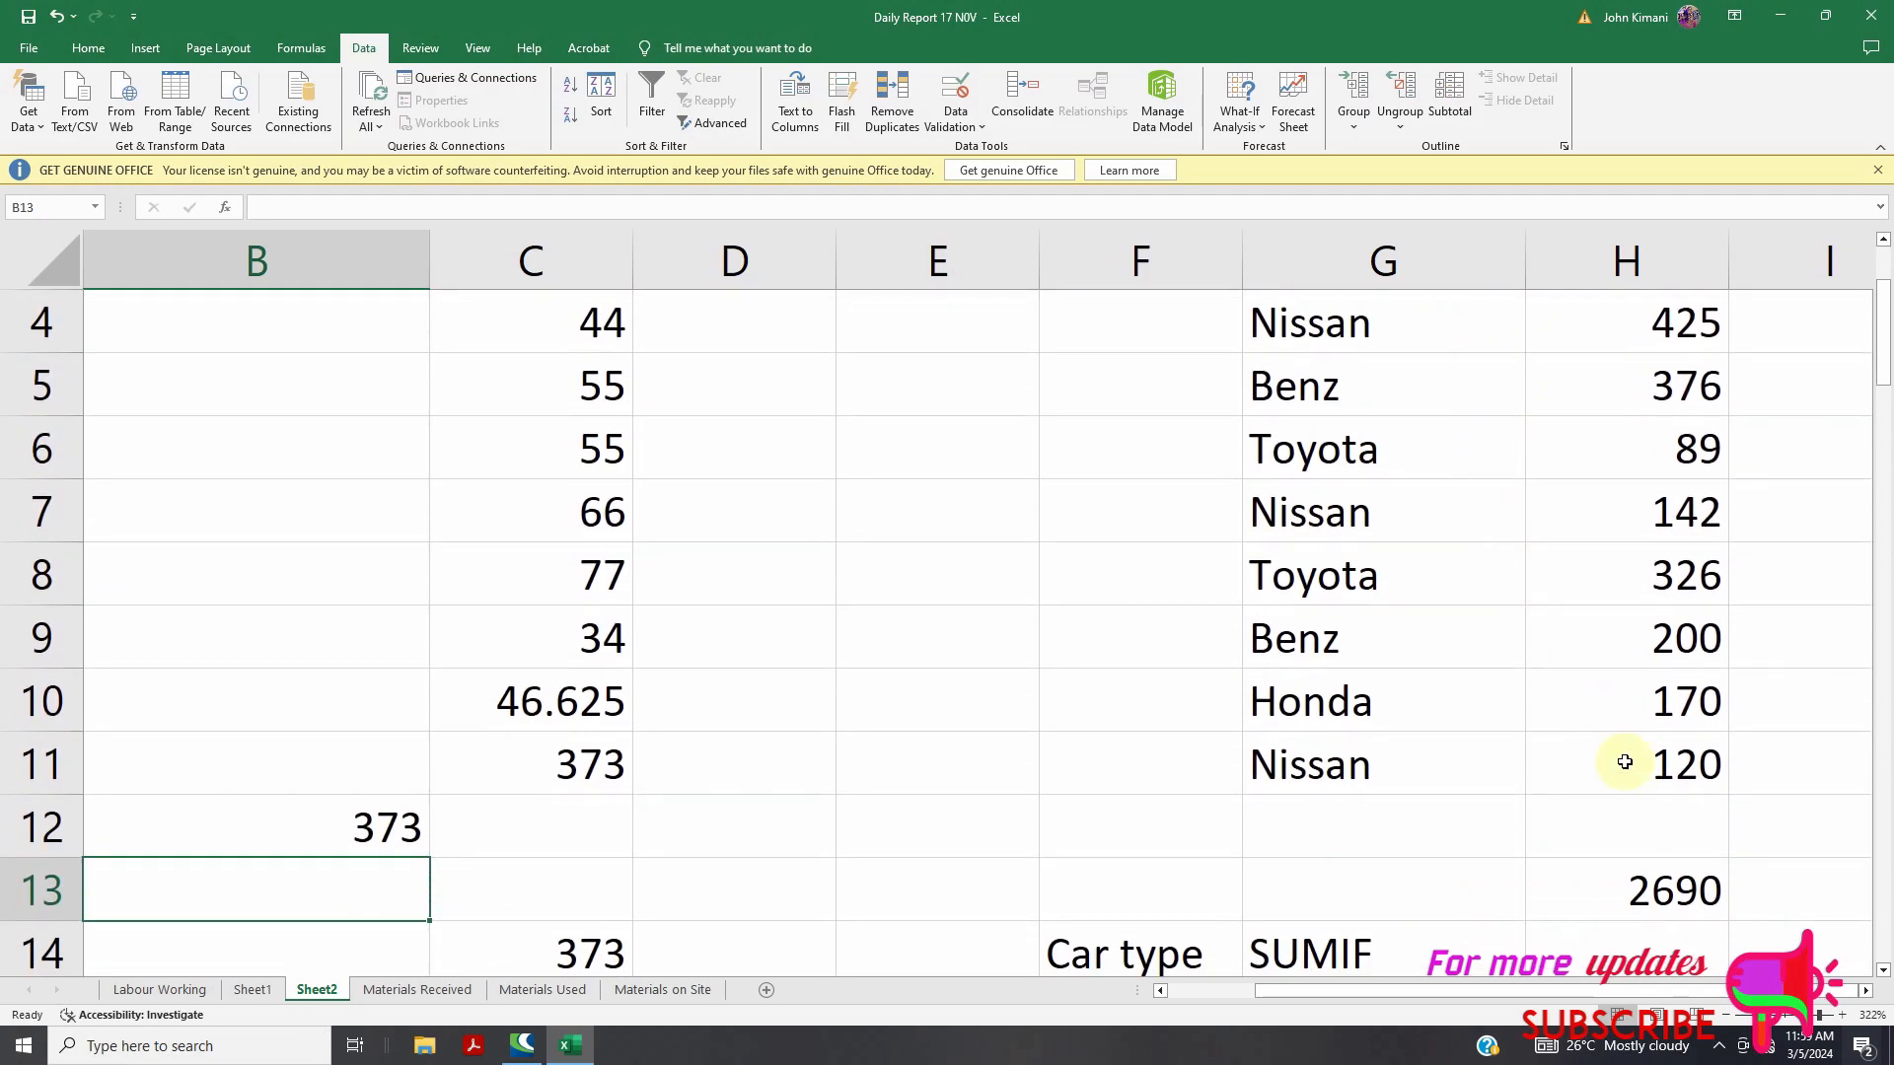
pyautogui.moveTo(1818, 1015); pyautogui.dragTo(1804, 1016)
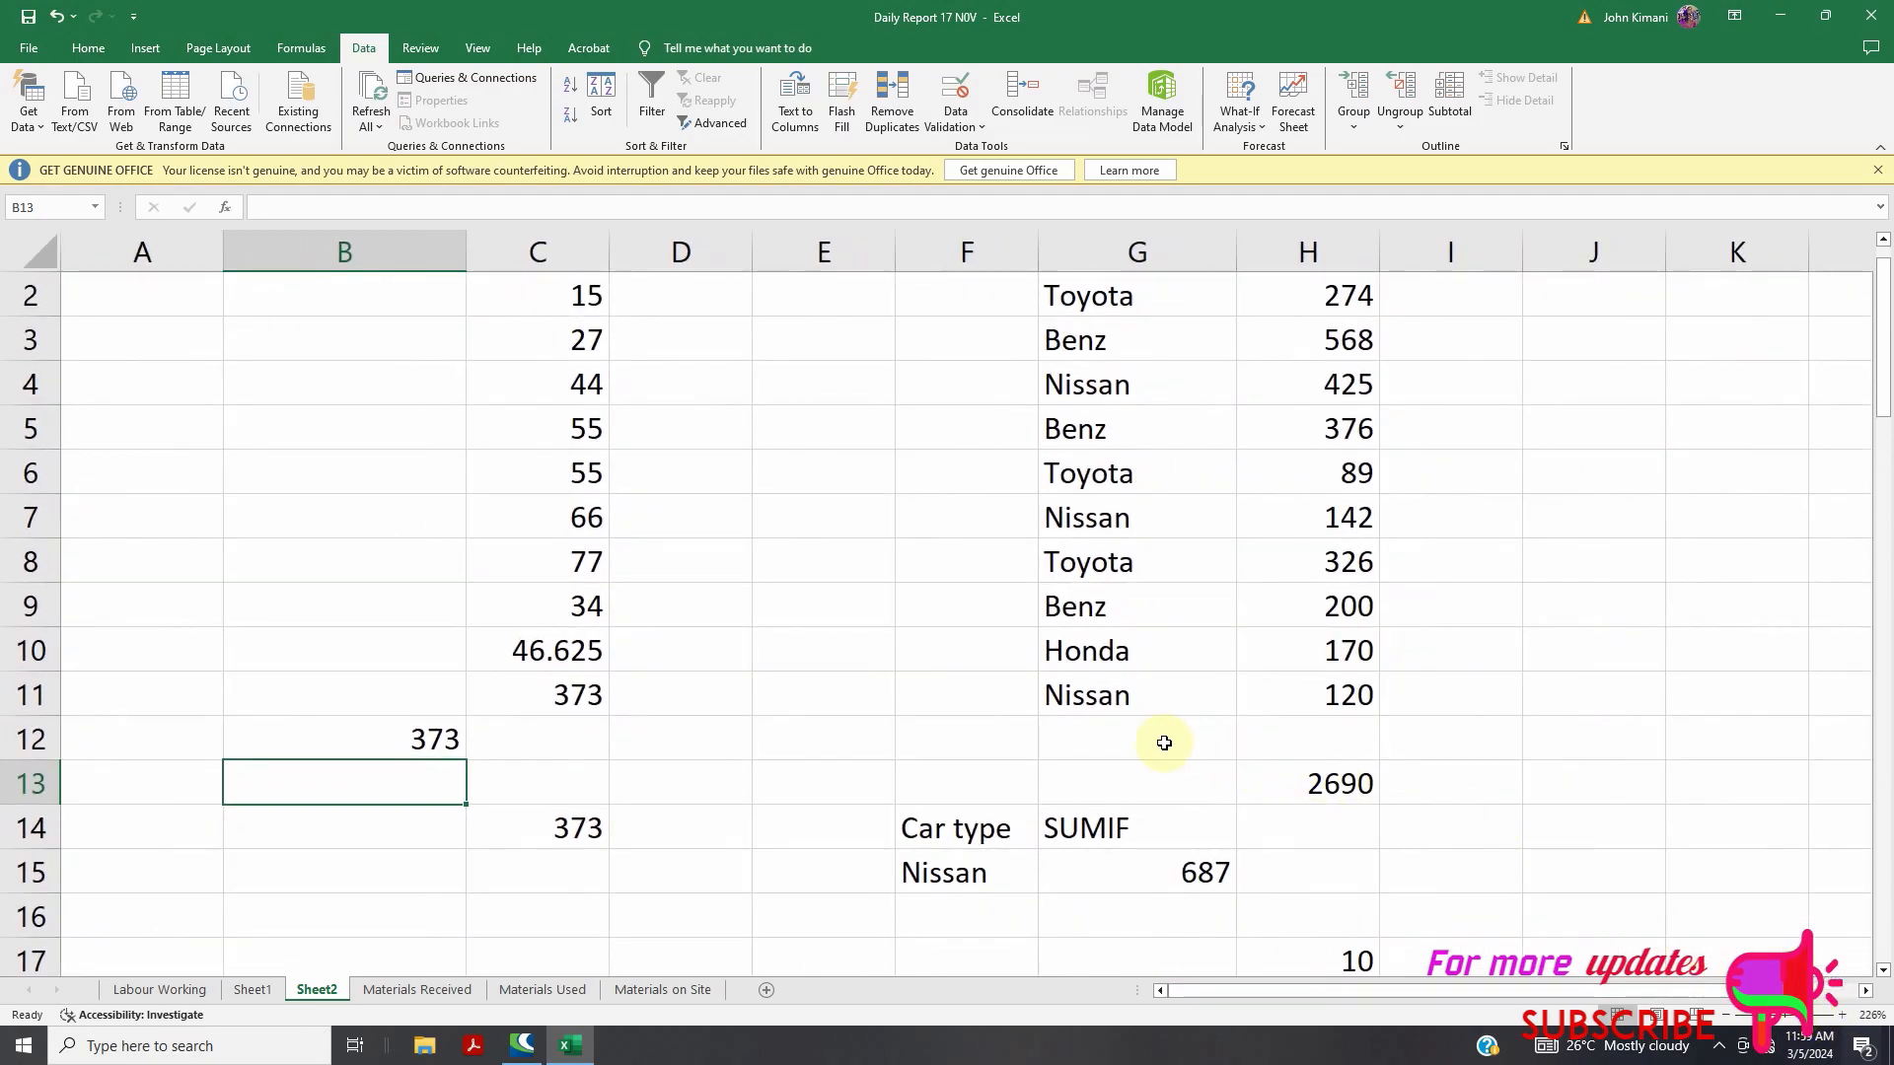
pyautogui.scroll(1, 1158, 738)
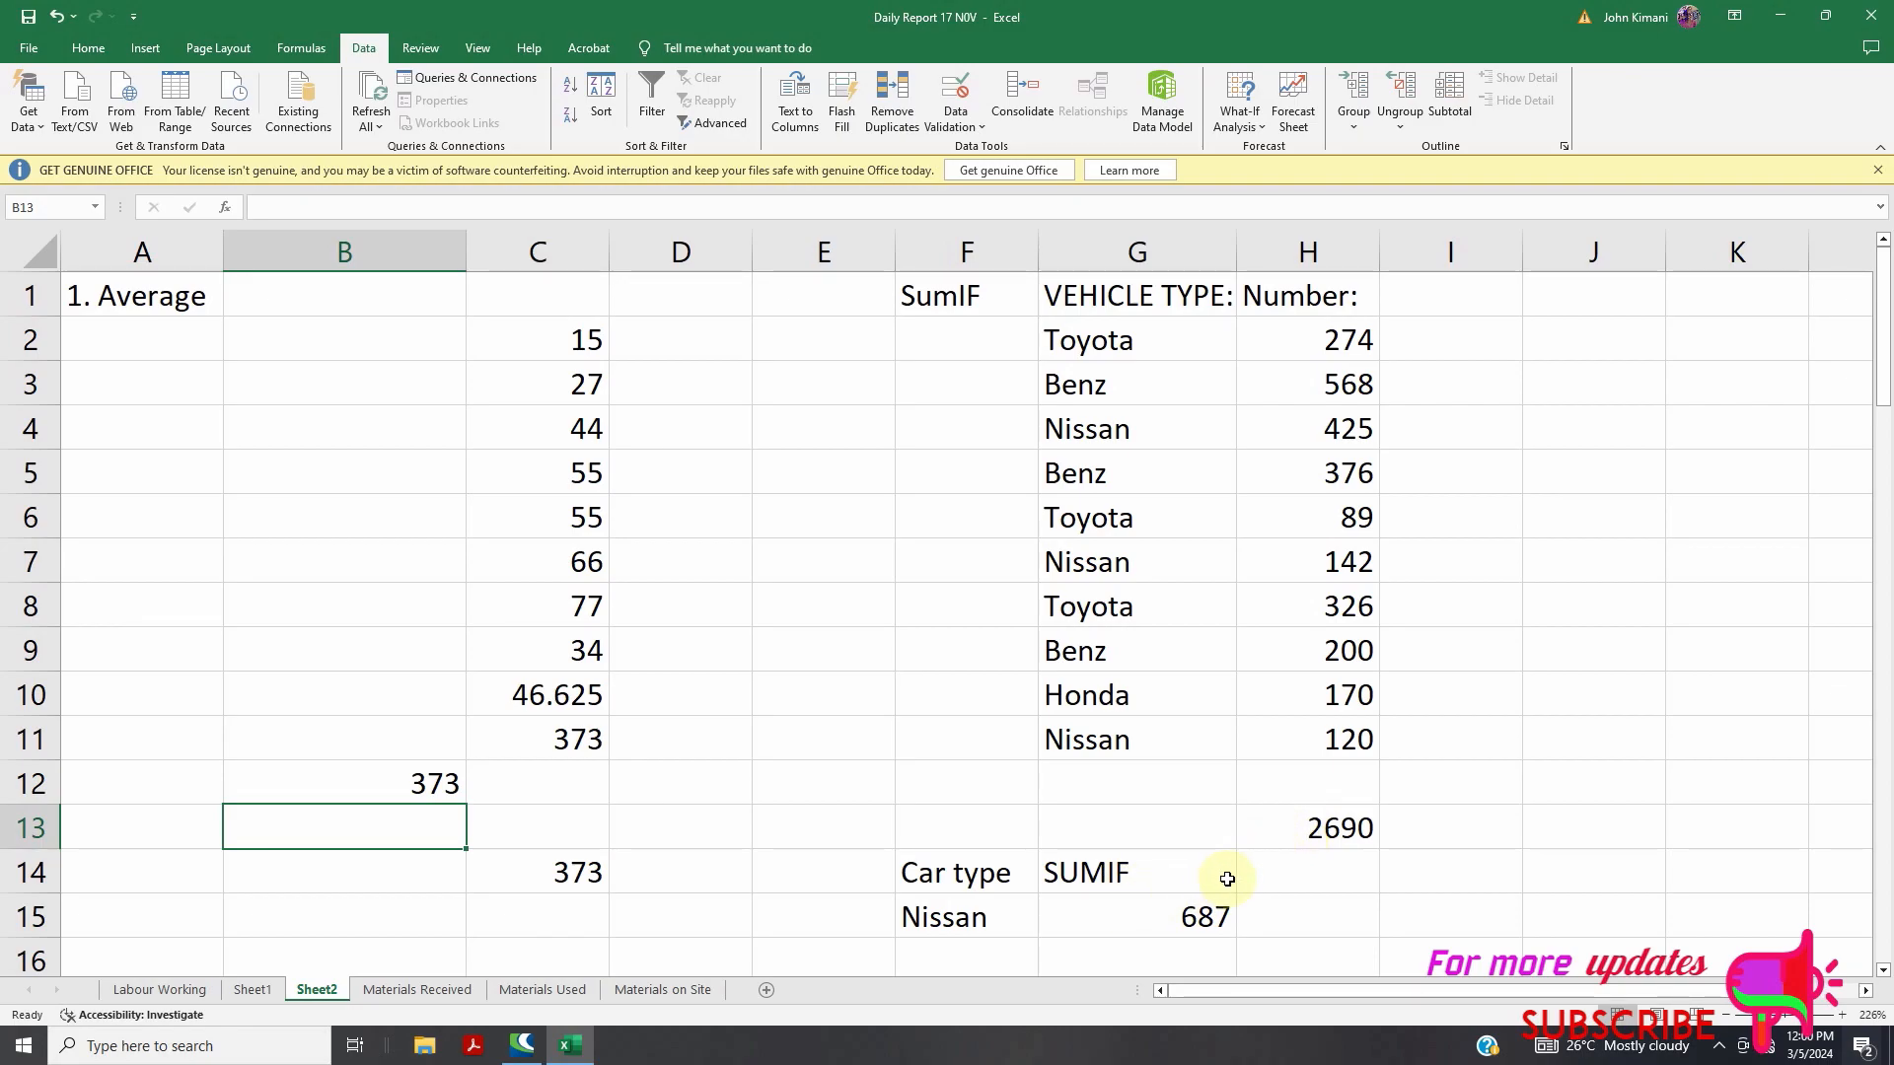
pyautogui.doubleClick(1152, 912)
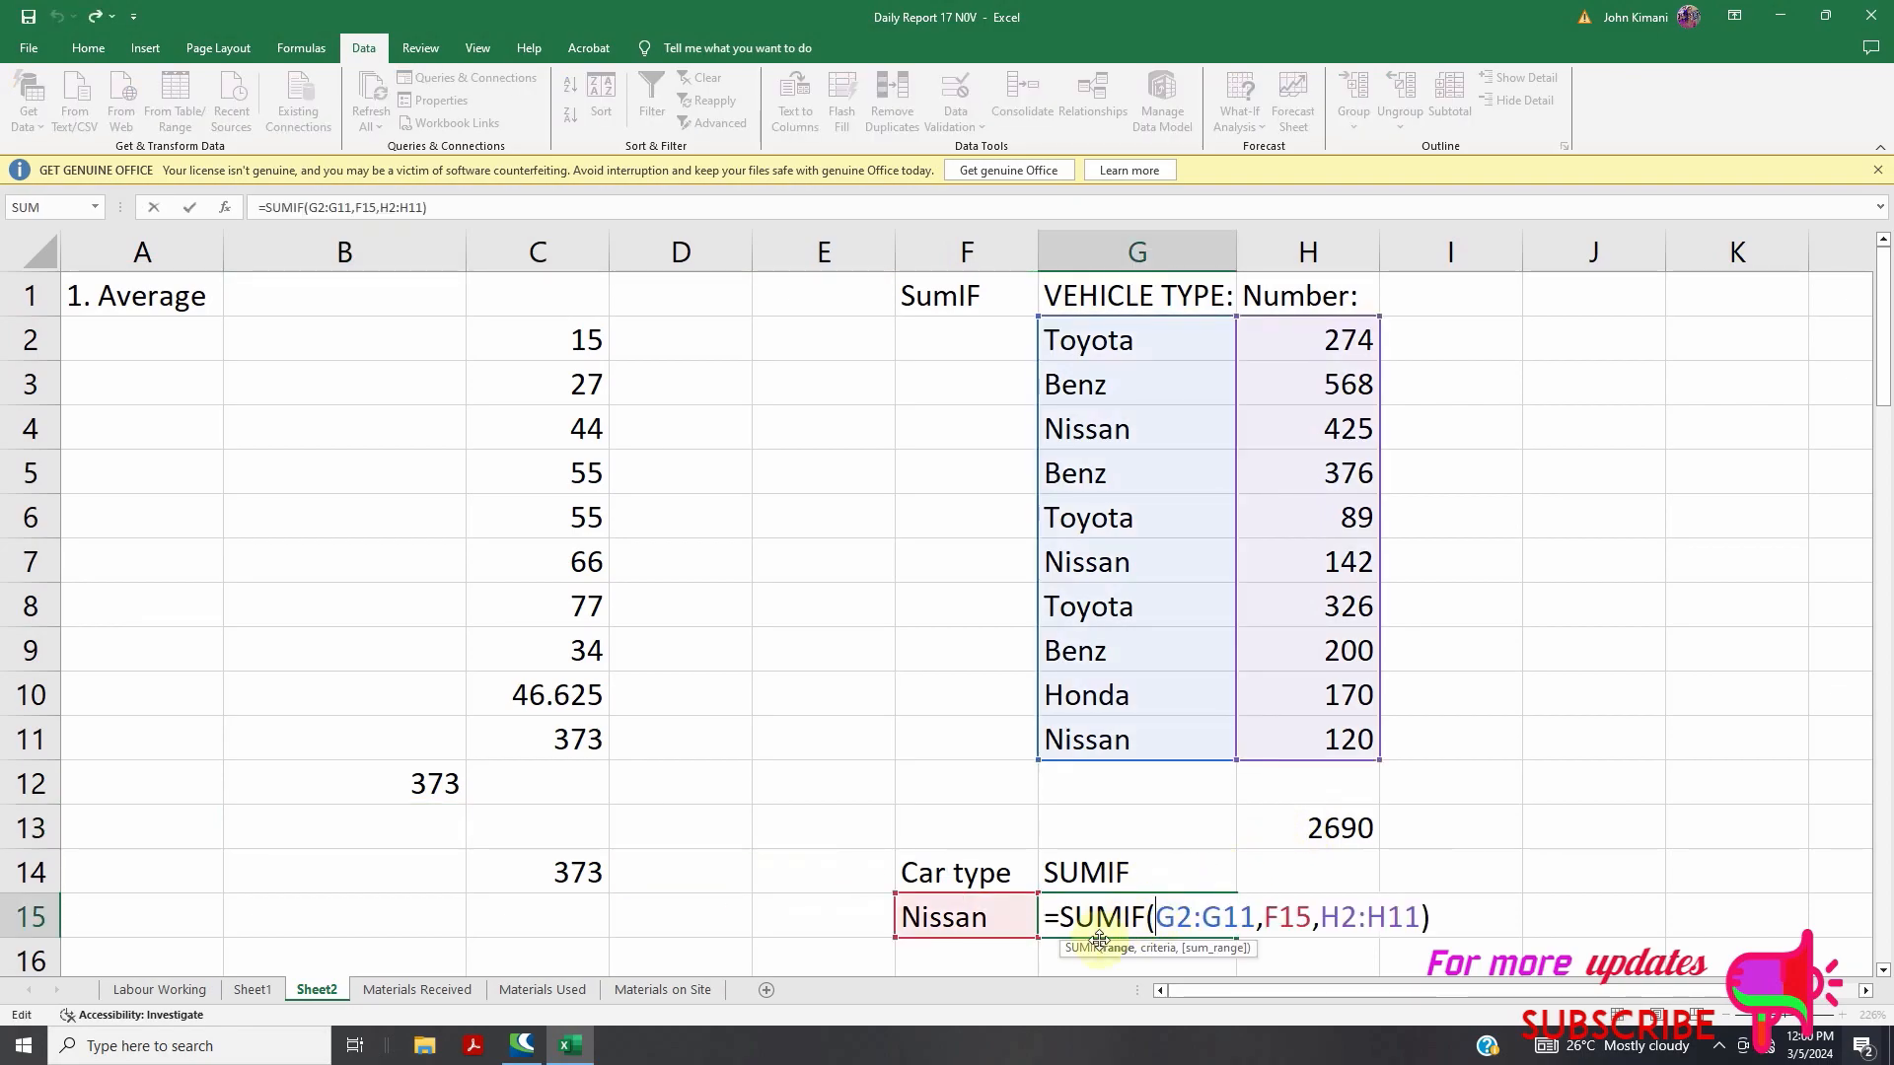
# Clear G15's formula and start re-entering SUMIF with range G2:G11 and criteria F15
pyautogui.moveTo(1064, 920); pyautogui.dragTo(1441, 891)
pyautogui.press('BackSpace')
pyautogui.write('sum')
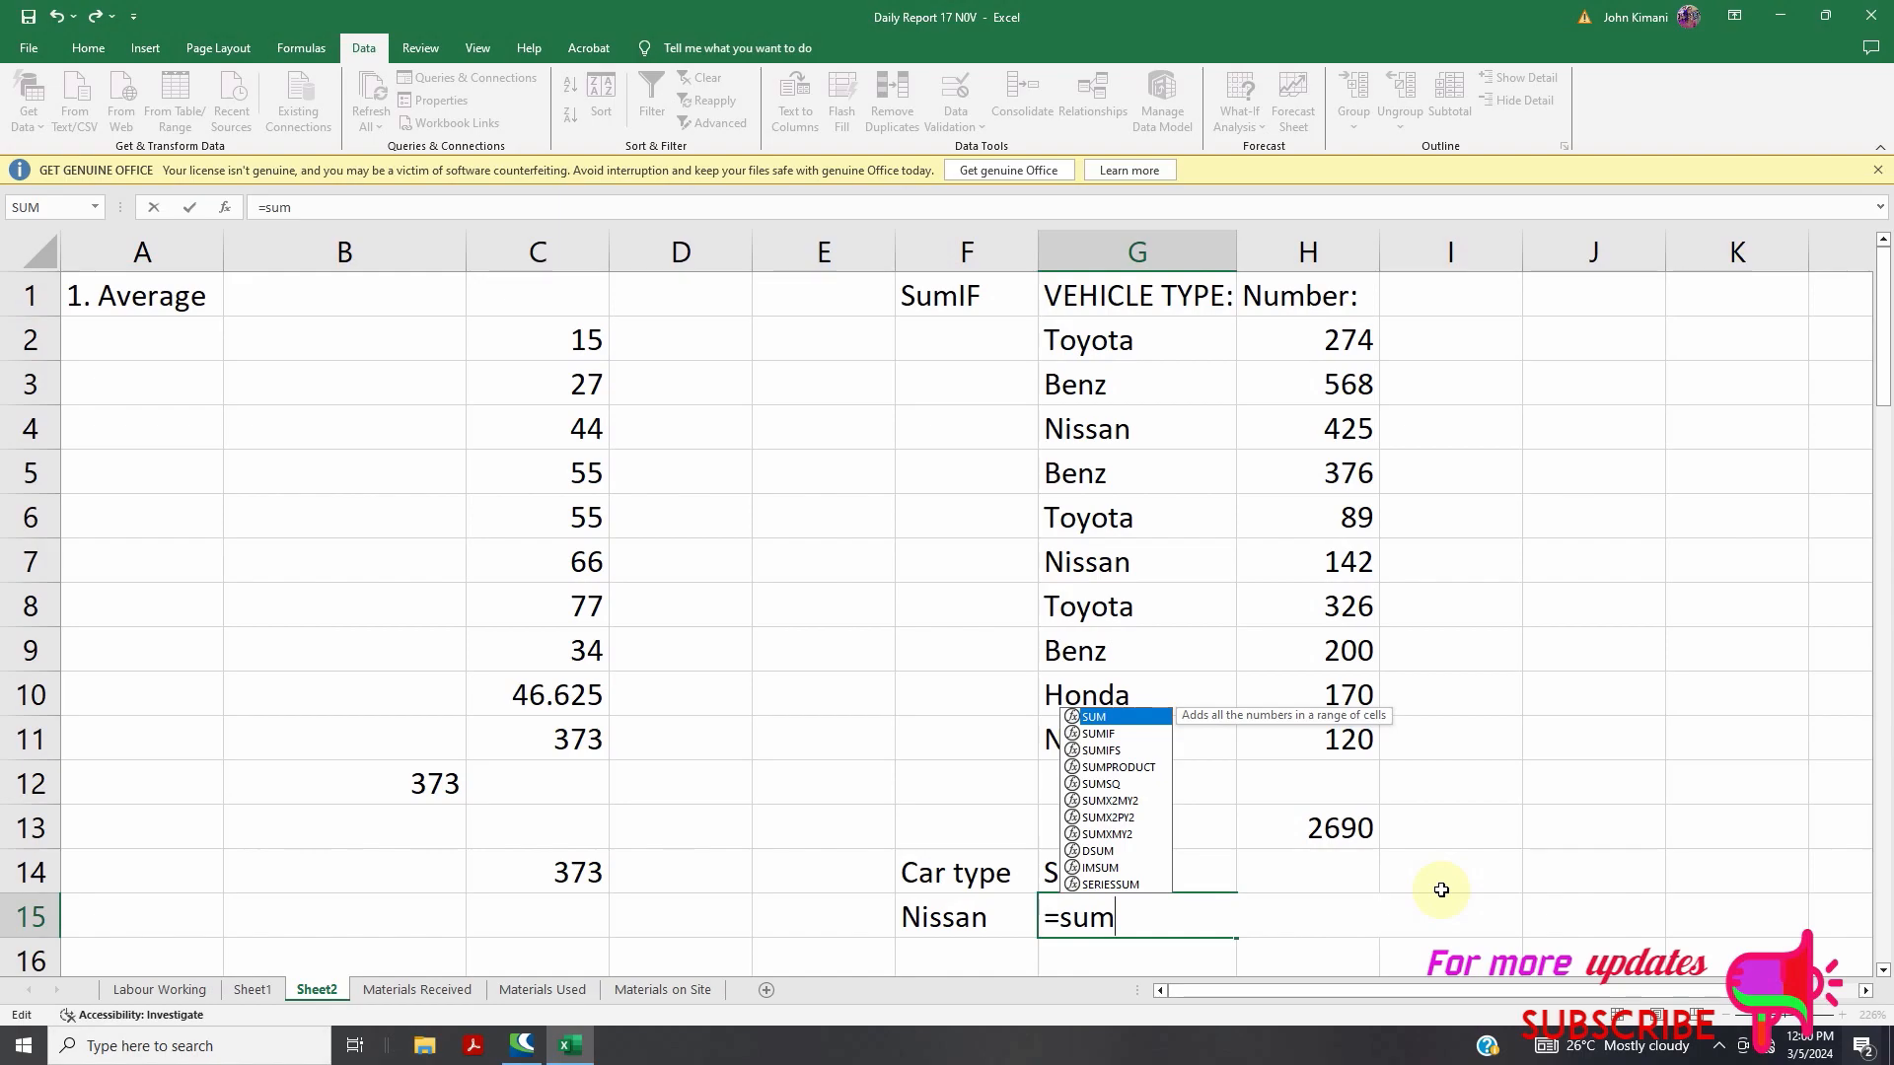
pyautogui.write('if(')
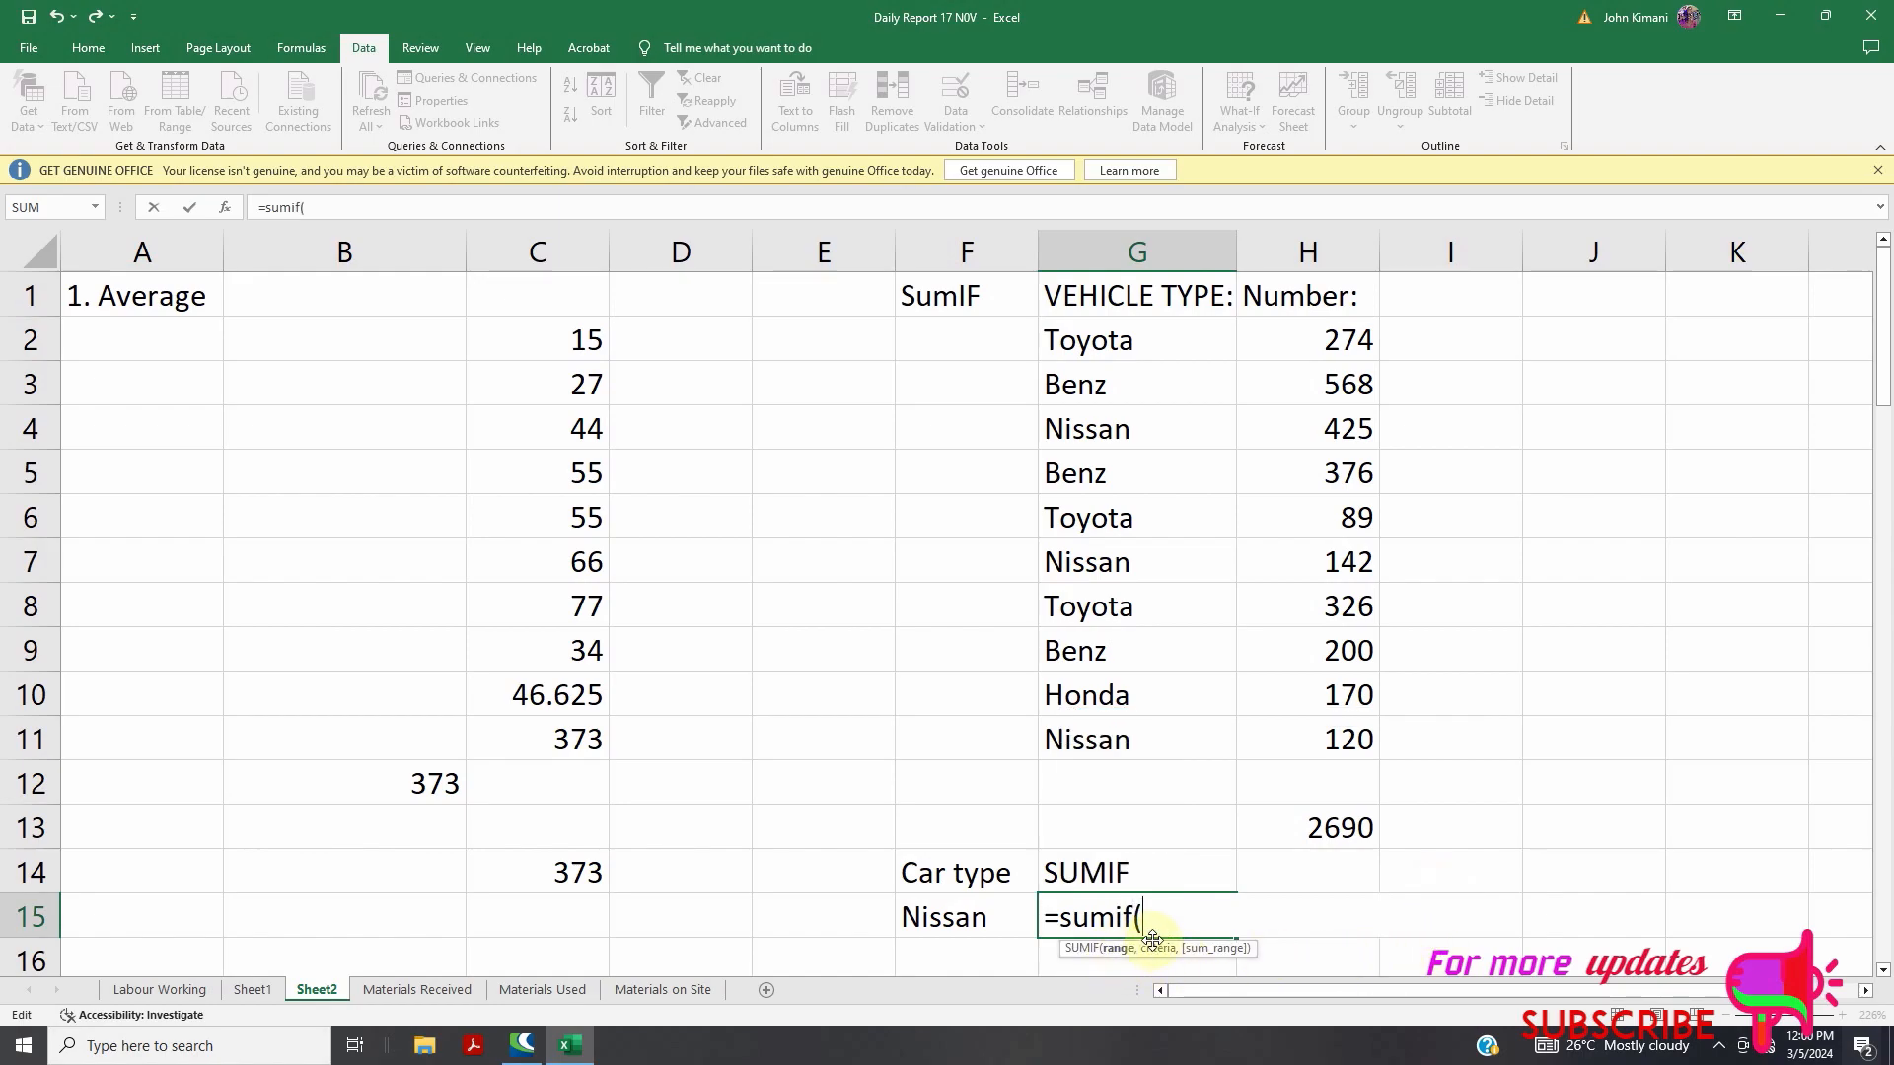
pyautogui.press('BackSpace')
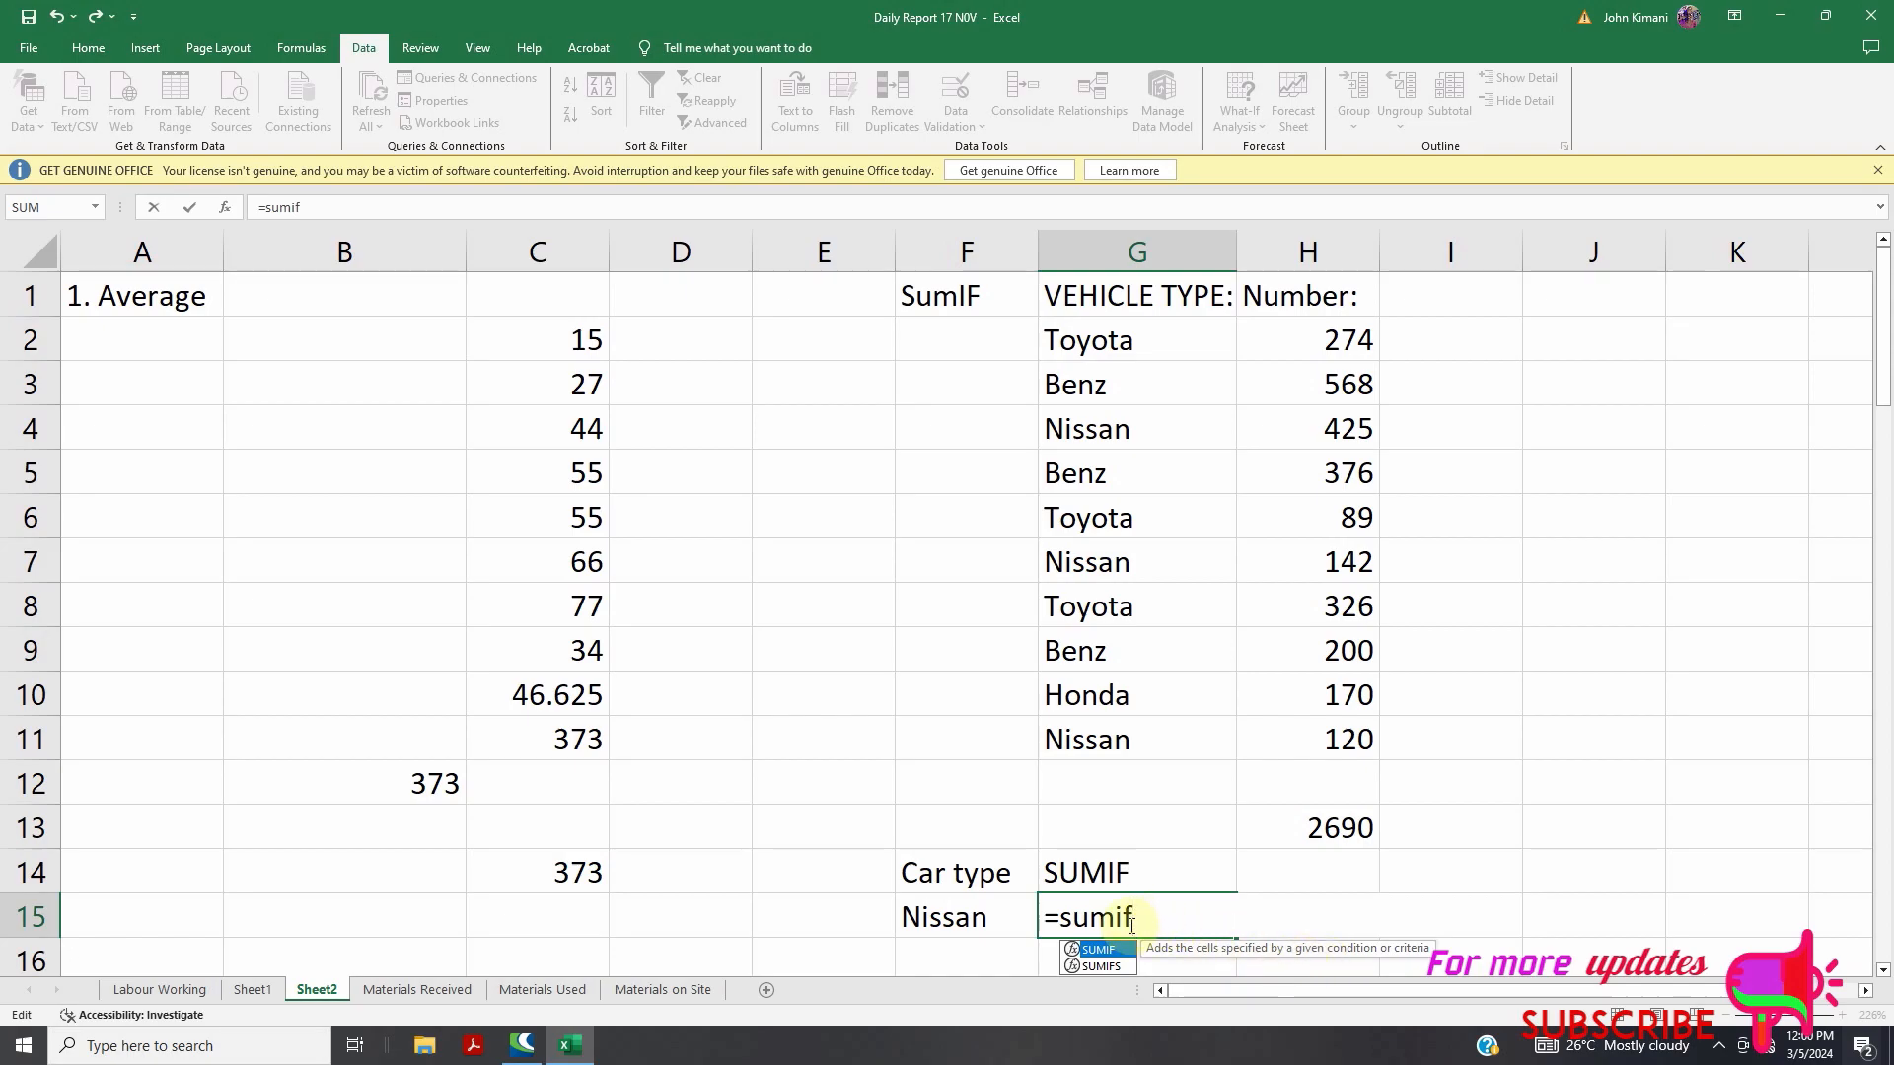
pyautogui.write('(')
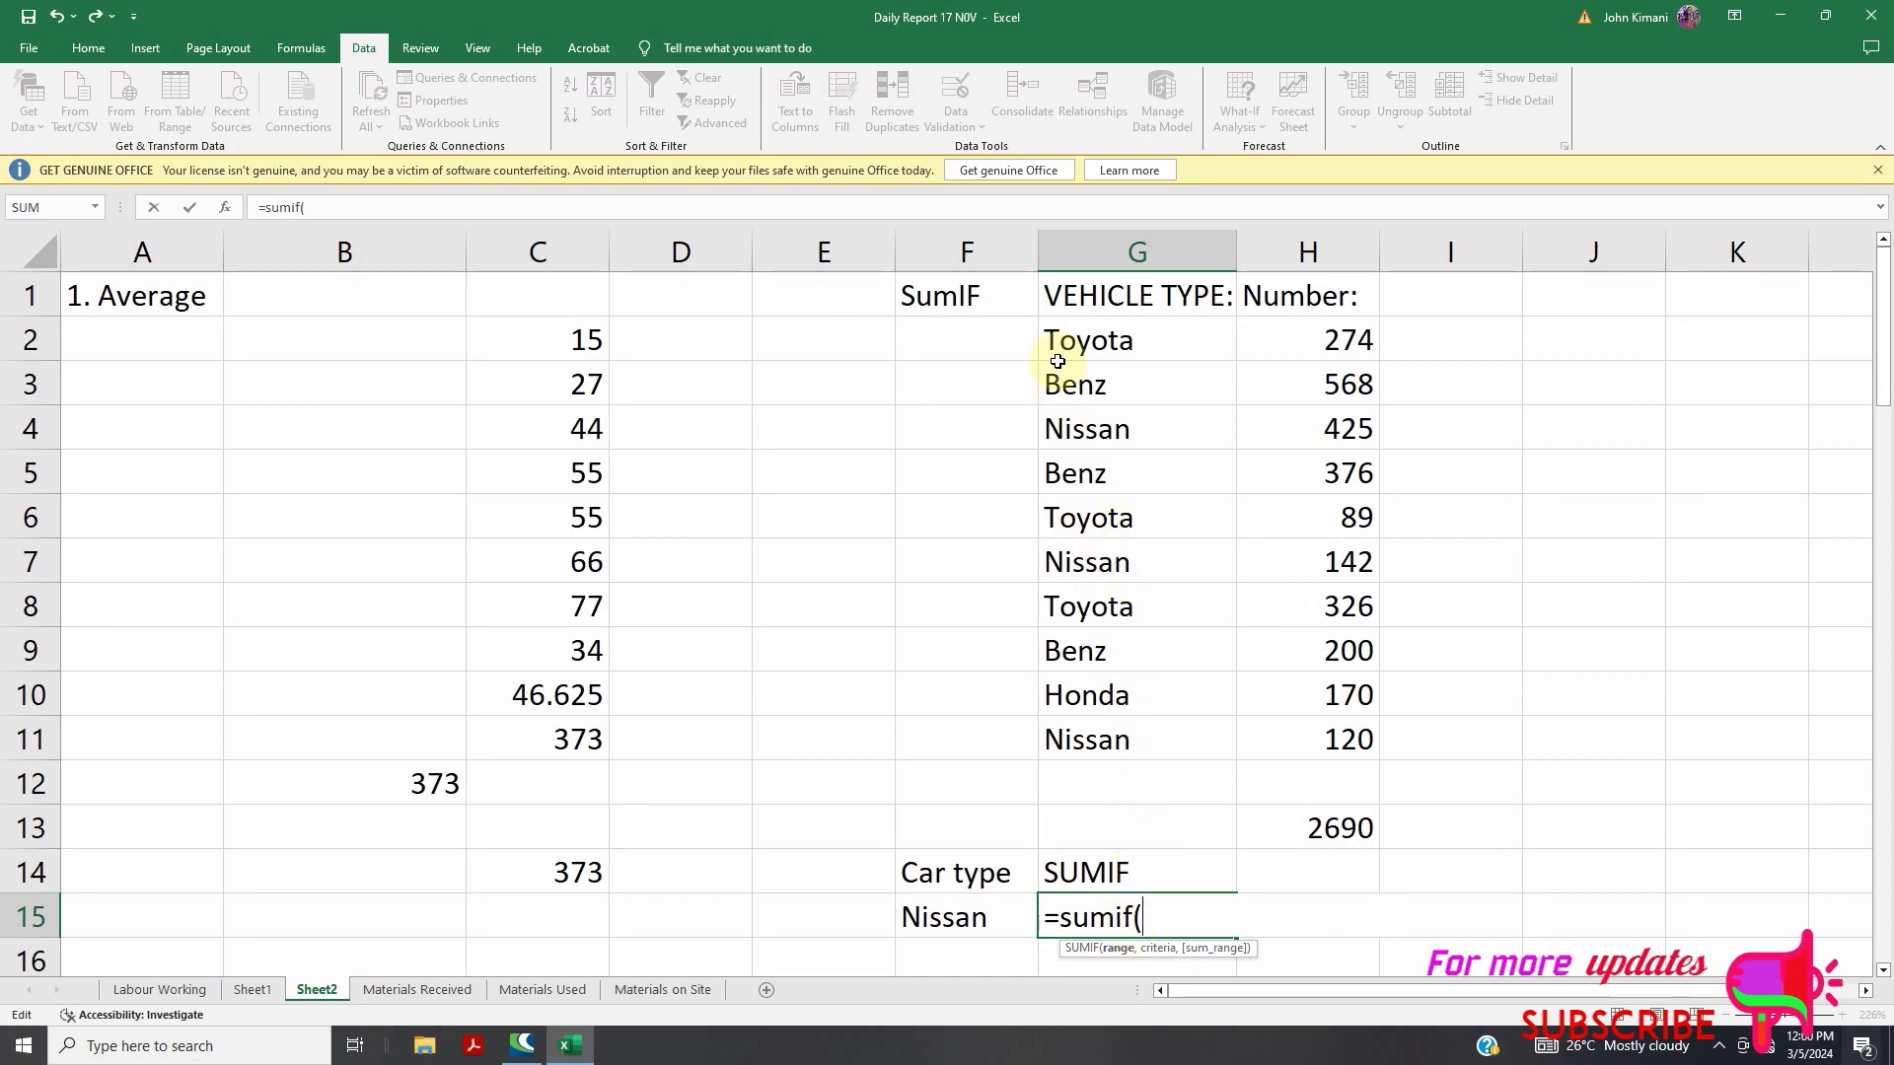
pyautogui.moveTo(1064, 332); pyautogui.dragTo(1088, 738)
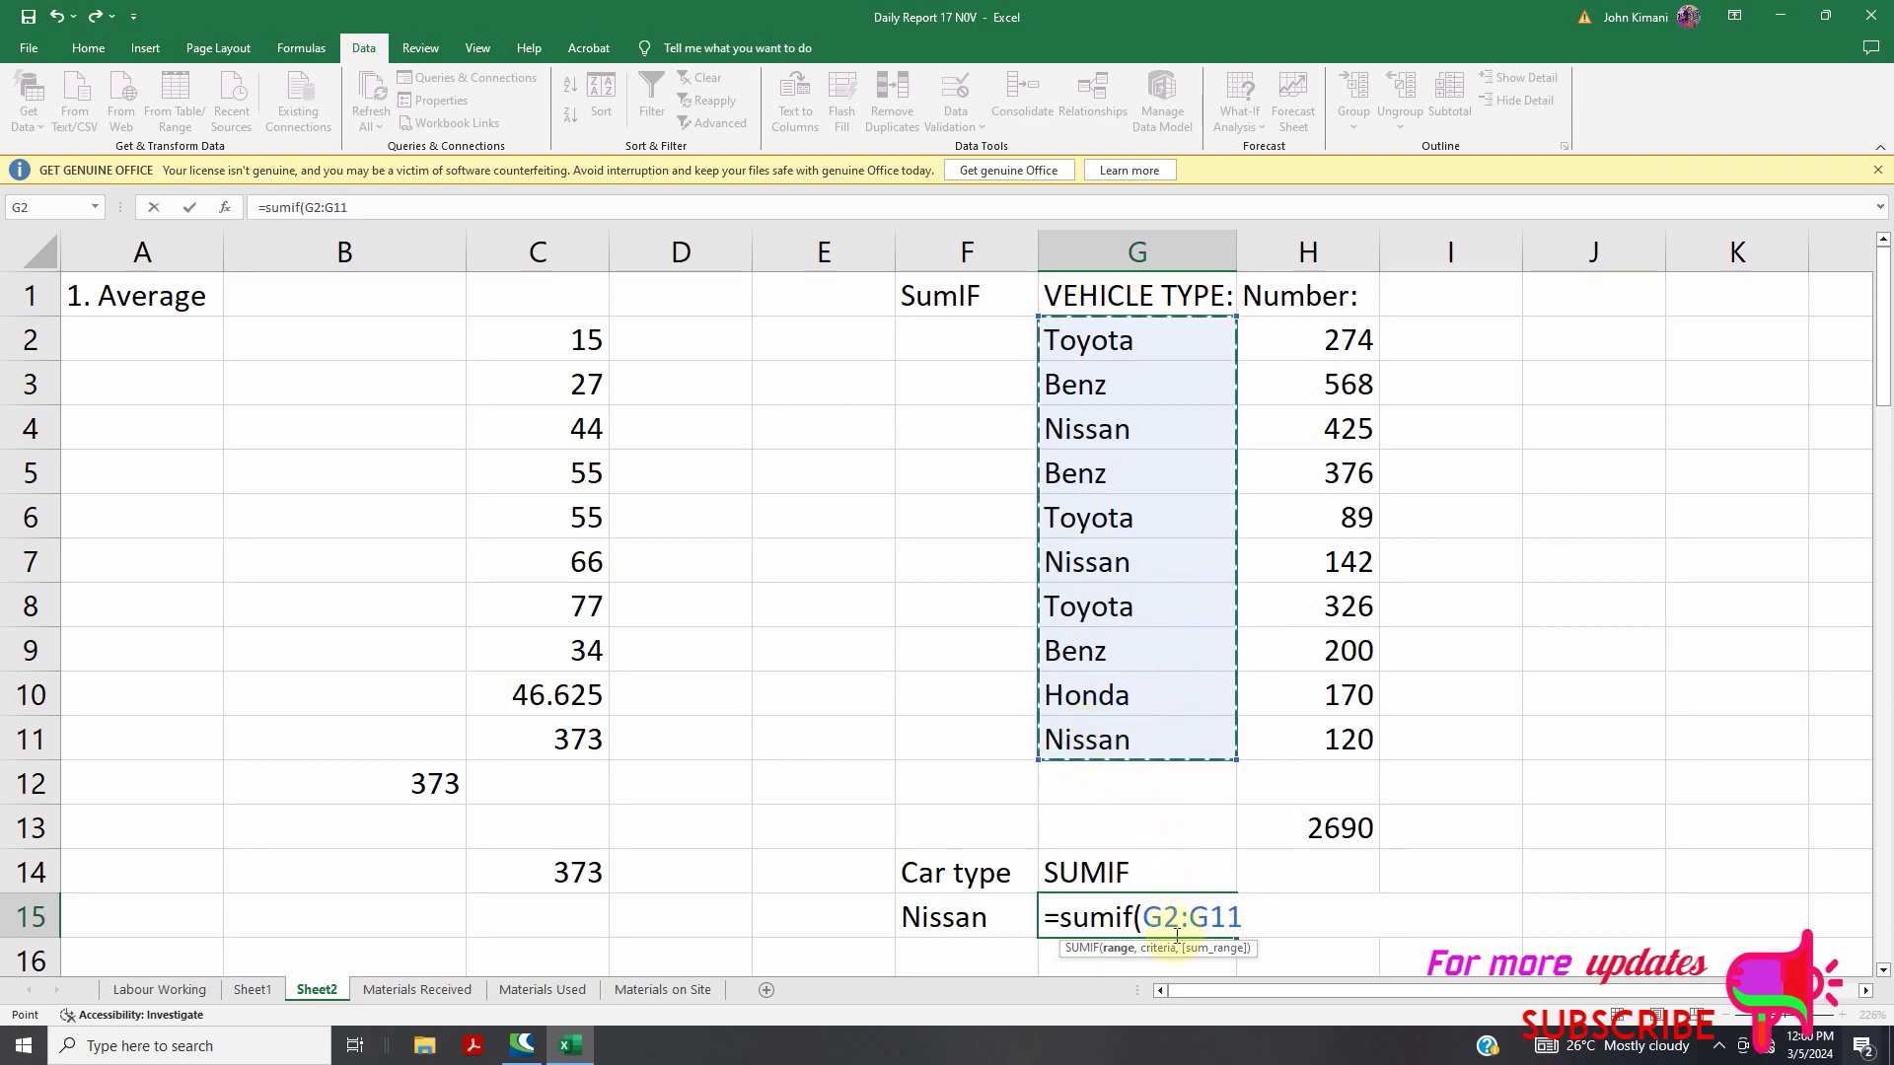
pyautogui.click(959, 920)
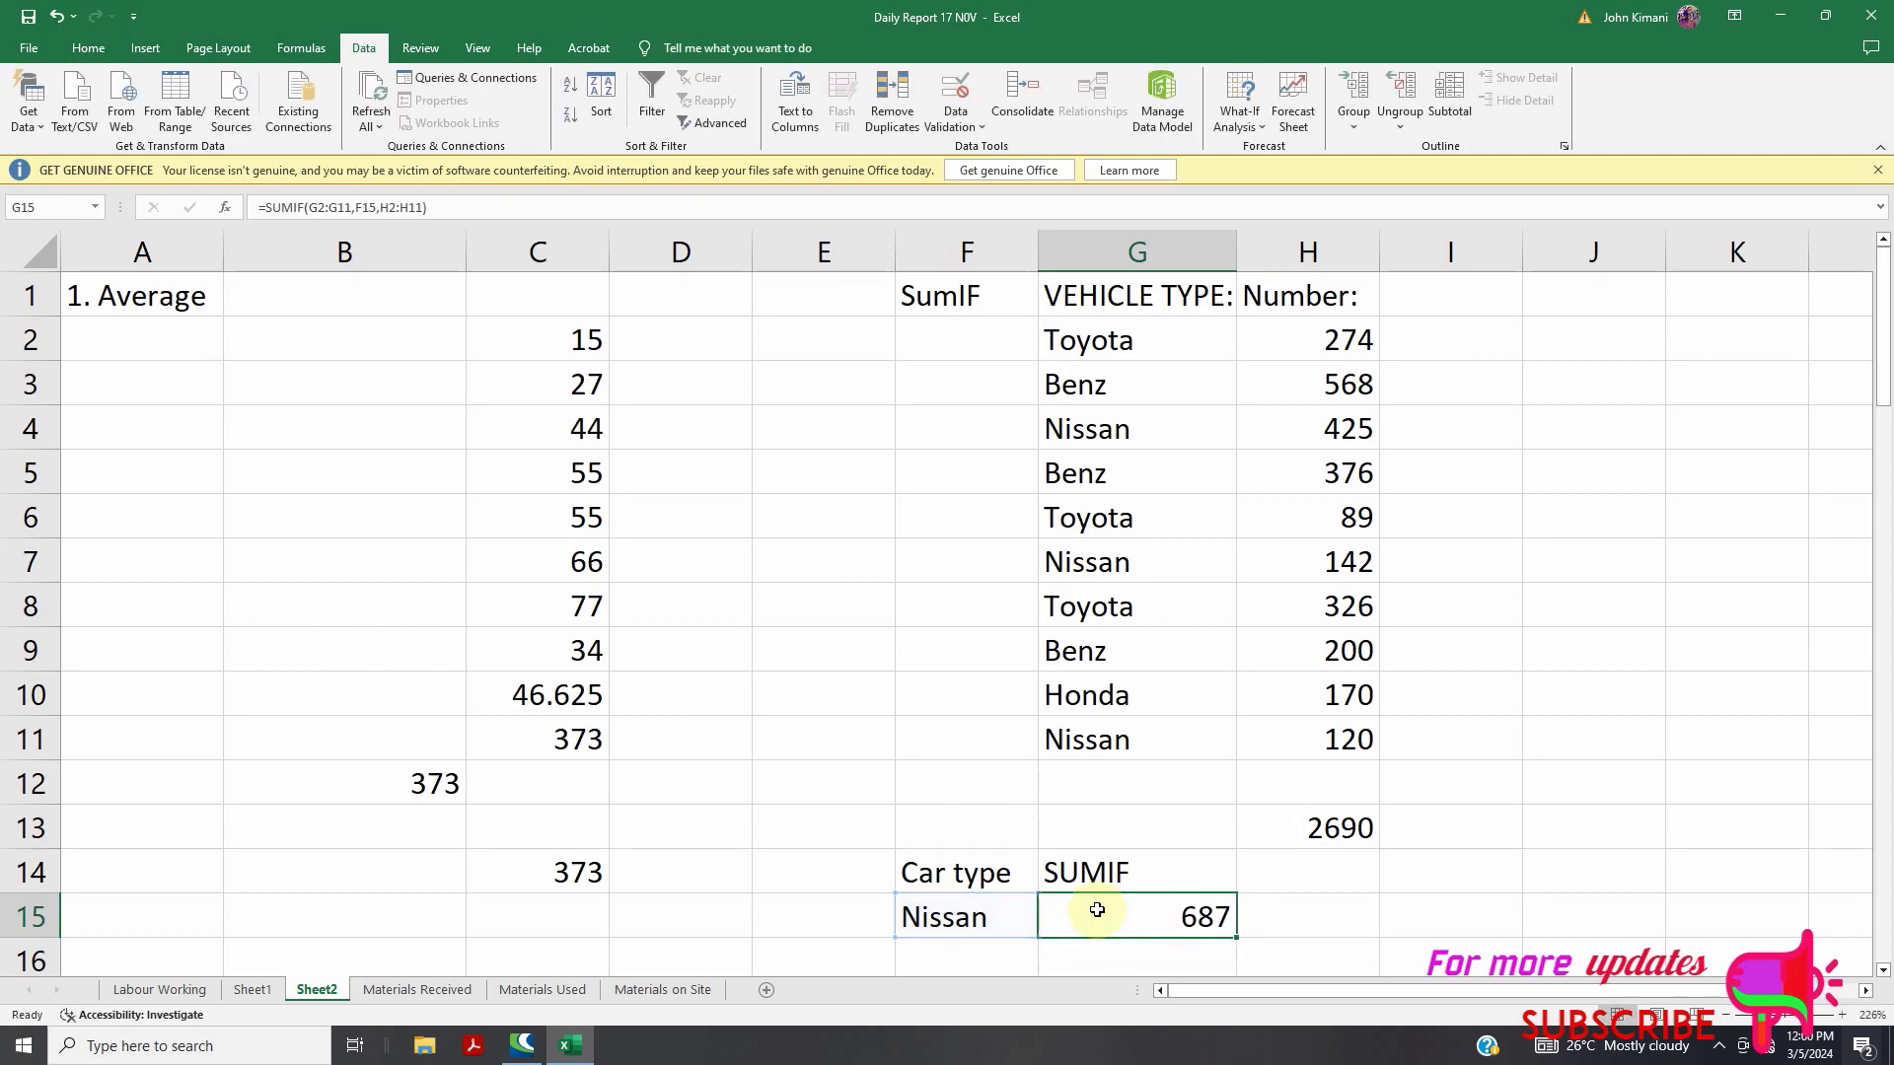
# Redo the SUMIF arguments: range G2:G11, criteria F15, sum range H2:H11
pyautogui.doubleClick(1212, 920)
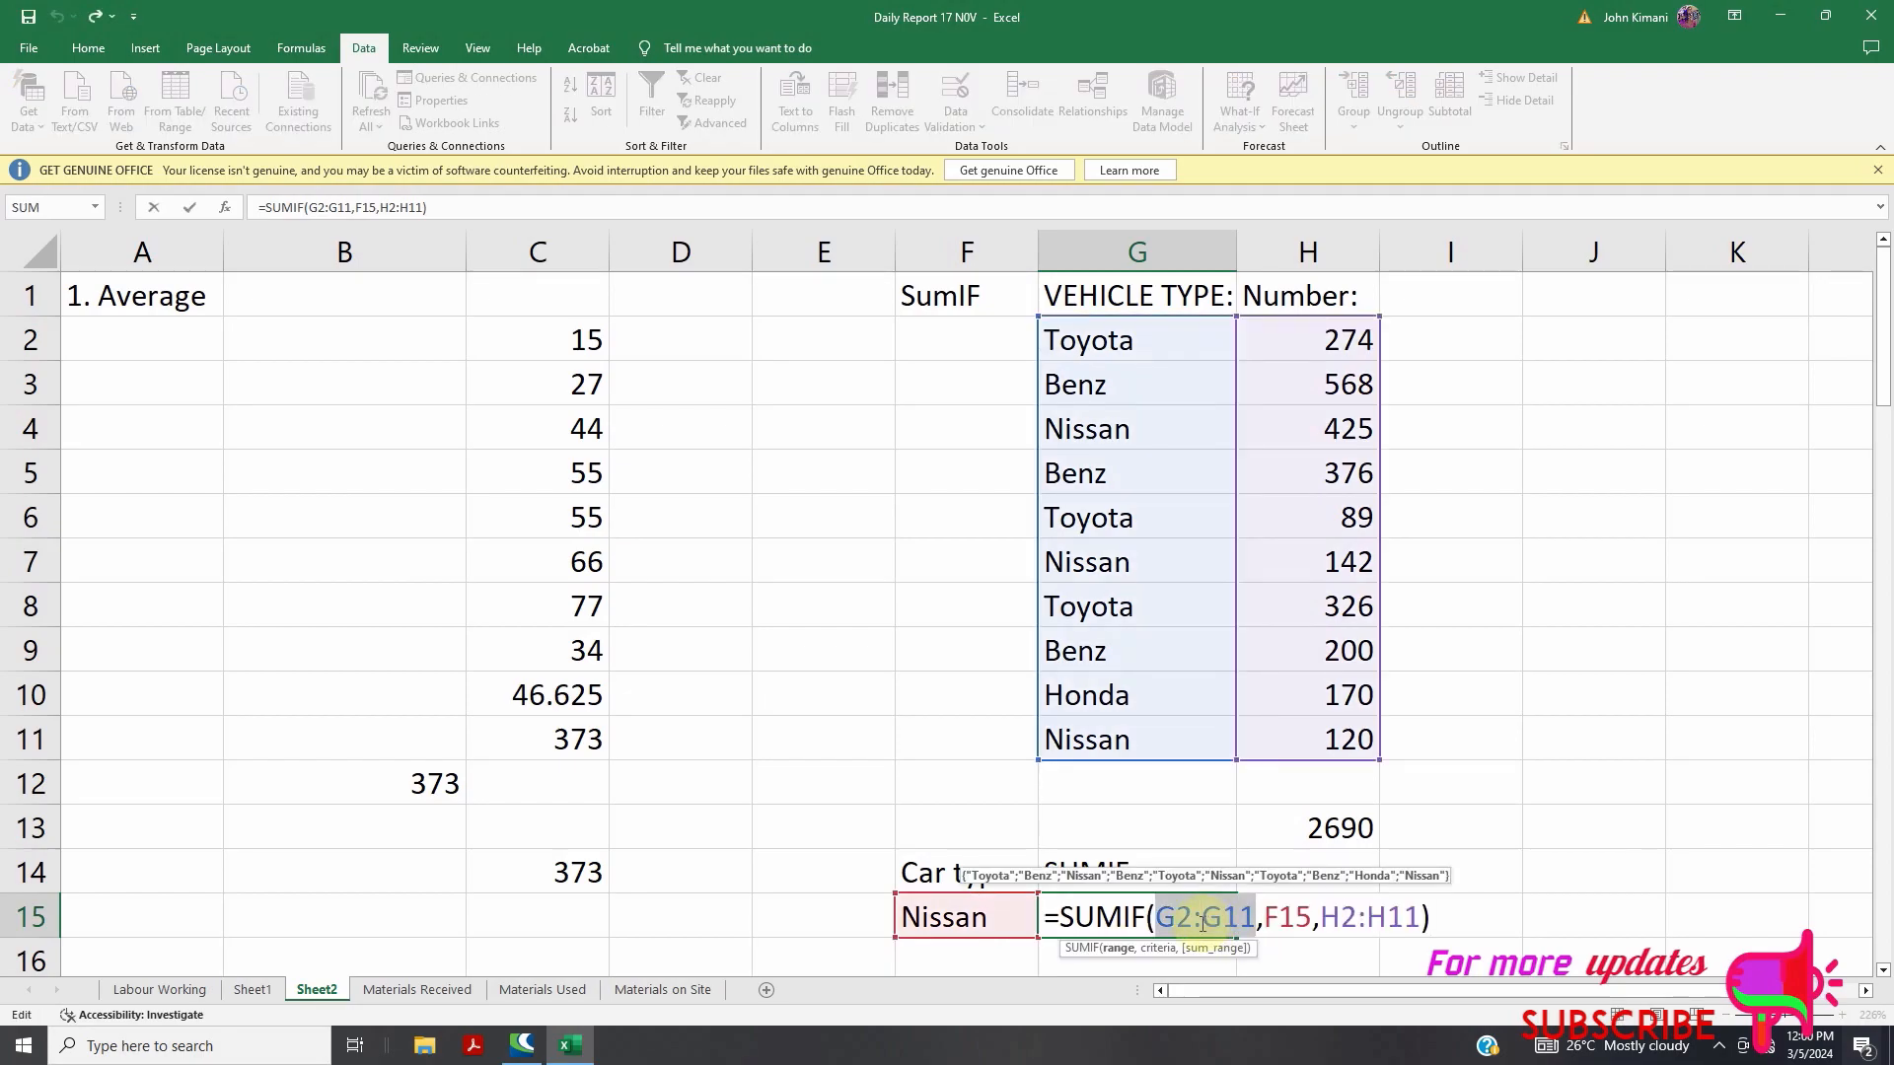
pyautogui.press('Delete')
pyautogui.press('Delete')
pyautogui.press('Delete')
pyautogui.press('Delete')
pyautogui.press('Delete')
pyautogui.press('Delete')
pyautogui.press('Delete')
pyautogui.press('Delete')
pyautogui.press('Delete')
pyautogui.press('Delete')
pyautogui.press('Delete')
pyautogui.press('Delete')
pyautogui.press('Delete')
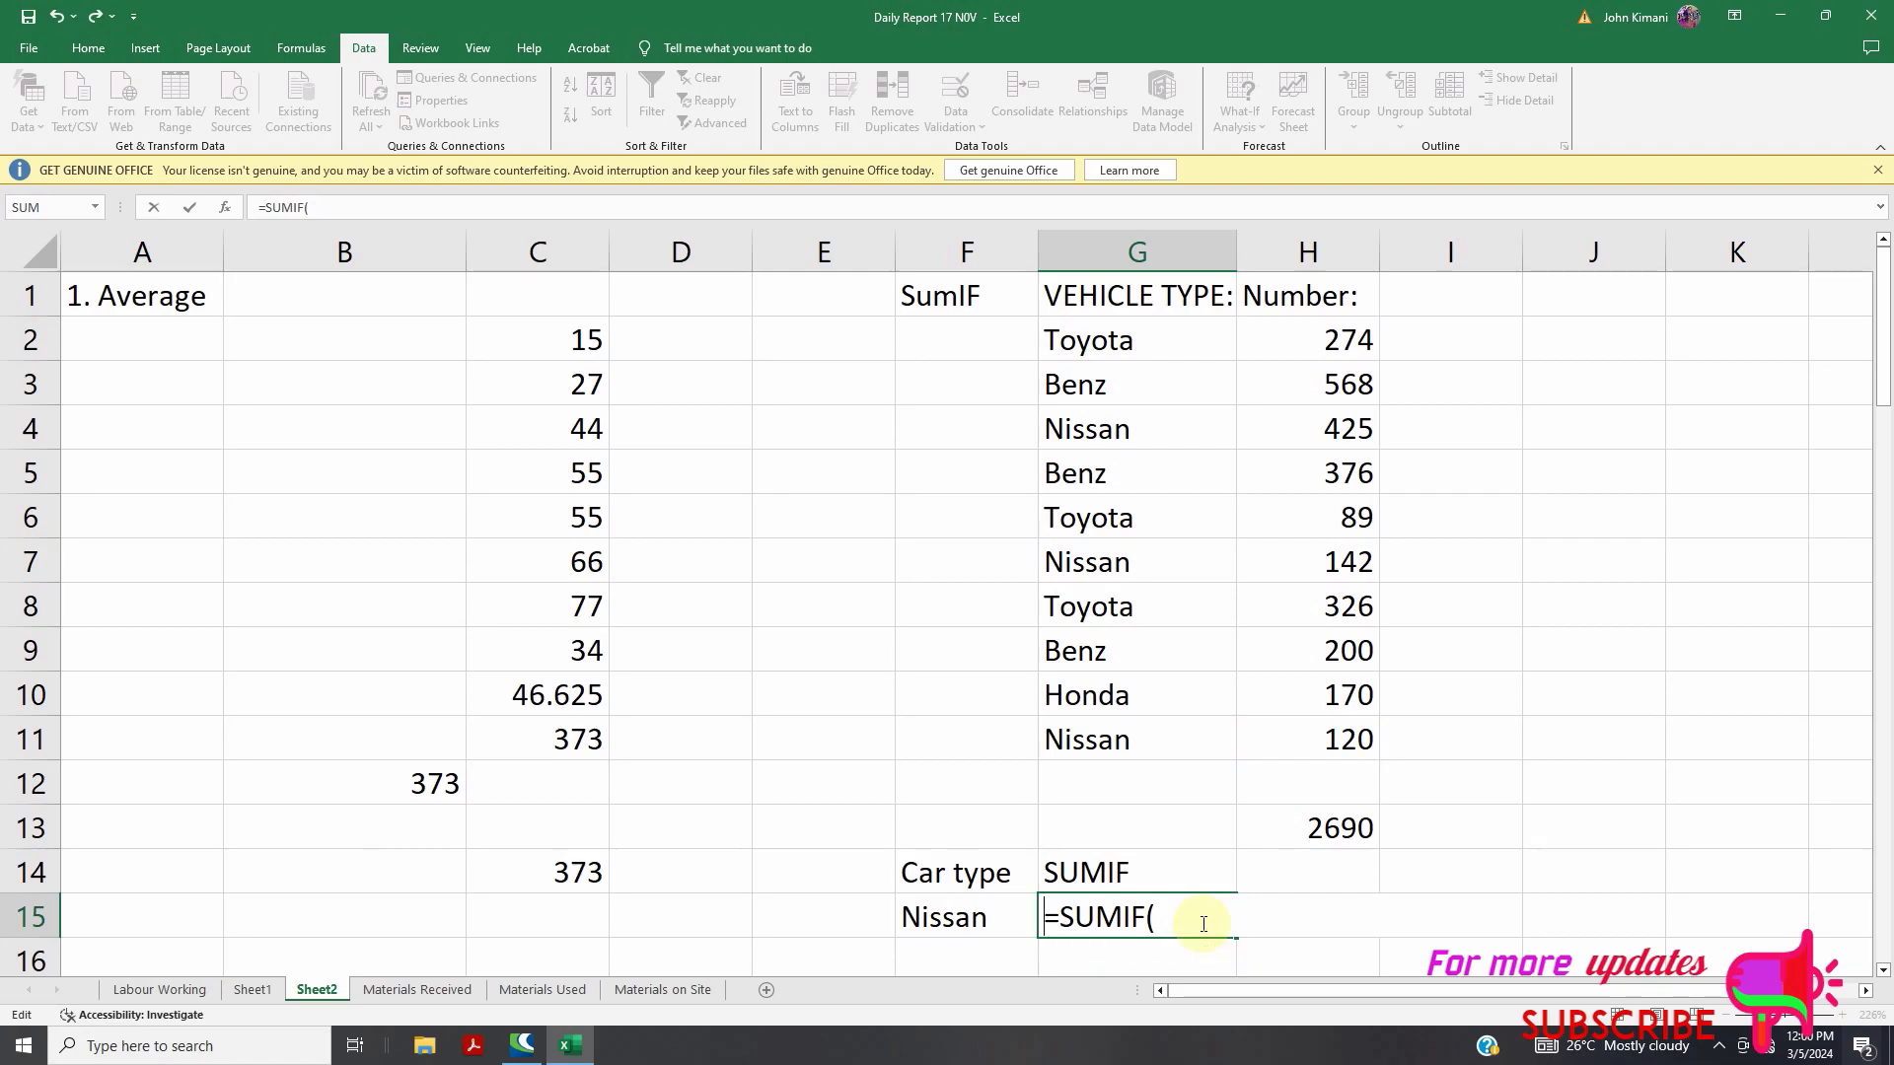
pyautogui.click(1194, 921)
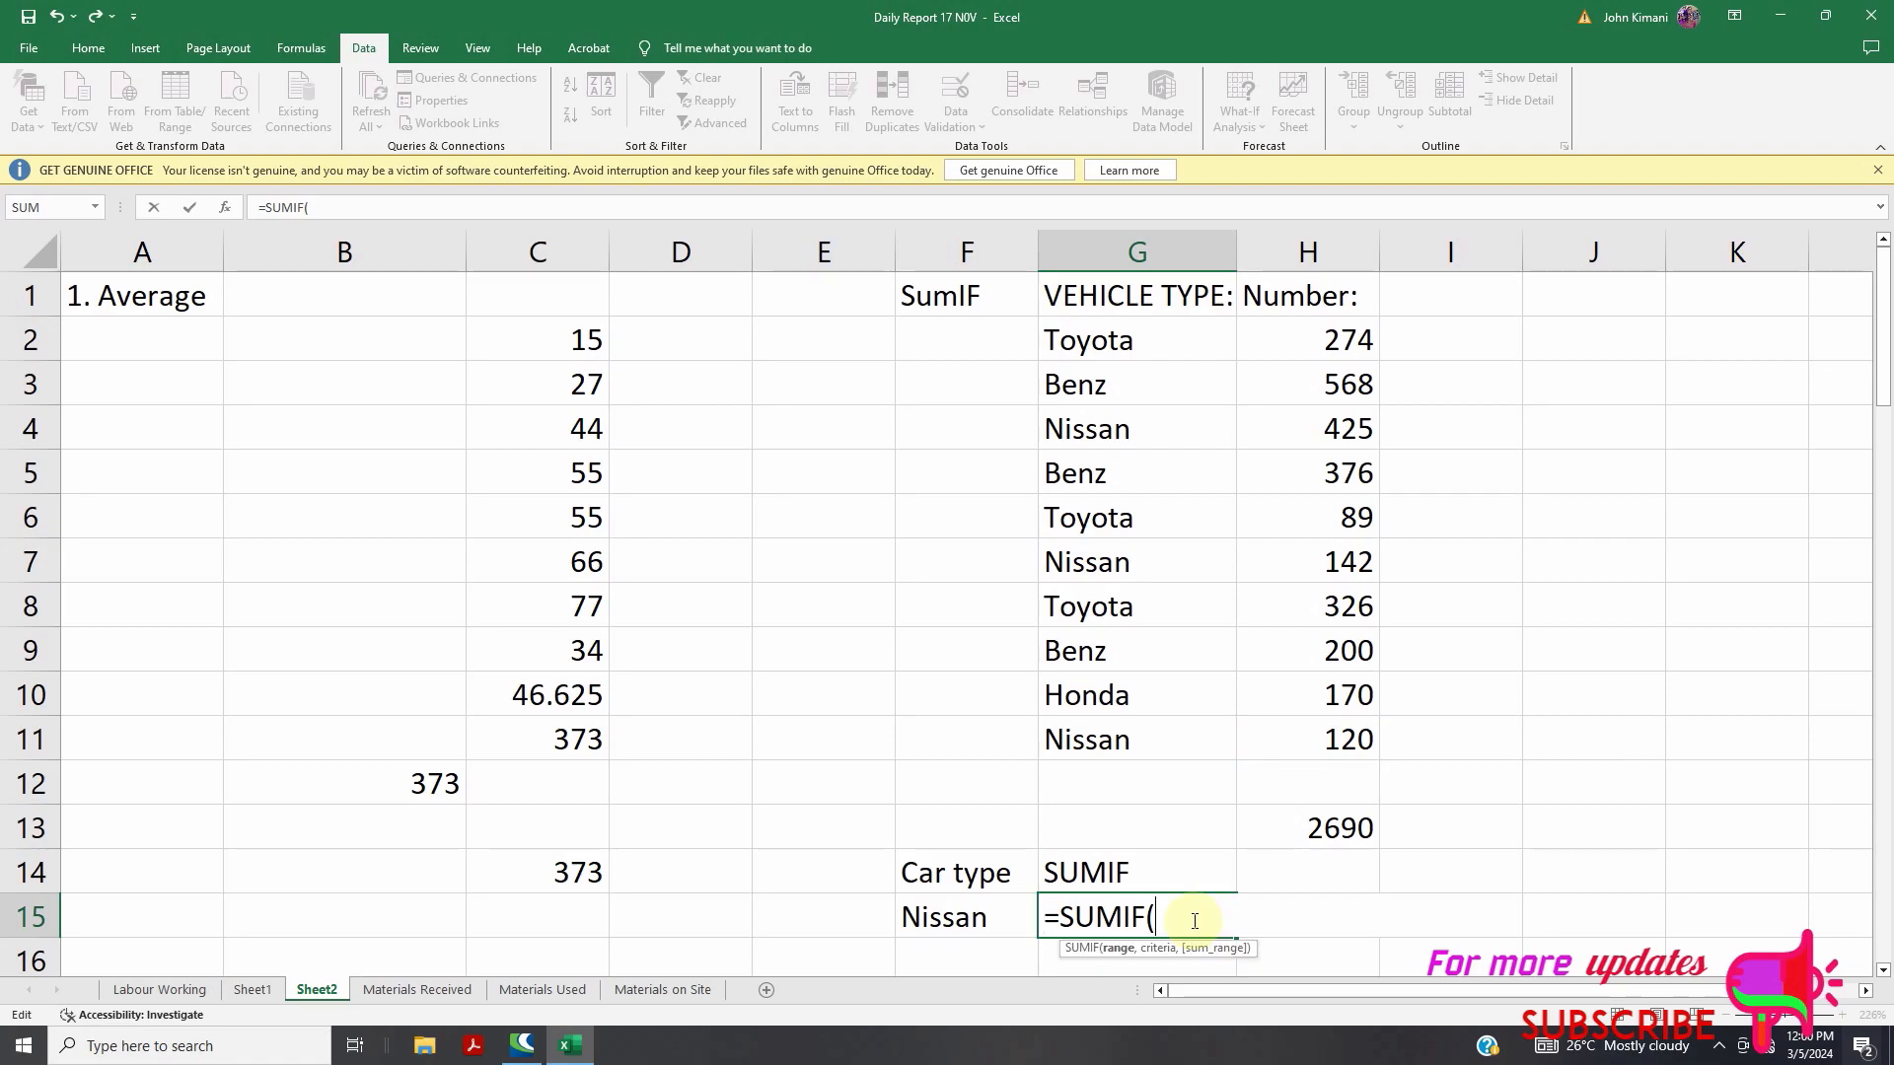
pyautogui.moveTo(1084, 340); pyautogui.dragTo(1107, 736)
pyautogui.write(',')
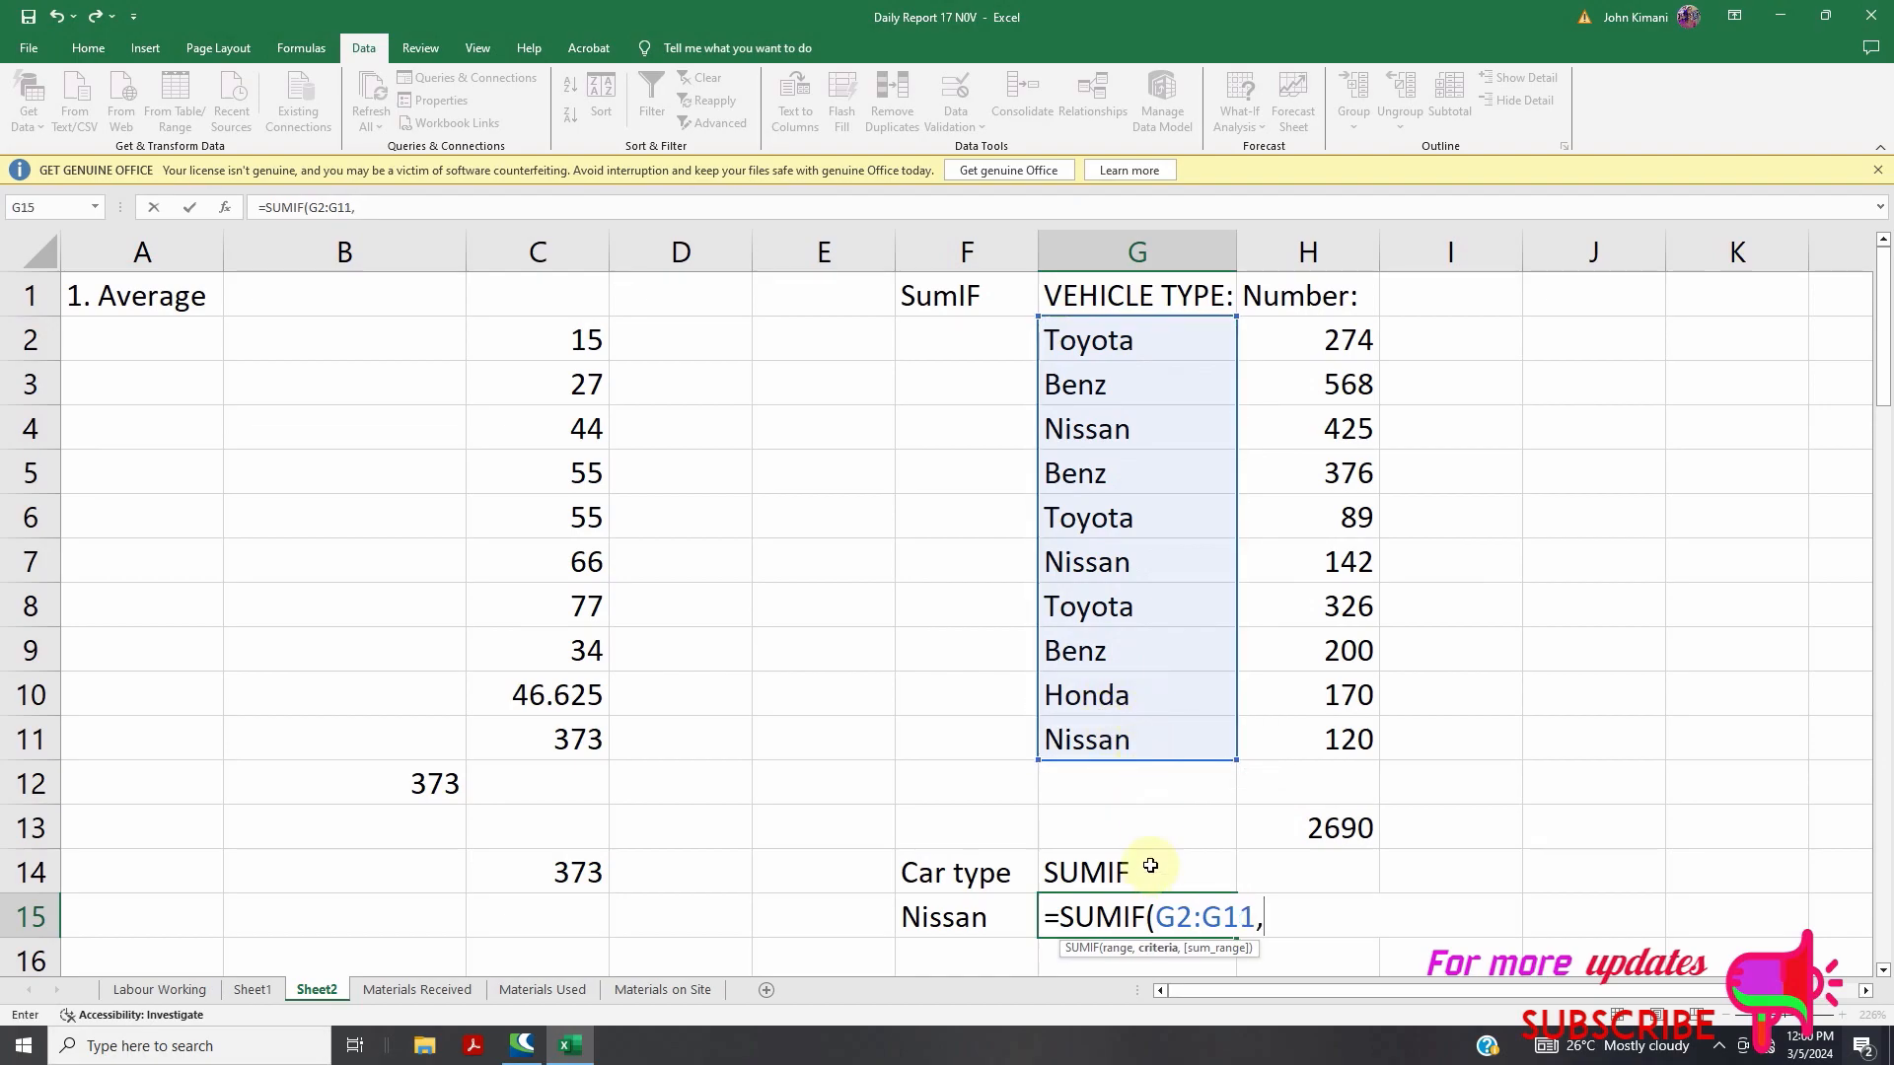
pyautogui.click(939, 917)
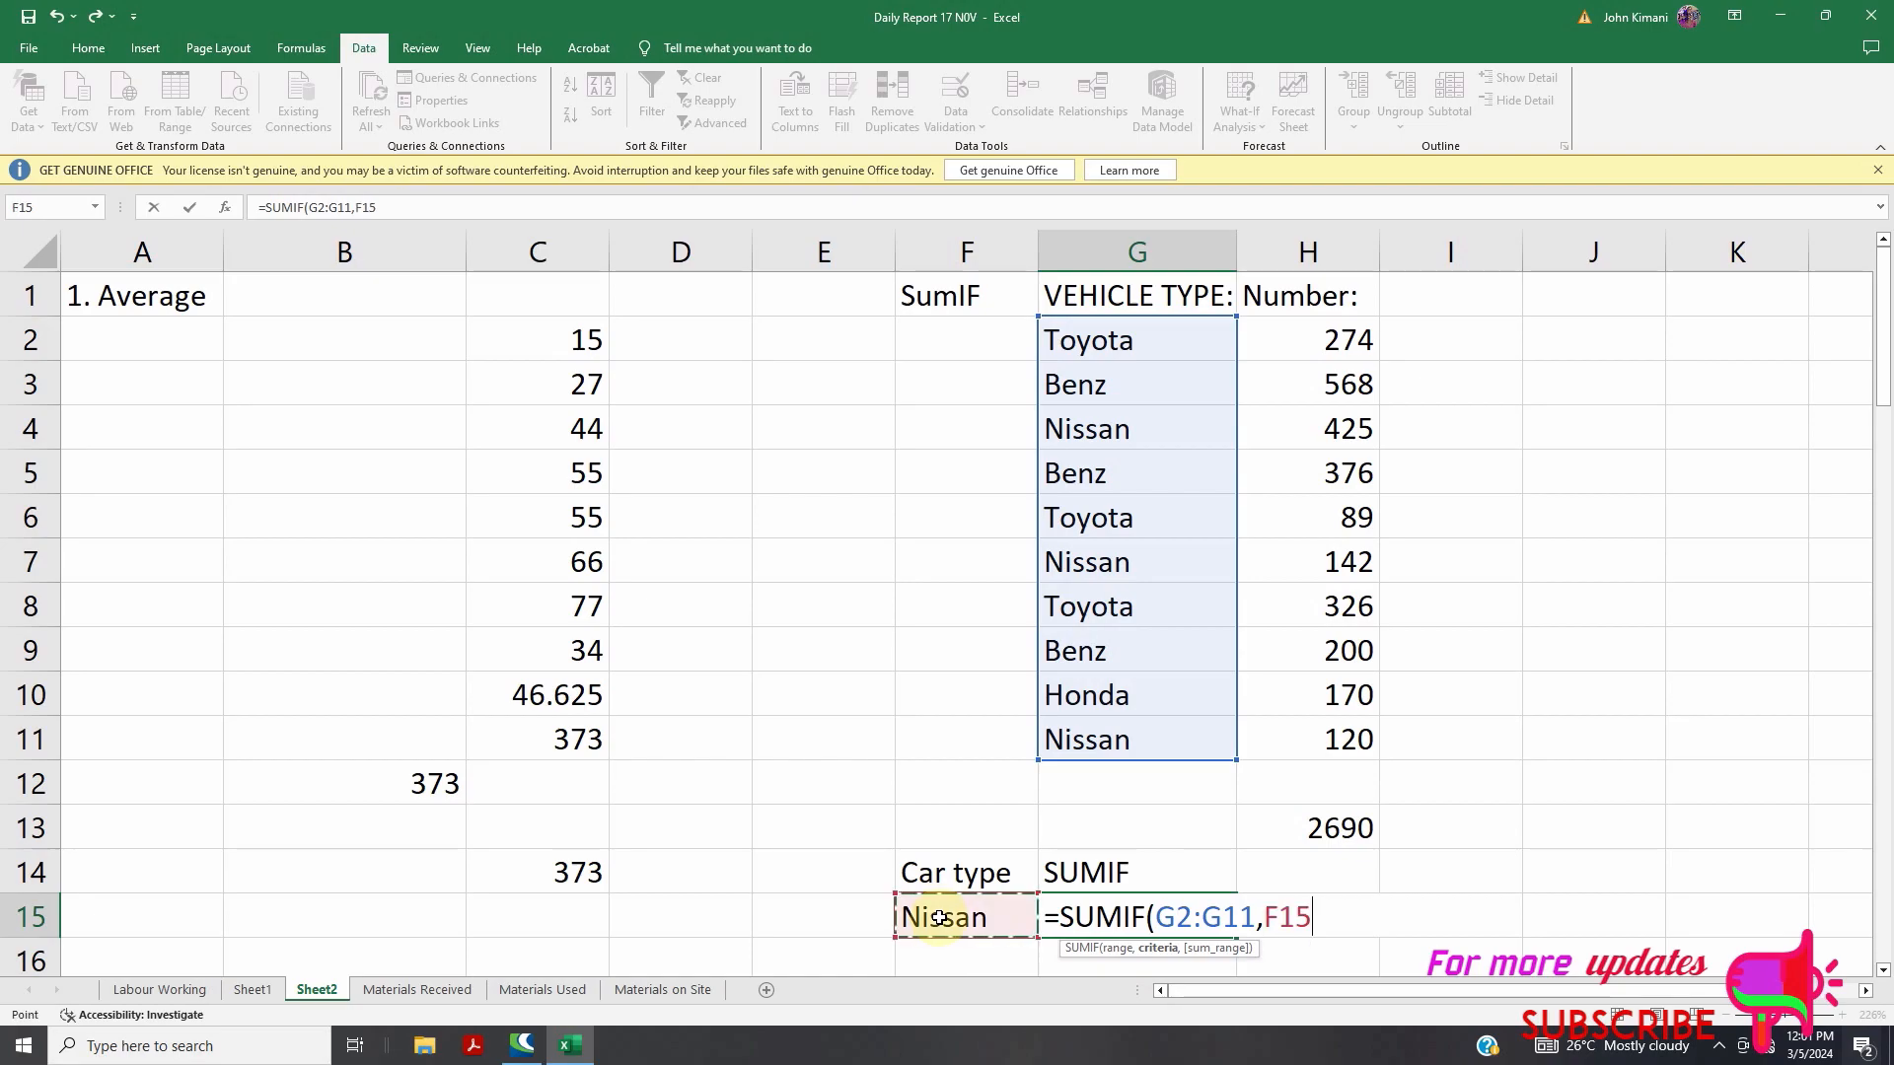
pyautogui.write(',')
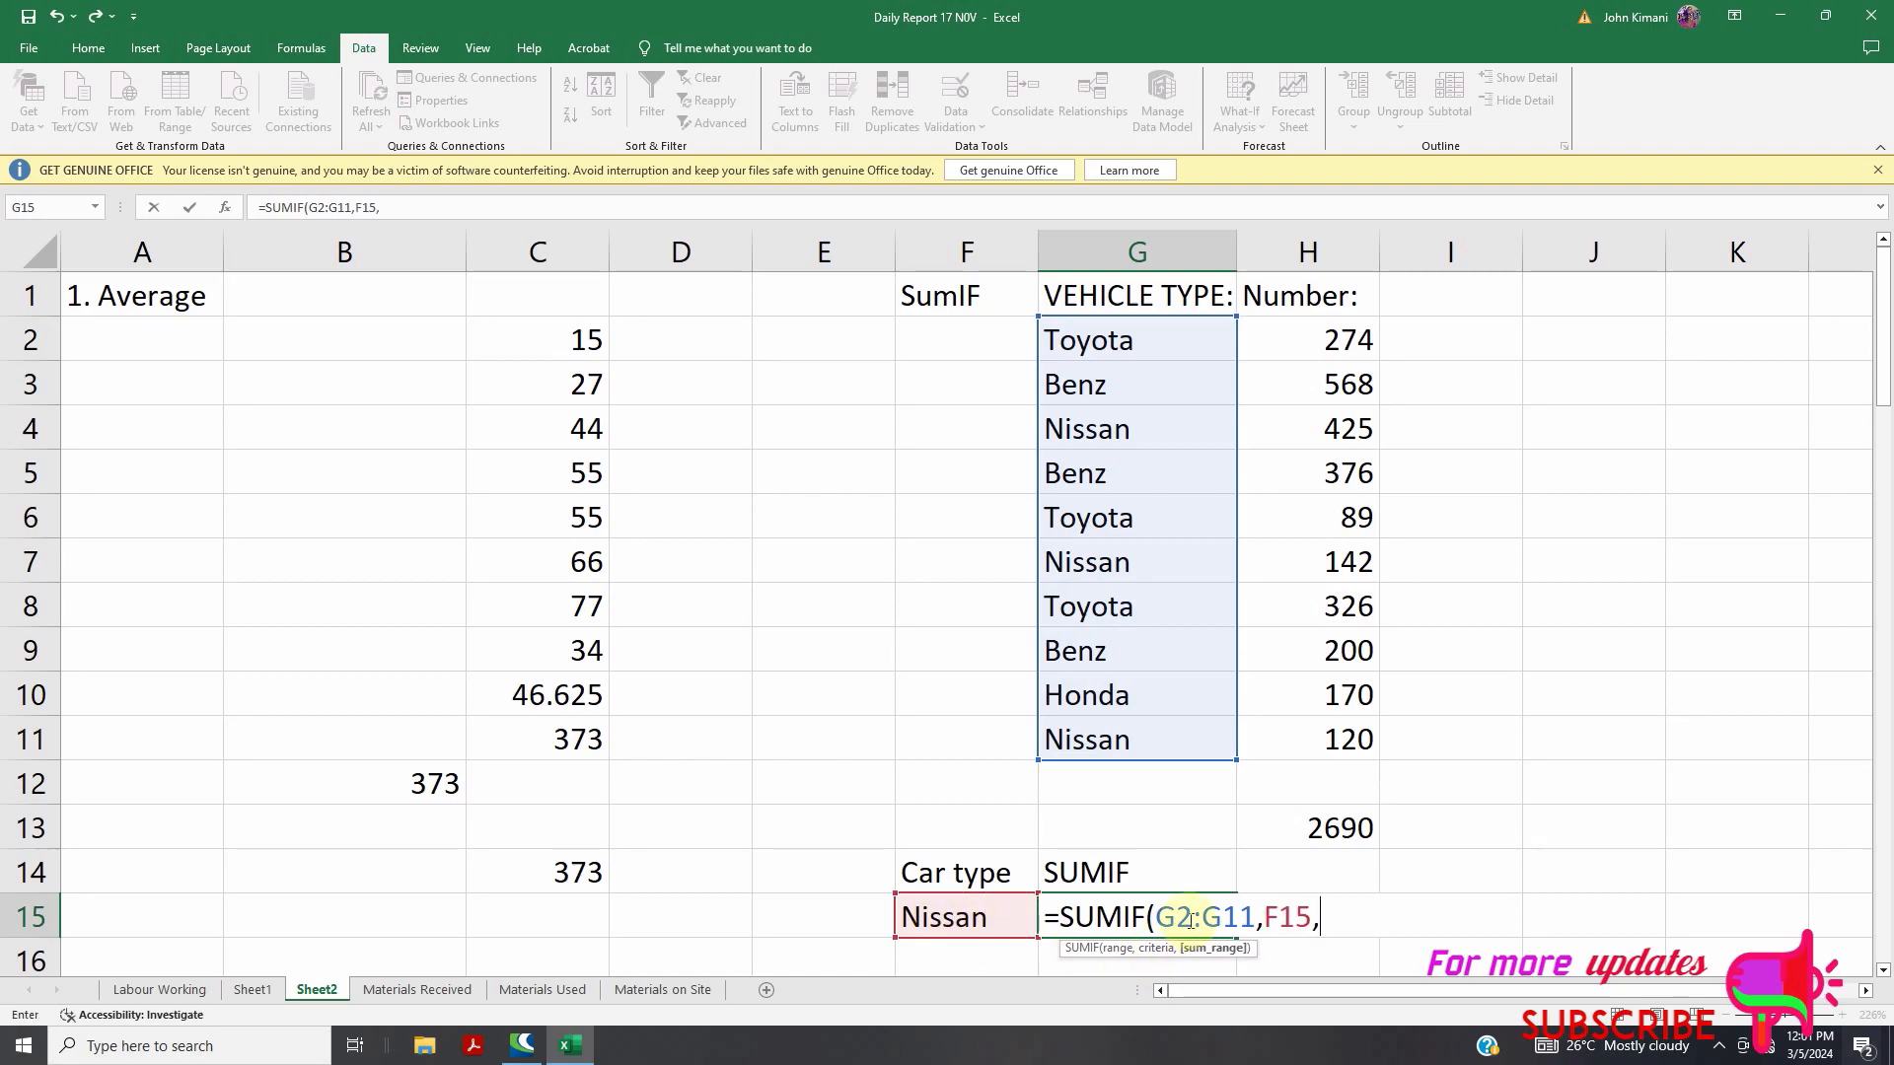
pyautogui.moveTo(1302, 346); pyautogui.dragTo(1320, 727)
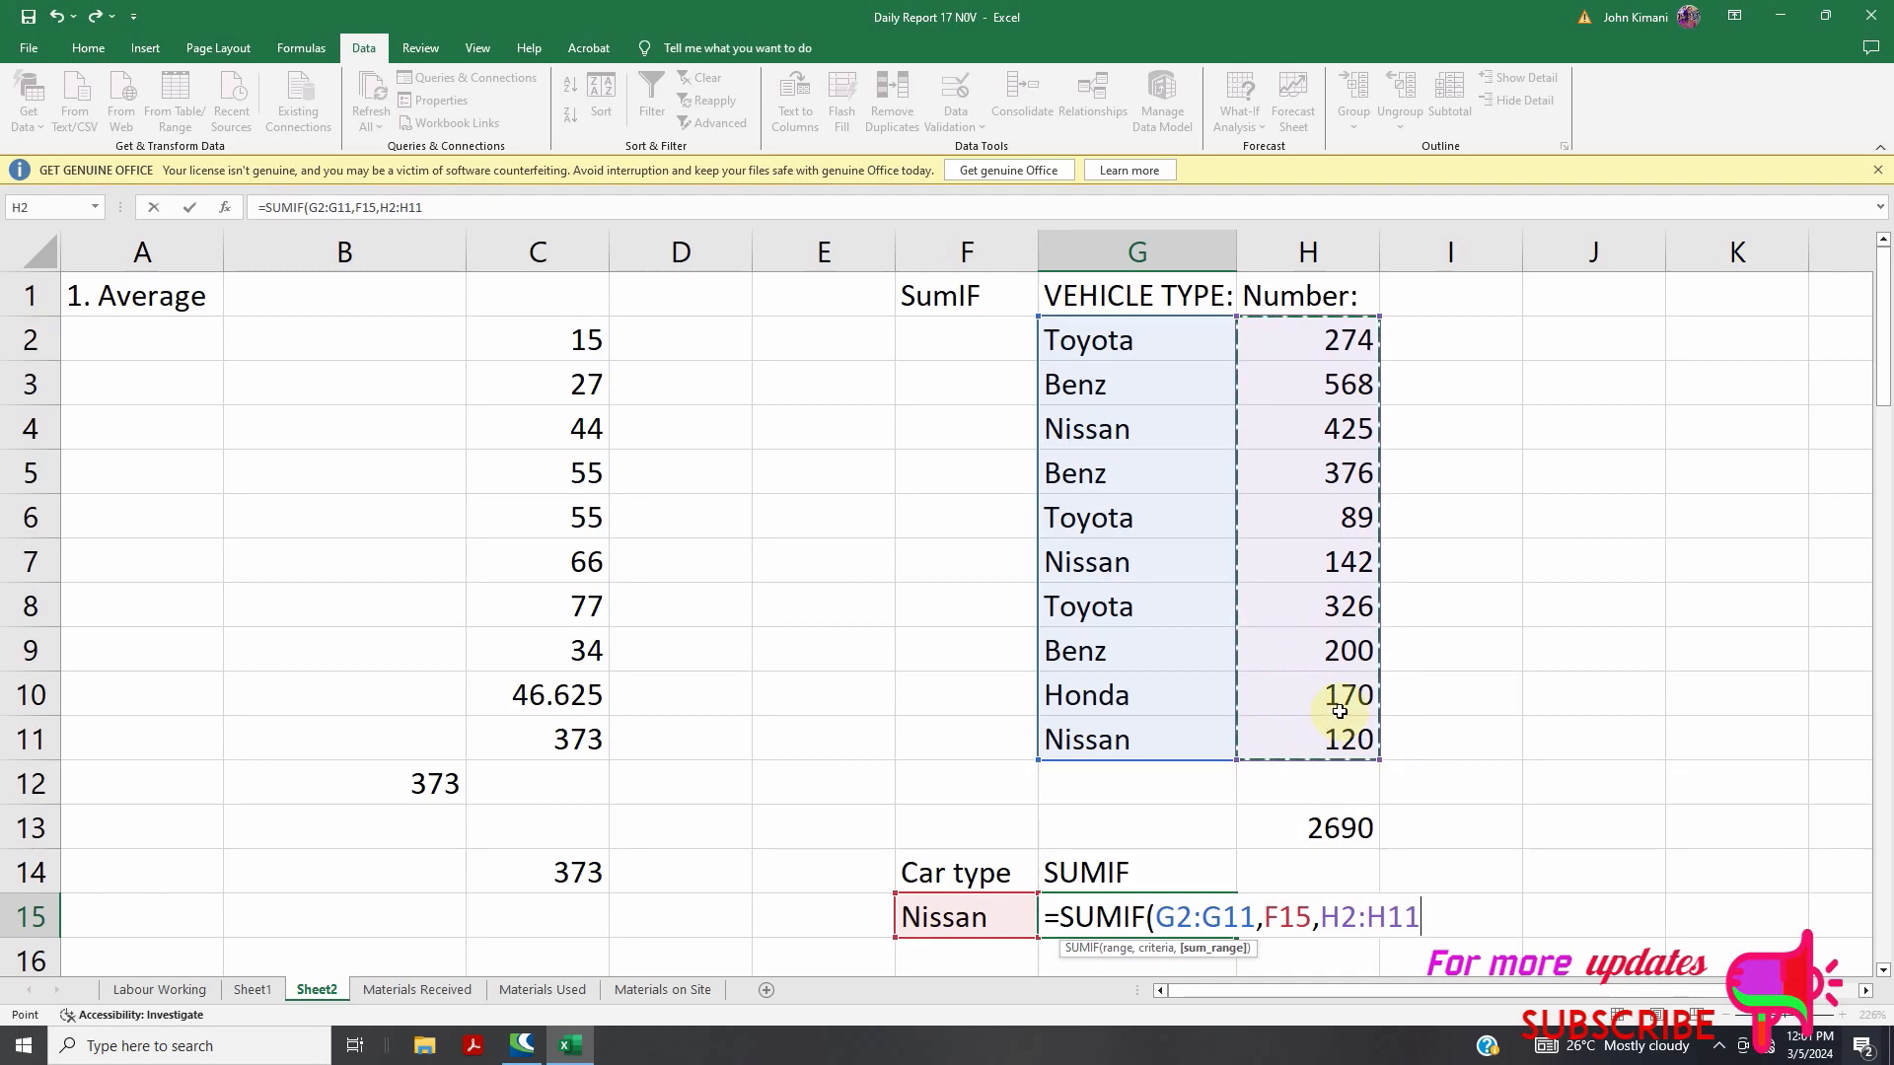
# Close and commit G15's SUMIF formula, returning 687 for Nissan
pyautogui.write(')')
pyautogui.press('Return')
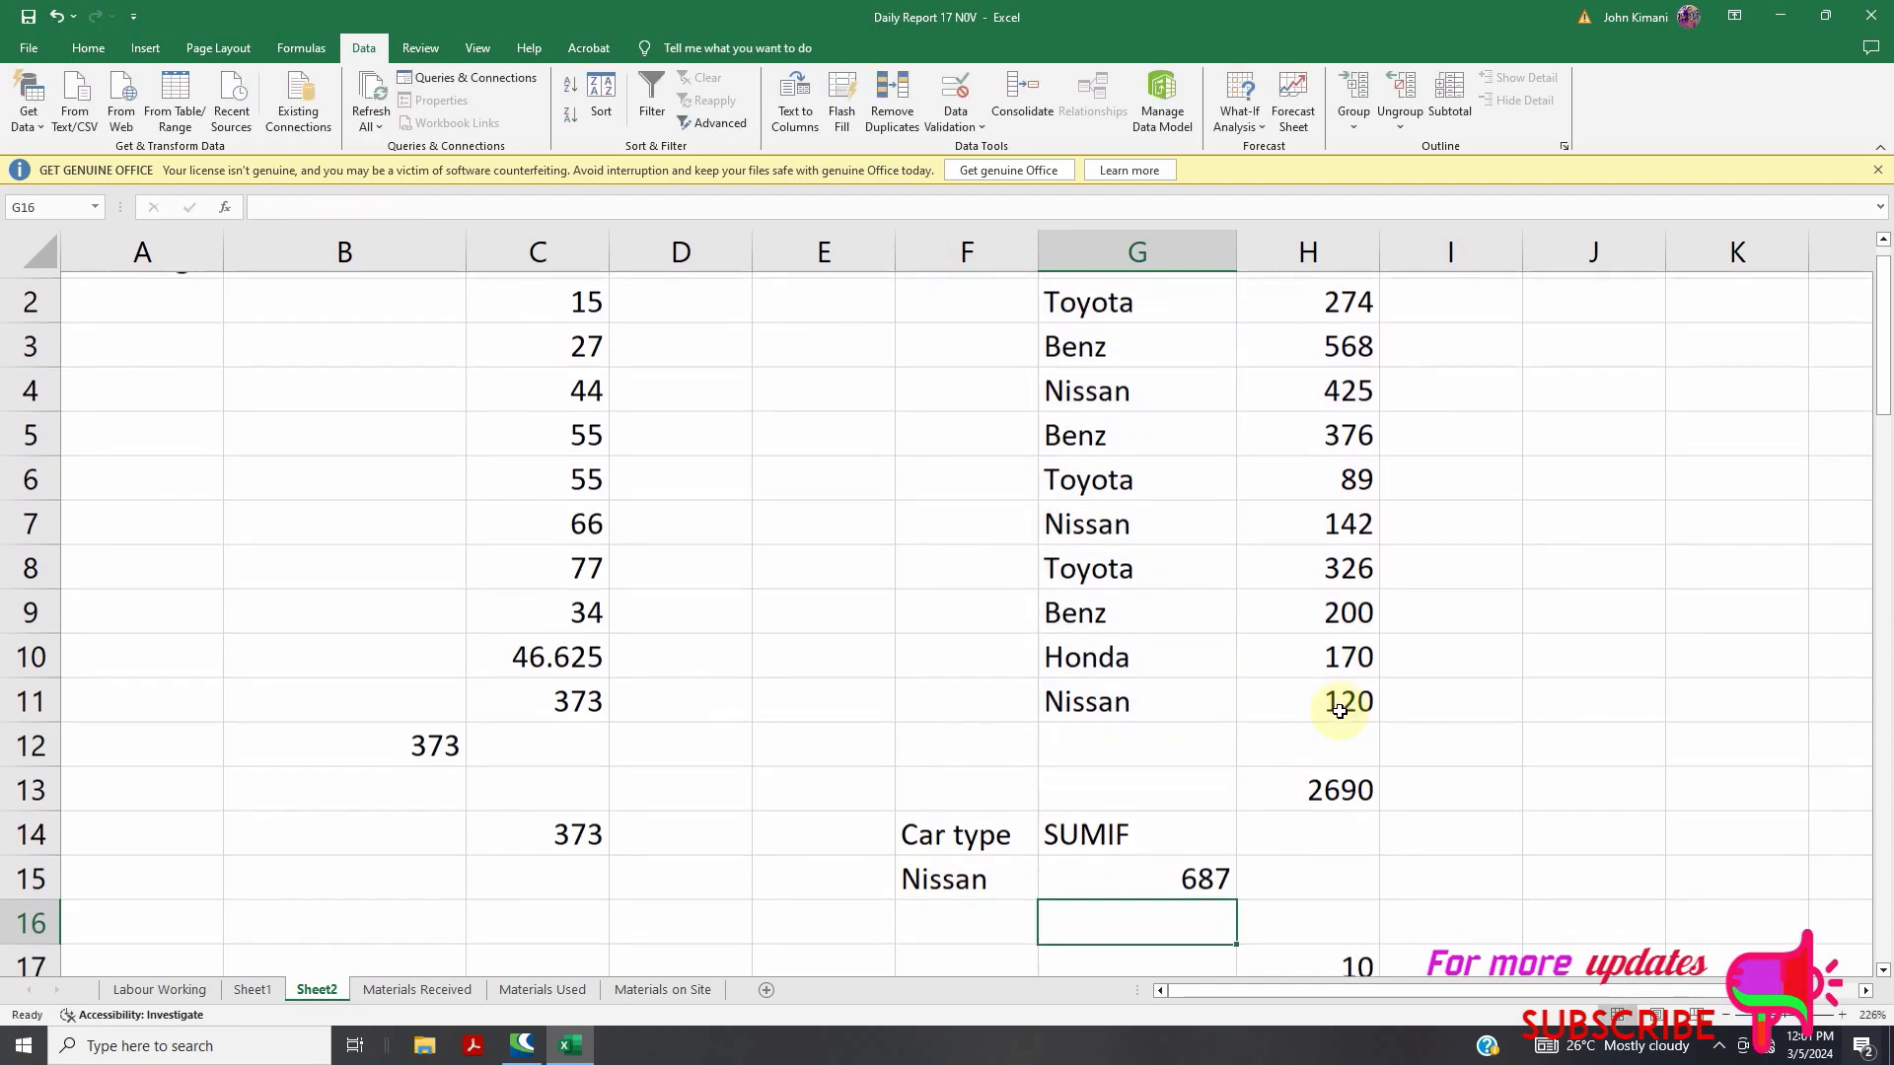
pyautogui.scroll(1, 996, 818)
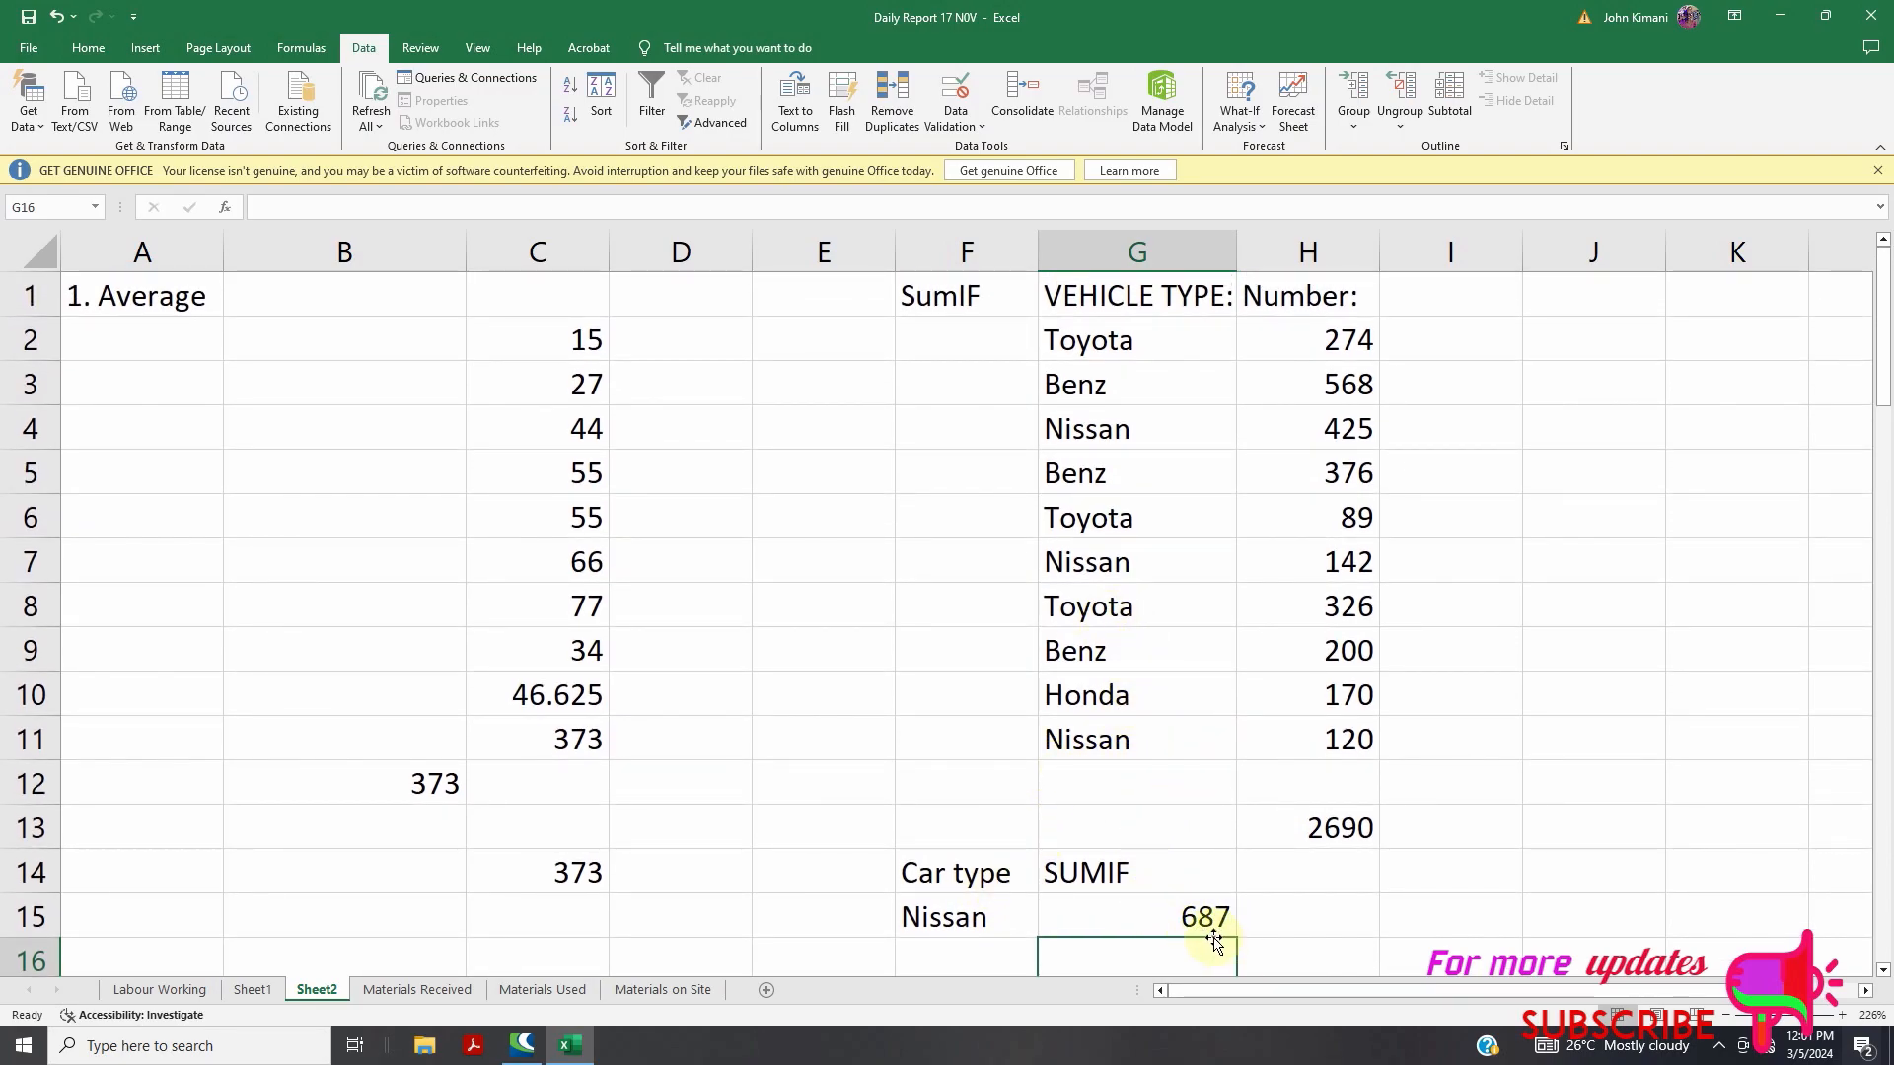
# Enter =SUM(120,142,425) in G16 to confirm the 687 total
pyautogui.scroll(-1, 1198, 888)
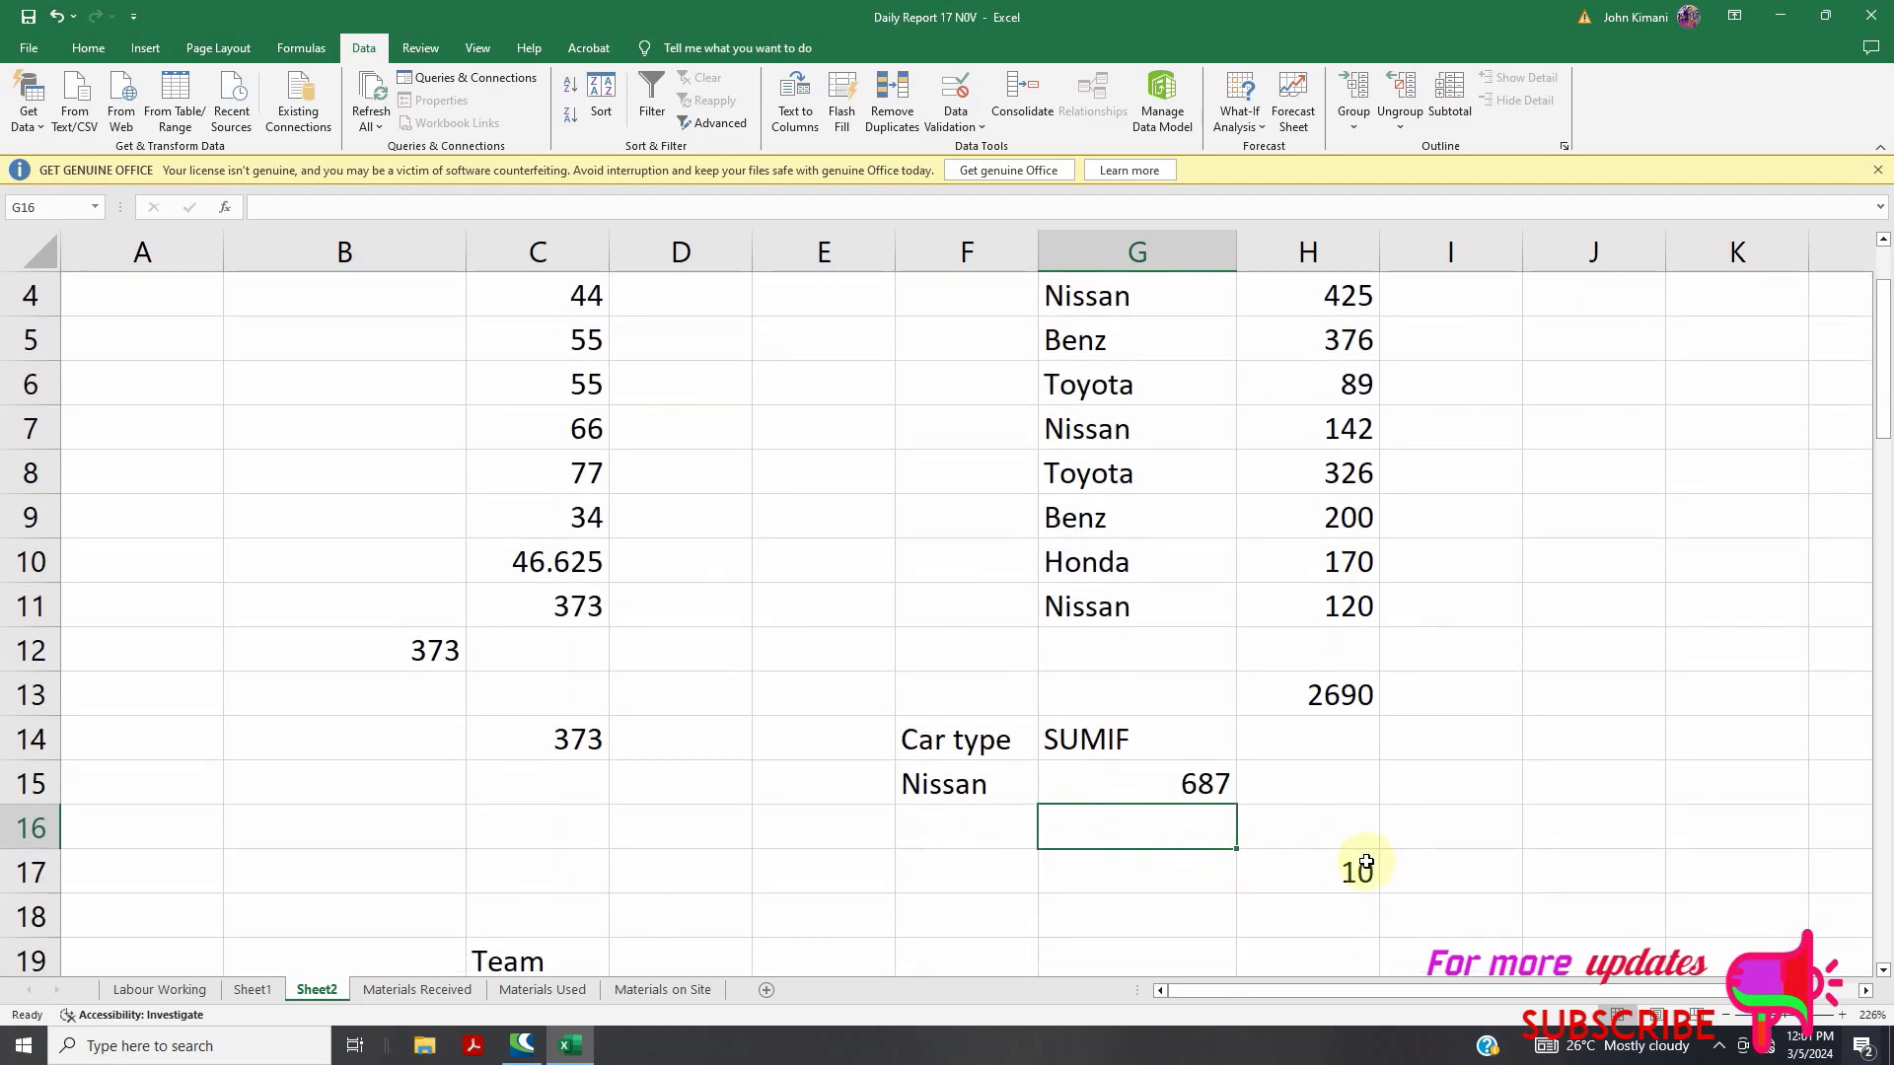
pyautogui.scroll(1, 1407, 553)
pyautogui.scroll(-1, 1187, 499)
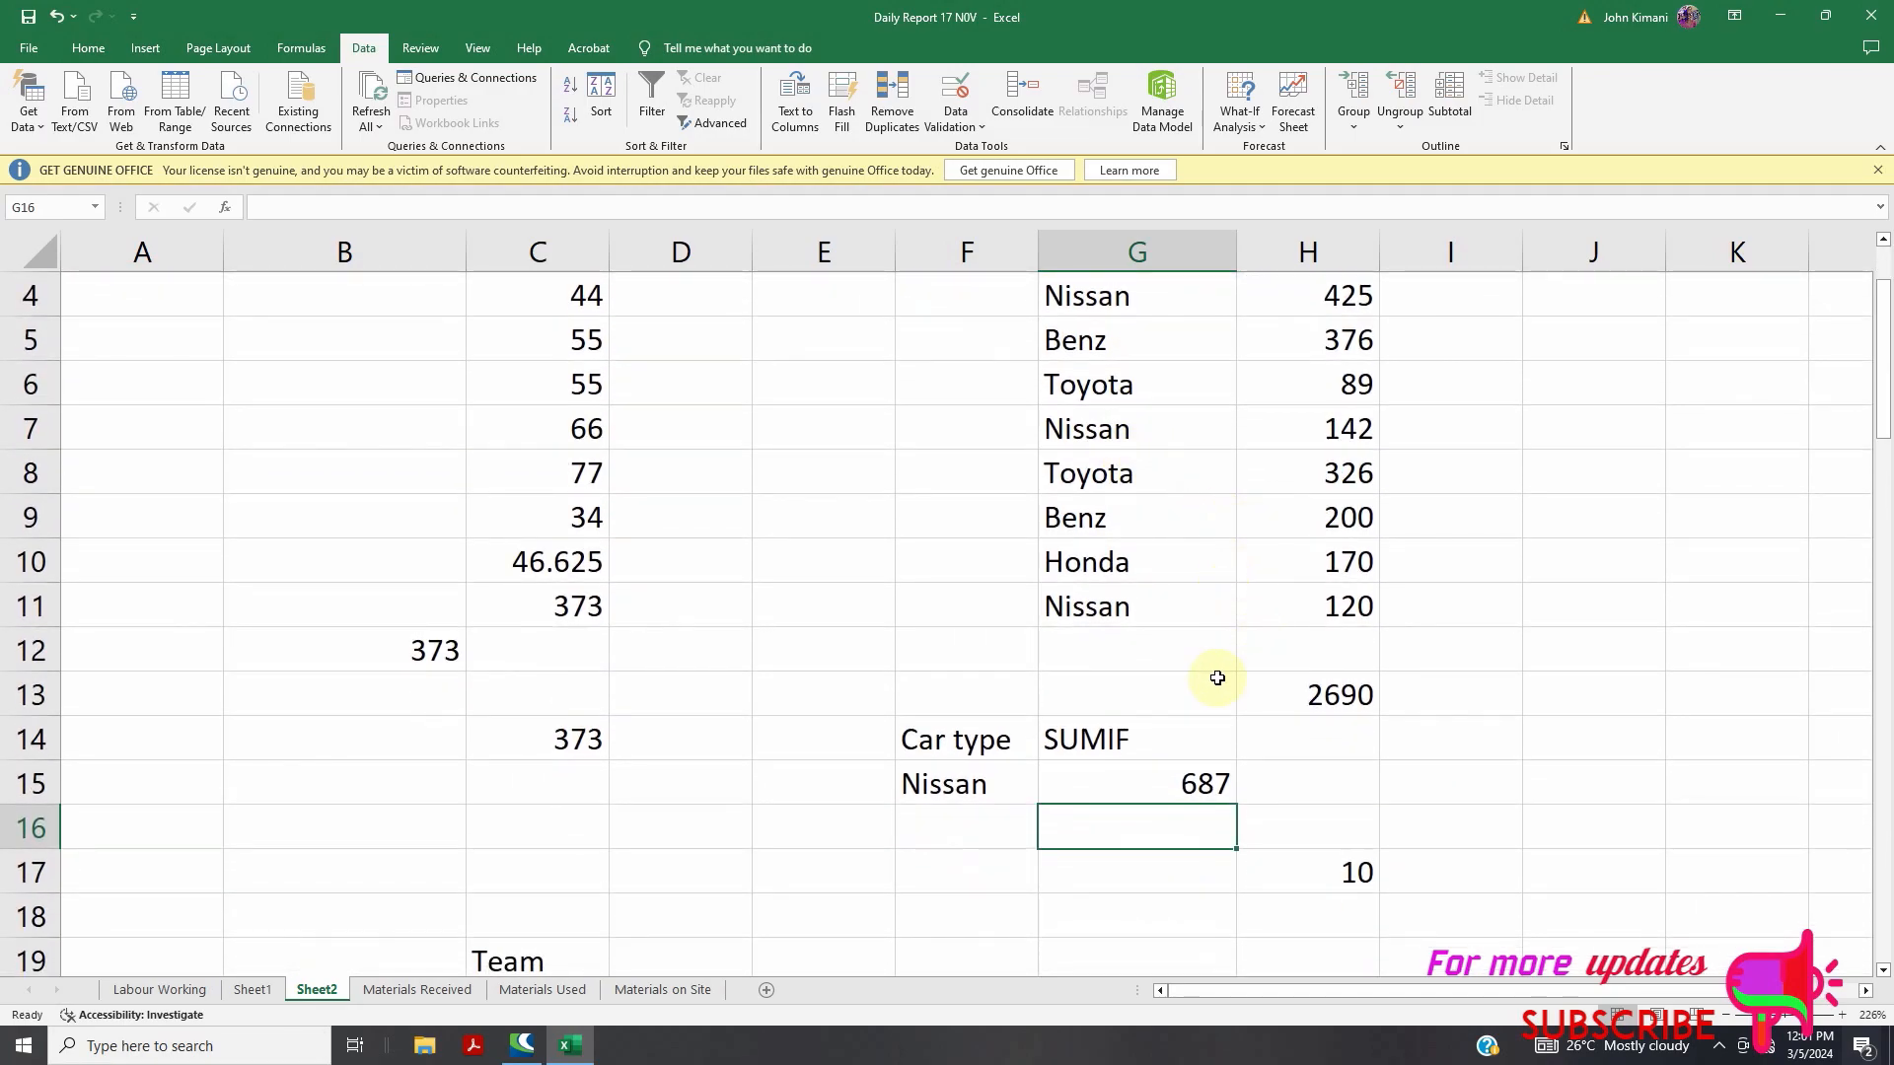
pyautogui.scroll(1, 1283, 710)
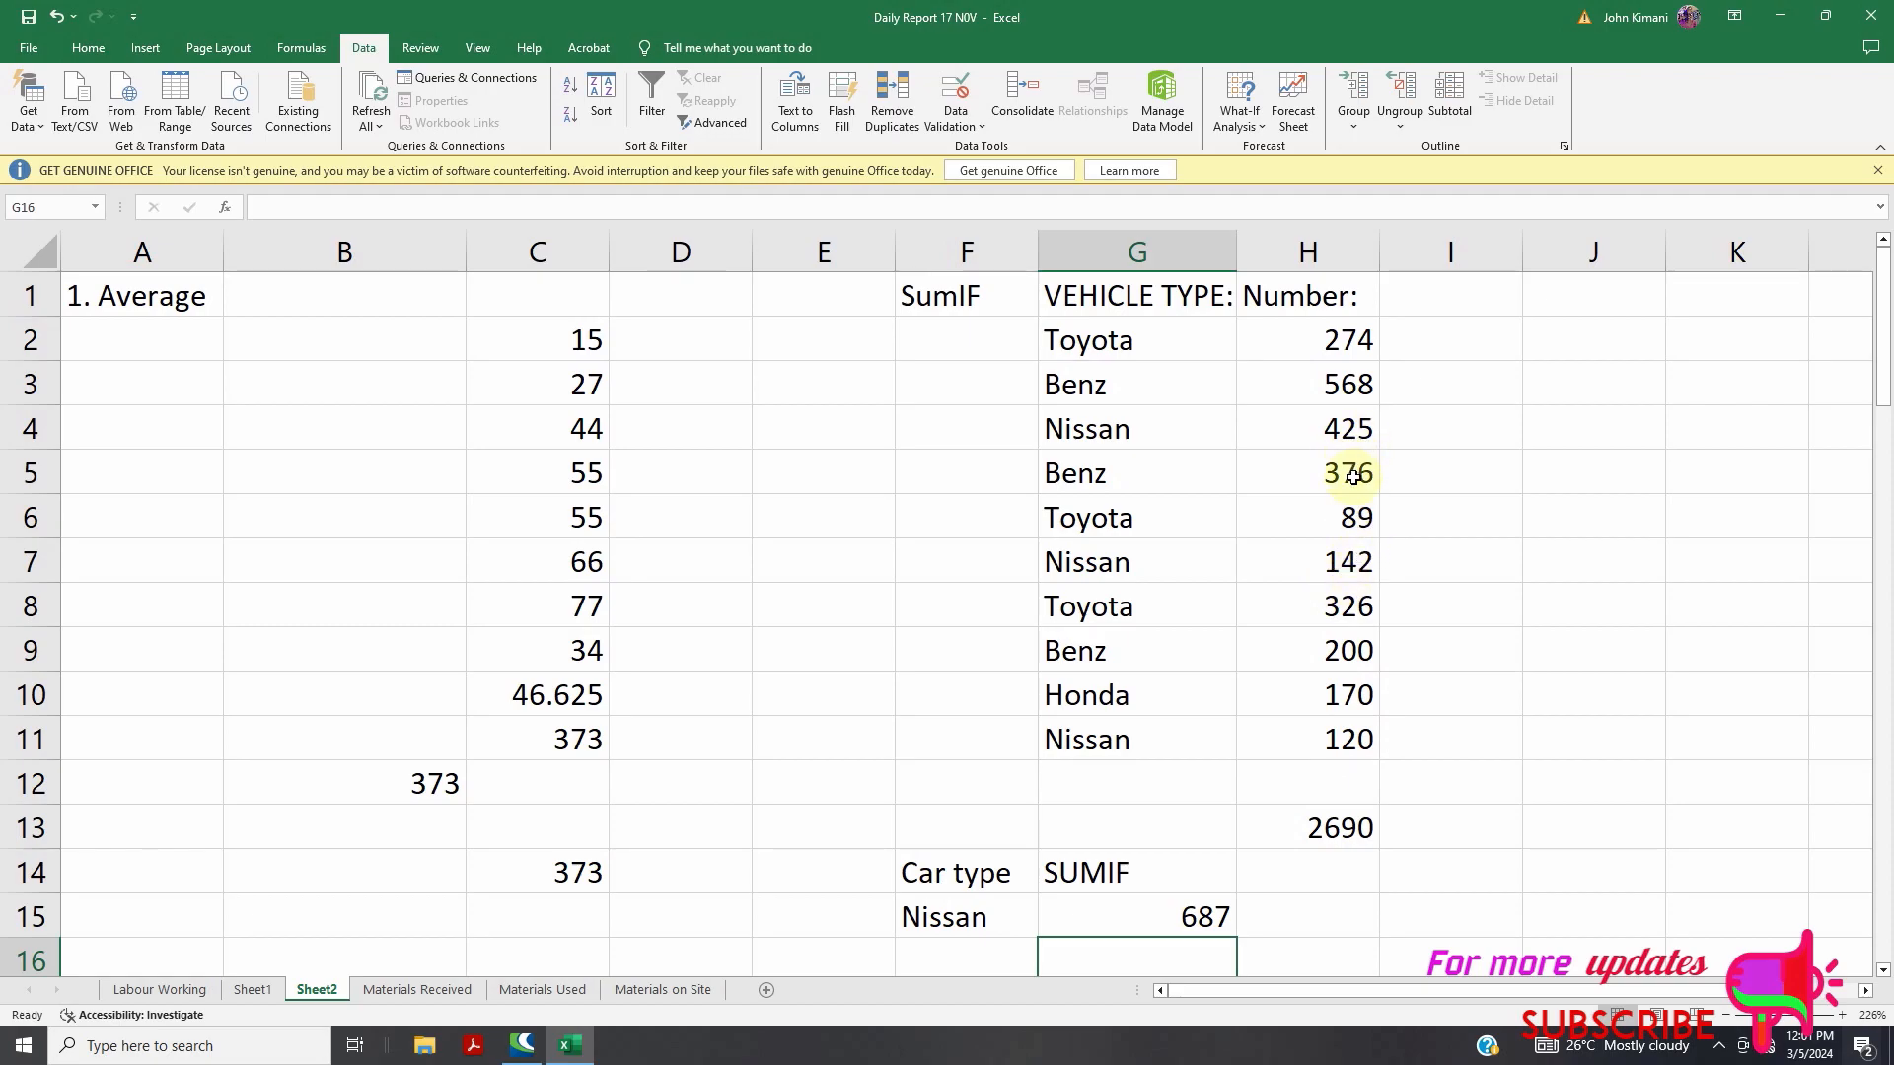
pyautogui.scroll(-1, 1352, 476)
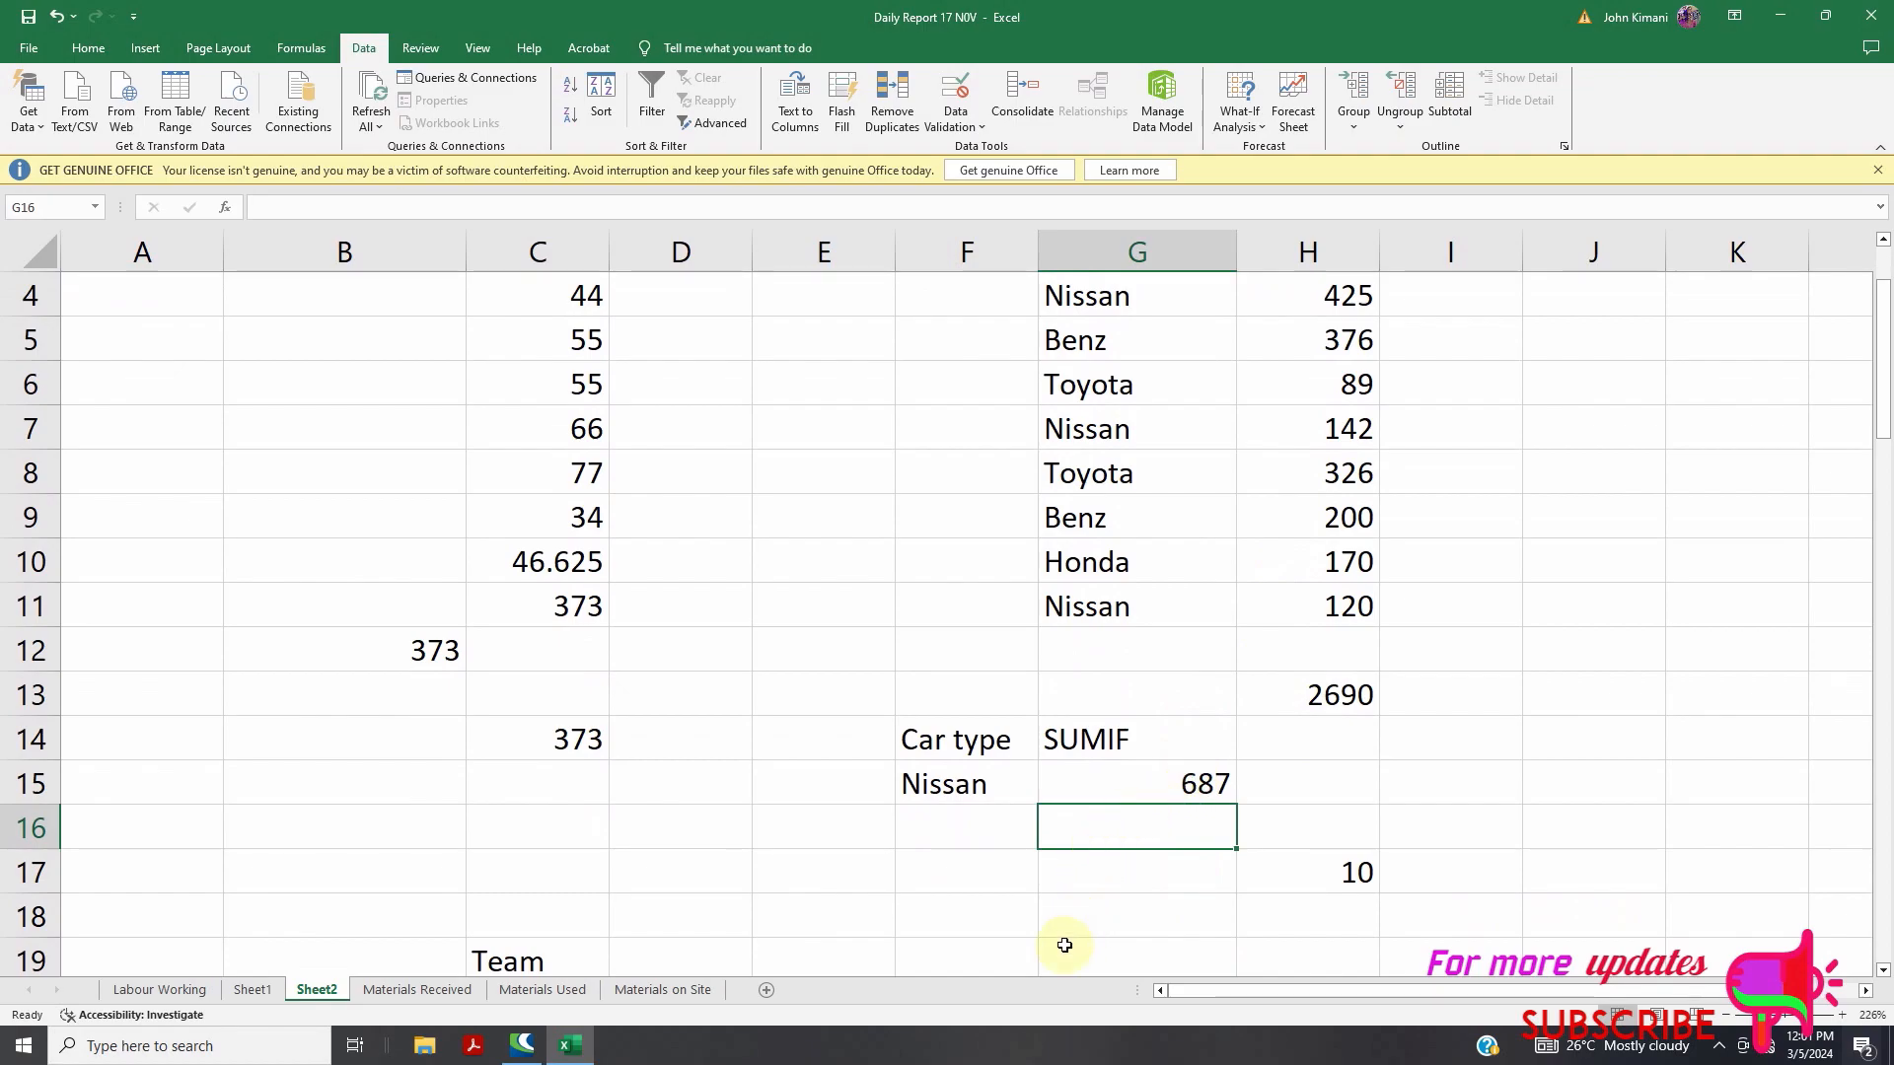
pyautogui.write('=sum')
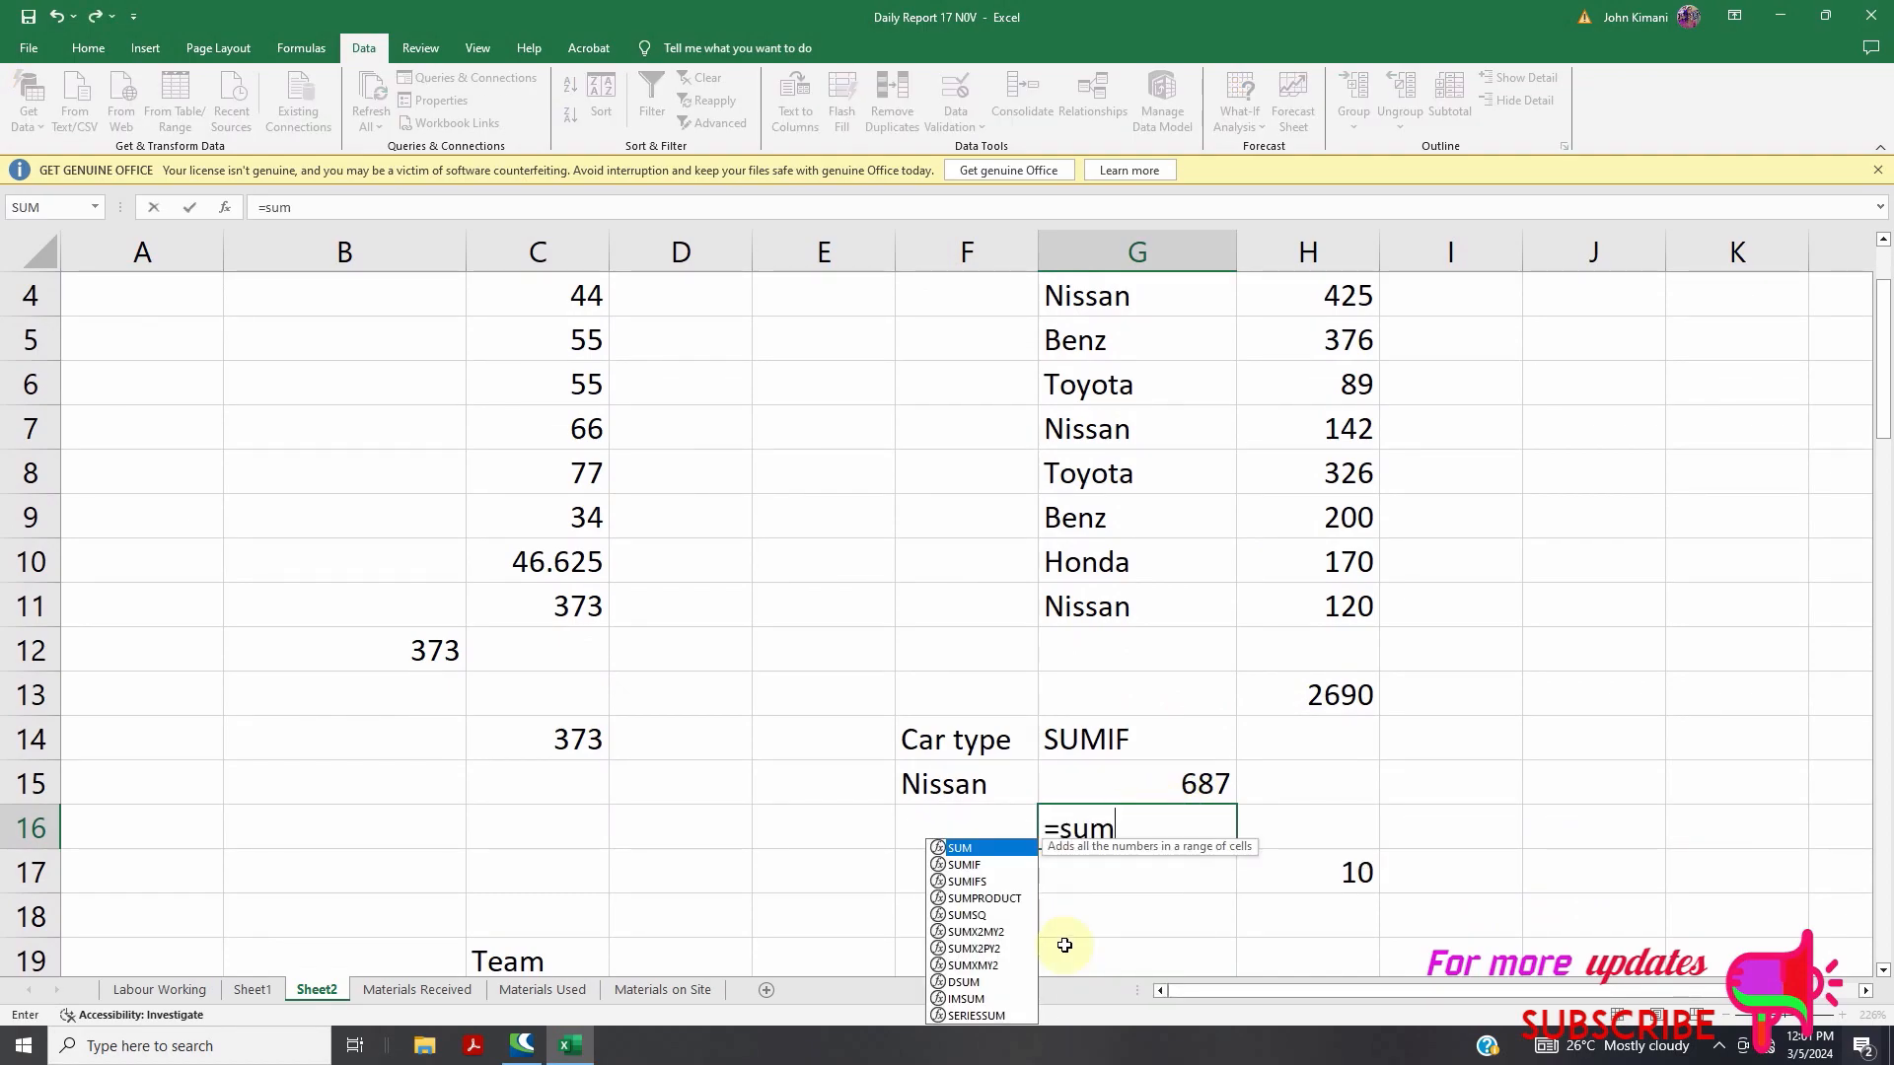
pyautogui.write('(120,')
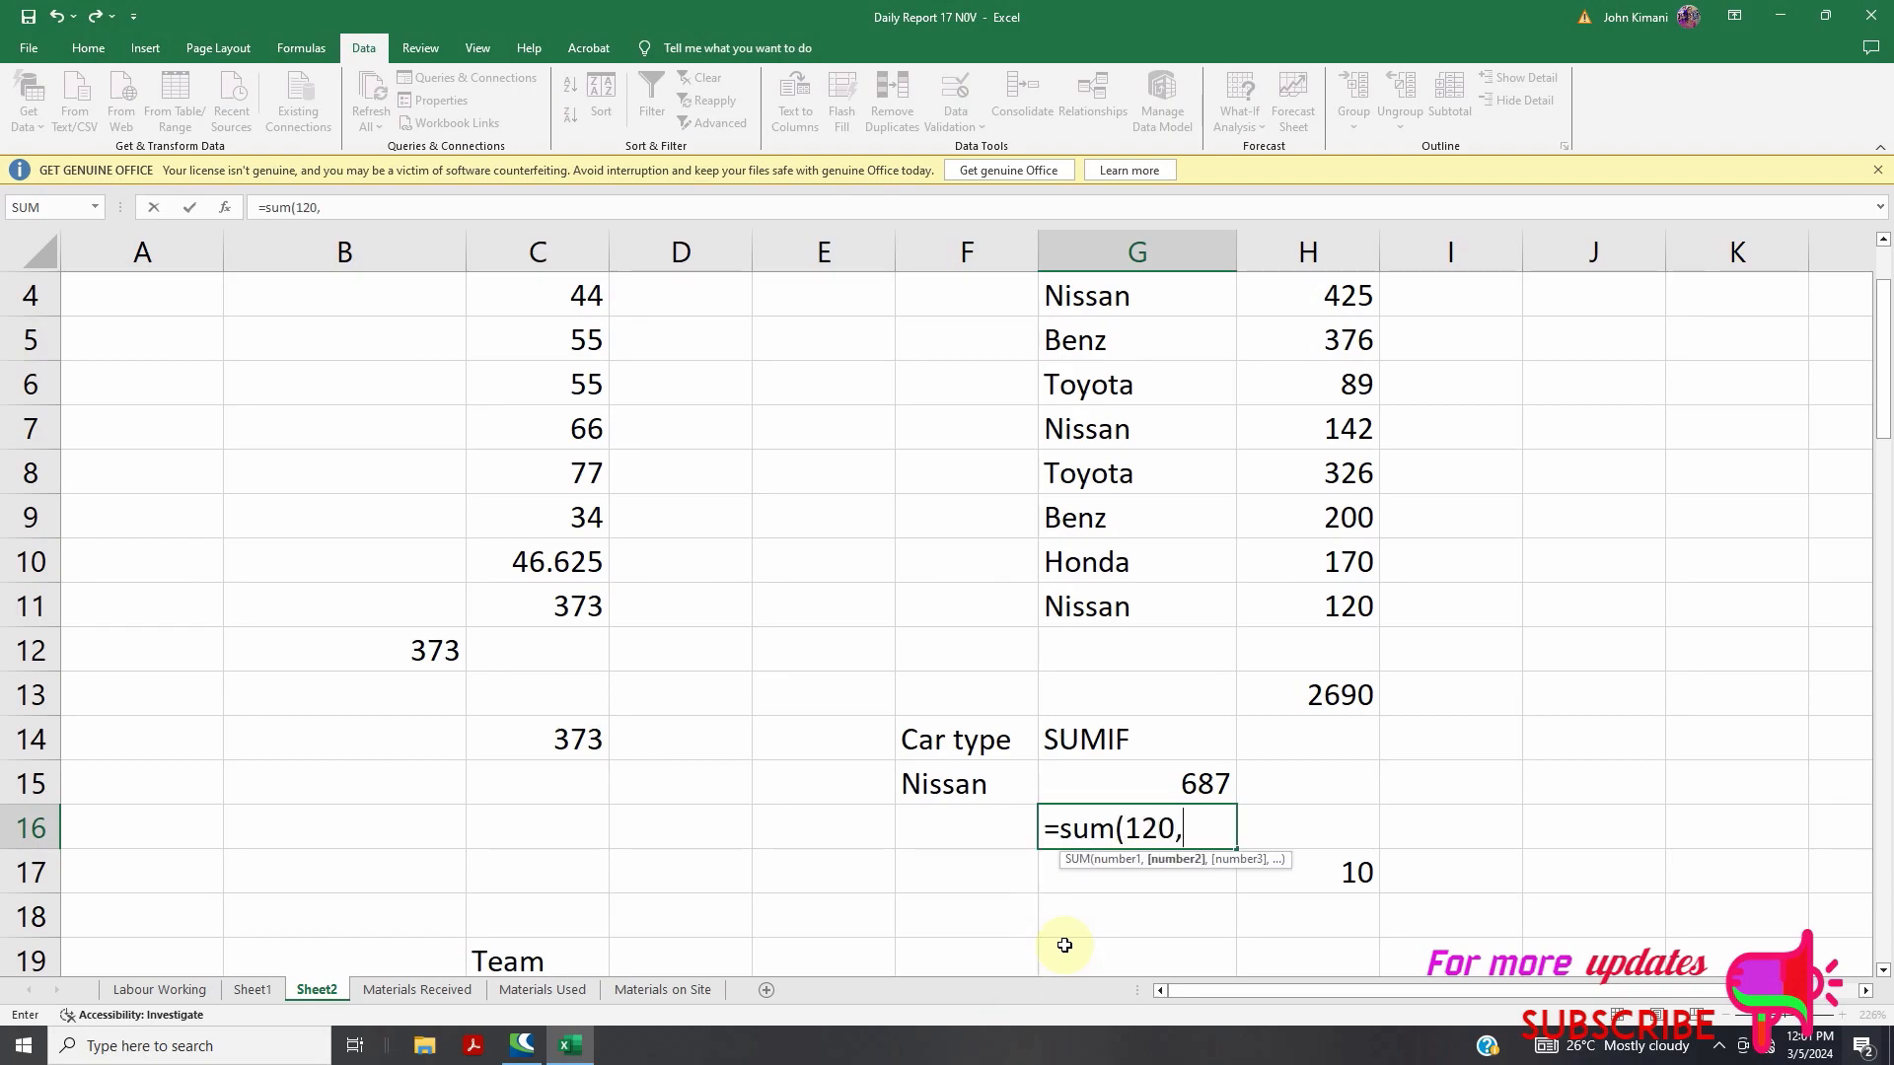
pyautogui.write('142,425')
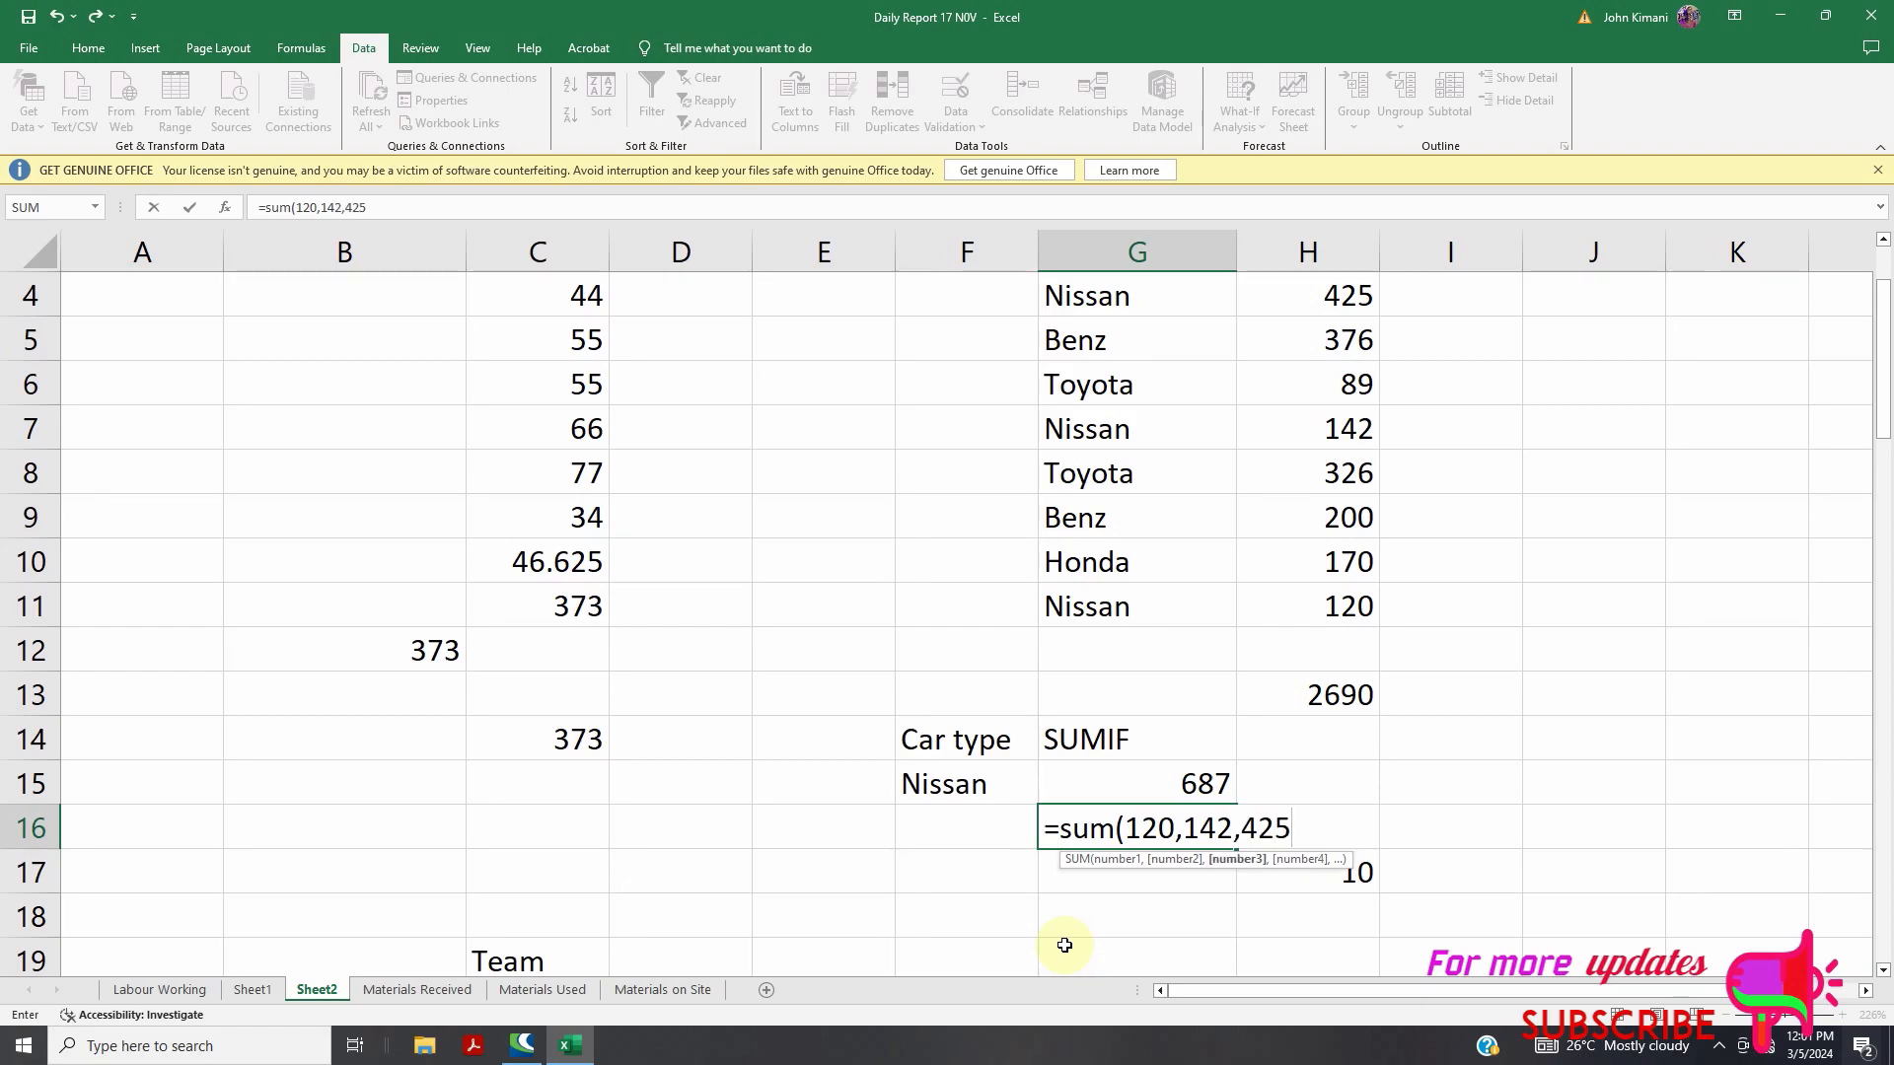
pyautogui.write(')')
pyautogui.press('Return')
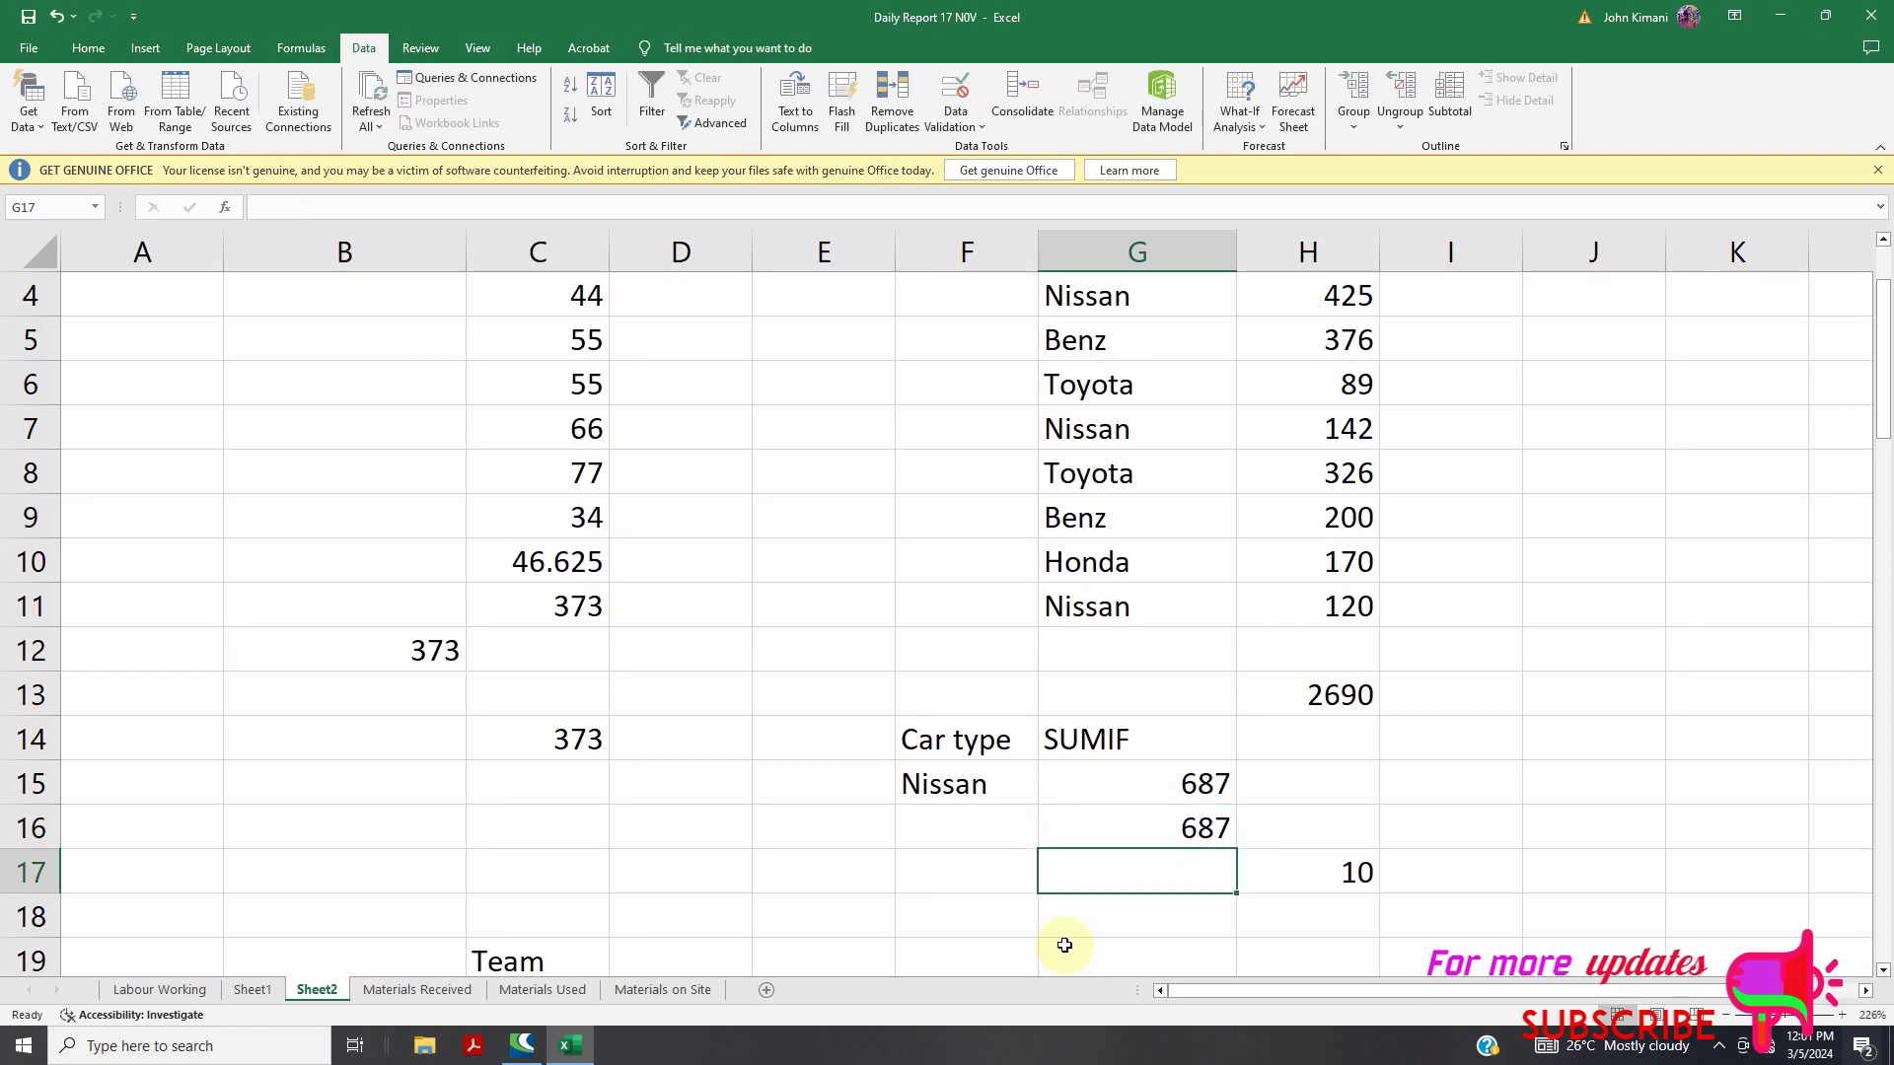
# Replace Nissan with Honda in F15 so G15's SUMIF returns 170
pyautogui.click(1113, 832)
pyautogui.click(996, 787)
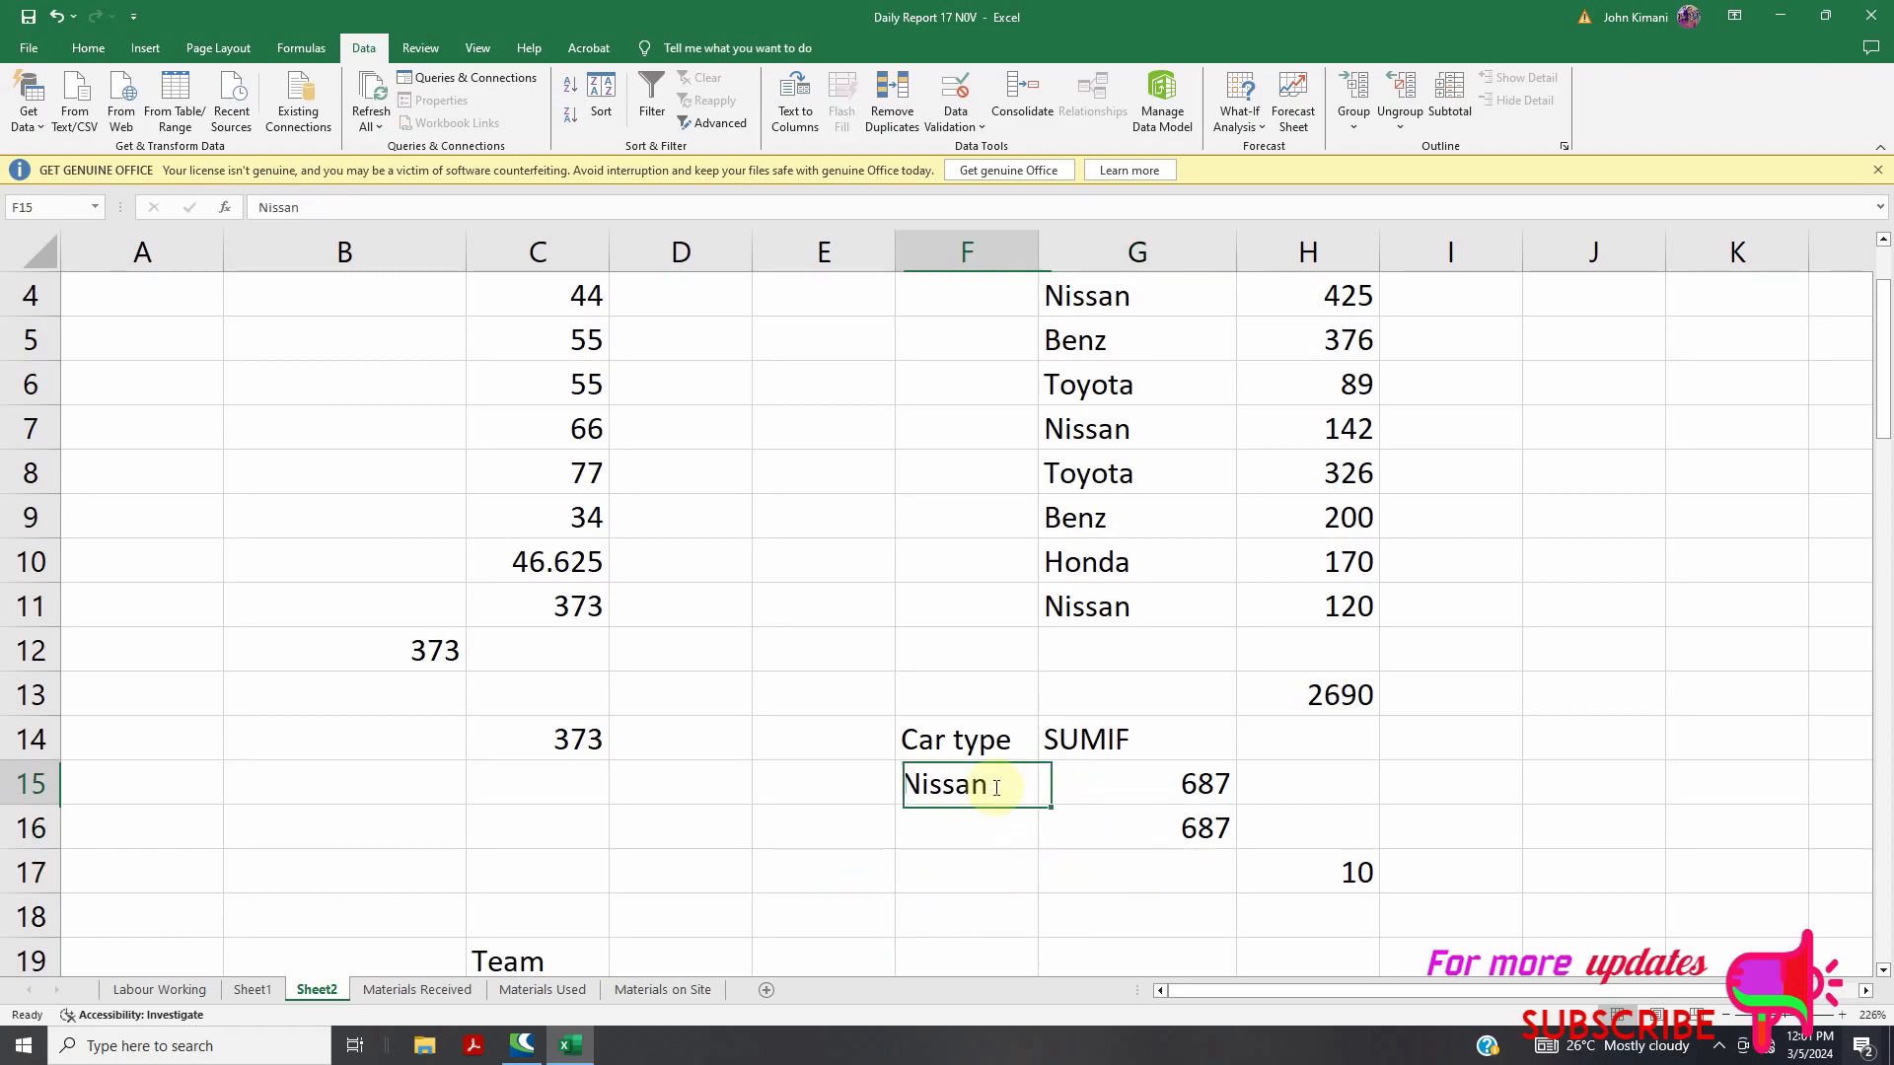
pyautogui.doubleClick(996, 788)
pyautogui.moveTo(996, 787); pyautogui.dragTo(900, 792)
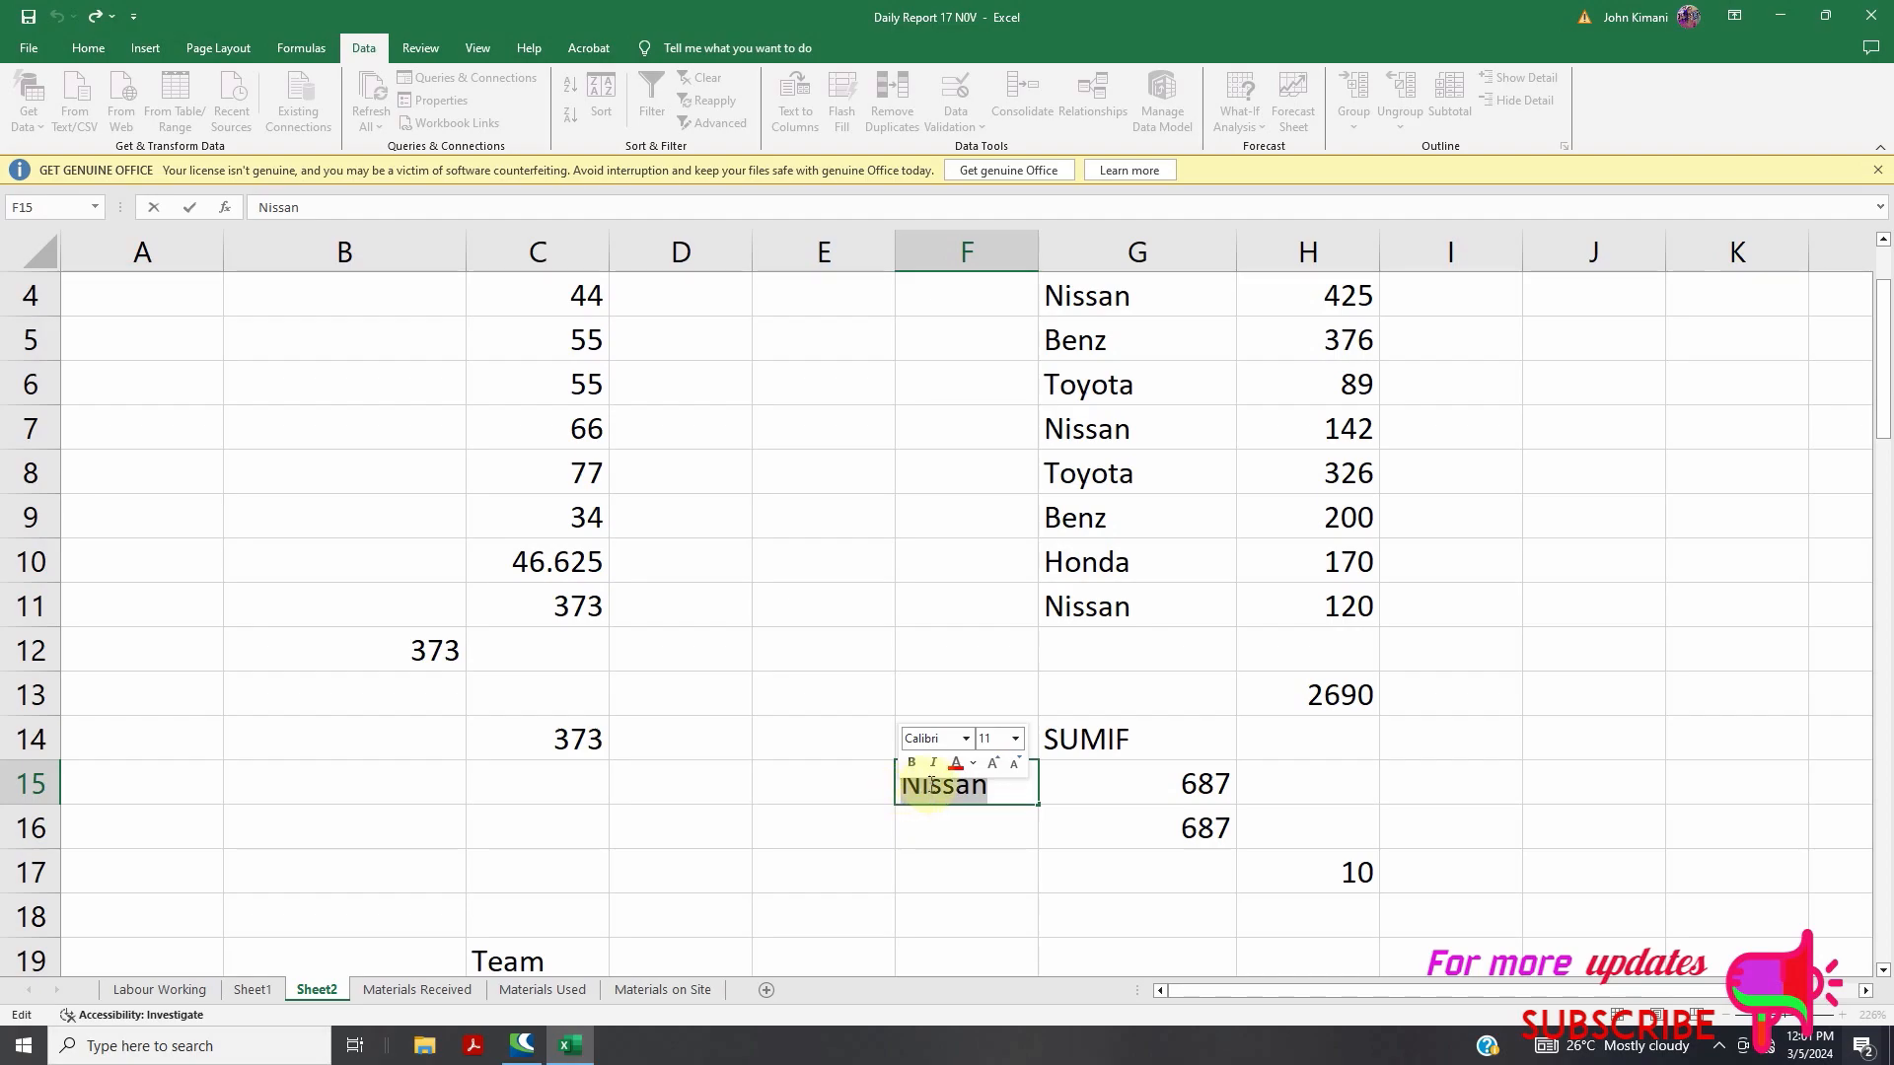
pyautogui.scroll(1, 917, 784)
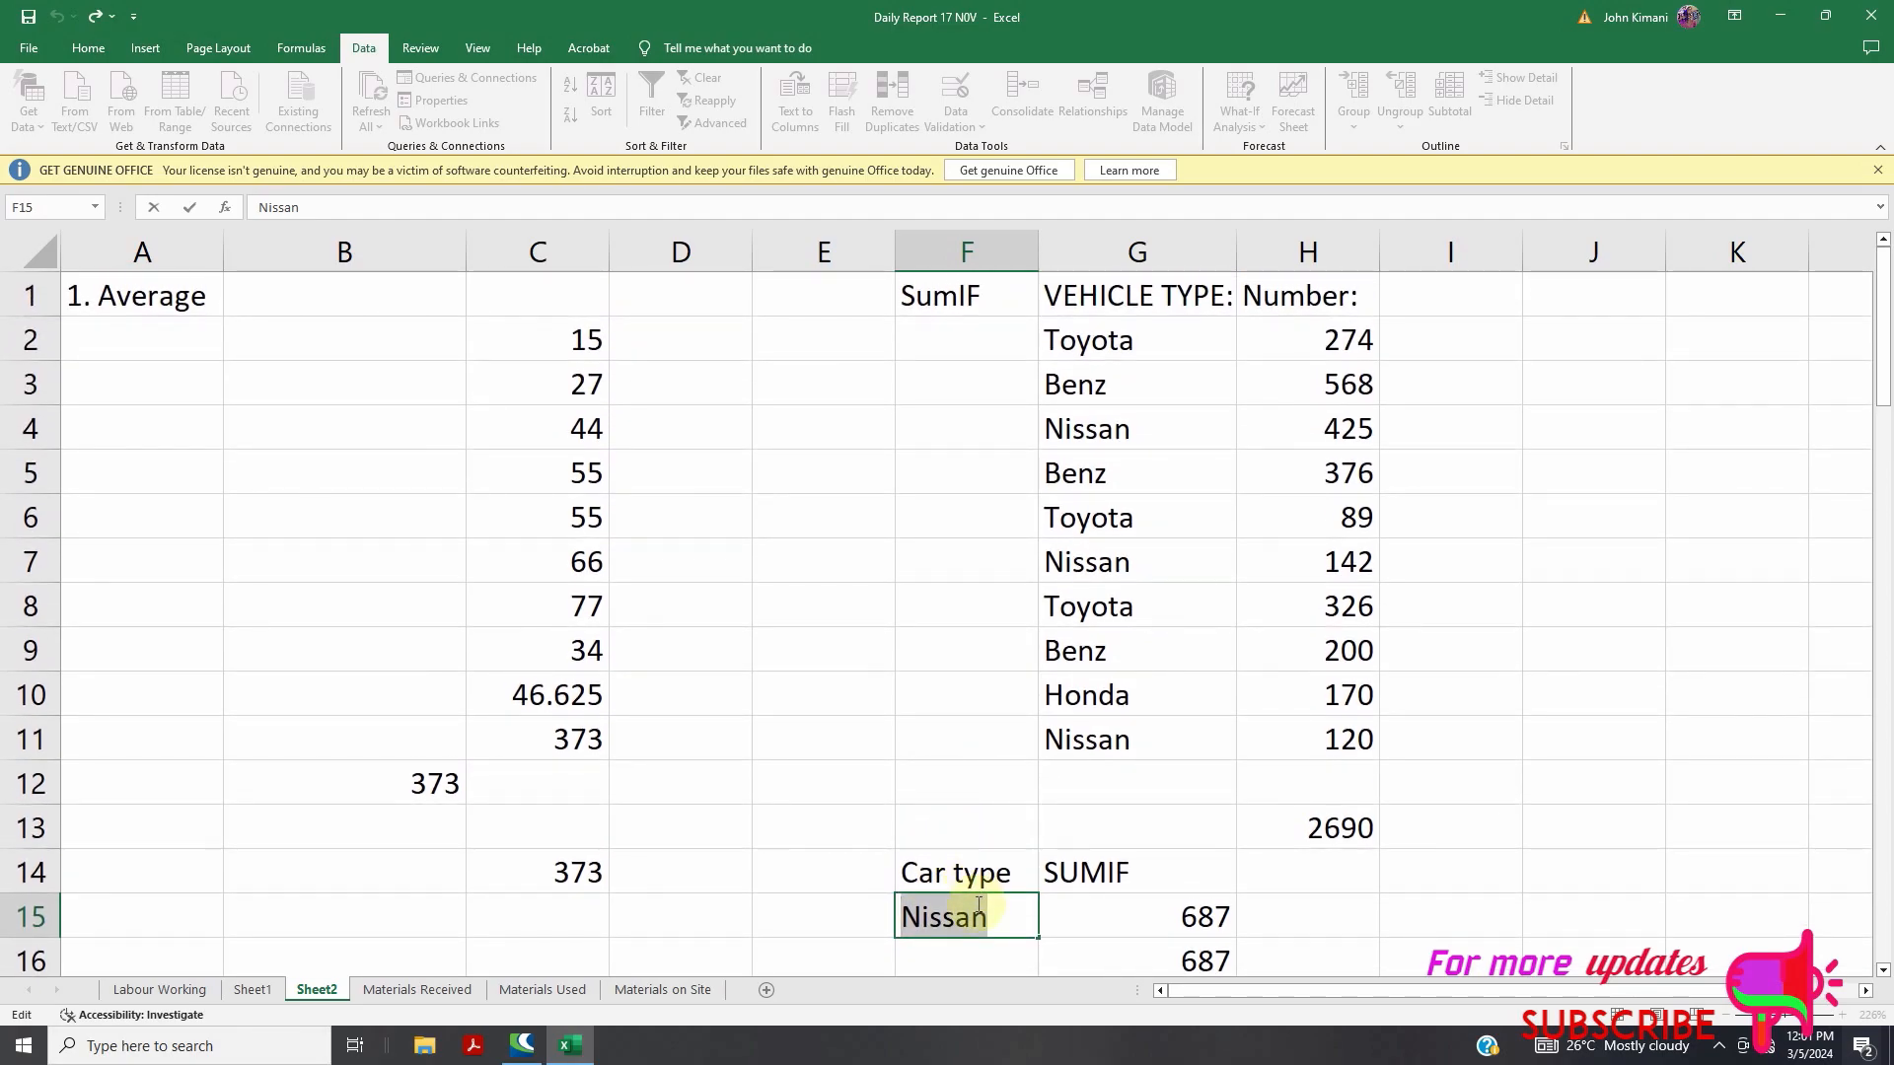
pyautogui.write('Honda')
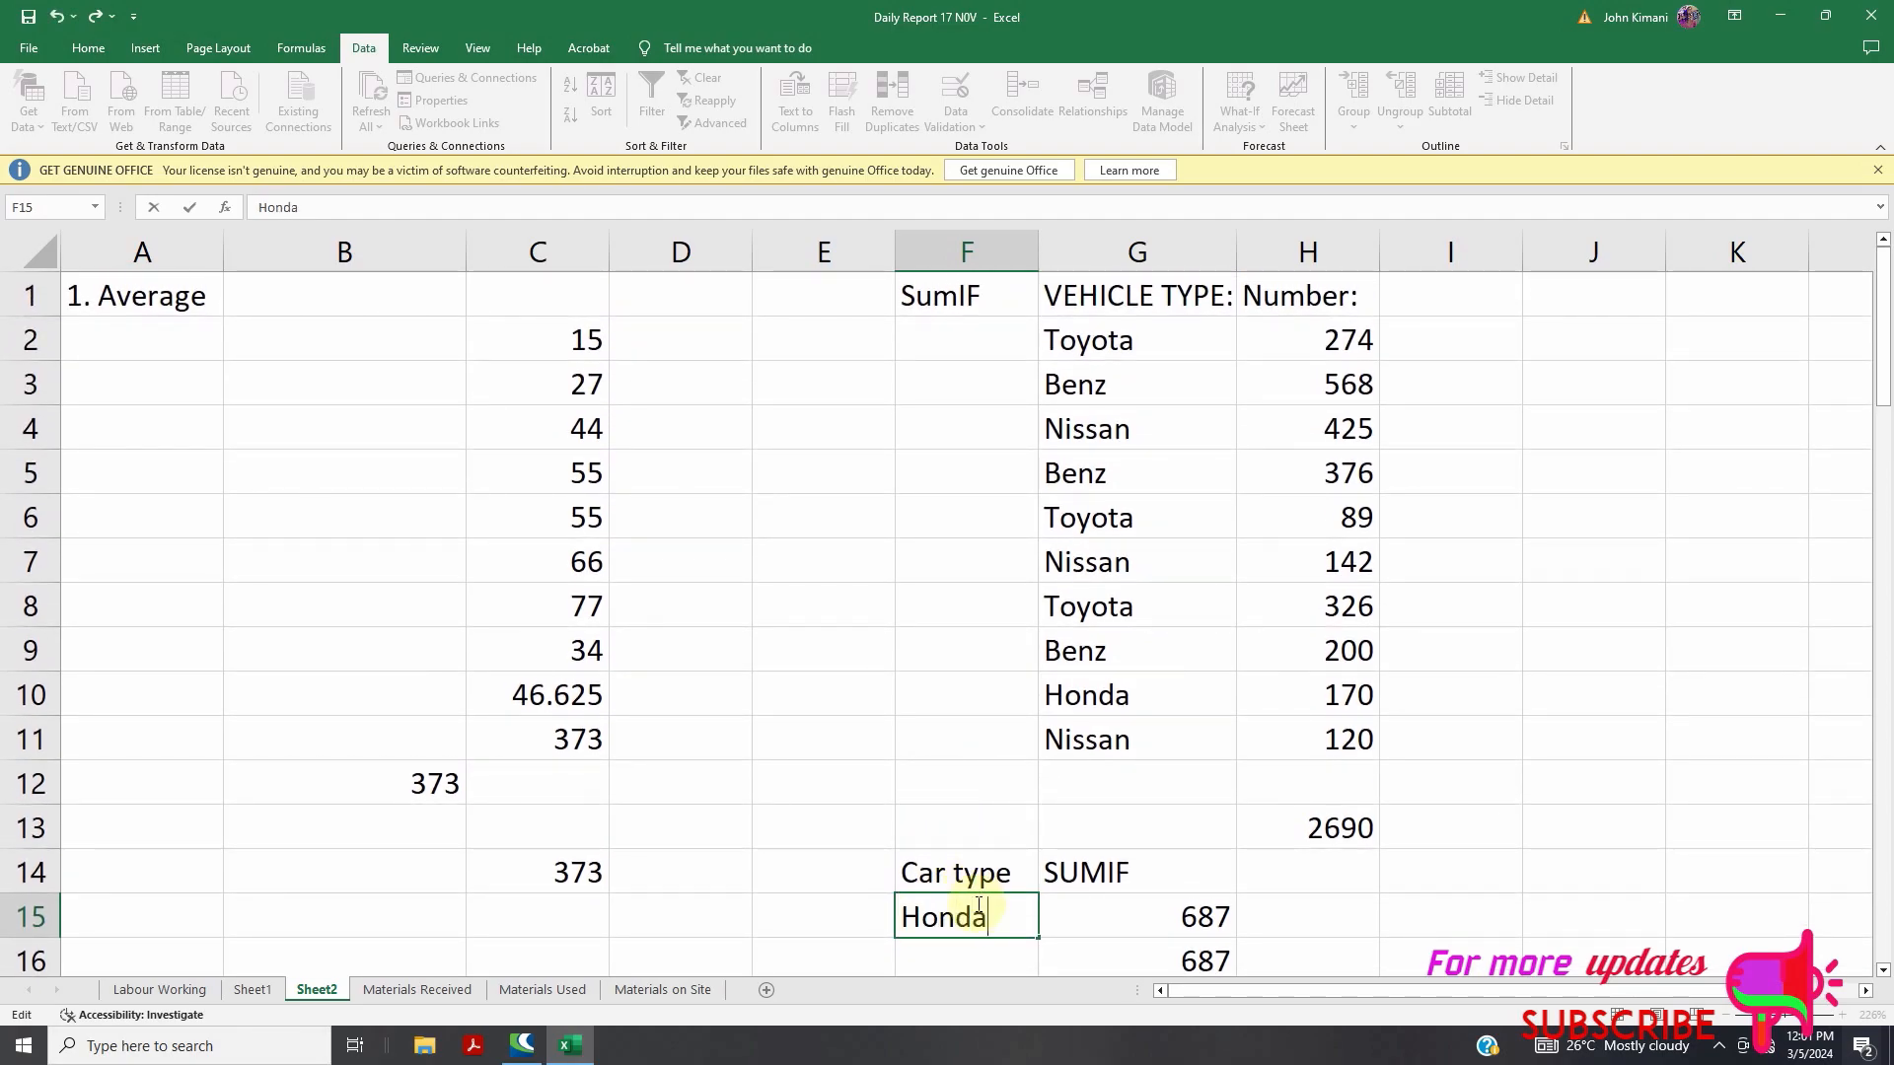
pyautogui.click(997, 818)
pyautogui.scroll(-1, 977, 762)
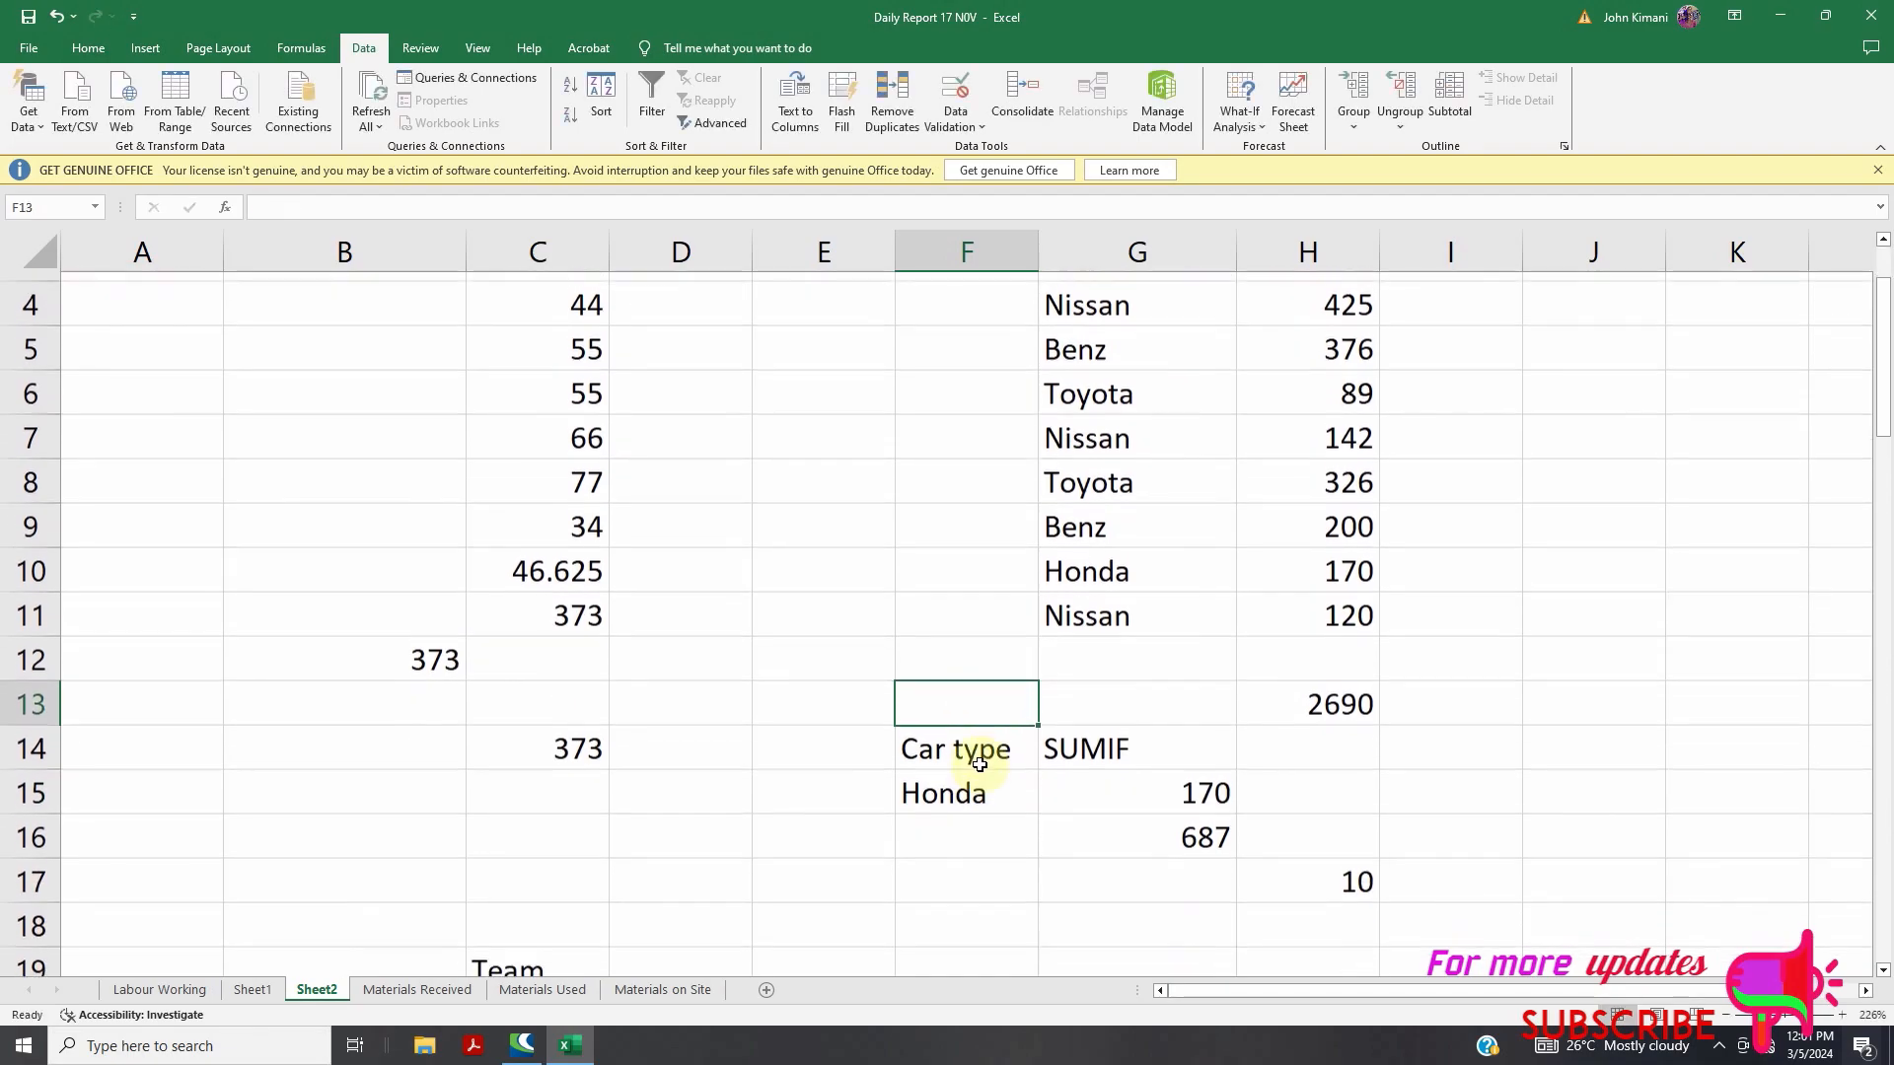
pyautogui.scroll(1, 1201, 629)
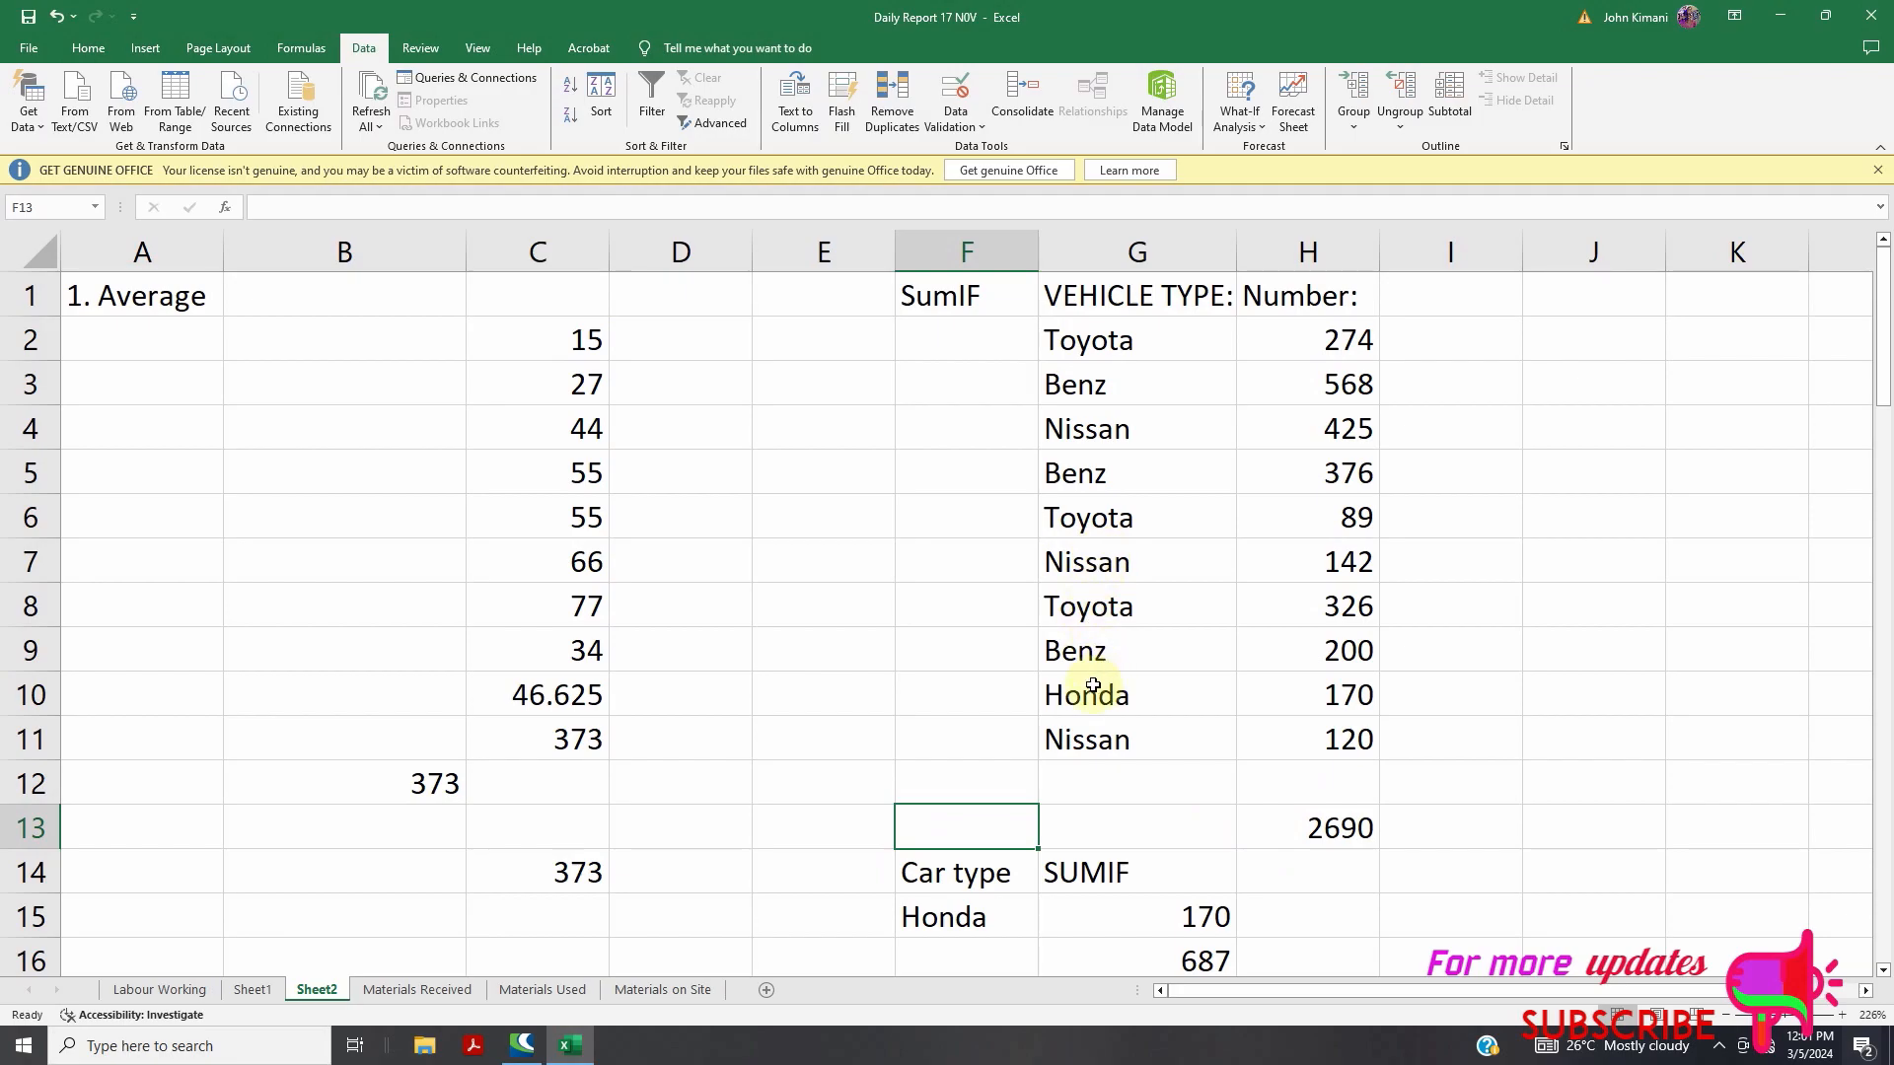
pyautogui.scroll(-1, 1269, 717)
pyautogui.scroll(-1, 1268, 717)
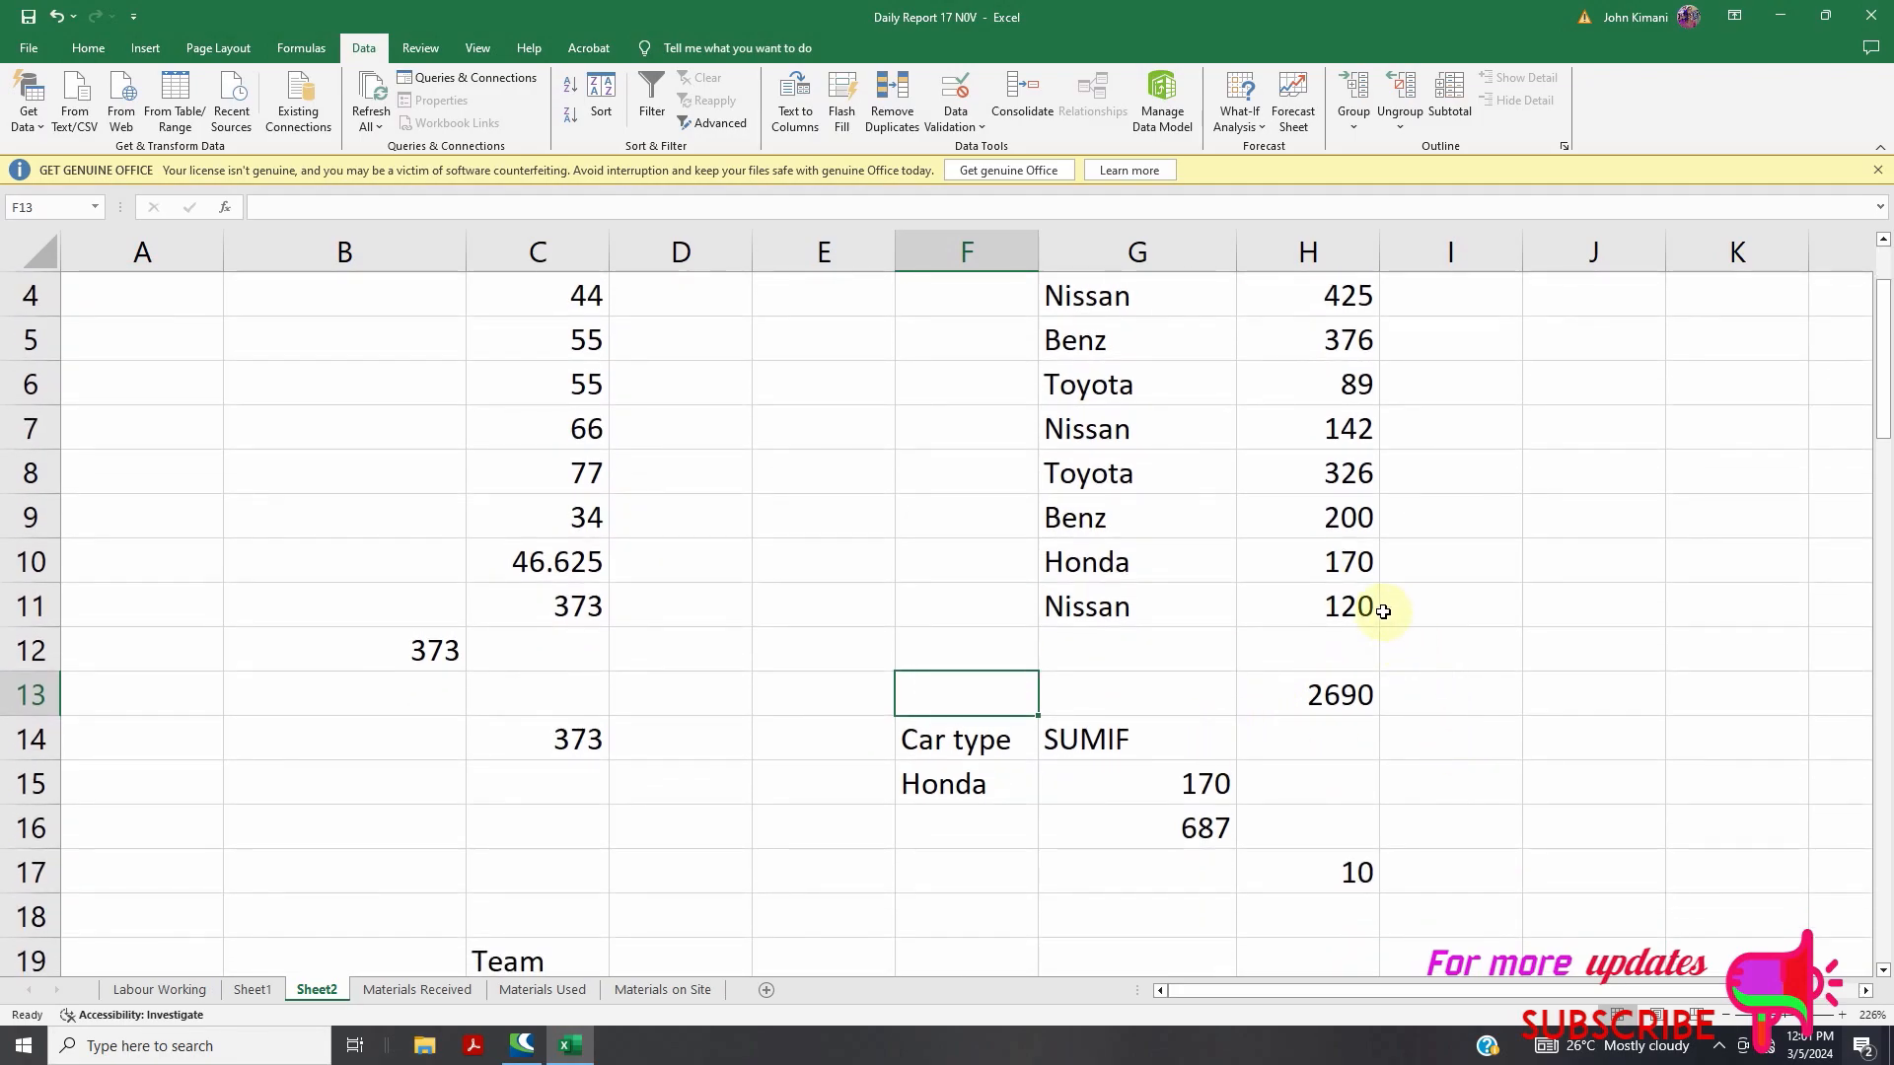
pyautogui.scroll(1, 1348, 562)
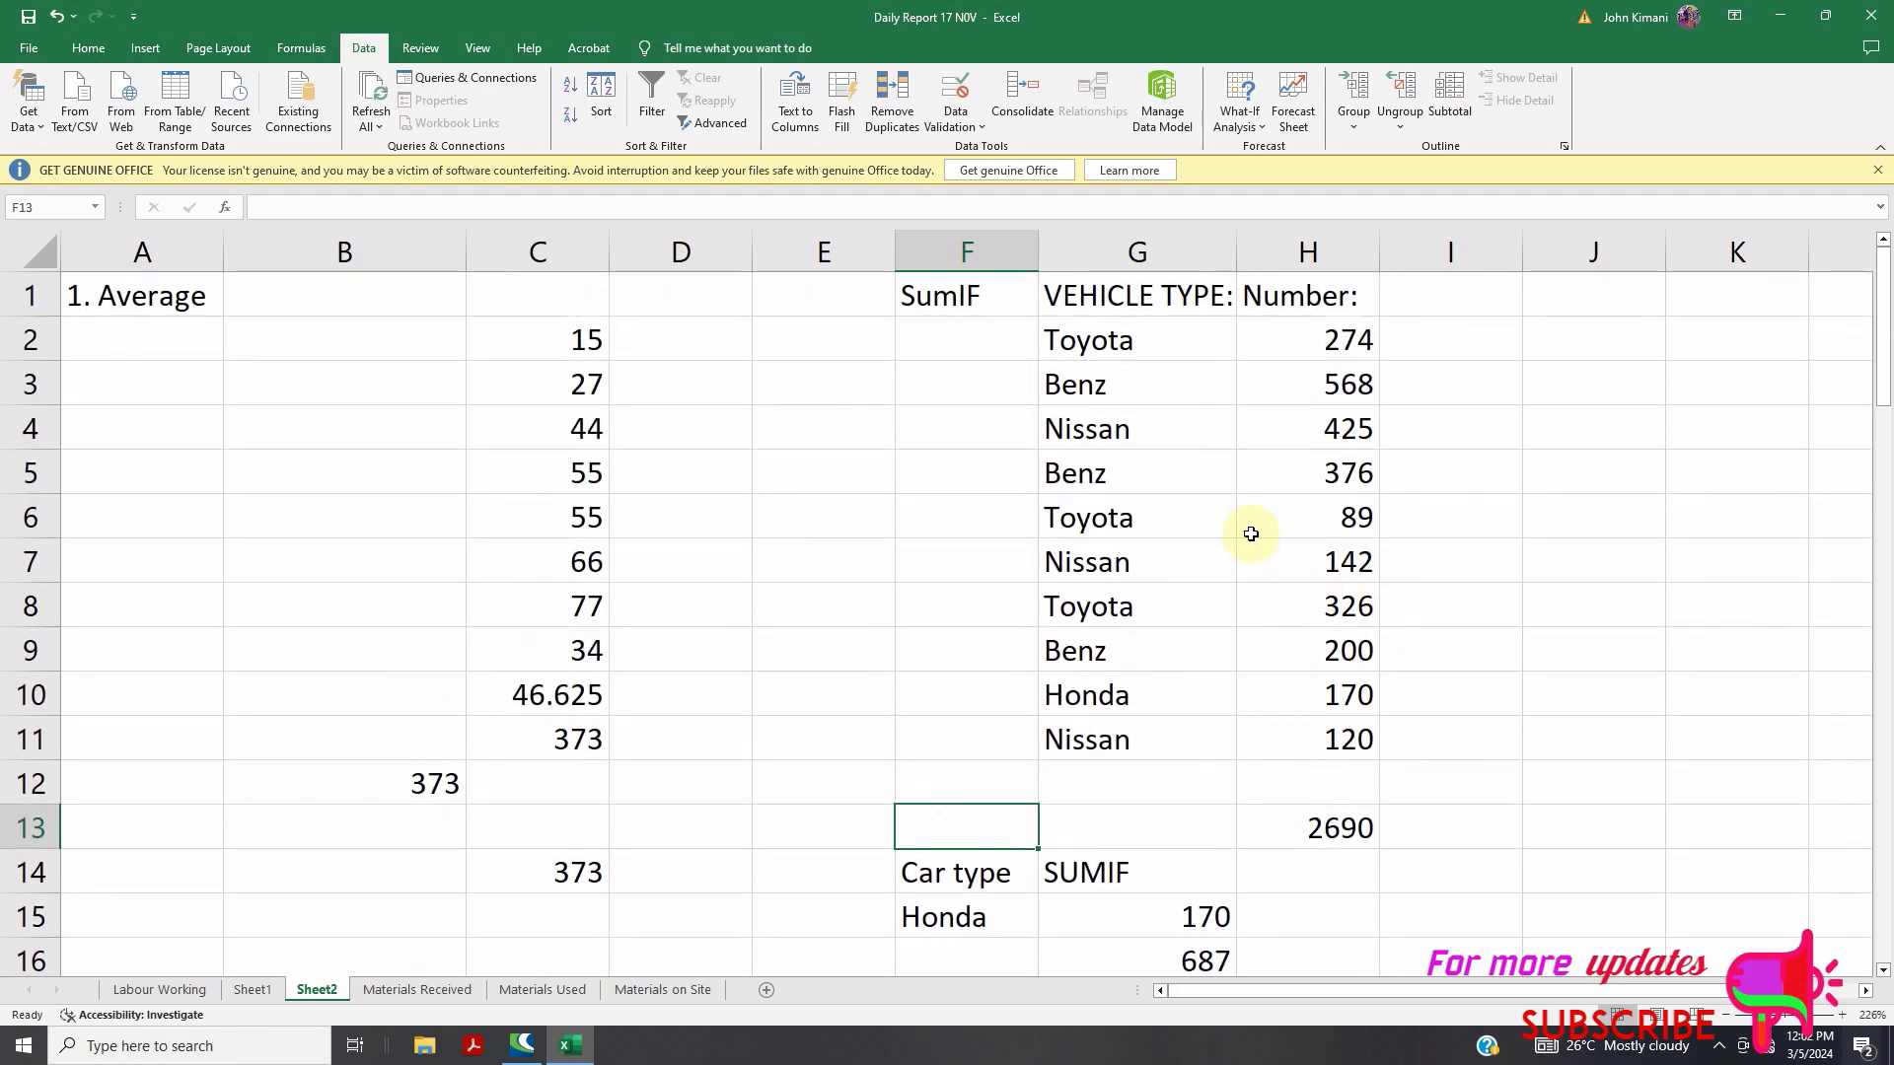
pyautogui.scroll(-2, 1102, 520)
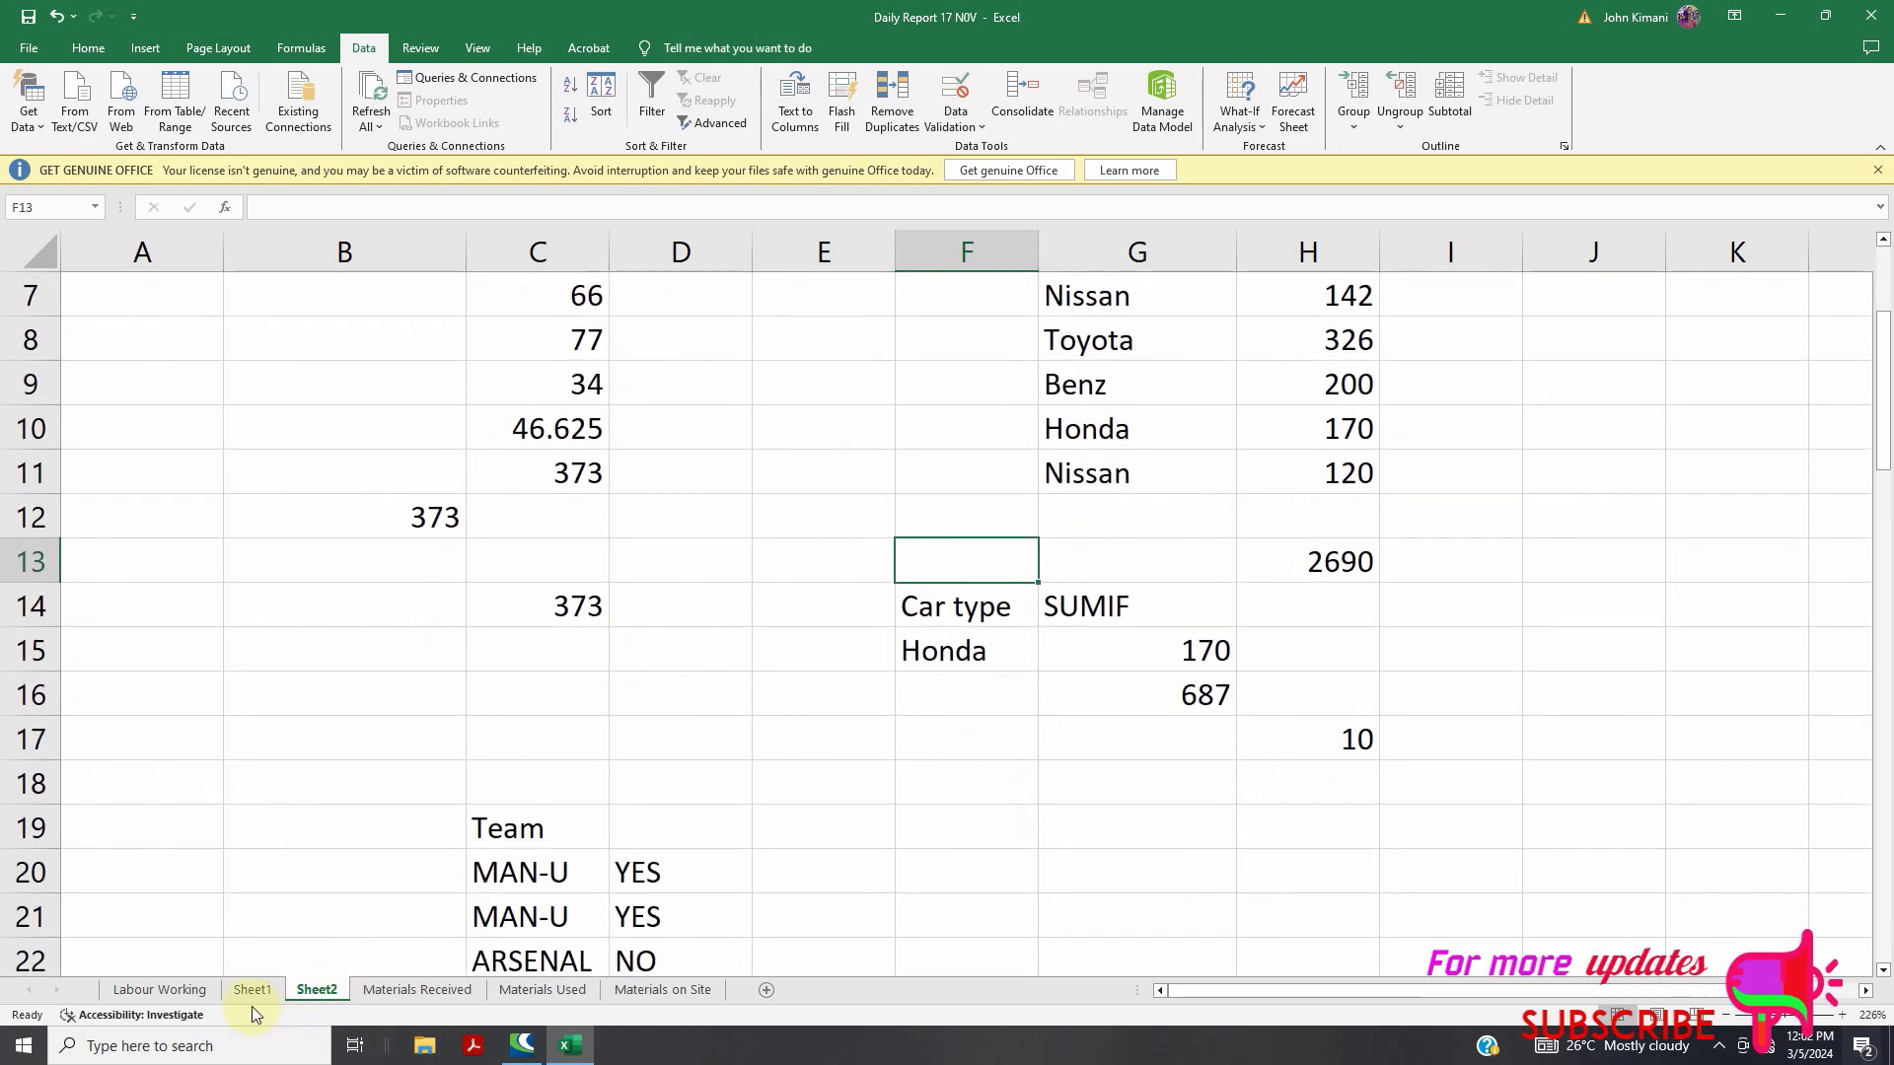
pyautogui.click(252, 990)
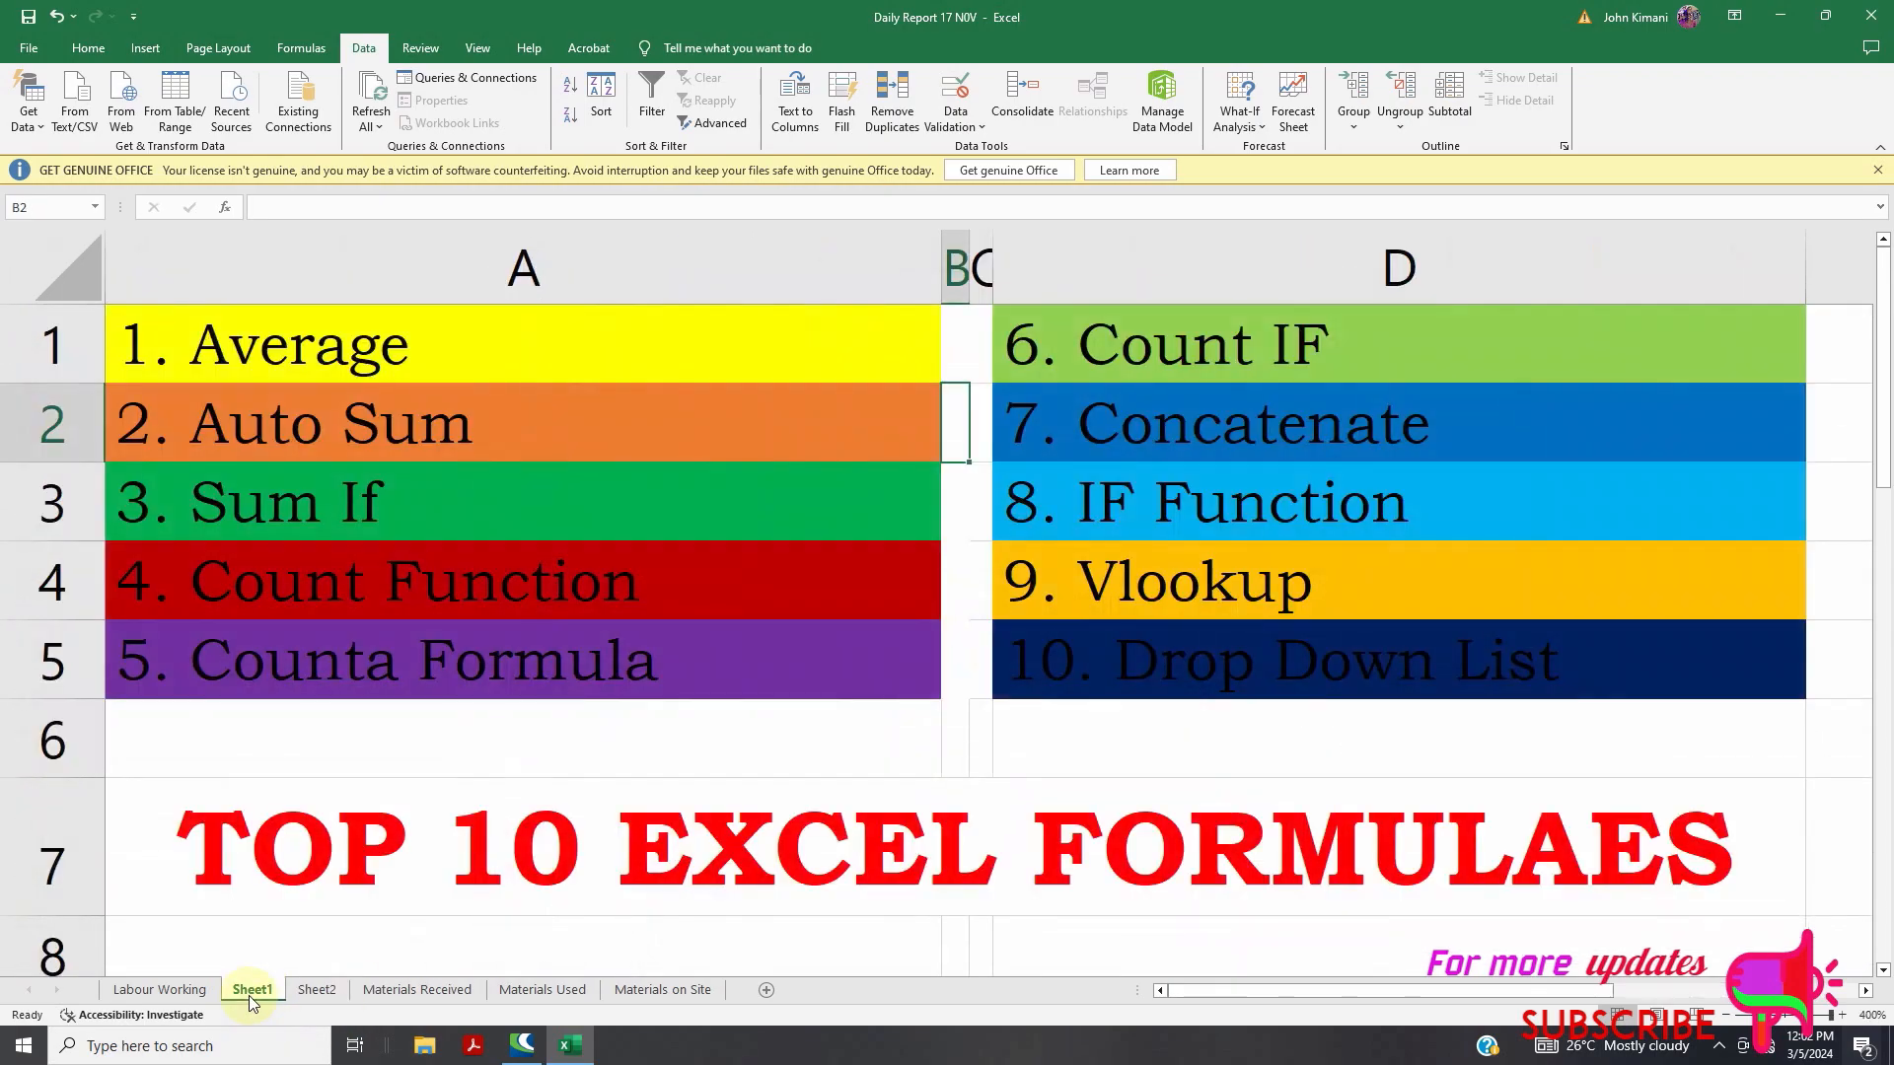
pyautogui.click(319, 990)
pyautogui.scroll(2, 1091, 730)
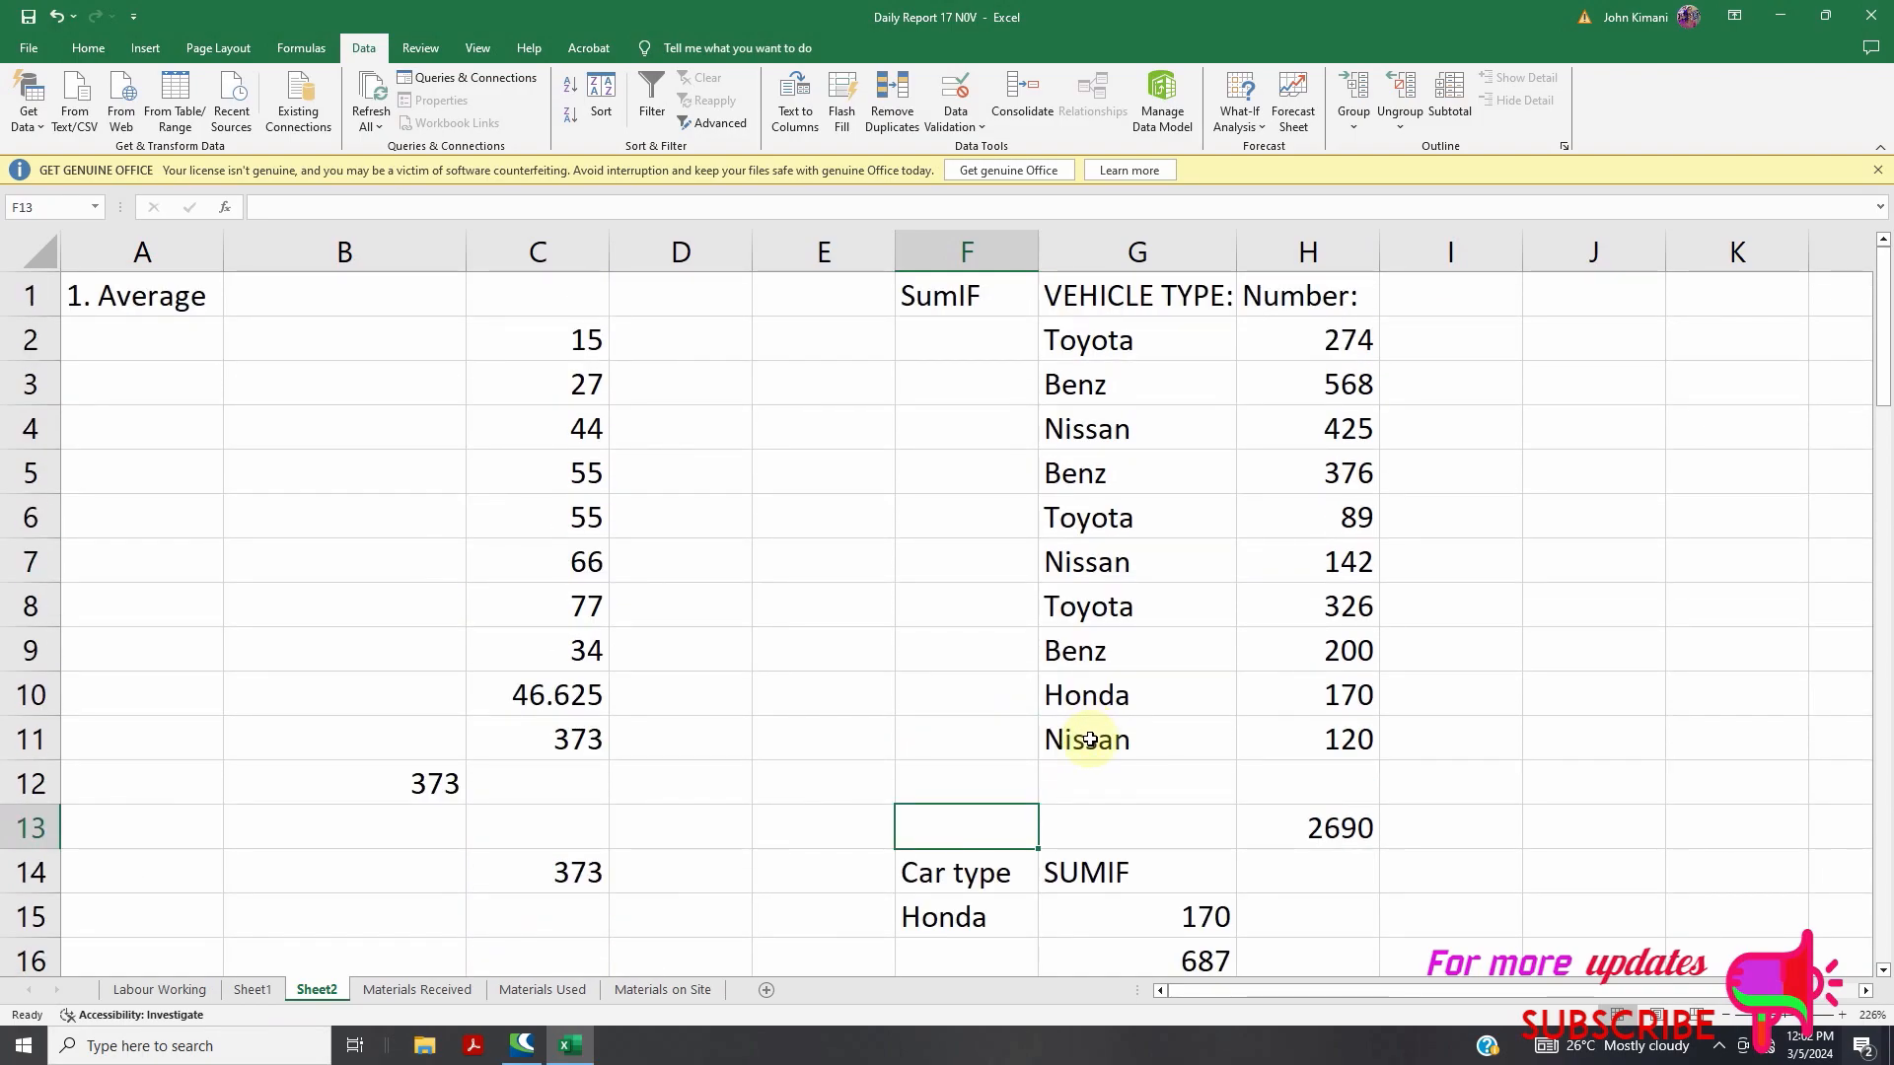
pyautogui.click(258, 990)
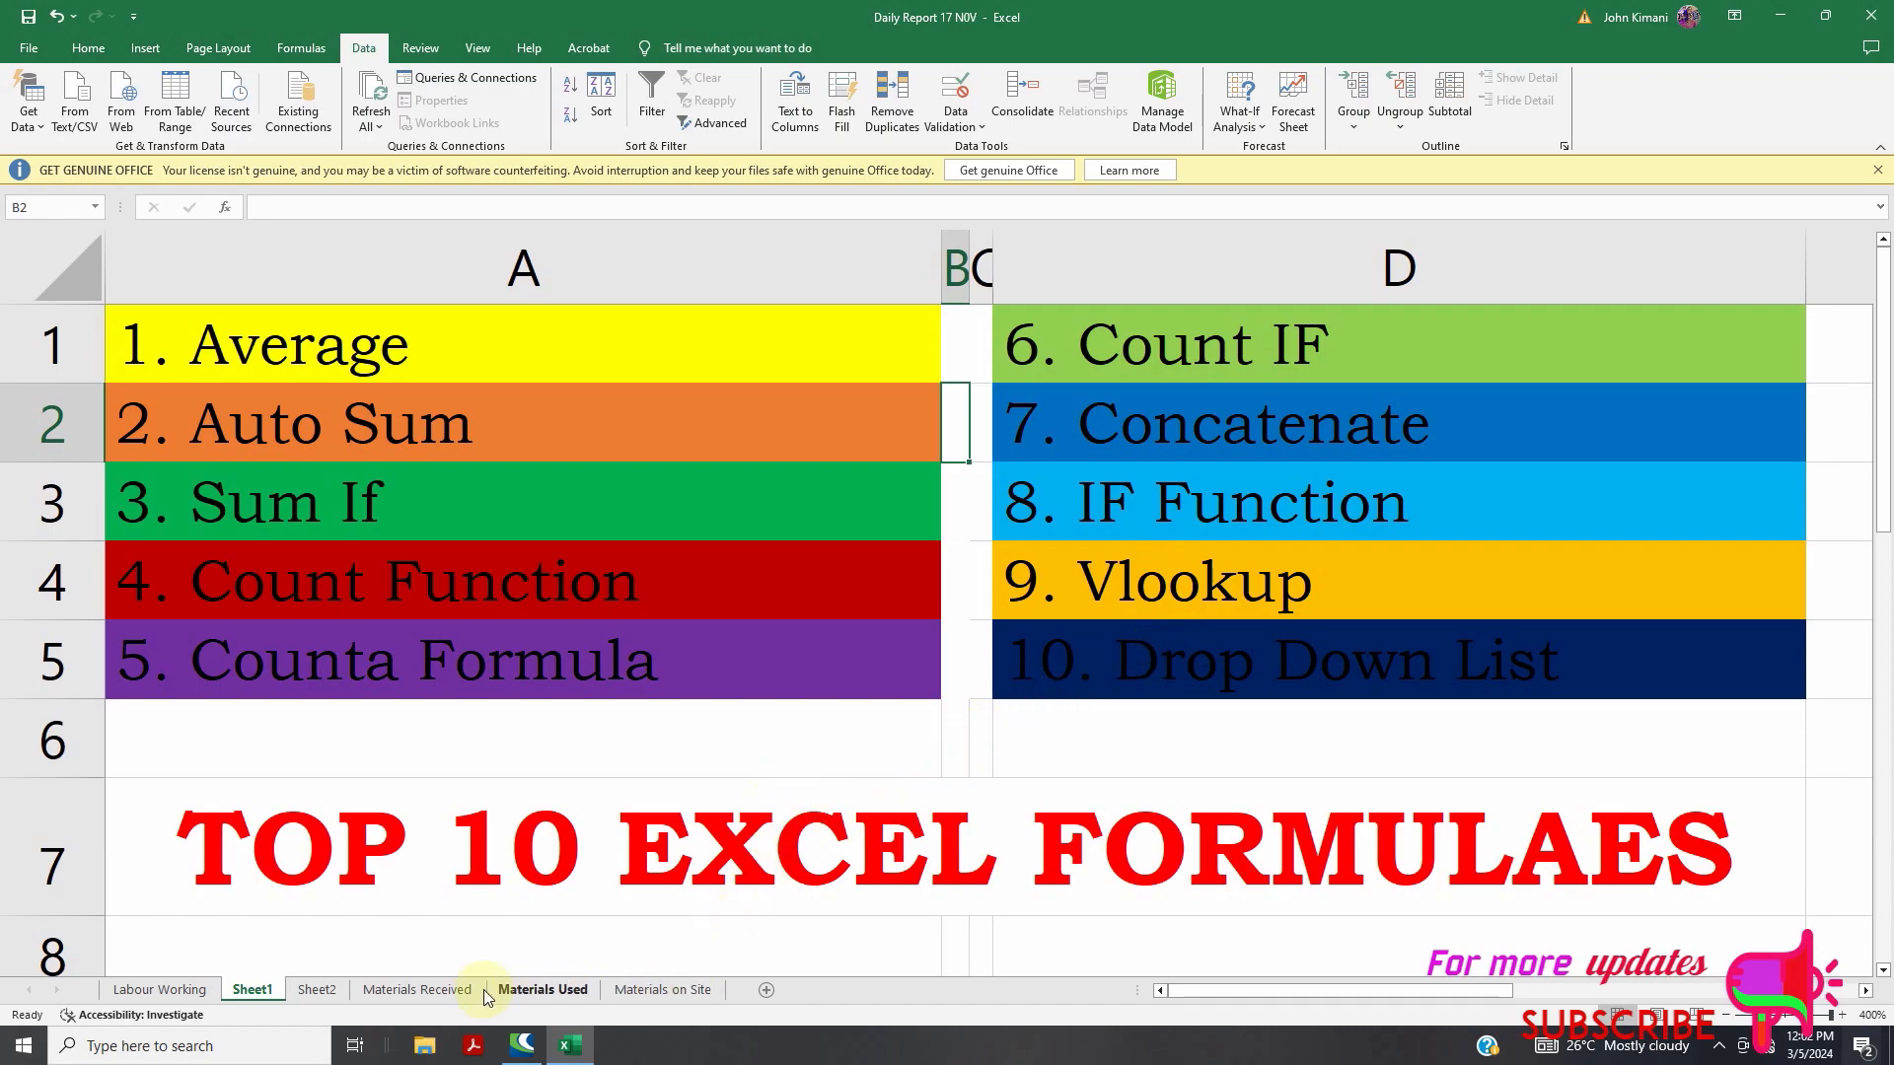
pyautogui.click(345, 991)
pyautogui.scroll(-2, 930, 706)
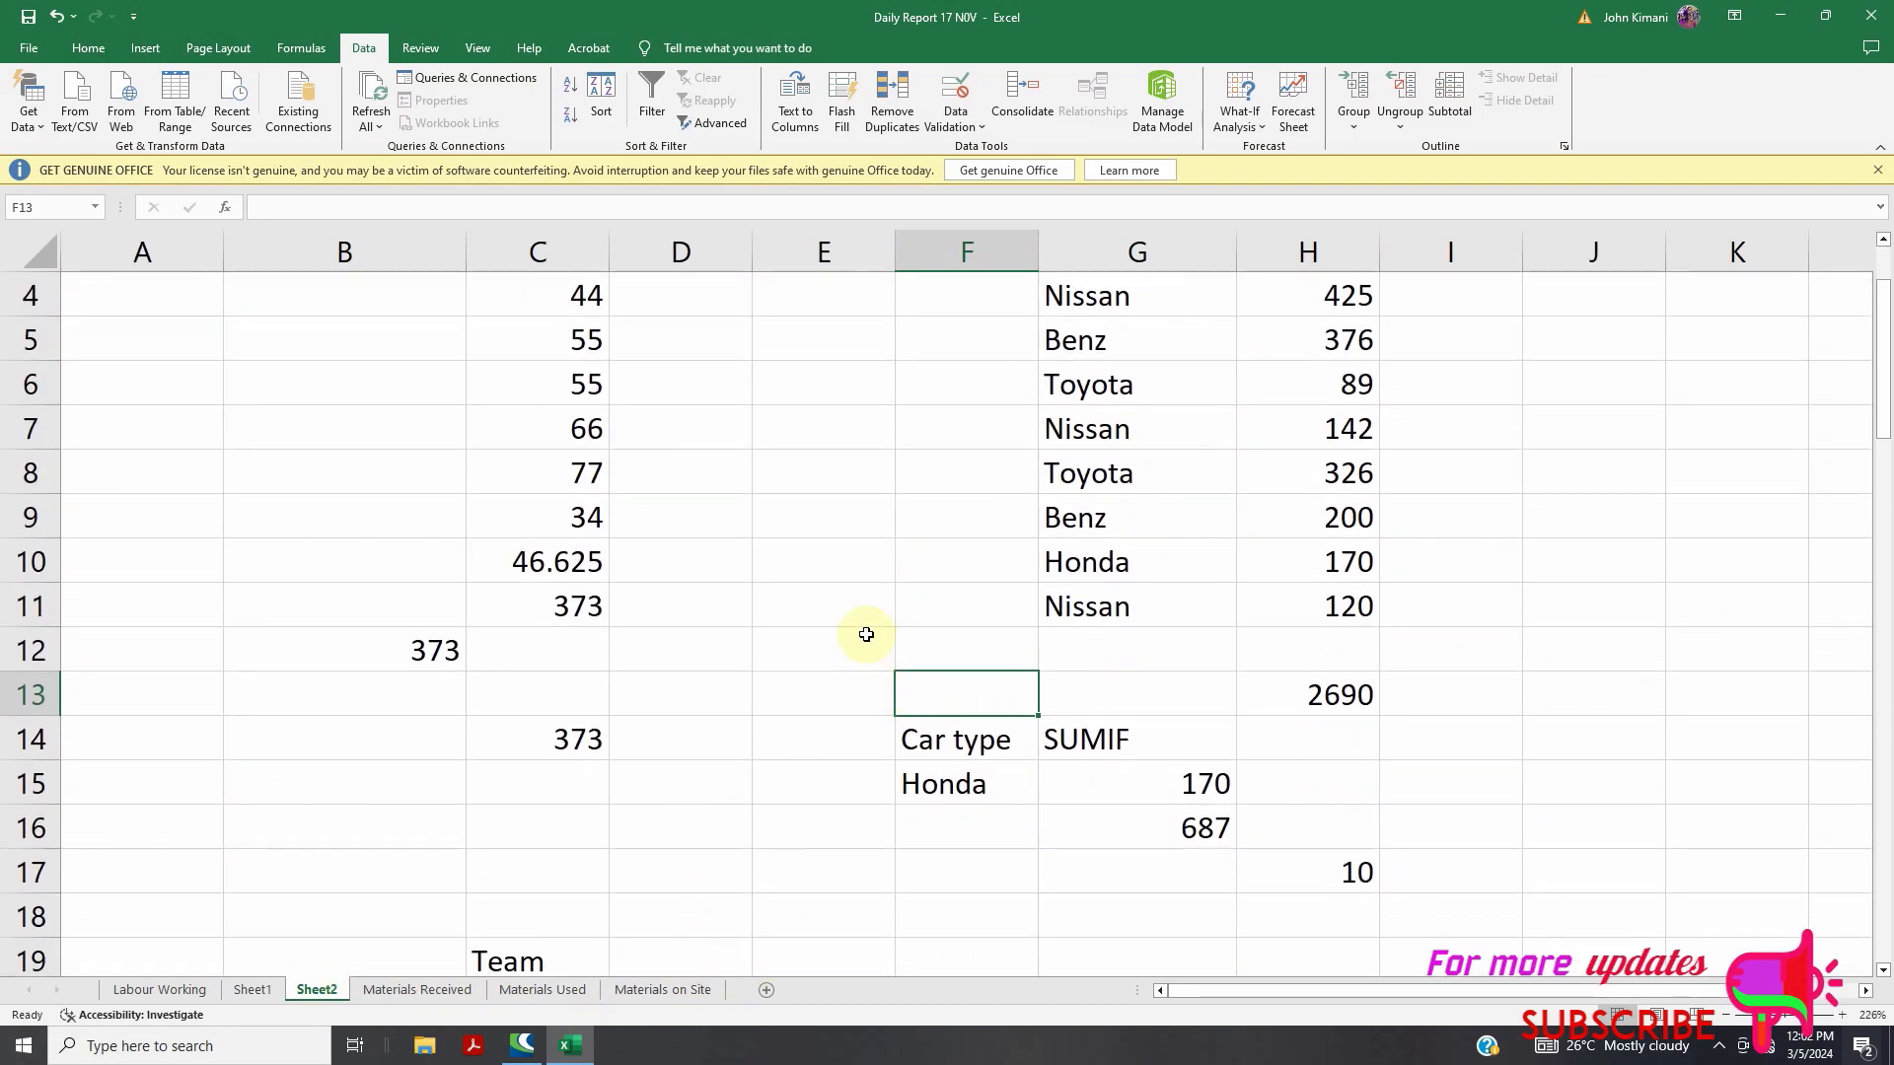
pyautogui.scroll(2, 1204, 770)
pyautogui.scroll(-2, 1162, 769)
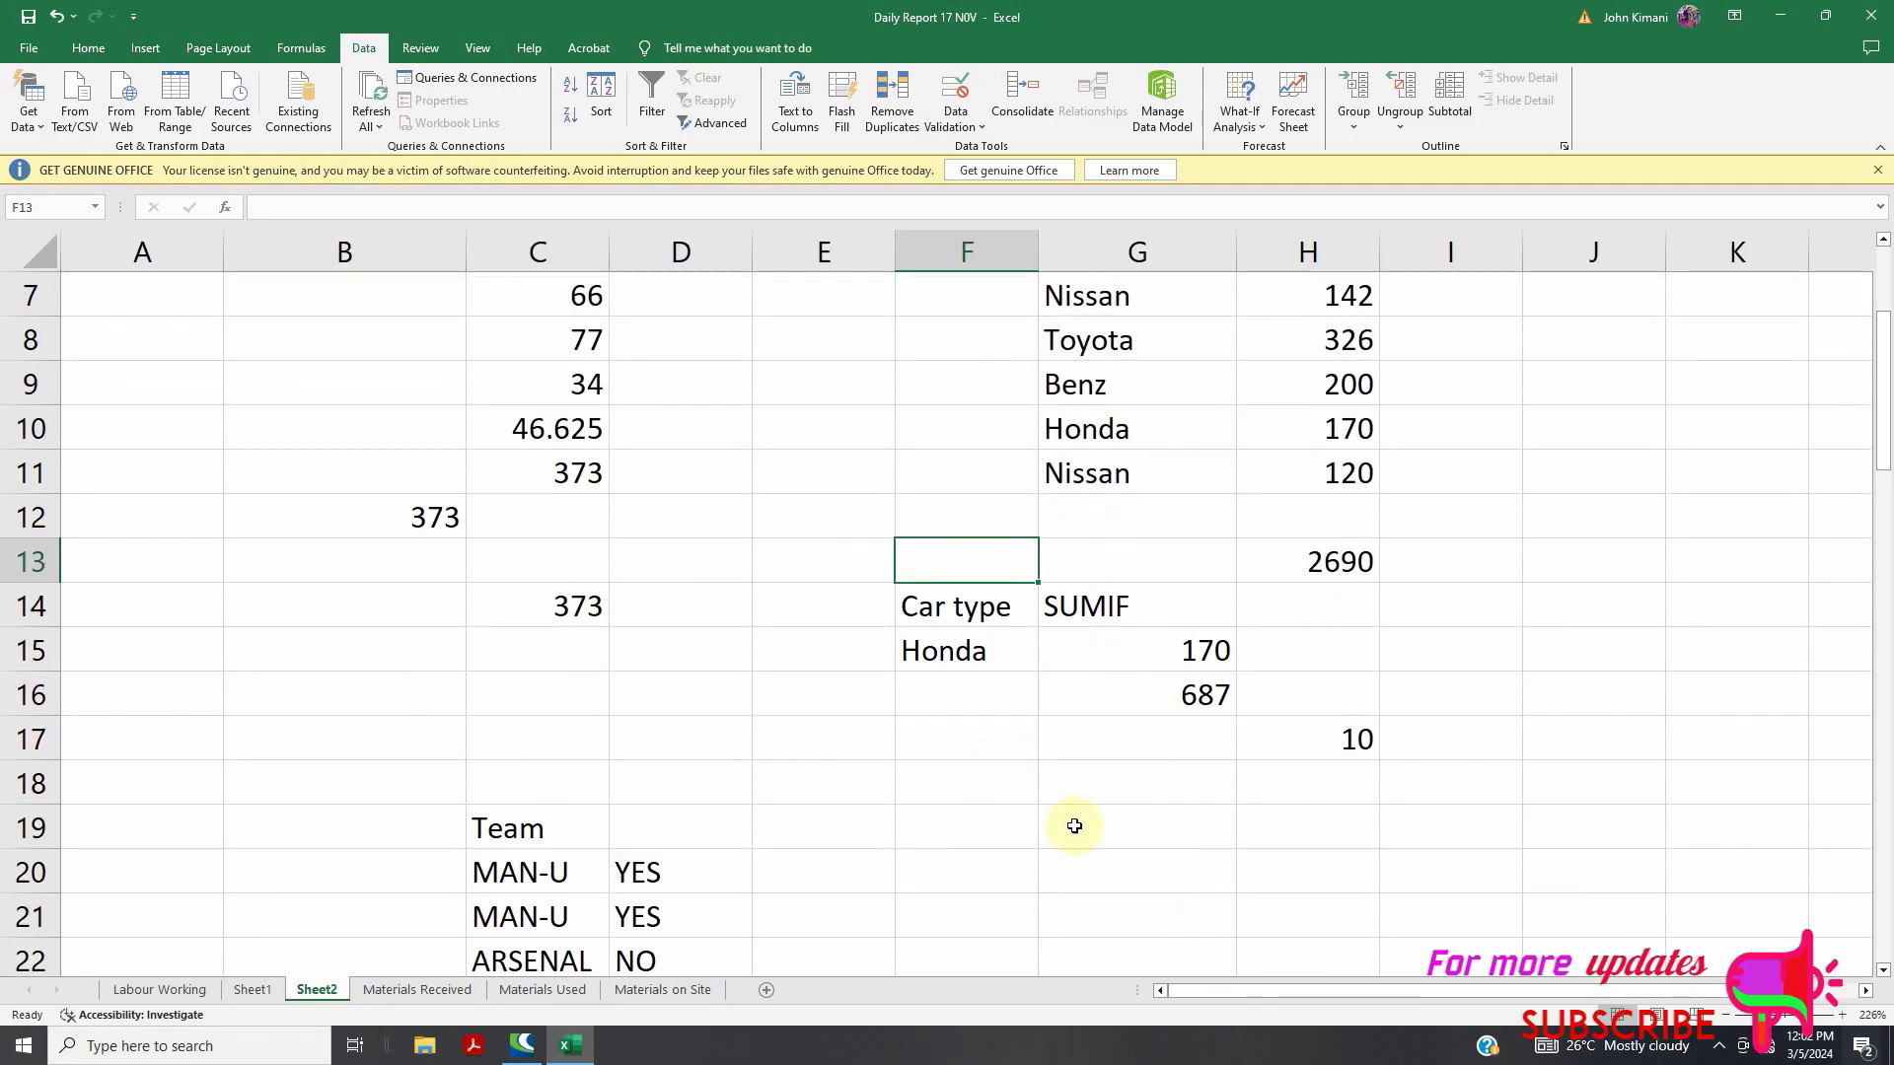
# Enter =COUNT(G2:G11,H2:H11) in G17, returning 10
pyautogui.click(1118, 748)
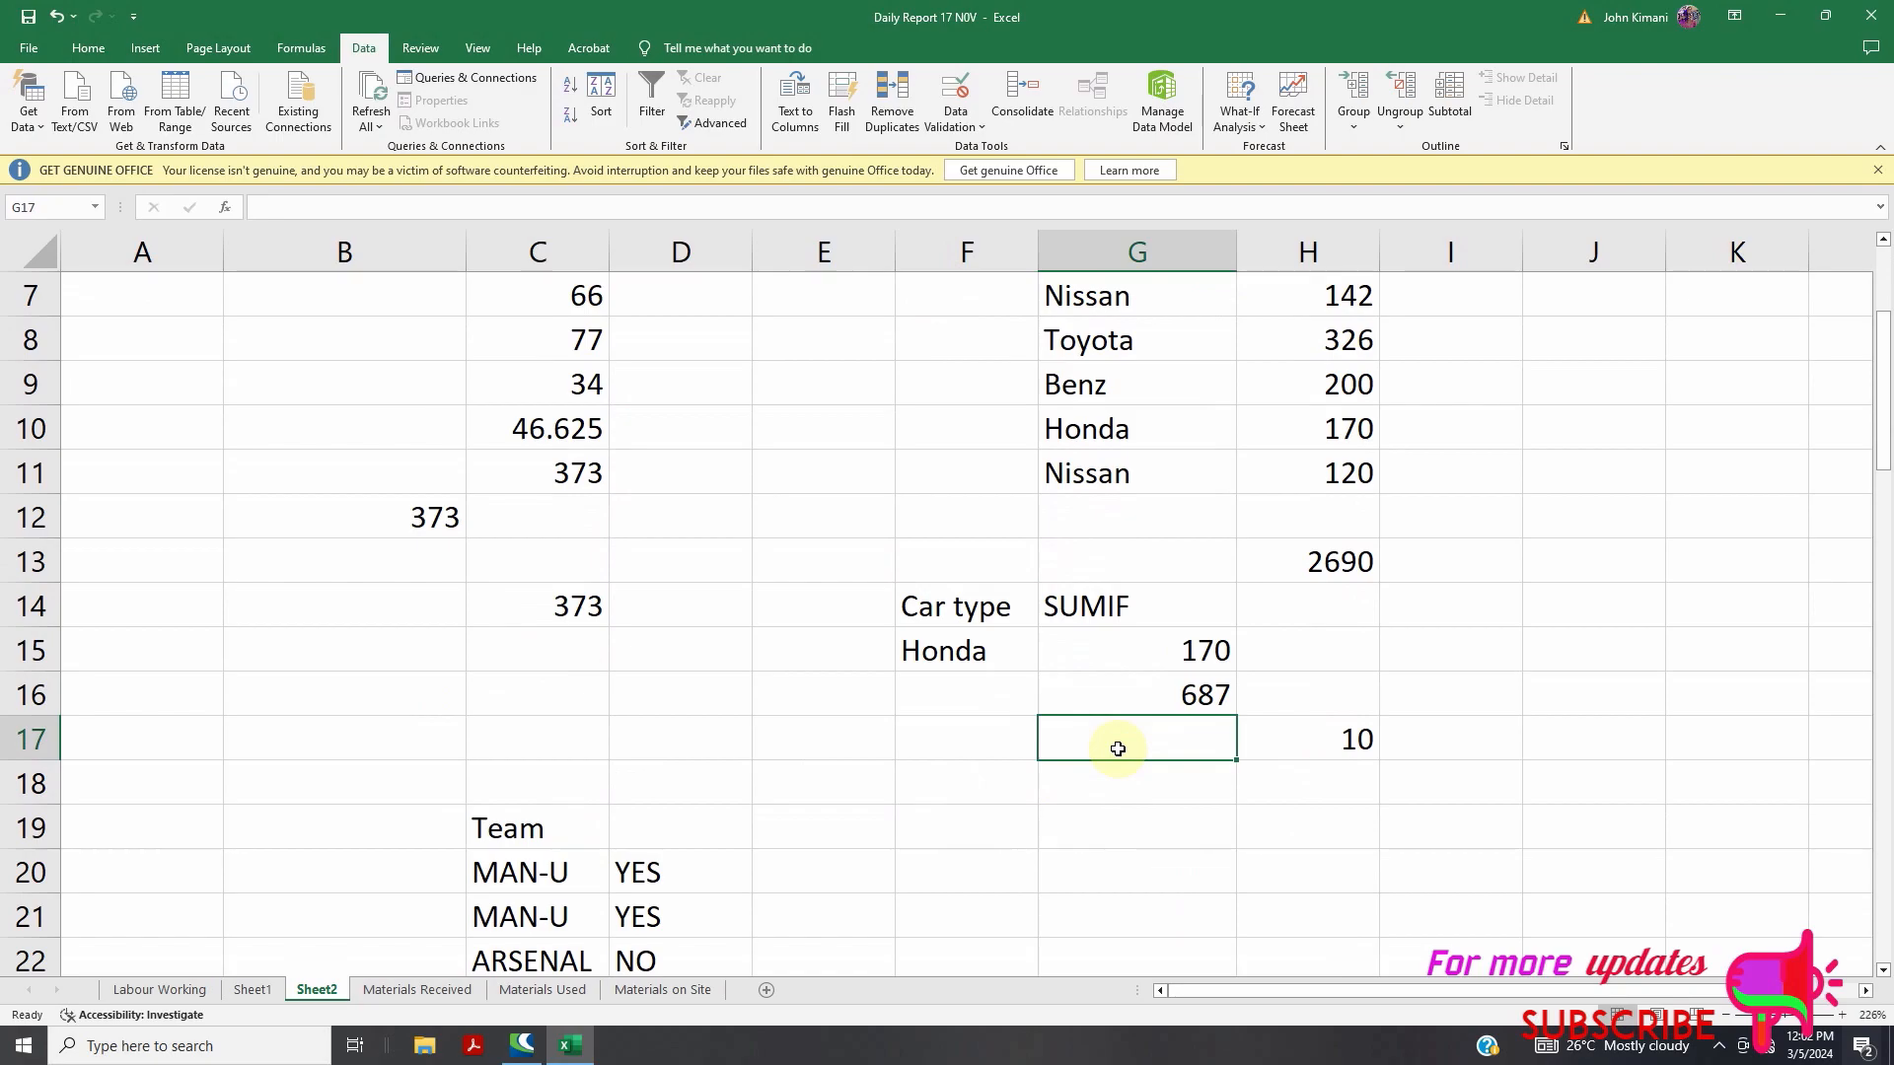
pyautogui.write('=count')
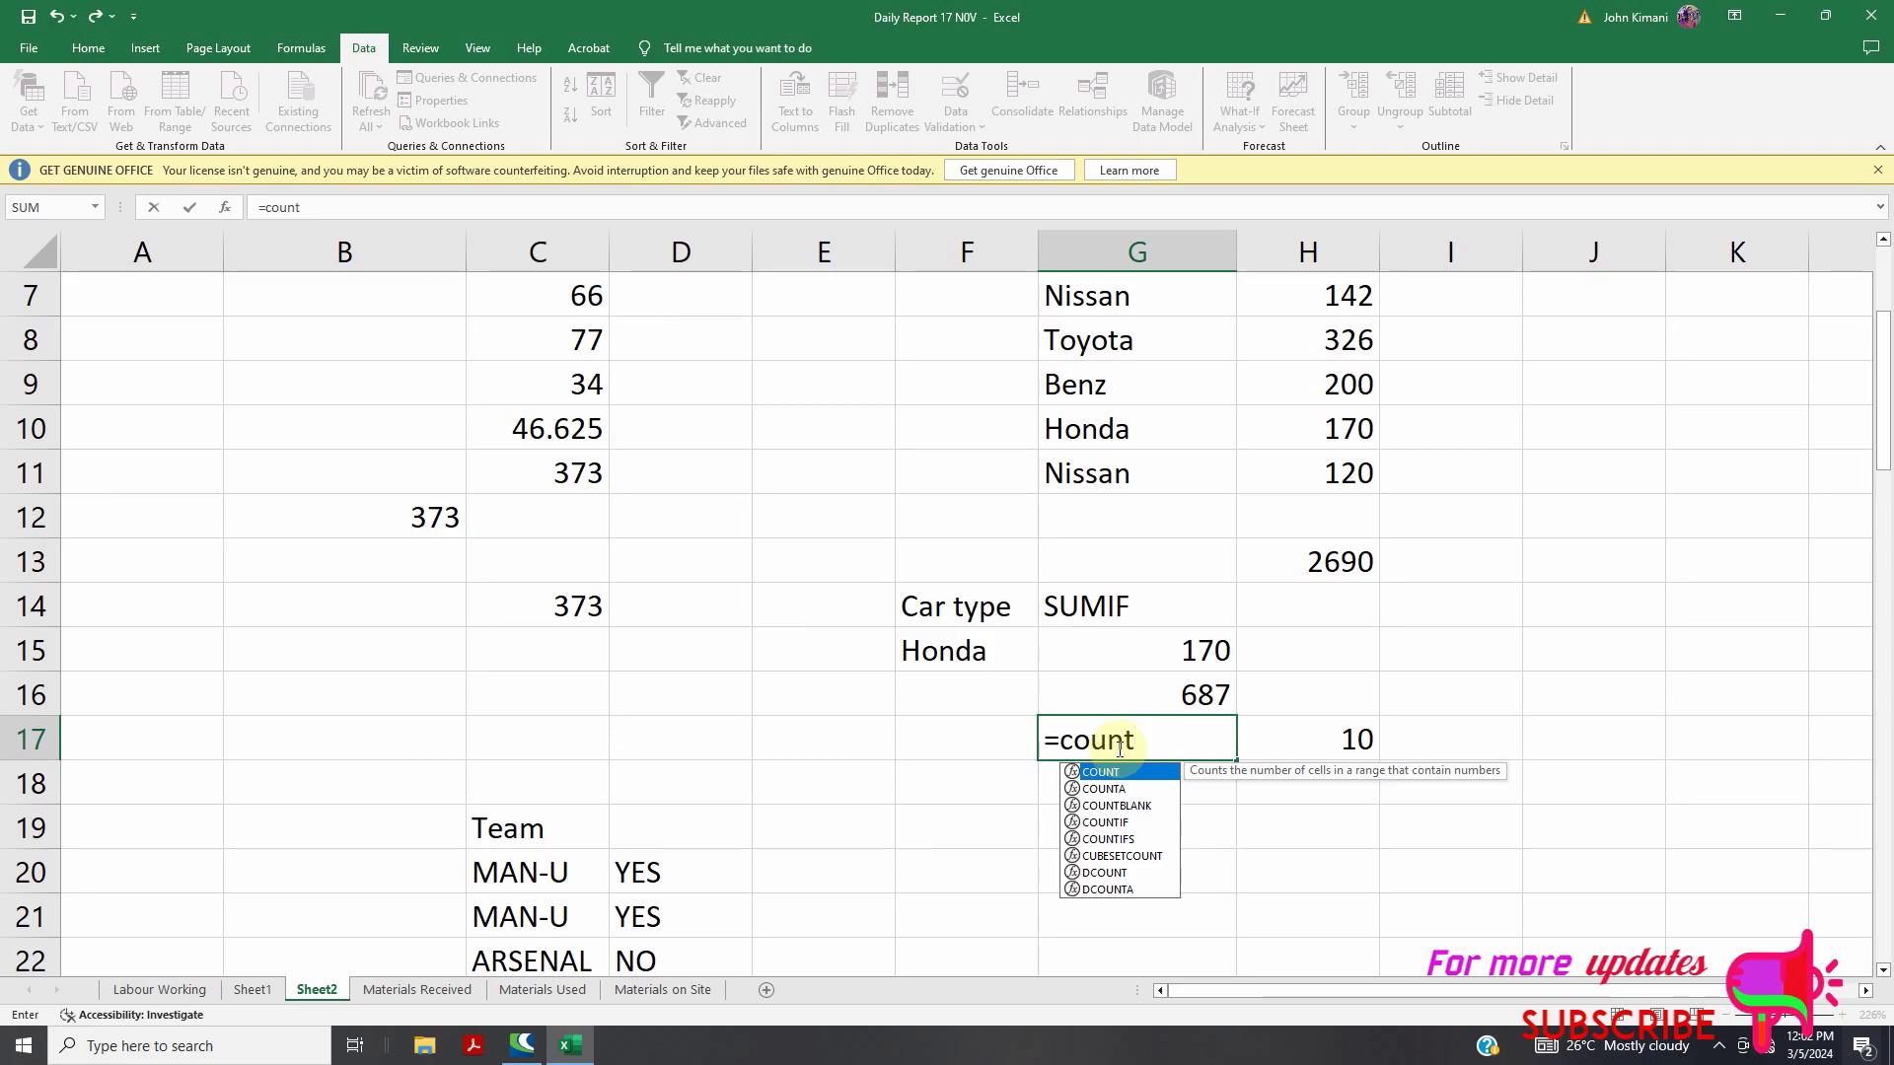
pyautogui.write('(')
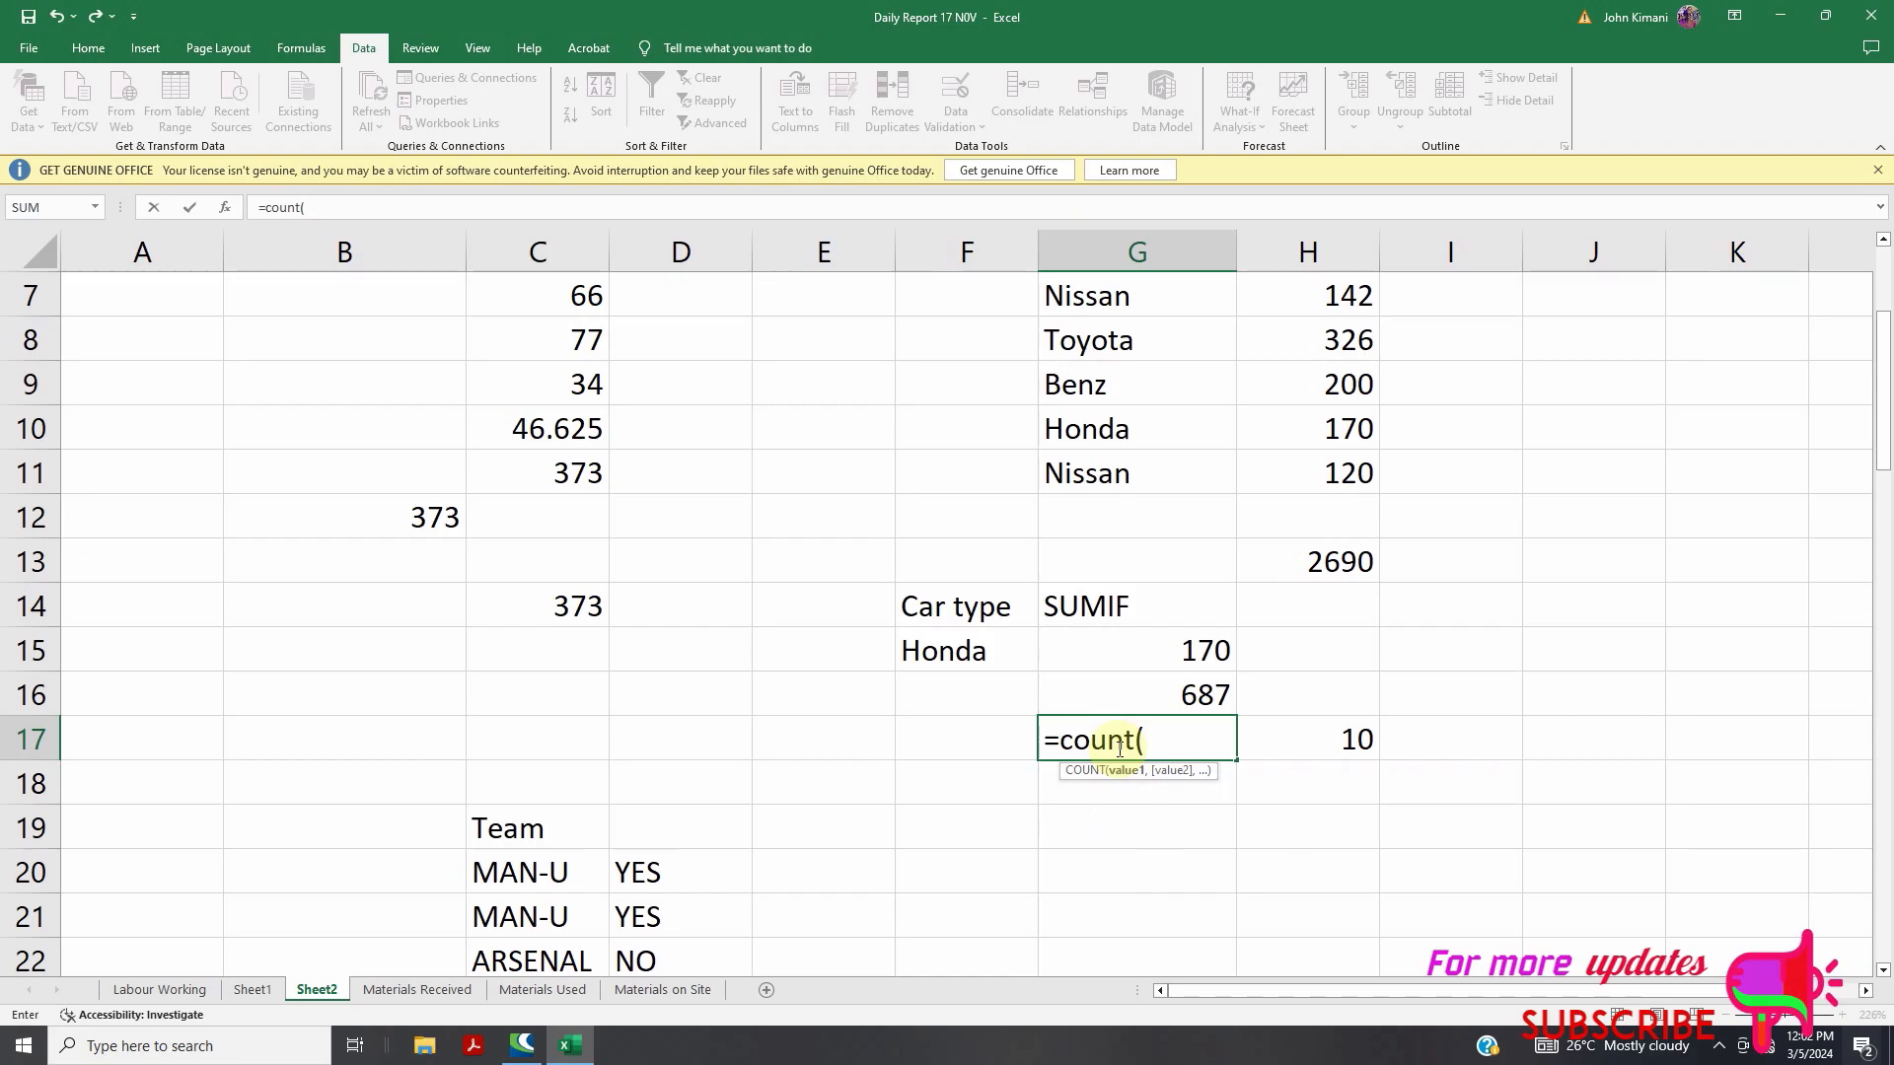
pyautogui.scroll(1, 1132, 794)
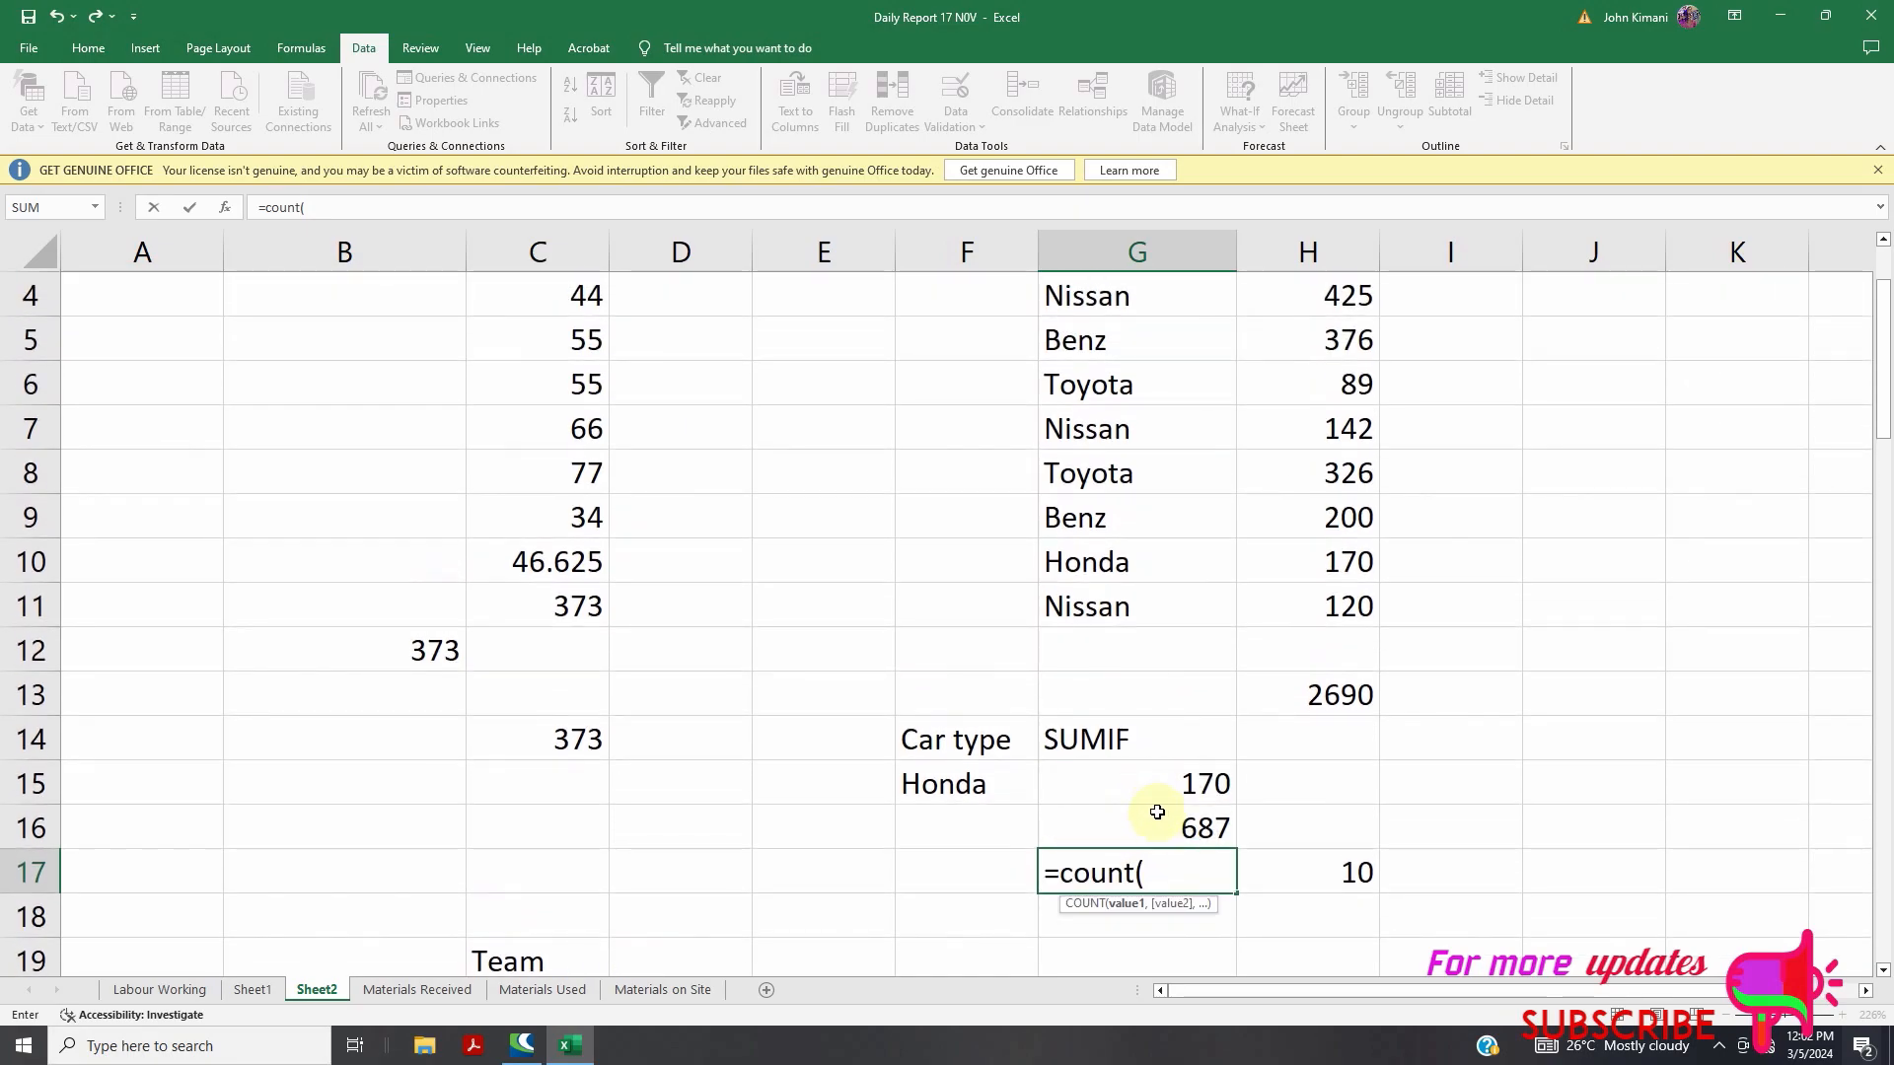
pyautogui.scroll(1, 1078, 516)
pyautogui.moveTo(1080, 362); pyautogui.dragTo(1112, 730)
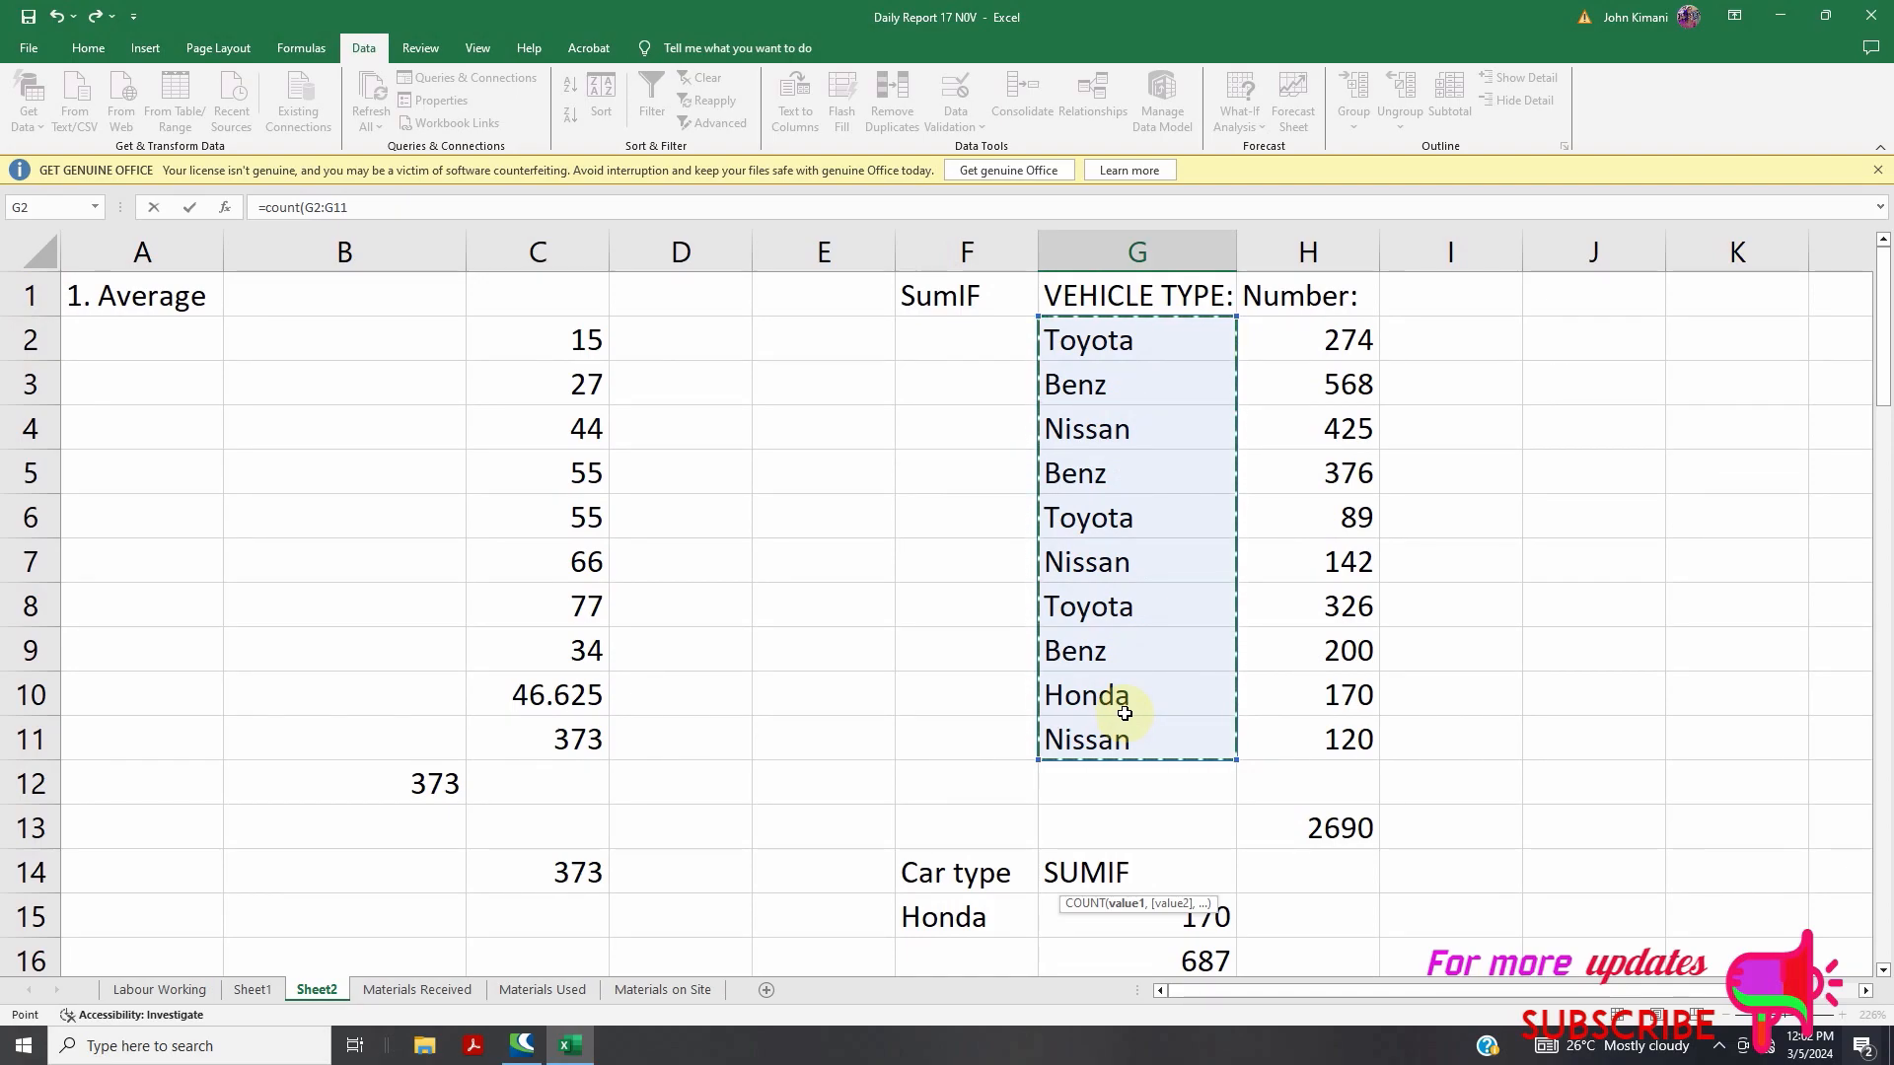
pyautogui.scroll(-2, 1124, 712)
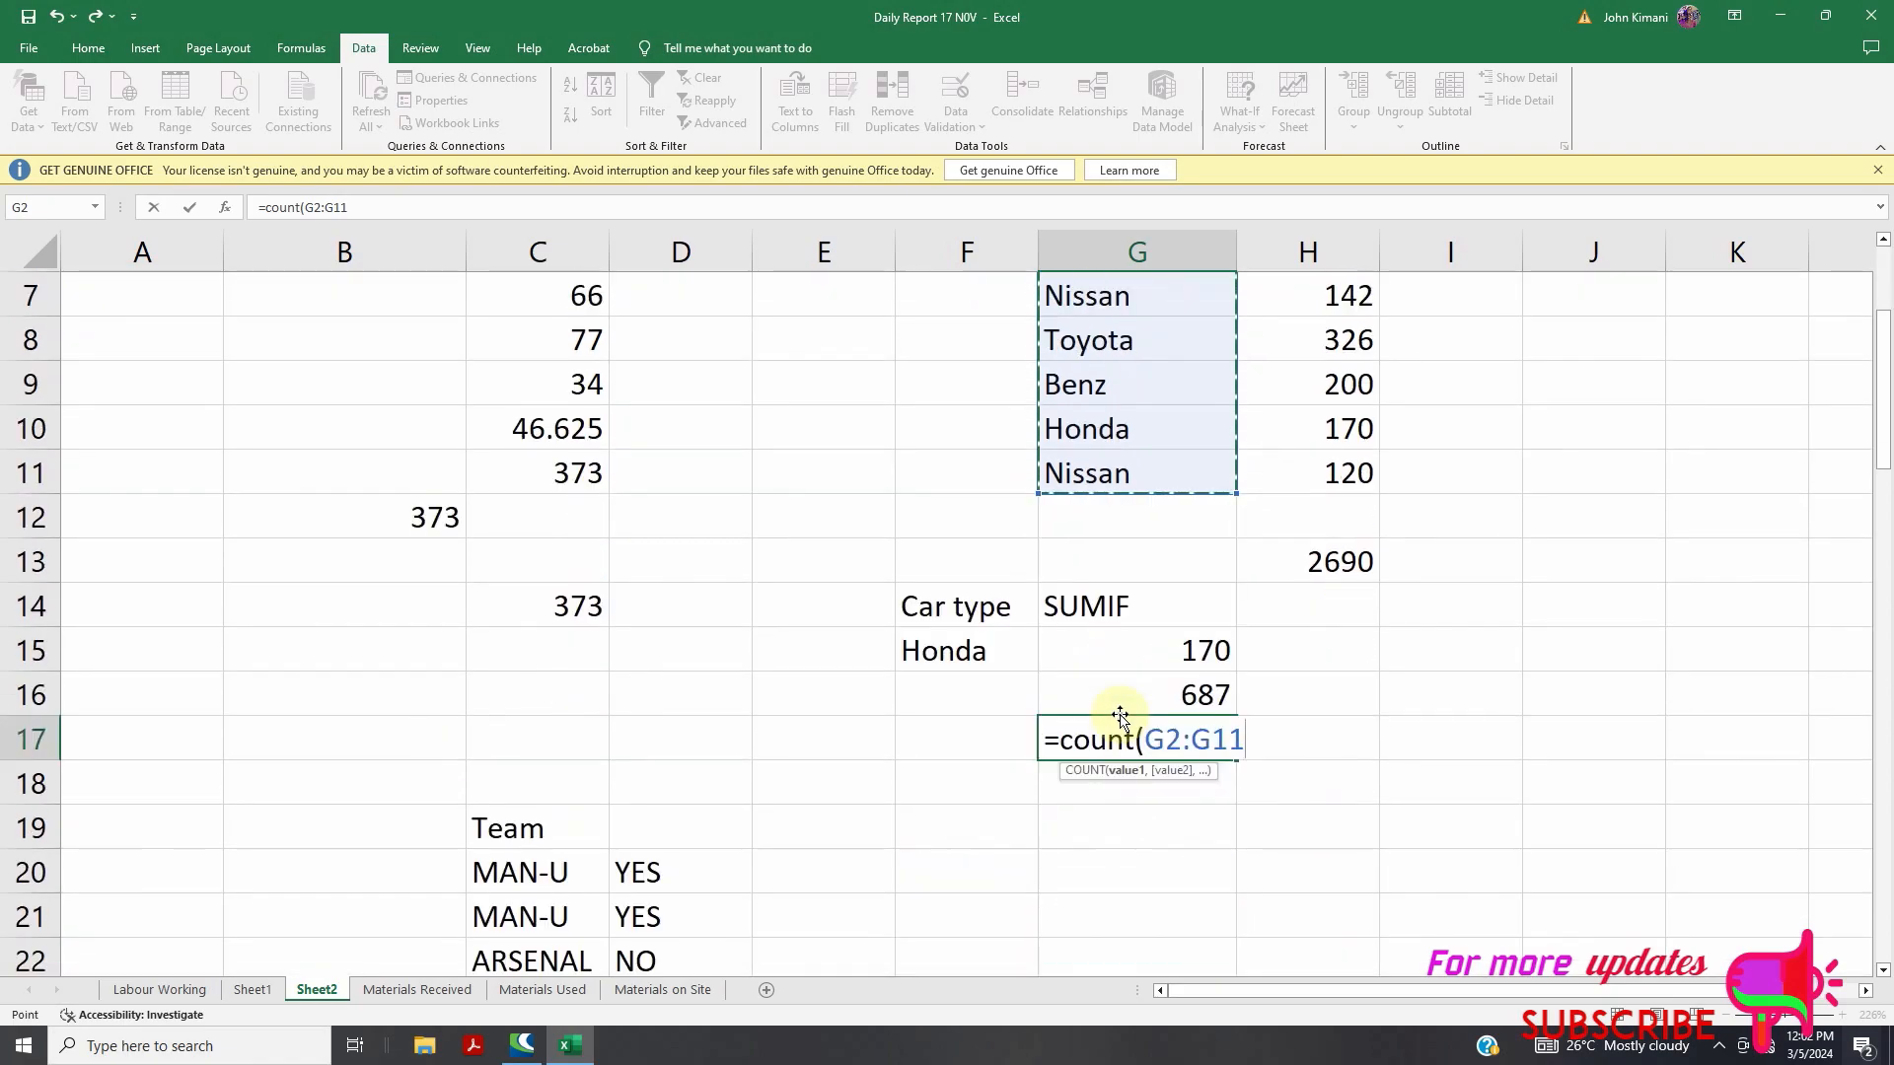
pyautogui.write(',')
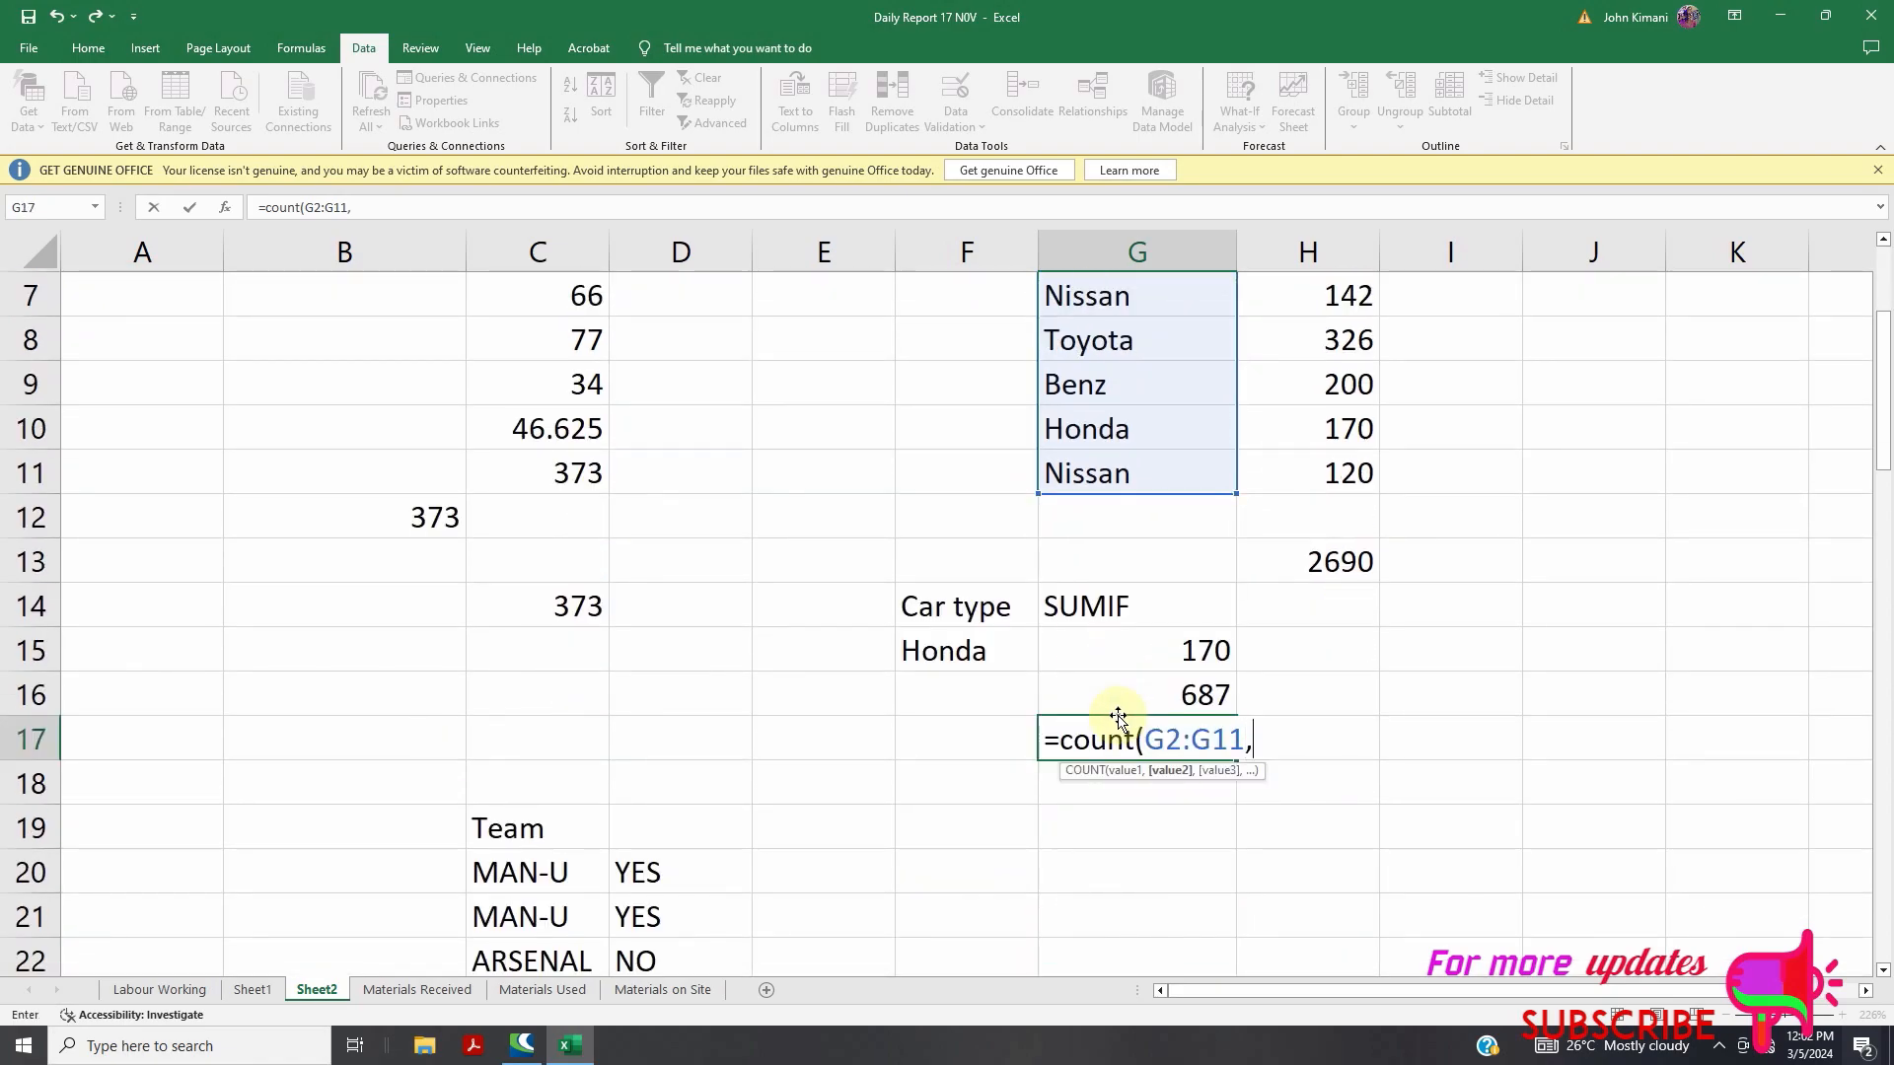
pyautogui.scroll(2, 1262, 799)
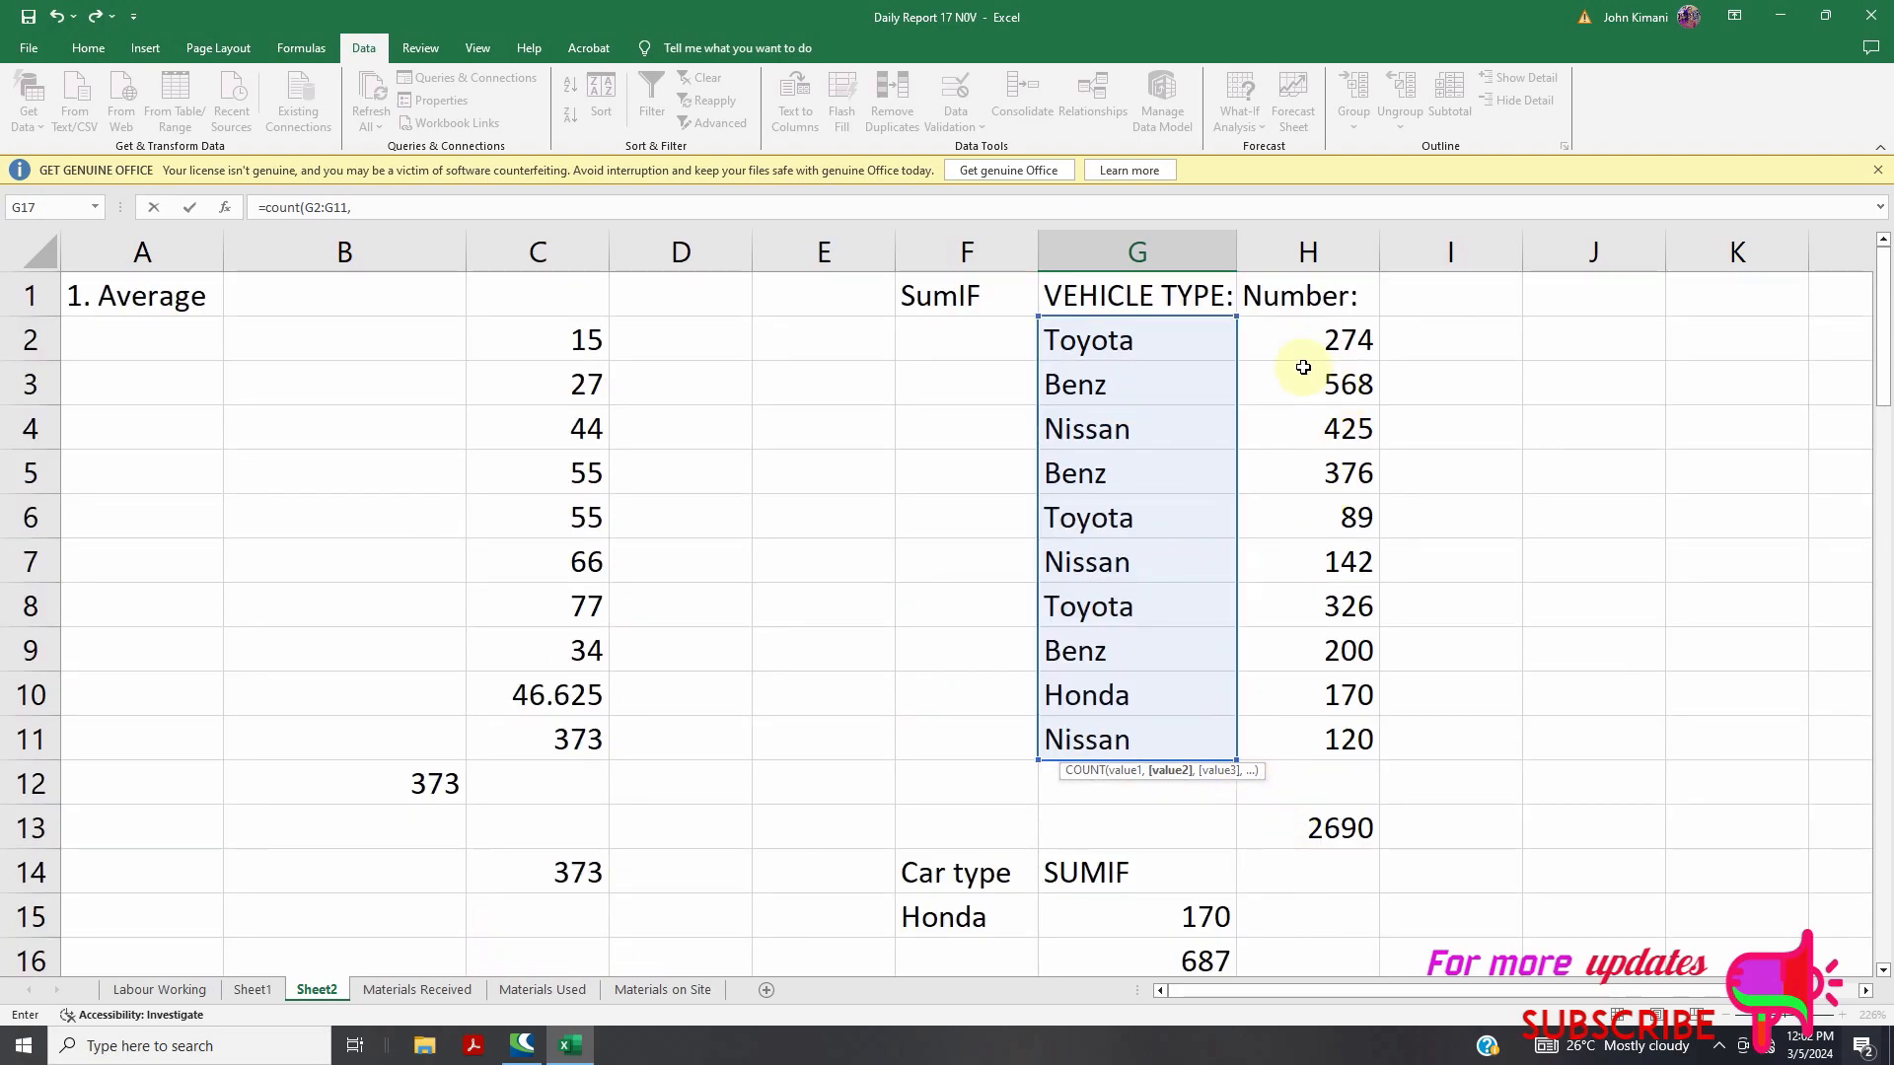
pyautogui.moveTo(1280, 340); pyautogui.dragTo(1328, 727)
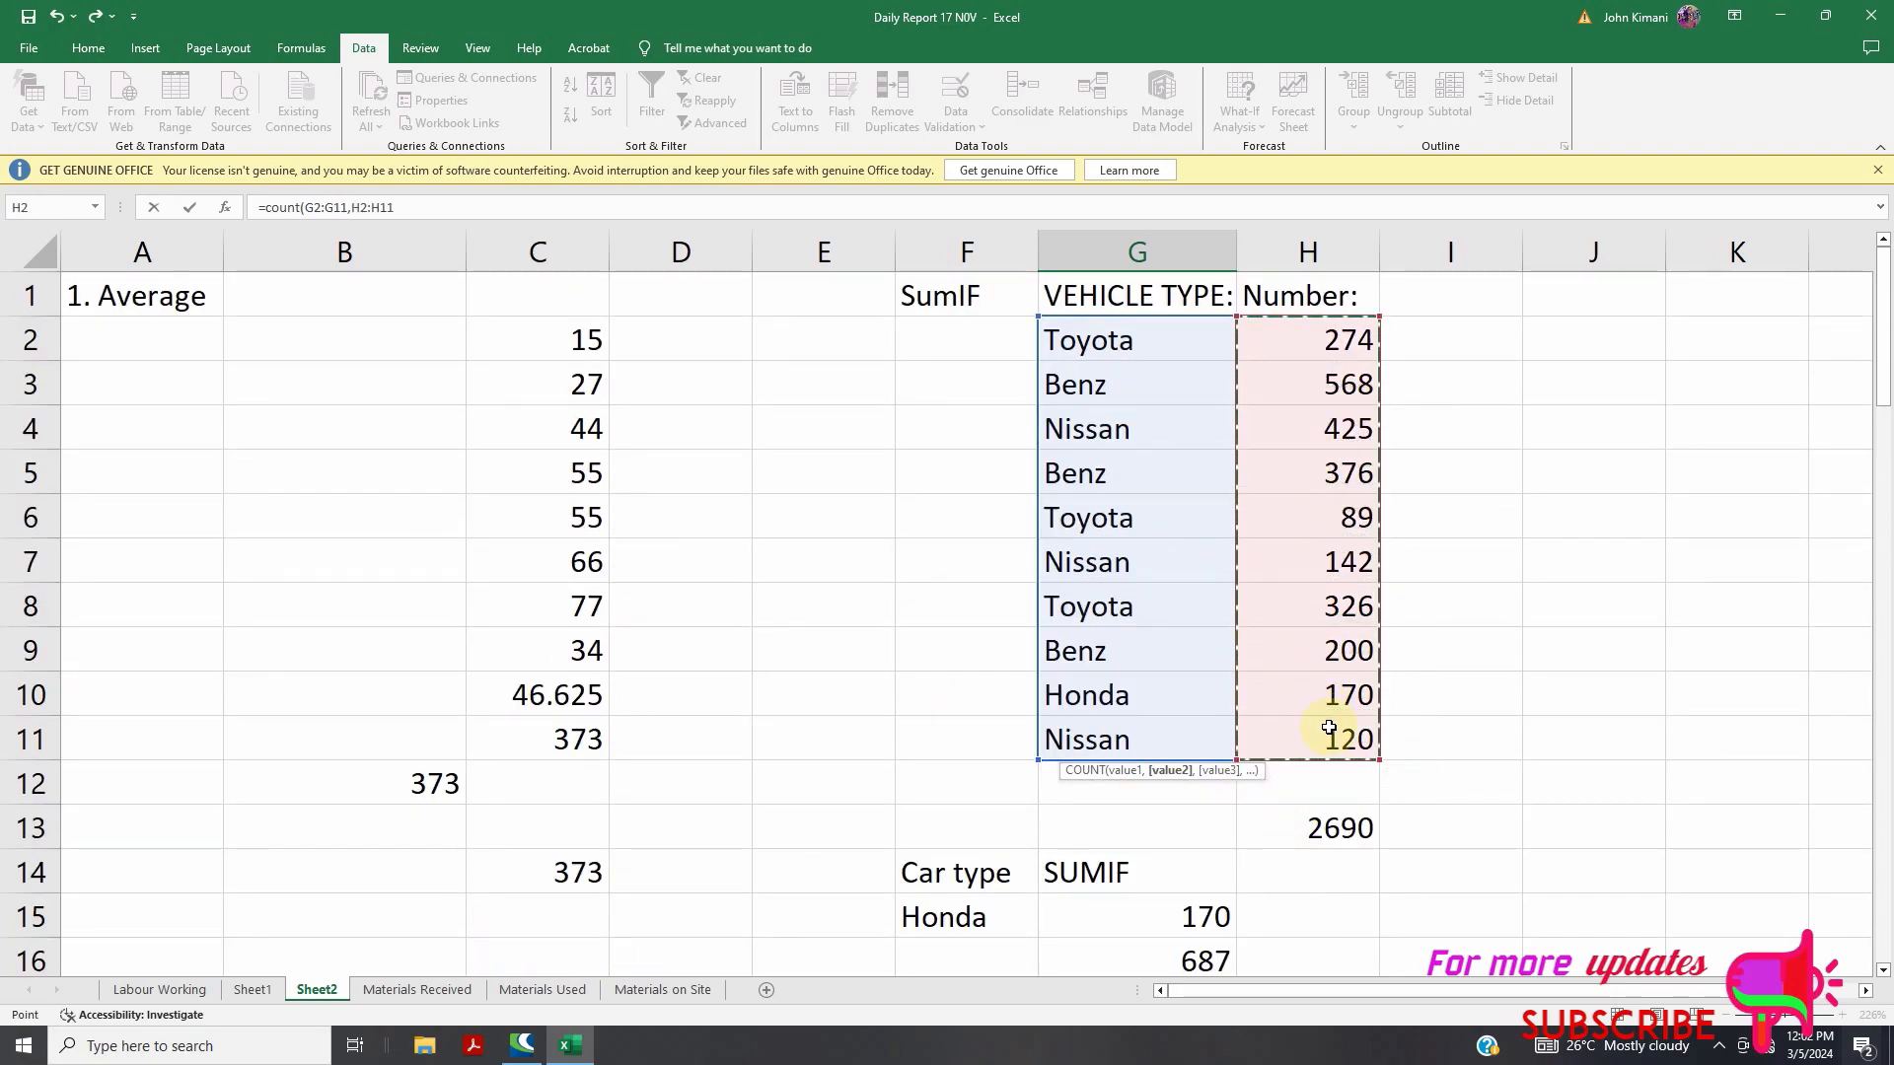
pyautogui.scroll(-2, 1326, 710)
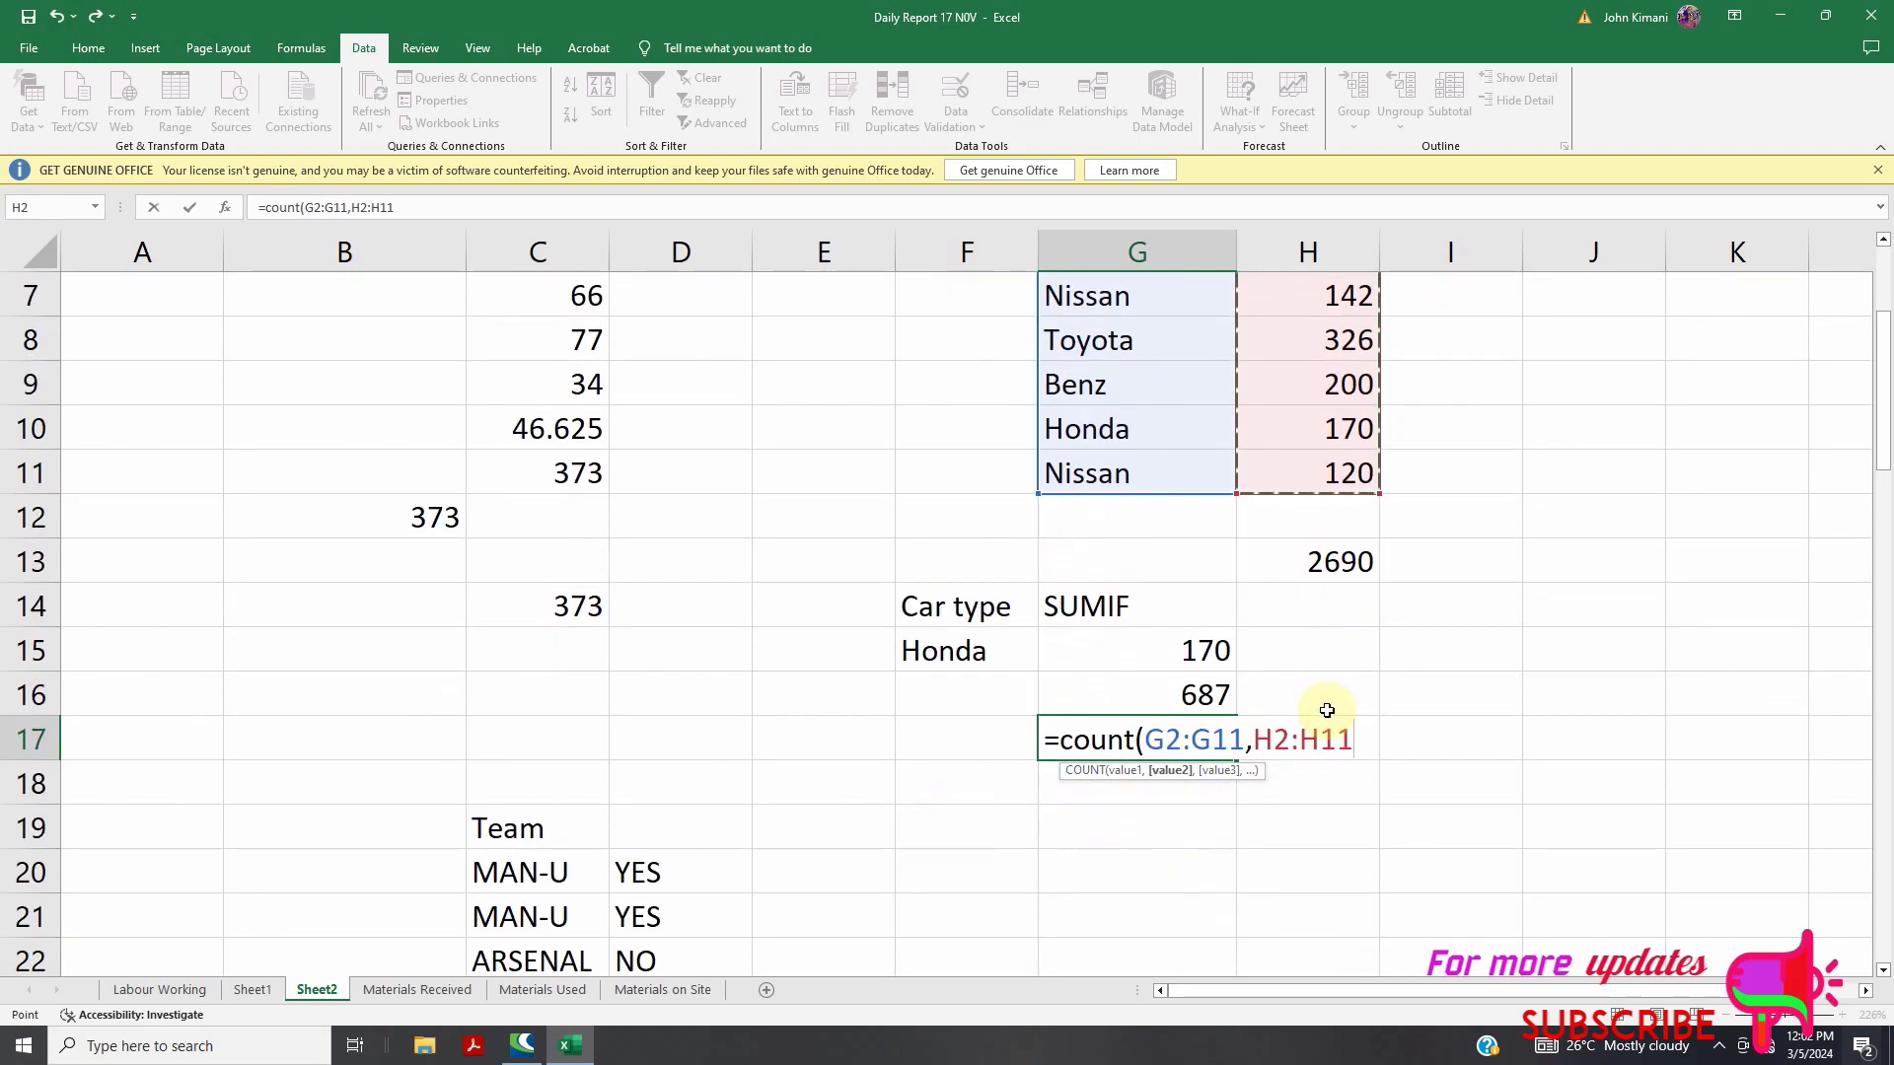
pyautogui.write(')')
pyautogui.press('Return')
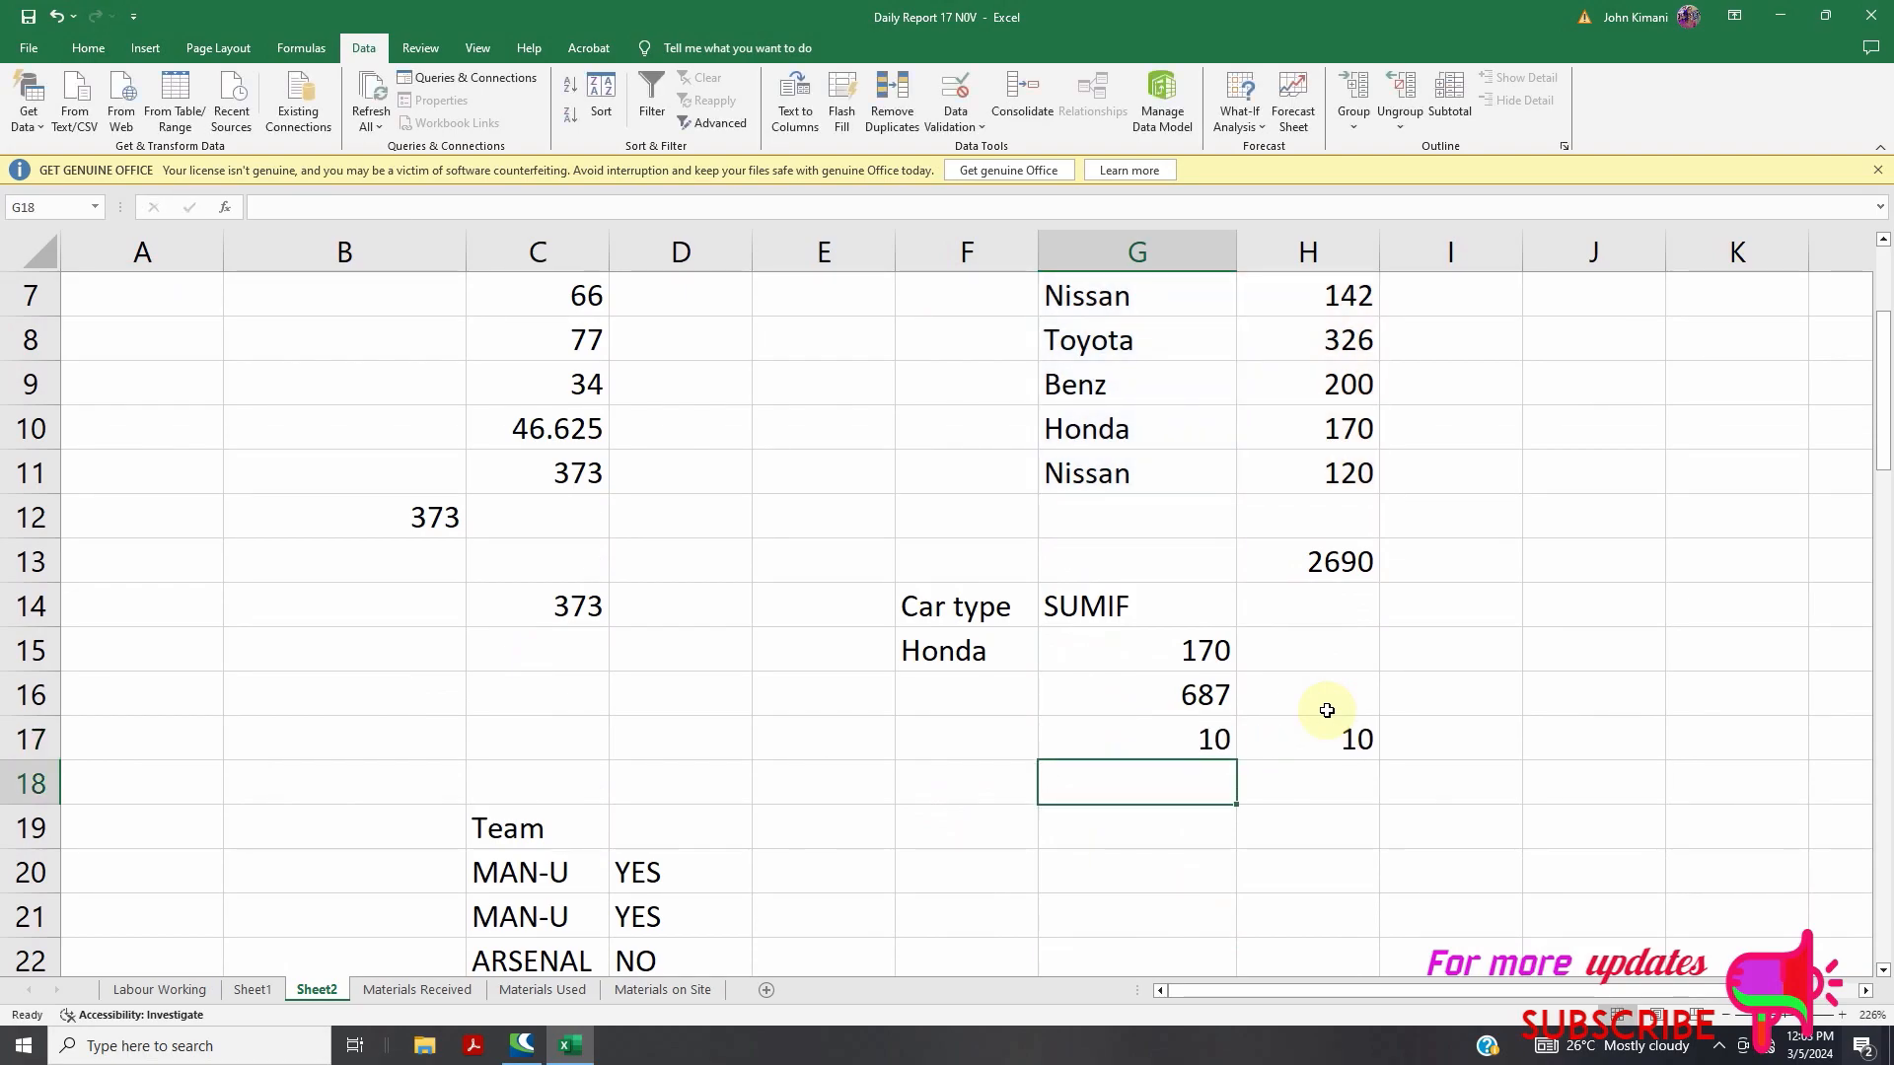
# Open G17's COUNT formula to review its two ranges
pyautogui.click(1211, 738)
pyautogui.doubleClick(1203, 742)
pyautogui.scroll(2, 1173, 701)
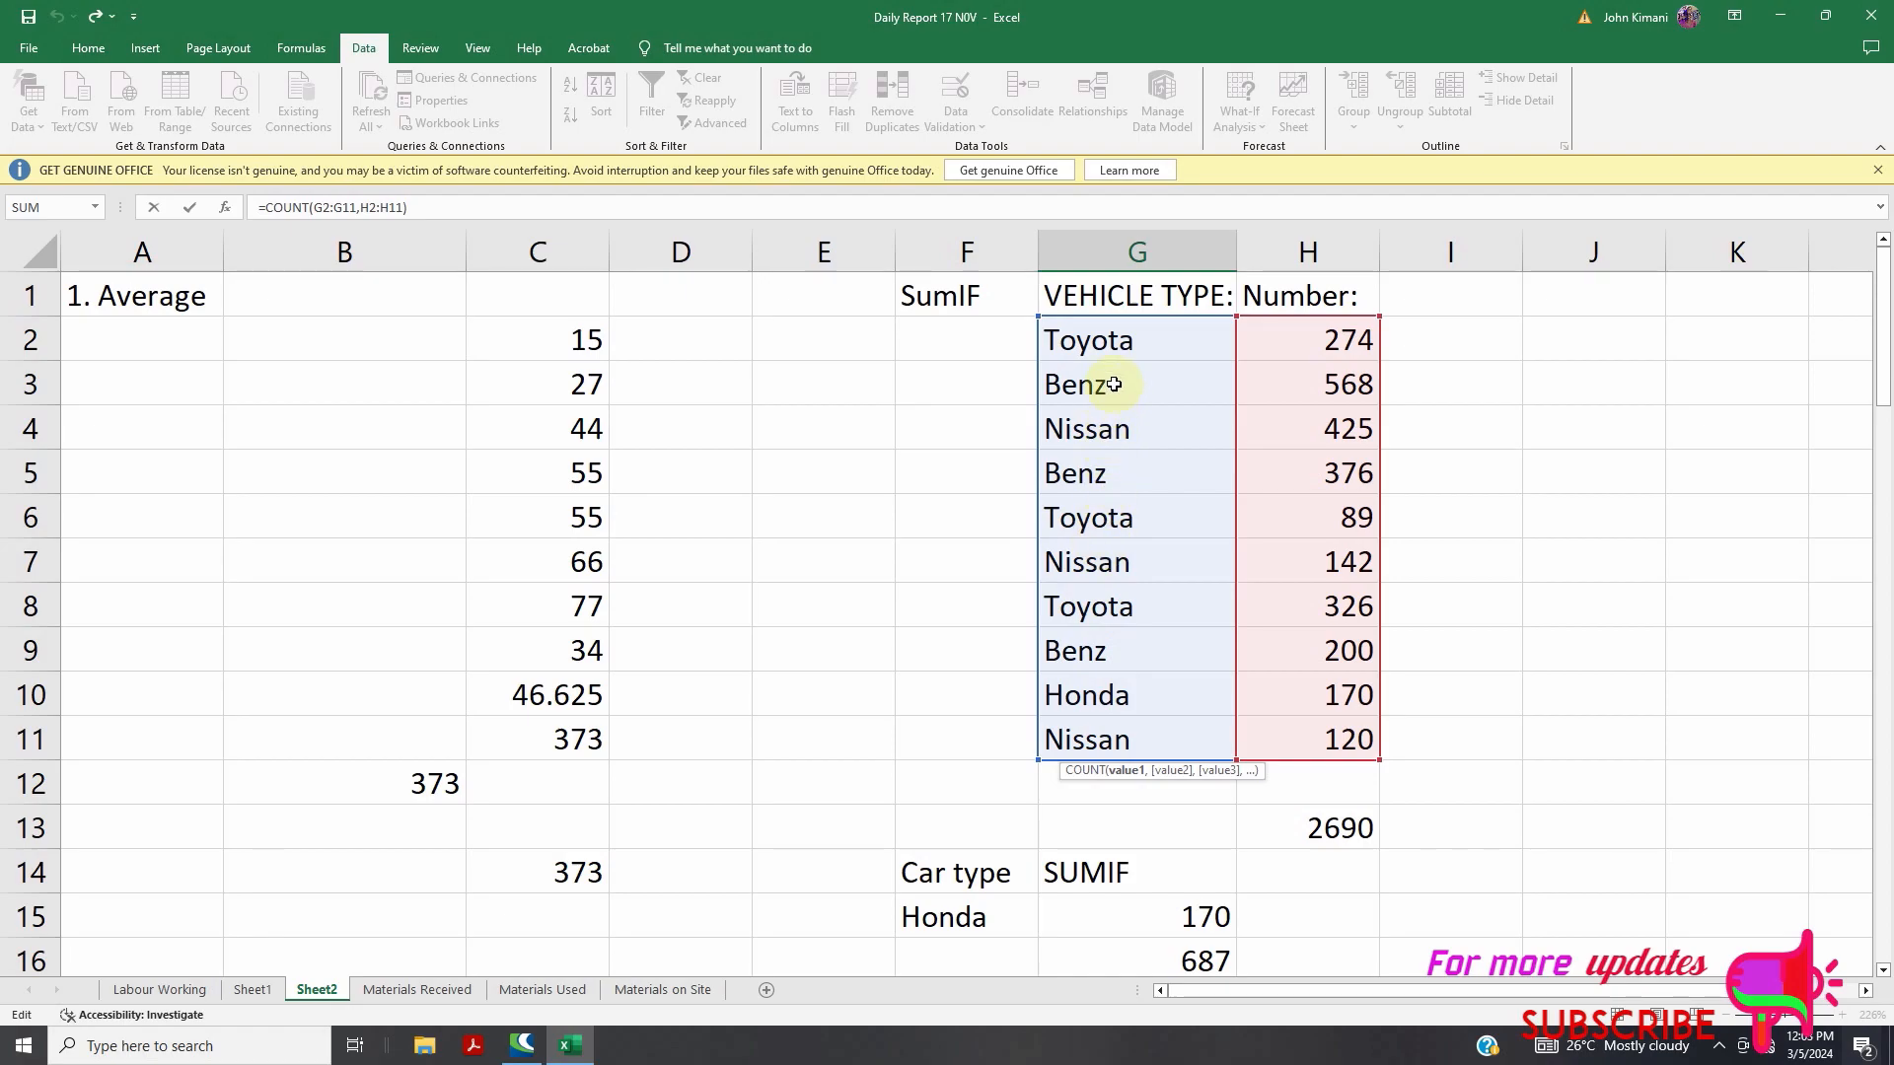
pyautogui.scroll(-1, 1067, 362)
pyautogui.scroll(-1, 1067, 362)
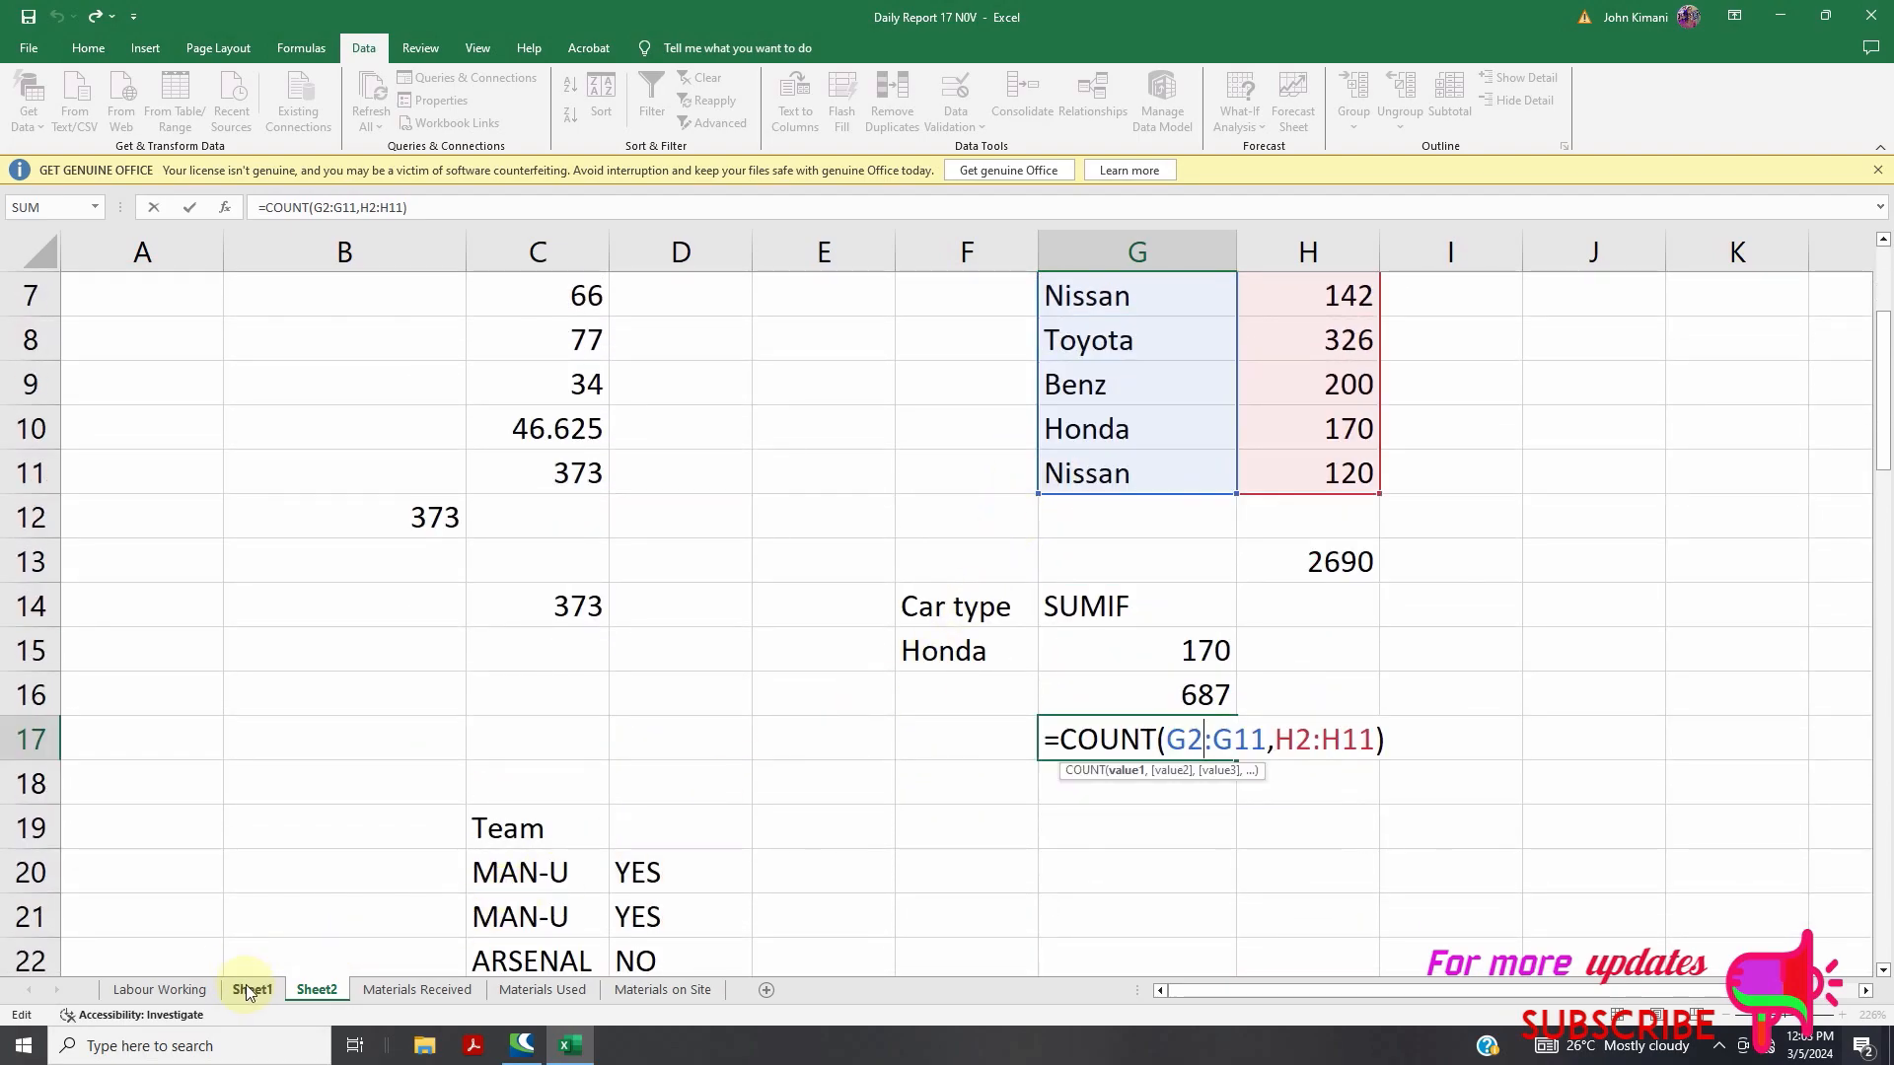
pyautogui.click(296, 991)
# Select A1:D14 on Sheet2 and delete the Average sample values and label
pyautogui.click(253, 989)
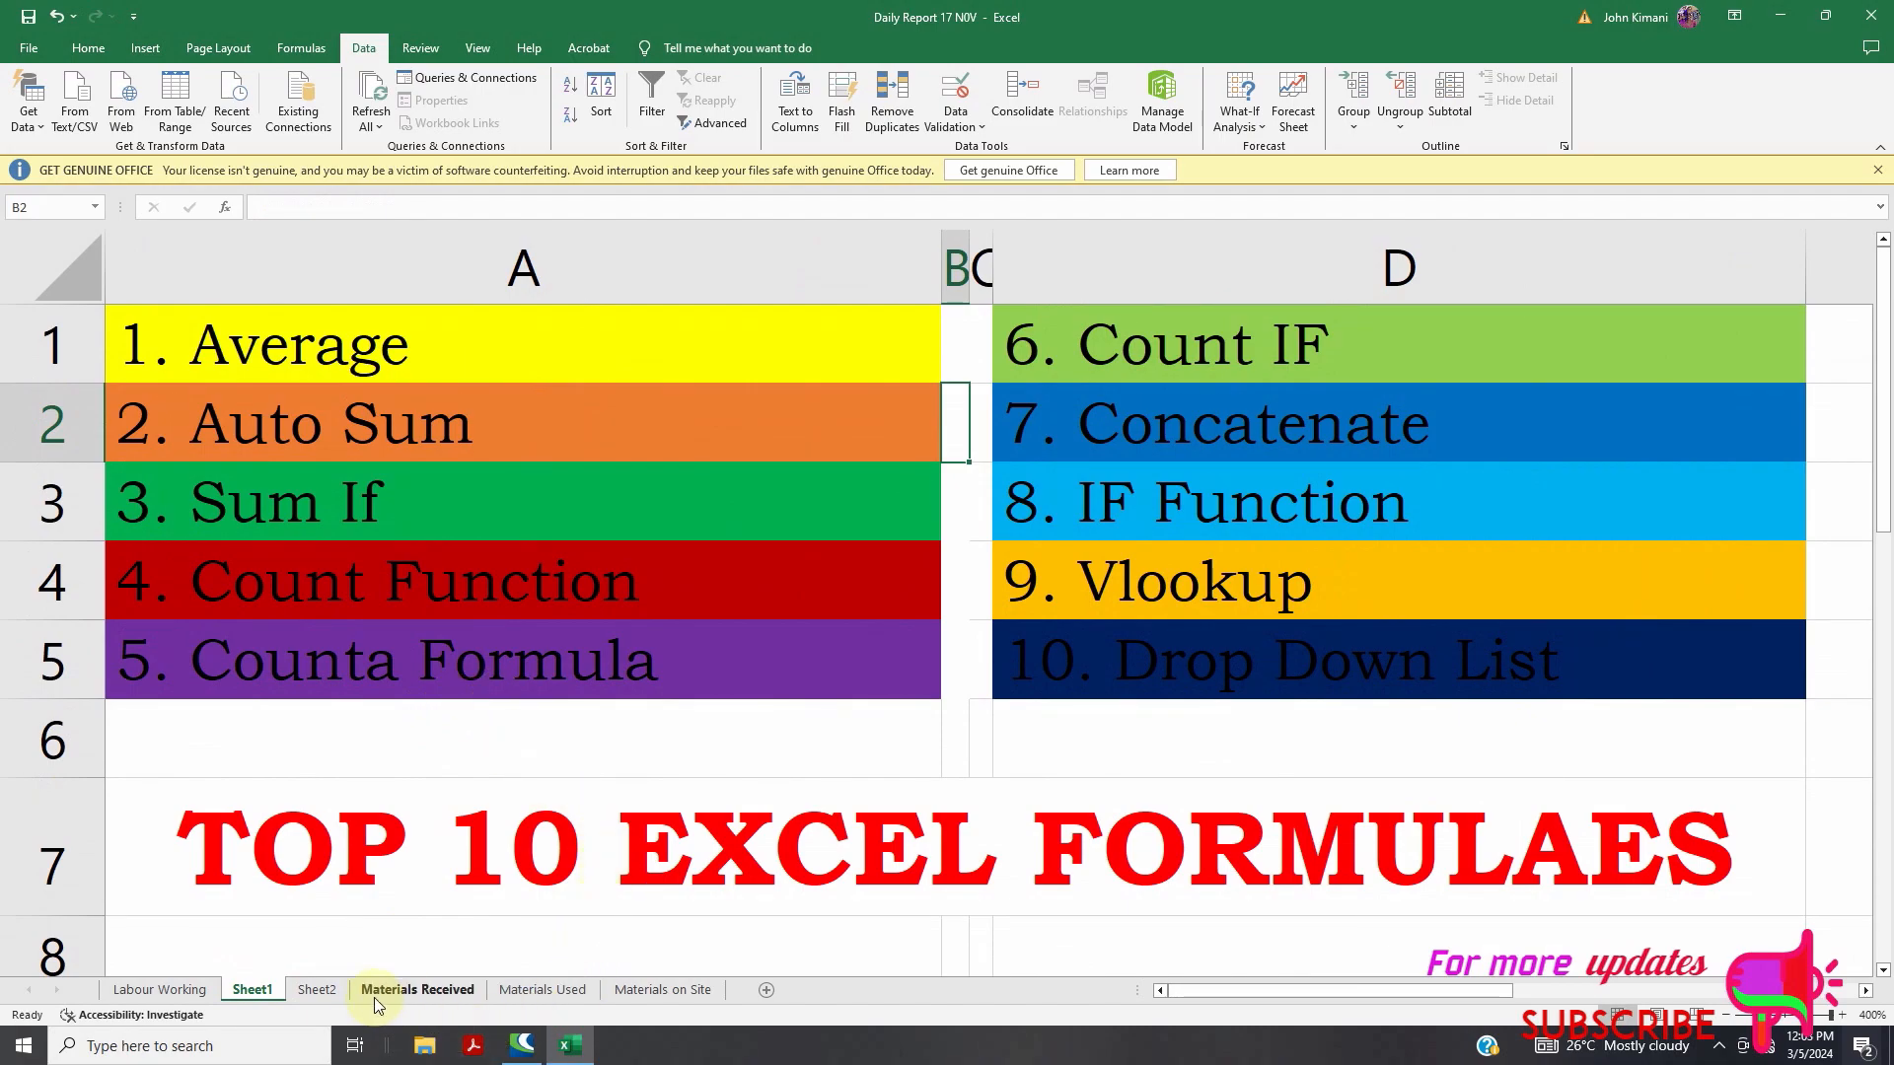
pyautogui.click(316, 989)
pyautogui.scroll(2, 1003, 624)
pyautogui.scroll(-4, 1003, 624)
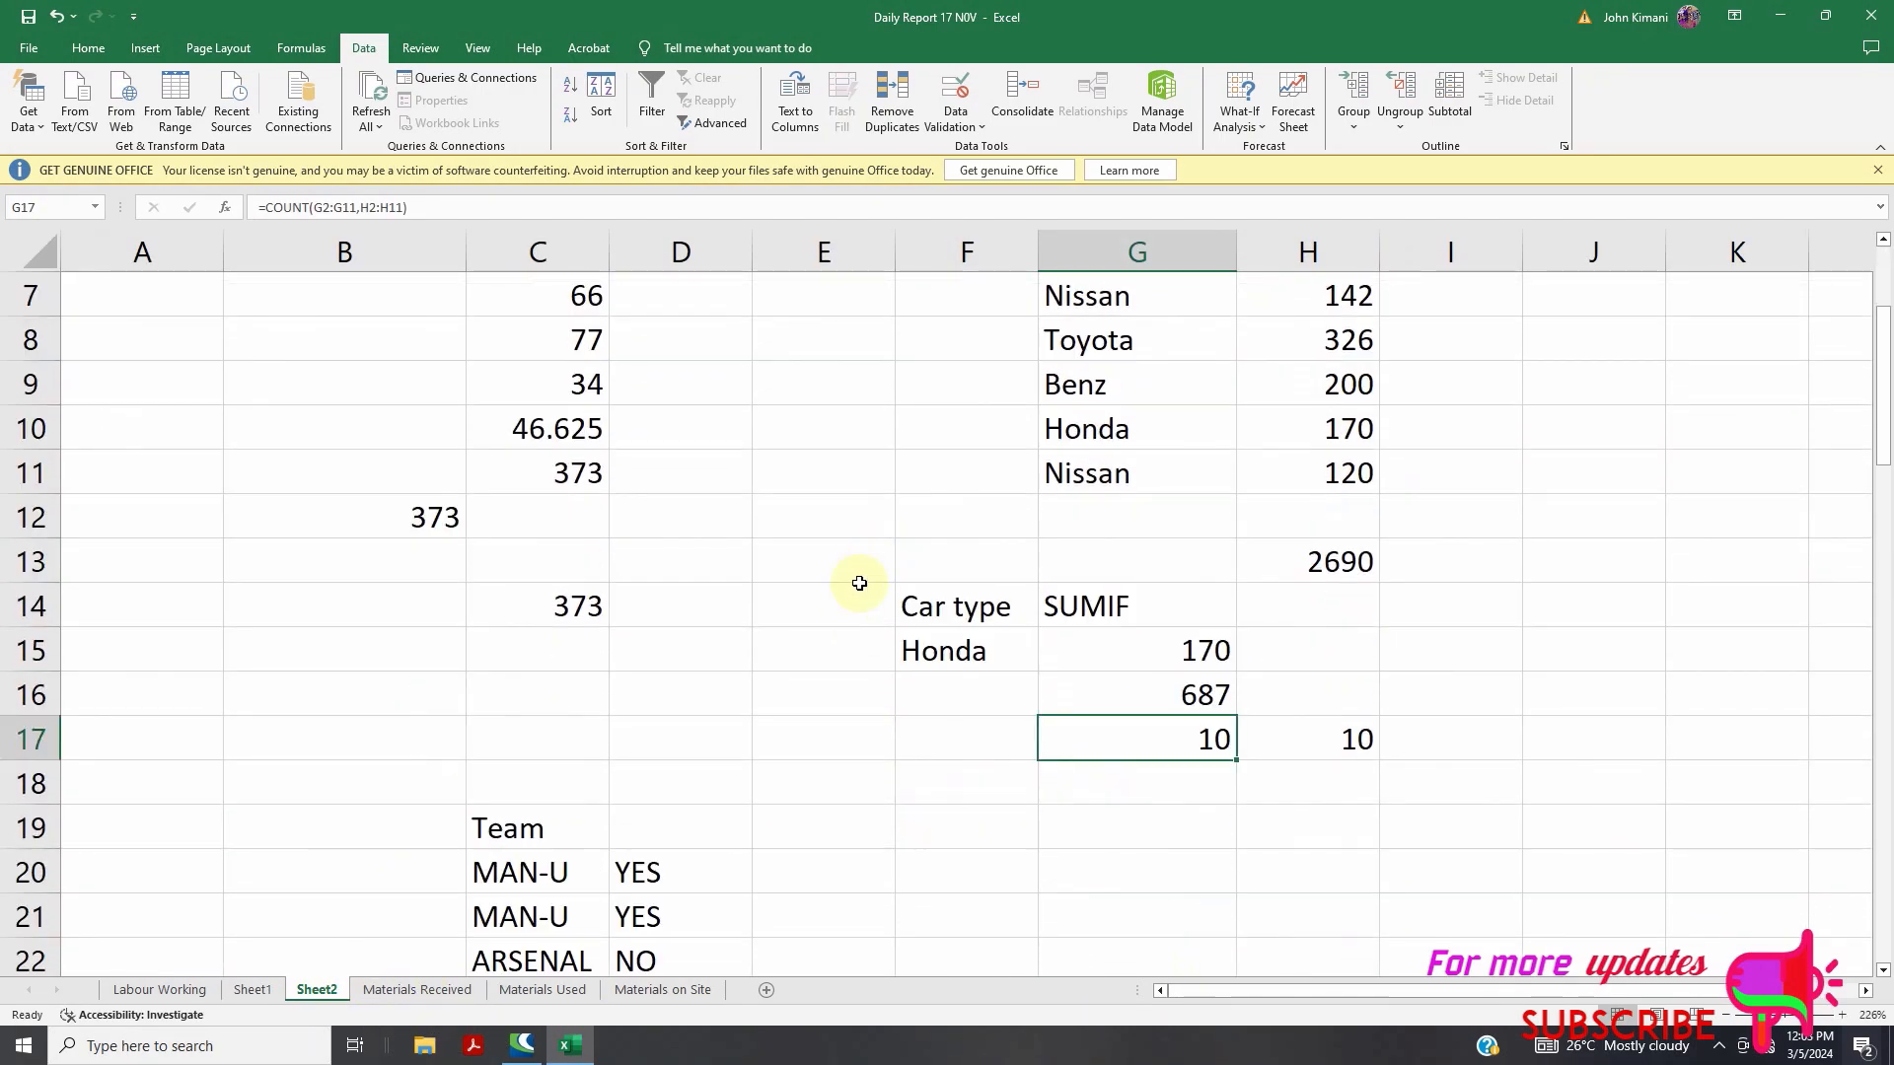
pyautogui.scroll(2, 892, 668)
pyautogui.scroll(2, 889, 674)
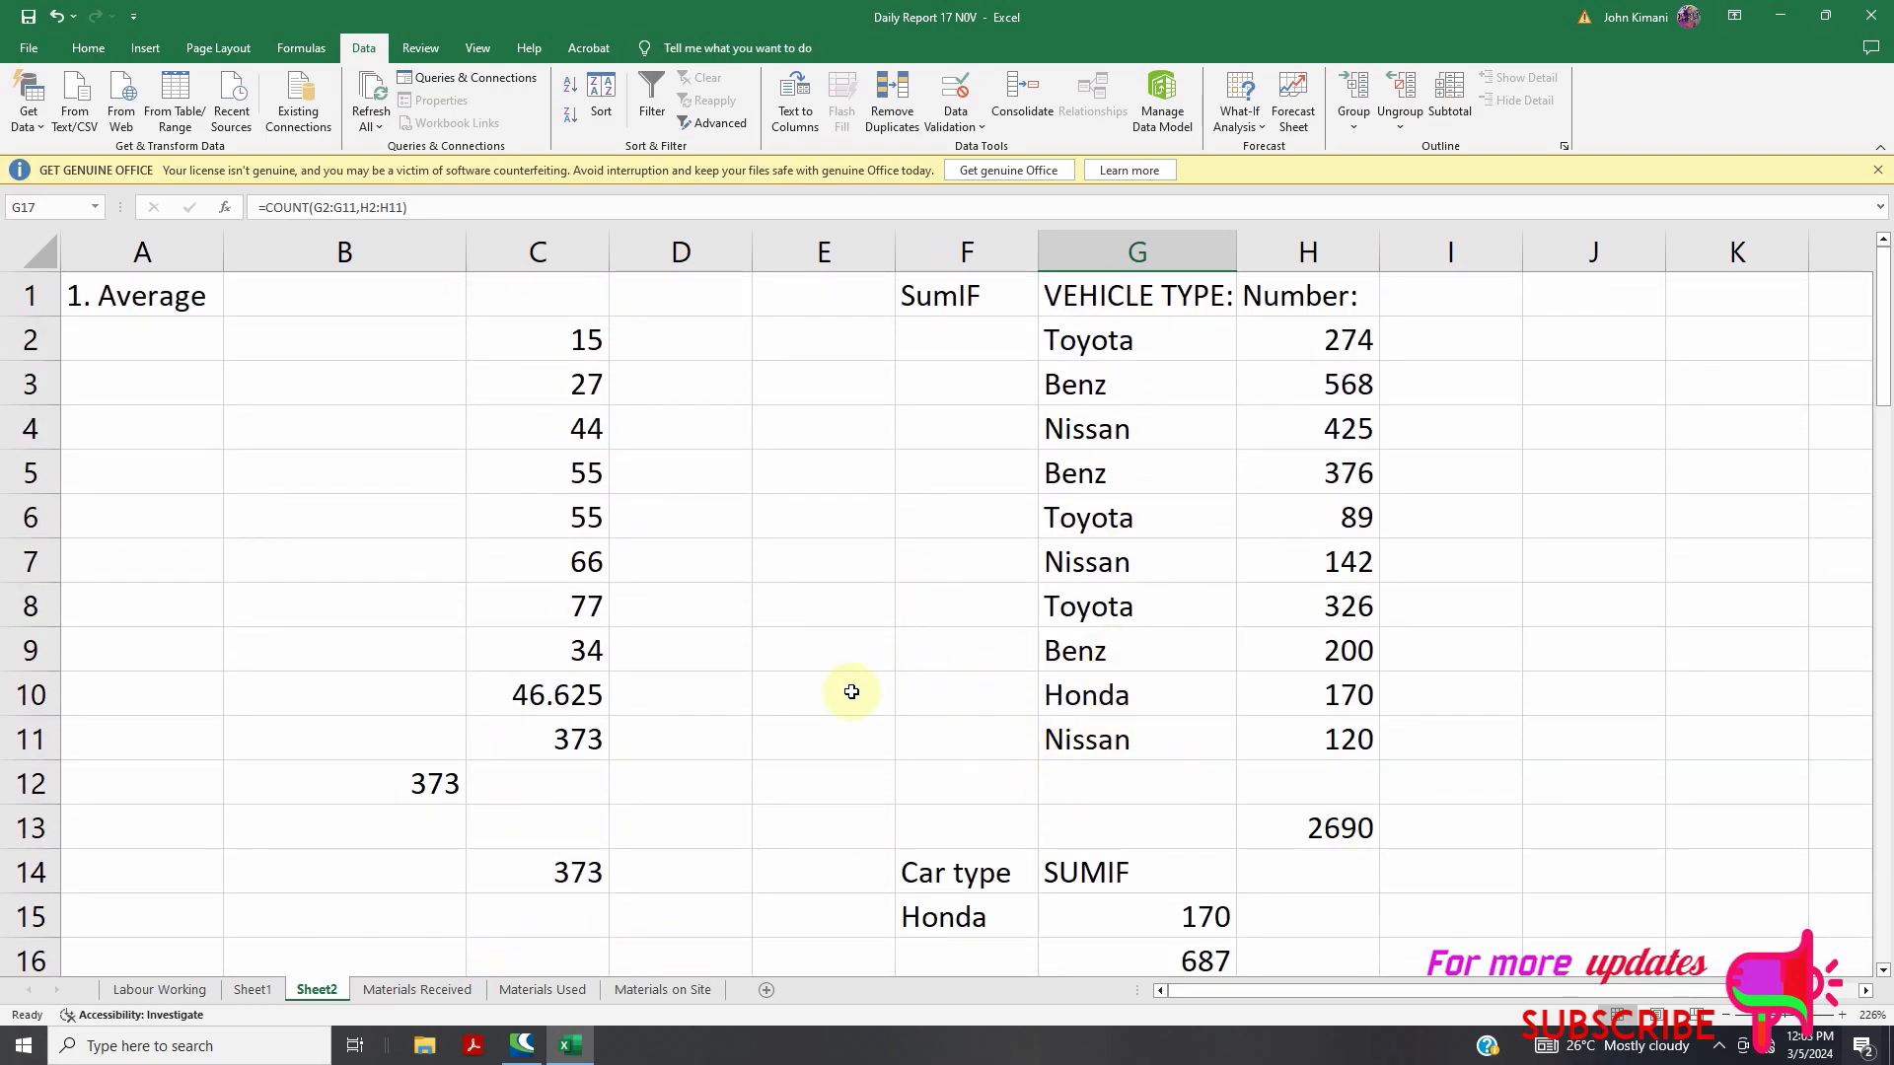
pyautogui.moveTo(740, 286); pyautogui.dragTo(84, 875)
pyautogui.press('Delete')
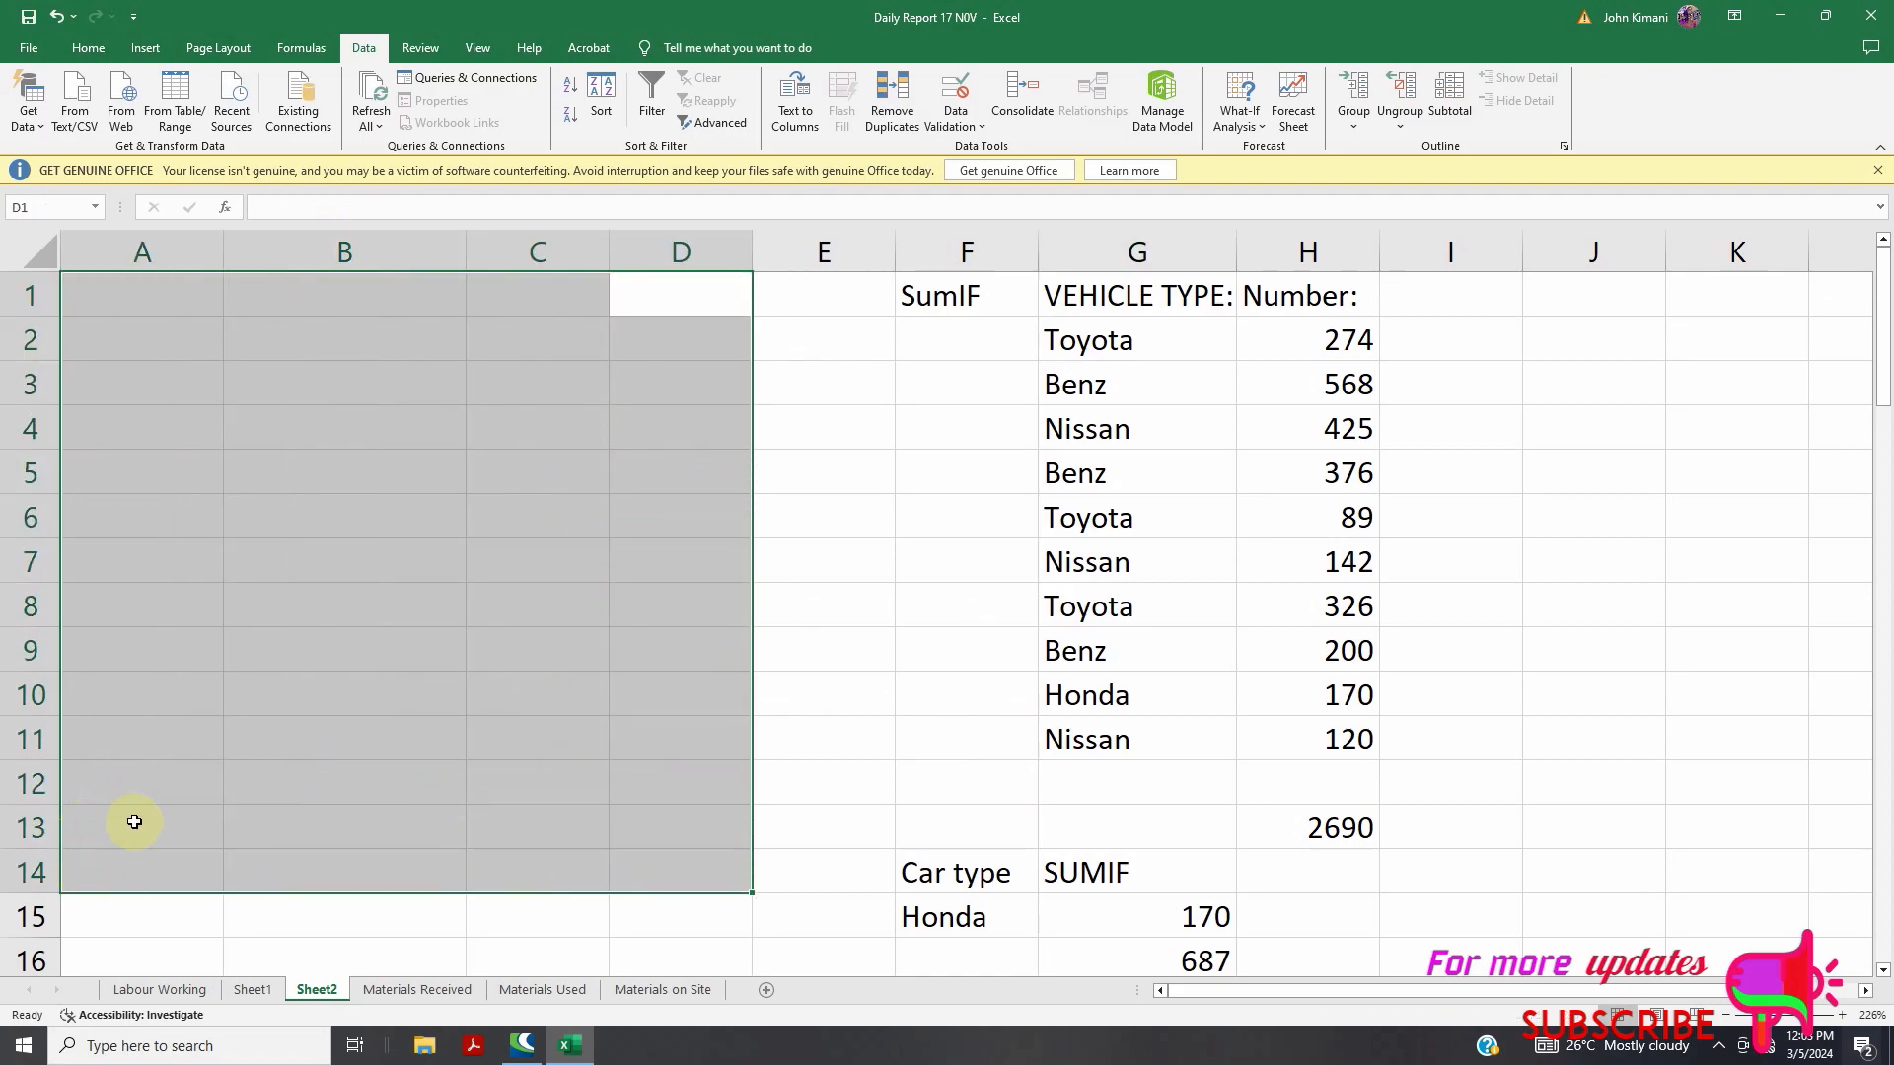
pyautogui.click(471, 649)
pyautogui.scroll(-2, 838, 725)
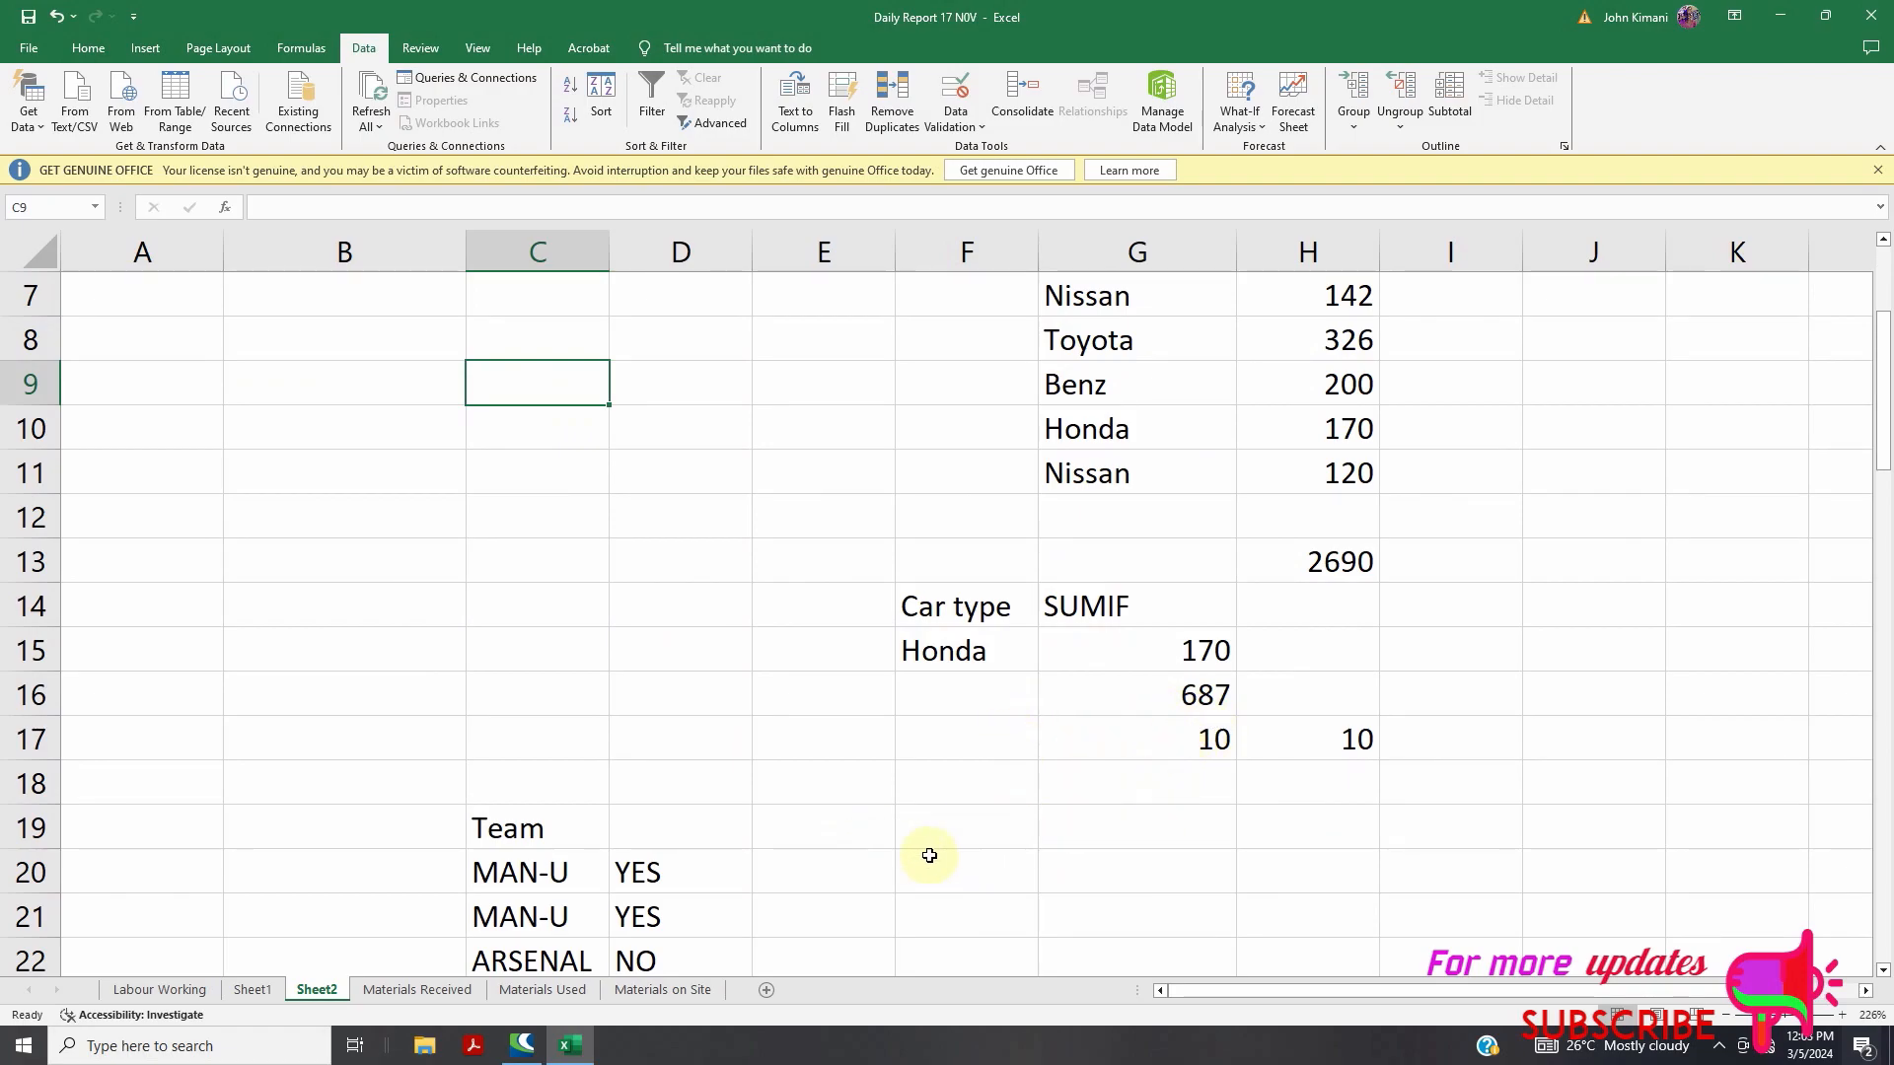
# Type the incomplete formula =counta into G18, leaving it showing #NAME?
pyautogui.doubleClick(1186, 783)
pyautogui.write('=coun')
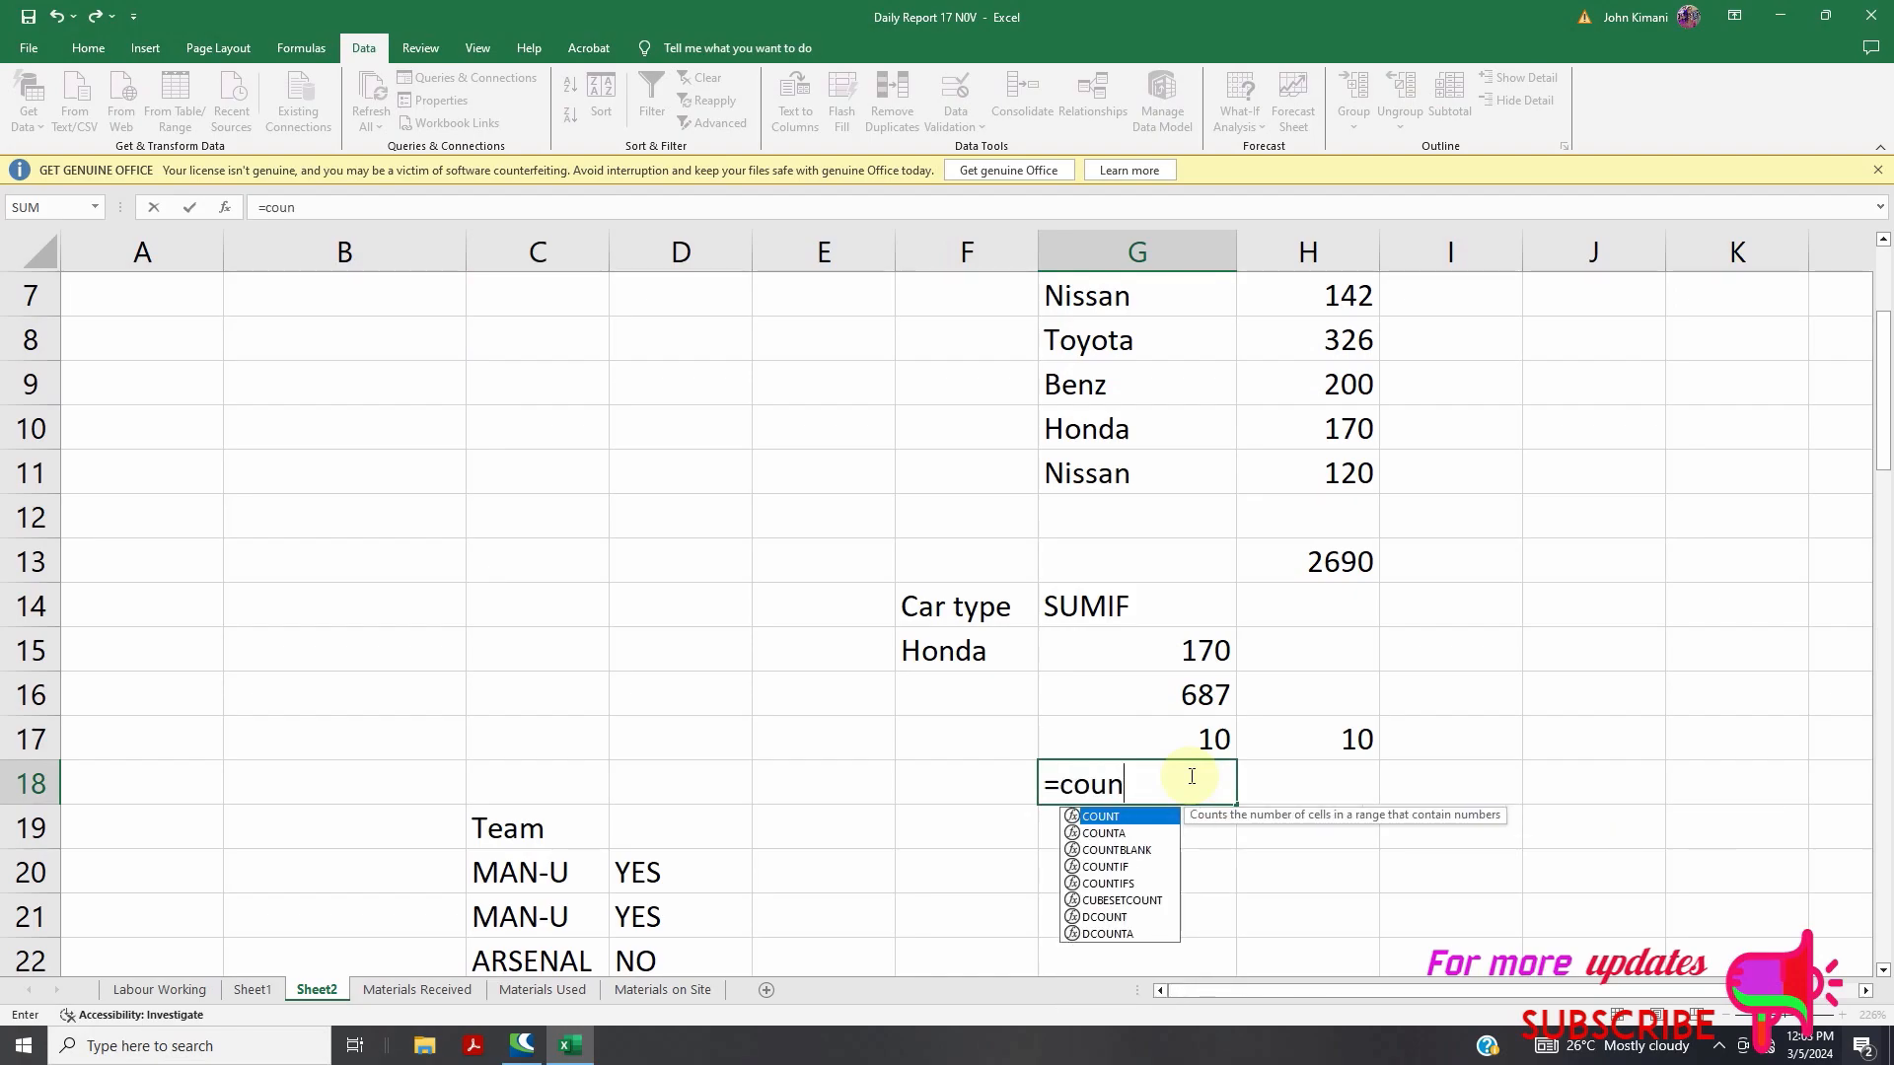
pyautogui.press('Down')
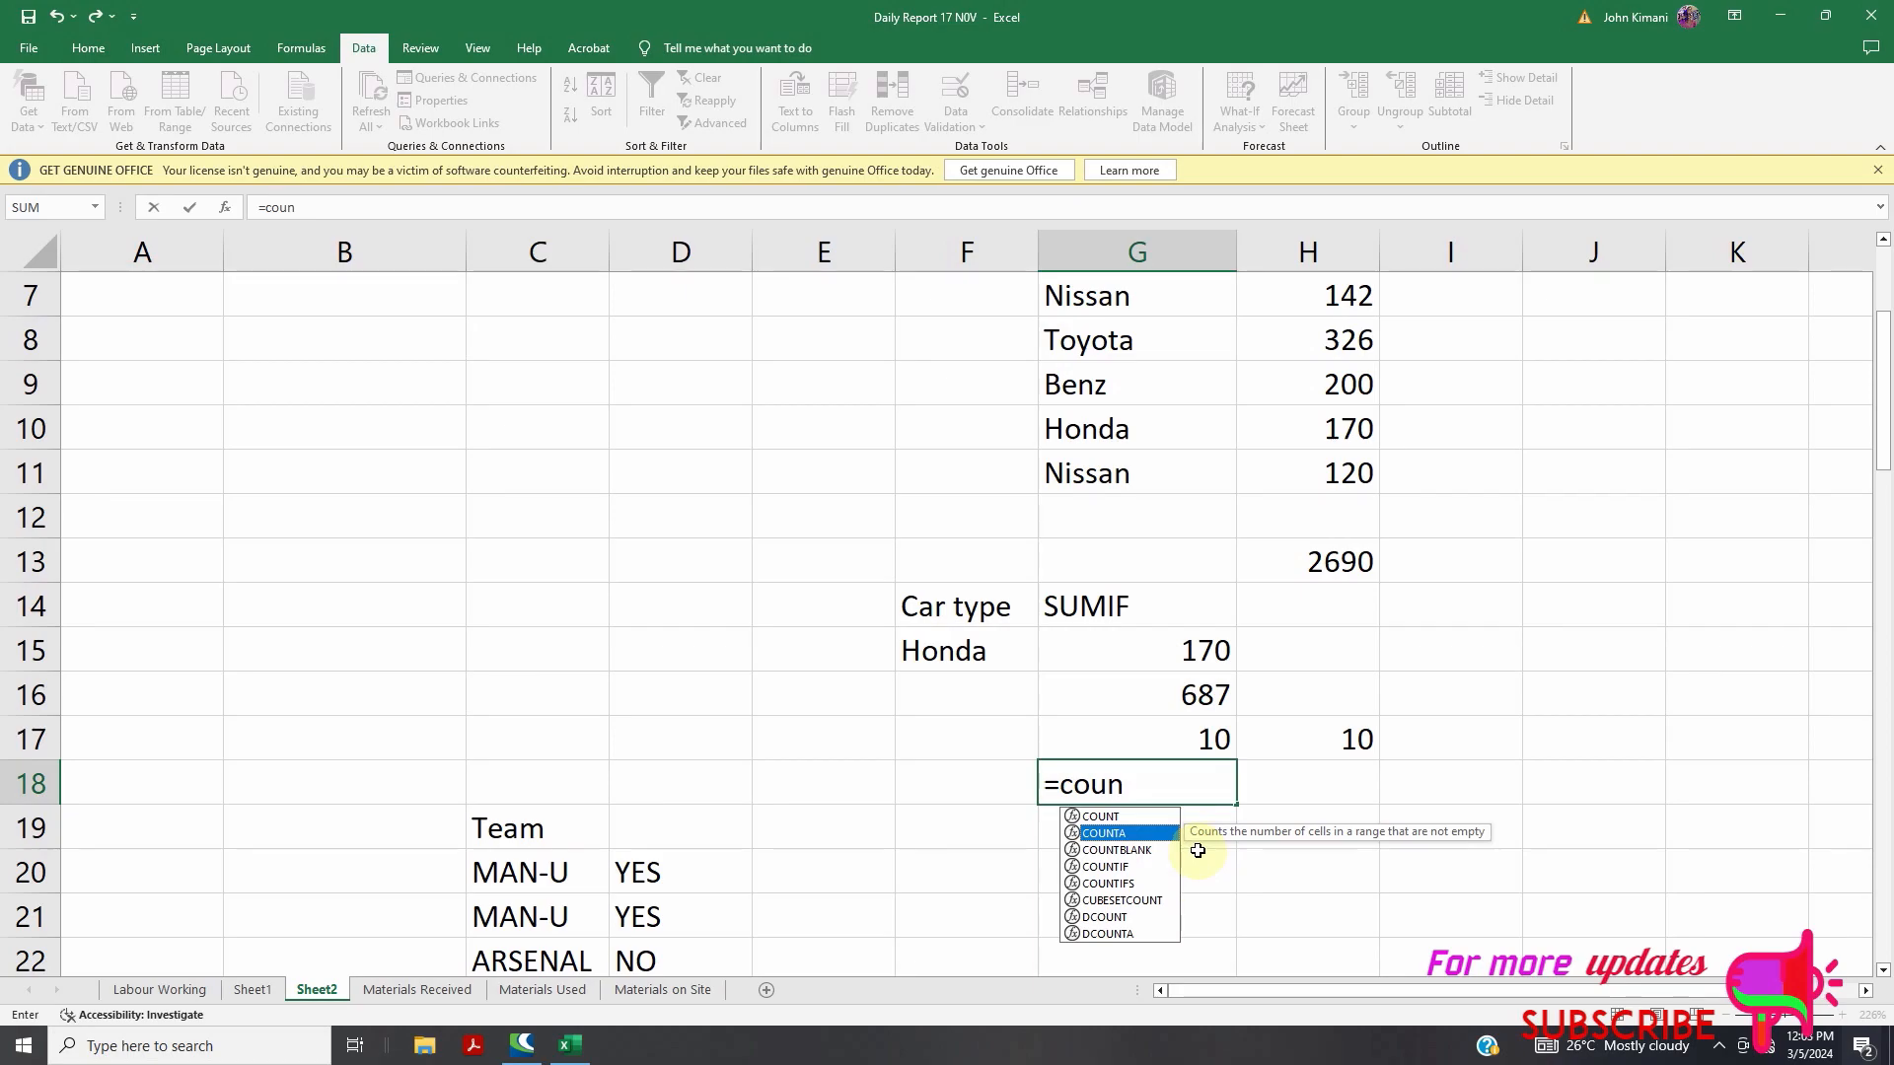
pyautogui.click(1136, 787)
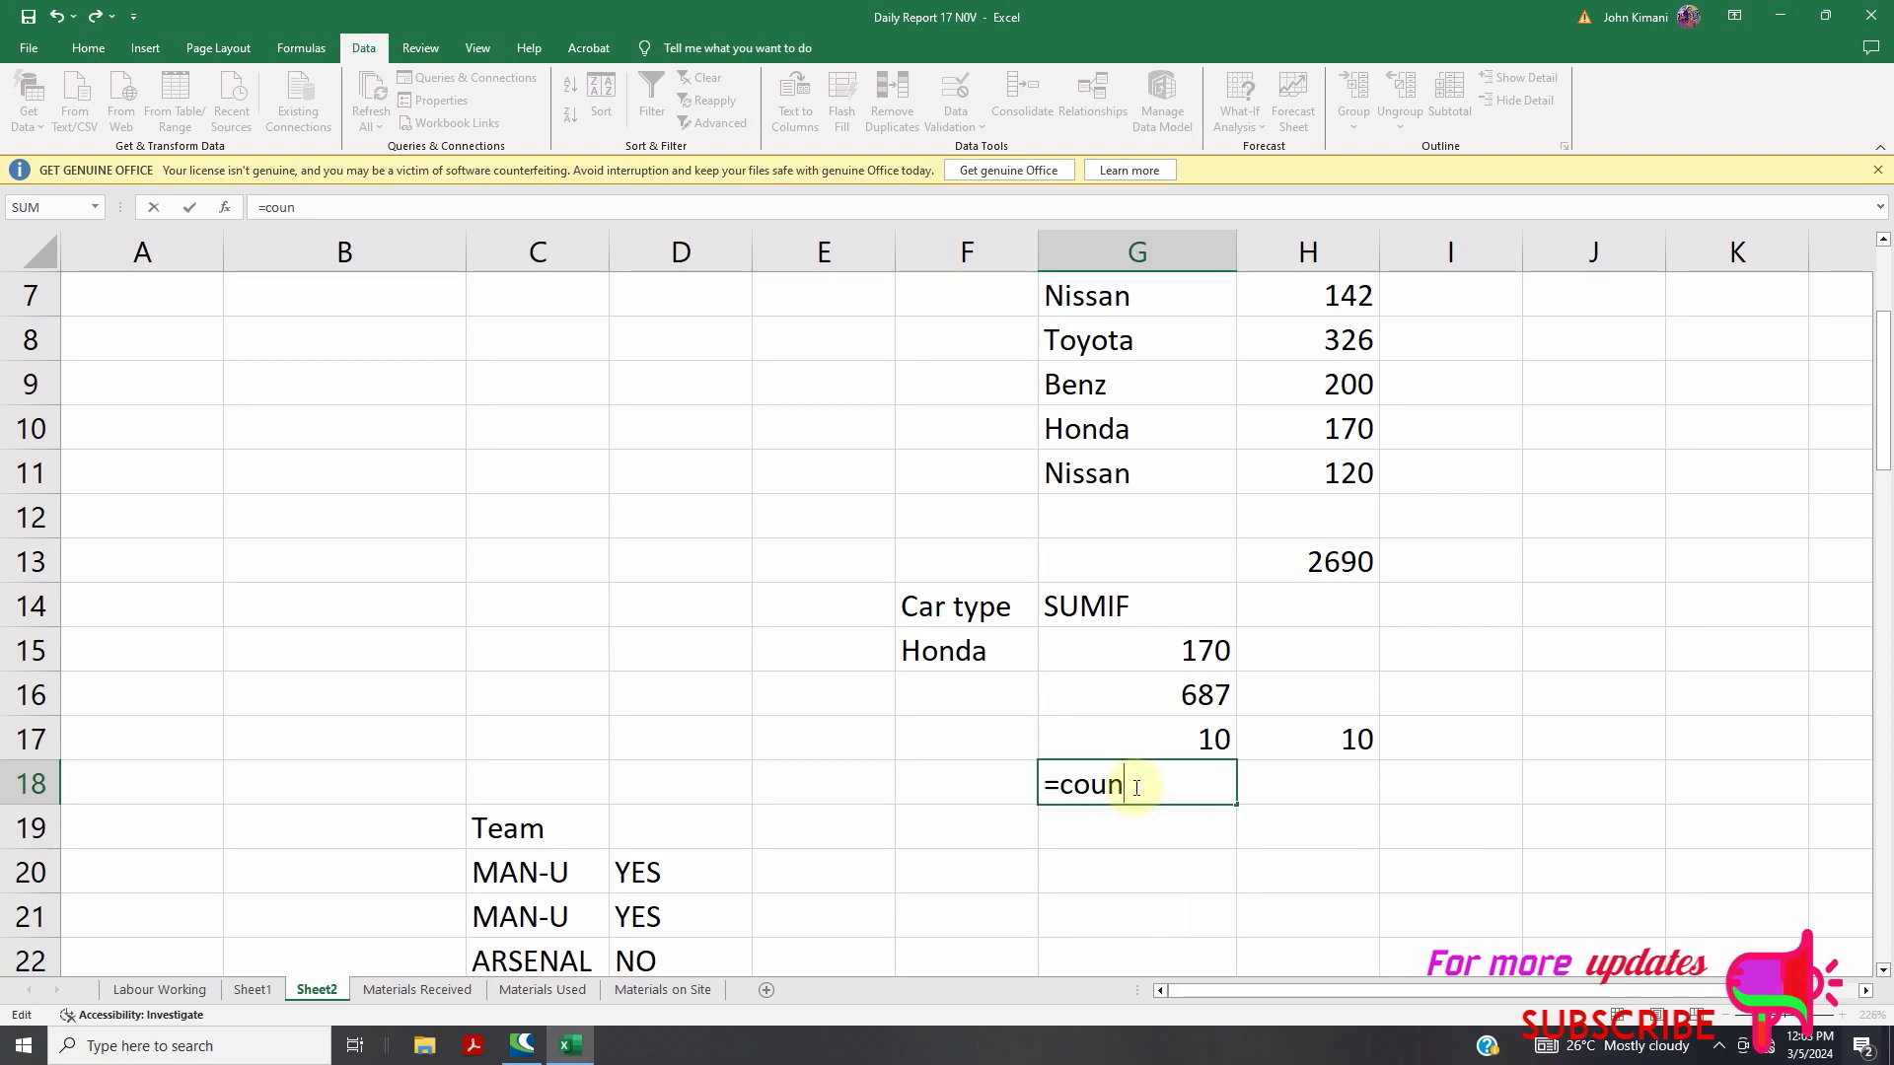
pyautogui.write('ta')
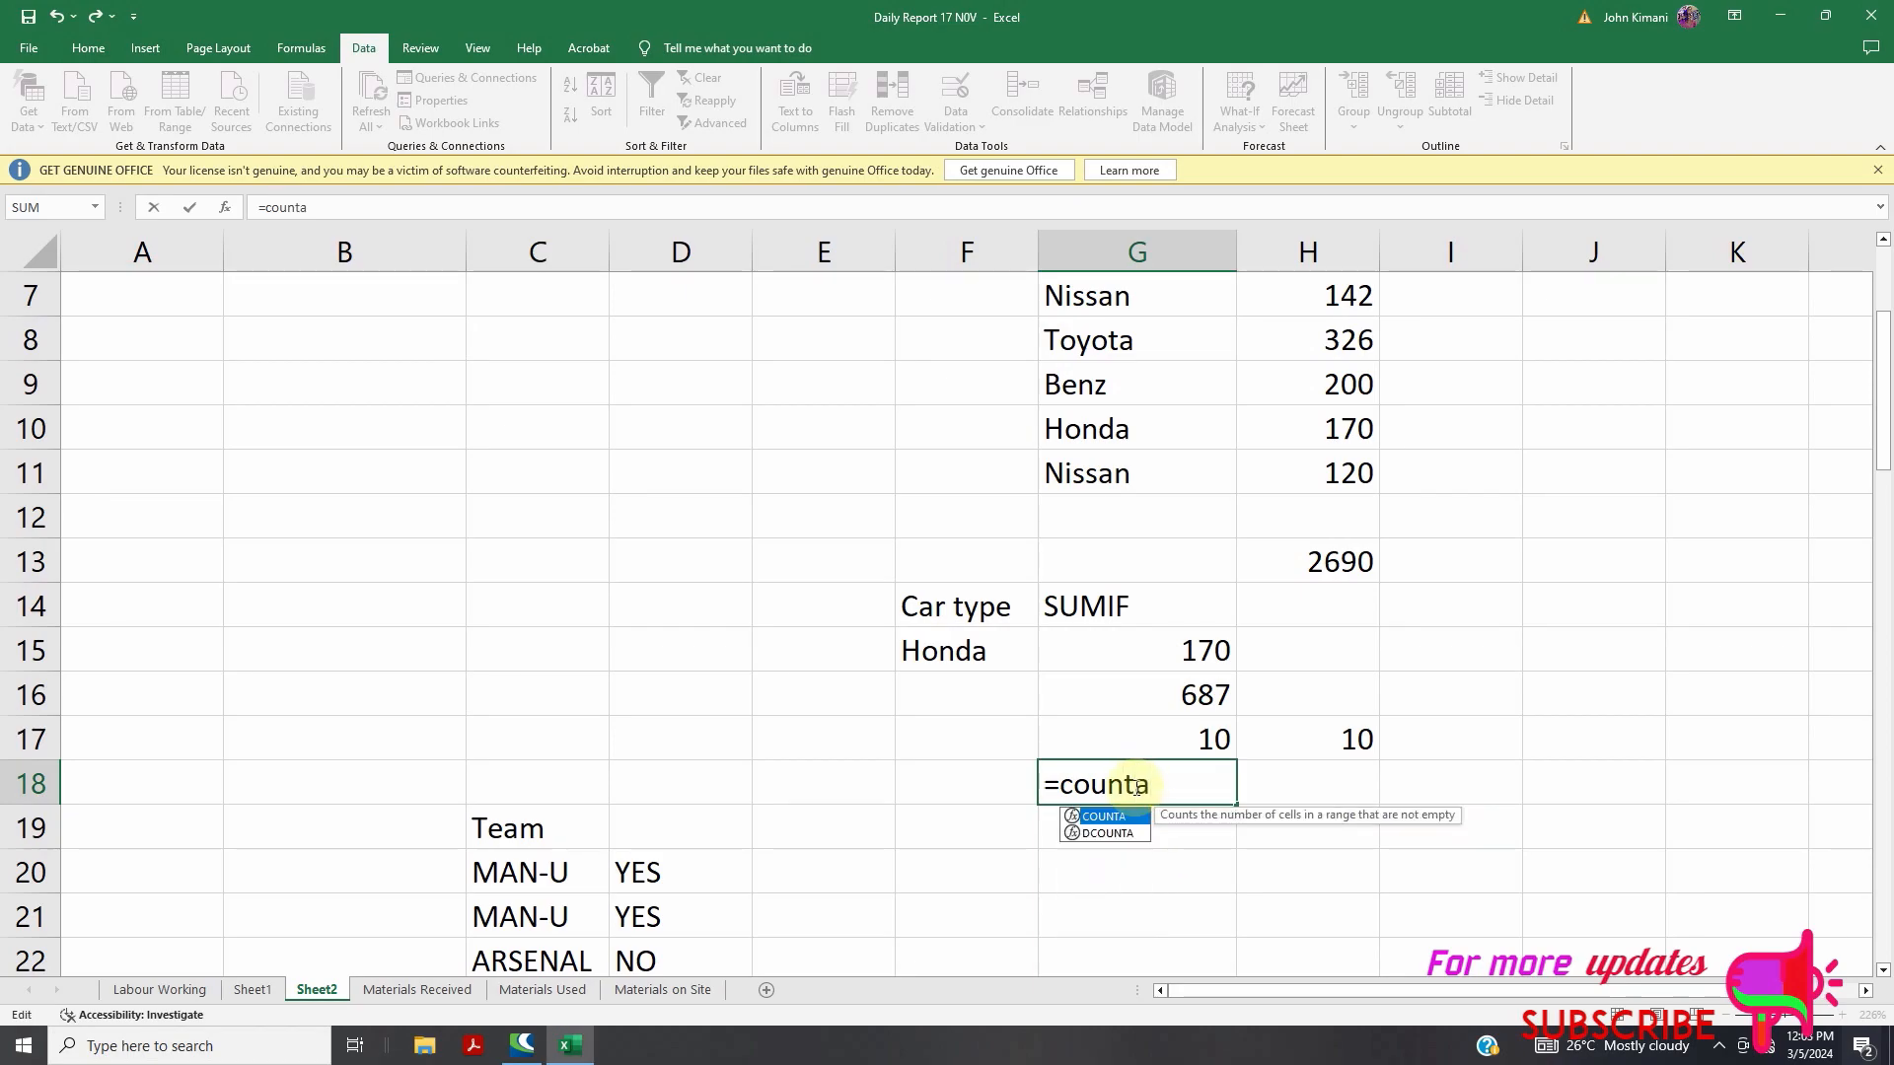
pyautogui.click(1322, 739)
pyautogui.scroll(2, 921, 752)
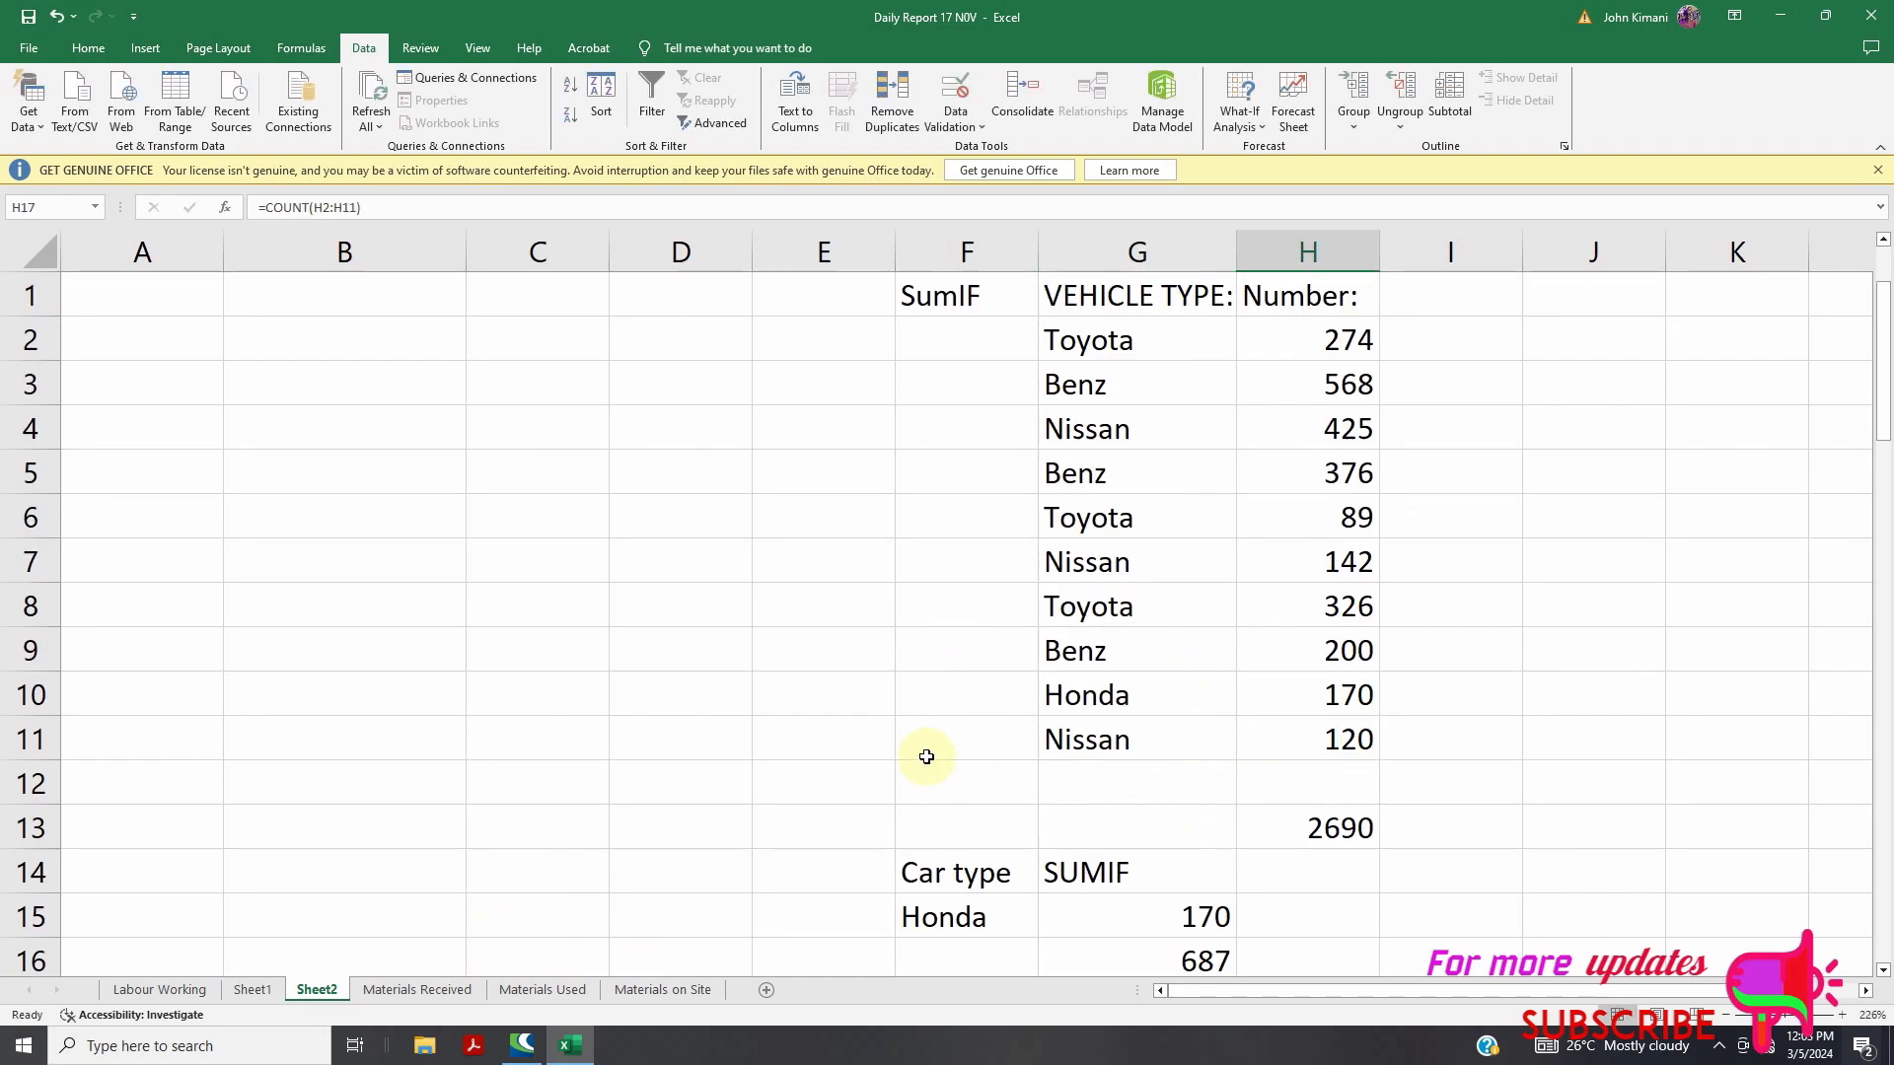
# Enter Toyota in C2, 34 in C4, Benz in C5, 39 in C6 and NISAN-12 in C7
pyautogui.click(497, 347)
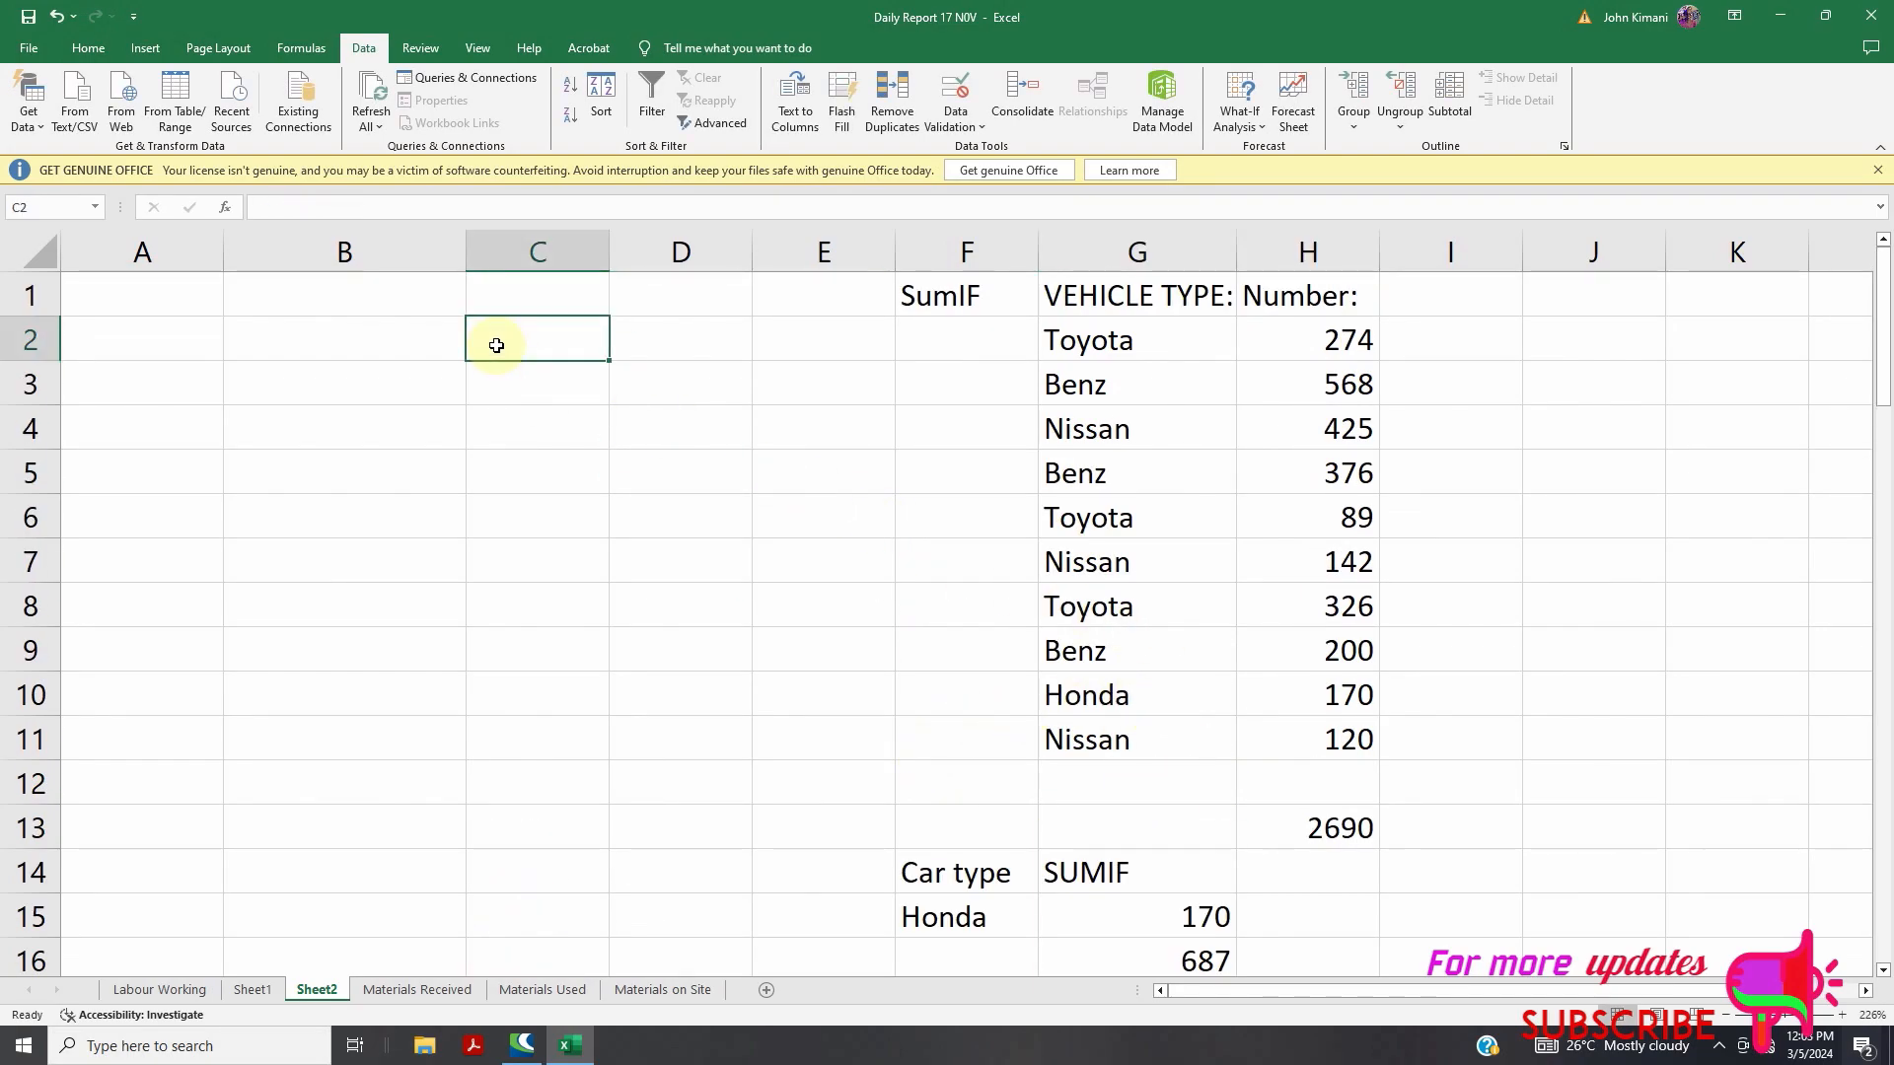
pyautogui.write('T')
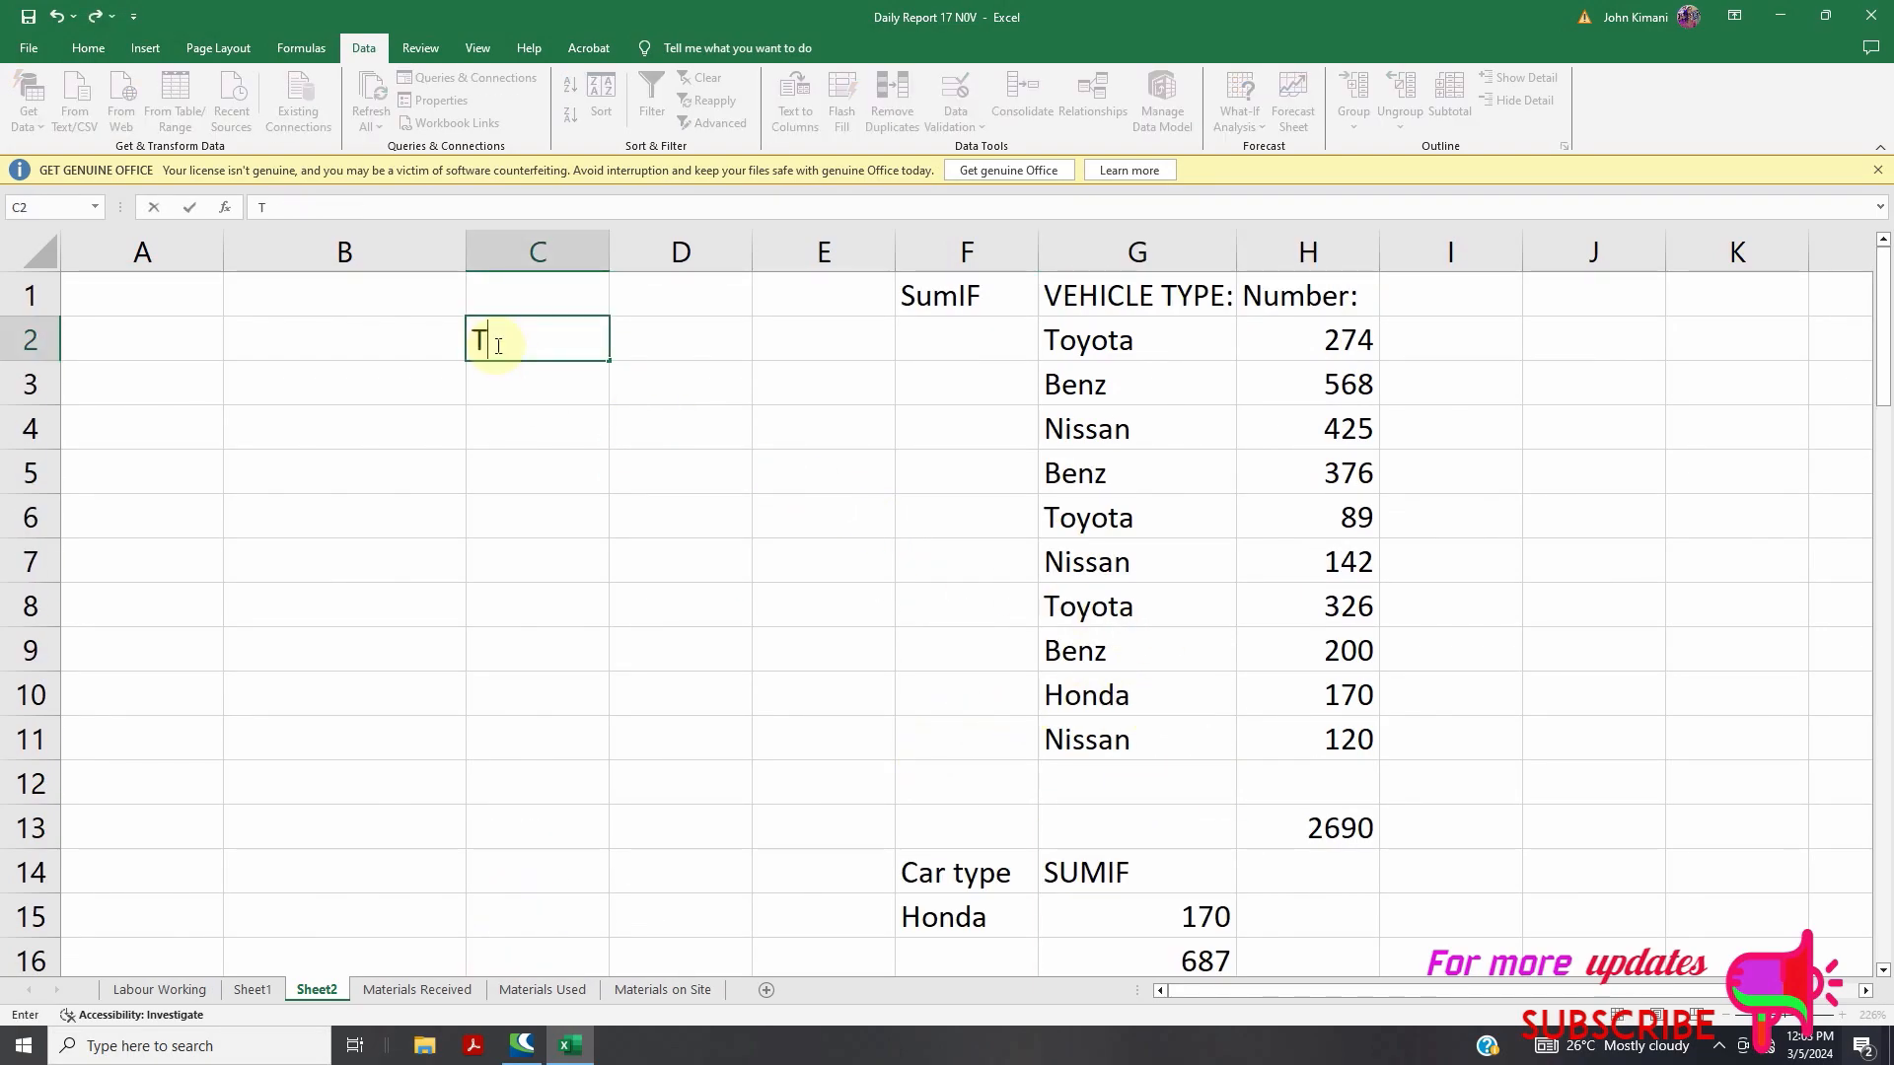
pyautogui.write('oyota')
pyautogui.click(538, 420)
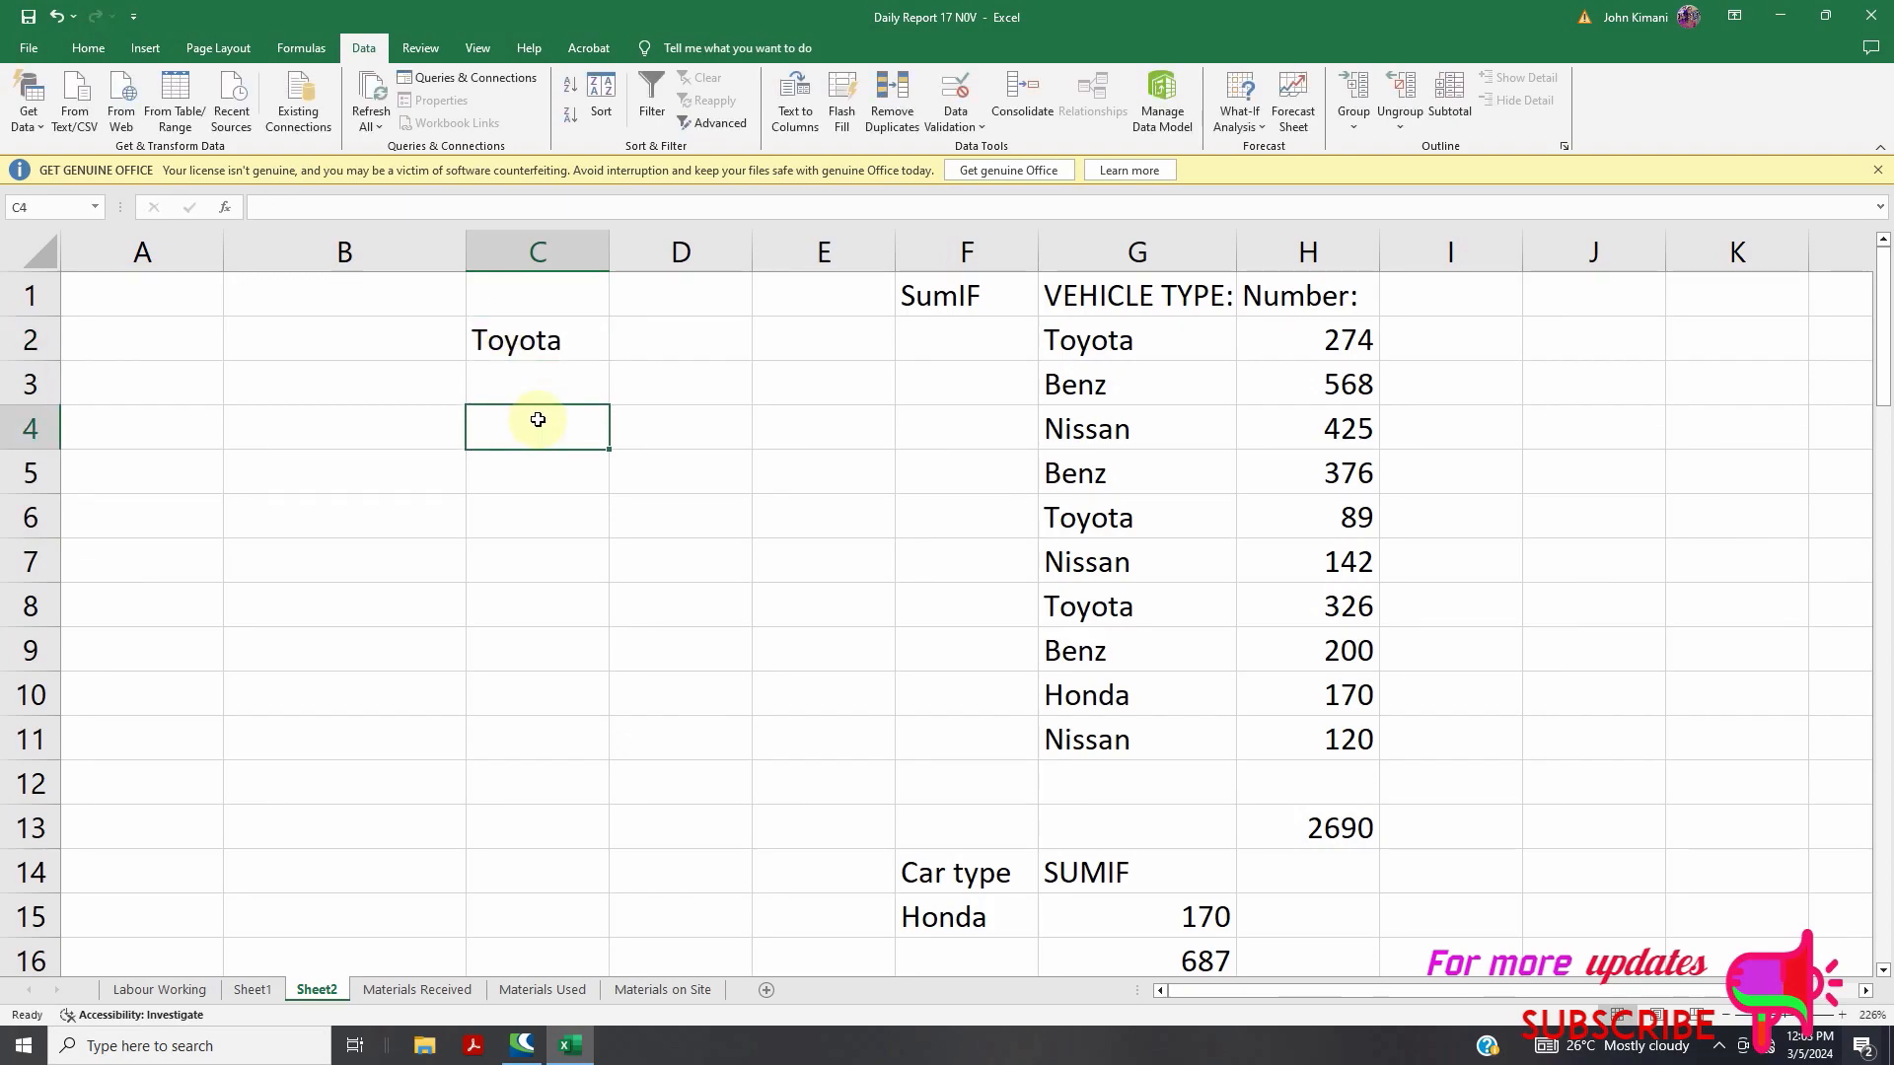
pyautogui.write('34')
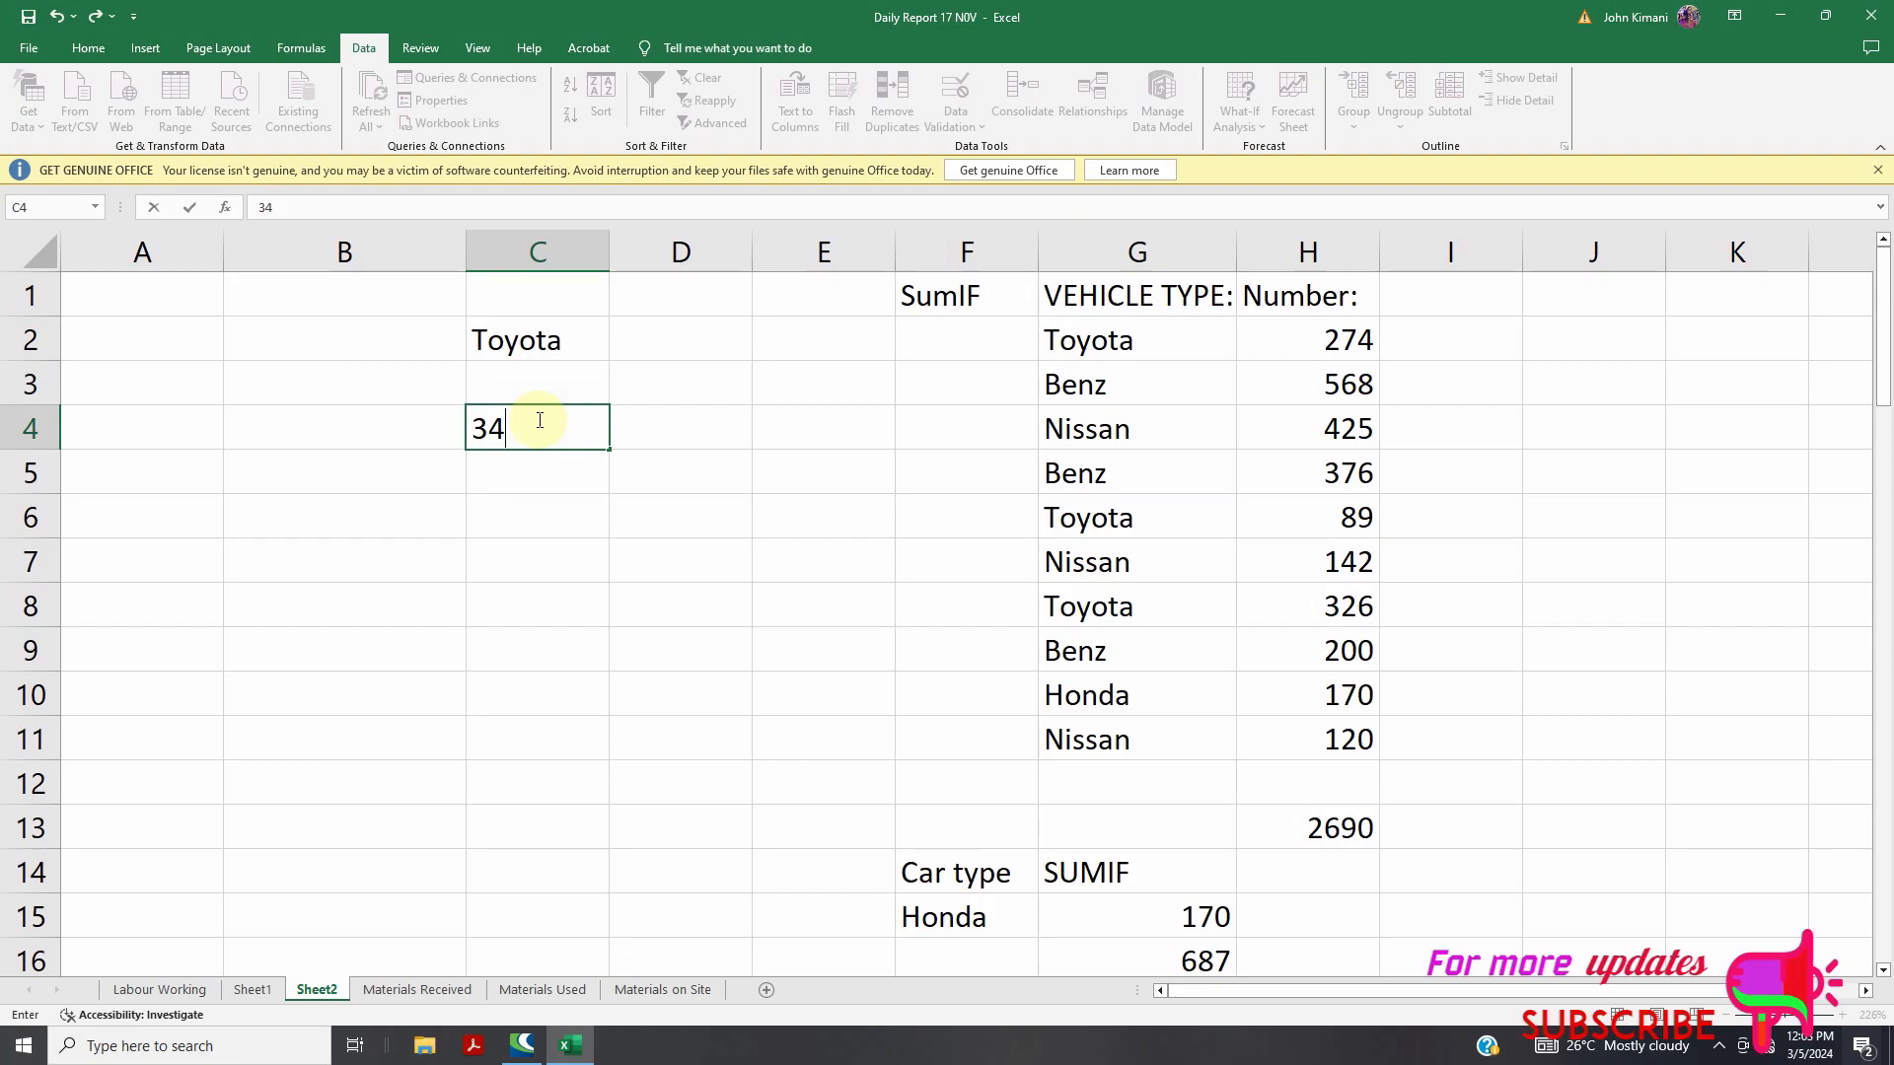
pyautogui.click(526, 475)
pyautogui.write('Benz')
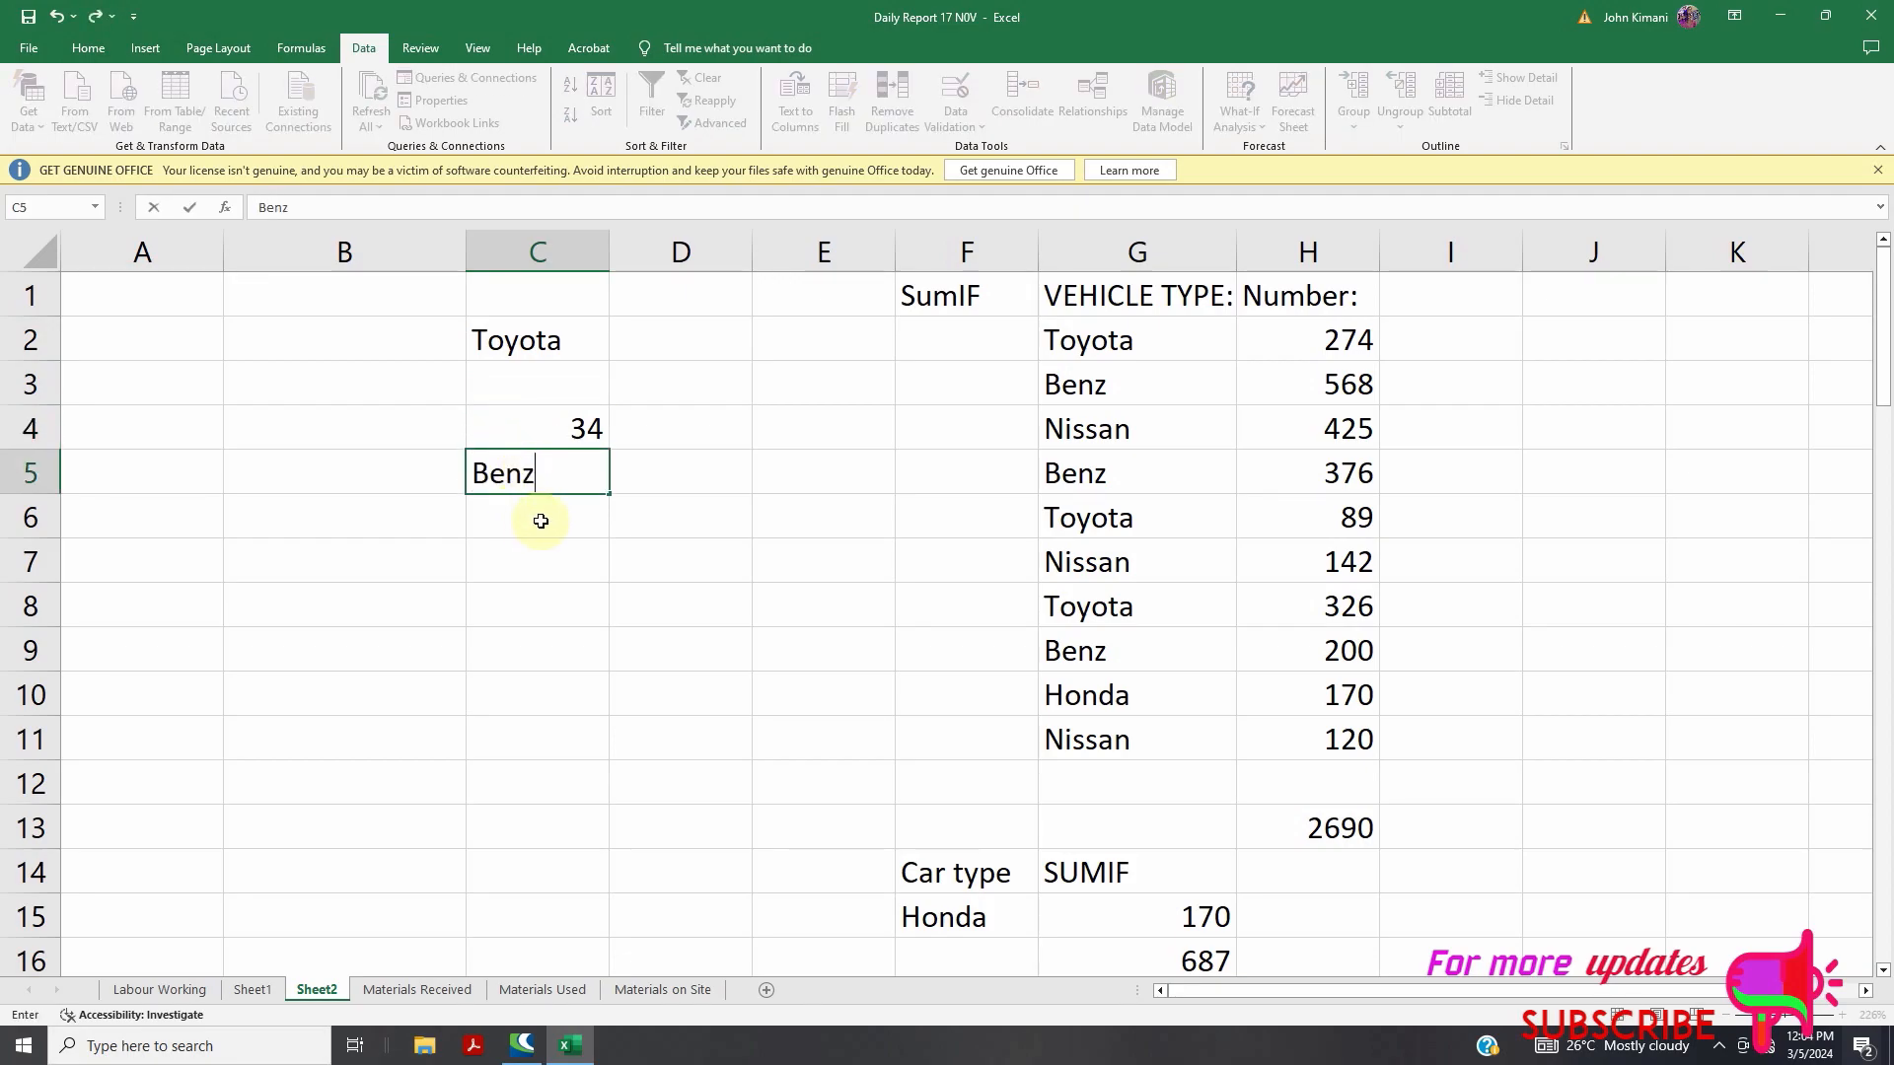
pyautogui.click(540, 520)
pyautogui.write('39')
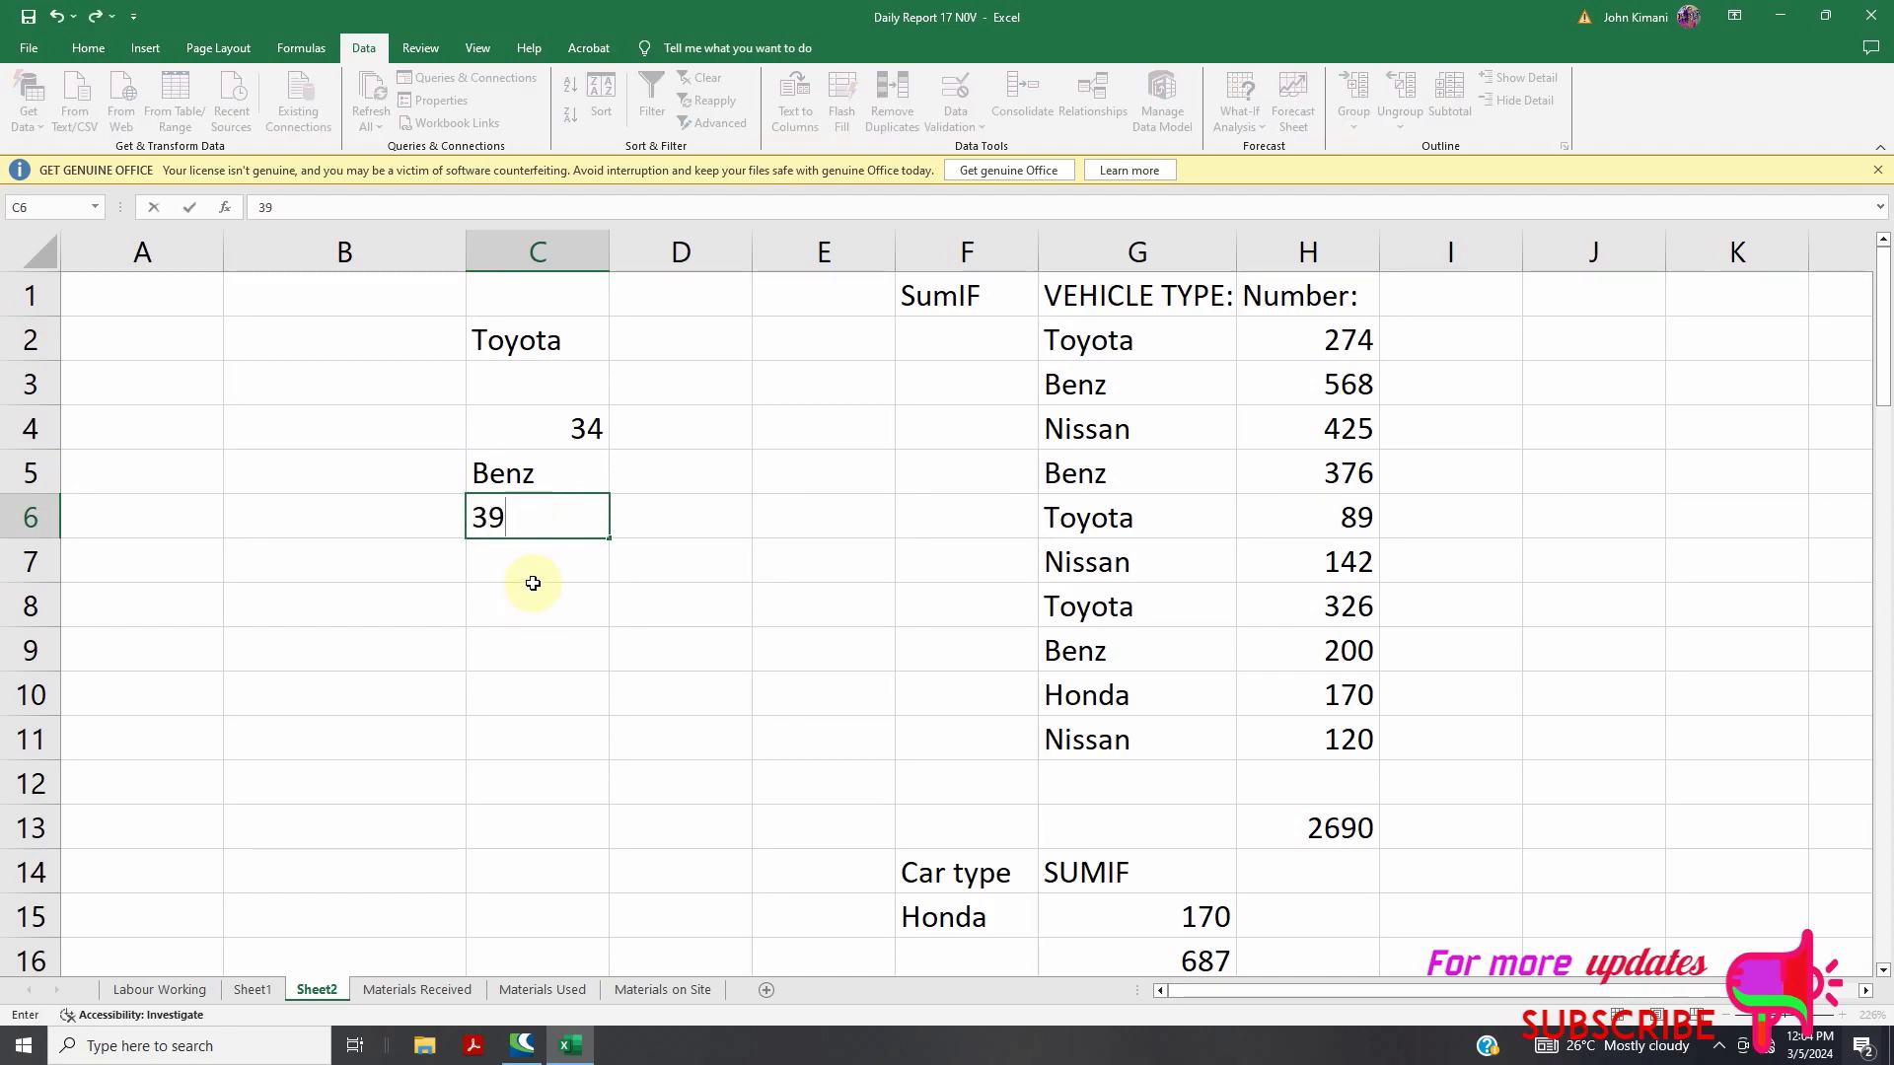
pyautogui.click(522, 570)
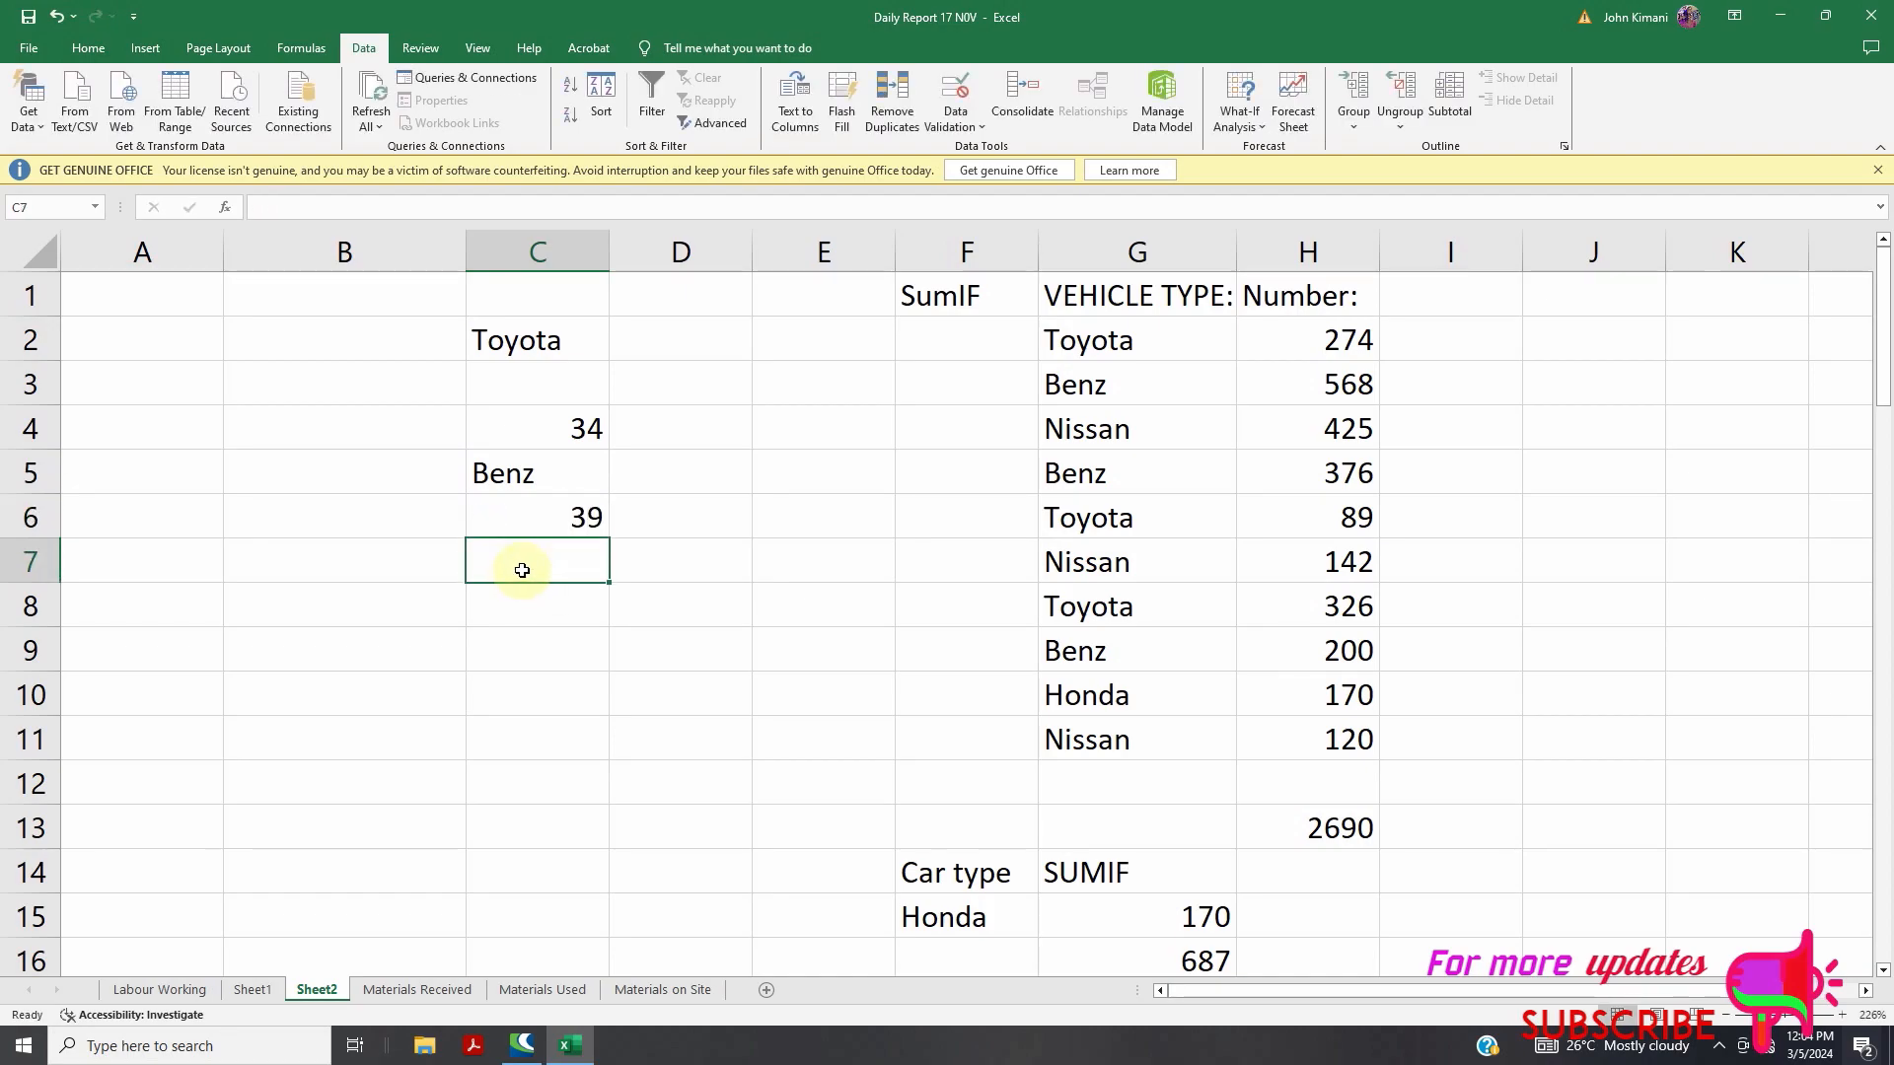
pyautogui.write('n')
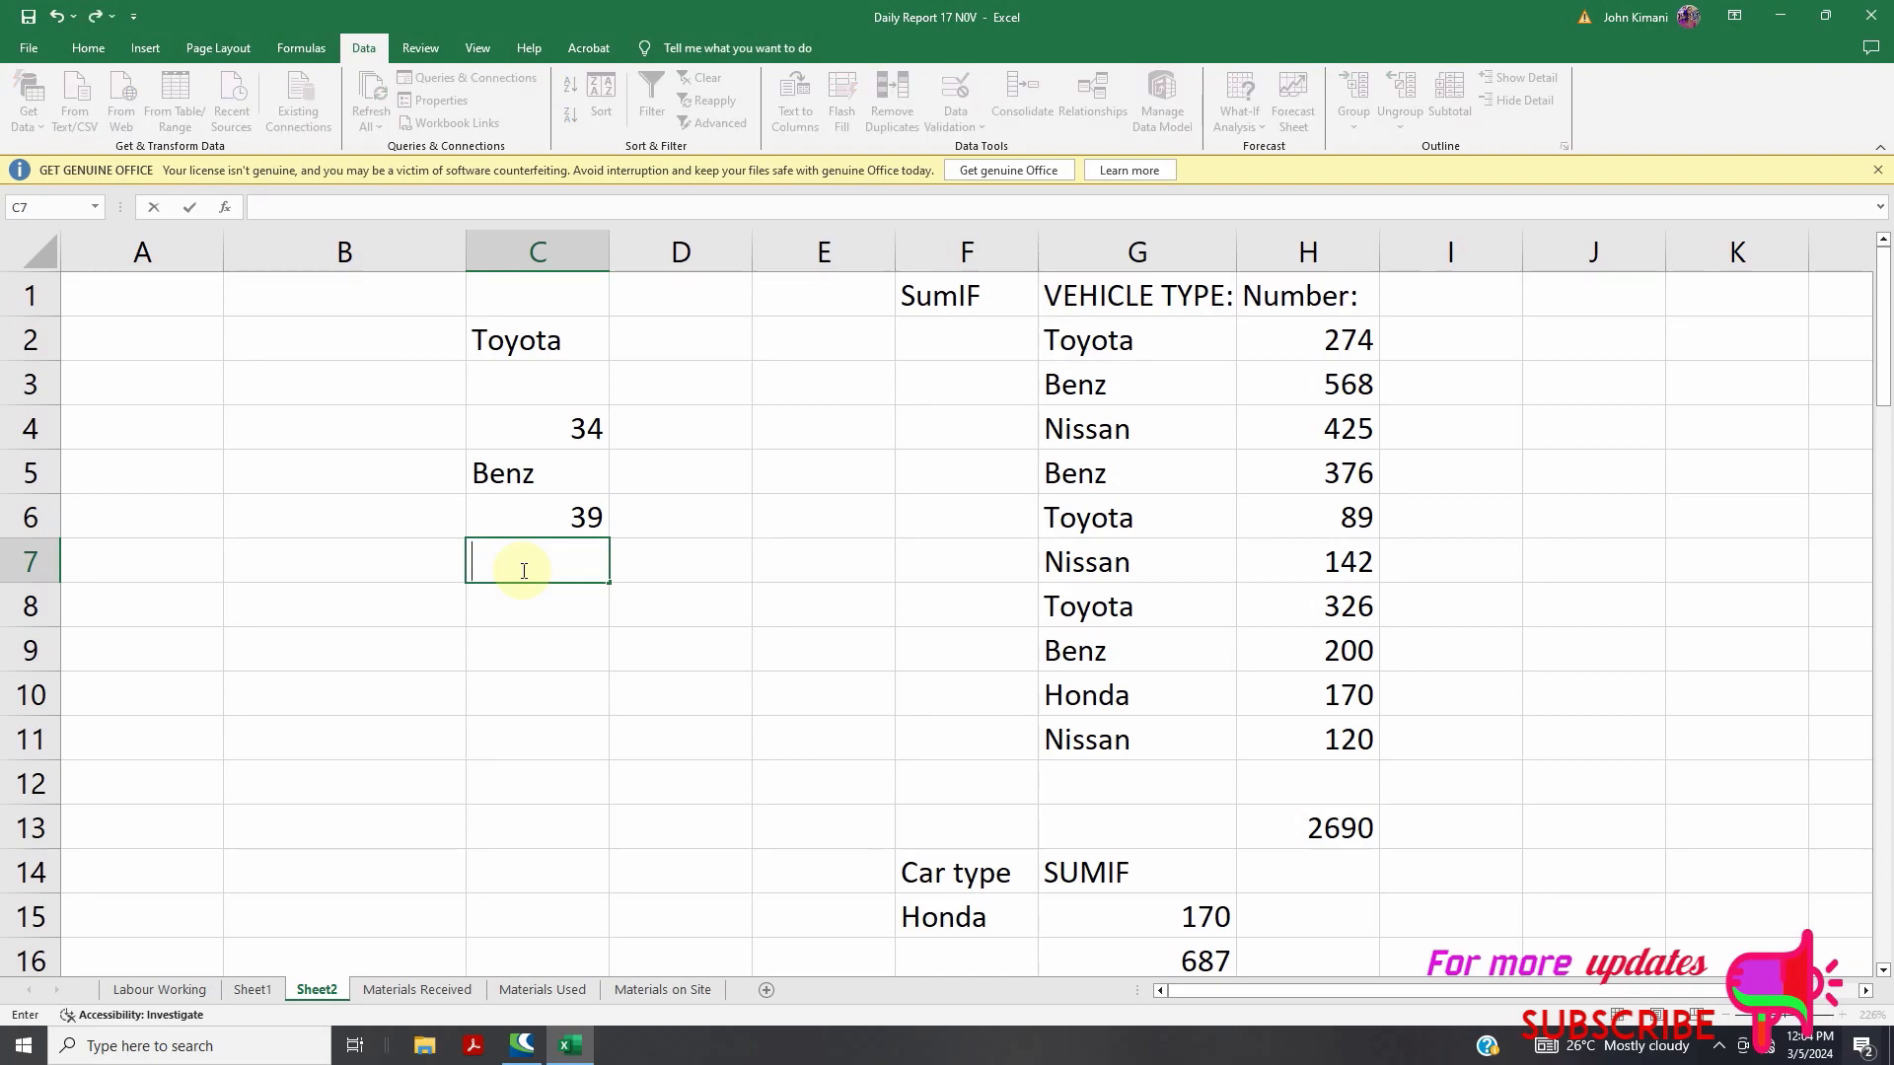
pyautogui.write('NISAN-12')
pyautogui.click(558, 648)
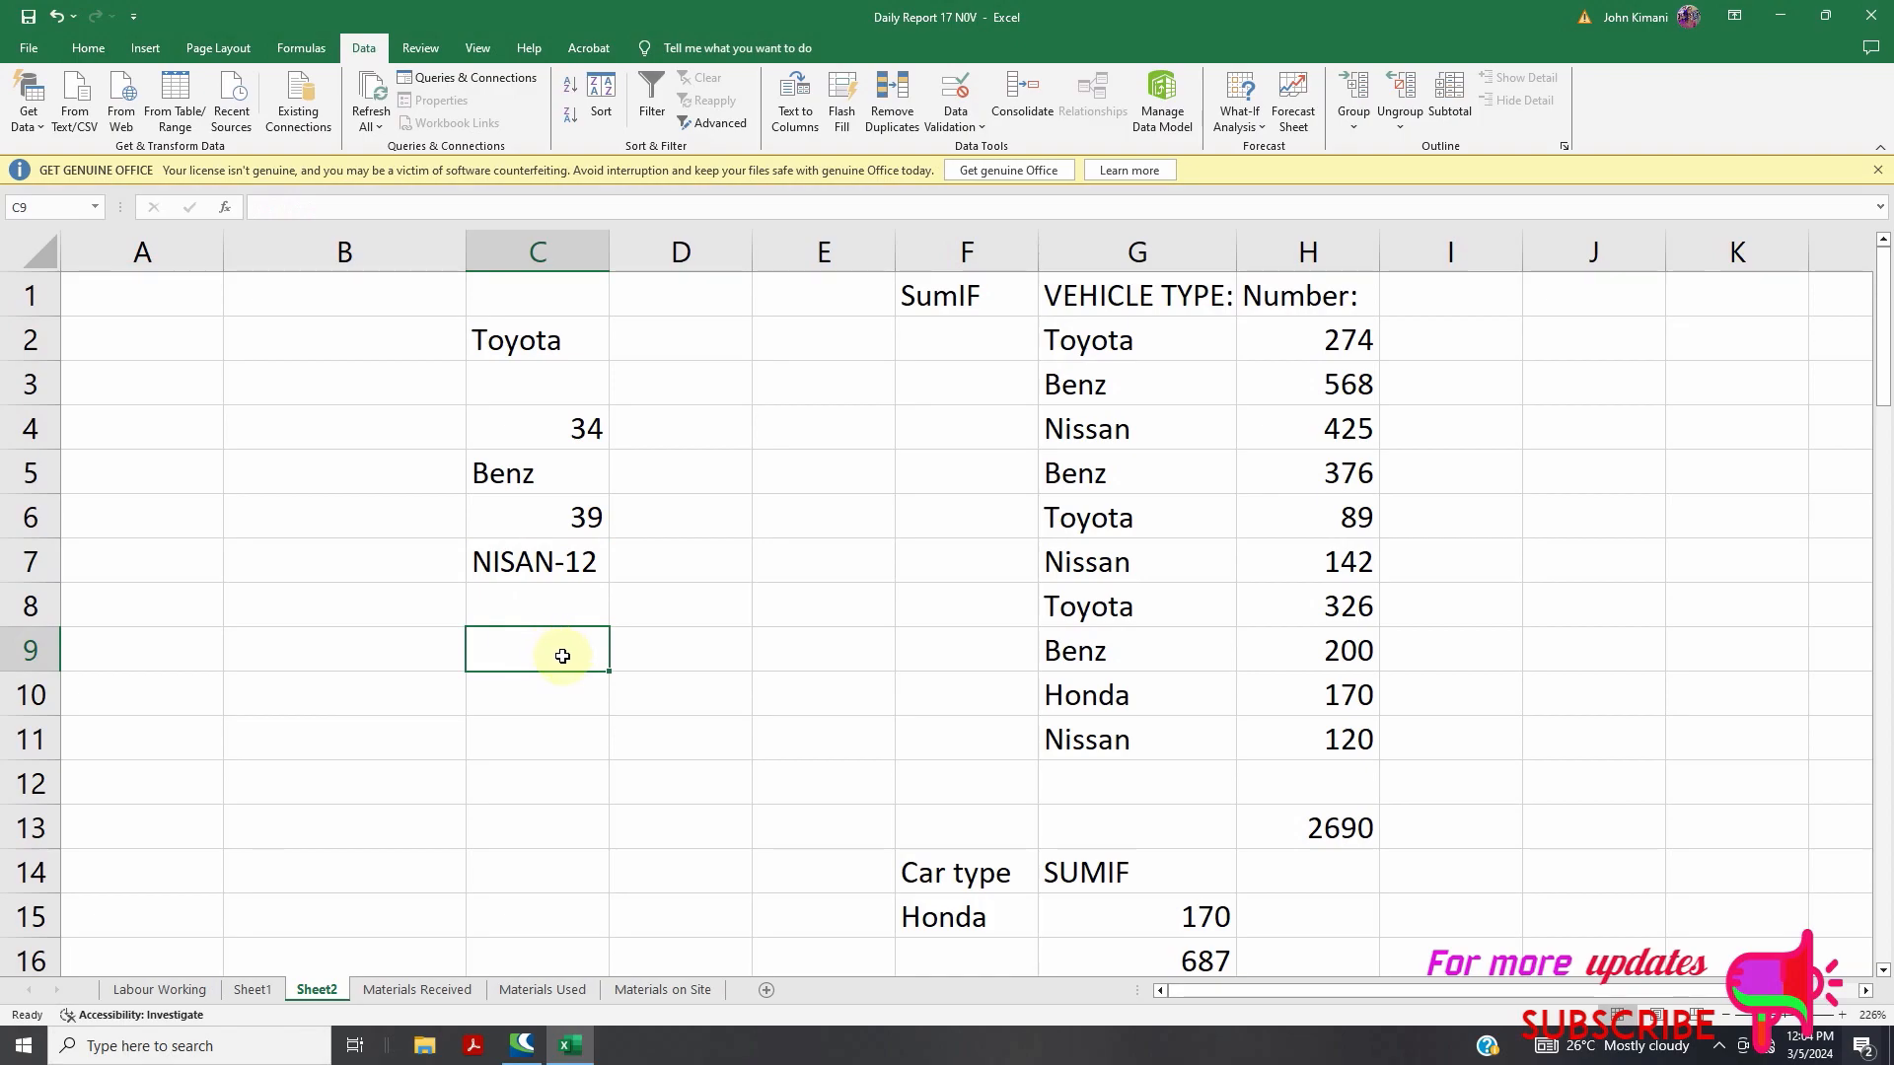
# Enter =COUNTA(C1:C8) in C9, returning 5 non-empty cells
pyautogui.write('=')
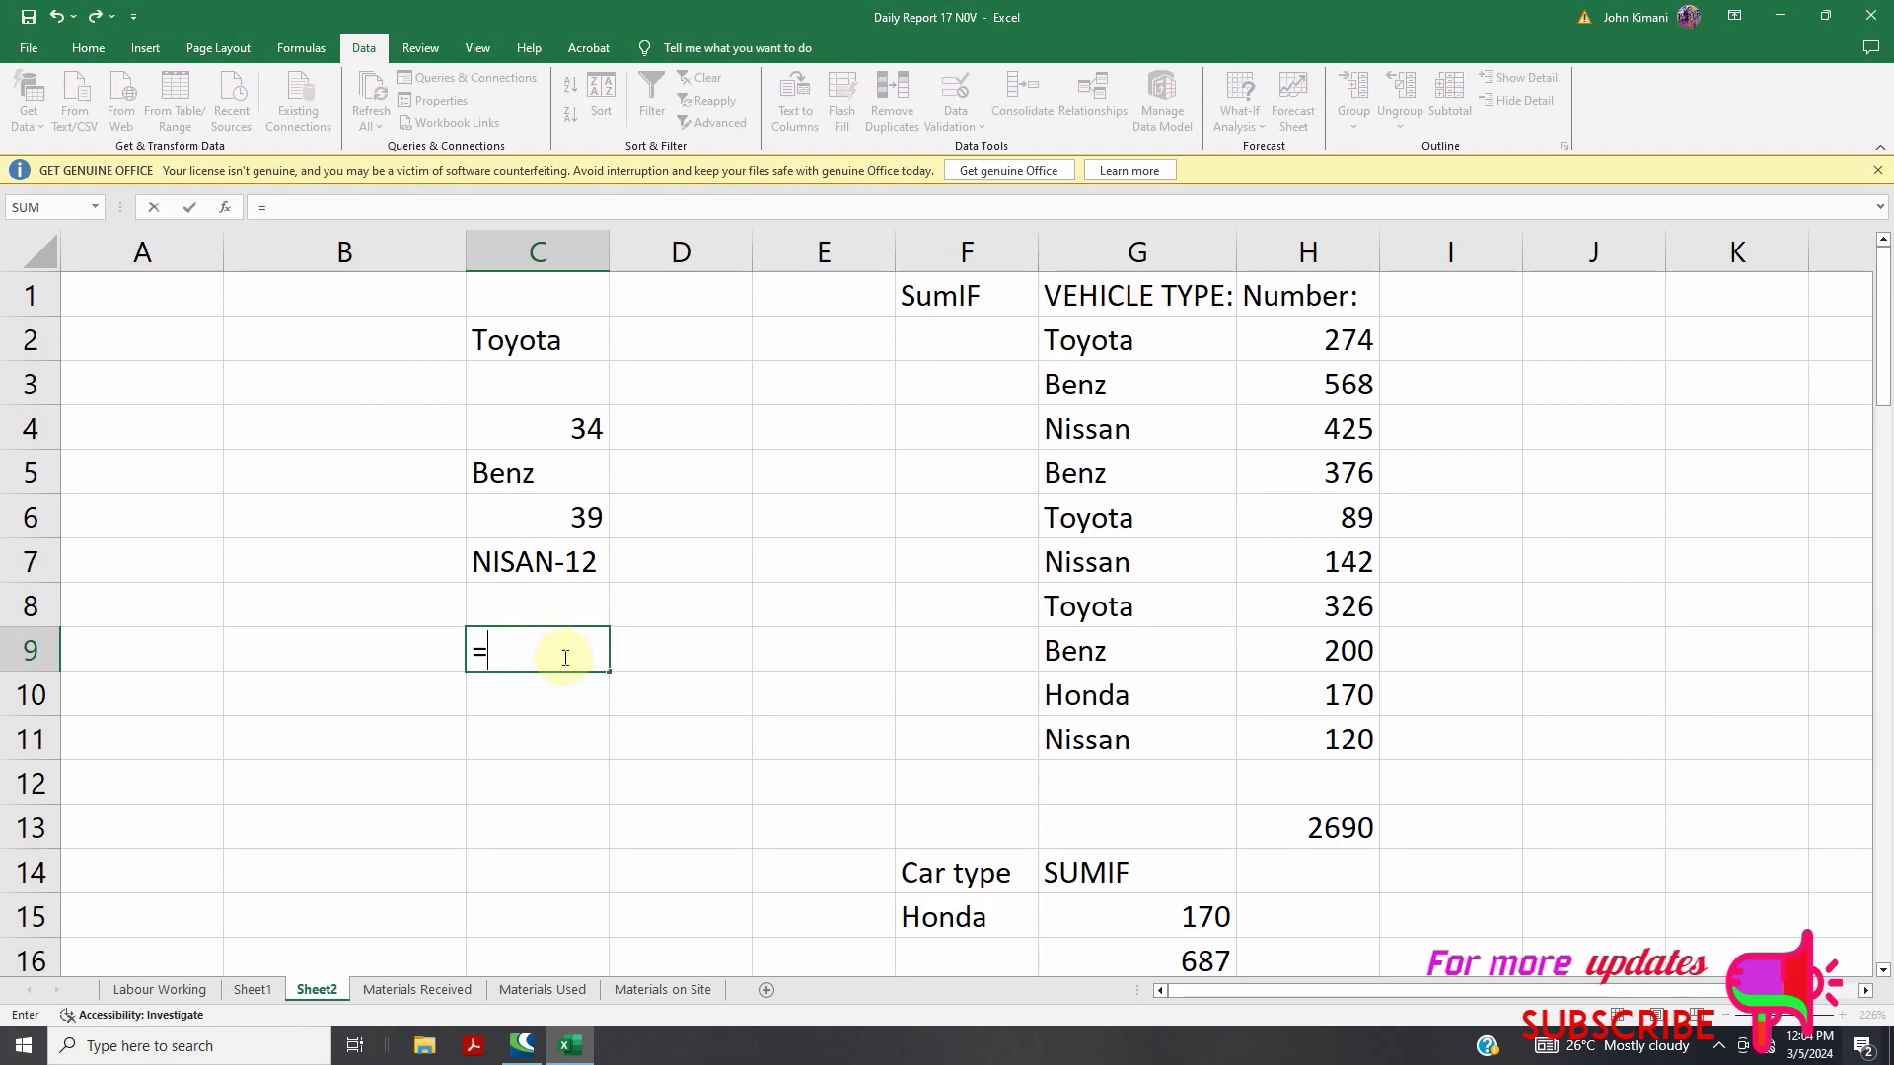
pyautogui.write('COUNTA')
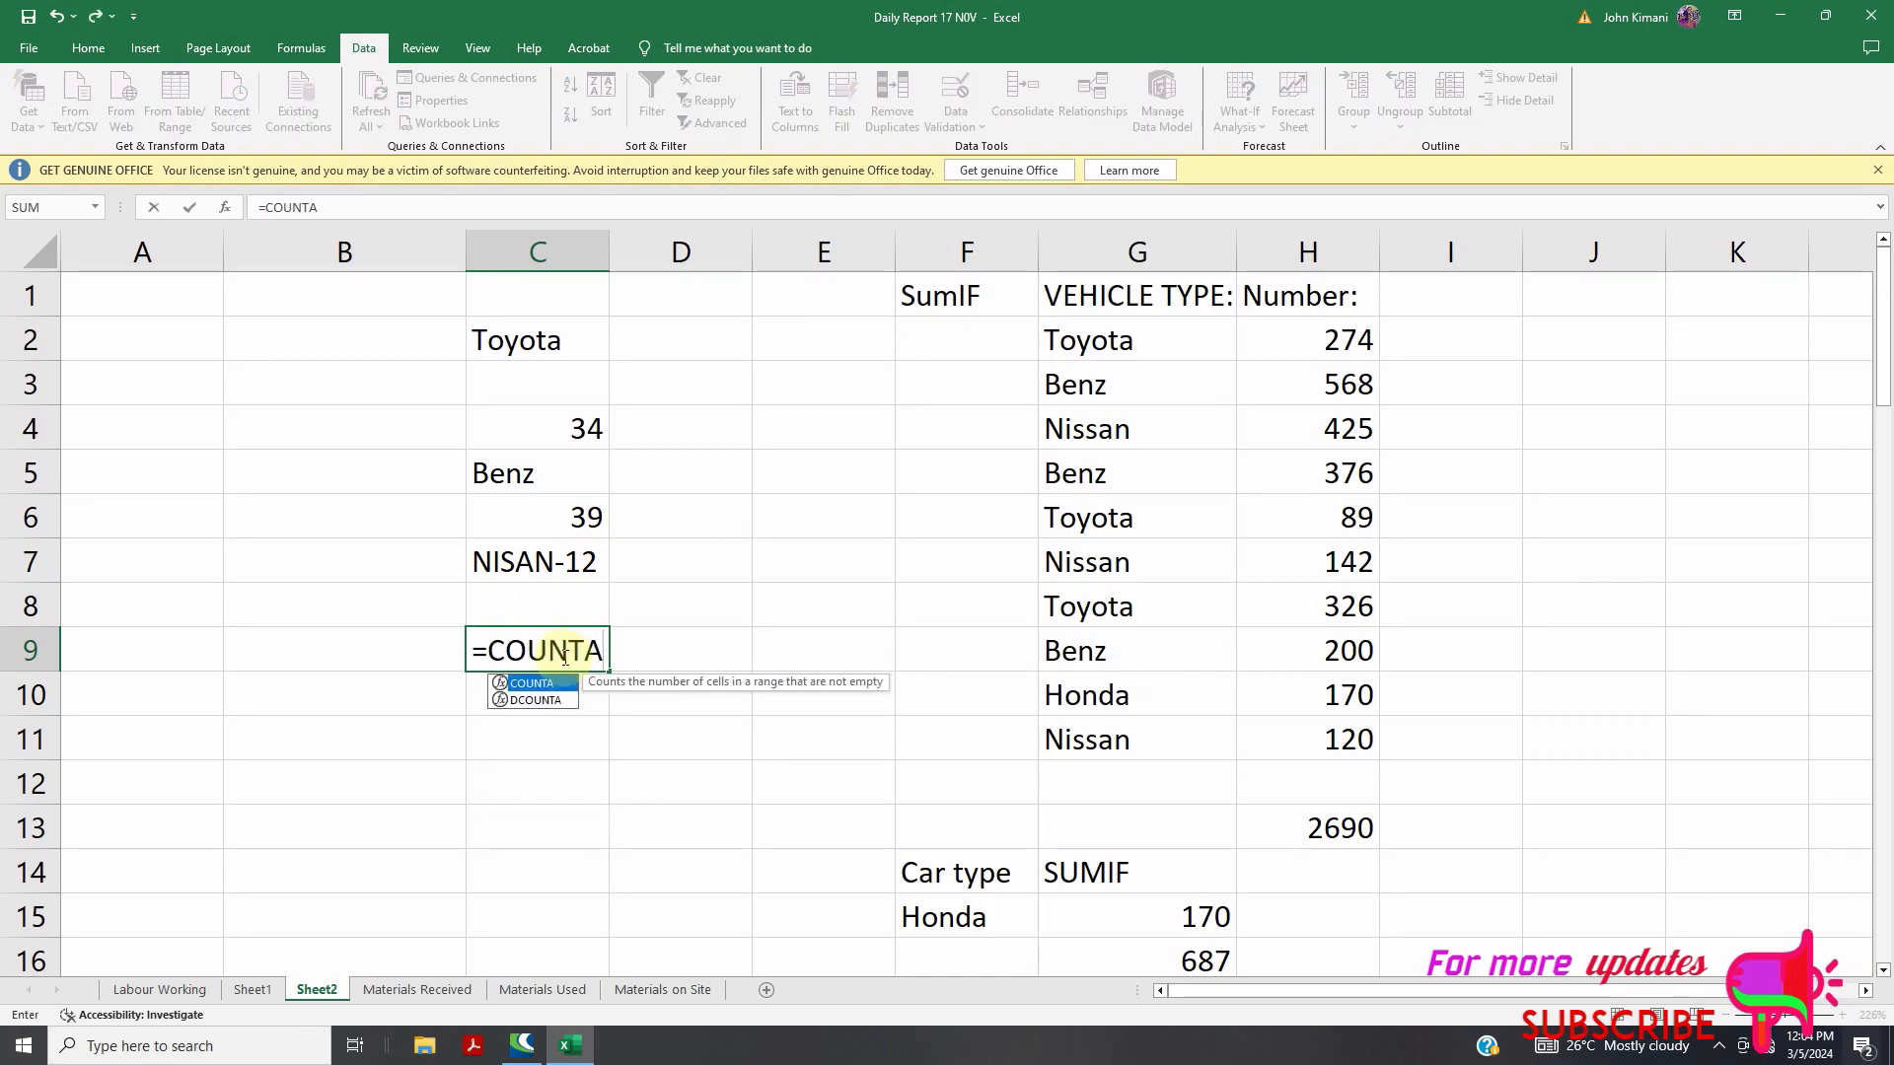
pyautogui.write('(')
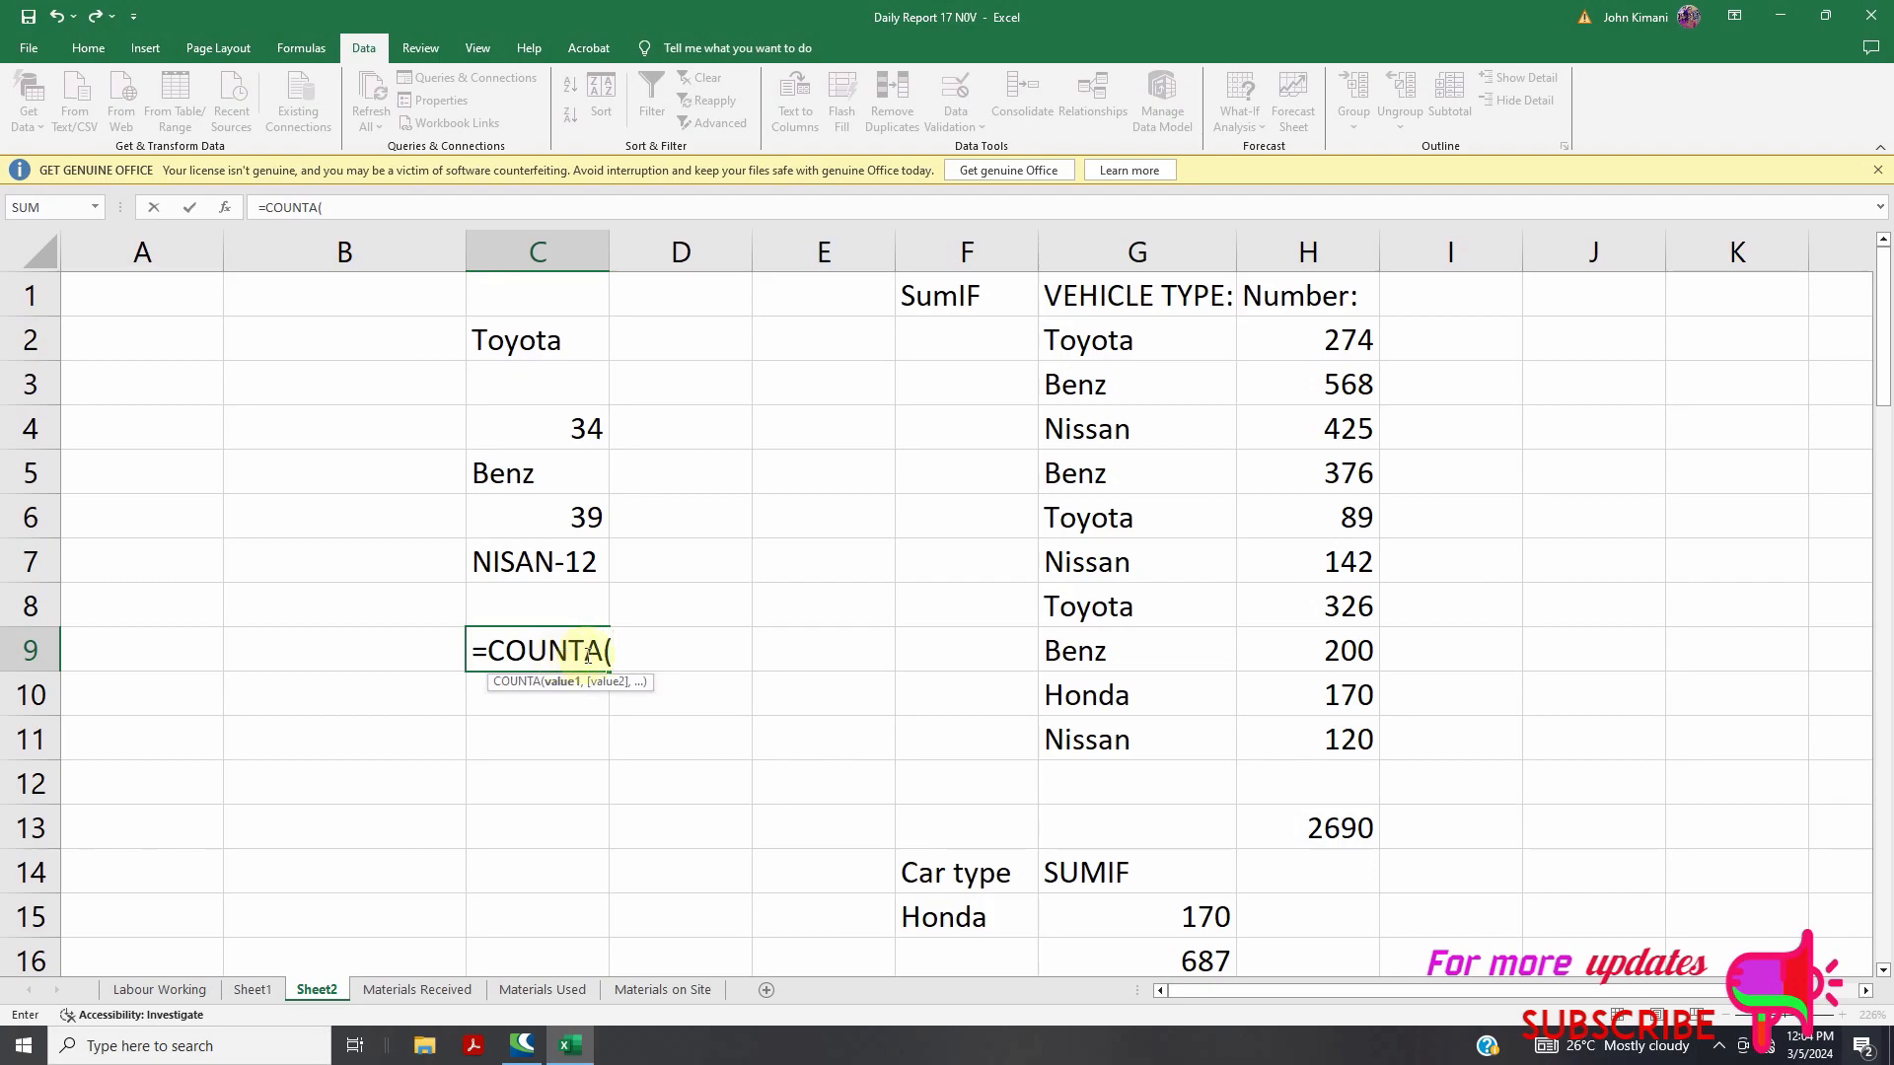
pyautogui.moveTo(509, 294); pyautogui.dragTo(548, 592)
pyautogui.click(539, 592)
pyautogui.moveTo(514, 310); pyautogui.dragTo(535, 592)
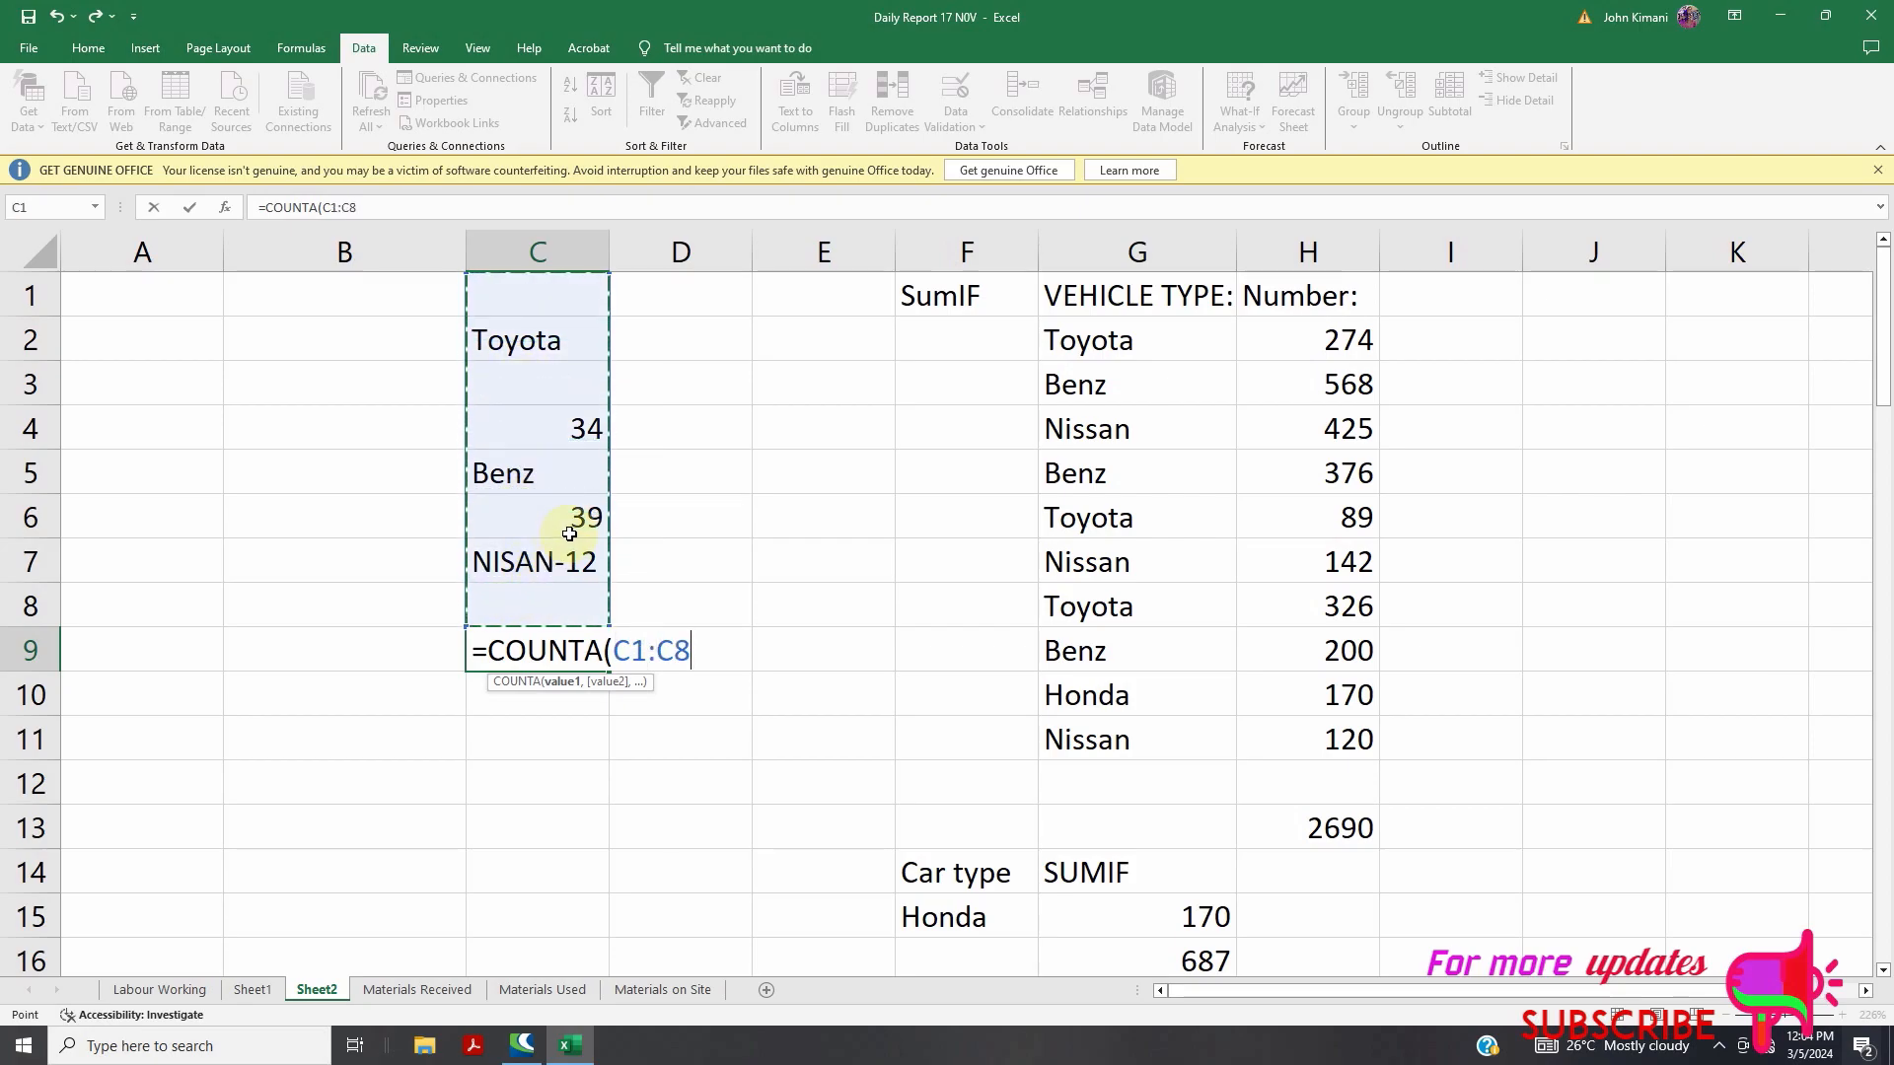
pyautogui.press('Return')
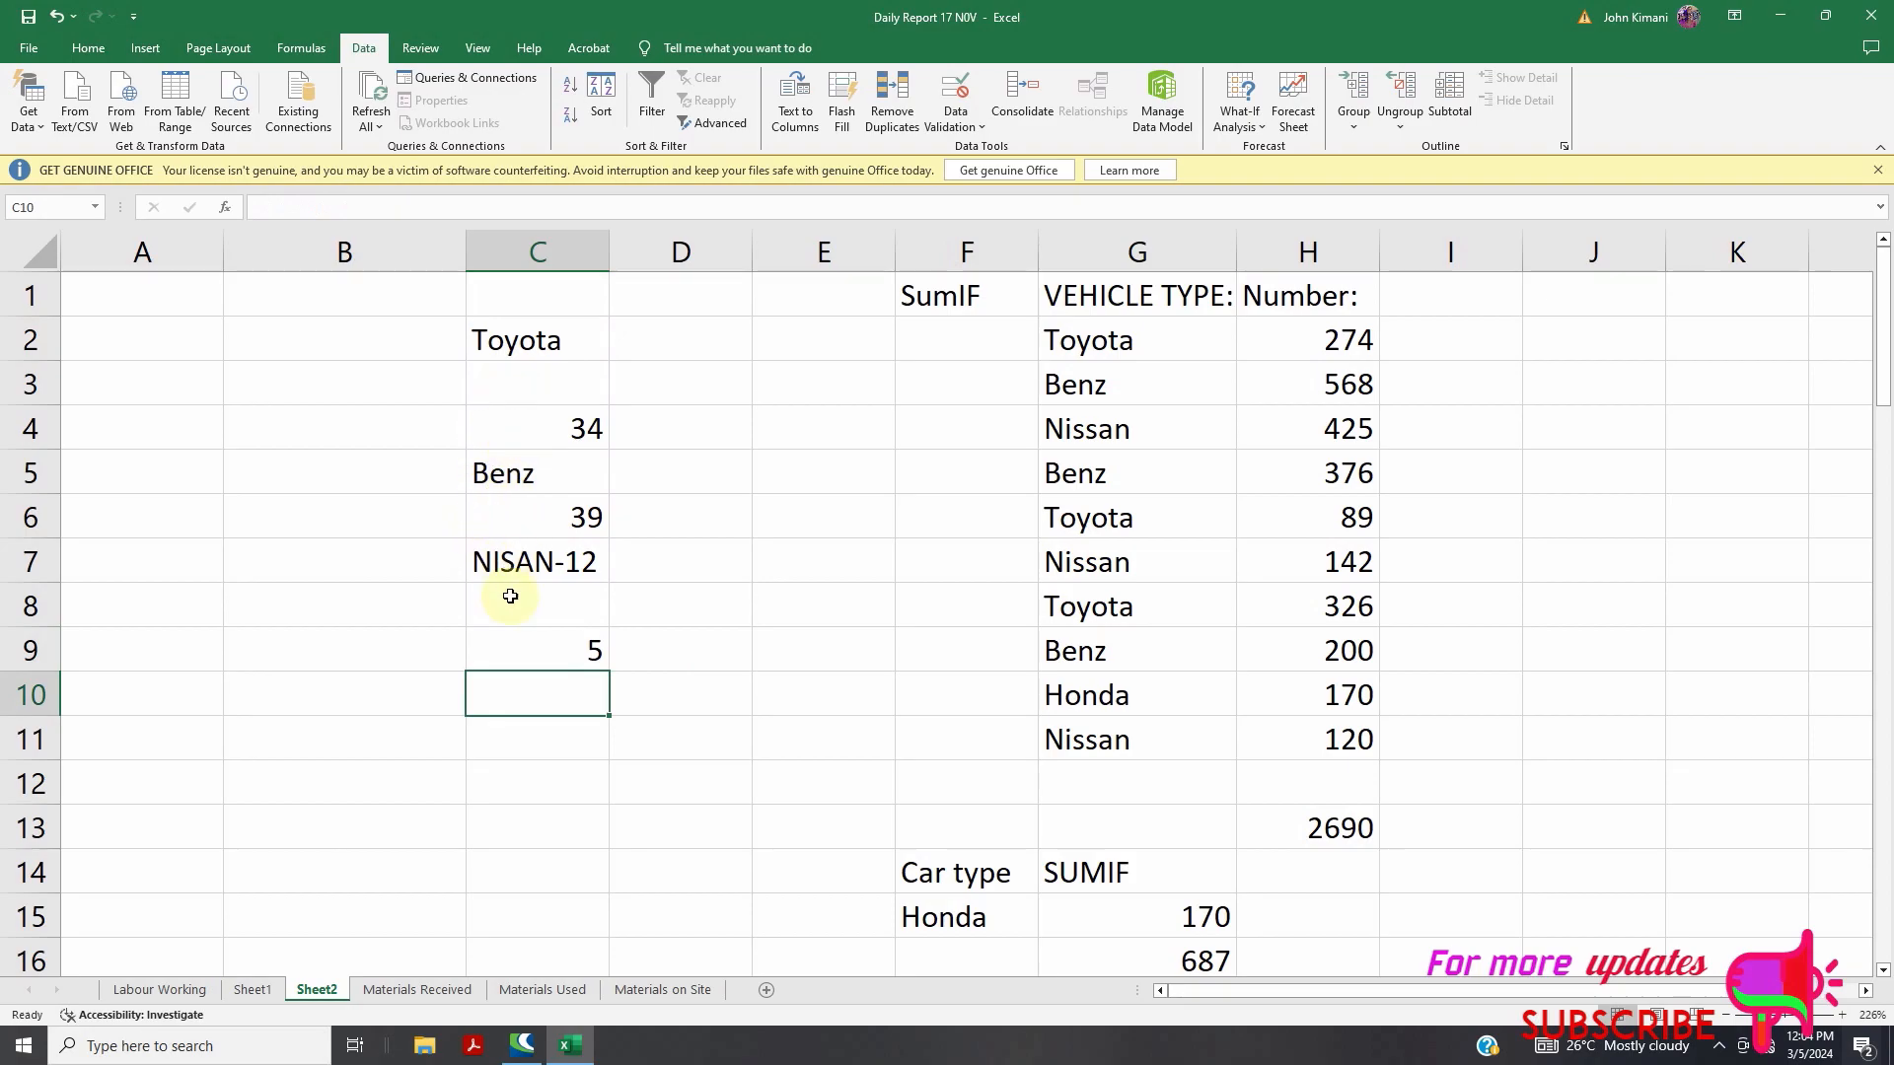
# Review the C9 formula, then go to Sheet1's Top 10 Excel Formulae list
pyautogui.click(531, 646)
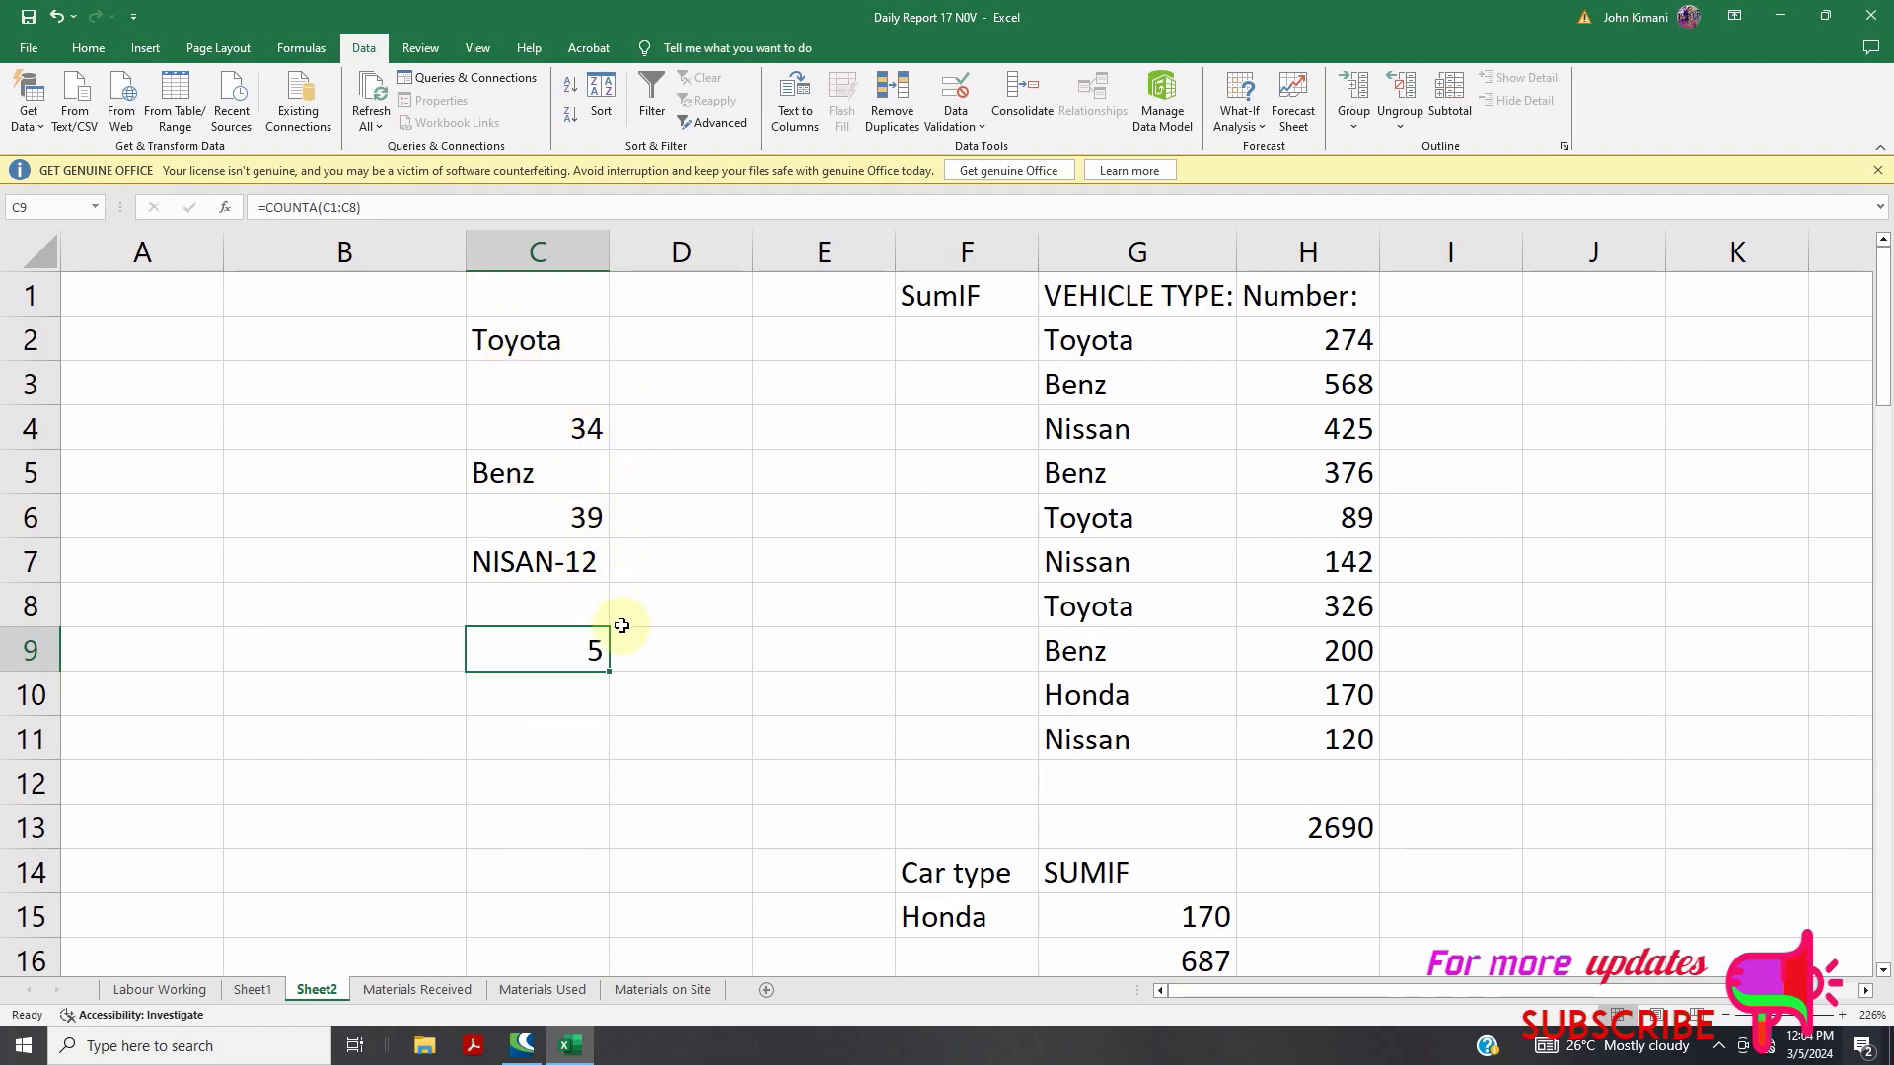
pyautogui.doubleClick(566, 655)
pyautogui.click(252, 990)
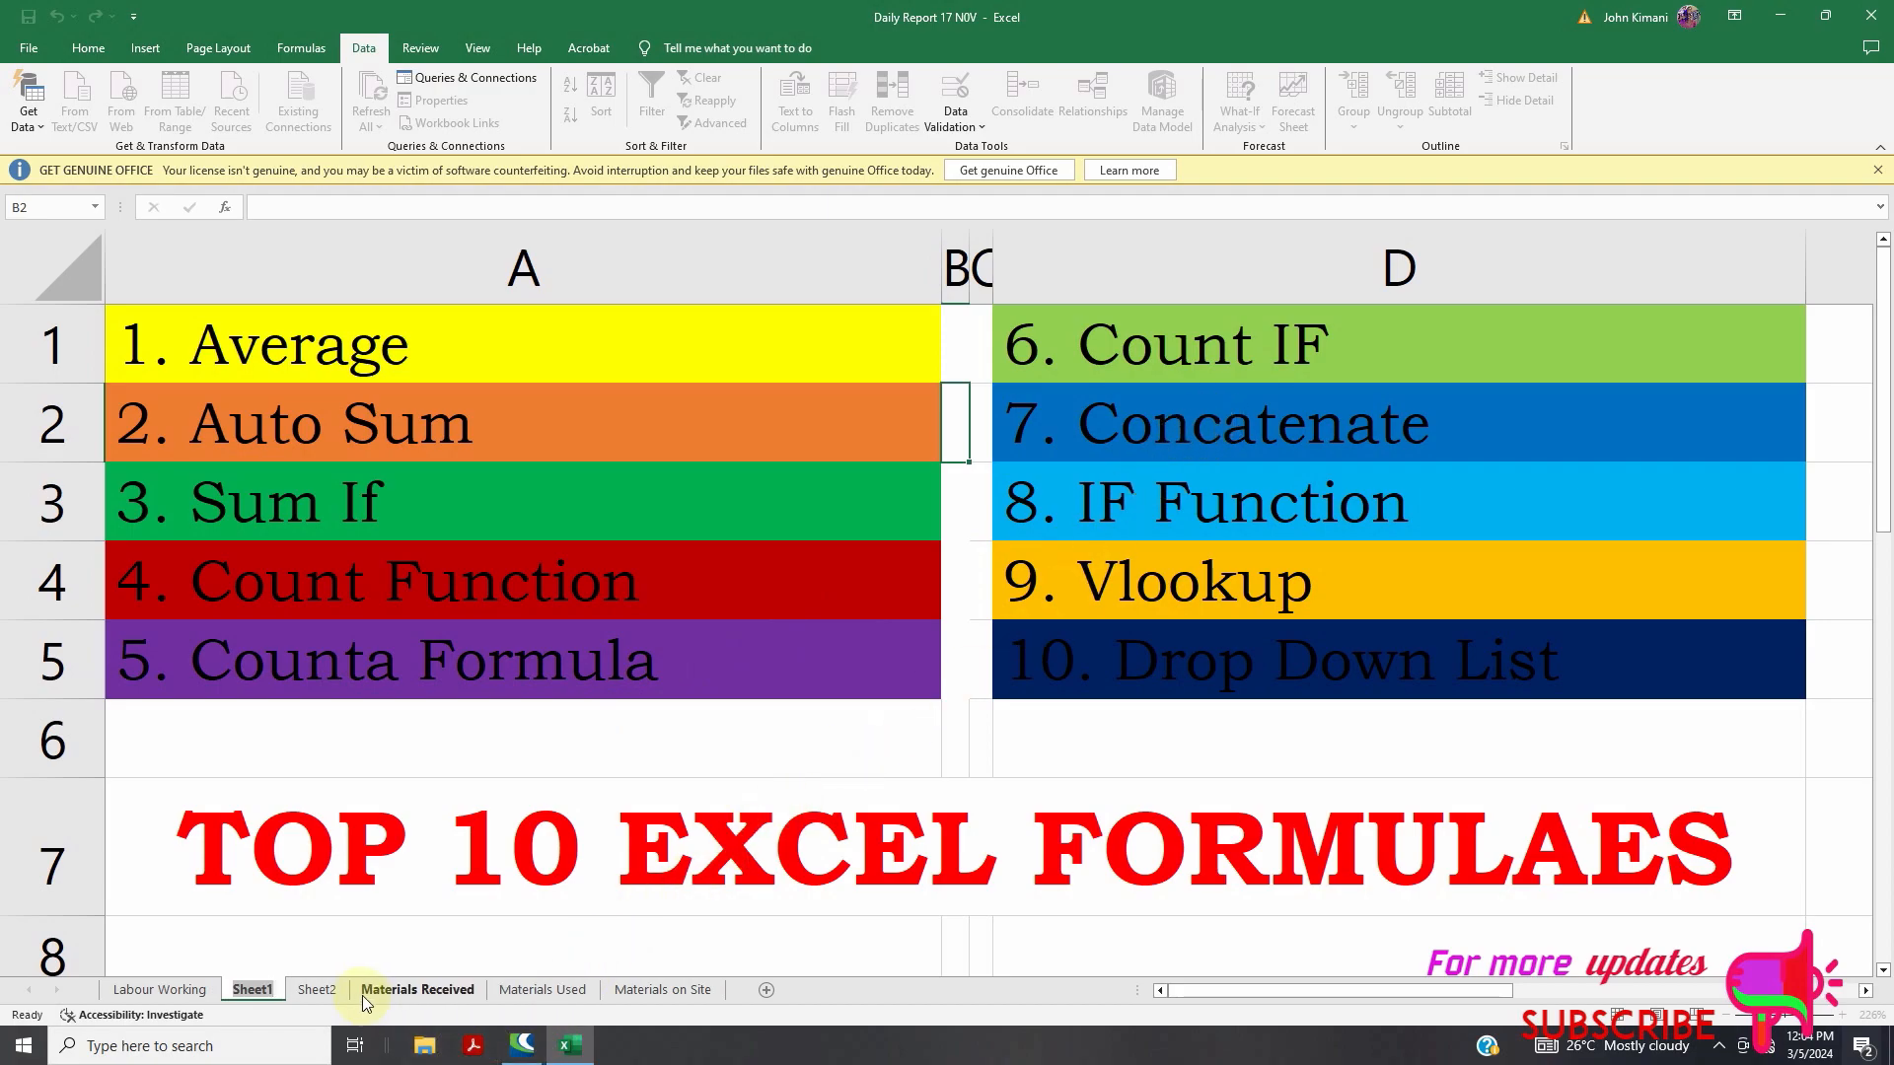
# Show the Labour Working sheet scrolled back to the top of the daily labour report
pyautogui.click(317, 989)
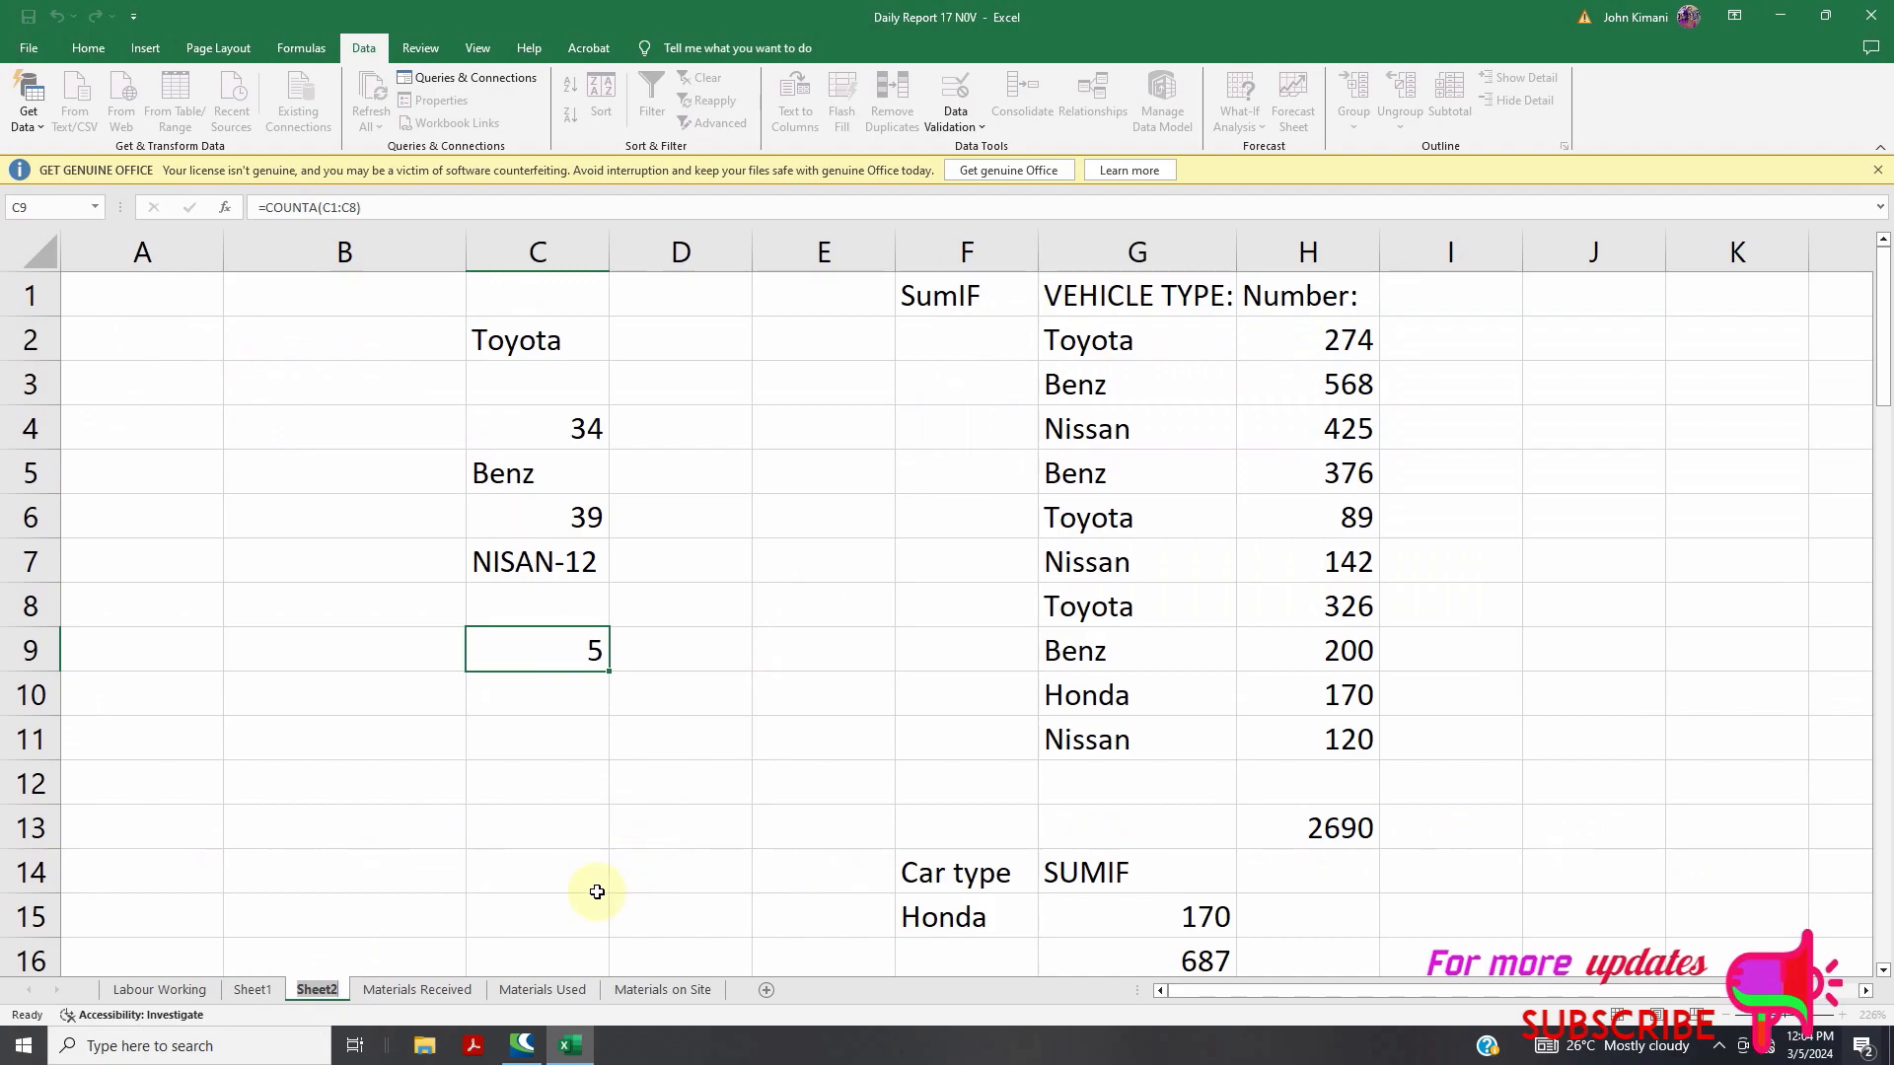
pyautogui.click(174, 992)
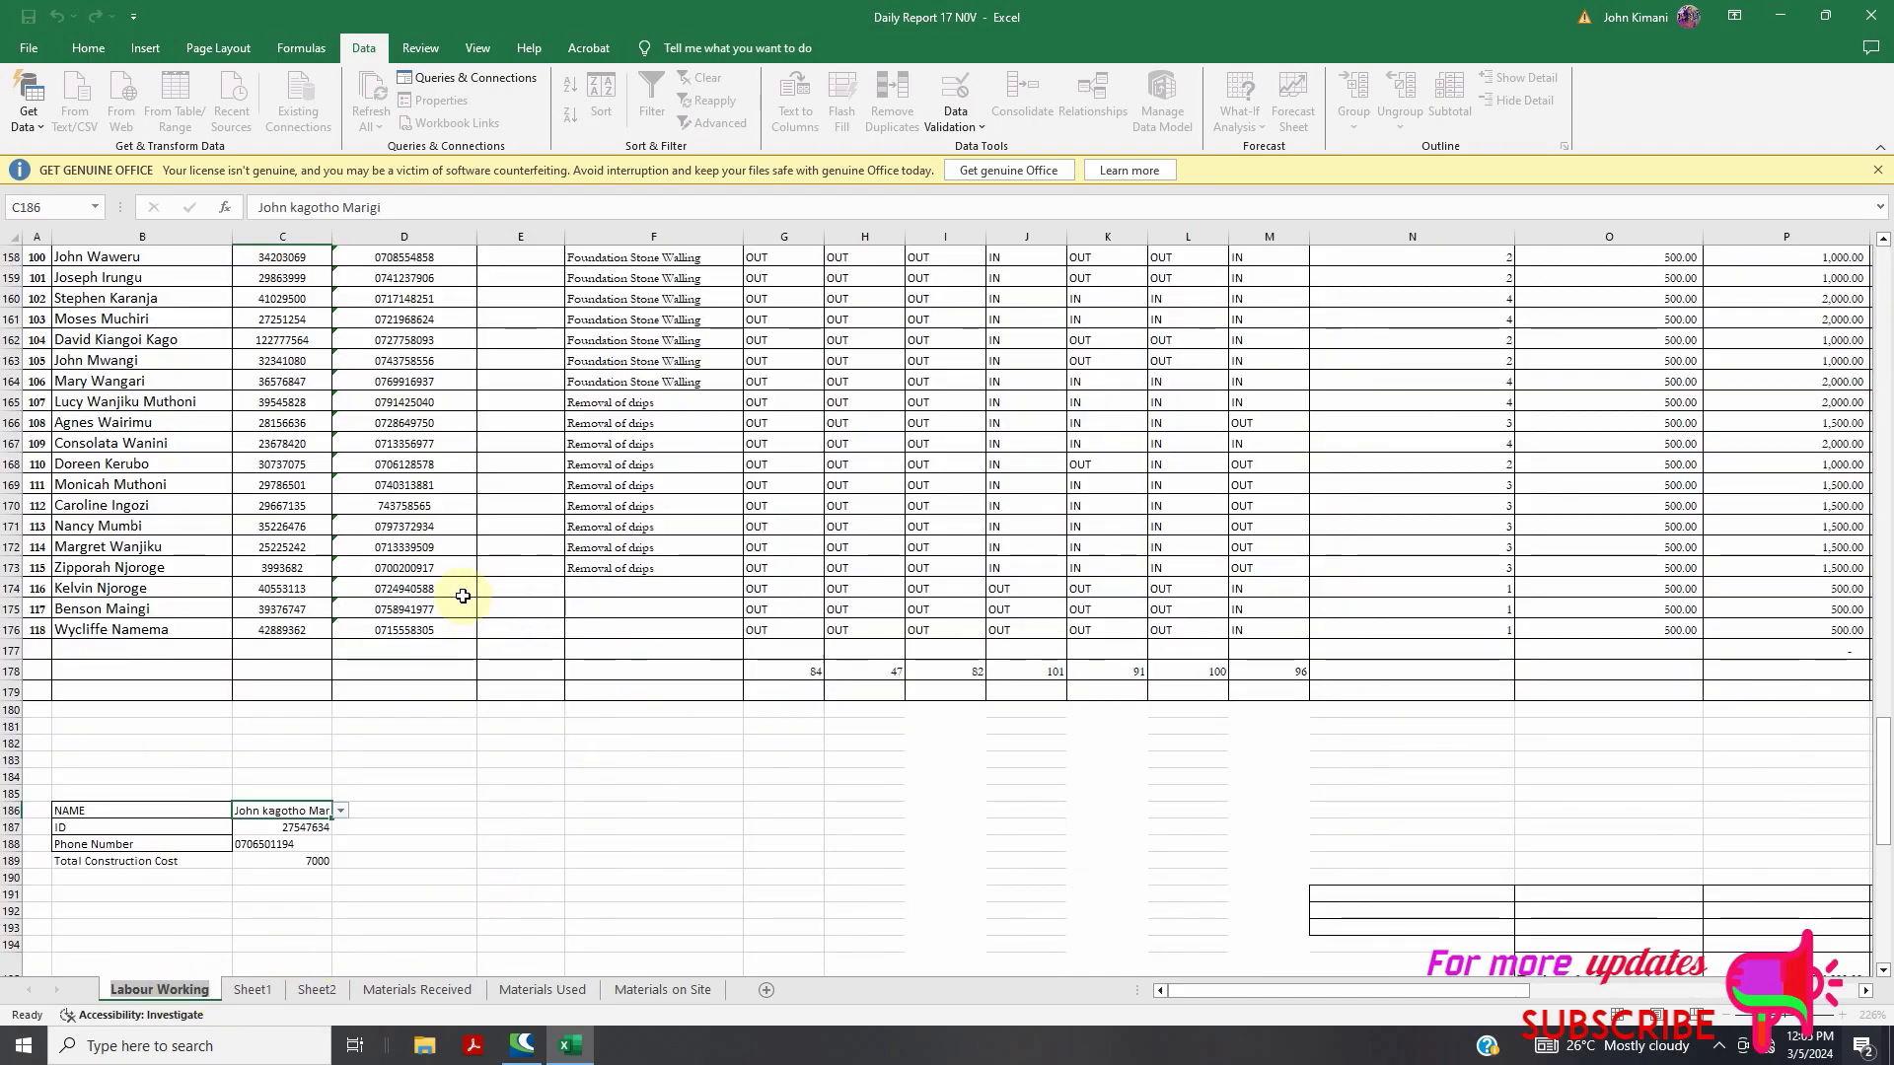
pyautogui.moveTo(1881, 775); pyautogui.dragTo(1884, 303)
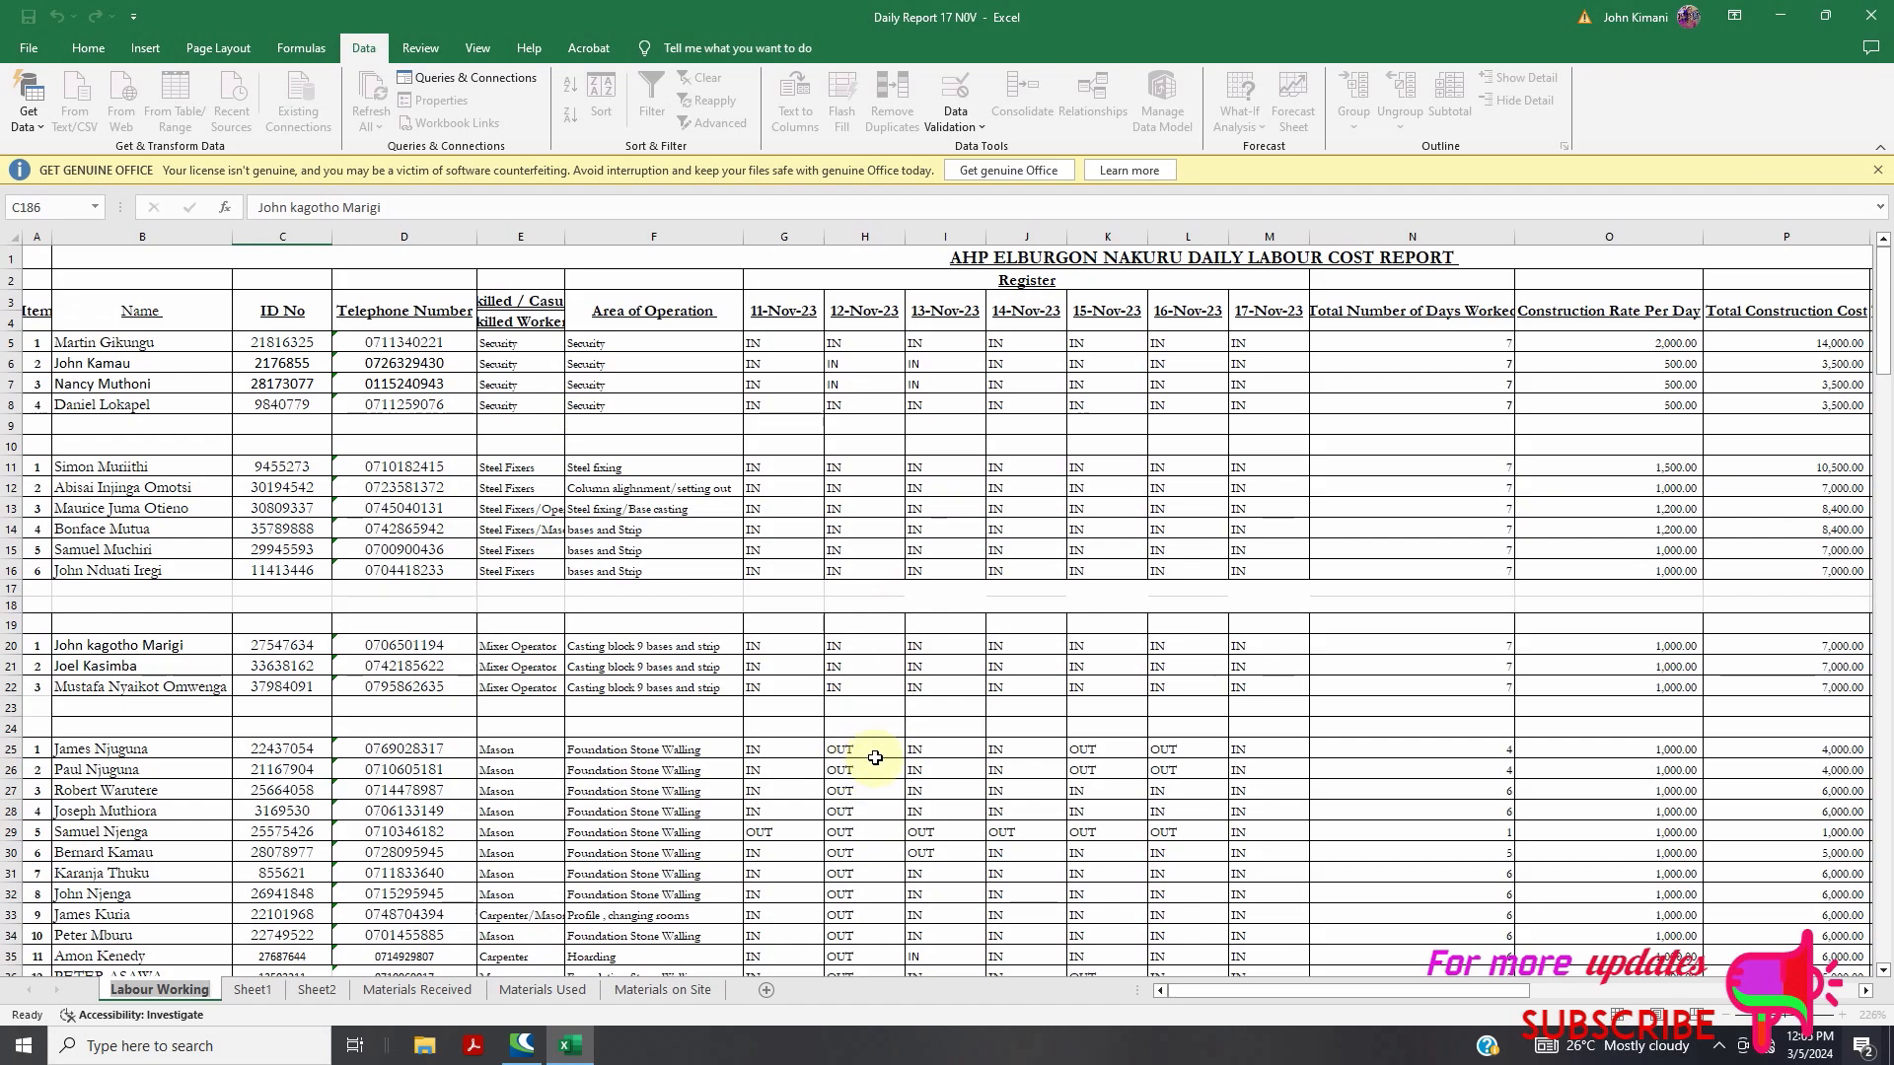
# Enter =COUNTIF(G5:M5,"*IN*") in N5, counting the first worker's 7 IN days
pyautogui.doubleClick(1437, 344)
pyautogui.moveTo(1480, 343); pyautogui.dragTo(1328, 347)
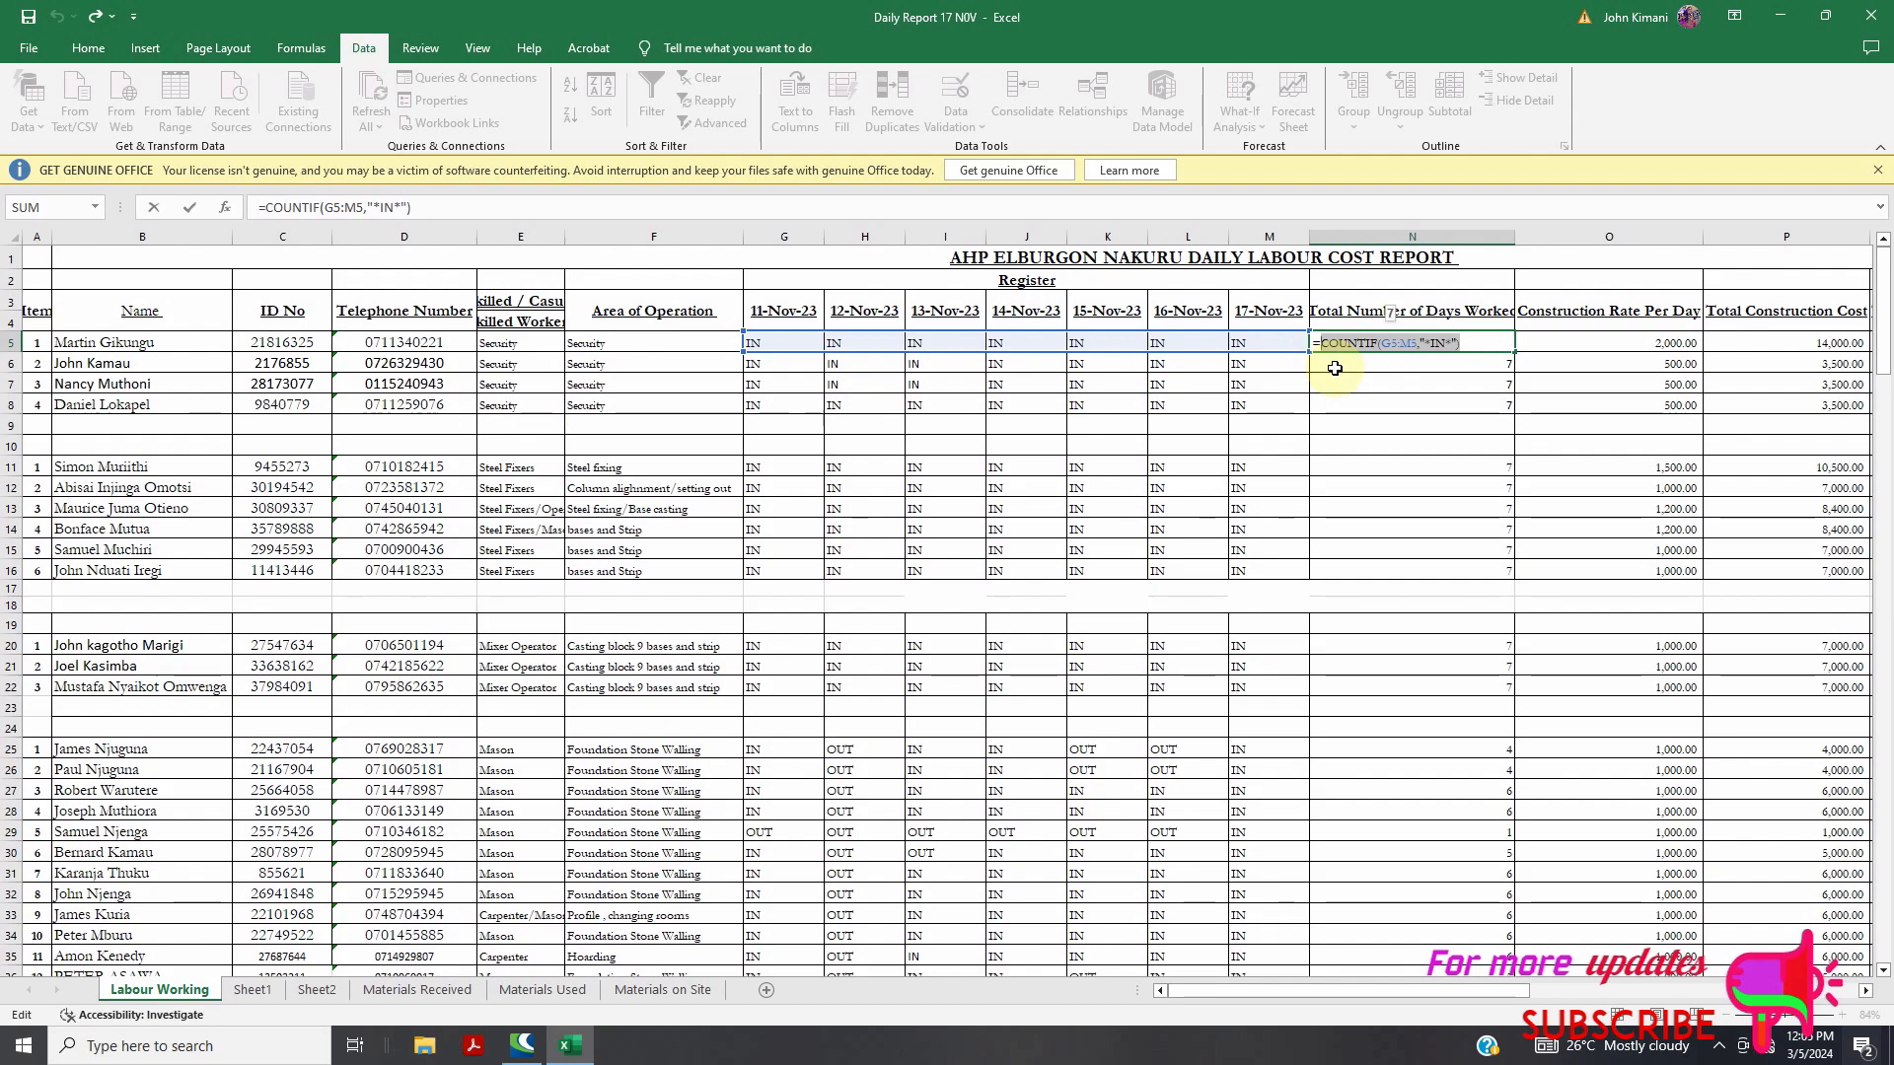
pyautogui.write('COUNT')
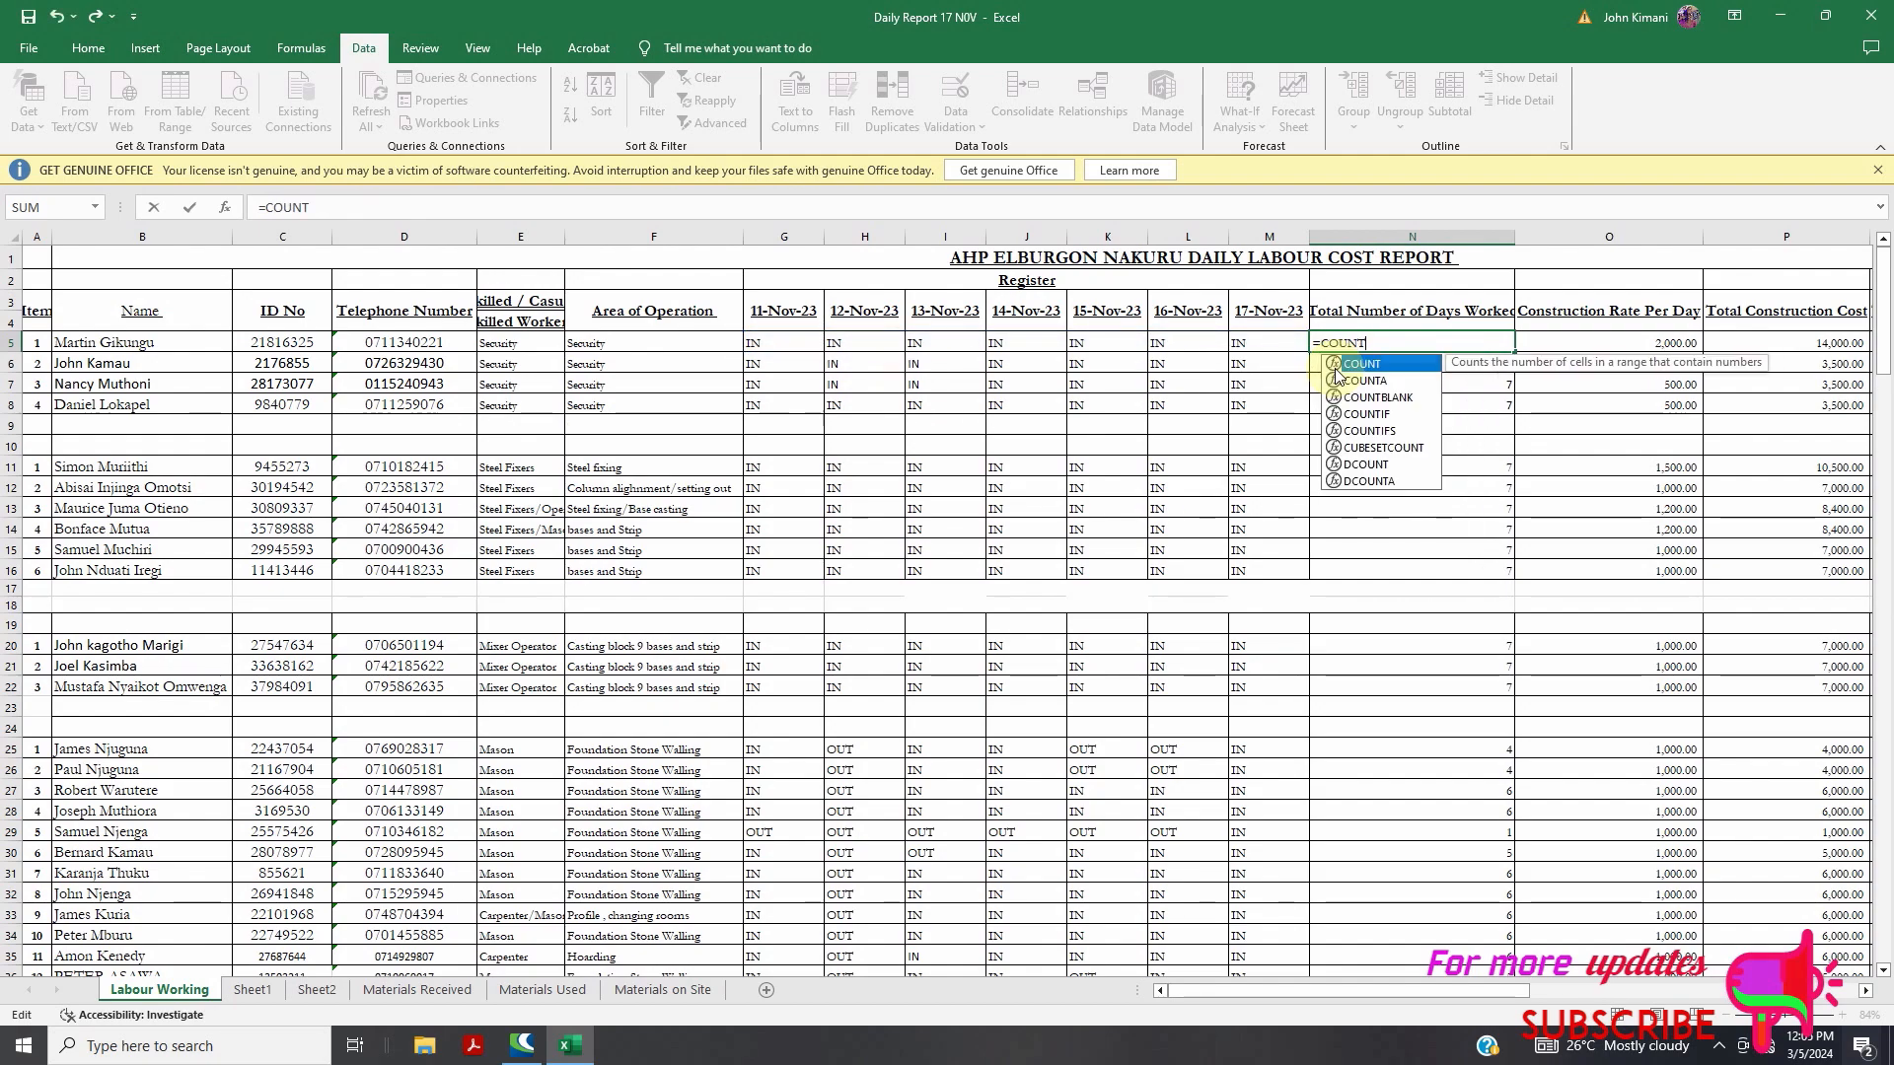
pyautogui.write('IF')
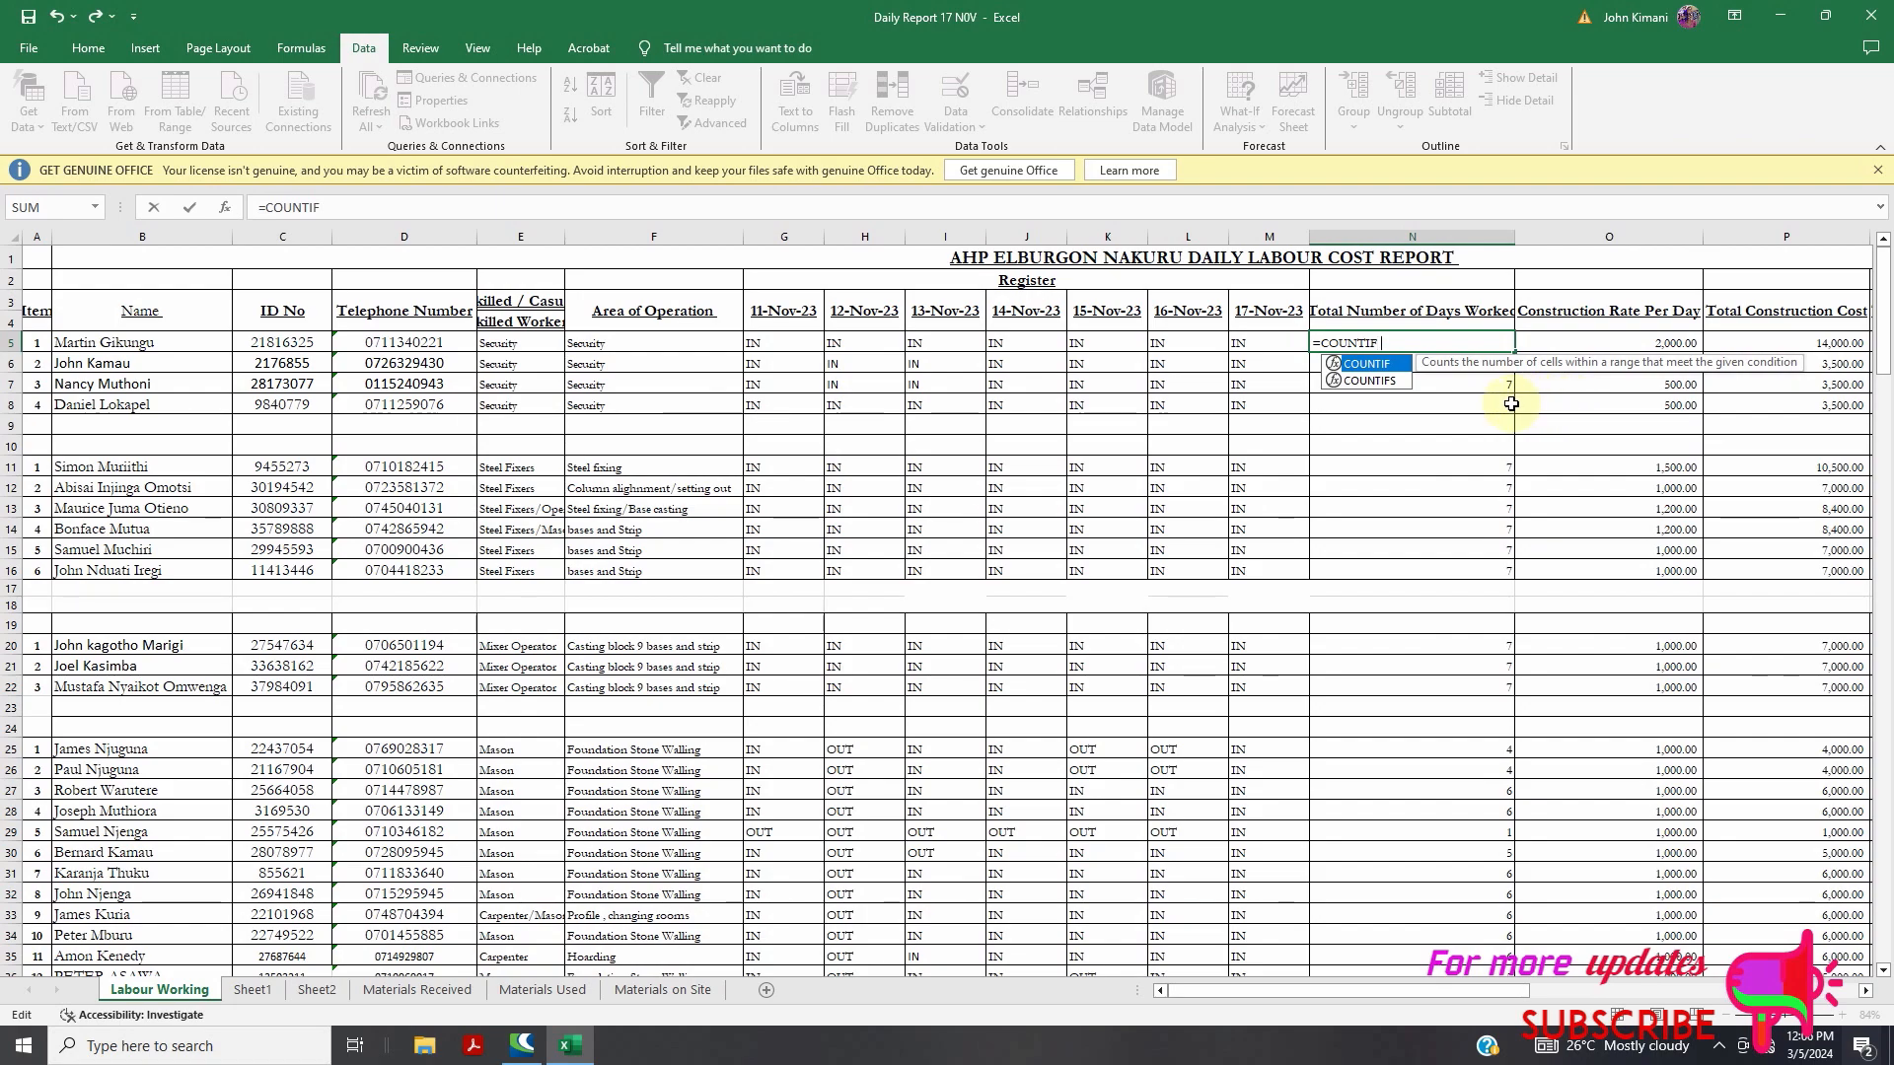
pyautogui.write('(')
pyautogui.click(761, 346)
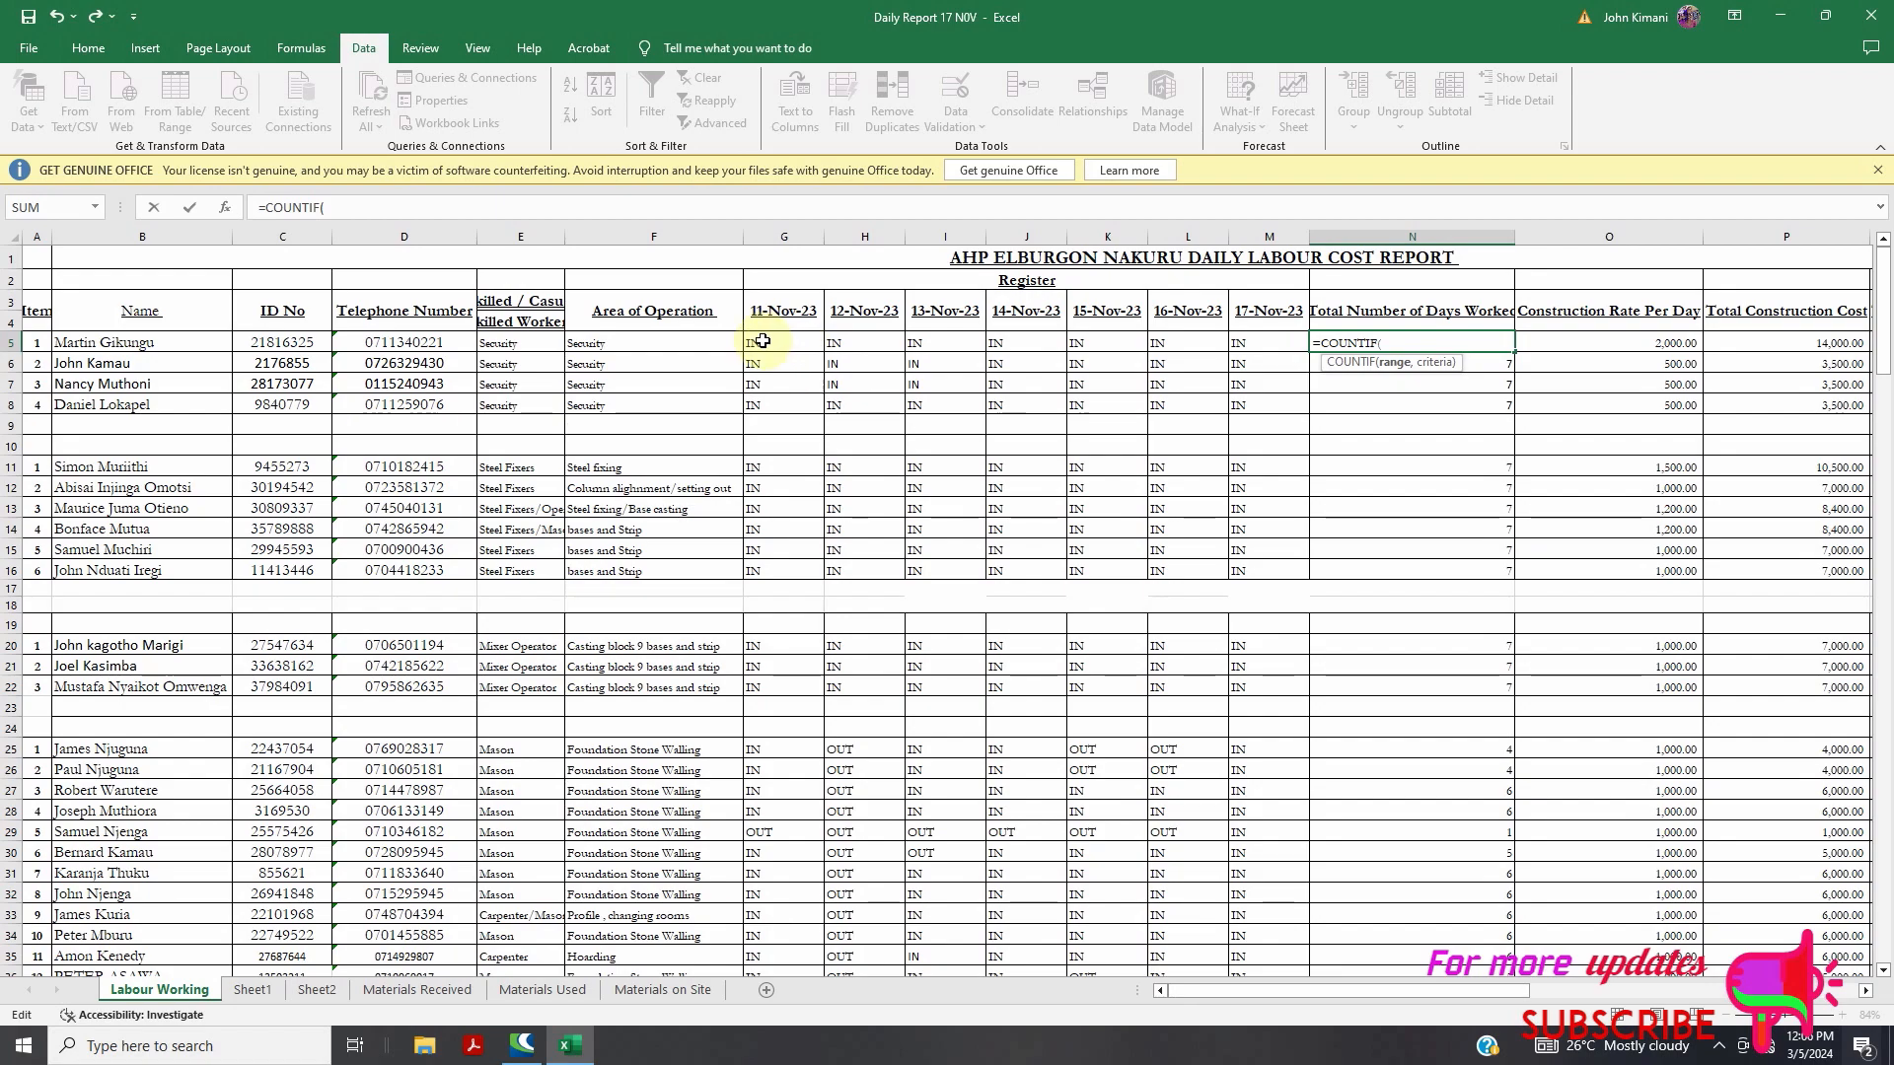
pyautogui.moveTo(843, 341); pyautogui.dragTo(1267, 345)
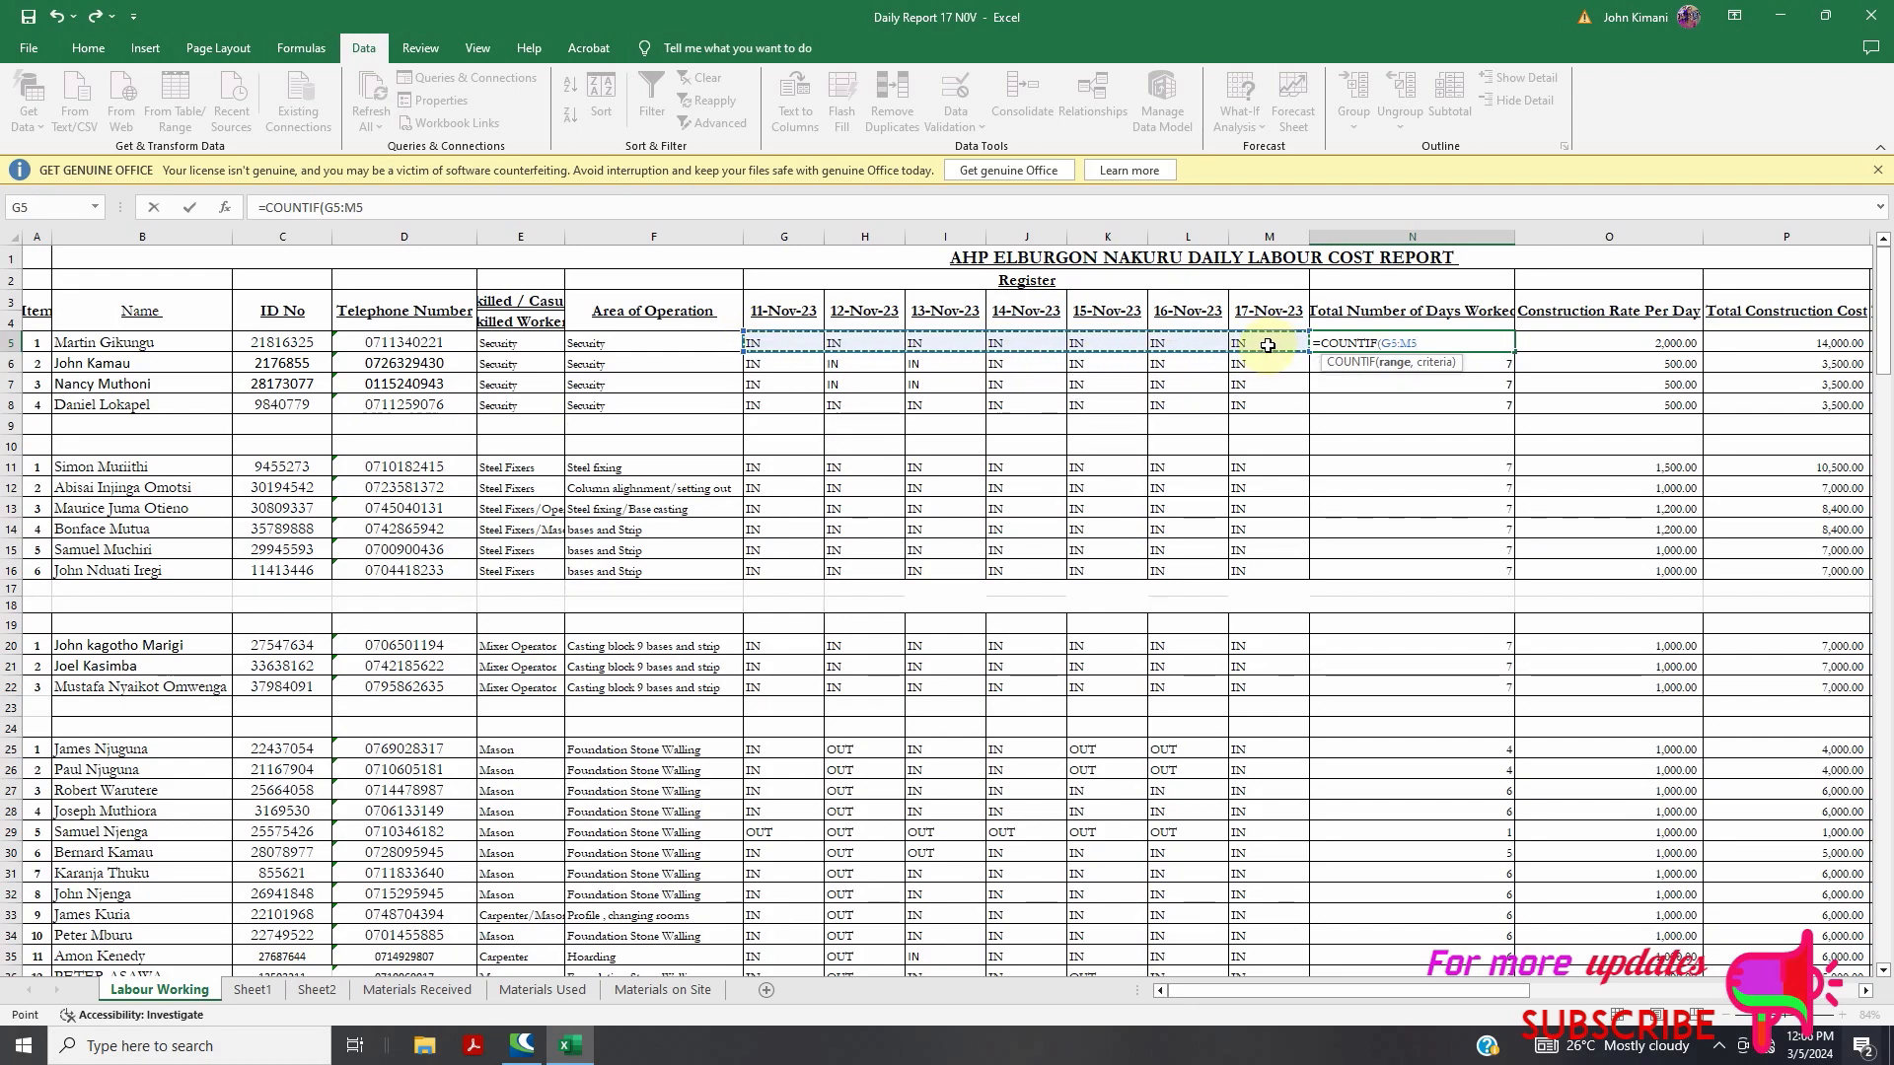
pyautogui.write(',"*IN*')
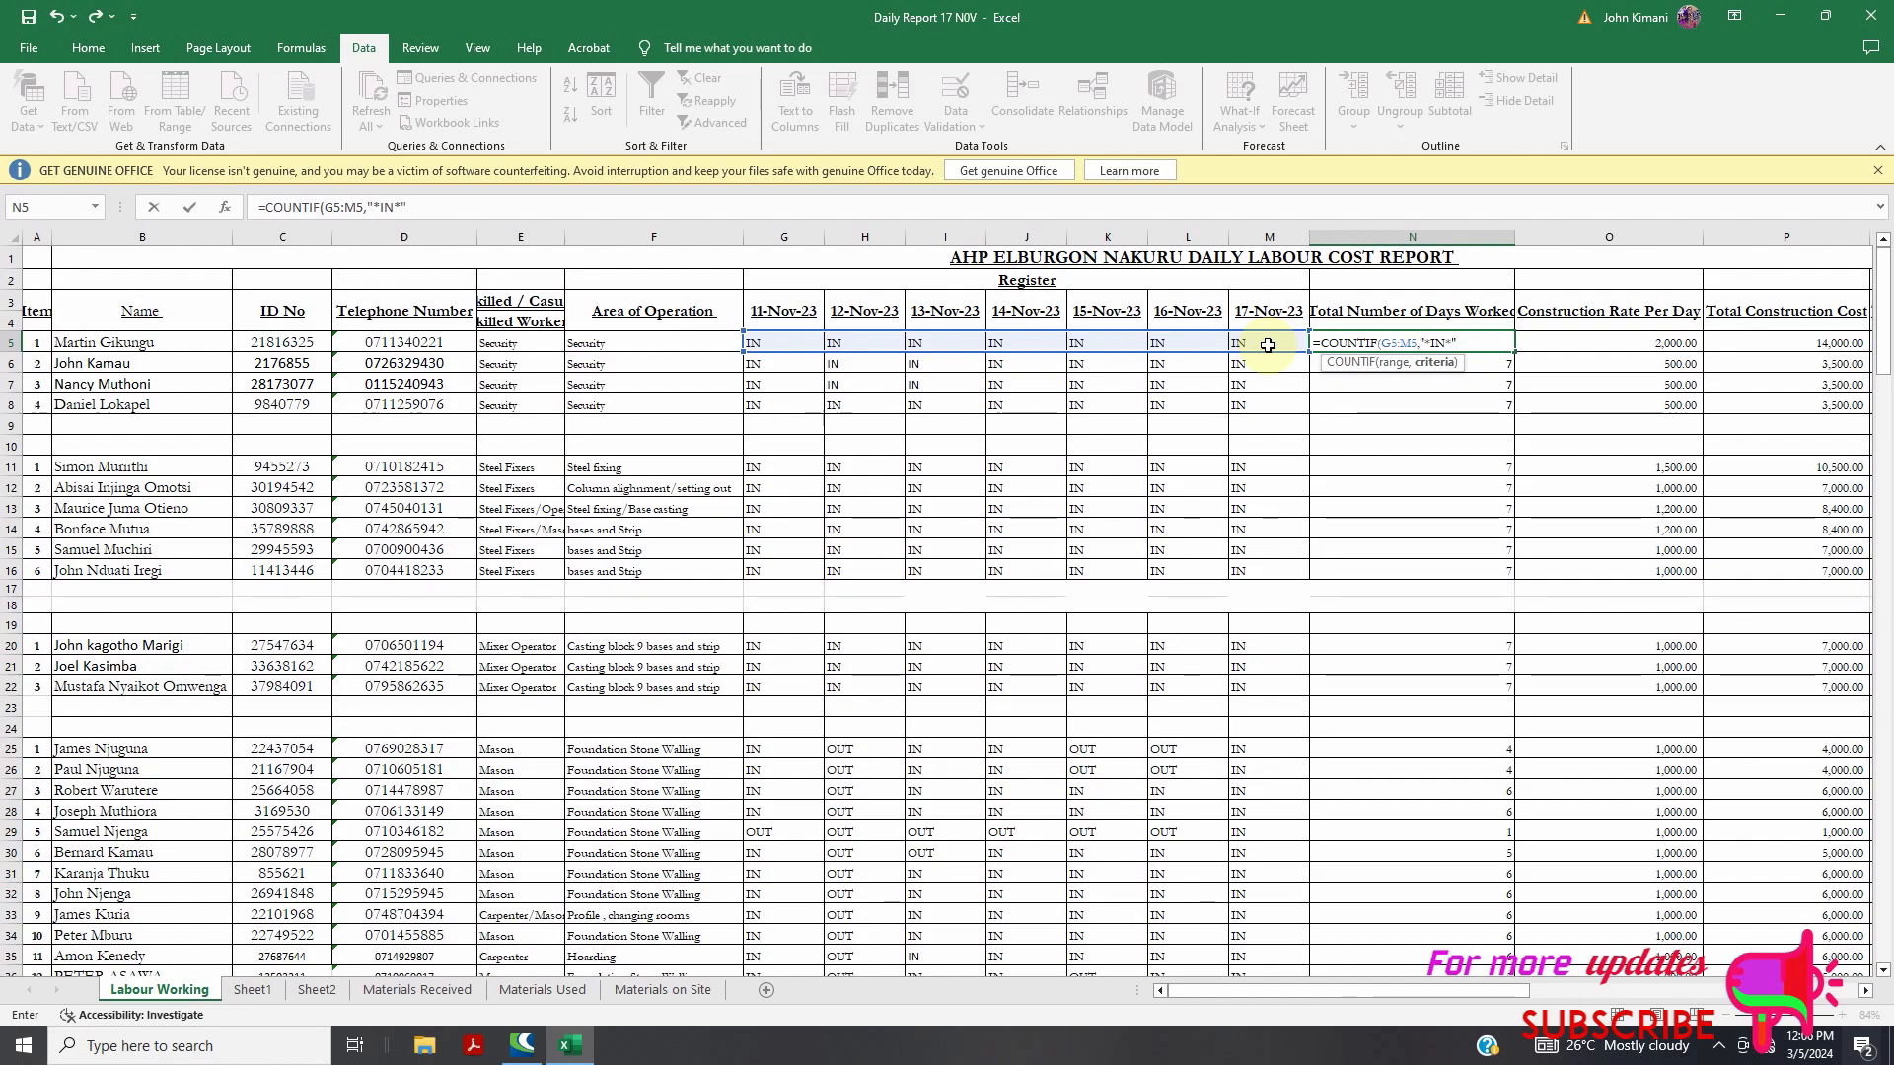
pyautogui.write(')')
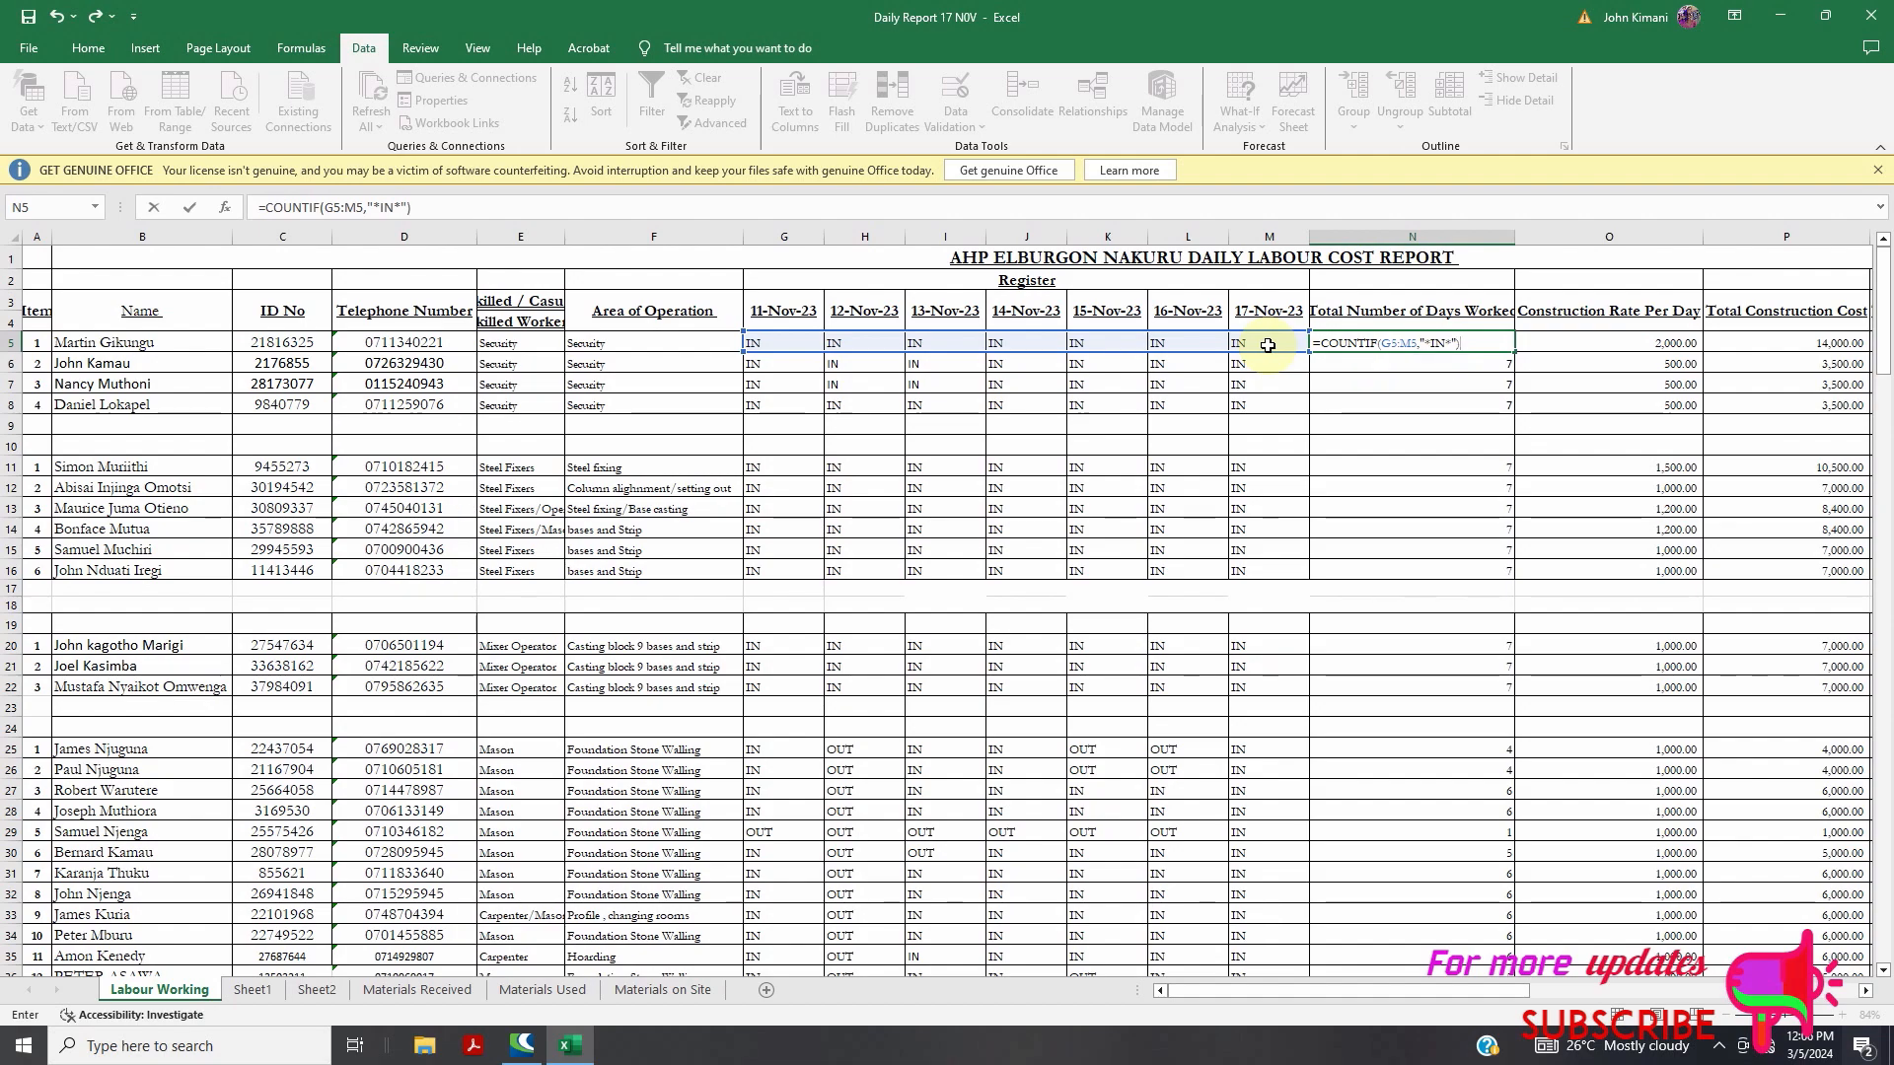
pyautogui.press('Return')
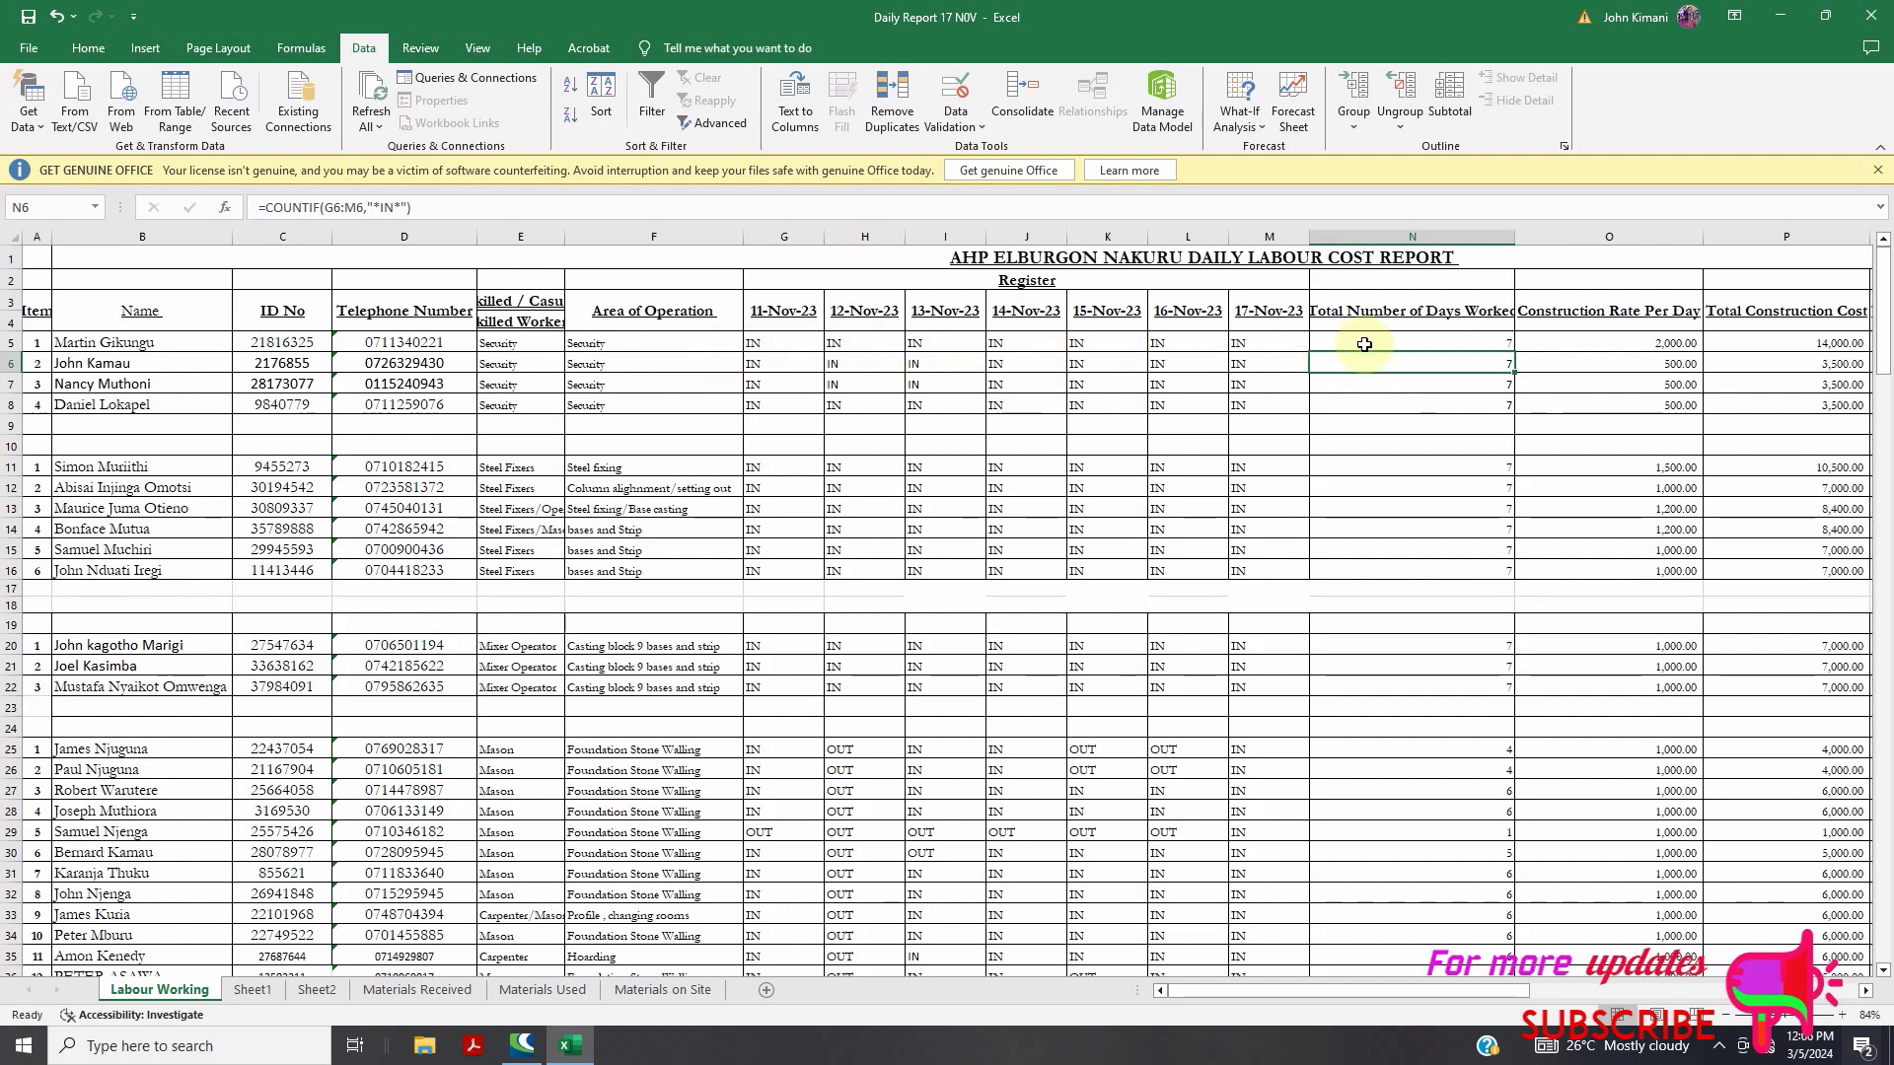
# Copy N5's COUNTIF formula down a few rows and check the copy in row 7
pyautogui.click(1469, 345)
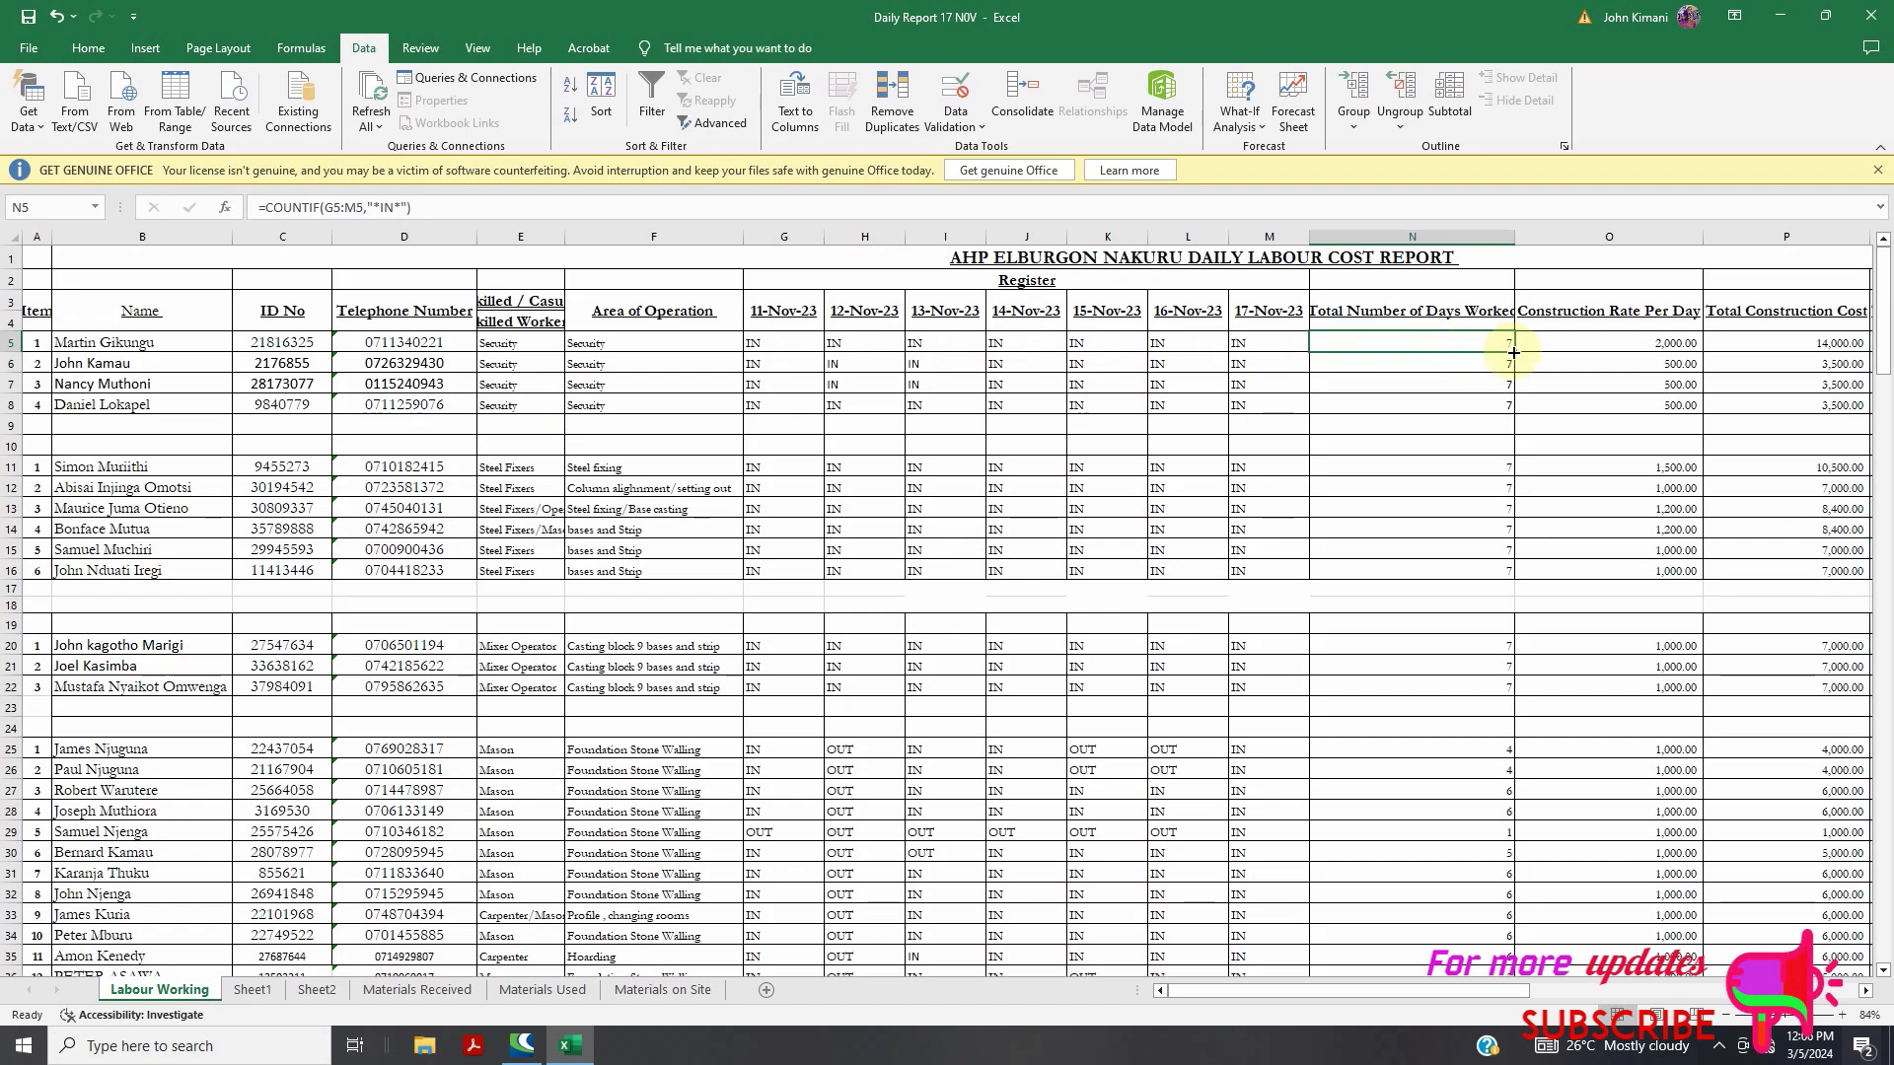
pyautogui.click(1508, 359)
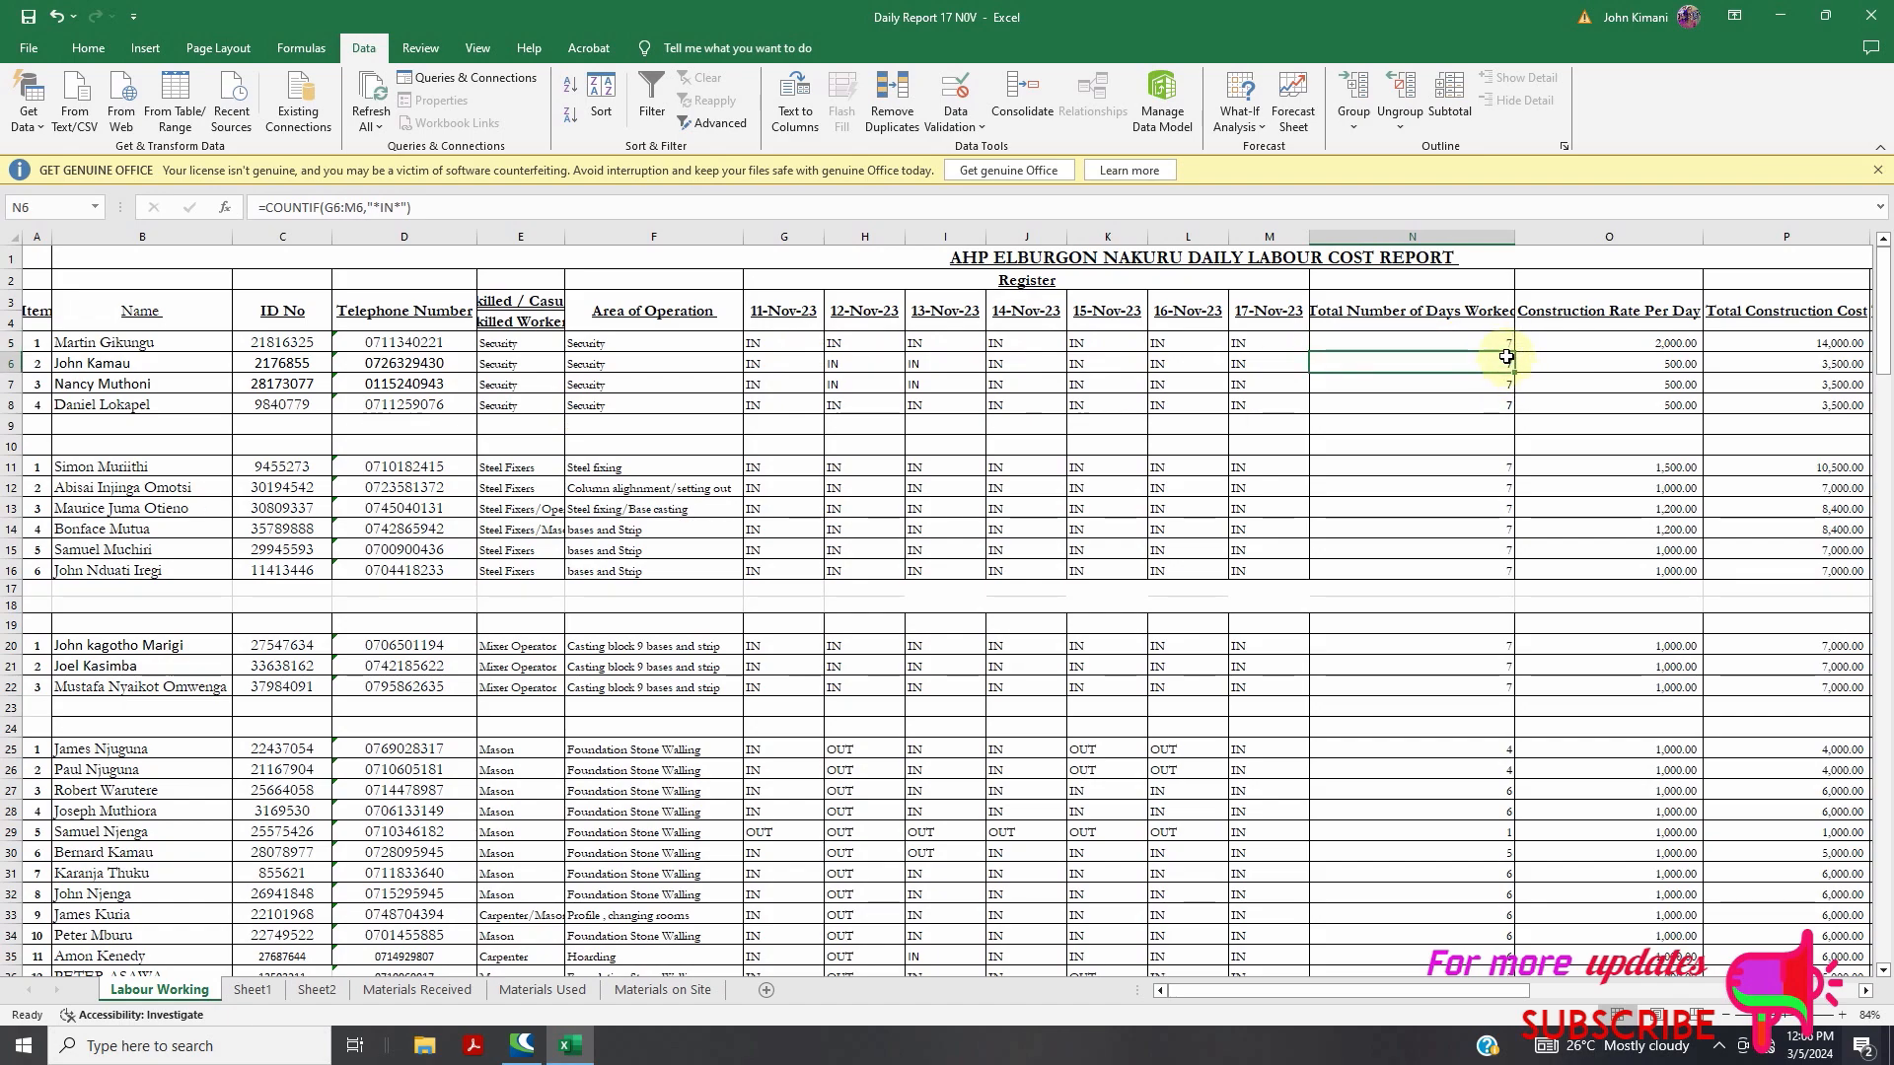
pyautogui.click(1501, 345)
pyautogui.moveTo(1515, 353)
pyautogui.mouseDown()
pyautogui.moveTo(1536, 666)
pyautogui.moveTo(1515, 880)
pyautogui.moveTo(1493, 405)
pyautogui.moveTo(1492, 449)
pyautogui.moveTo(1517, 424)
pyautogui.moveTo(1509, 395)
pyautogui.moveTo(1440, 368)
pyautogui.moveTo(1407, 409)
pyautogui.mouseUp()
pyautogui.click(1089, 381)
pyautogui.click(1425, 384)
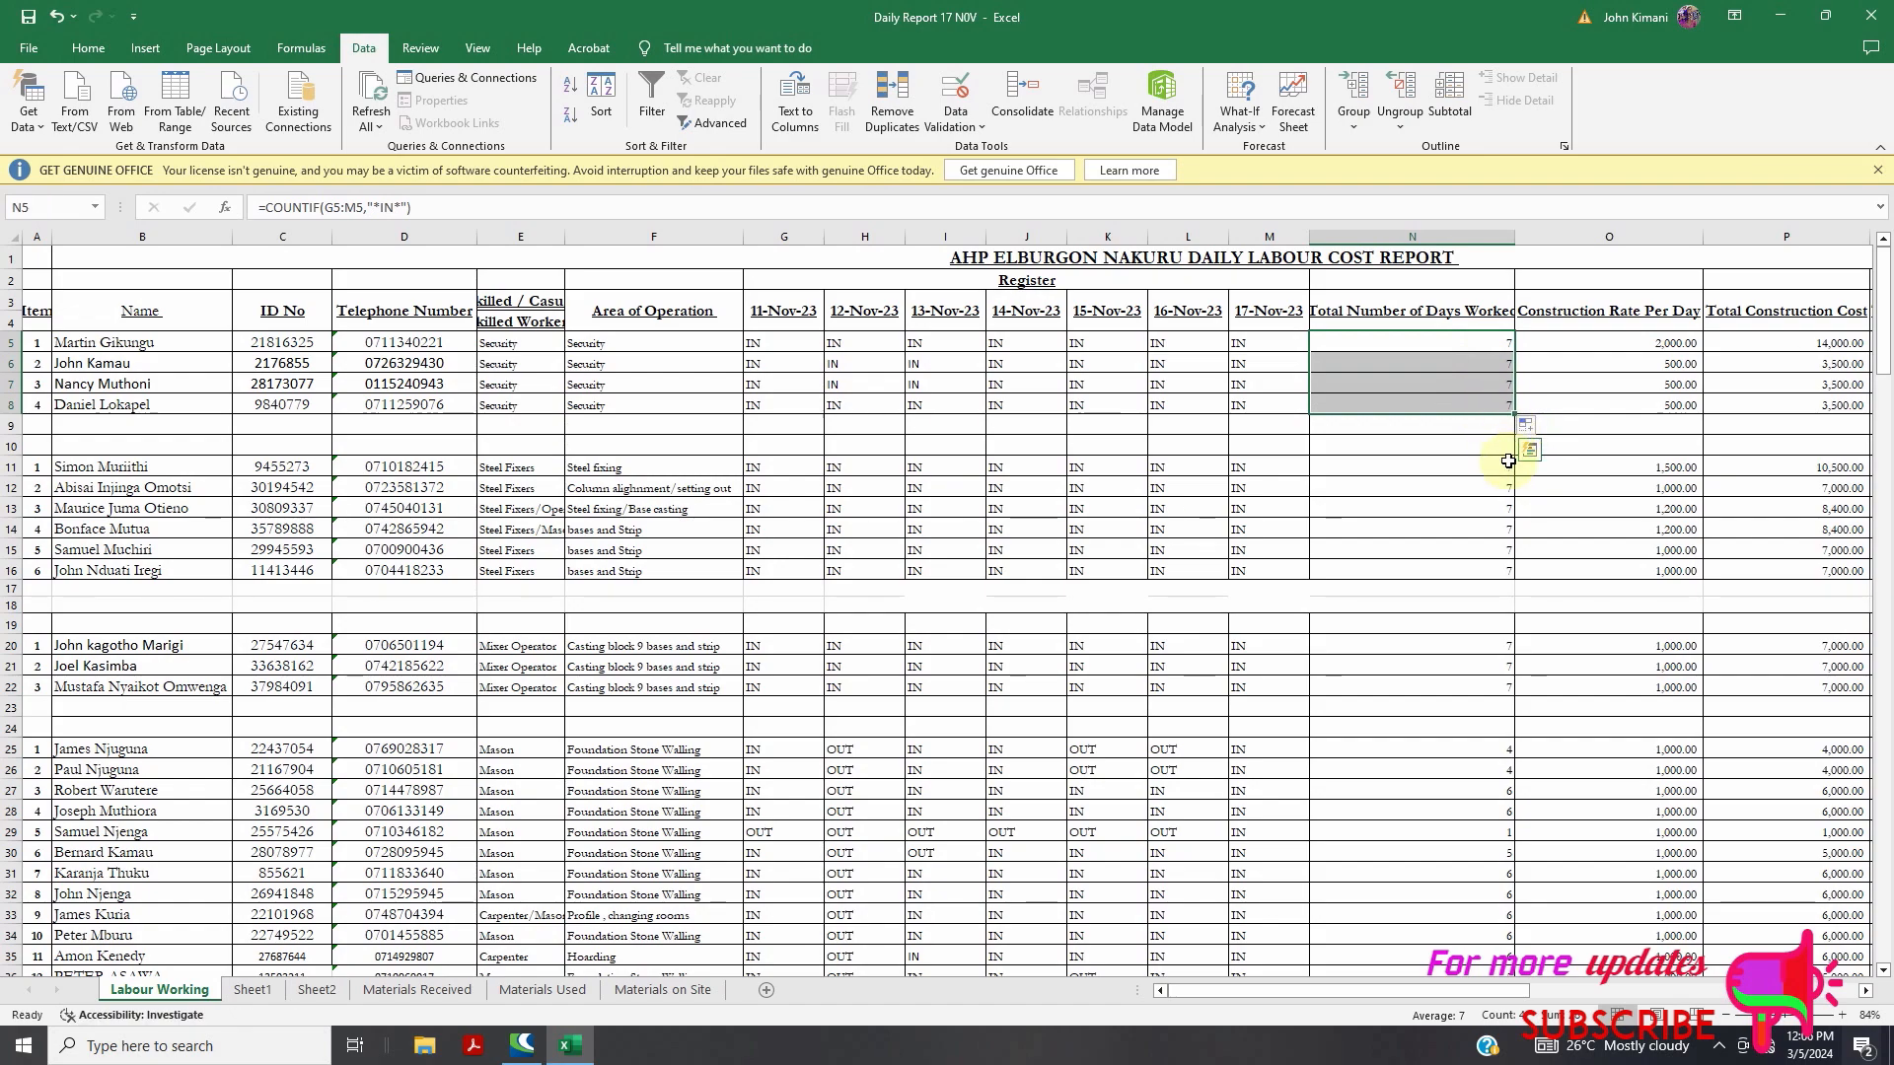
# Fill the COUNTIF formula down column N to row 176, then return to Sheet1
pyautogui.click(1563, 403)
pyautogui.moveTo(1431, 344); pyautogui.dragTo(1448, 417)
pyautogui.click(1476, 359)
pyautogui.click(1481, 340)
pyautogui.moveTo(1513, 356)
pyautogui.mouseDown()
pyautogui.moveTo(1513, 641)
pyautogui.moveTo(1473, 1060)
pyautogui.moveTo(1497, 816)
pyautogui.moveTo(1509, 848)
pyautogui.mouseUp()
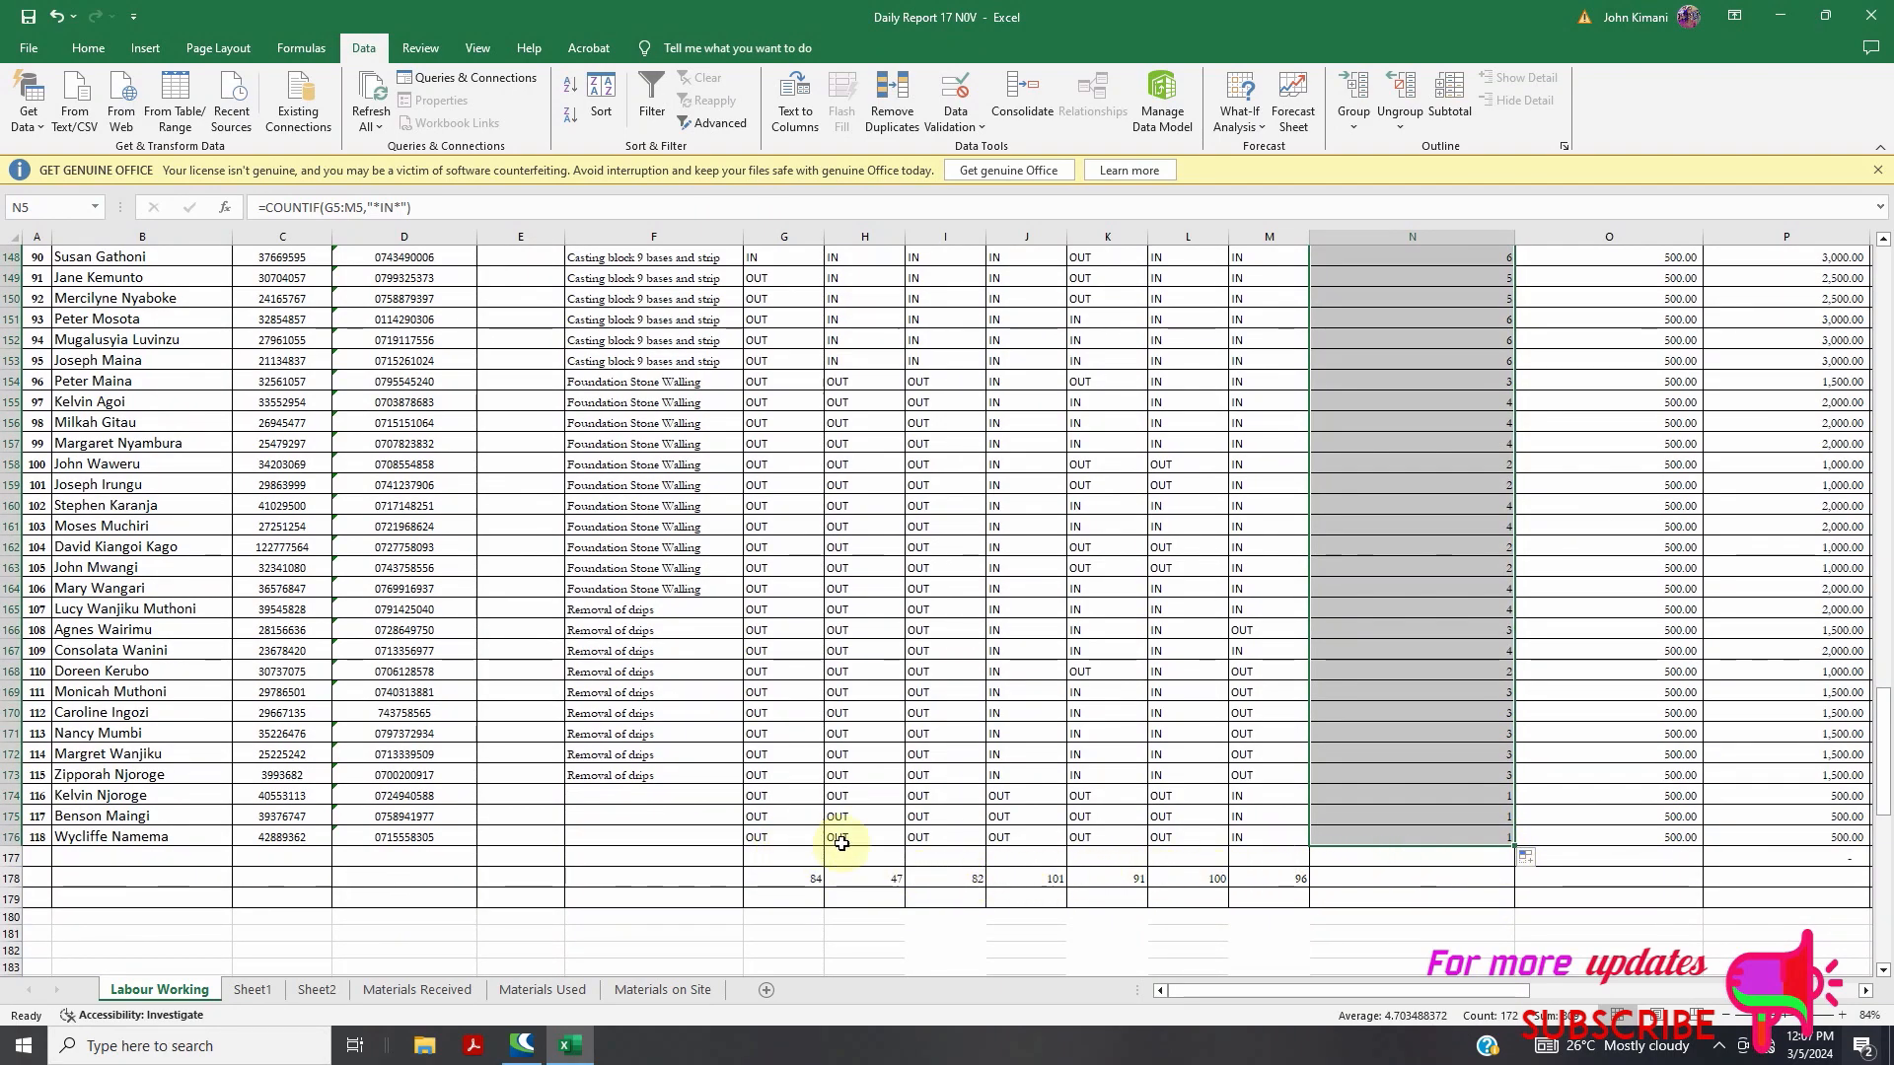
pyautogui.click(1371, 838)
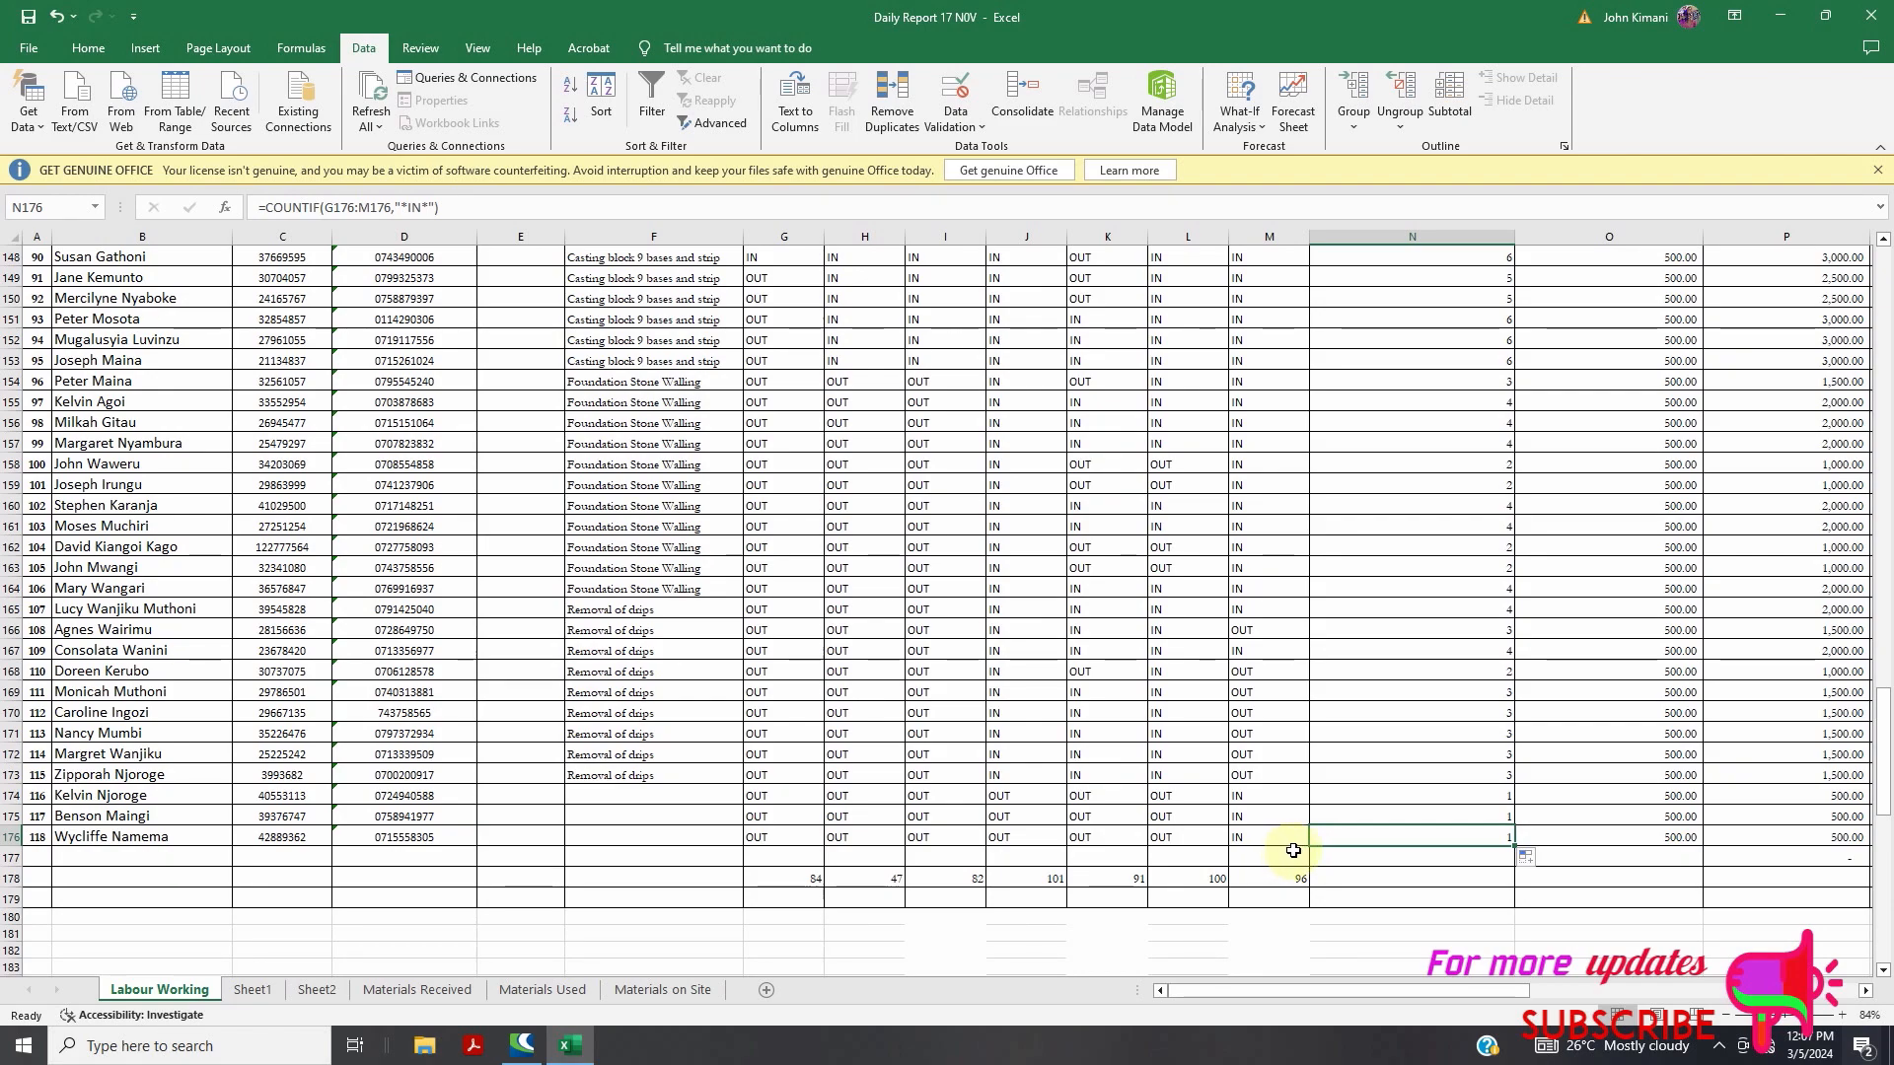
pyautogui.scroll(4, 1272, 833)
pyautogui.scroll(-3, 1266, 812)
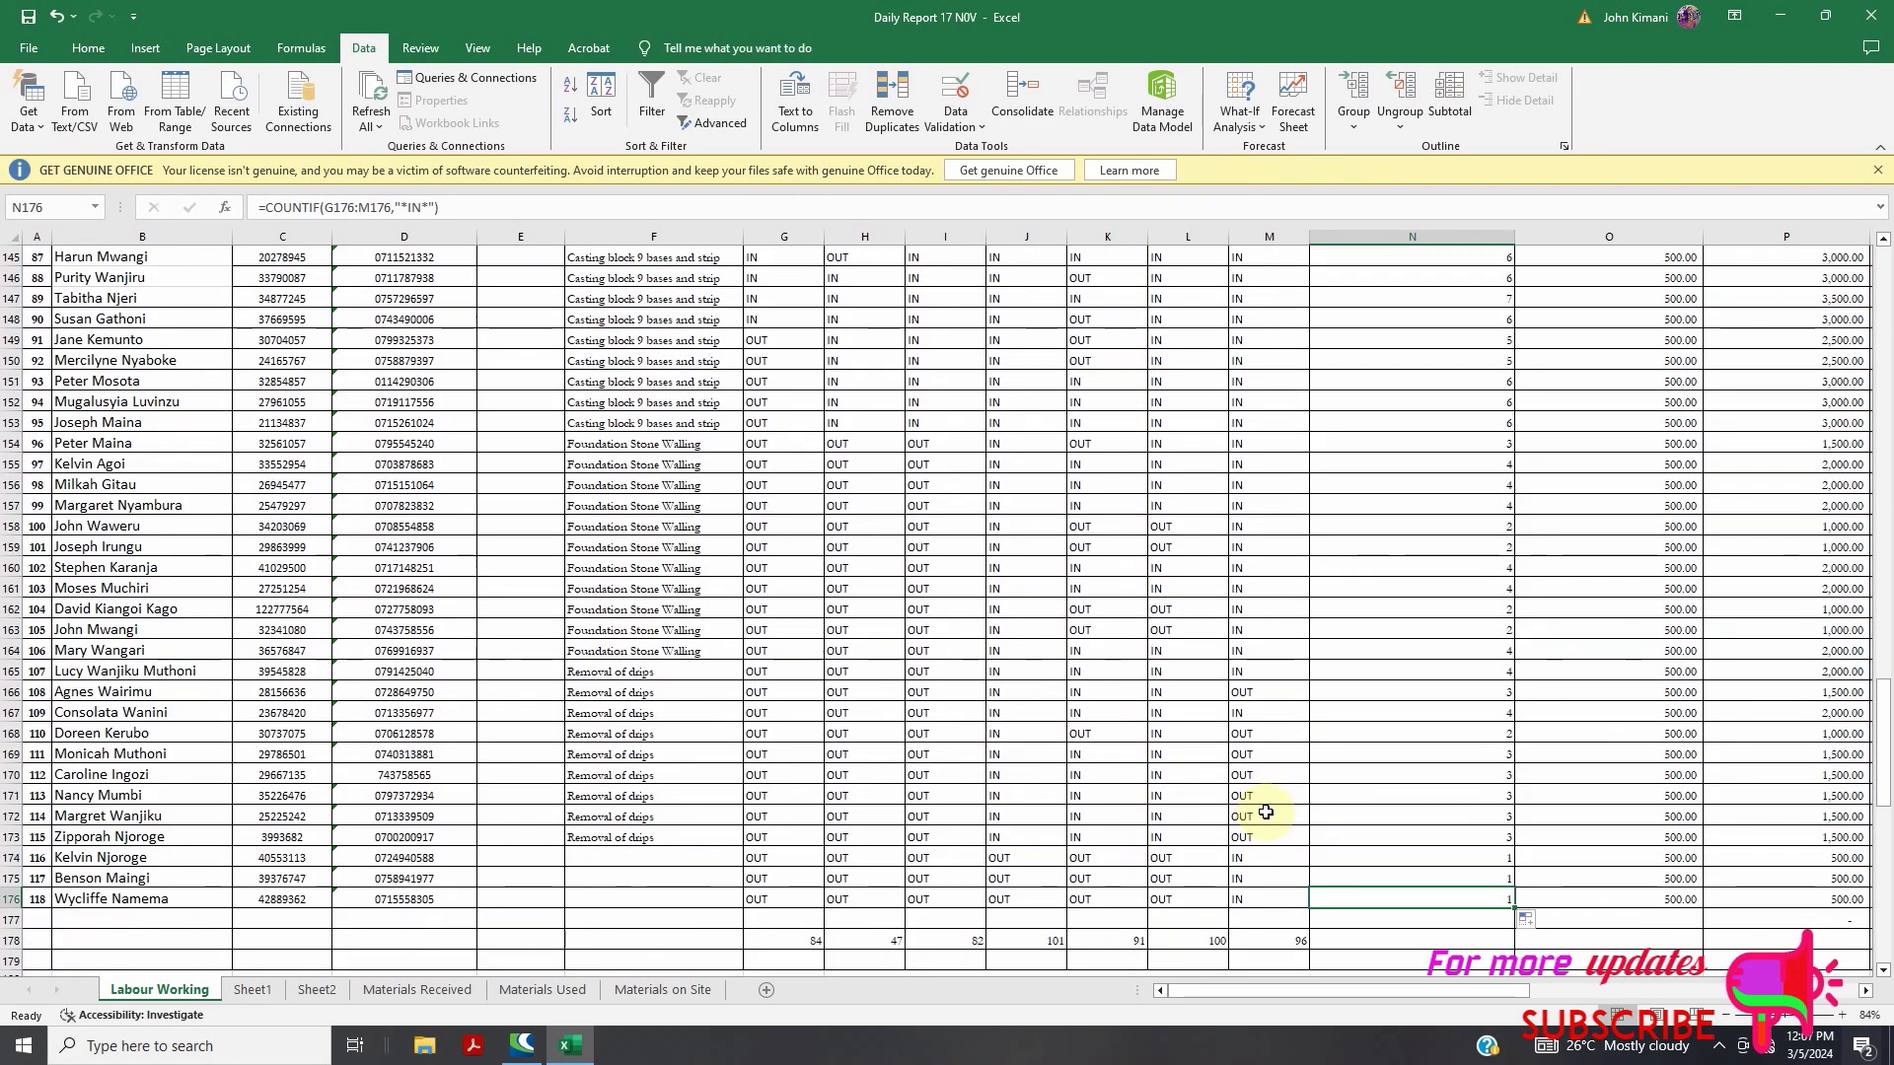
pyautogui.click(265, 991)
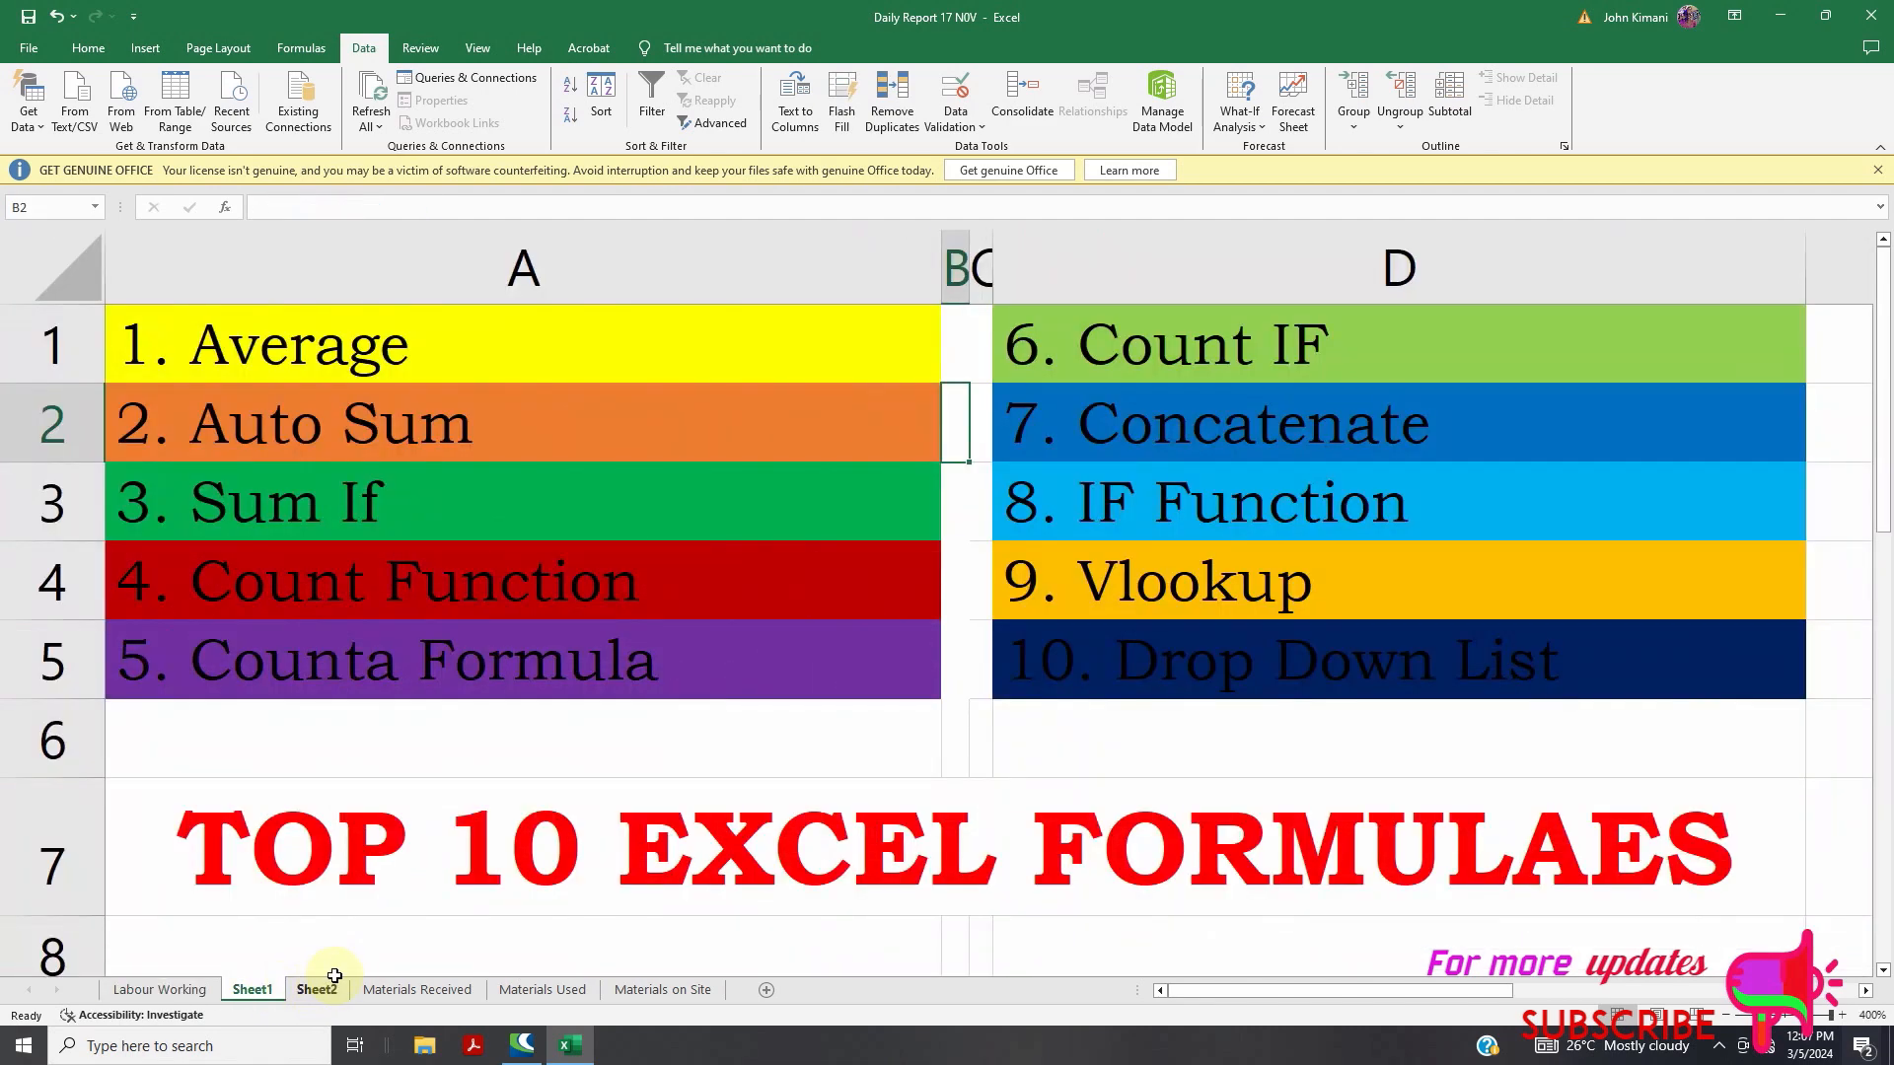
# On Sheet2, replace G15's Honda SUMIF with a first COUNTIF attempt using the Number column
pyautogui.click(318, 990)
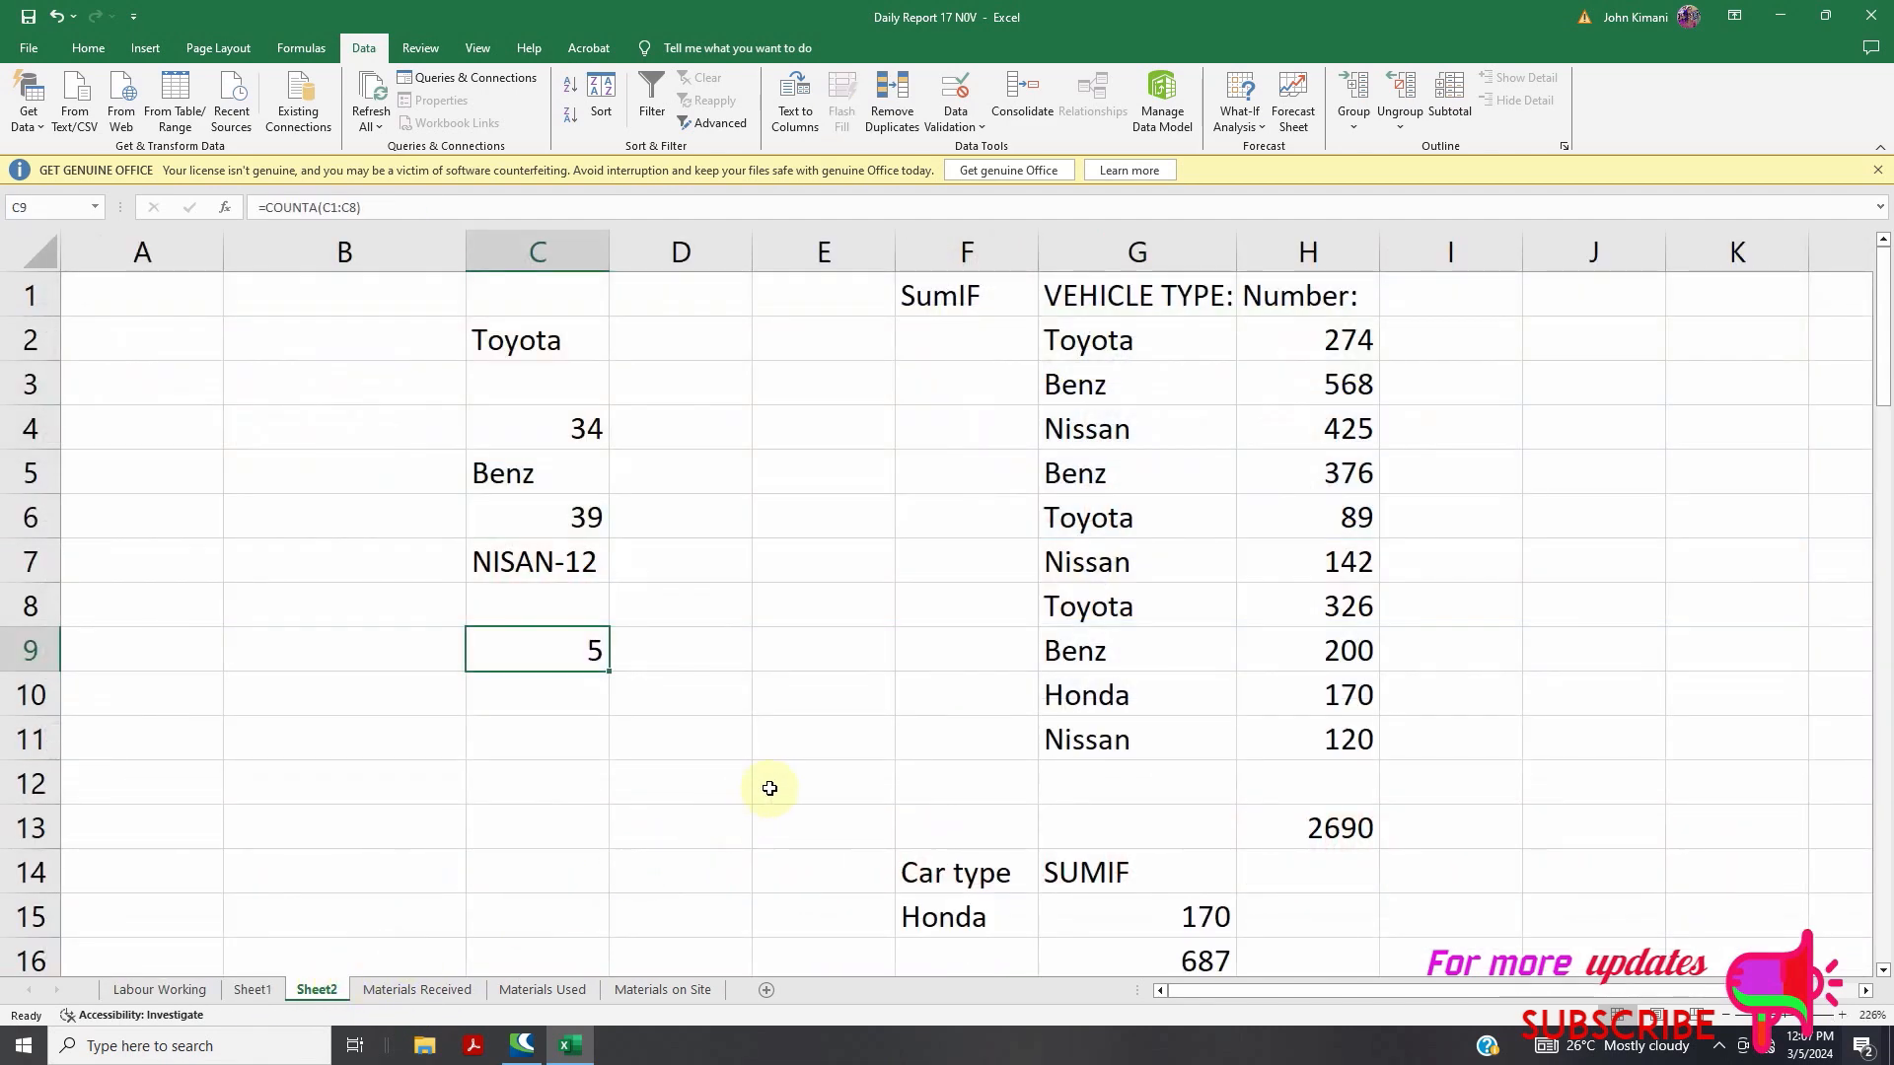
pyautogui.scroll(-1, 949, 753)
pyautogui.click(1093, 789)
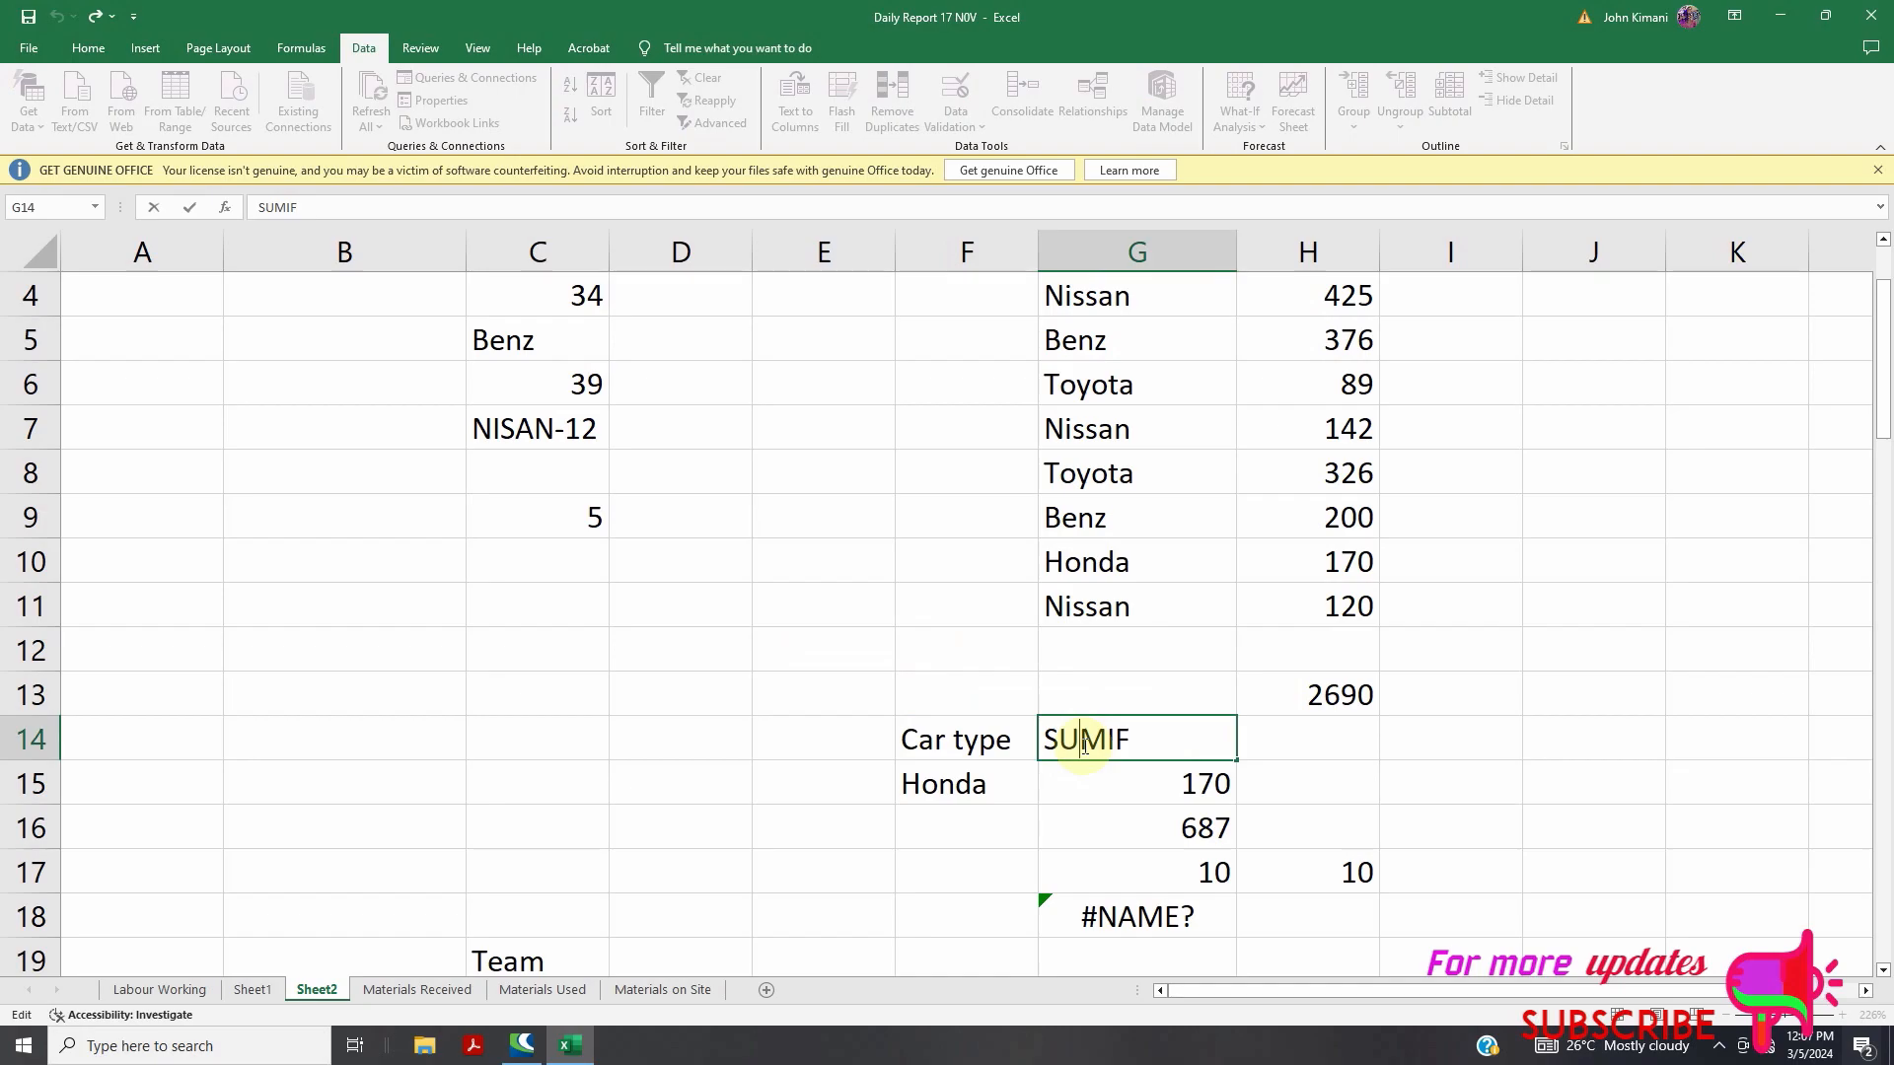
pyautogui.doubleClick(1098, 788)
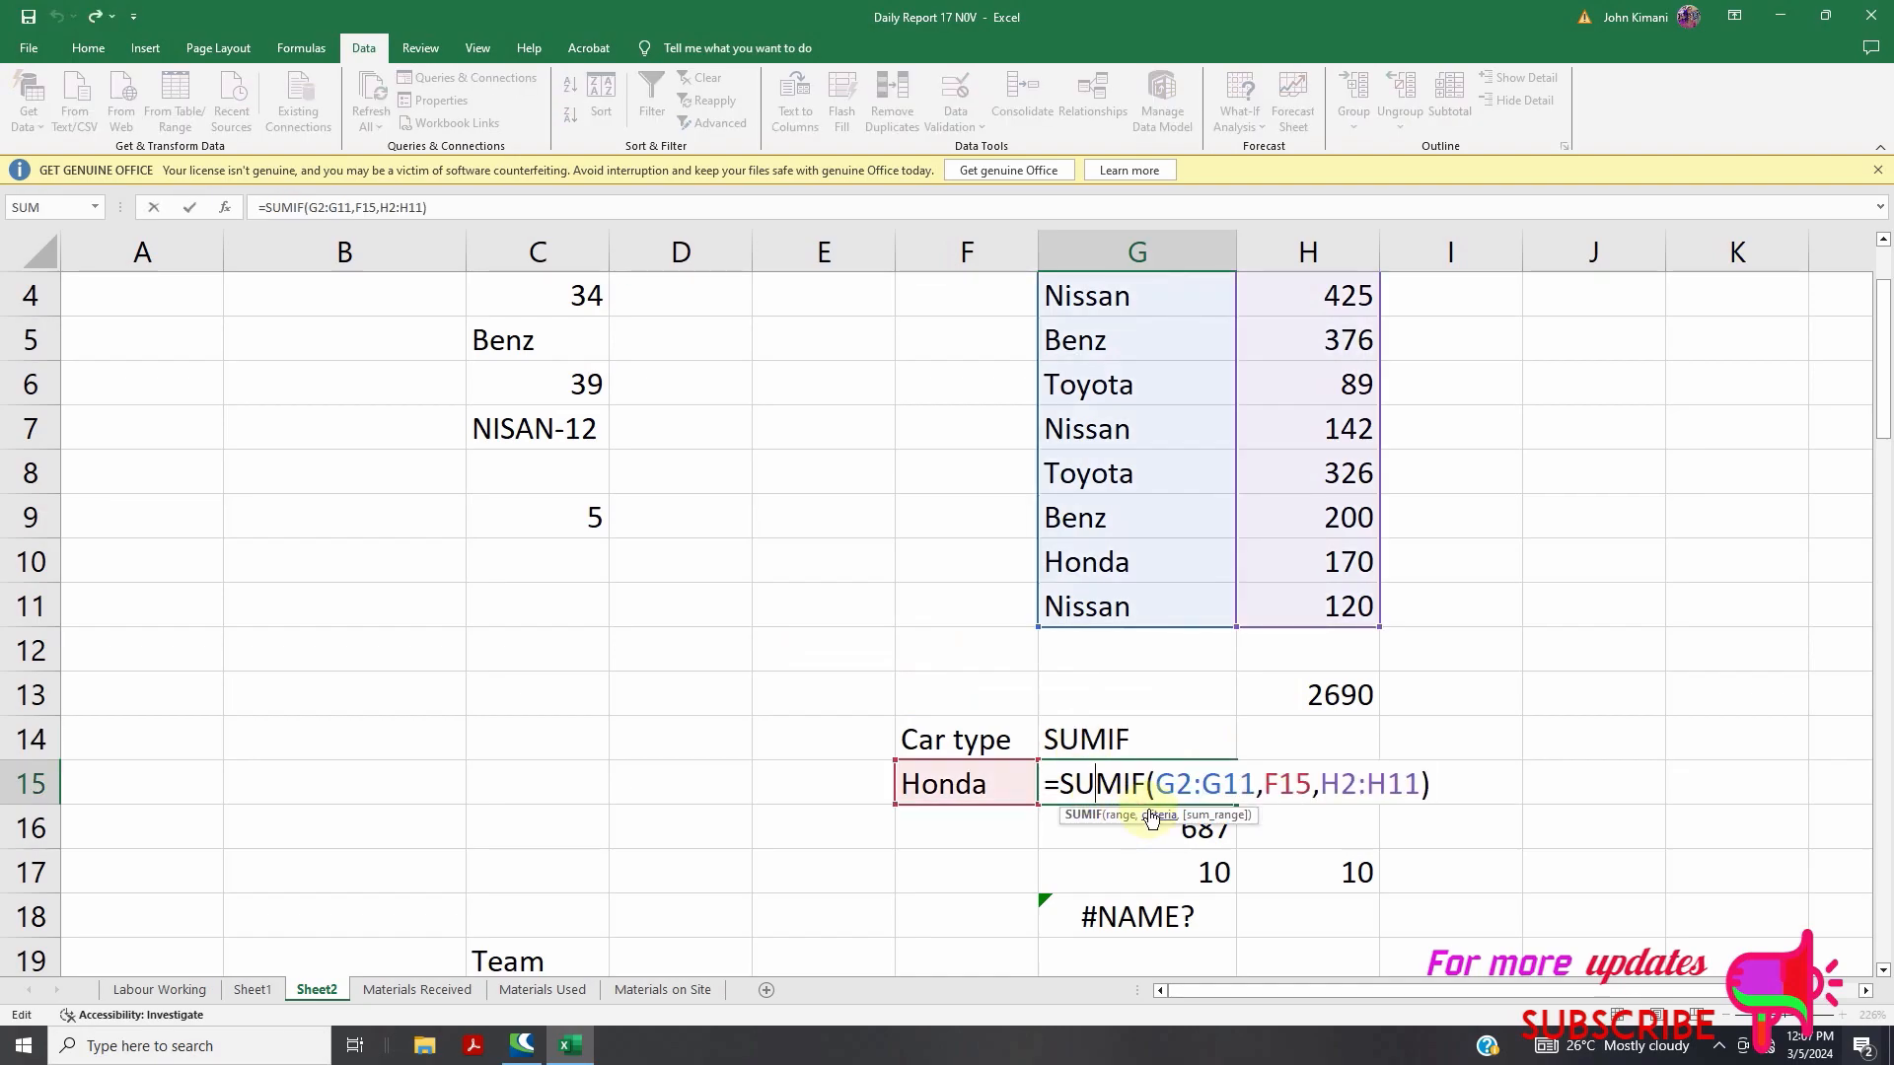
pyautogui.moveTo(1059, 786); pyautogui.dragTo(1408, 786)
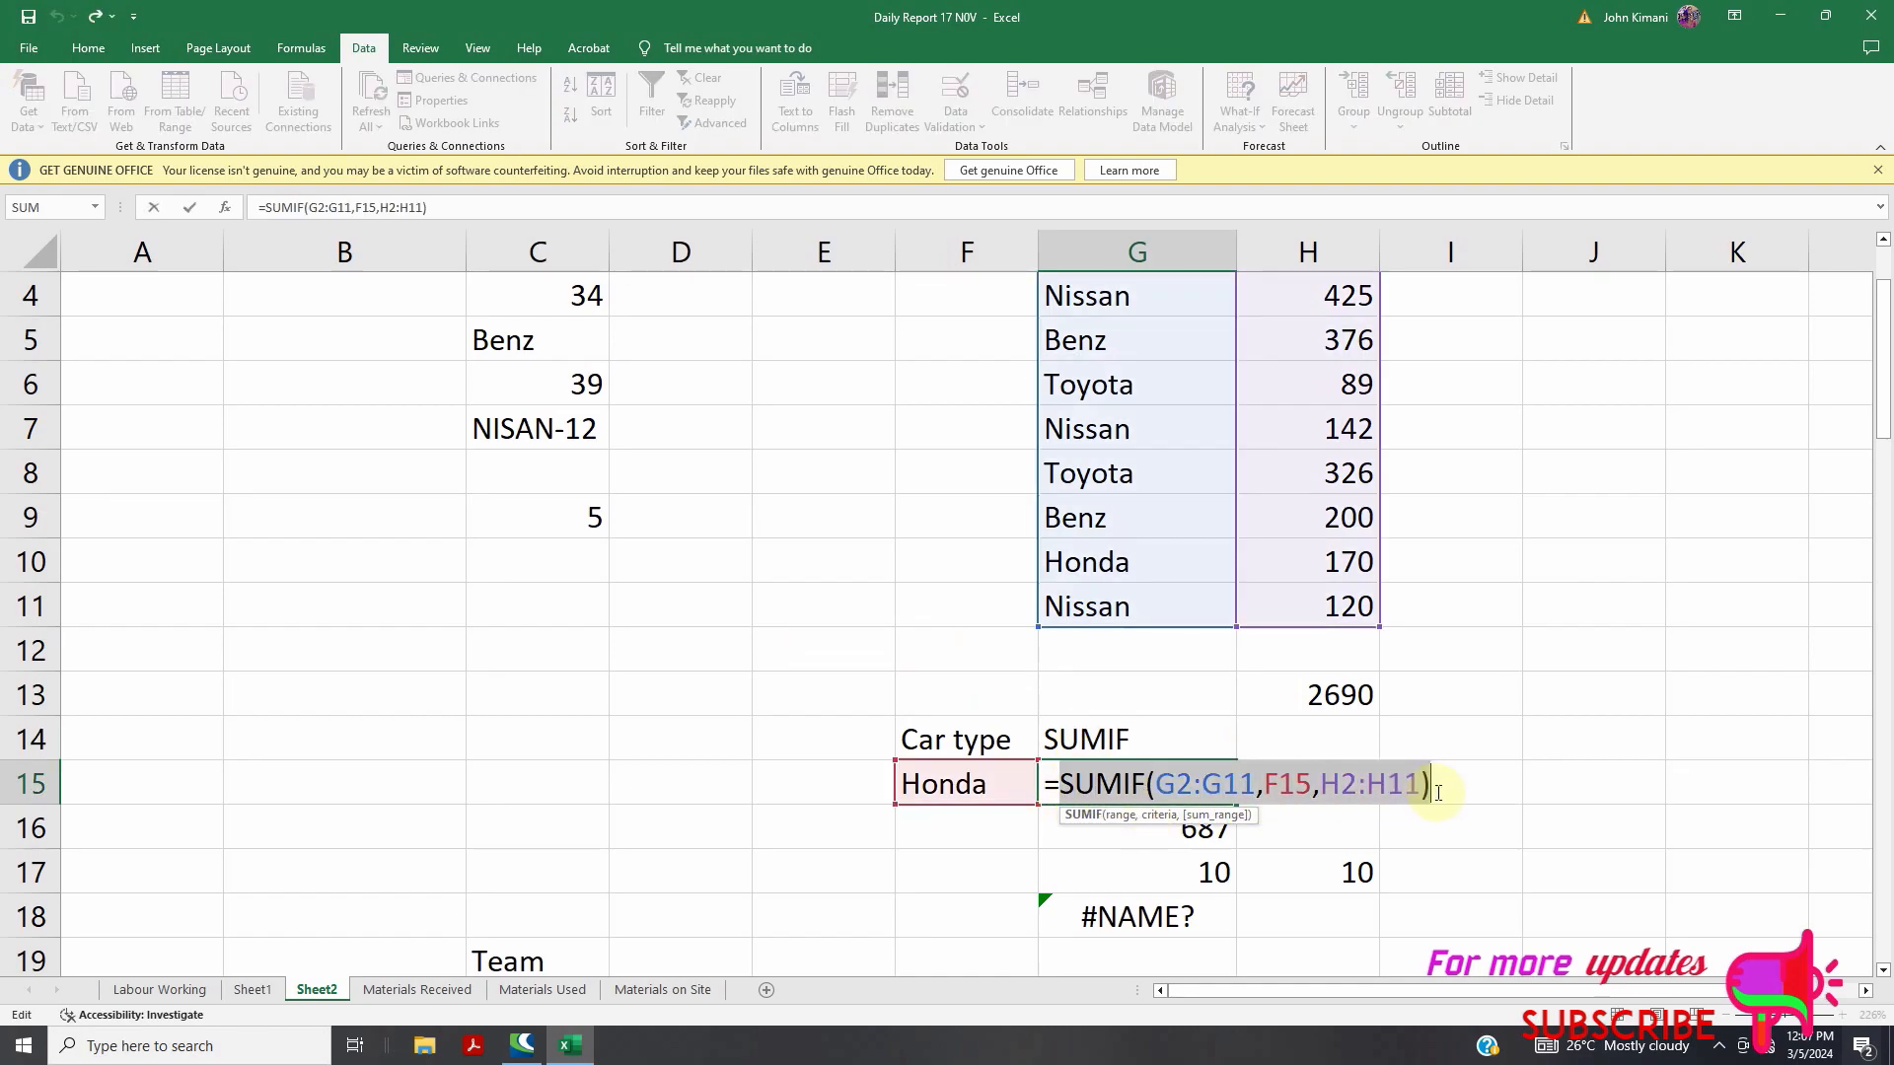
pyautogui.press('BackSpace')
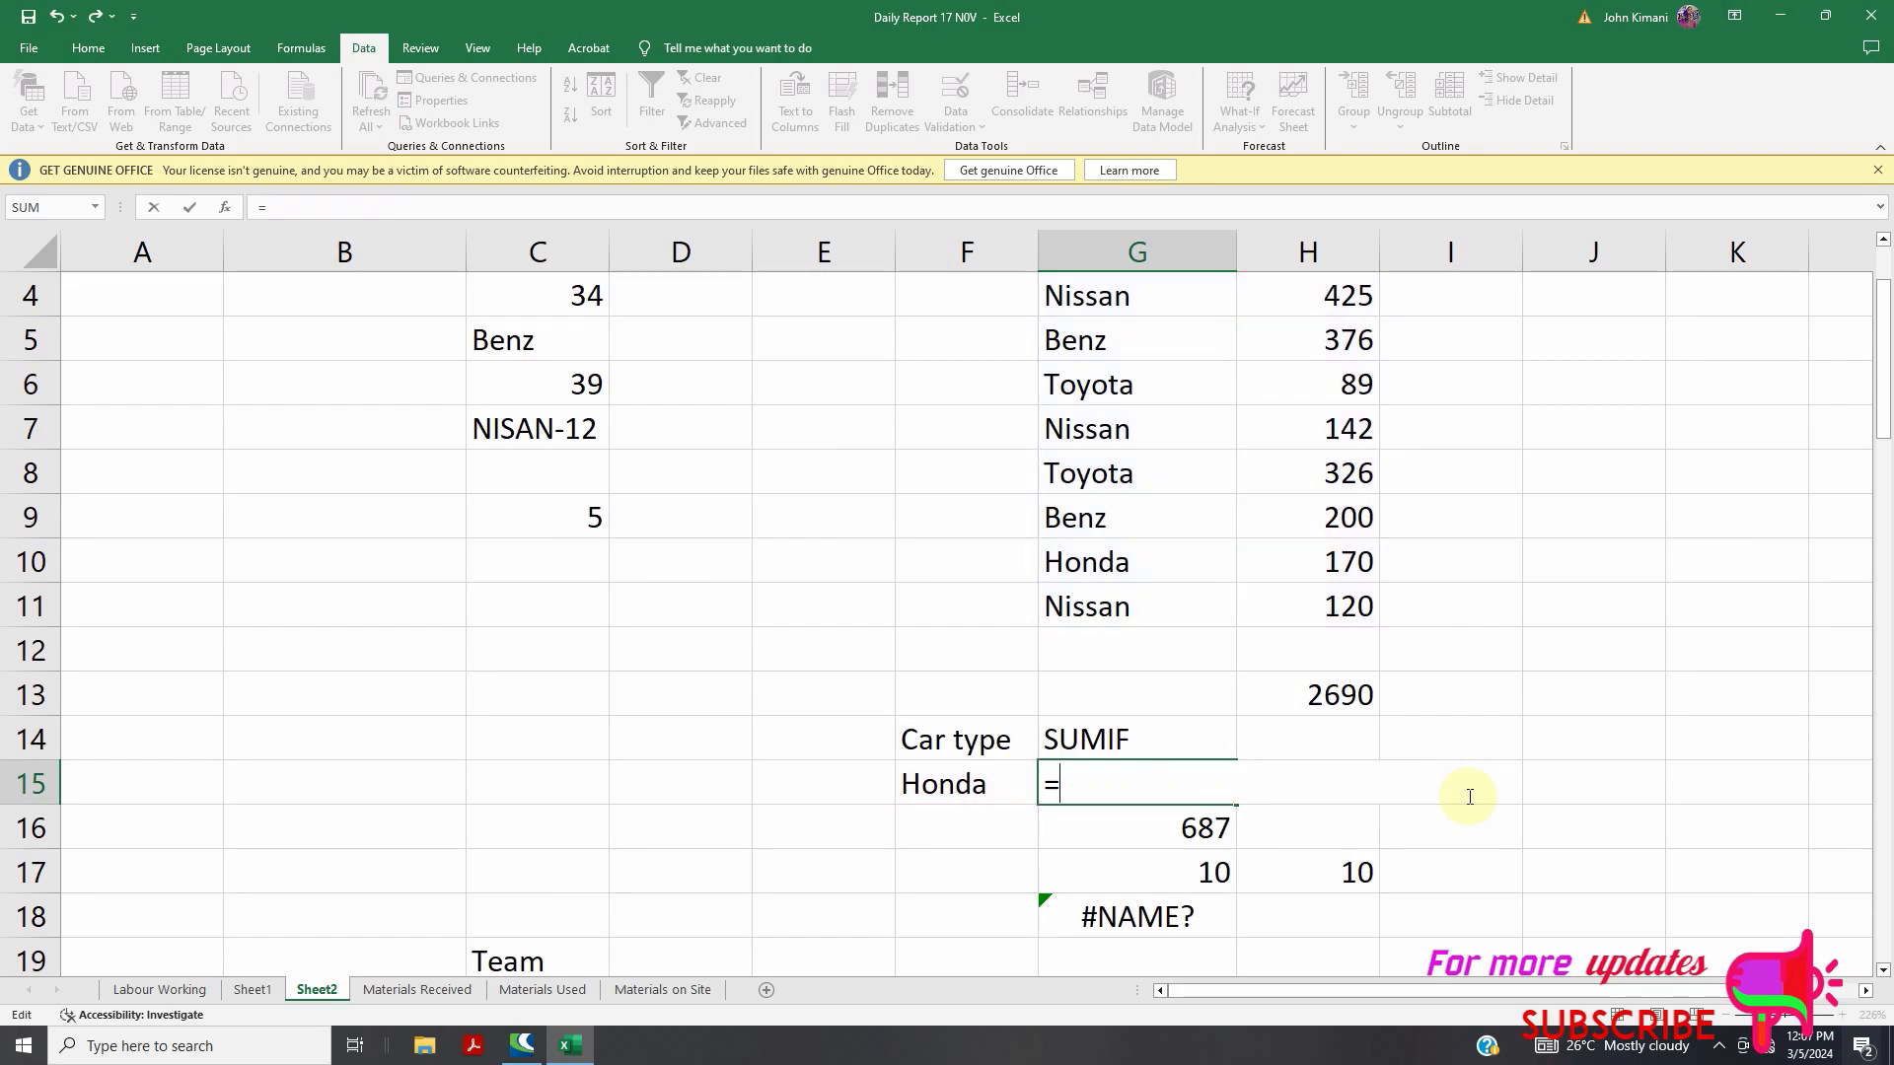
pyautogui.write('COUNTIF')
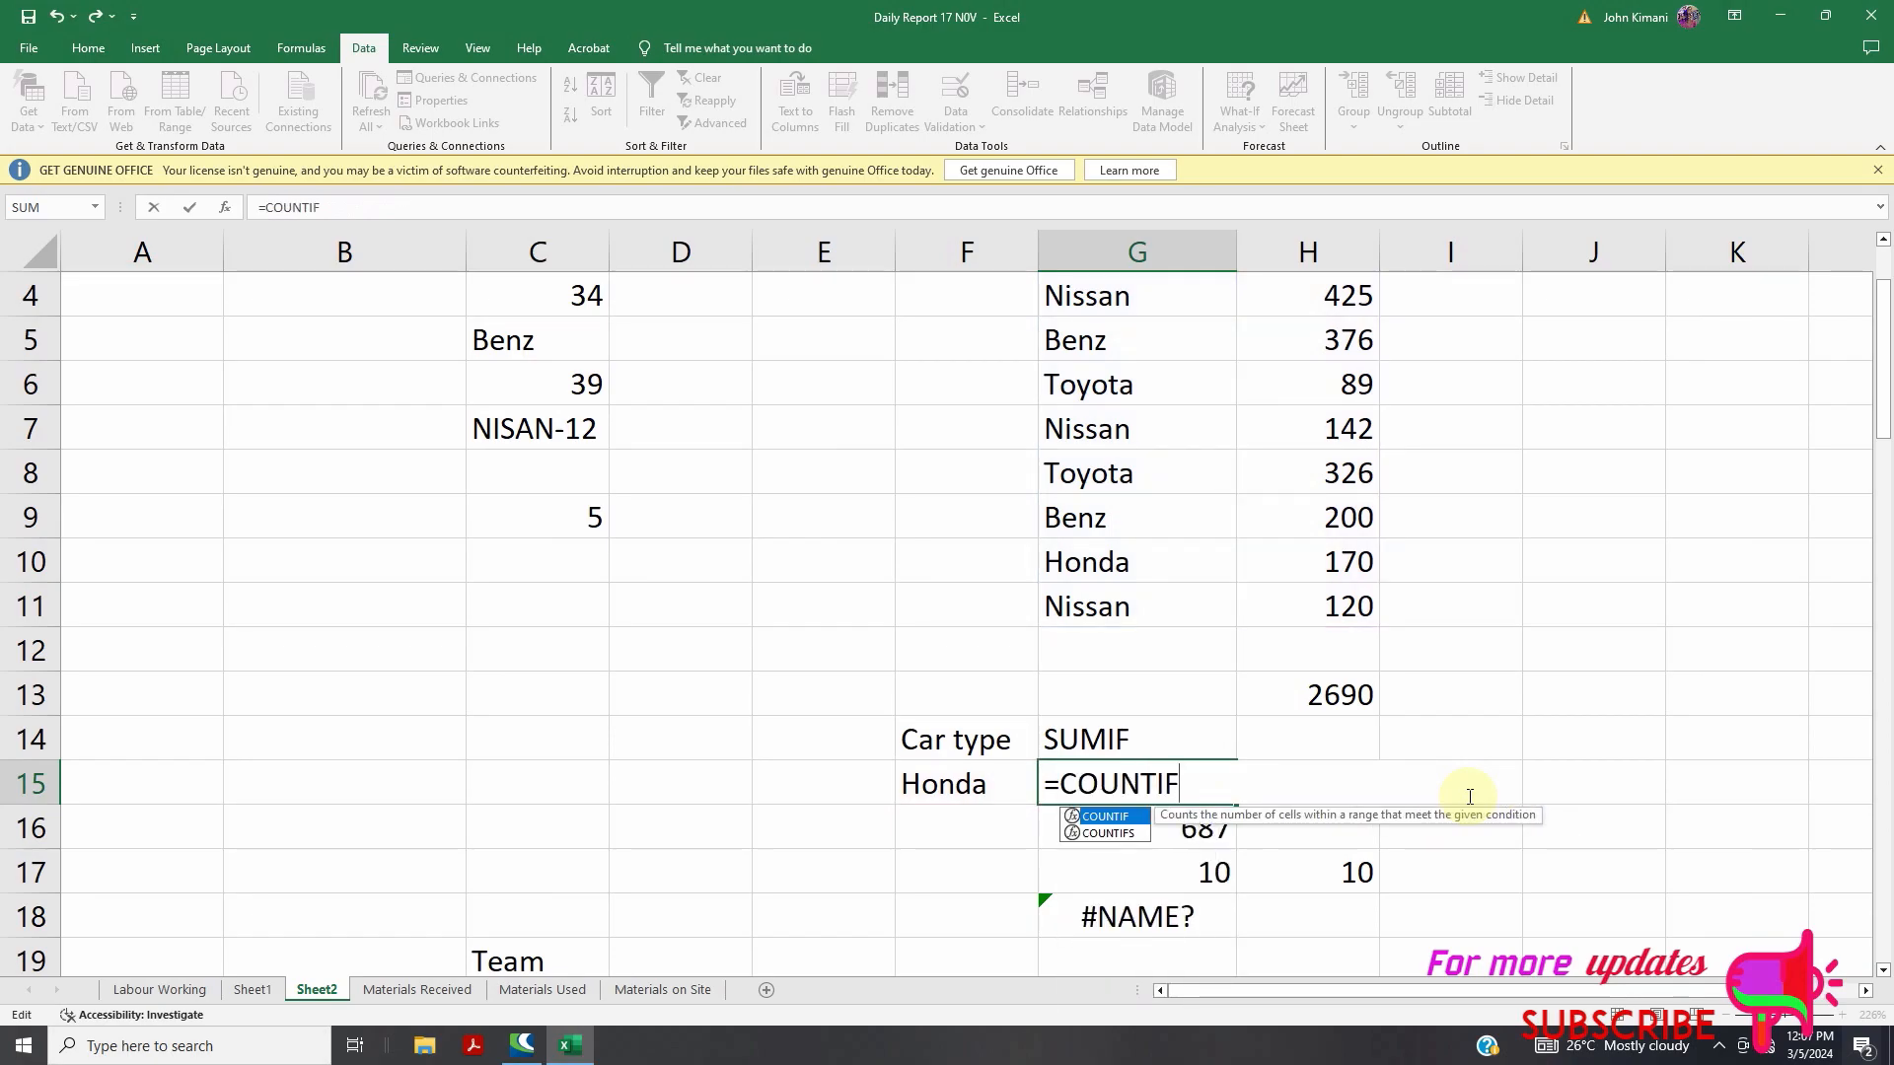
pyautogui.write('(')
pyautogui.scroll(1, 1398, 729)
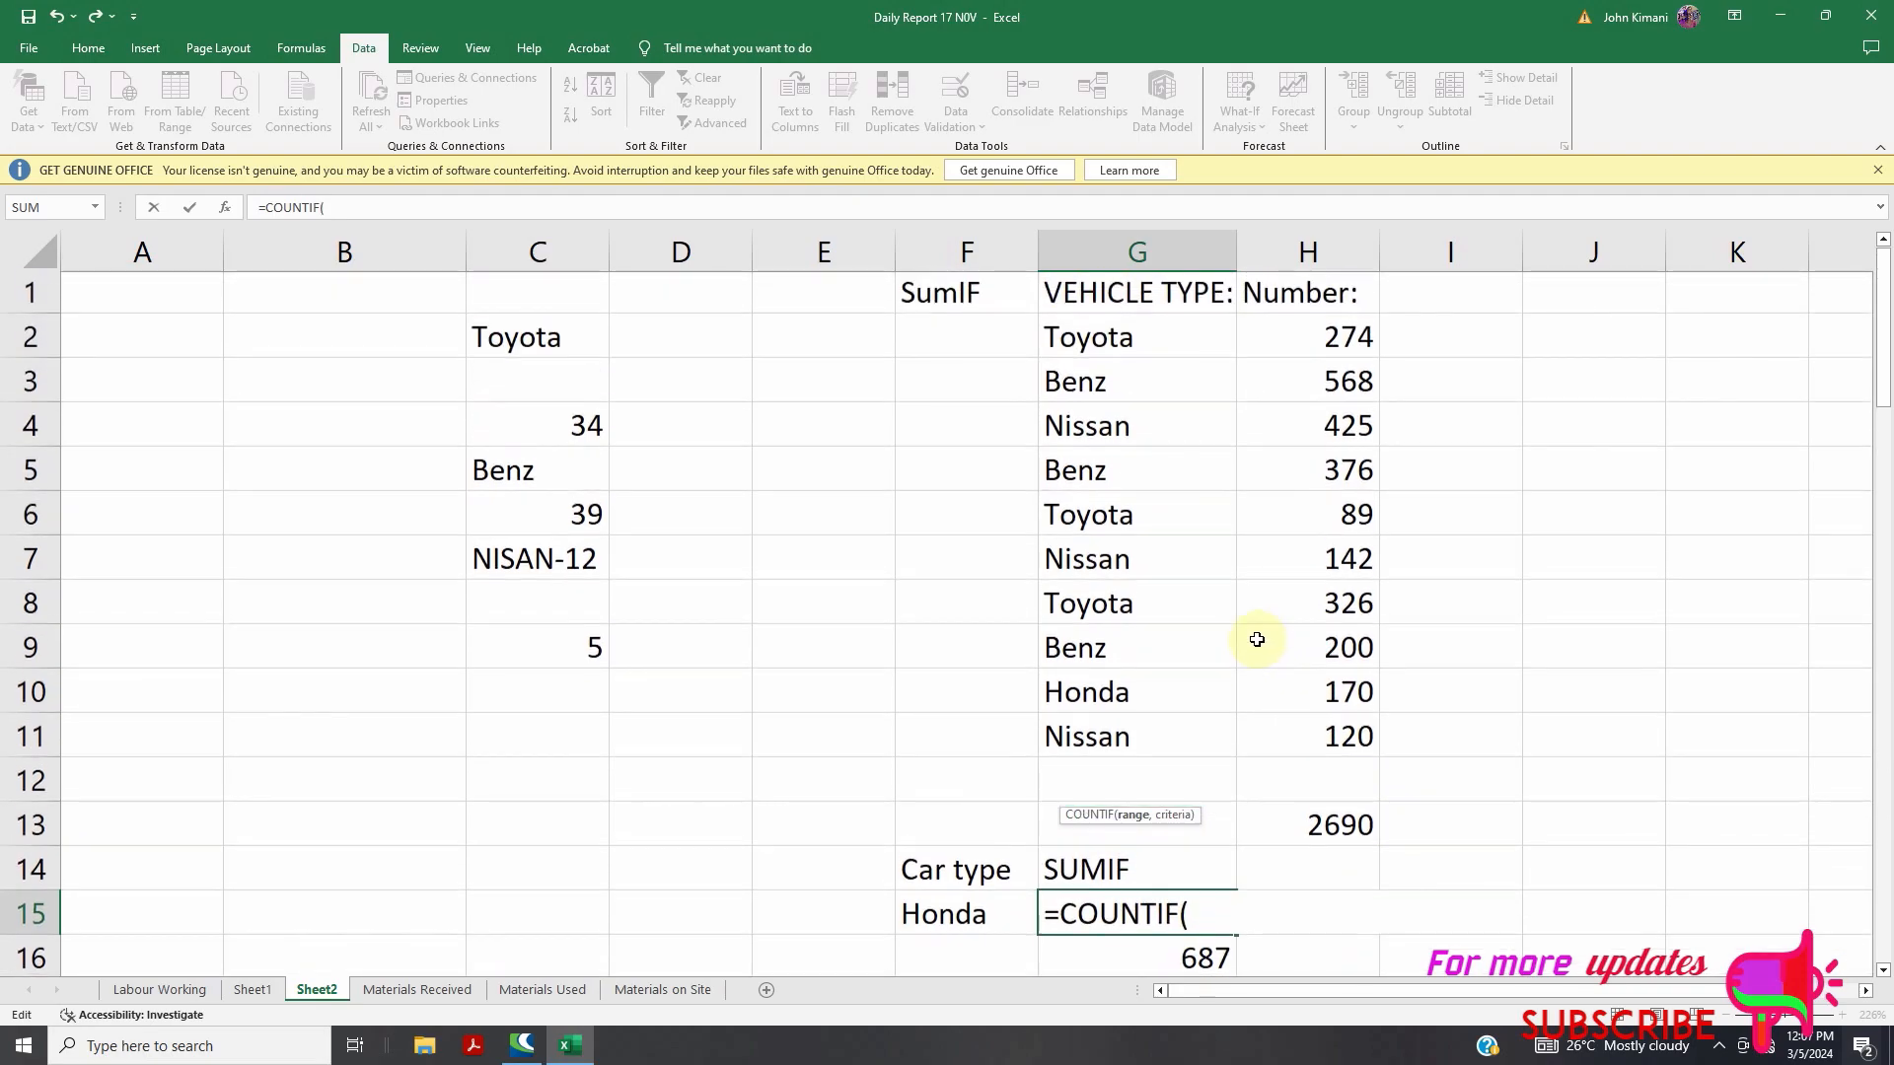
pyautogui.moveTo(1057, 351); pyautogui.dragTo(1099, 739)
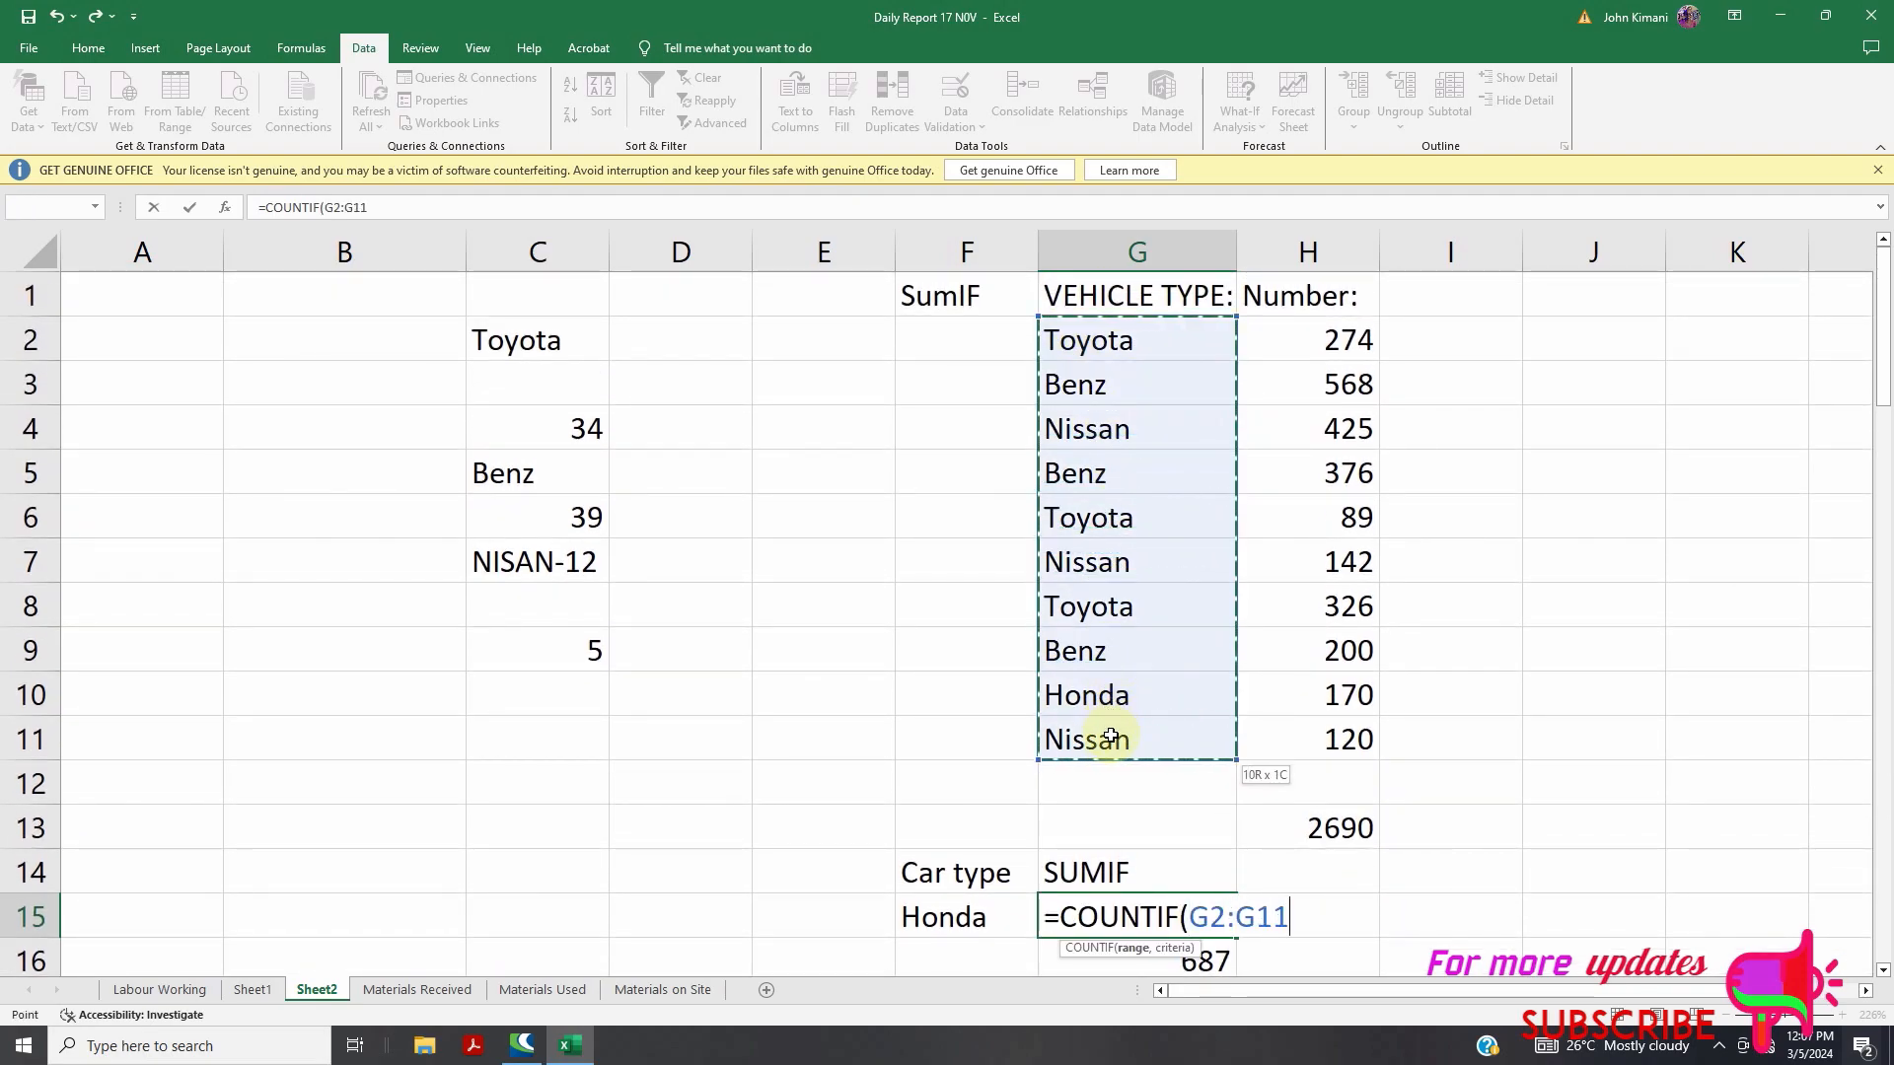
pyautogui.write(',')
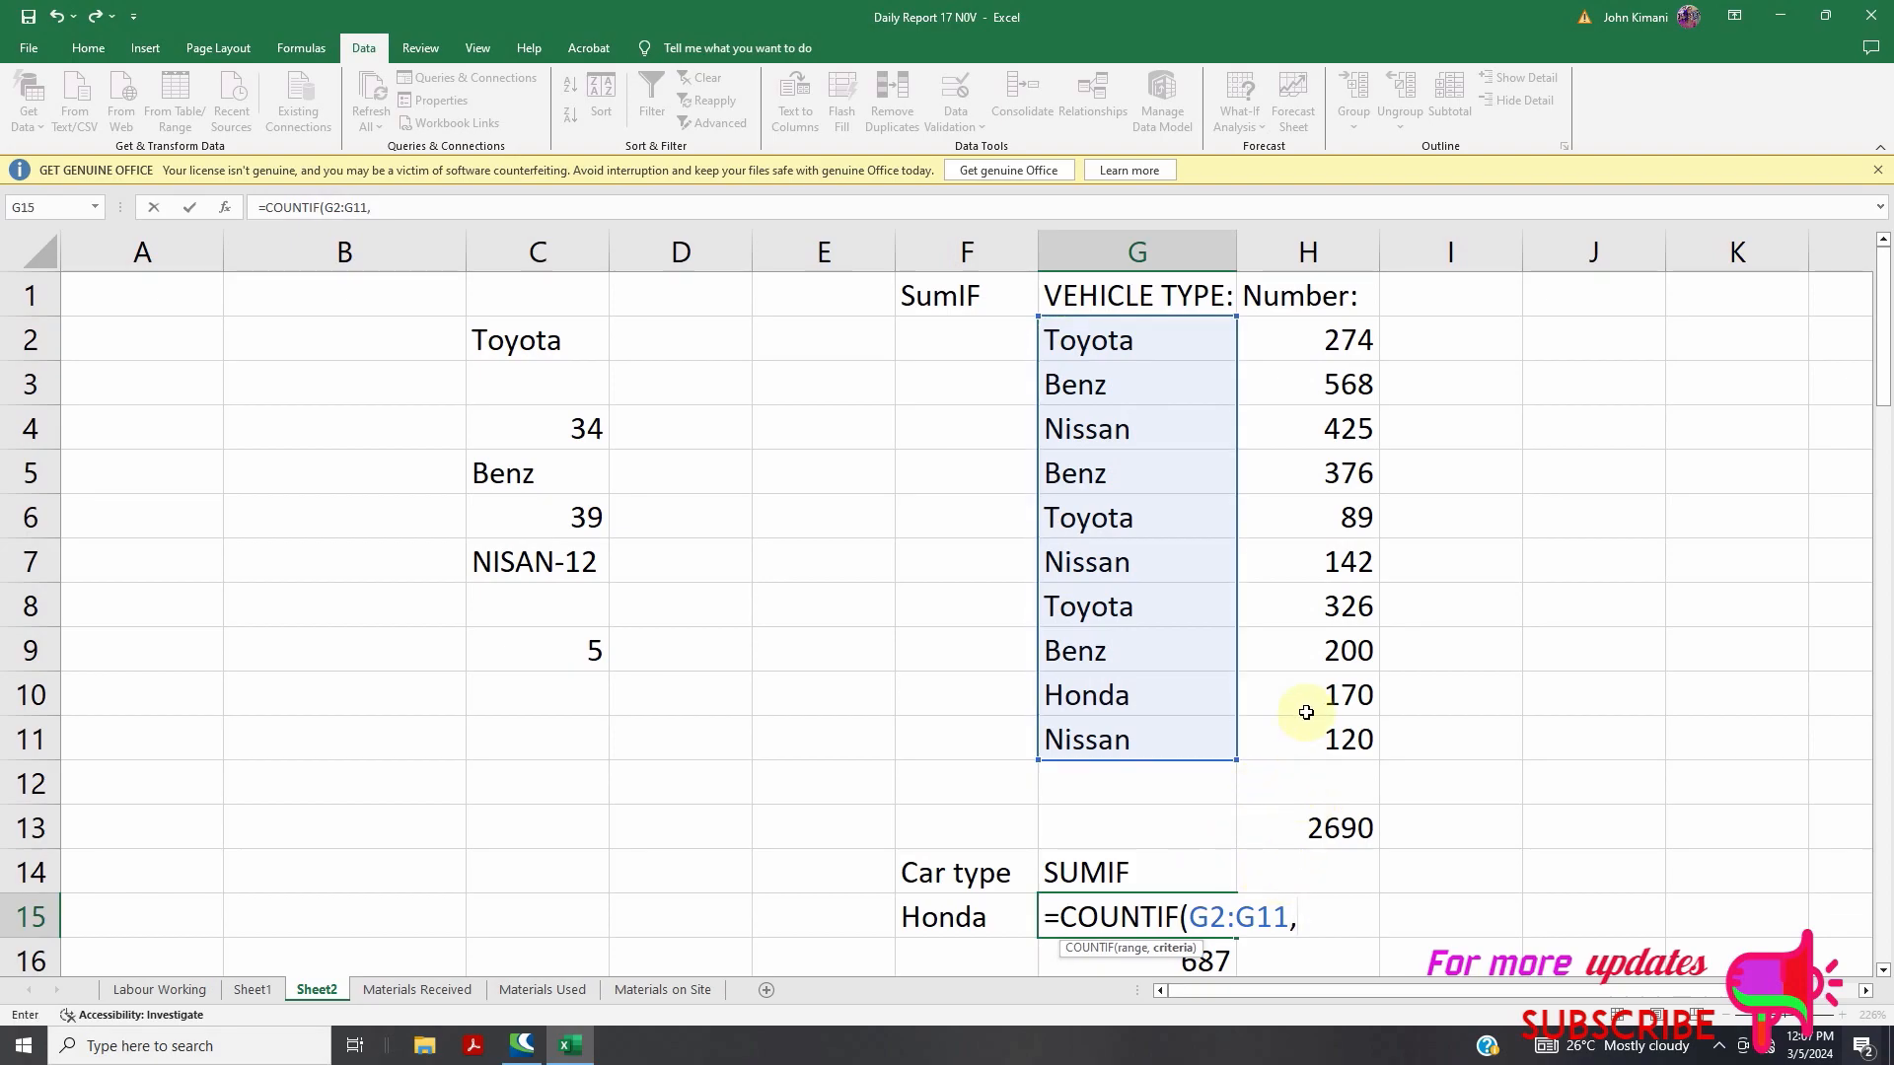
pyautogui.moveTo(1318, 340); pyautogui.dragTo(1332, 738)
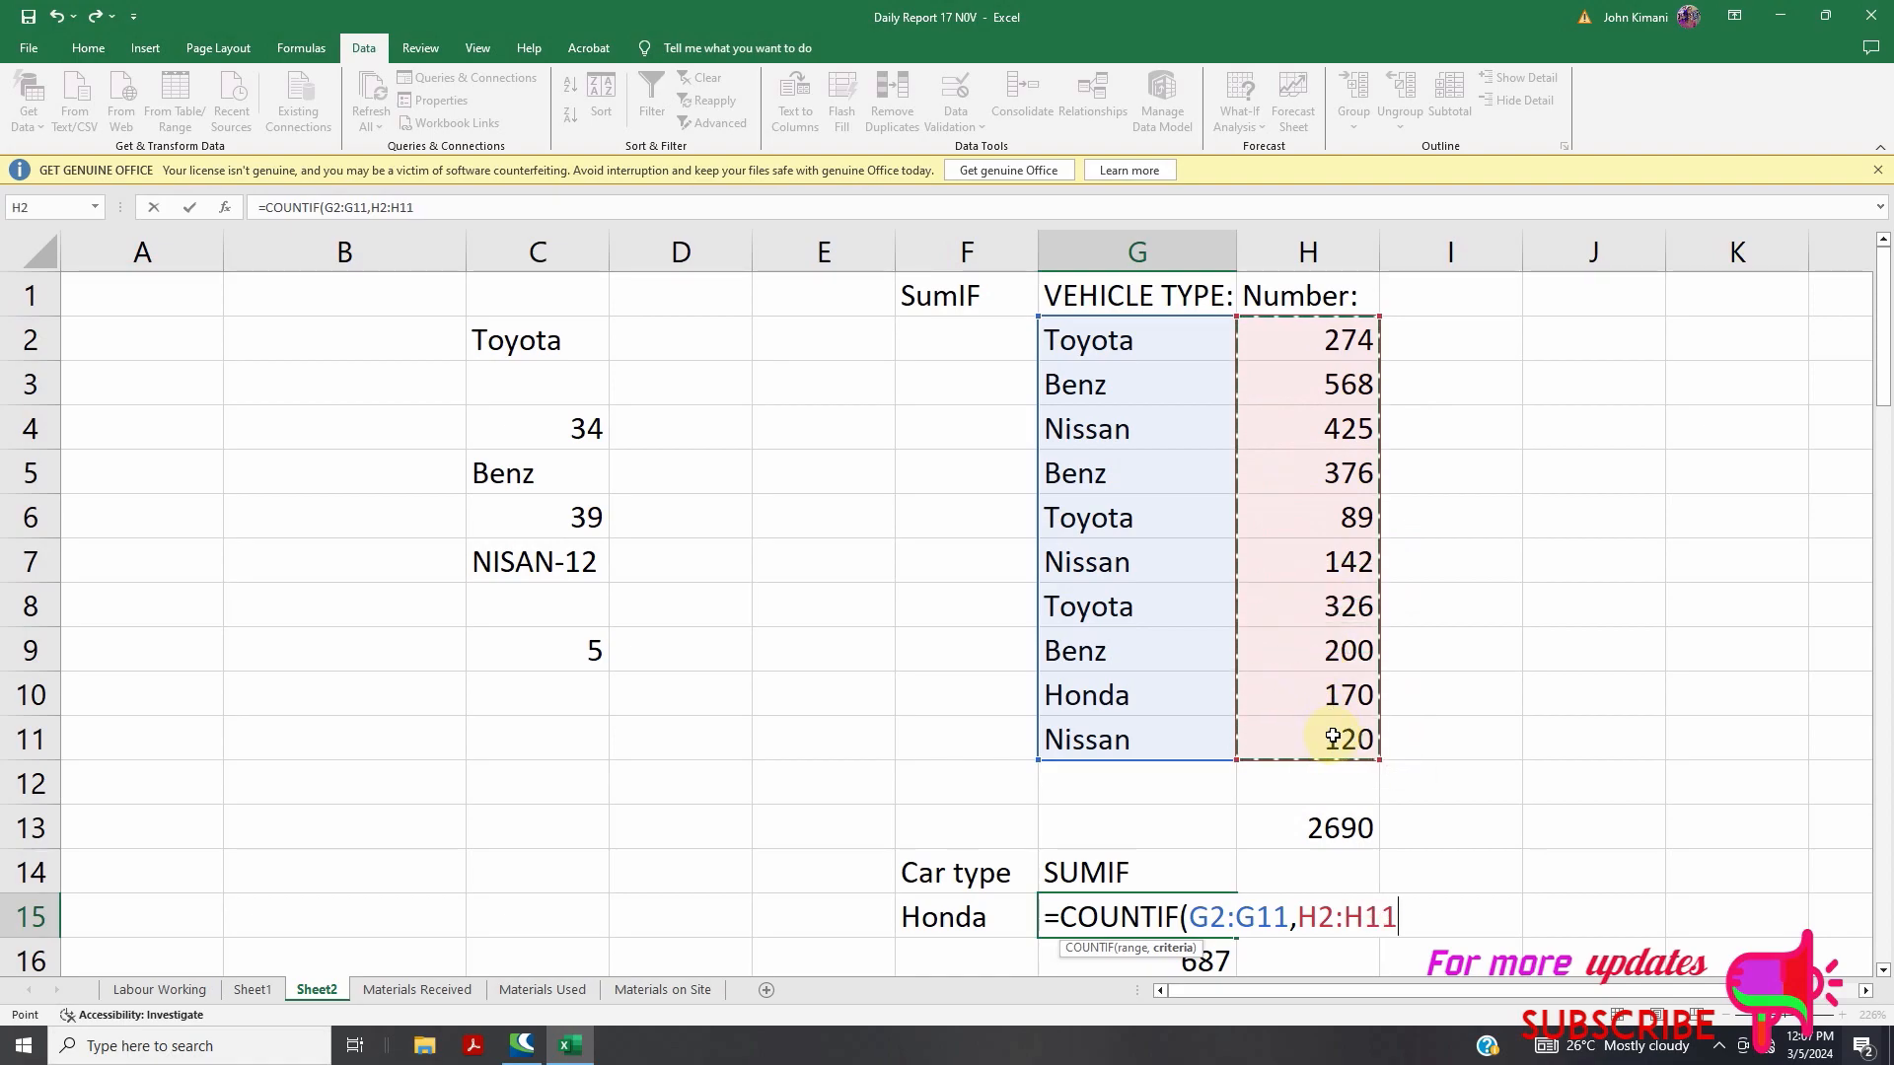
pyautogui.write(')')
pyautogui.press('Return')
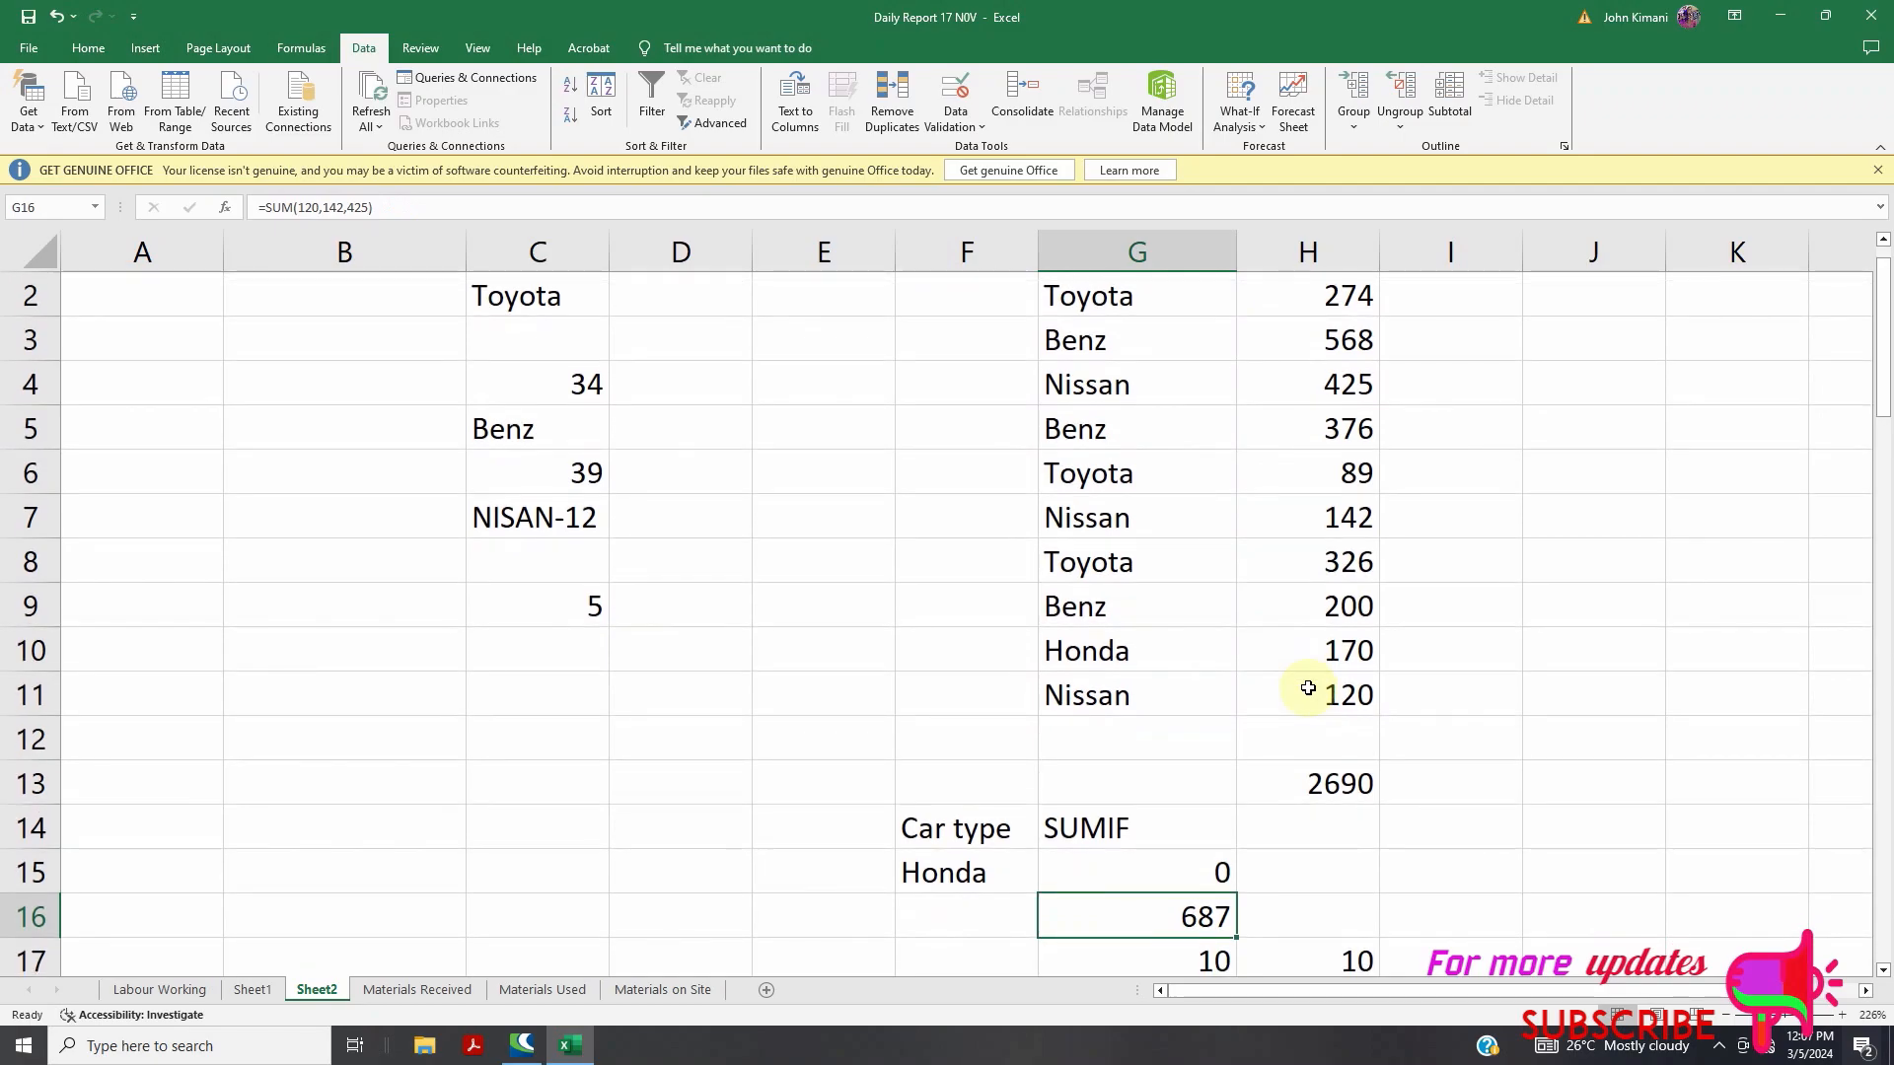
# Correct G15 to =COUNTIF(G2:G11,F15), counting Honda among vehicle types and returning 1
pyautogui.doubleClick(1119, 870)
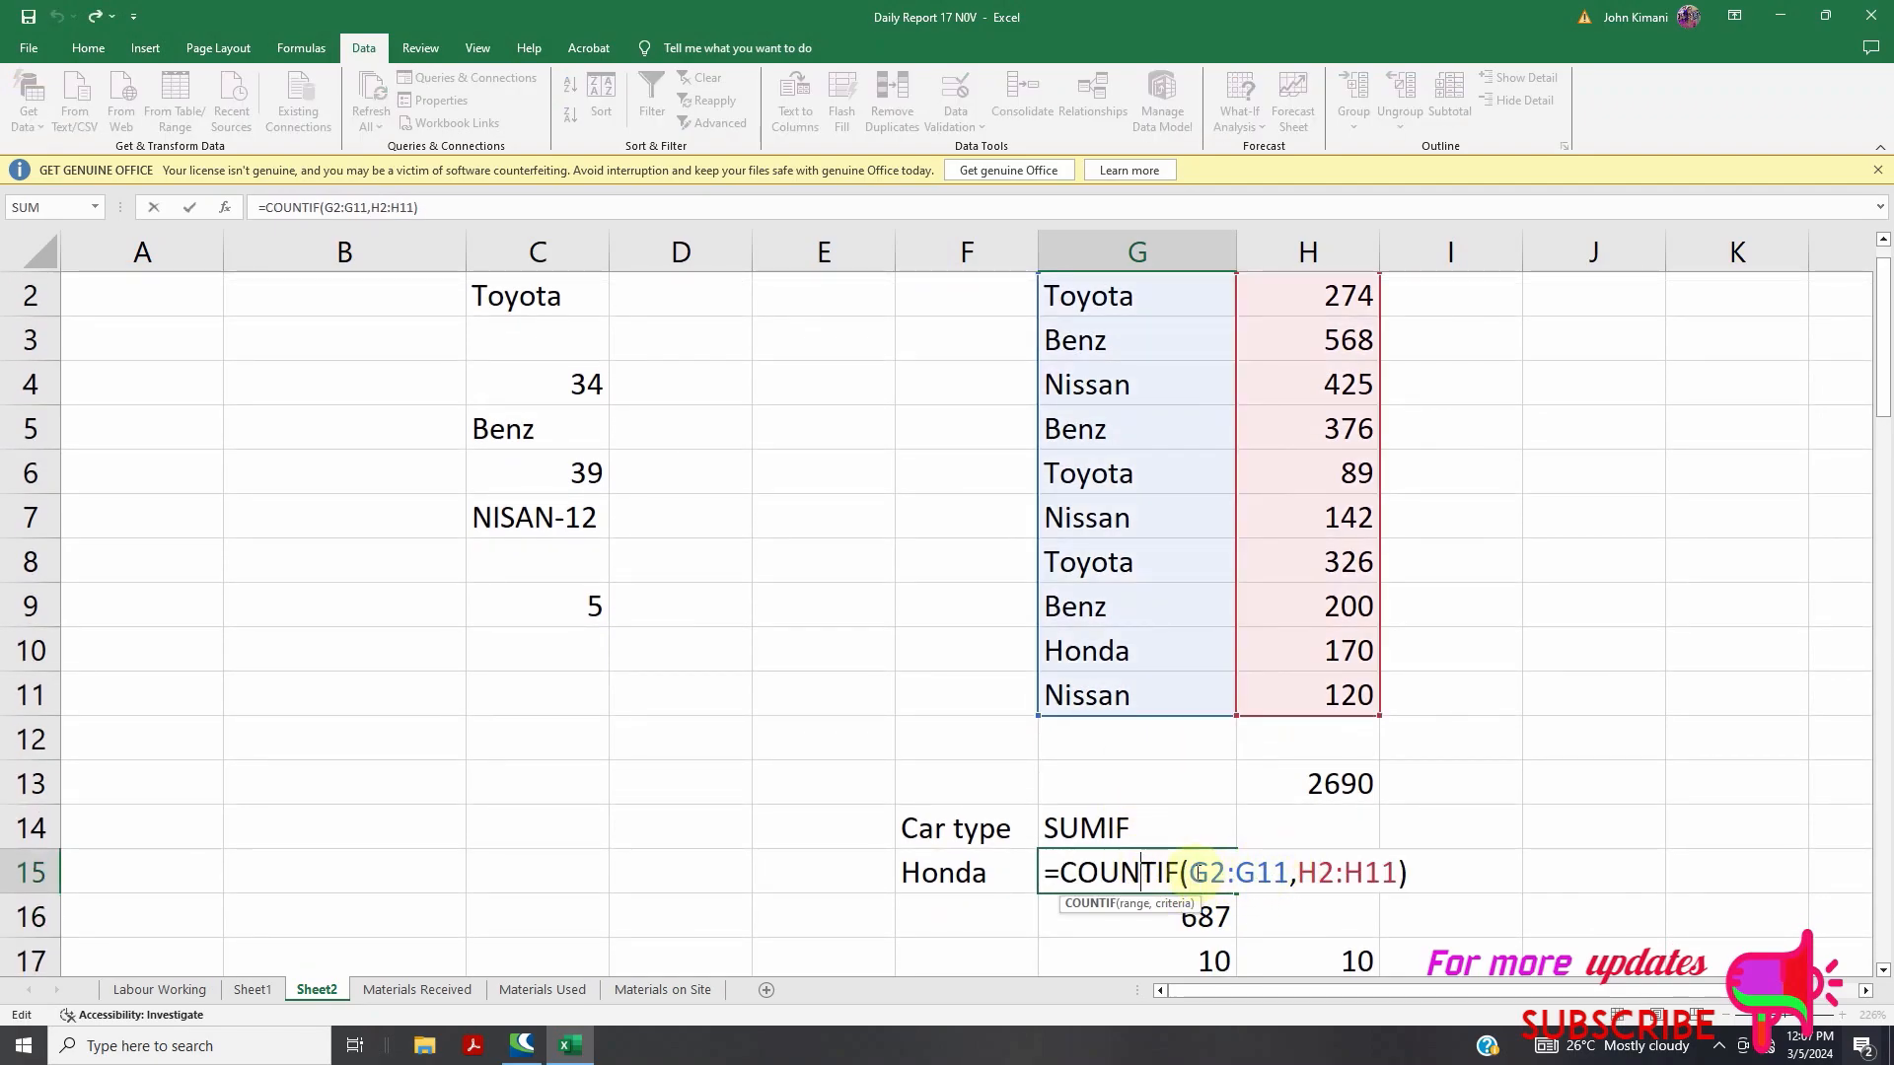
pyautogui.moveTo(1188, 872); pyautogui.dragTo(1399, 872)
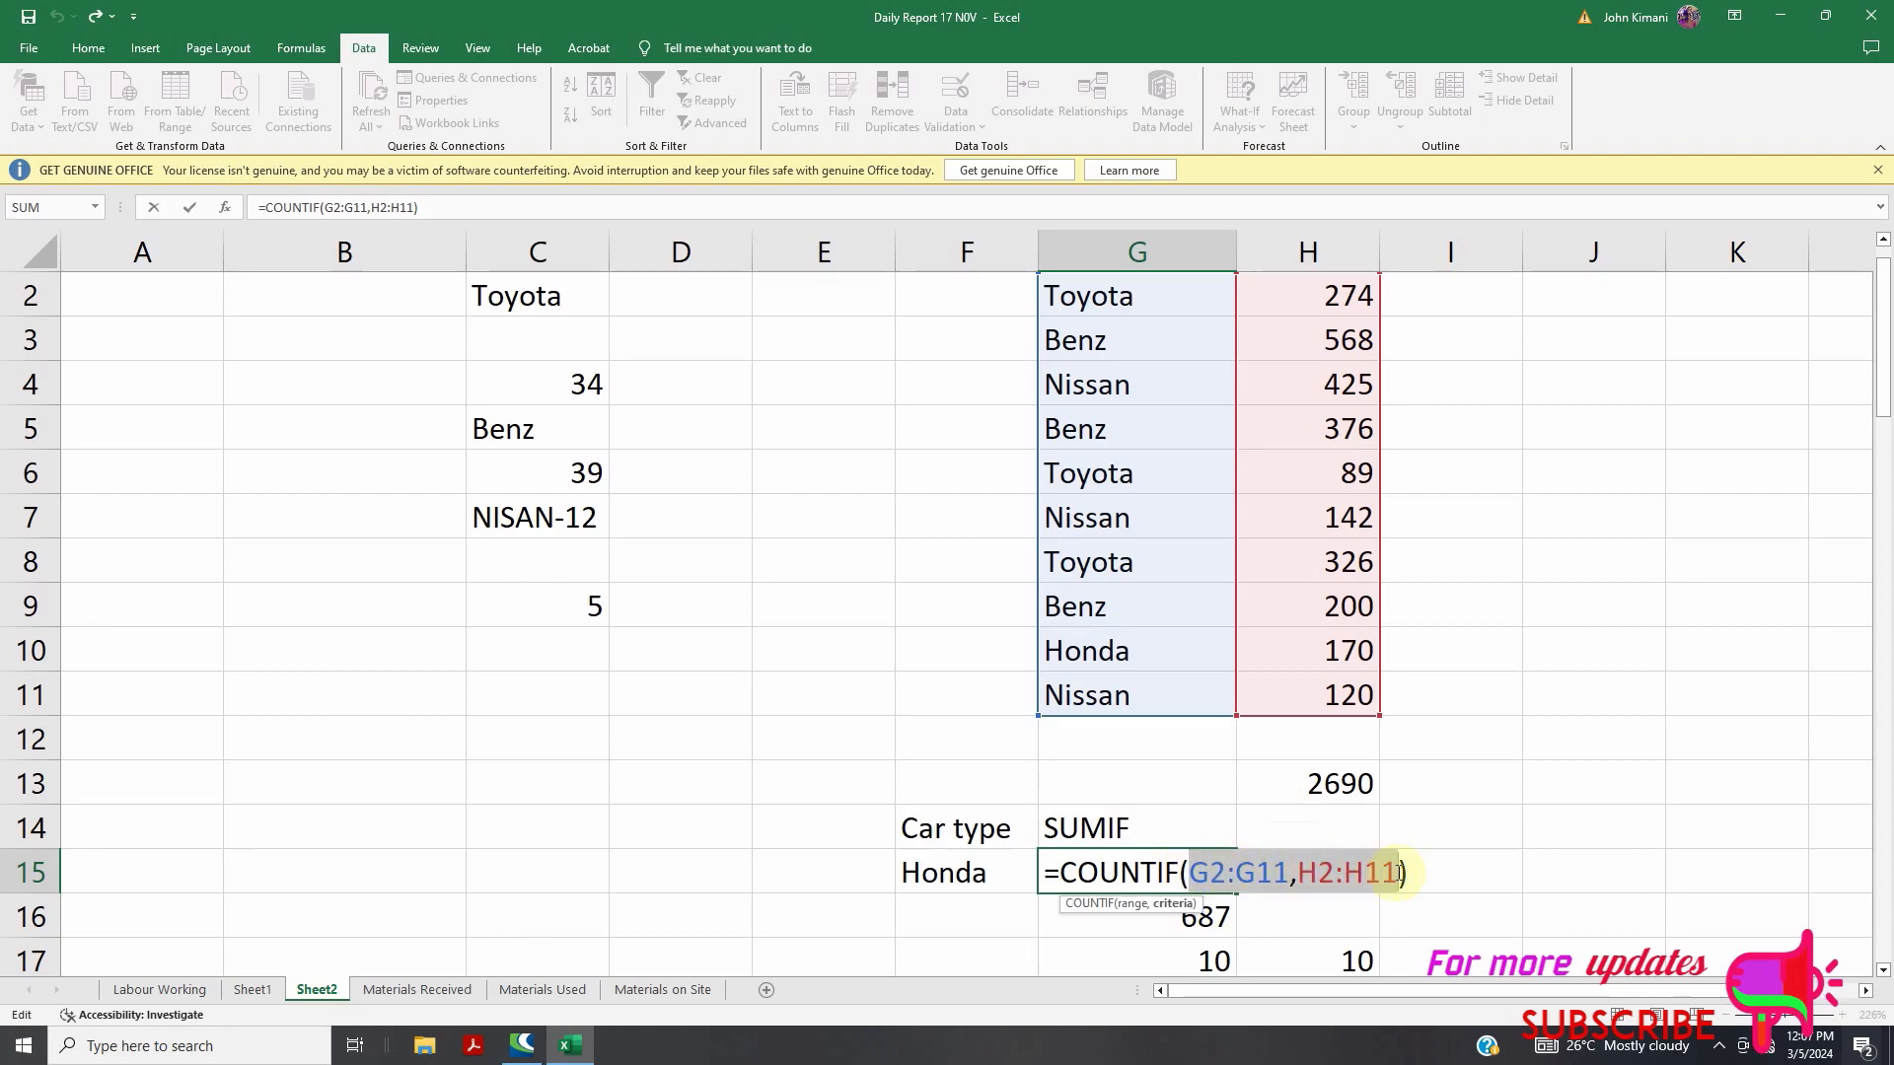
pyautogui.press('BackSpace')
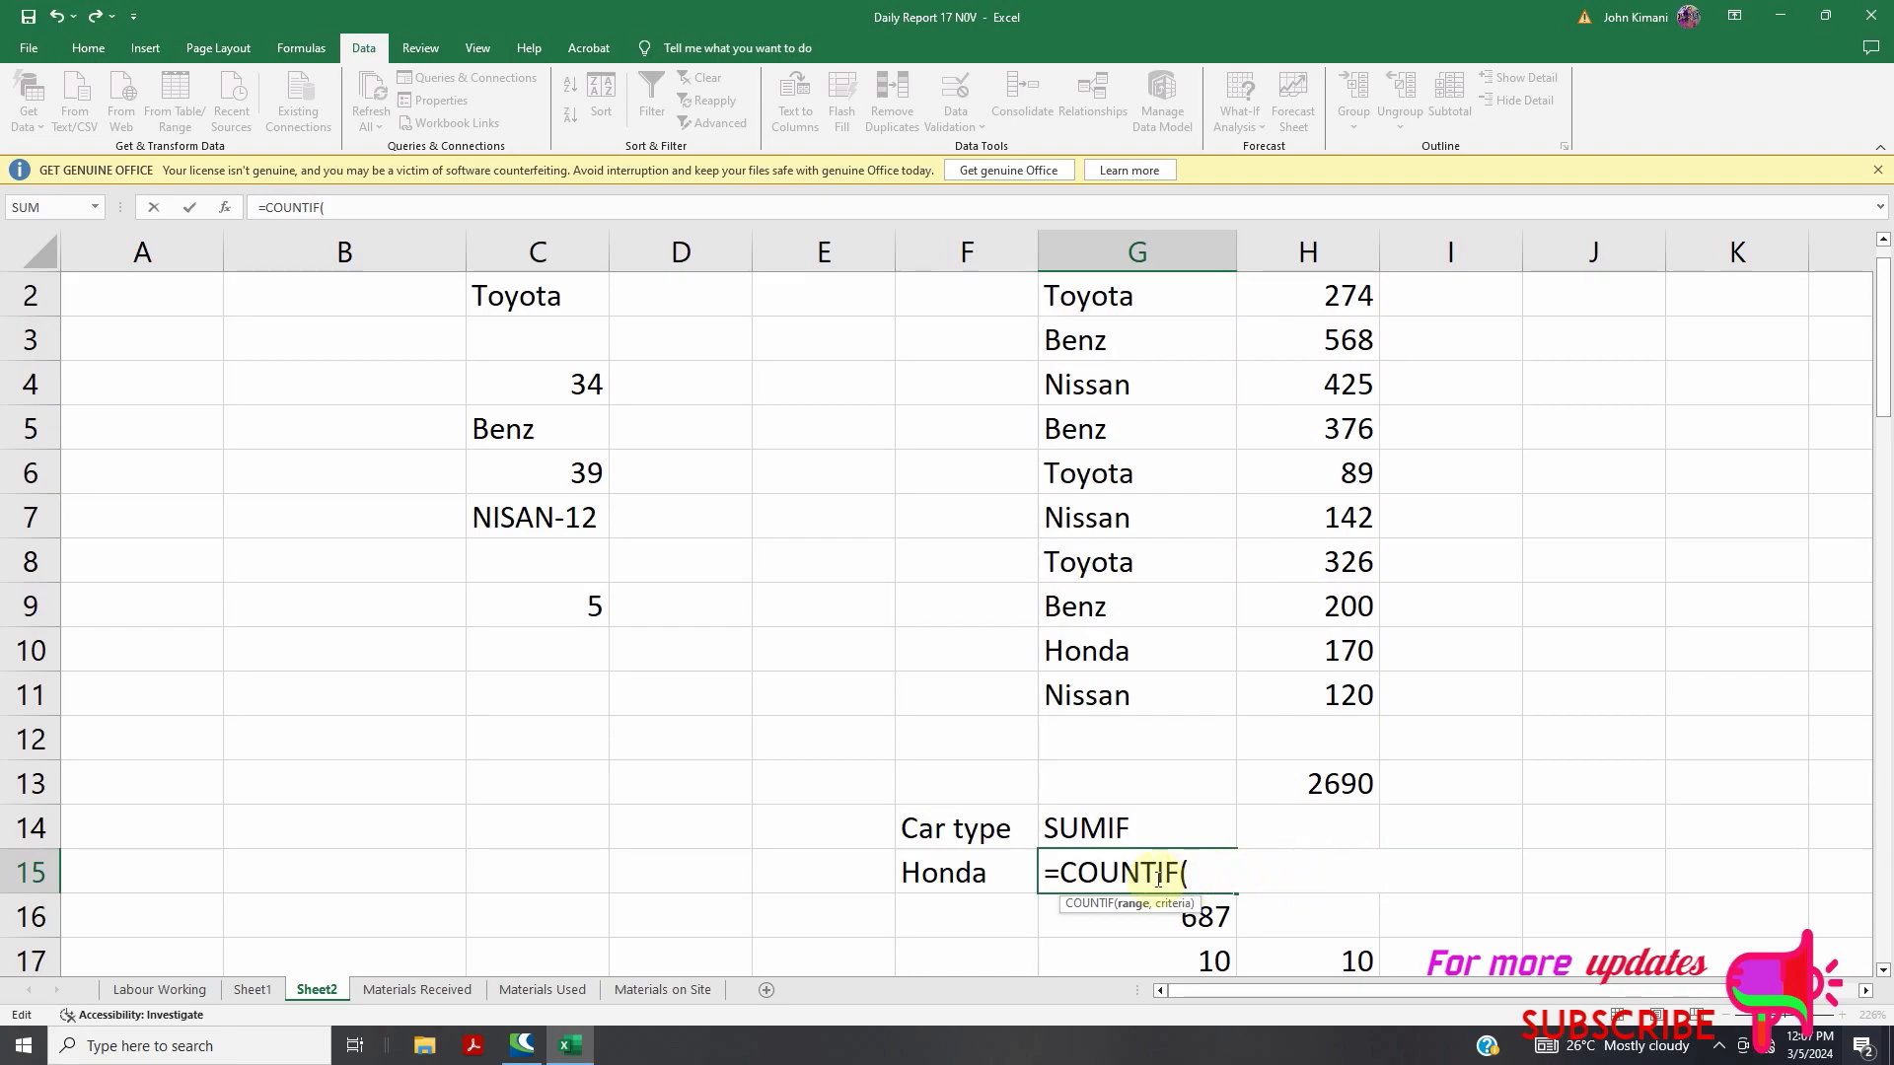
pyautogui.scroll(1, 1092, 364)
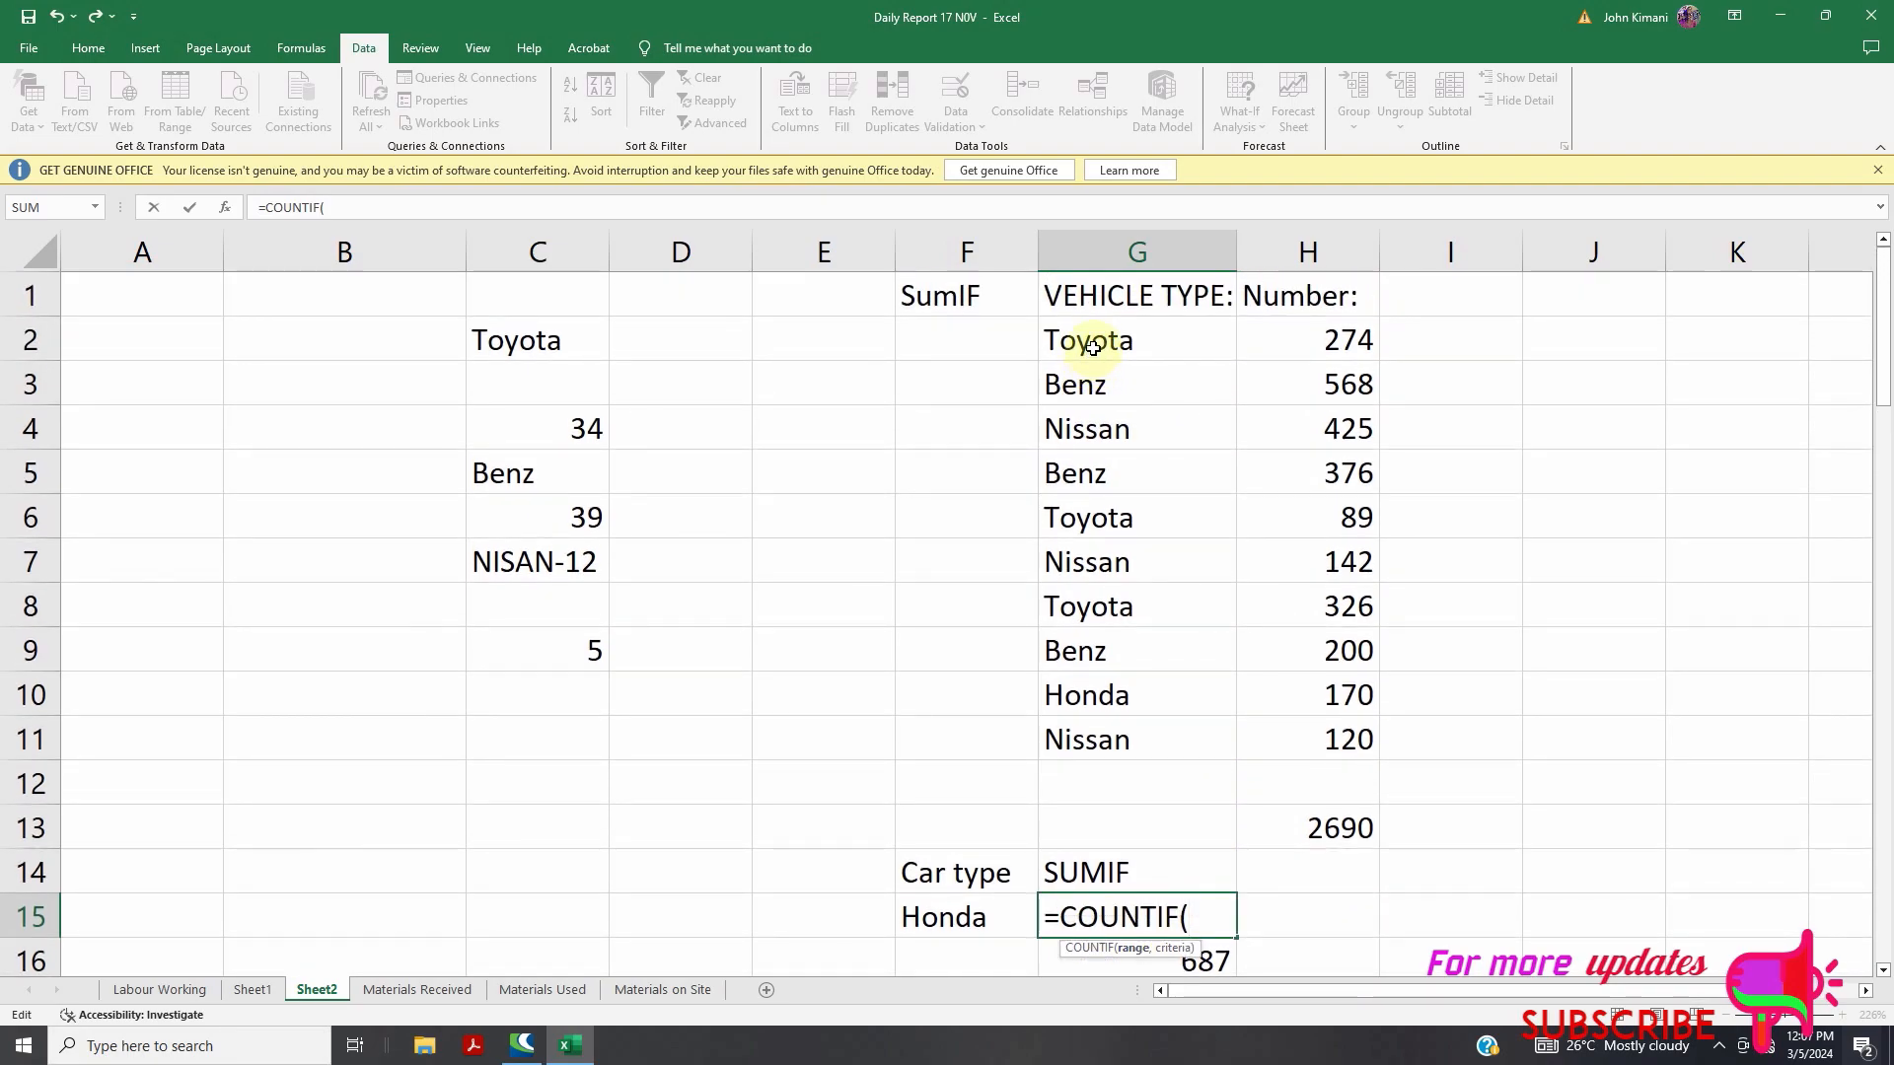
pyautogui.moveTo(1082, 338); pyautogui.dragTo(1110, 722)
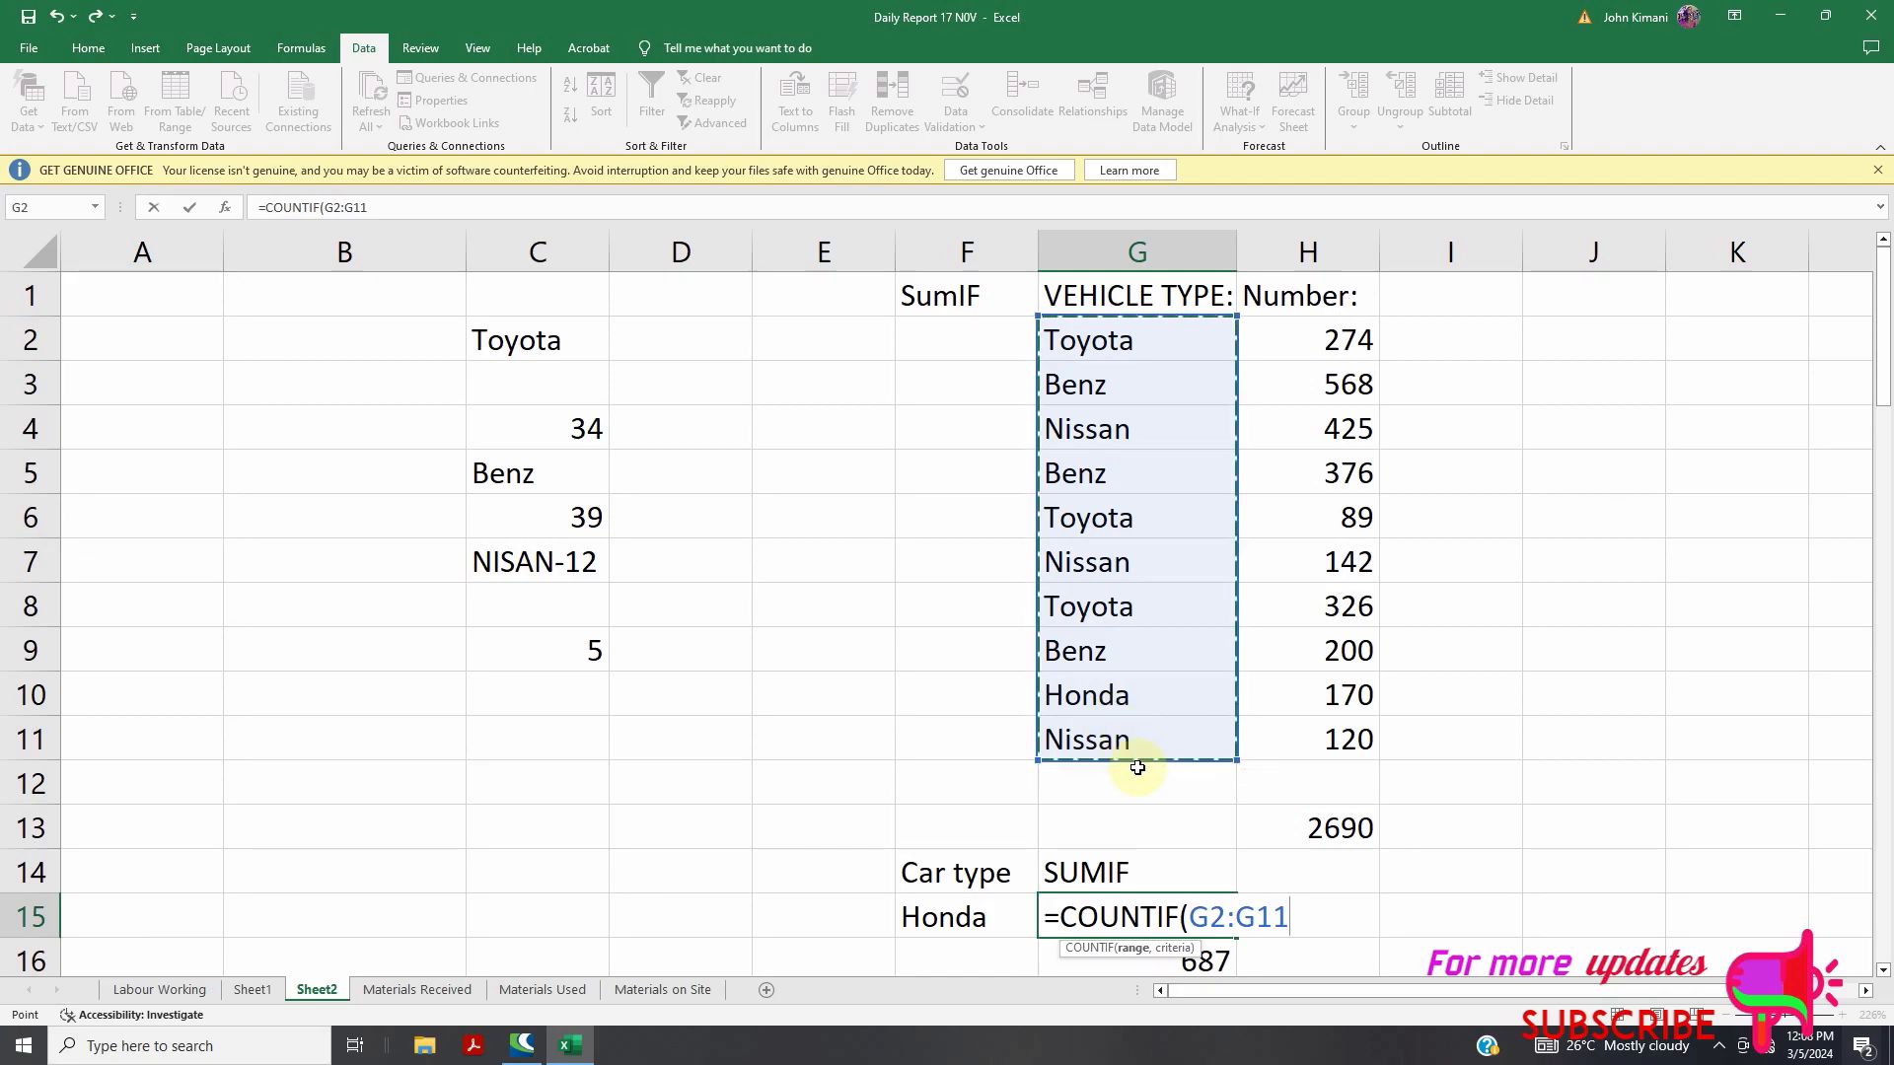
pyautogui.write(',')
pyautogui.click(965, 909)
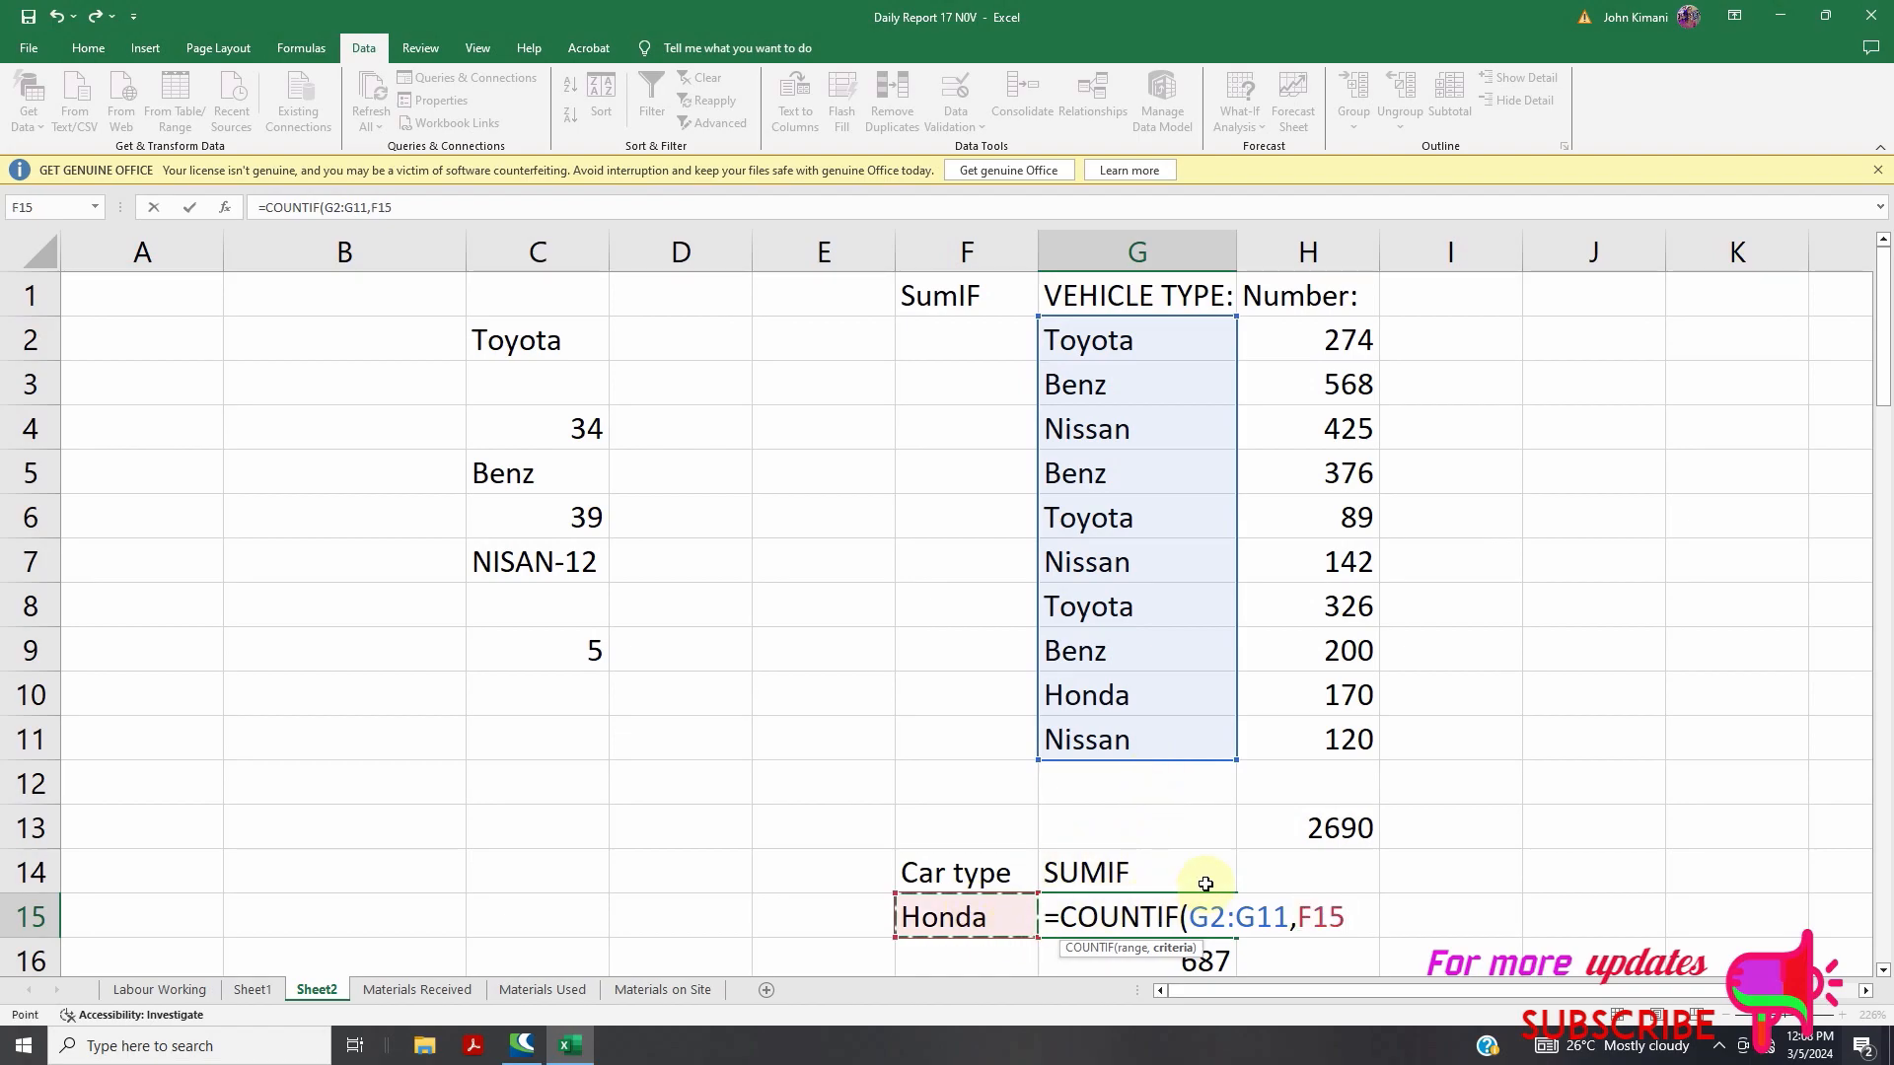
pyautogui.write(')')
pyautogui.press('Return')
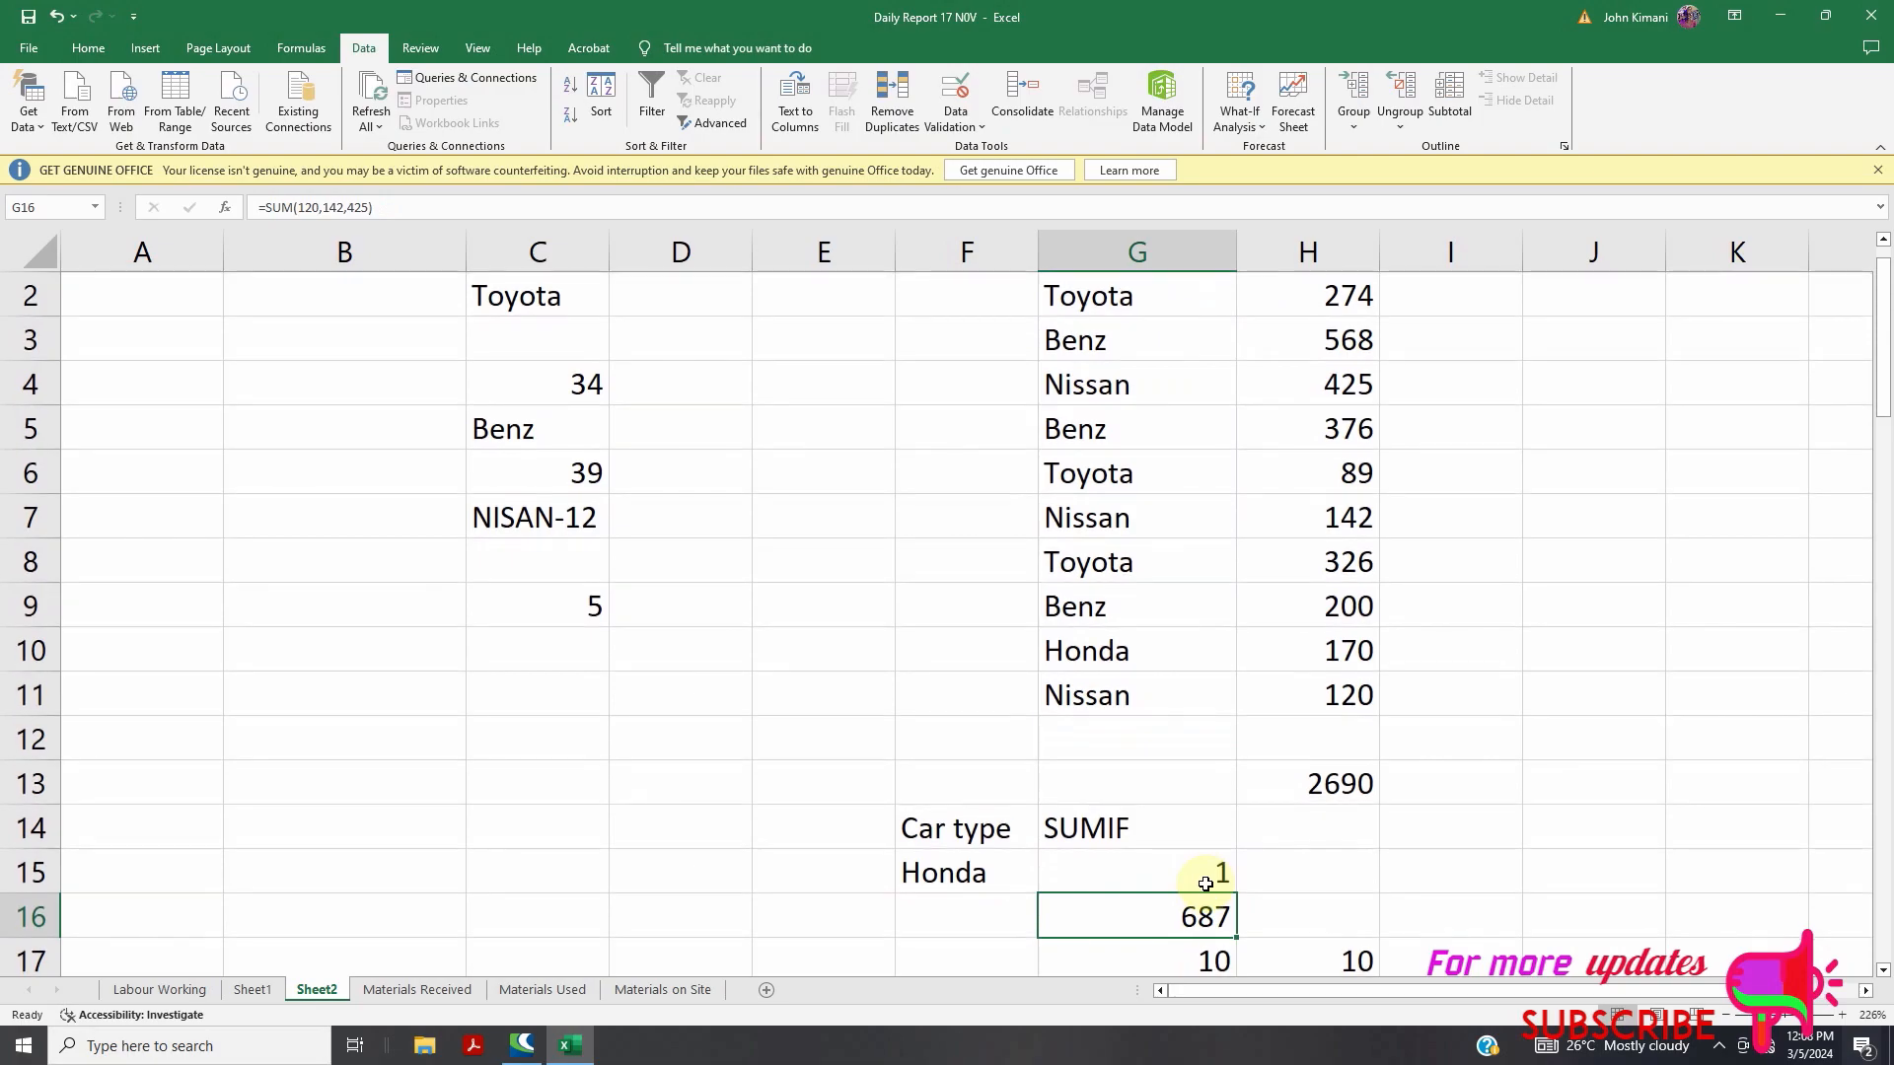
# Change the F15 car type from Honda to Benz so the COUNTIF returns 3
pyautogui.click(1209, 882)
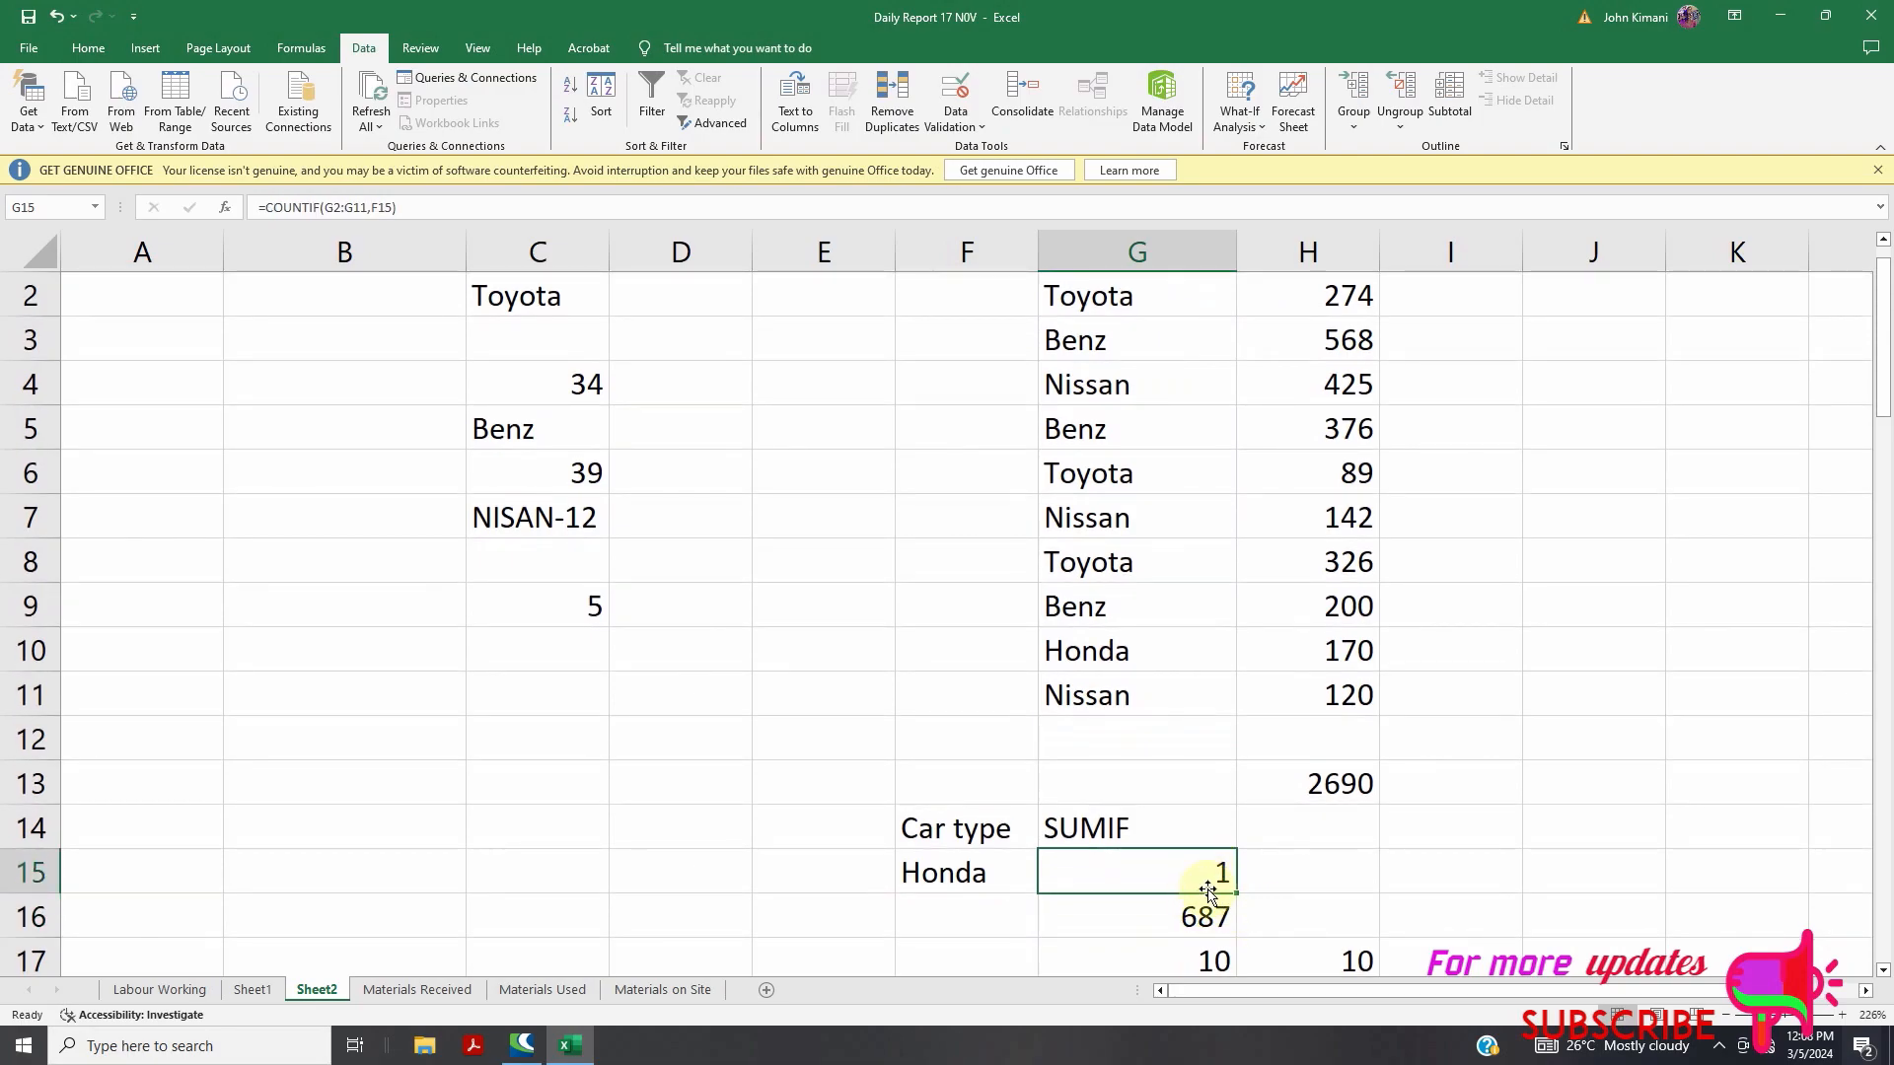
pyautogui.scroll(1, 1121, 642)
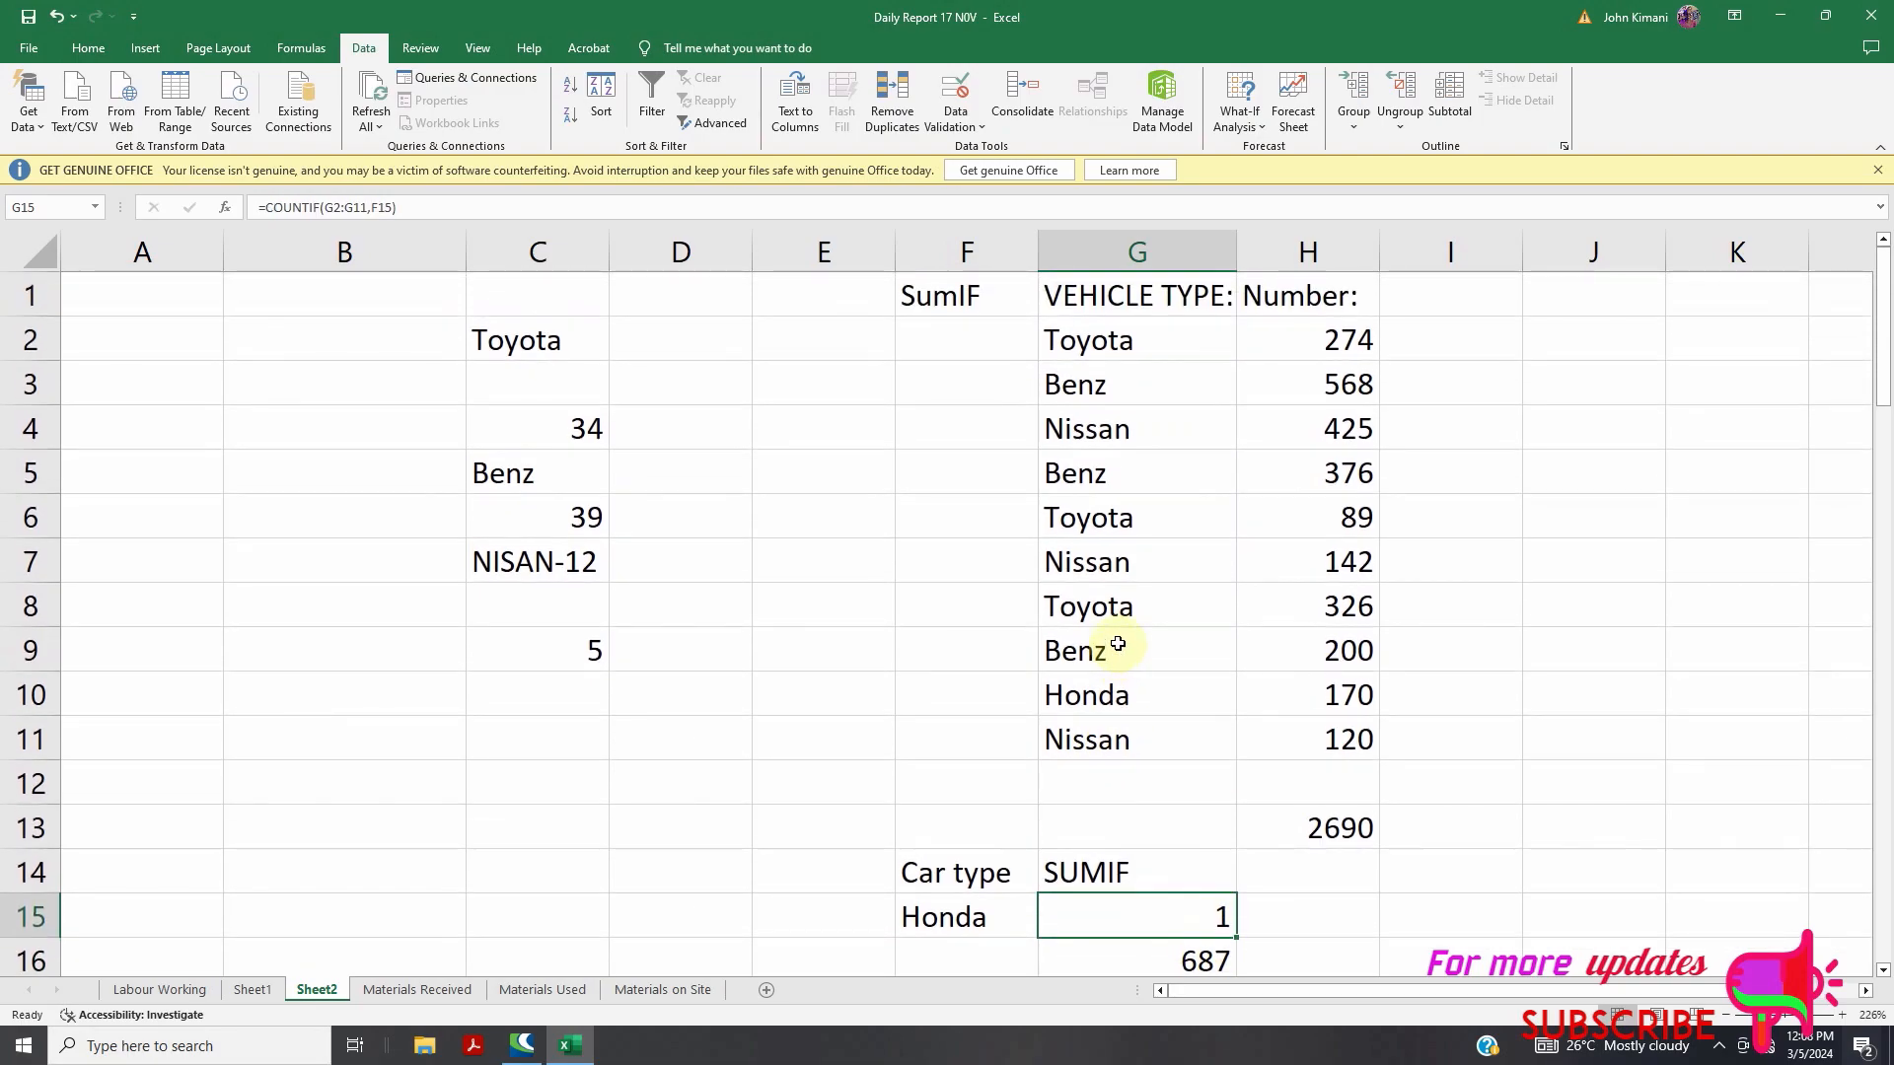
pyautogui.scroll(-1, 955, 773)
pyautogui.click(986, 795)
pyautogui.doubleClick(922, 789)
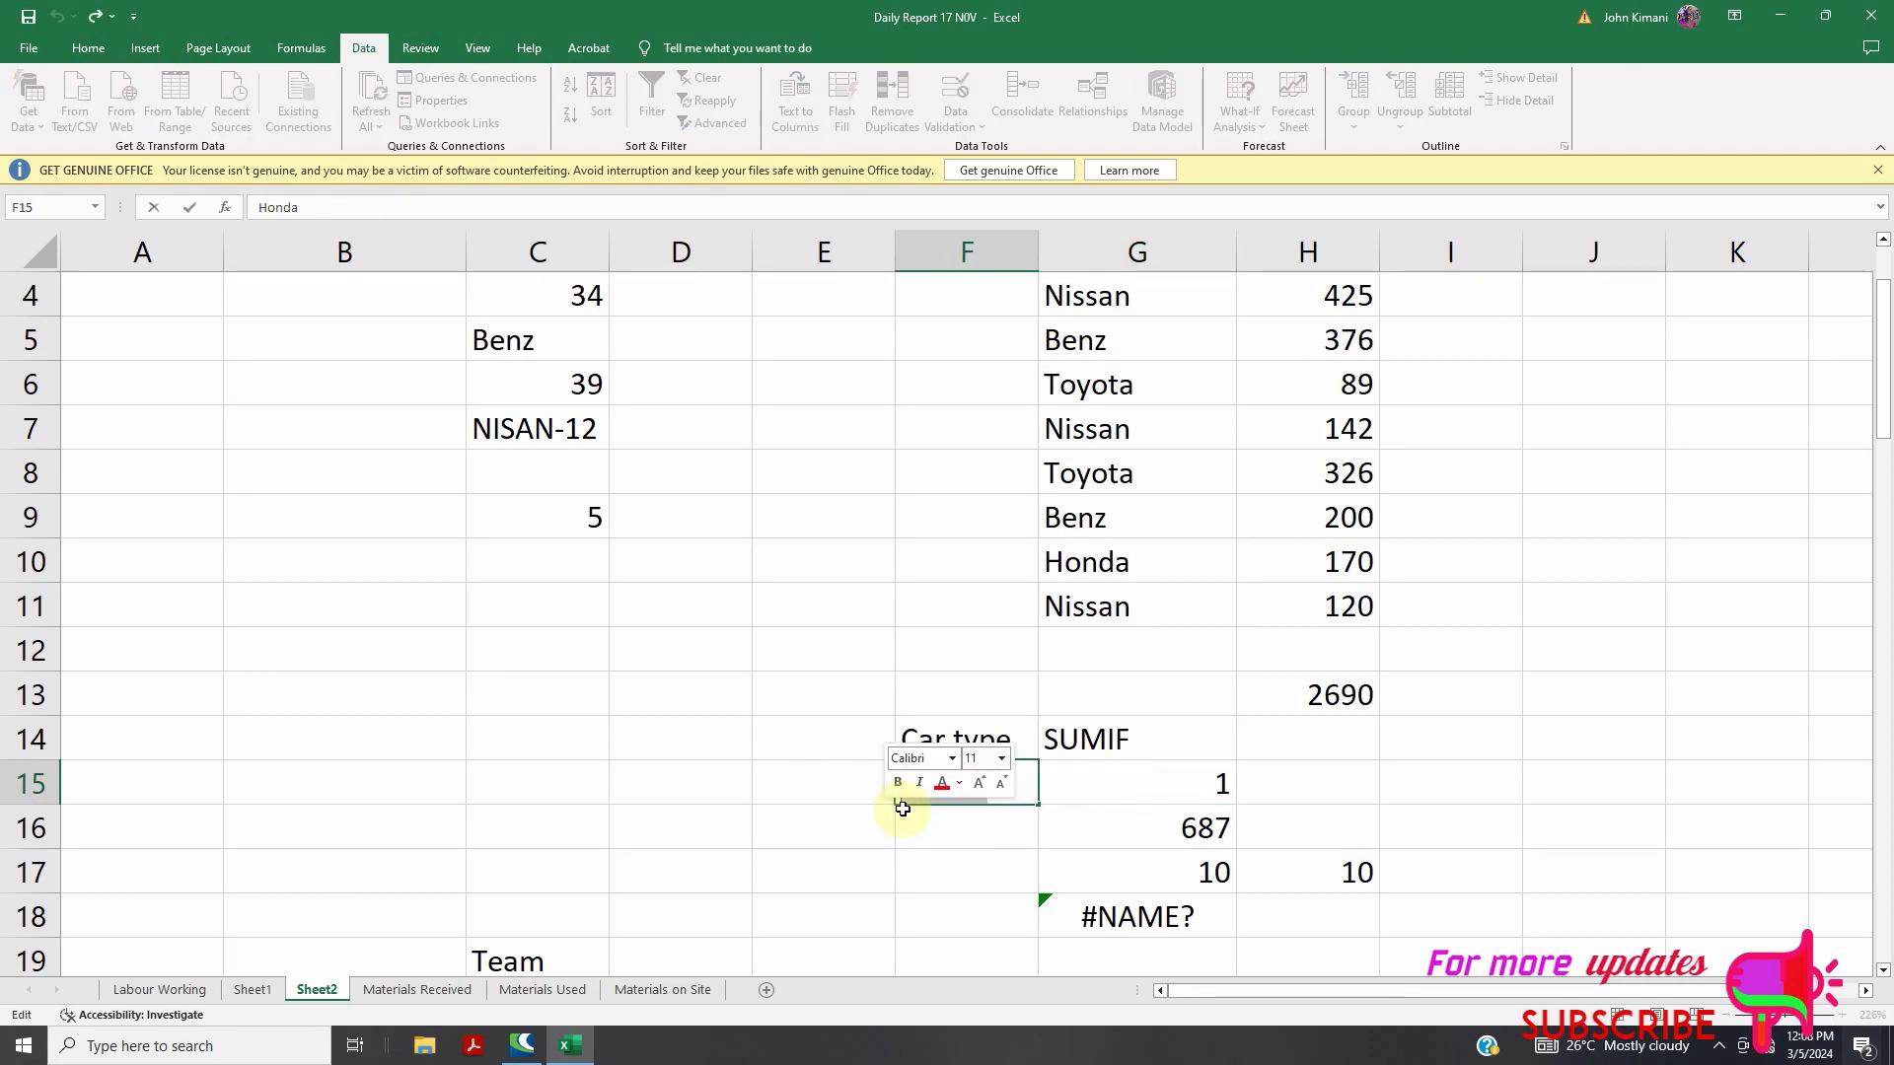
pyautogui.write('BENZ')
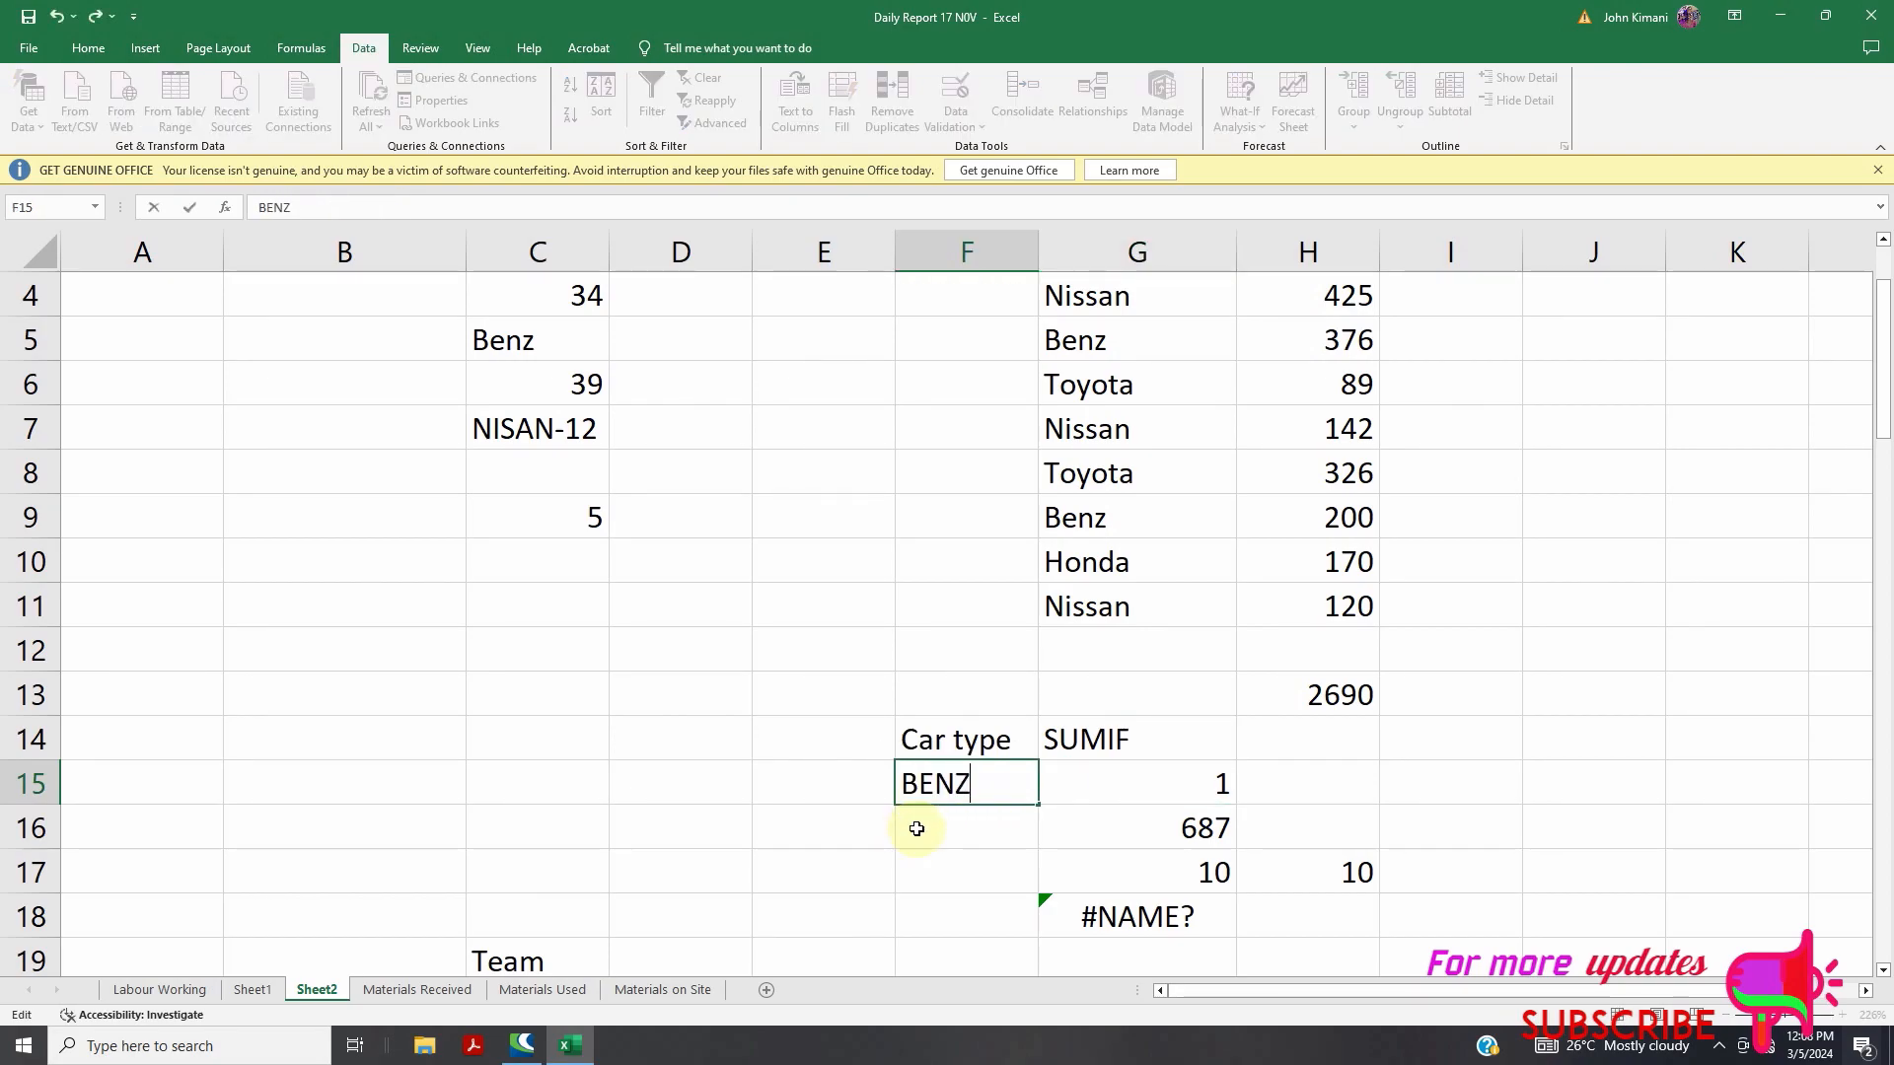
pyautogui.press('BackSpace')
pyautogui.press('BackSpace')
pyautogui.press('BackSpace')
pyautogui.click(824, 695)
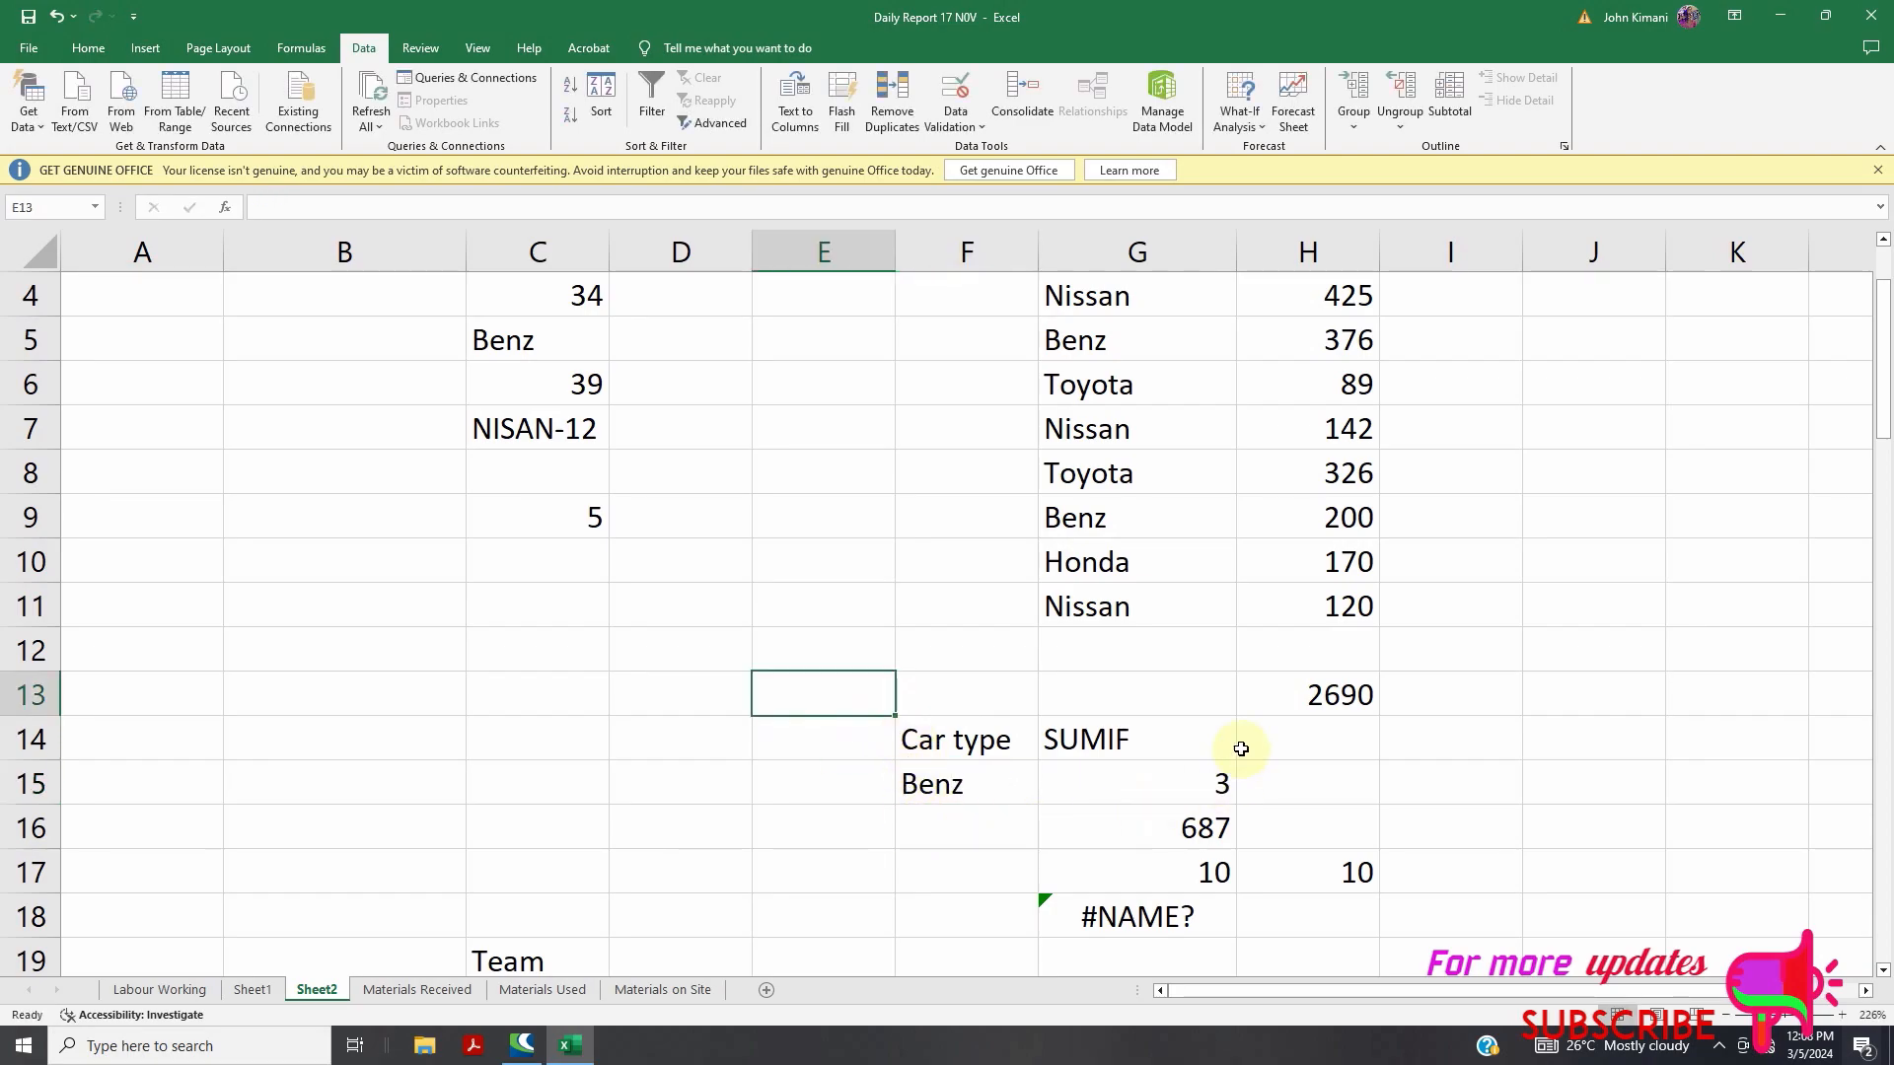
# Rename the G14 heading from SUMIF to COUNTIF
pyautogui.scroll(1, 1235, 743)
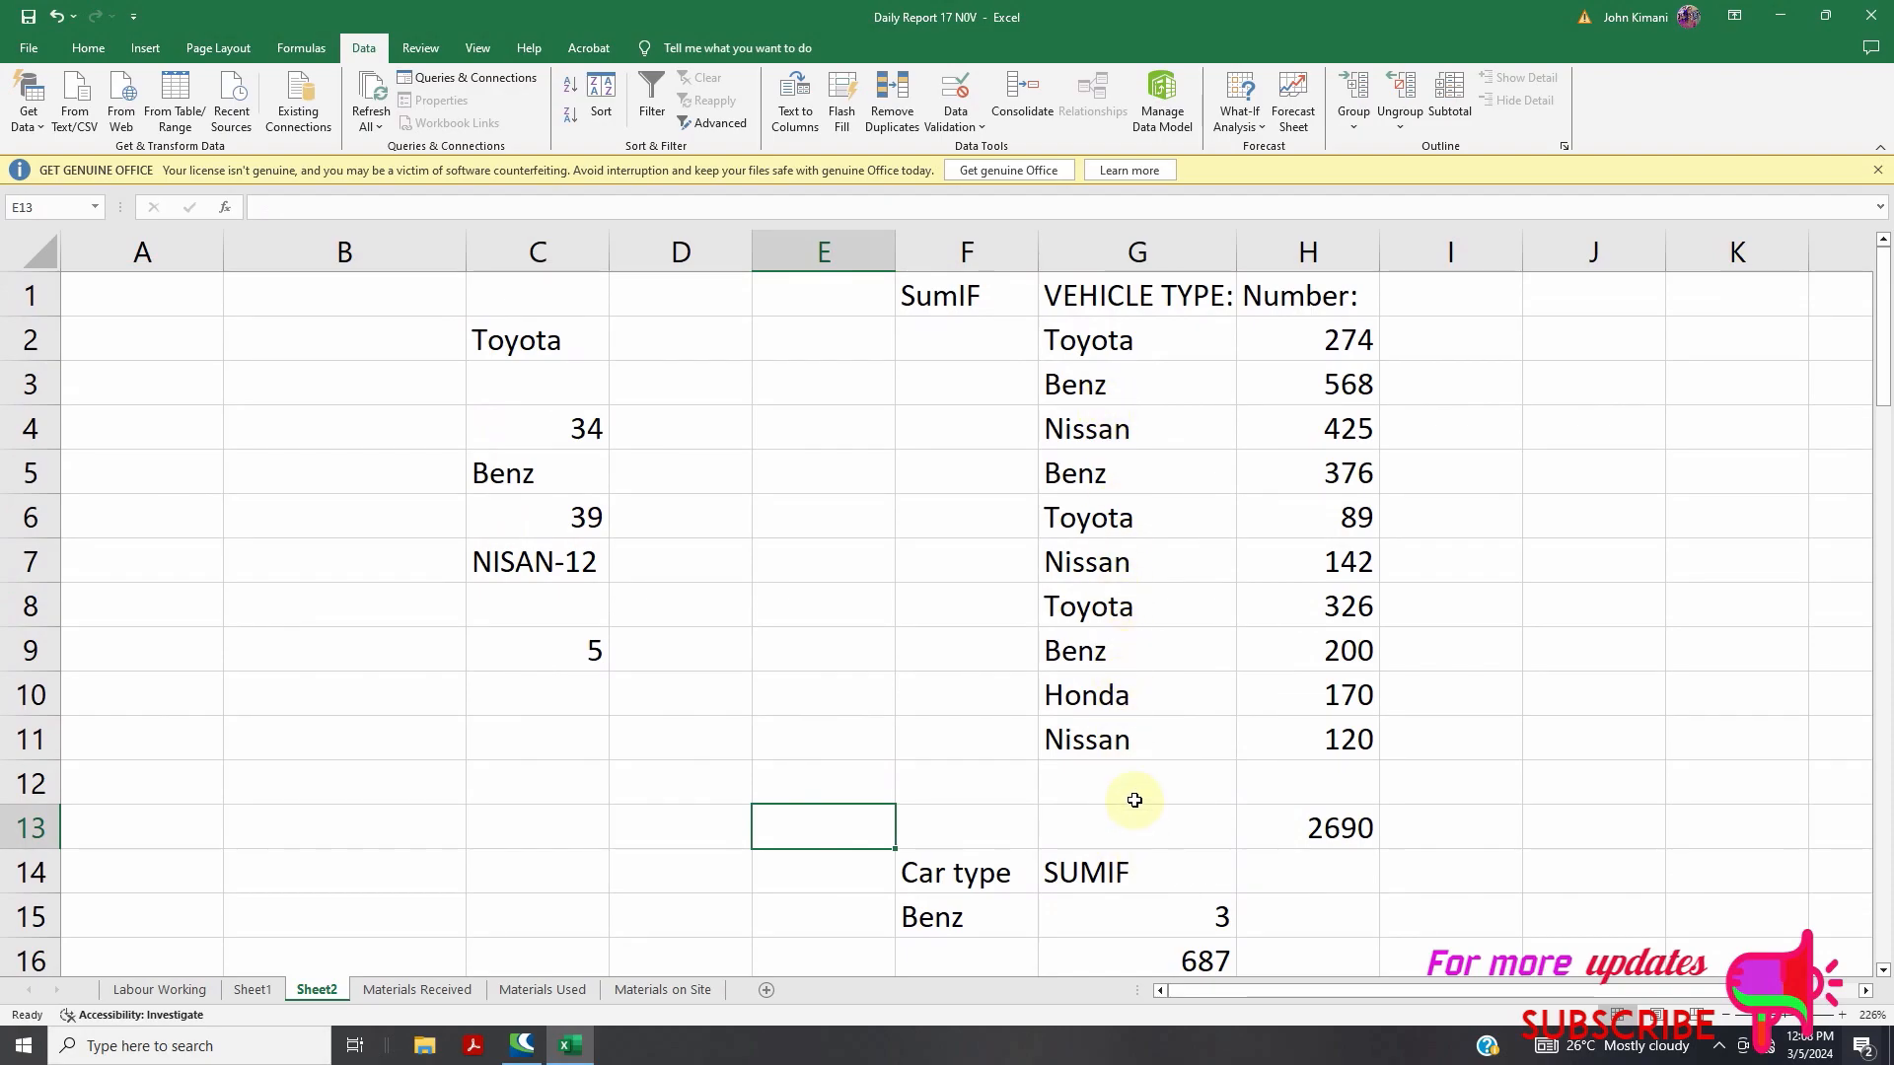
pyautogui.scroll(-1, 1133, 789)
pyautogui.click(1115, 771)
pyautogui.doubleClick(1115, 770)
pyautogui.click(1116, 739)
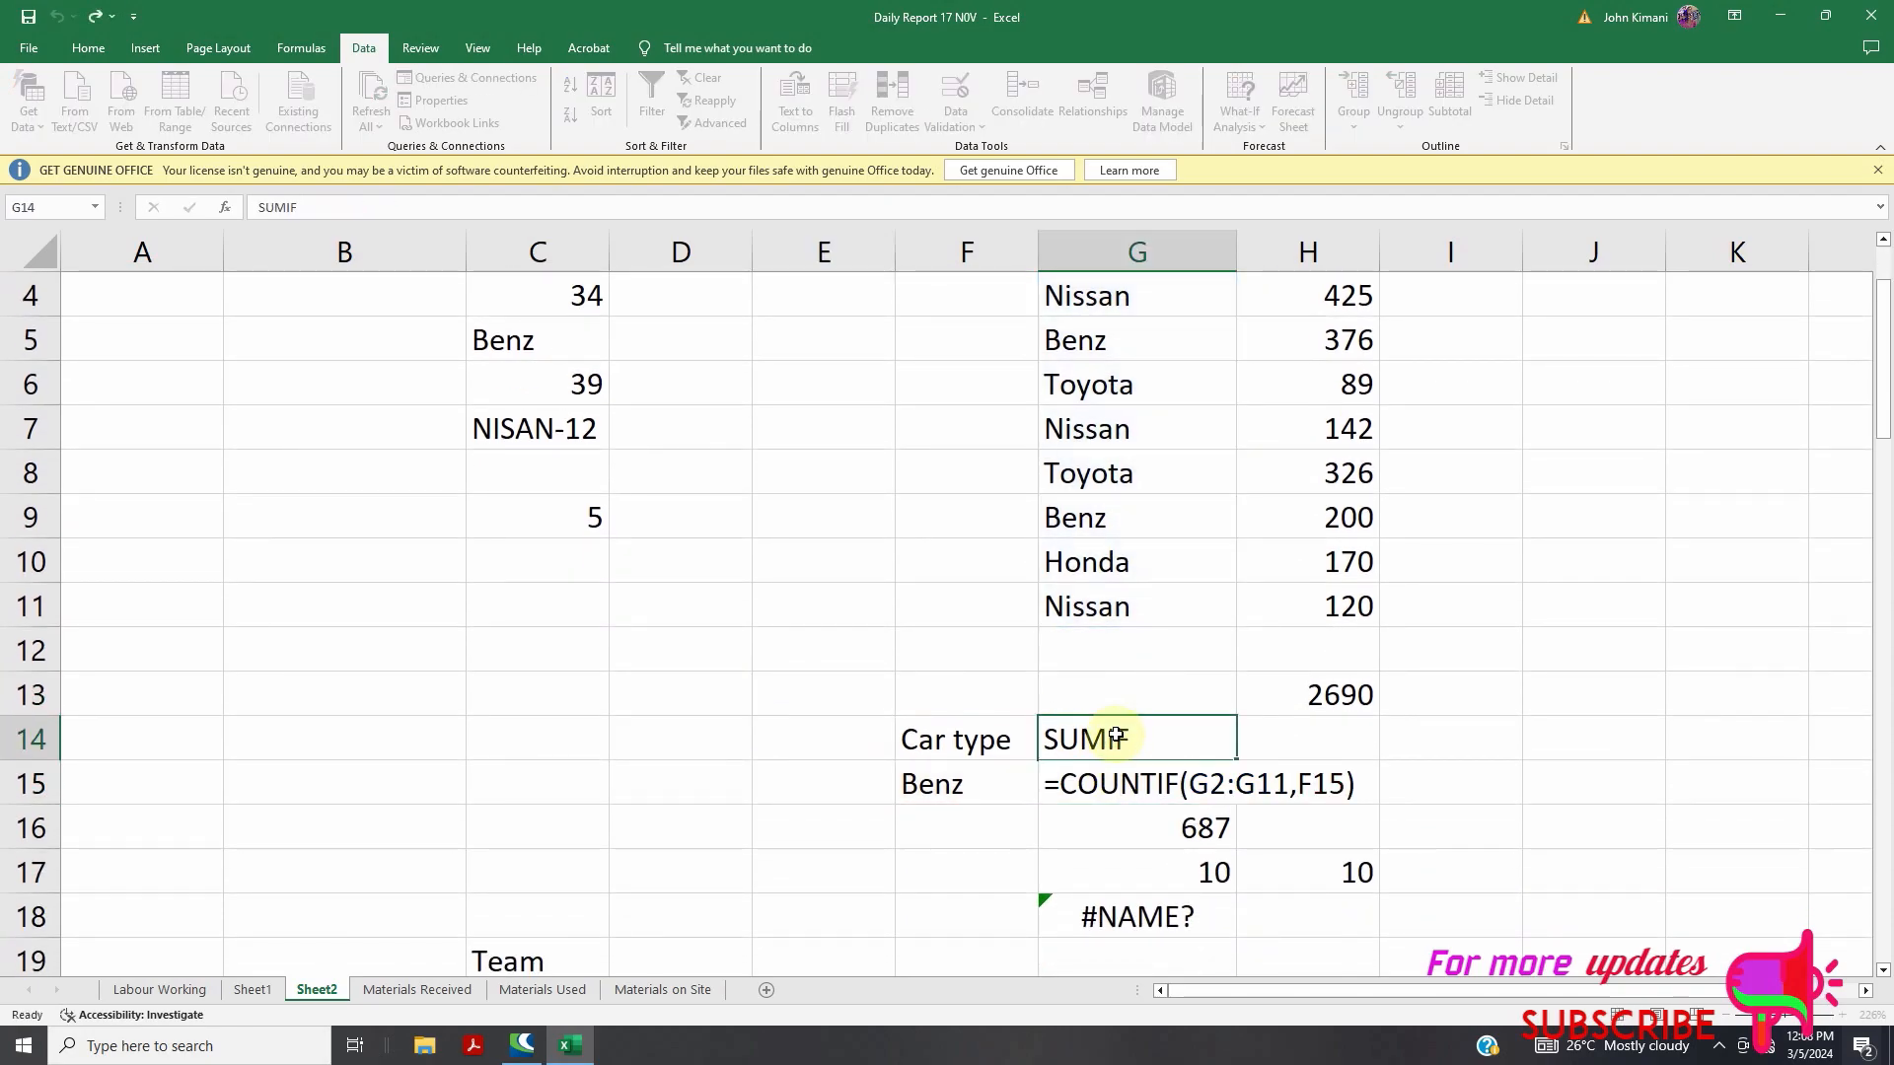
pyautogui.doubleClick(1115, 738)
pyautogui.moveTo(1104, 742); pyautogui.dragTo(1056, 744)
pyautogui.write('COUNT')
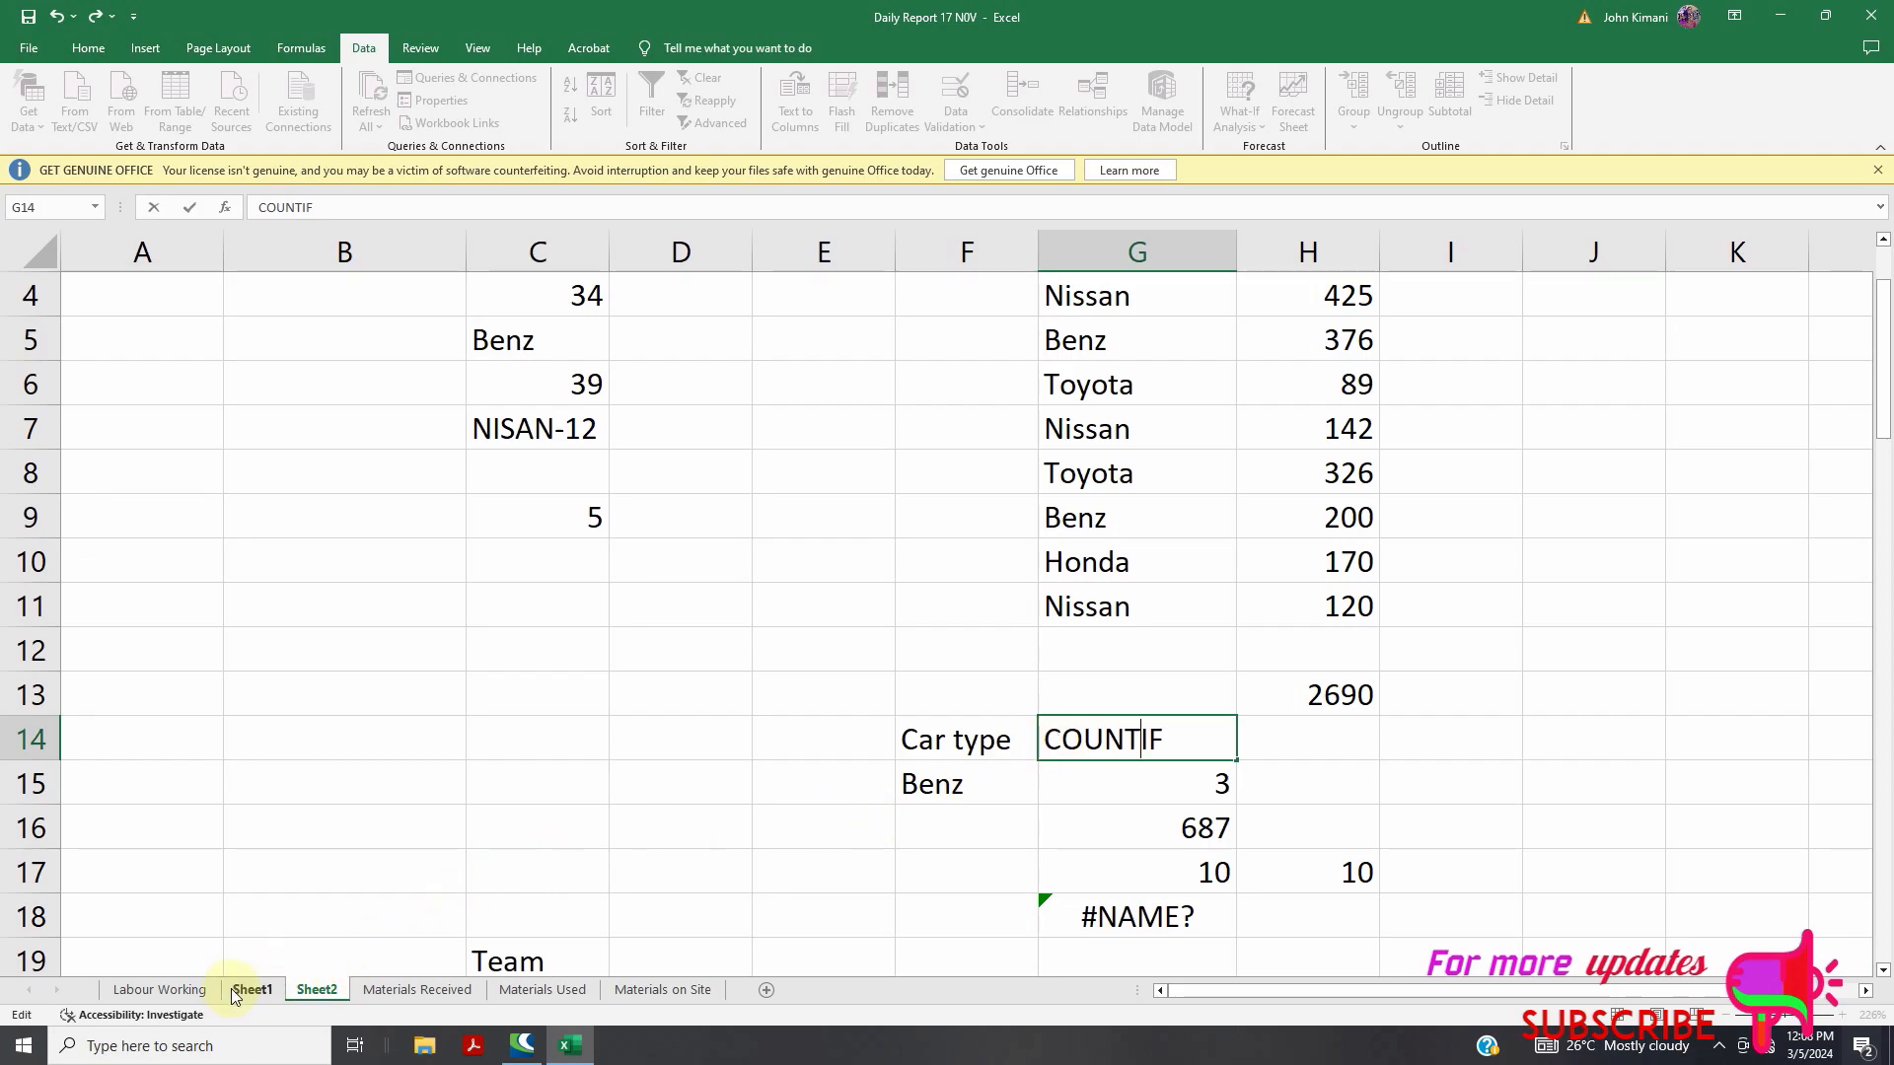
# On the Labour Working sheet, inspect the IN-day COUNTIF formula in N160
pyautogui.click(182, 990)
pyautogui.scroll(5, 691, 760)
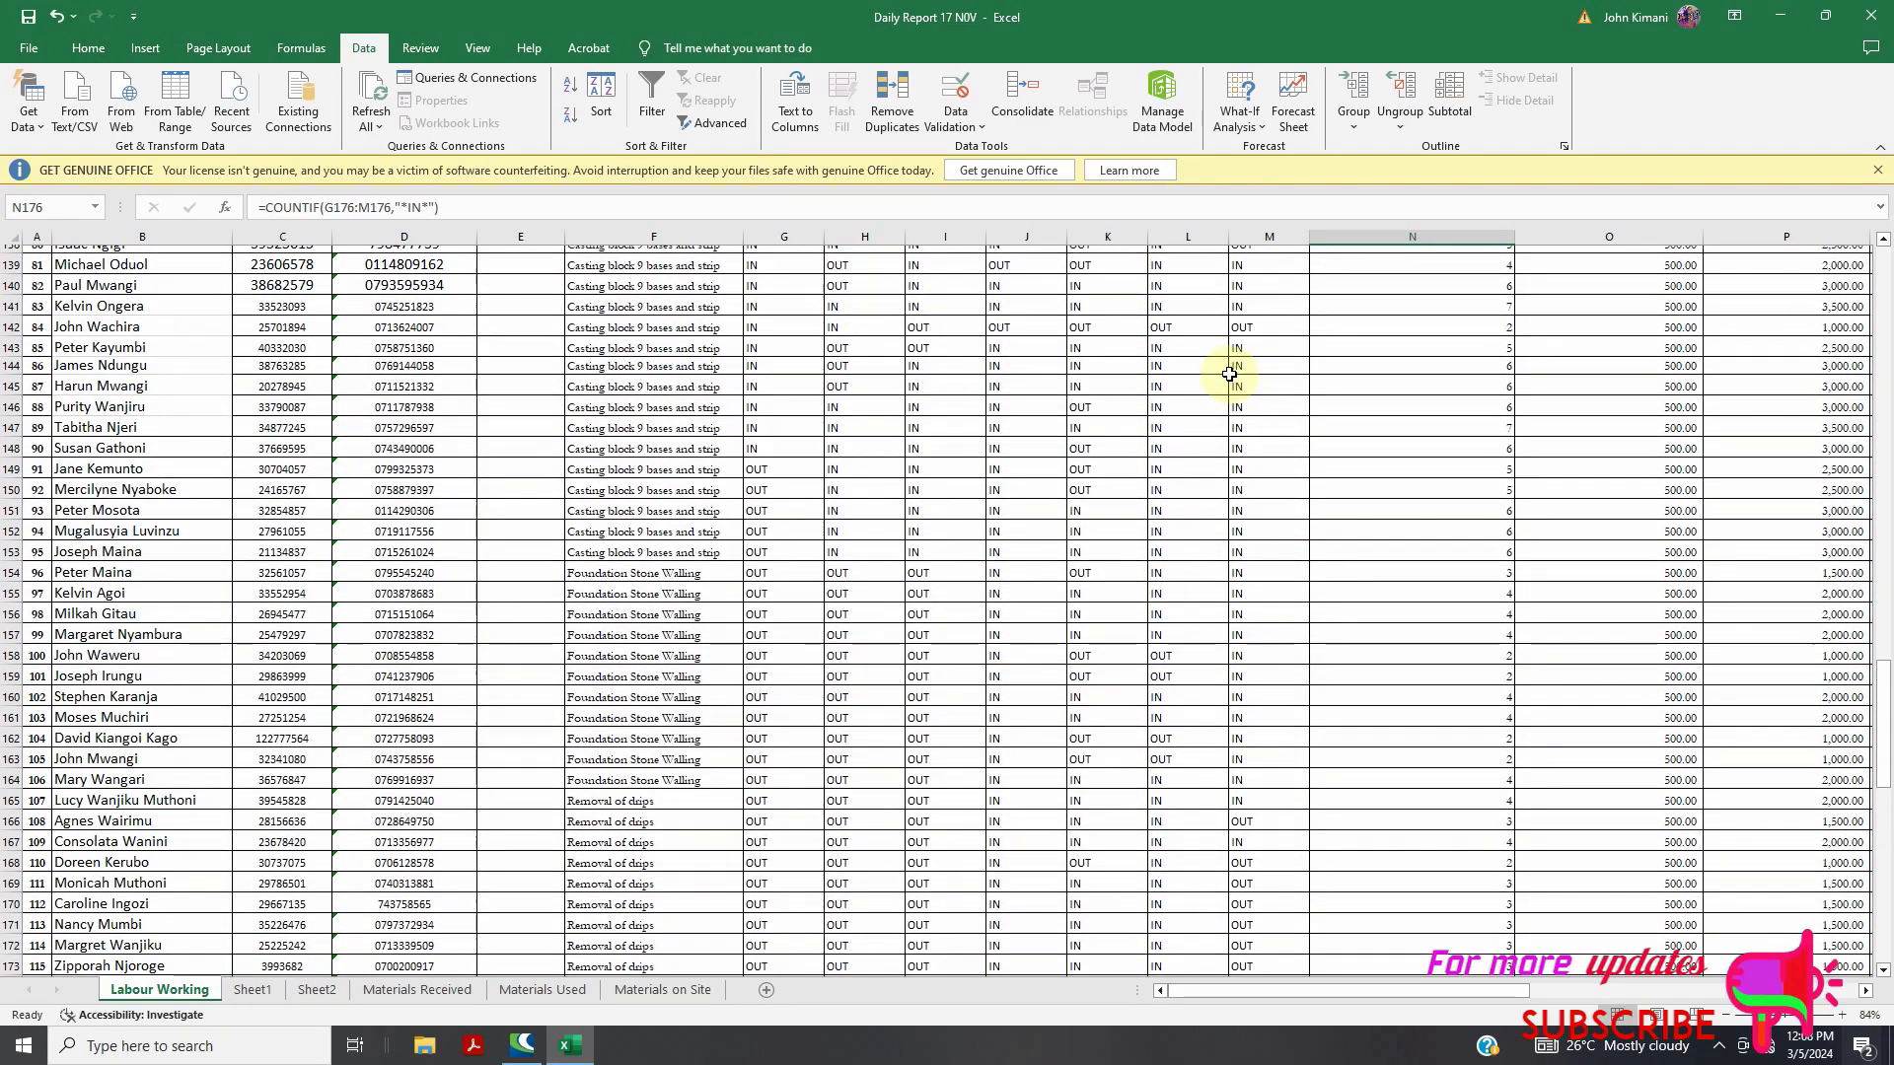
pyautogui.scroll(18, 1378, 278)
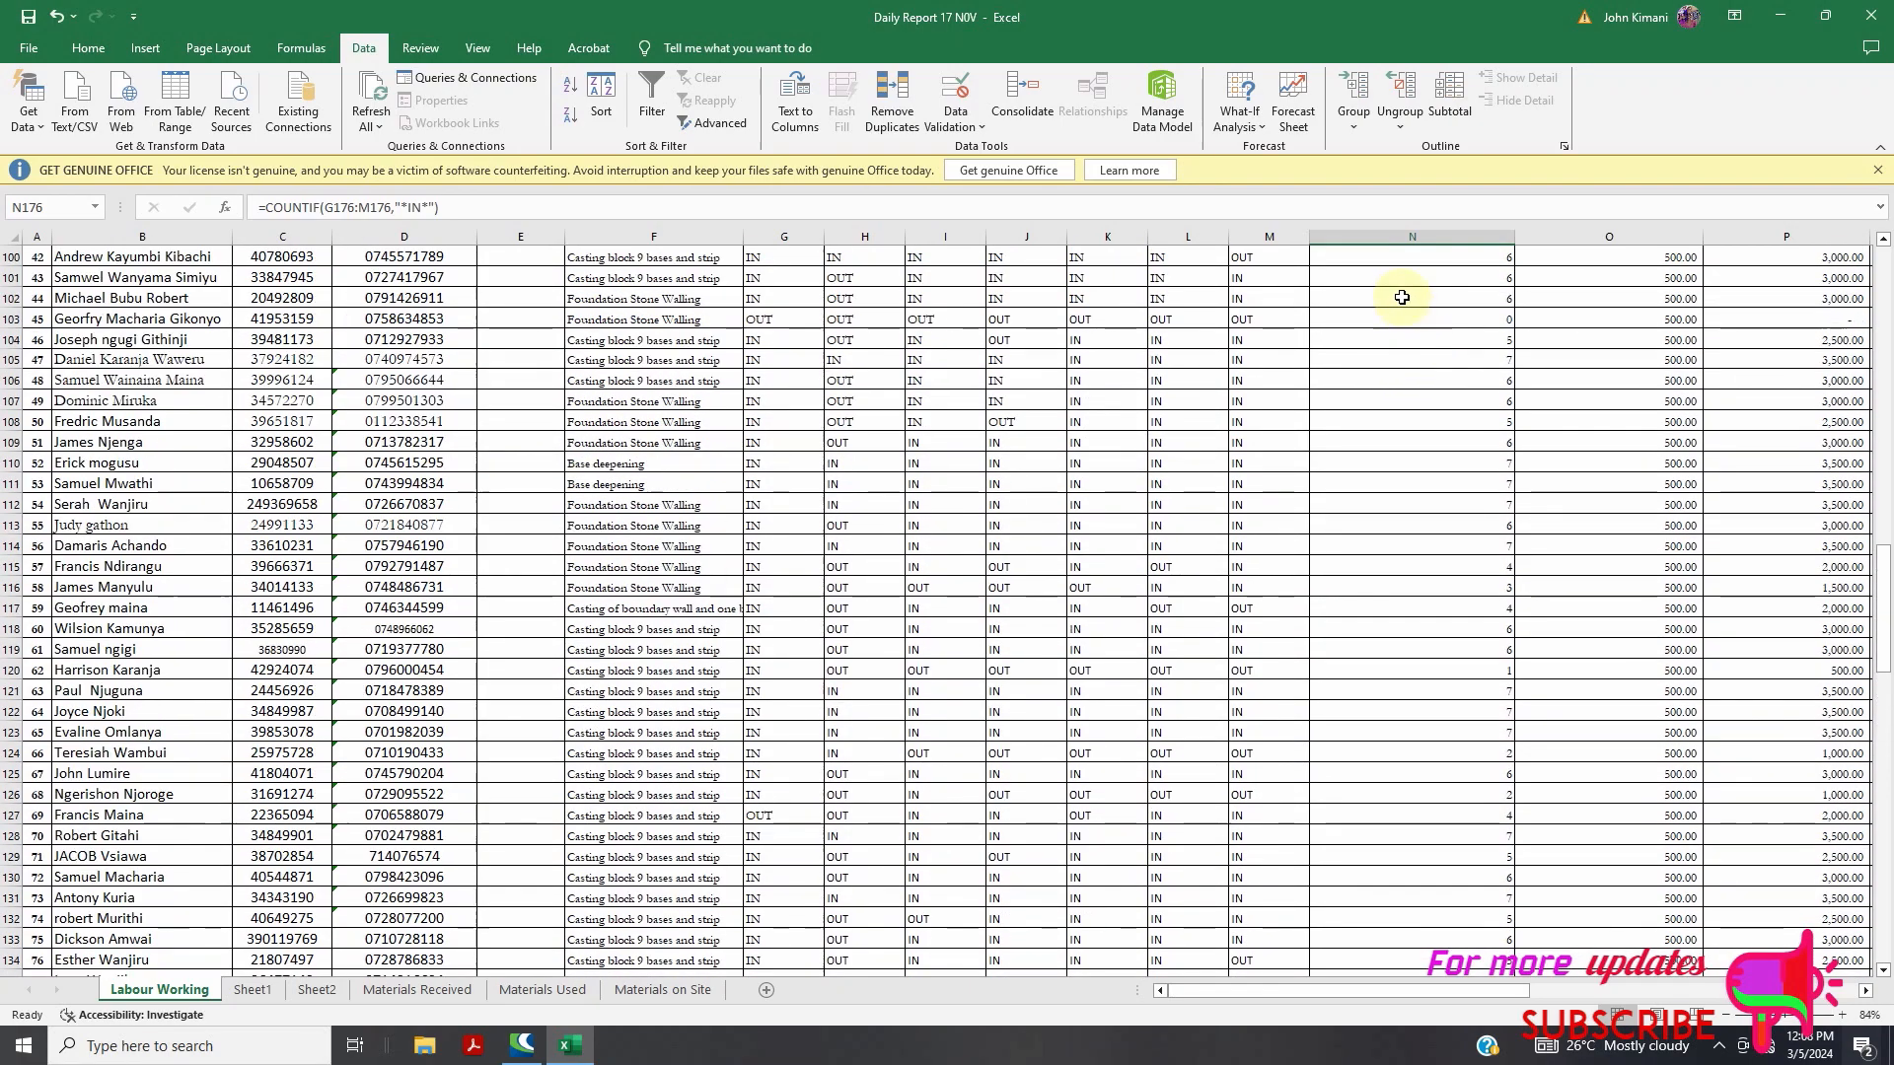
pyautogui.scroll(-20, 1399, 310)
pyautogui.click(1378, 281)
pyautogui.doubleClick(1379, 280)
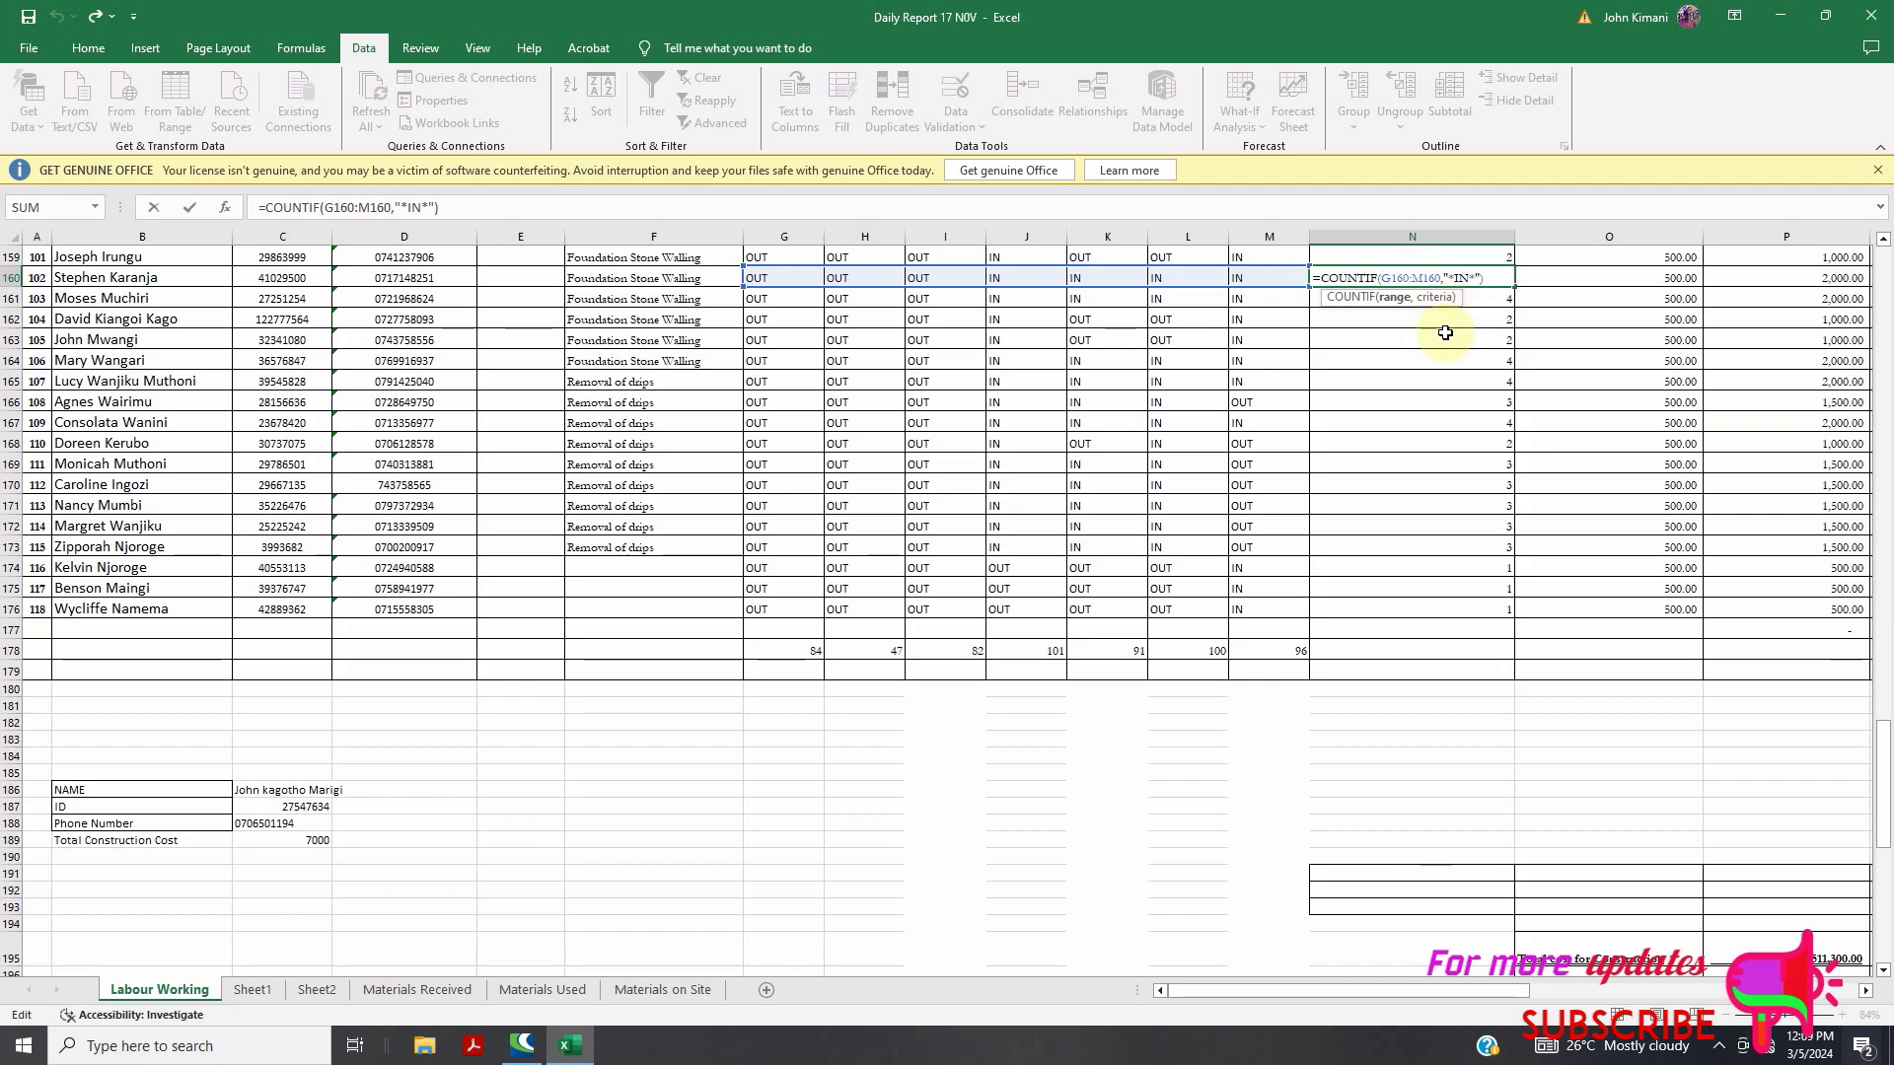
pyautogui.hotkey('ctrl', 'Return')
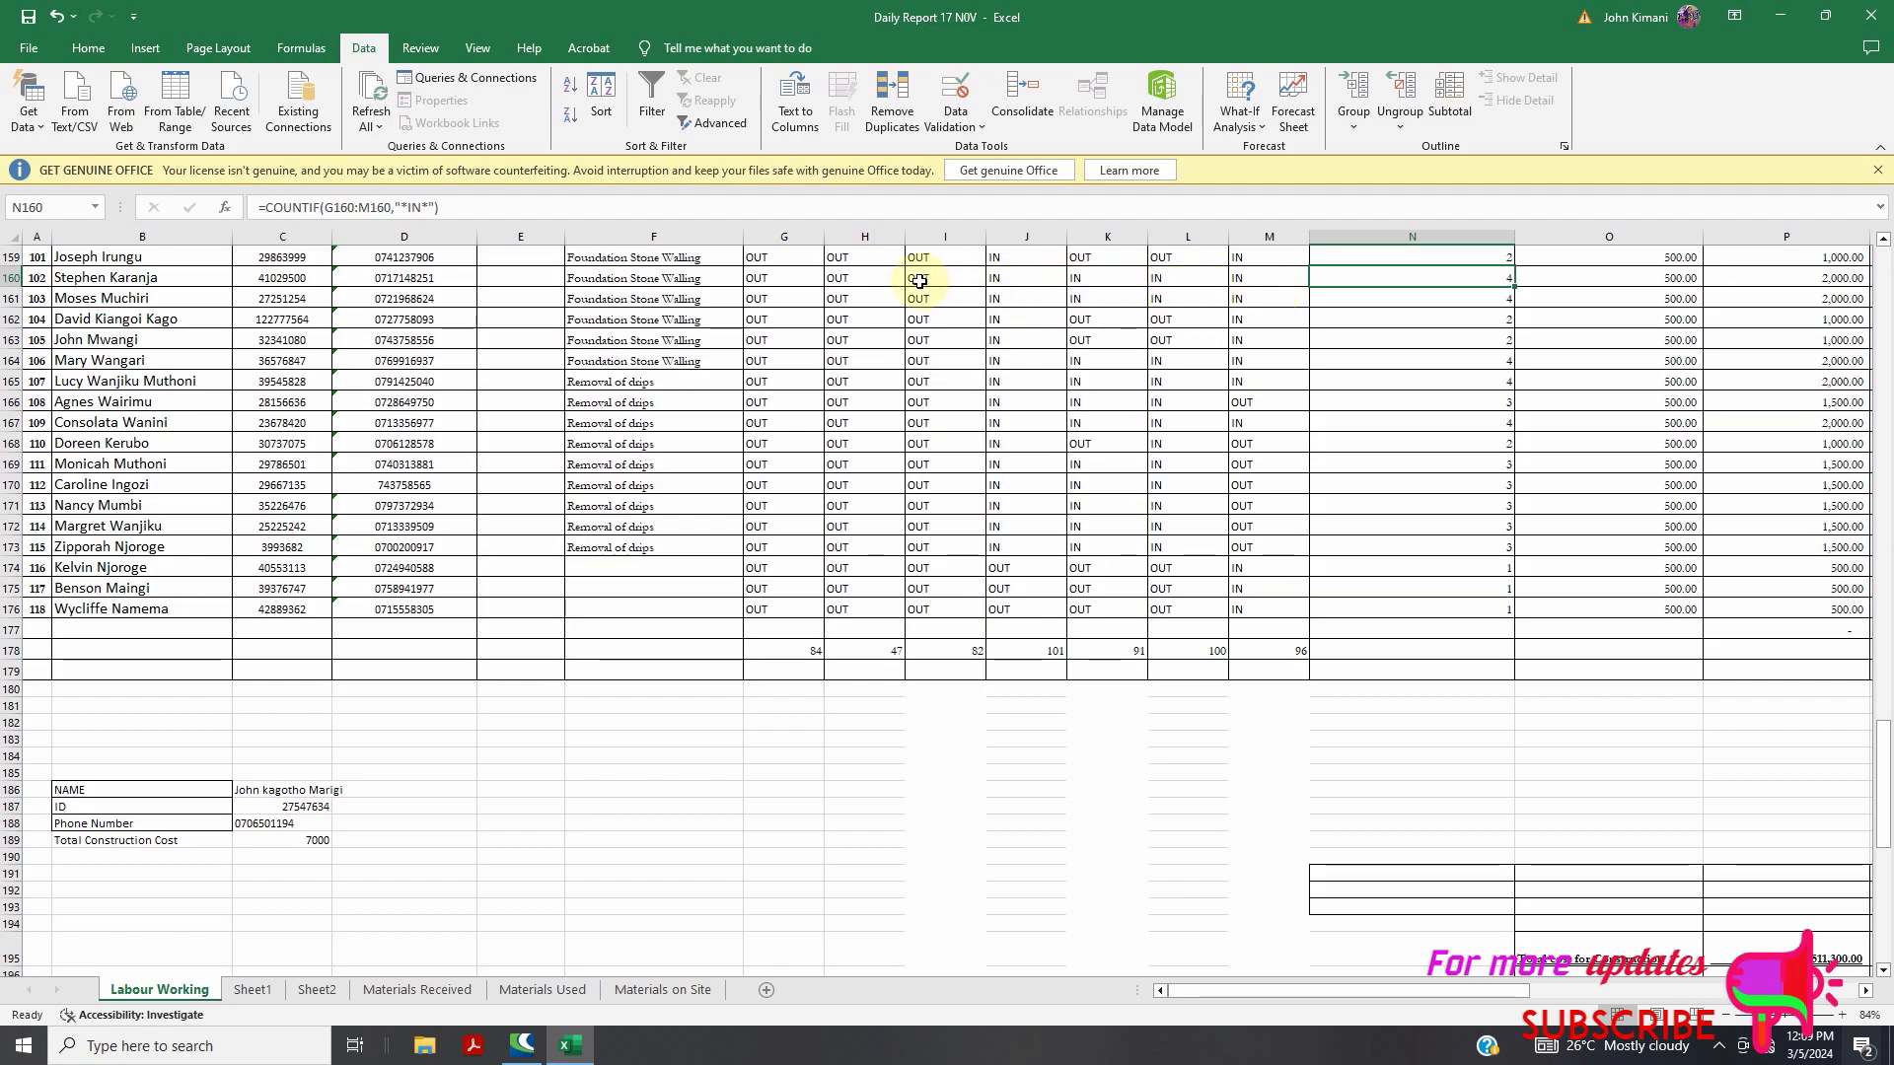
# Scroll through the report and inspect the COUNTIF formula in N163
pyautogui.scroll(6, 1445, 547)
pyautogui.scroll(15, 1826, 397)
pyautogui.scroll(-9, 1818, 356)
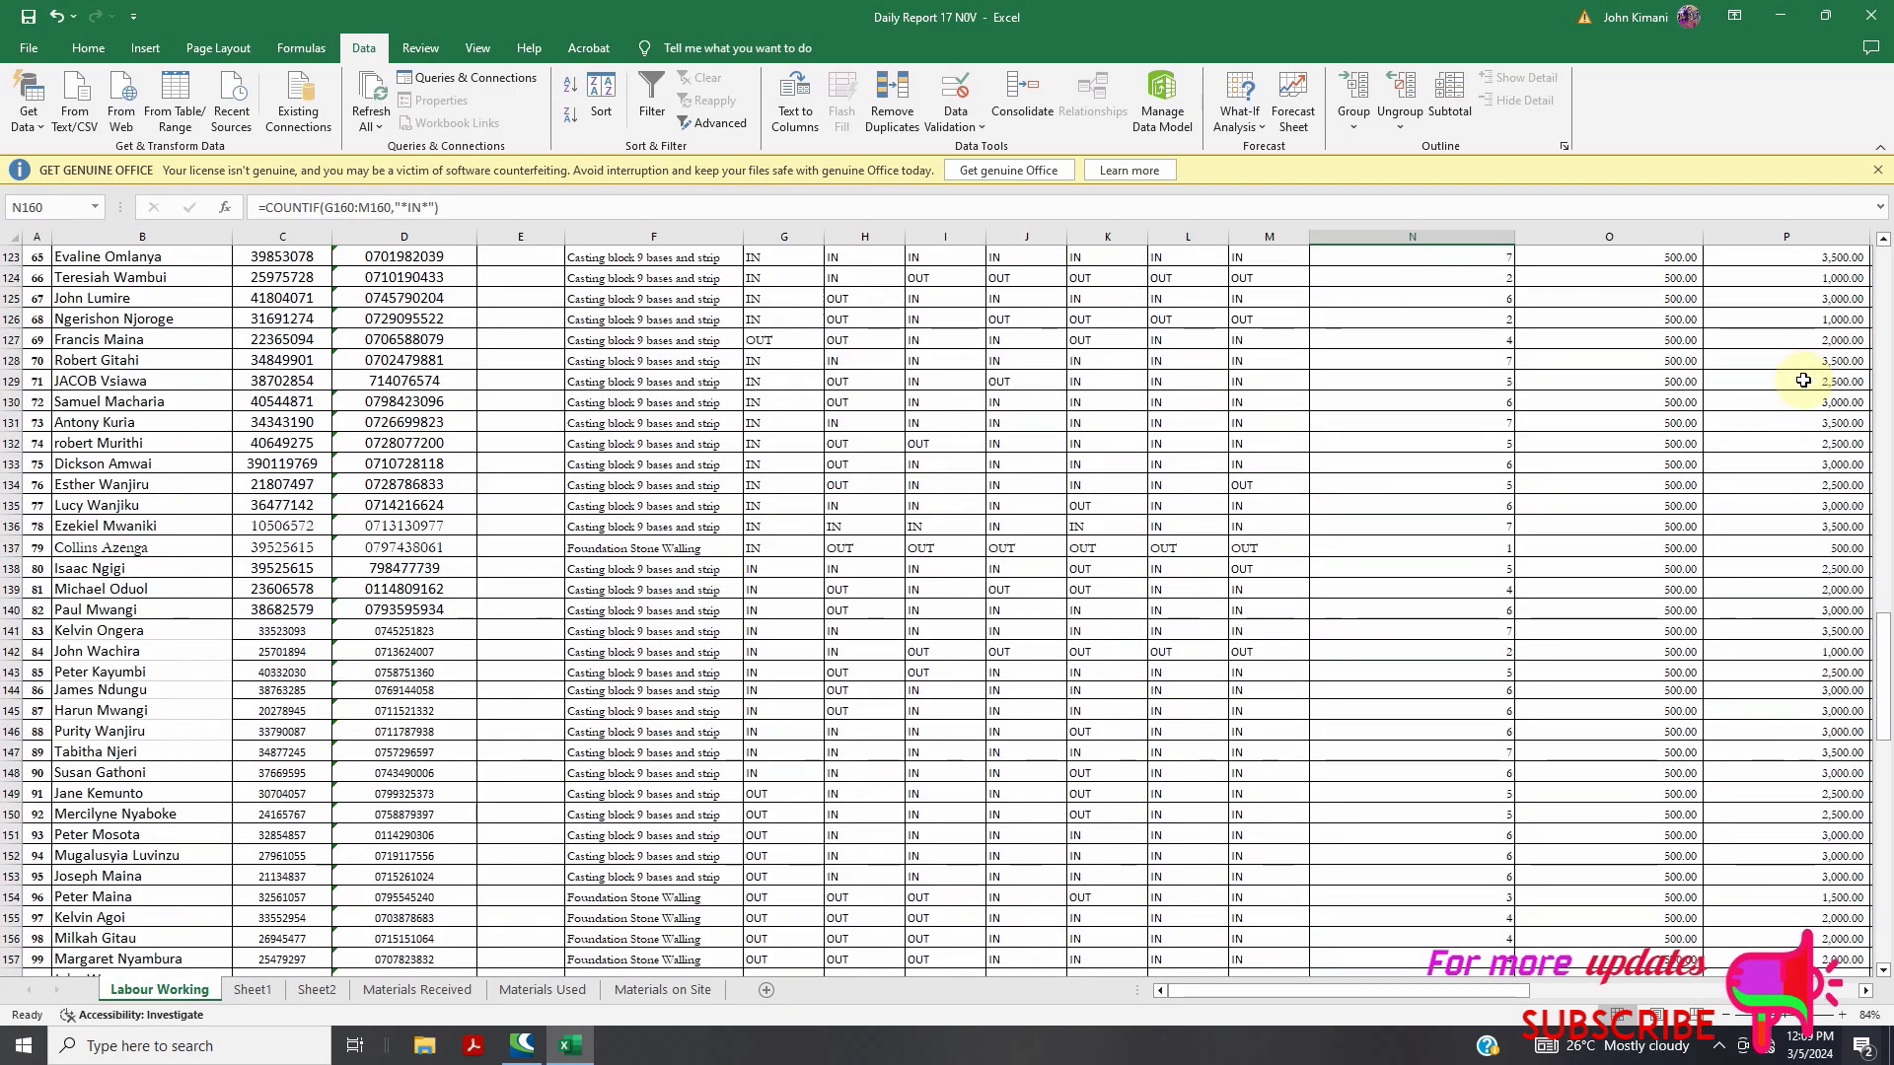
pyautogui.scroll(20, 1801, 385)
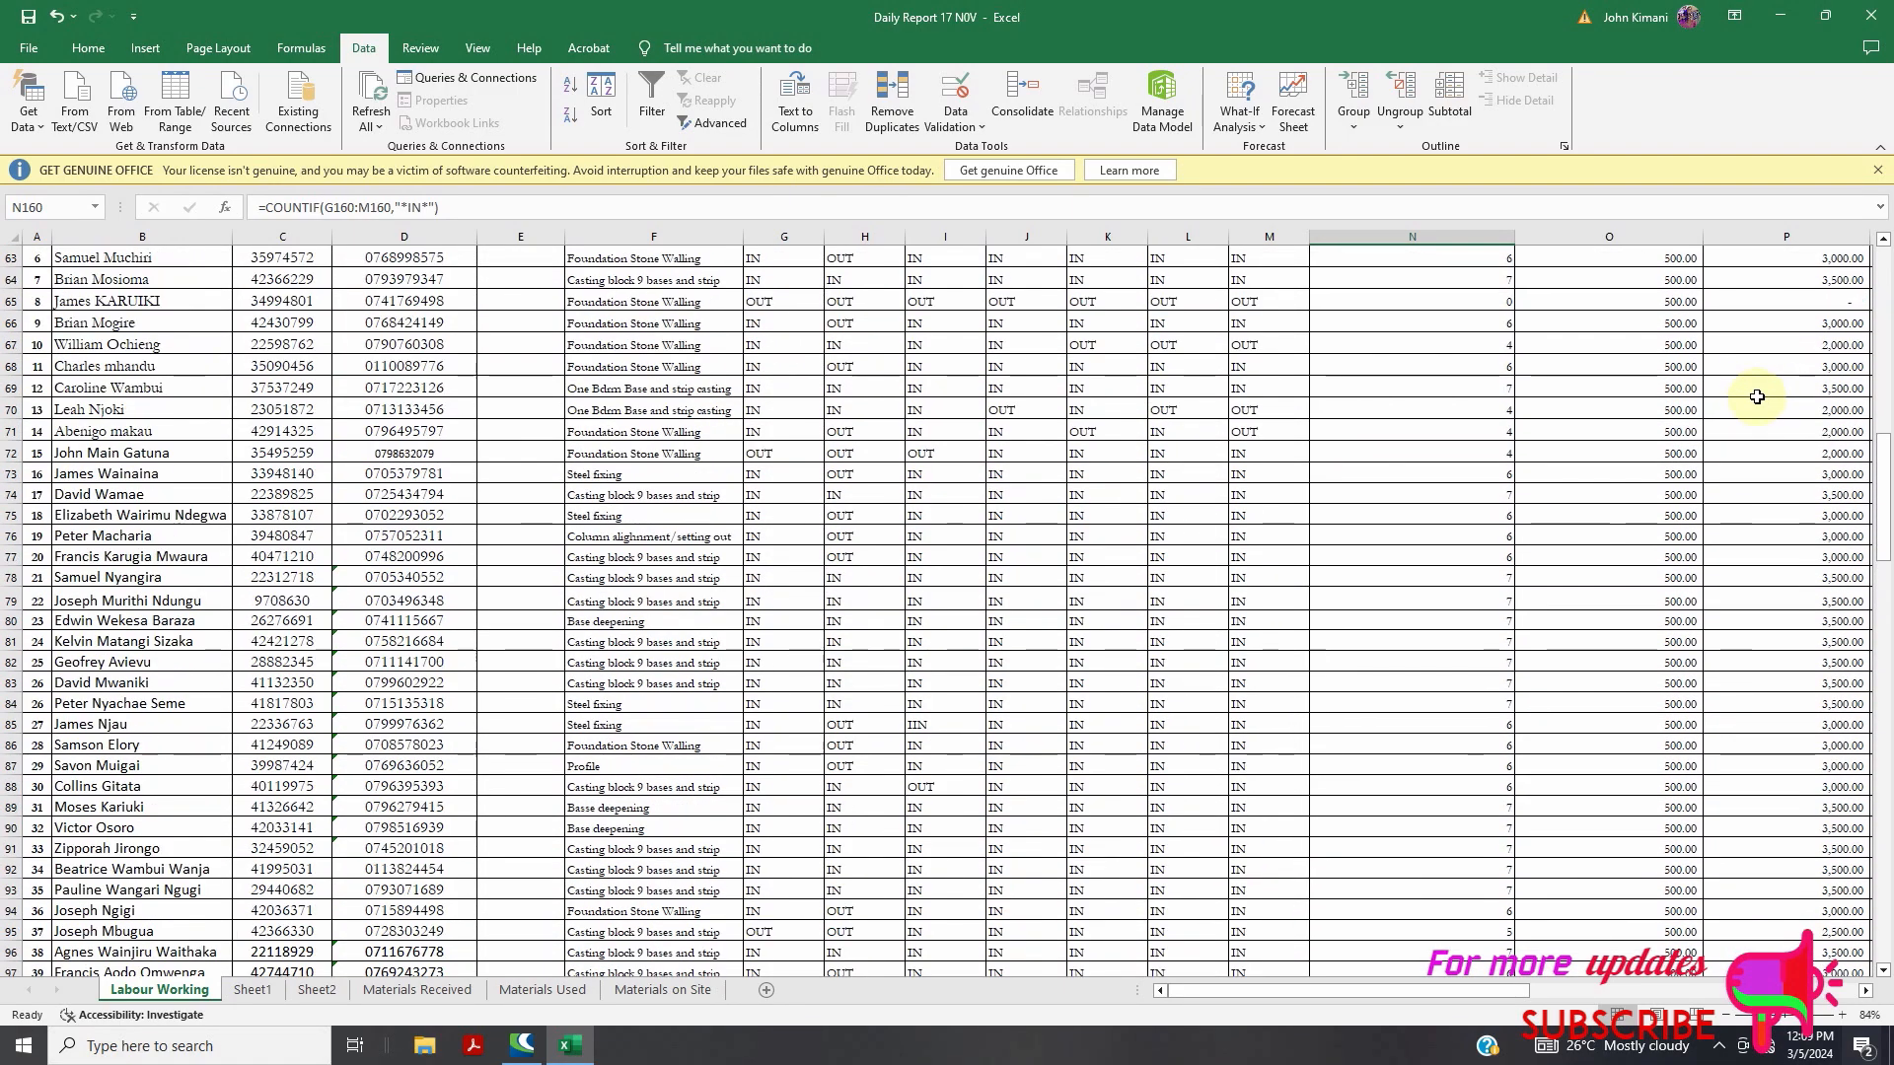
pyautogui.scroll(12, 1759, 396)
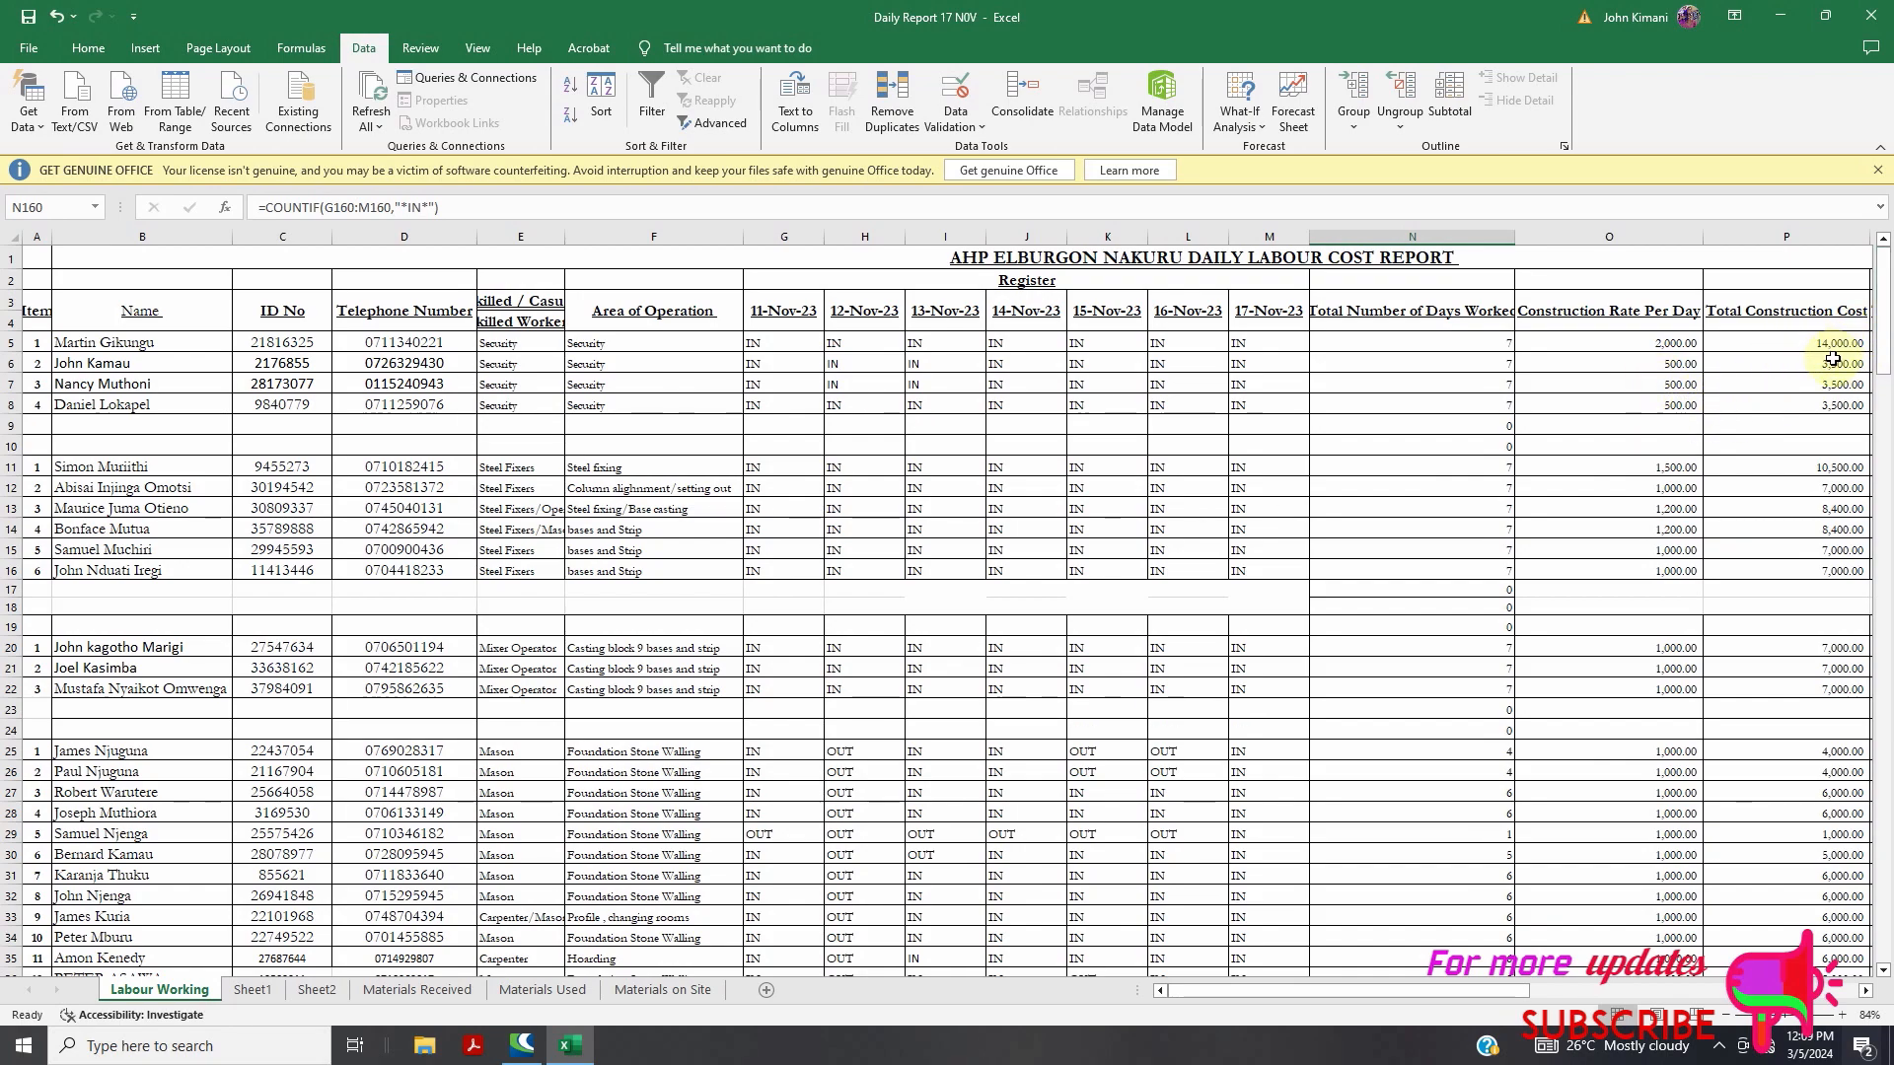
pyautogui.scroll(-1, 1717, 367)
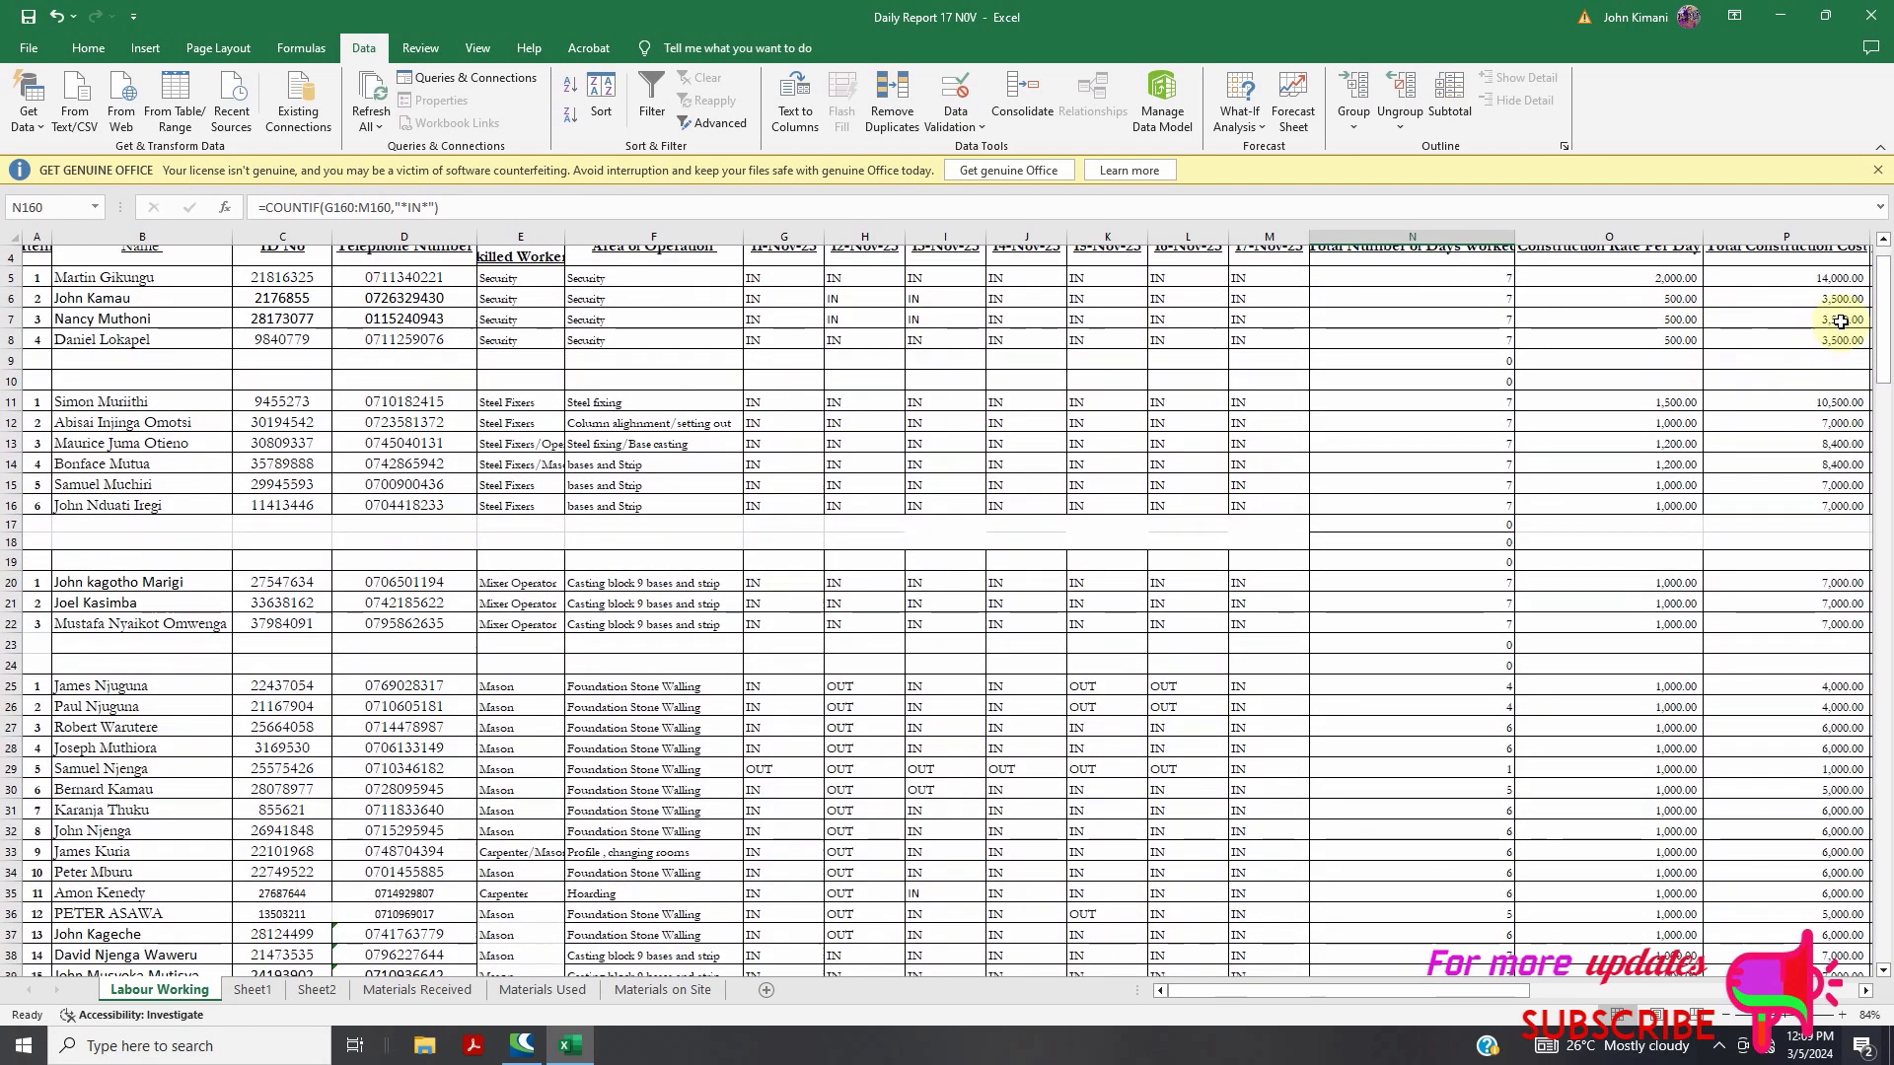
pyautogui.scroll(-20, 1649, 414)
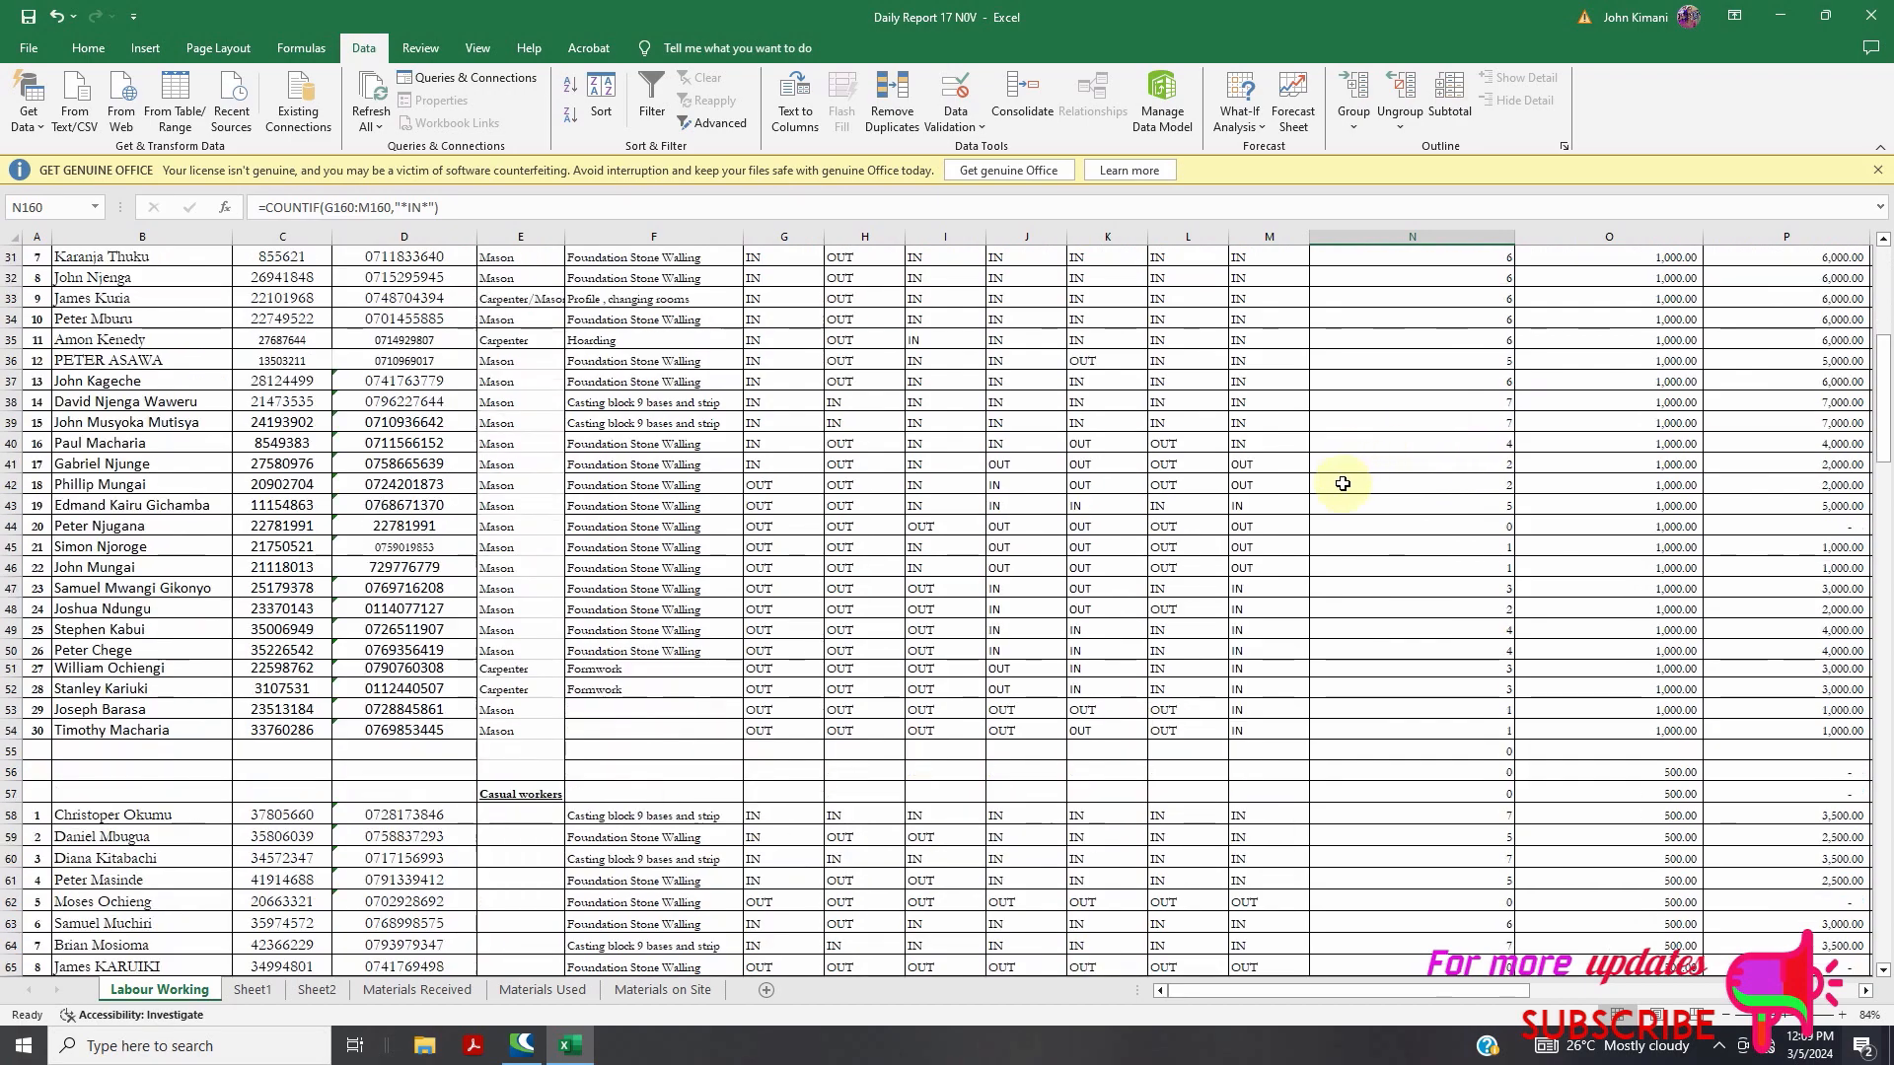
pyautogui.scroll(20, 1619, 507)
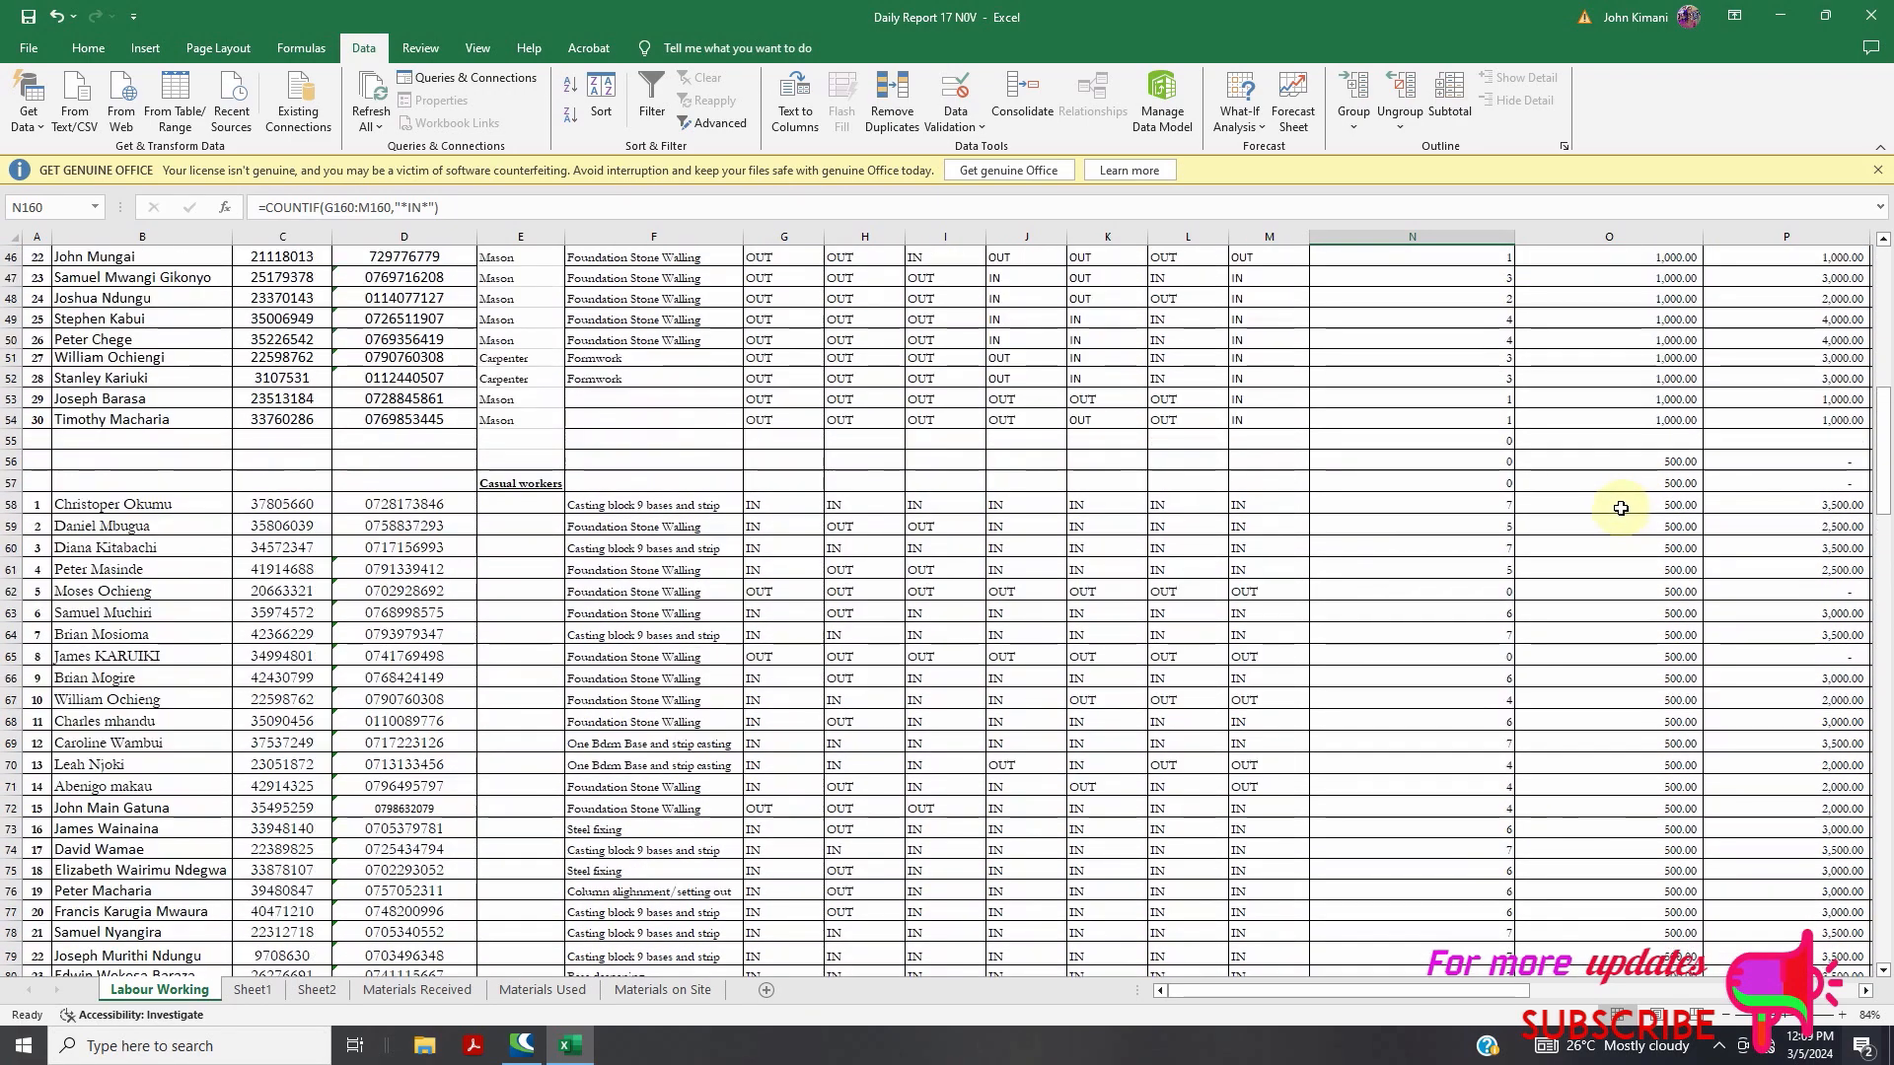
pyautogui.scroll(1, 1545, 394)
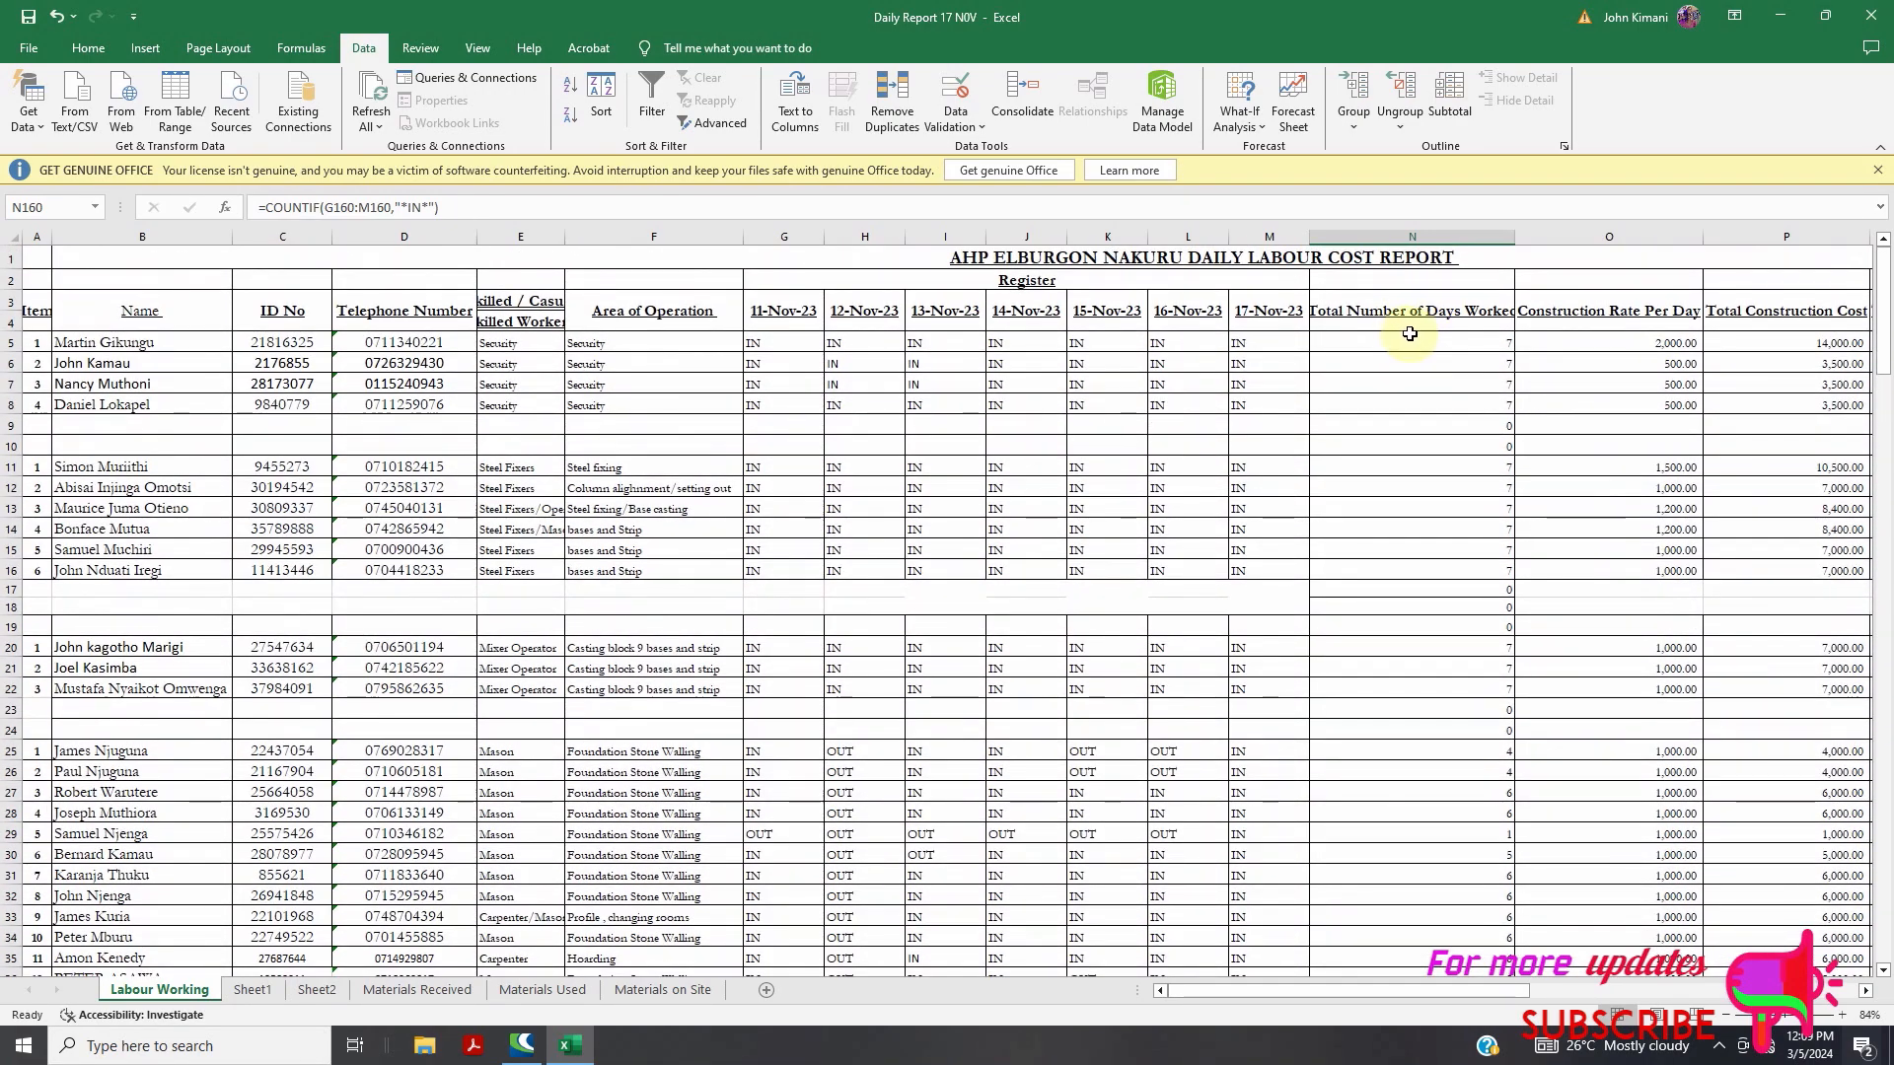
pyautogui.doubleClick(1440, 349)
pyautogui.click(1440, 347)
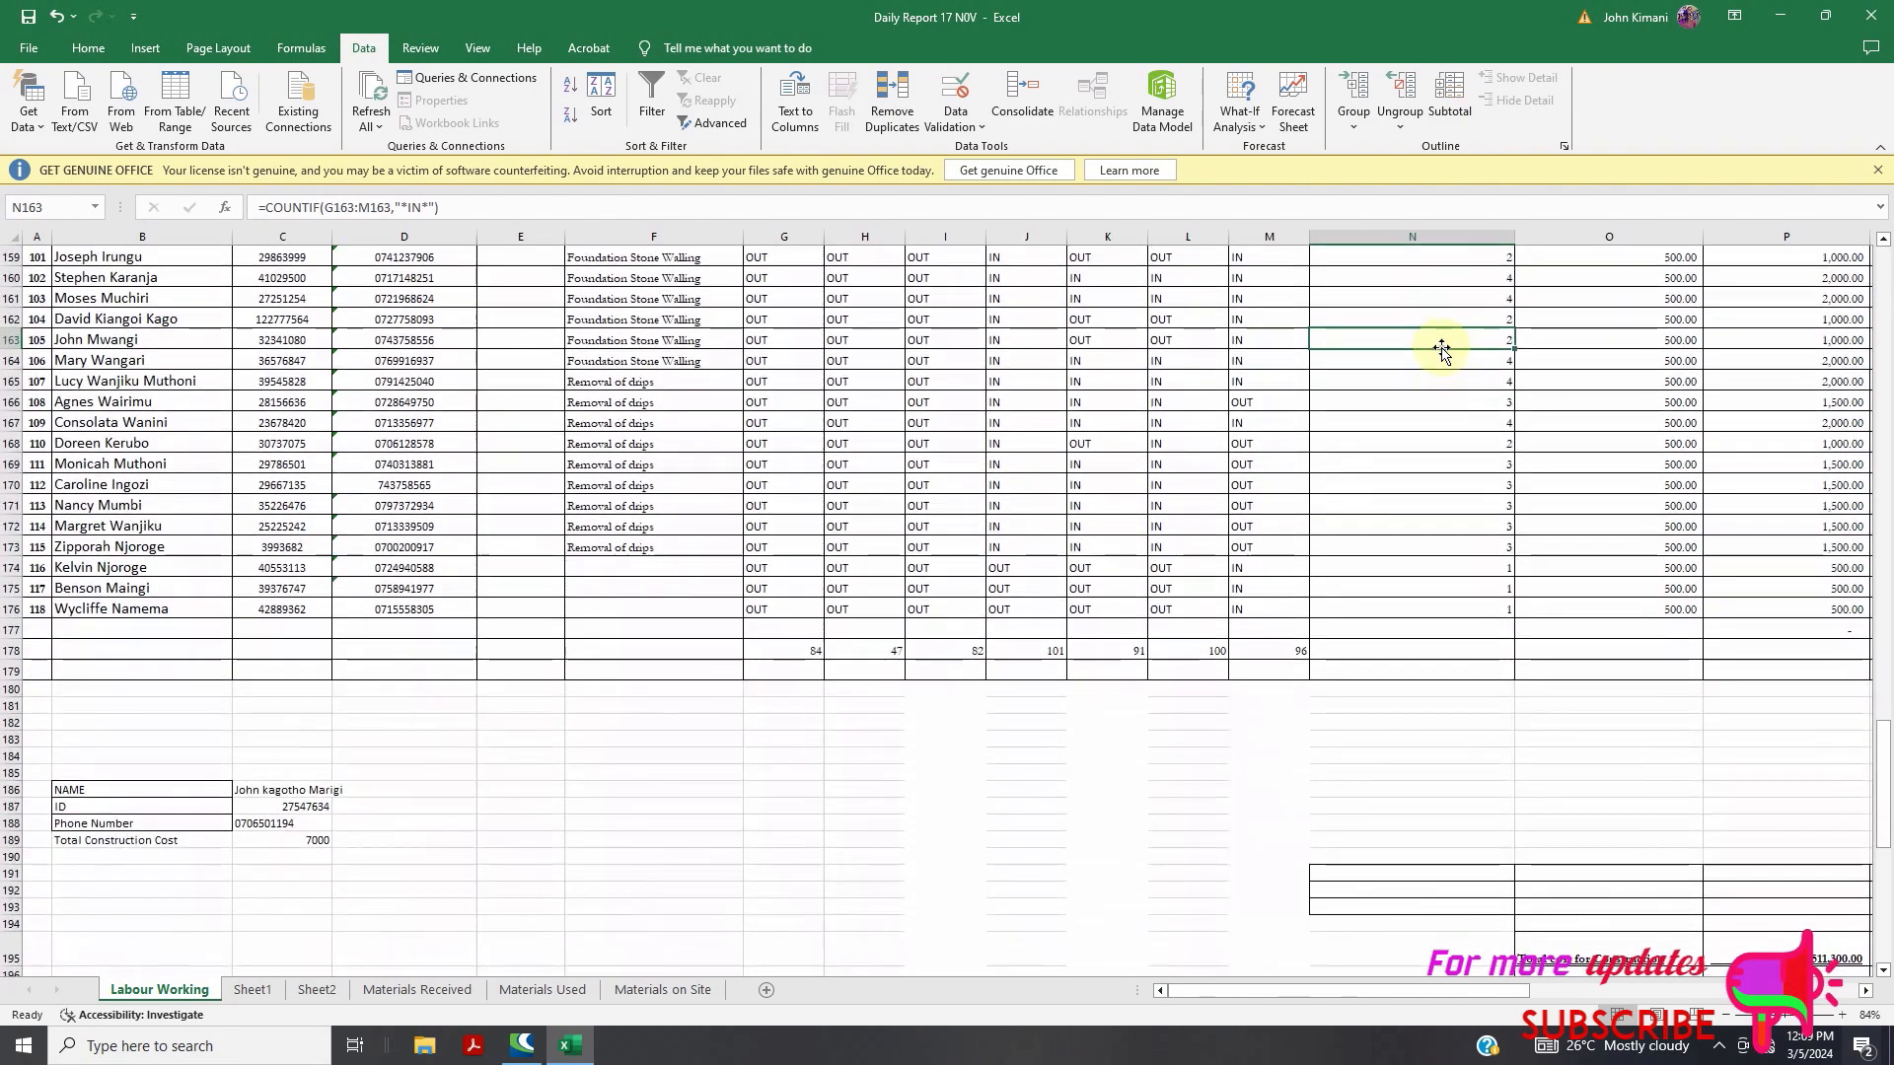
pyautogui.doubleClick(1422, 341)
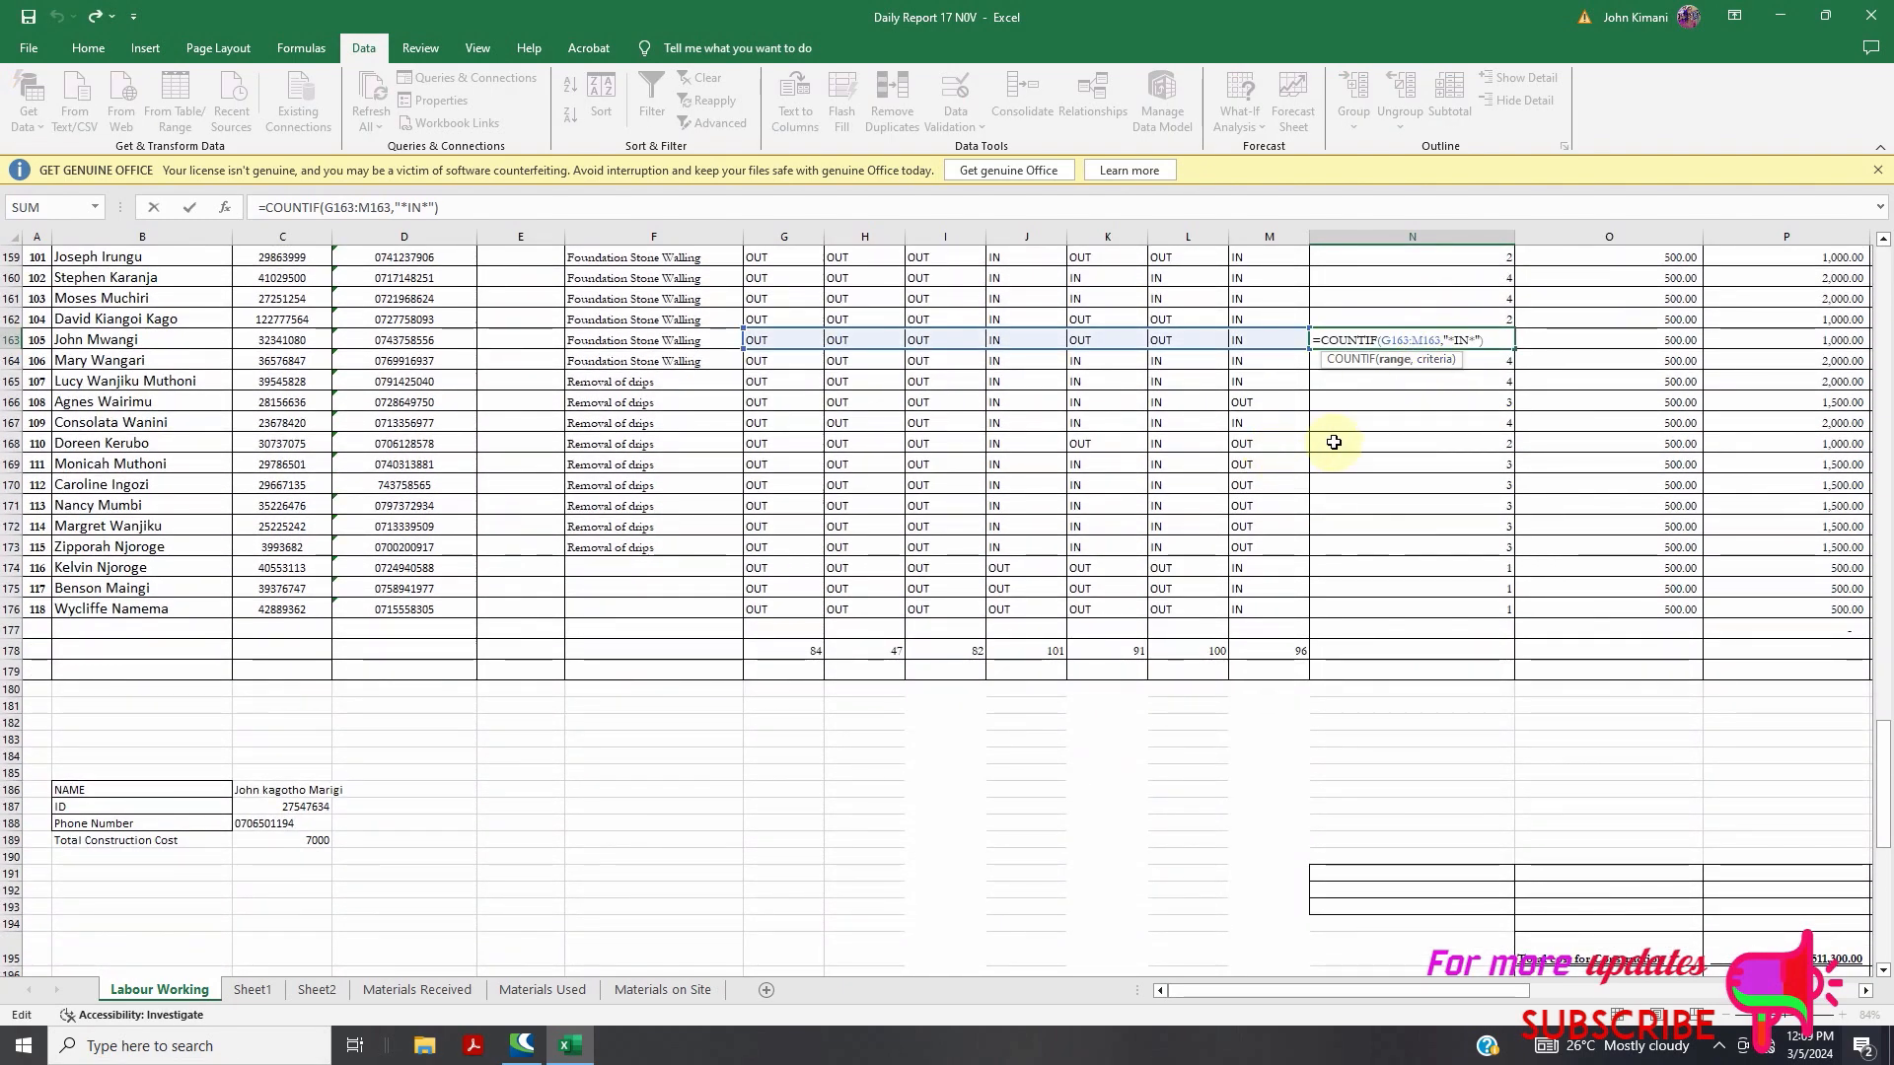
pyautogui.press('Return')
# On Sheet2, enter NO in B37 and FIRST NAME in C37, autofitting column C
pyautogui.click(252, 989)
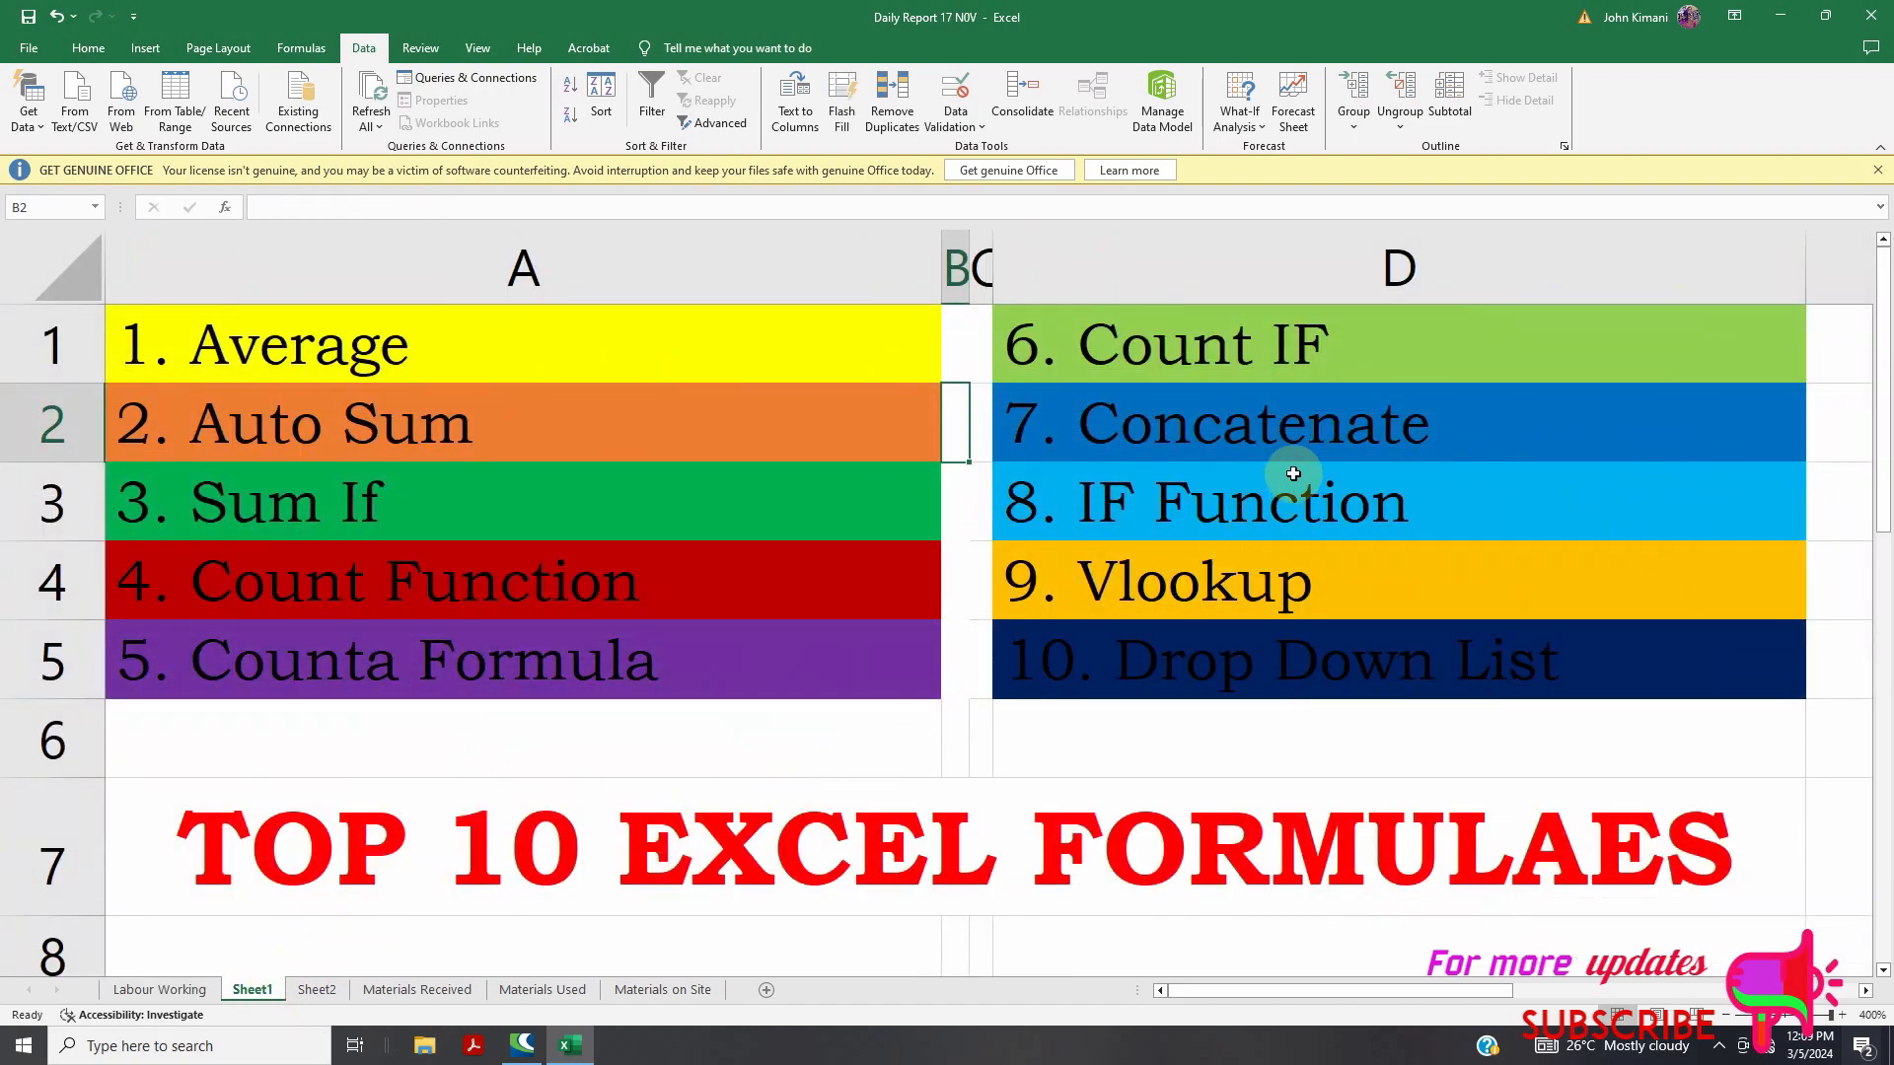
pyautogui.click(316, 989)
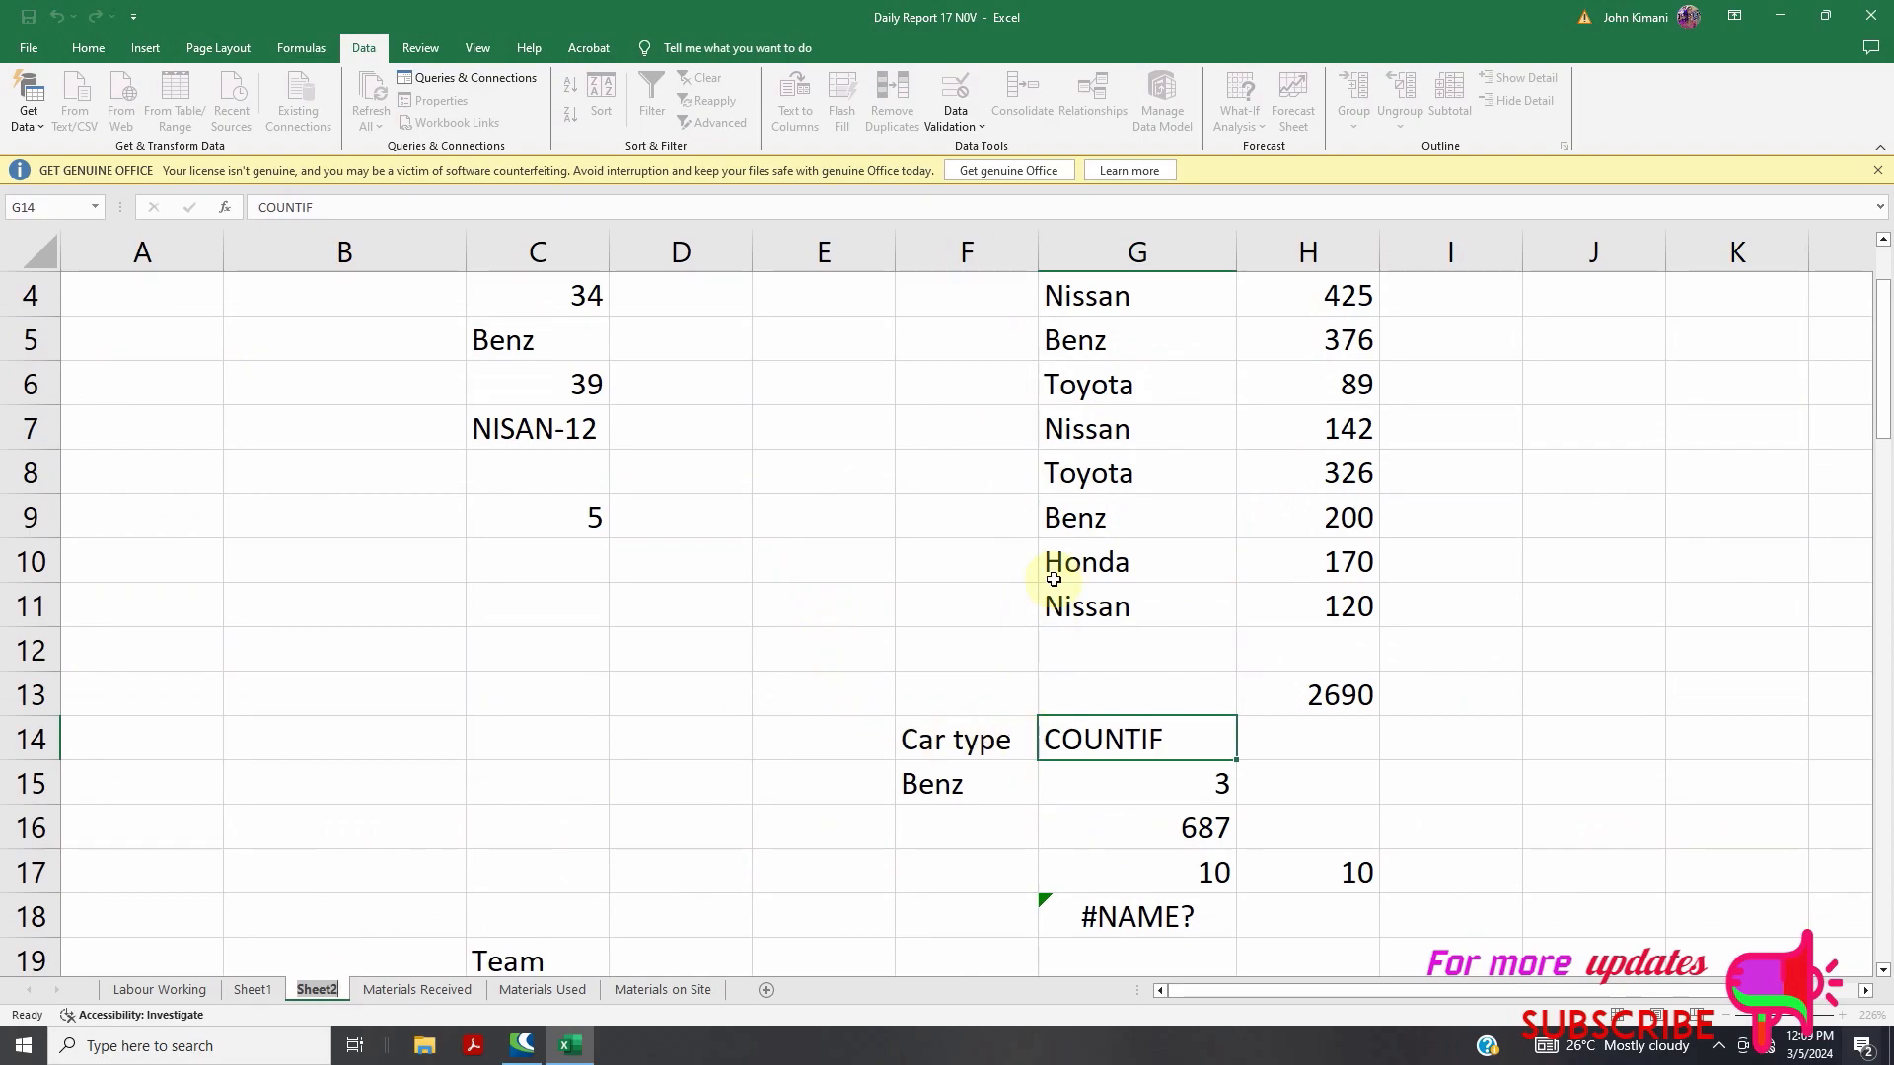
pyautogui.moveTo(1884, 430); pyautogui.dragTo(1843, 744)
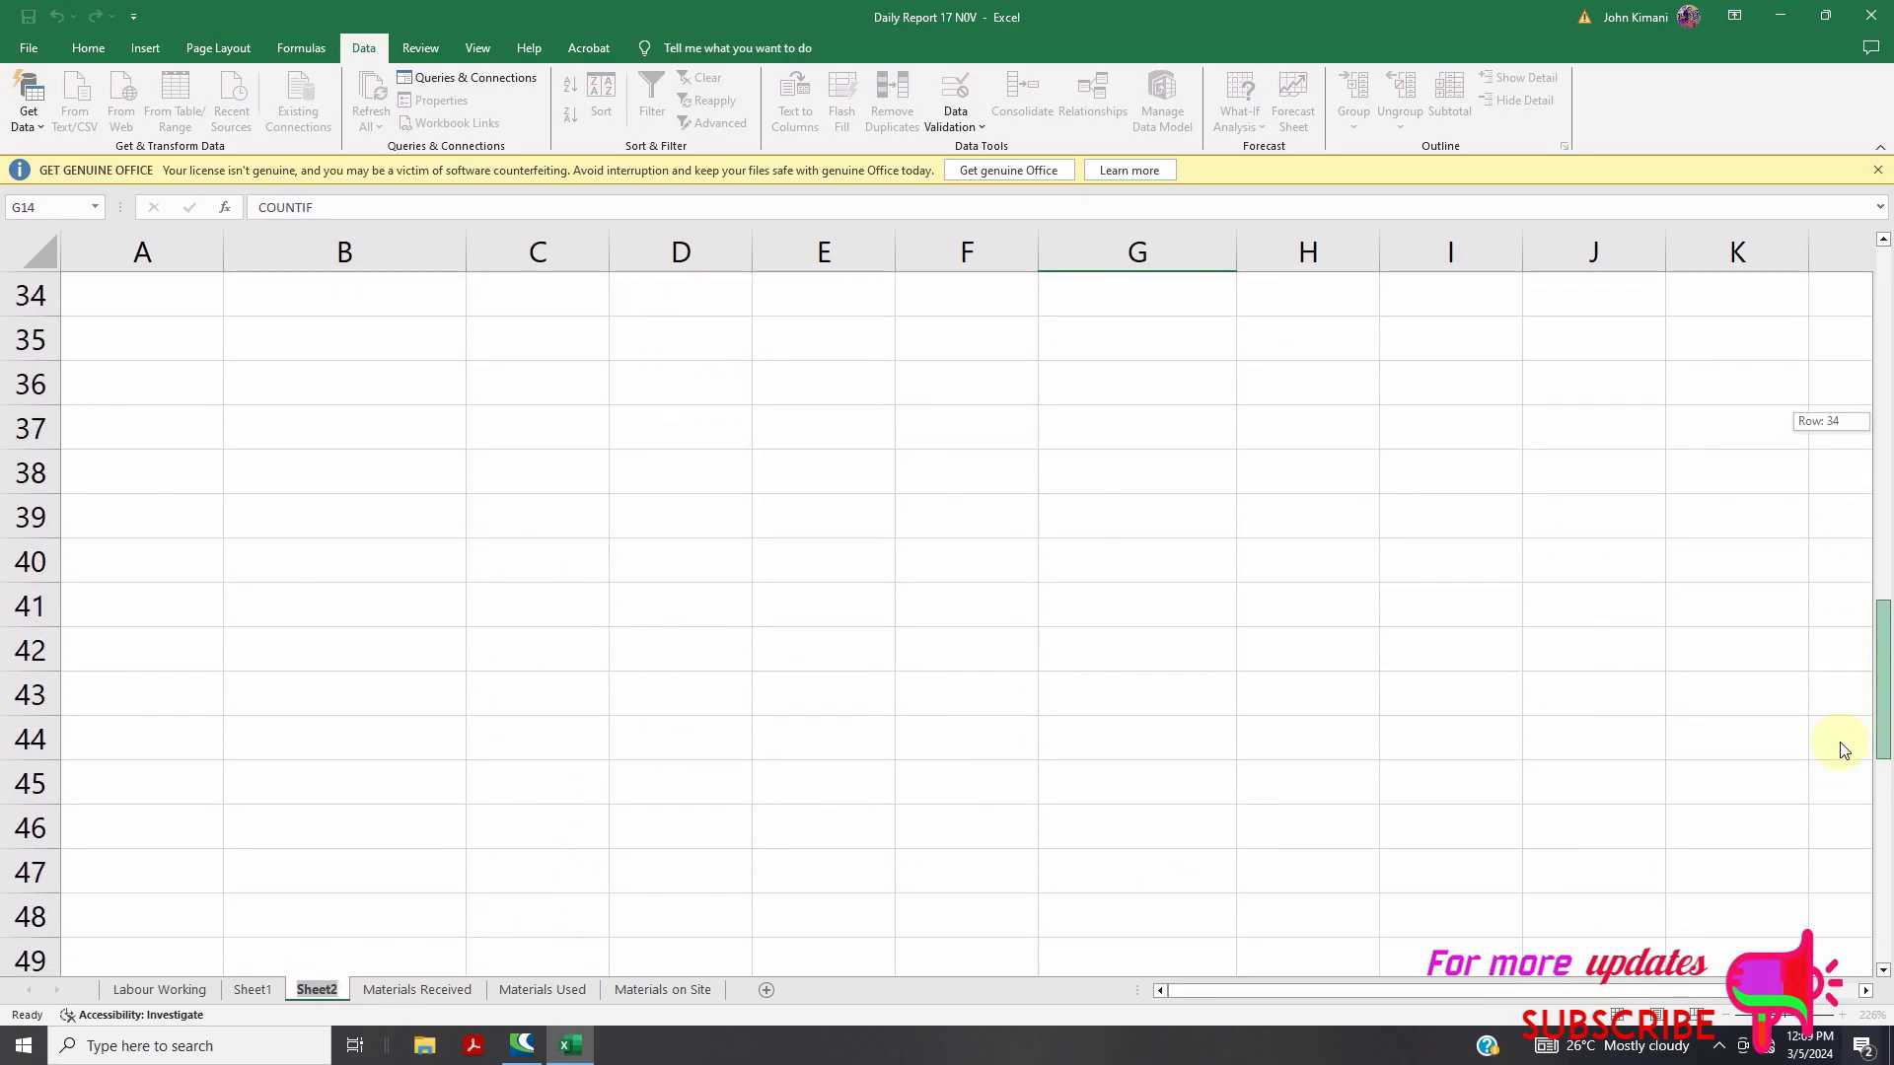
pyautogui.click(351, 431)
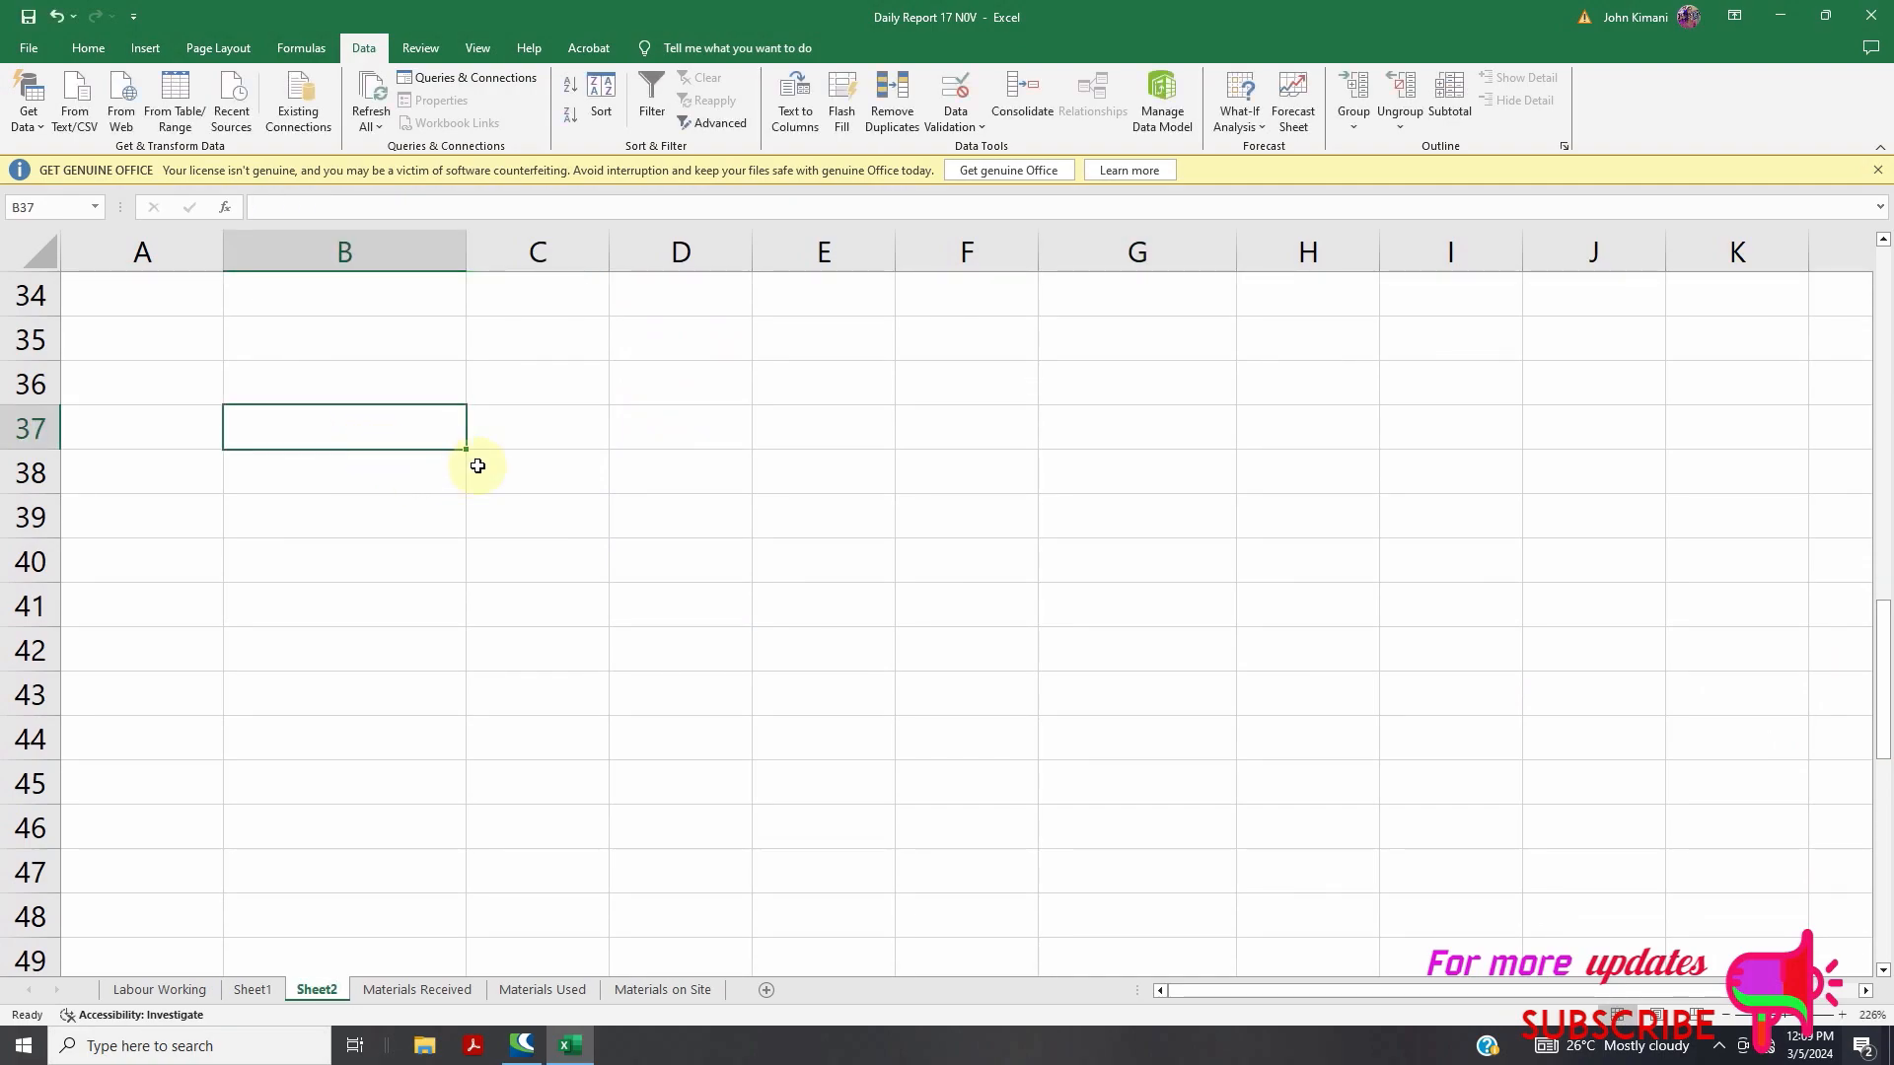
pyautogui.write('NO')
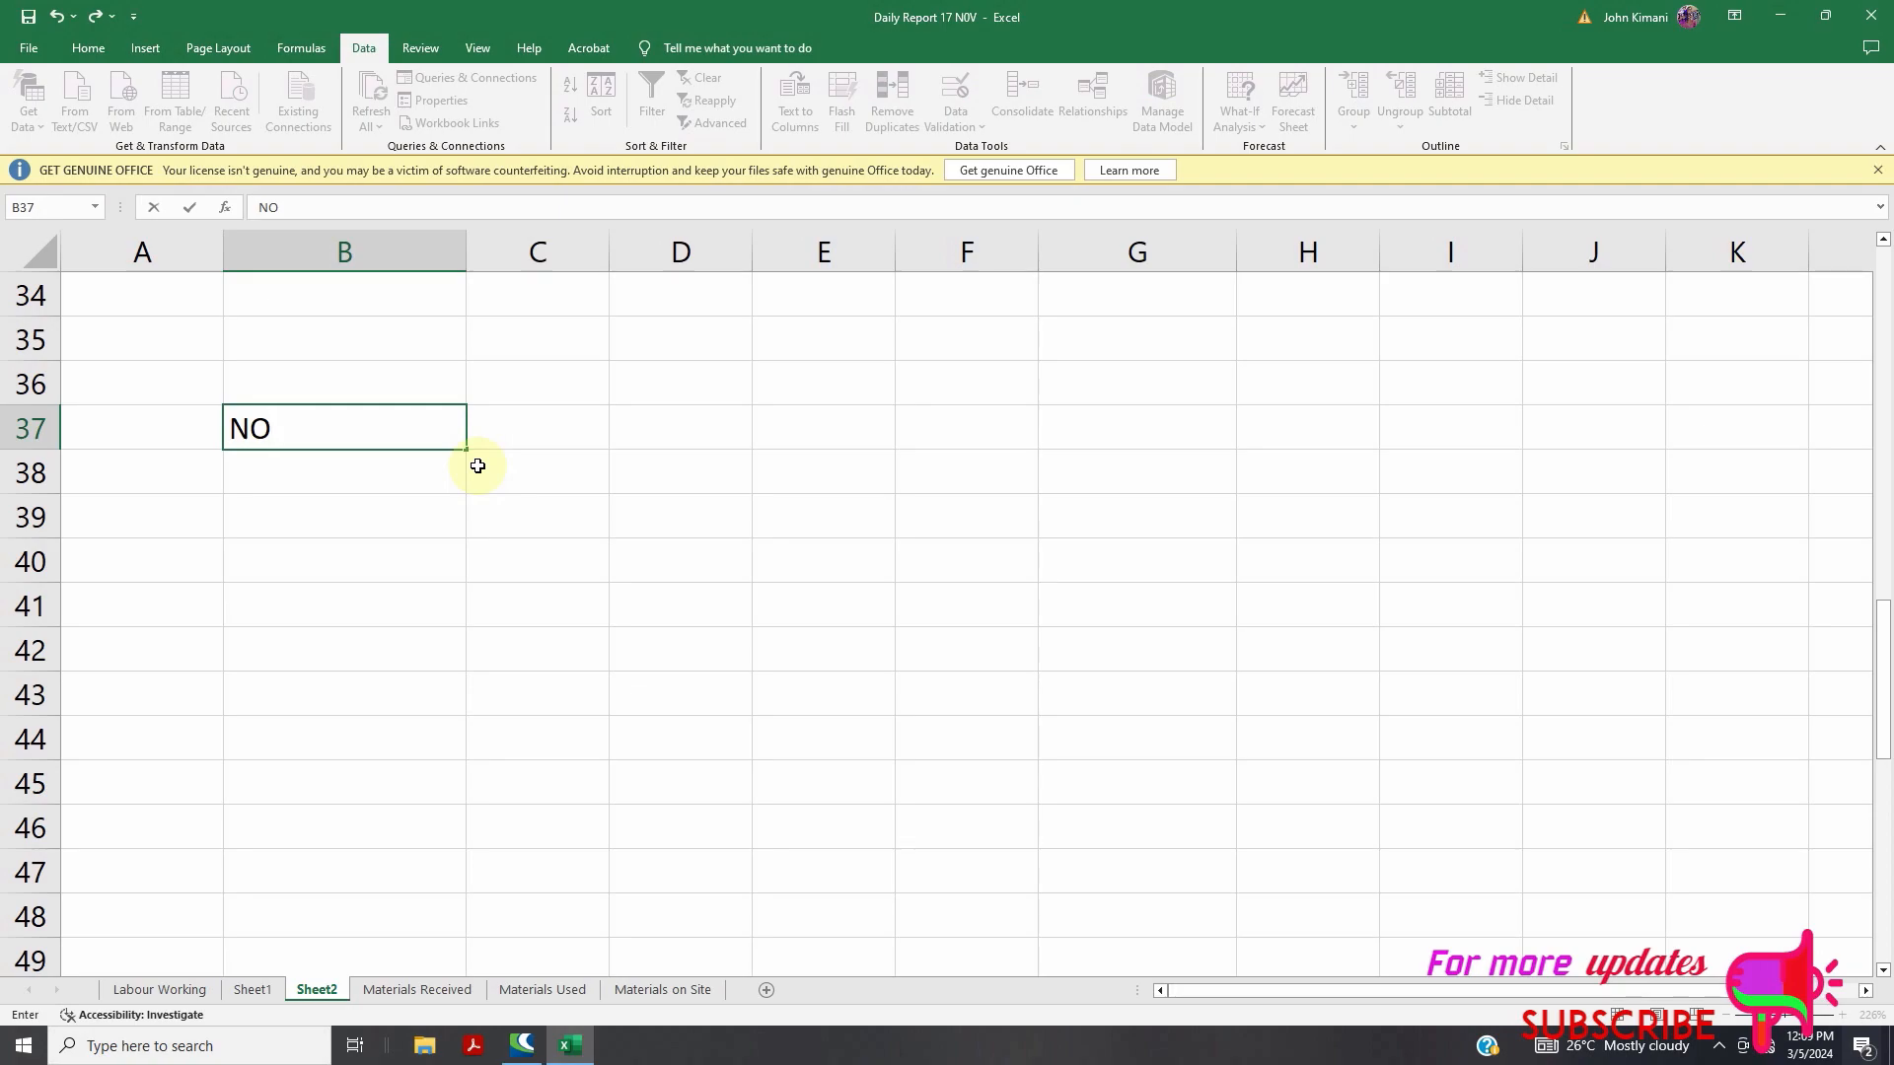
pyautogui.click(538, 434)
pyautogui.write('FIR')
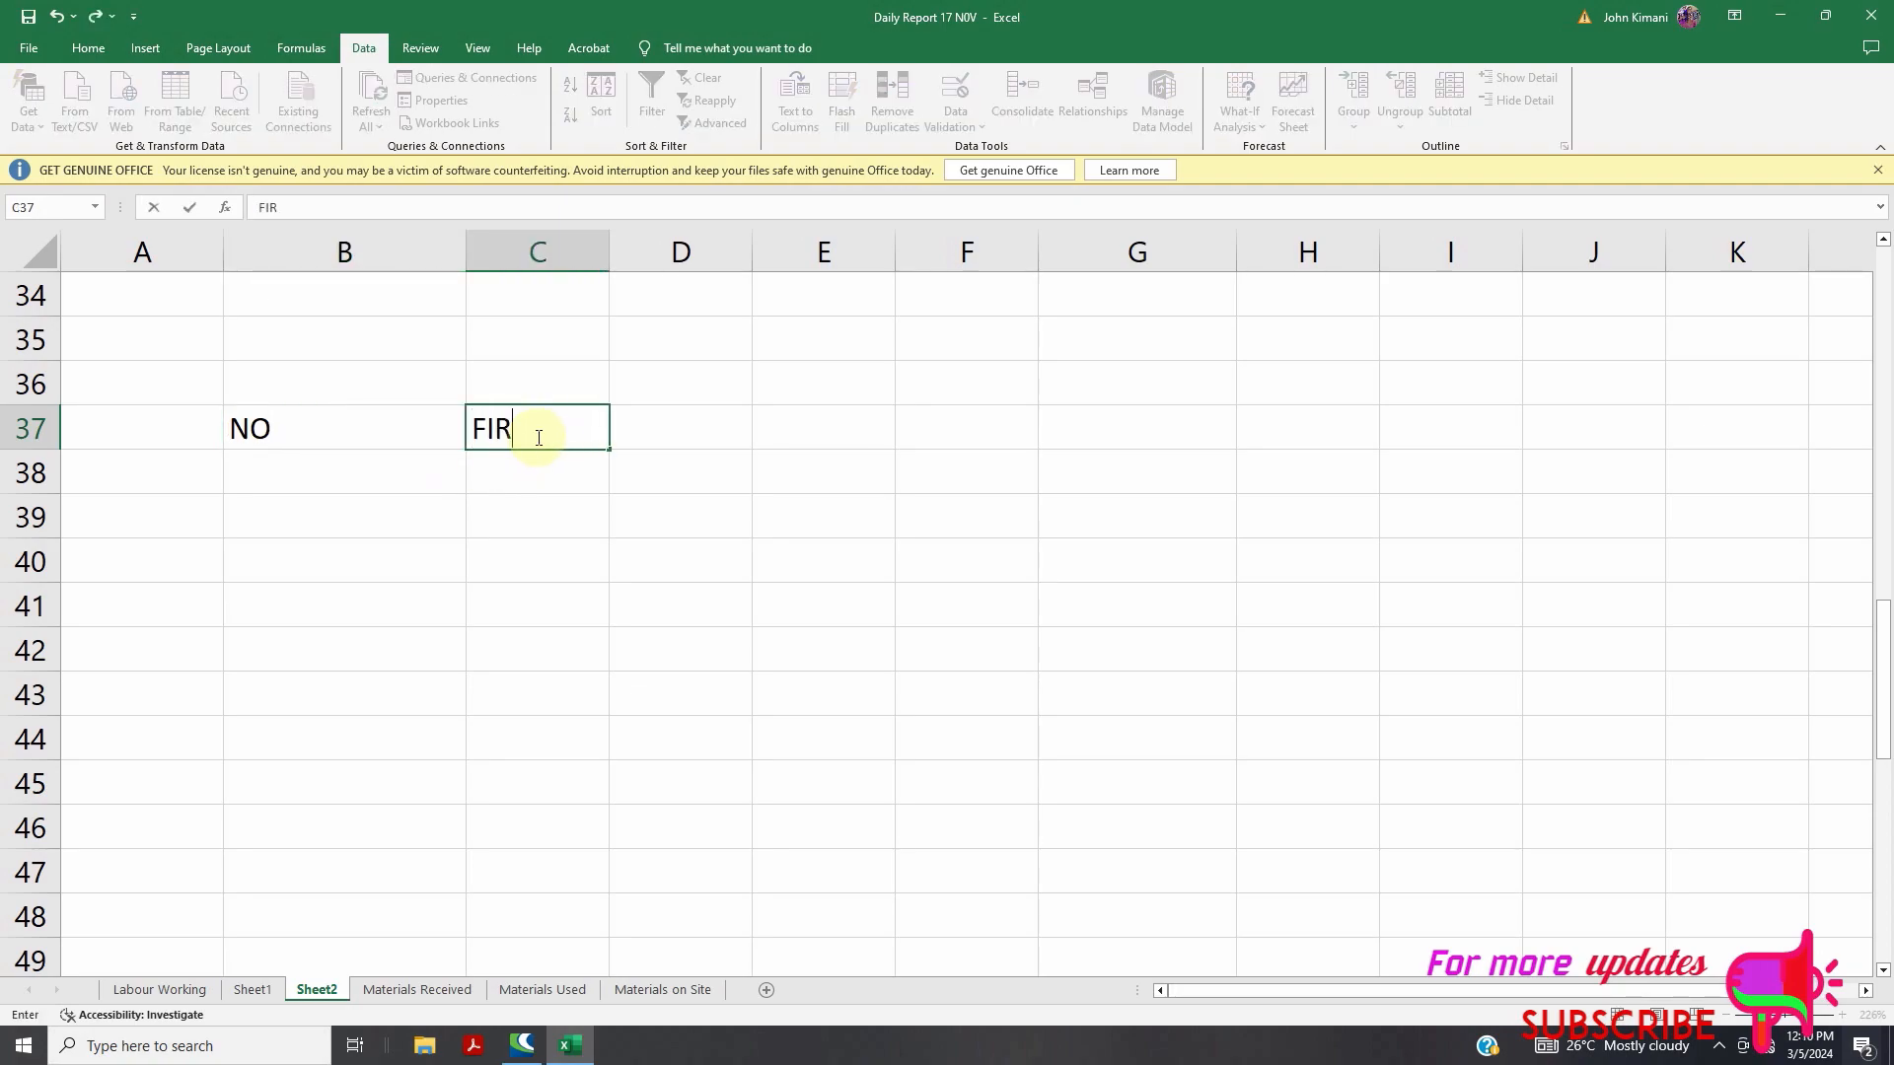
pyautogui.write('ST NAME')
pyautogui.doubleClick(610, 254)
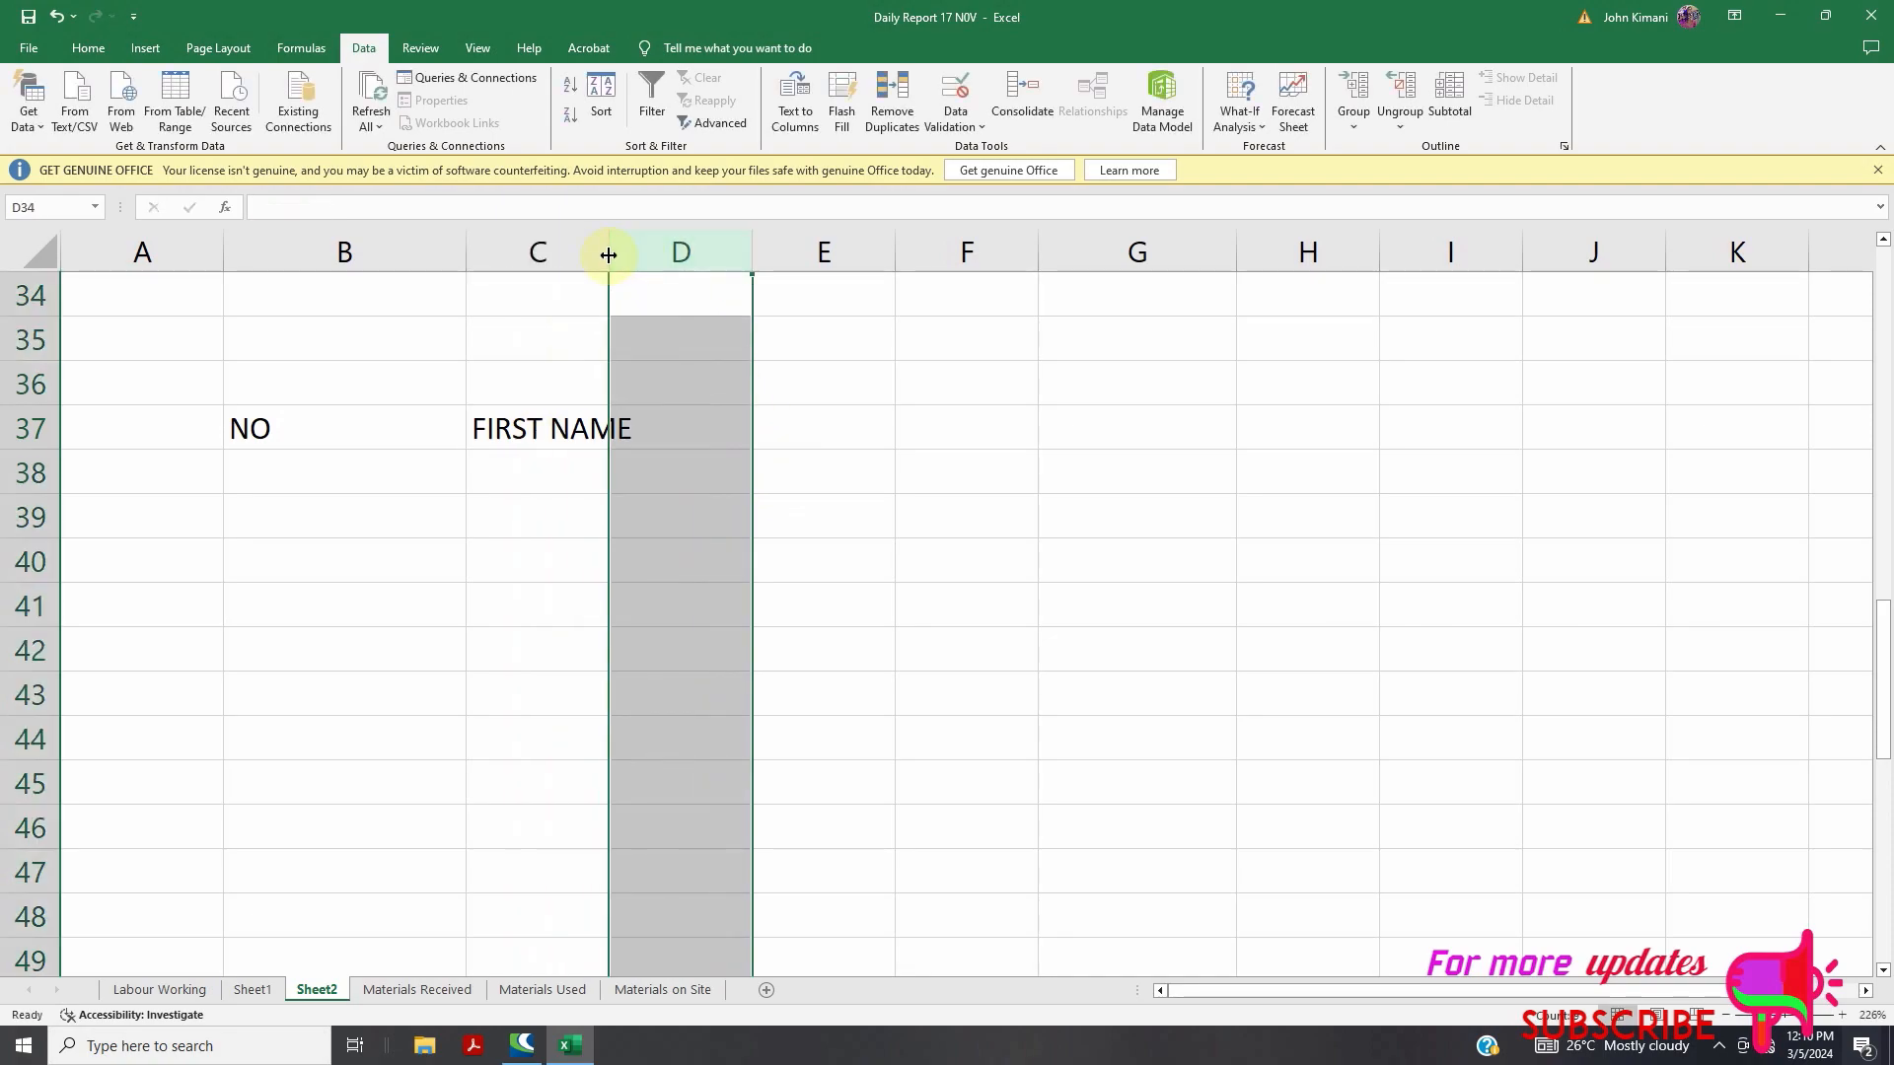
# Enter LAST NAME in D37 and autofit column D to fit it
pyautogui.click(711, 404)
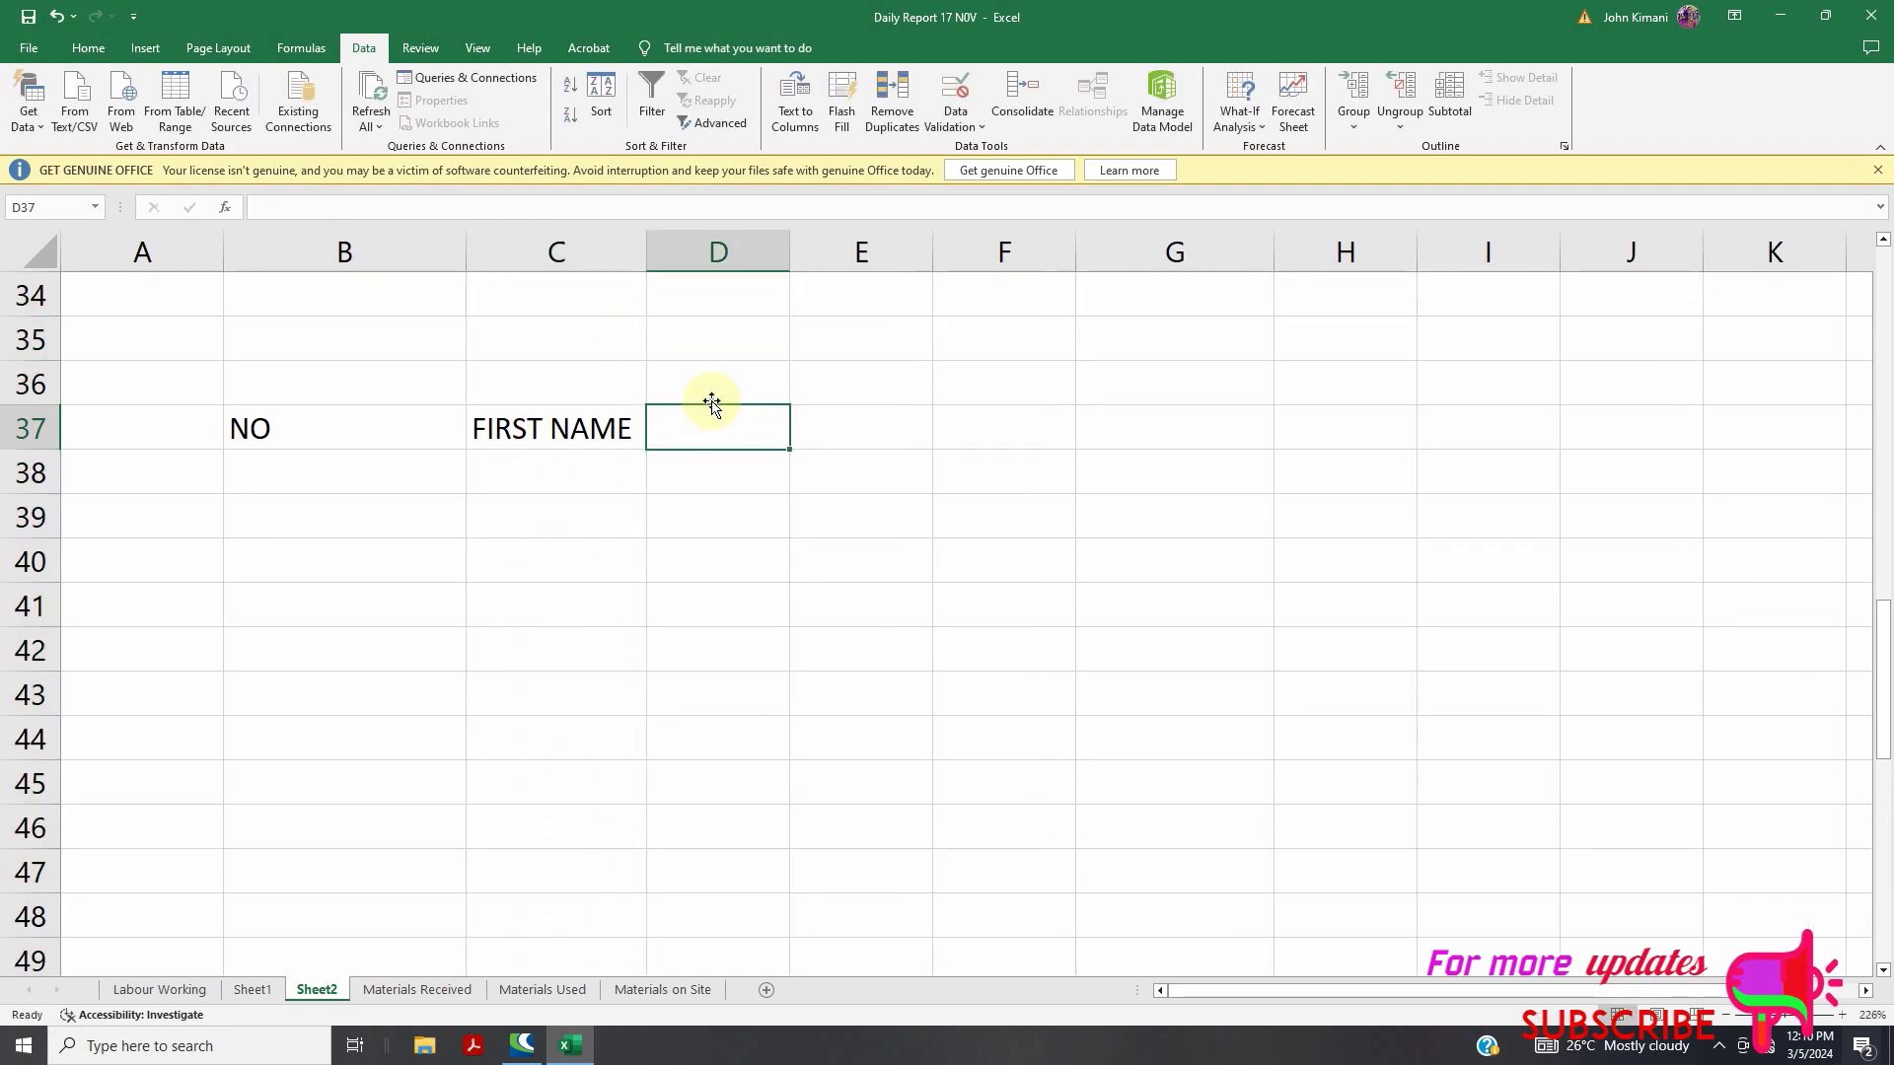
pyautogui.write('LAST')
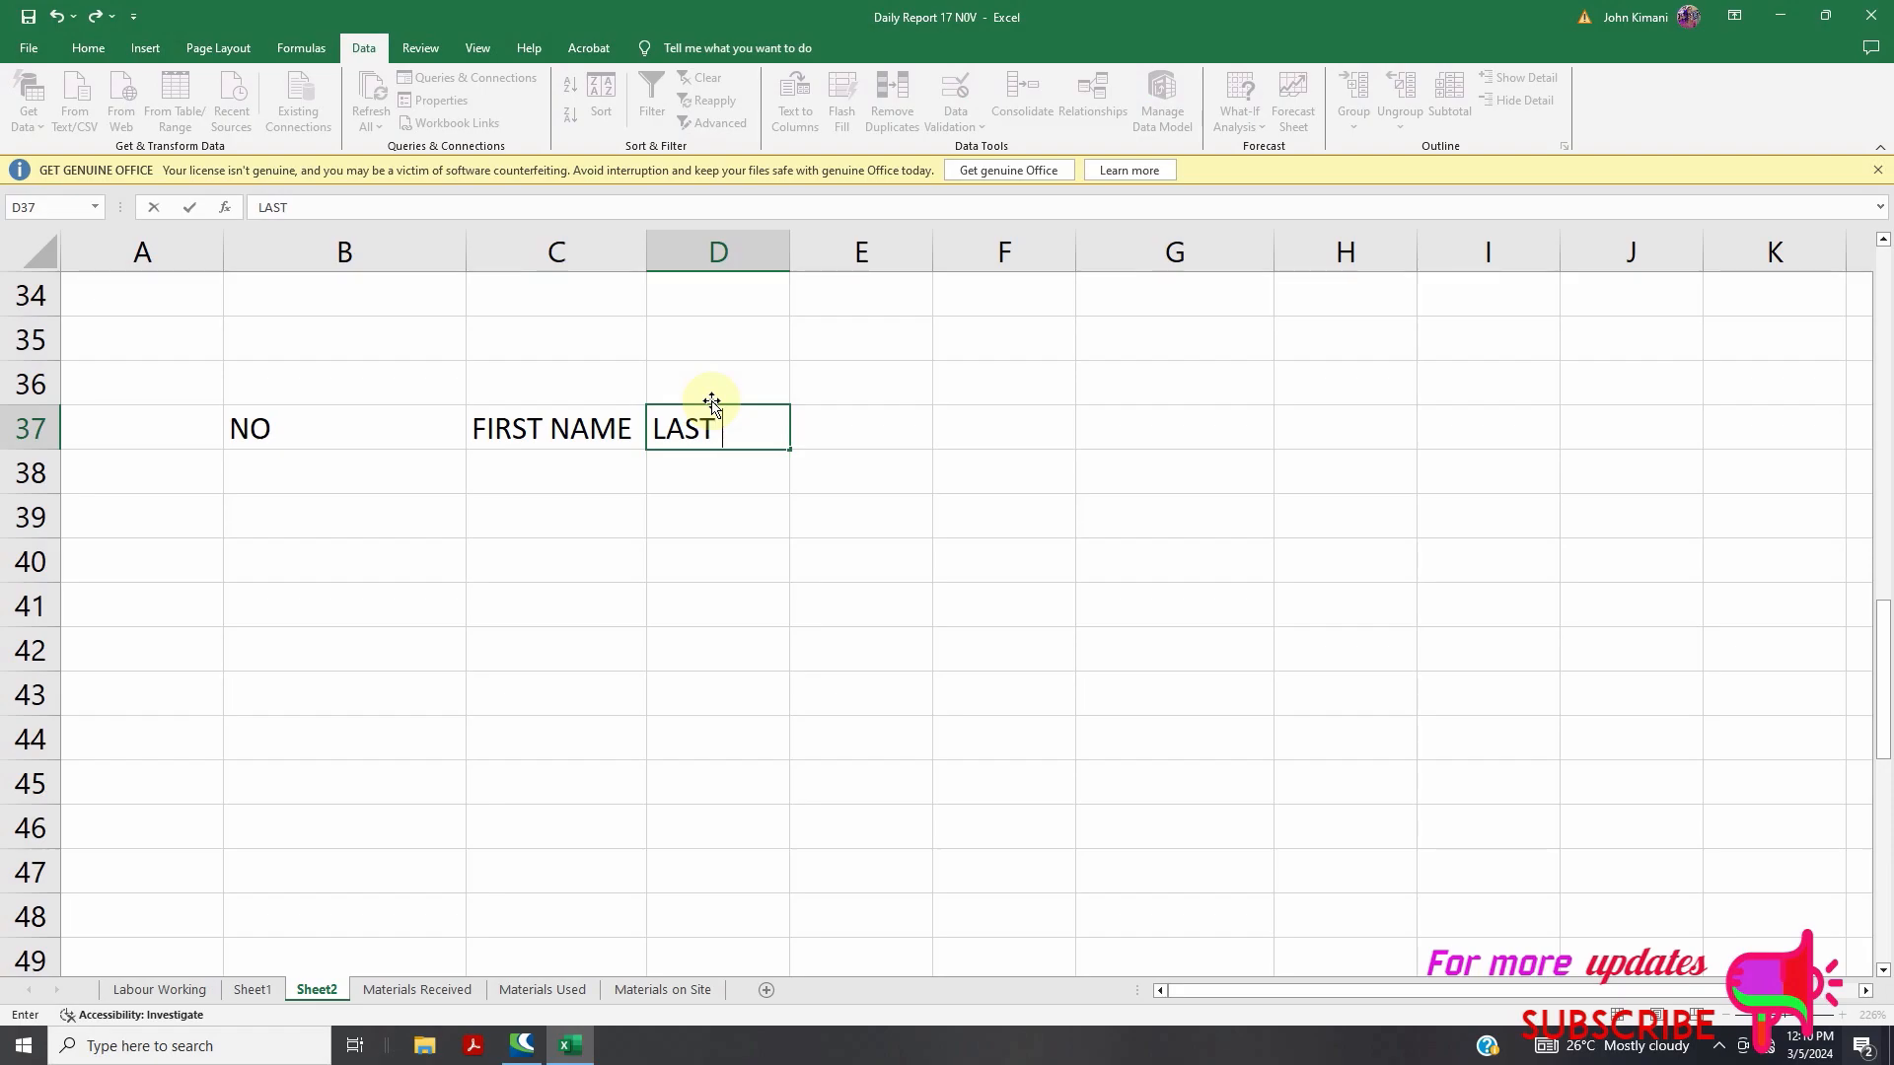
pyautogui.write(' NAME')
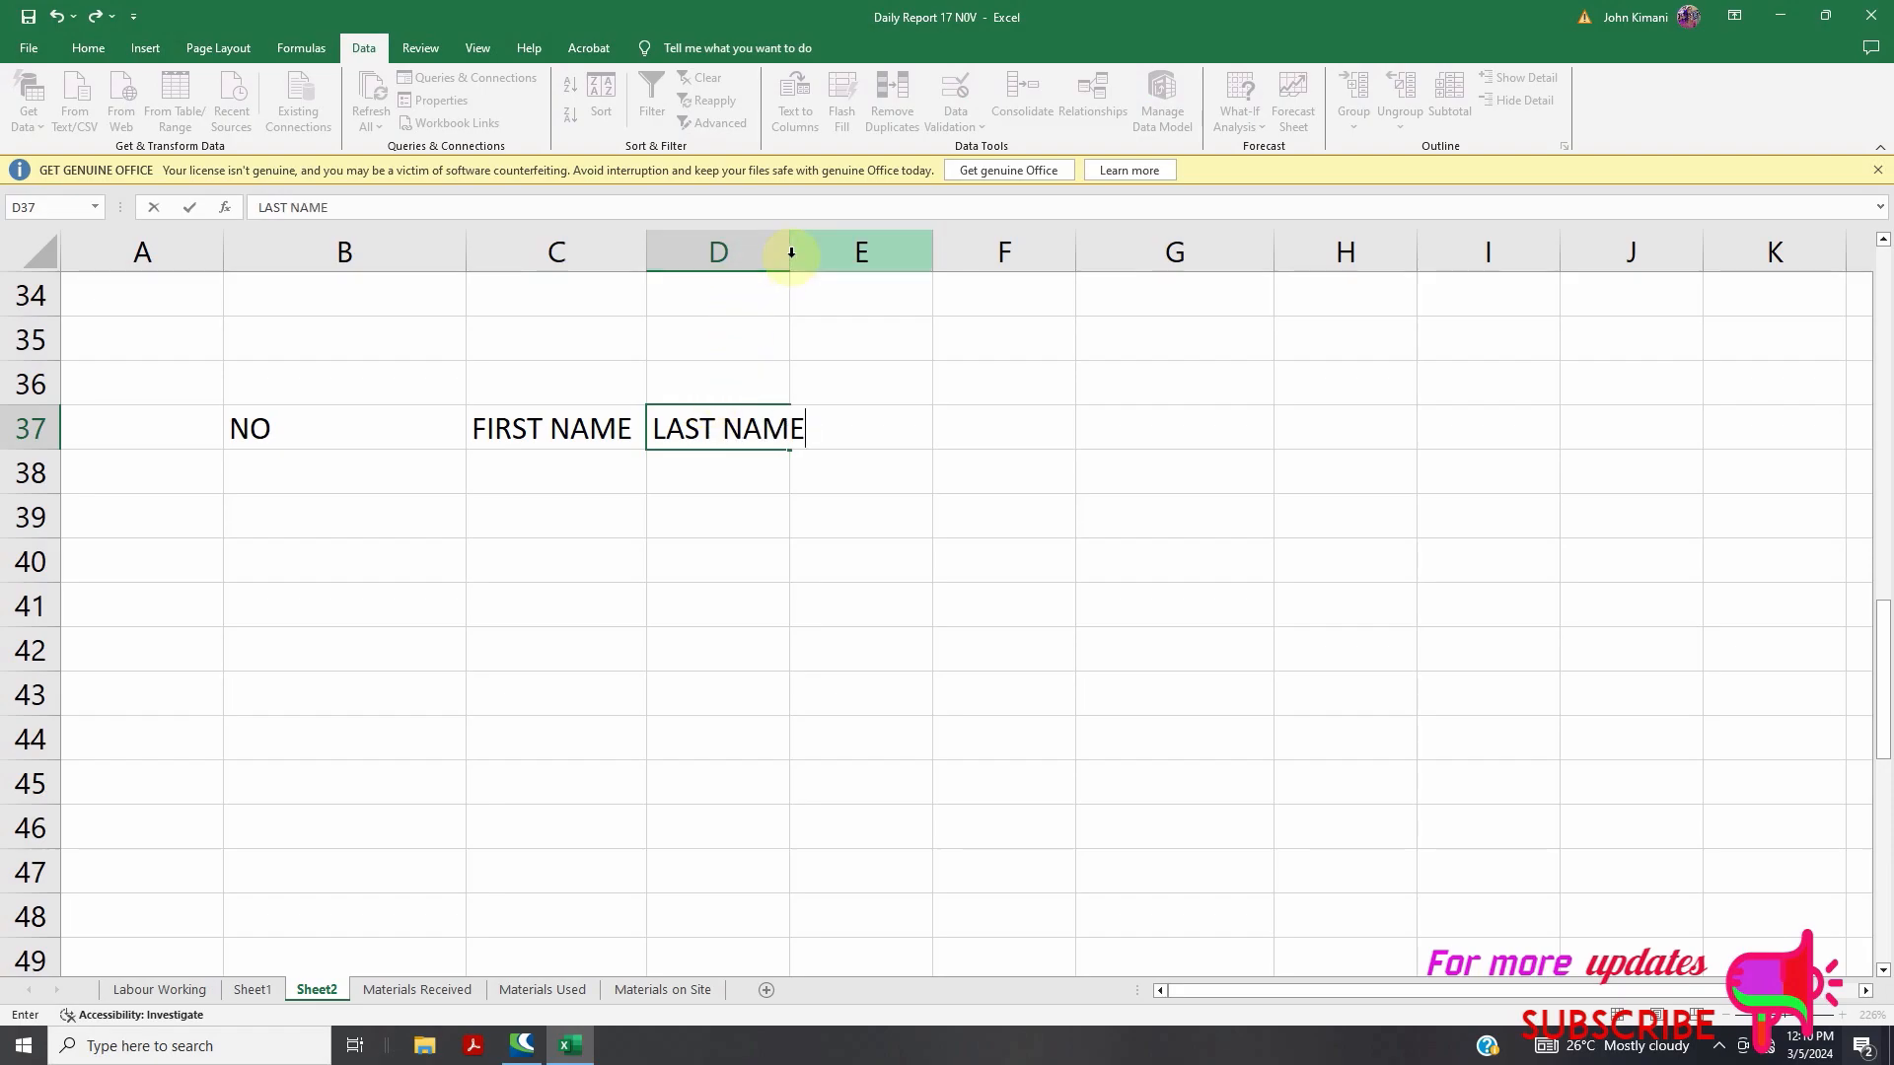
pyautogui.click(784, 254)
pyautogui.doubleClick(790, 253)
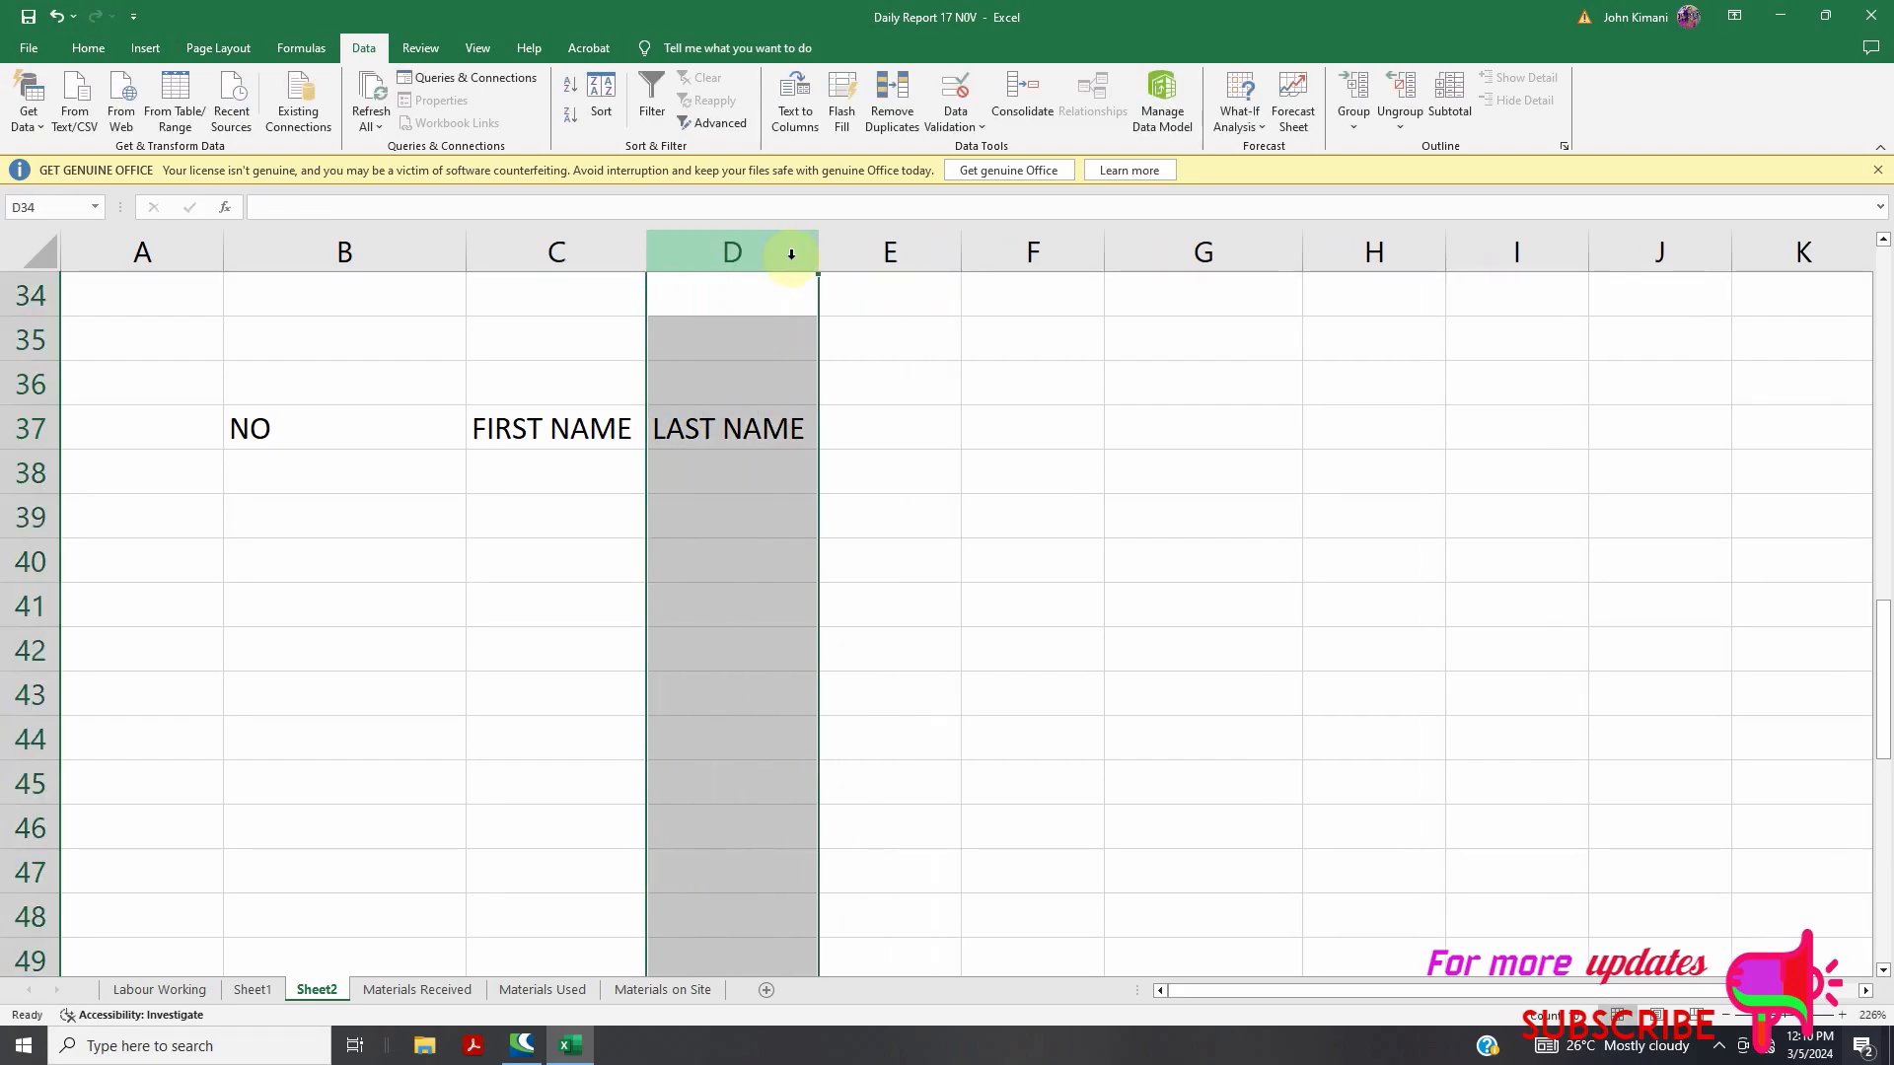
pyautogui.click(550, 460)
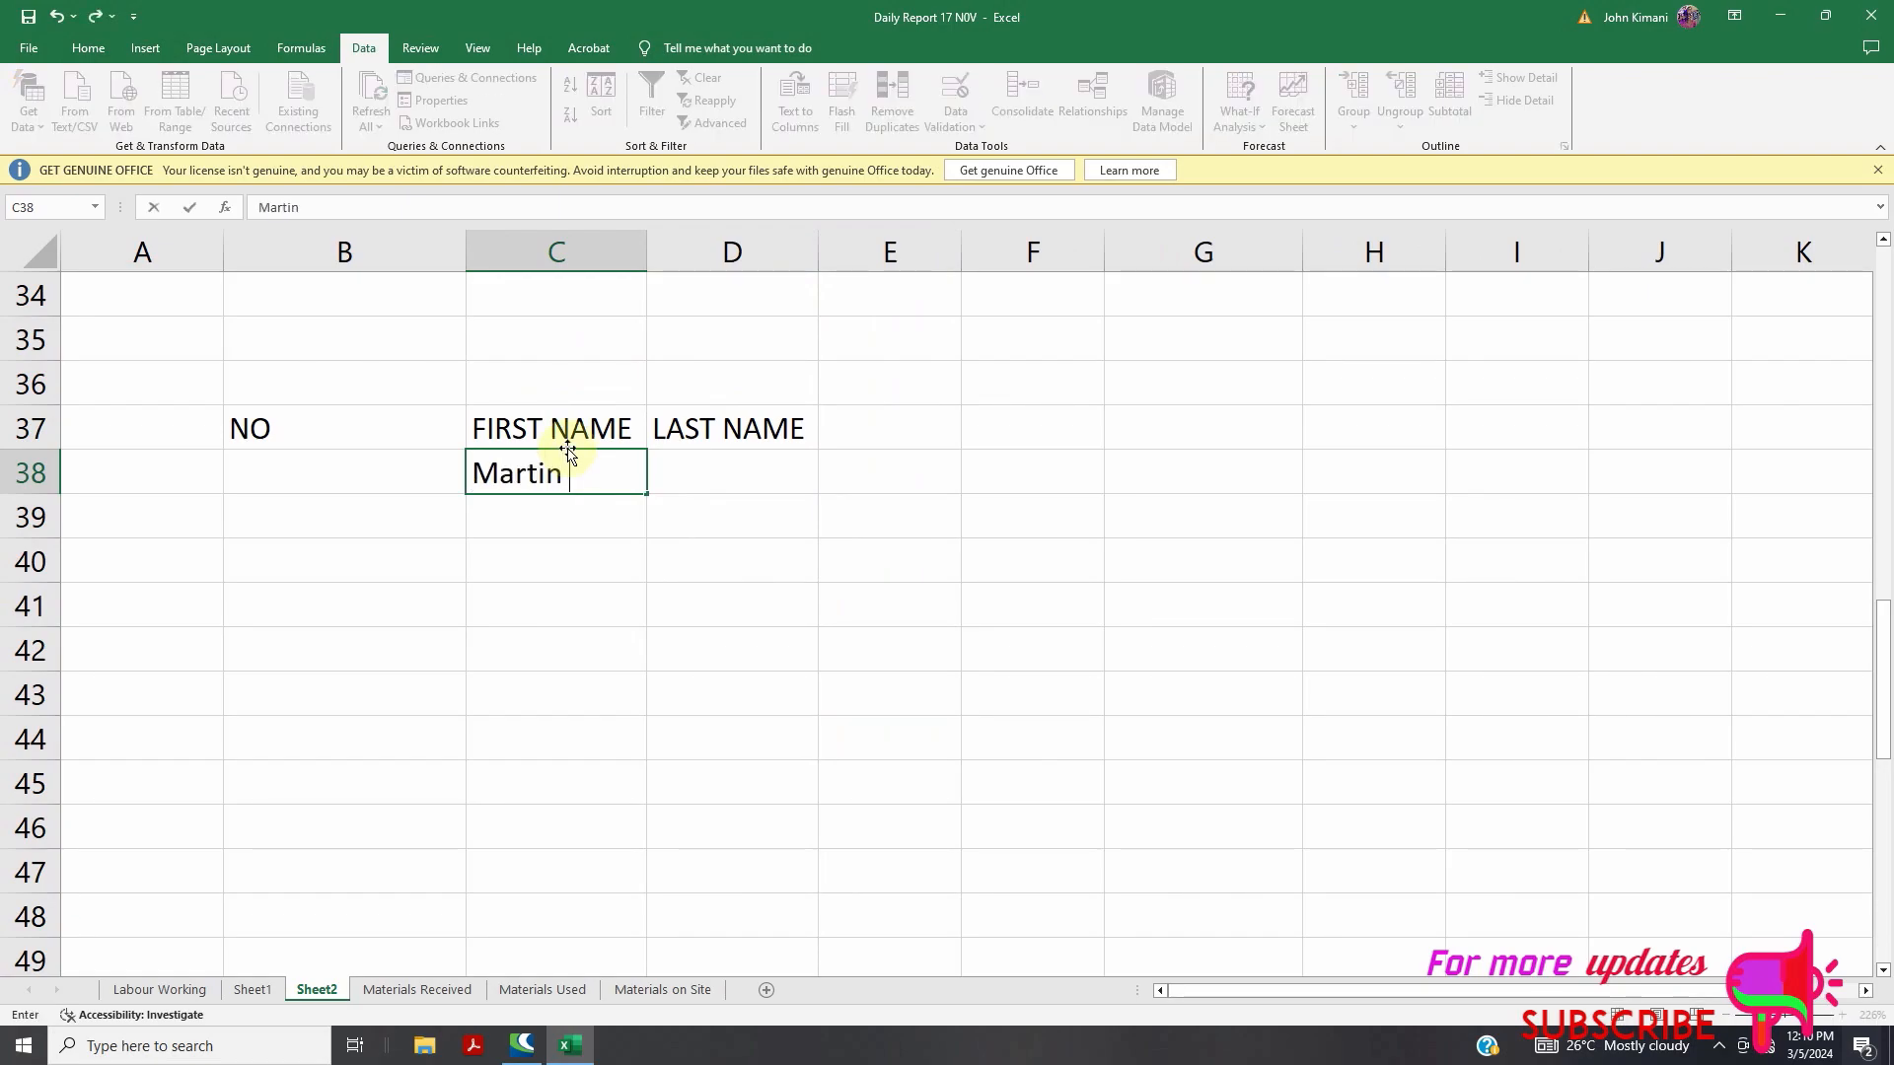
# Complete row 38's last name, then enter row 39's first and last names in C39:D39
pyautogui.click(731, 479)
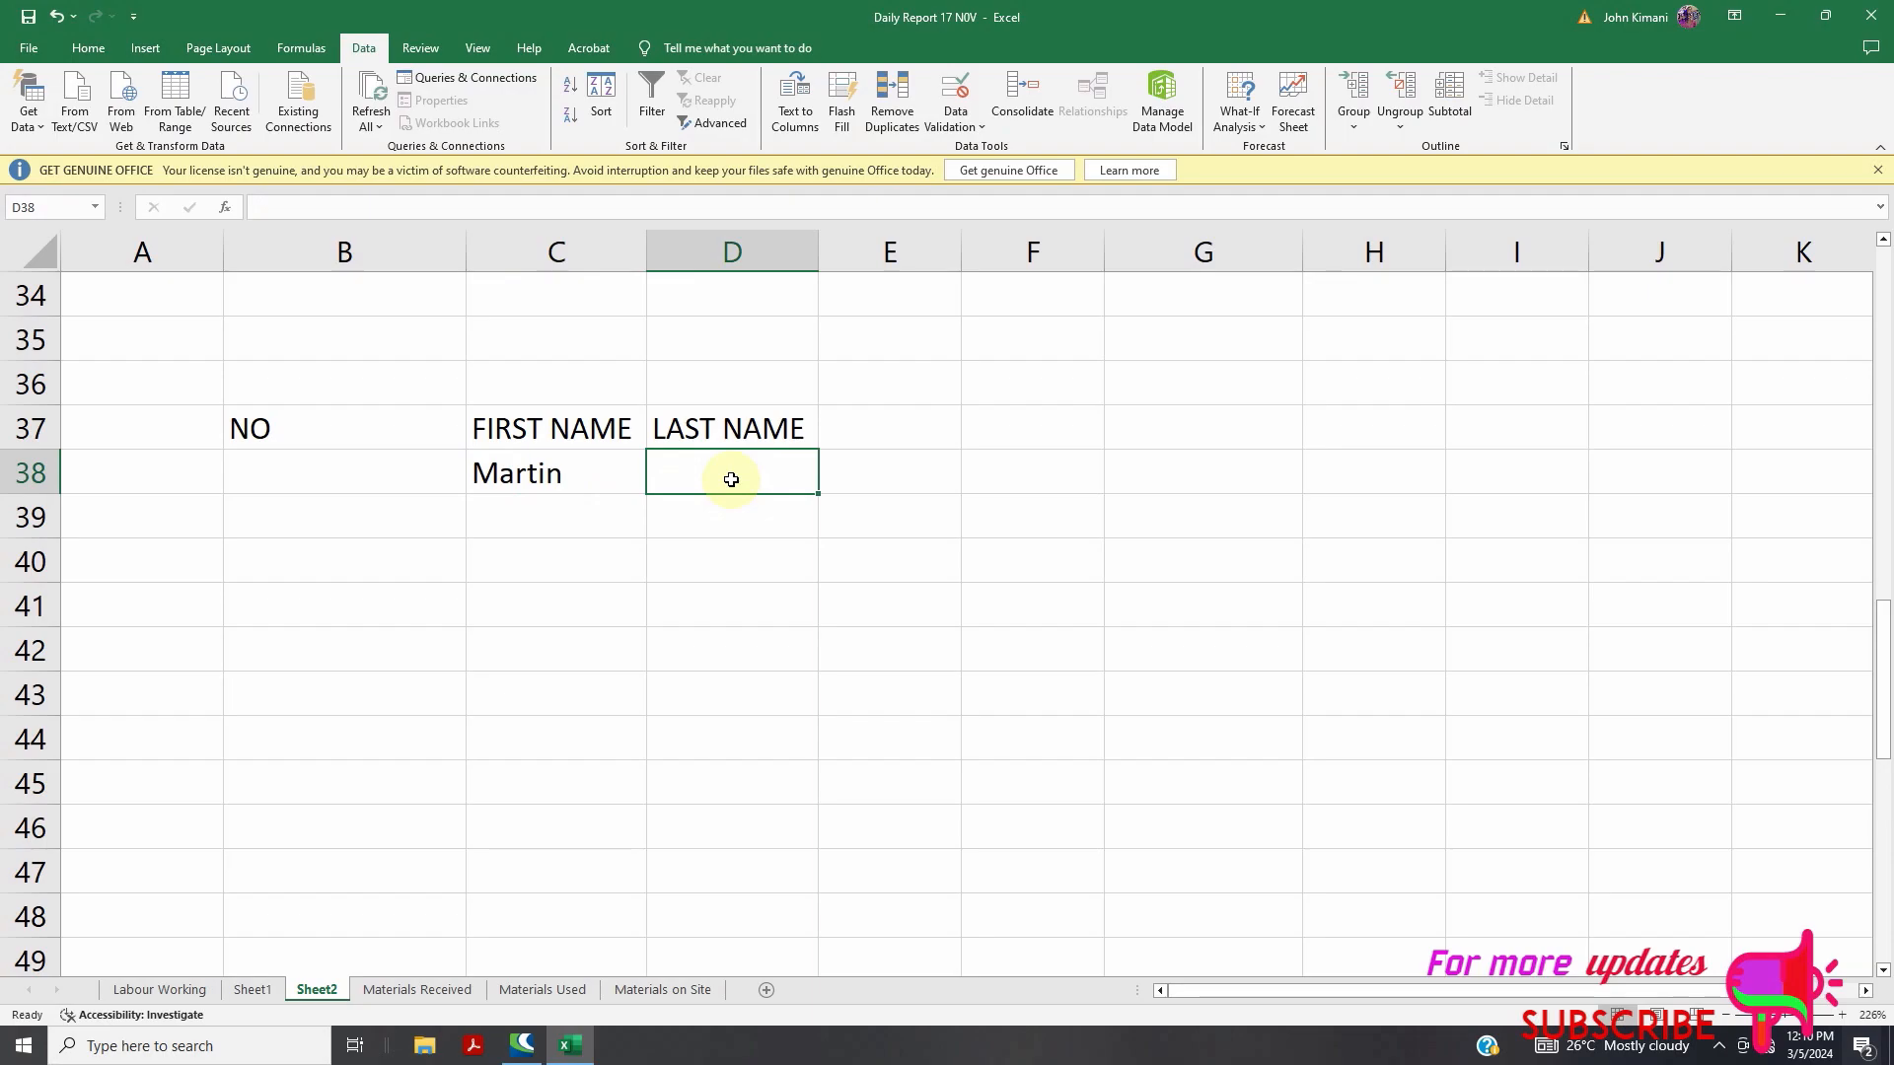
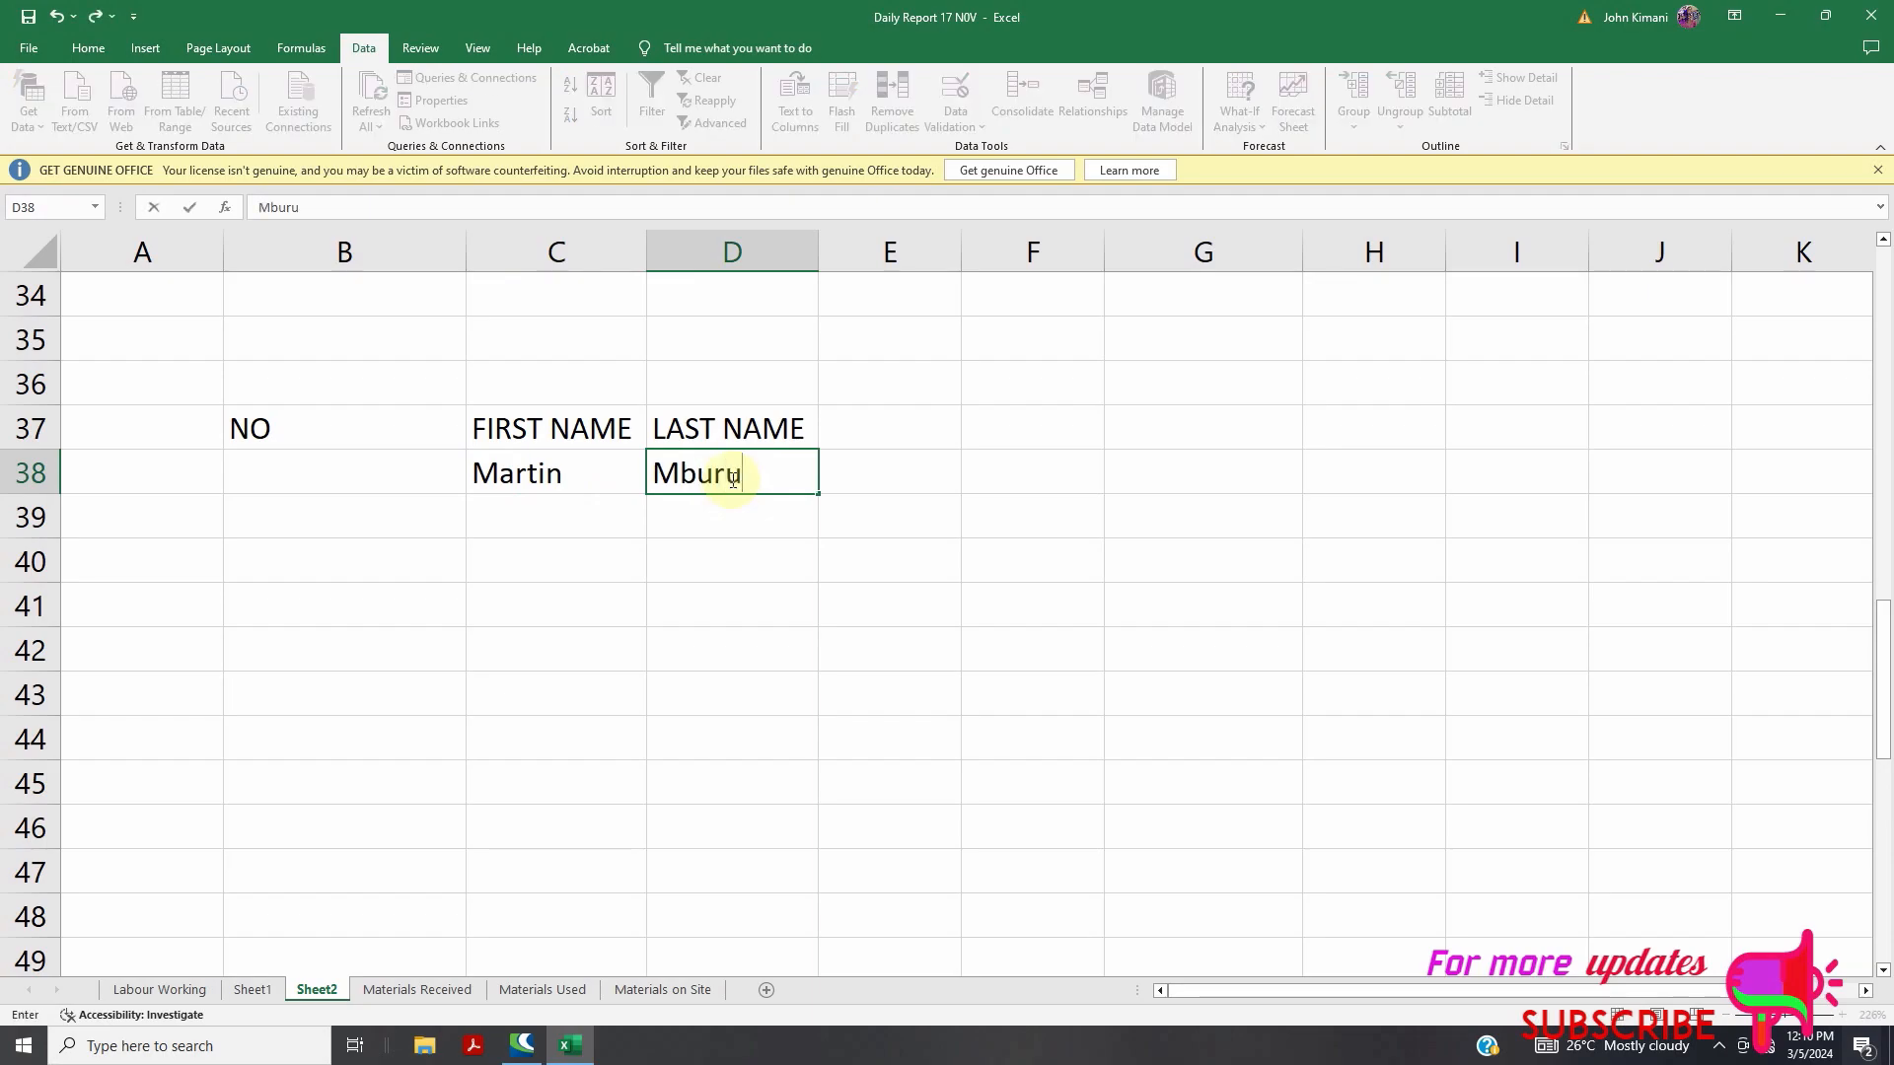
pyautogui.scroll(1, 733, 478)
pyautogui.click(537, 655)
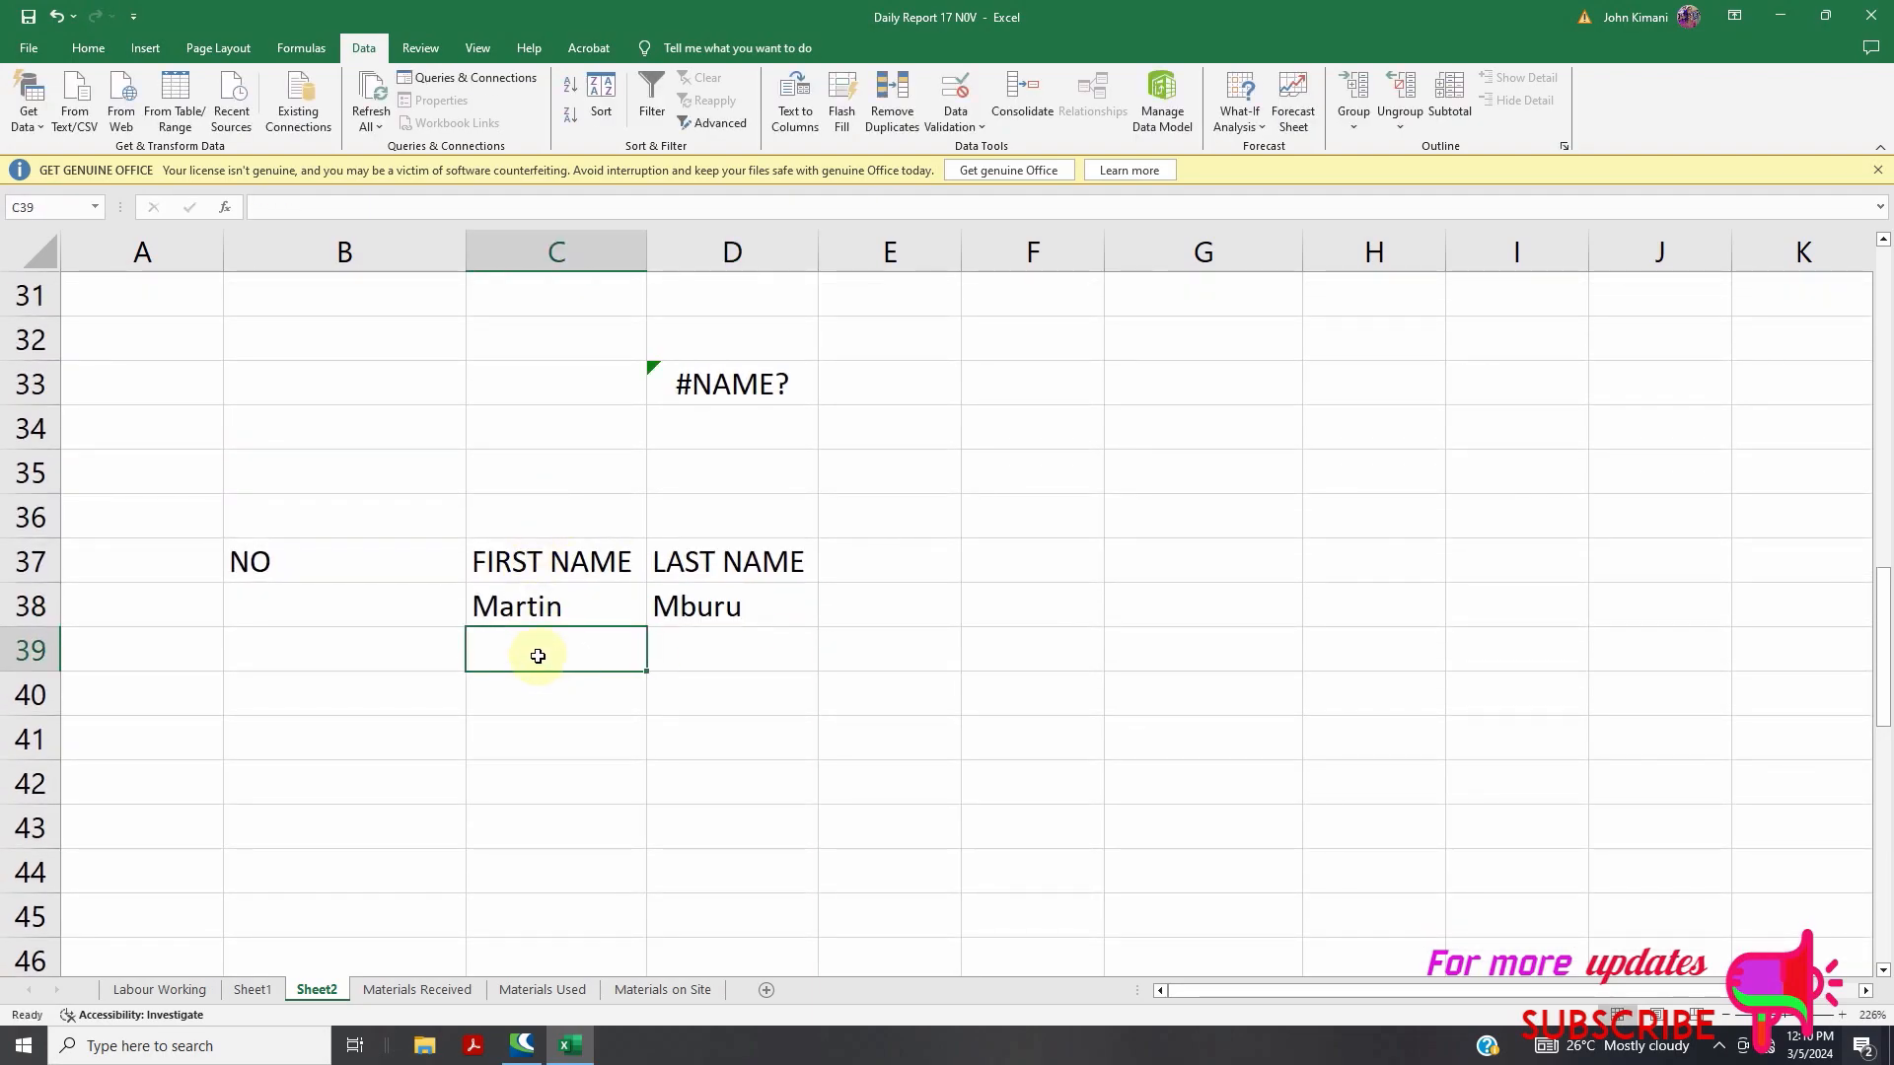
pyautogui.write('D')
pyautogui.press('BackSpace')
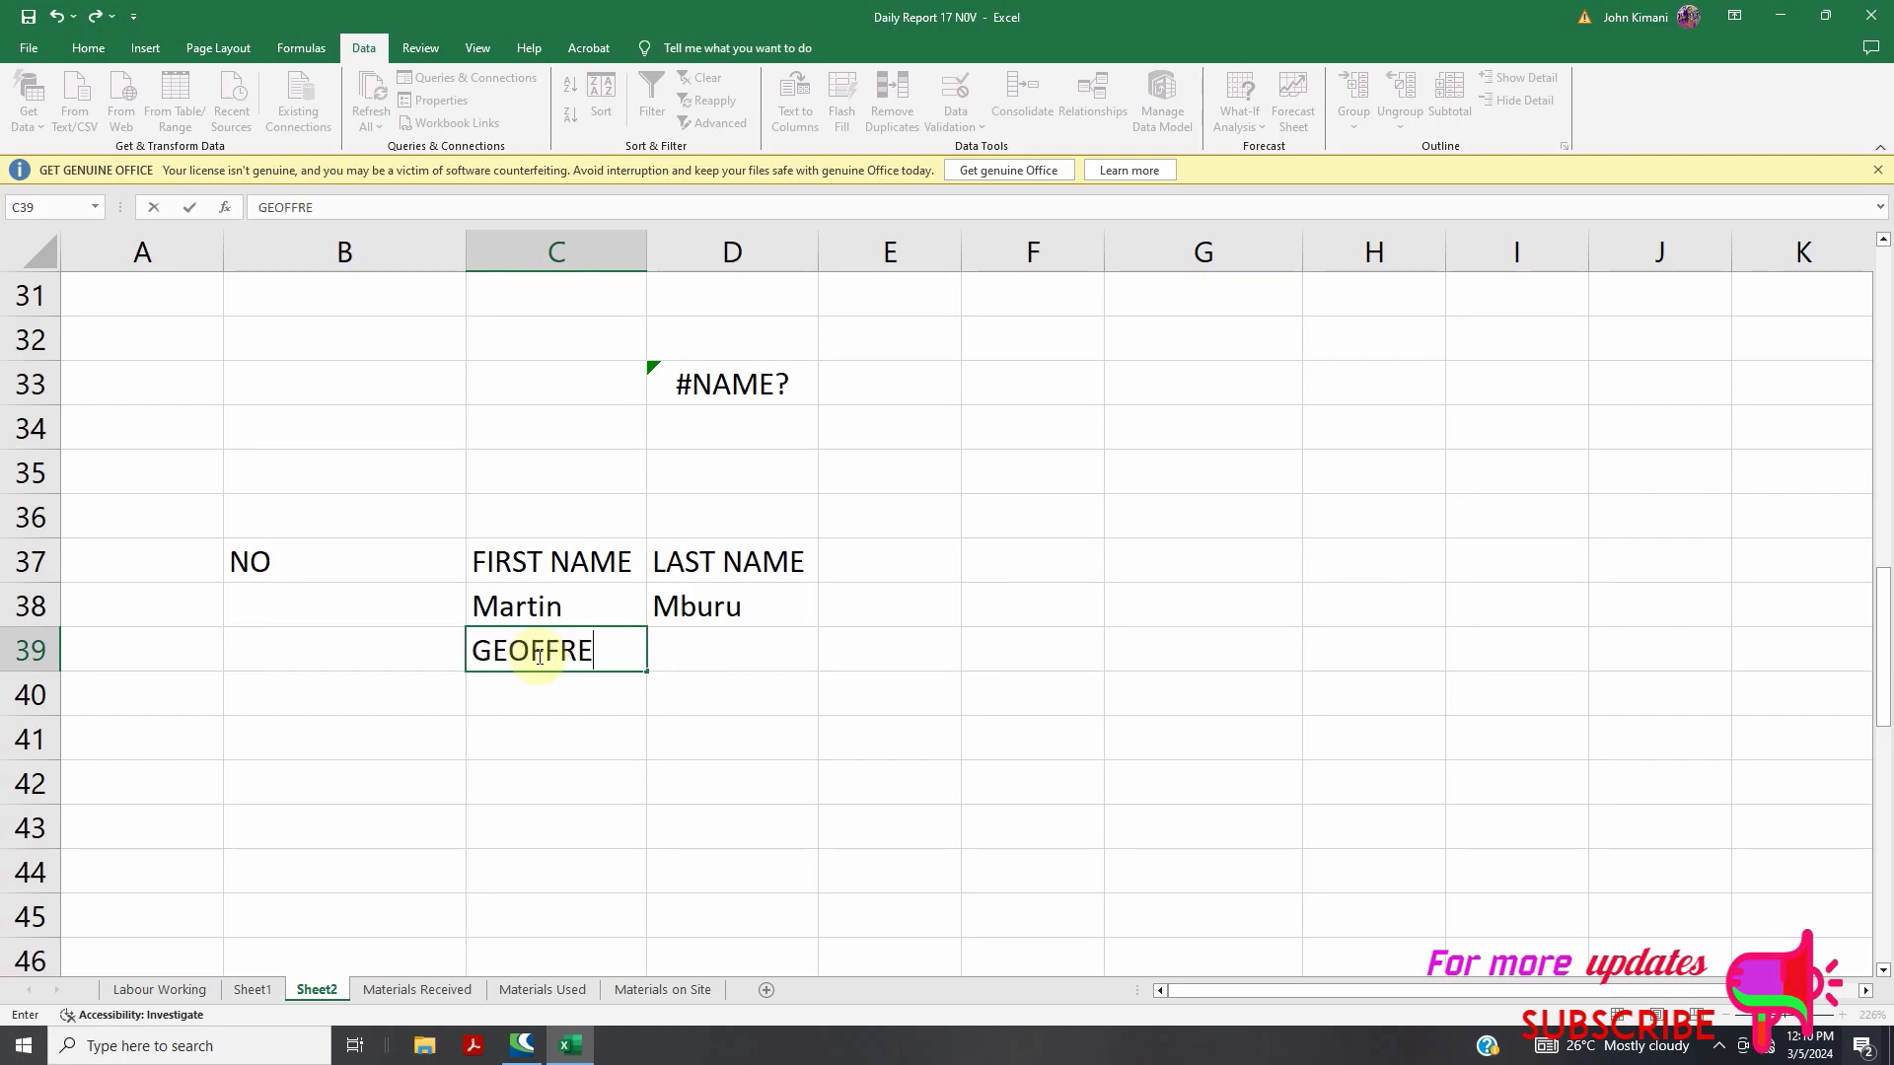
pyautogui.write('OFFRE')
pyautogui.doubleClick(729, 652)
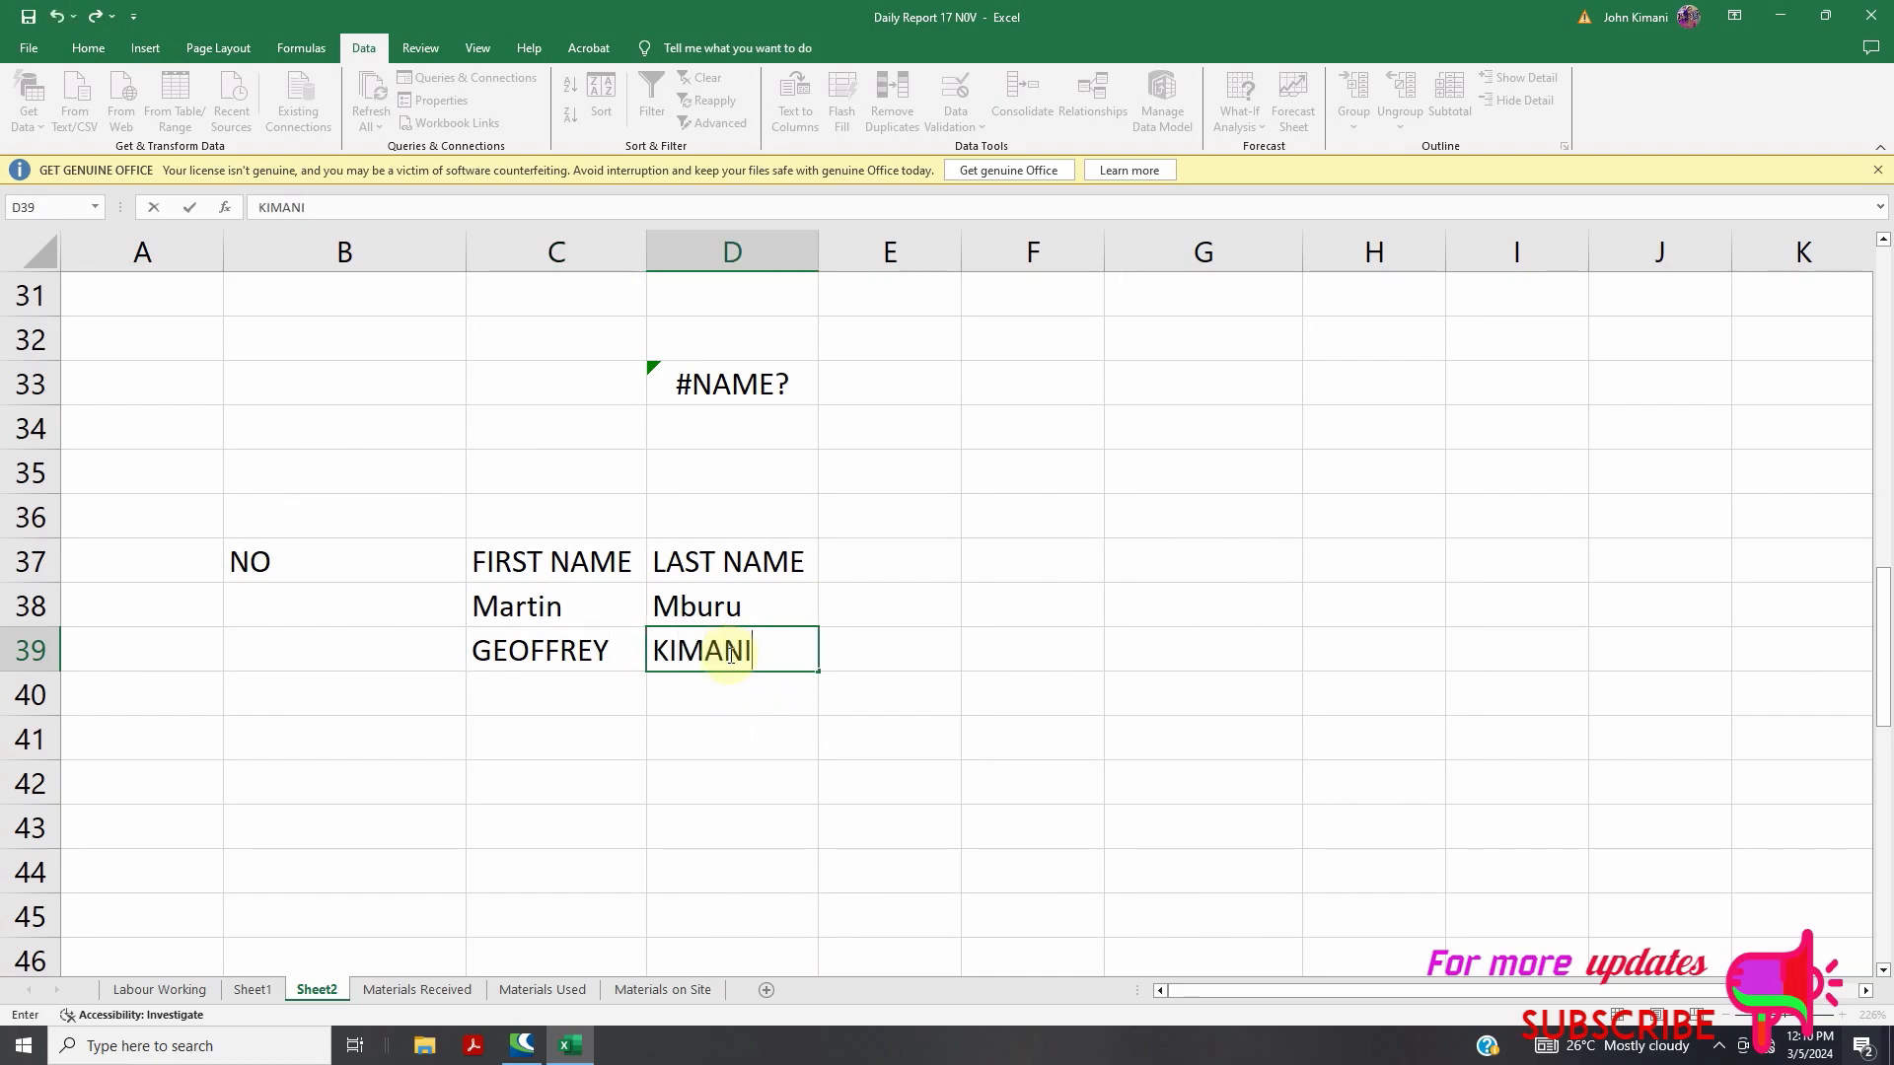
pyautogui.click(555, 699)
# Enter the first and last names for rows 40 and 41 in C40:D41
pyautogui.scroll(-1, 727, 655)
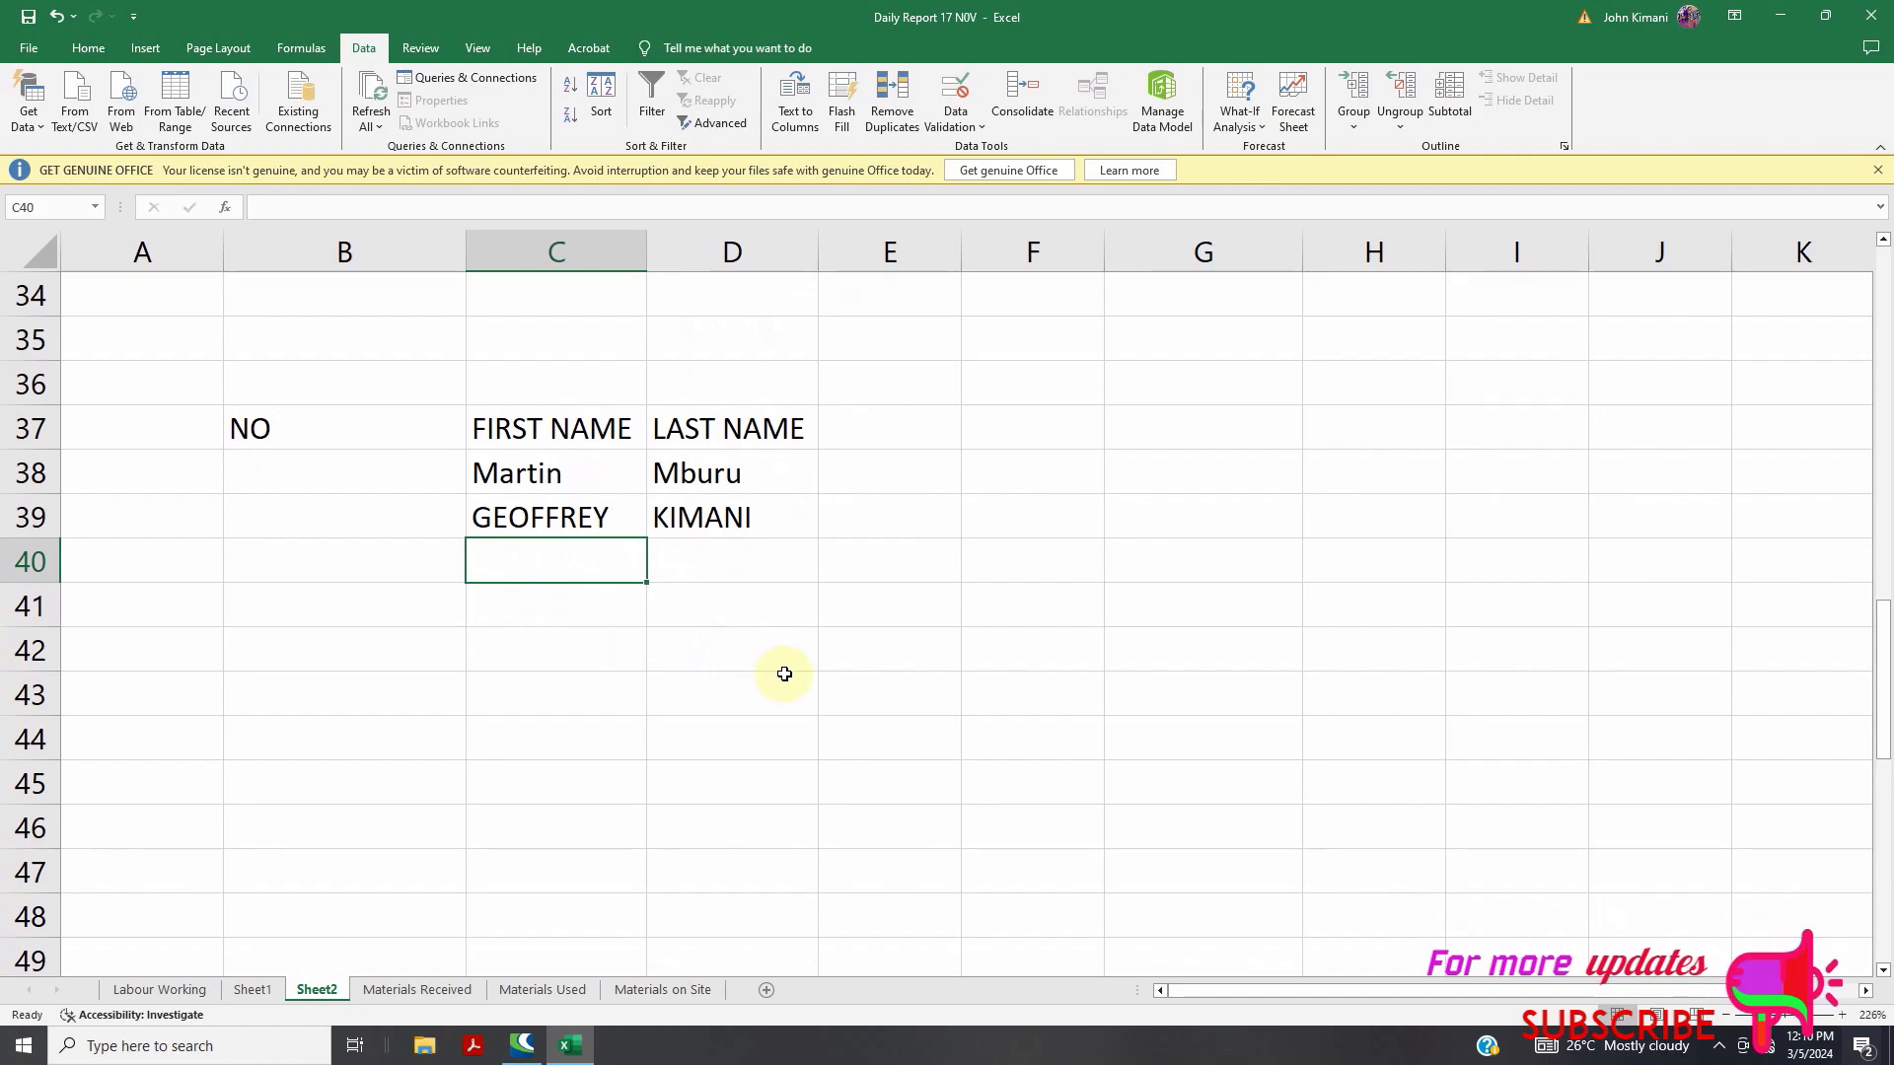
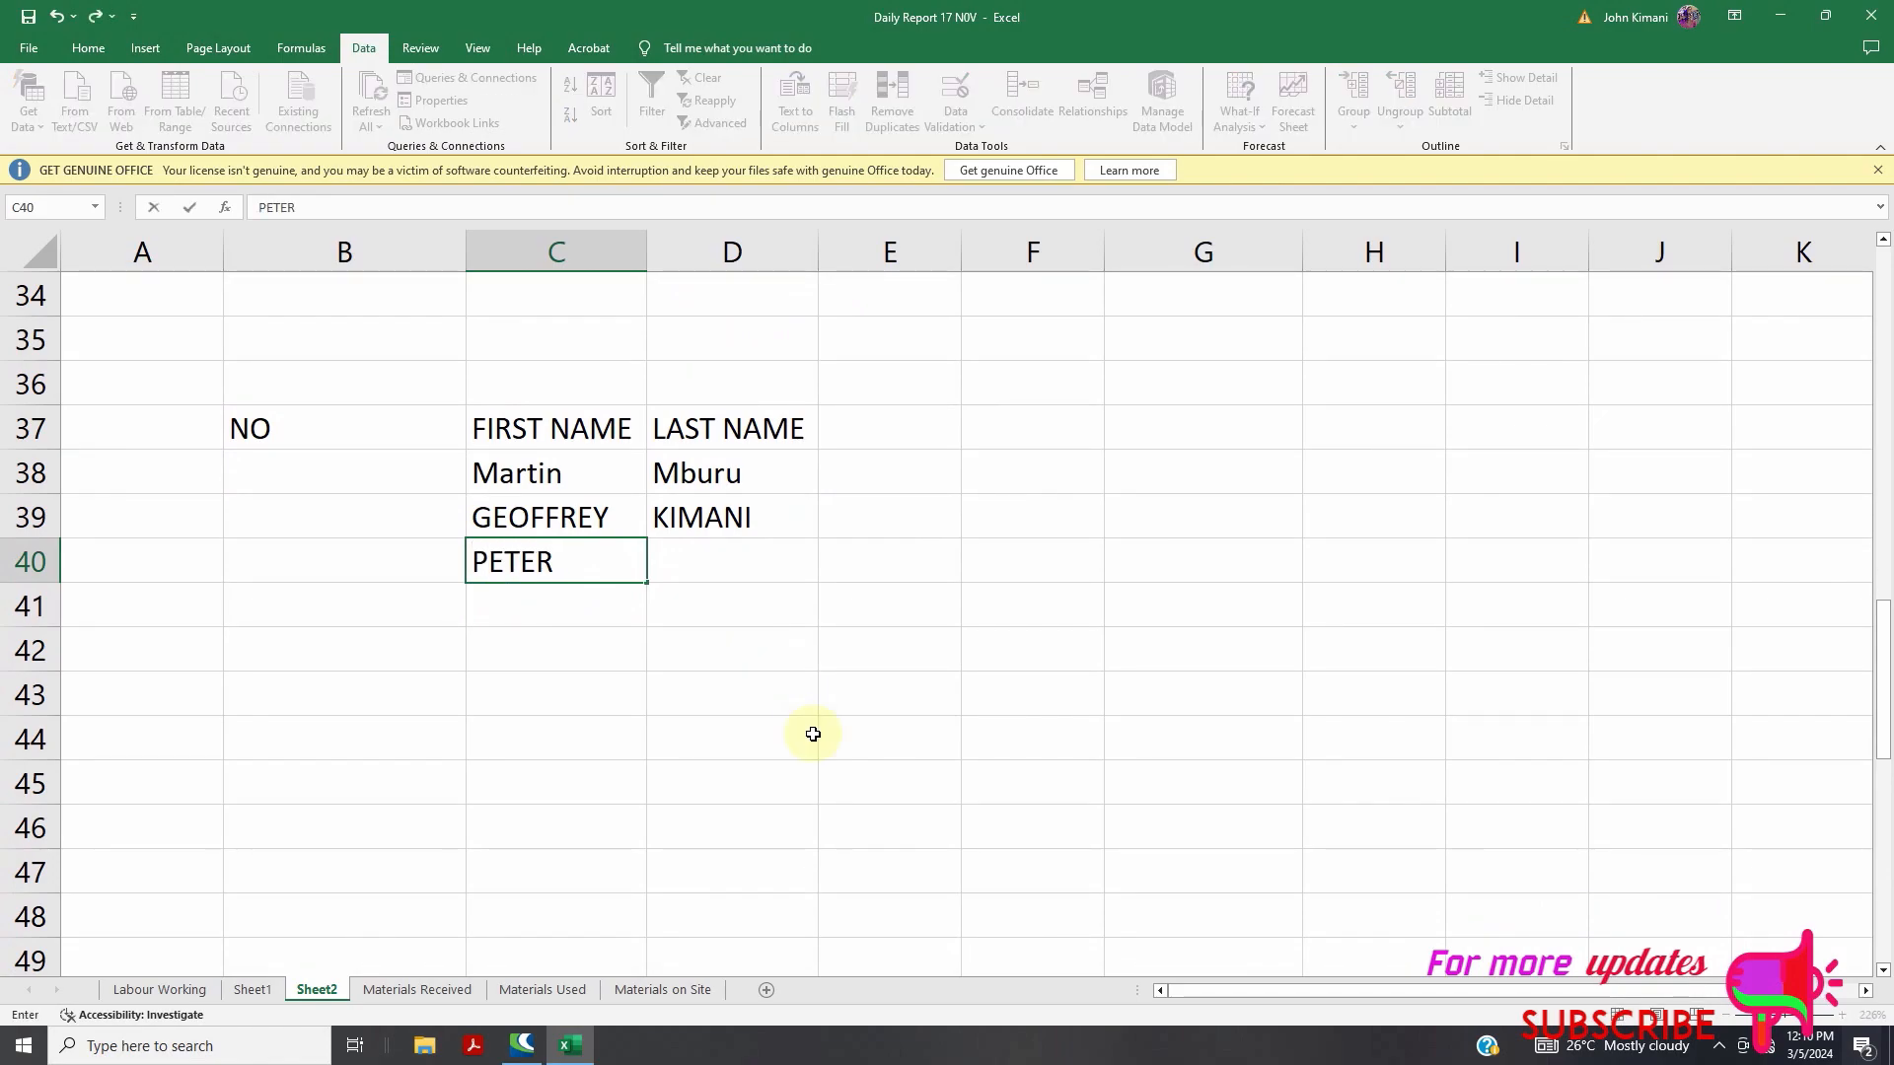
pyautogui.click(738, 573)
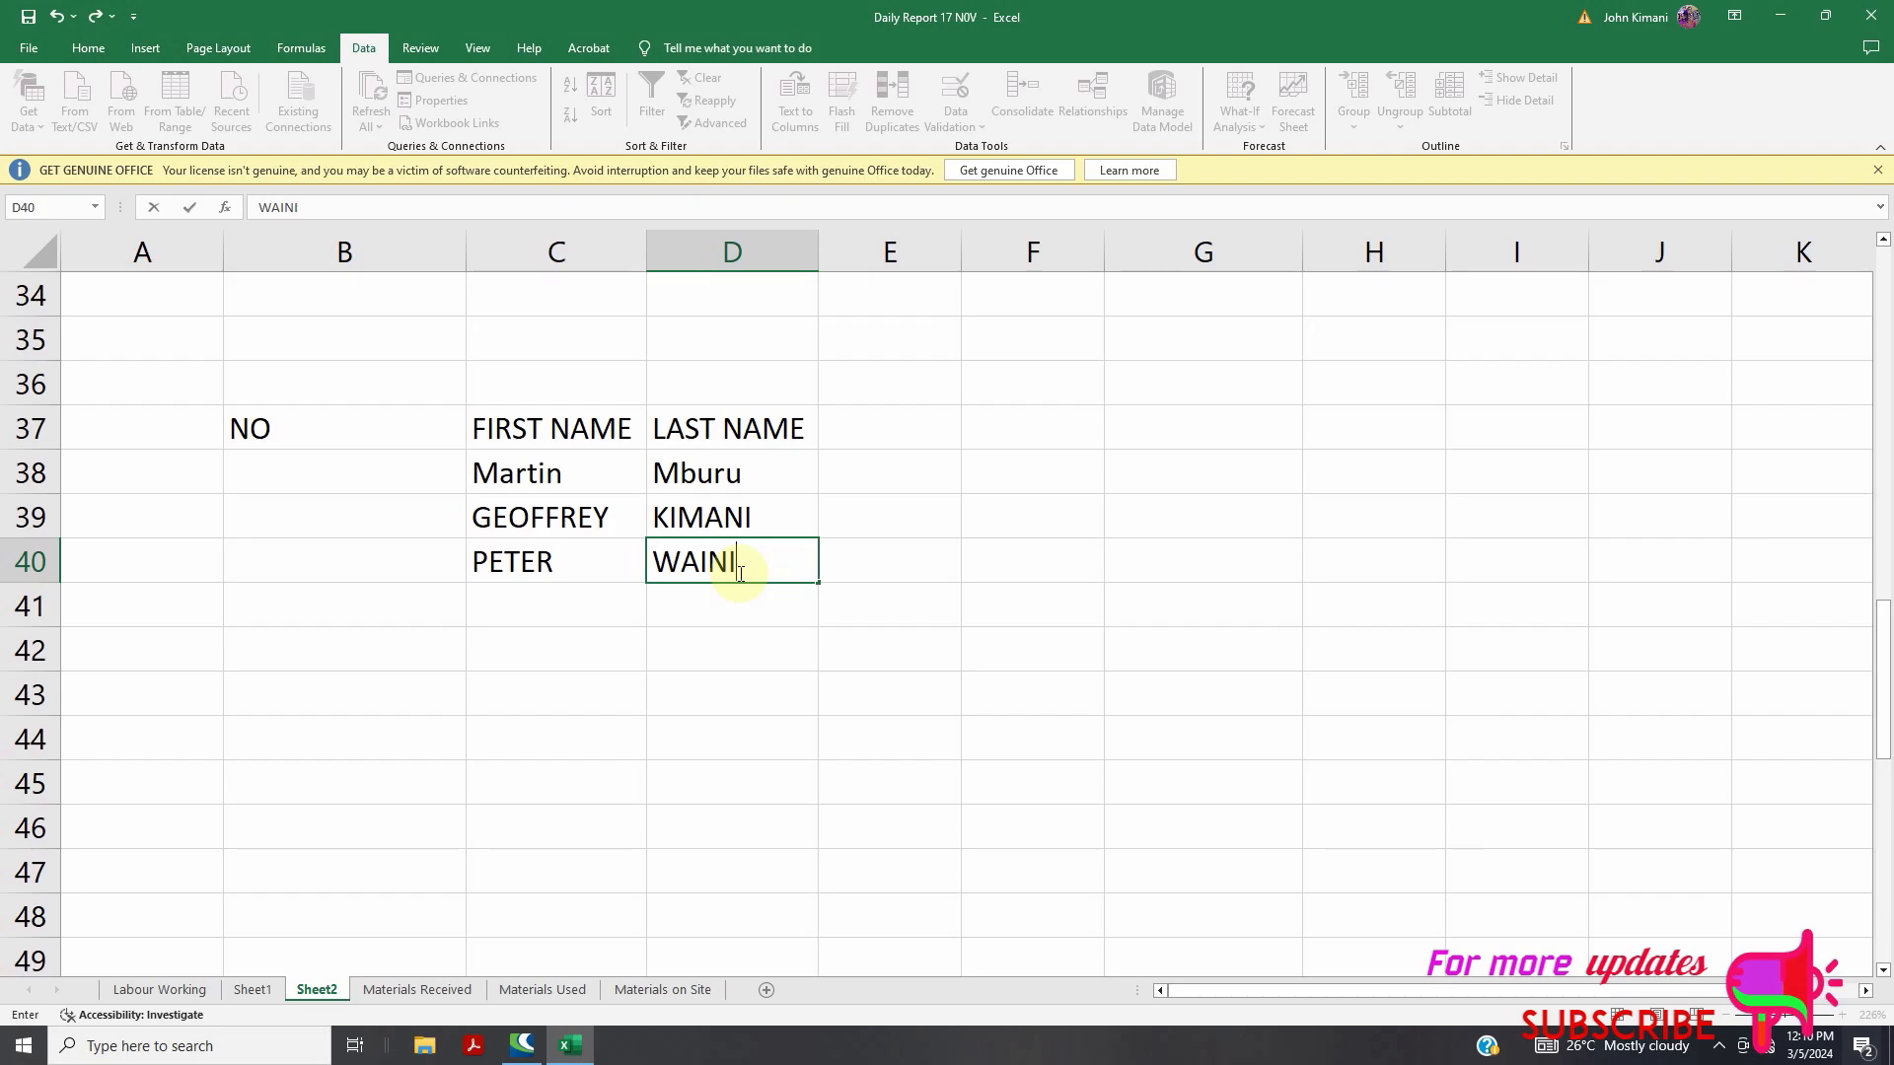
pyautogui.click(552, 600)
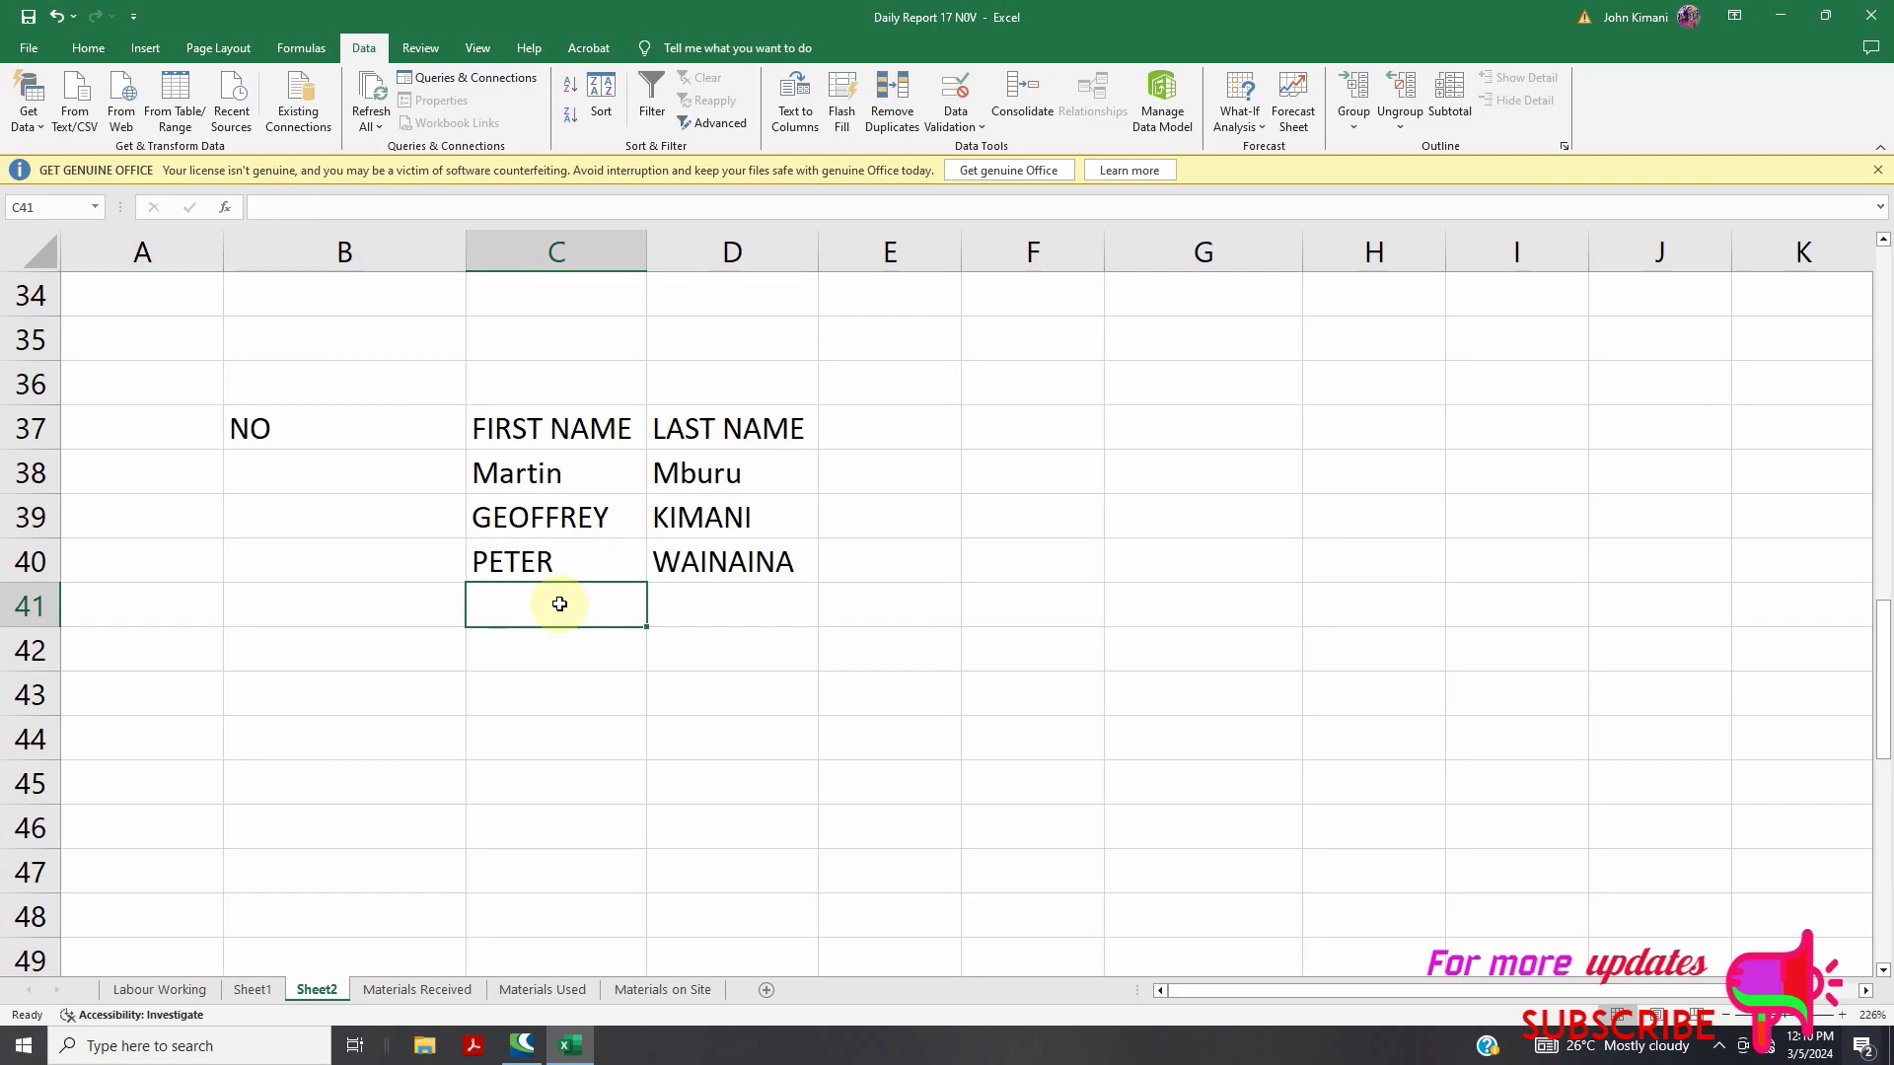
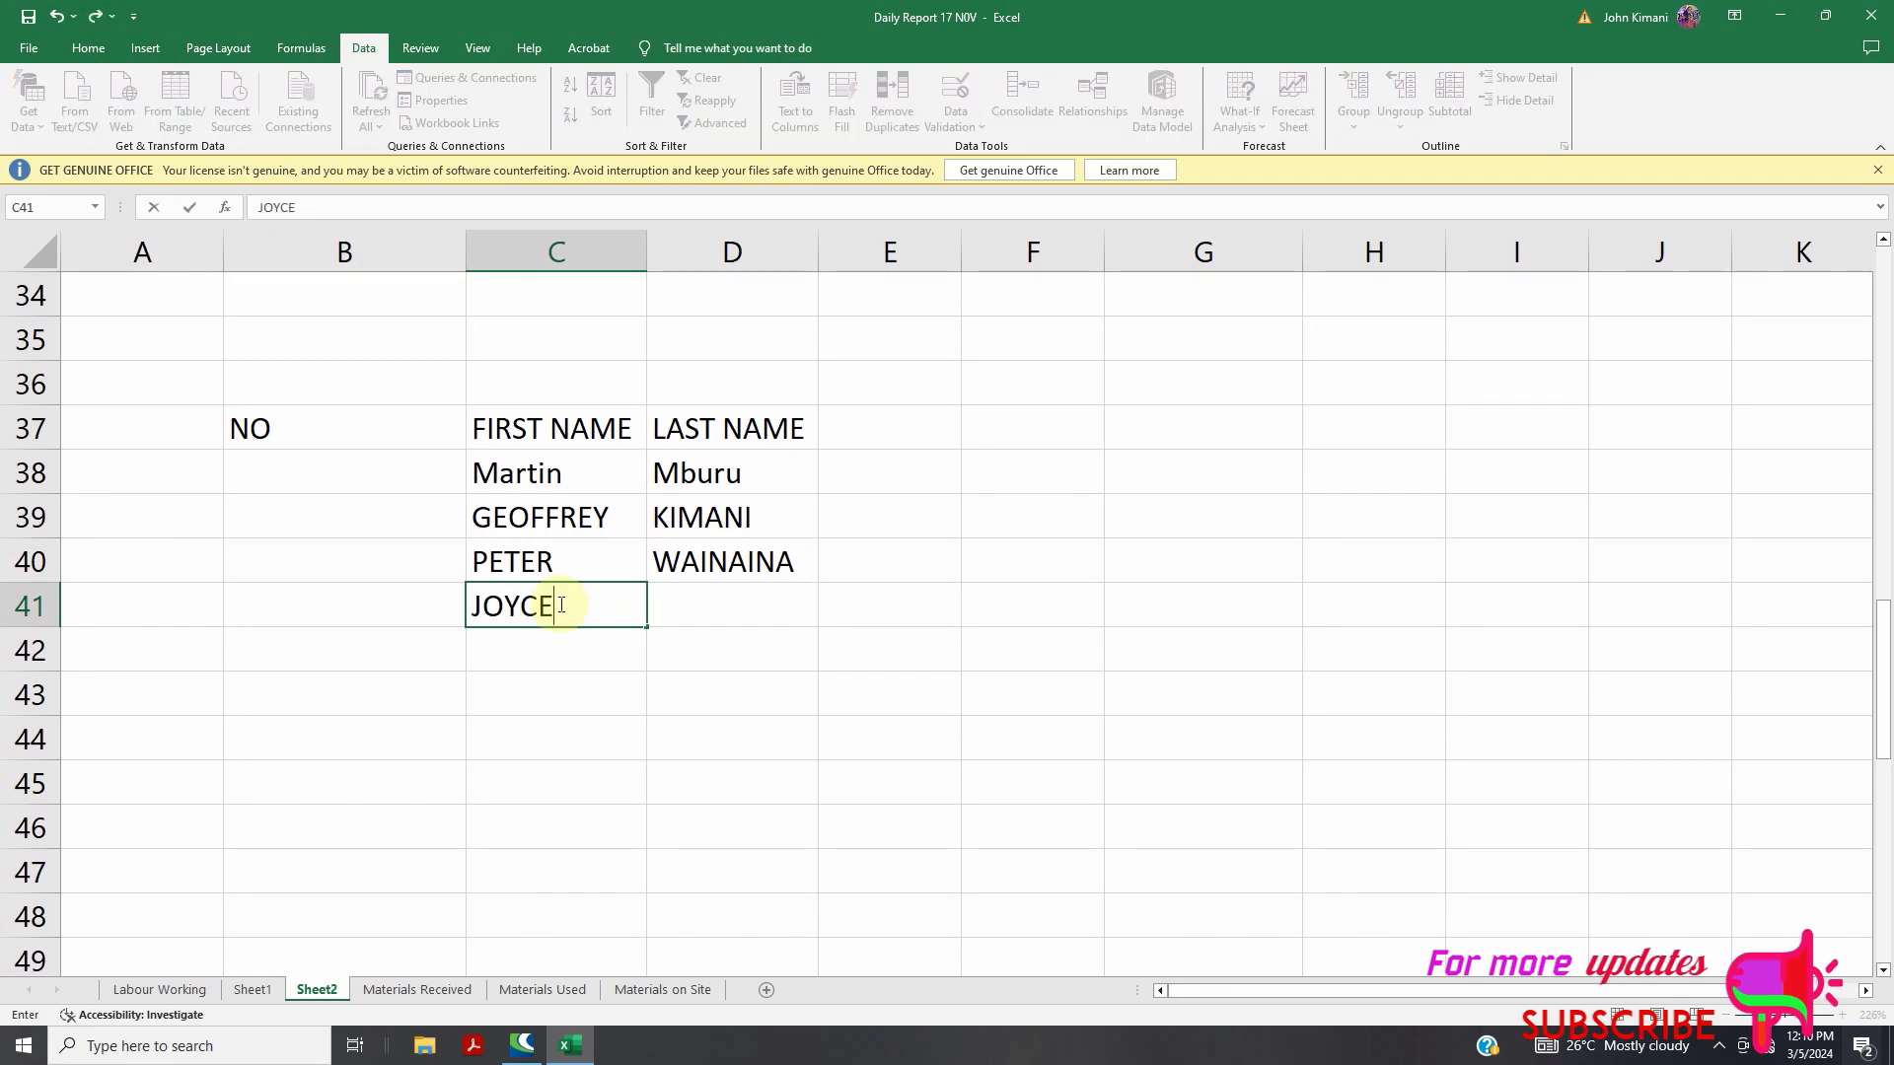
pyautogui.click(744, 616)
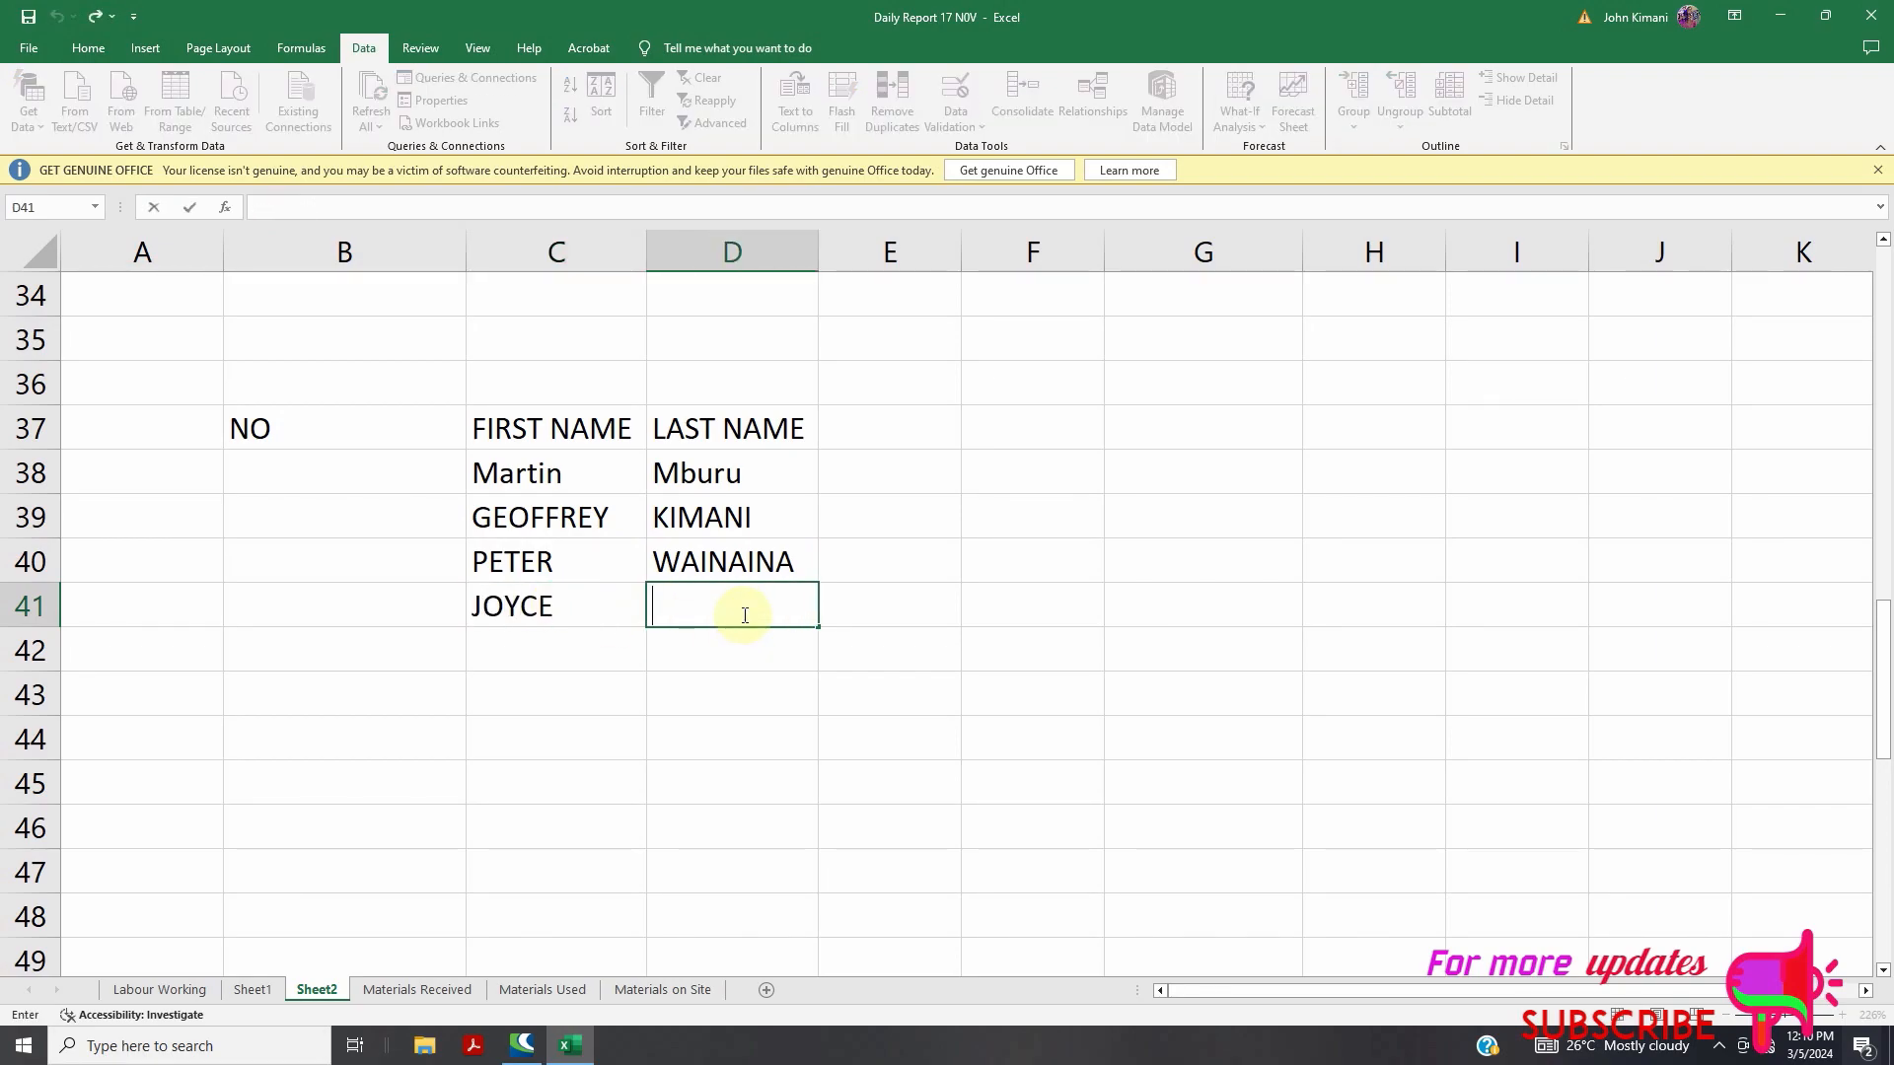
pyautogui.click(910, 437)
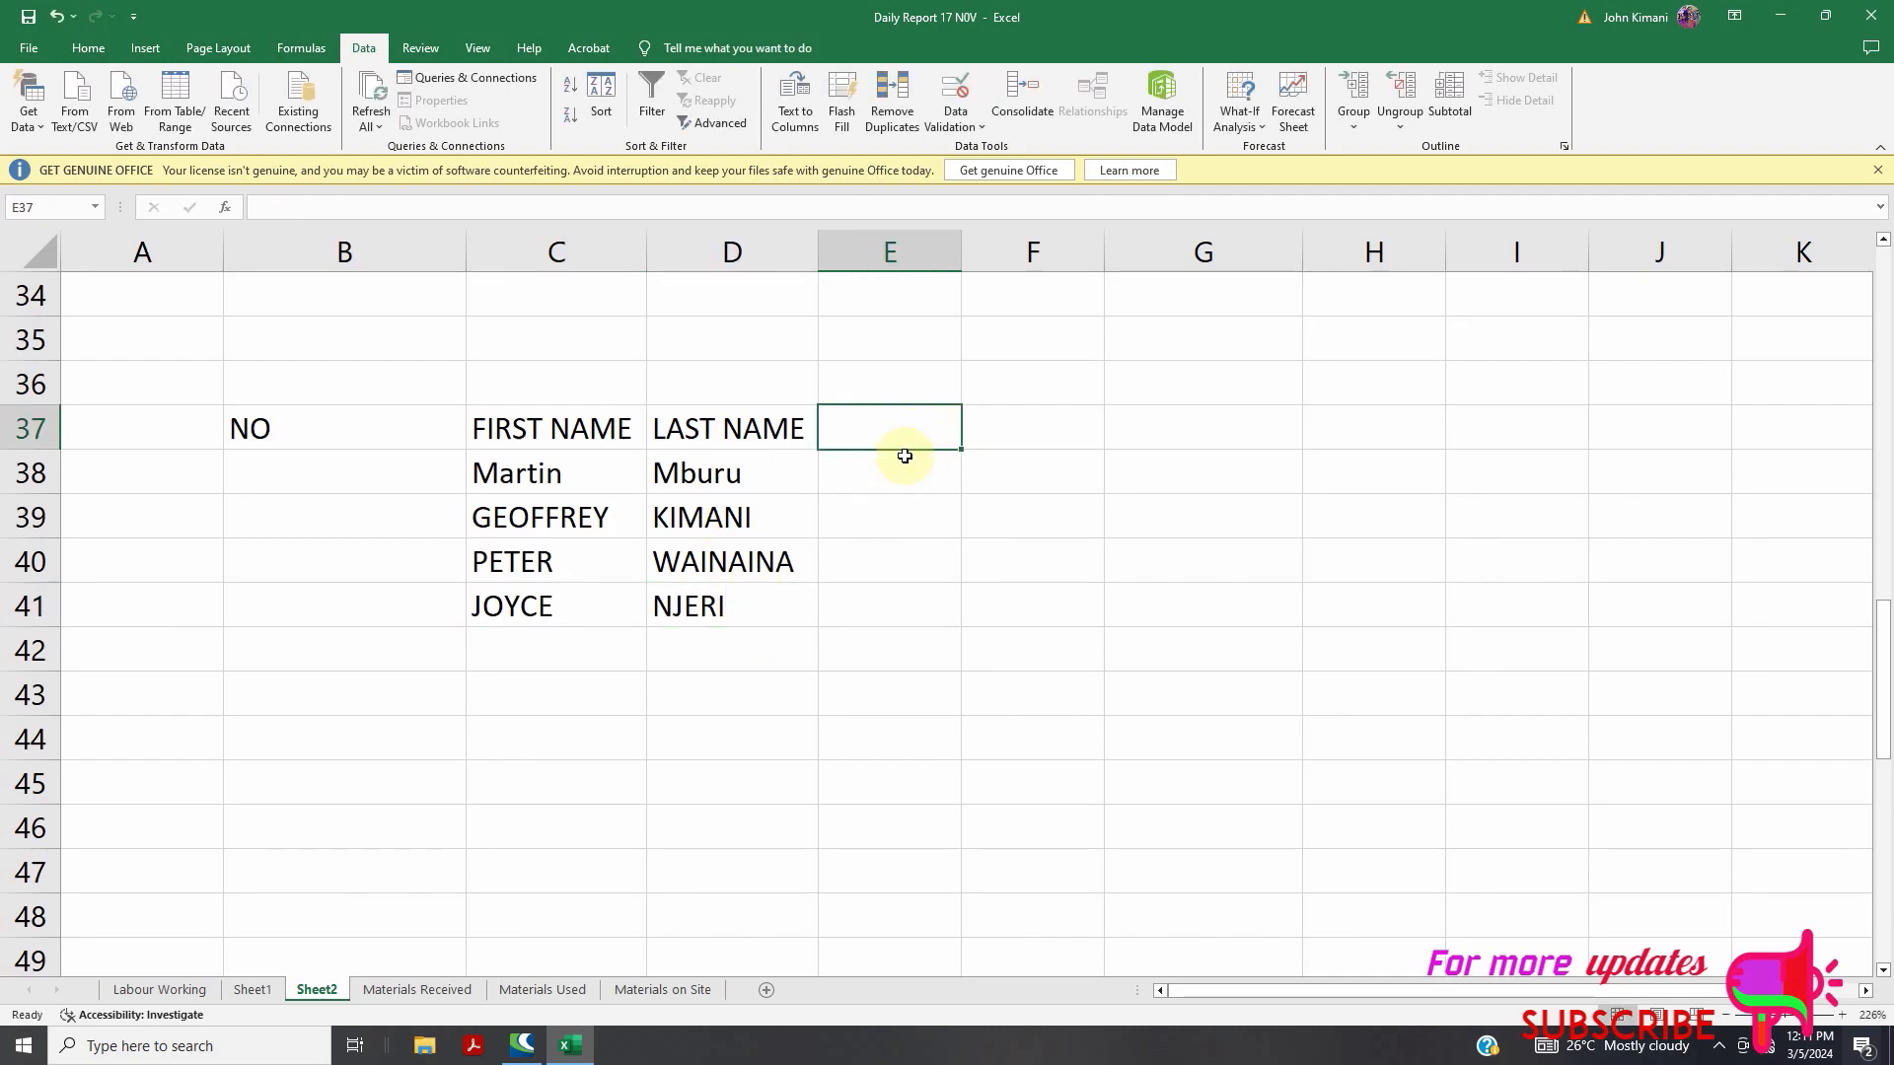
pyautogui.click(877, 491)
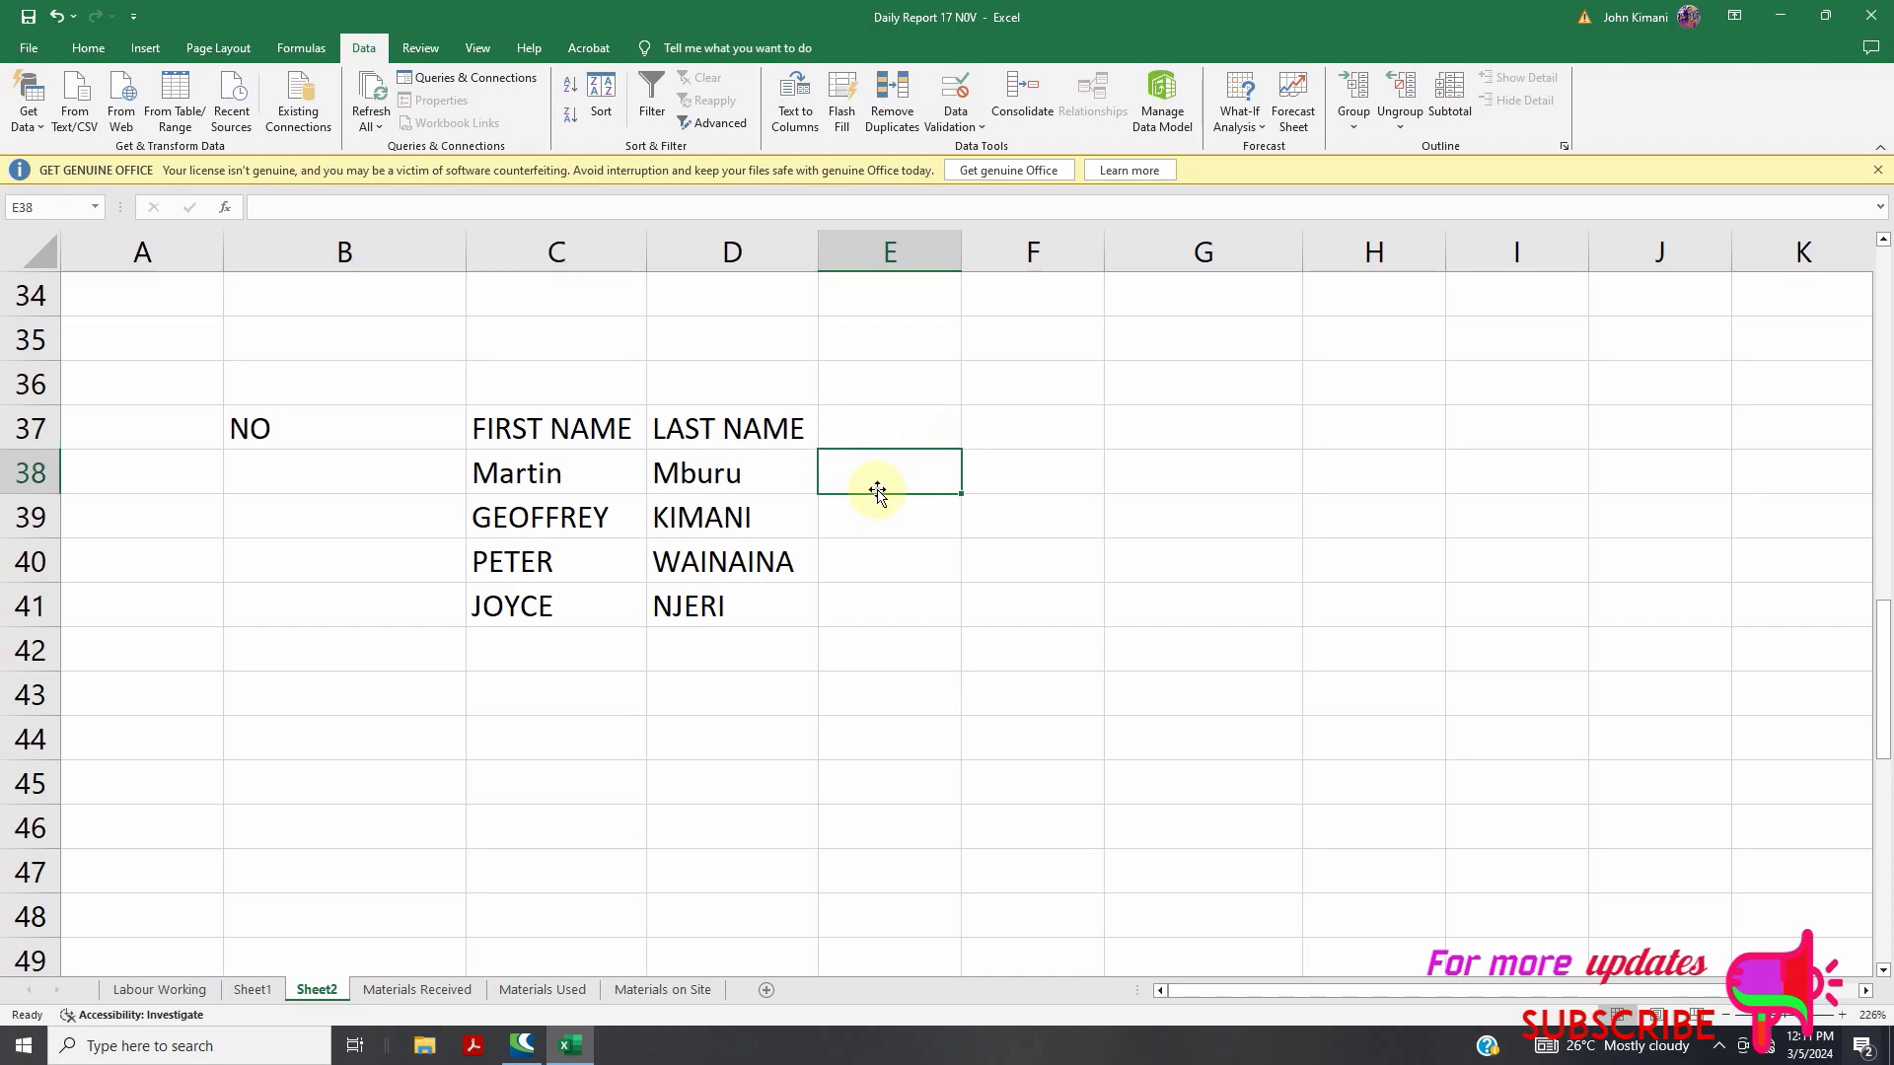
# Enter =CONCATENATE(C38,D38) in E38 to join the first and last names
pyautogui.write('=CON')
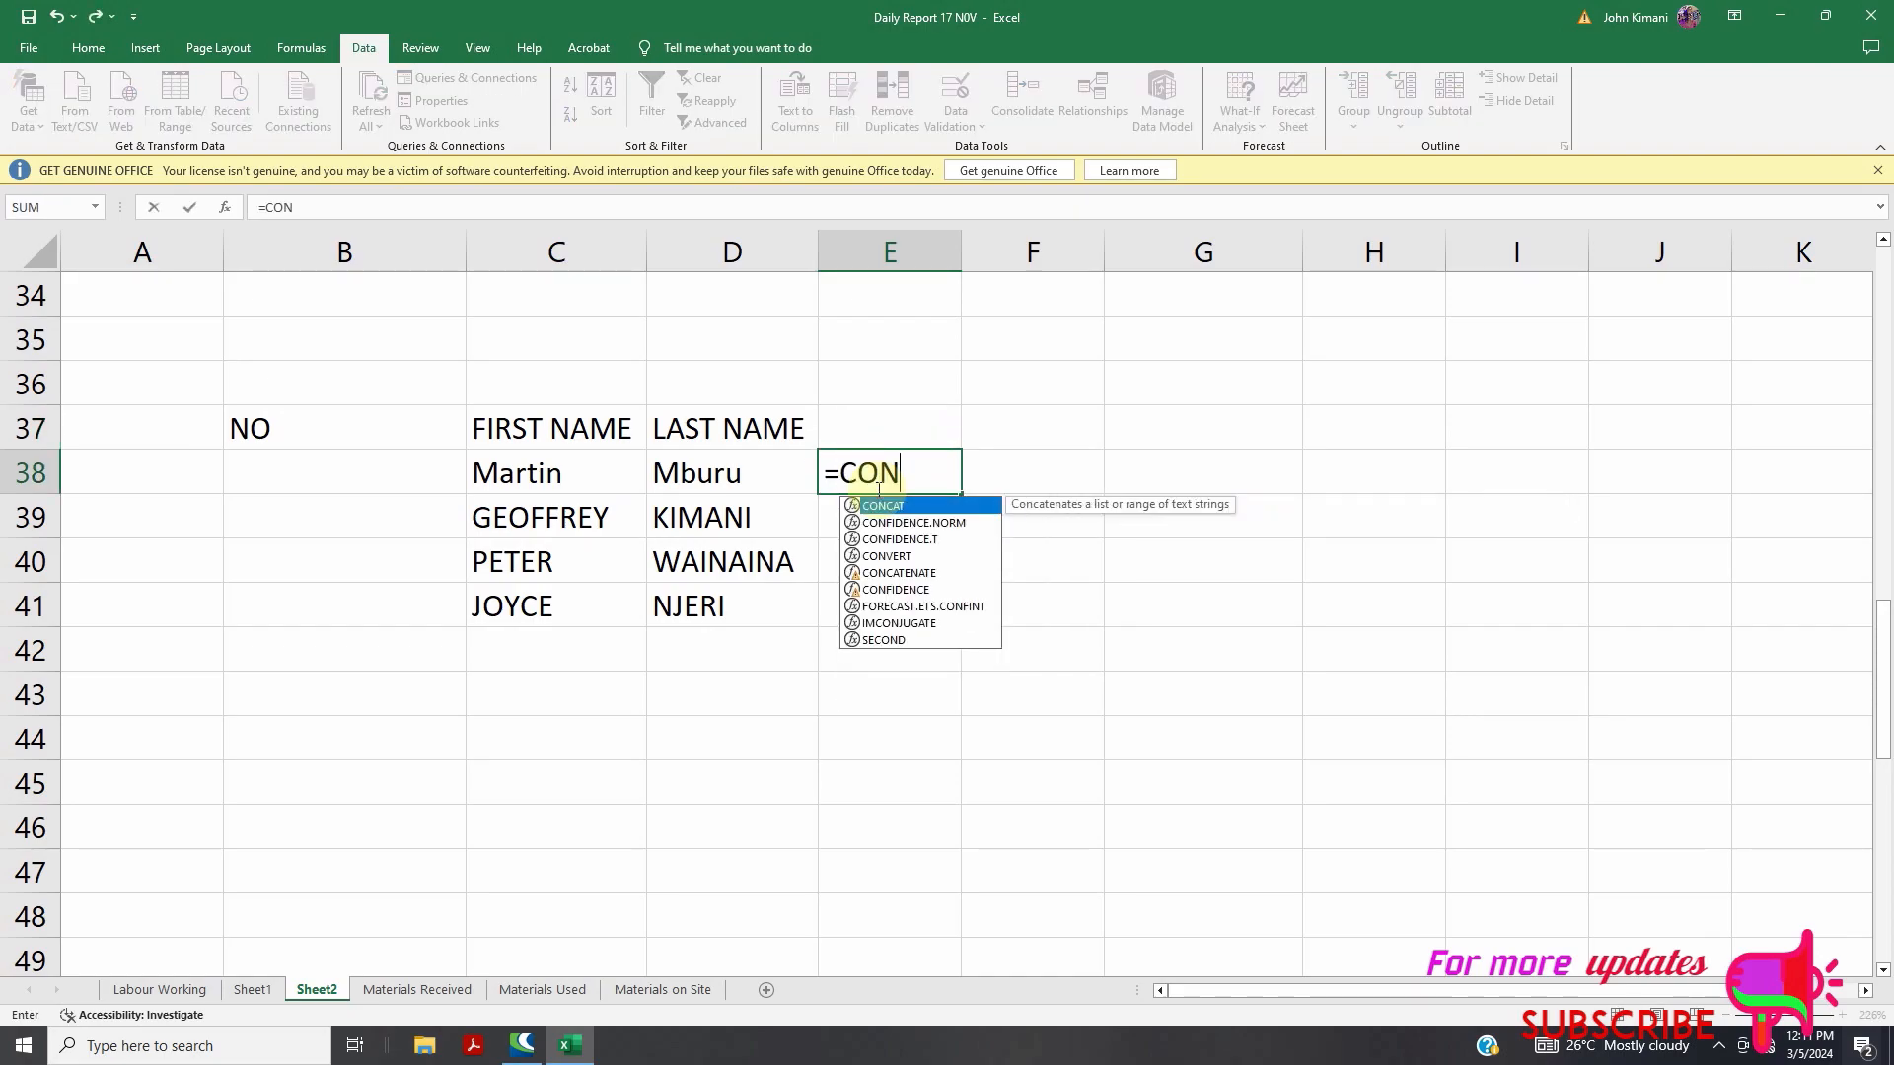
pyautogui.write('CANTE')
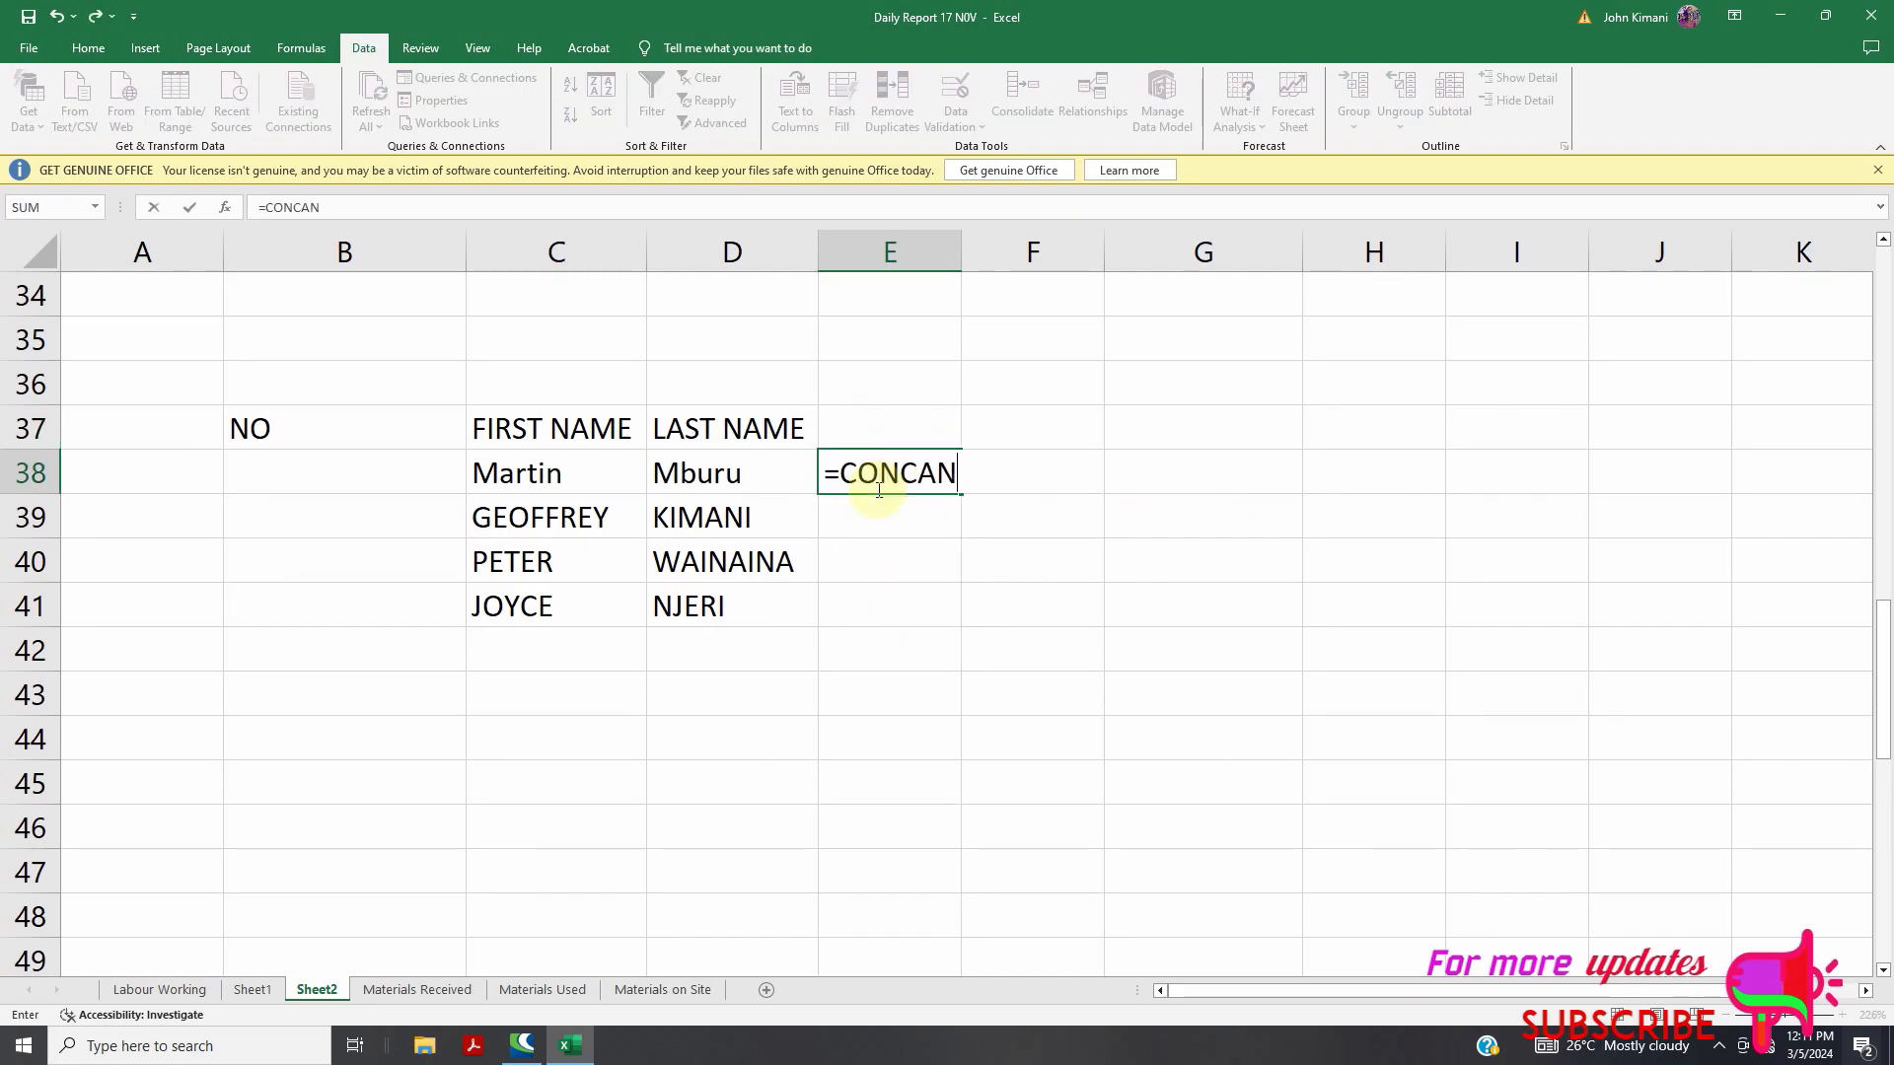
pyautogui.press('BackSpace')
pyautogui.press('BackSpace')
pyautogui.press('BackSpace')
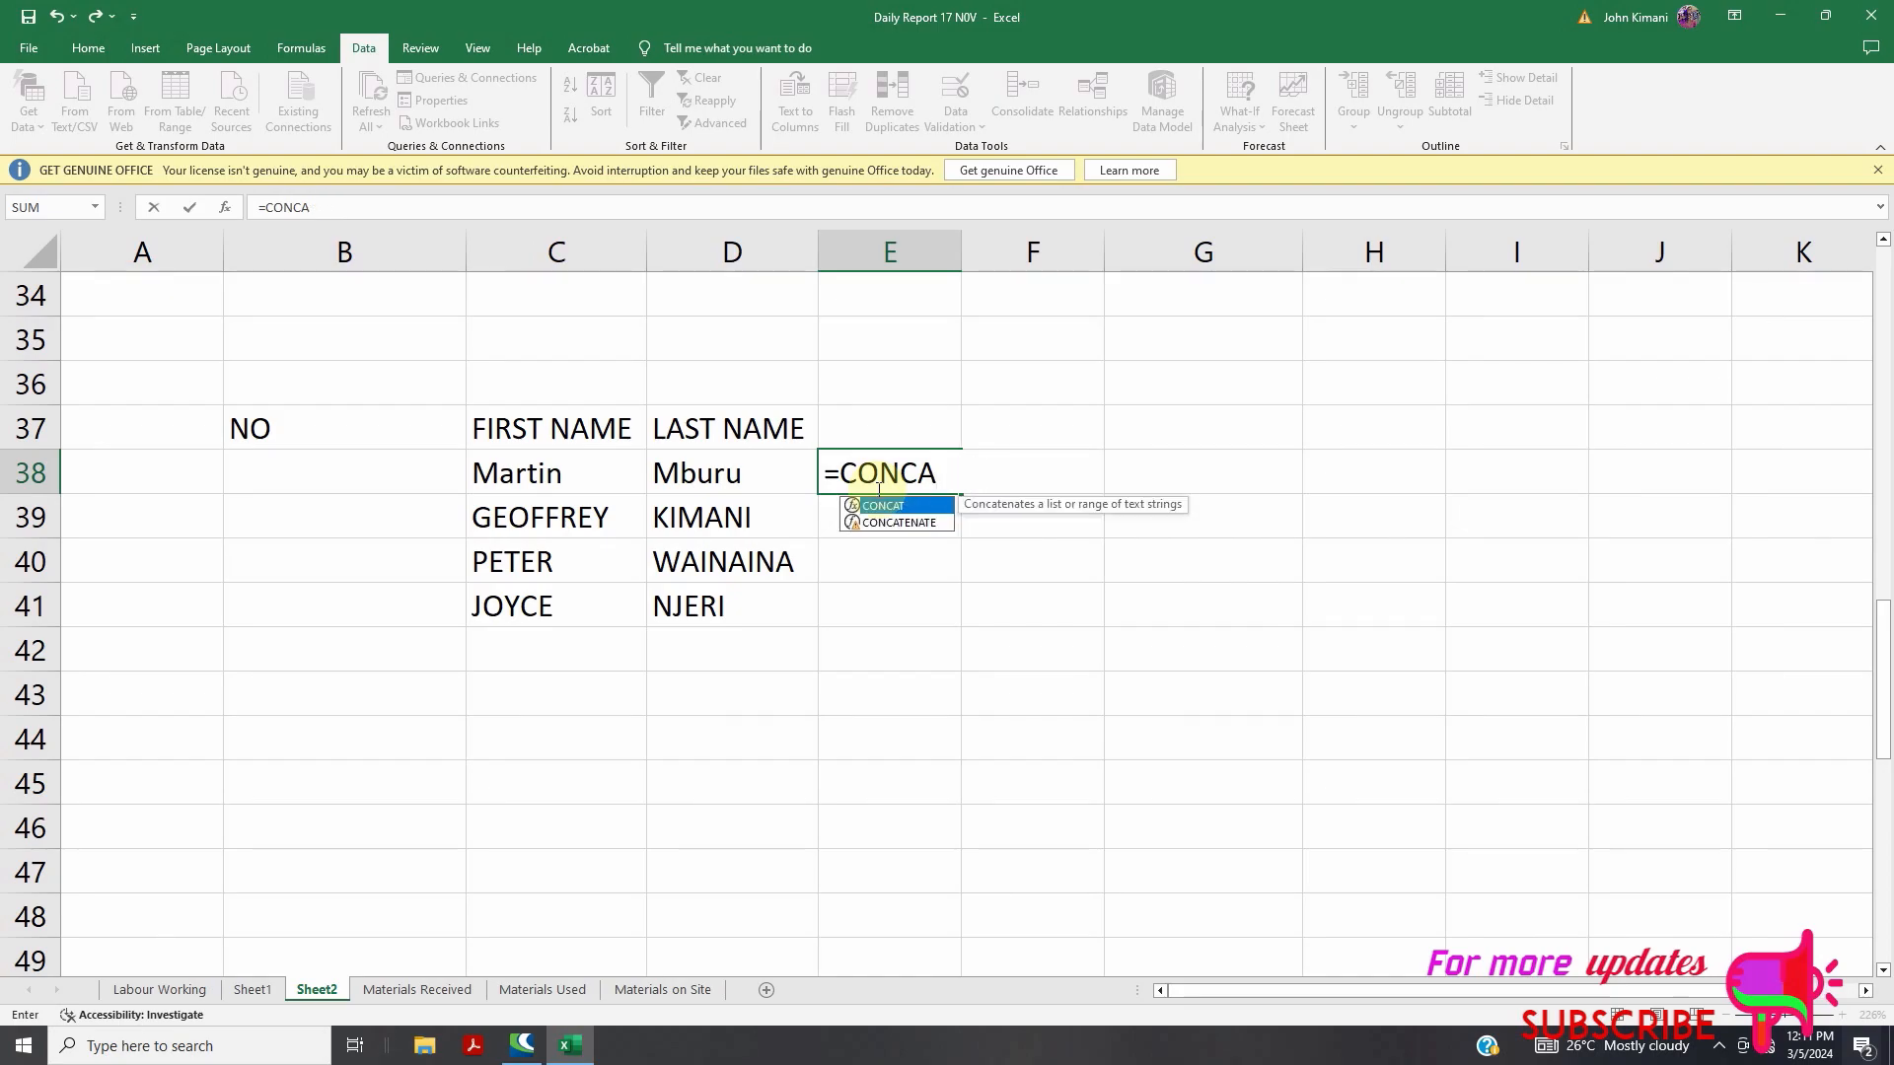
pyautogui.click(899, 524)
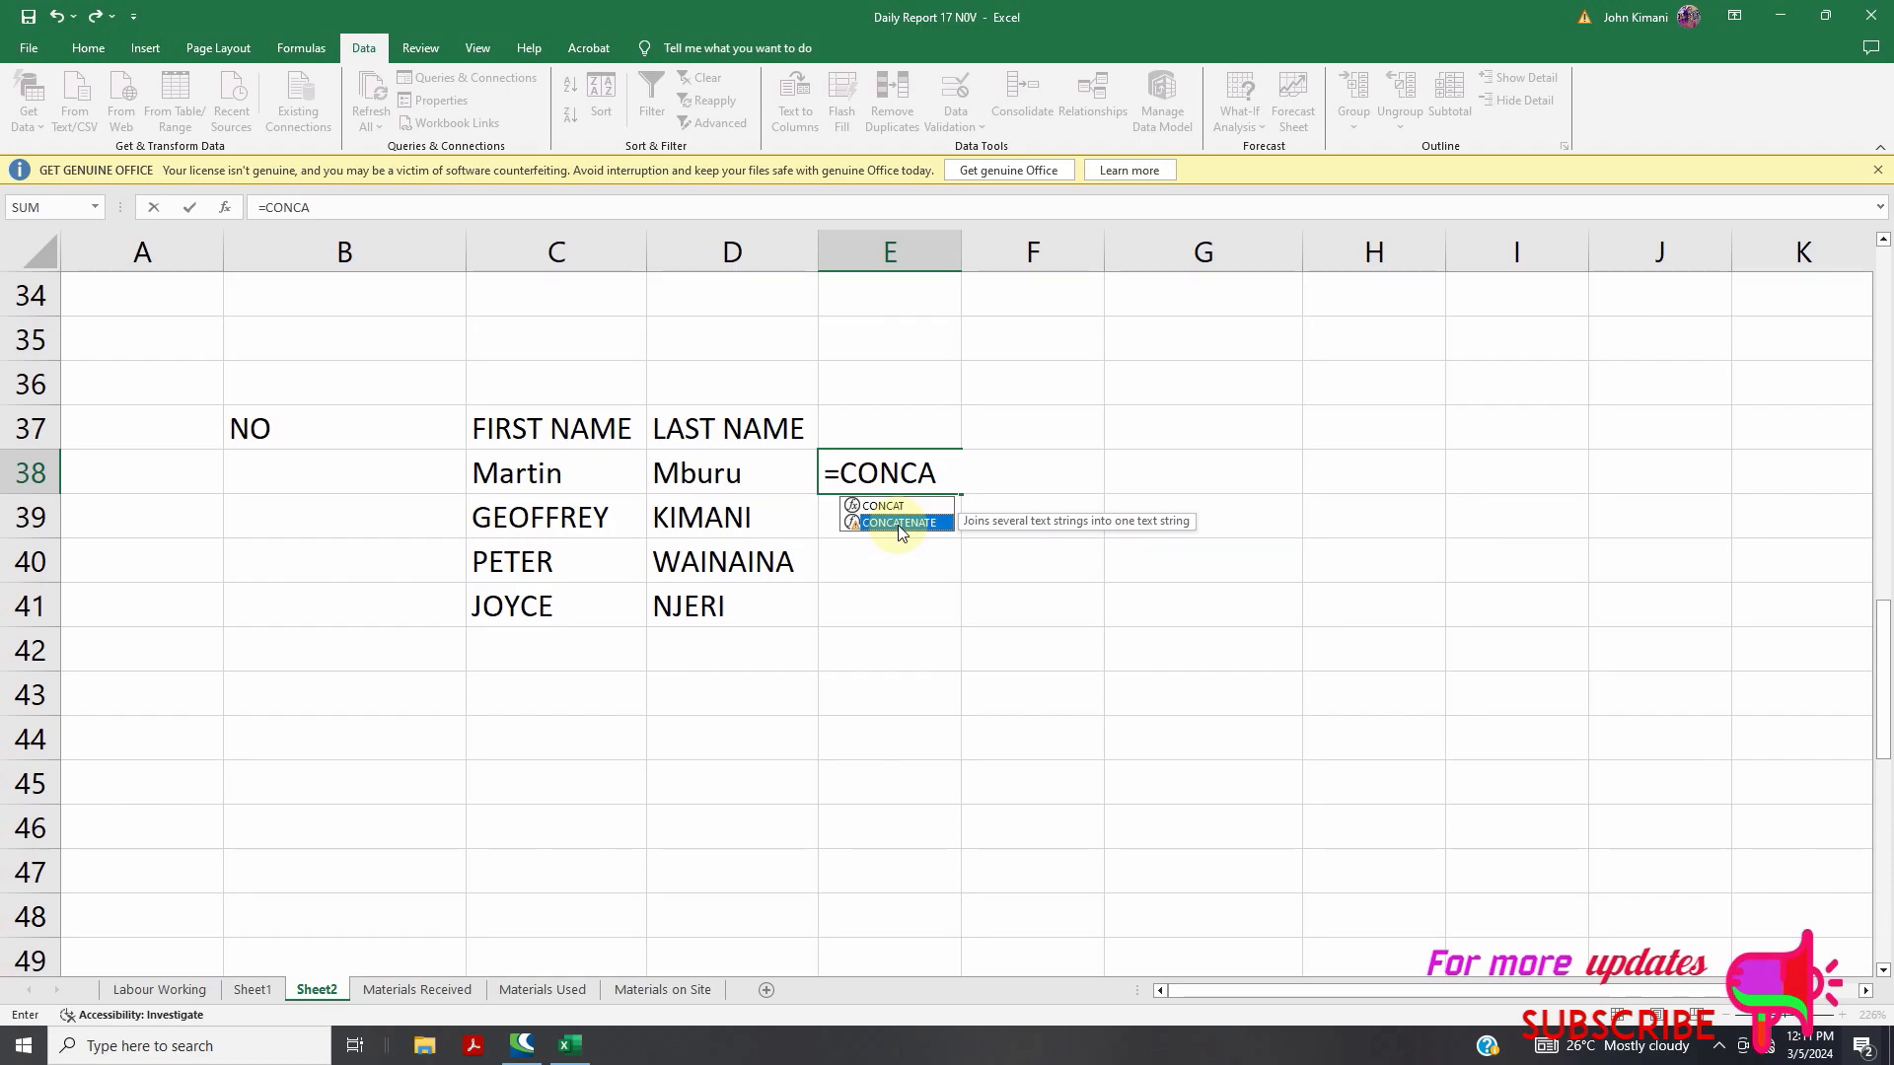
pyautogui.doubleClick(895, 526)
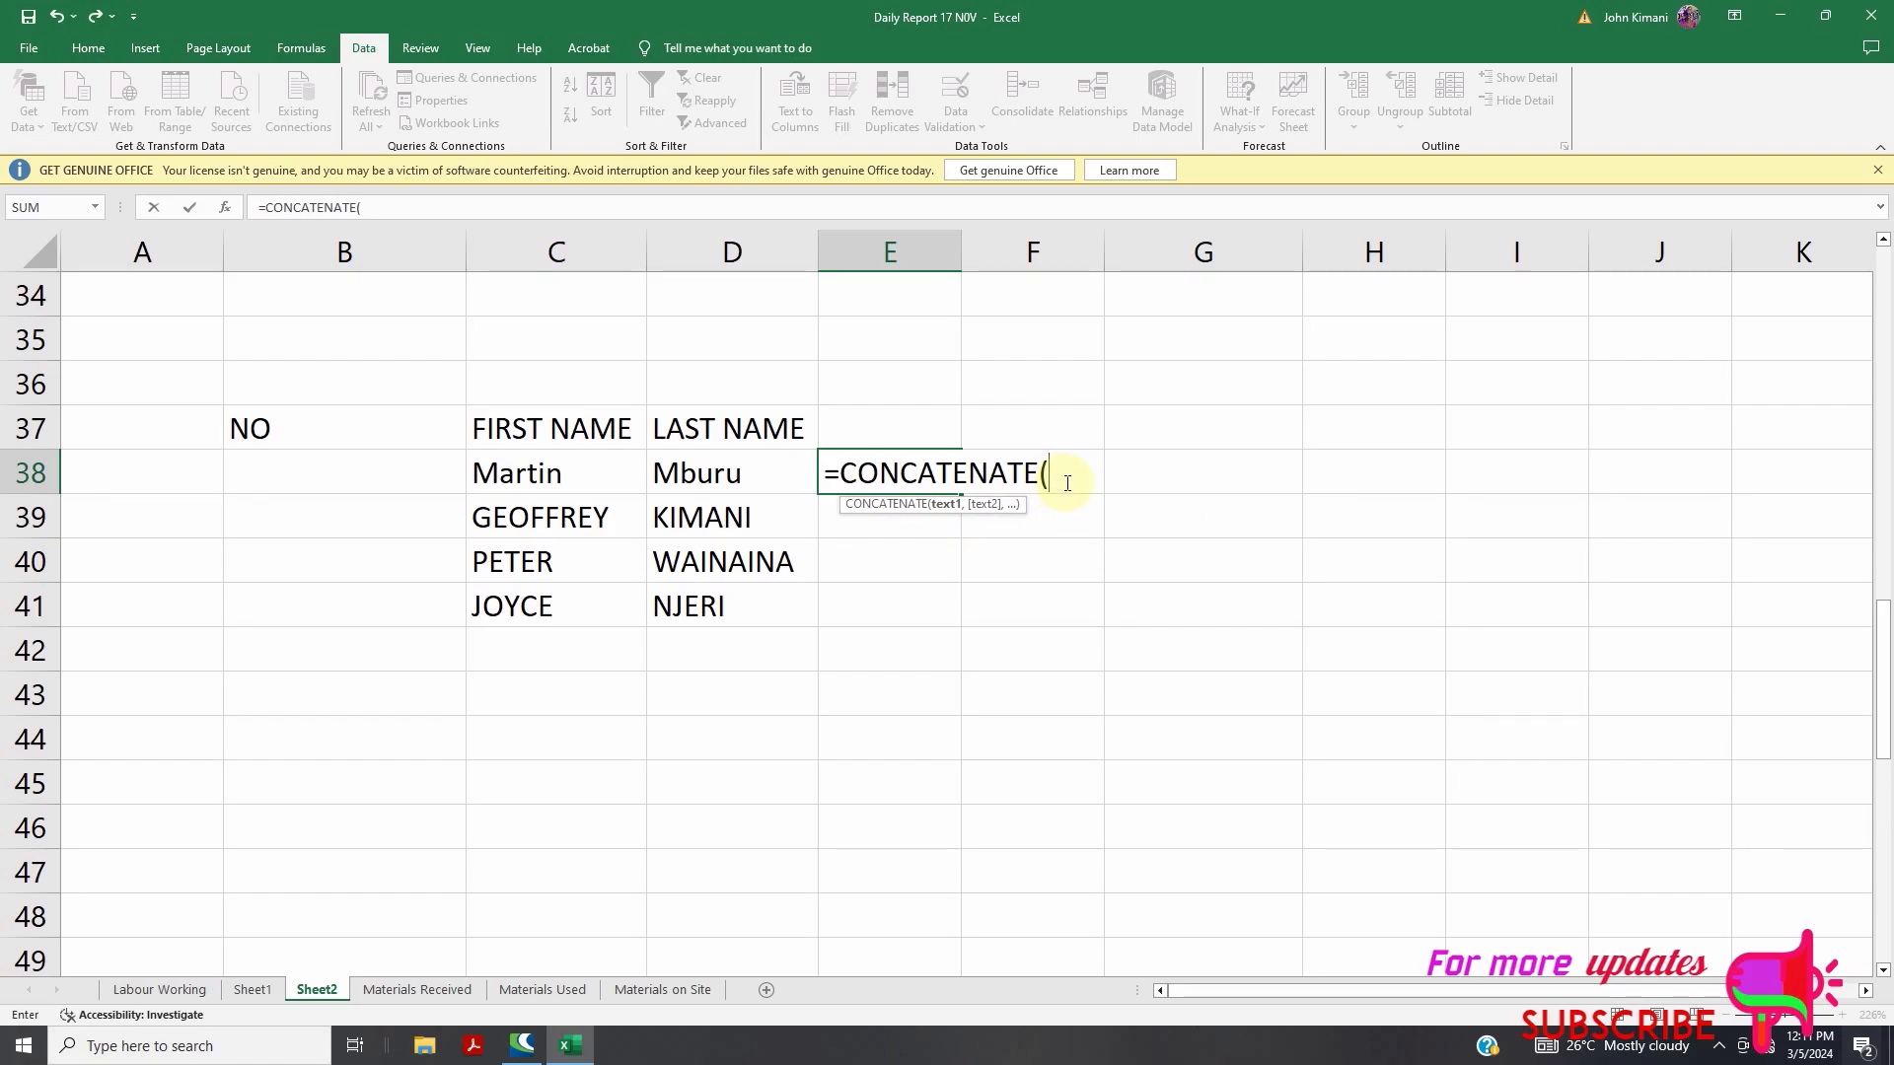
pyautogui.click(550, 478)
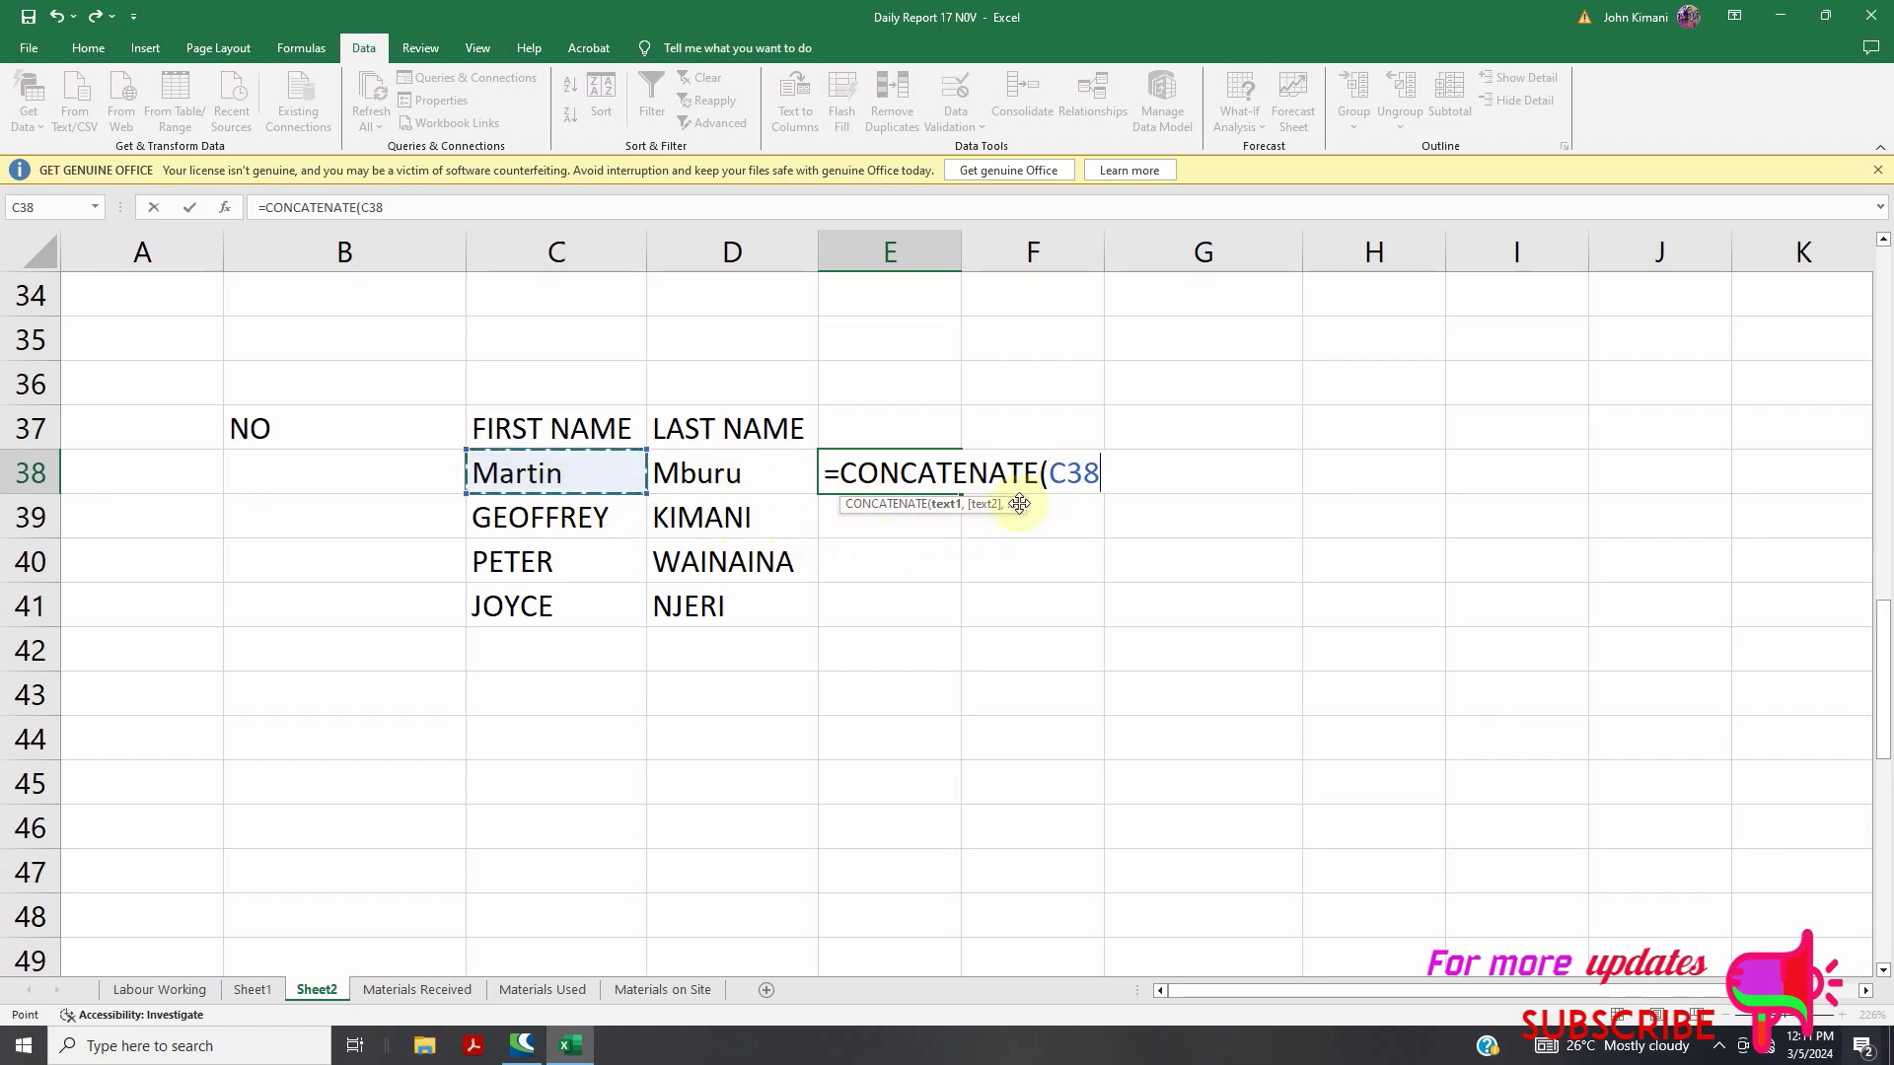
pyautogui.write(',')
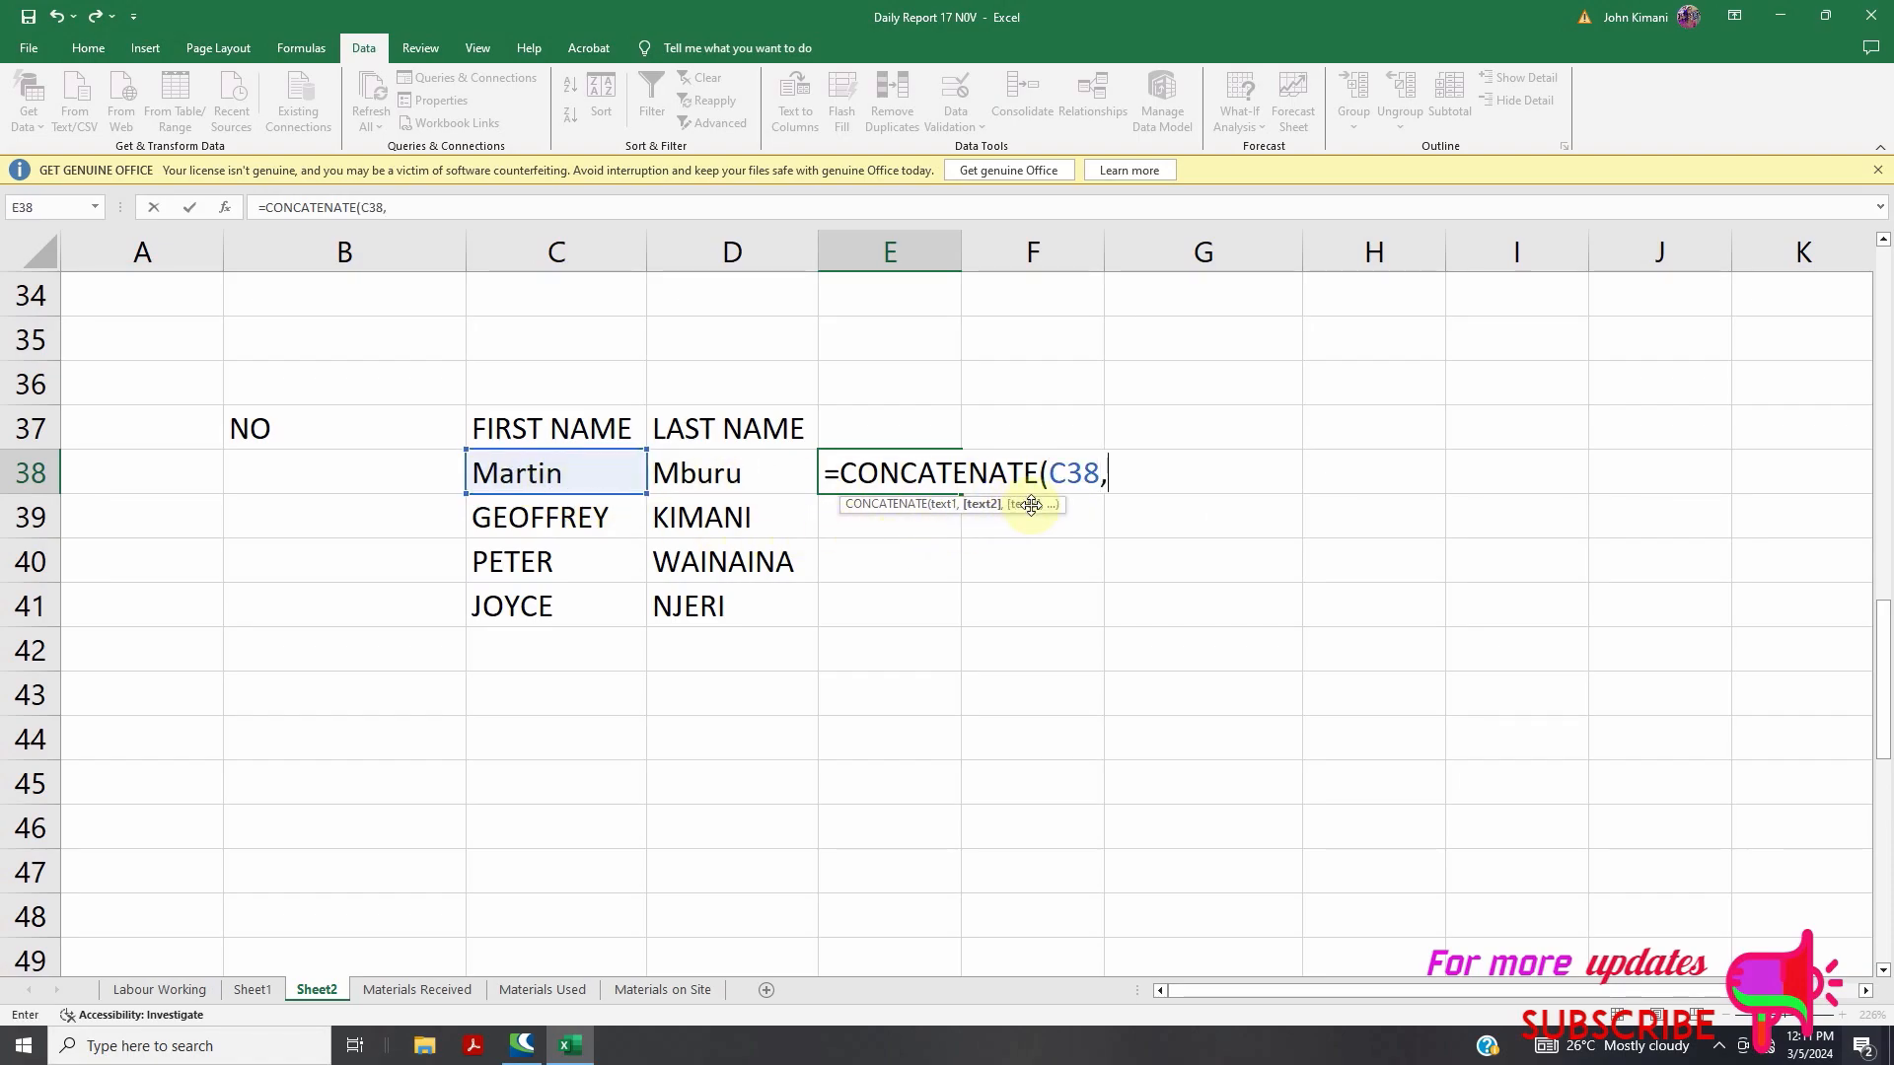
pyautogui.click(746, 462)
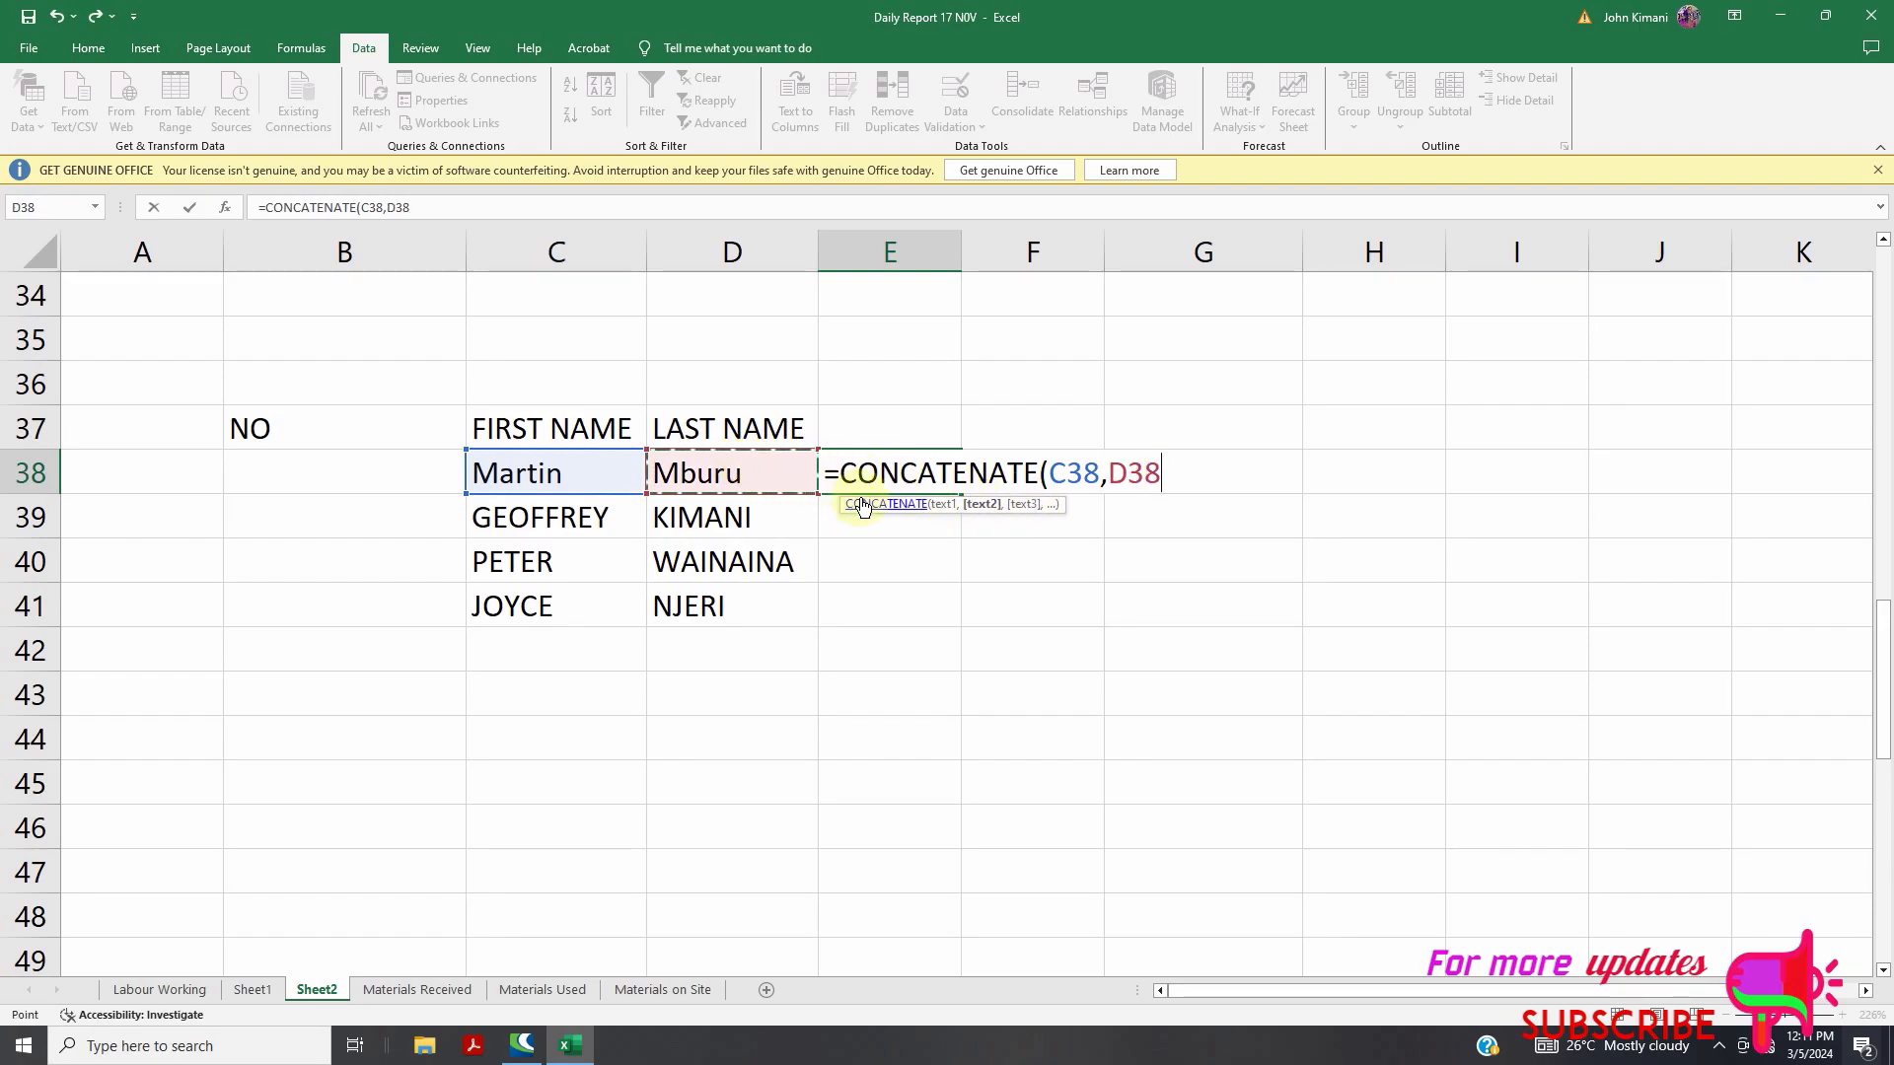
pyautogui.write(')')
pyautogui.press('Return')
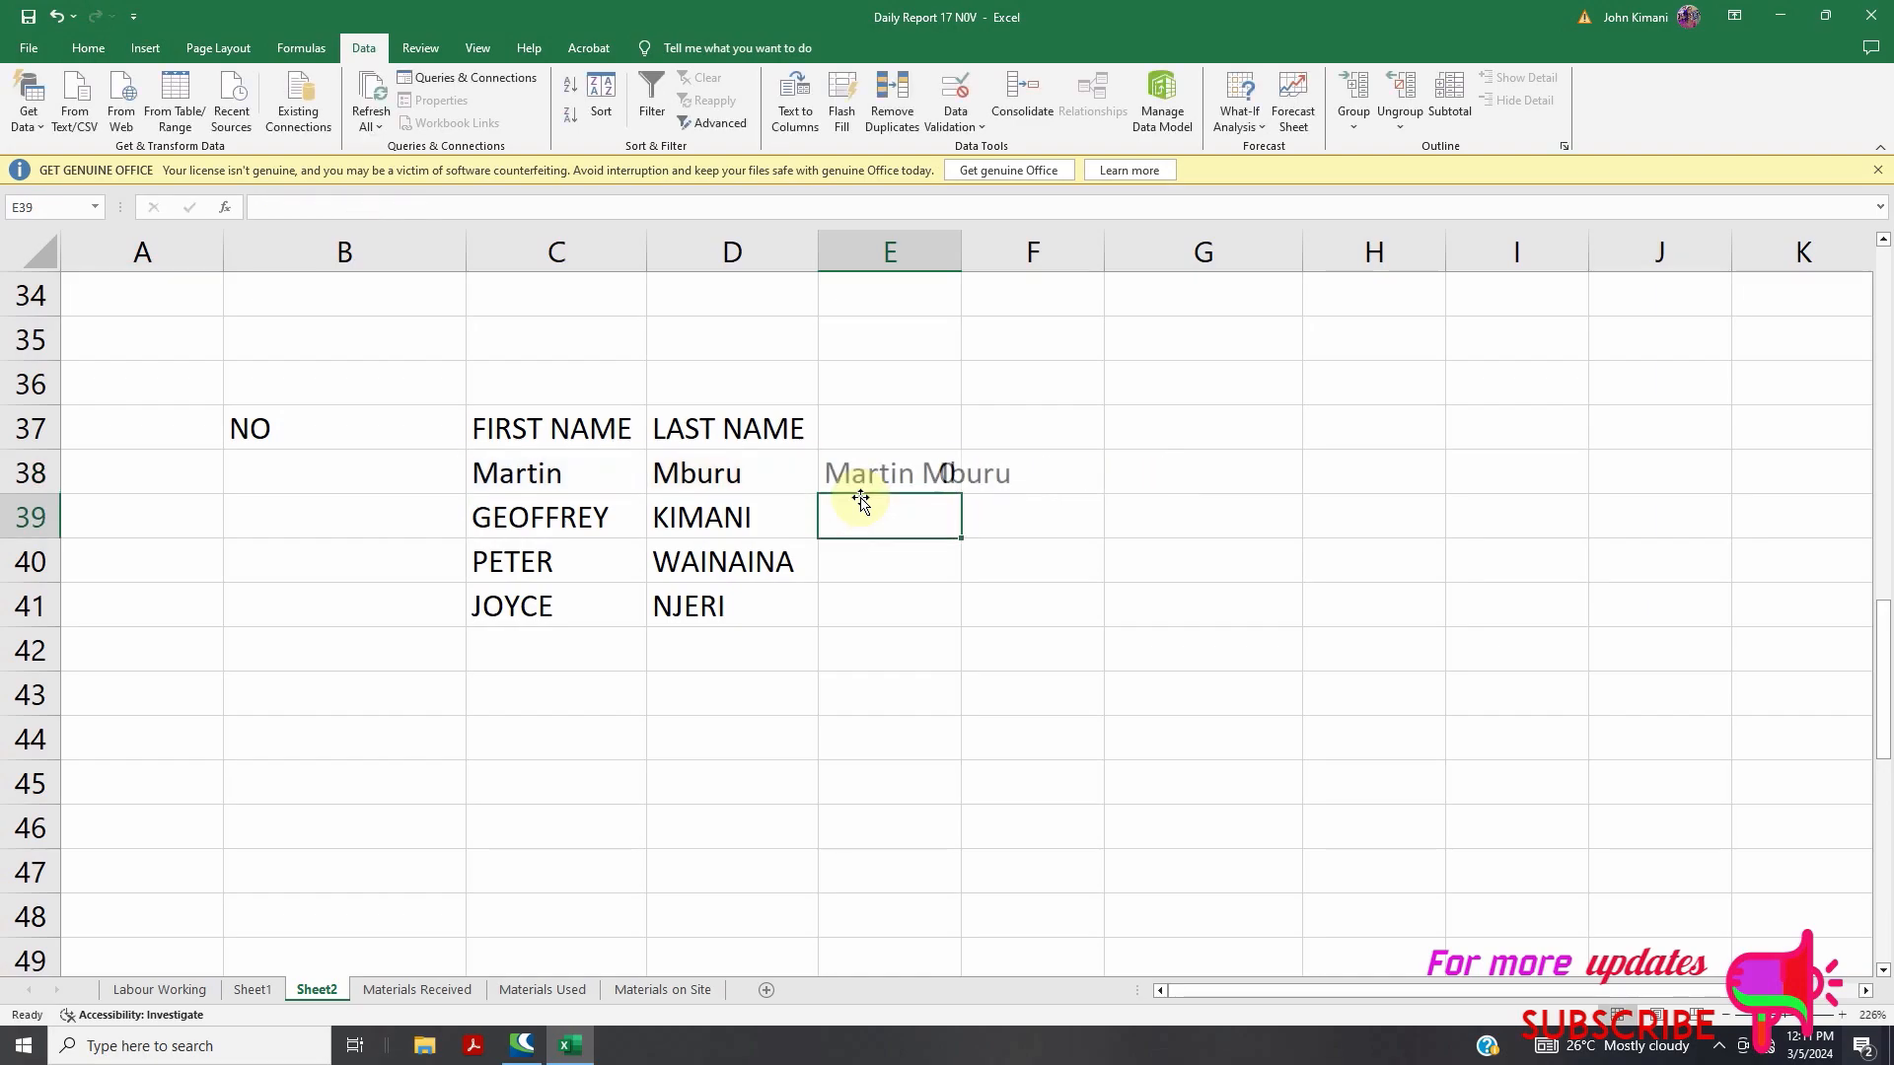
# Fill the CONCATENATE formula down to E41 and autofit column E's width
pyautogui.click(924, 478)
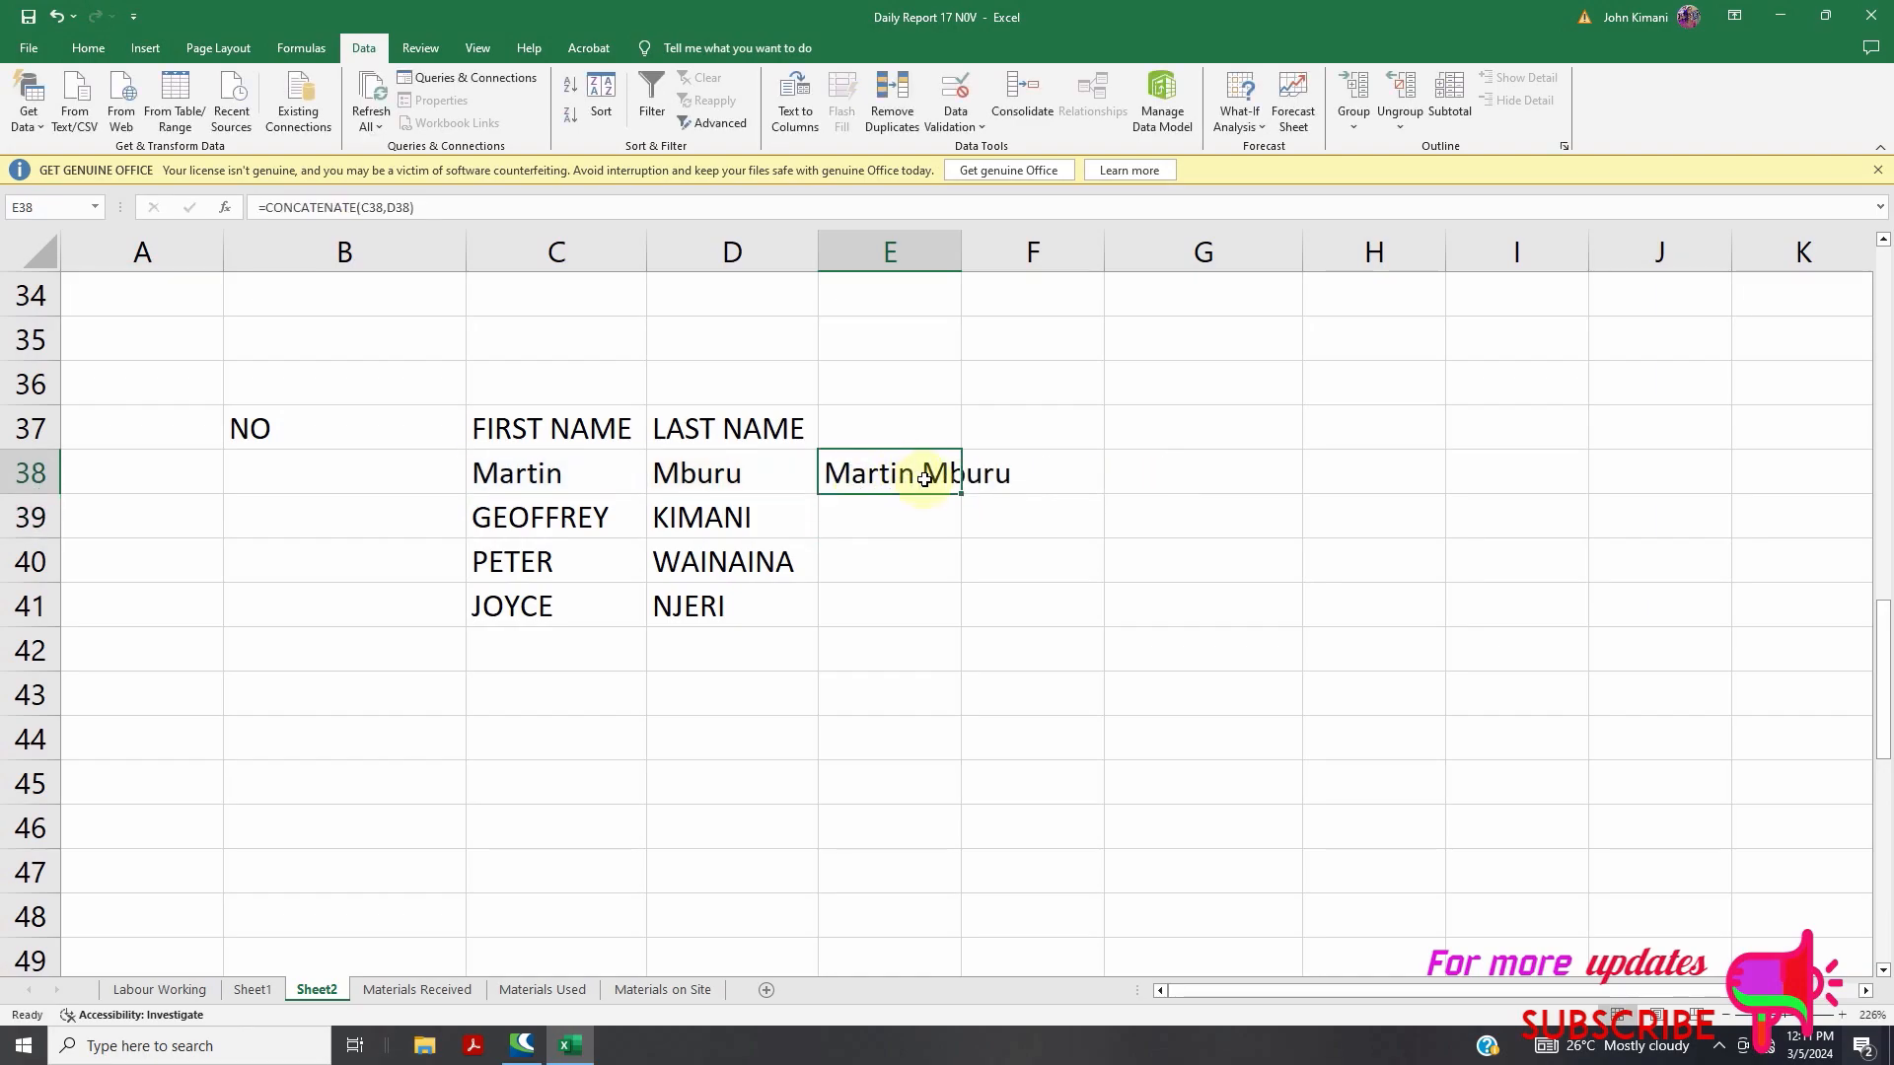
pyautogui.doubleClick(924, 478)
pyautogui.click(943, 567)
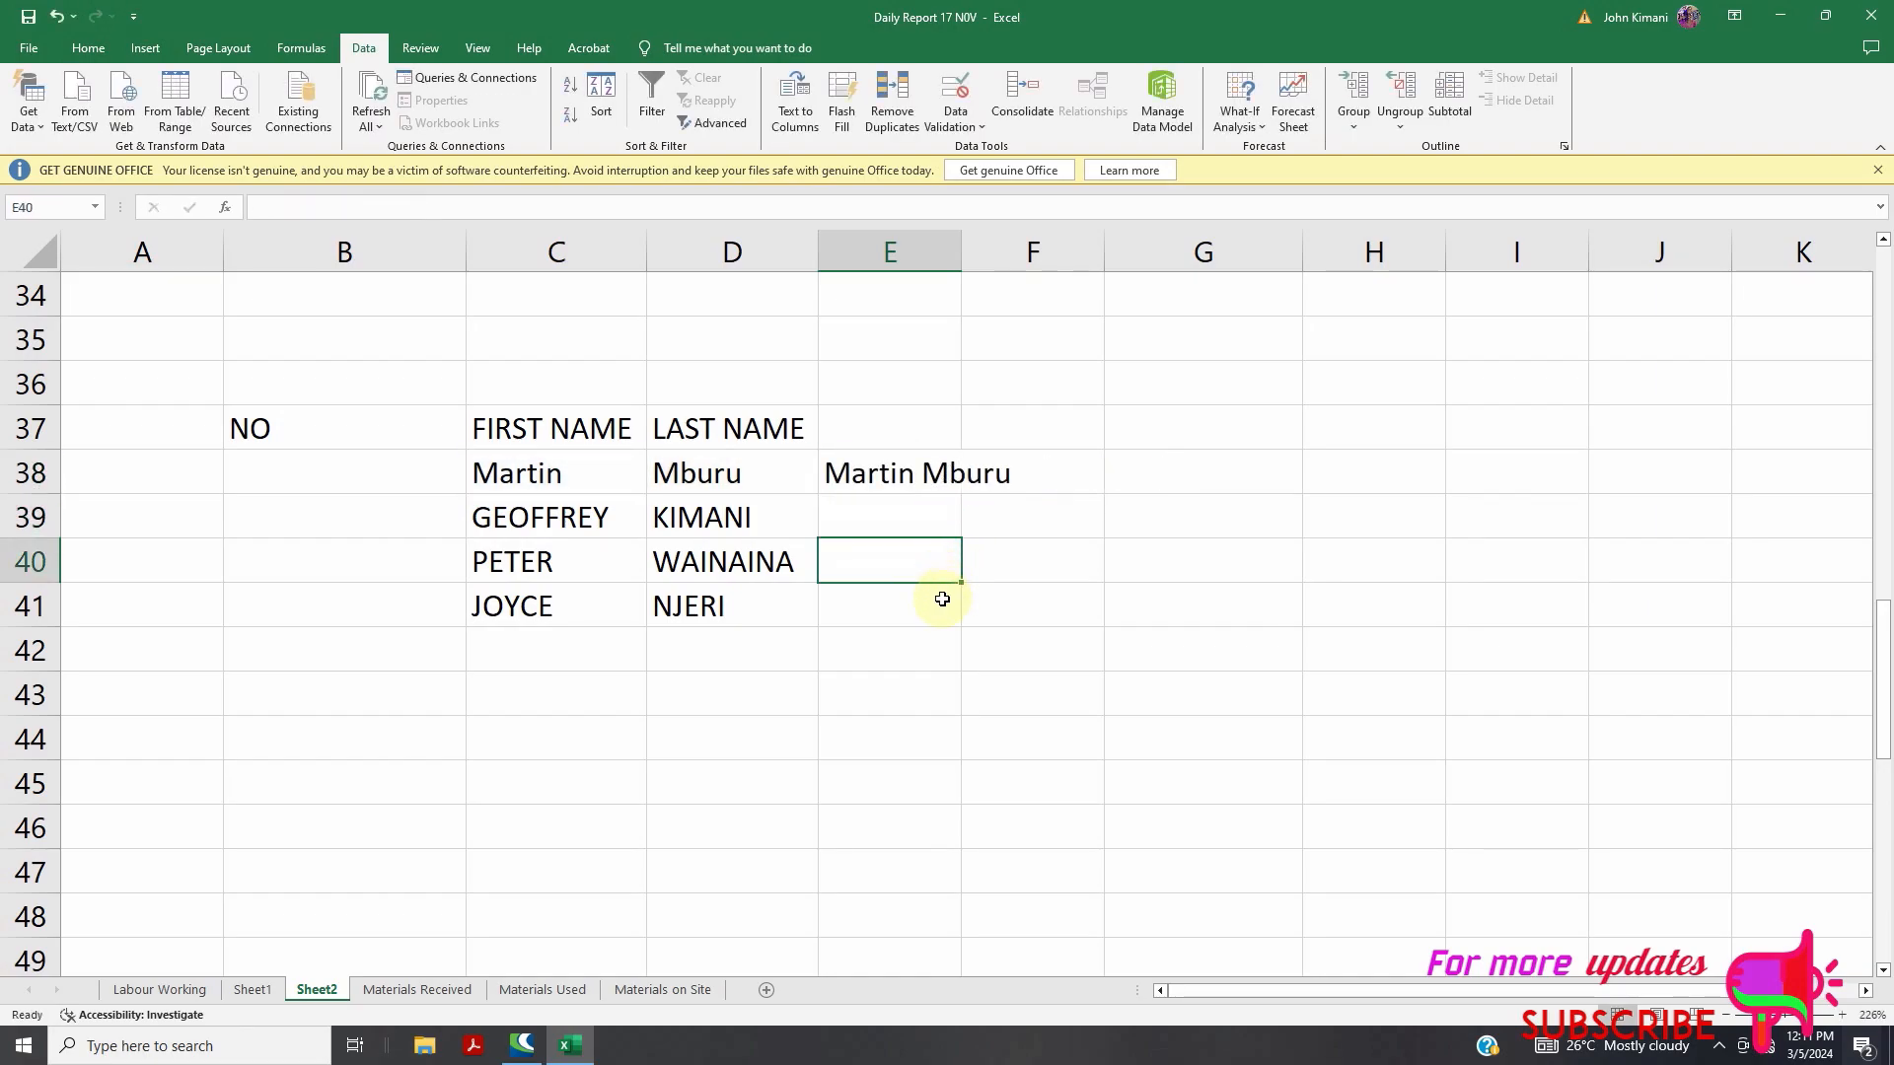
pyautogui.click(894, 507)
pyautogui.click(930, 475)
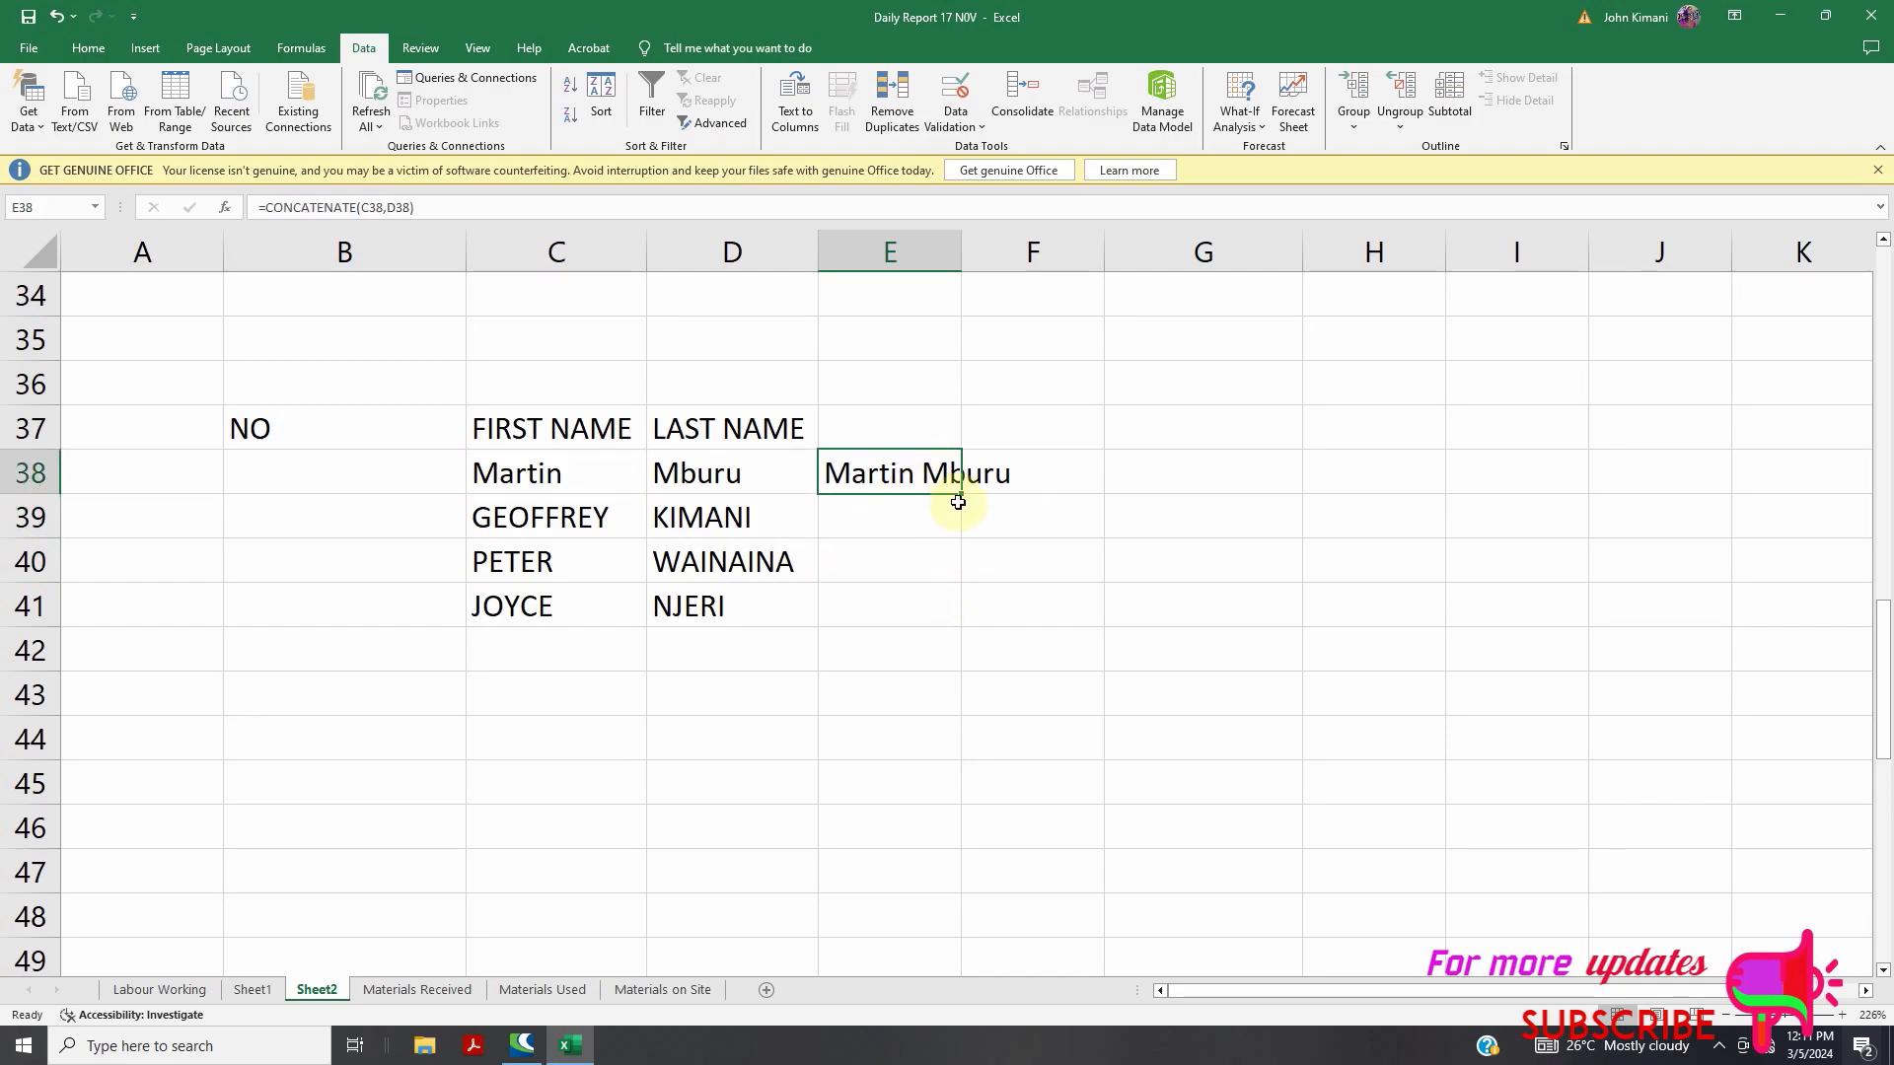
pyautogui.doubleClick(961, 247)
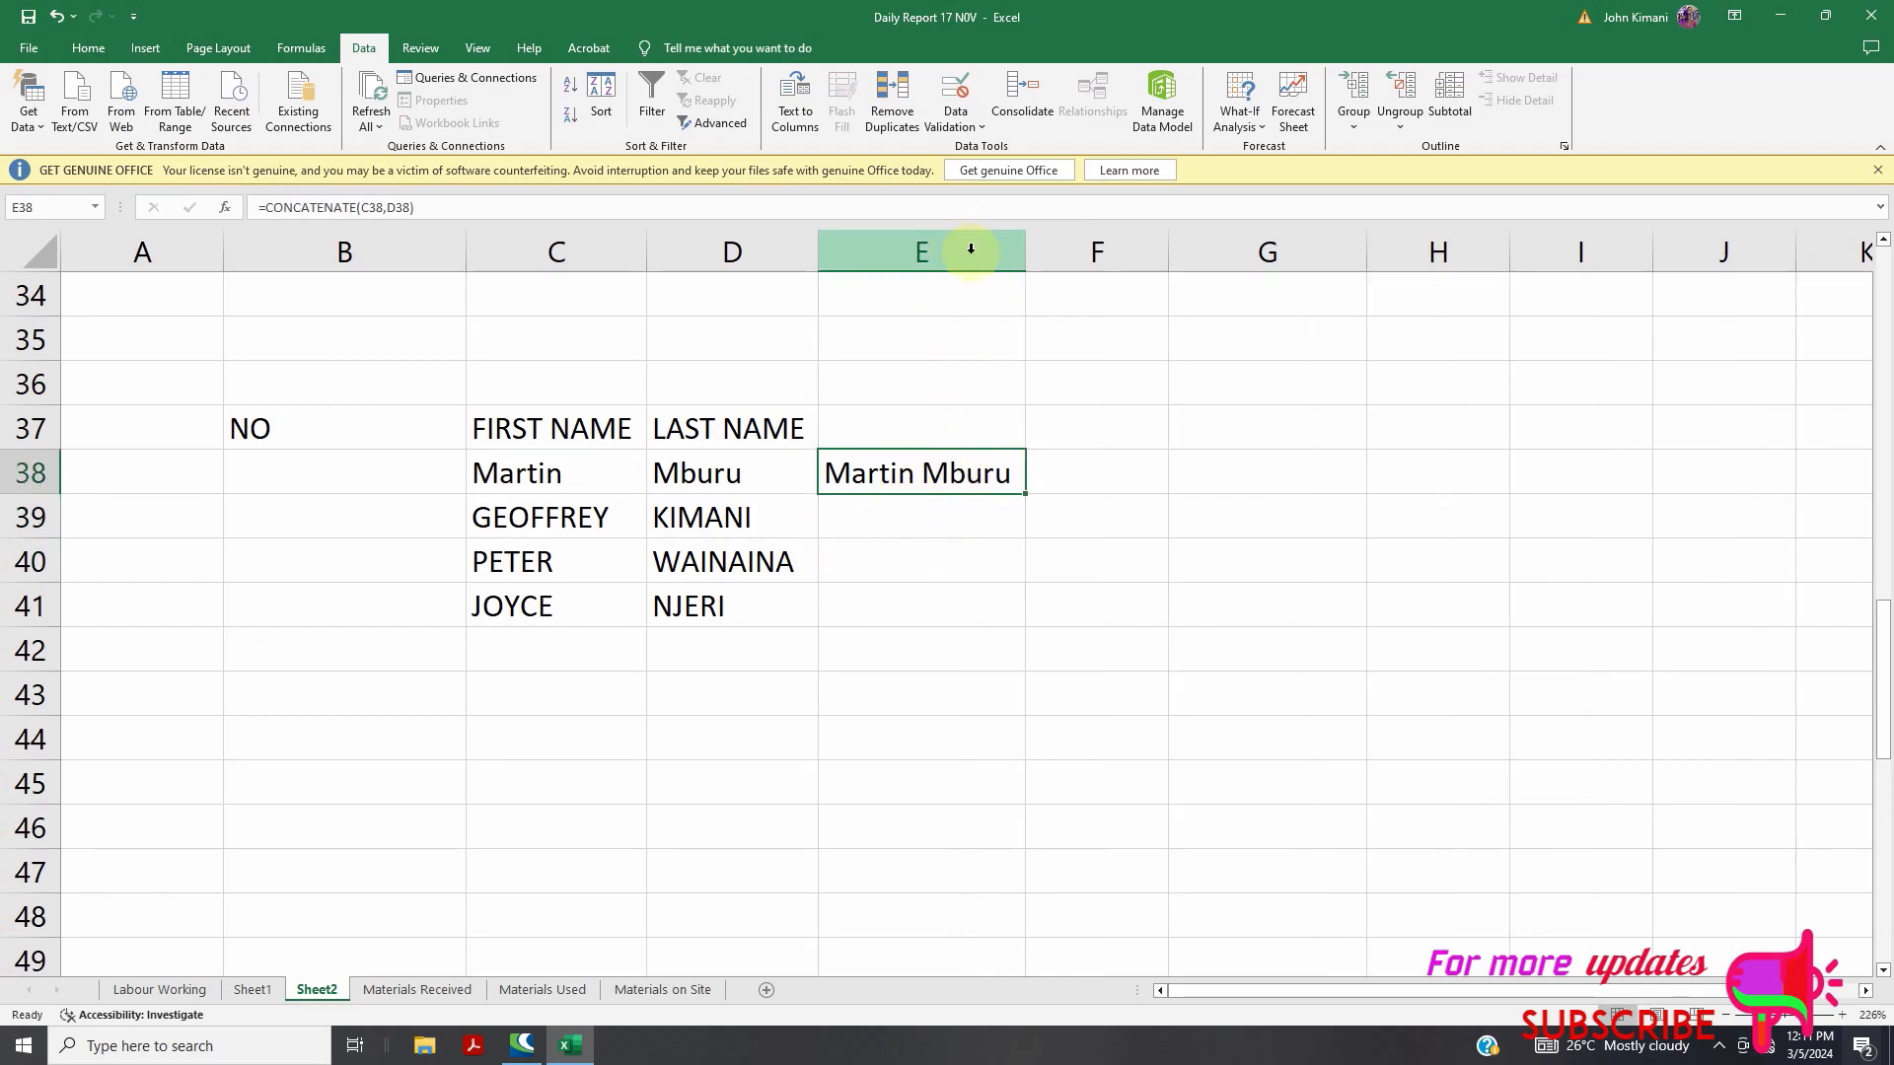
pyautogui.moveTo(1024, 492); pyautogui.dragTo(1026, 613)
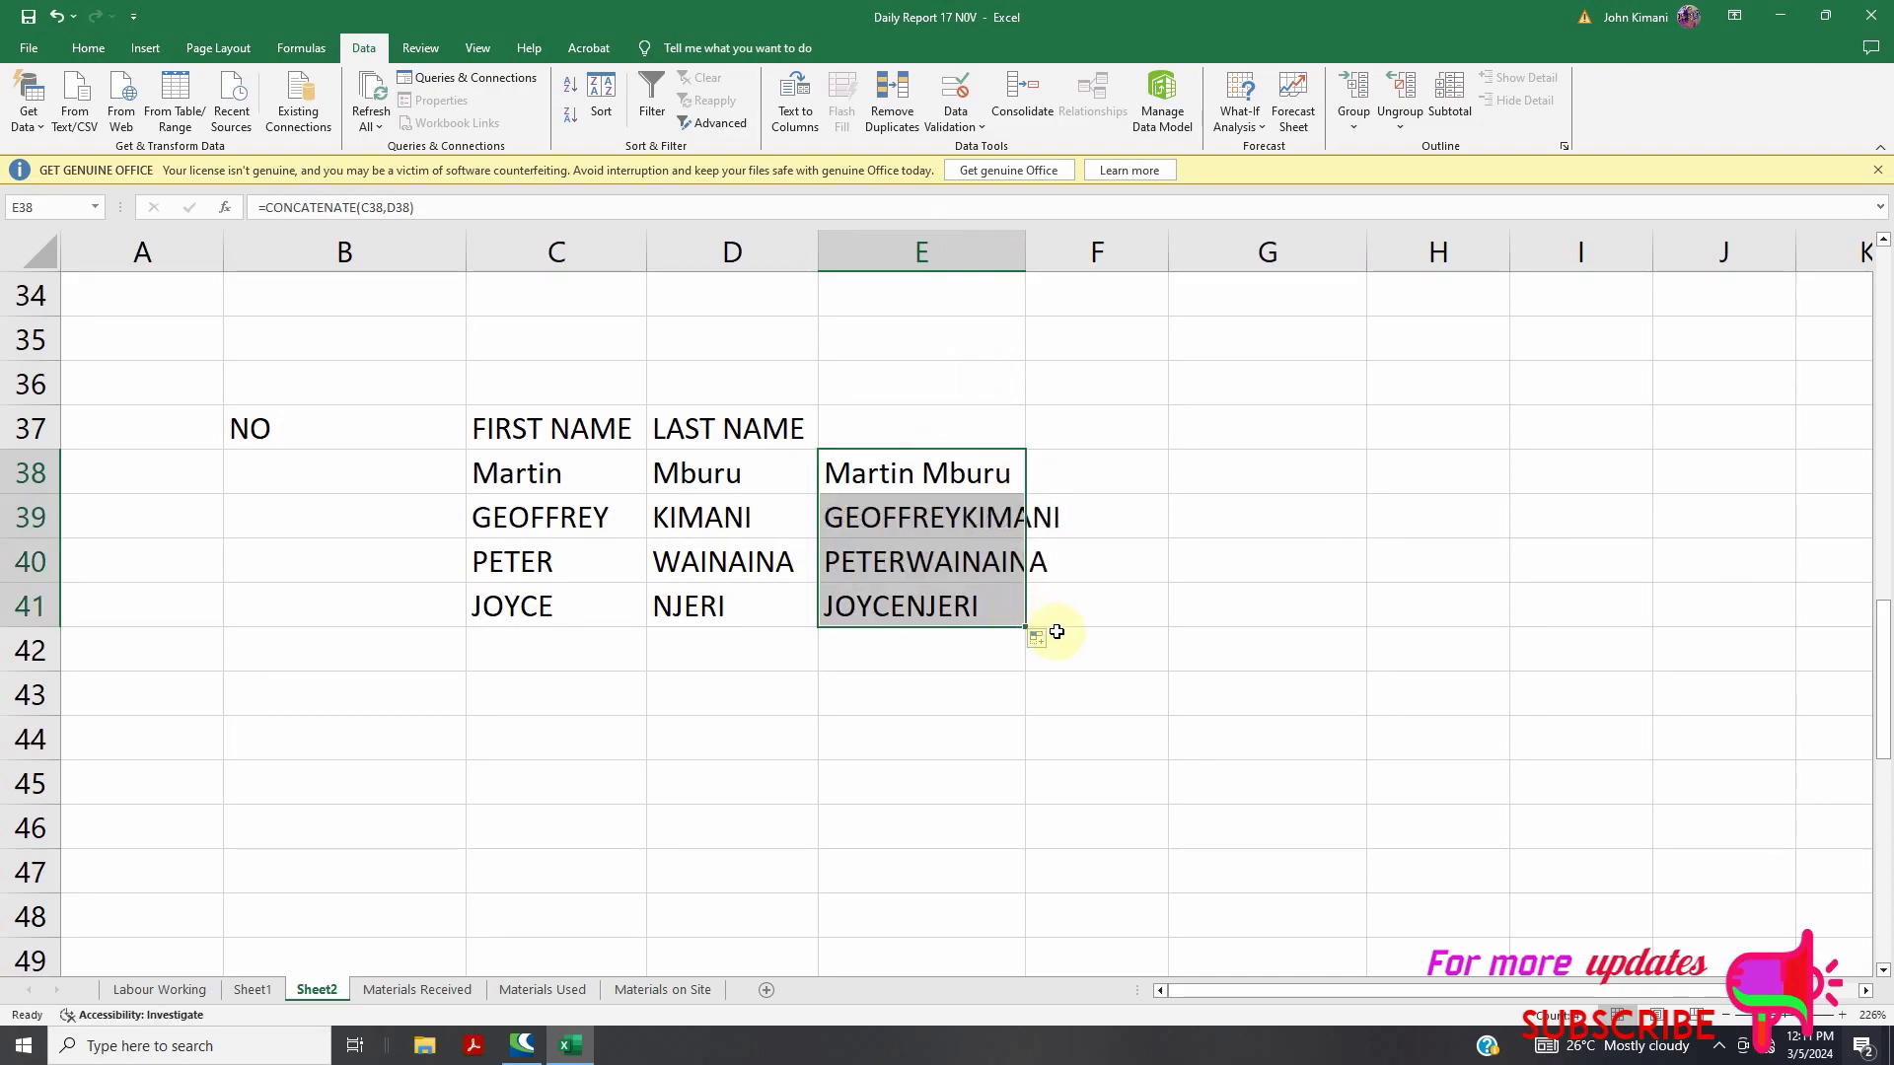
pyautogui.doubleClick(1028, 252)
pyautogui.click(1227, 485)
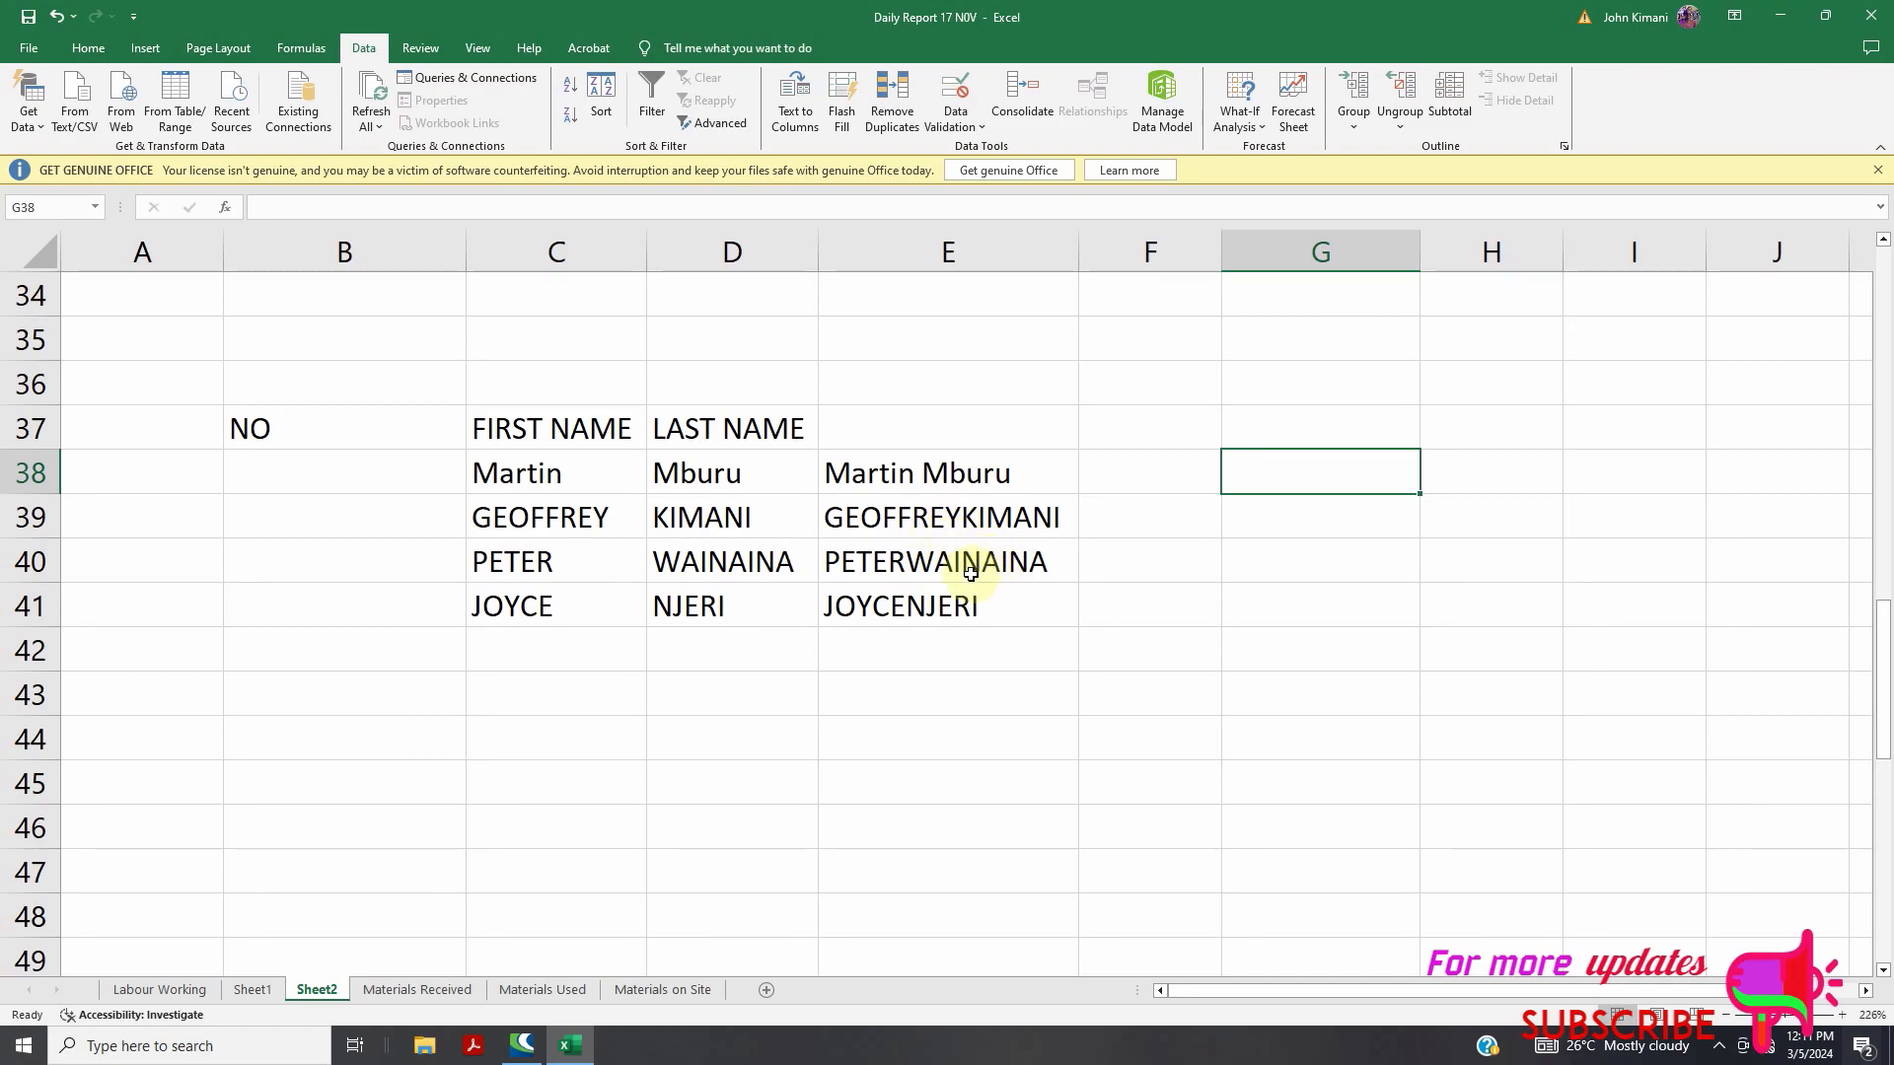
# Remove the trailing space from the first name in C38
pyautogui.click(576, 473)
pyautogui.doubleClick(576, 472)
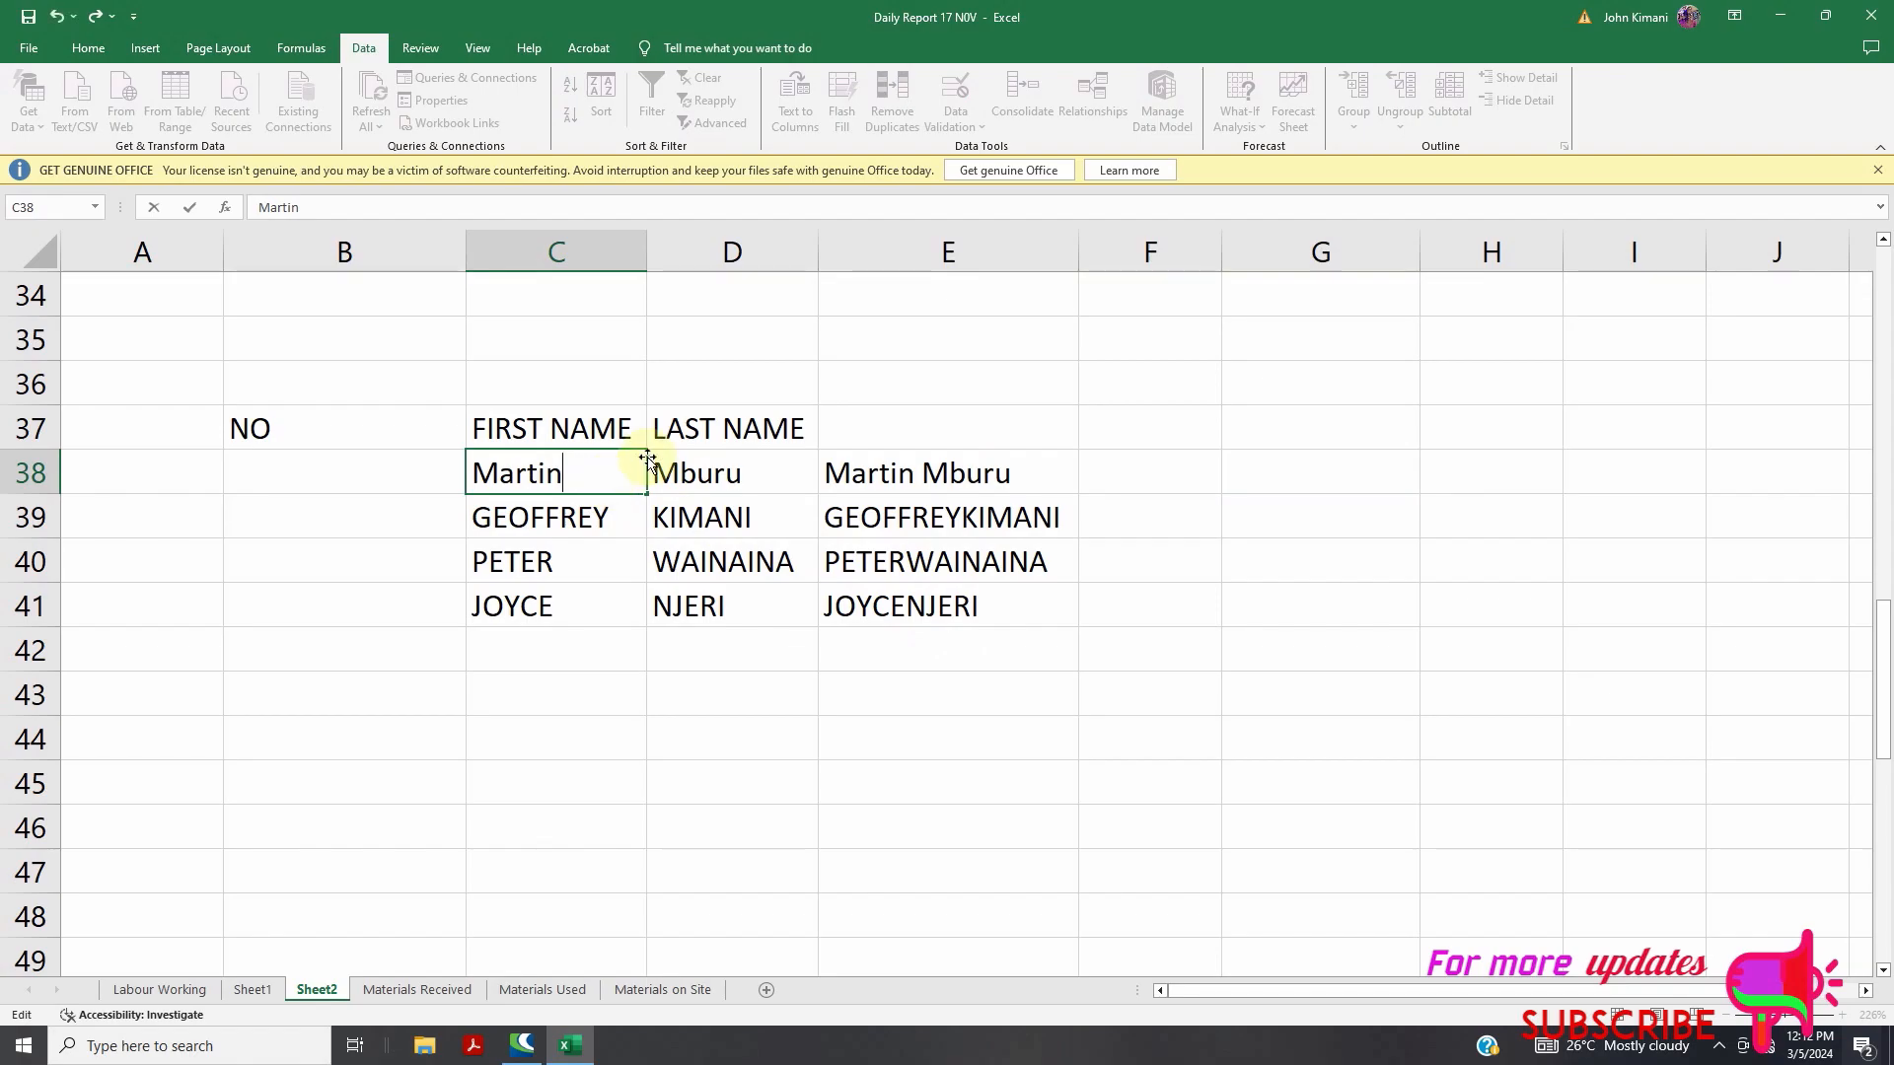
pyautogui.press('BackSpace')
pyautogui.click(562, 545)
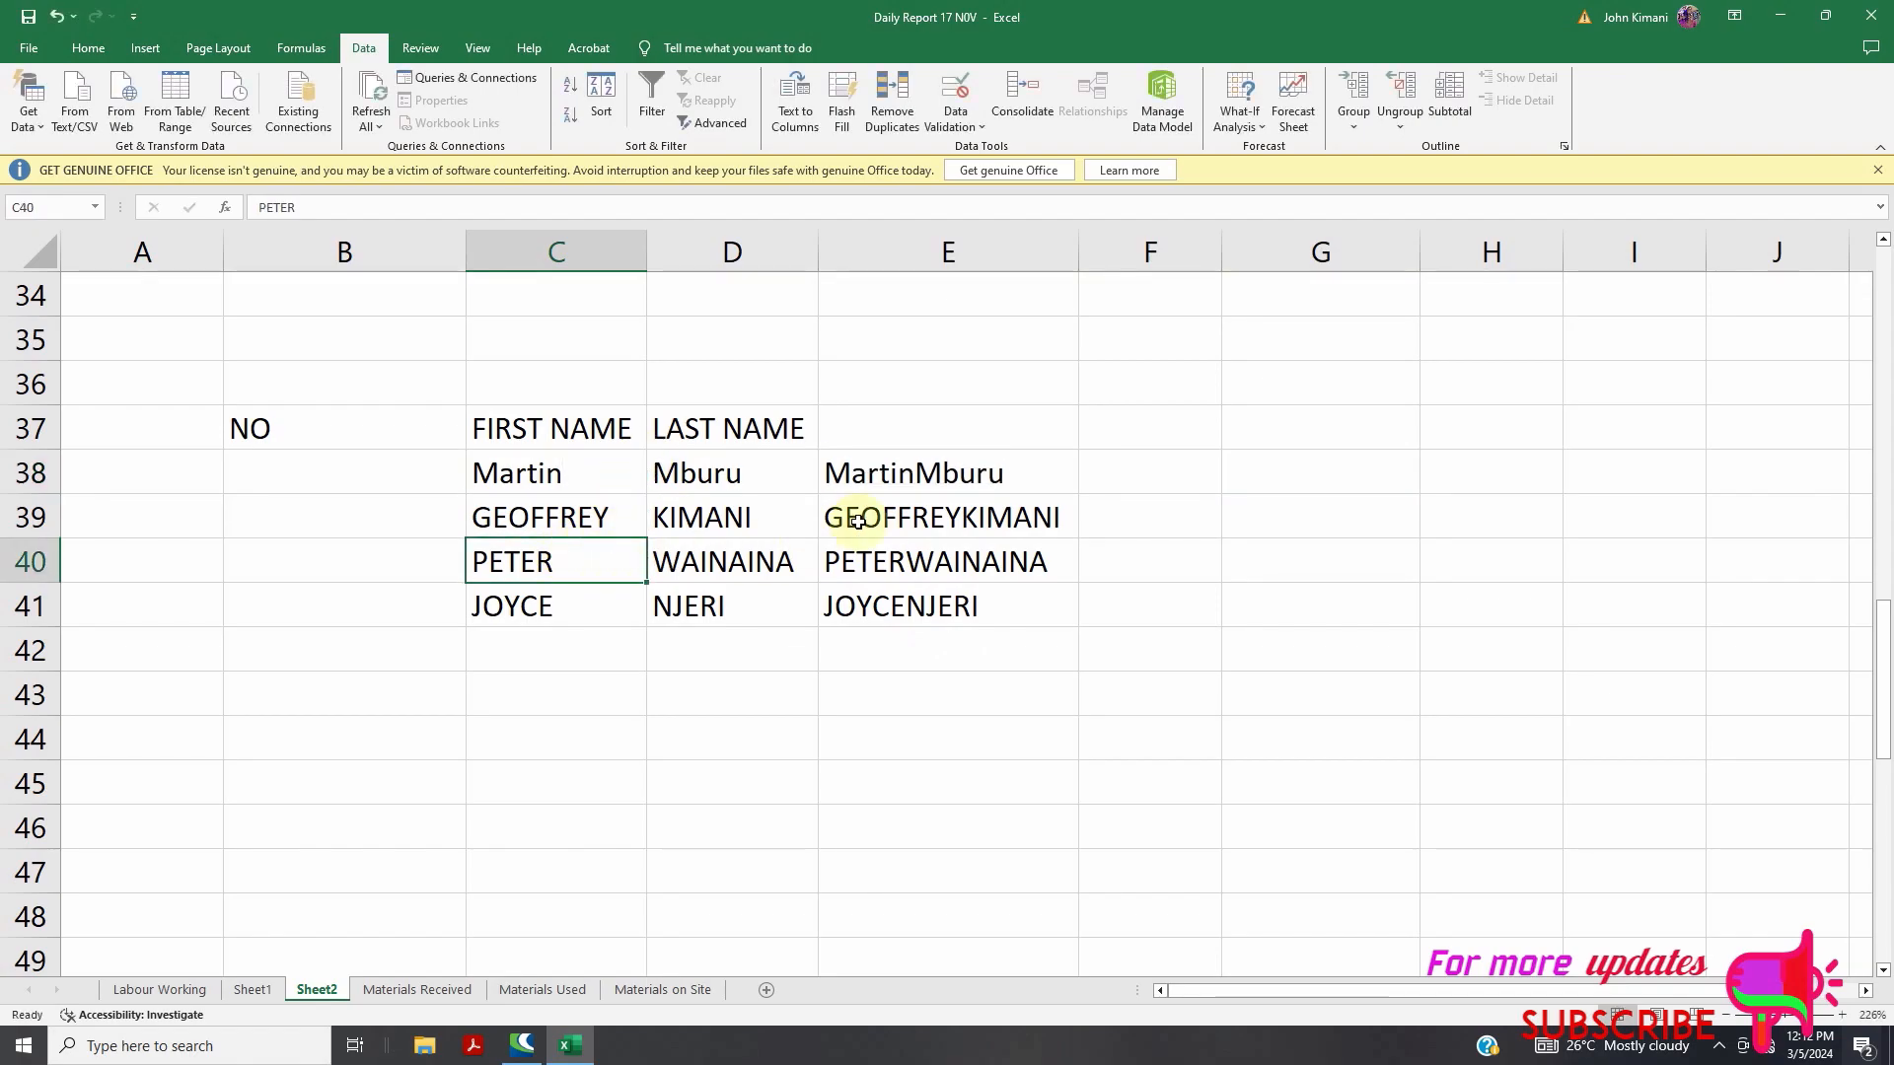
# Change E38's formula to =CONCATENATE(C38," ",D38) so a space separates the names
pyautogui.click(908, 484)
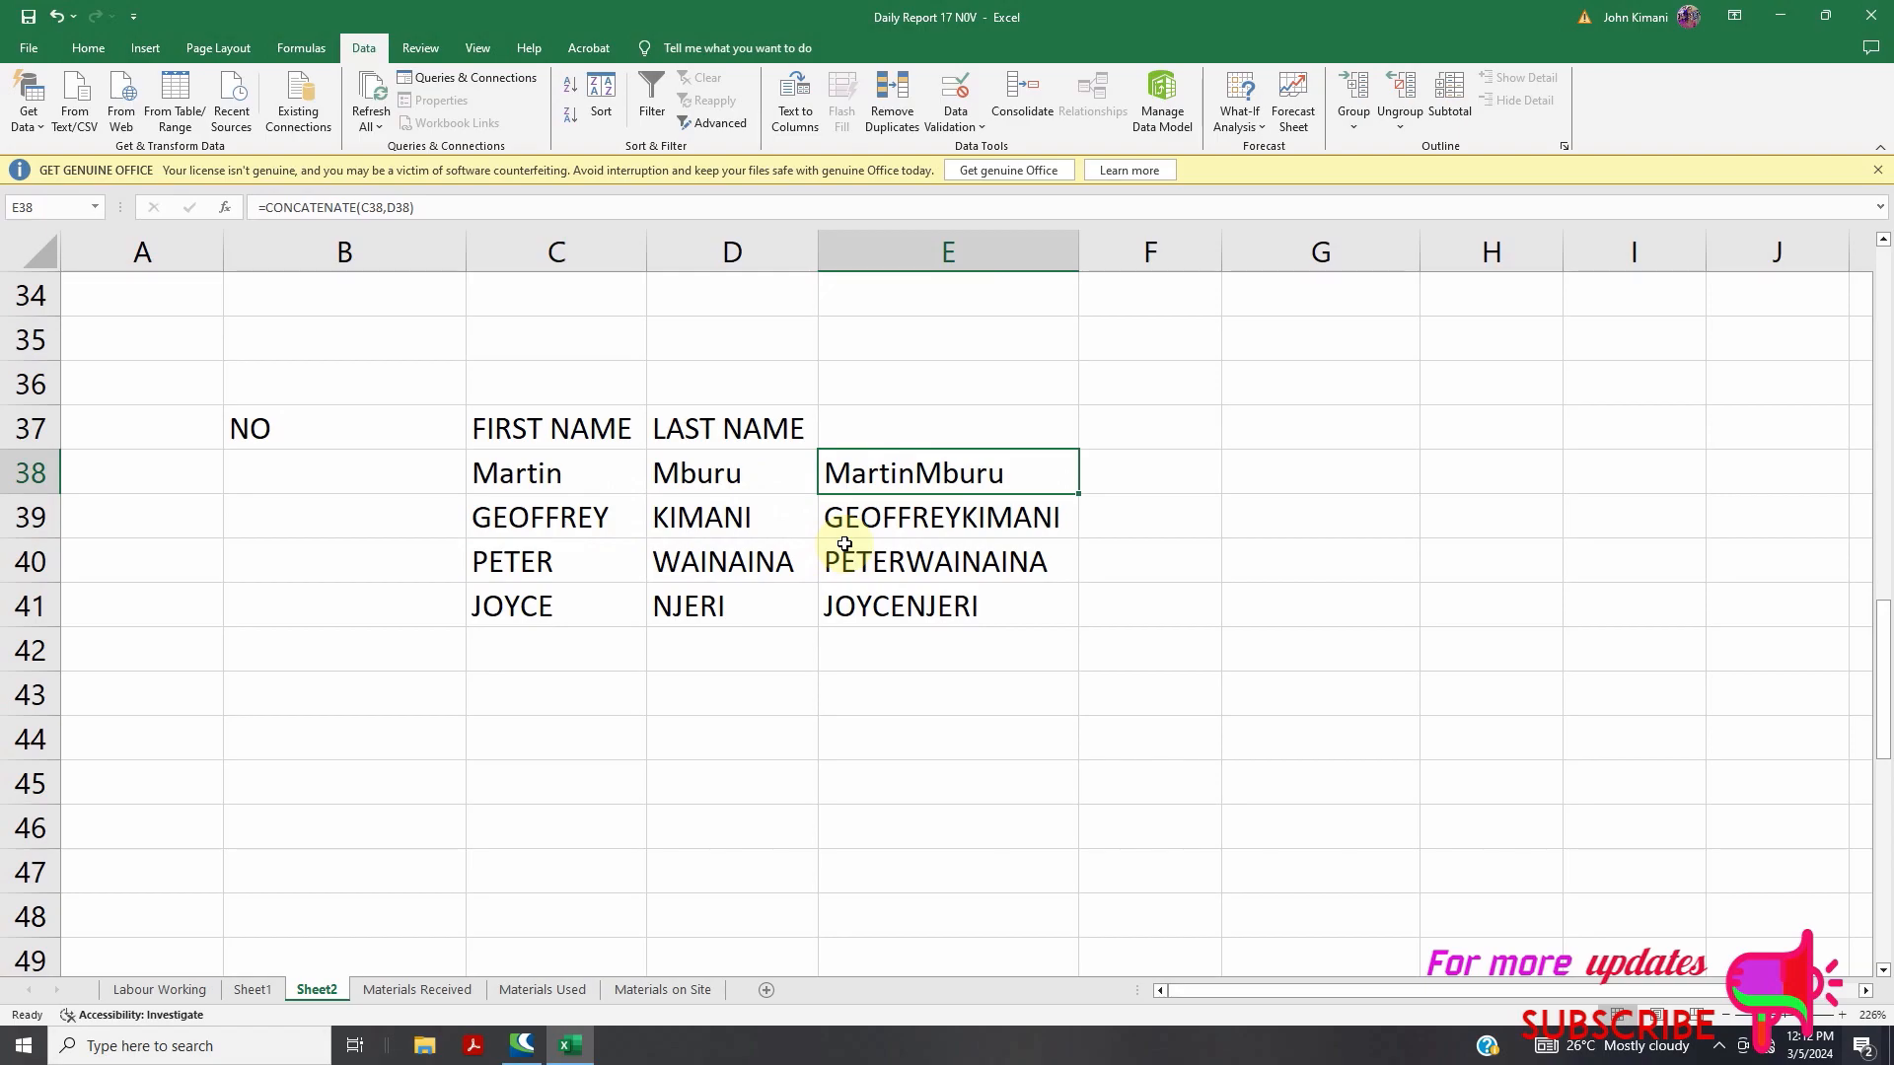
pyautogui.doubleClick(918, 473)
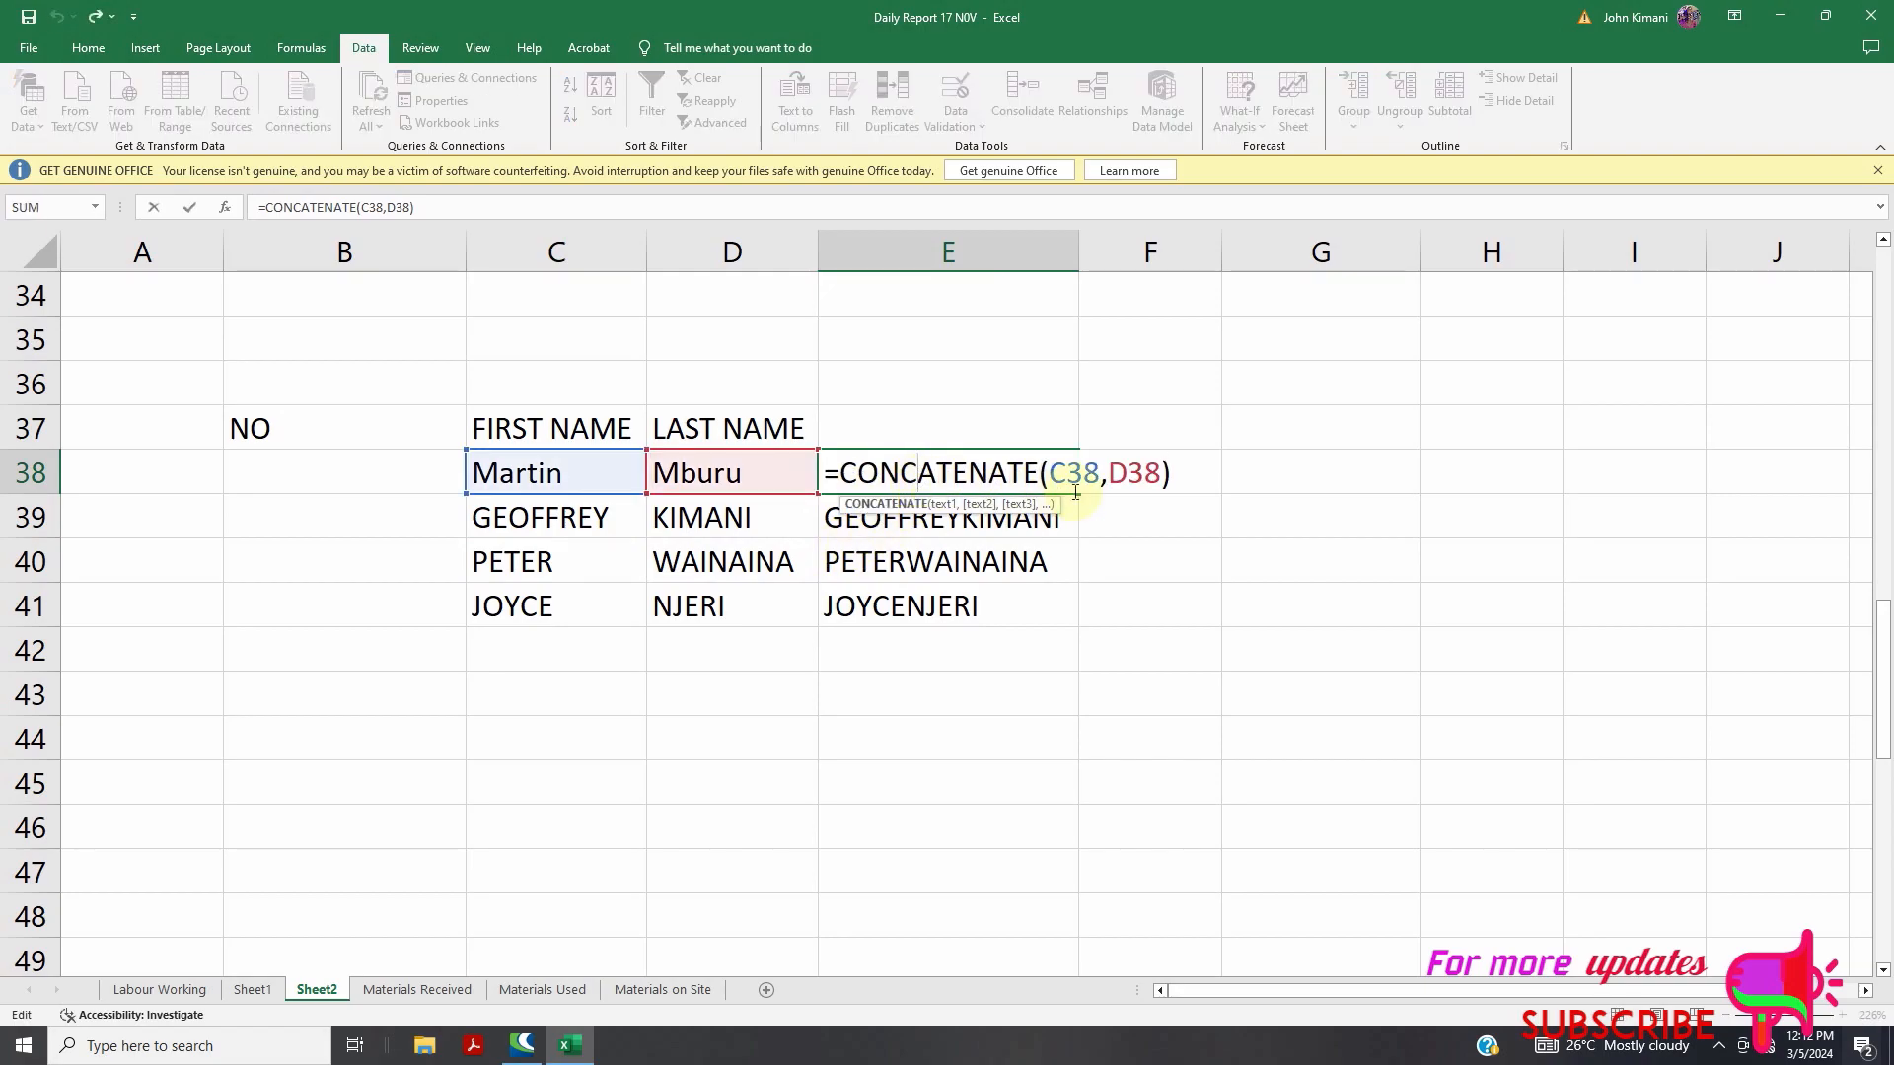
pyautogui.click(1104, 475)
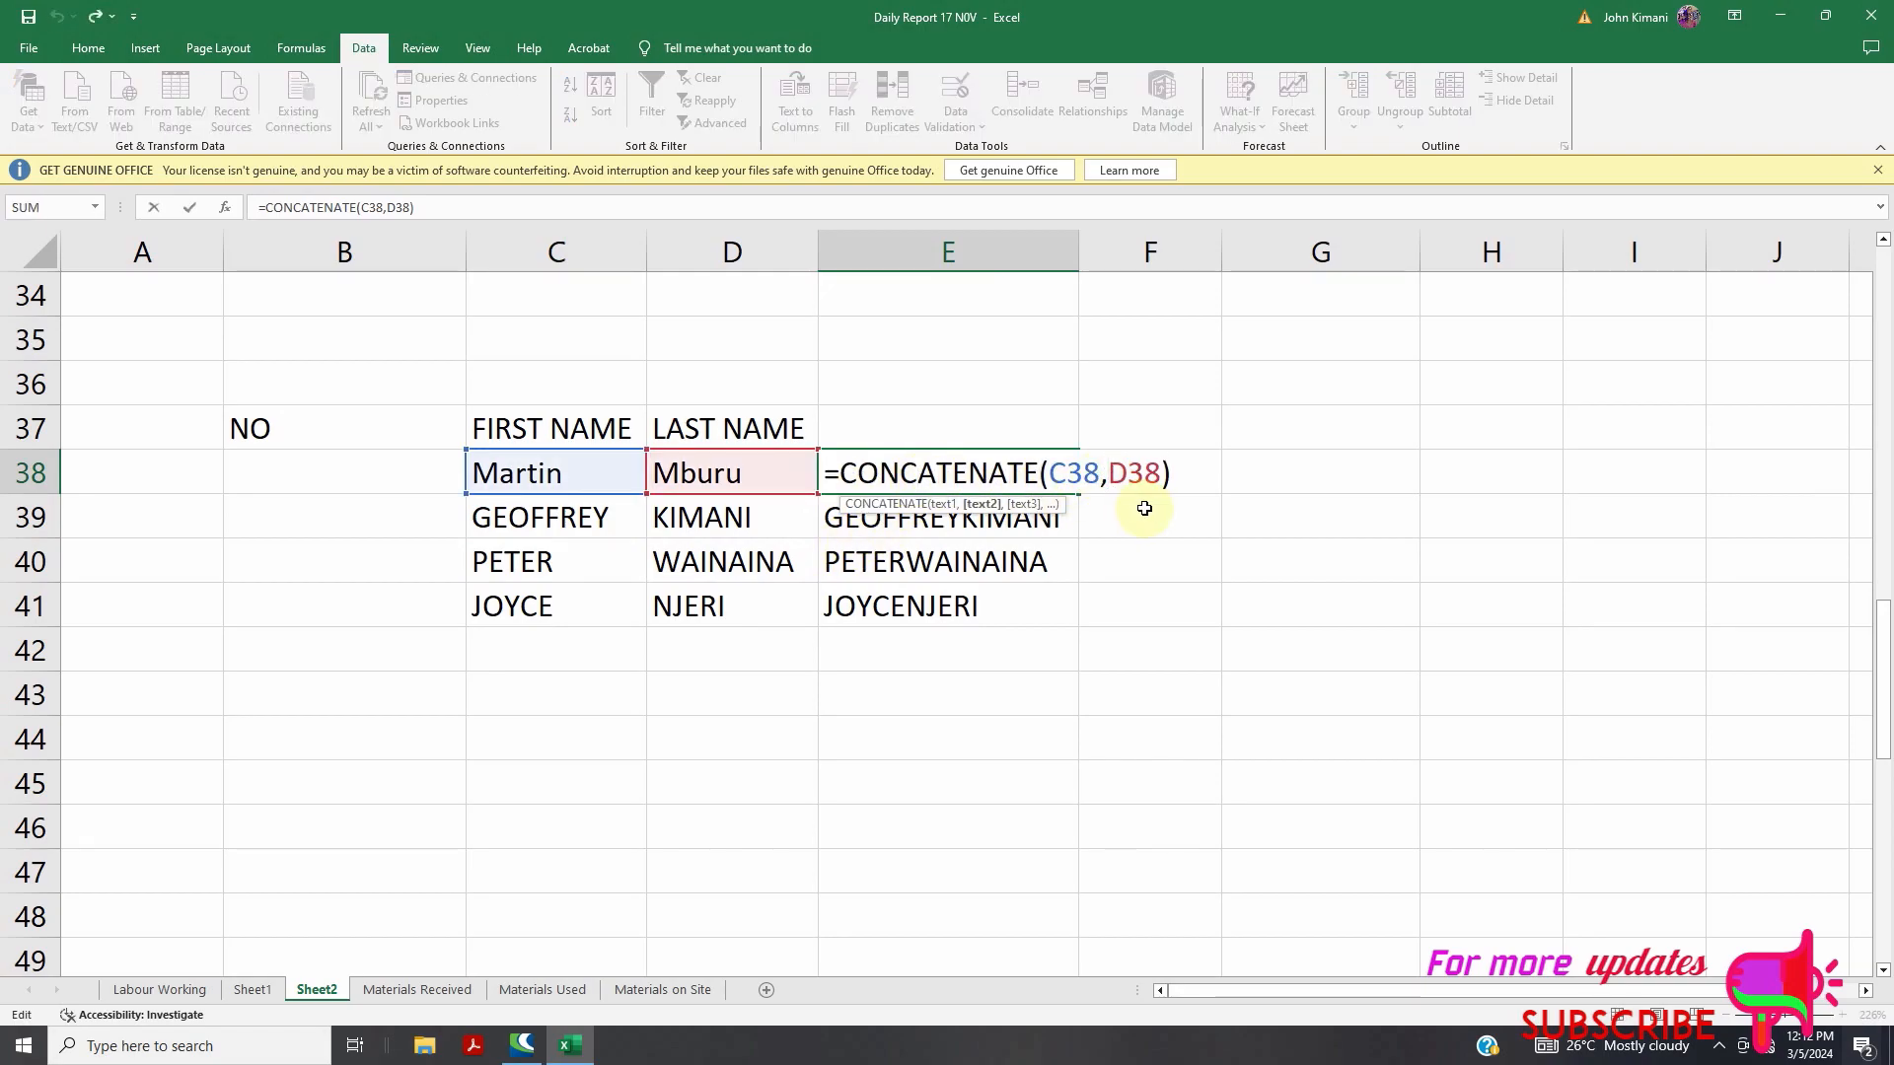
pyautogui.write('"')
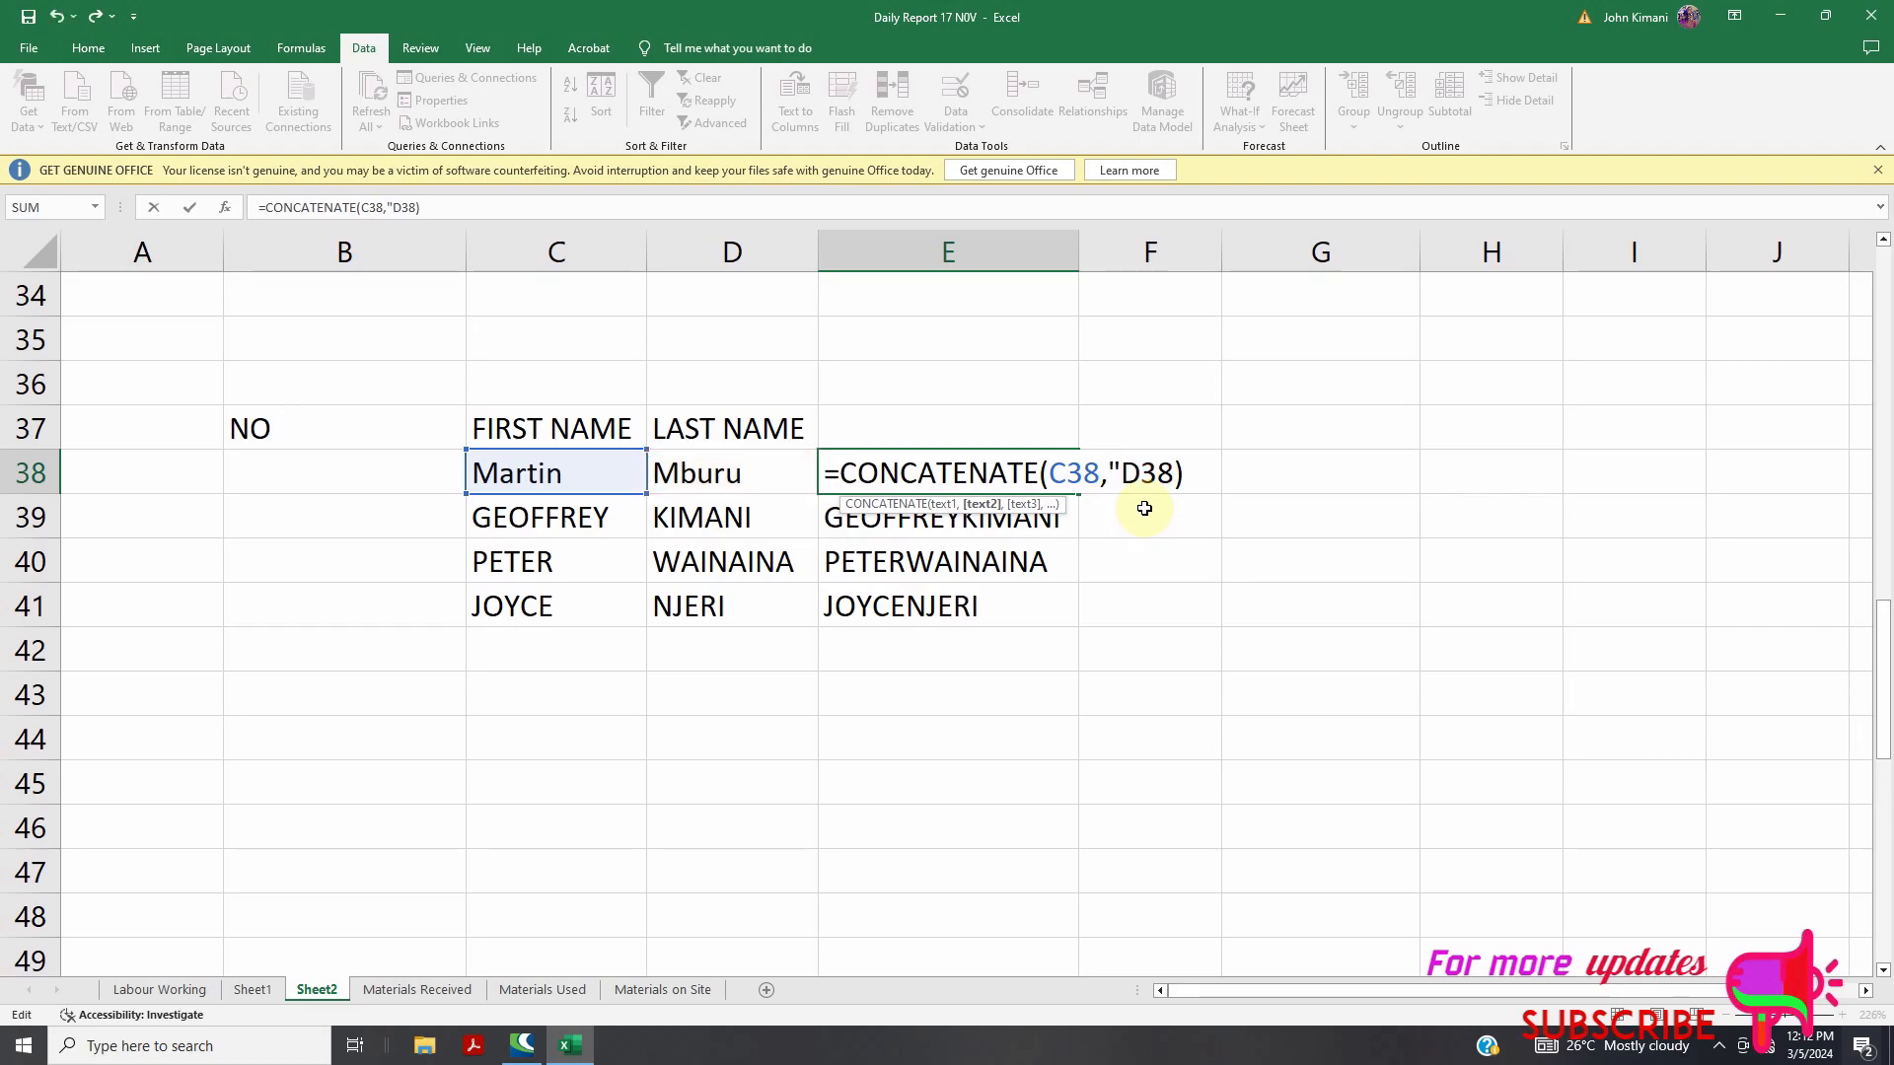
pyautogui.write(' ",')
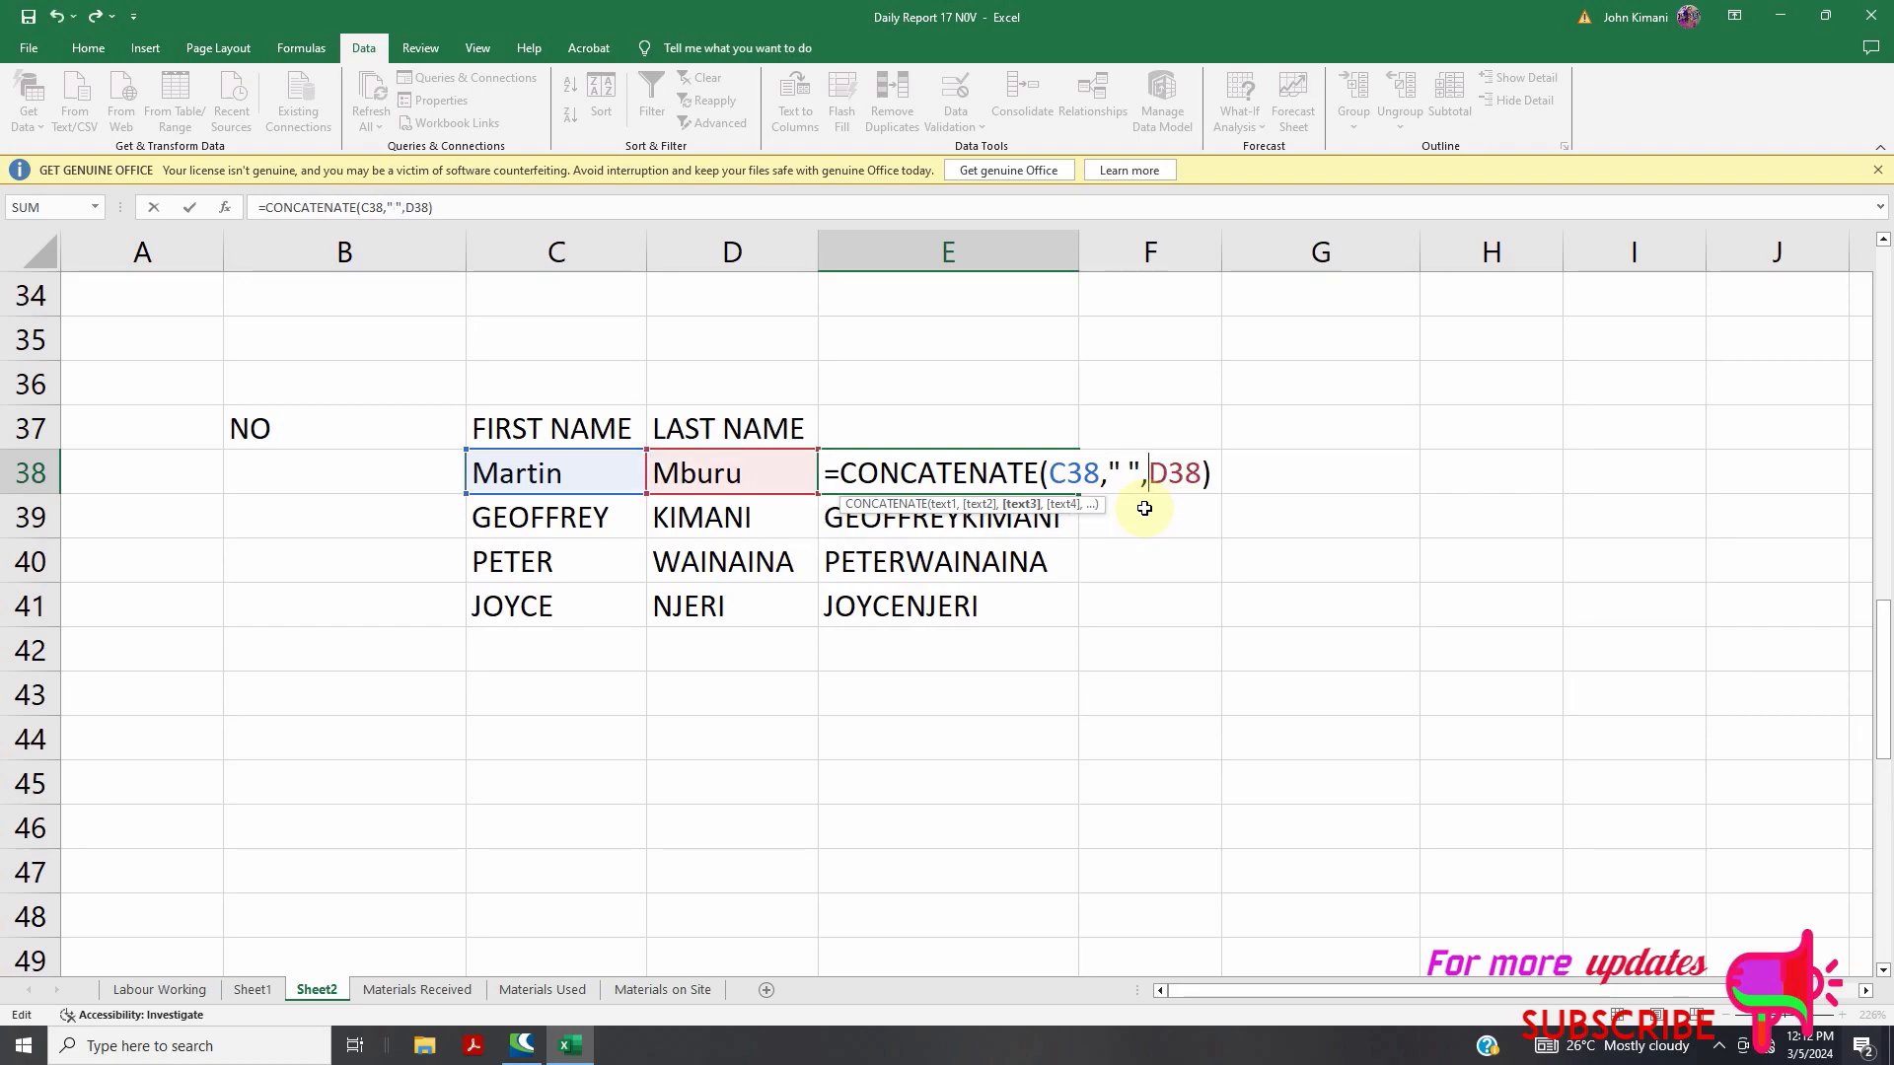
pyautogui.click(1271, 498)
pyautogui.press('Escape')
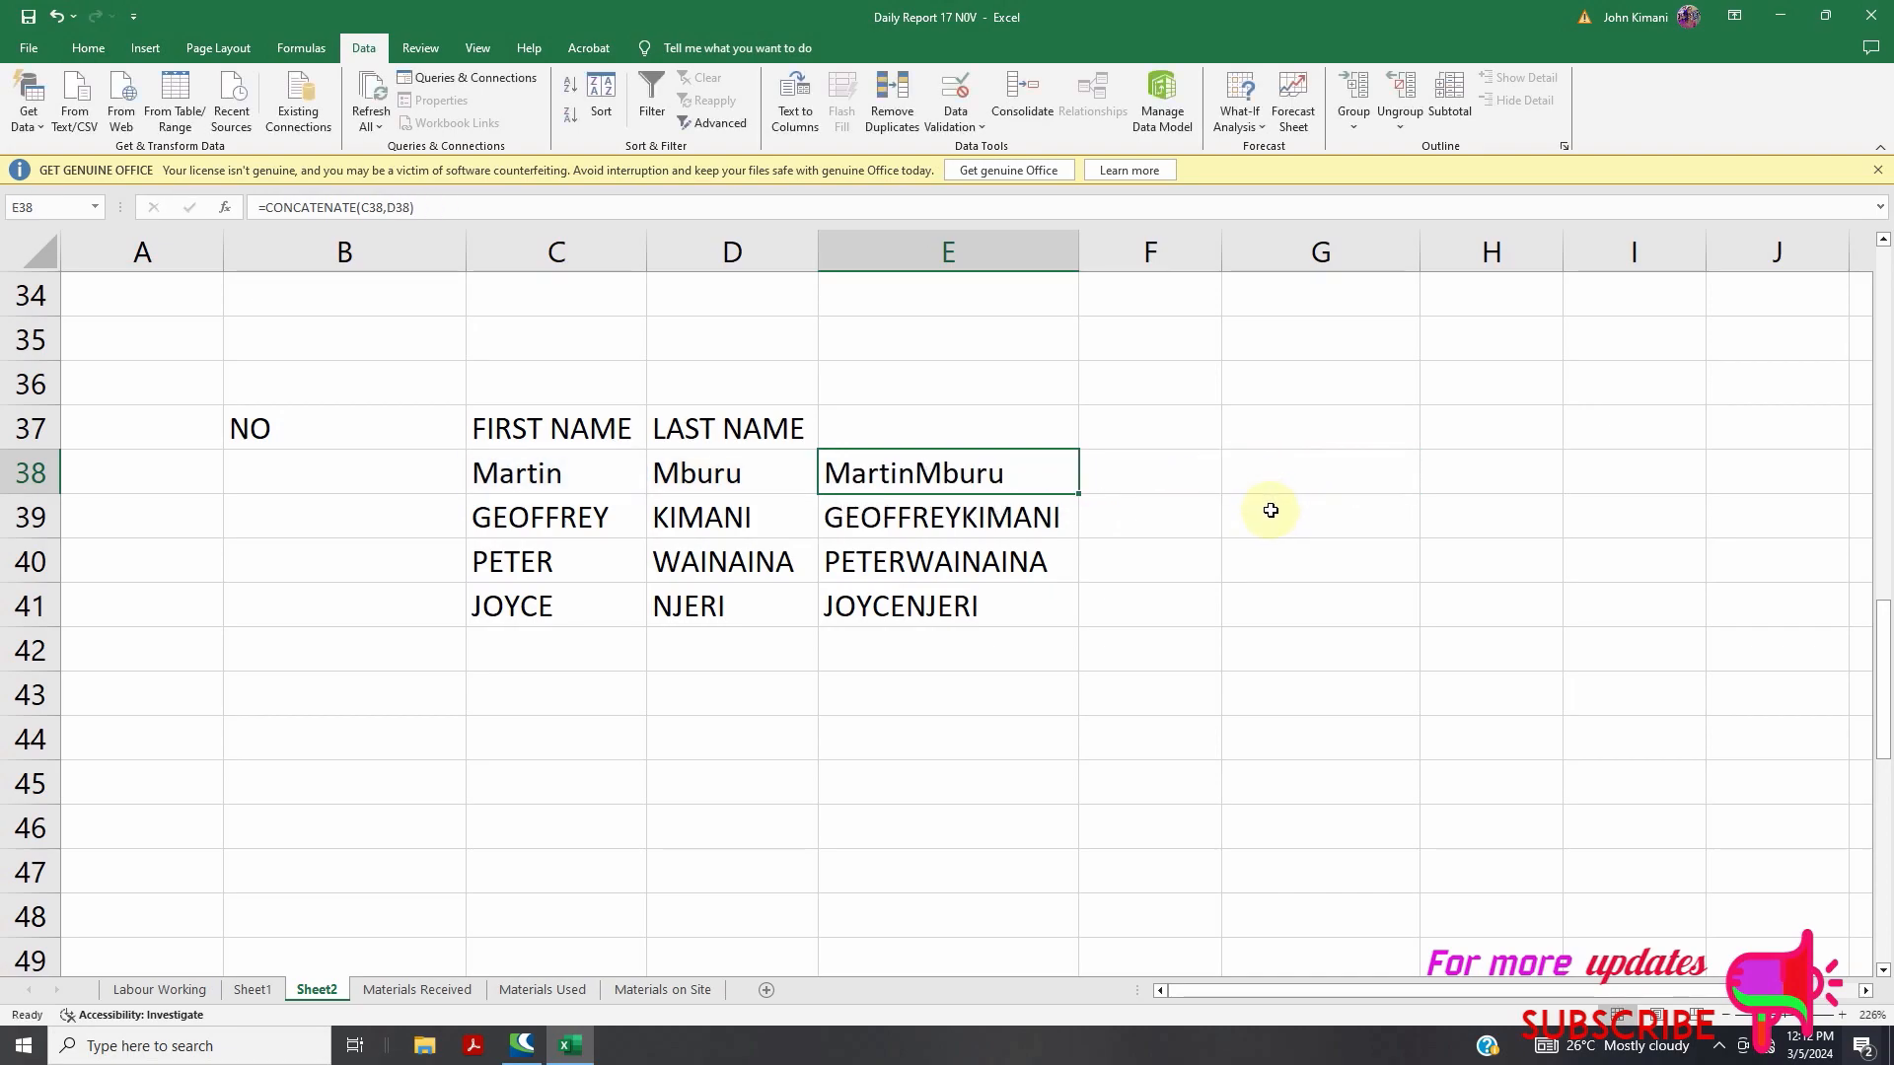
pyautogui.doubleClick(998, 474)
pyautogui.click(1105, 476)
pyautogui.write('"')
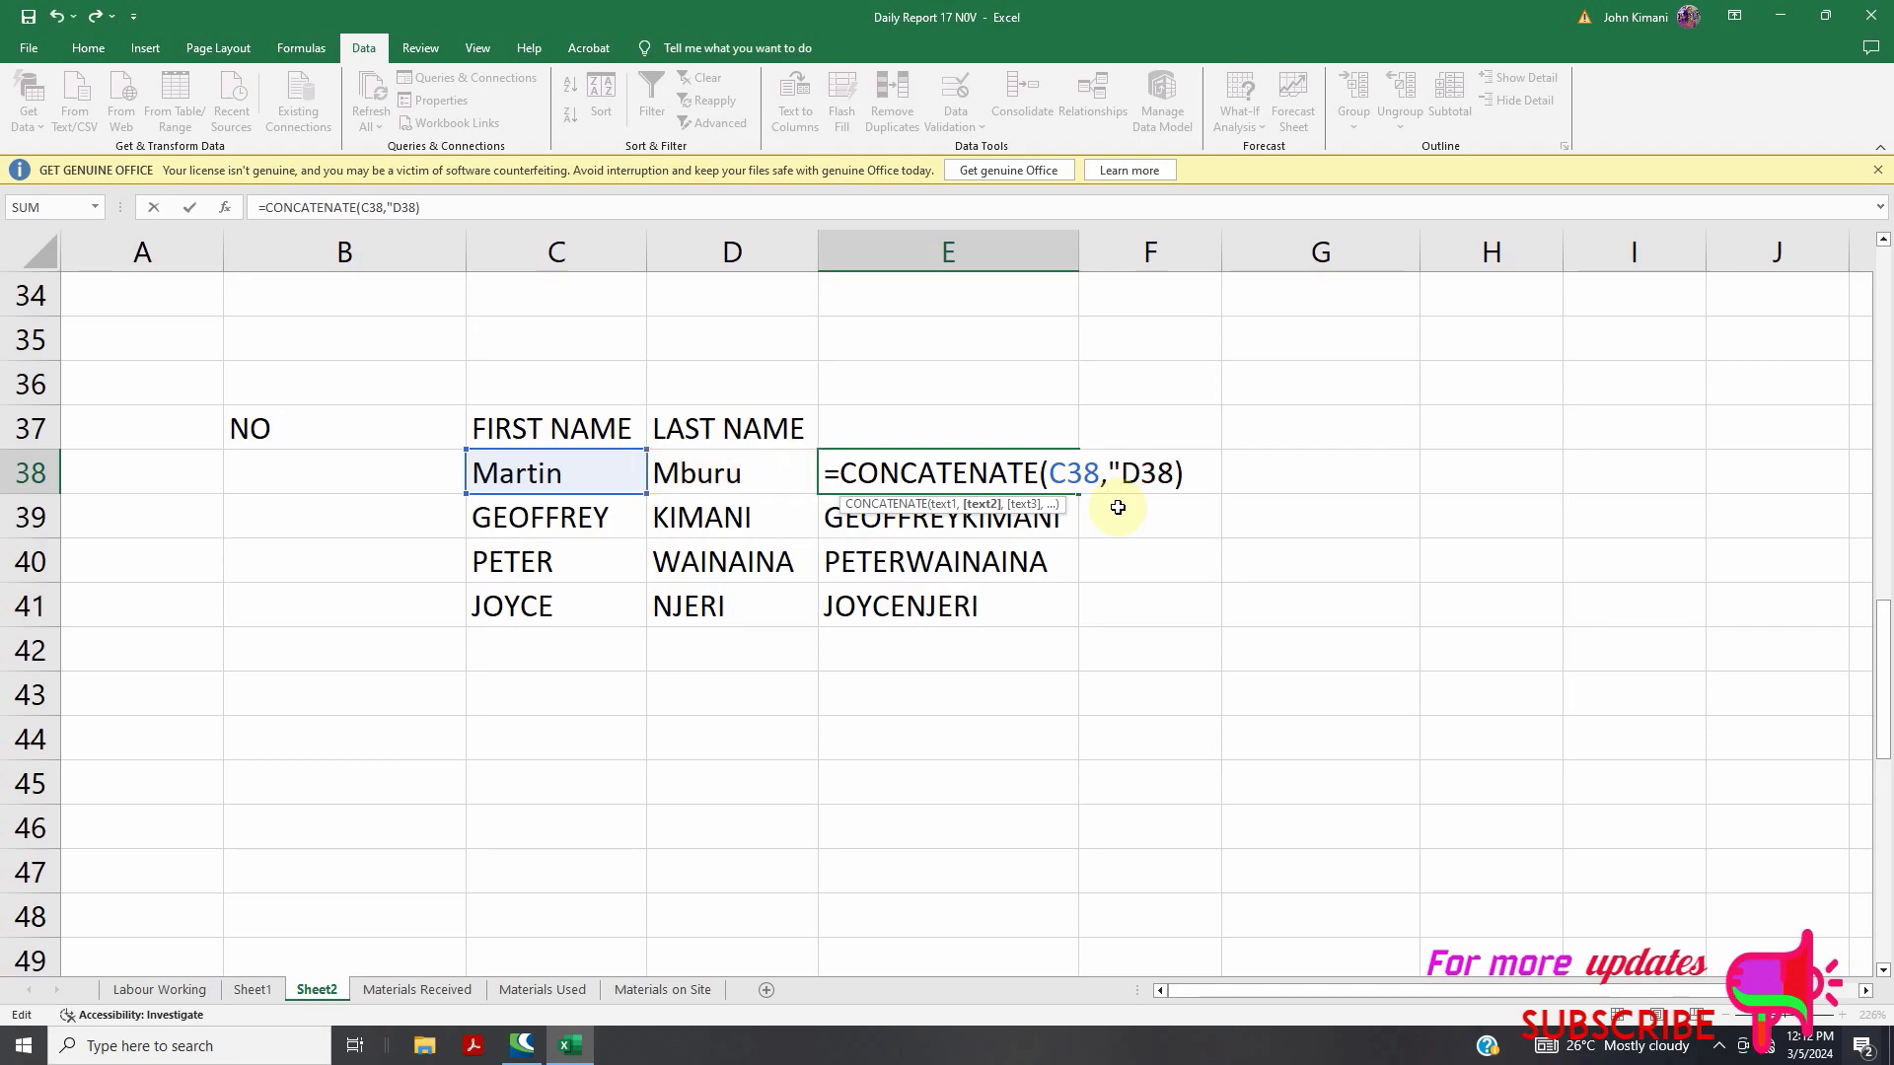
pyautogui.write(' ",')
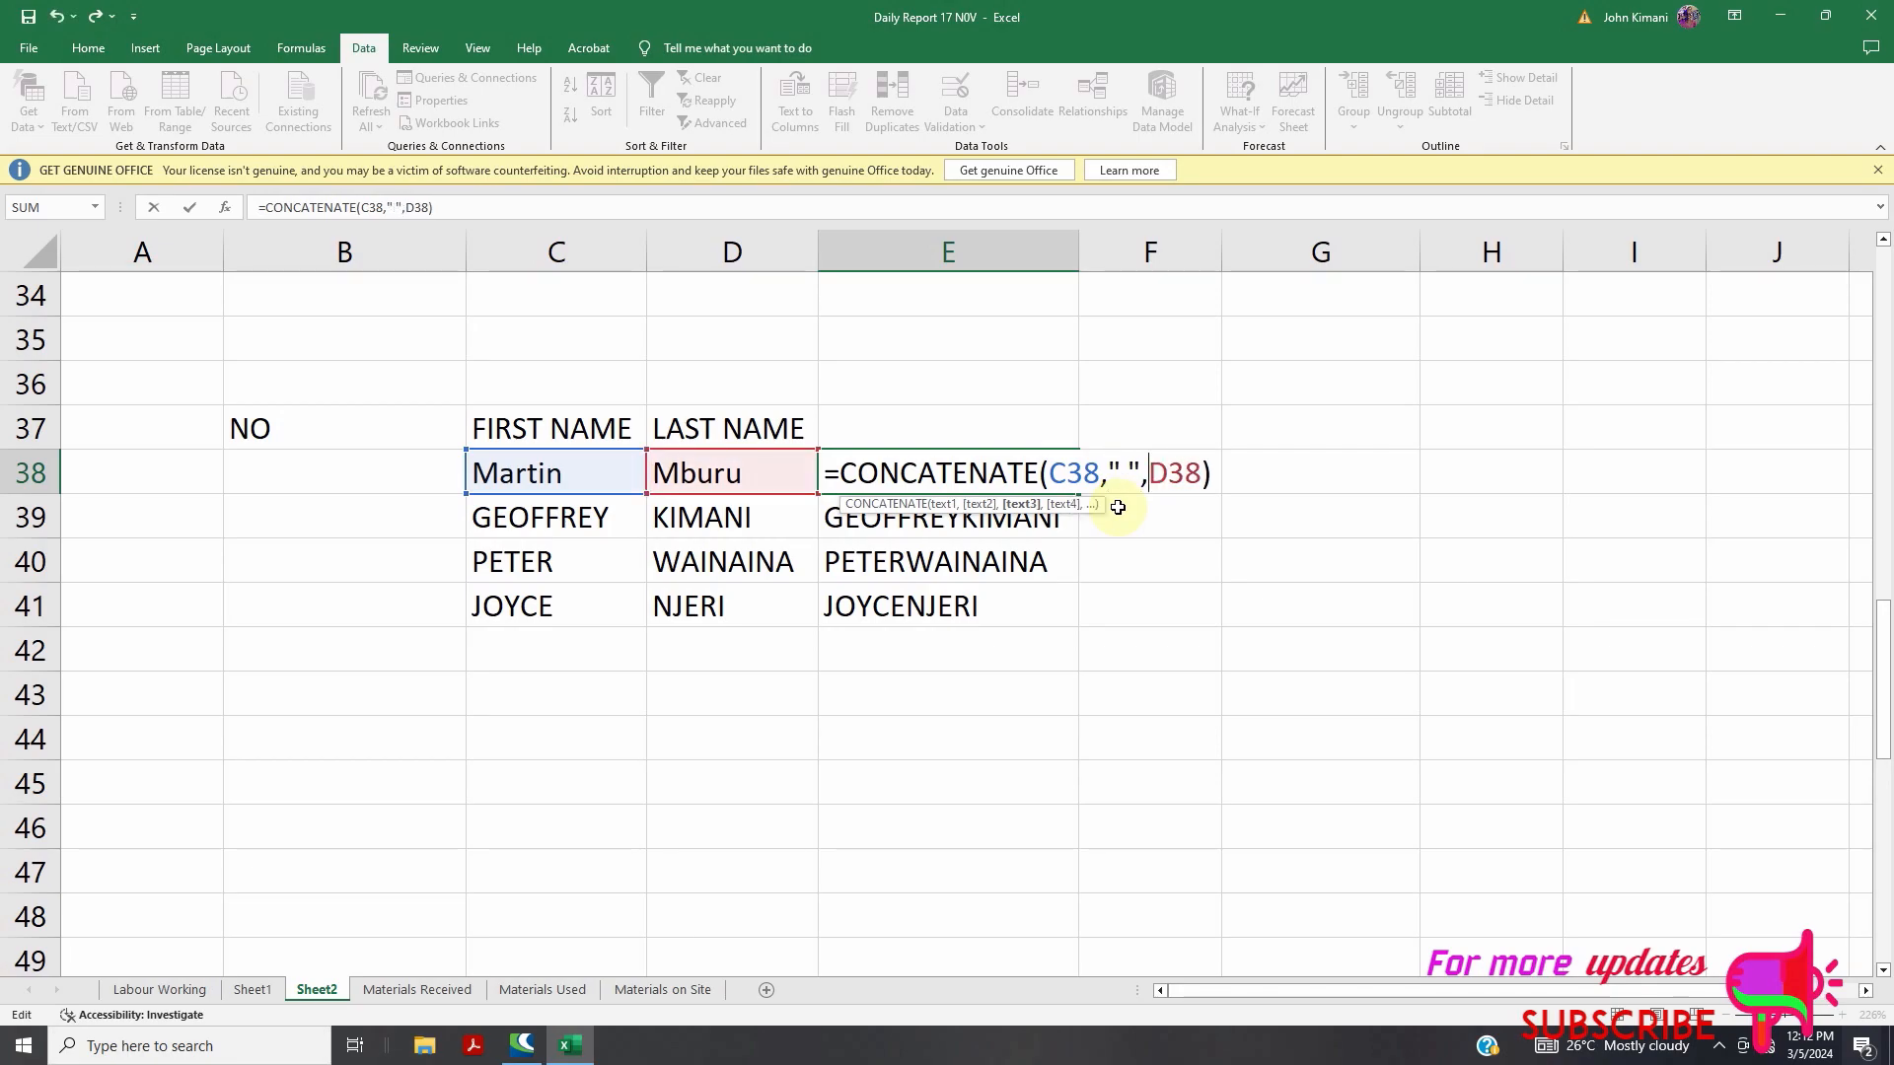
pyautogui.press('Return')
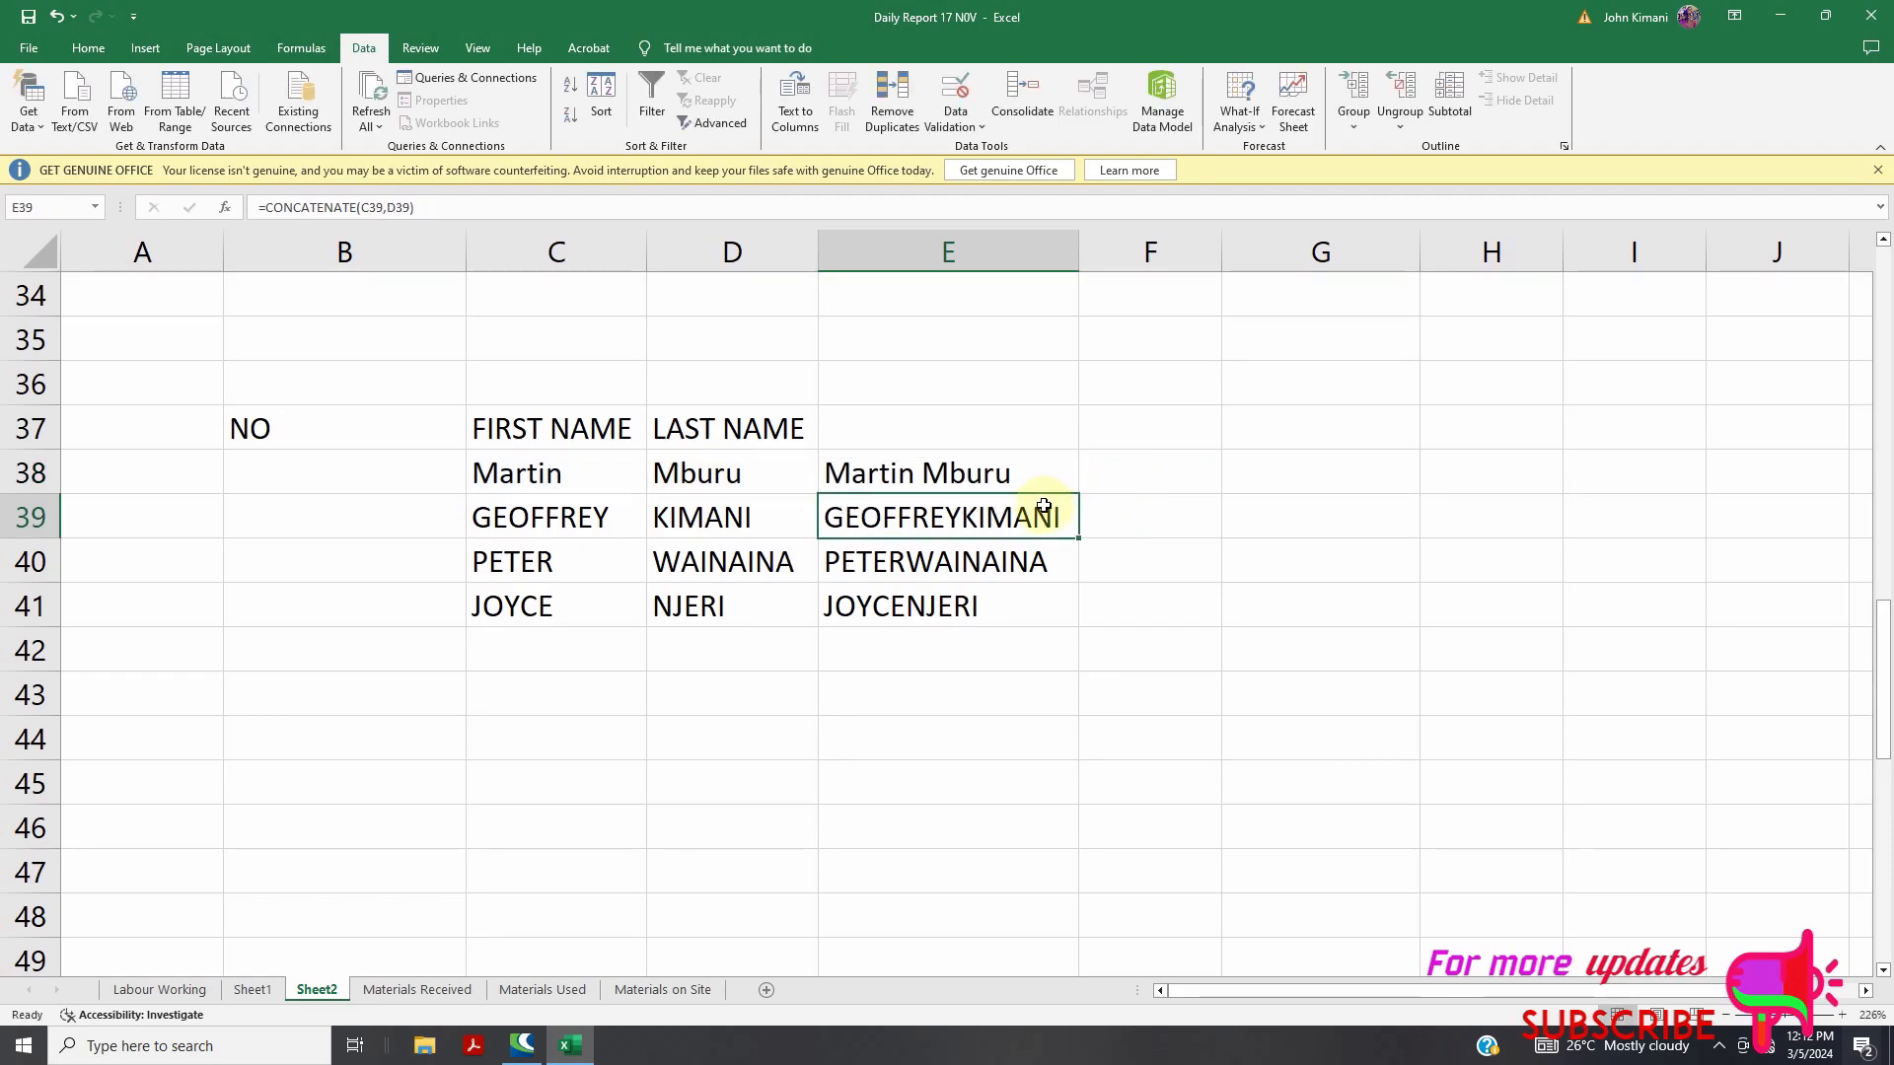
# Copy the spaced formula down to E41, then view Sheet1's formula list
pyautogui.click(912, 475)
pyautogui.moveTo(1082, 493); pyautogui.dragTo(1075, 617)
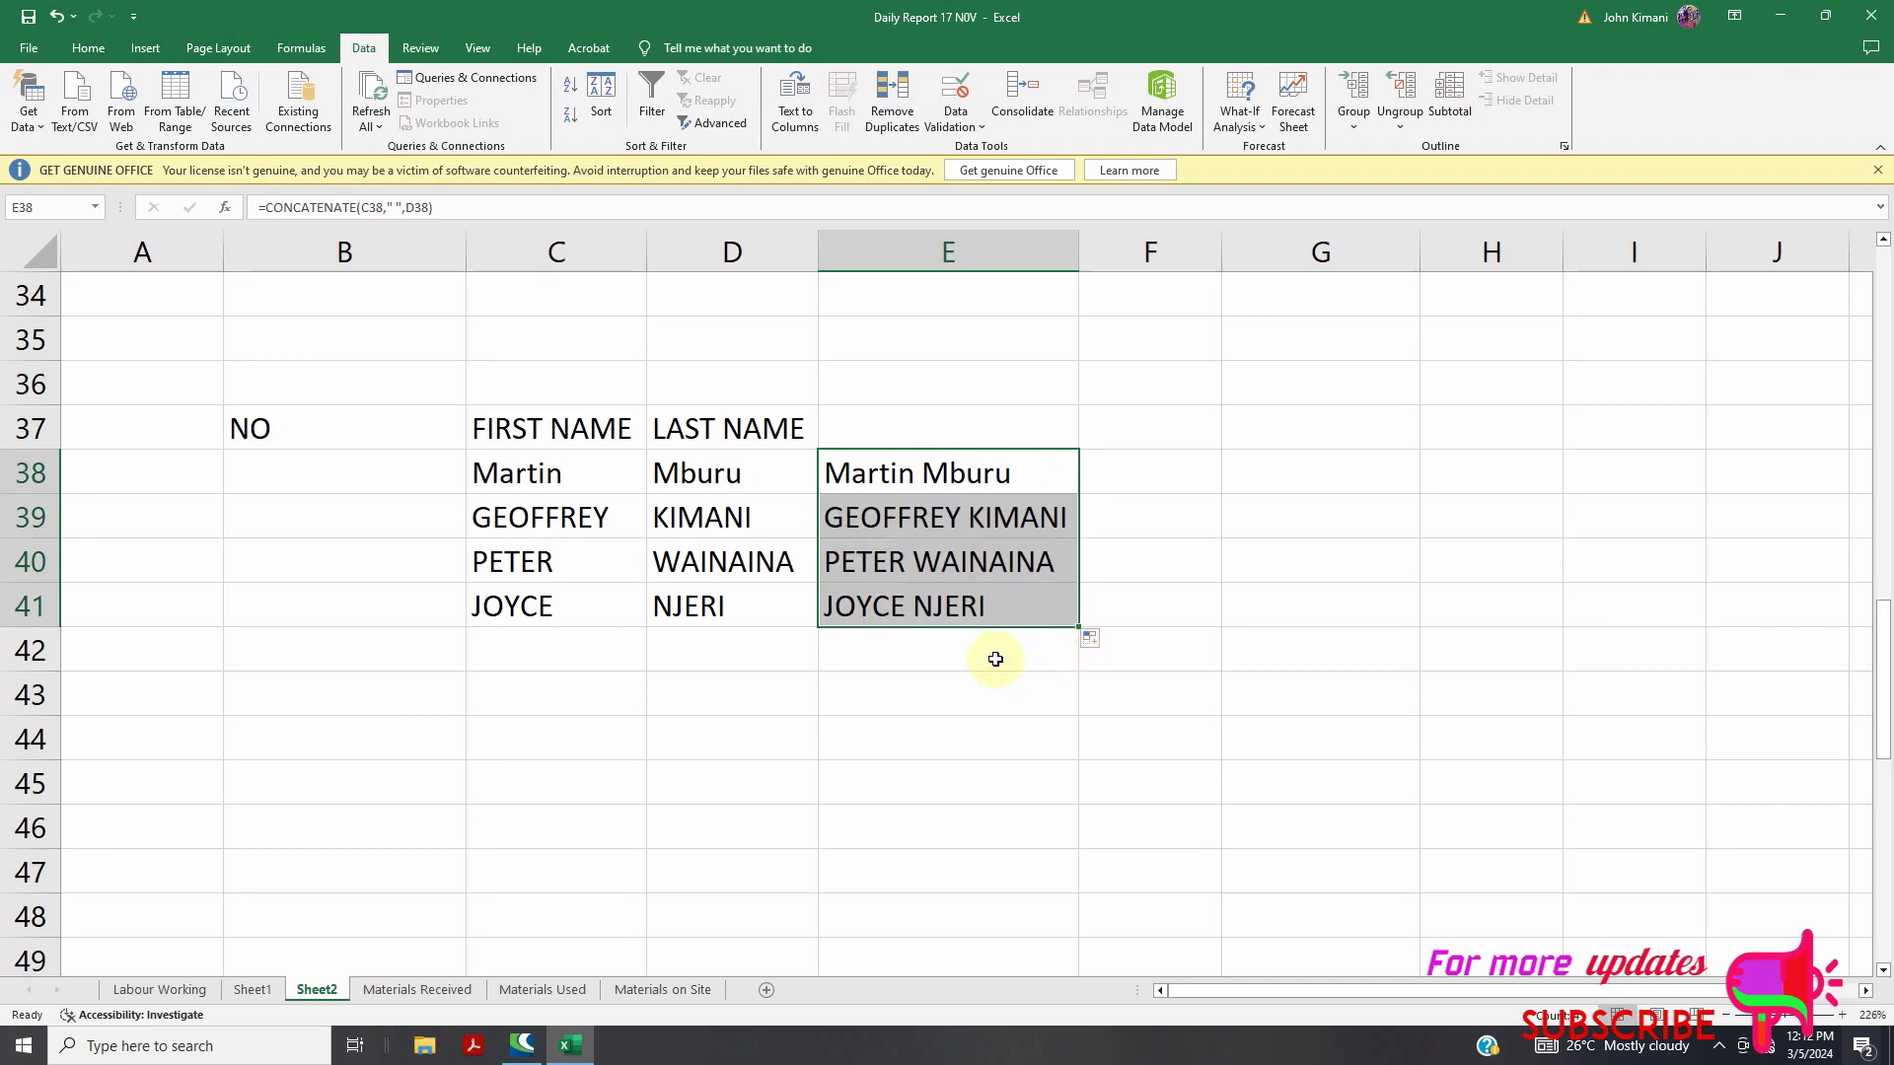
pyautogui.click(935, 604)
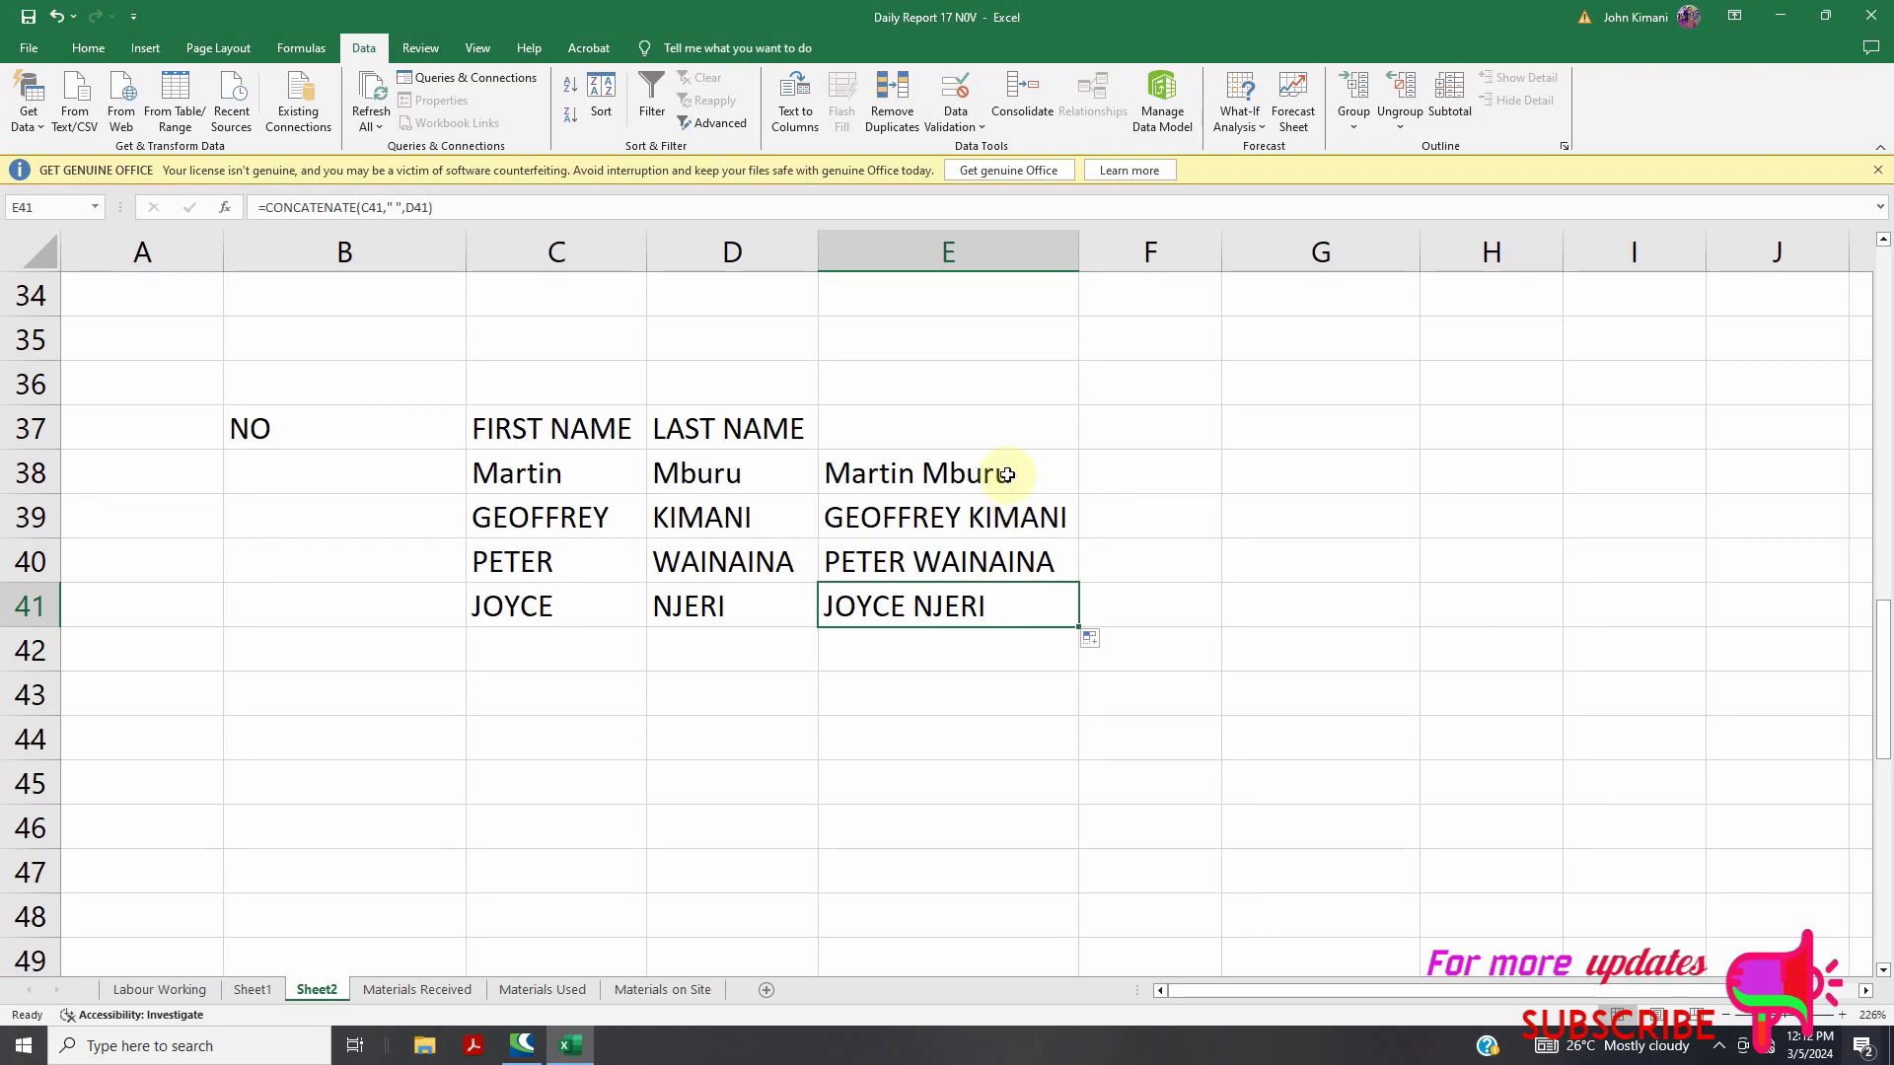
pyautogui.click(253, 989)
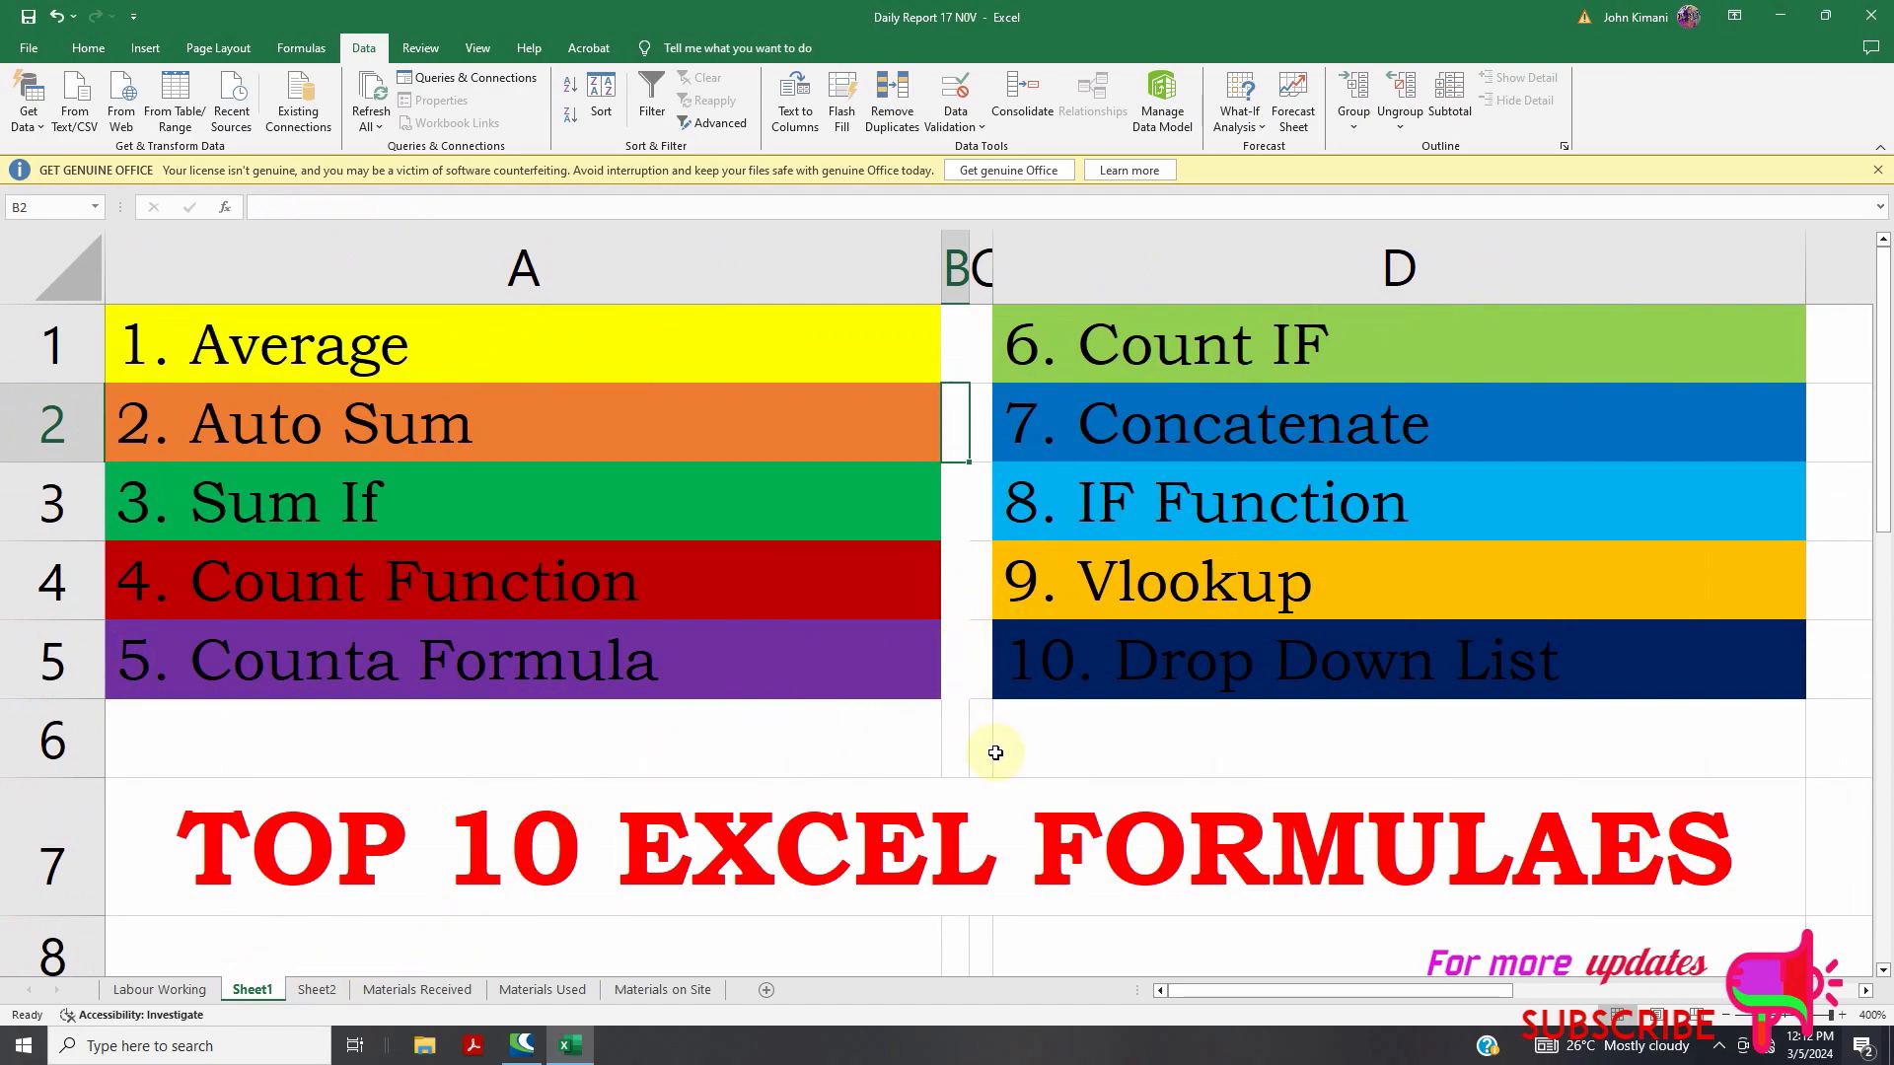
# On Sheet2, clear the YES/NO values in D20:D23 and the numbers in C24:E28
pyautogui.click(316, 989)
pyautogui.scroll(7, 637, 766)
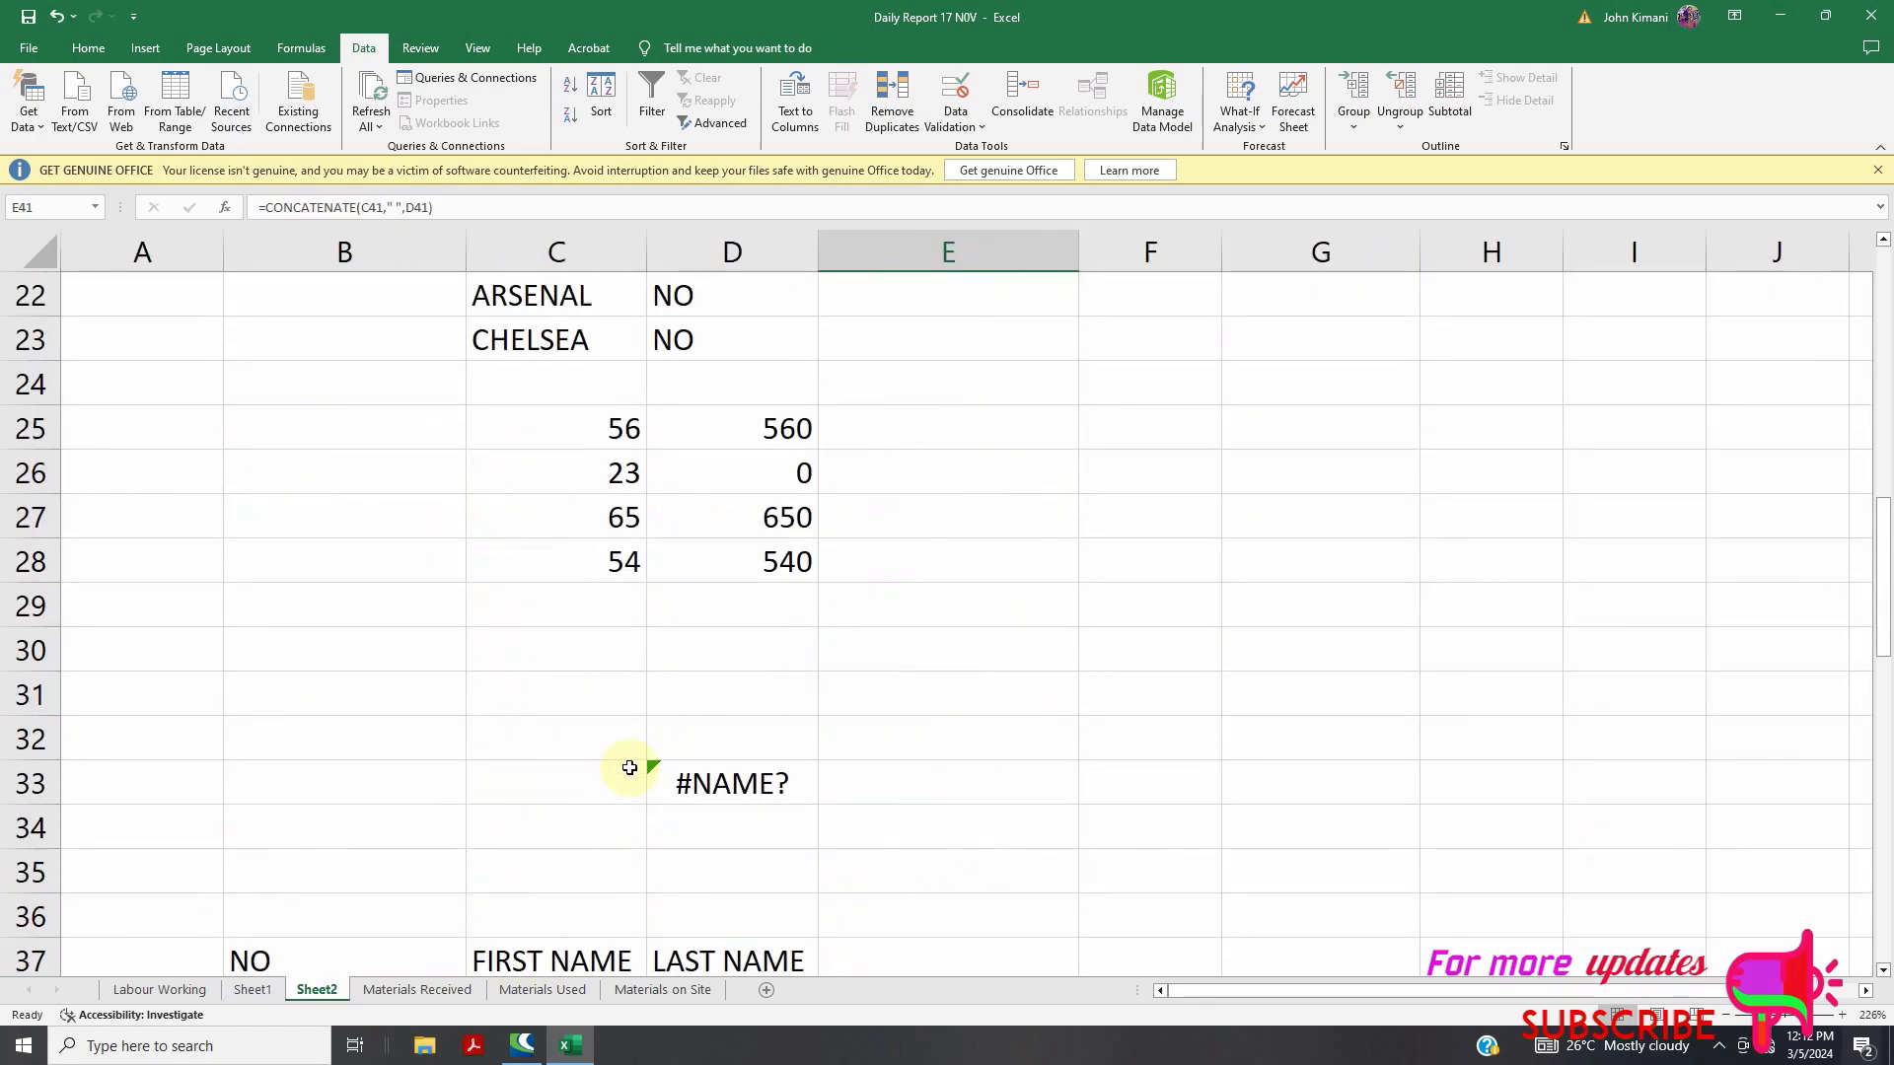
pyautogui.scroll(-1, 707, 706)
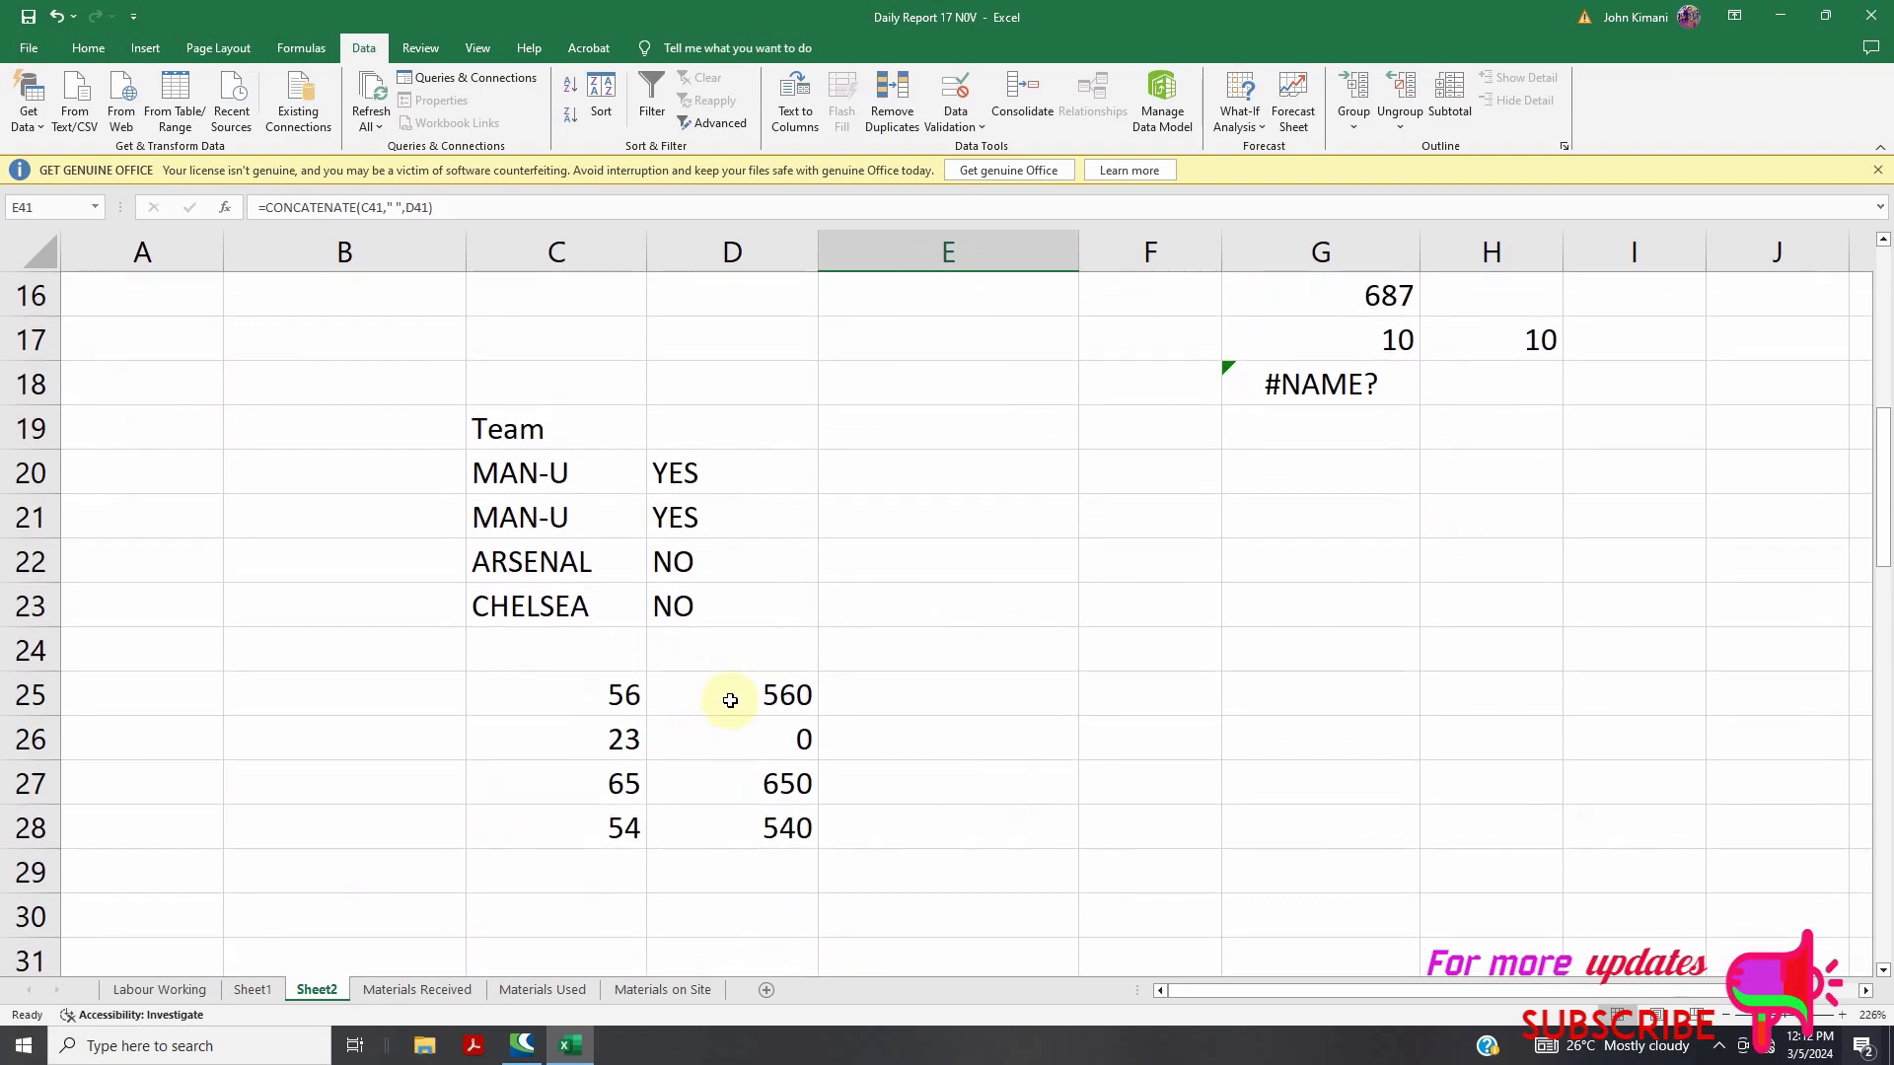
pyautogui.moveTo(697, 473); pyautogui.dragTo(731, 609)
pyautogui.press('Delete')
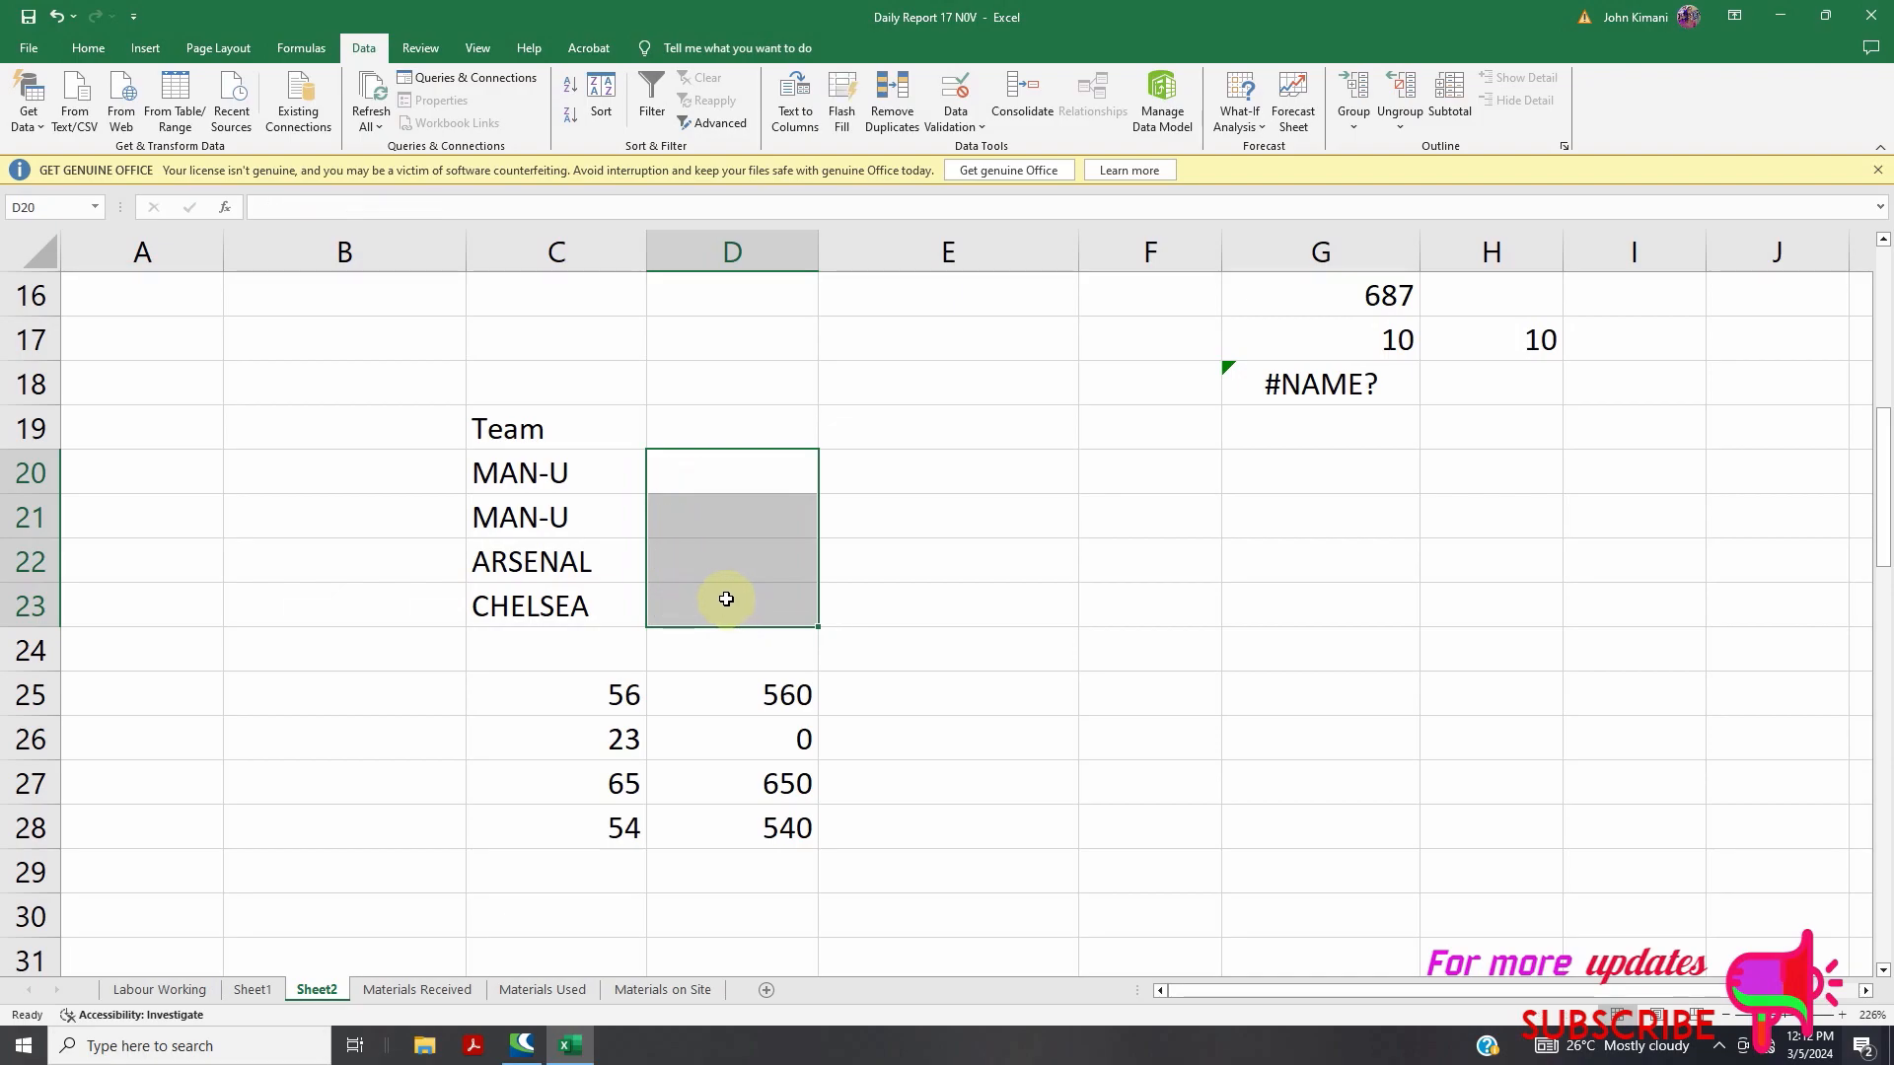
pyautogui.click(727, 483)
pyautogui.moveTo(595, 668); pyautogui.dragTo(858, 829)
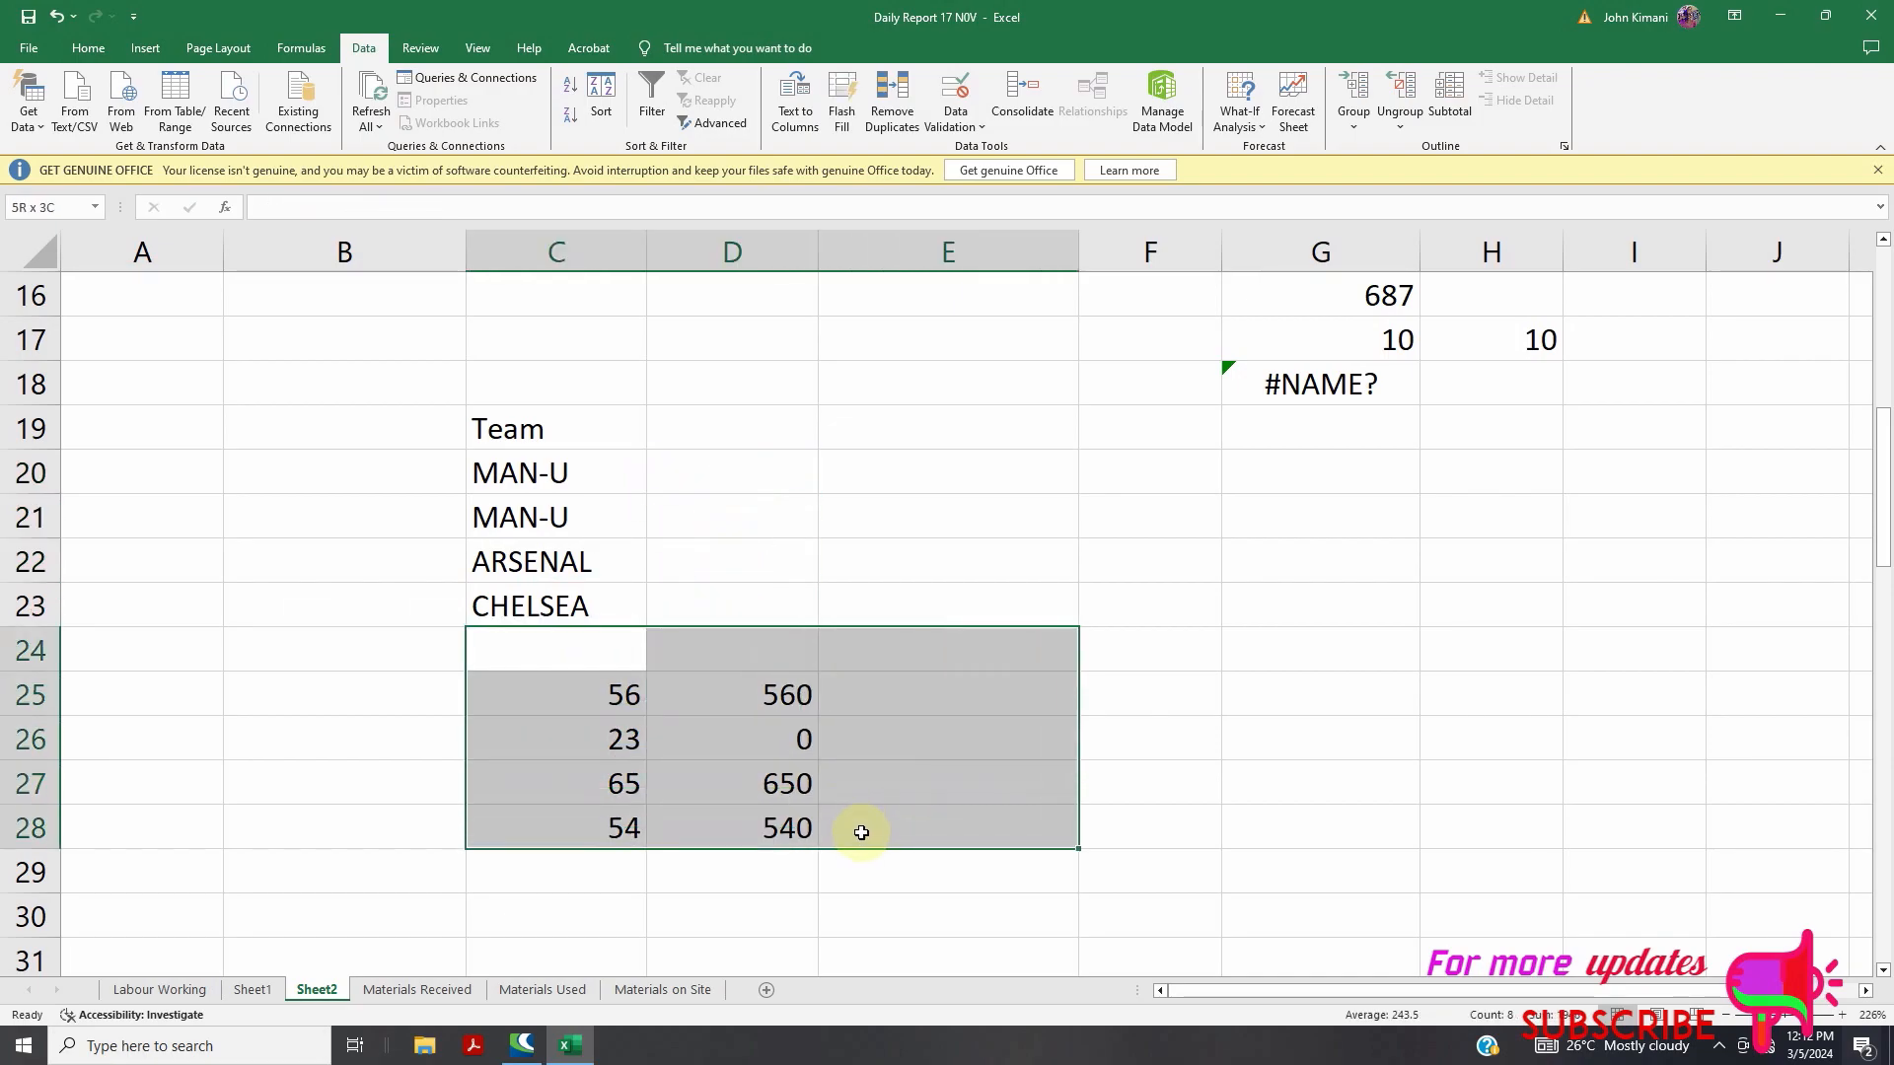
pyautogui.press('Delete')
pyautogui.click(690, 485)
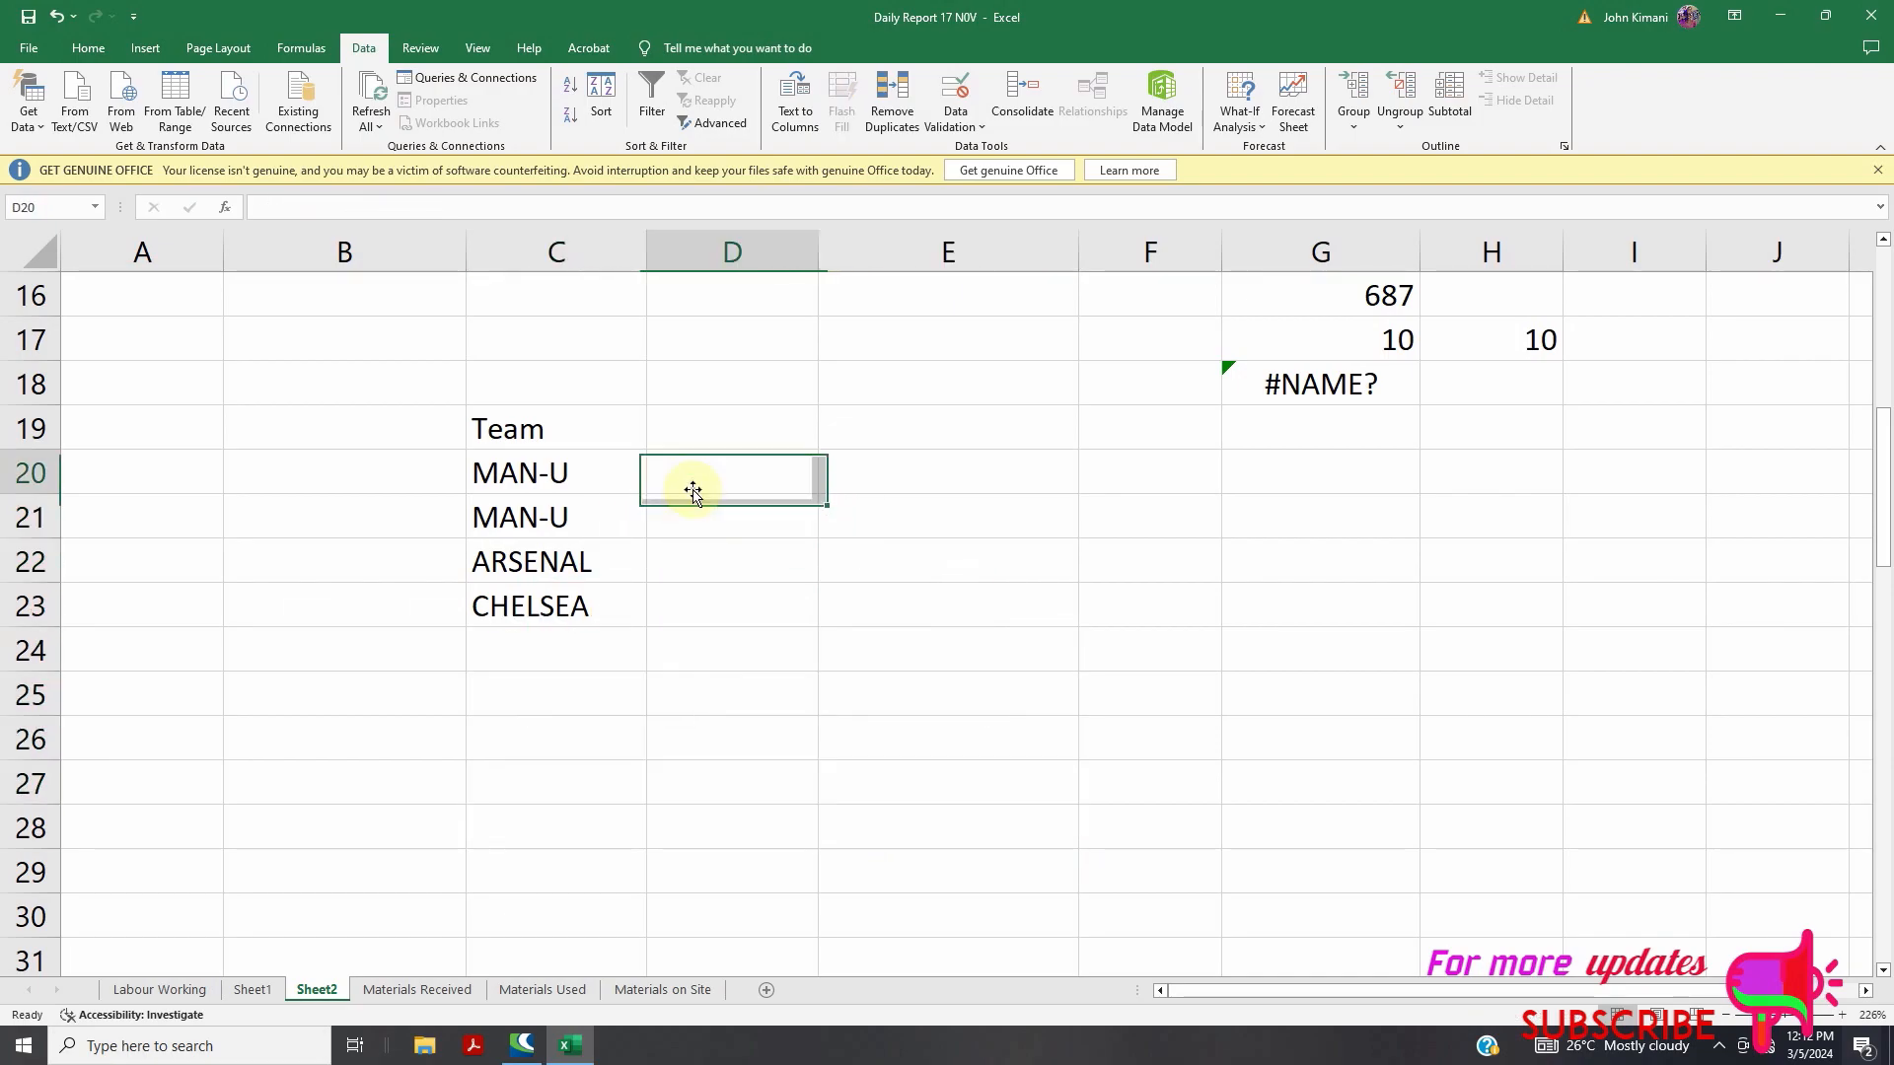
# Rename the second team in C21 from MAN-U to MAN-CITY
pyautogui.click(570, 525)
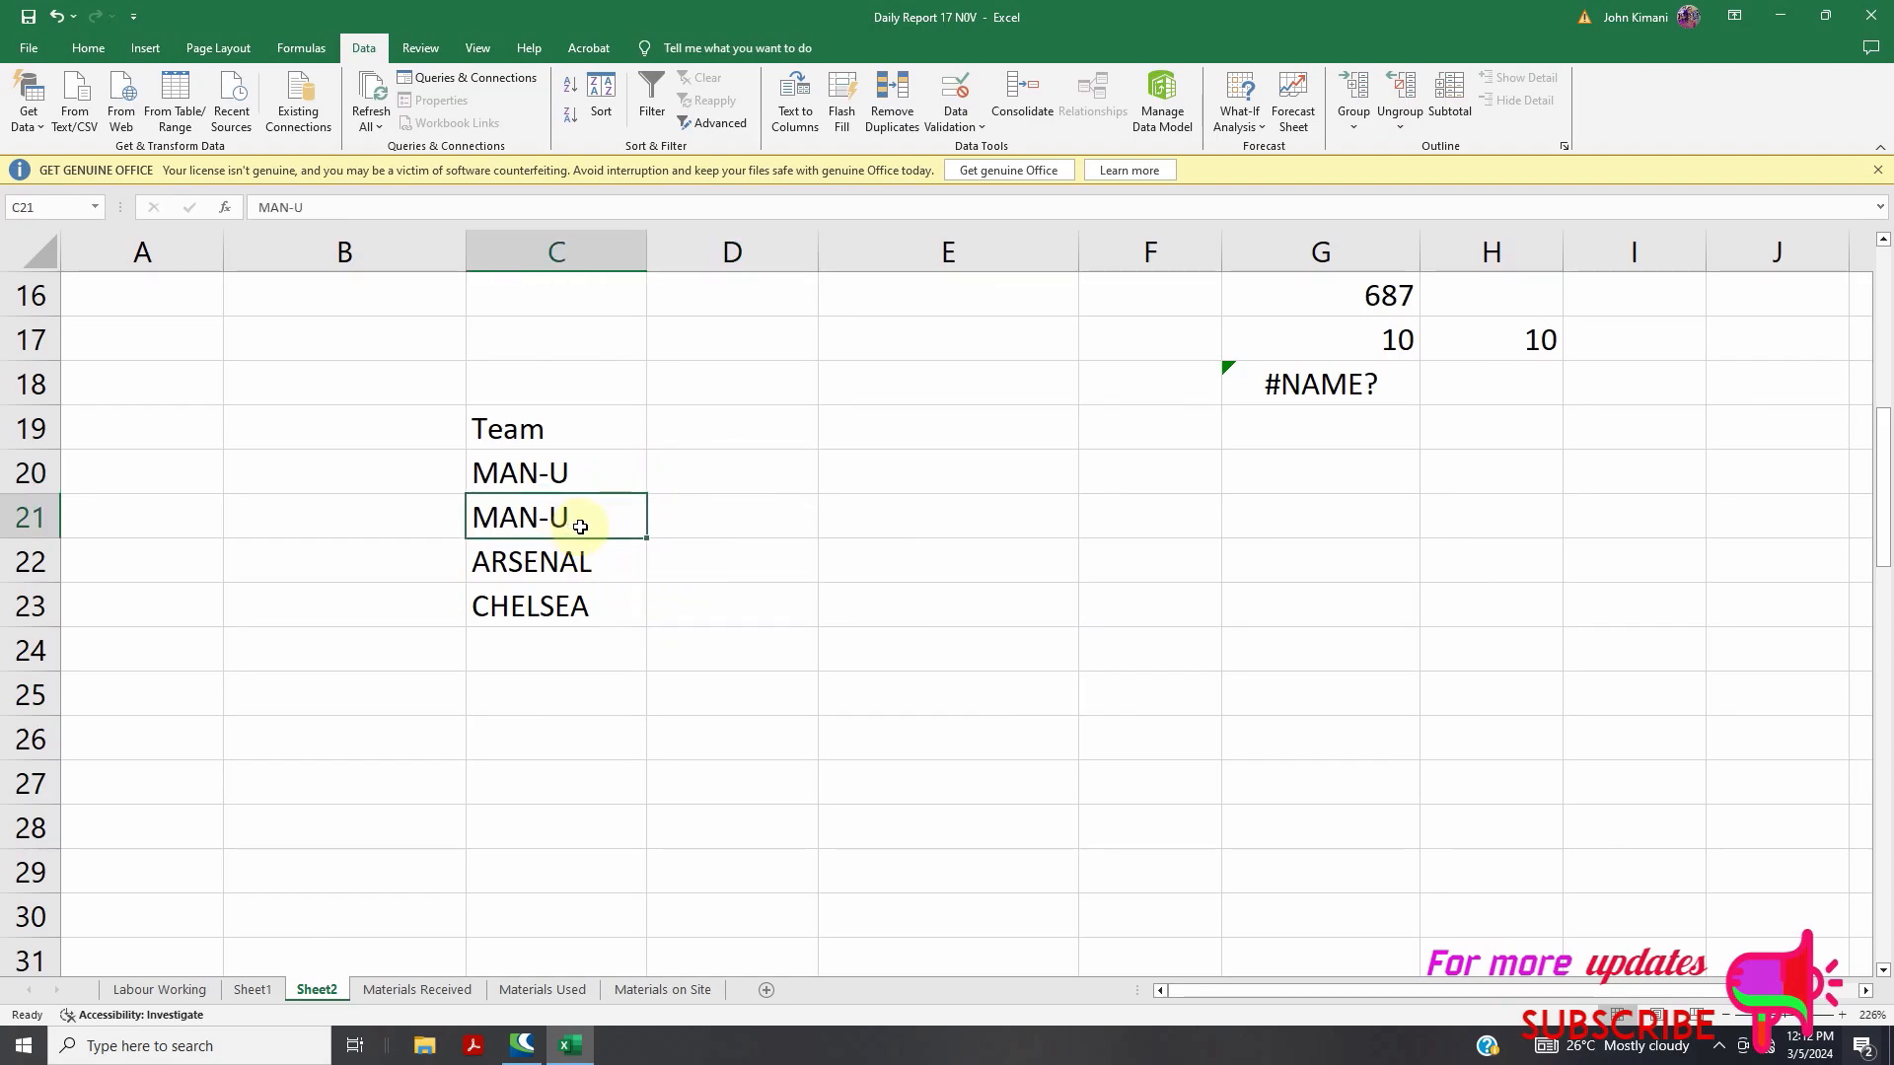
pyautogui.doubleClick(580, 527)
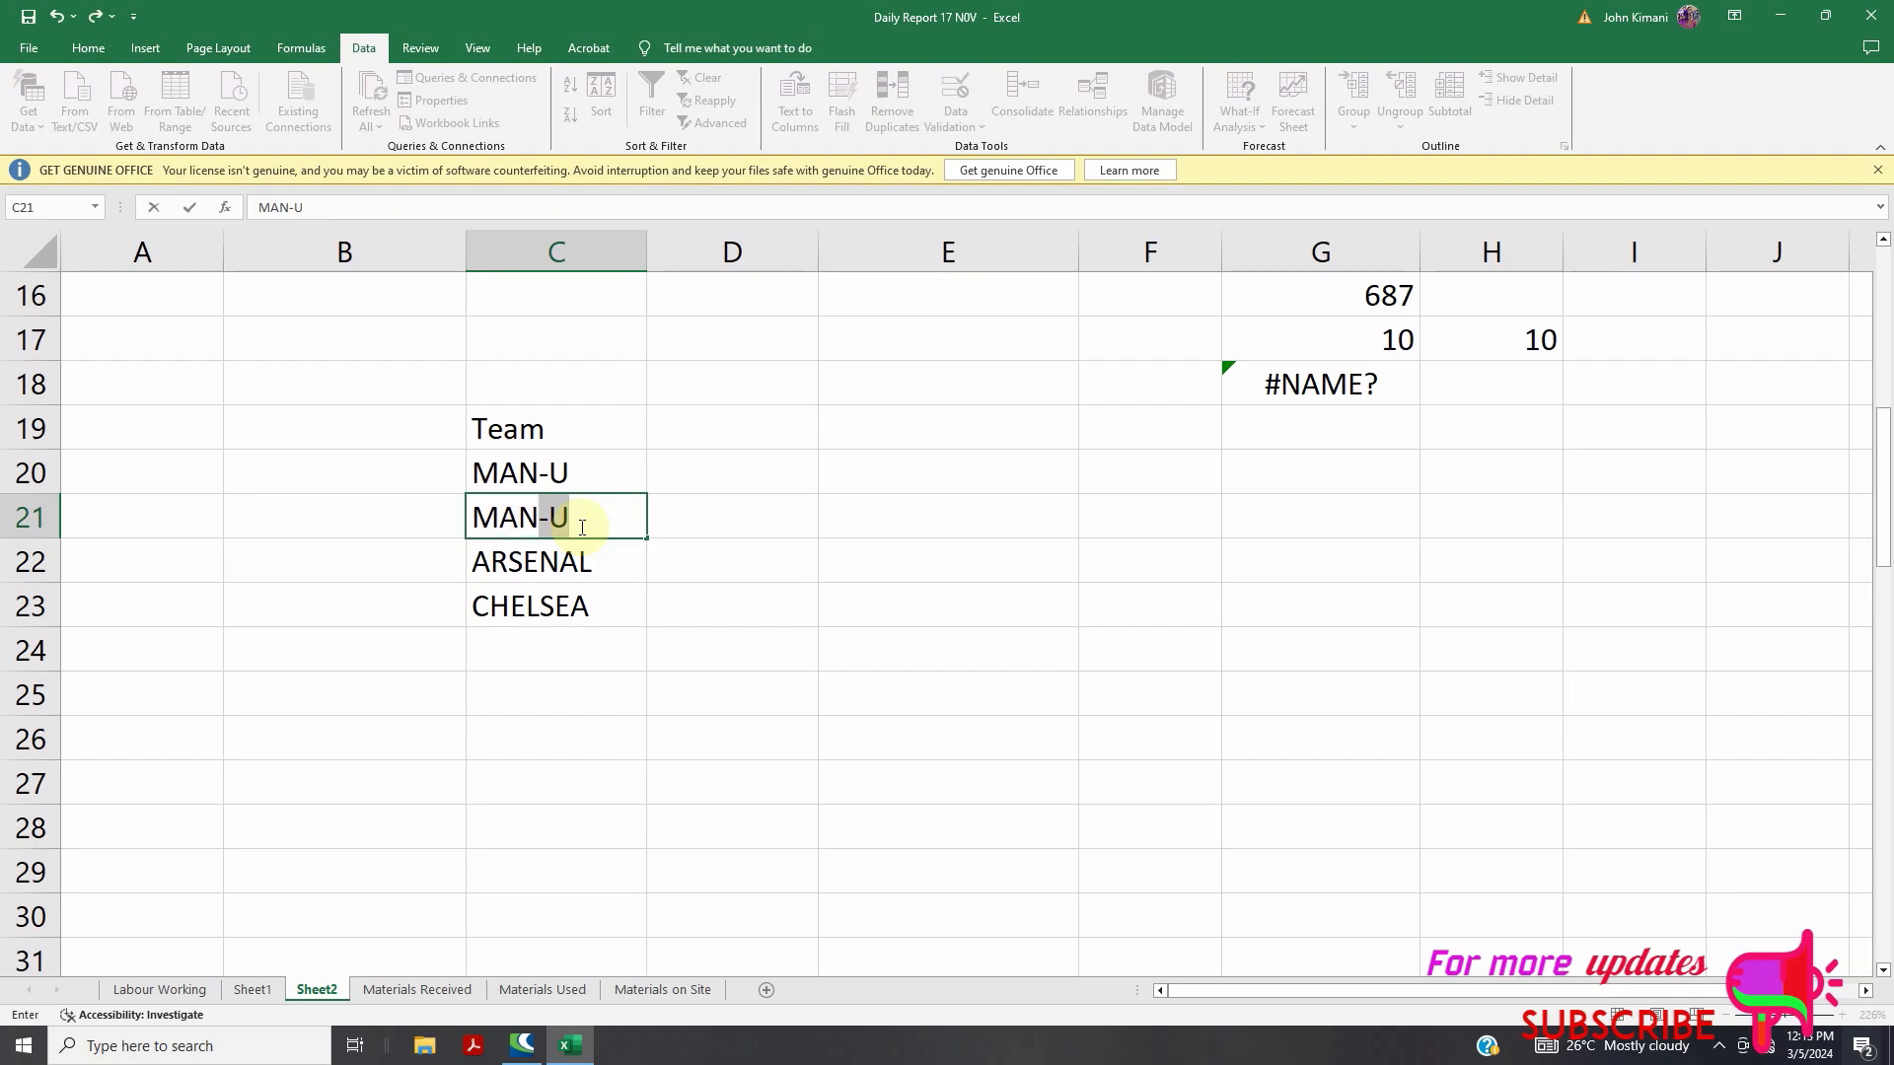
pyautogui.write('CITY')
pyautogui.press('Return')
pyautogui.doubleClick(580, 610)
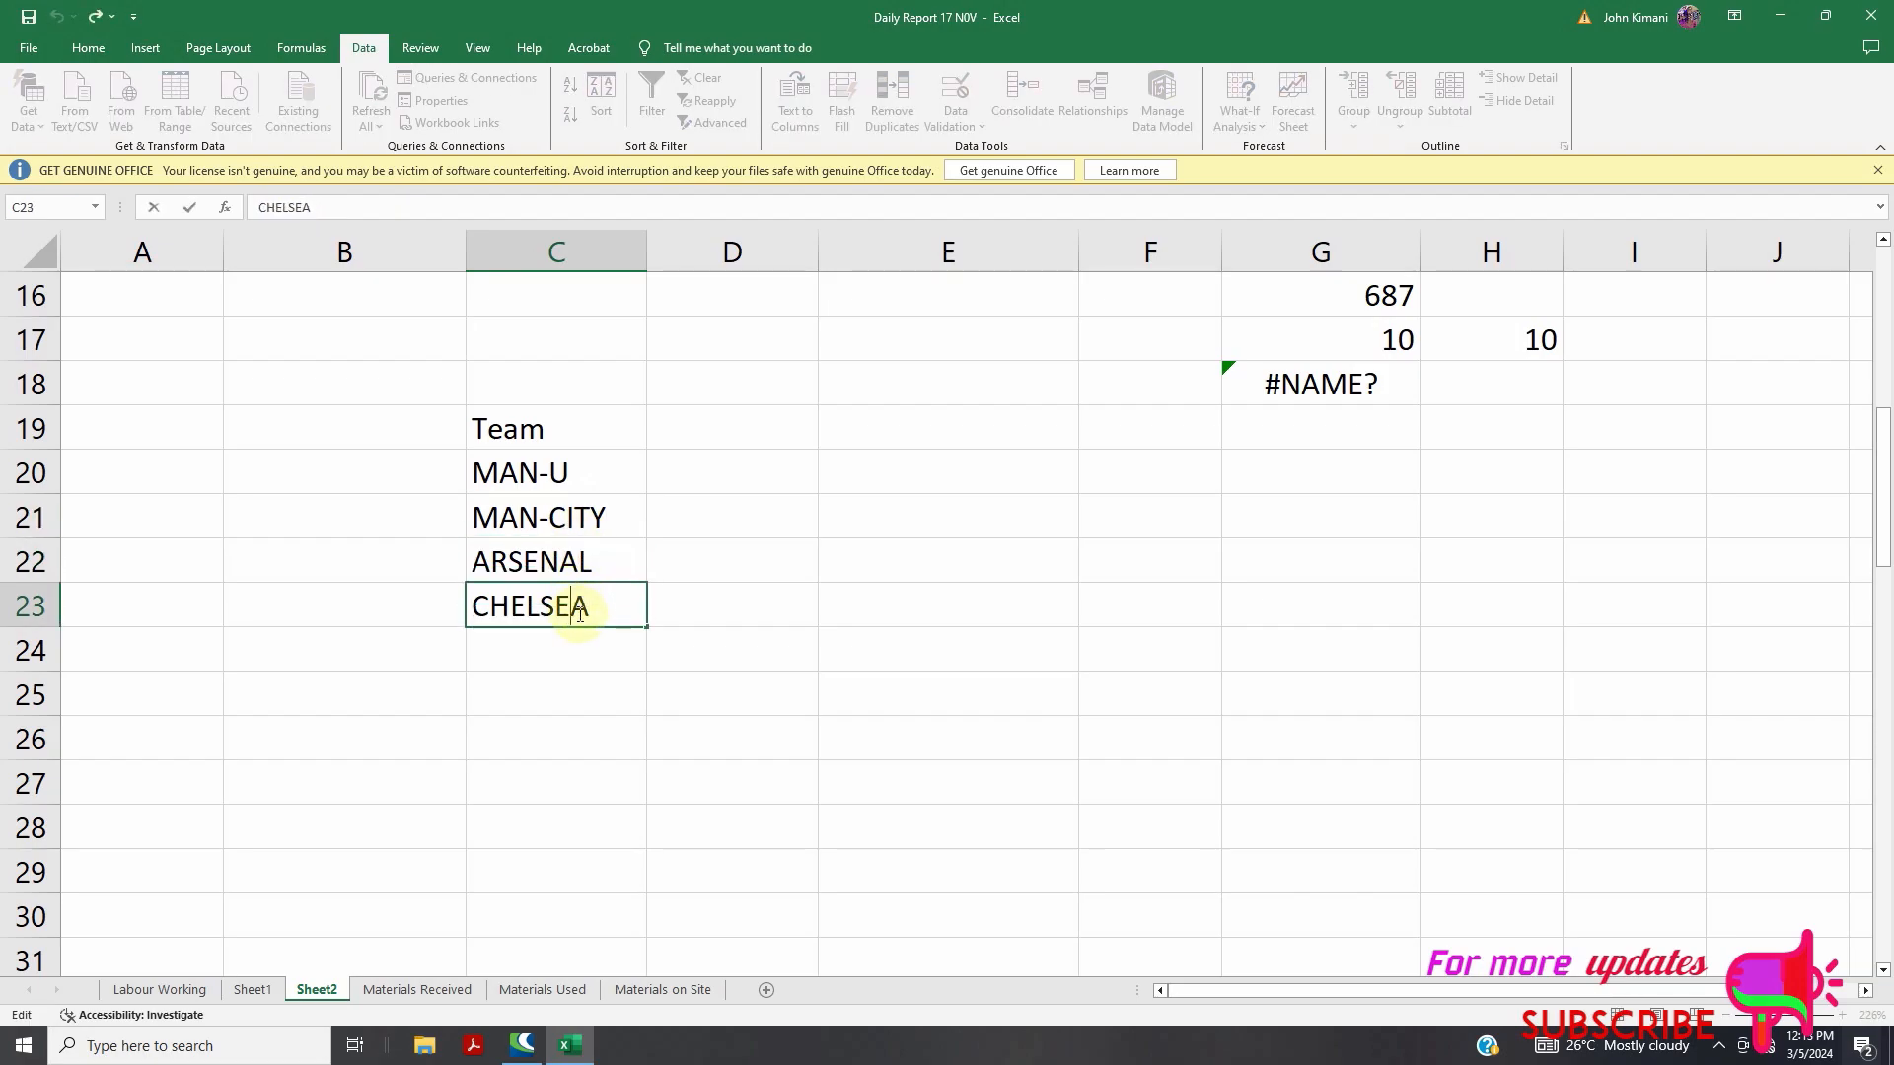
pyautogui.click(724, 480)
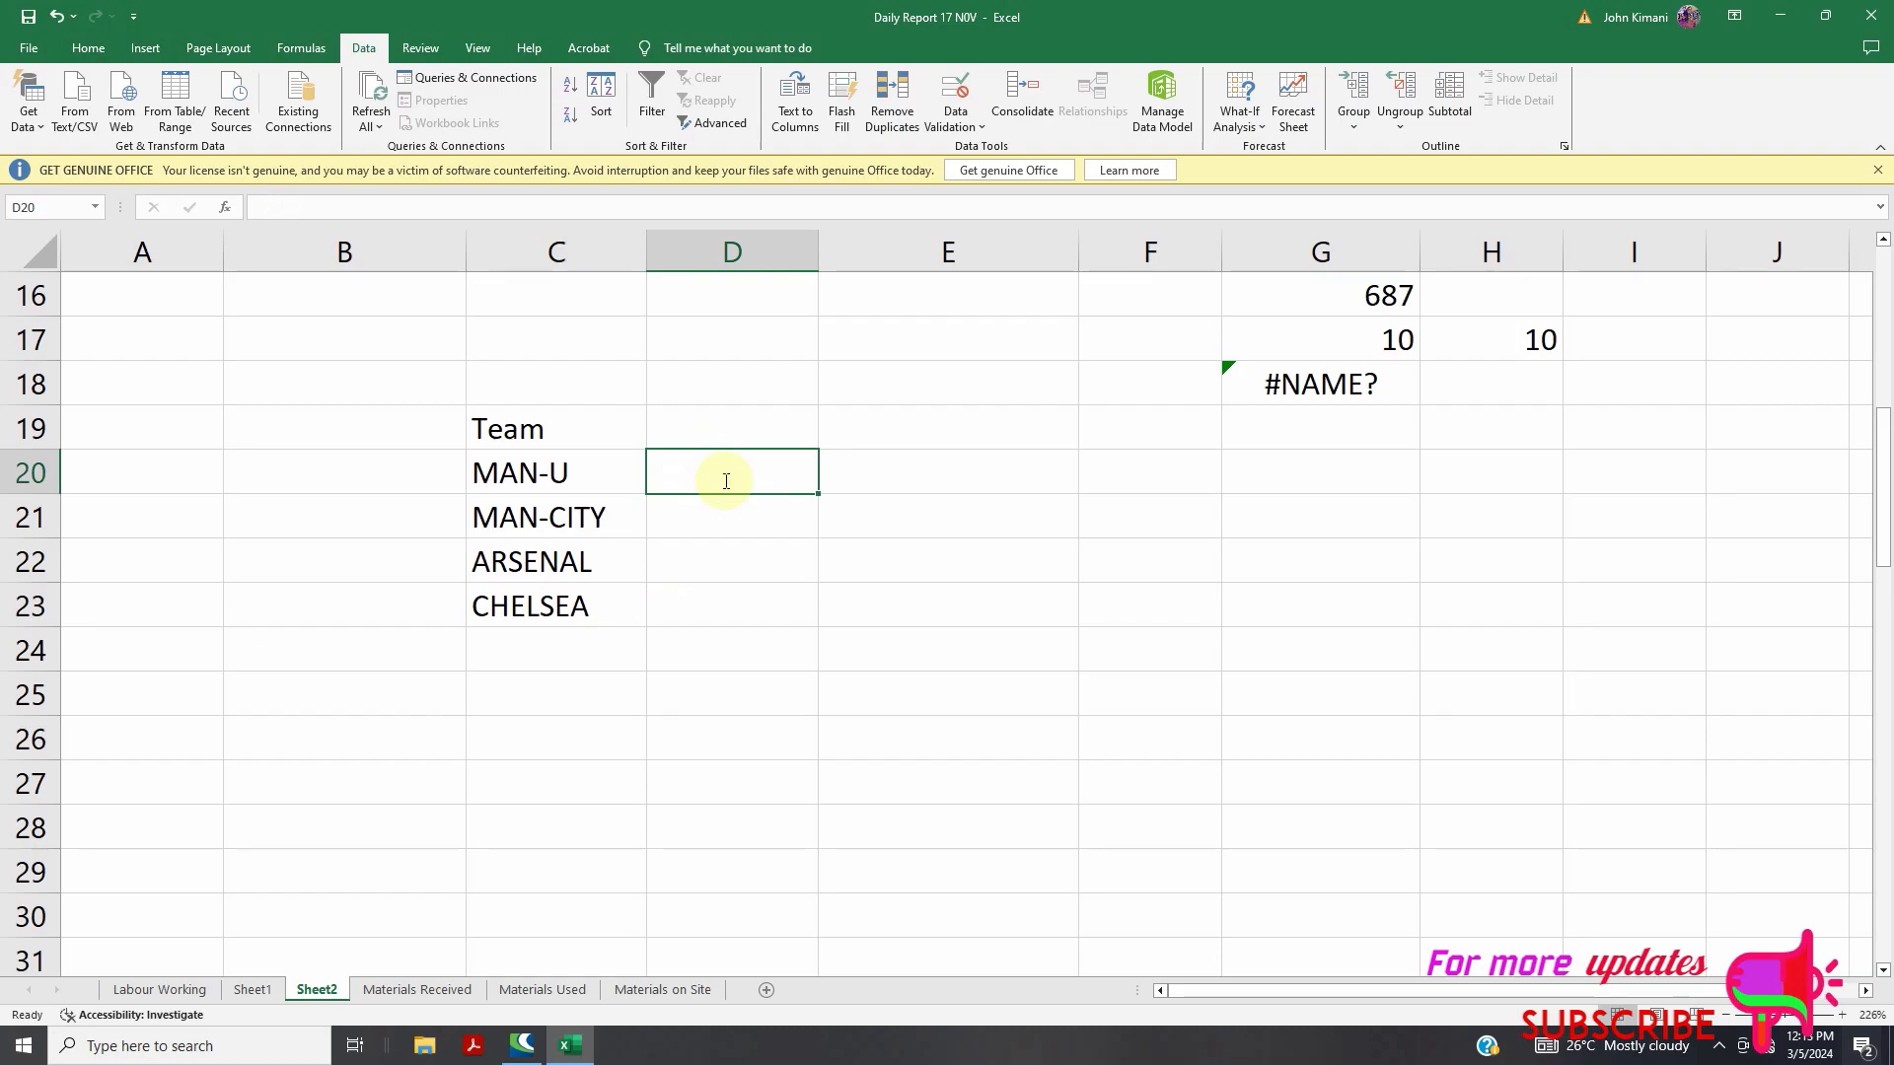
# Begin D20's formula as =IF(C20, using the first team name as the logical test
pyautogui.write('=IF')
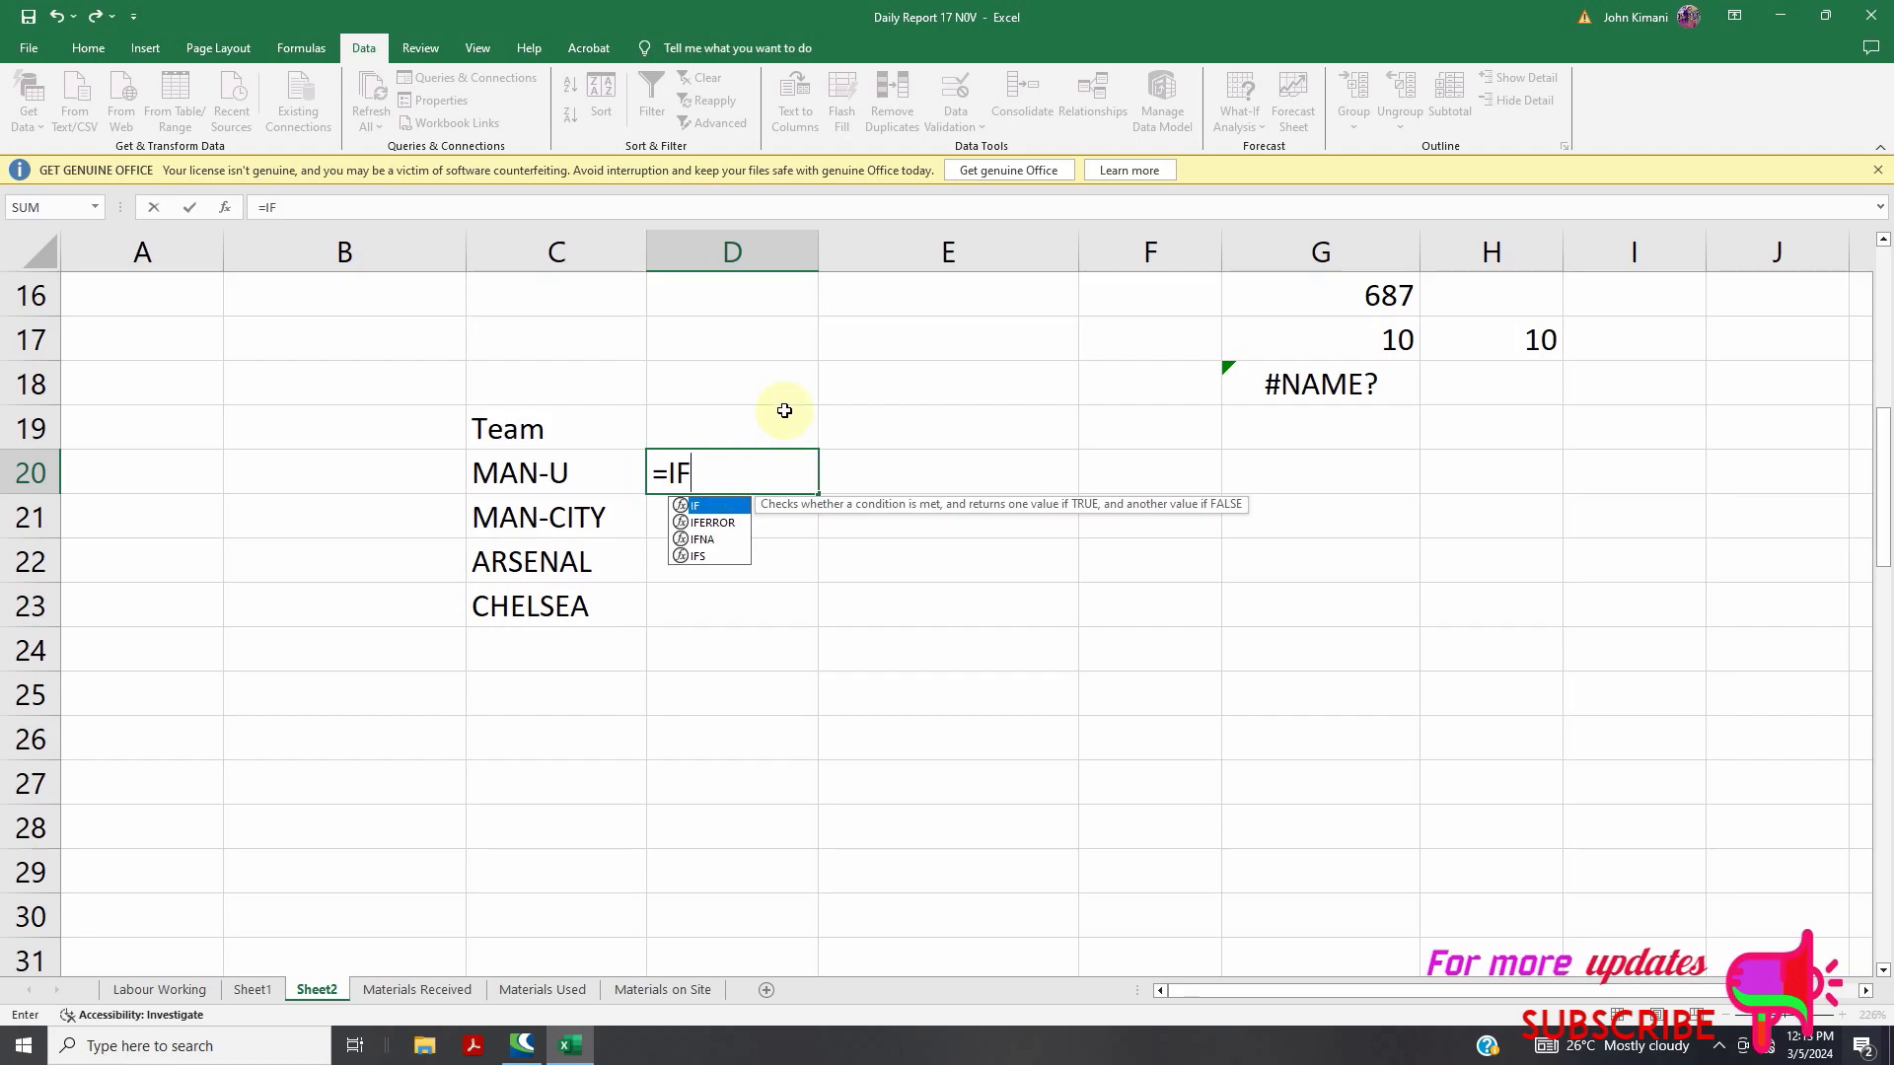
pyautogui.click(361, 423)
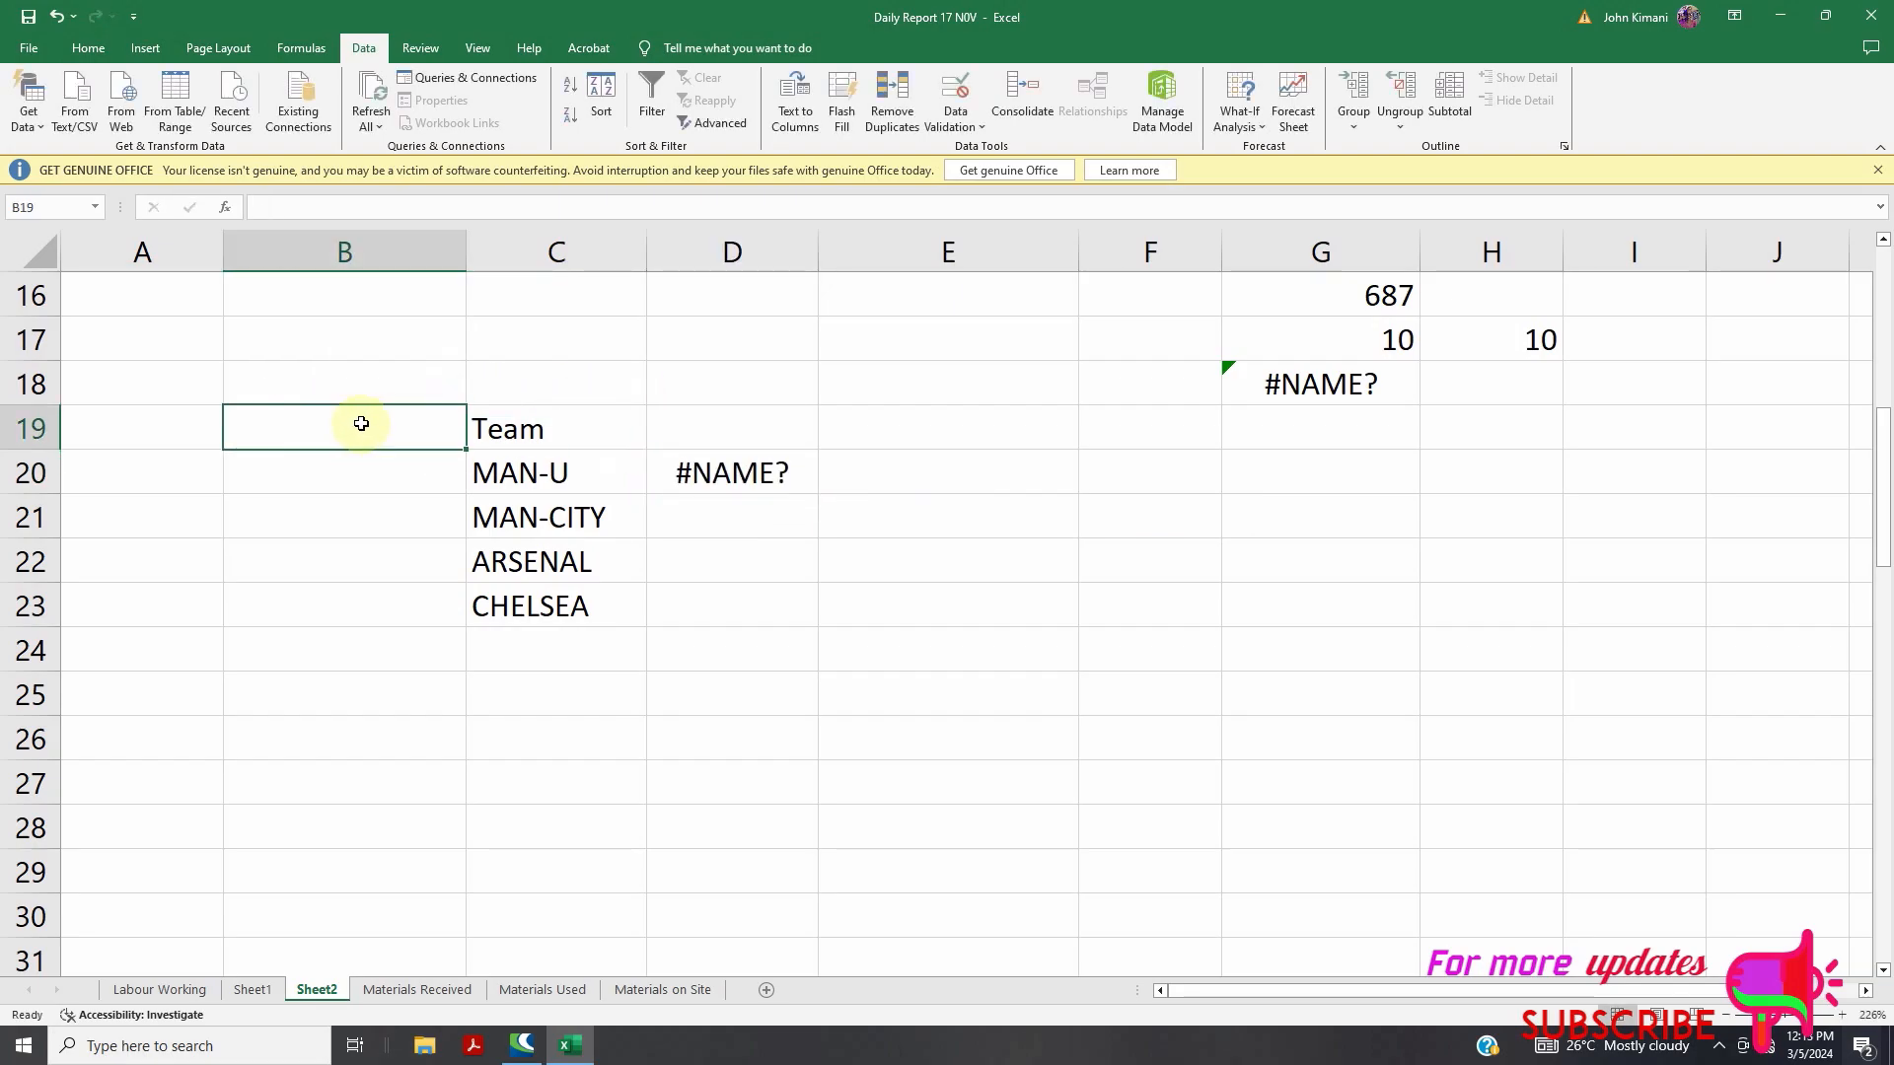
pyautogui.click(257, 991)
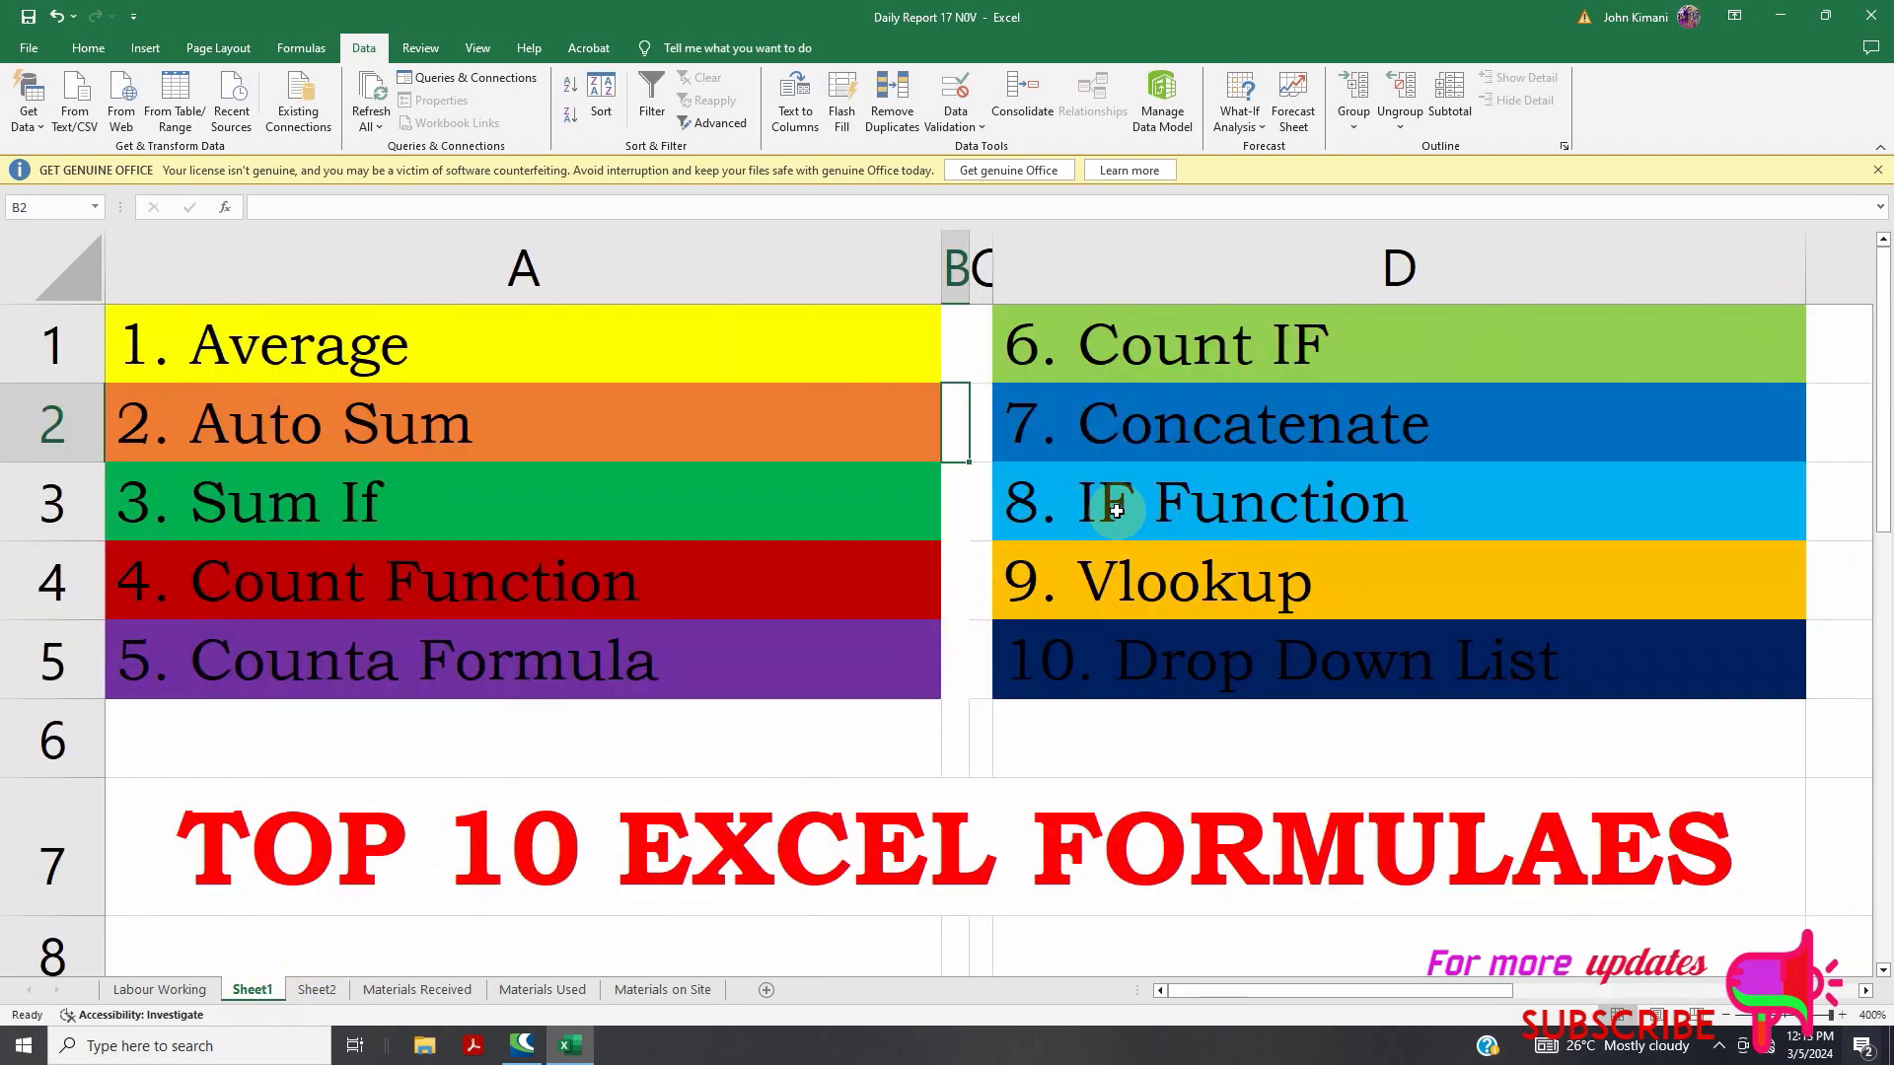
pyautogui.hotkey('ctrl', 'pagedown')
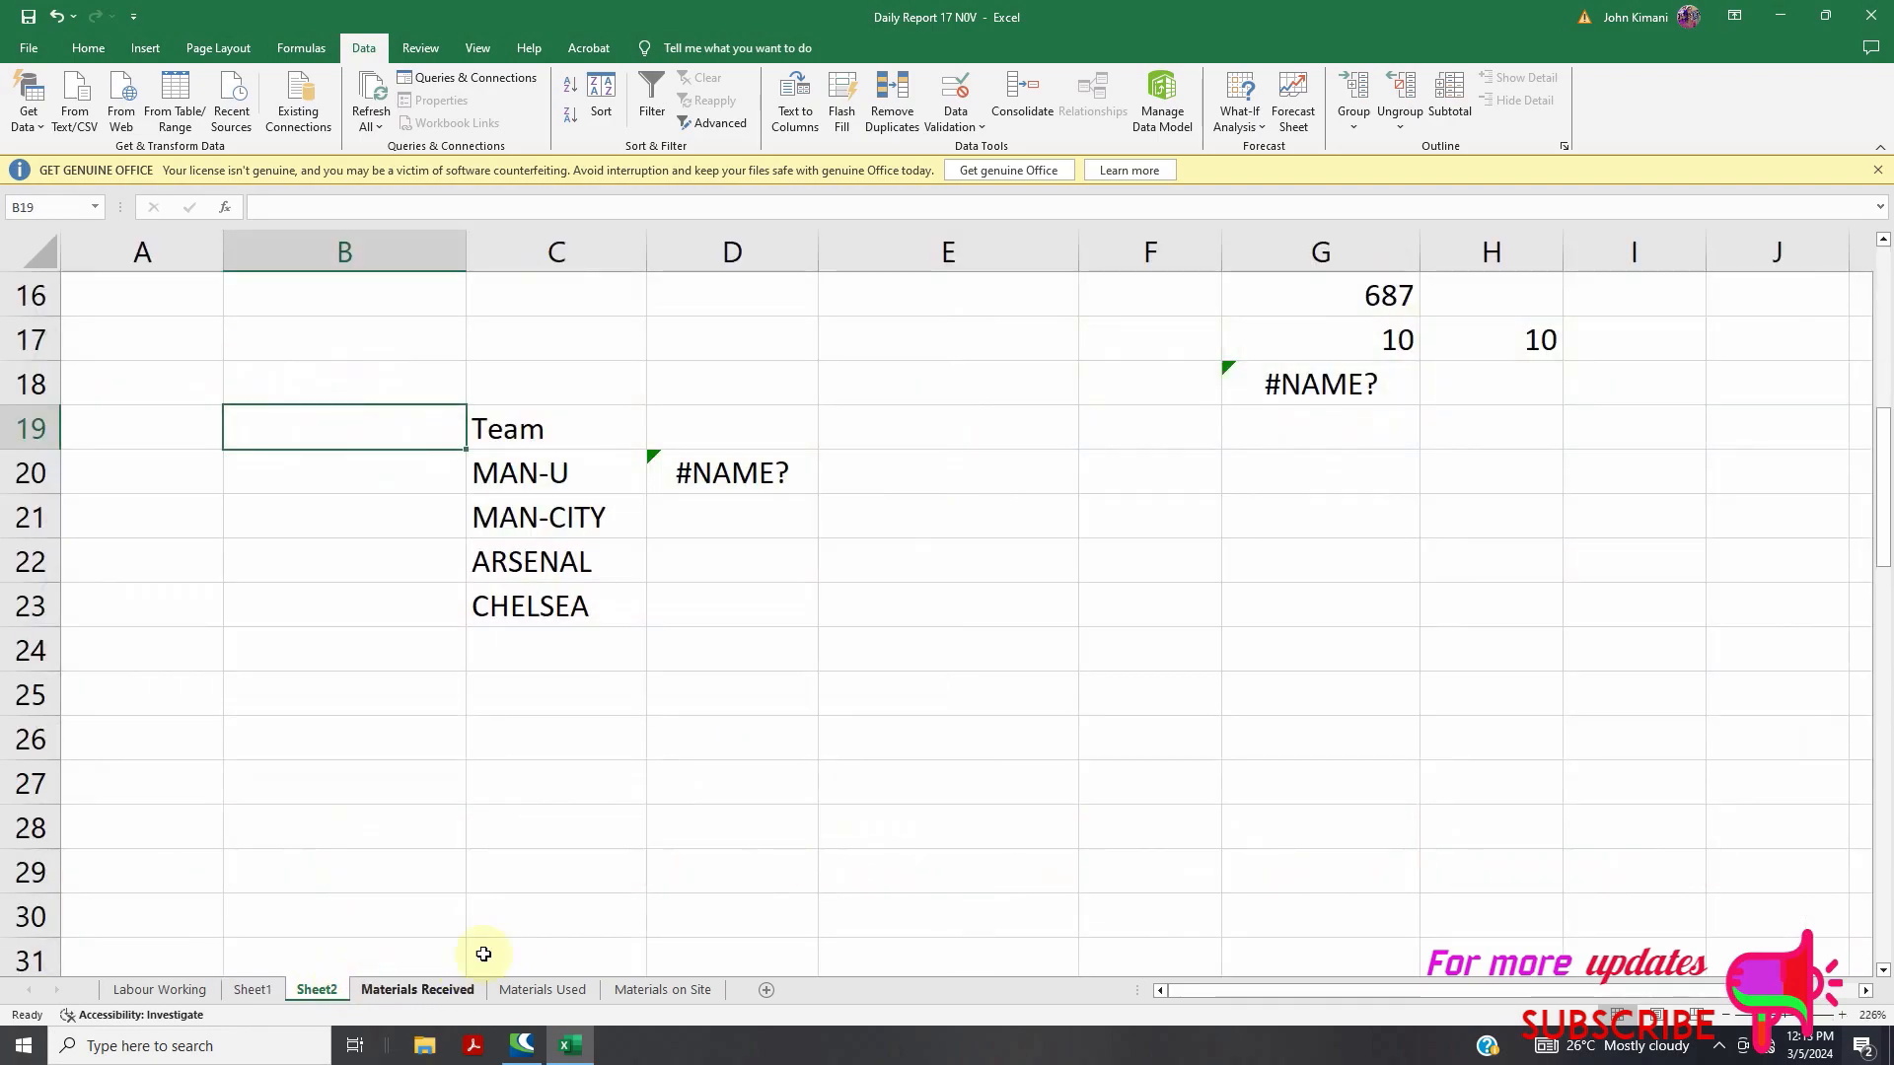
pyautogui.click(728, 474)
pyautogui.write('=IF')
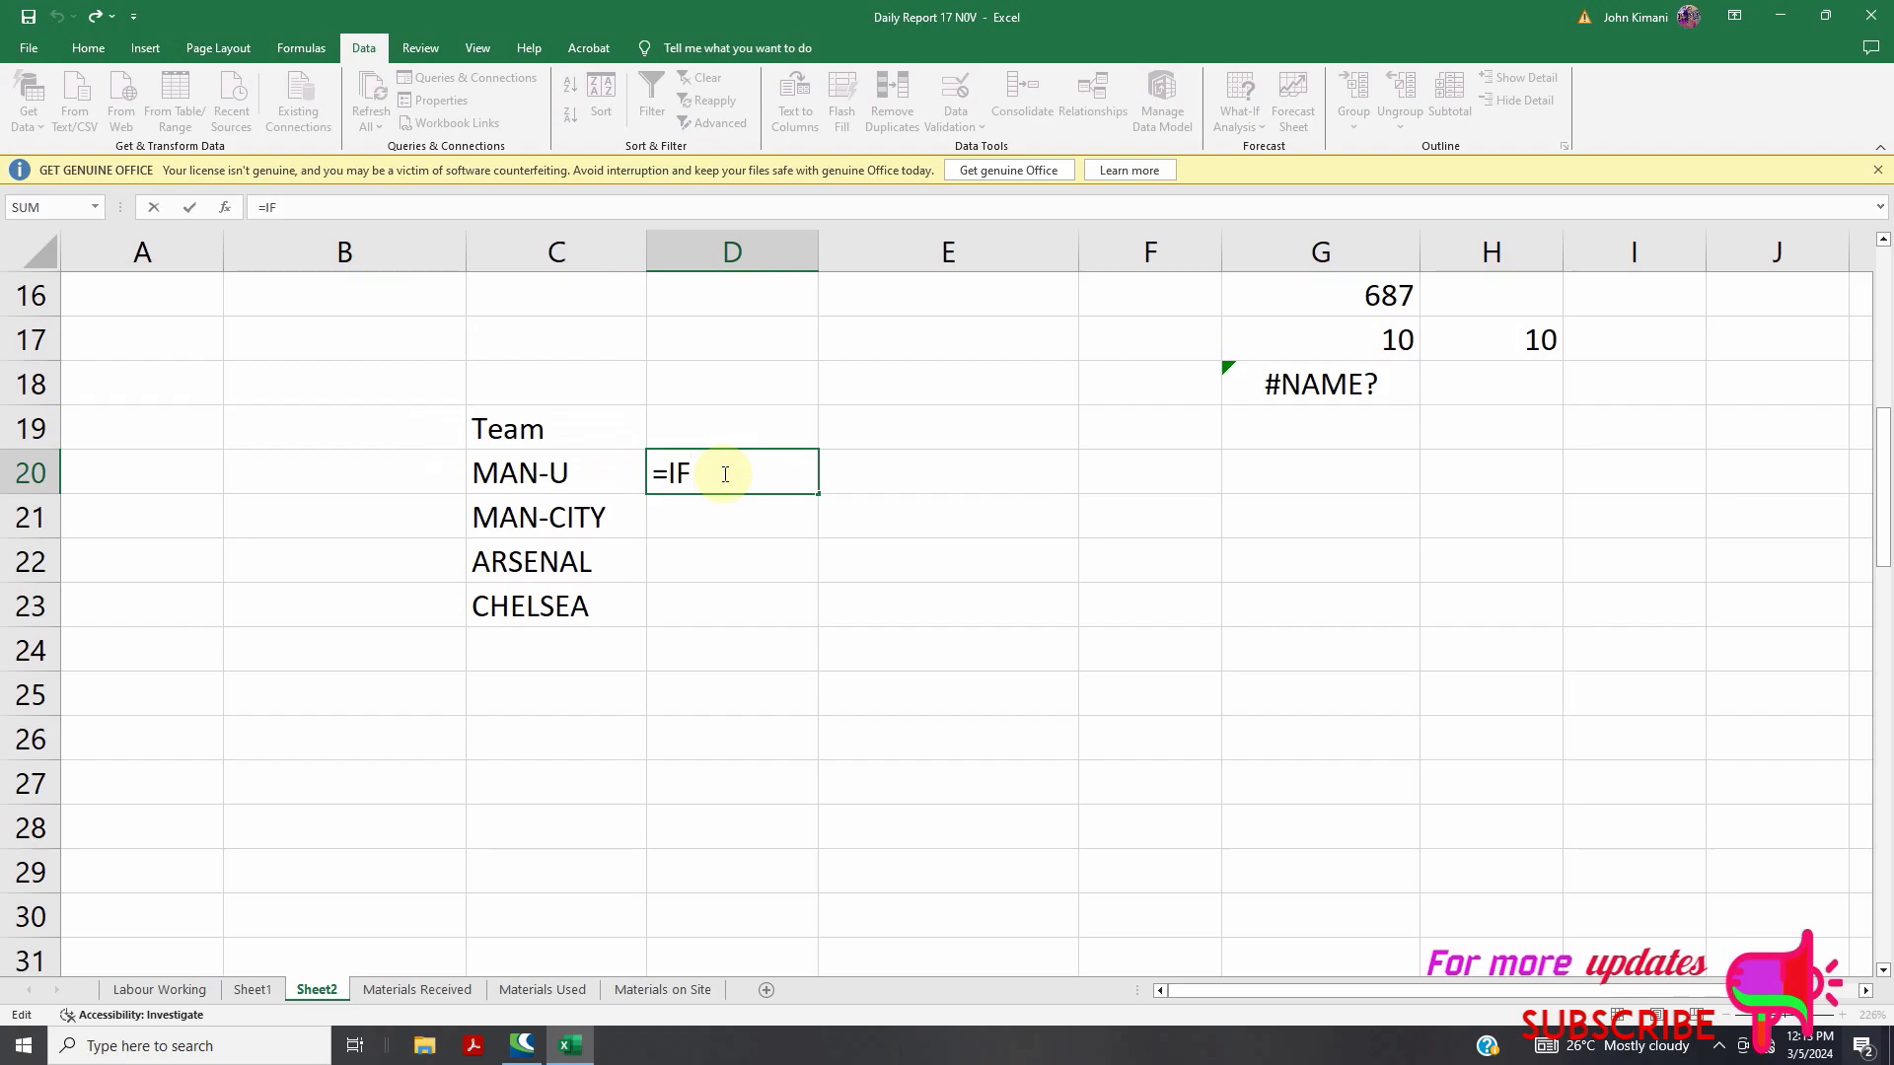
pyautogui.write('(')
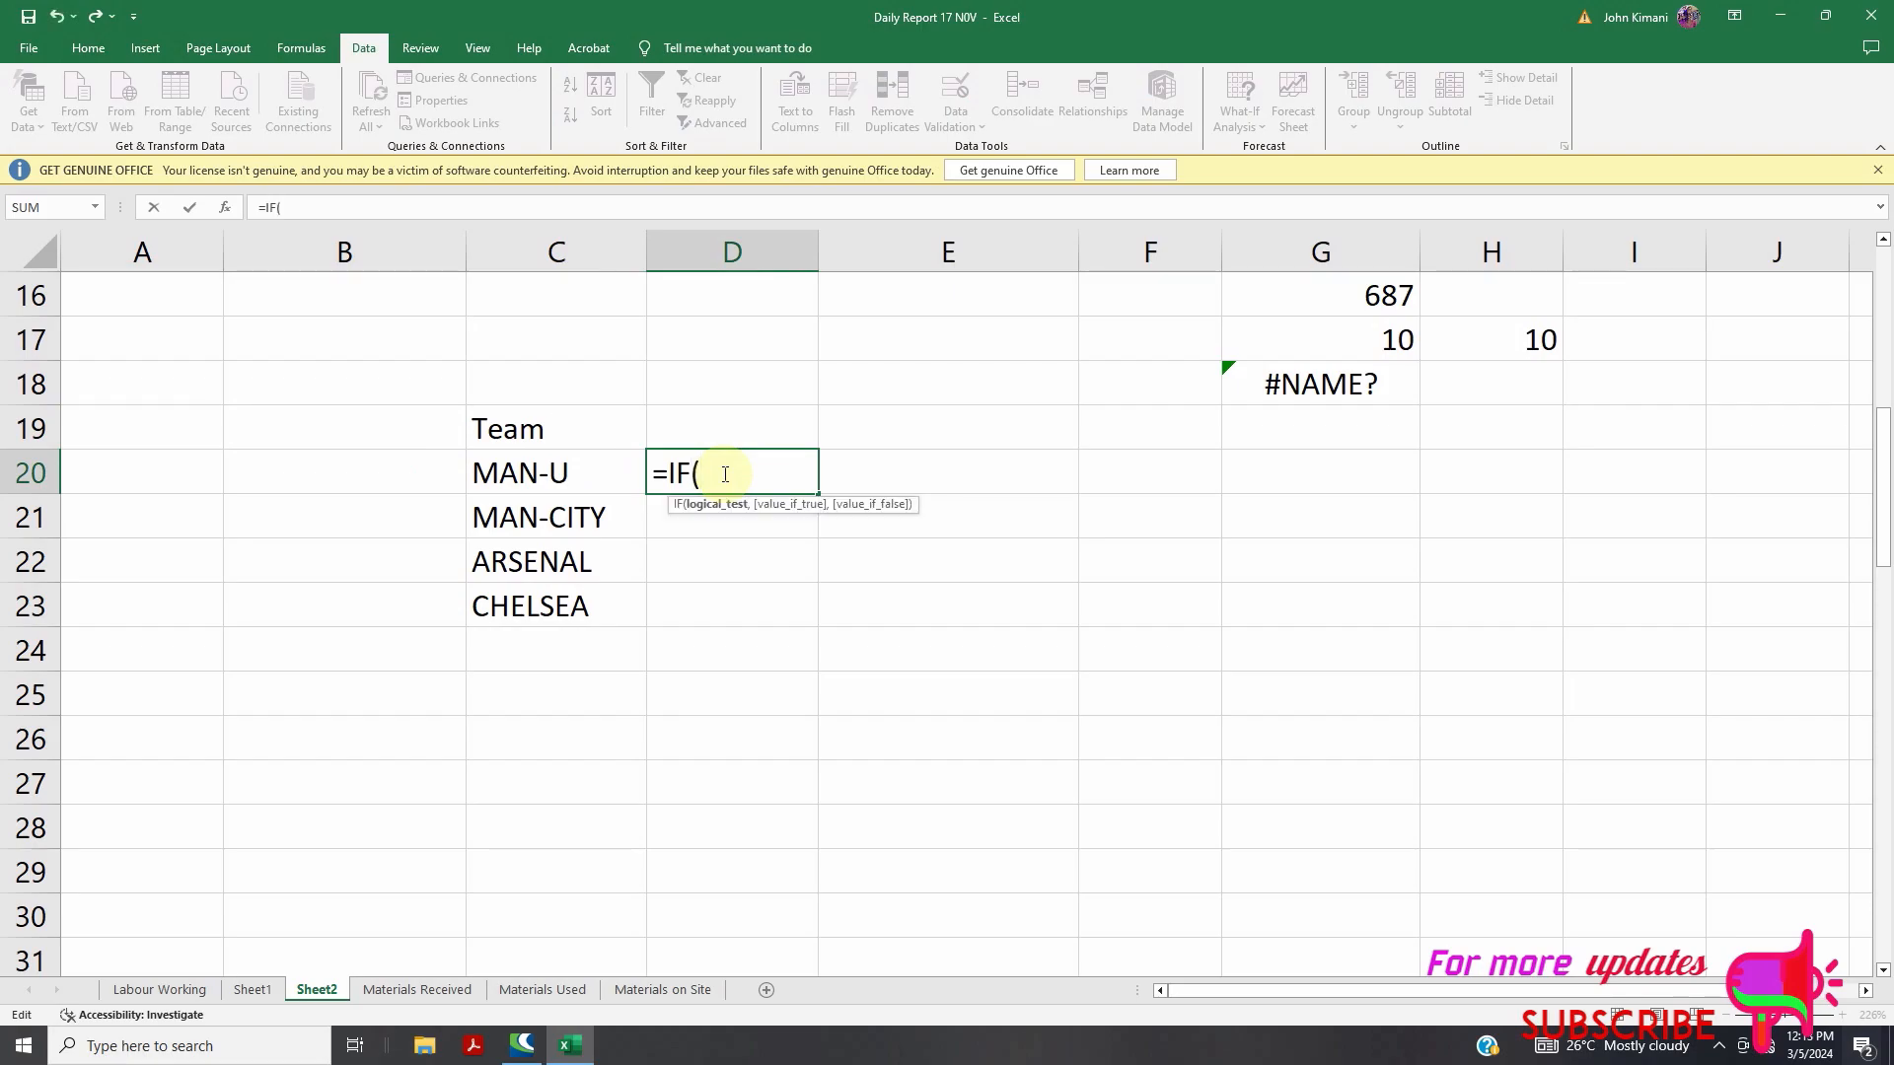
pyautogui.click(542, 464)
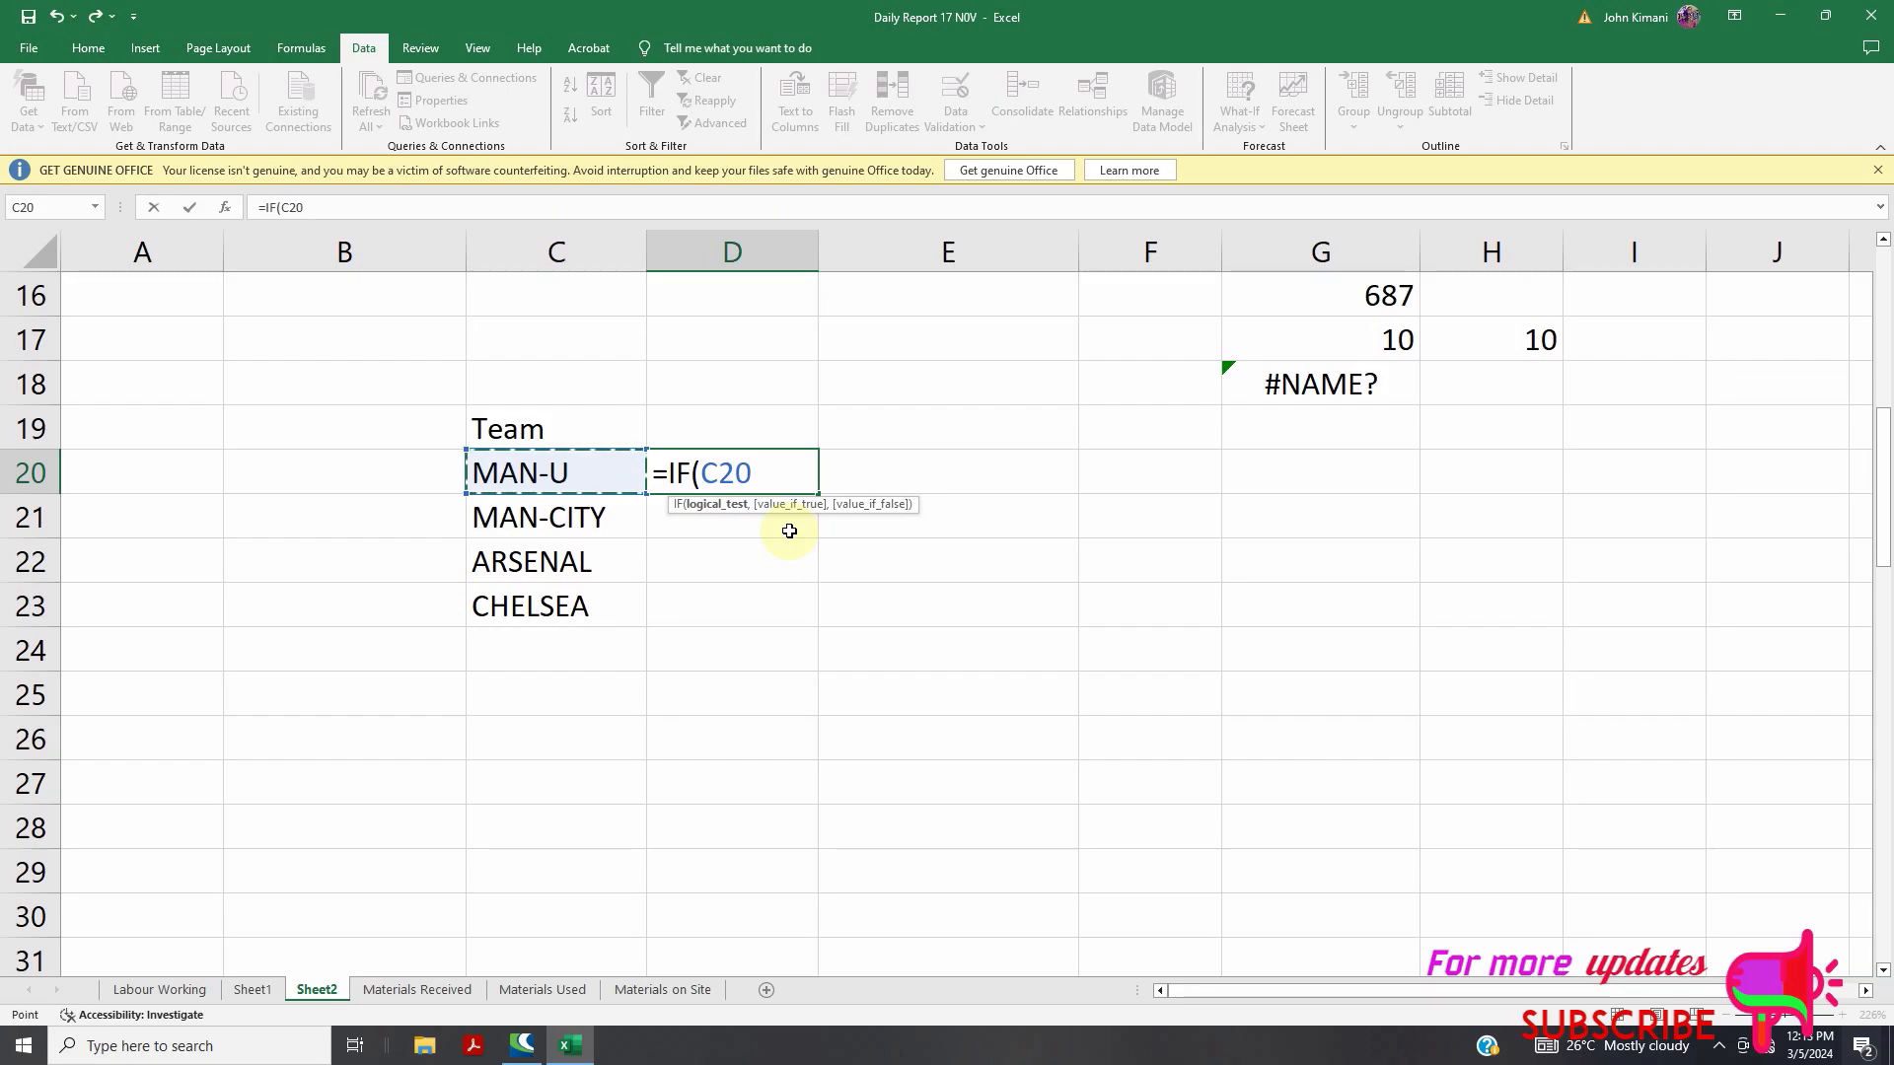
# Complete D20's formula as =IF(C20="MAN-U","YES","NO") so it shows YES
pyautogui.write('=')
pyautogui.write('"M')
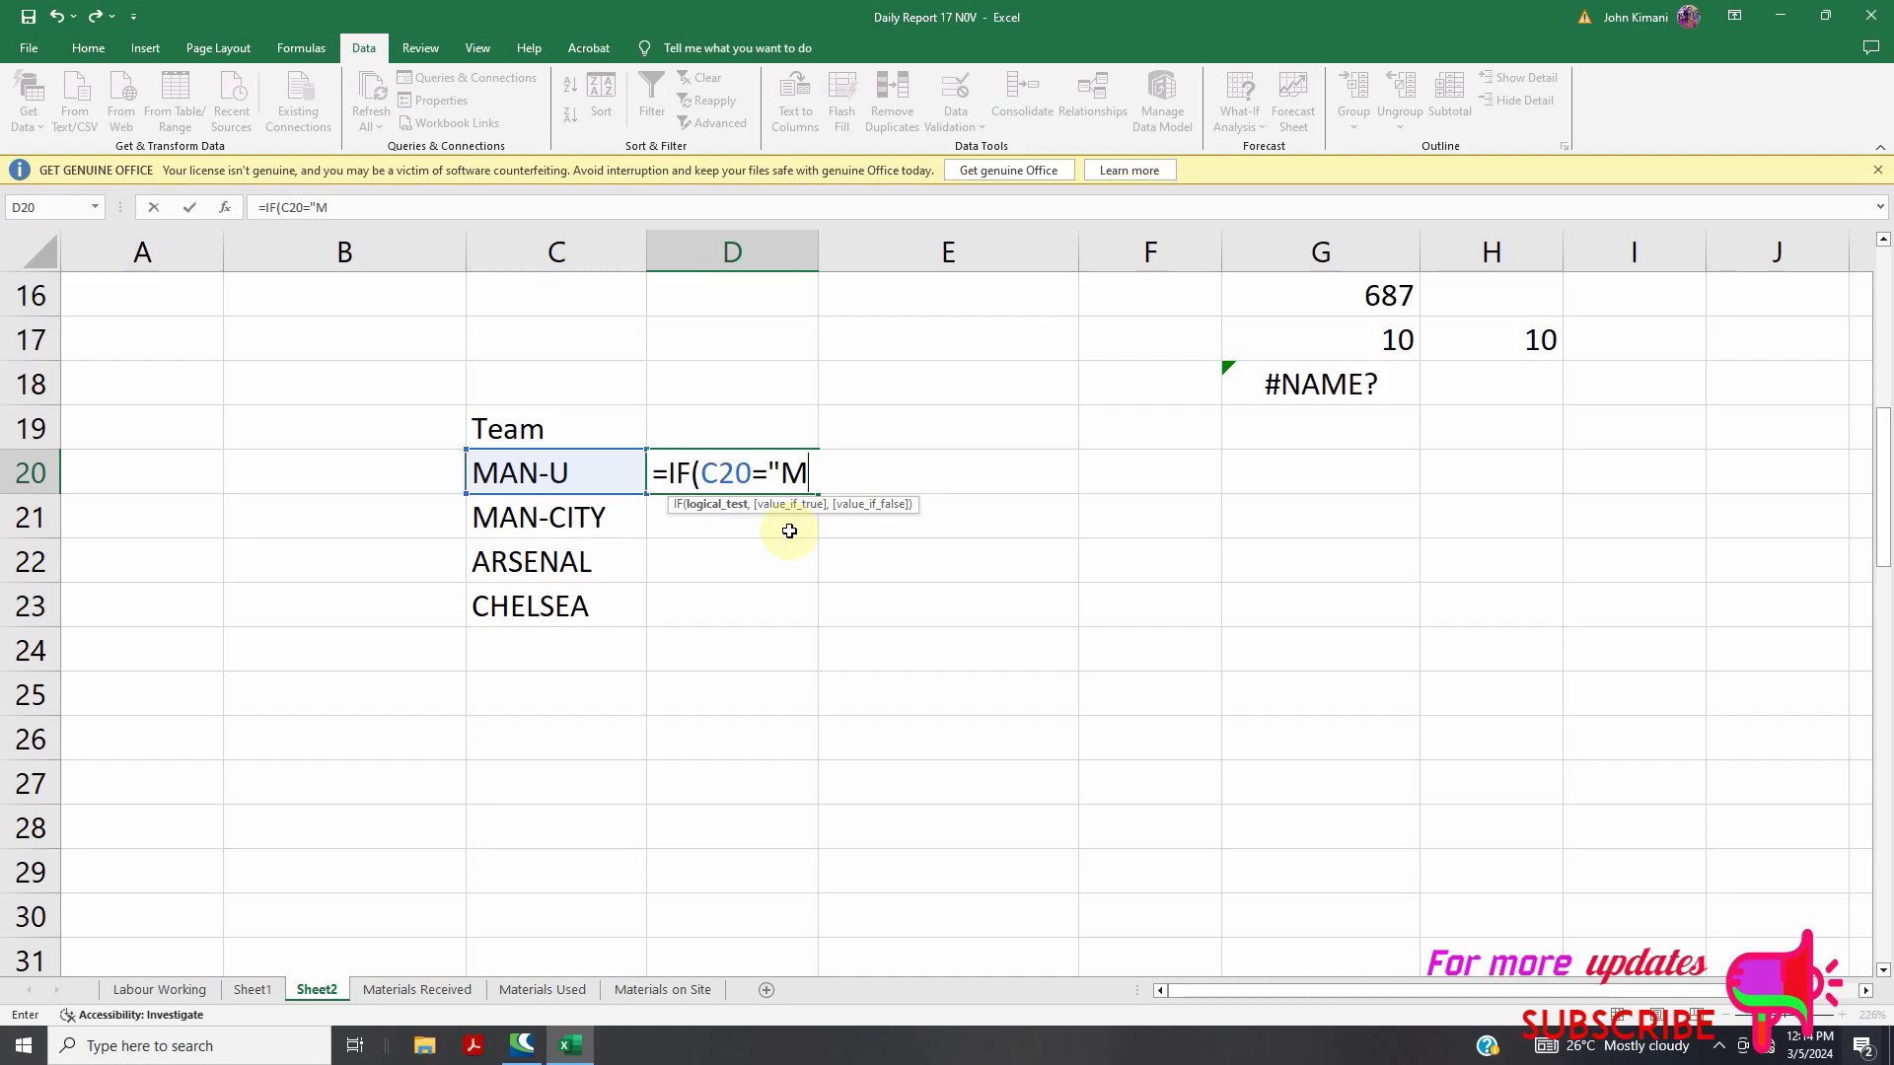
pyautogui.write('AN-U",')
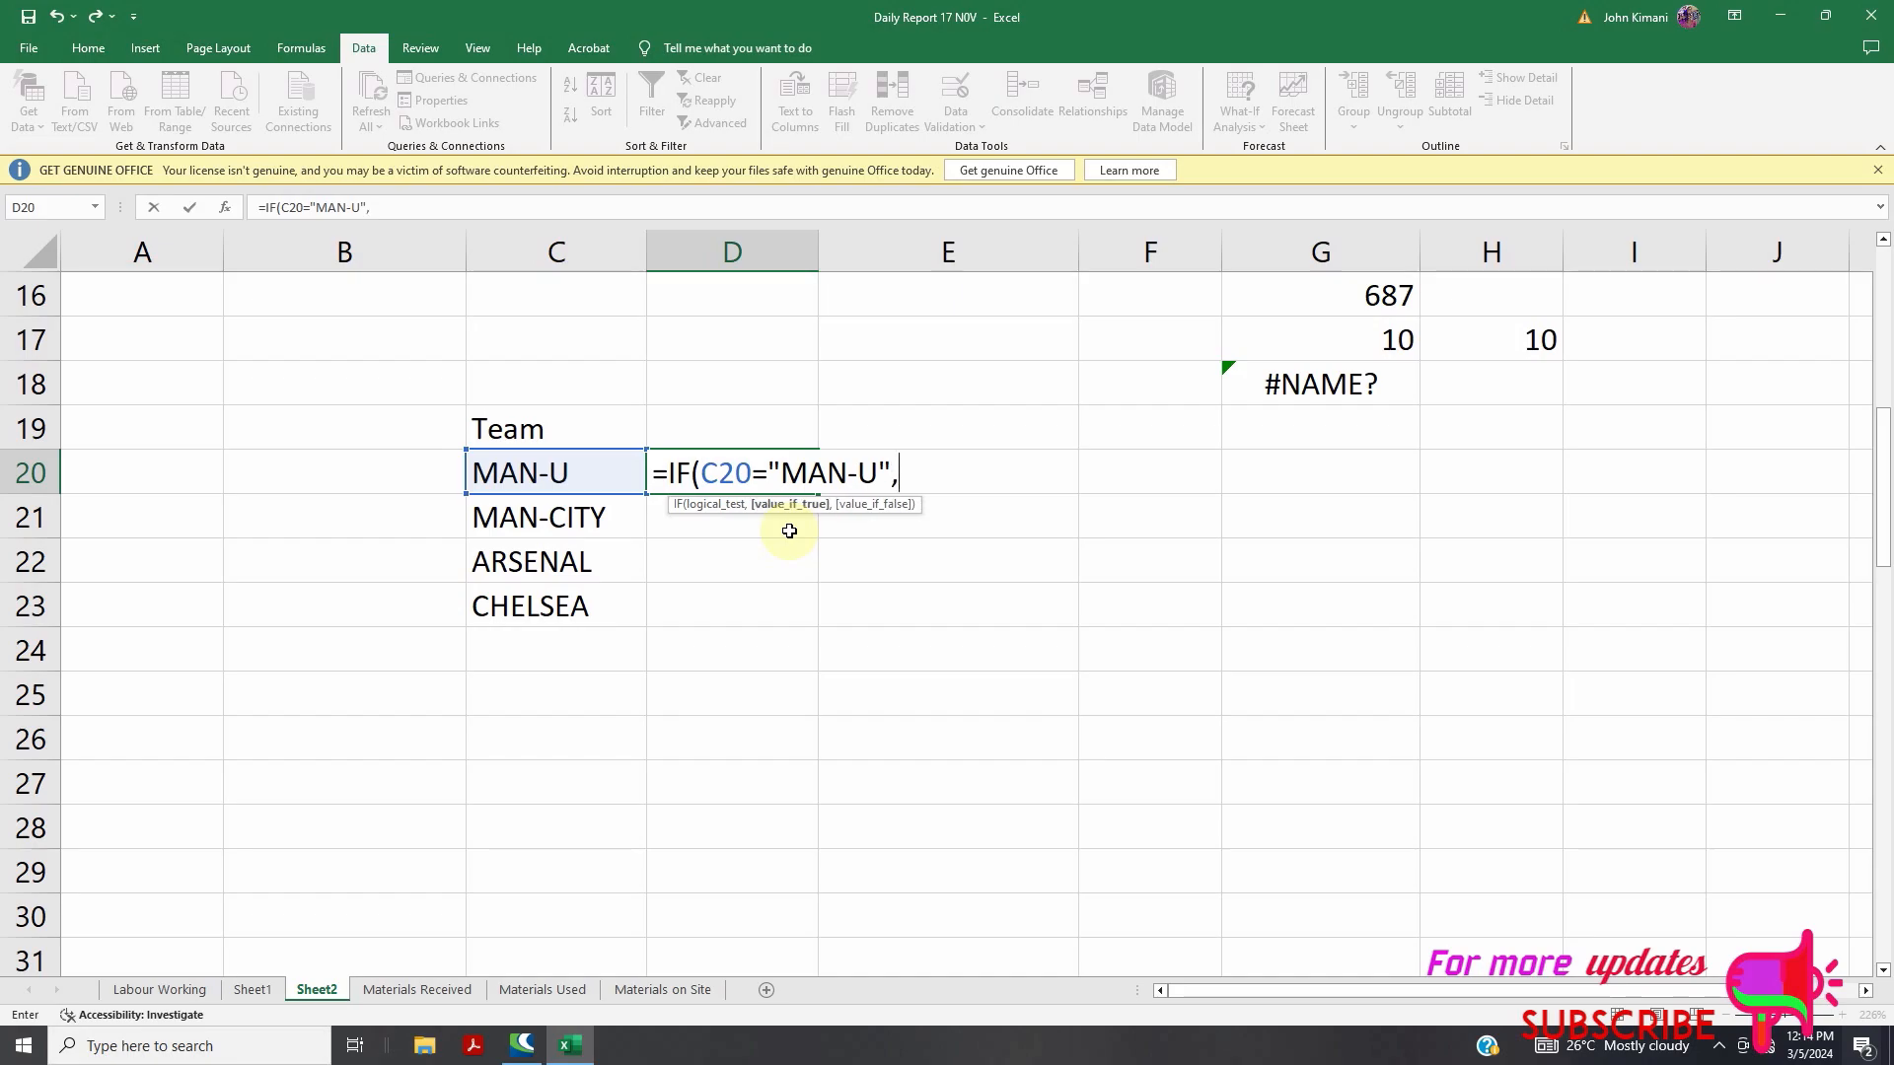
pyautogui.write('YE')
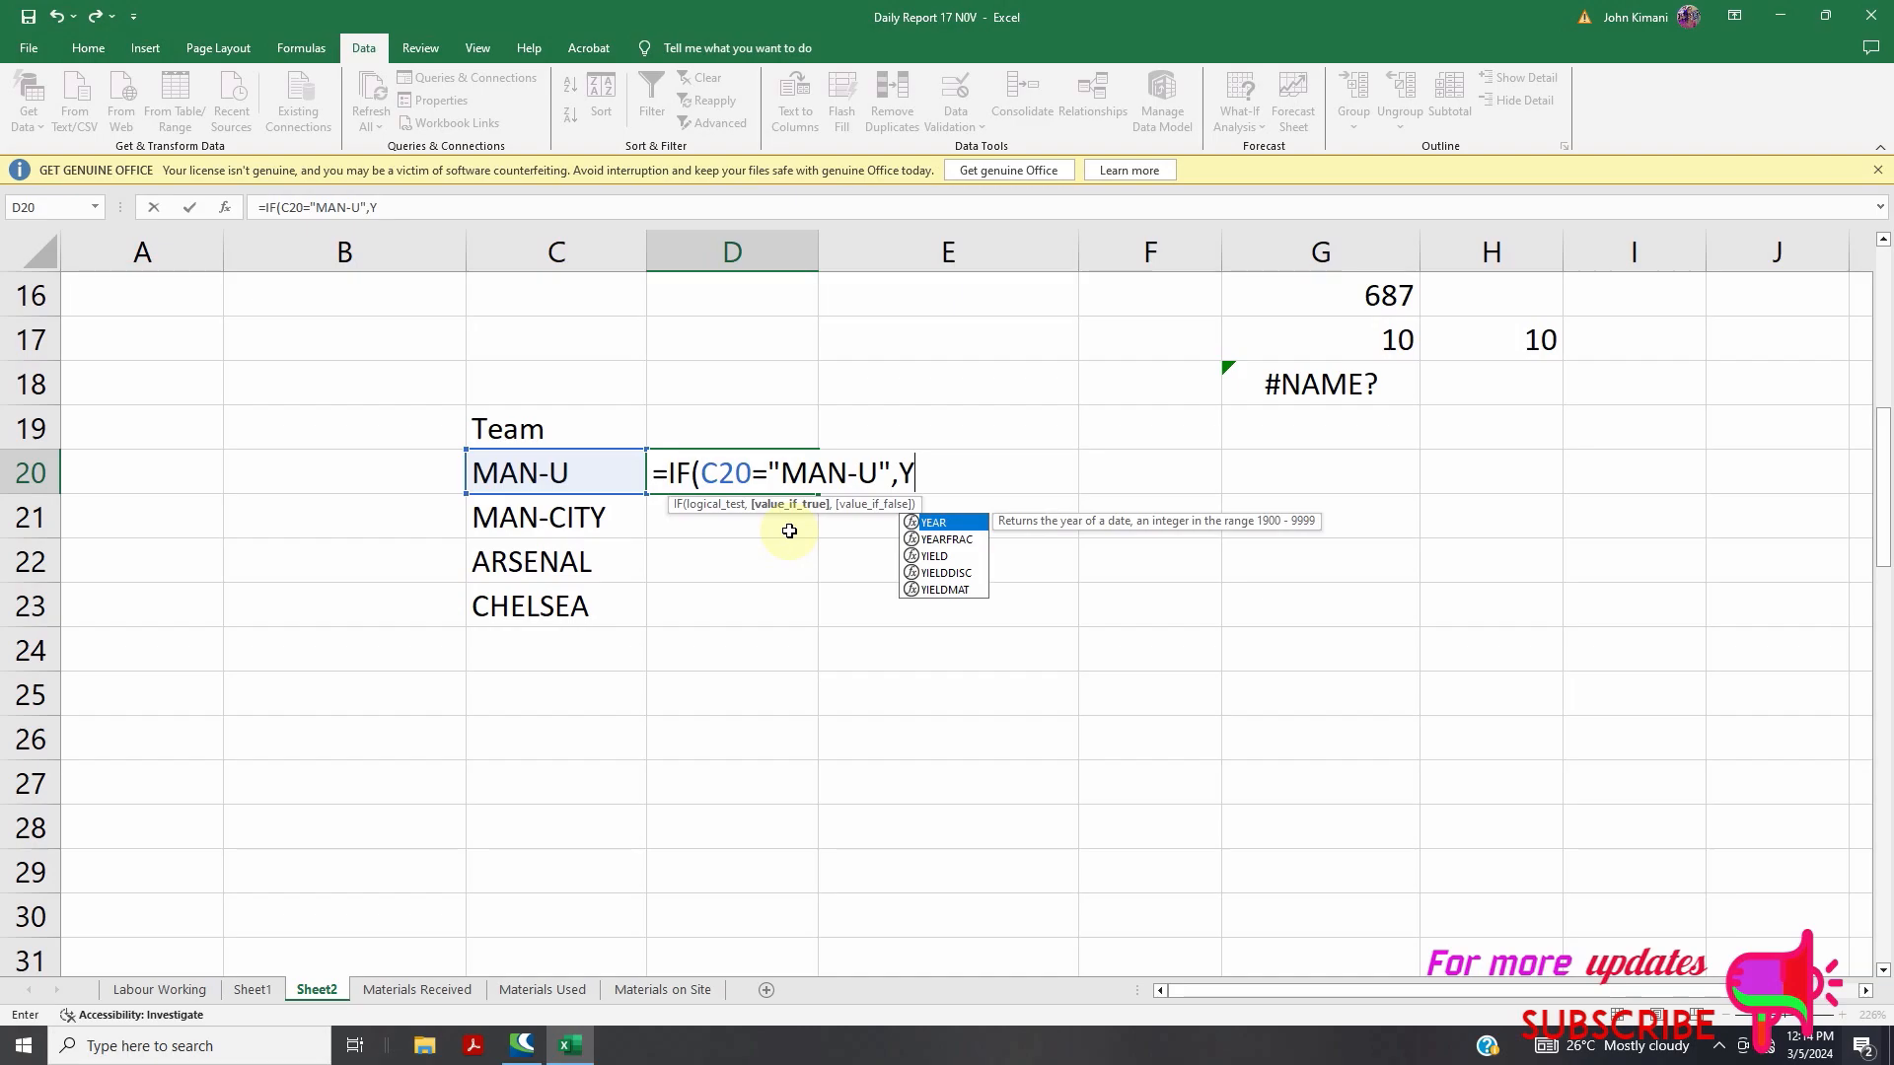
pyautogui.press('BackSpace')
pyautogui.press('BackSpace')
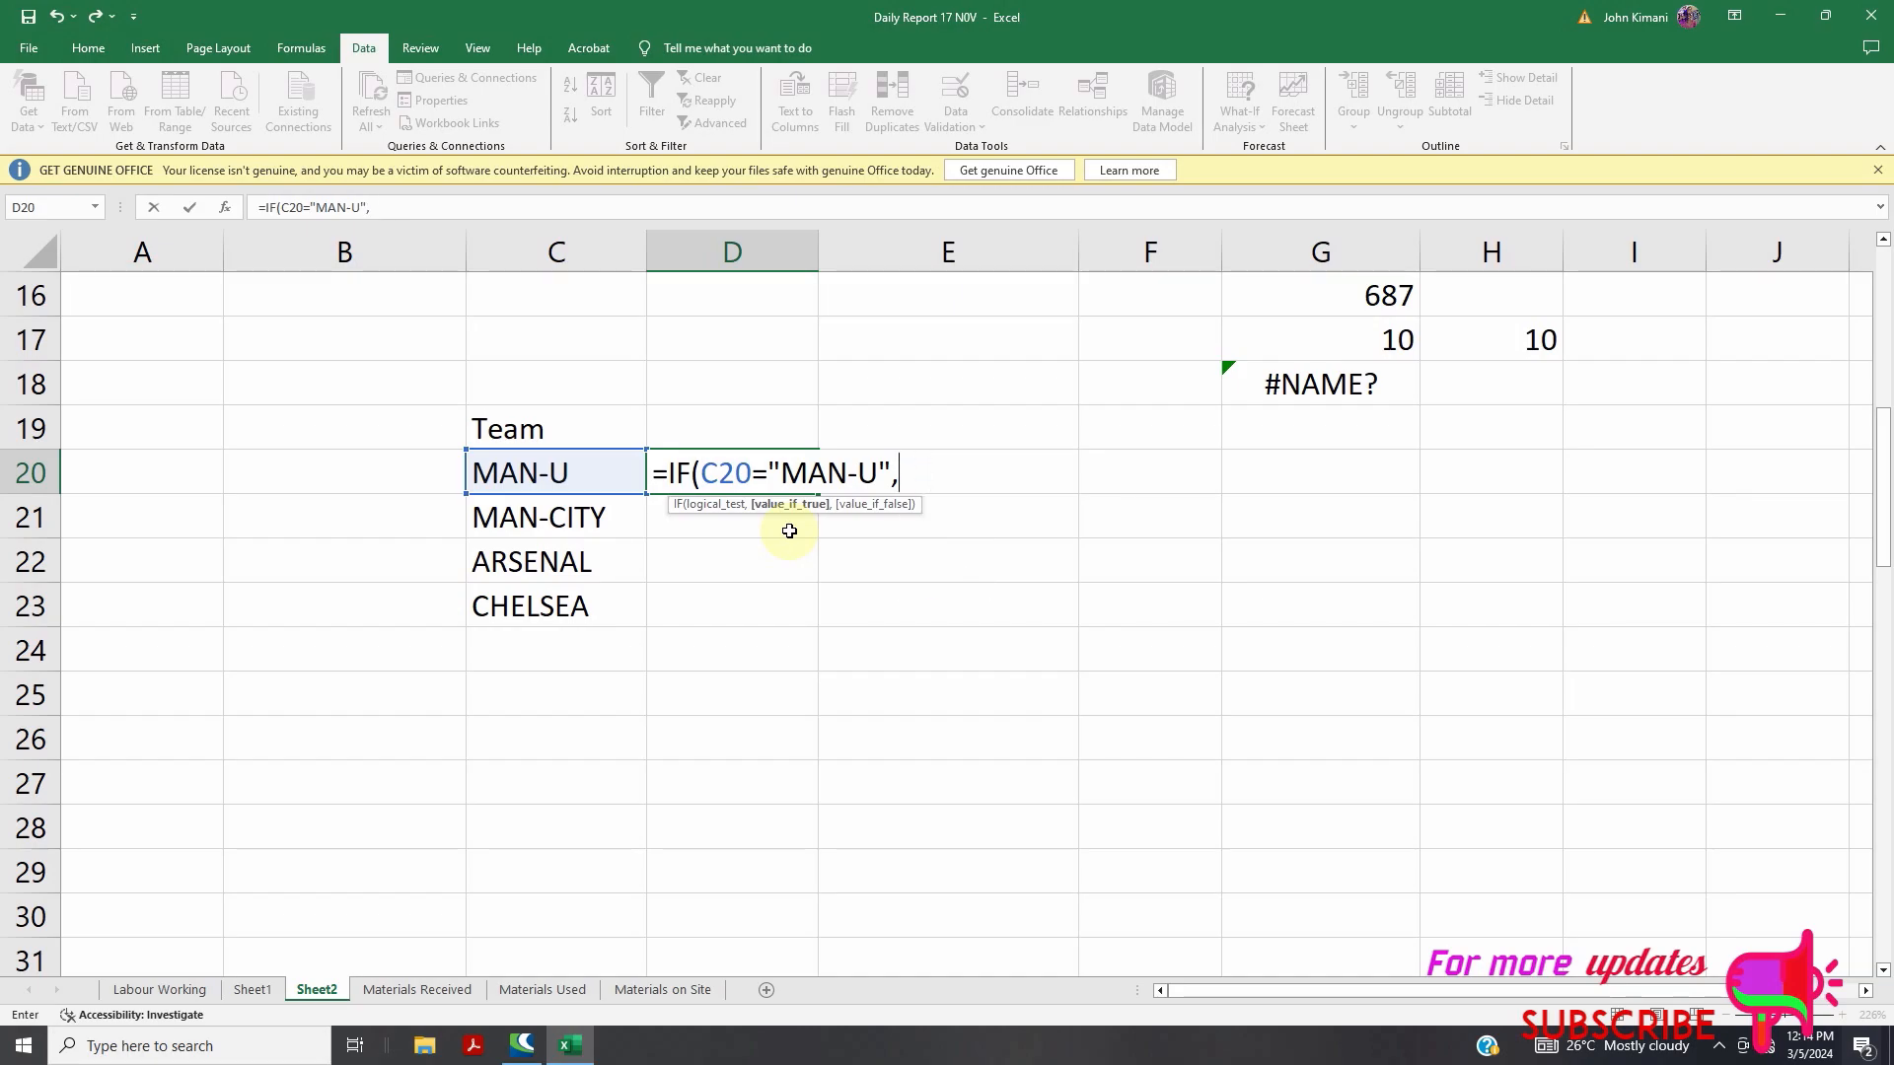
pyautogui.write('"YES",')
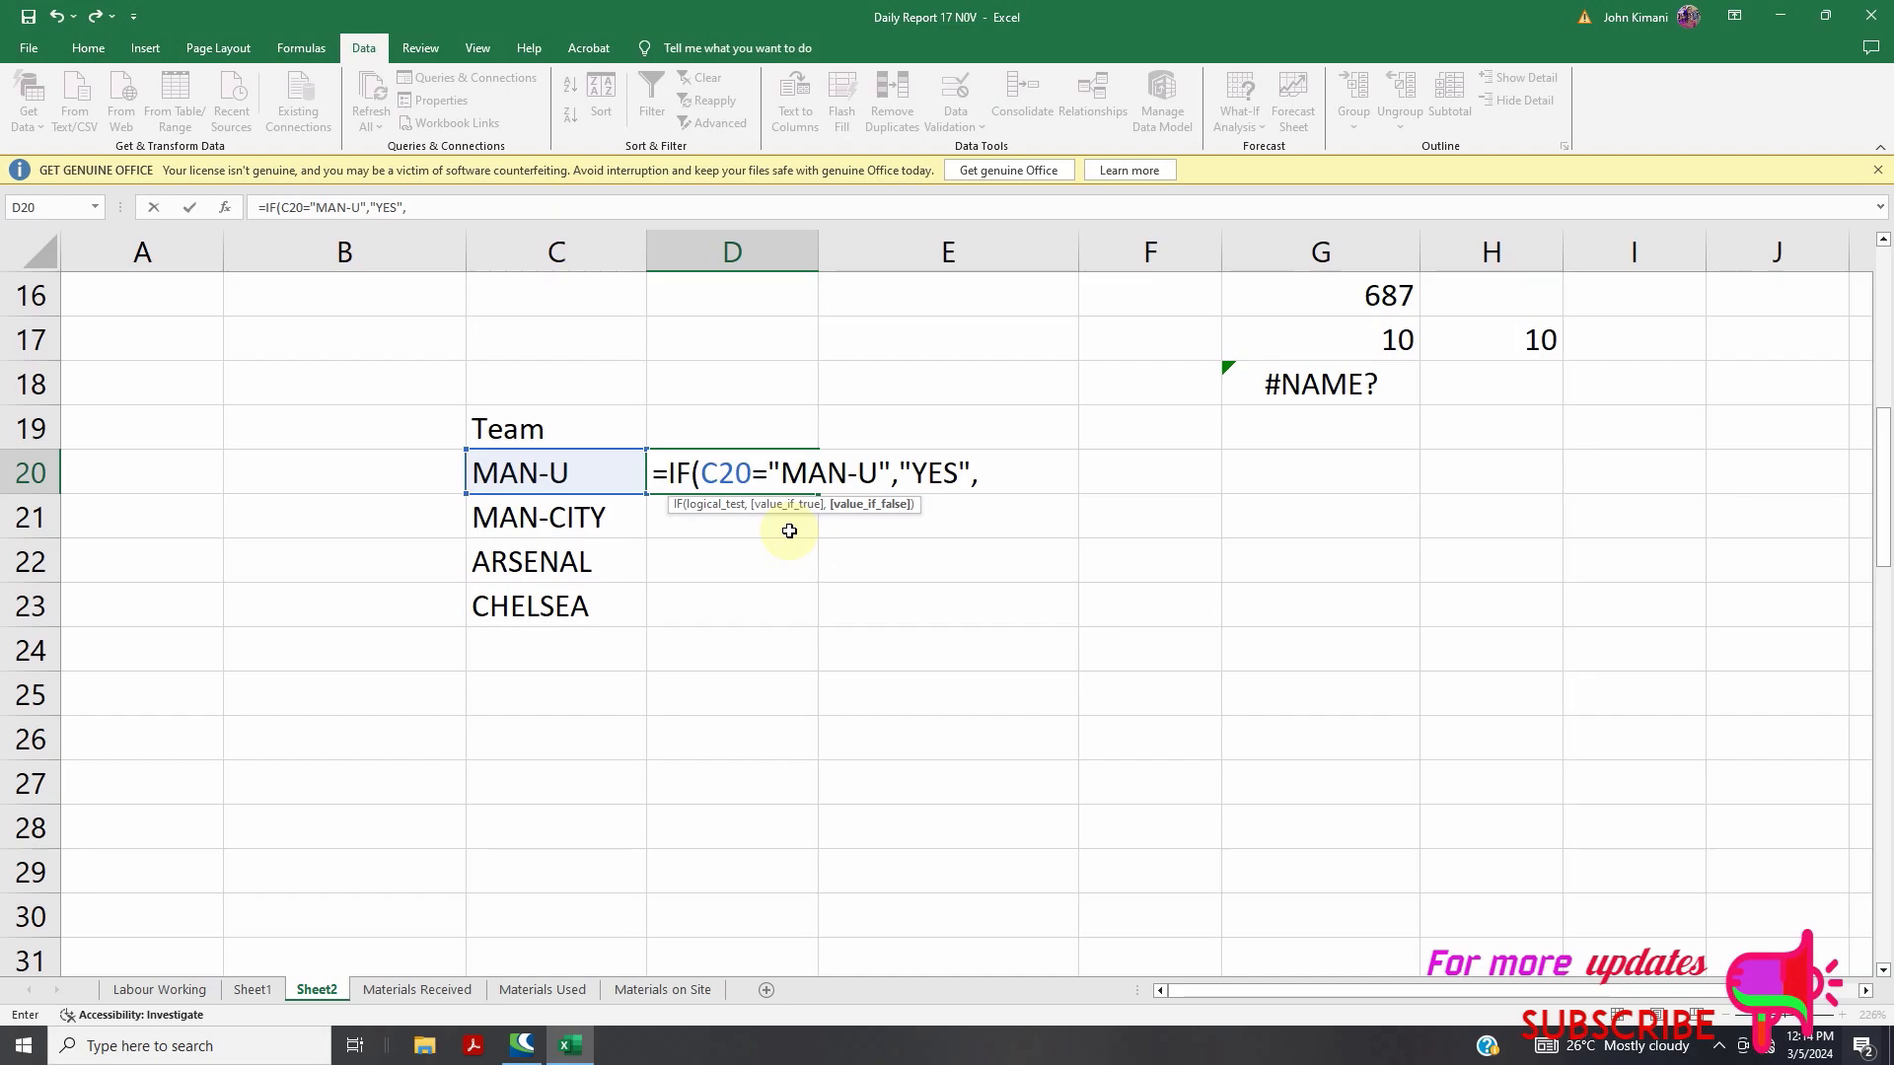
pyautogui.write('"NO")')
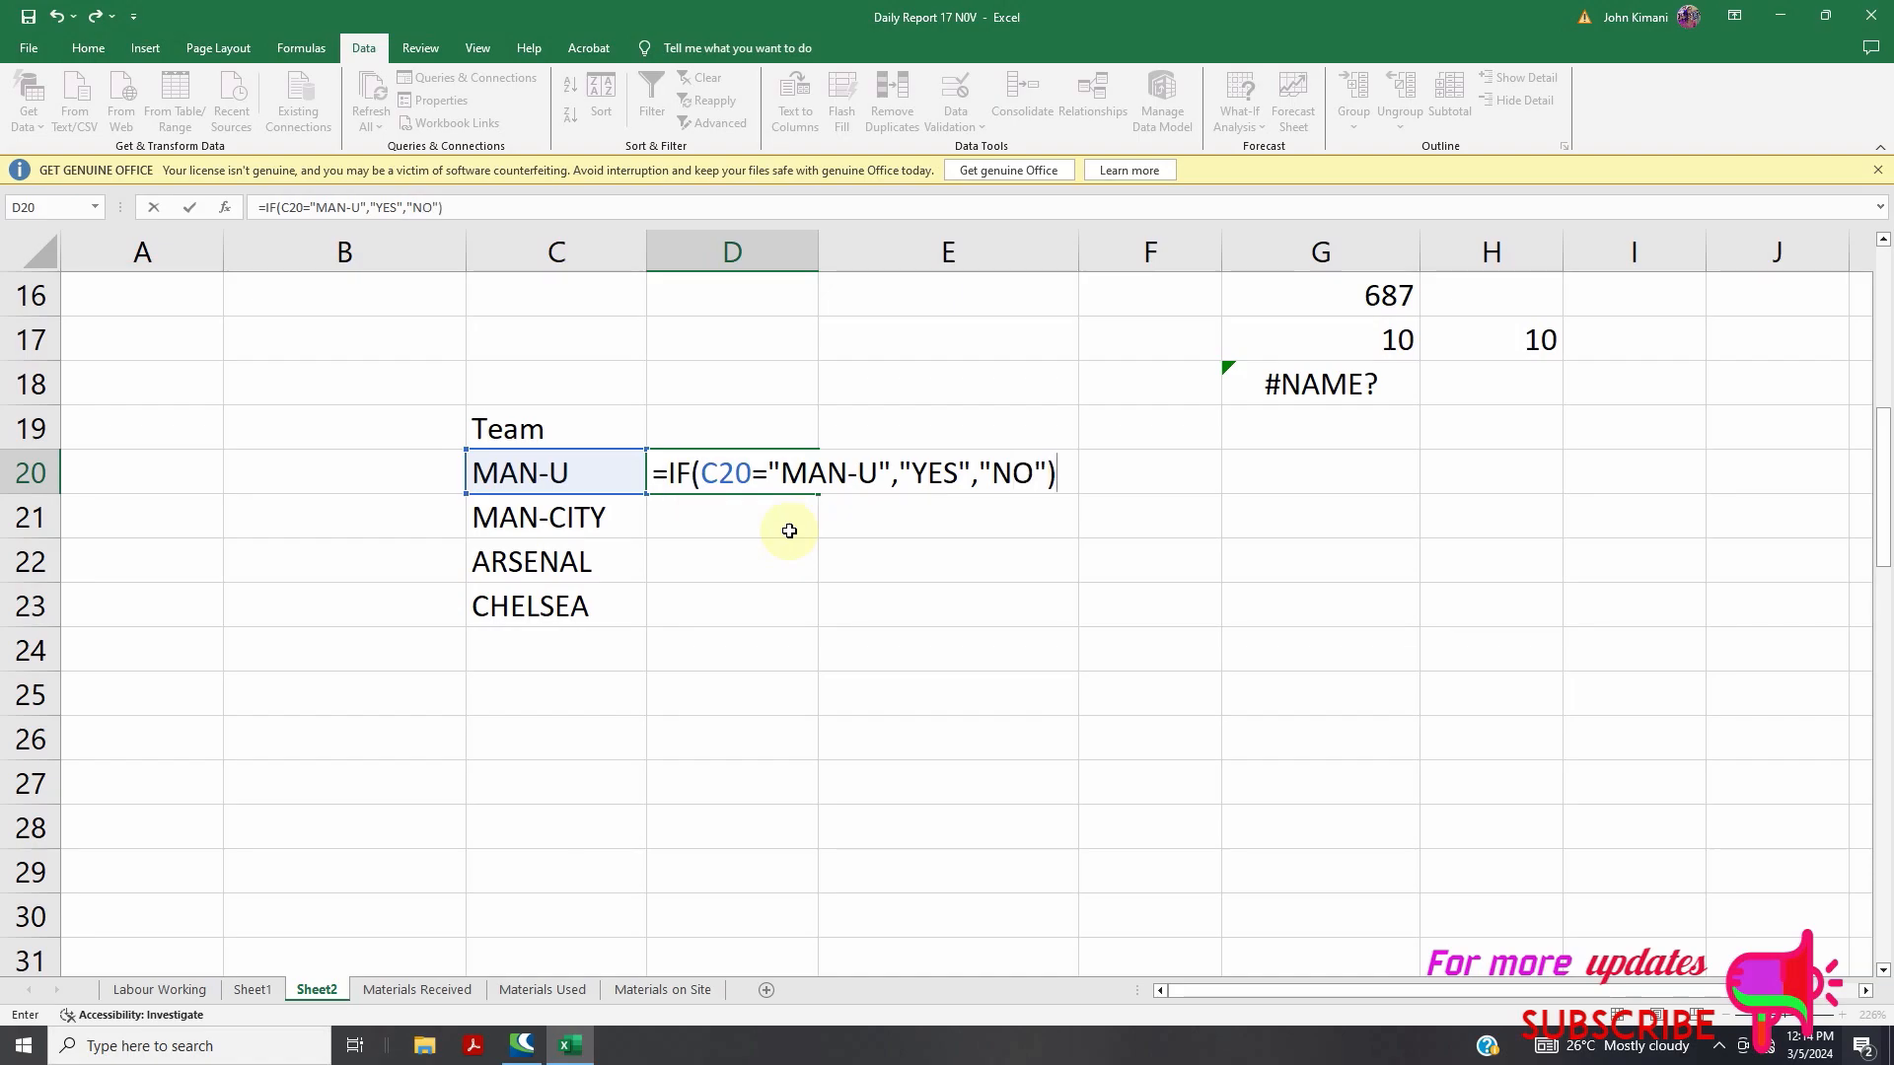
pyautogui.press('Return')
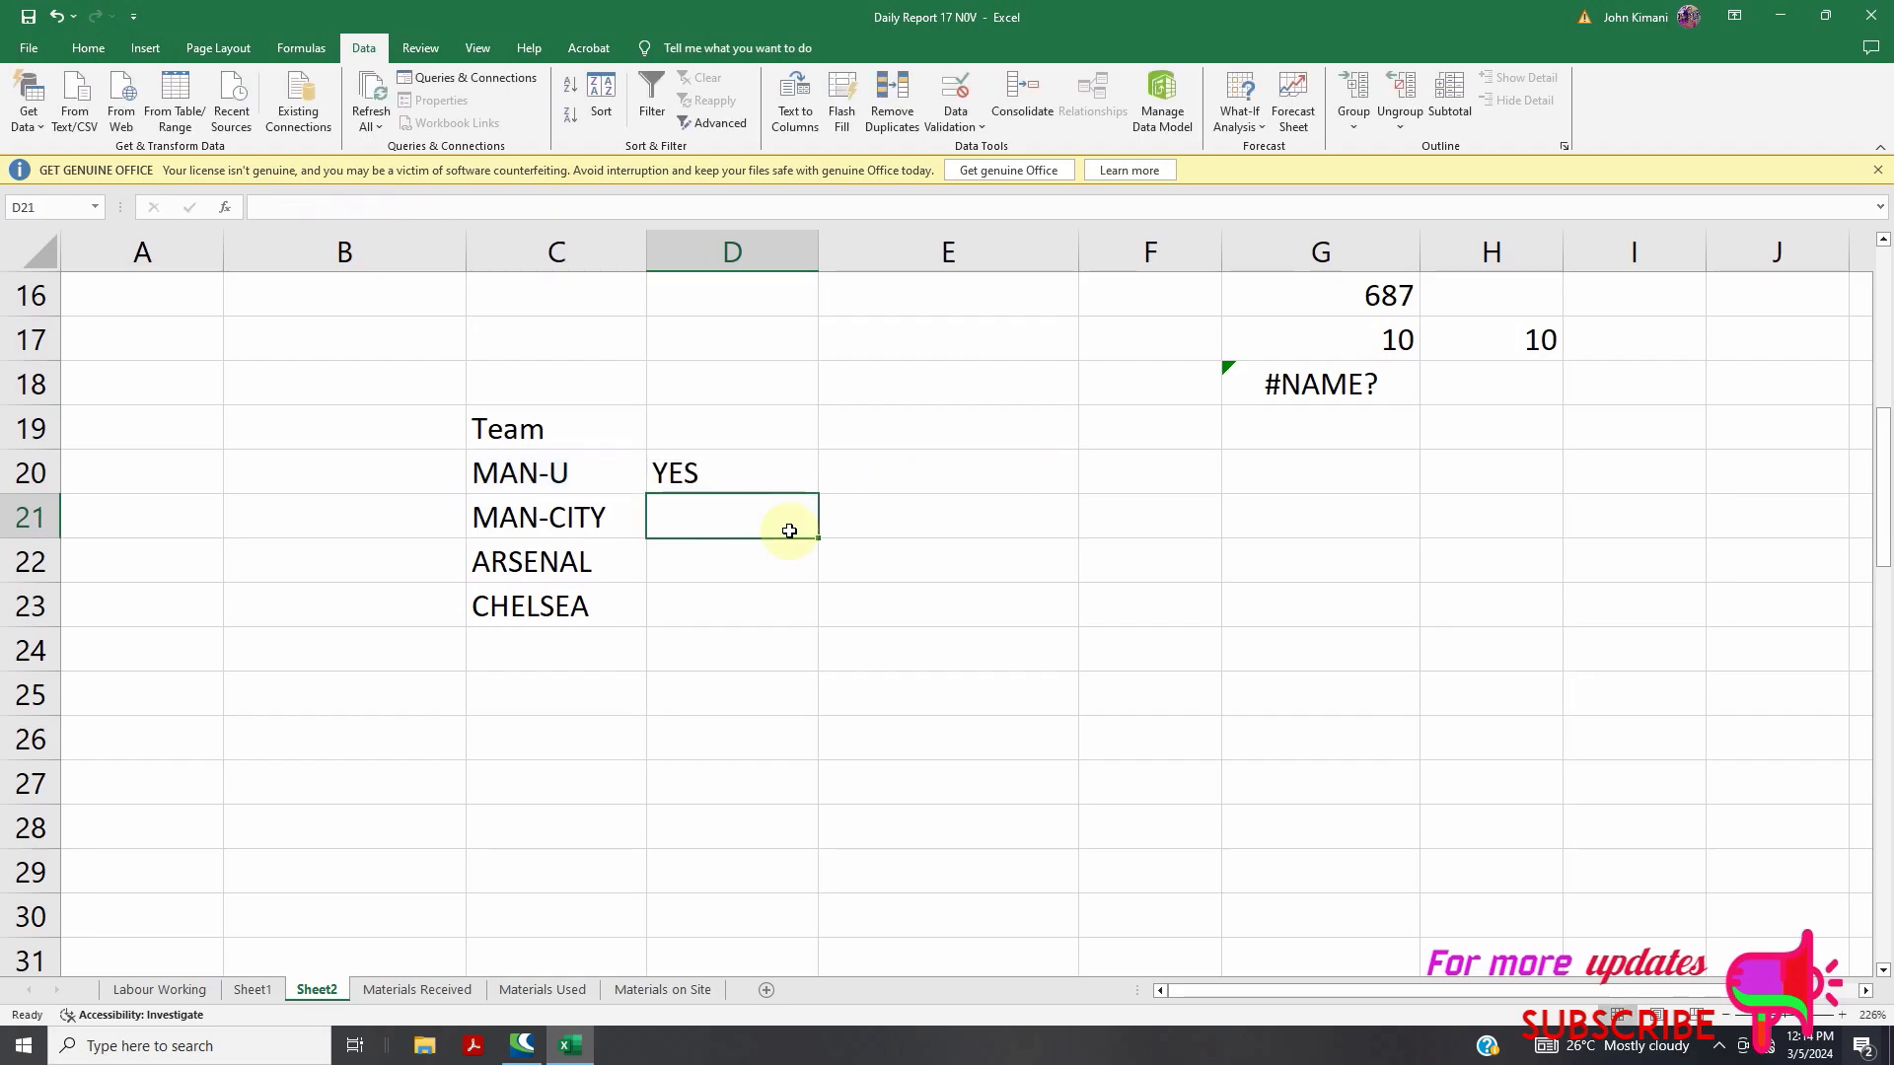
# Copy D20's team check down to D23 and change C22 from ARSENAL to MAN-U
pyautogui.click(666, 473)
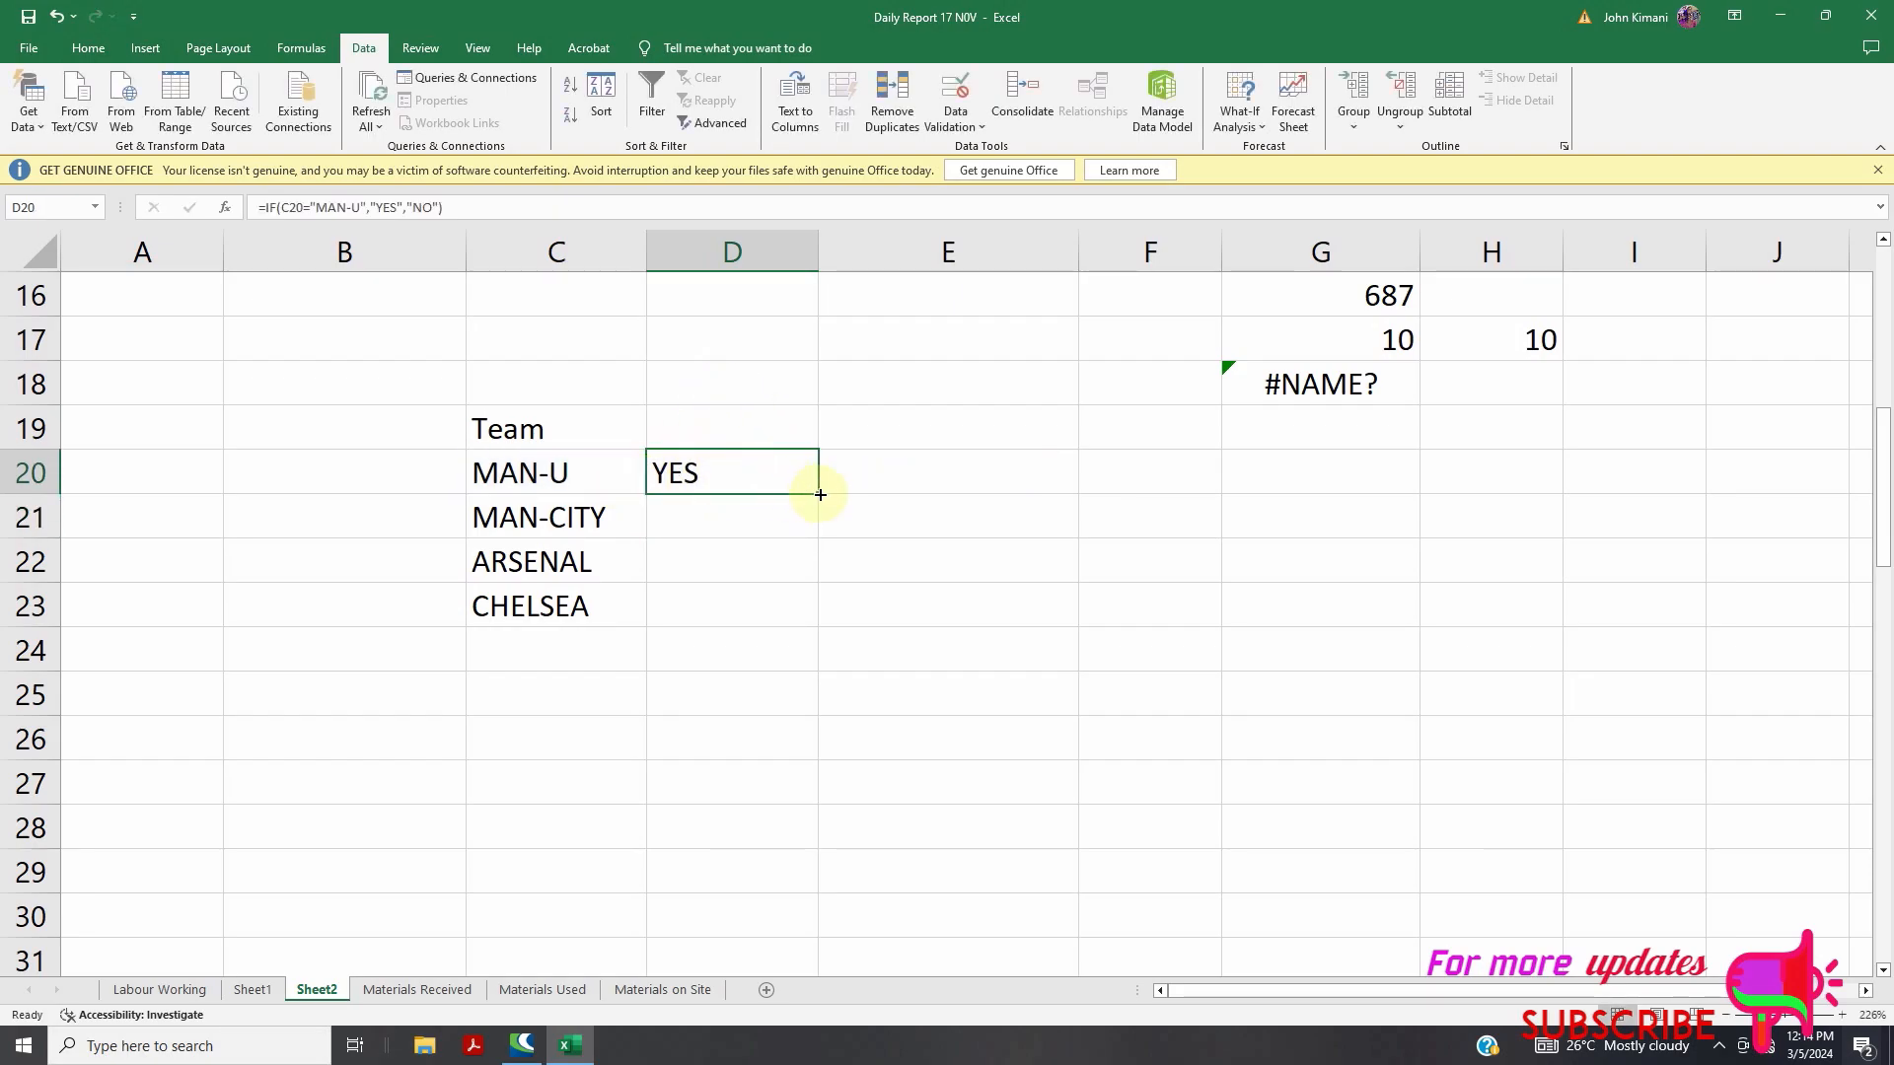
pyautogui.moveTo(820, 494); pyautogui.dragTo(819, 614)
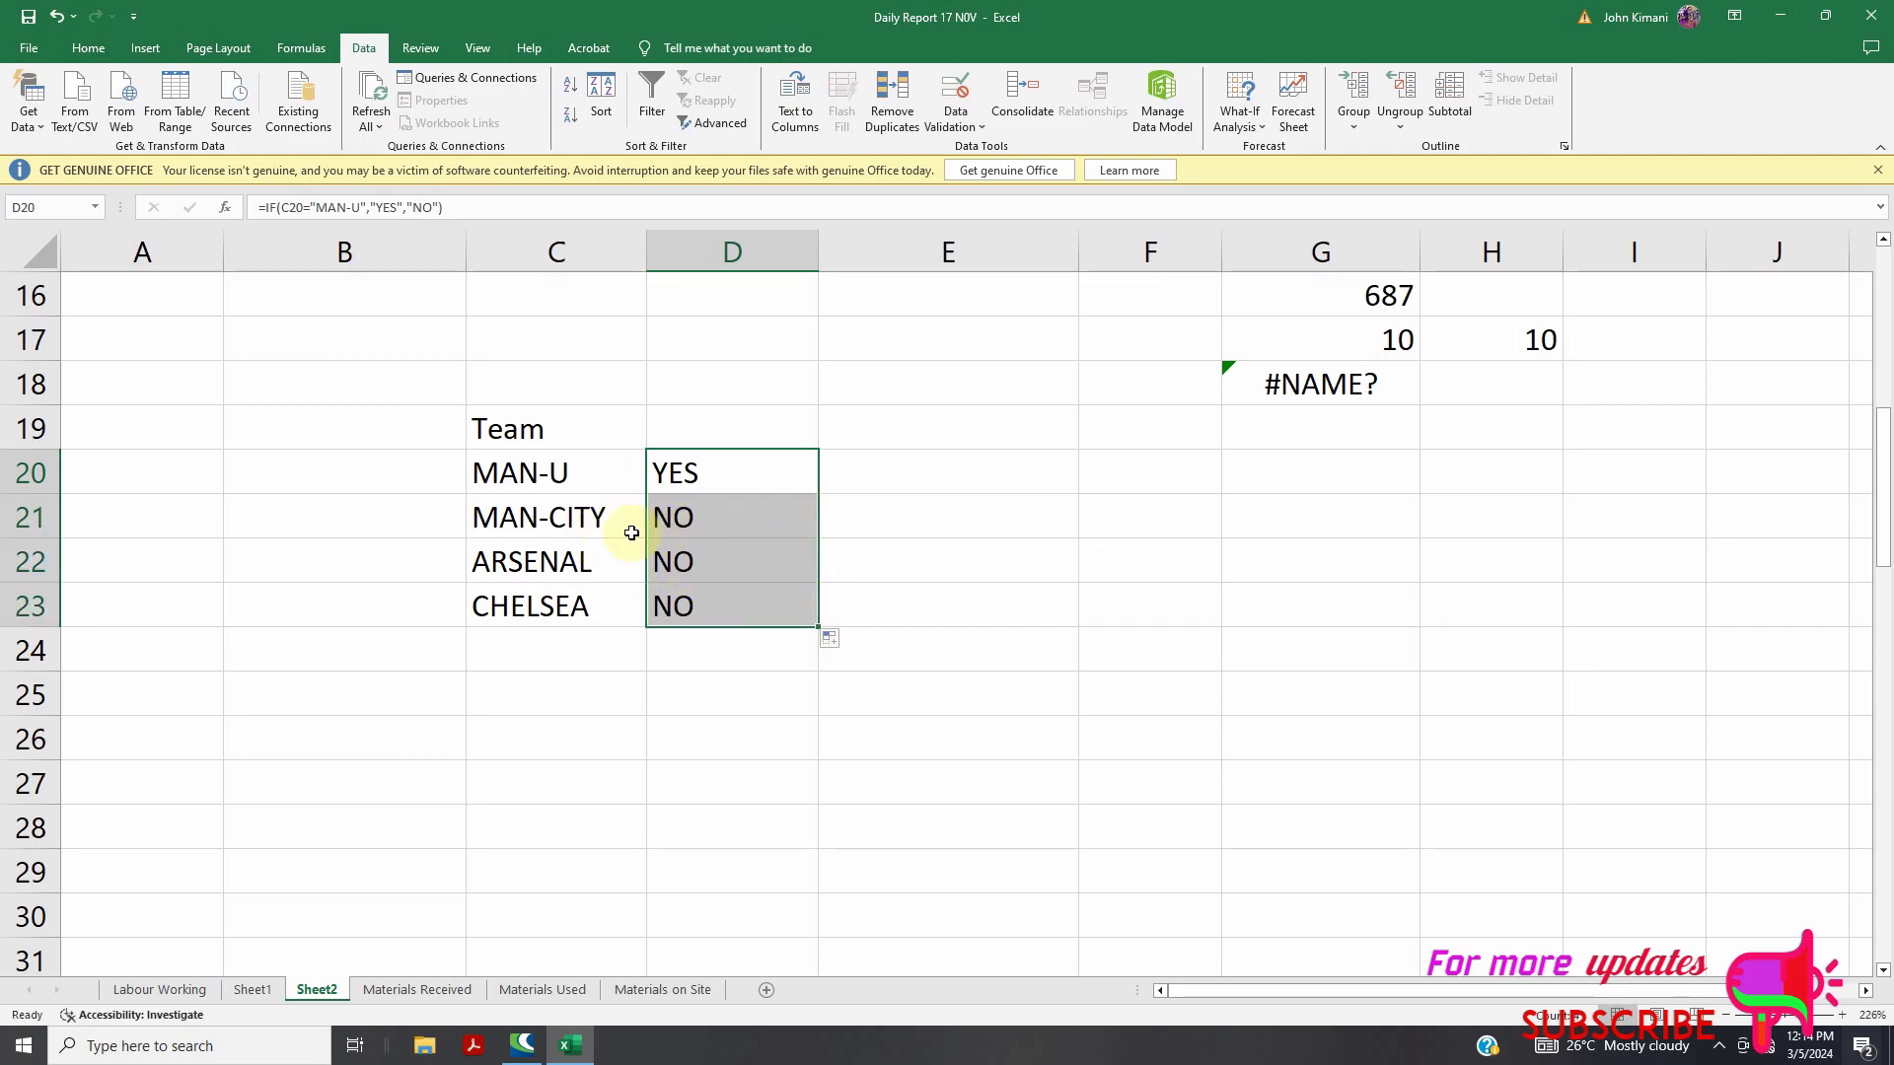
pyautogui.doubleClick(577, 562)
pyautogui.moveTo(580, 562); pyautogui.dragTo(469, 570)
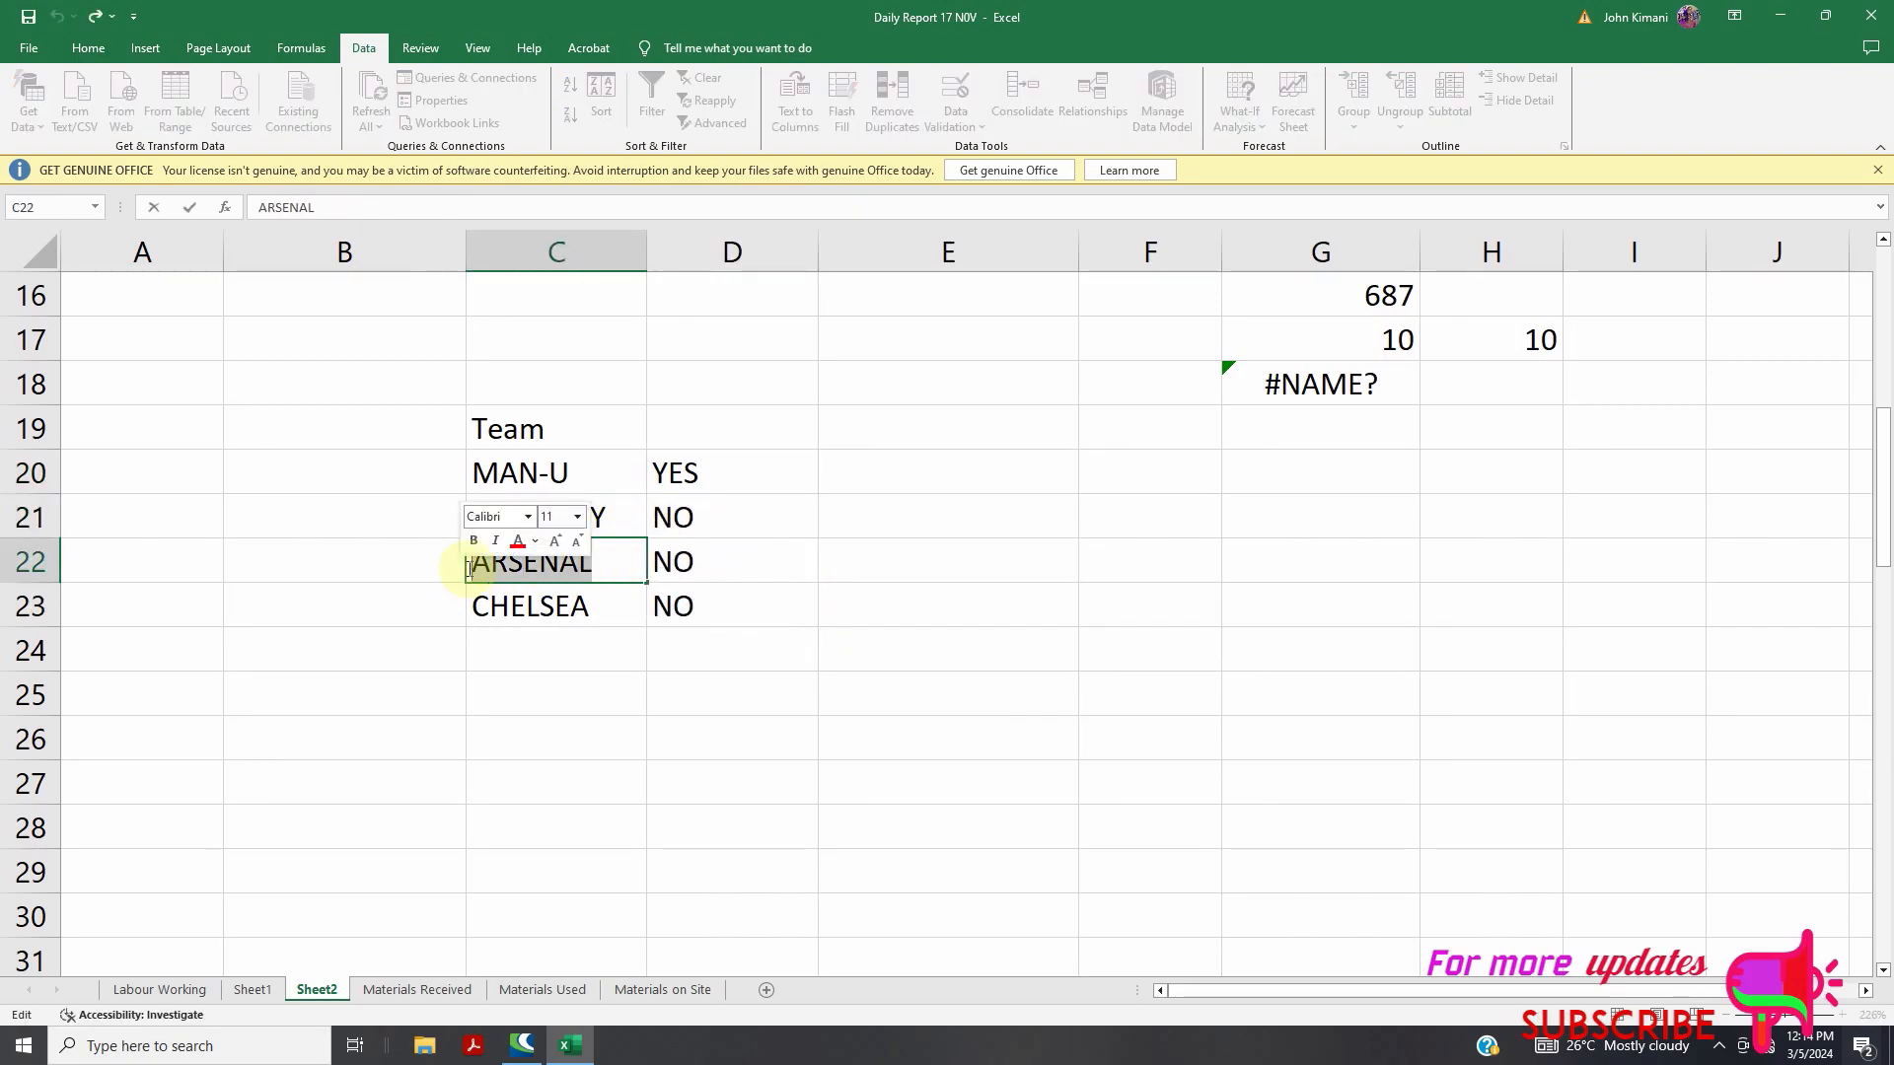
pyautogui.write('M')
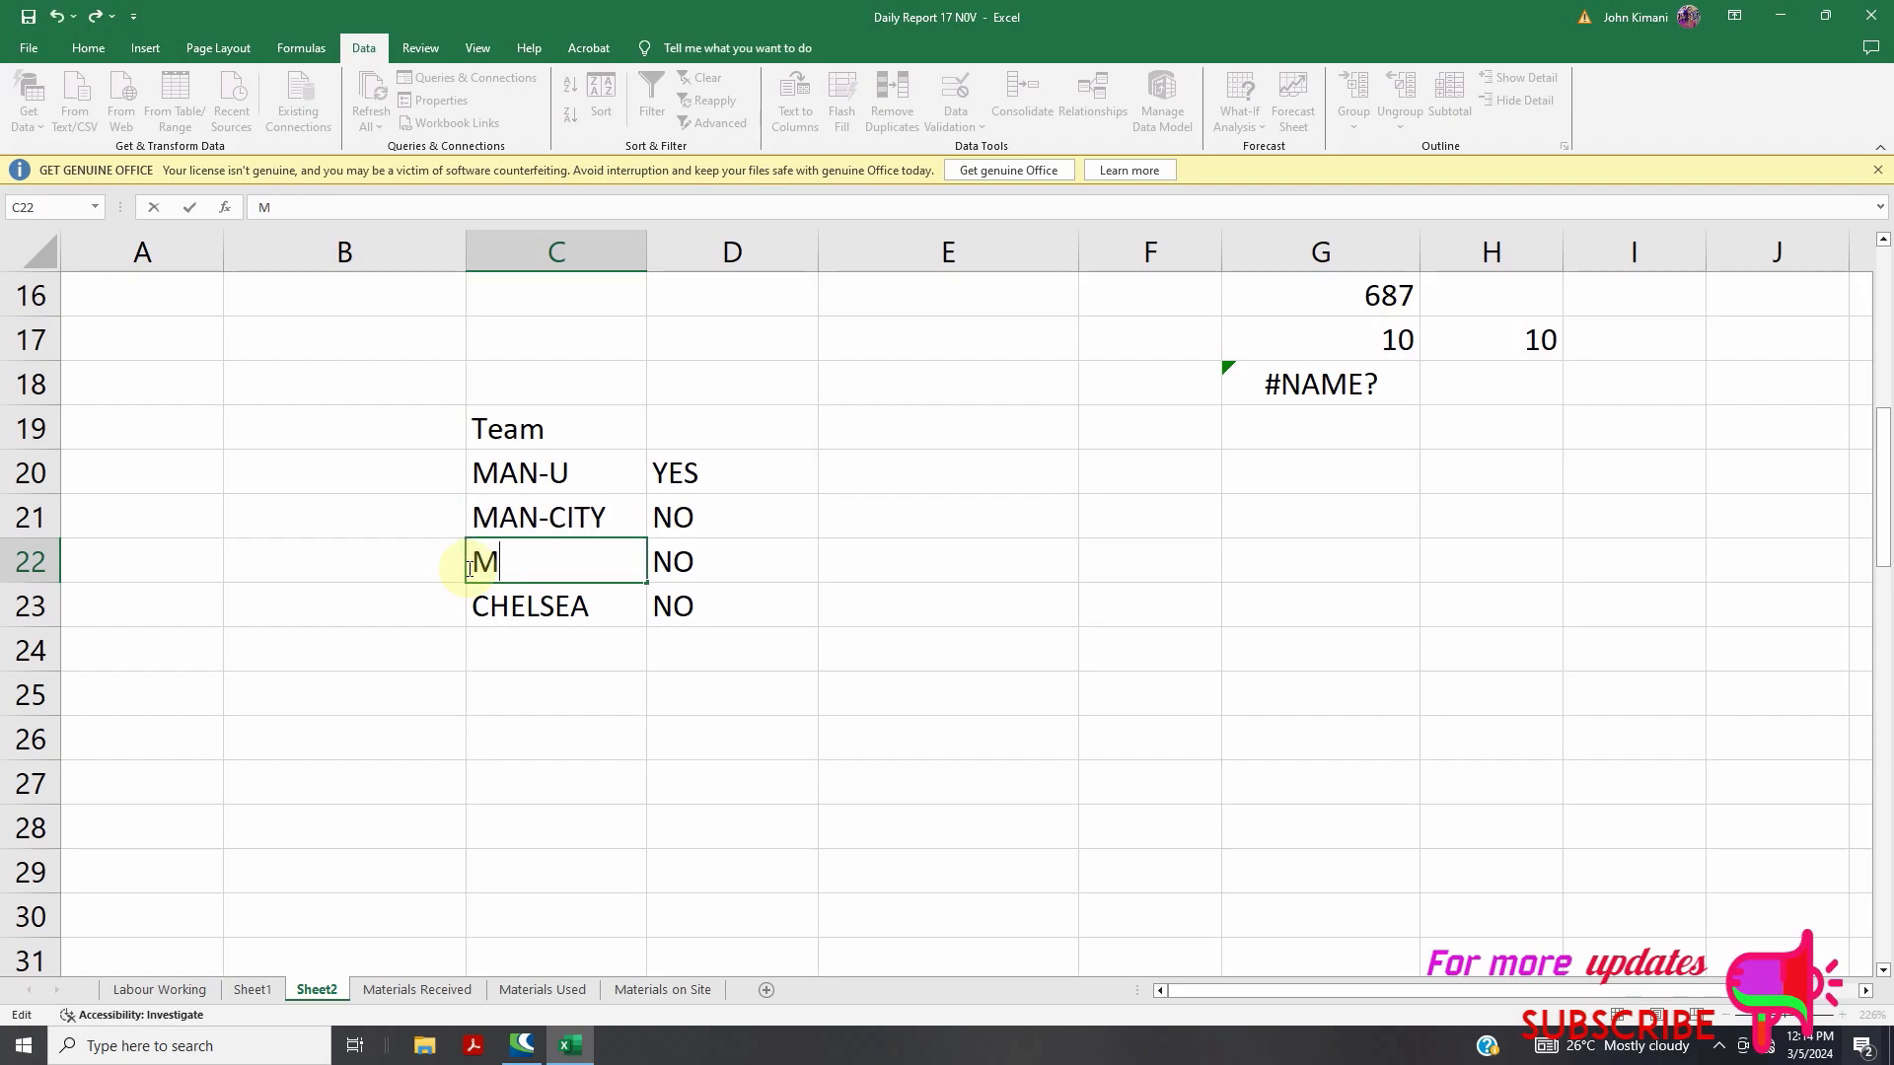
pyautogui.write('AN-U')
pyautogui.press('Return')
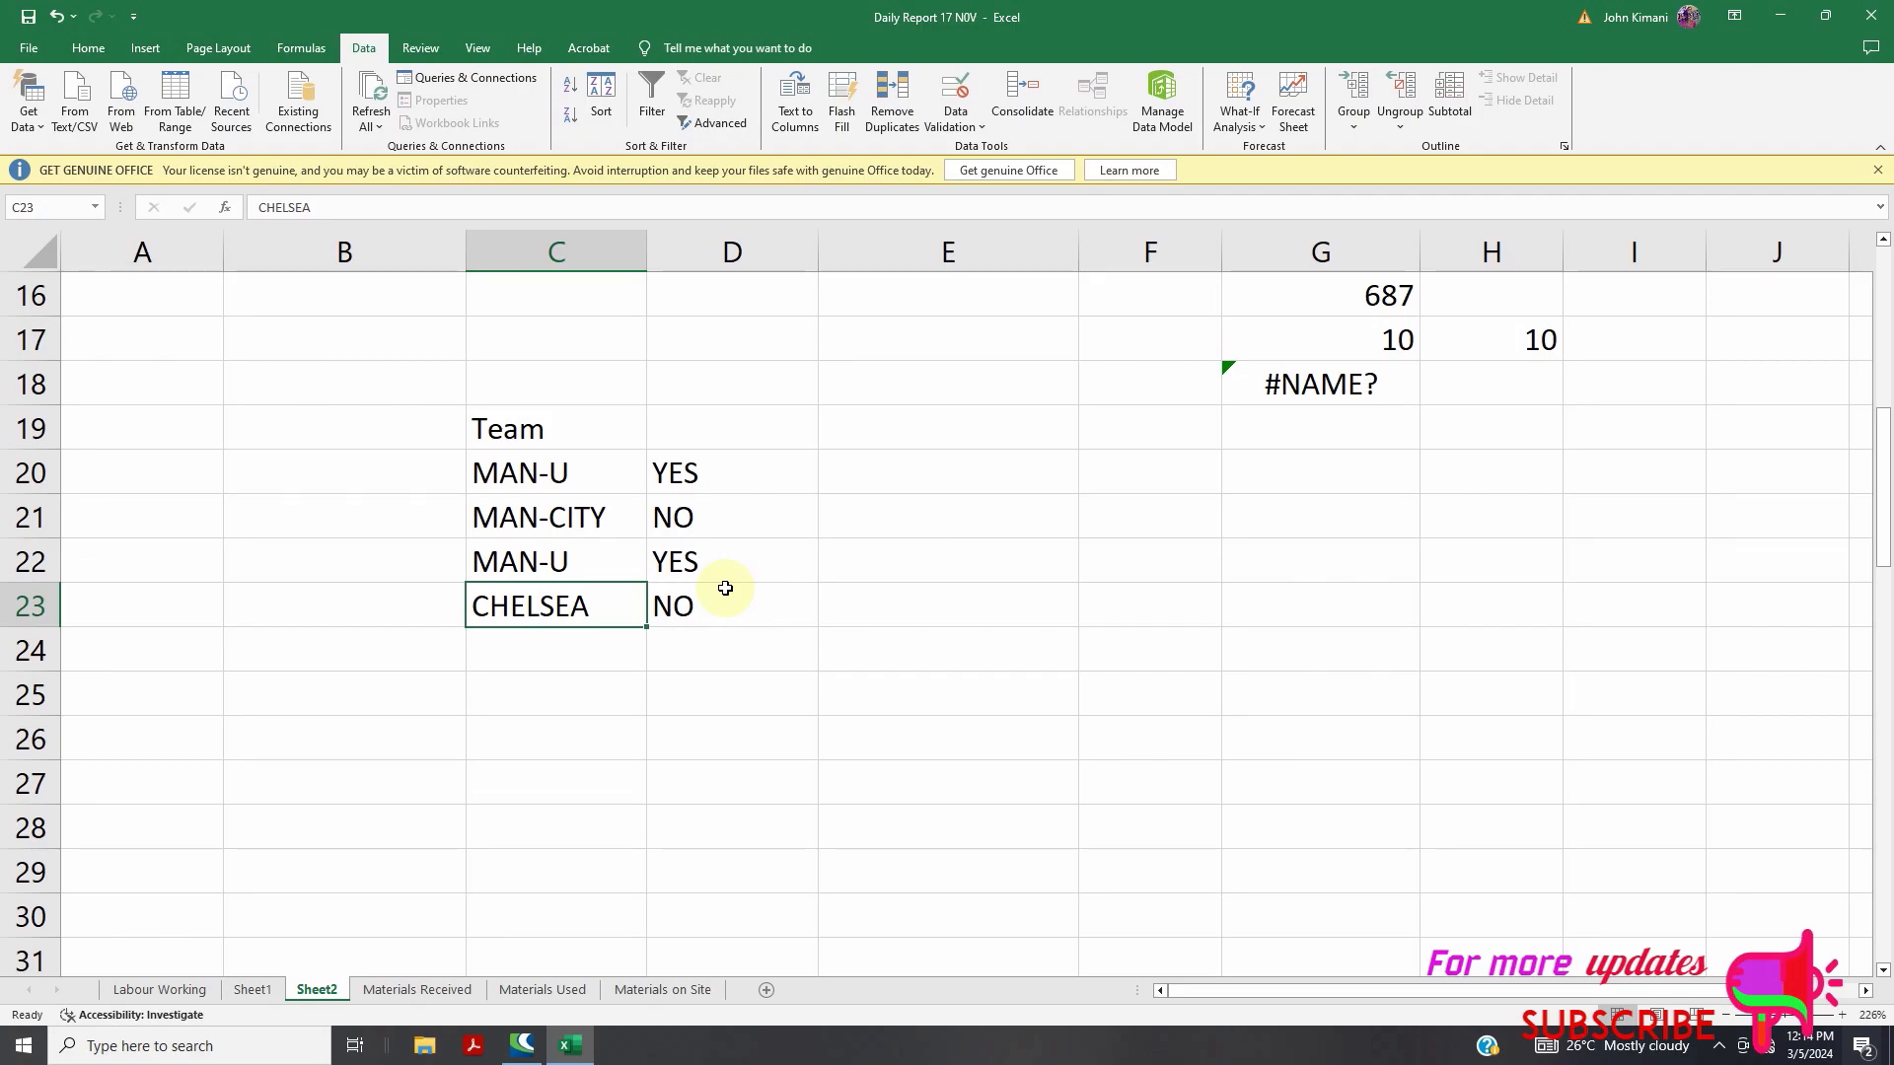
# Start a new entry in cell F24
pyautogui.scroll(-4, 727, 583)
pyautogui.scroll(5, 736, 592)
pyautogui.scroll(-2, 929, 625)
pyautogui.scroll(1, 1141, 588)
pyautogui.doubleClick(1112, 649)
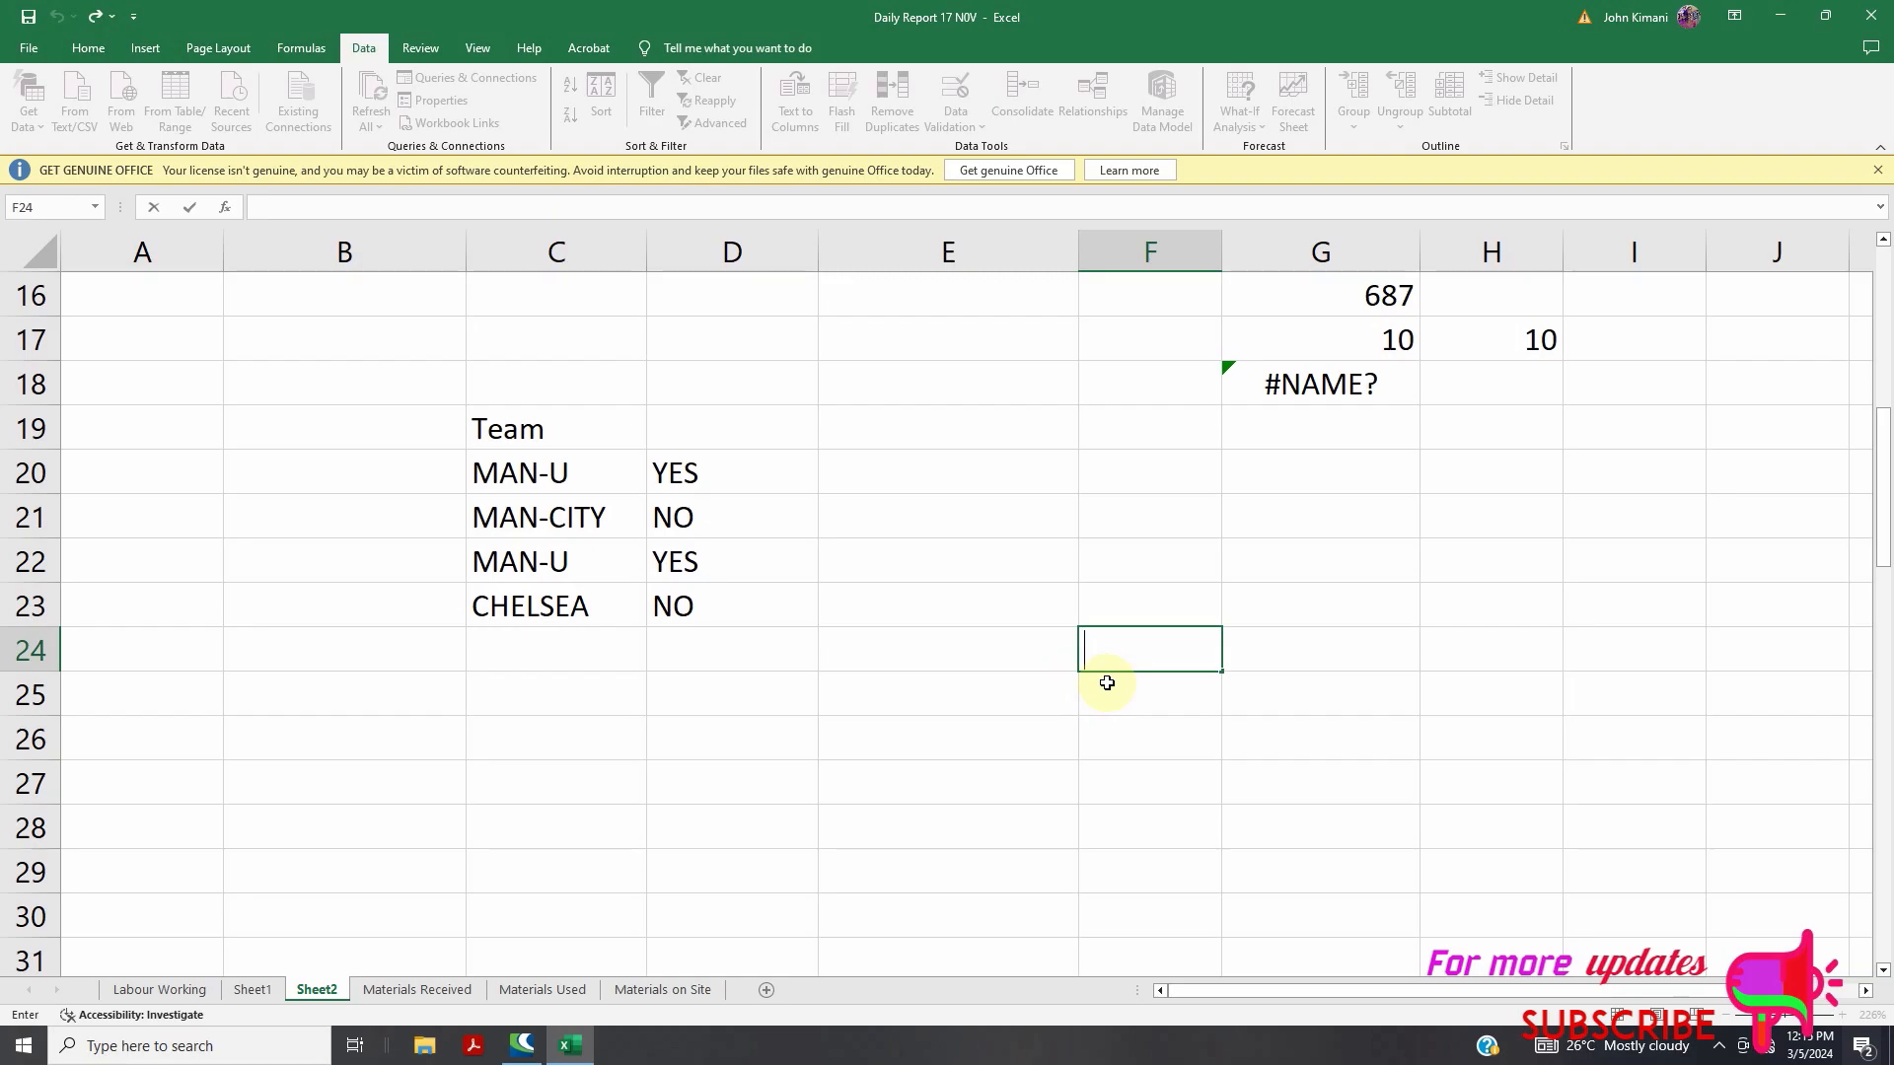
# Enter 65, 23, 55 and 32 in F24:F27, then select G24
pyautogui.write('65')
pyautogui.press('Return')
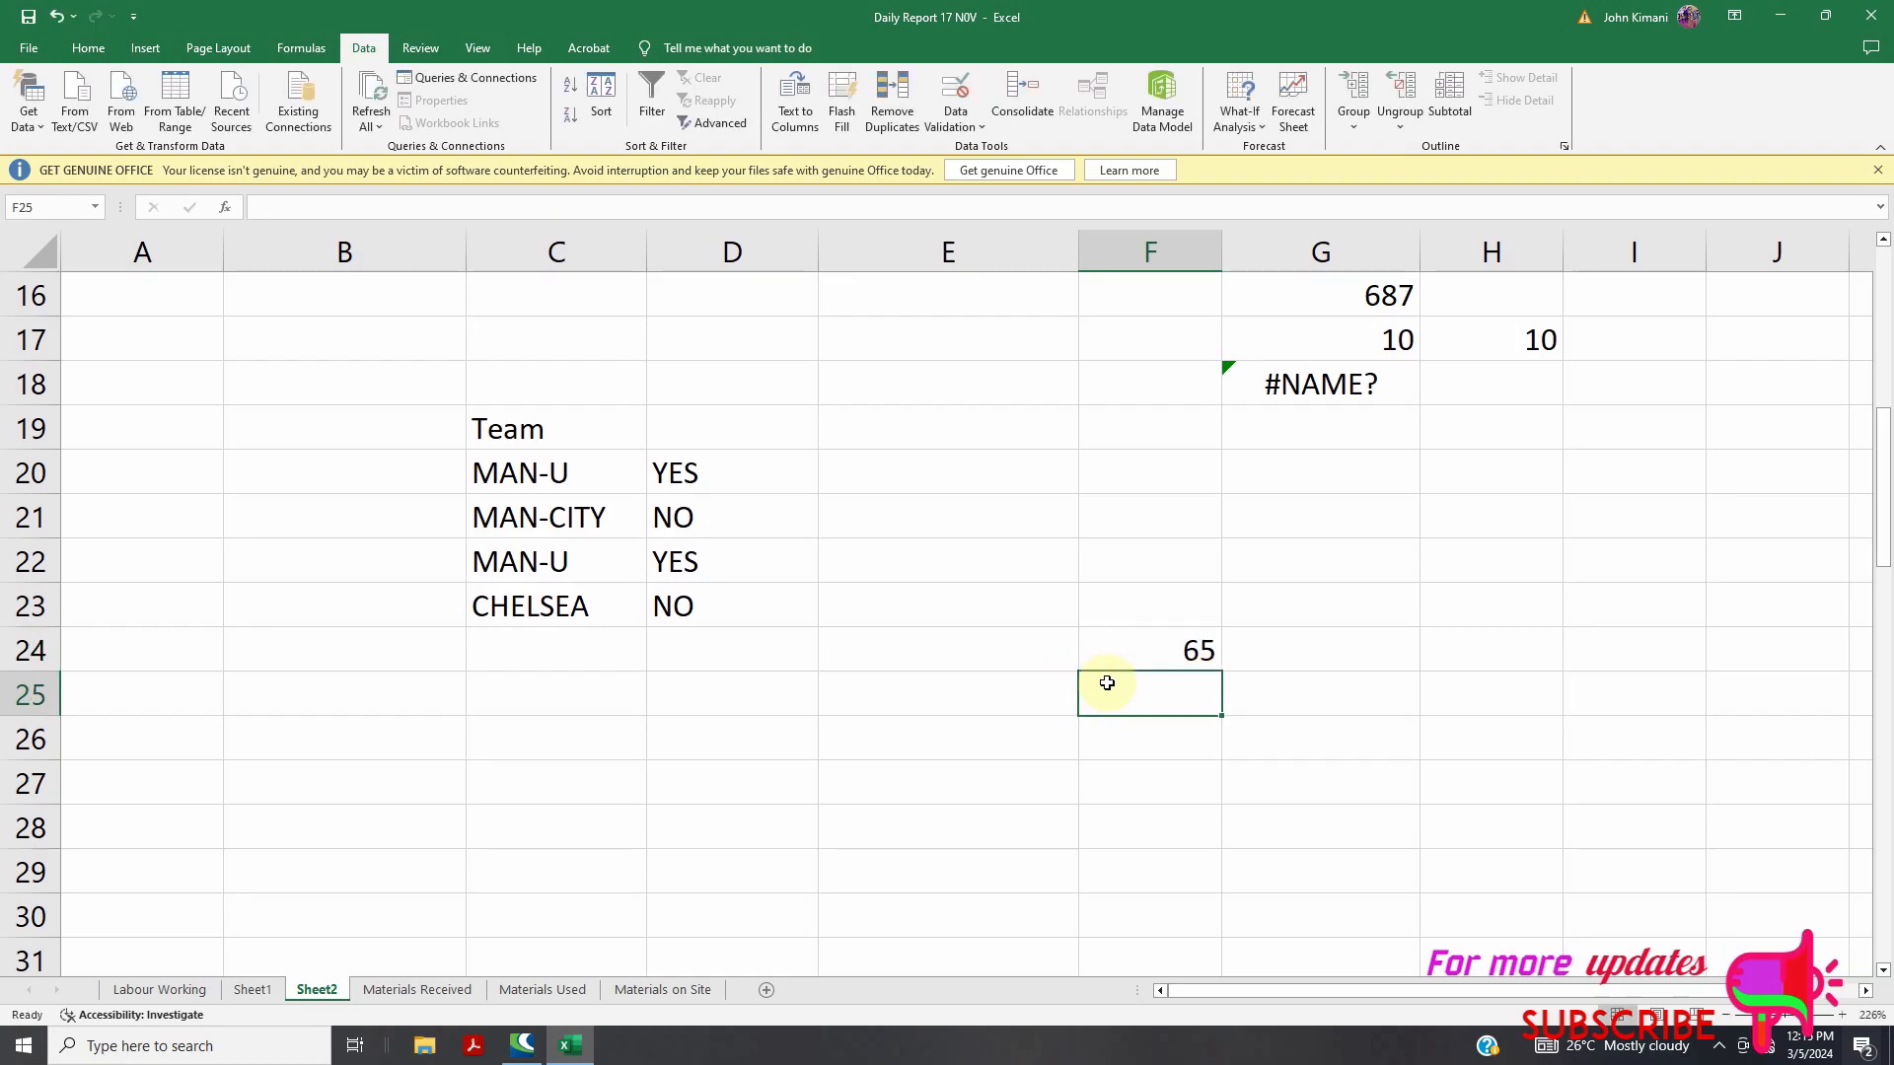
pyautogui.write('23')
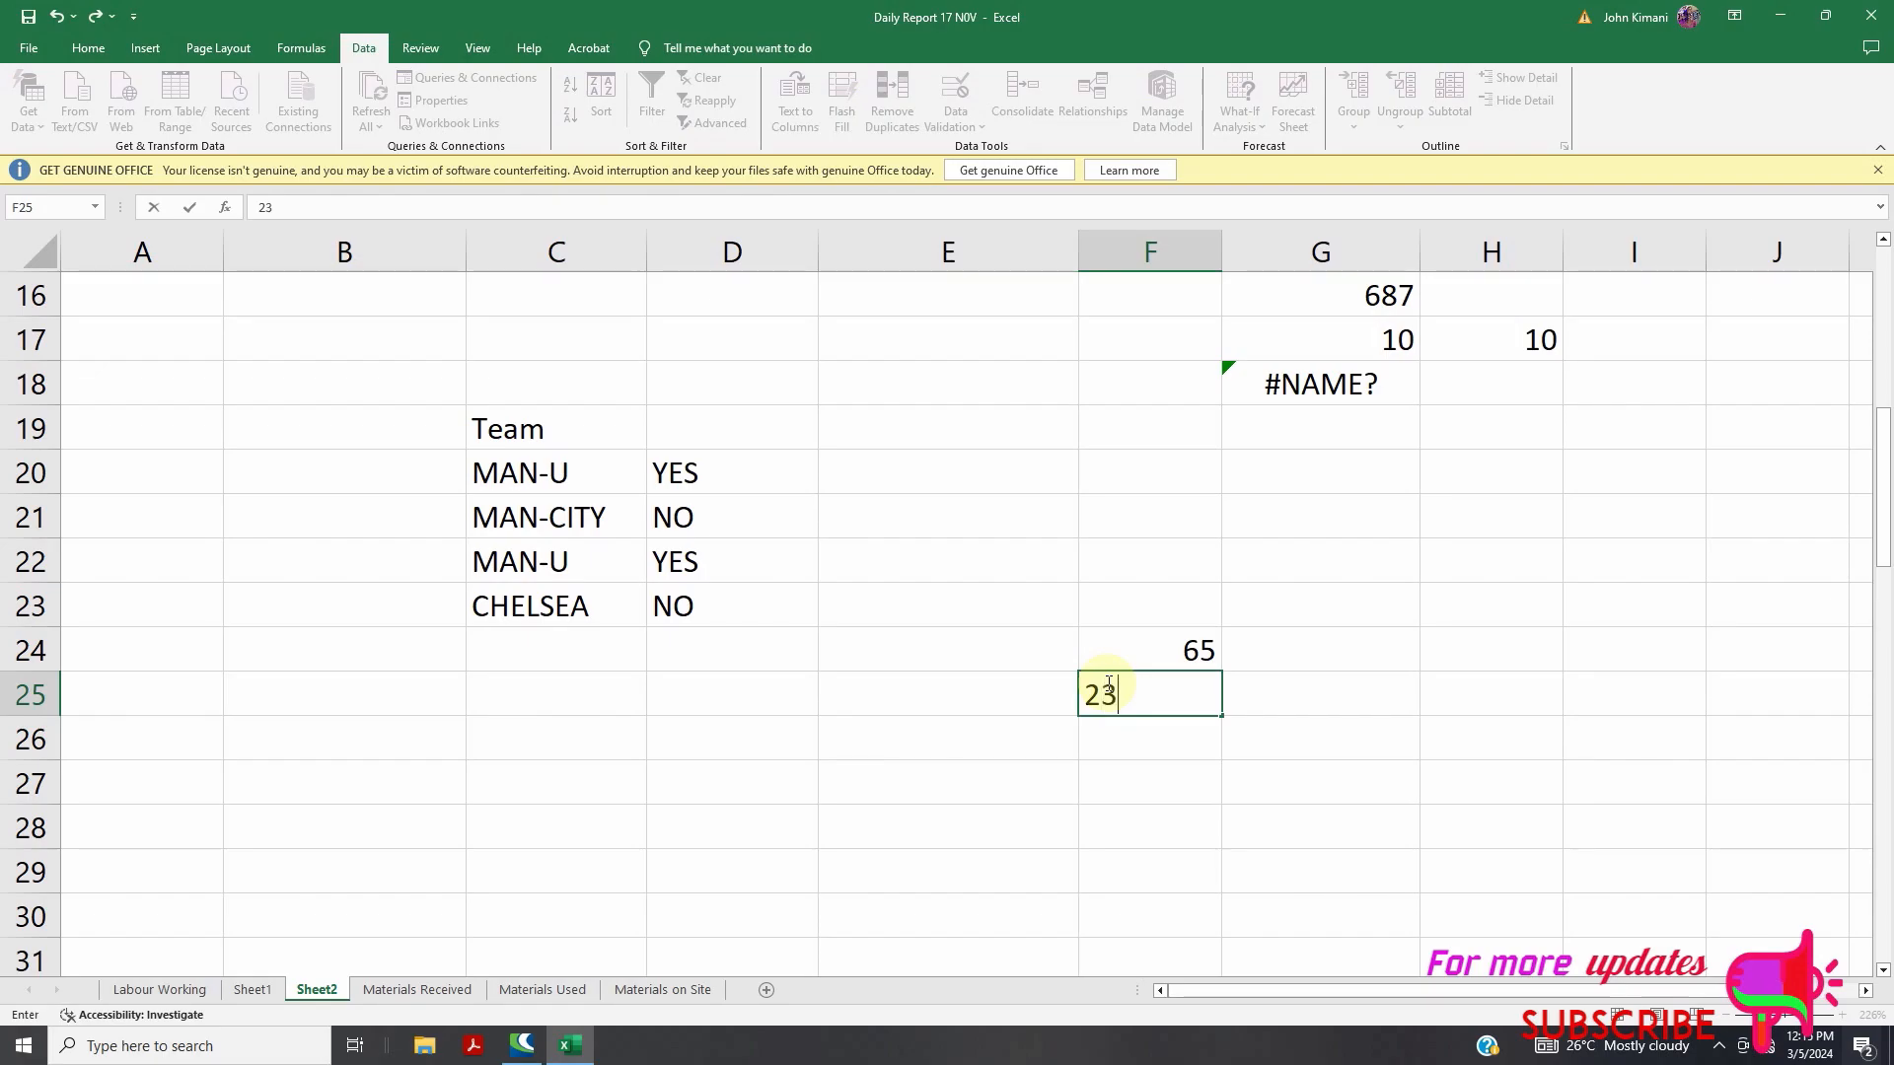
pyautogui.click(1134, 752)
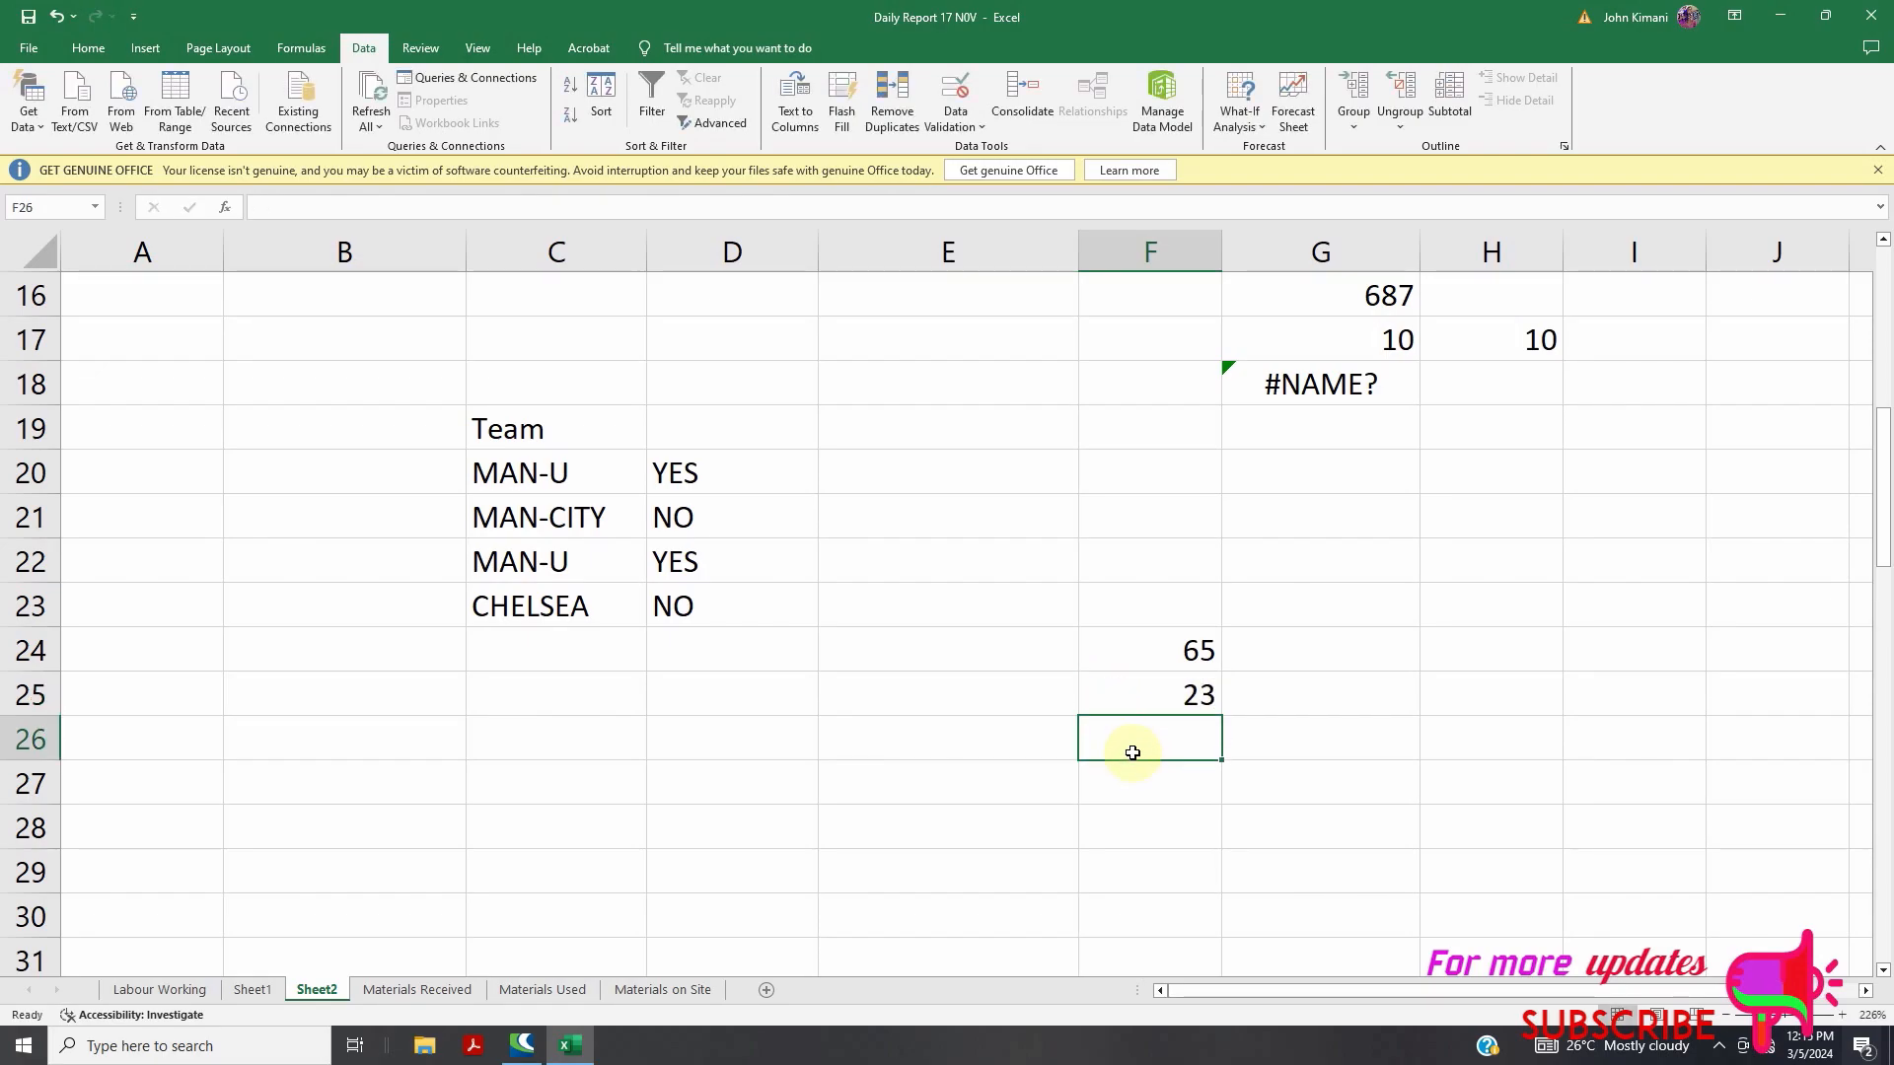
pyautogui.write('55')
pyautogui.click(1175, 793)
pyautogui.write('32')
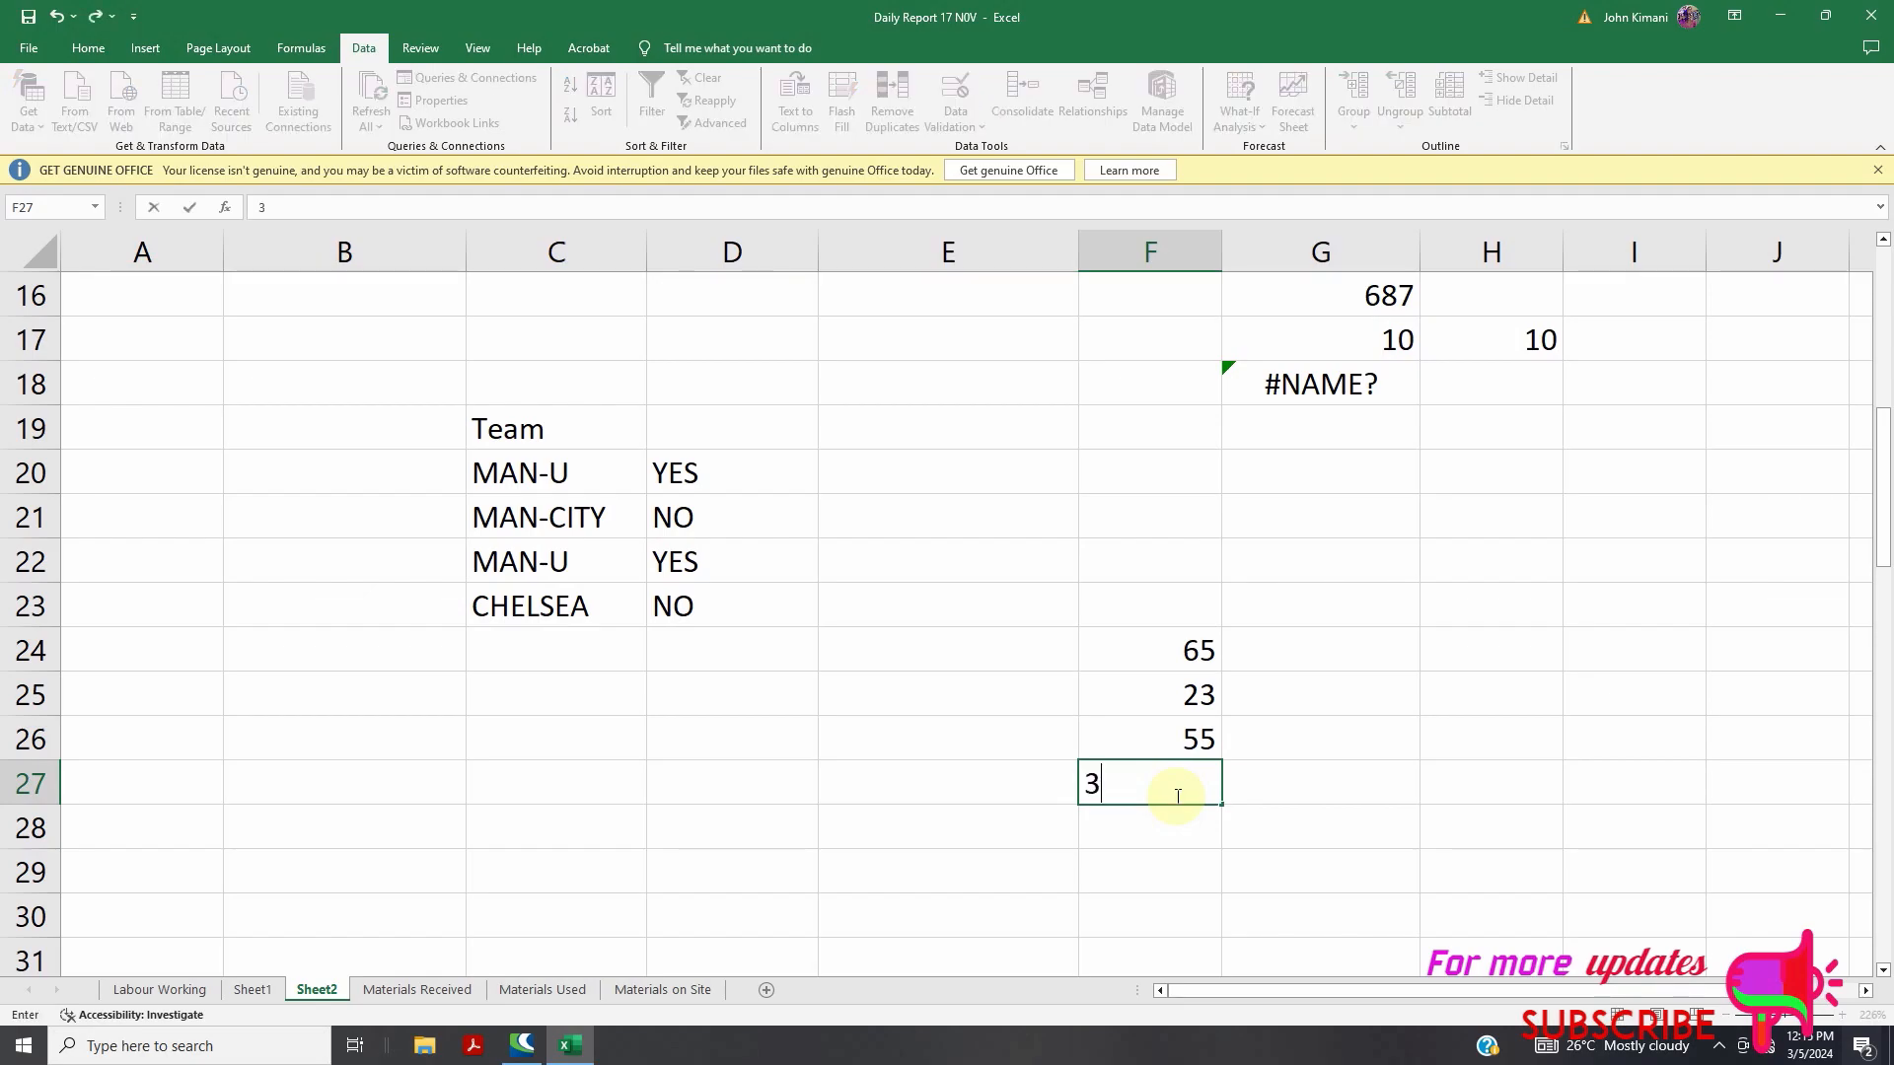
pyautogui.click(1321, 784)
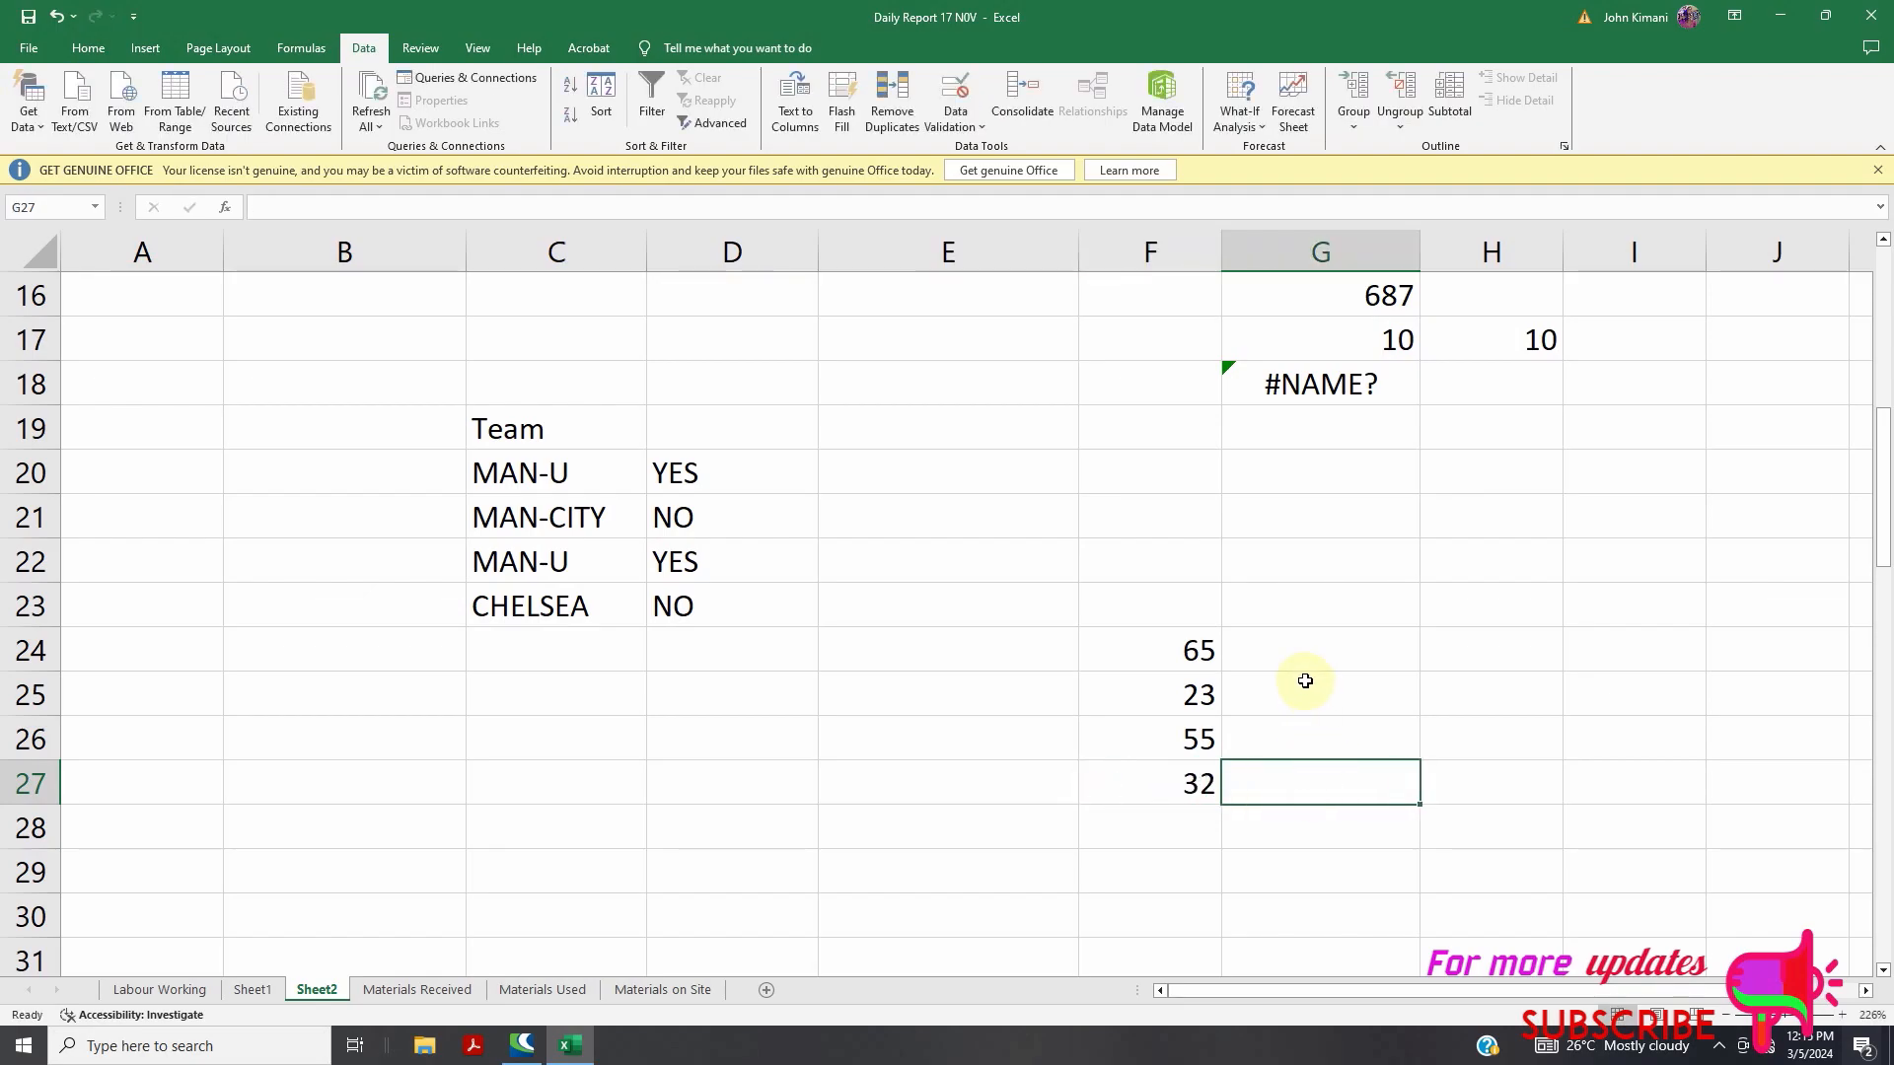
pyautogui.click(1274, 572)
pyautogui.click(1277, 612)
pyautogui.click(1280, 653)
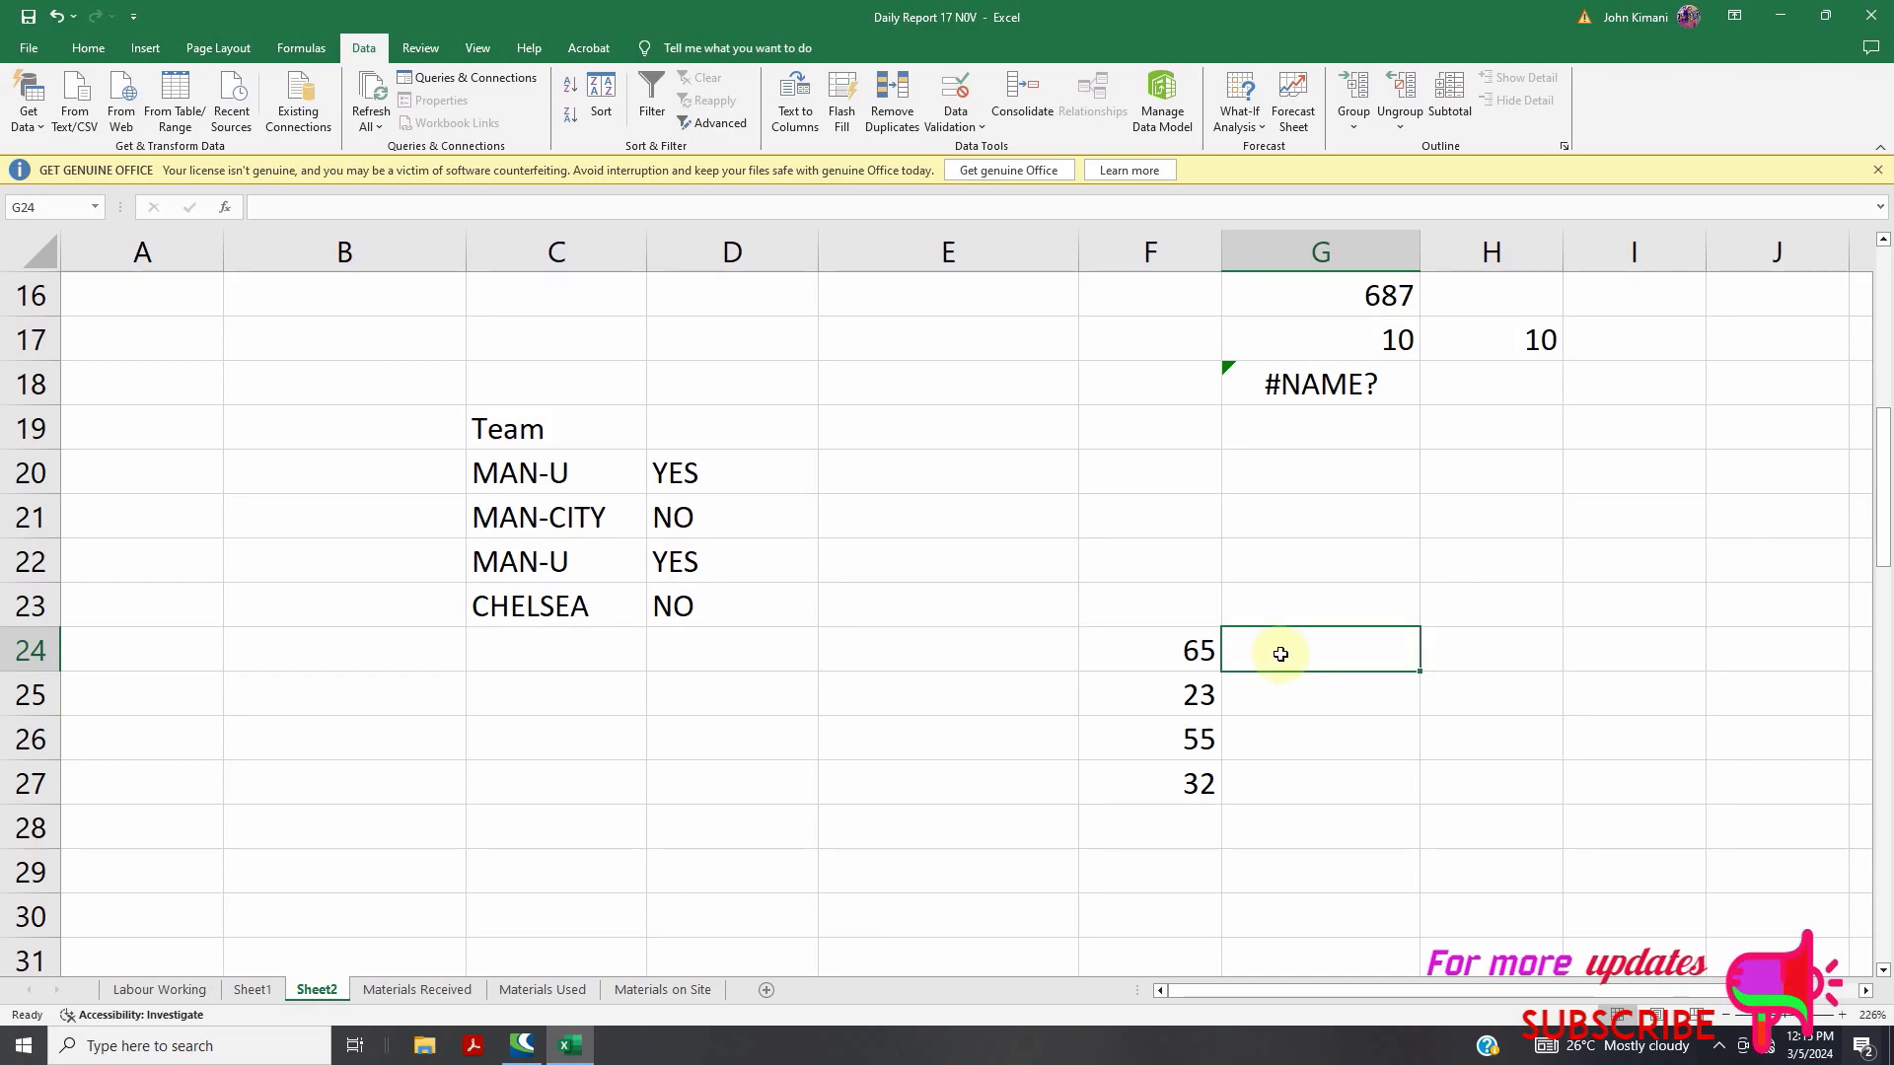
# Enter =IF(F24>30,F24*10,0) in G24, giving 650
pyautogui.write('=IF')
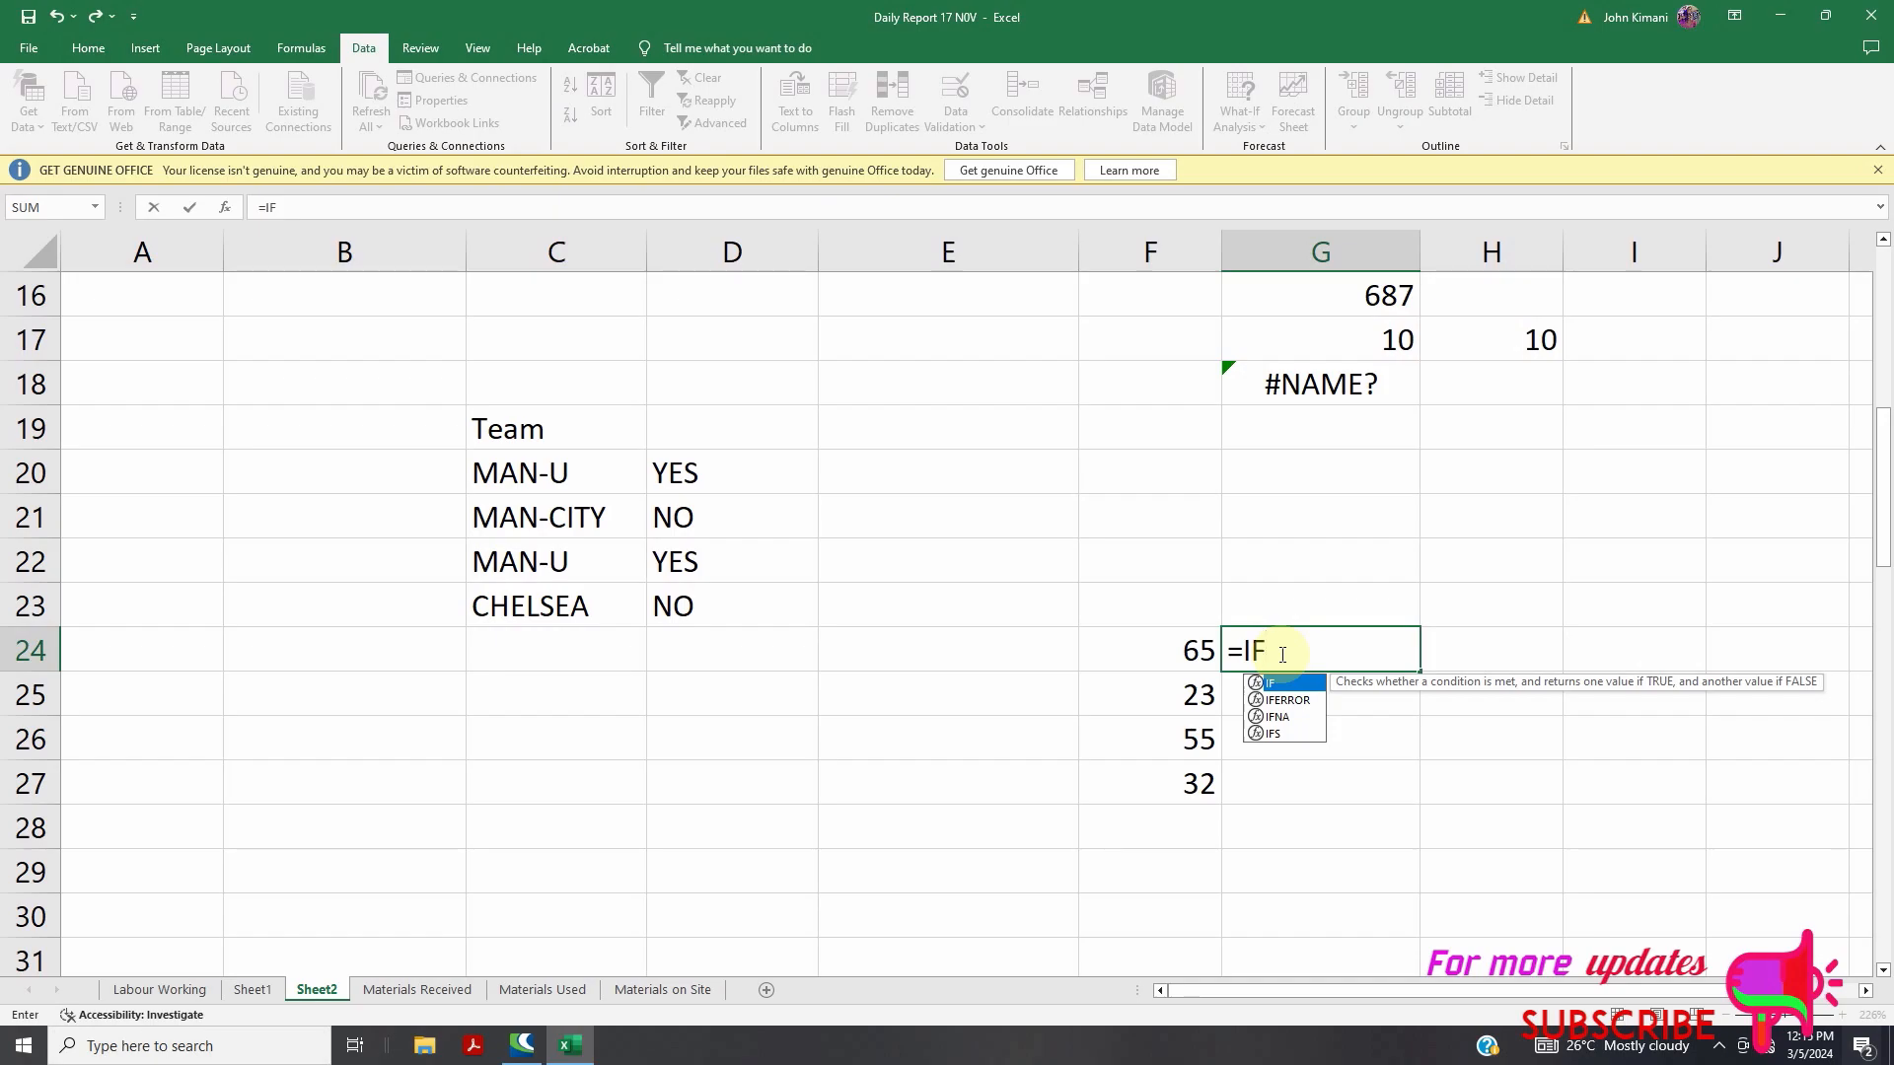
pyautogui.write('(')
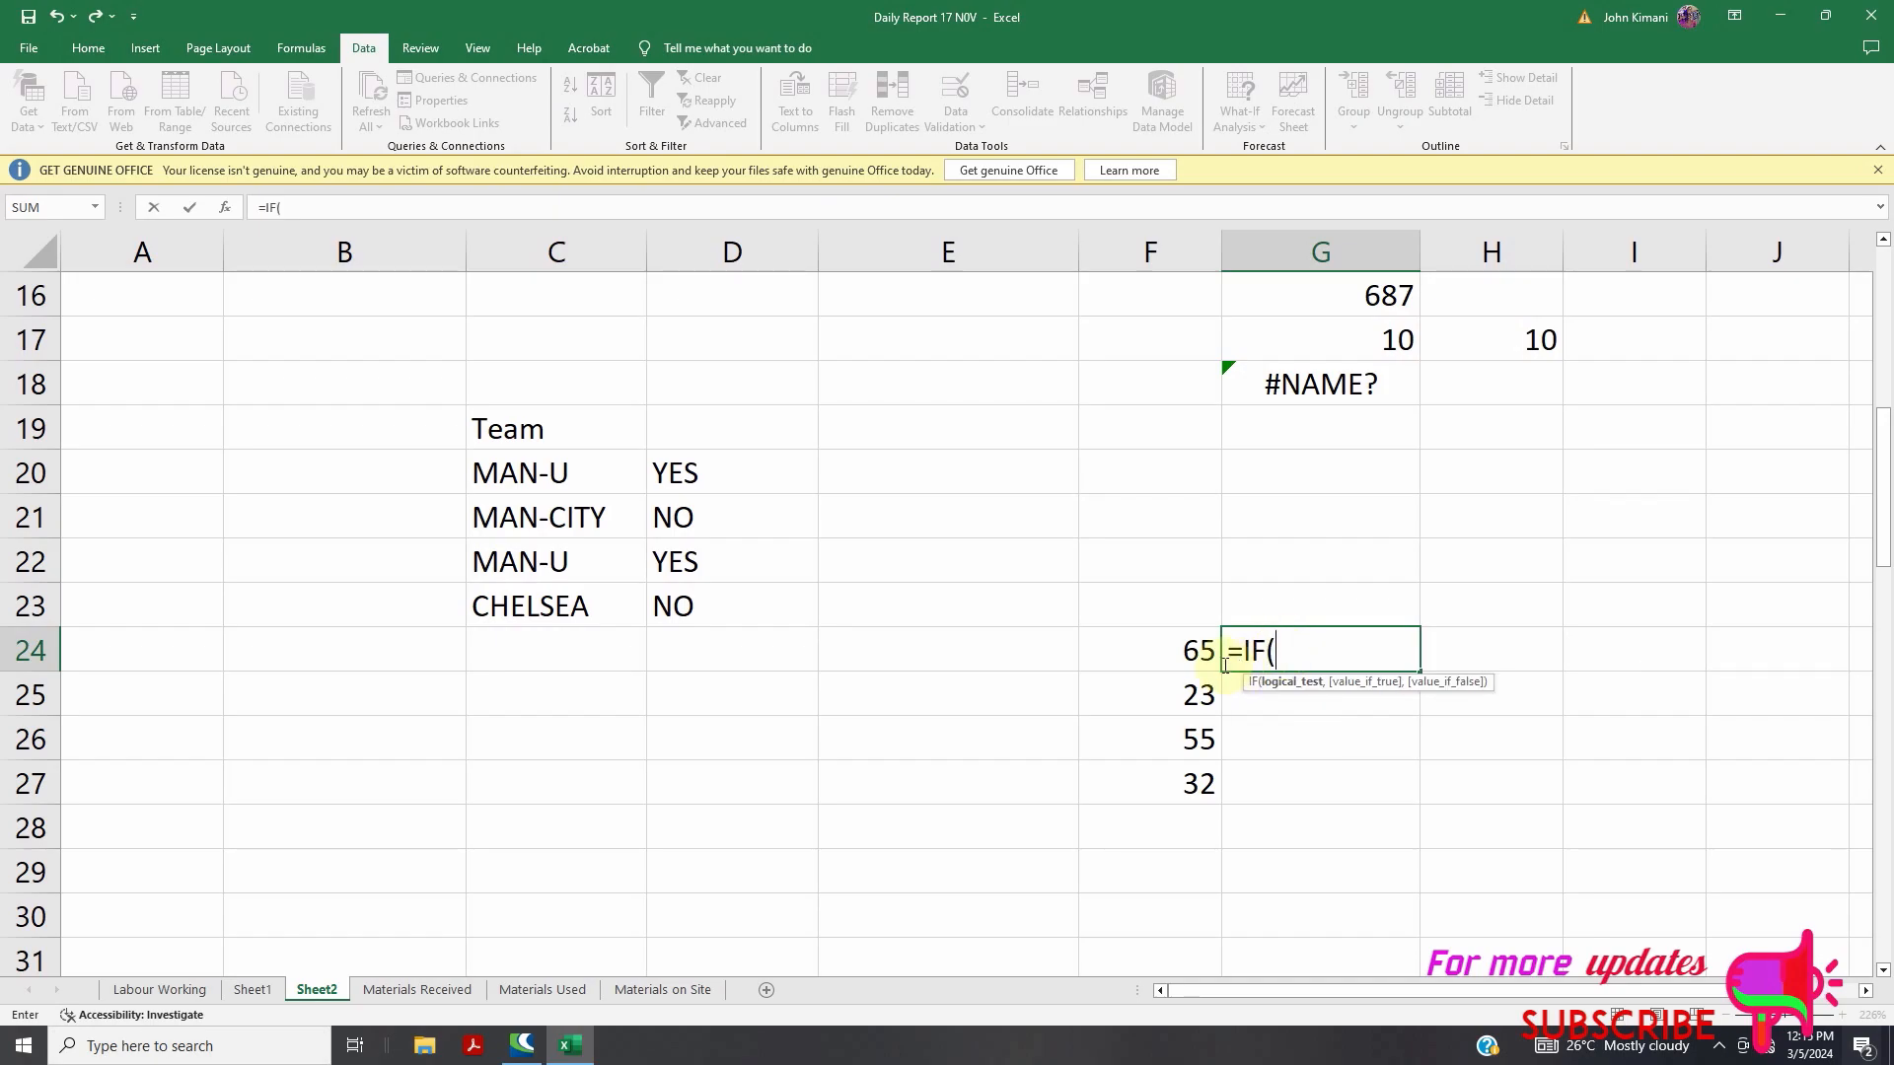
pyautogui.click(1198, 649)
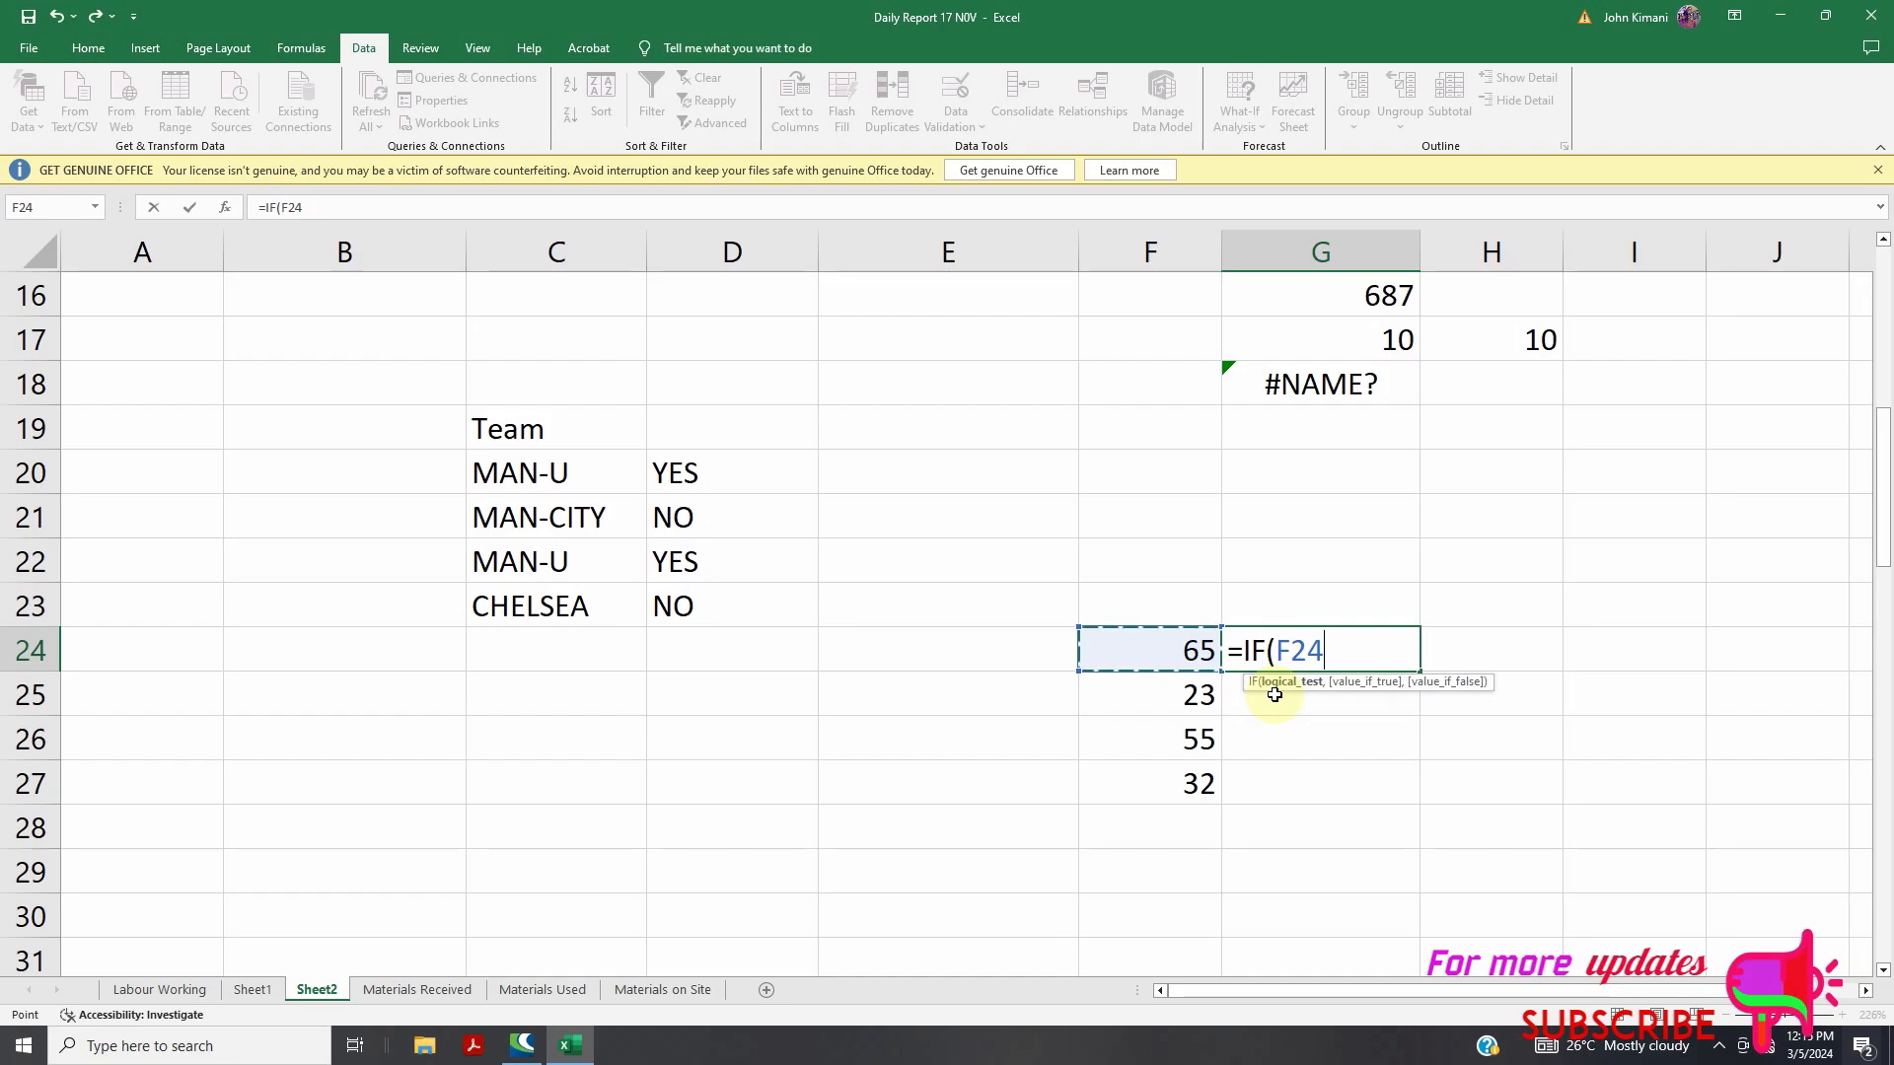
pyautogui.write('<')
pyautogui.press('BackSpace')
pyautogui.write('>30,')
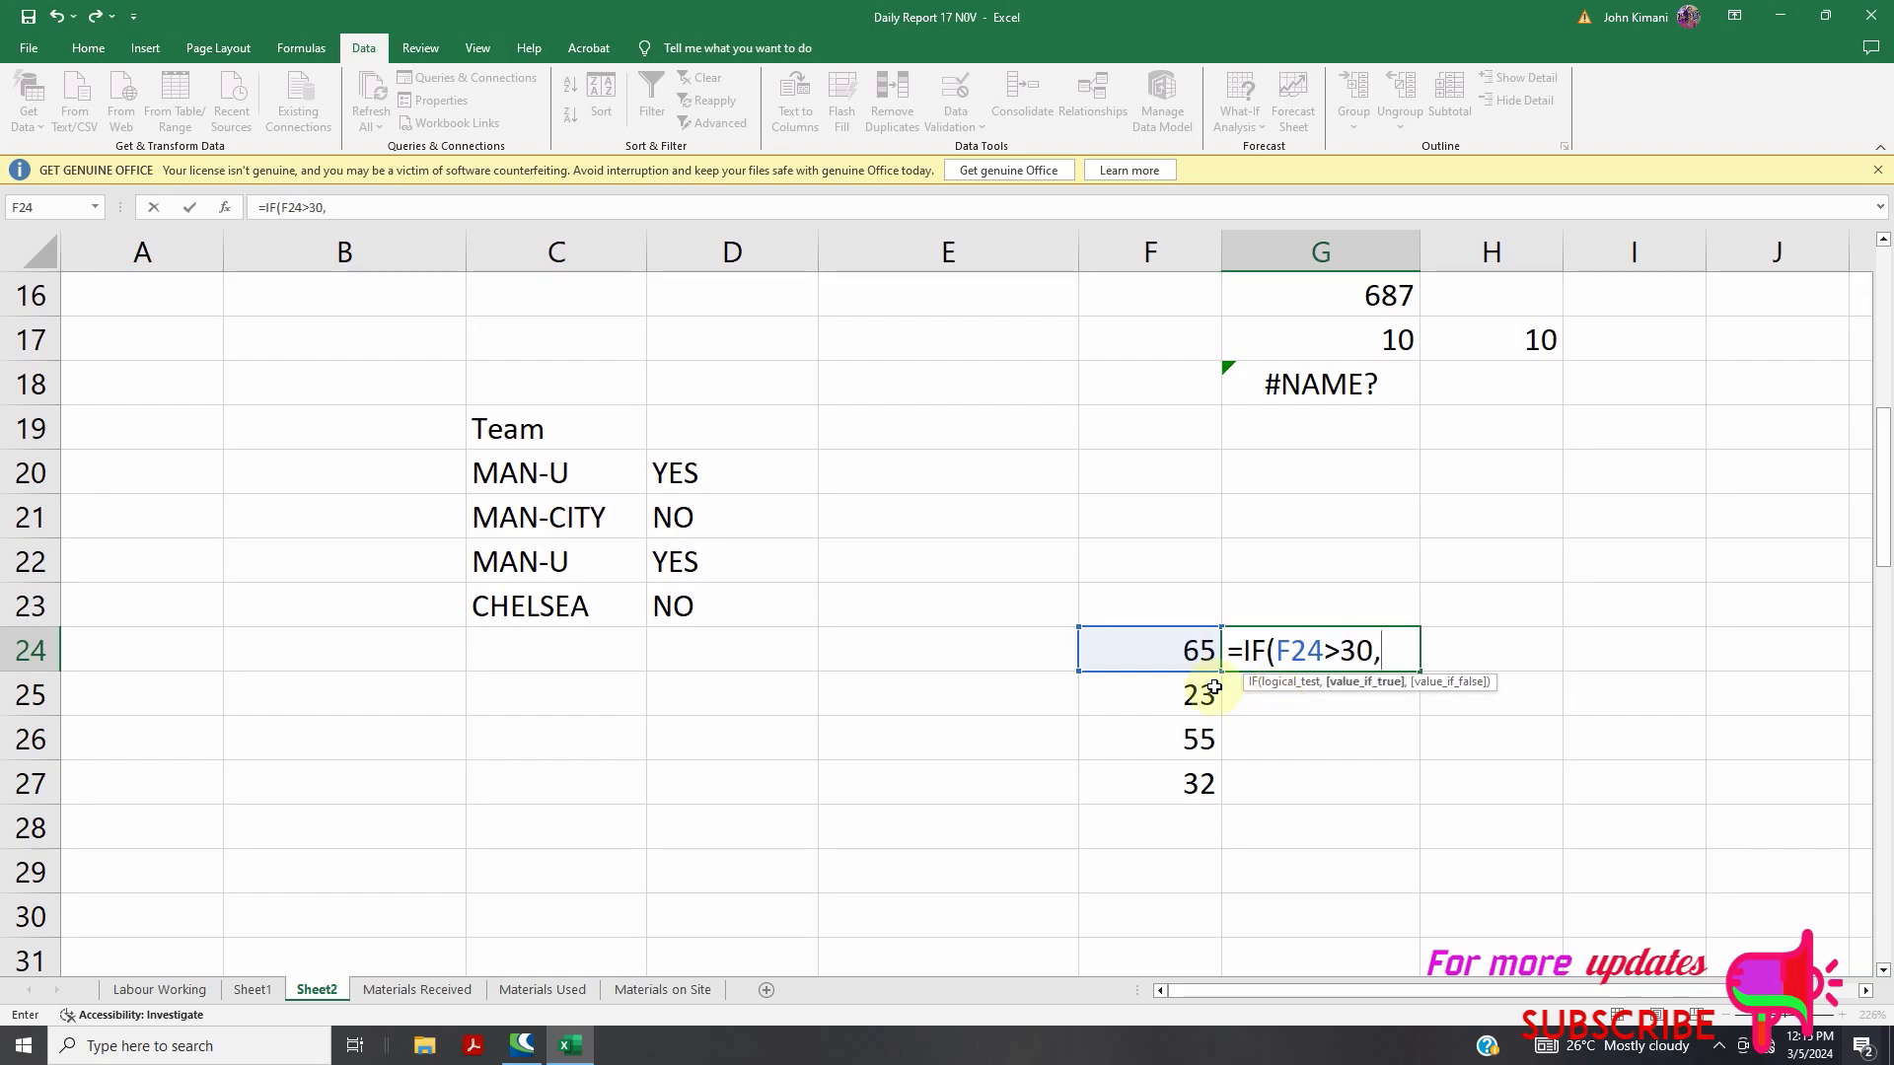
pyautogui.click(1170, 648)
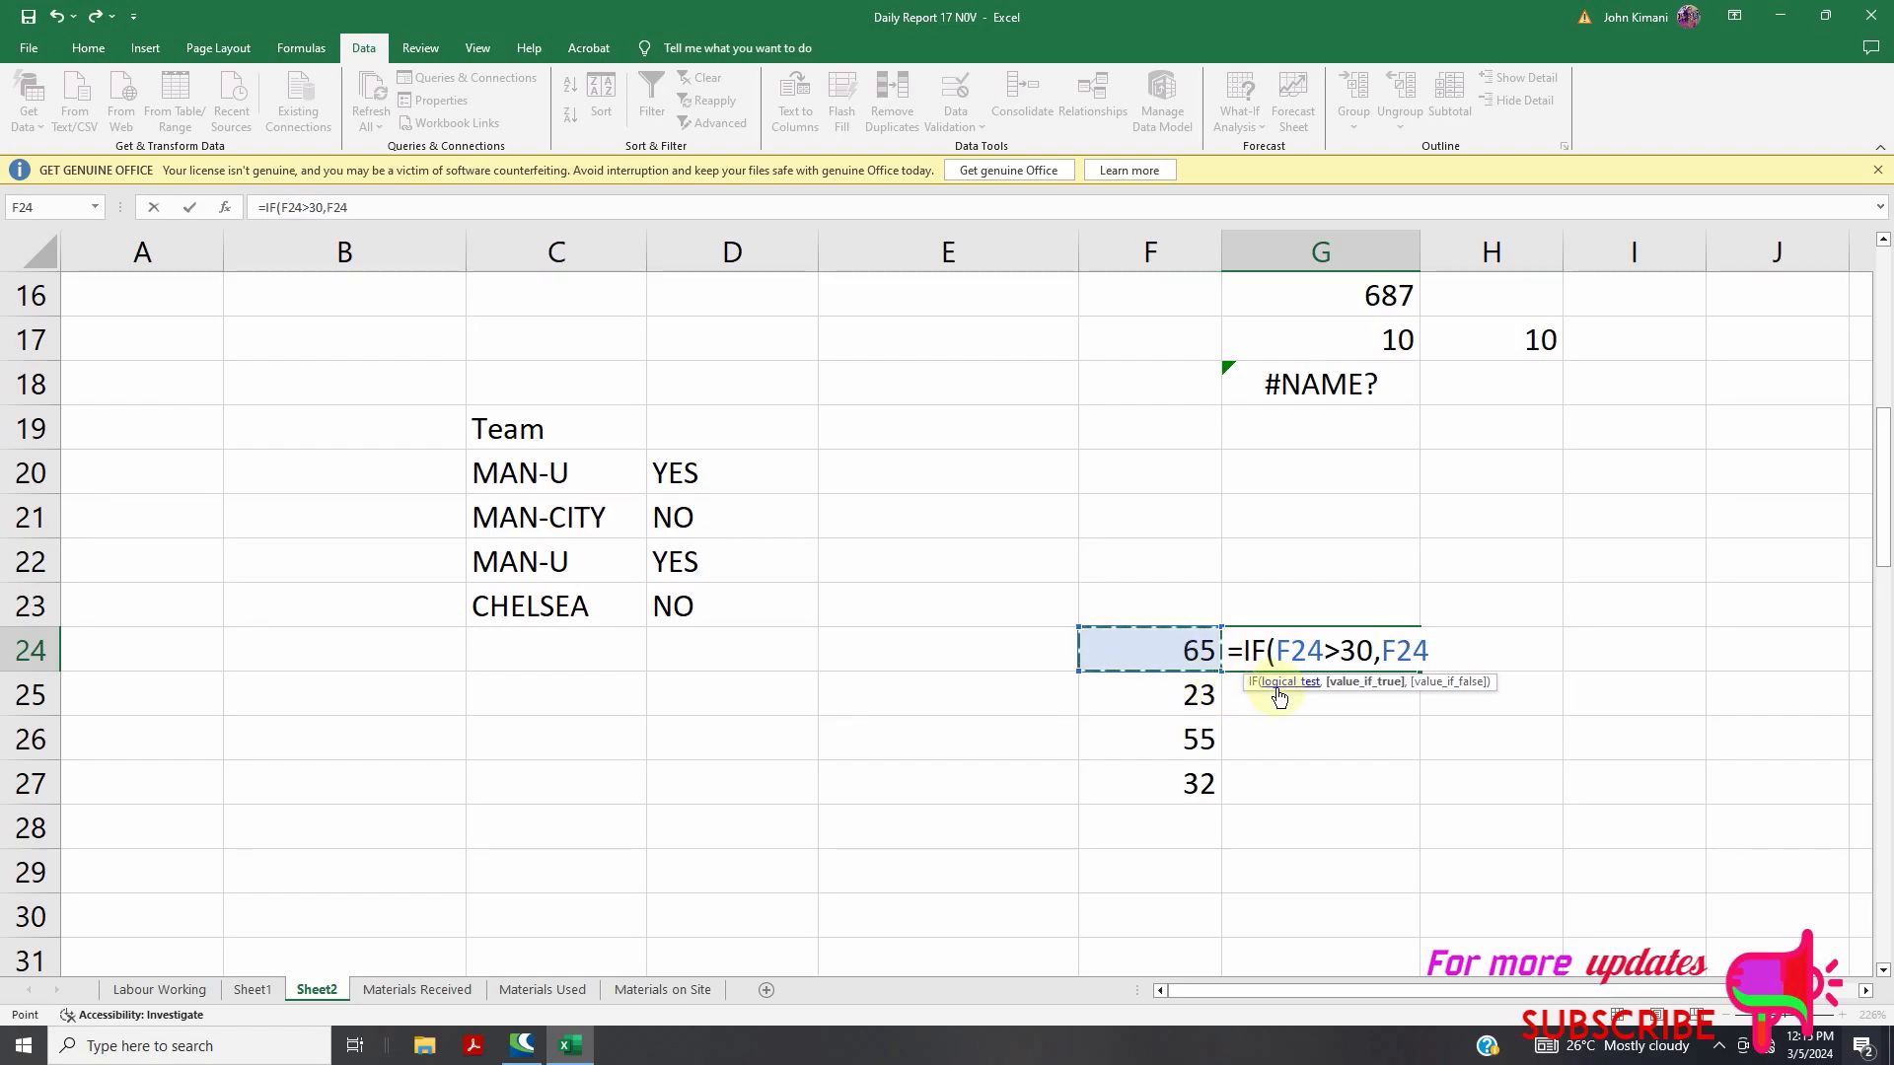
pyautogui.write('*10,')
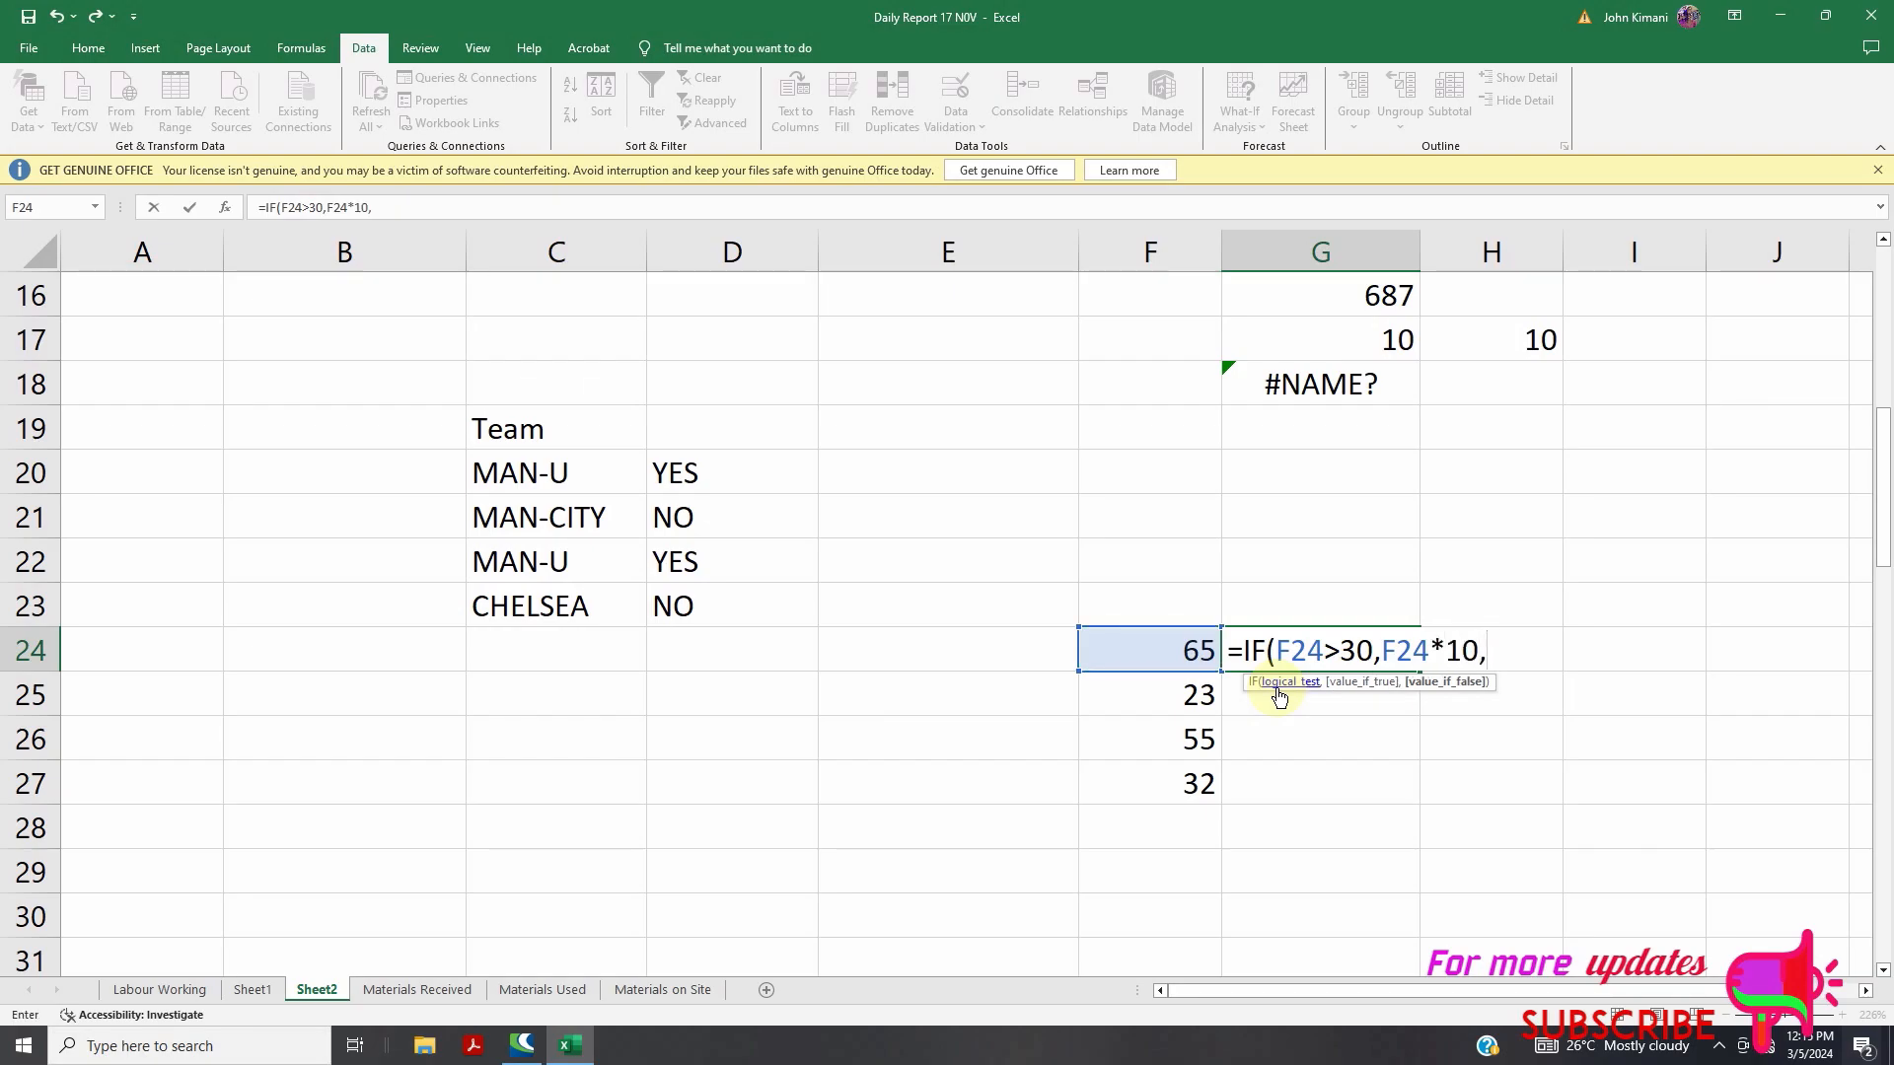
pyautogui.write('0)')
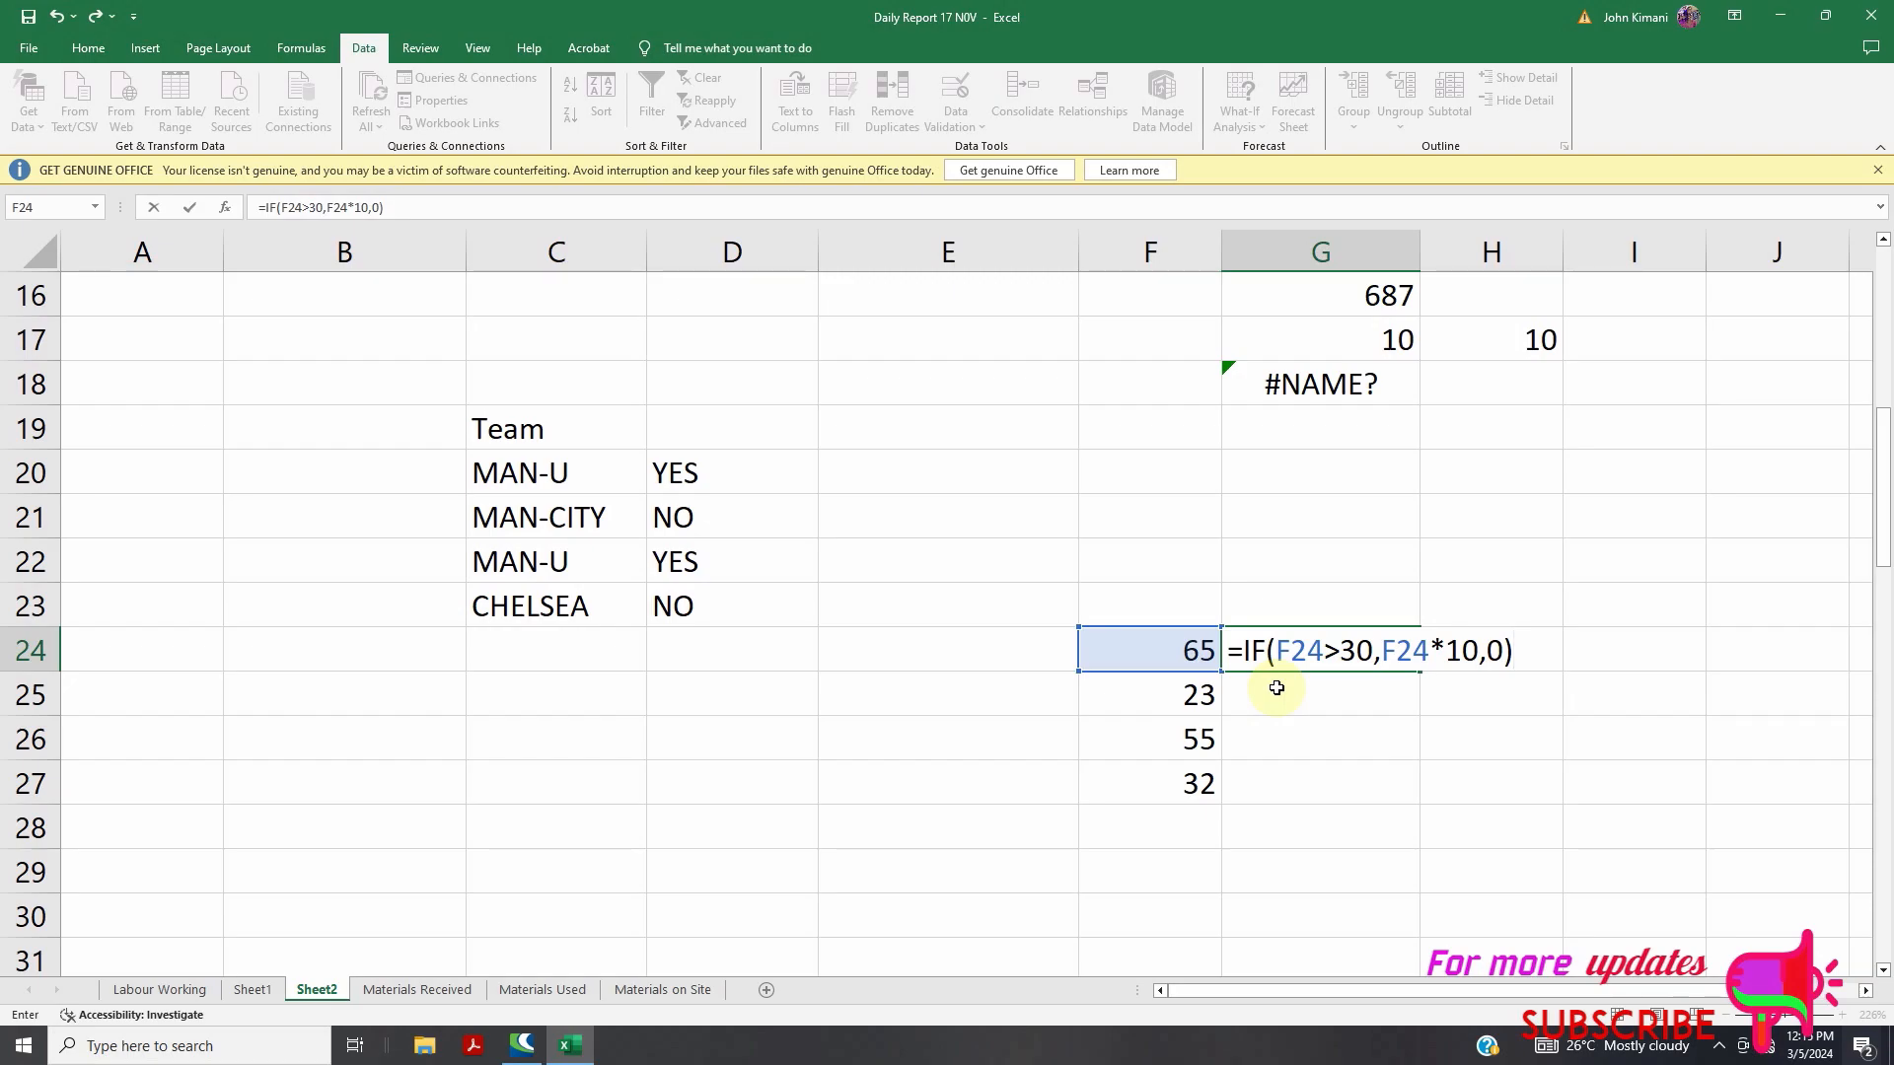
pyautogui.press('Return')
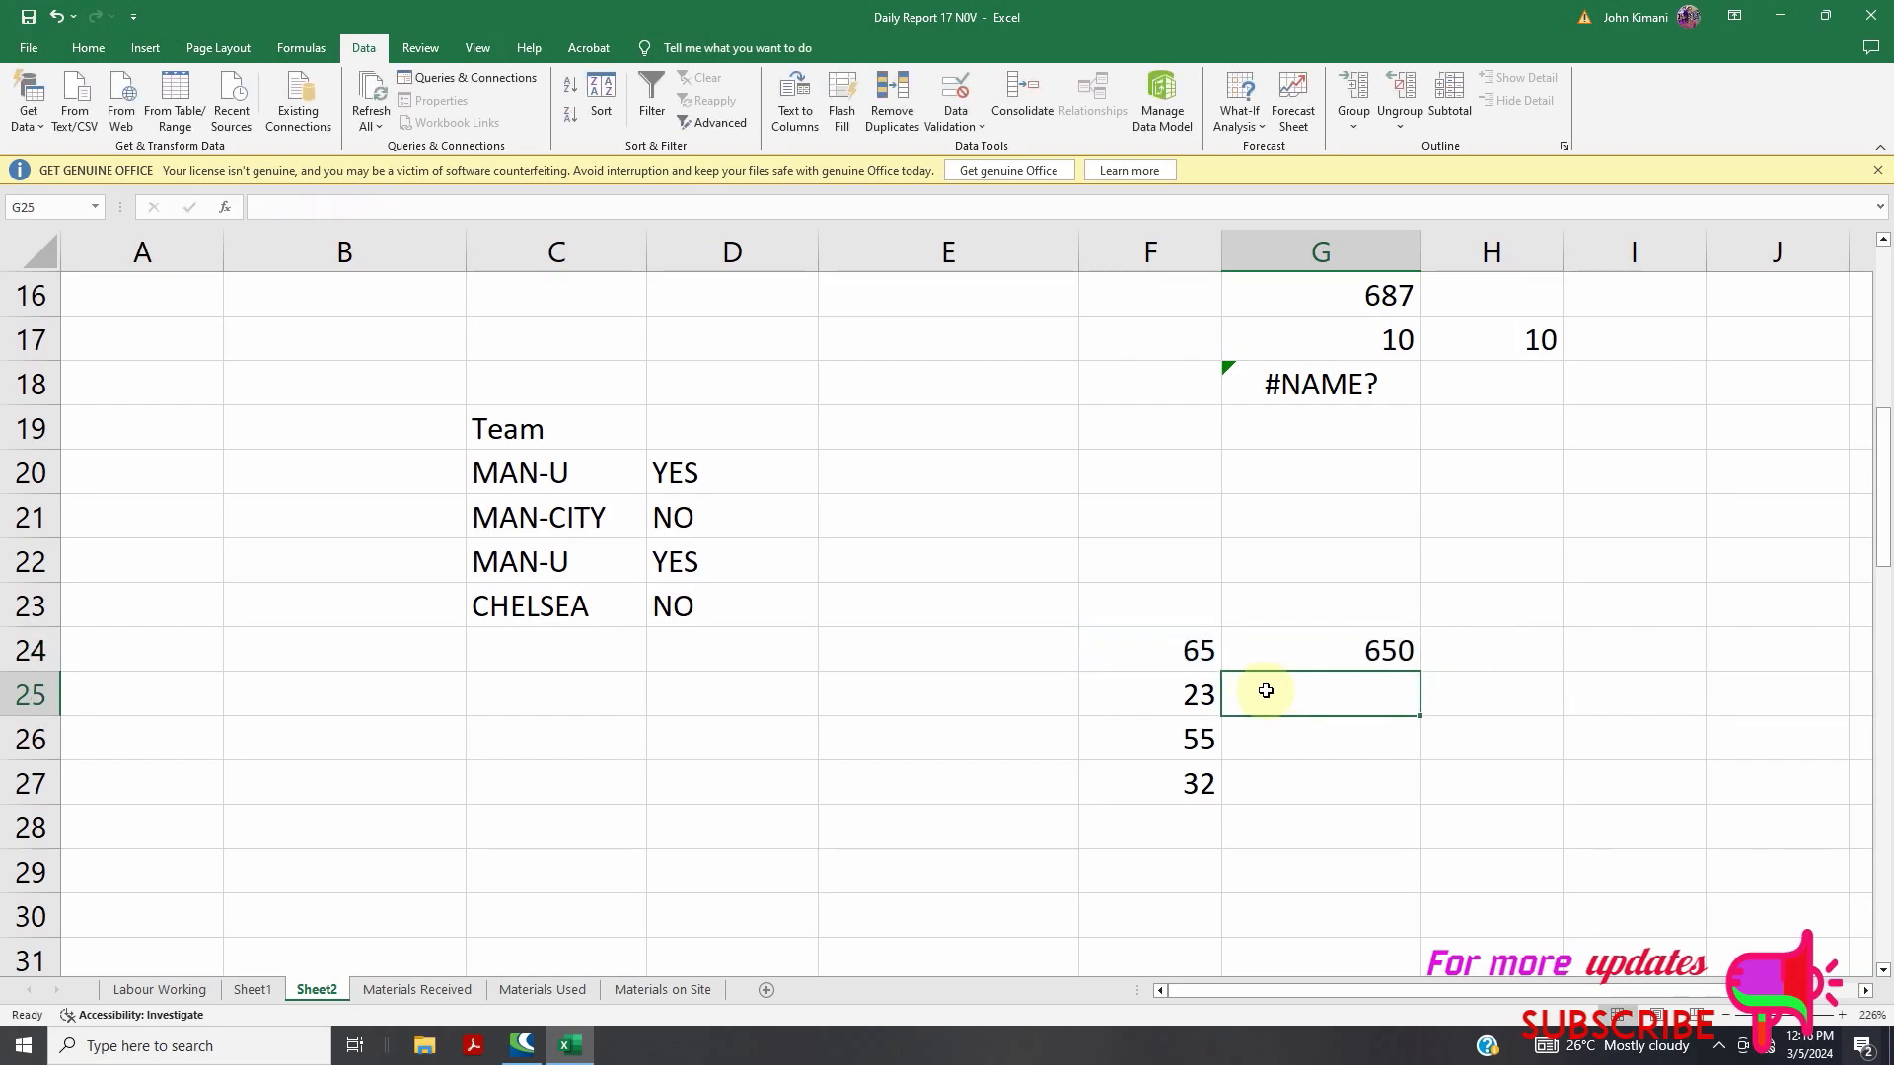
# Fill the threshold formula down to G27 and begin editing G26's formula
pyautogui.click(1365, 643)
pyautogui.moveTo(1421, 671); pyautogui.dragTo(1389, 795)
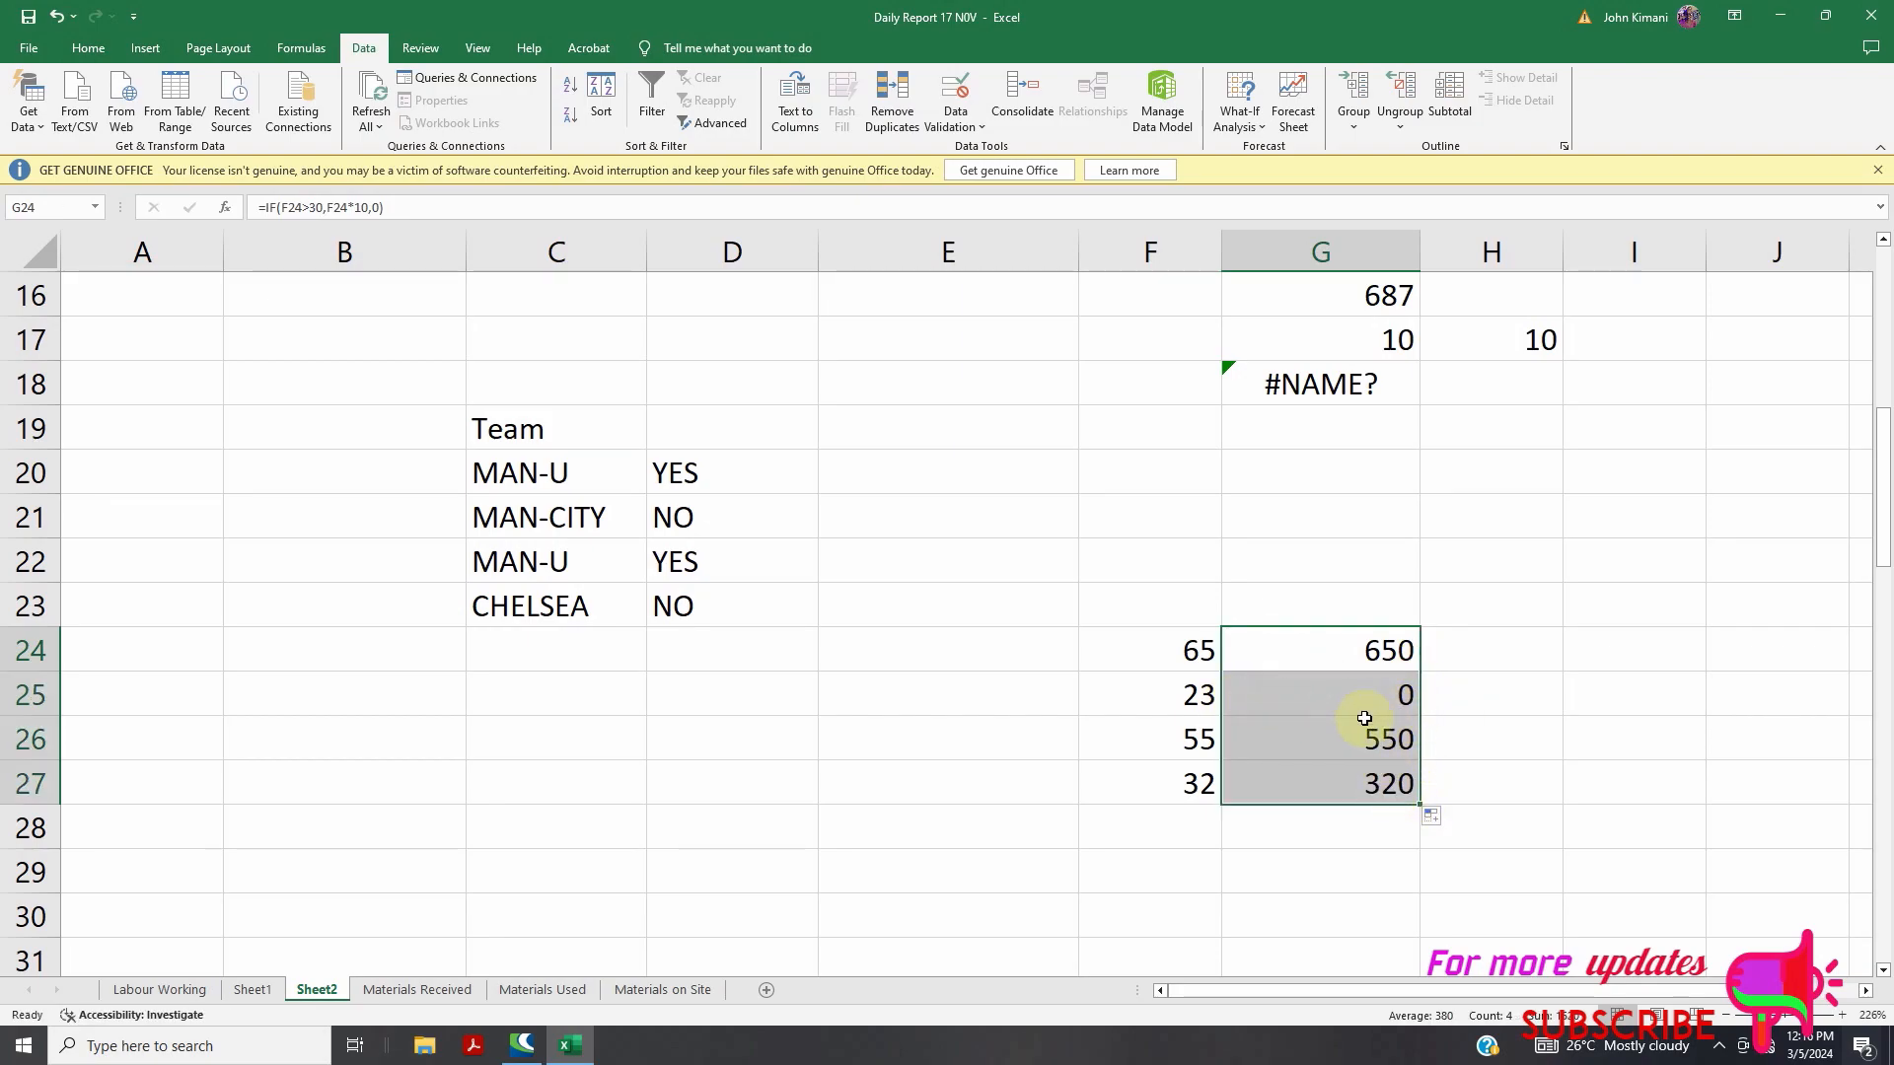
pyautogui.click(1338, 741)
pyautogui.doubleClick(1347, 746)
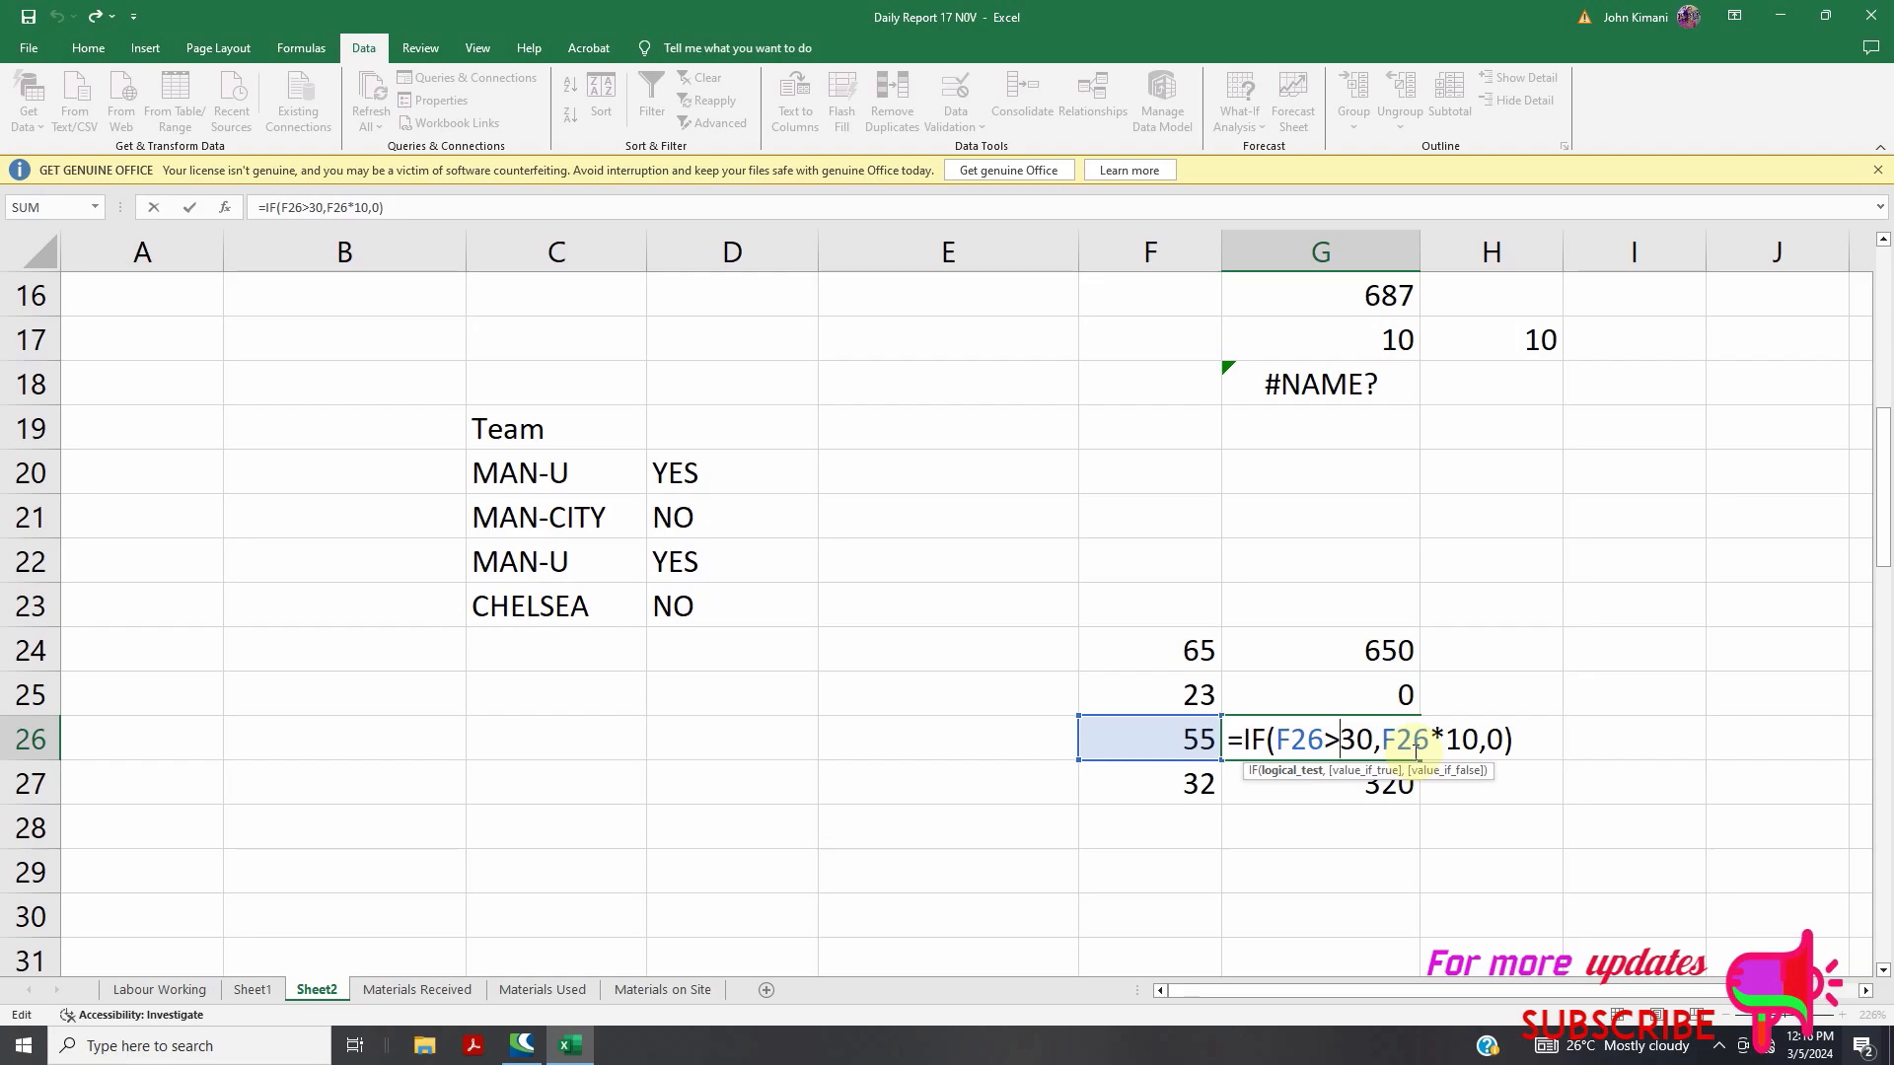
# Point G26's comparison at cell D5 on Sheet1
pyautogui.scroll(-2, 1273, 605)
pyautogui.click(259, 992)
pyautogui.click(1213, 599)
pyautogui.click(1213, 681)
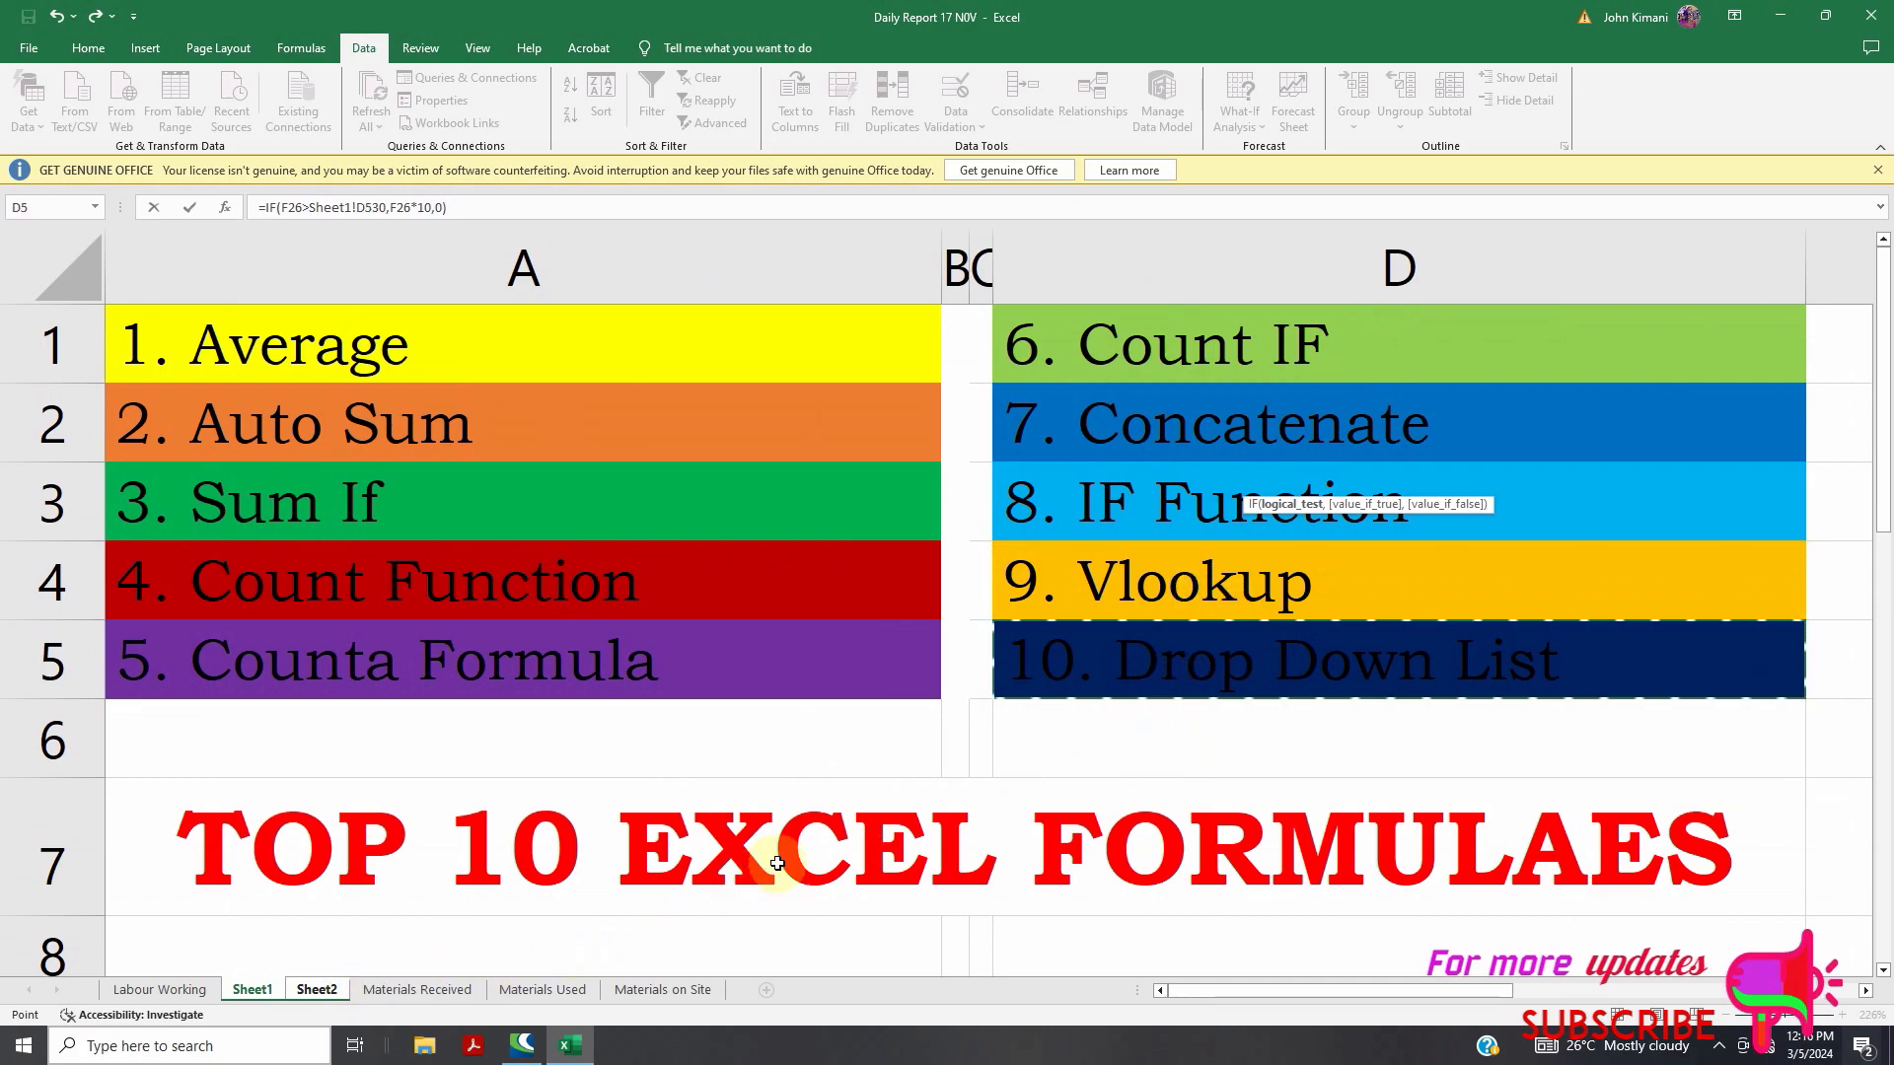
# Switch to Labour Working and scroll its daily labour cost report down to the totals at row 178
pyautogui.click(161, 991)
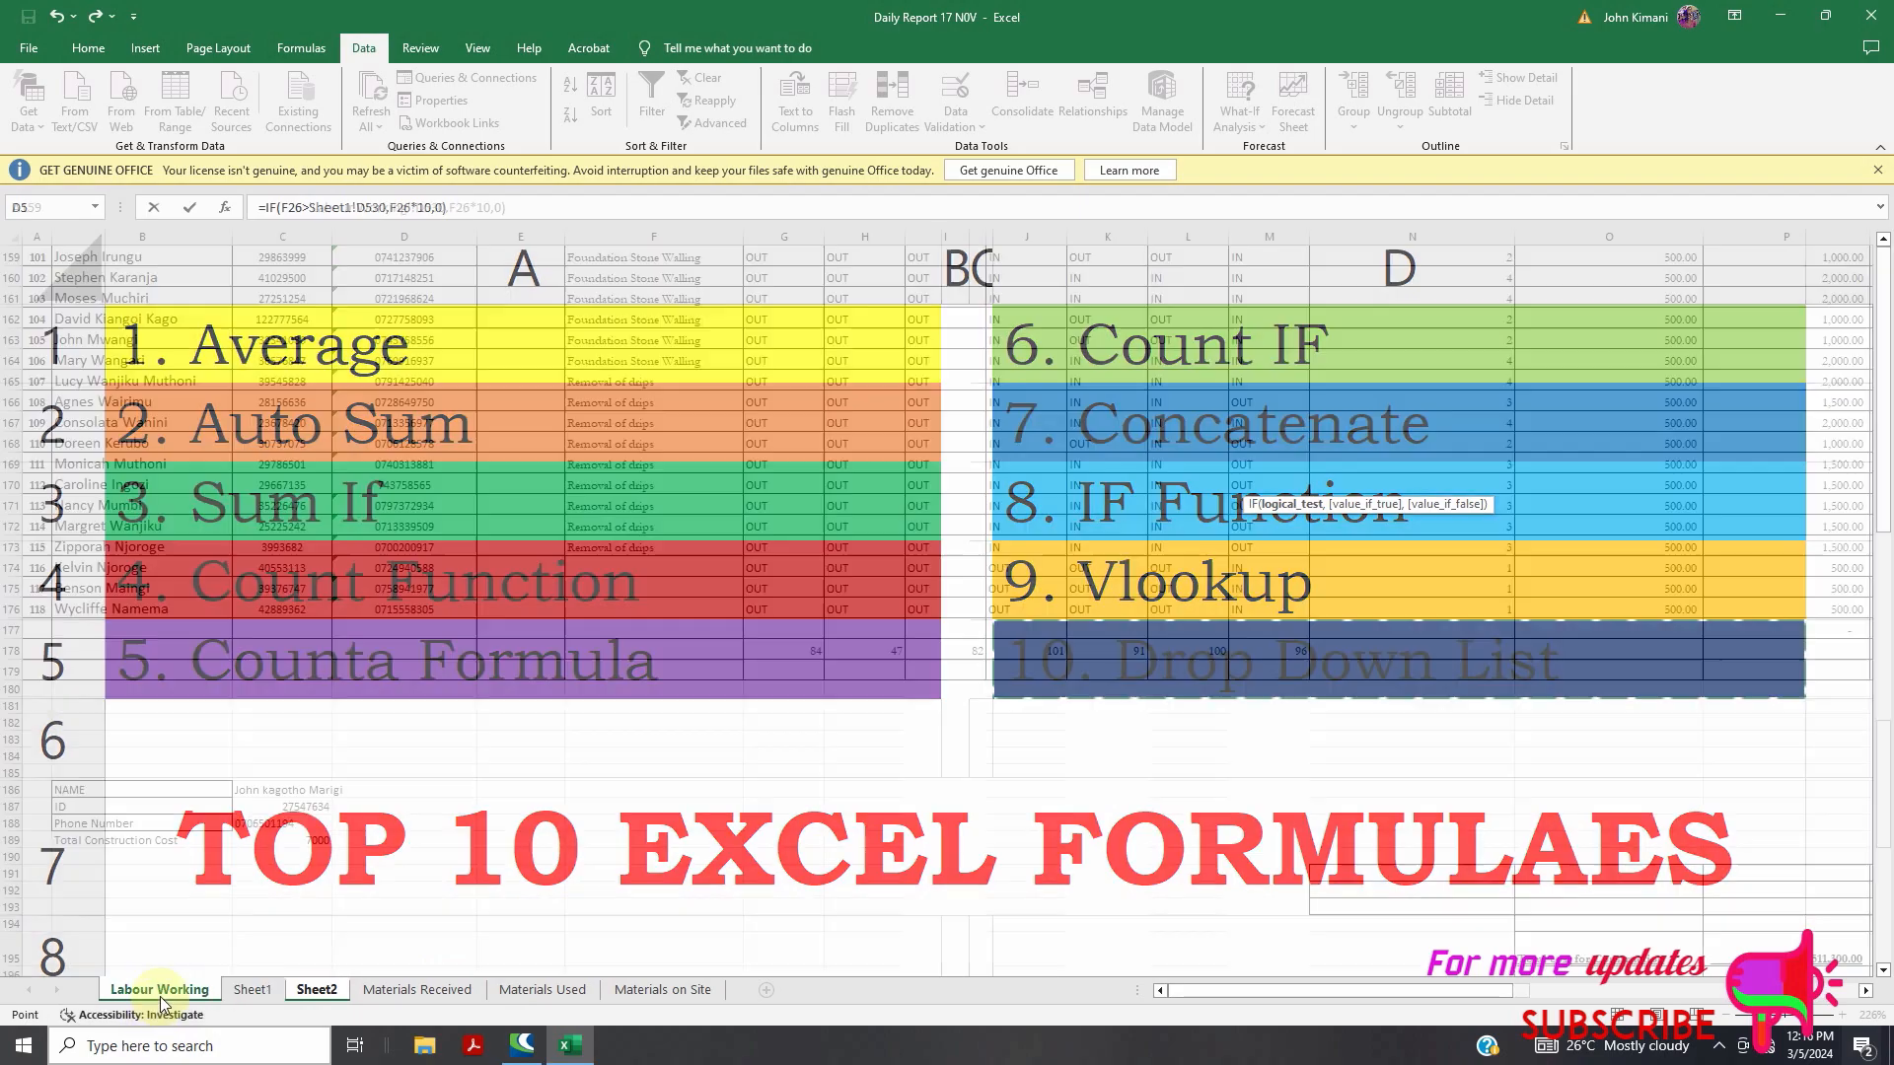
pyautogui.scroll(2, 389, 927)
pyautogui.scroll(-2, 541, 706)
pyautogui.scroll(1, 394, 808)
pyautogui.scroll(17, 528, 647)
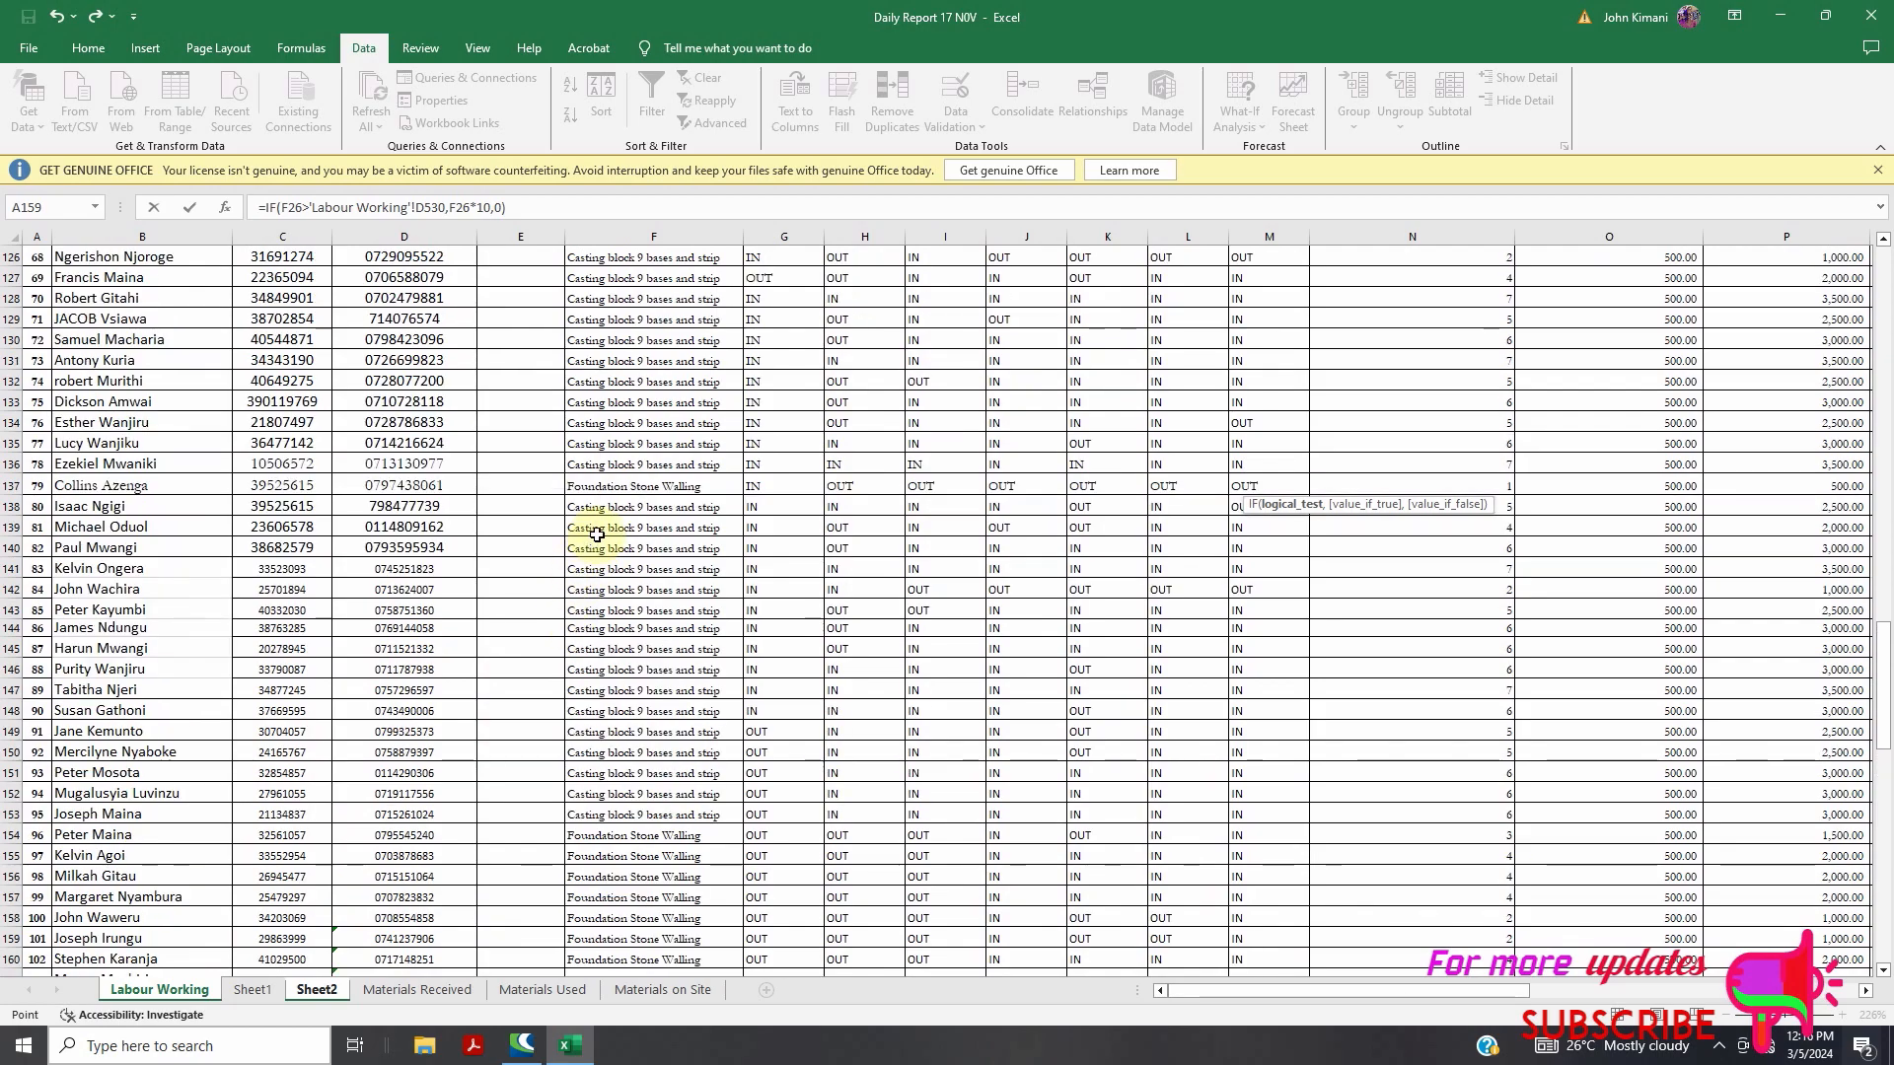
pyautogui.scroll(20, 616, 528)
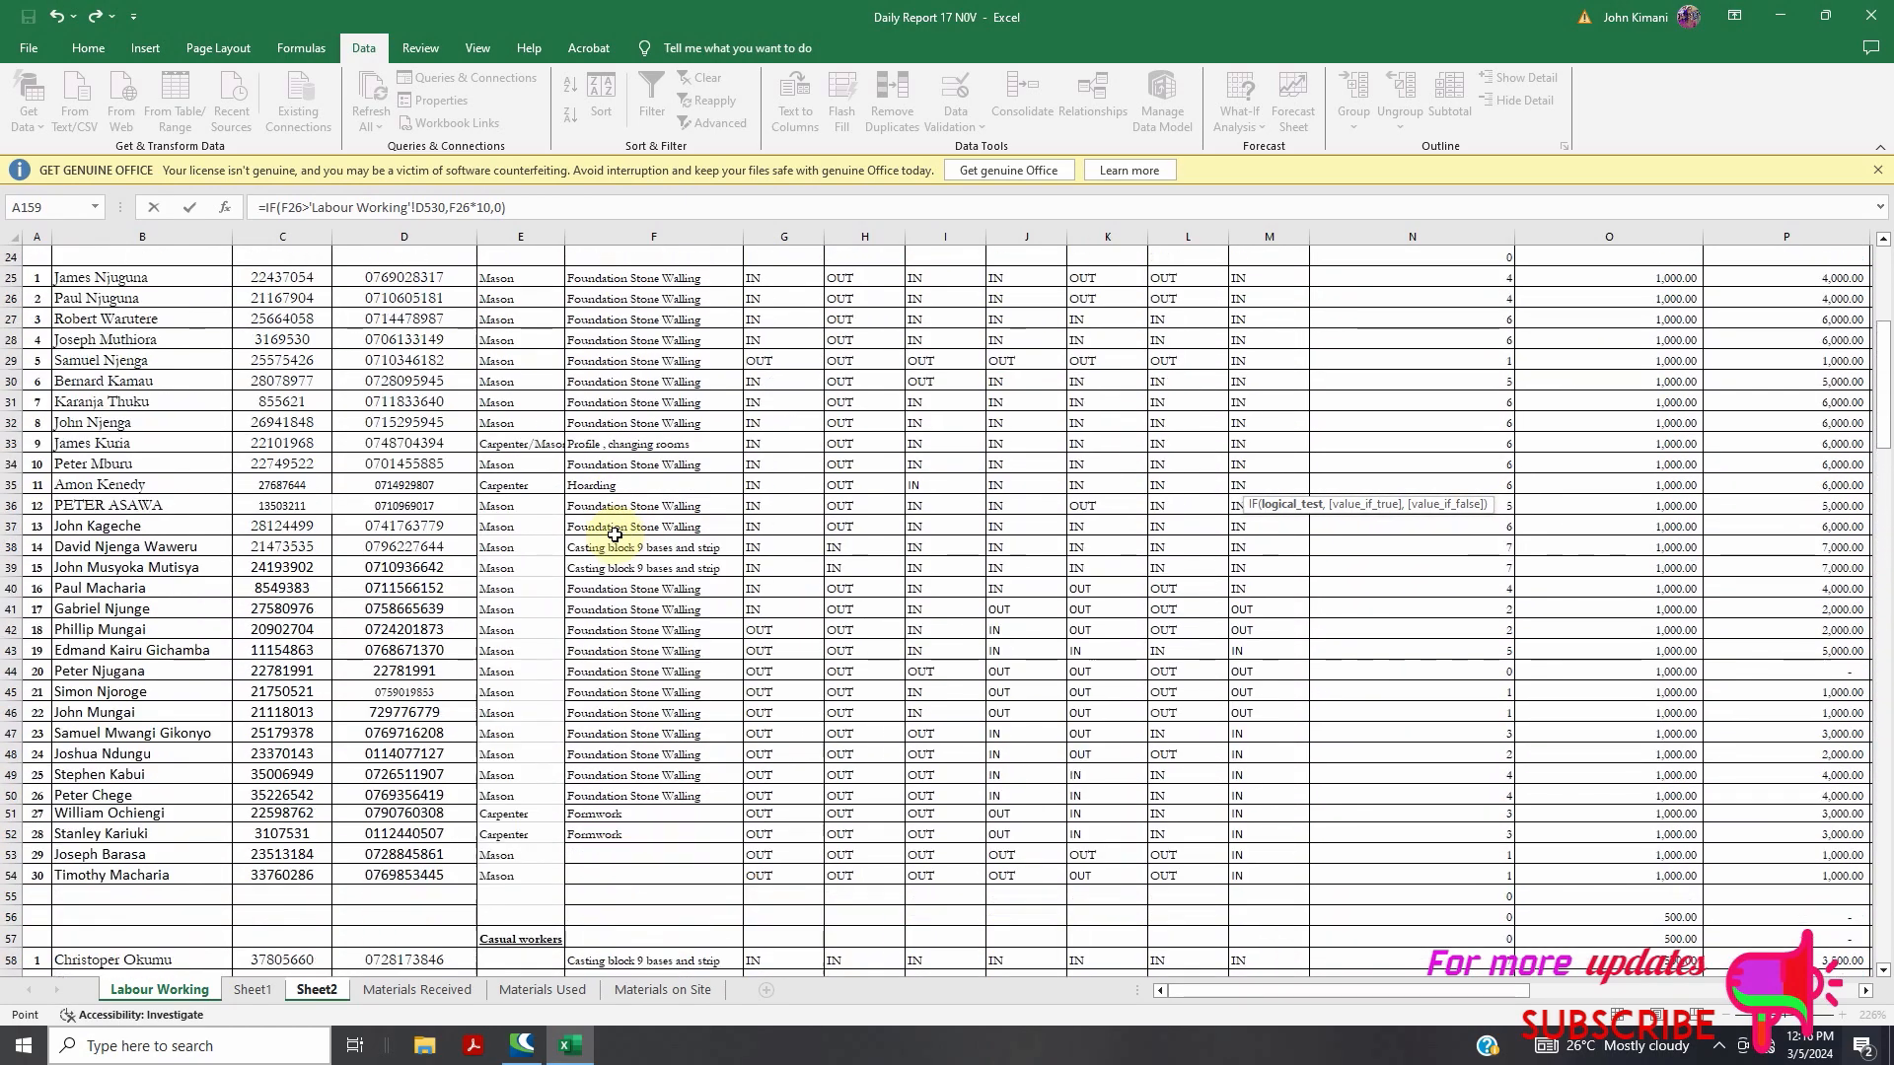
pyautogui.scroll(3, 592, 518)
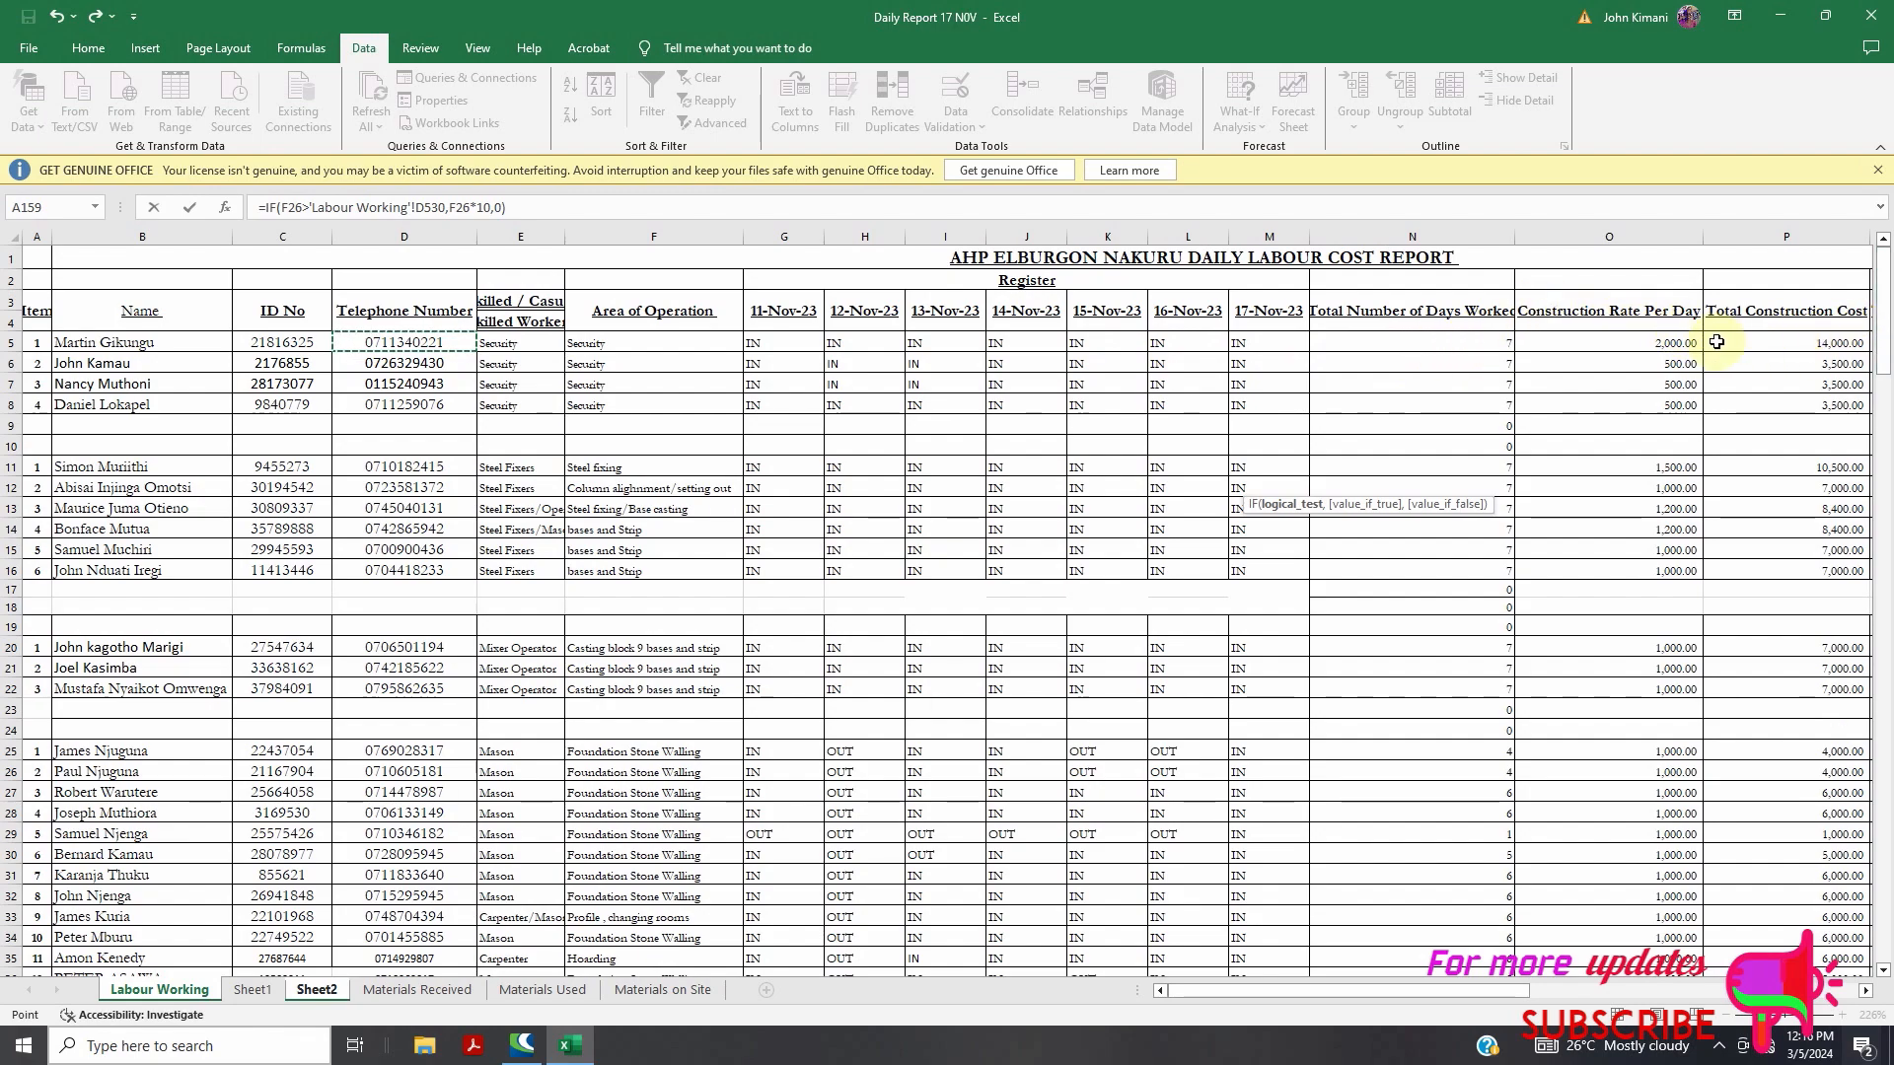
pyautogui.scroll(-3, 608, 353)
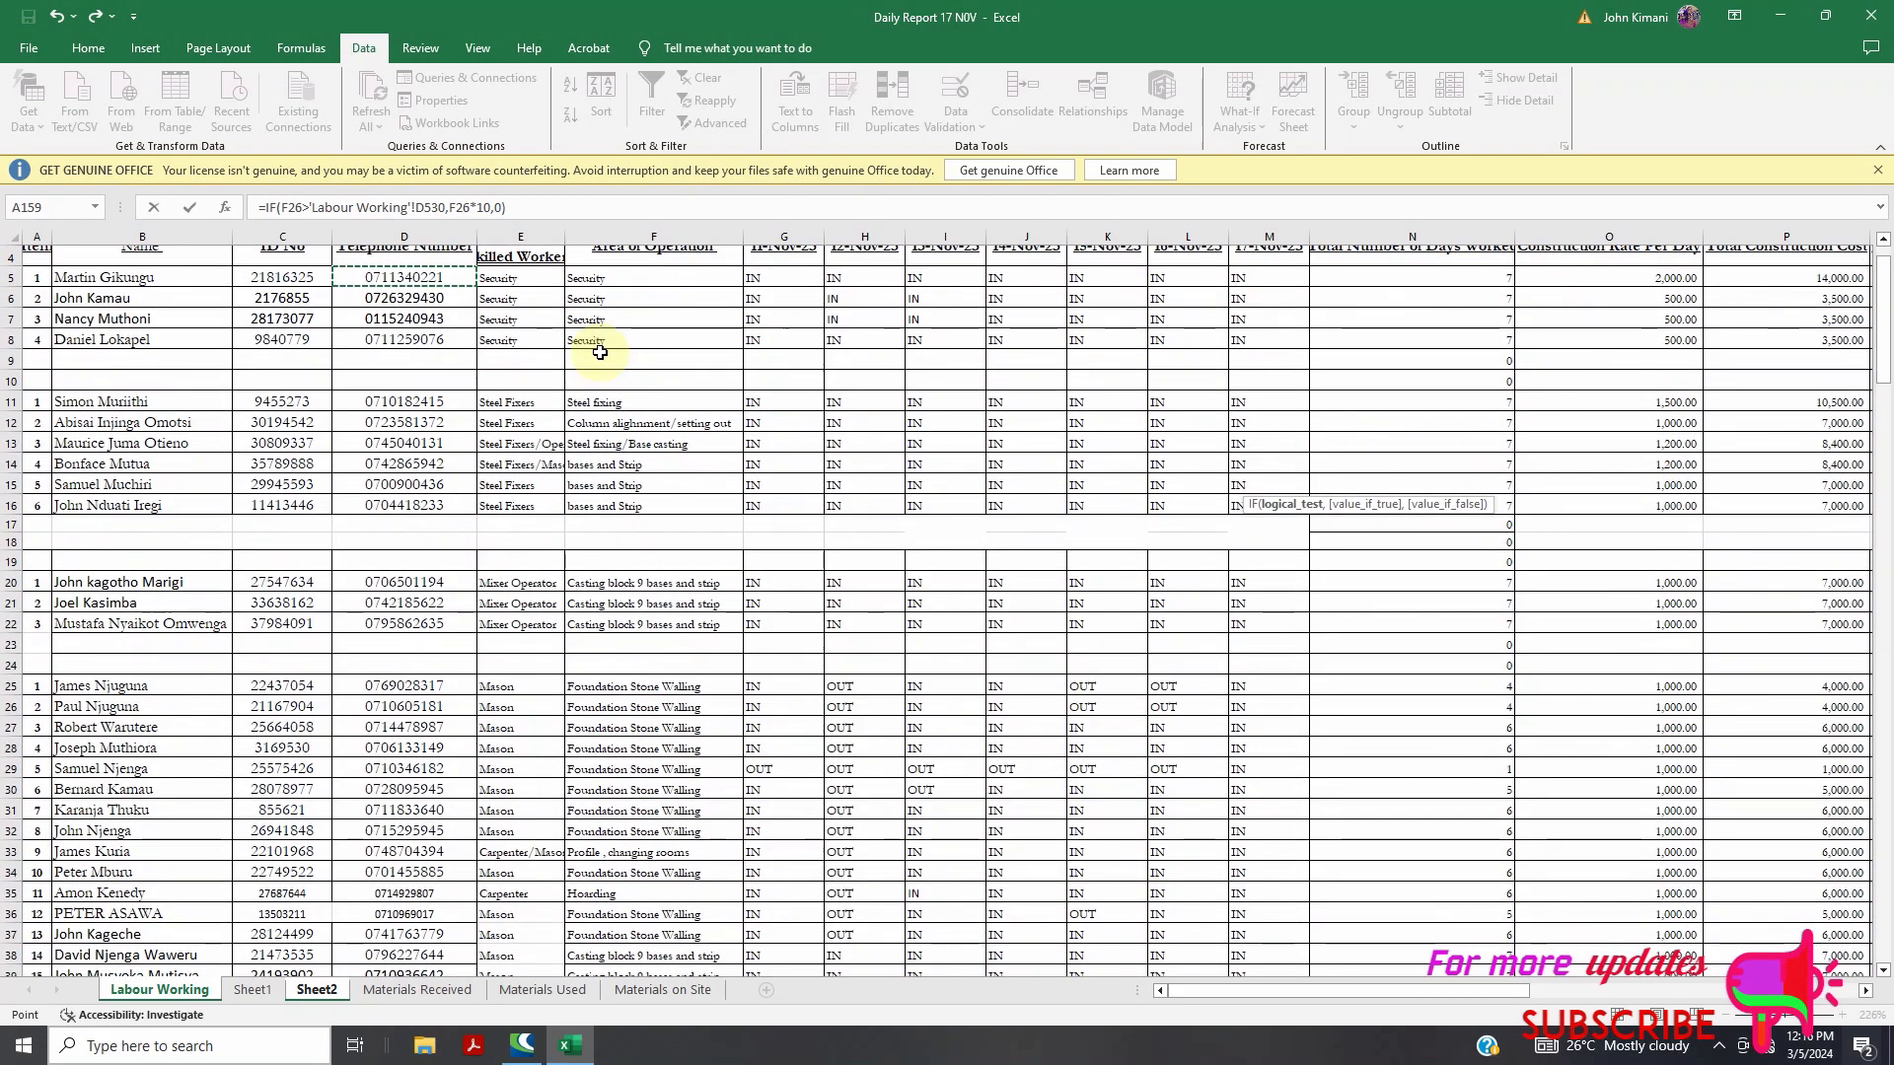
pyautogui.scroll(-6, 597, 410)
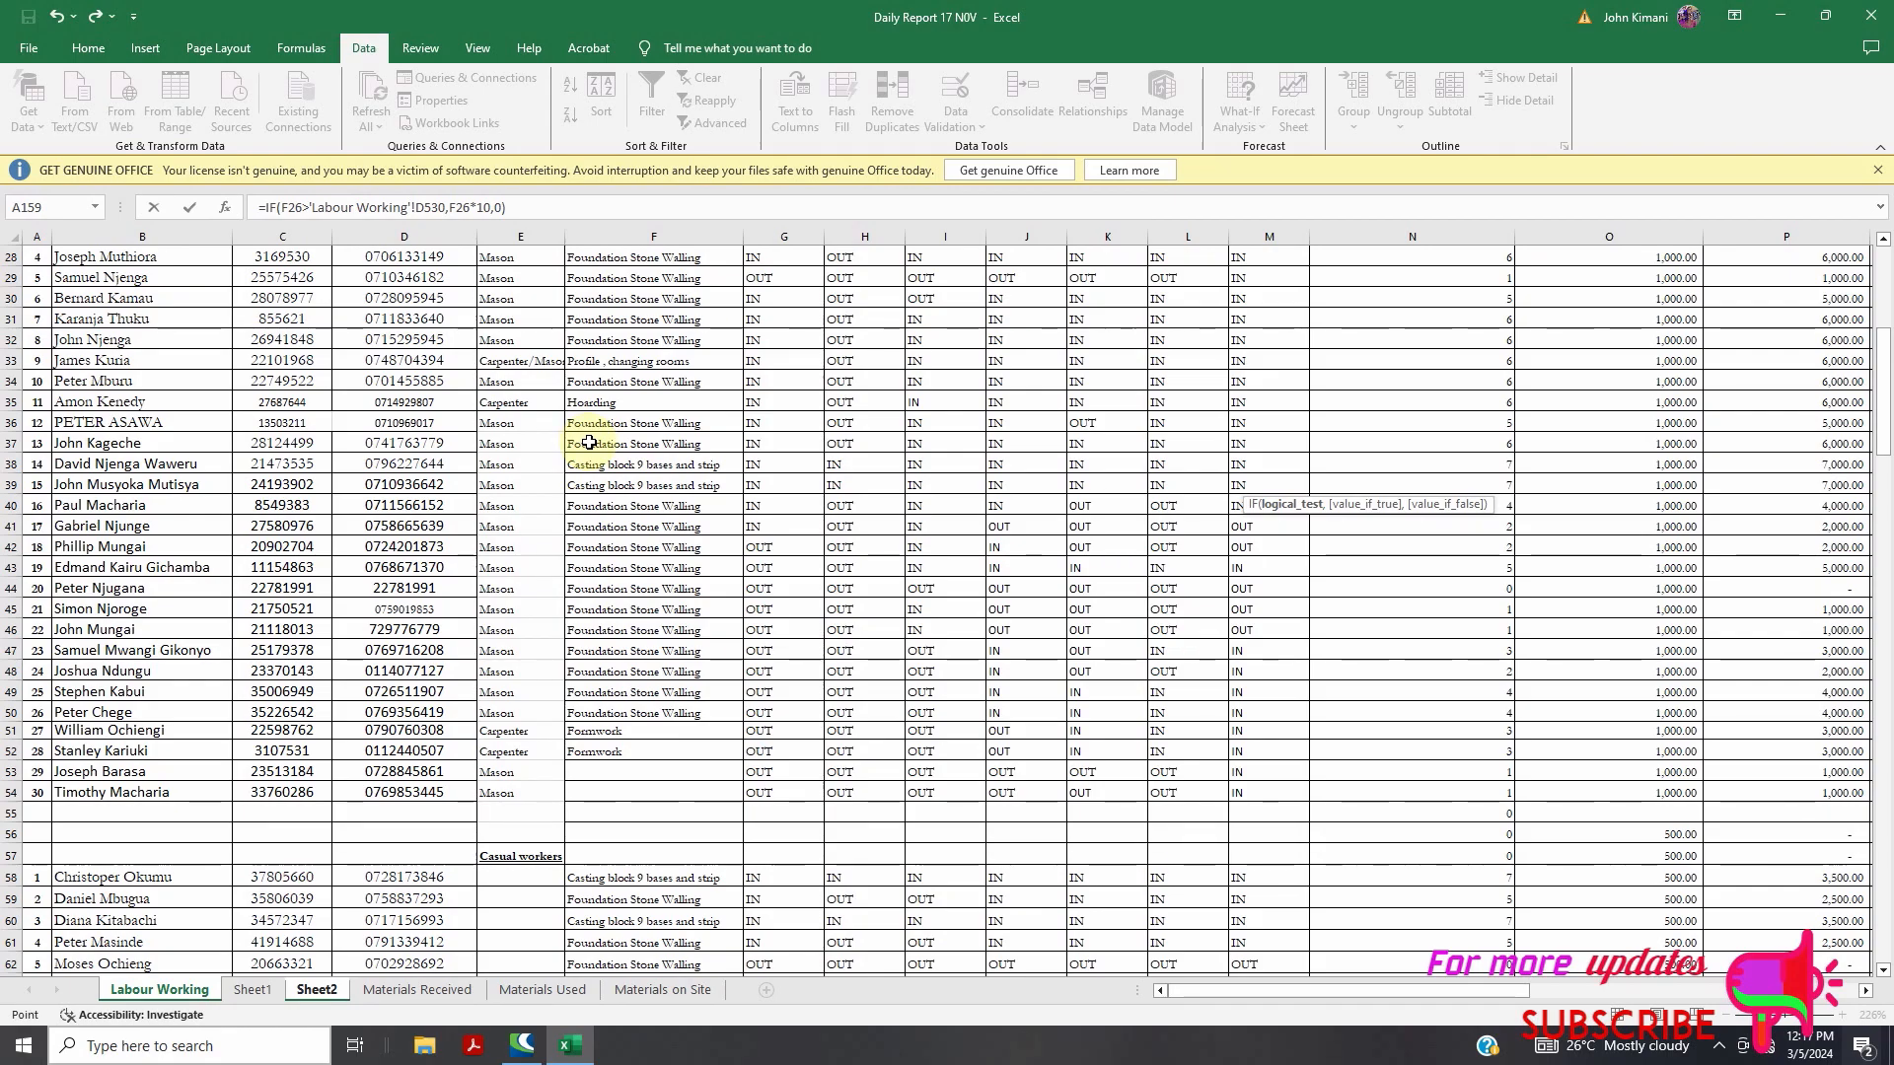
pyautogui.scroll(-2, 617, 440)
pyautogui.scroll(-14, 616, 440)
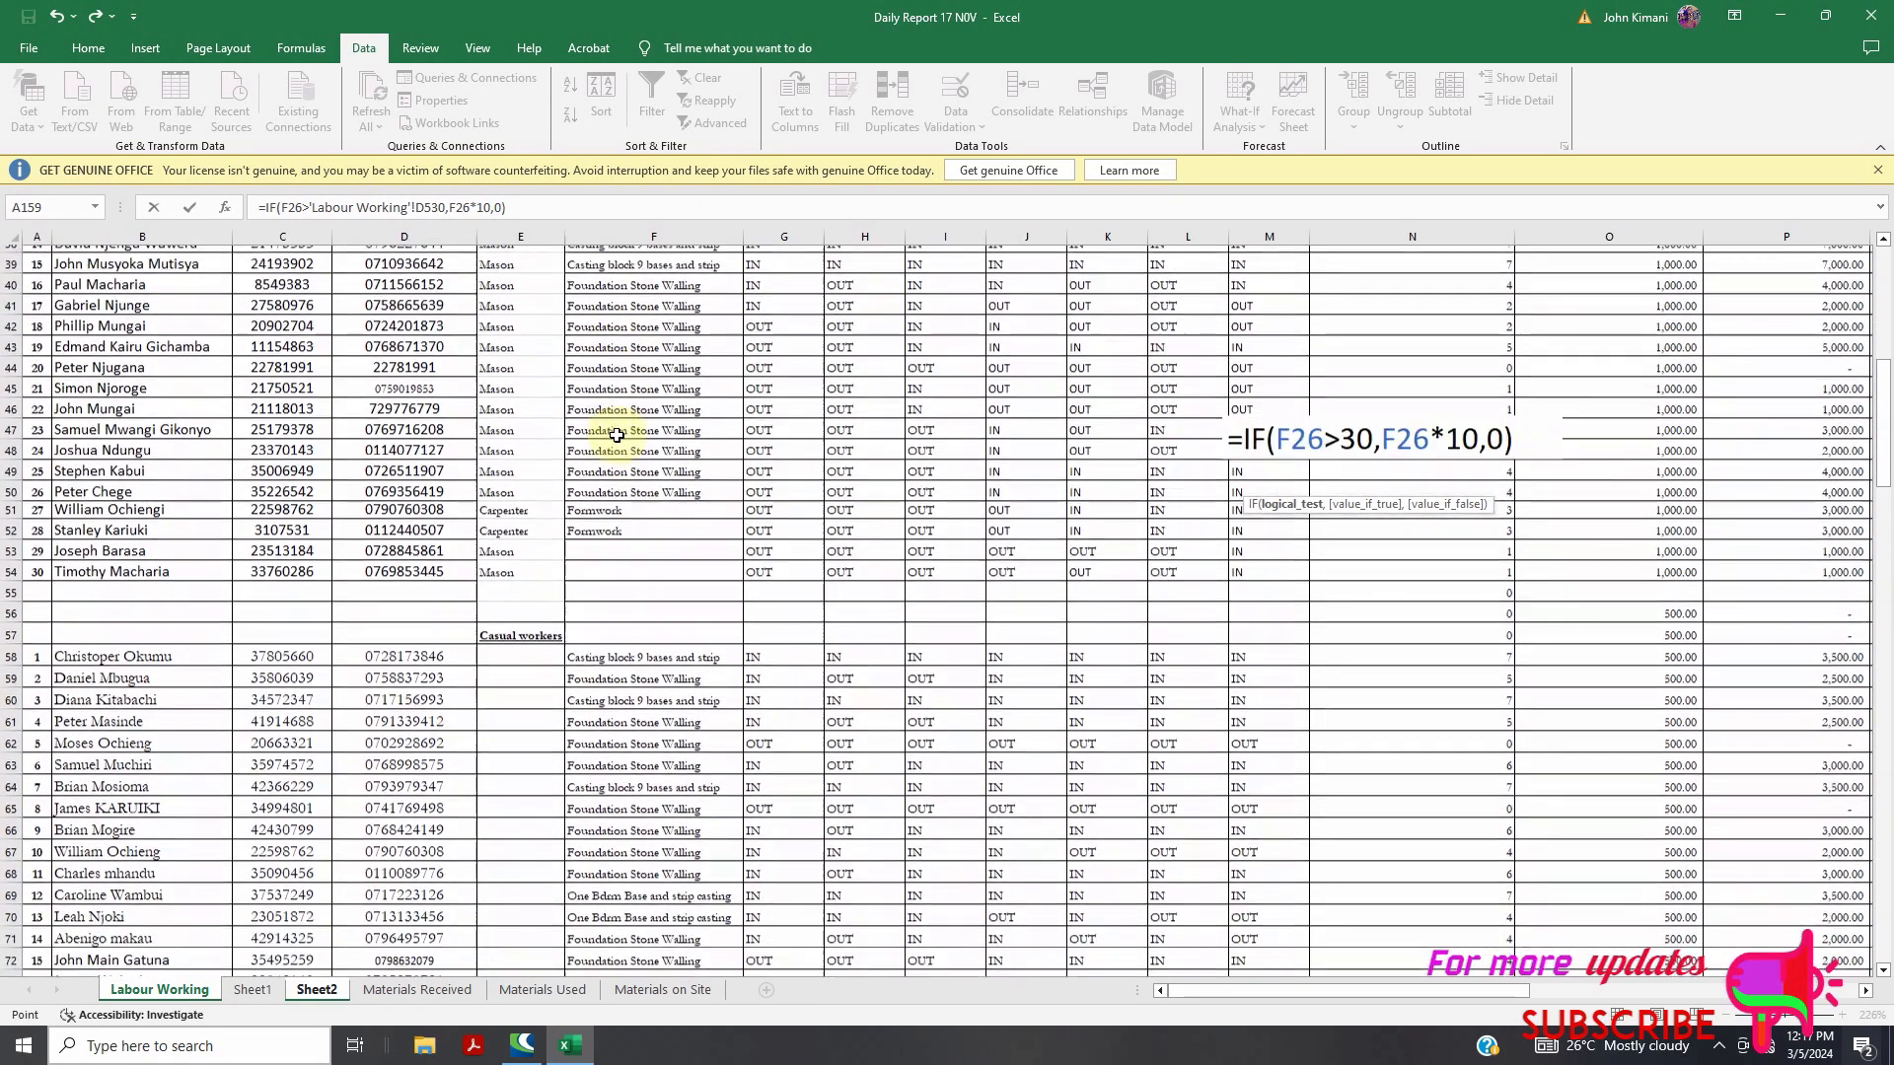
pyautogui.scroll(-5, 533, 498)
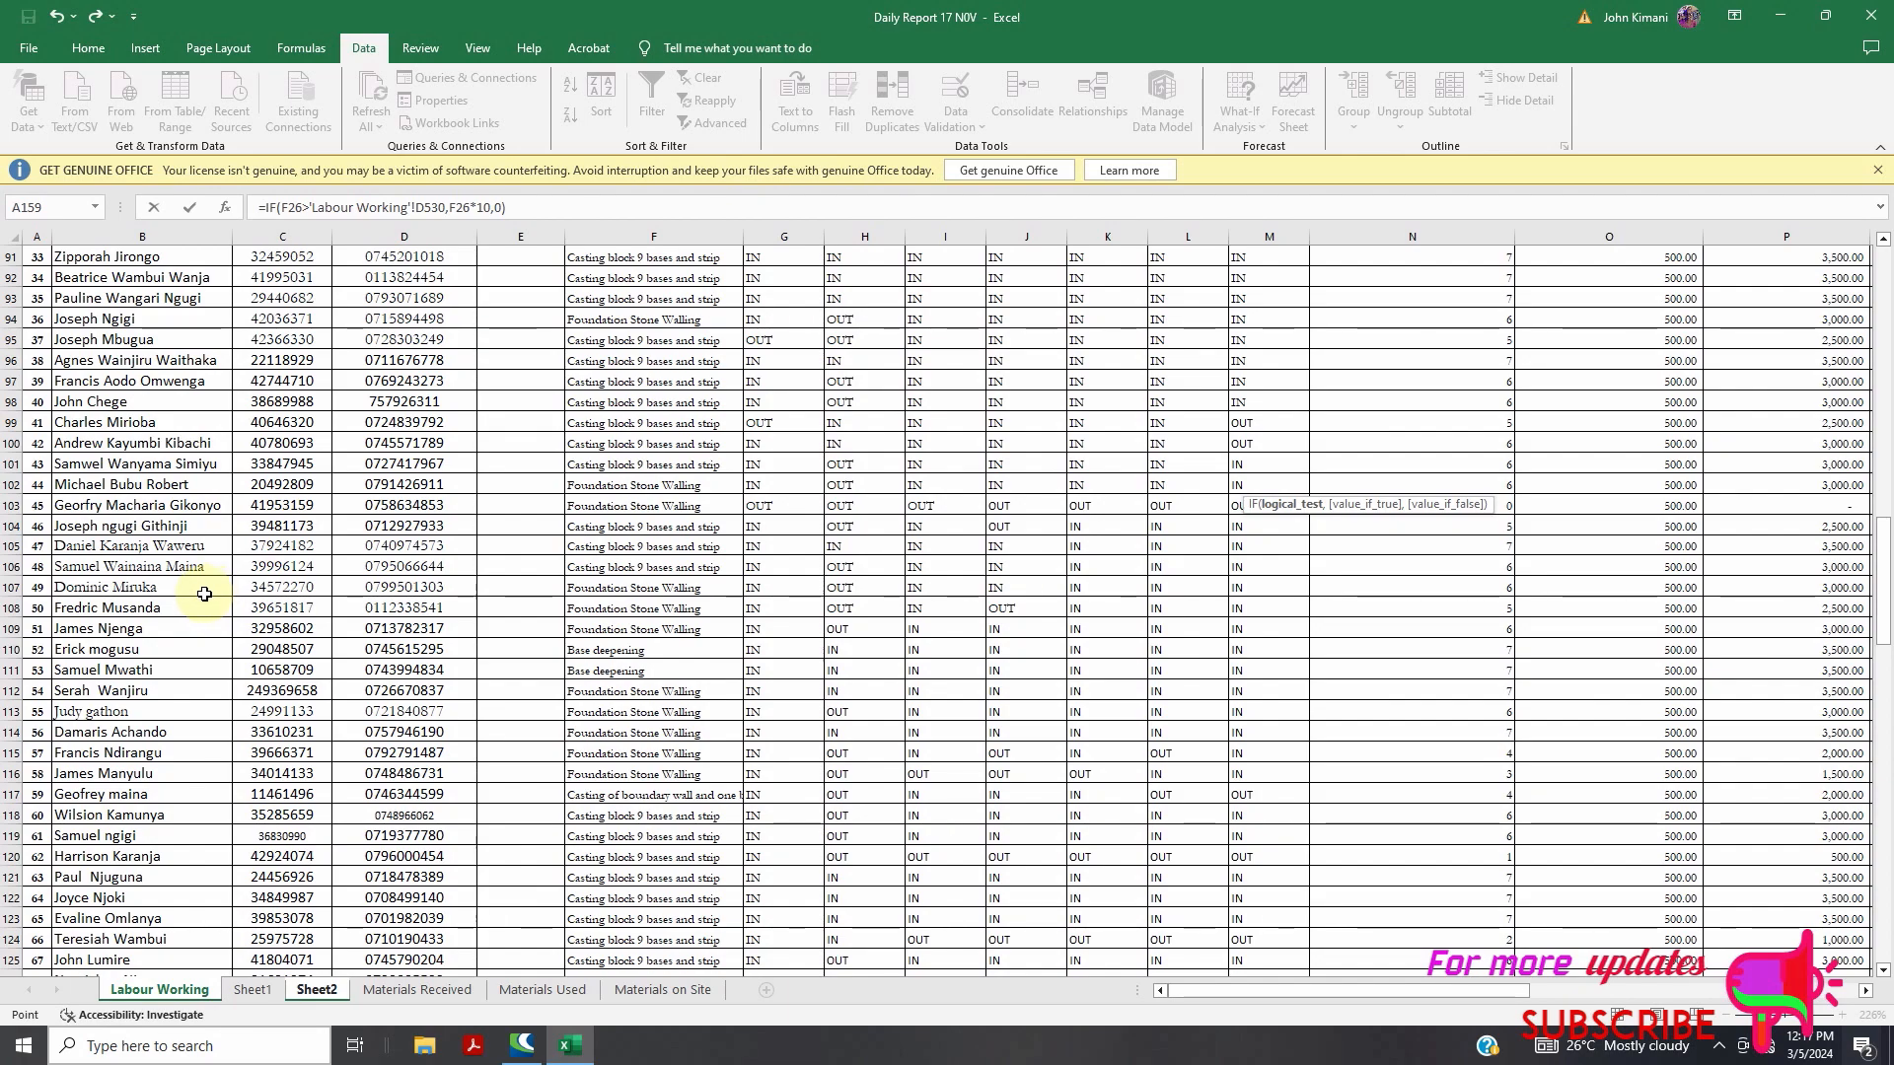
pyautogui.scroll(-19, 434, 537)
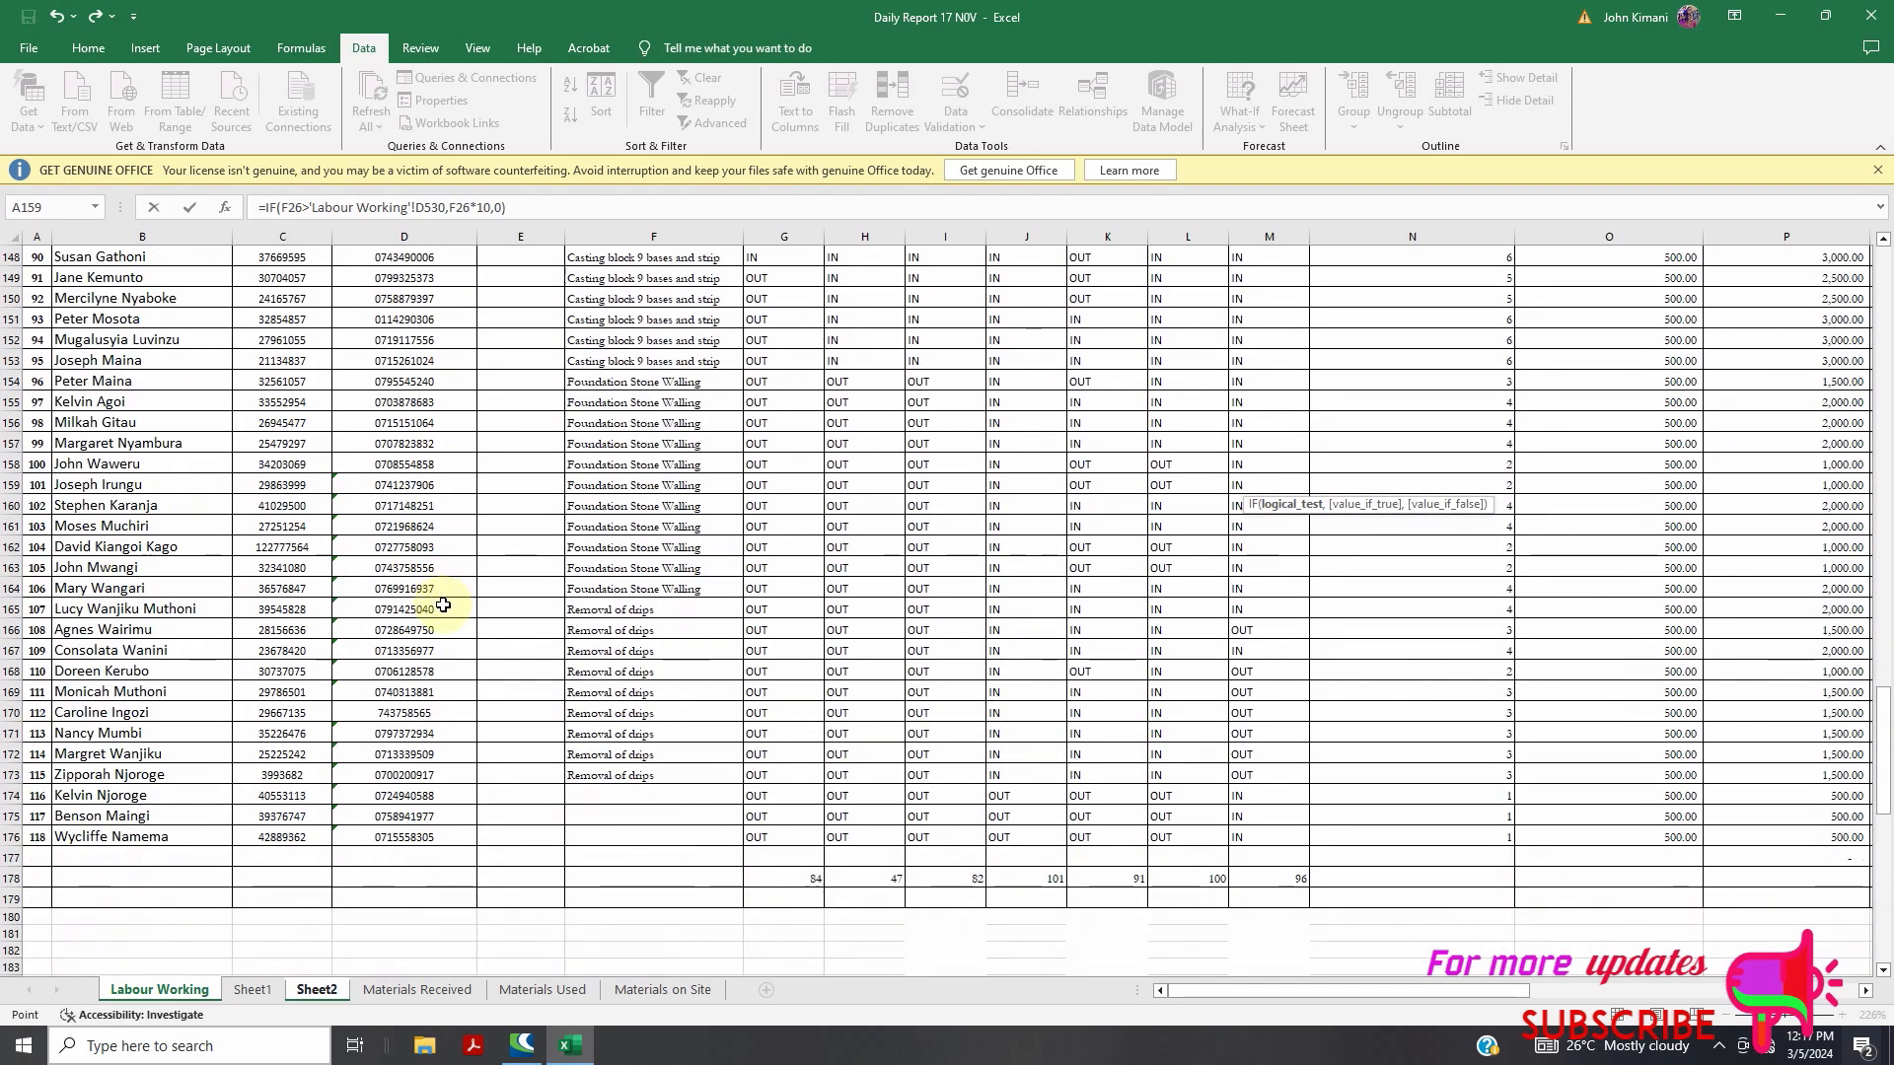
# Cancel the pending G26 edit, keeping =IF(F26>30,F26*10,0) unchanged
pyautogui.scroll(-7, 443, 604)
pyautogui.click(253, 989)
pyautogui.click(161, 989)
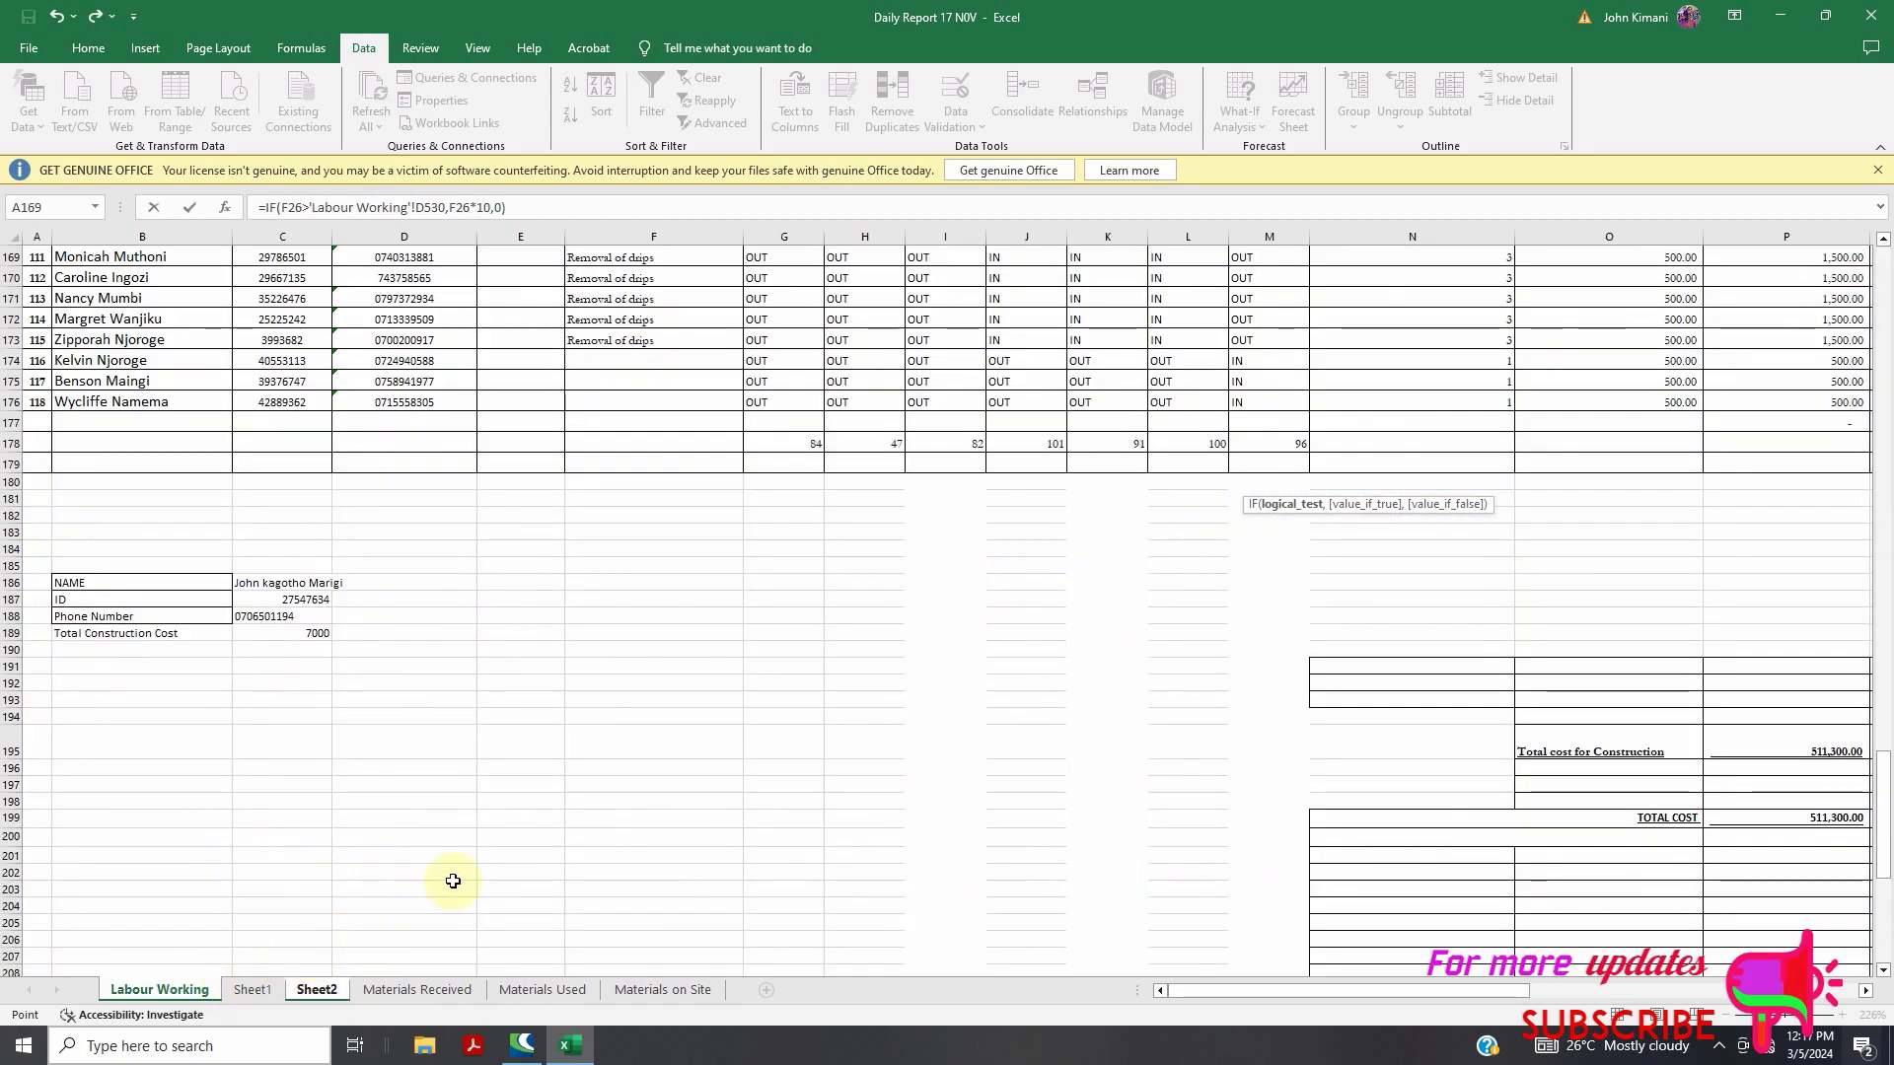
pyautogui.click(531, 580)
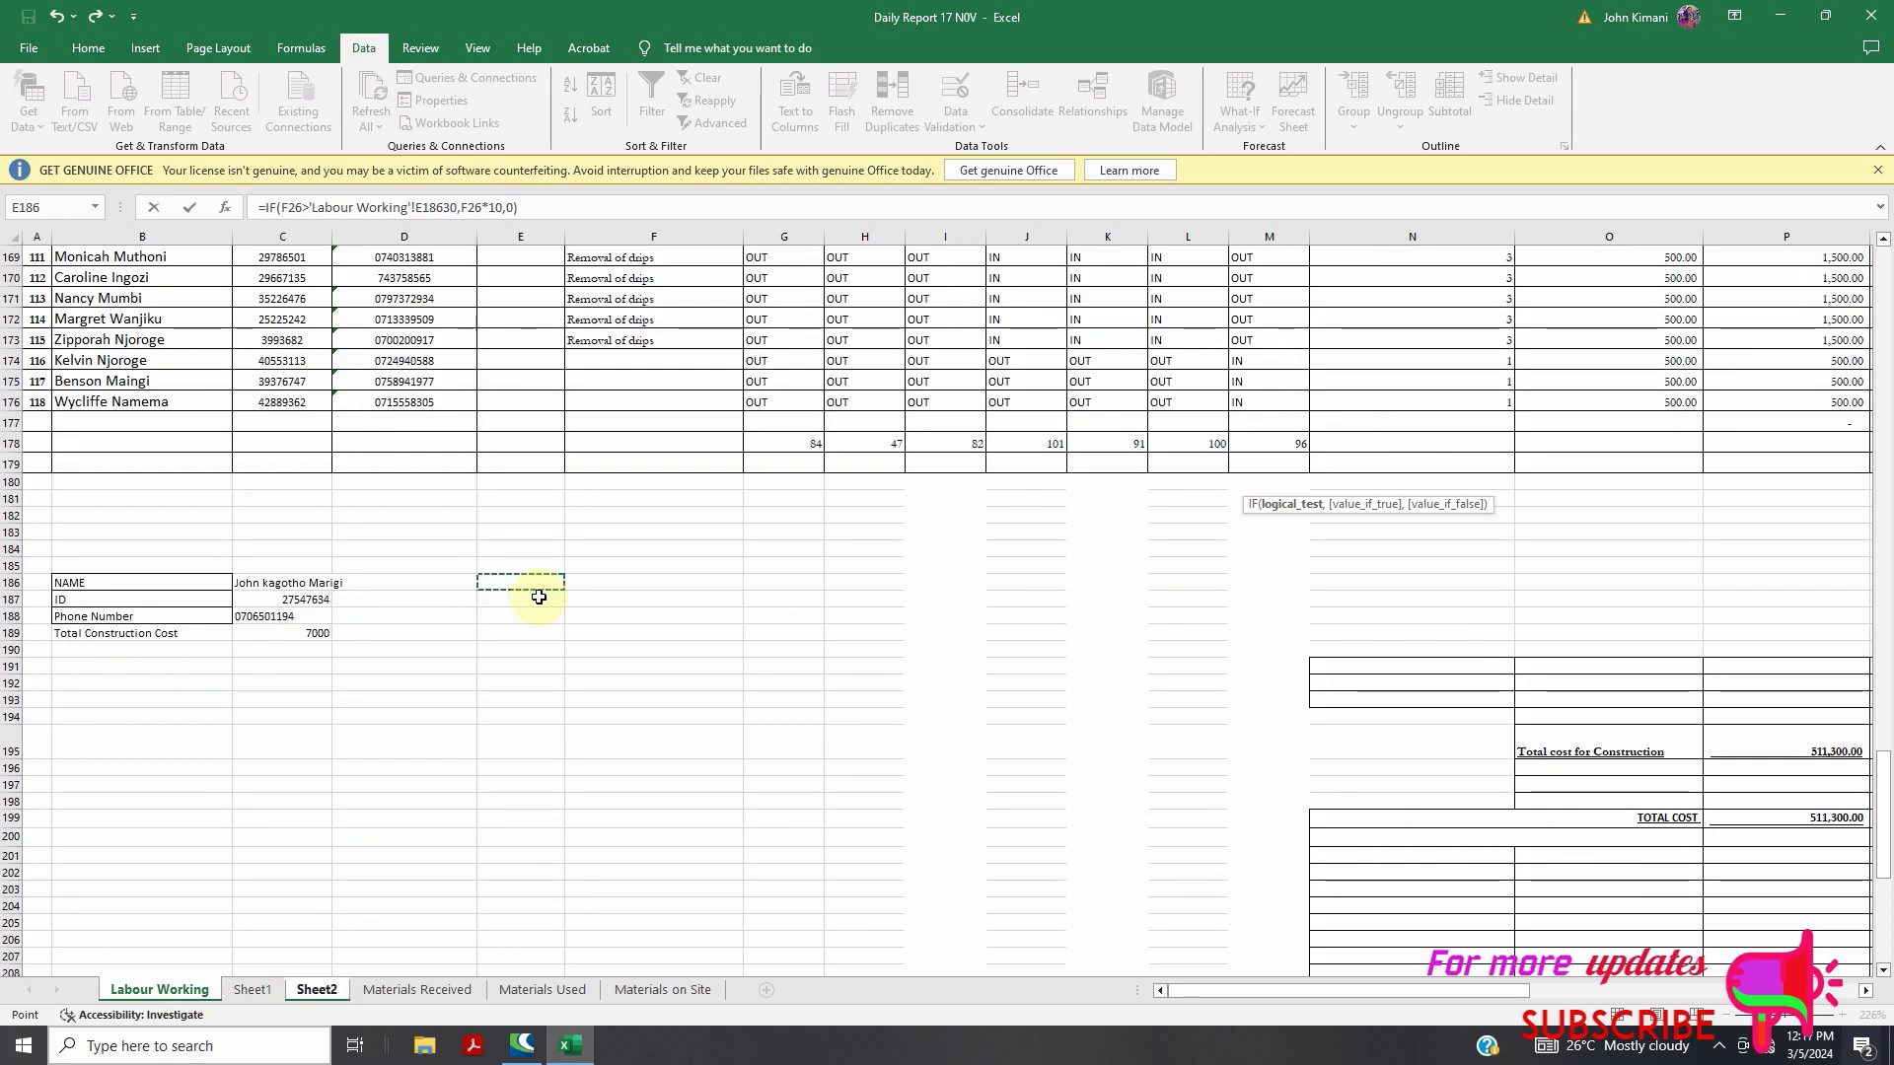
pyautogui.press('Escape')
# Return to the Labour Working sheet with the NAME block around row 186 in view
pyautogui.scroll(-7, 539, 597)
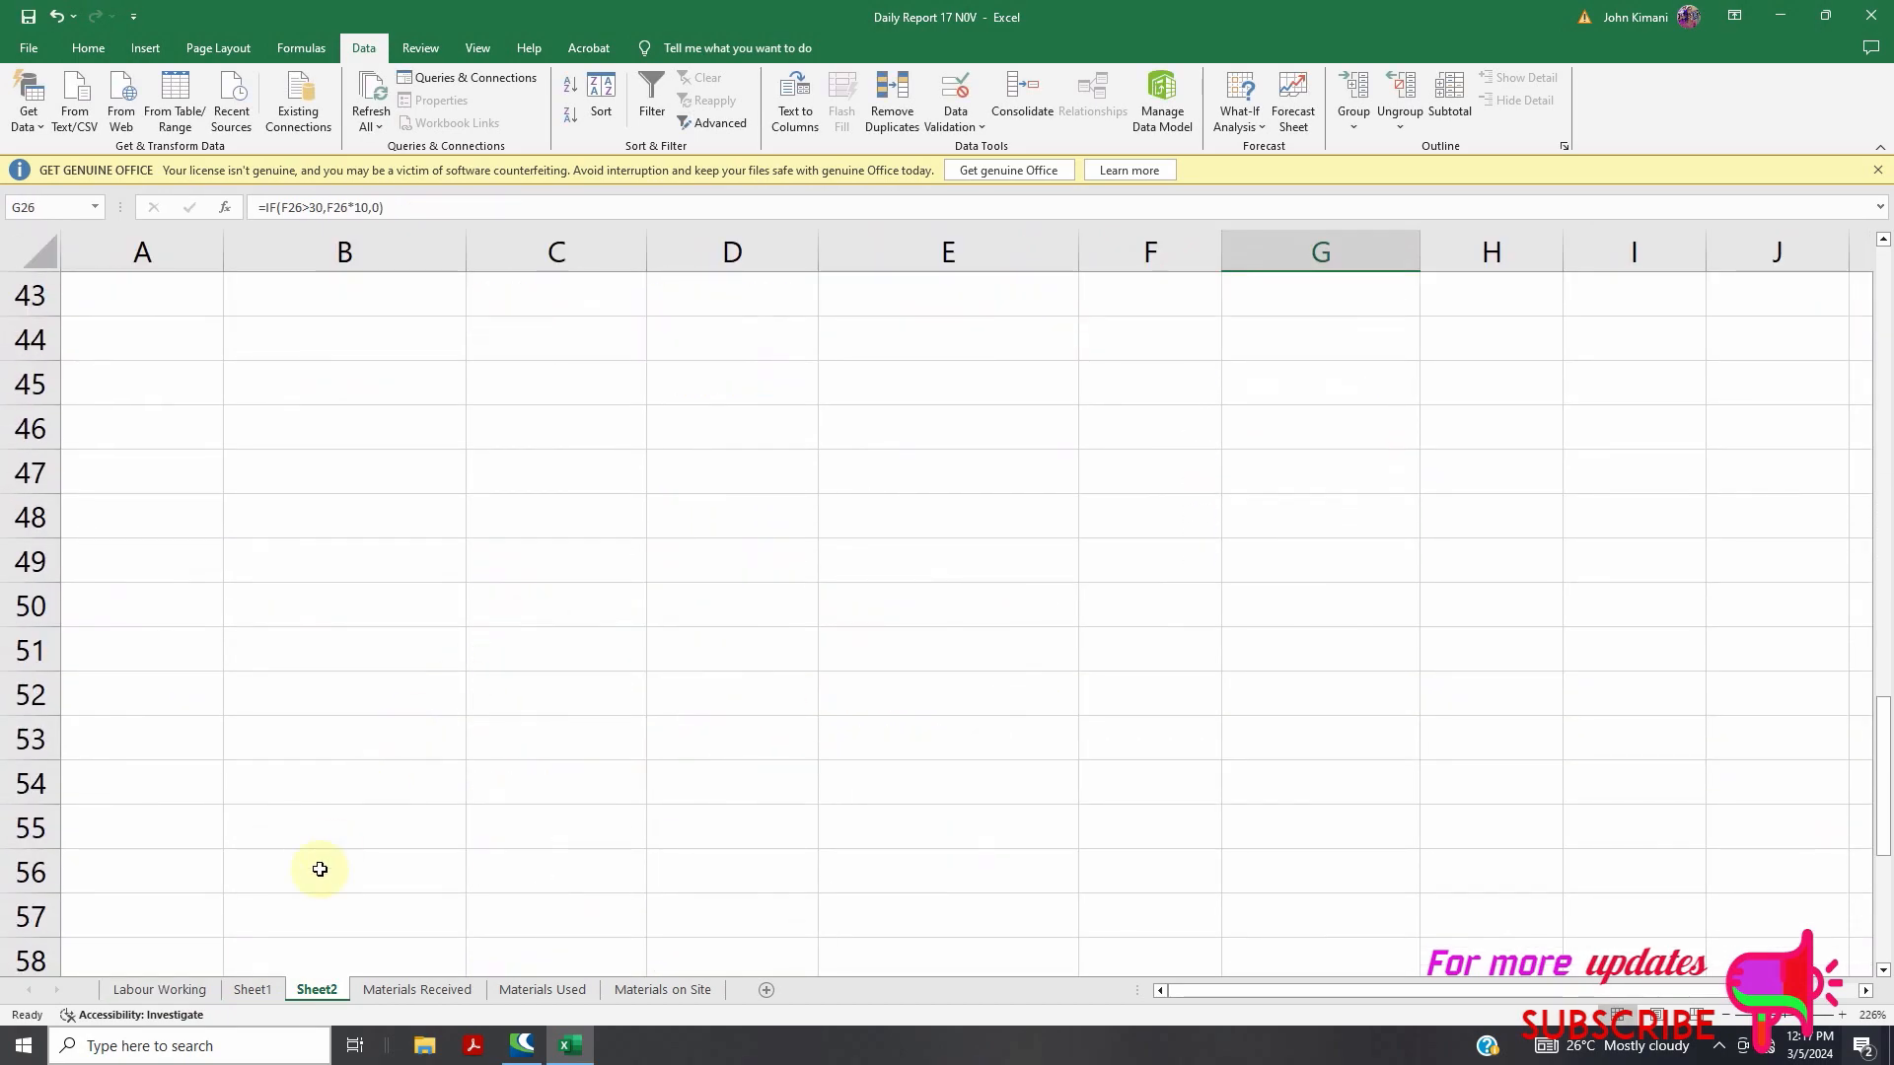
pyautogui.click(244, 991)
pyautogui.click(170, 991)
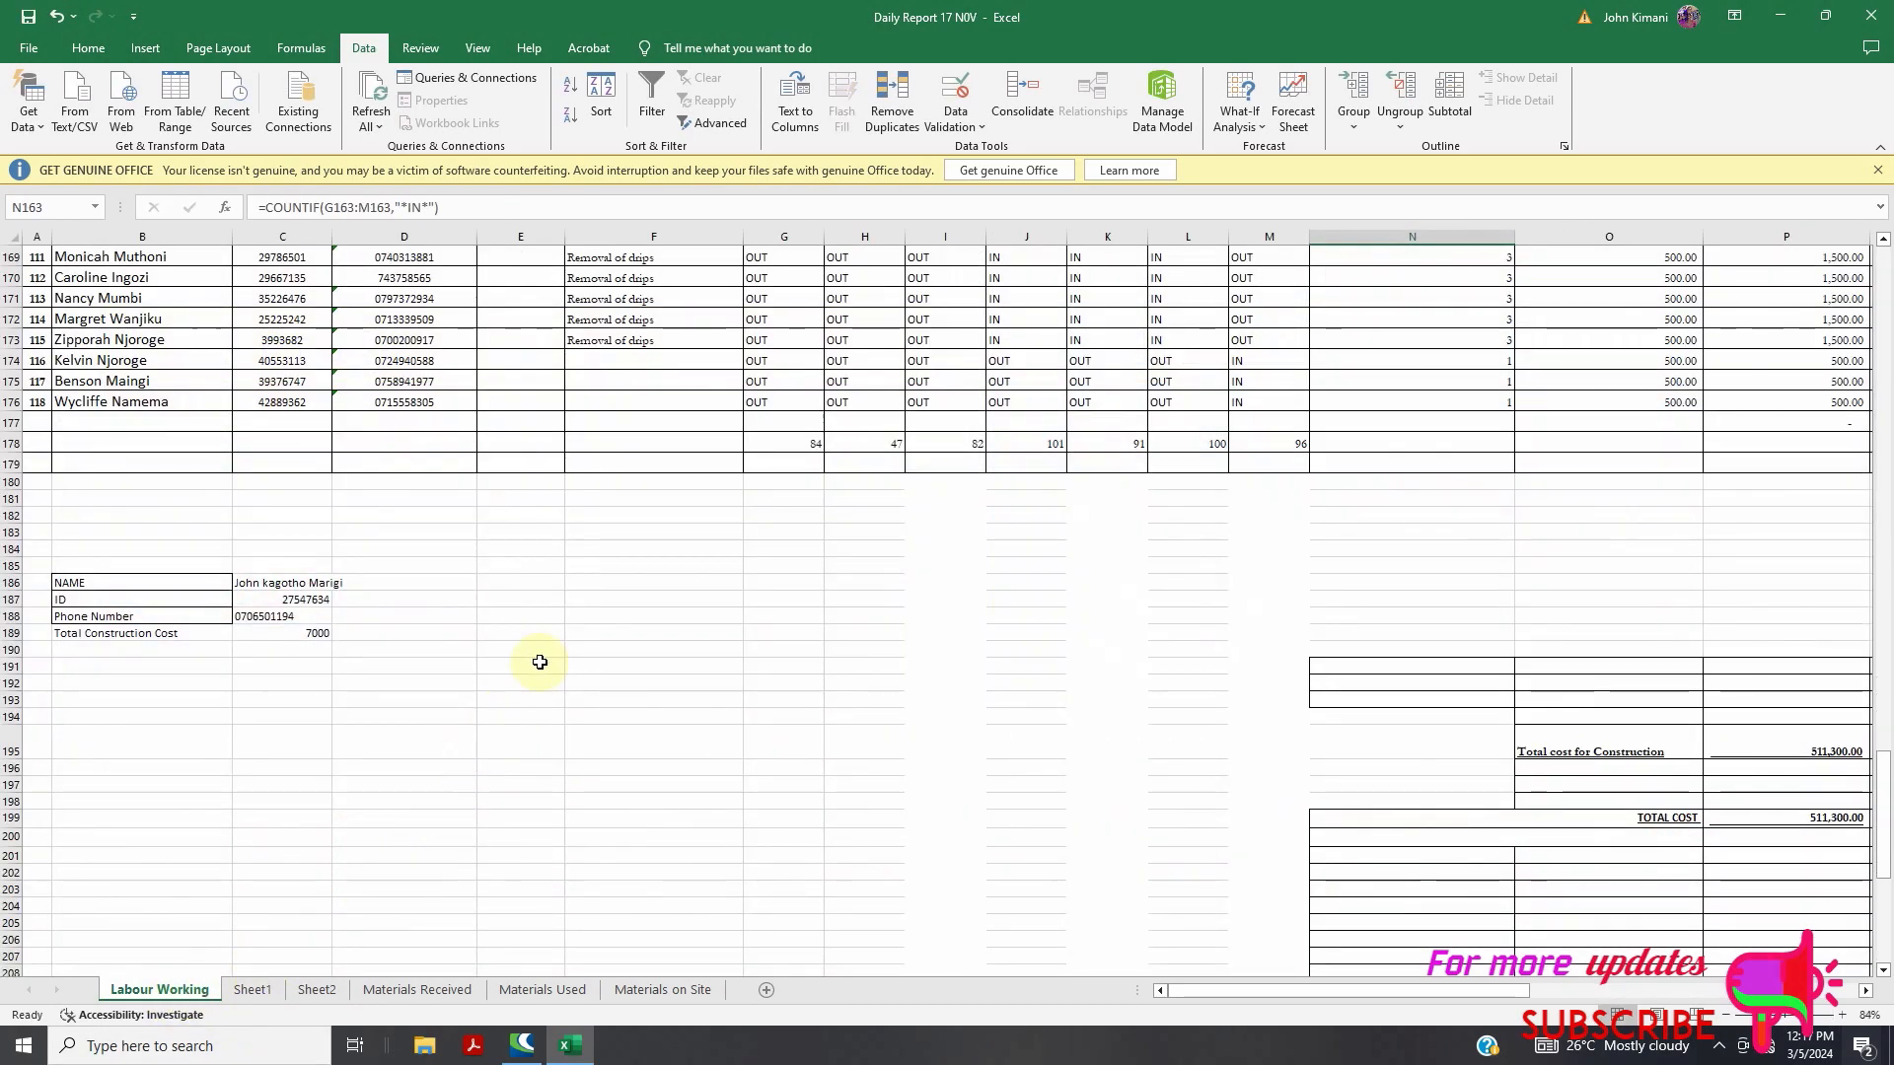
pyautogui.click(537, 570)
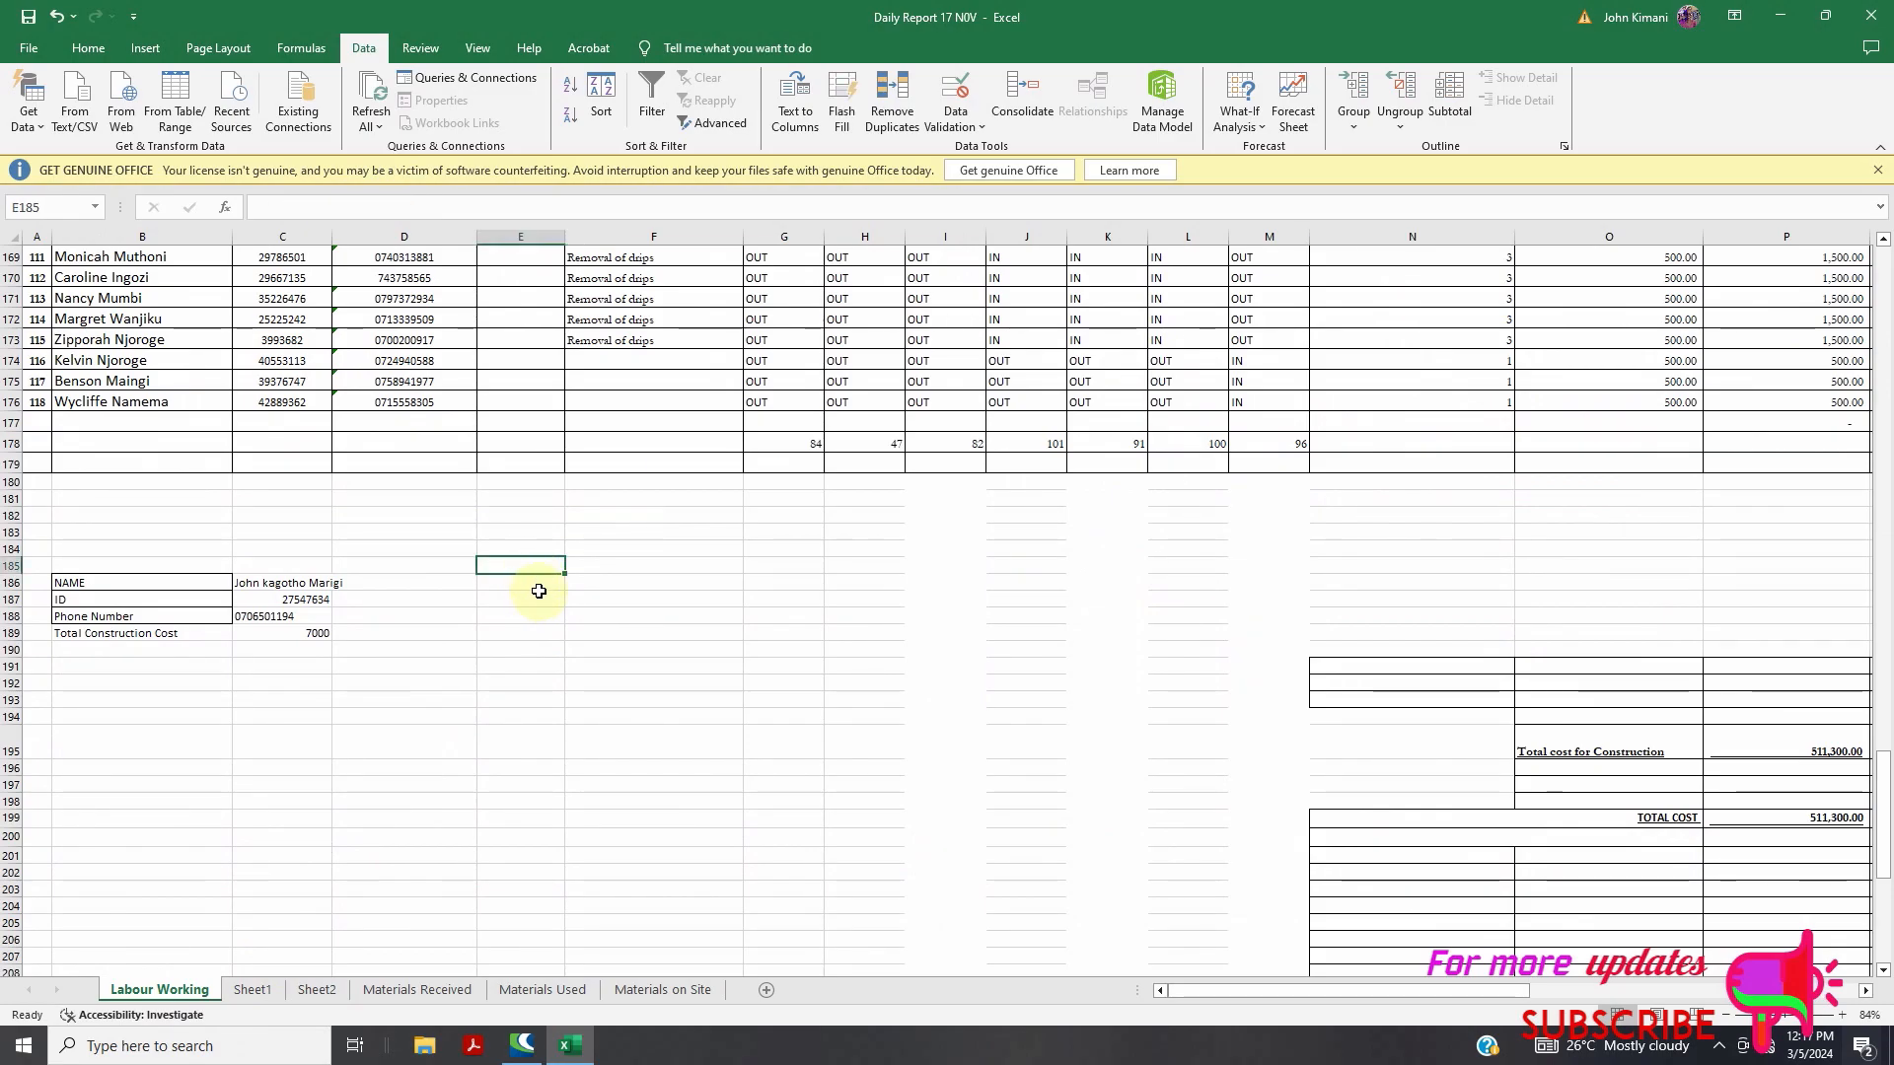
pyautogui.click(539, 592)
pyautogui.scroll(20, 539, 611)
pyautogui.scroll(-20, 540, 651)
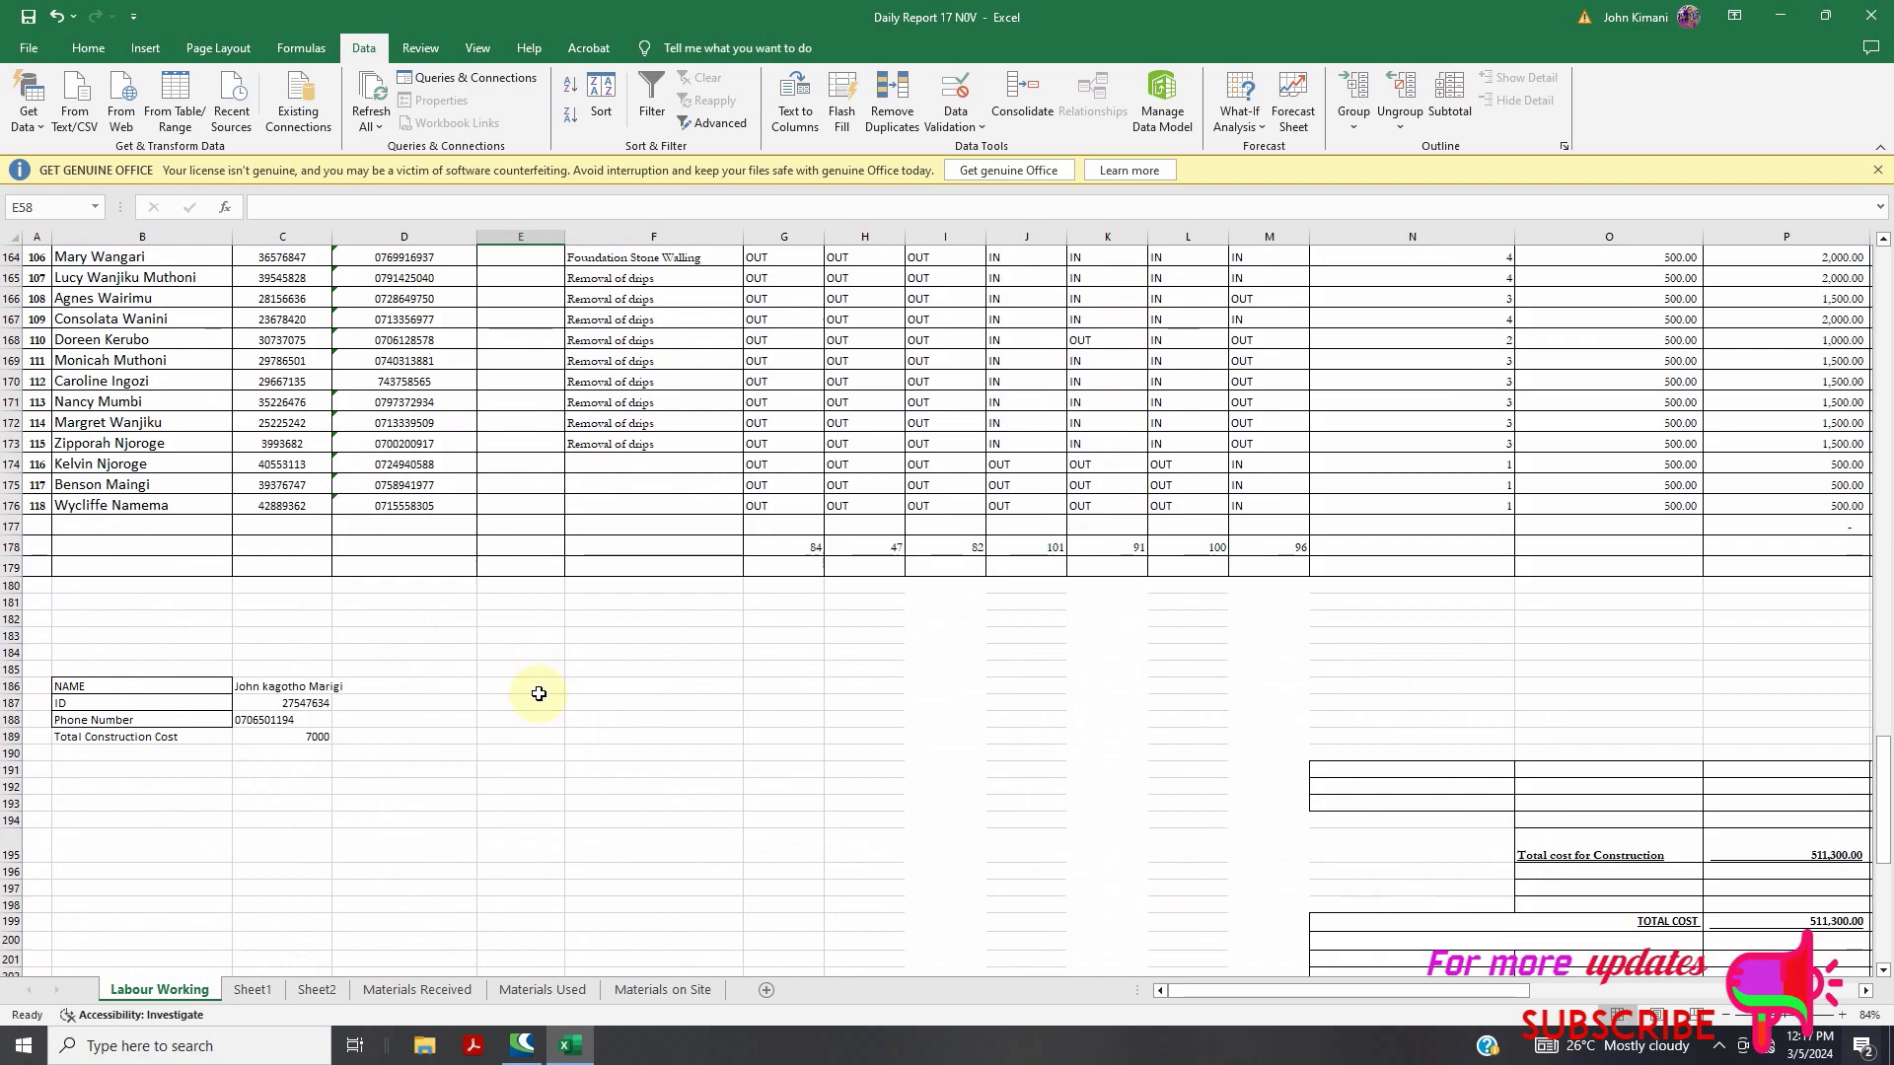
# Enter the labels NAME, ID and PHONE NUMBER in E186:E188
pyautogui.click(538, 688)
pyautogui.write('NAME')
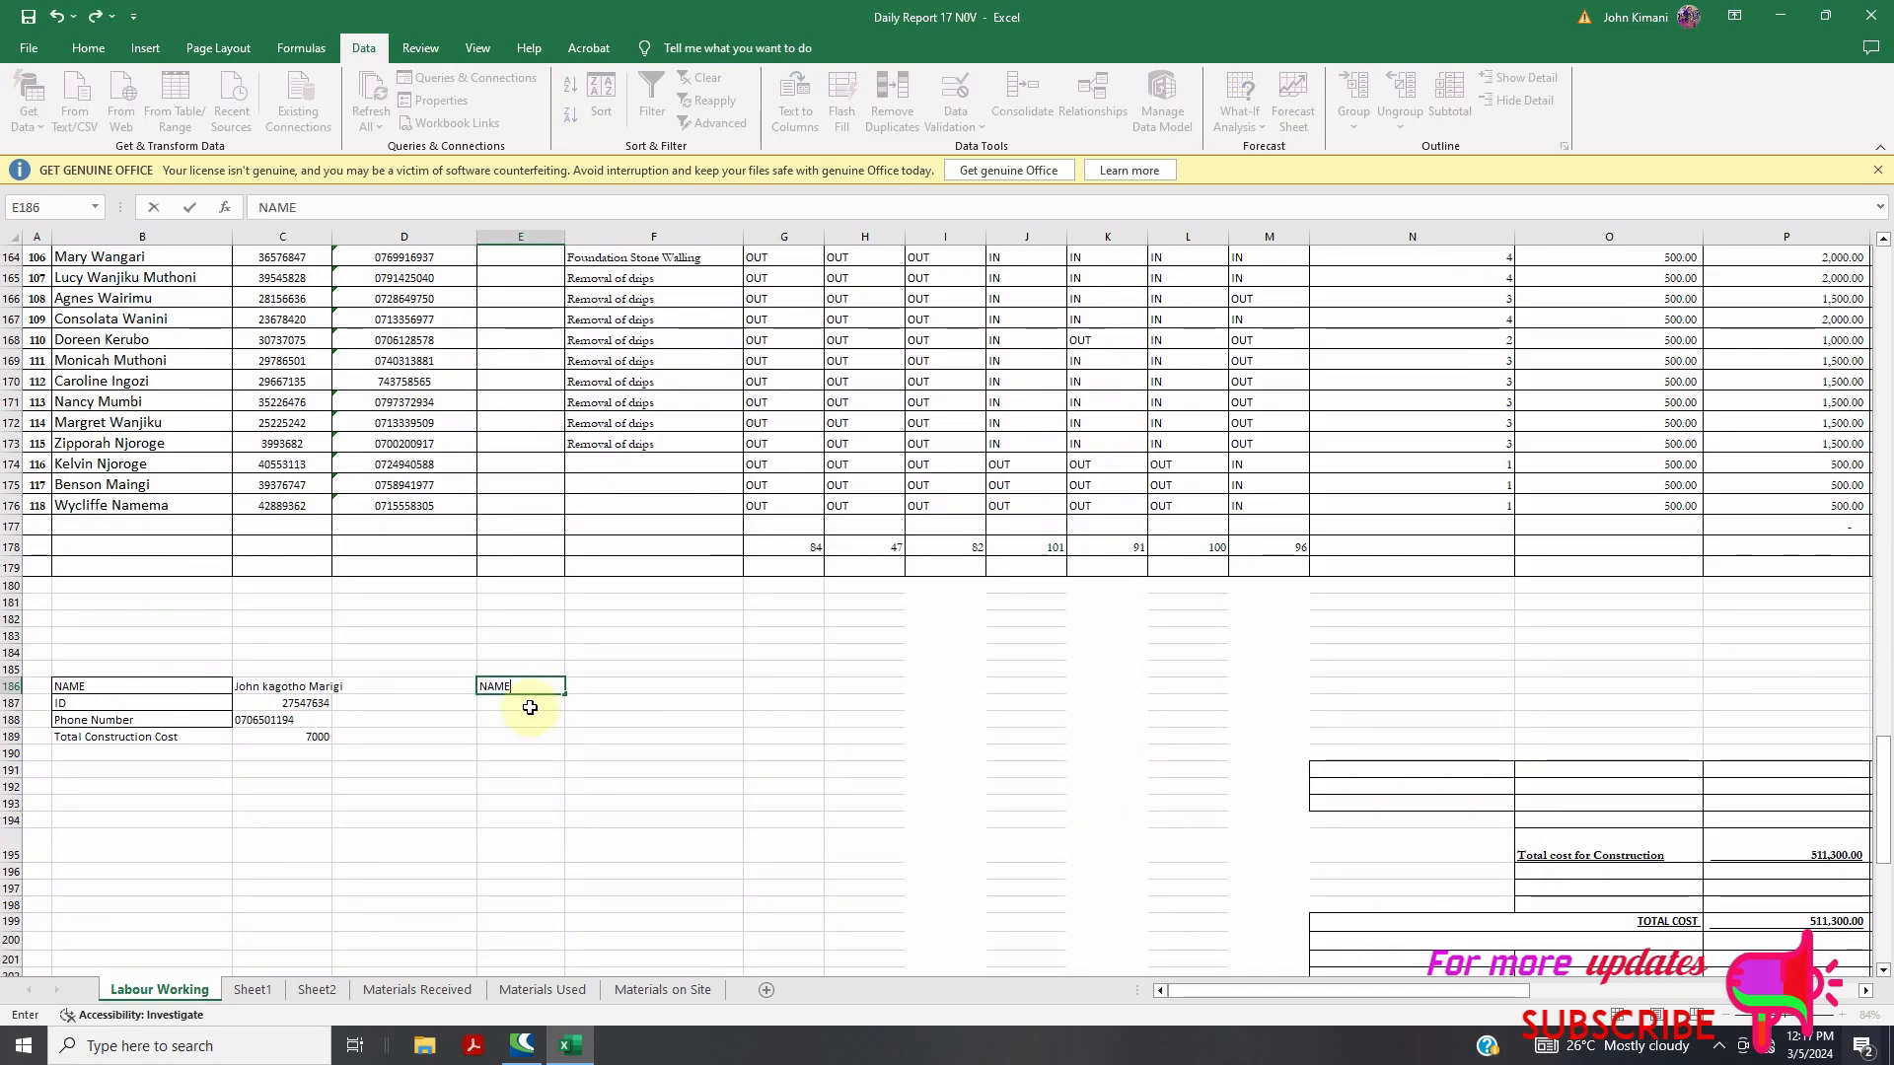
pyautogui.press('Return')
pyautogui.write('I')
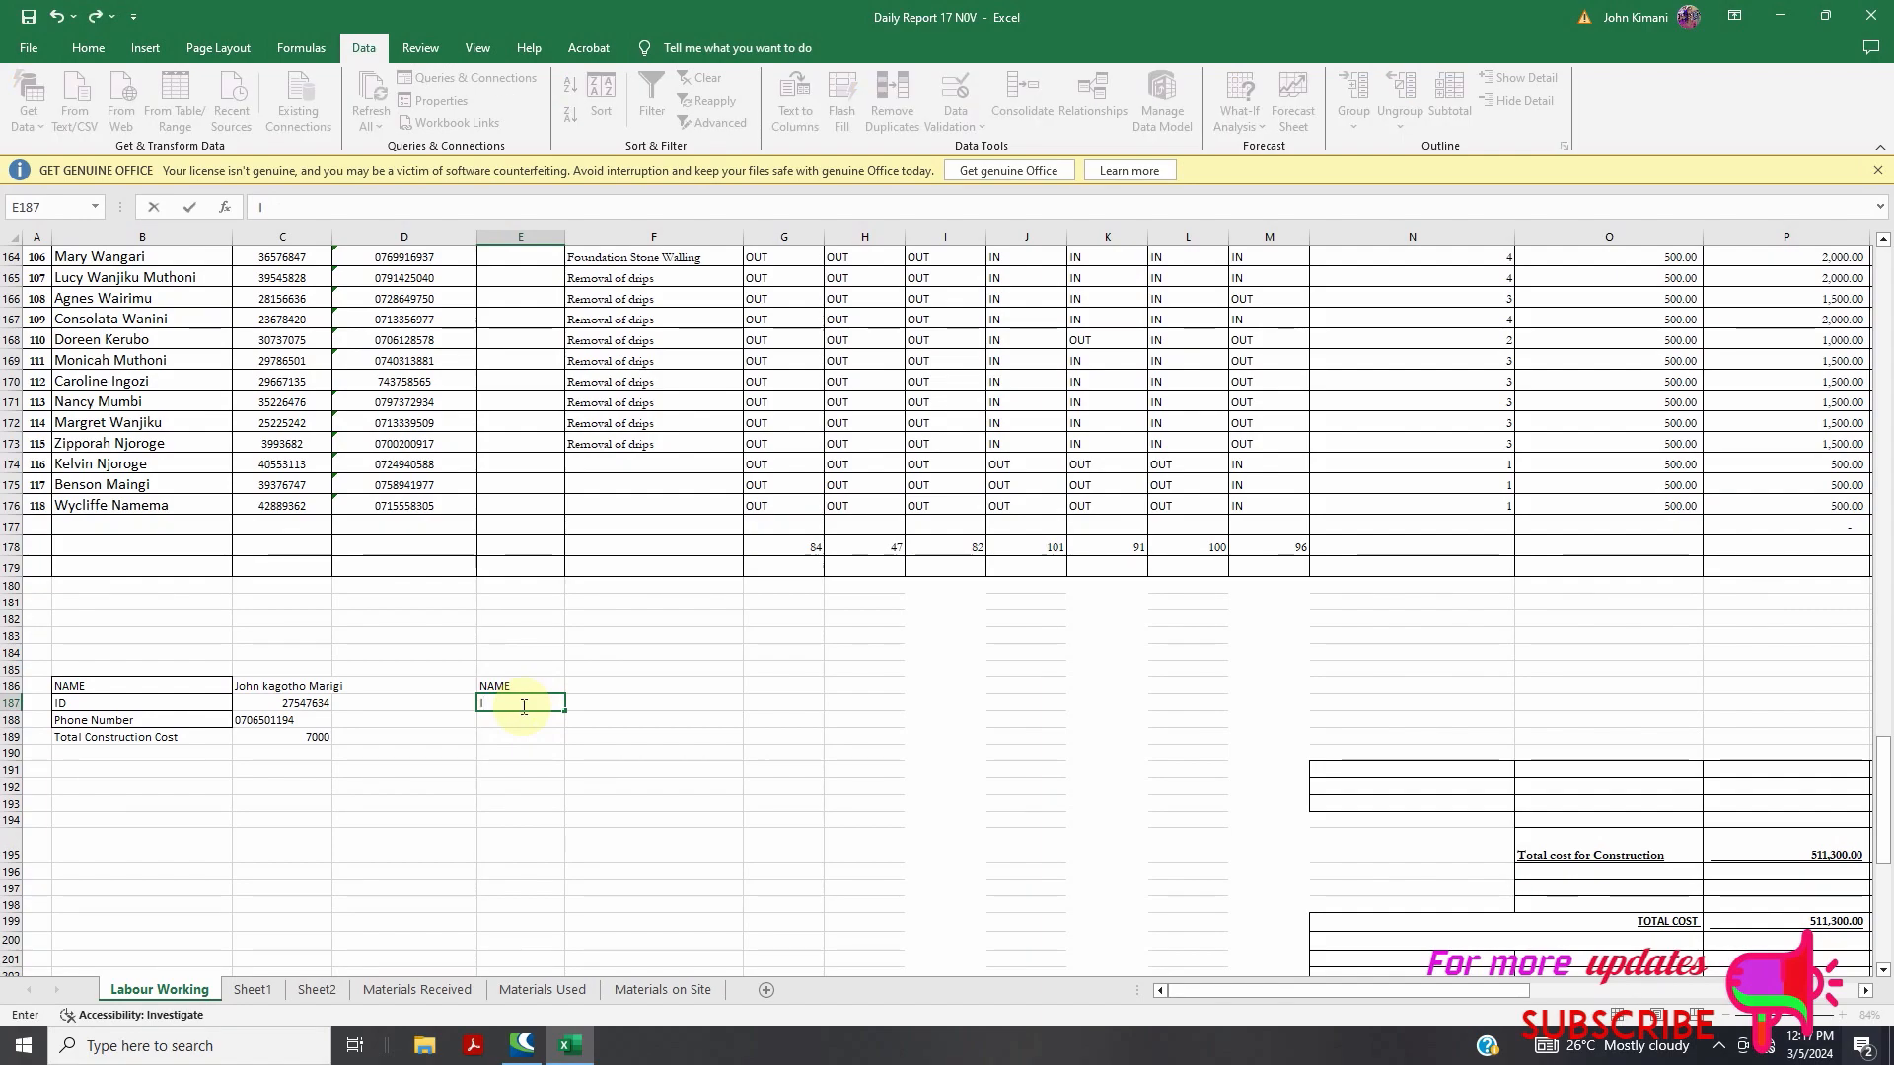
pyautogui.write('D')
pyautogui.click(513, 719)
pyautogui.write('PHONE NUMBER')
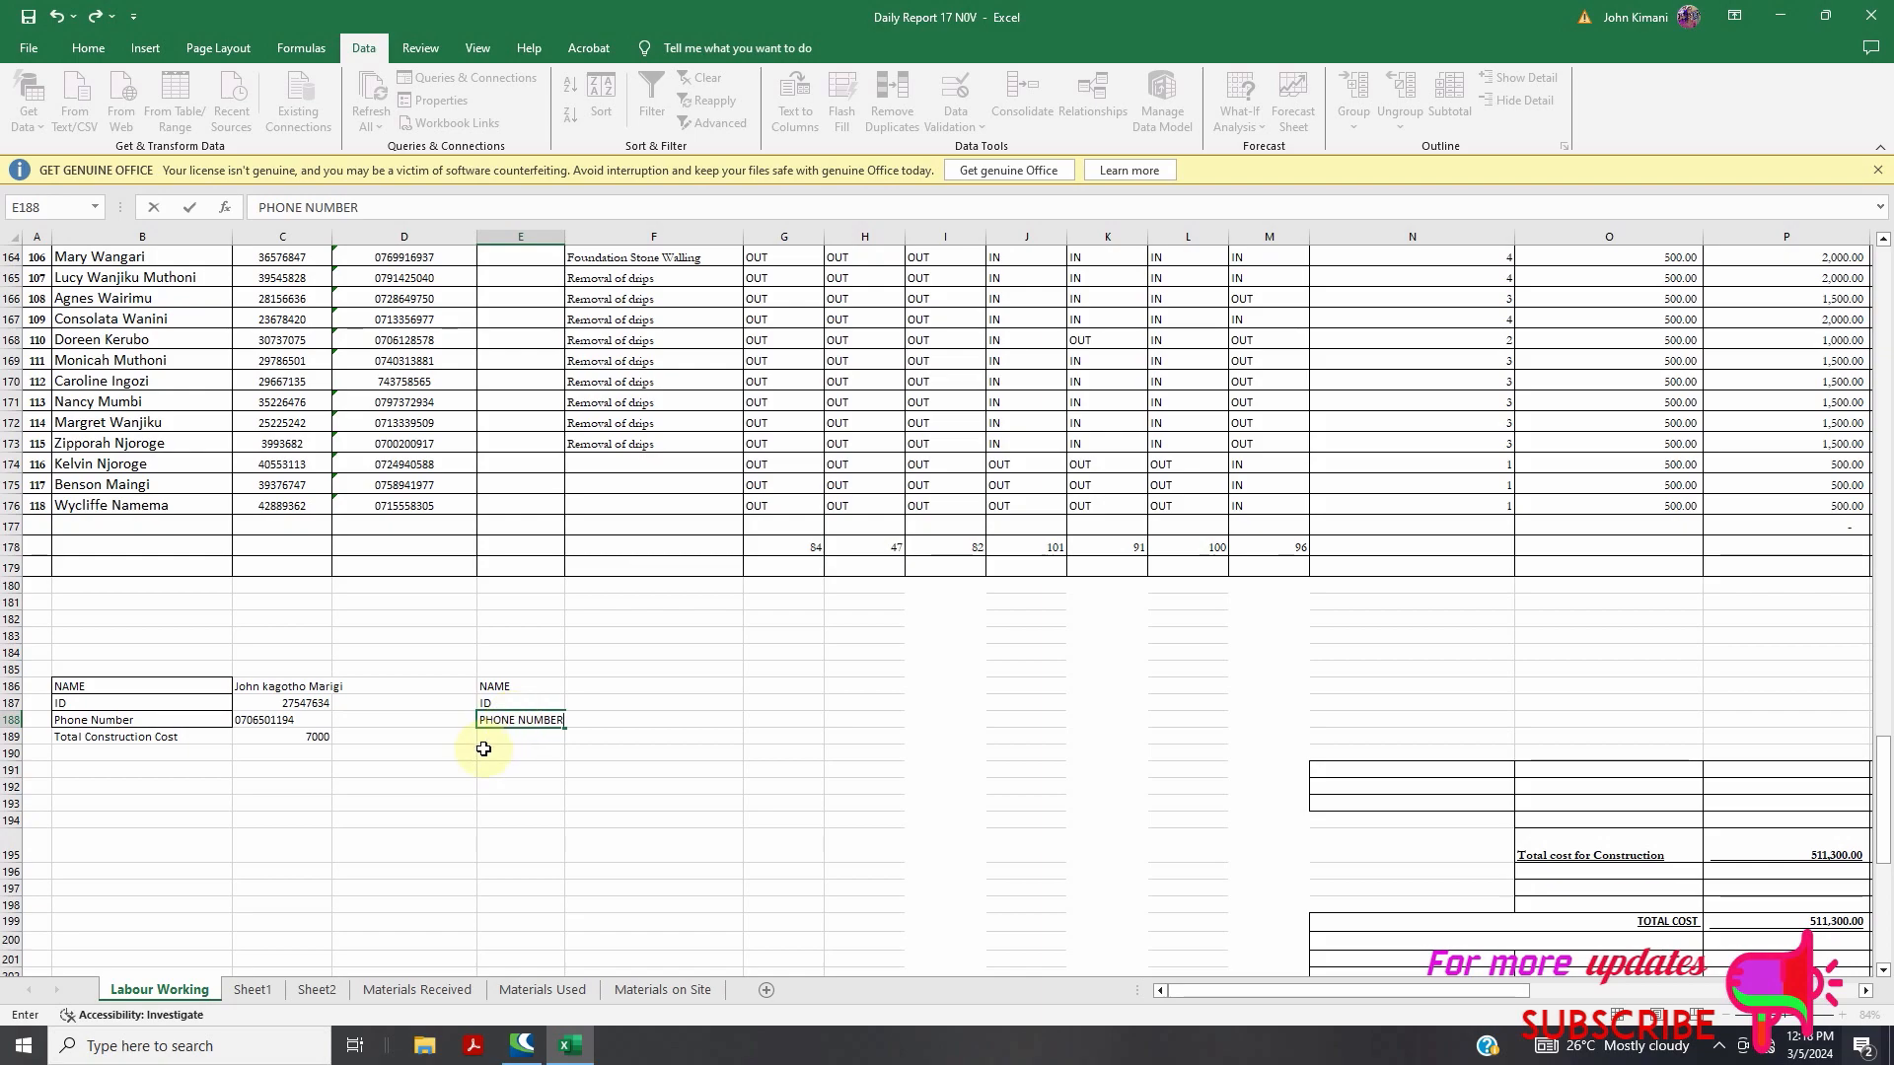
pyautogui.click(511, 737)
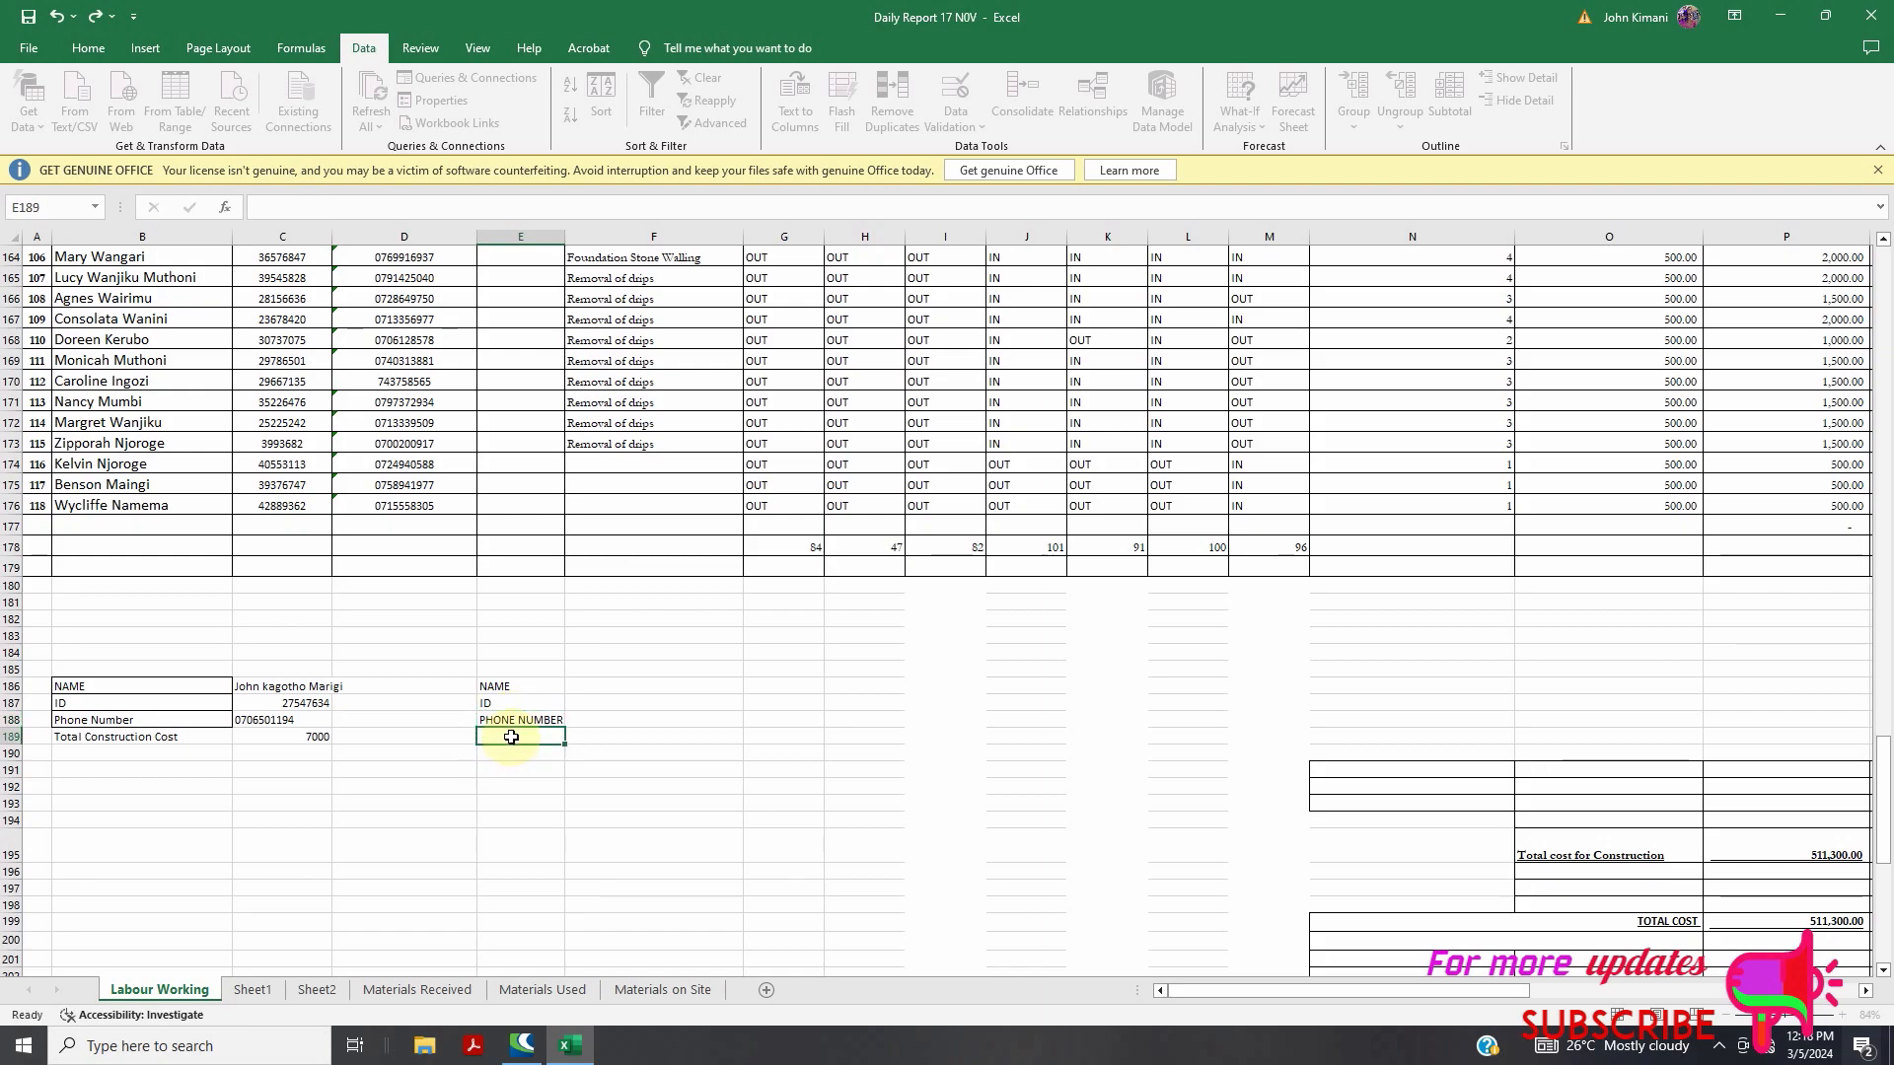
# Make E189 read 'Total construction Cost' and clear the stray text from F189
pyautogui.write('TO')
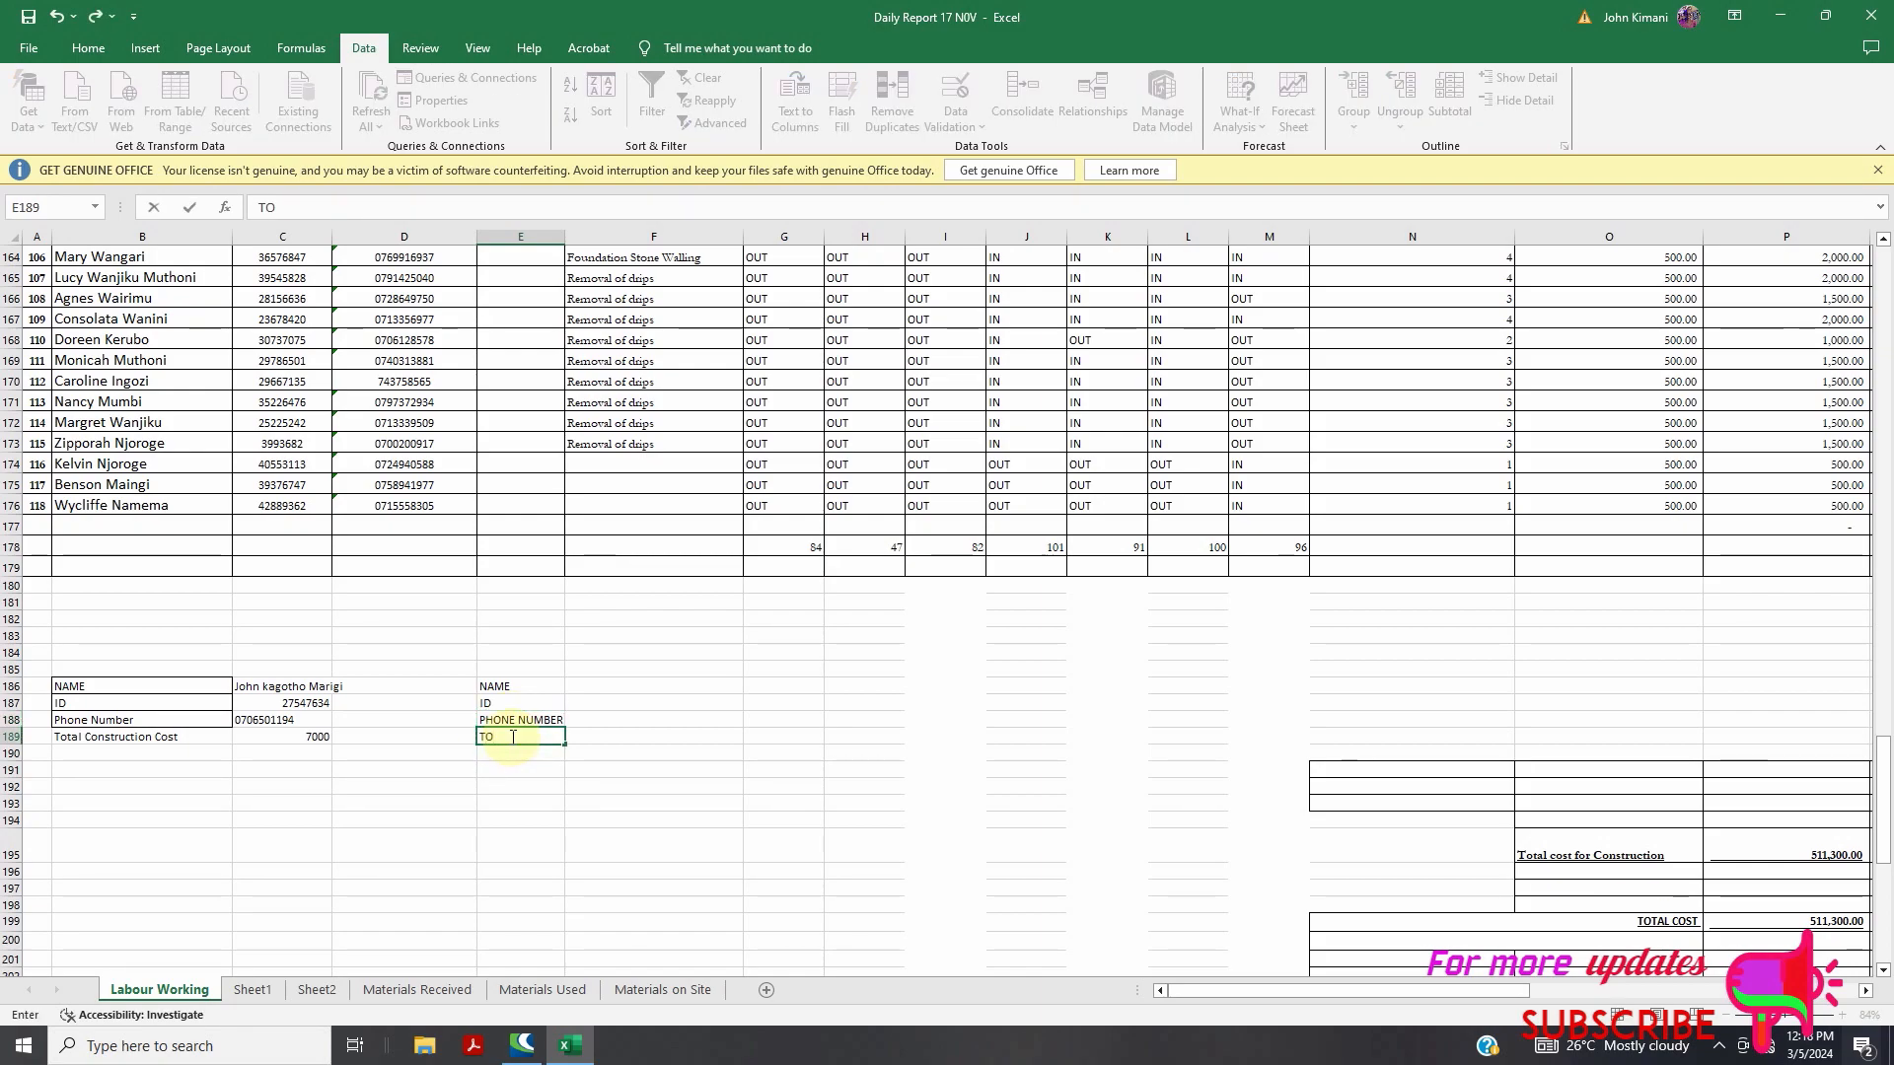
pyautogui.write('TAL CONSTR')
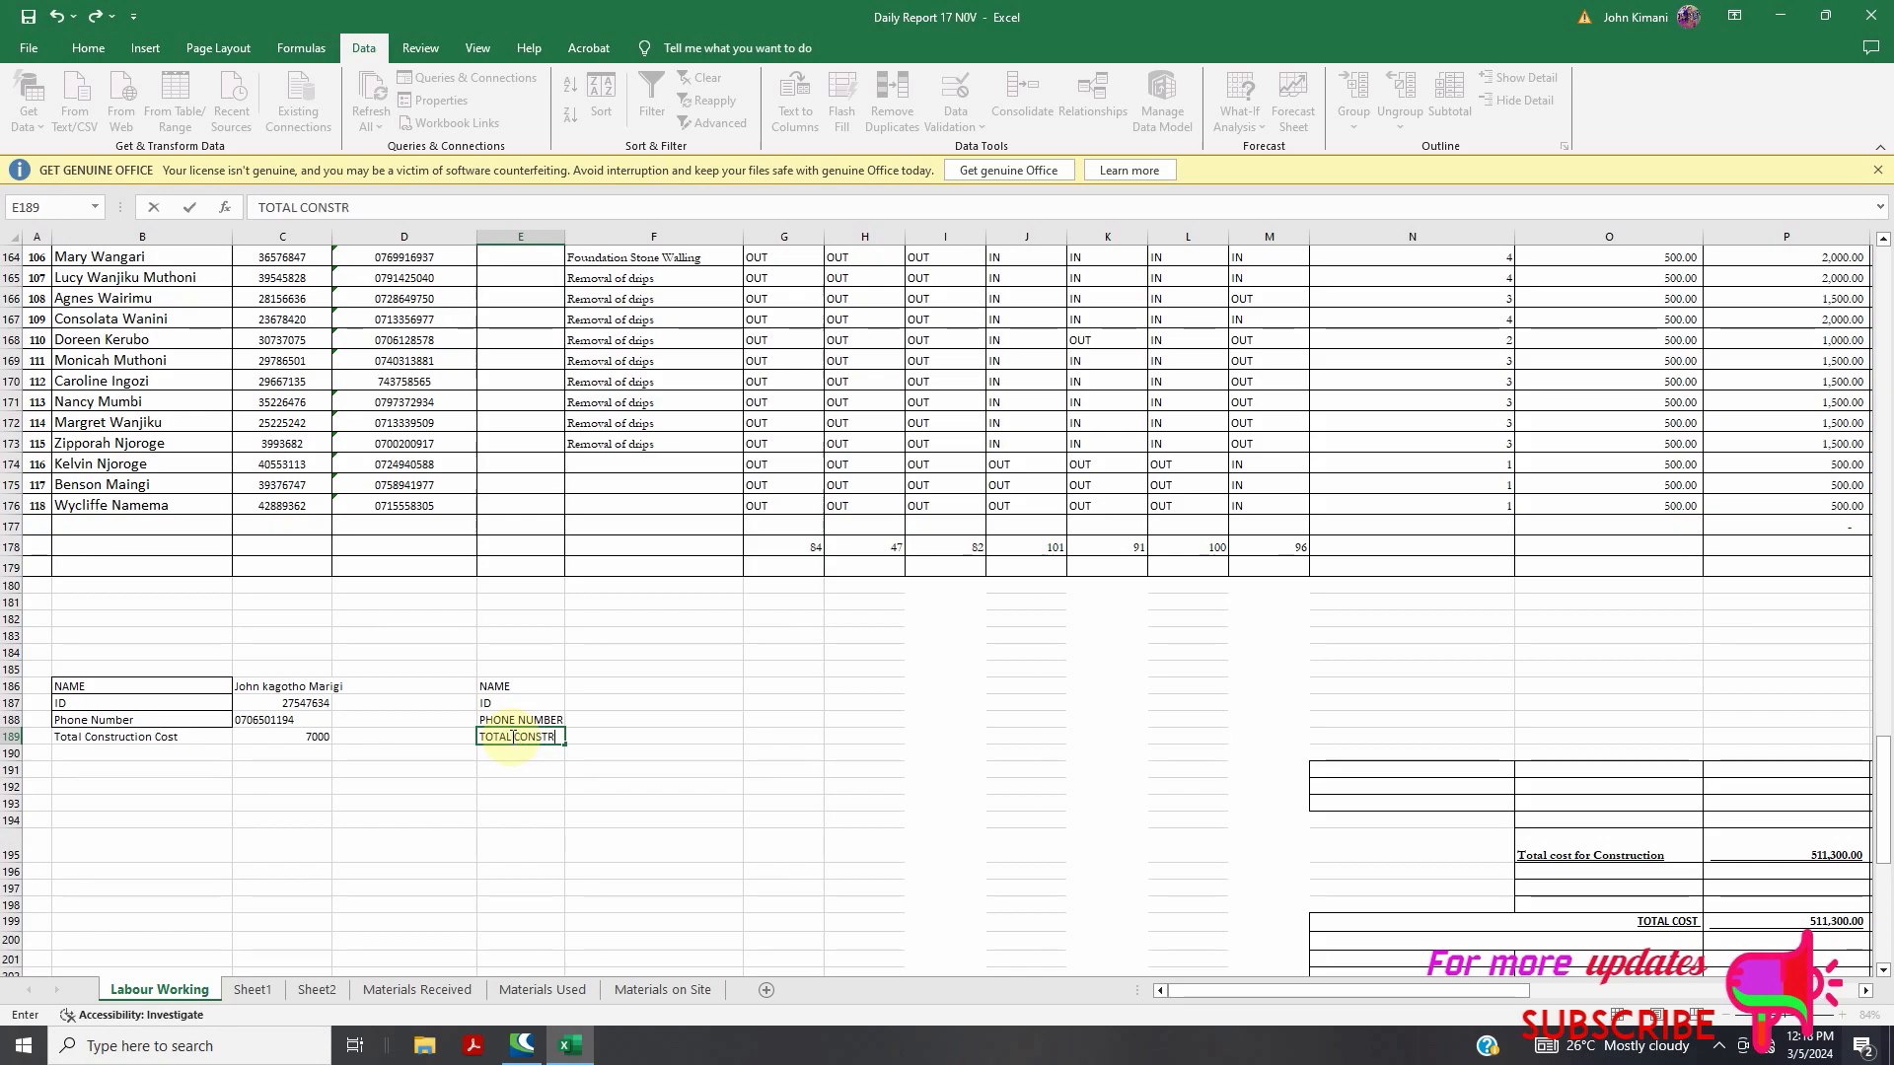
pyautogui.press('BackSpace')
pyautogui.press('BackSpace')
pyautogui.press('BackSpace')
pyautogui.press('BackSpace')
pyautogui.press('BackSpace')
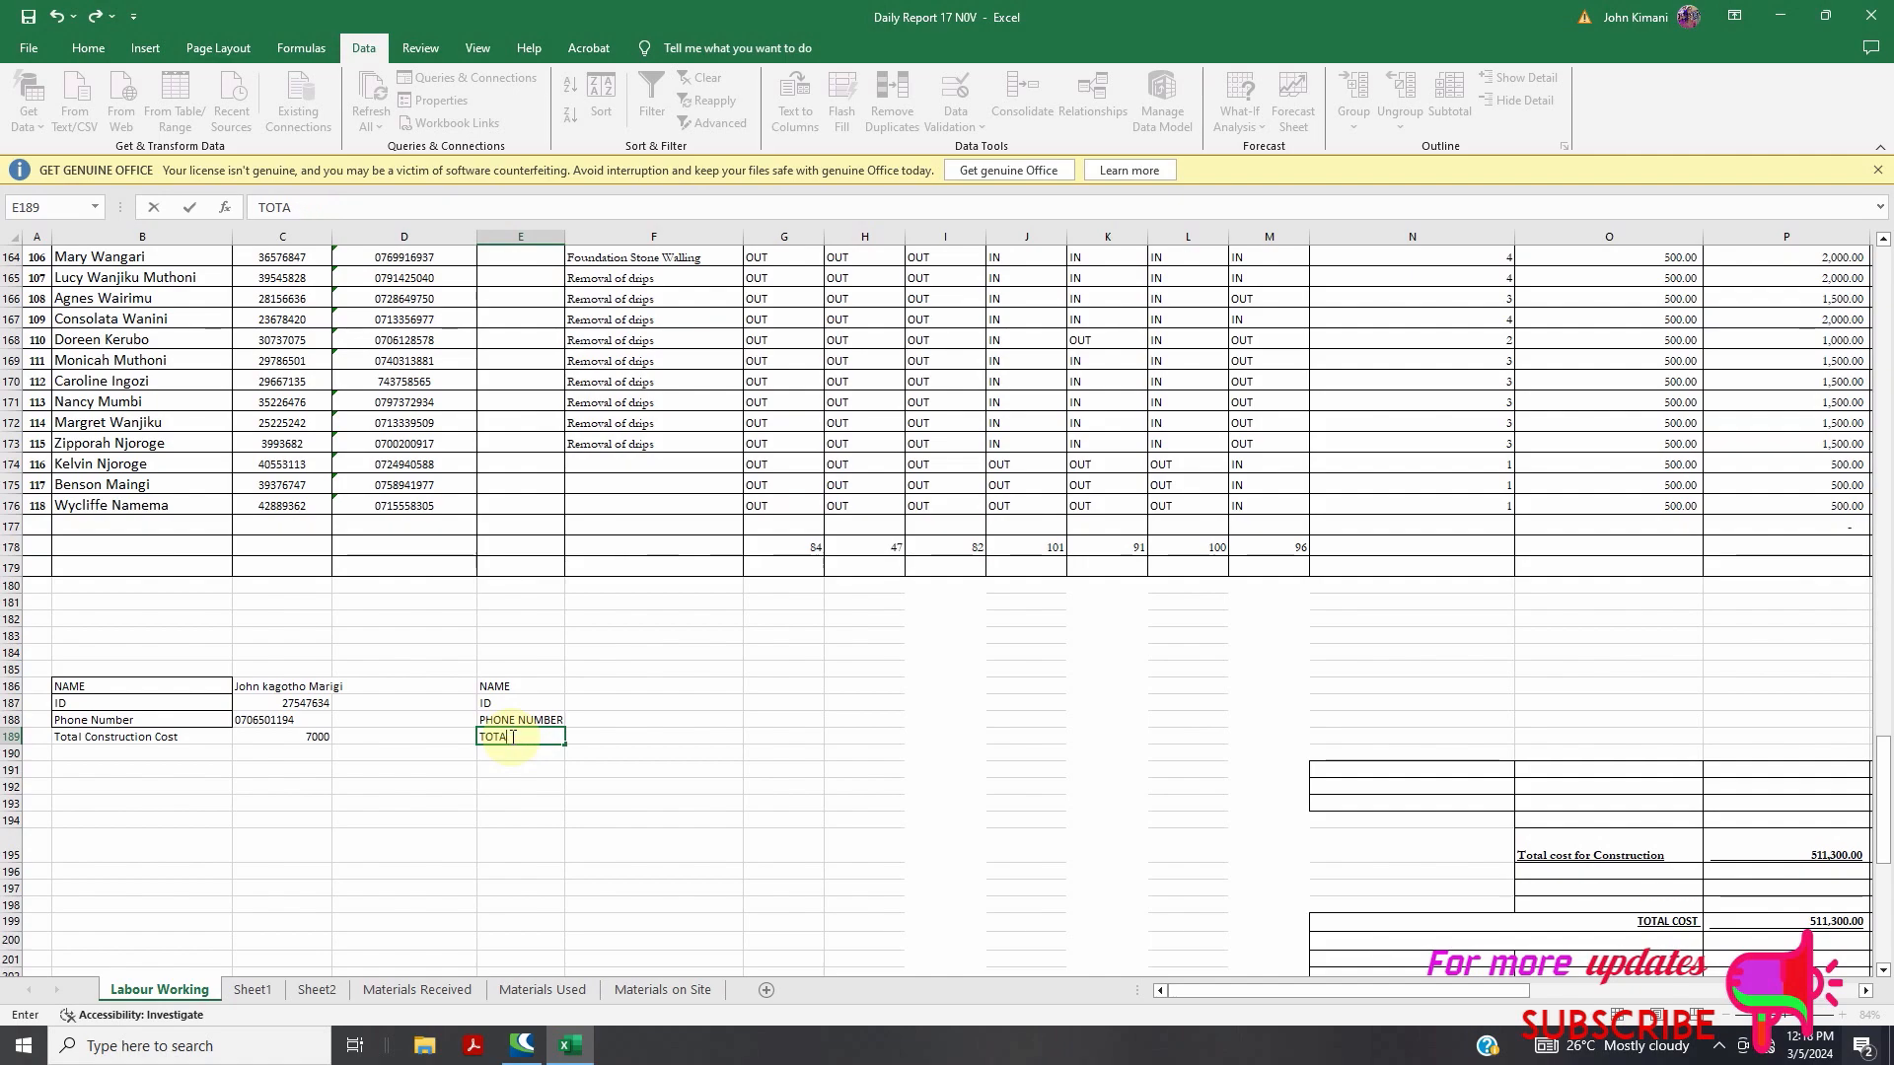
pyautogui.press('Tab')
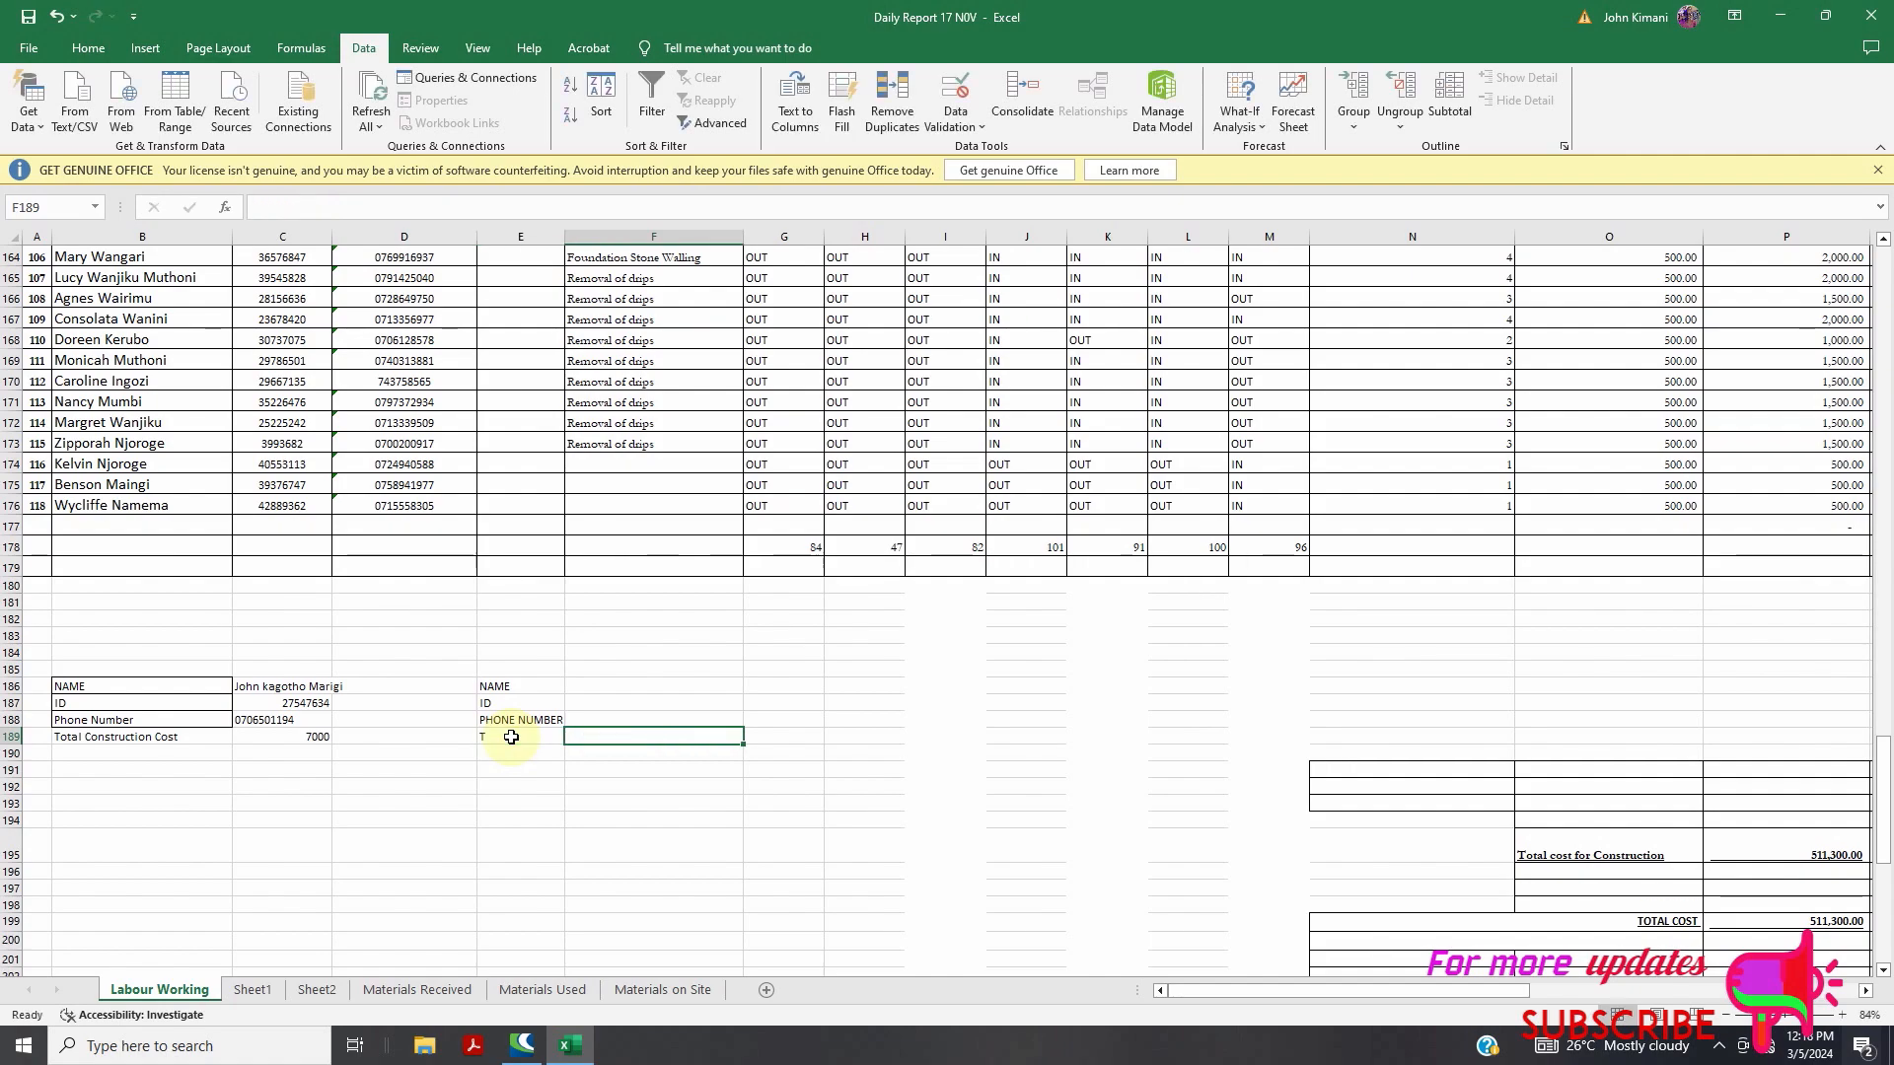
pyautogui.write('otal')
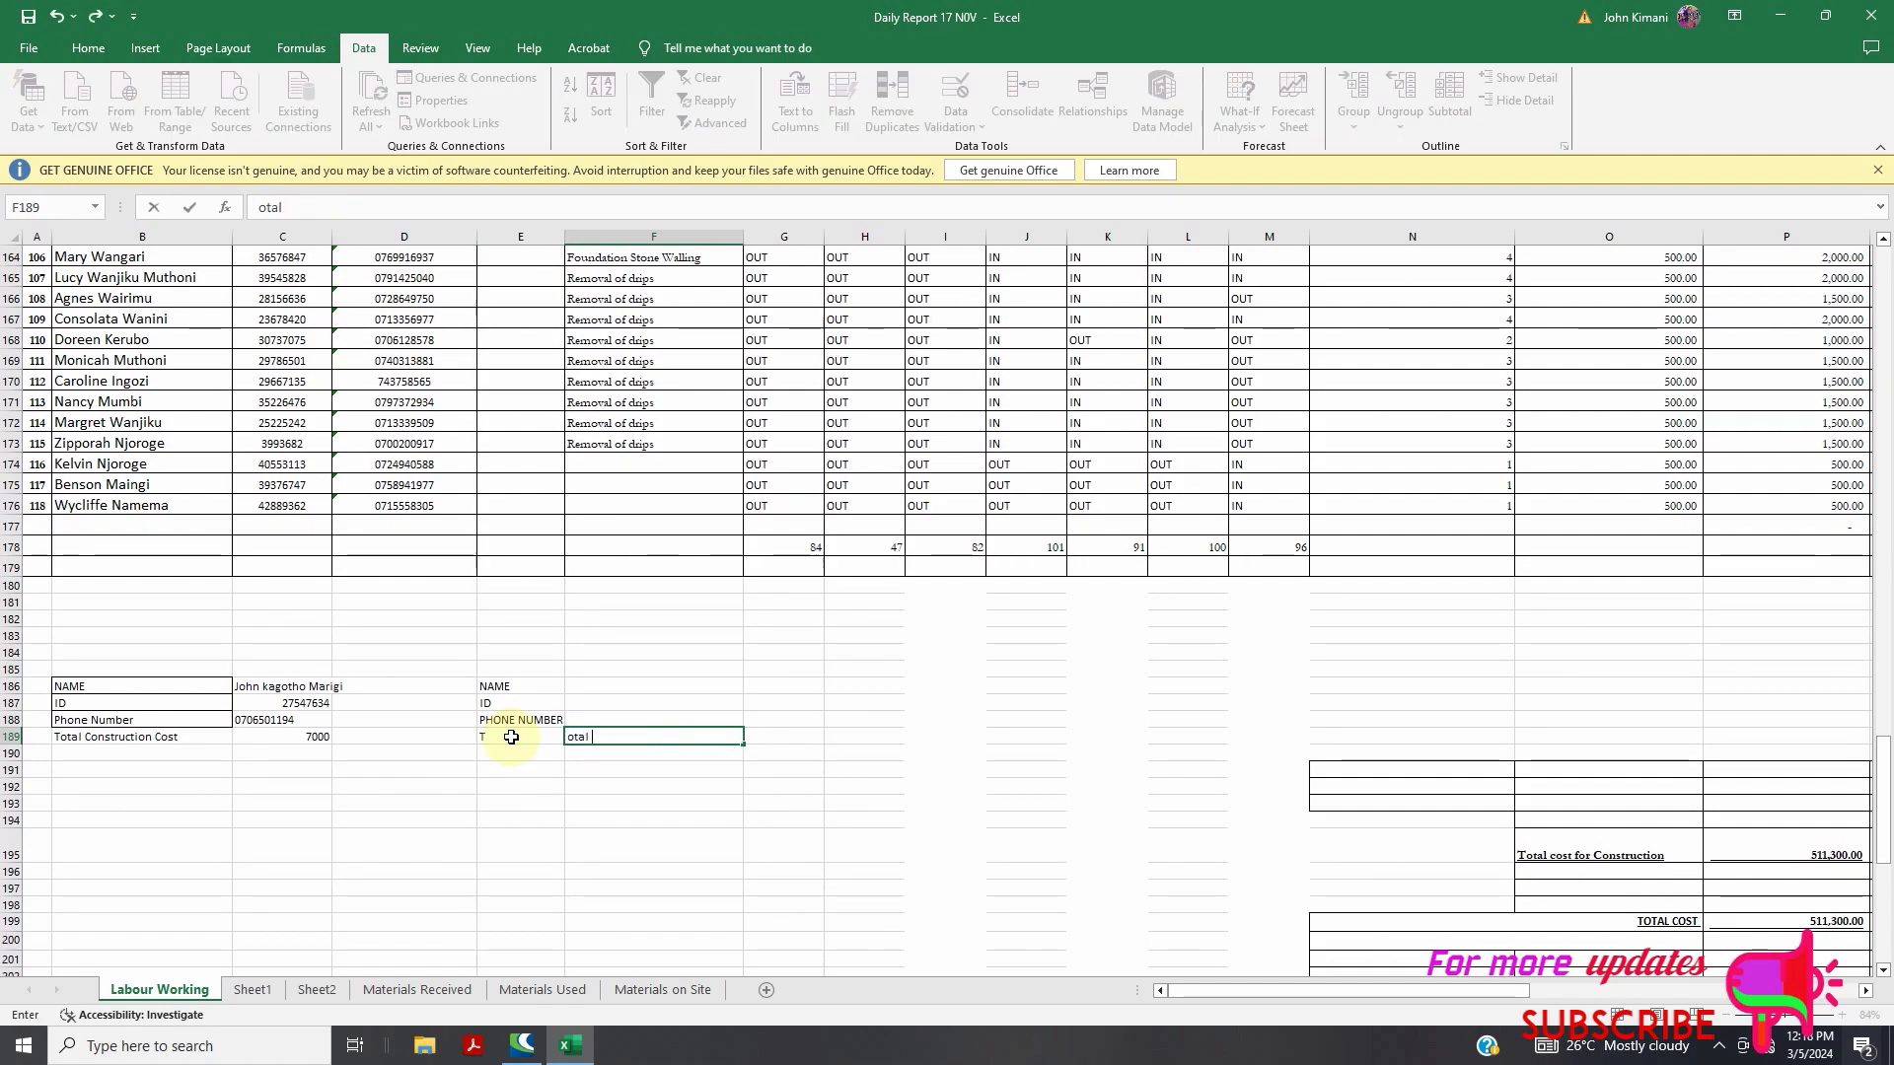
pyautogui.write(' construction')
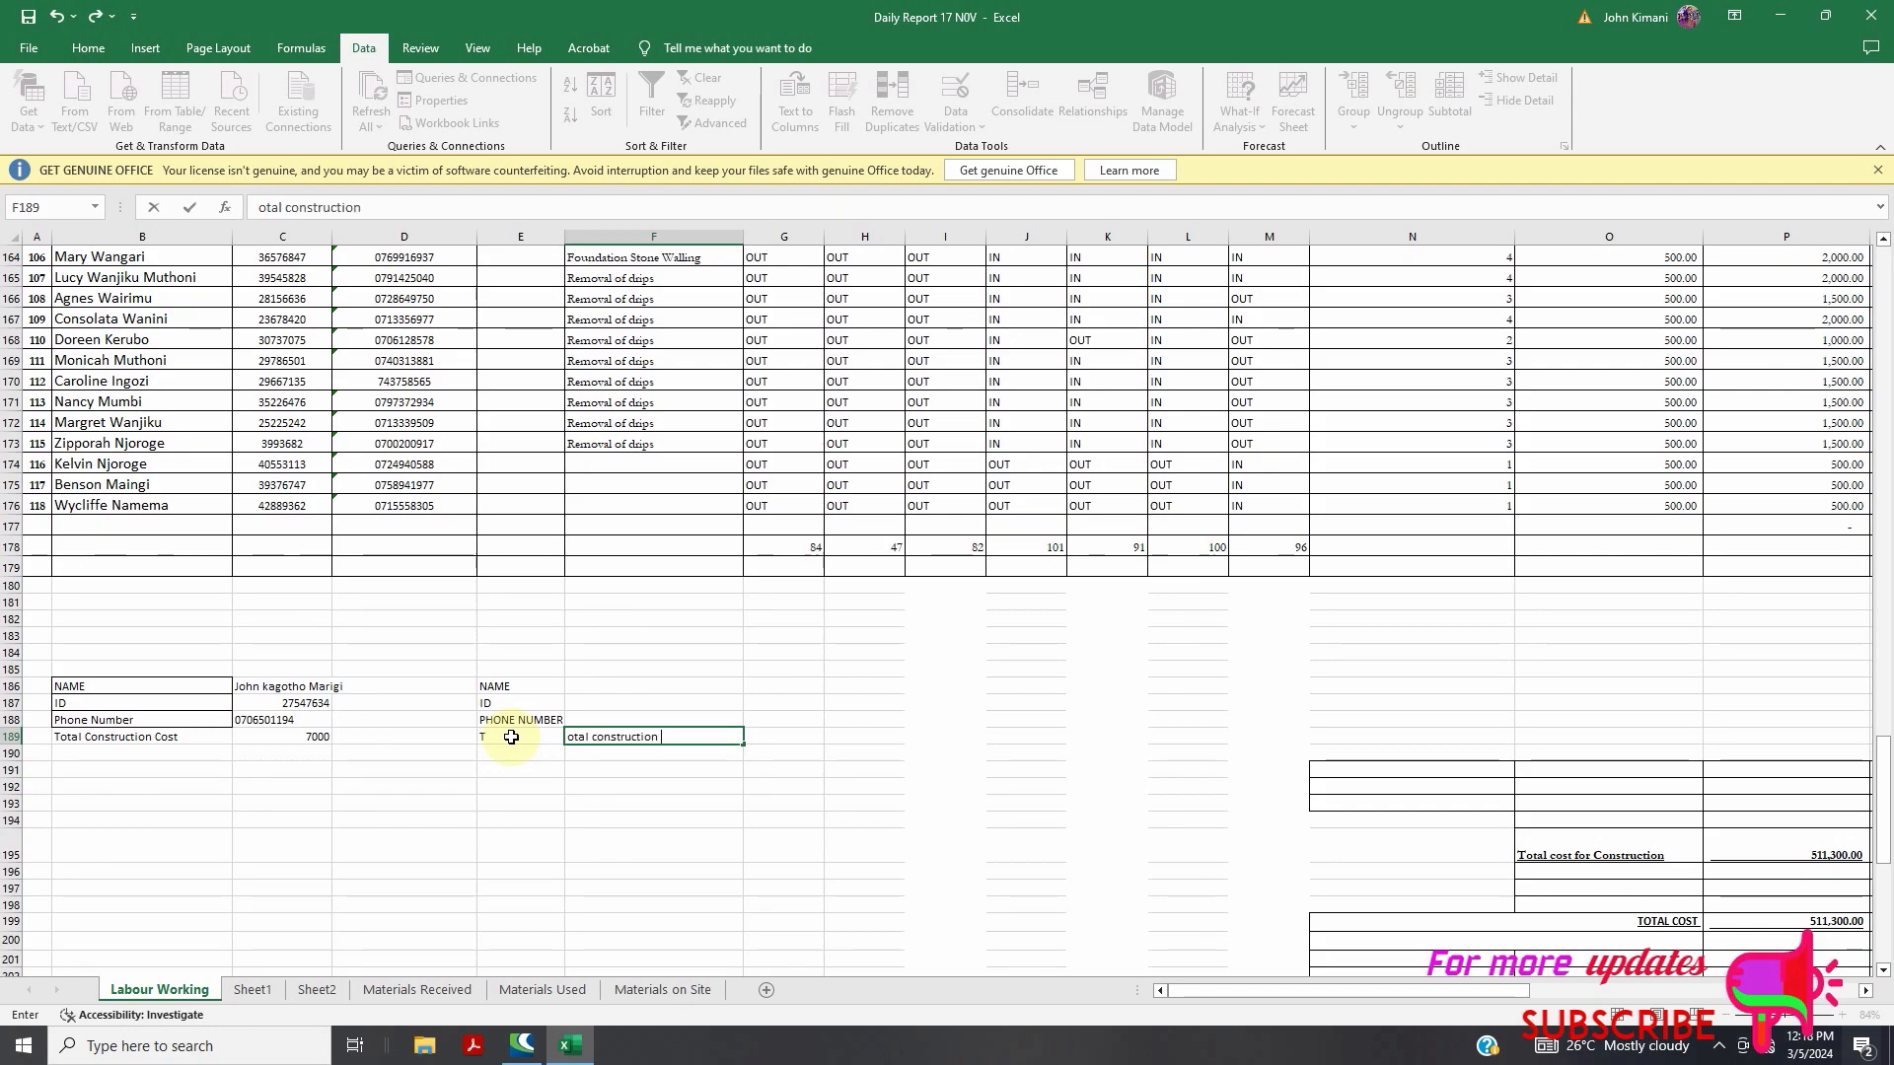
pyautogui.write(' Cos')
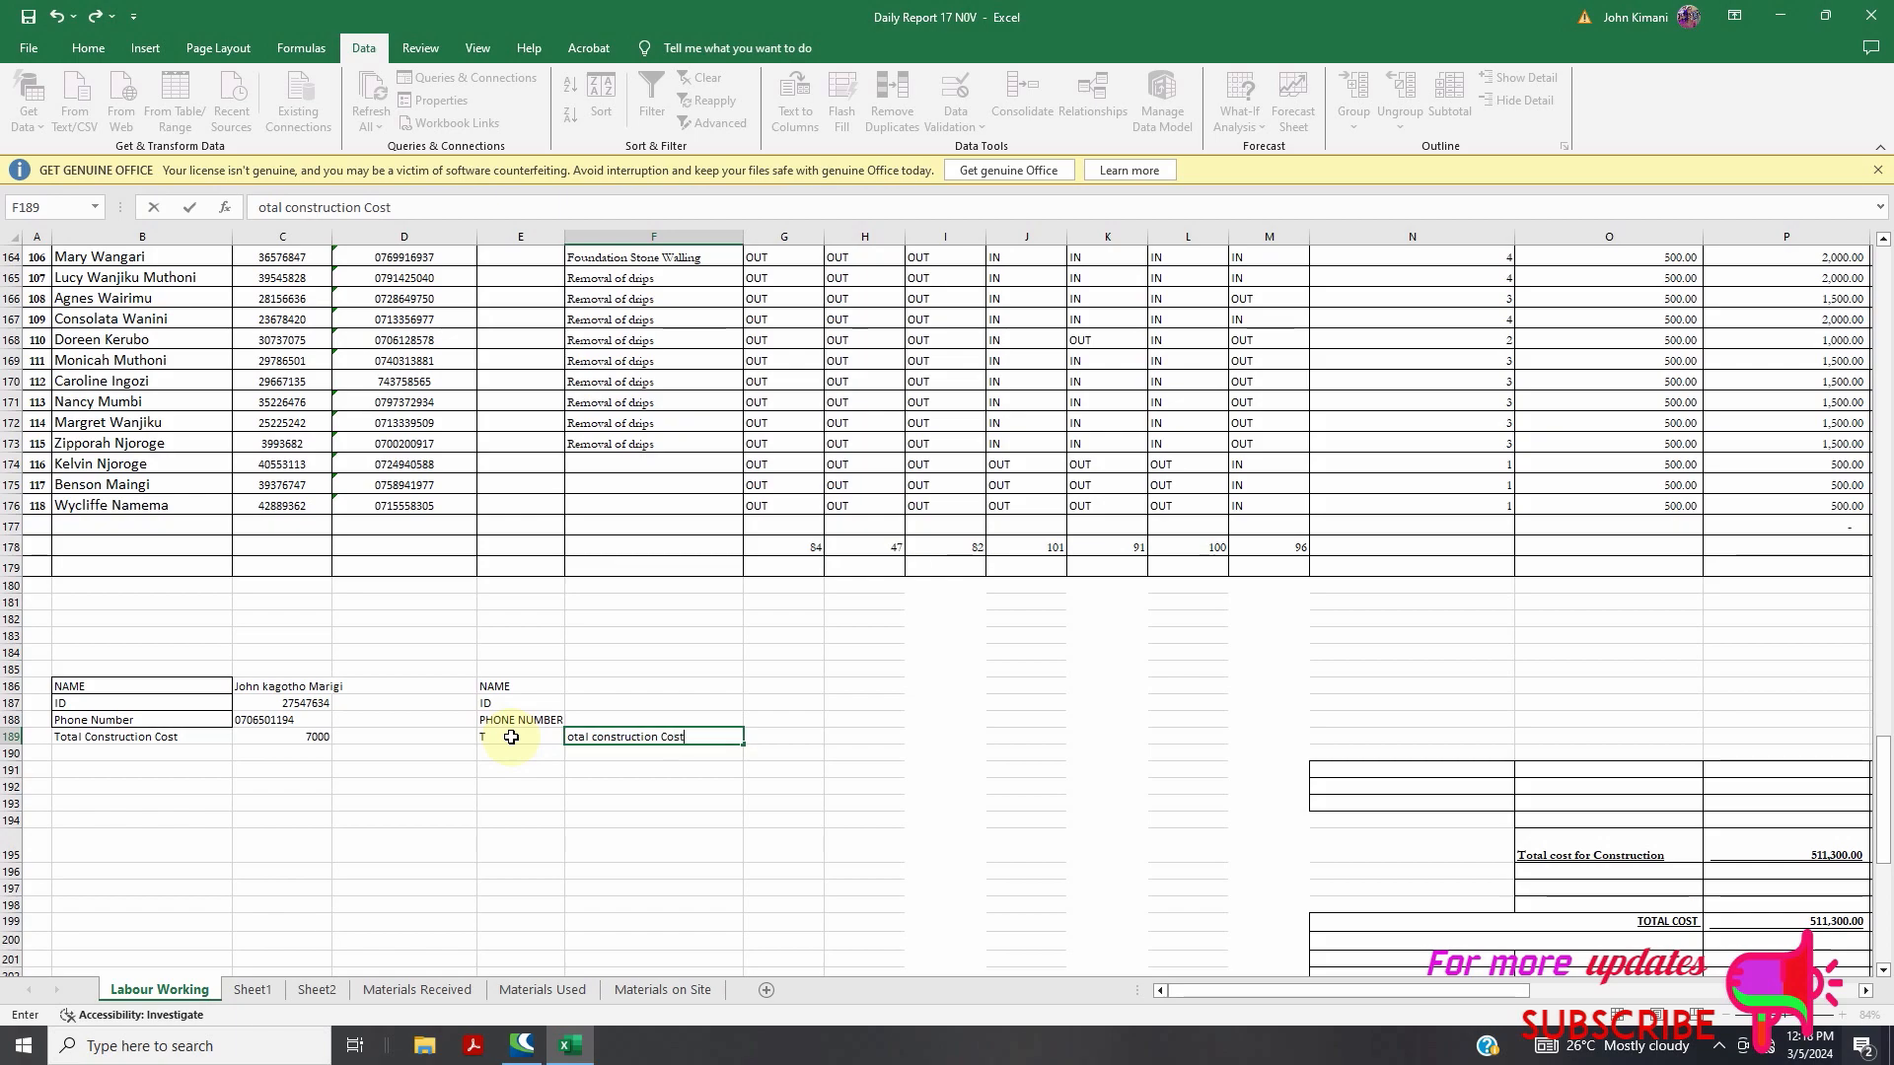
pyautogui.write('t')
pyautogui.click(511, 737)
pyautogui.click(677, 737)
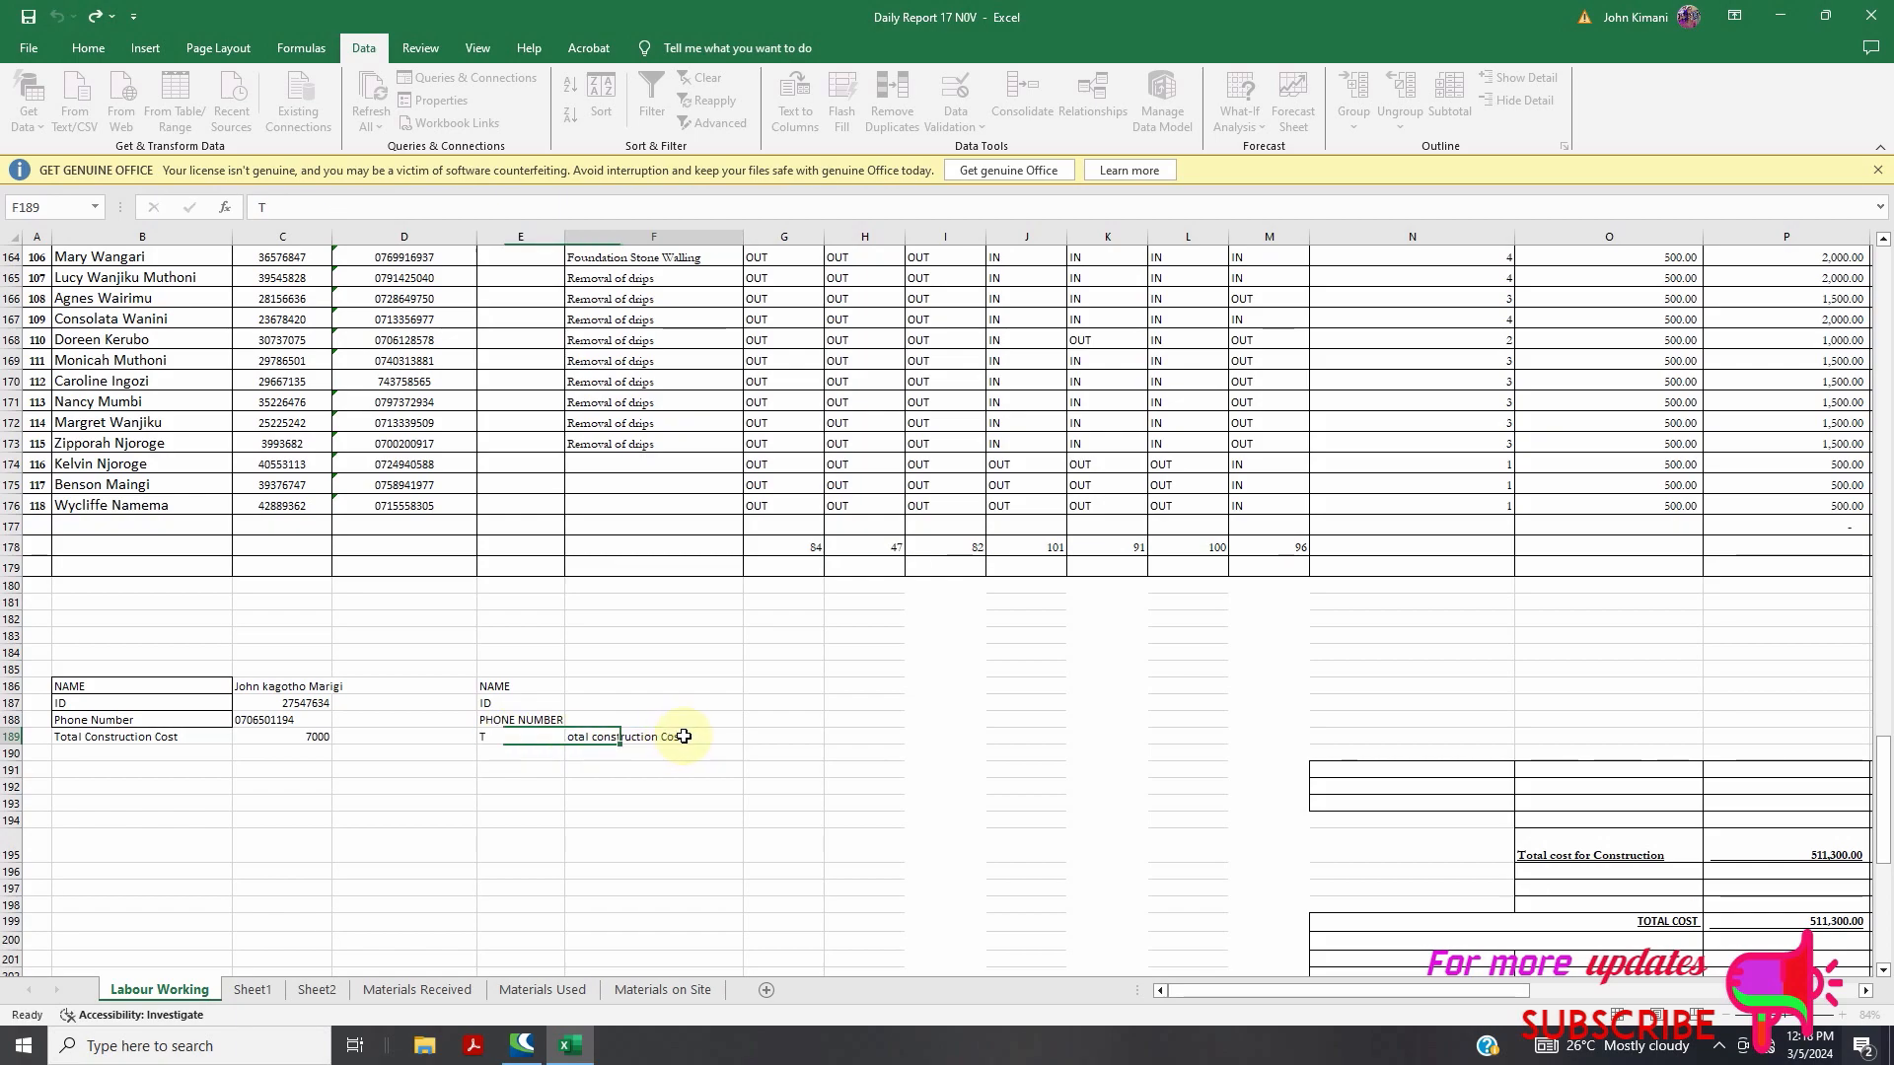
pyautogui.moveTo(693, 736); pyautogui.dragTo(511, 741)
pyautogui.hotkey('ctrl', 'c')
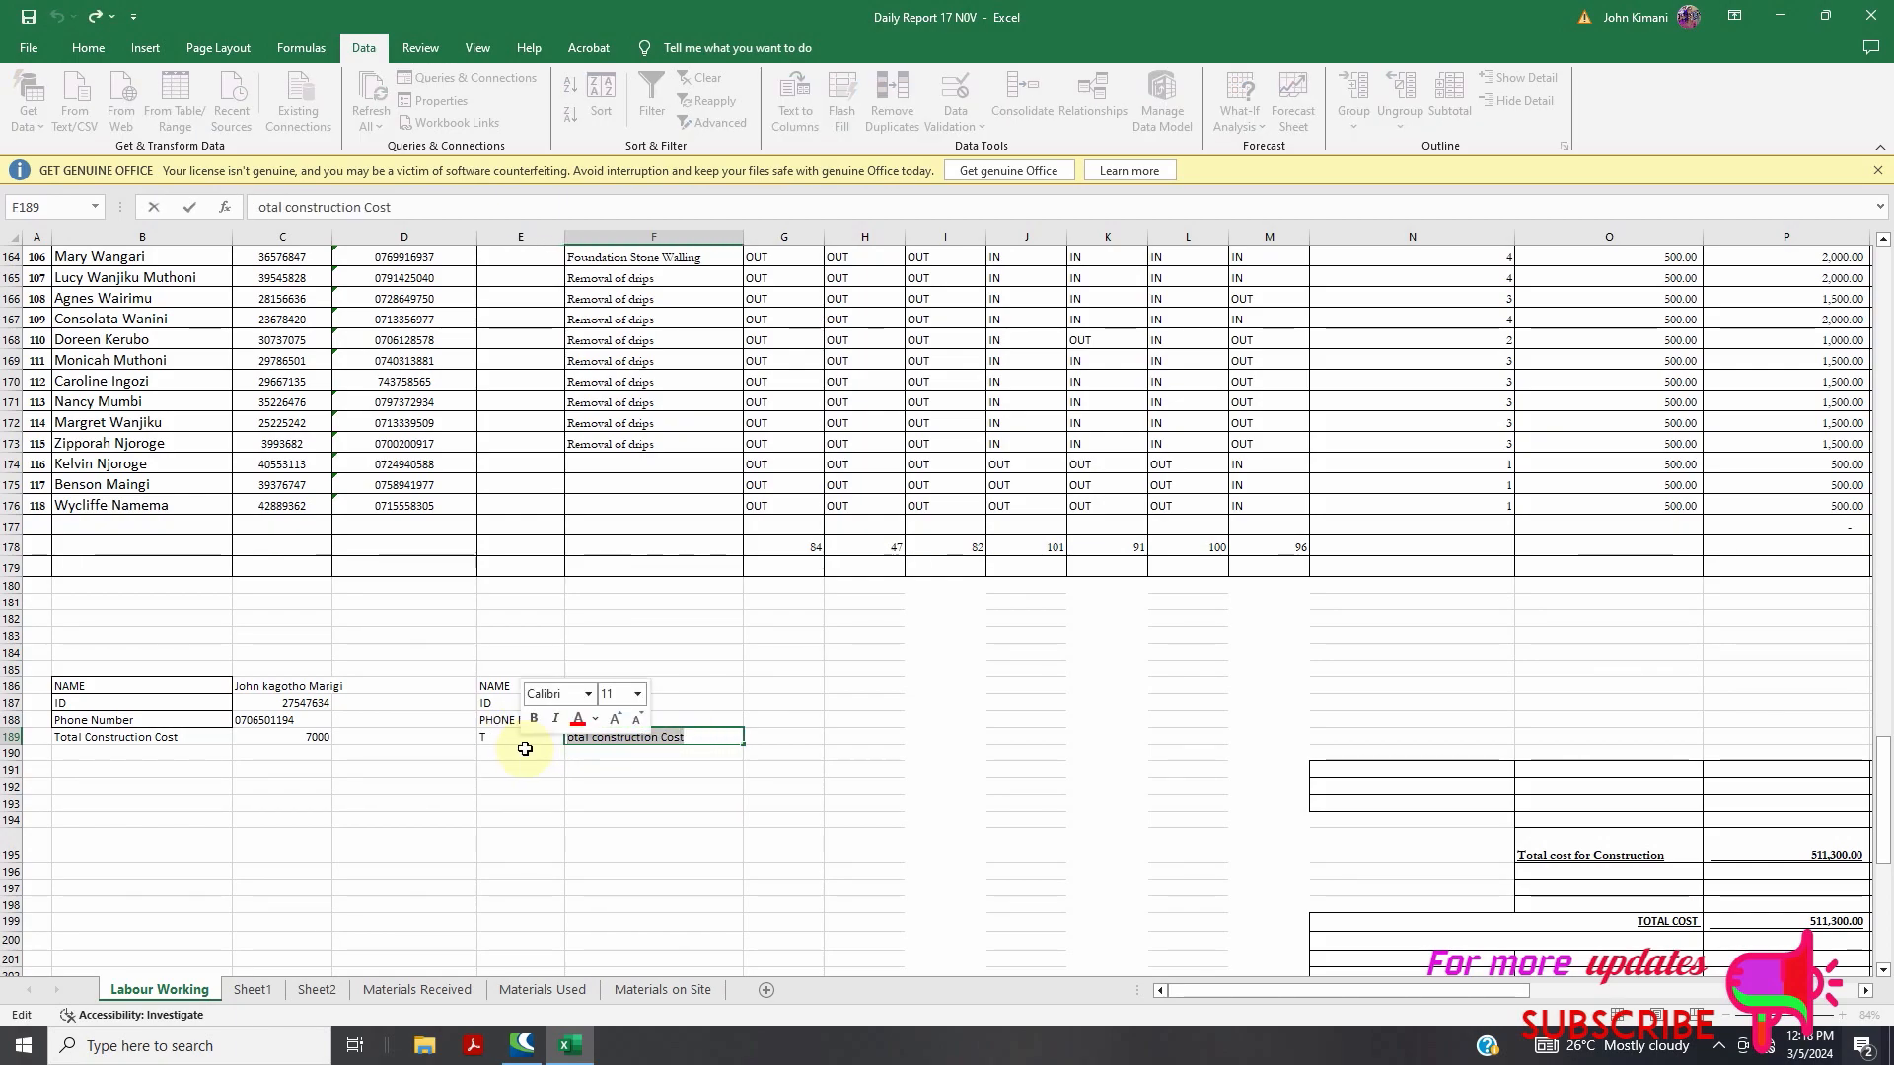
pyautogui.press('BackSpace')
pyautogui.click(496, 736)
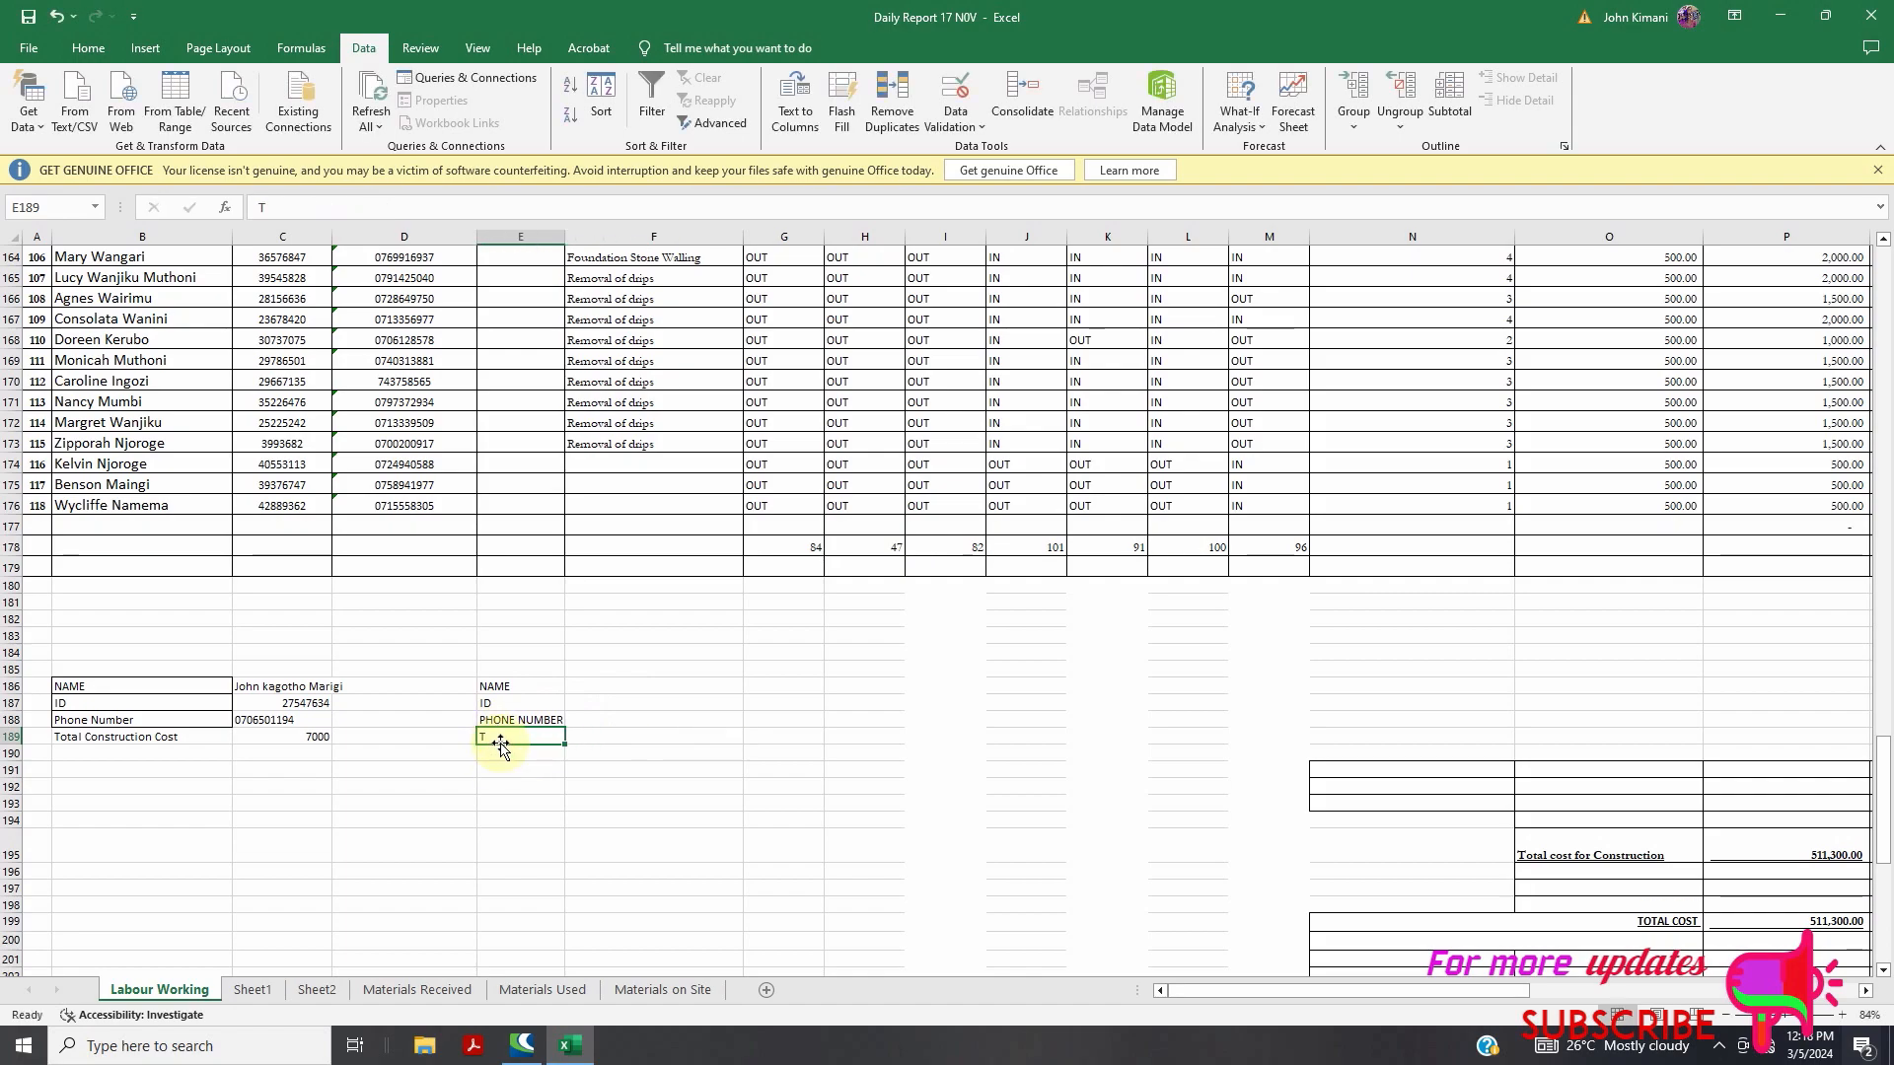
pyautogui.hotkey('ctrl', 'v')
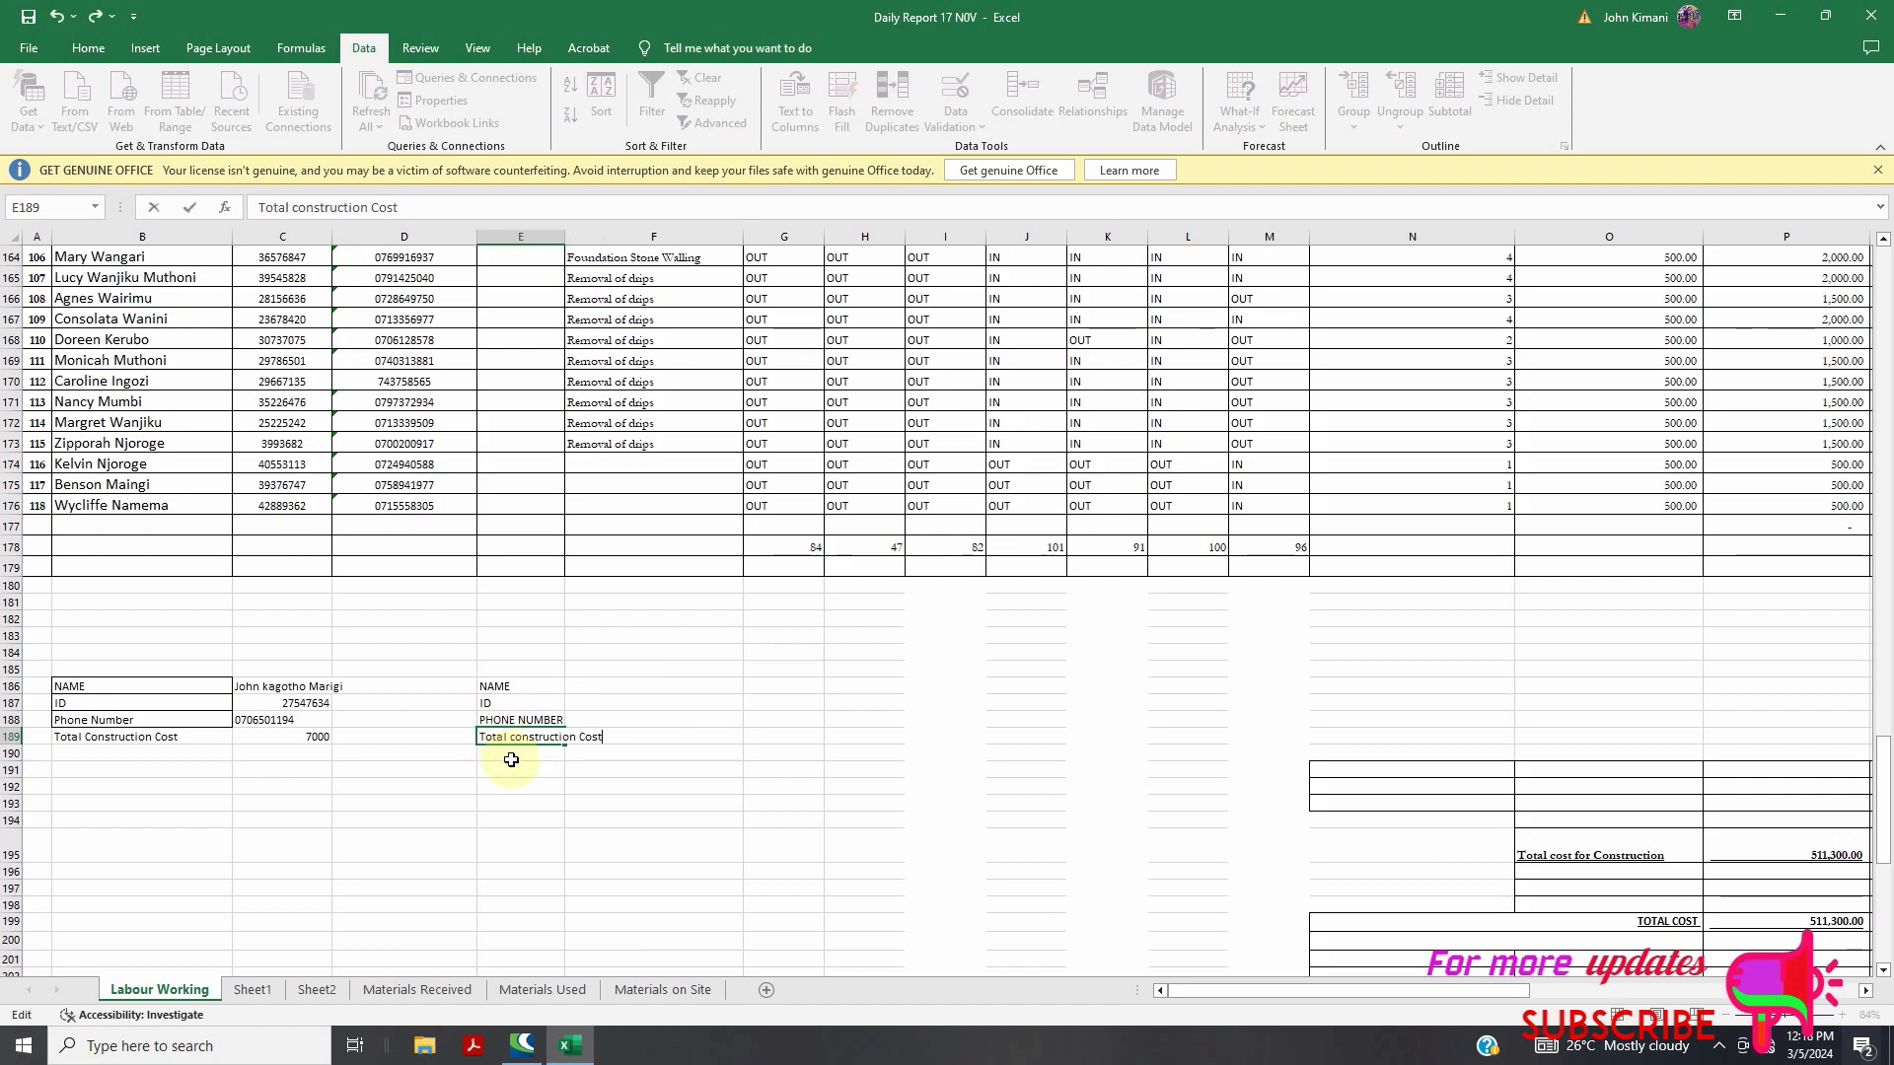
# Widen column E, clear the old NAME block in B186:C188, and adjust columns C and D
pyautogui.click(568, 238)
pyautogui.doubleClick(567, 238)
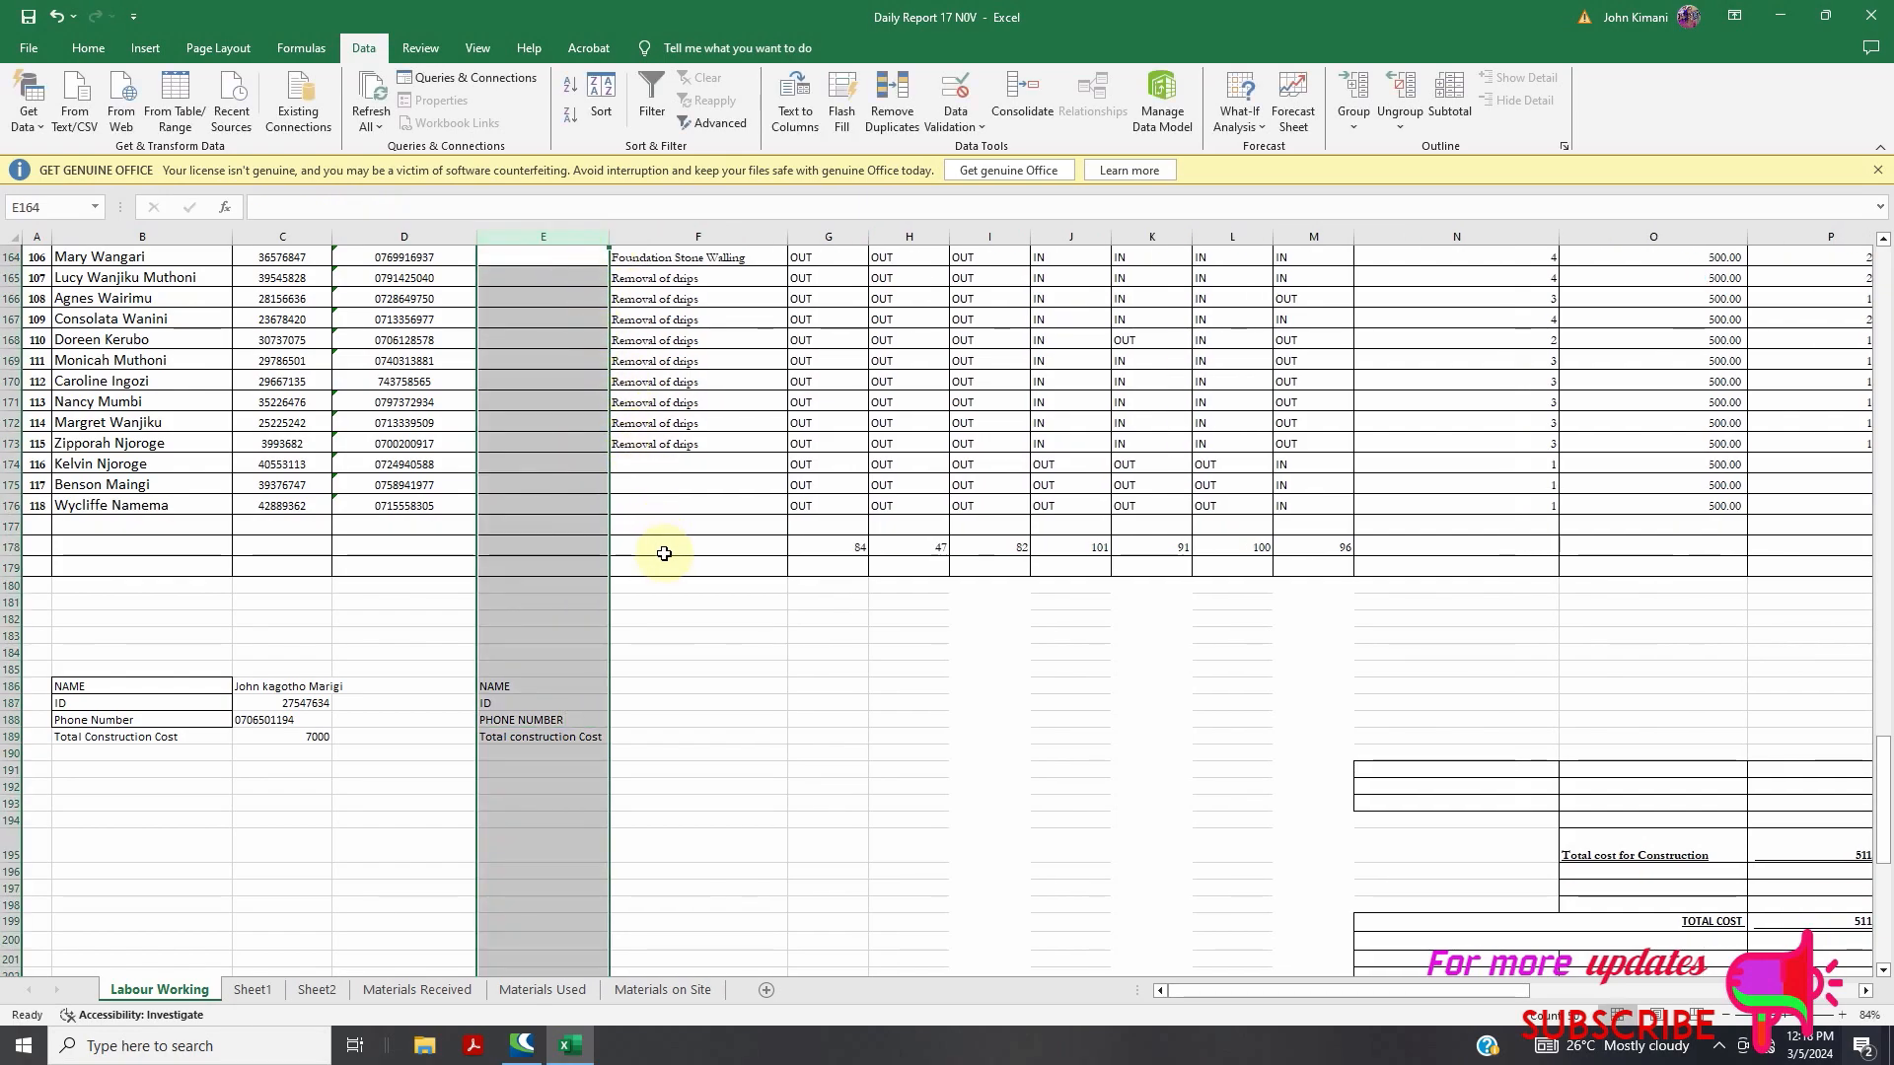
pyautogui.moveTo(69, 688); pyautogui.dragTo(315, 755)
pyautogui.press('Delete')
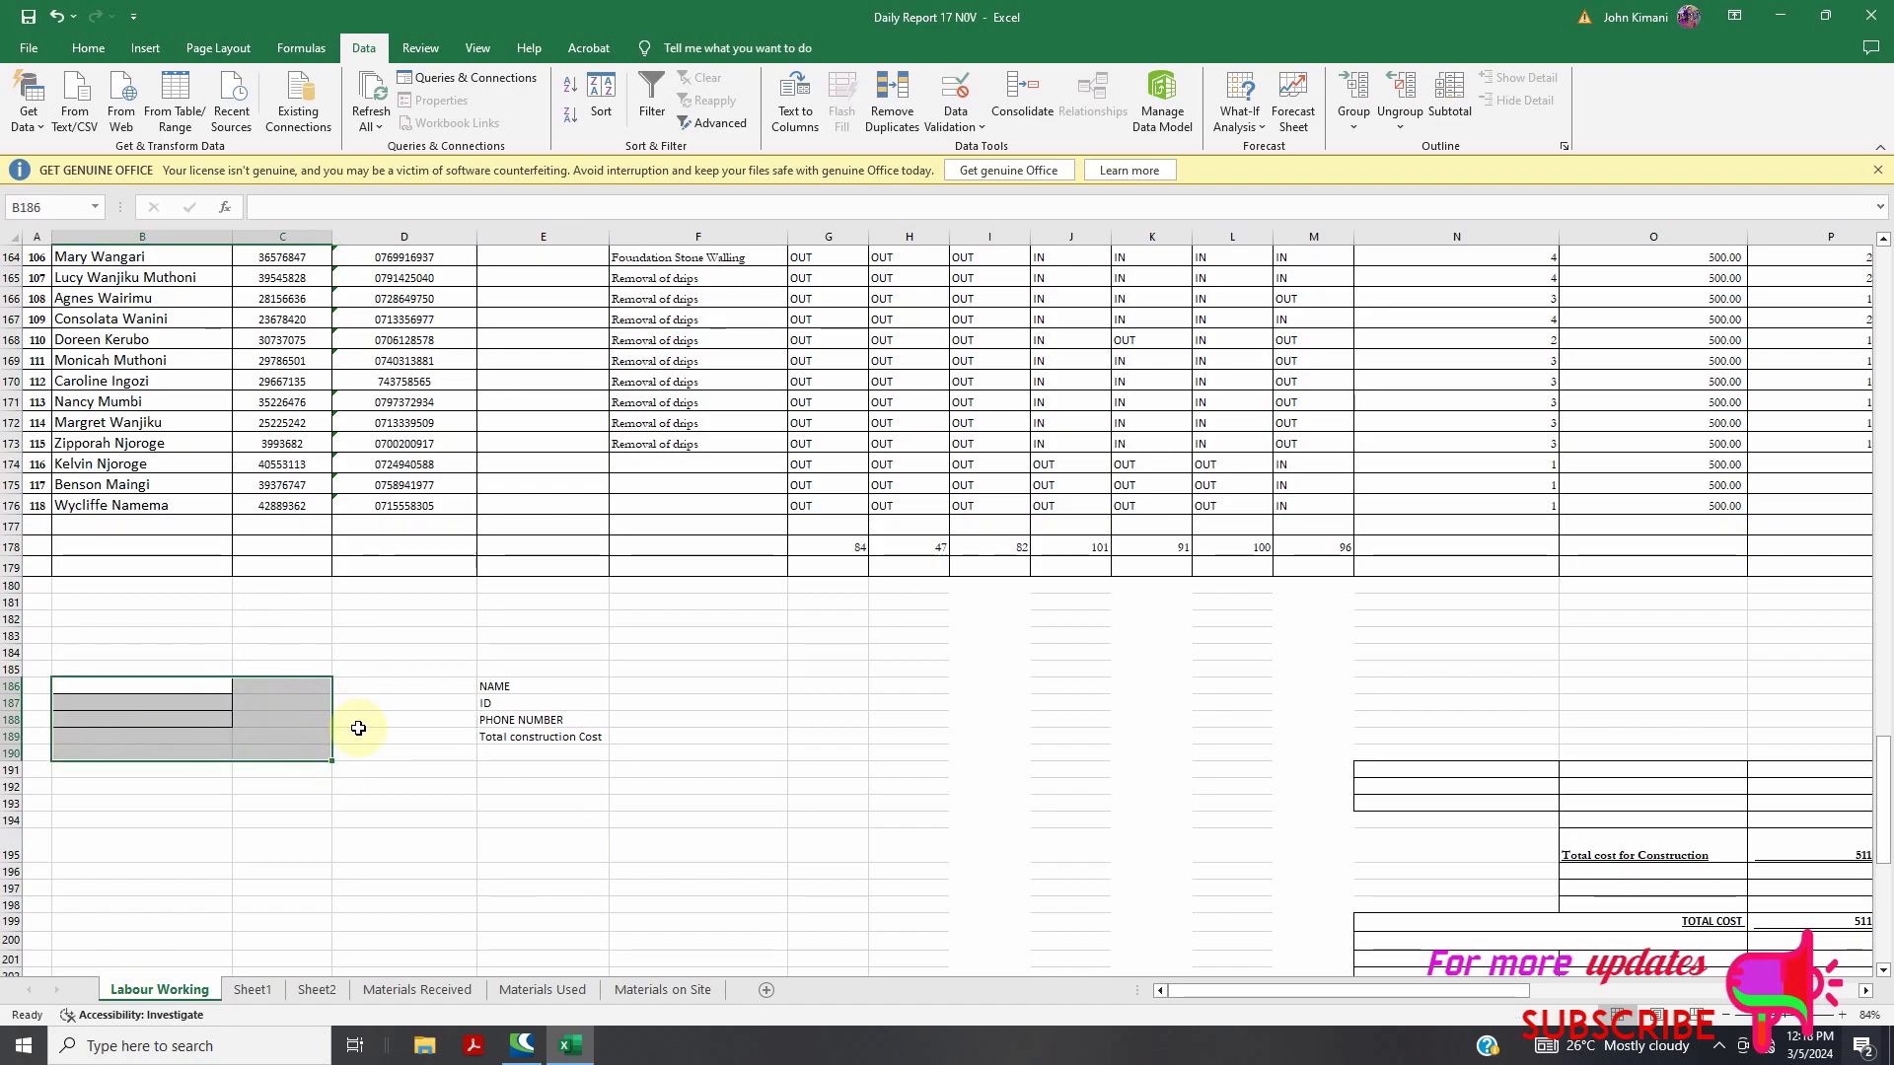
pyautogui.click(285, 714)
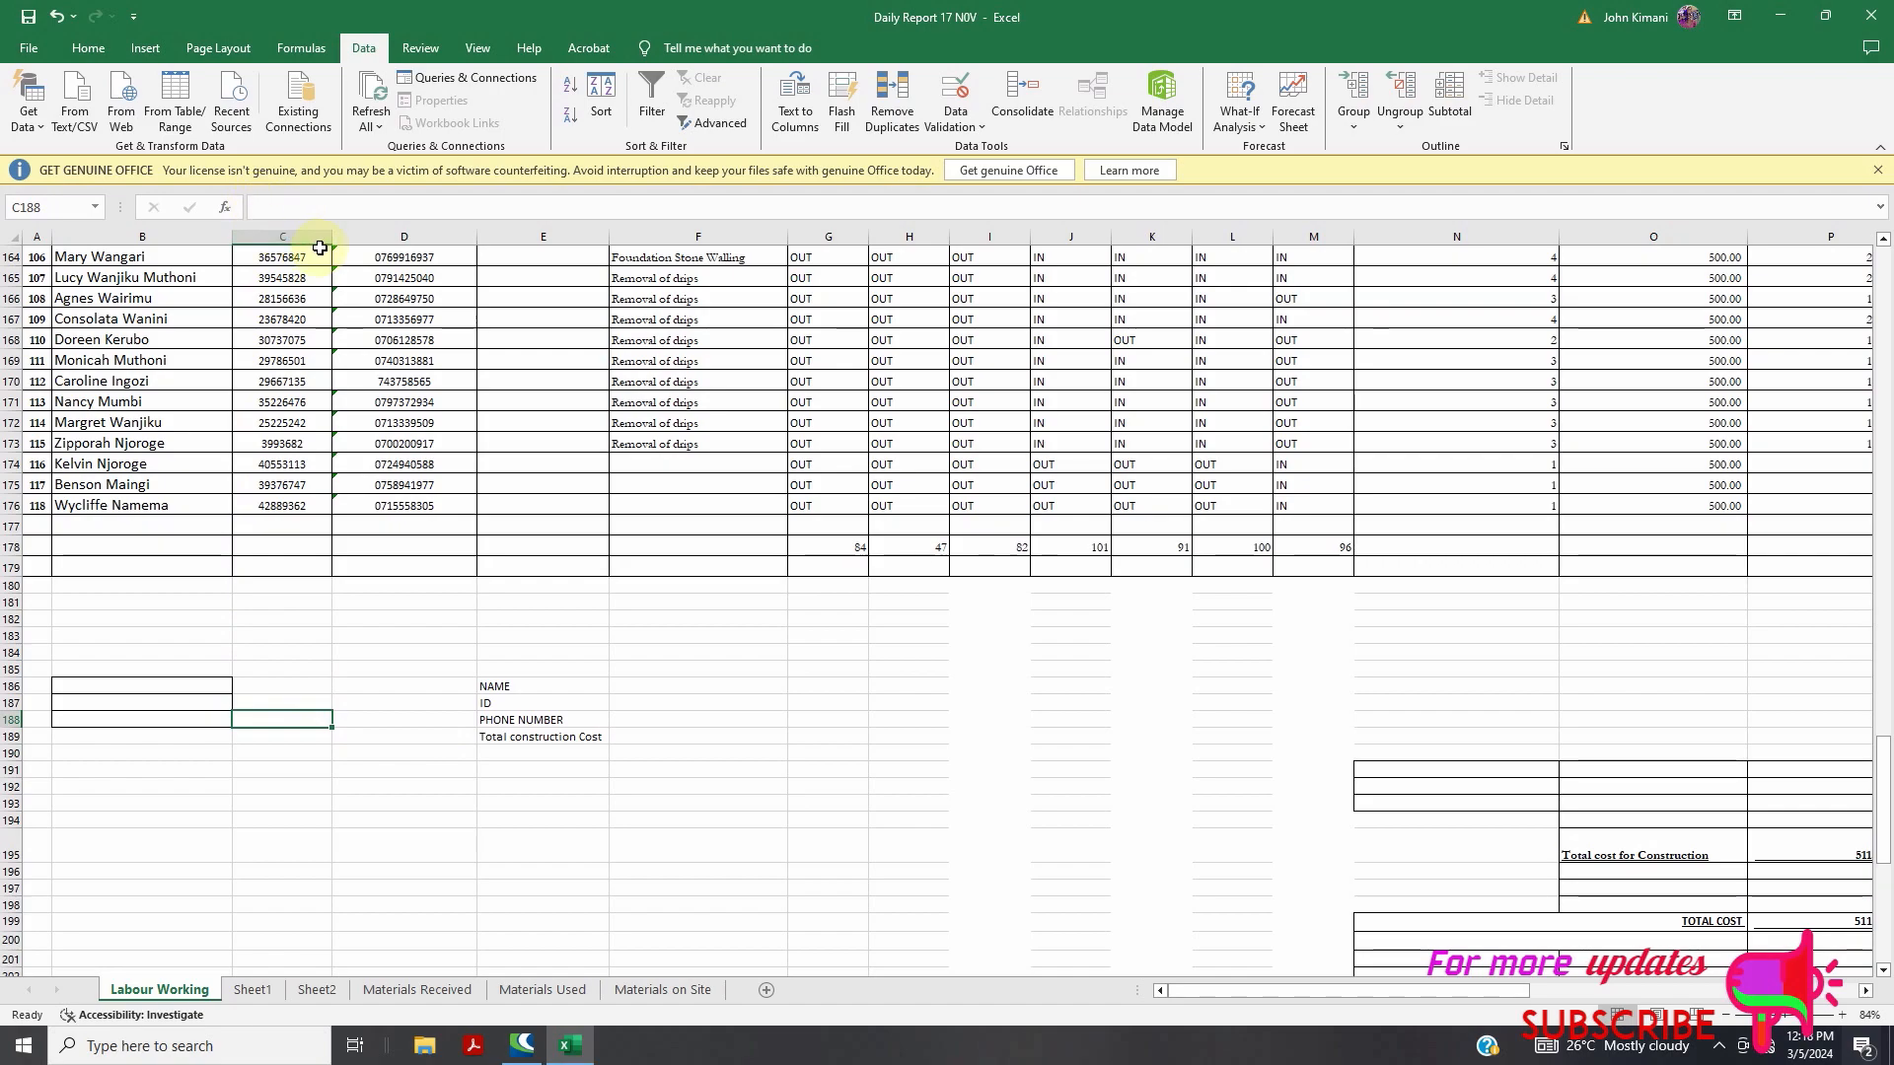
pyautogui.moveTo(323, 239); pyautogui.dragTo(308, 239)
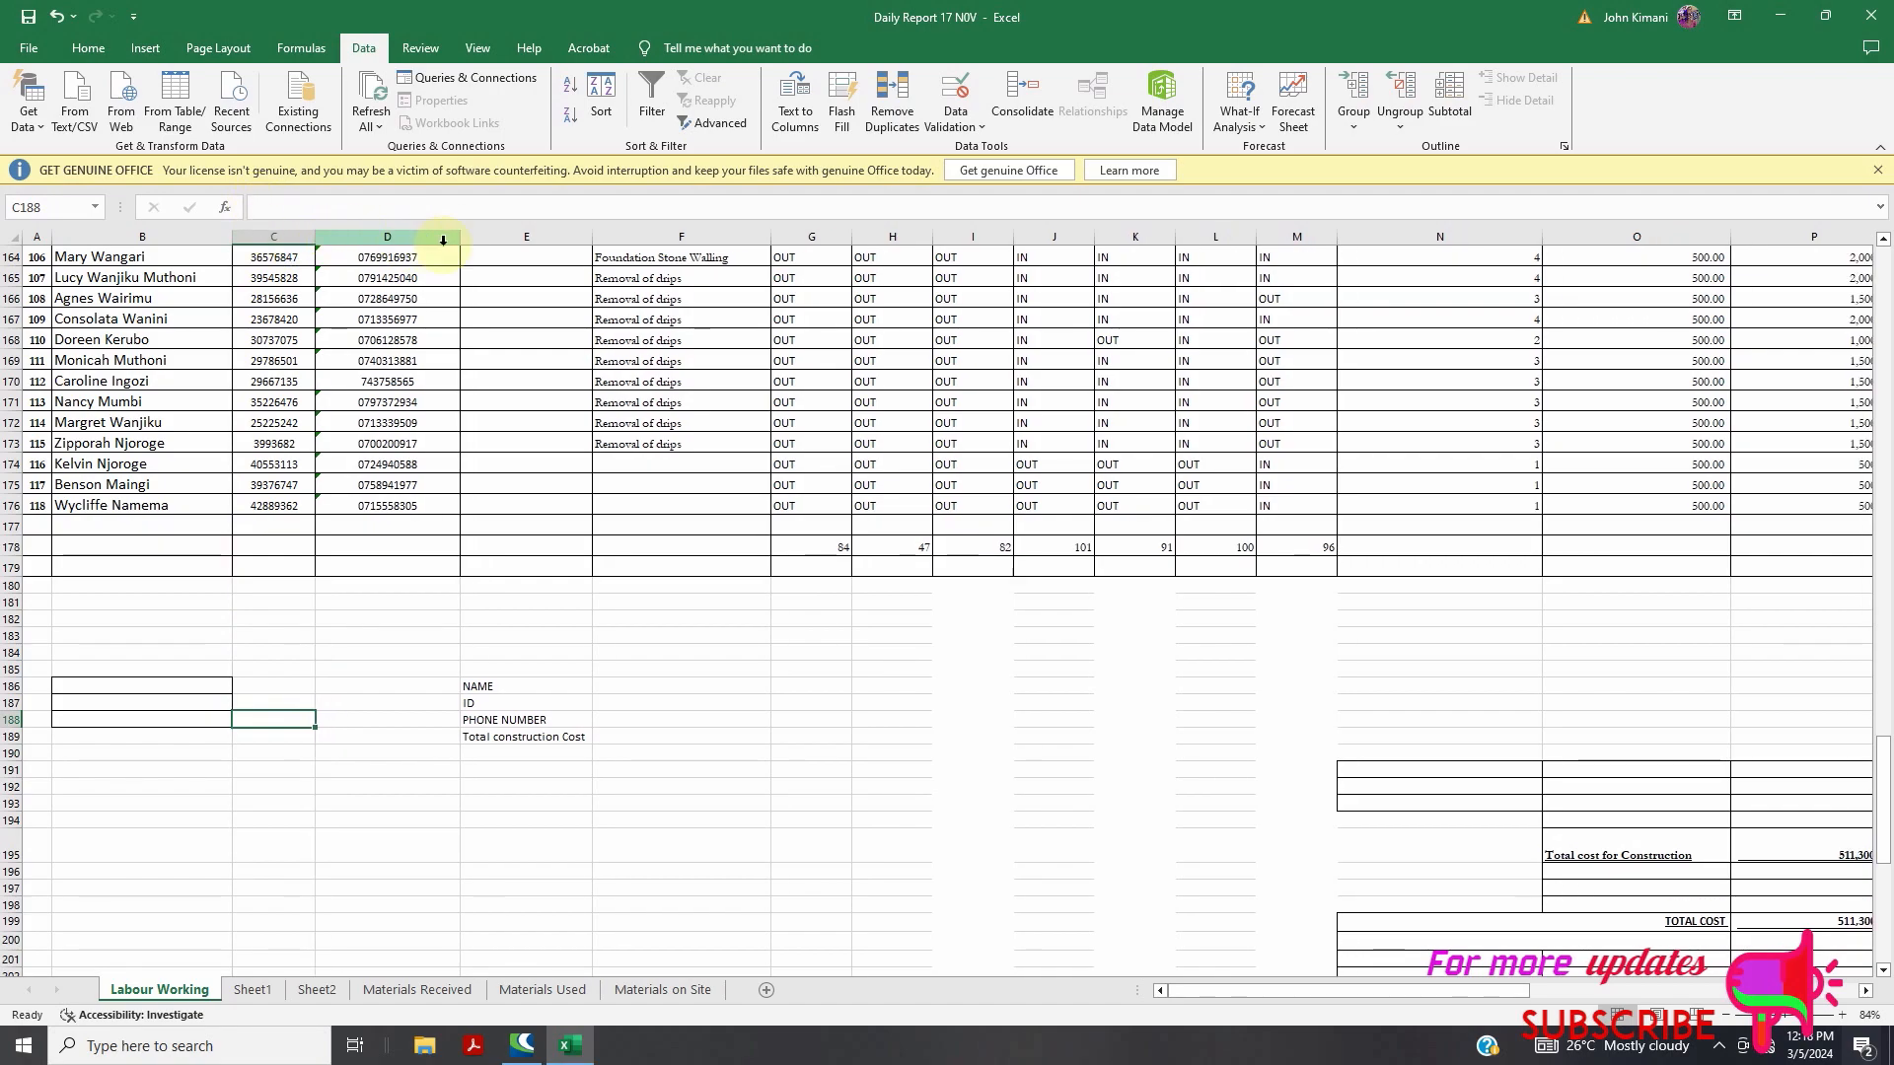
pyautogui.moveTo(462, 240); pyautogui.dragTo(461, 240)
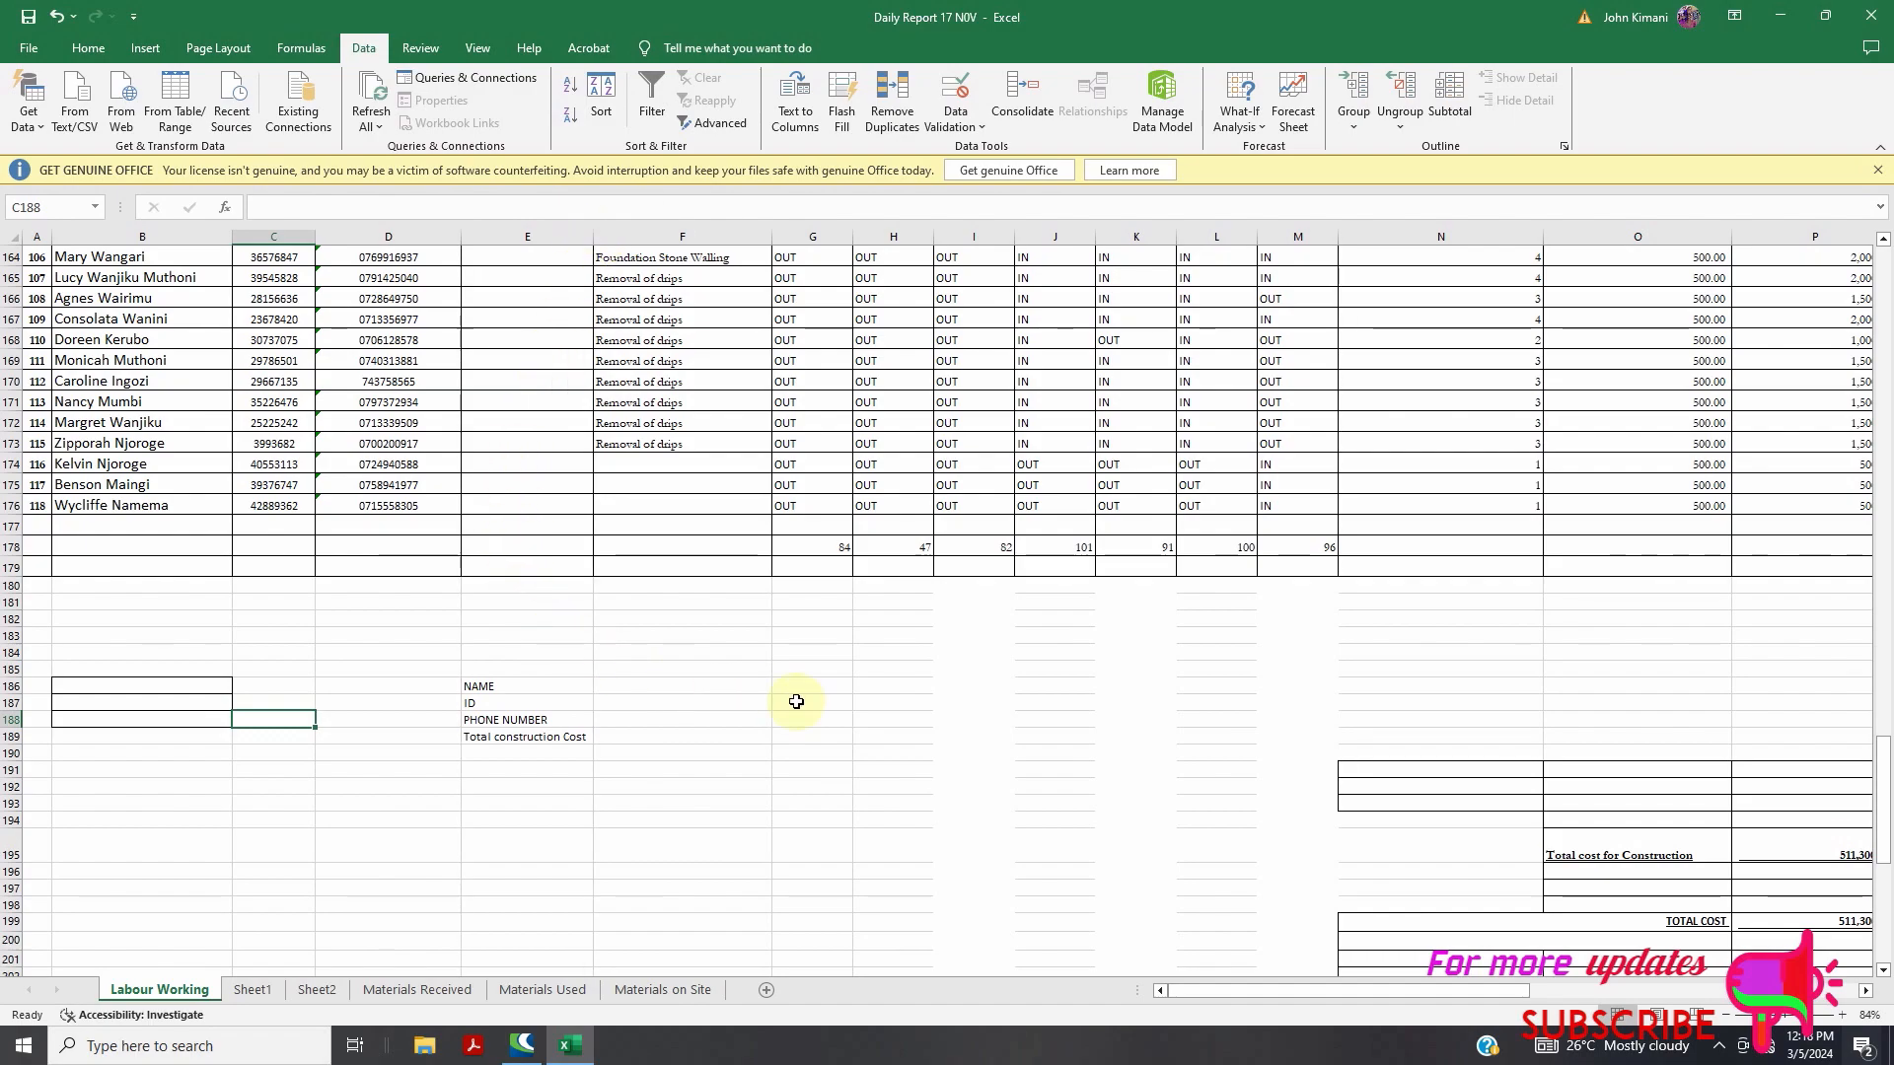
# Move the four labels from E186:E190 into column B starting at B186
pyautogui.moveTo(483, 688); pyautogui.dragTo(549, 754)
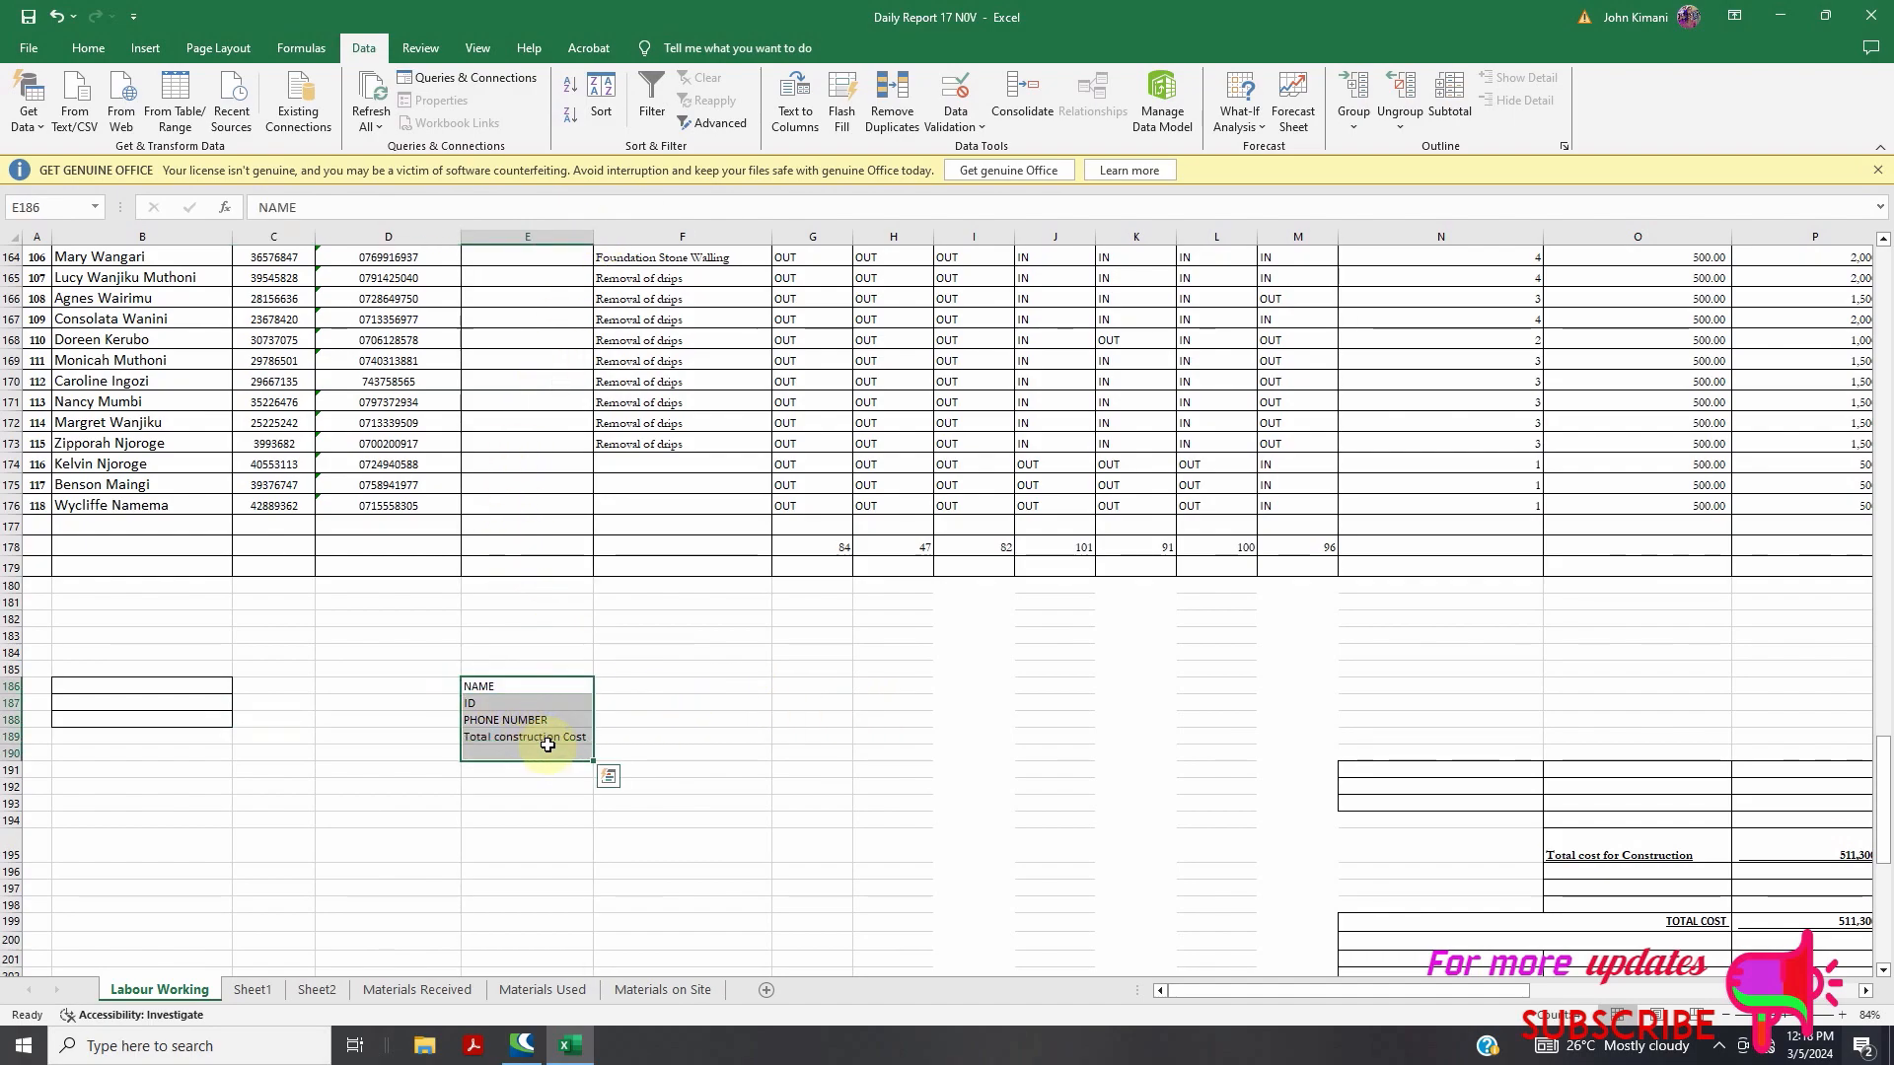
pyautogui.hotkey('ctrl', 'c')
pyautogui.moveTo(95, 685); pyautogui.dragTo(157, 713)
pyautogui.press('Return')
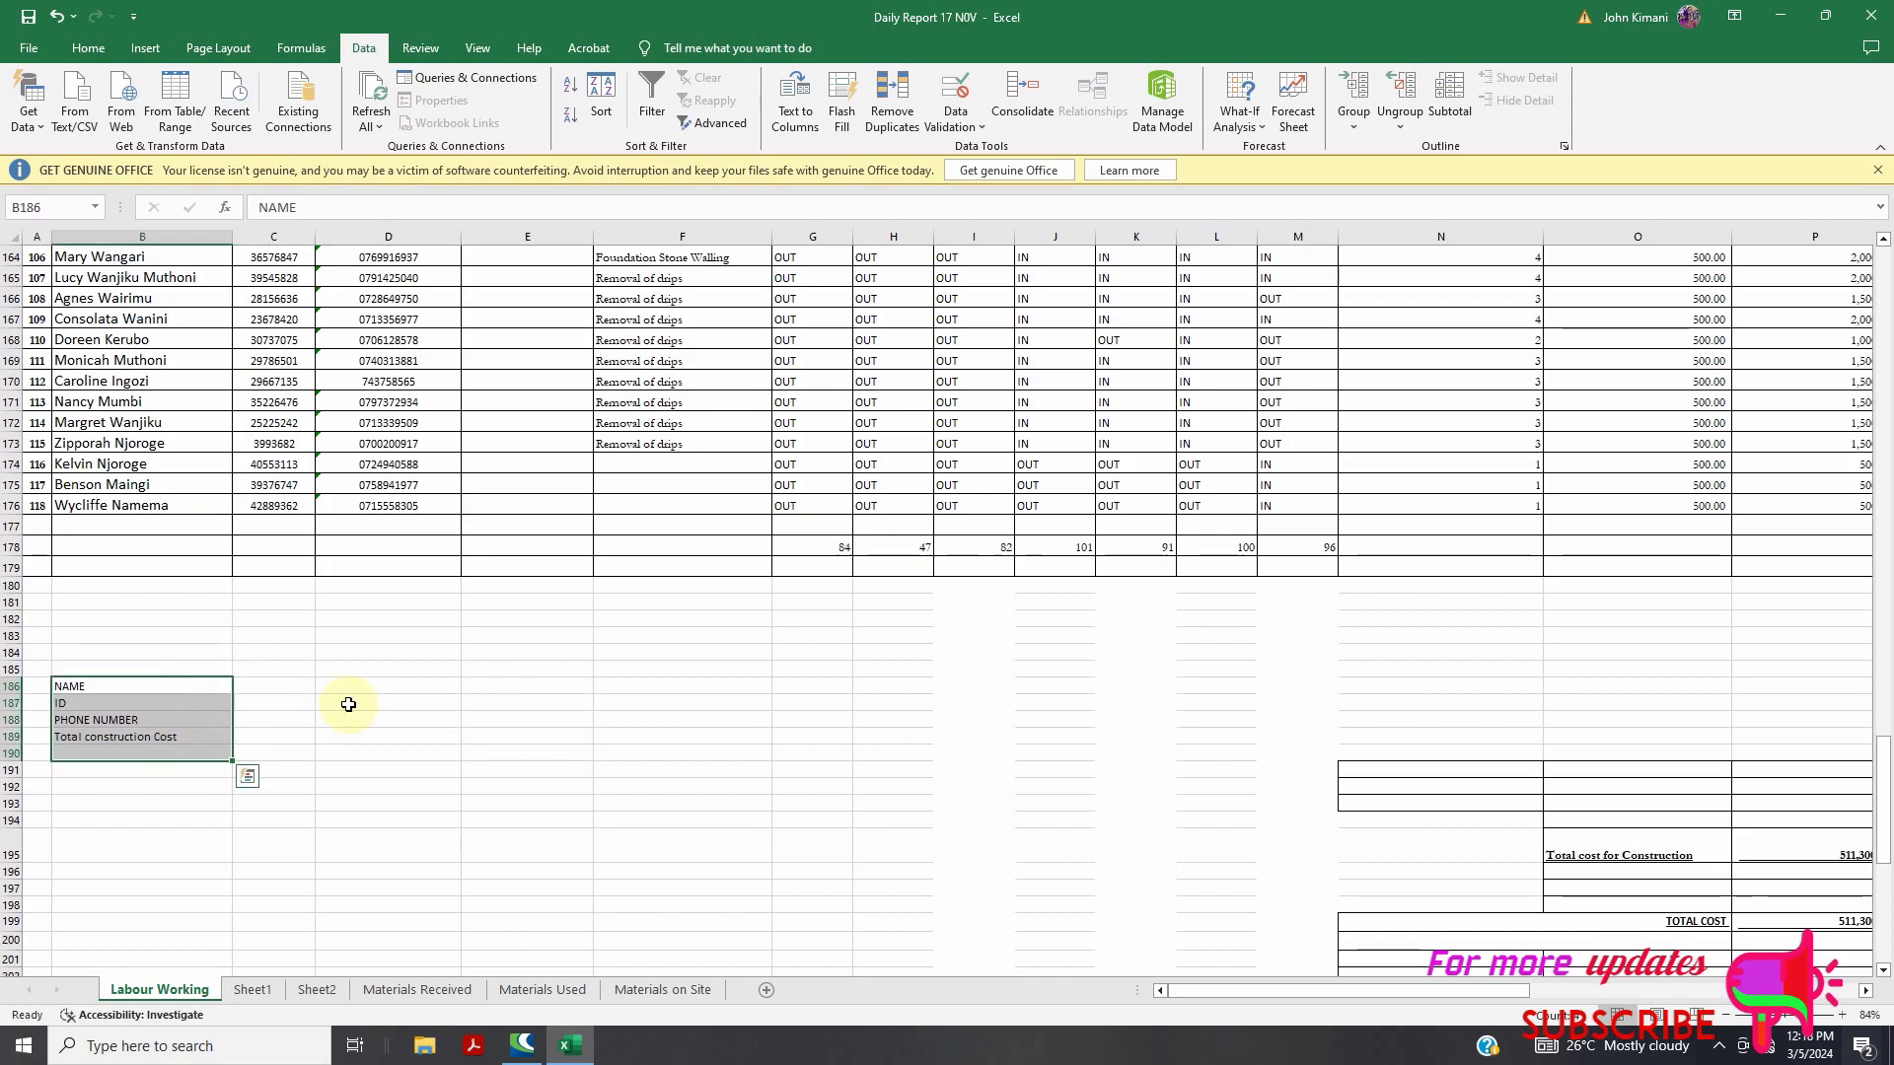
# Narrow the emptied column E to about 15.57 and make column F narrower
pyautogui.doubleClick(590, 238)
pyautogui.click(590, 238)
pyautogui.moveTo(585, 238); pyautogui.dragTo(545, 242)
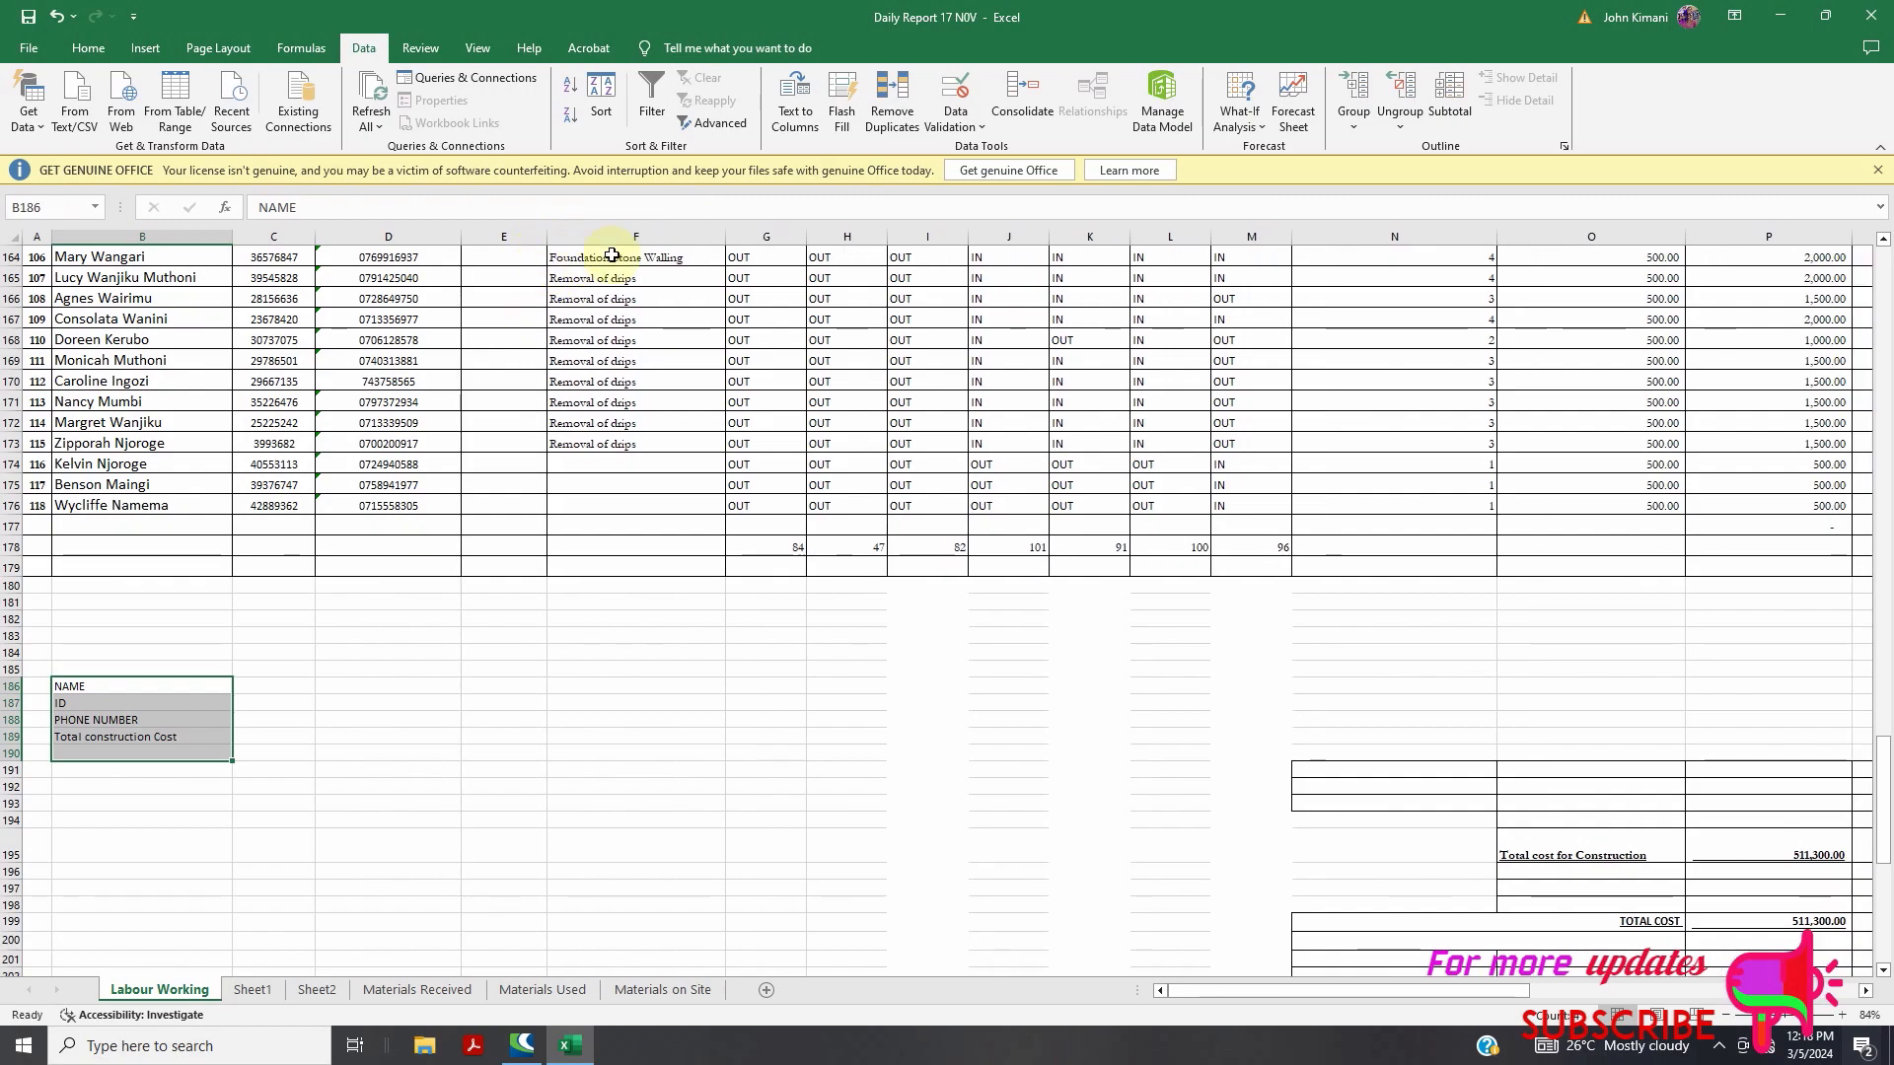
pyautogui.moveTo(727, 236); pyautogui.dragTo(661, 258)
pyautogui.scroll(1, 82, 729)
pyautogui.scroll(2, 82, 729)
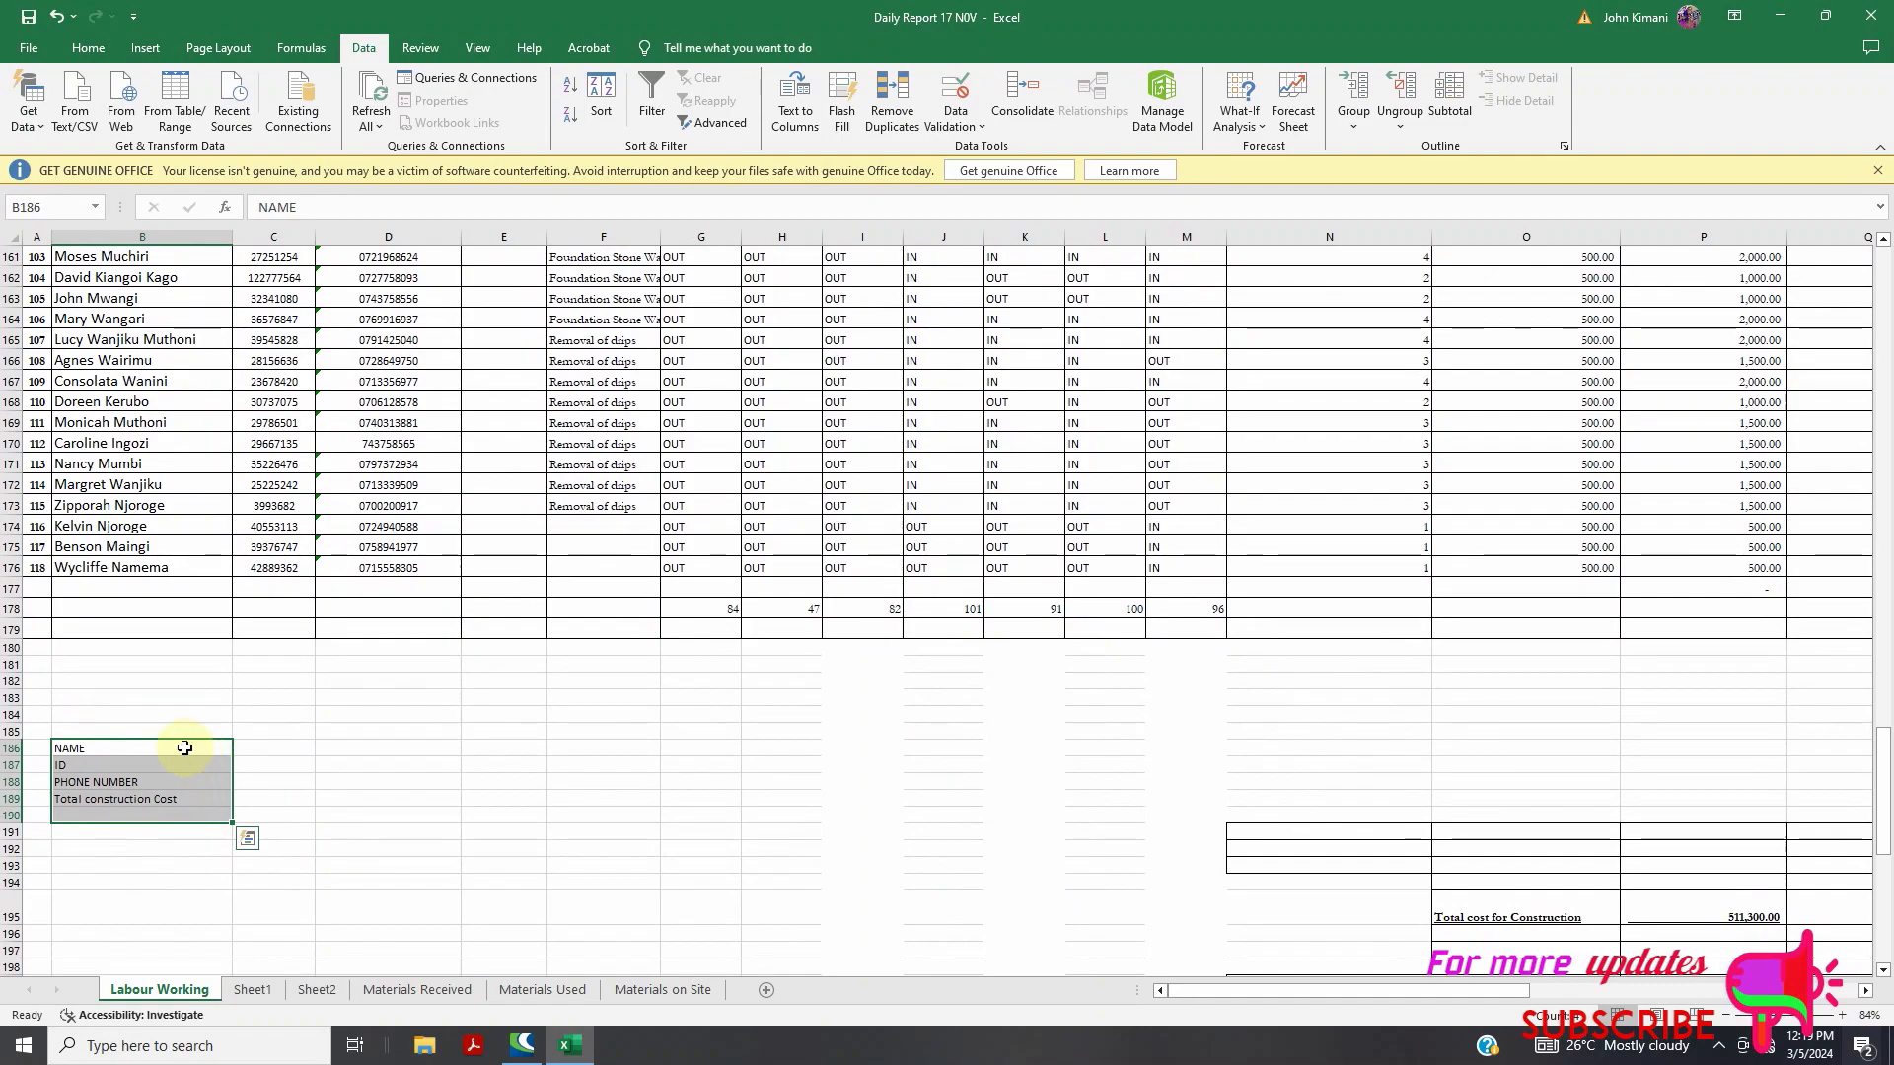
pyautogui.click(280, 814)
pyautogui.click(286, 826)
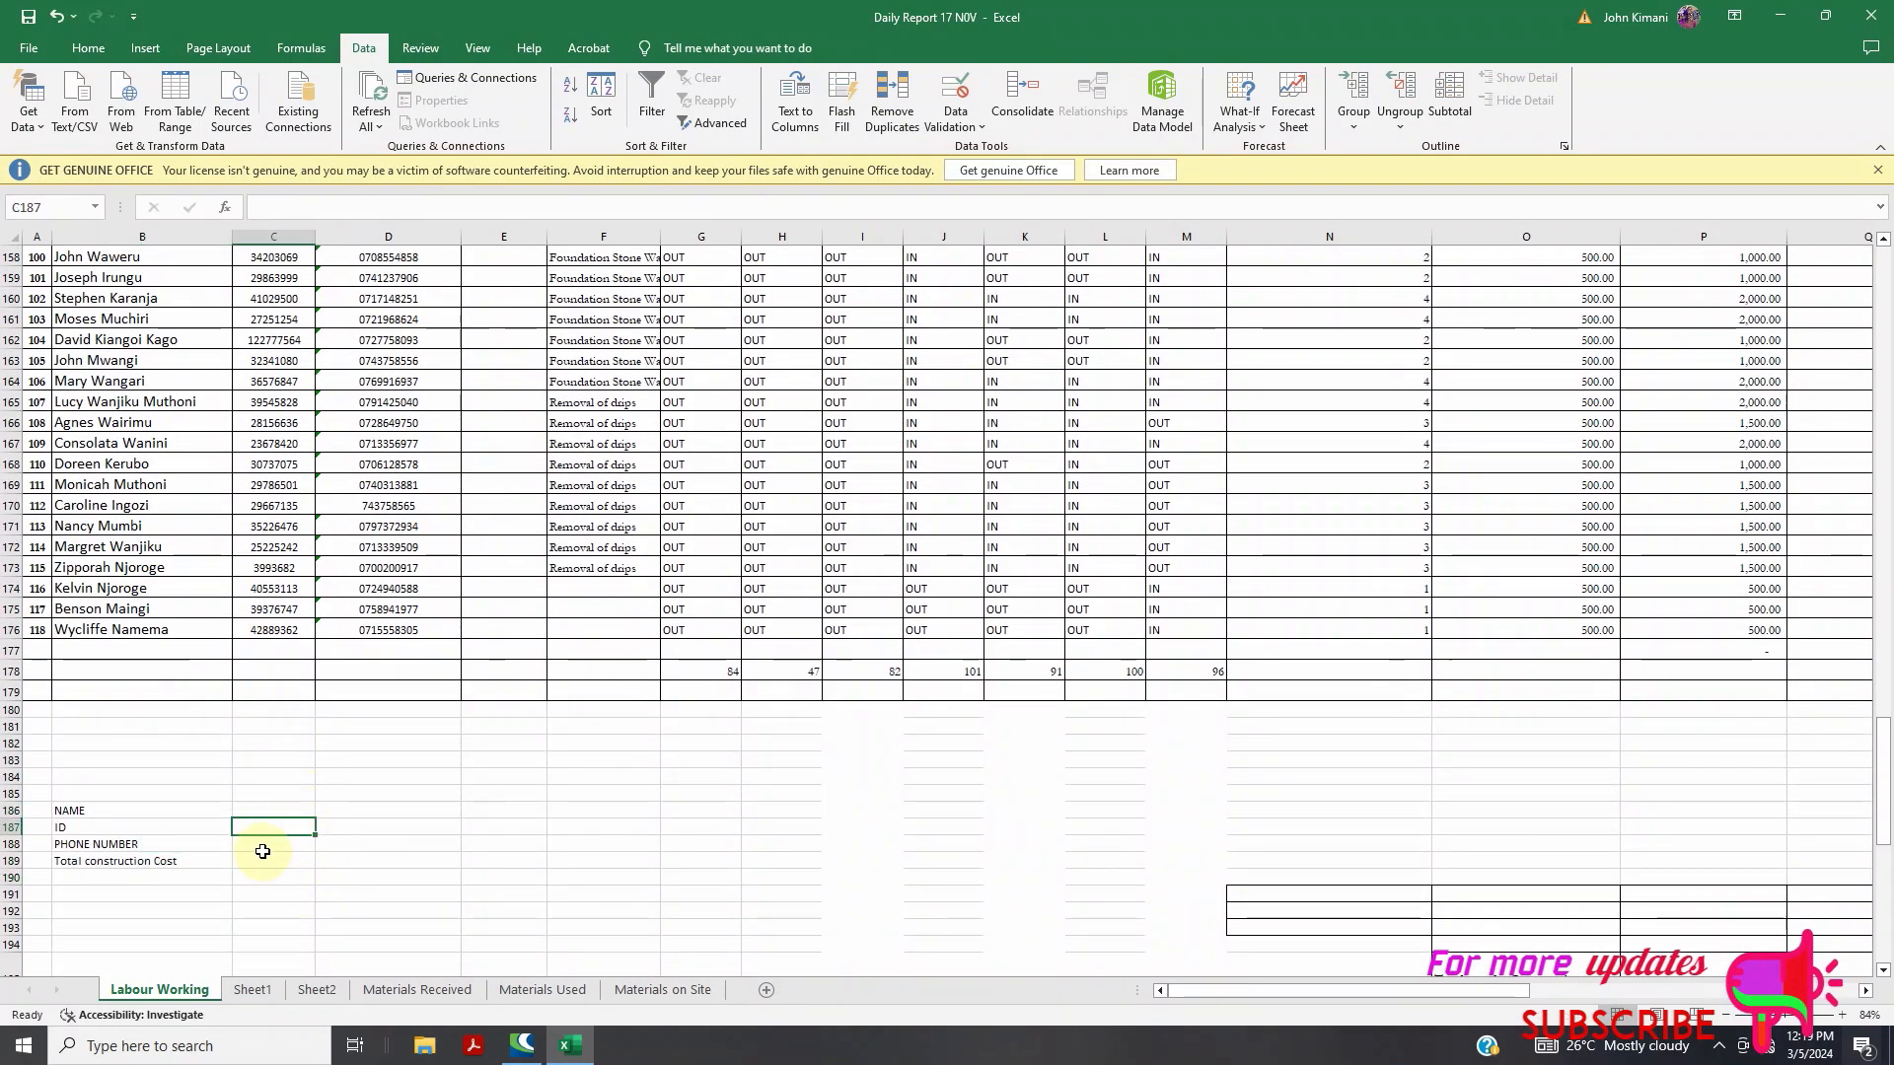
# Begin C187's formula as =vlookup(C186, using the NAME cell as lookup value
pyautogui.scroll(4, 276, 927)
pyautogui.scroll(-4, 283, 888)
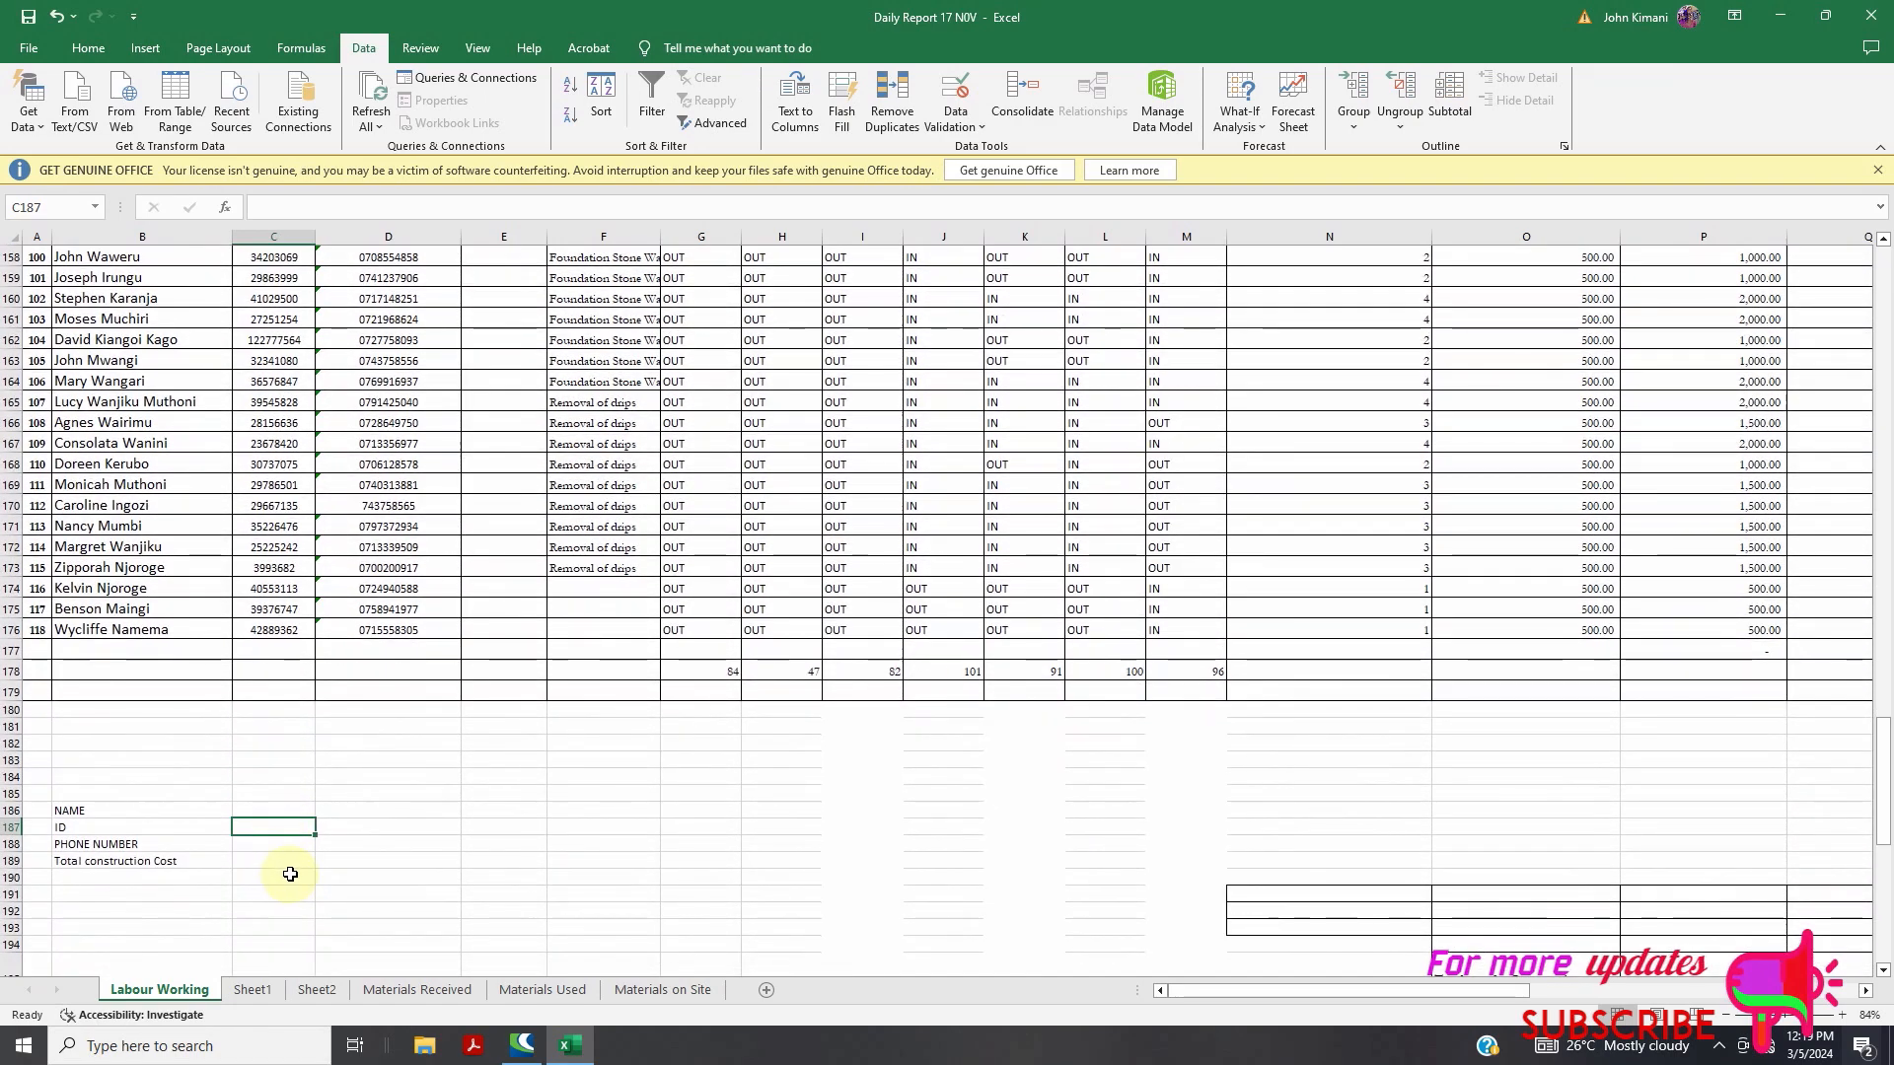
pyautogui.write('=')
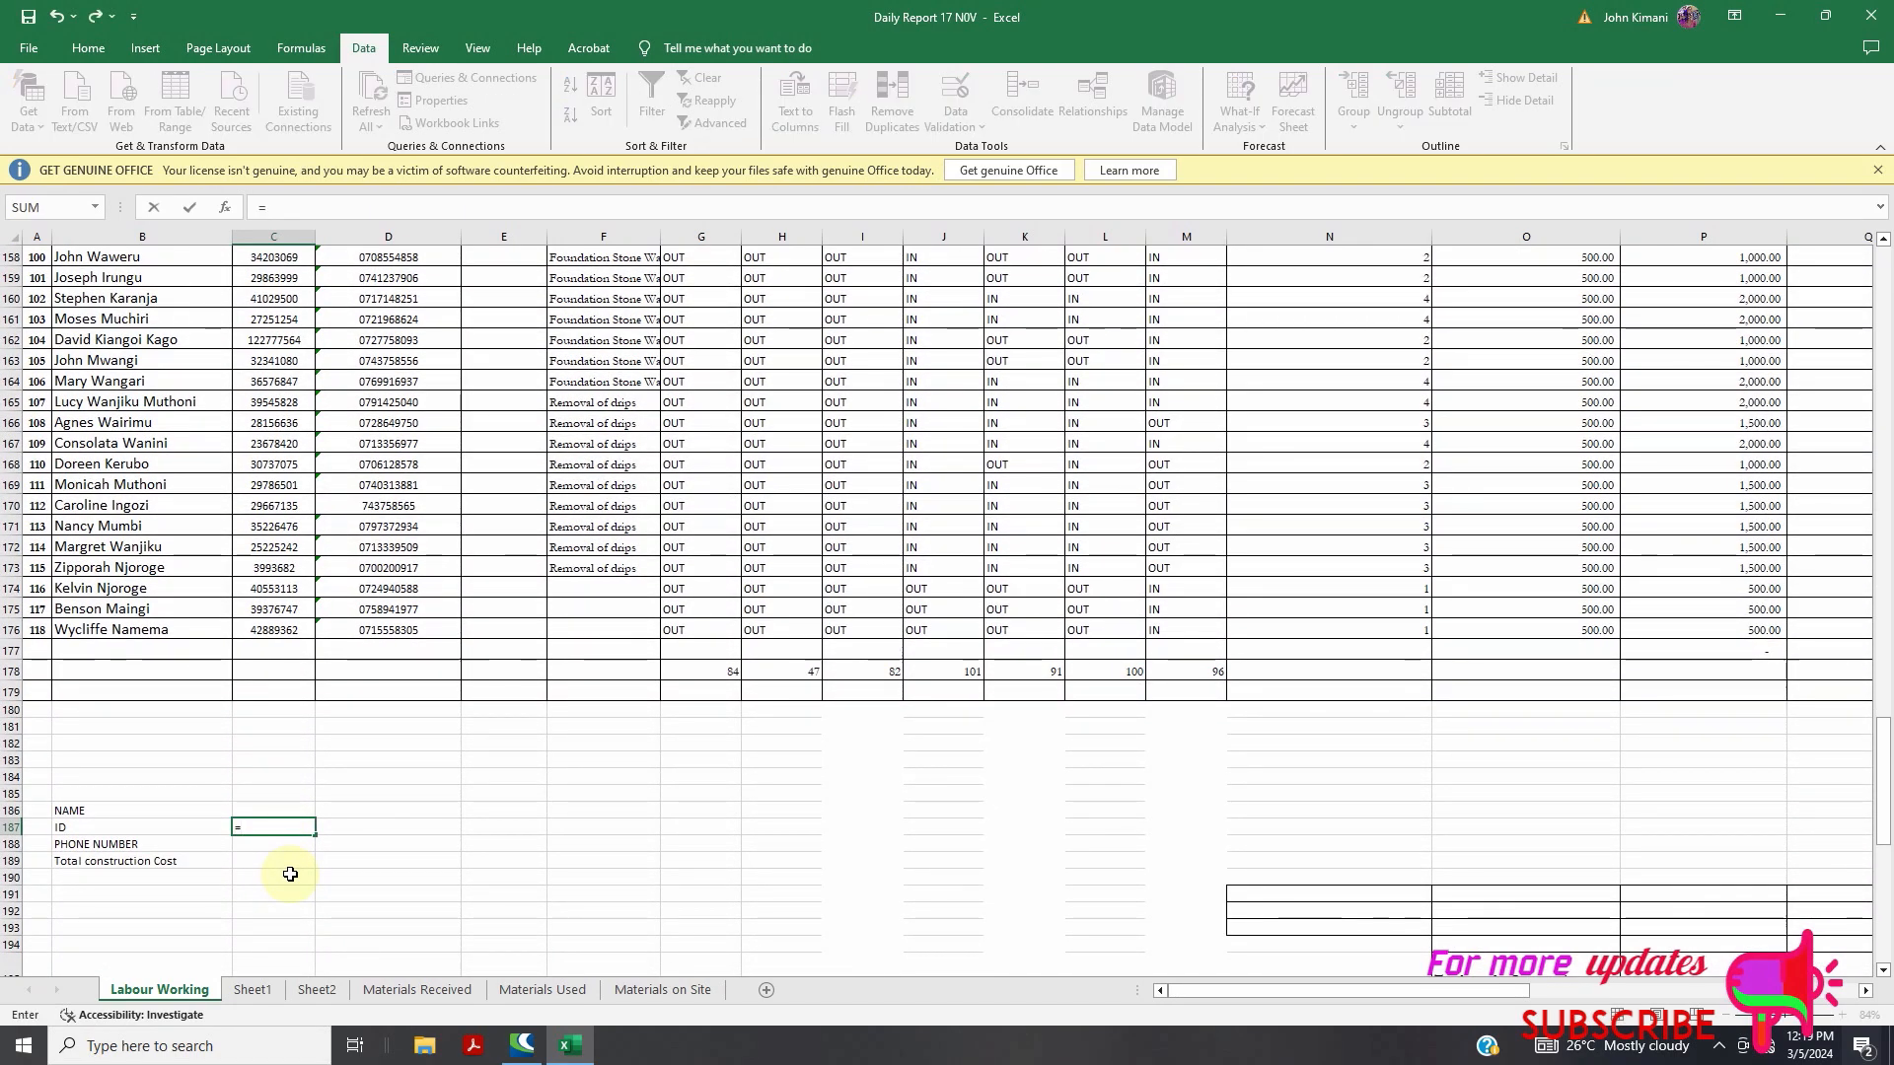
pyautogui.write('vlooku')
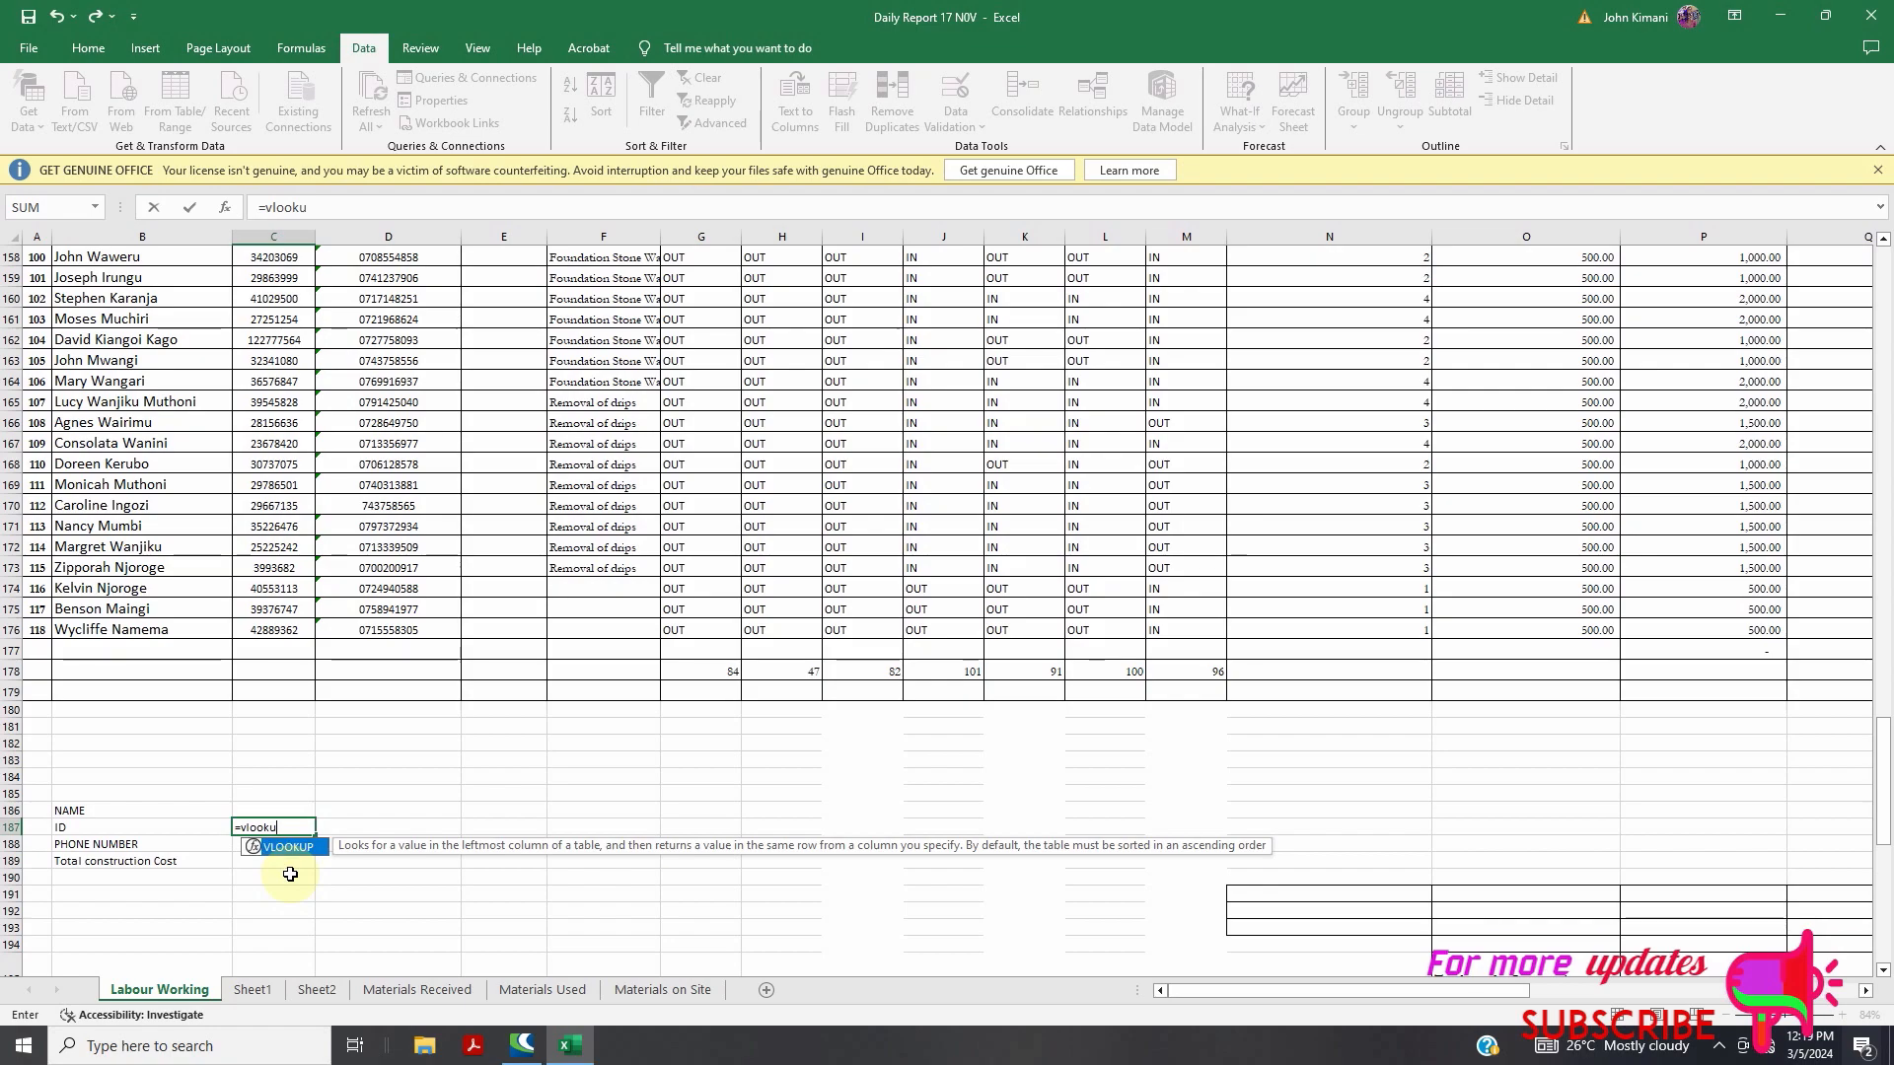
pyautogui.write('p(')
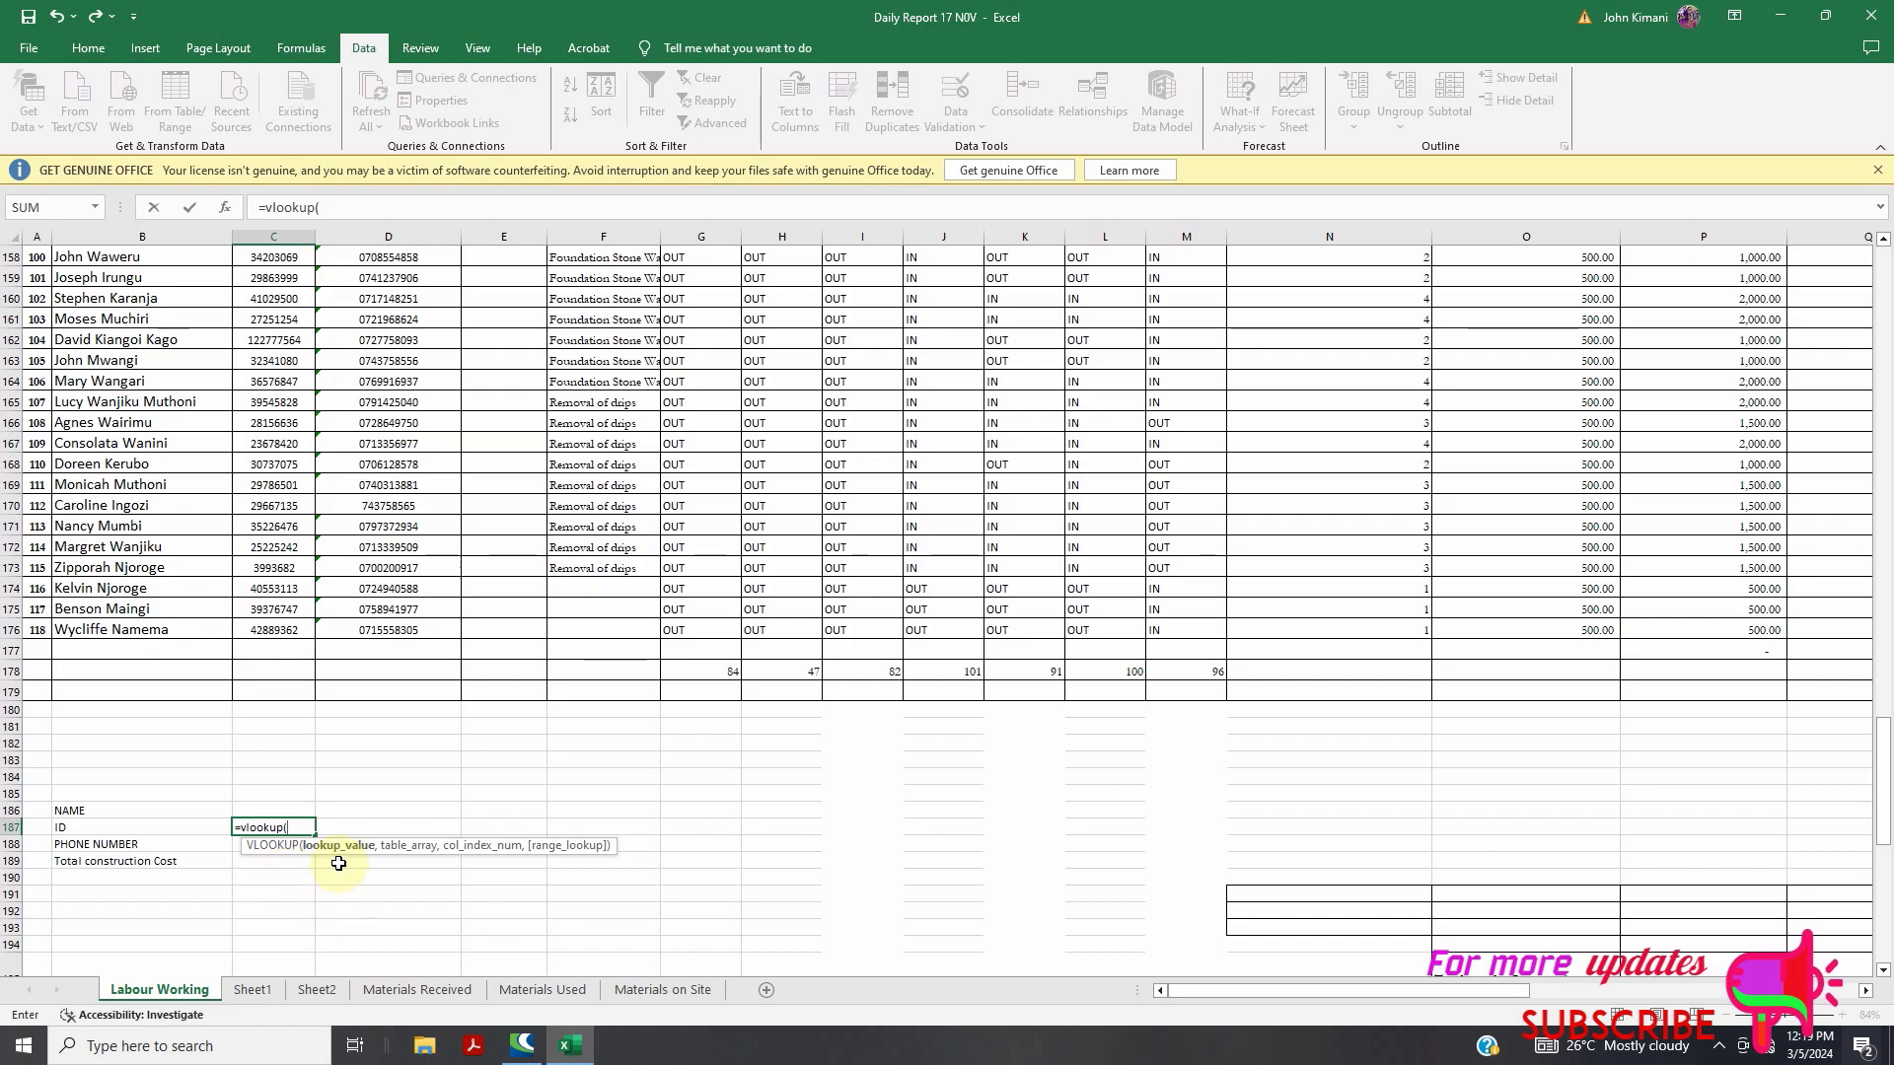
pyautogui.click(253, 811)
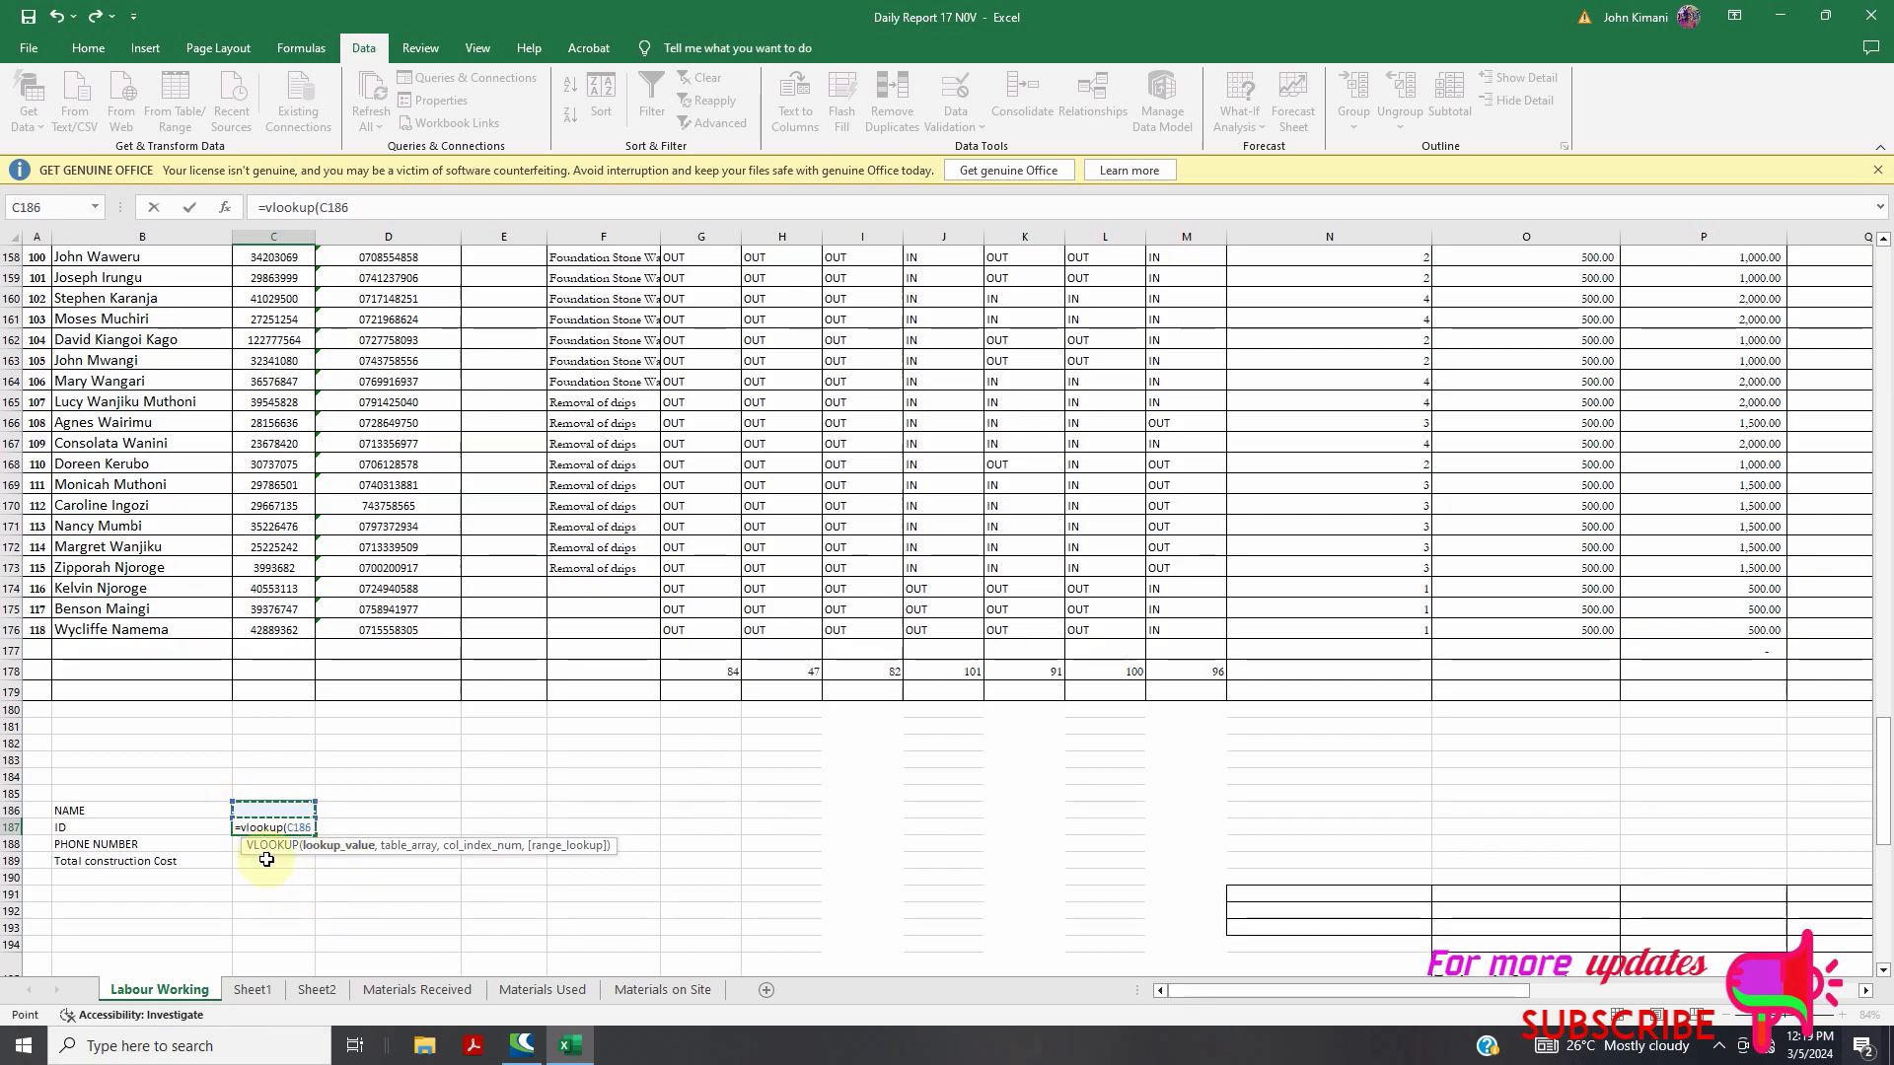
pyautogui.write(',')
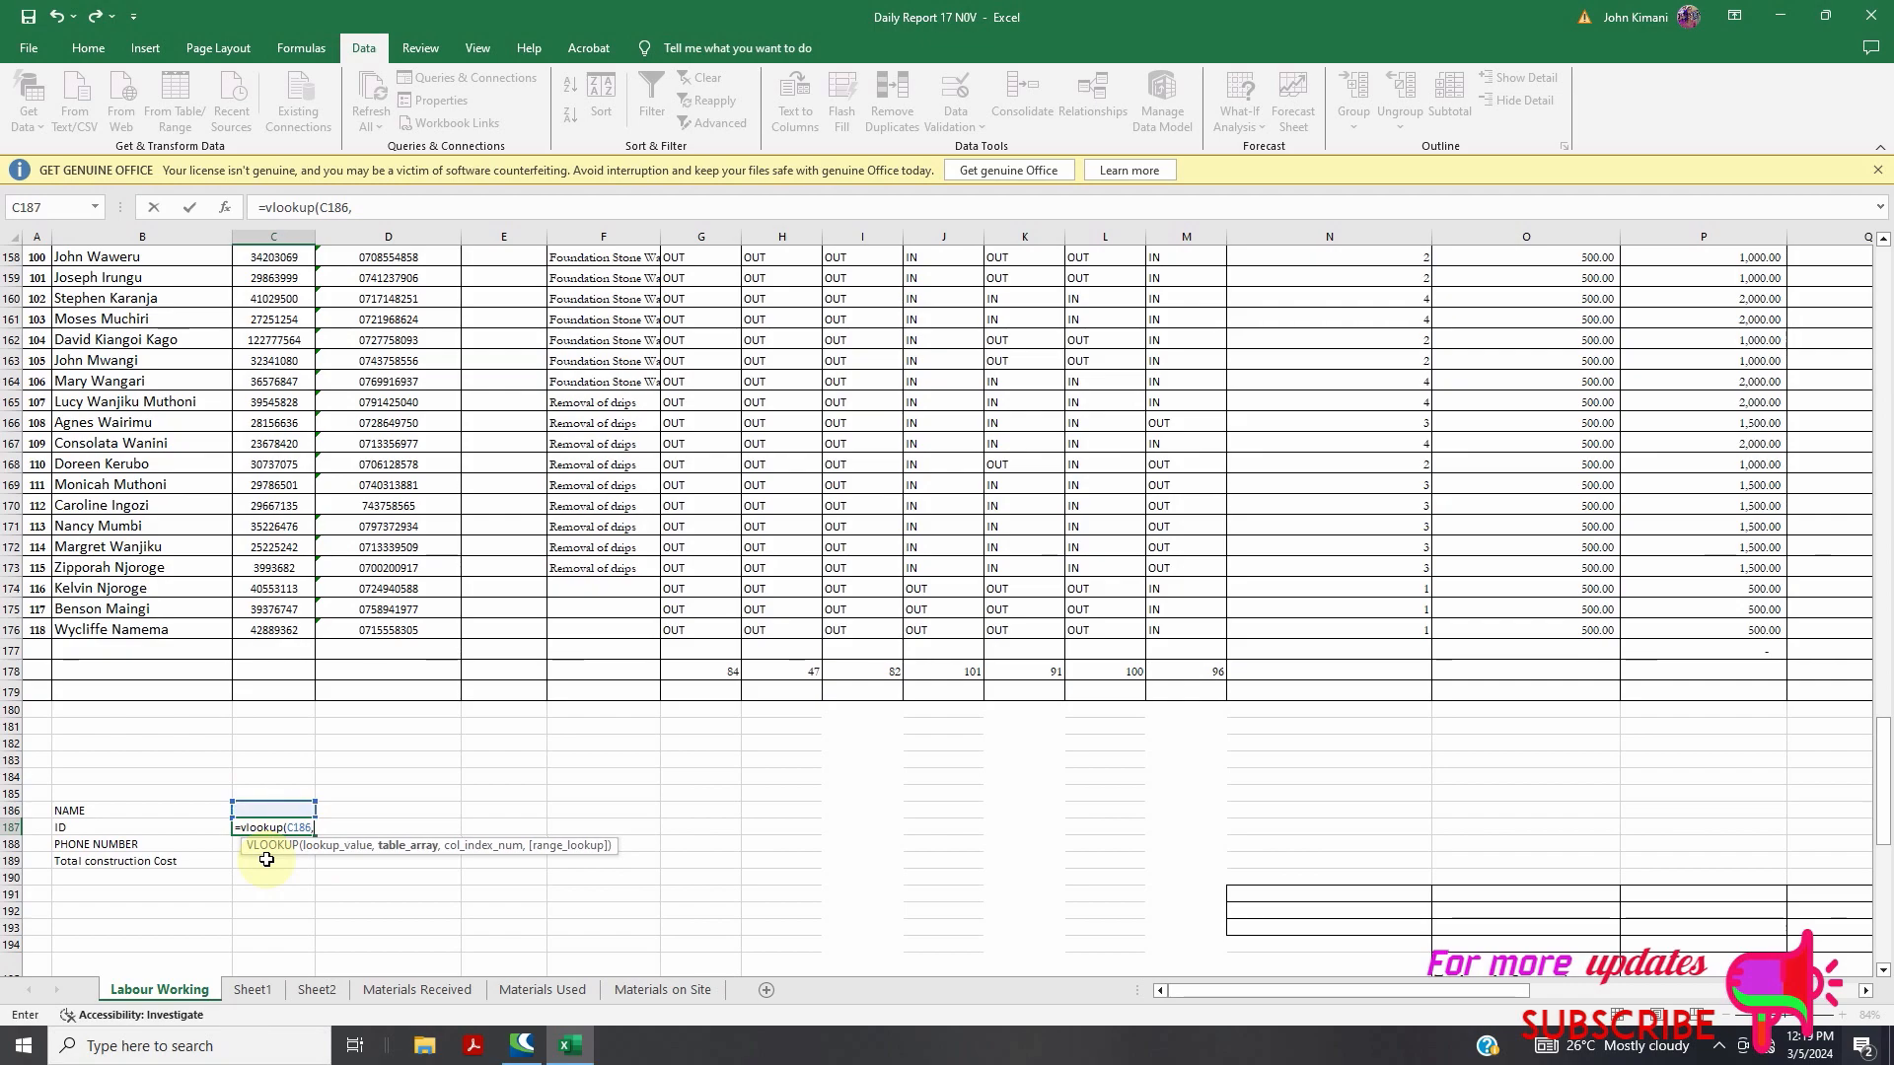
# Set the worker table B5:P177 as the VLOOKUP's table_array
pyautogui.scroll(15, 156, 541)
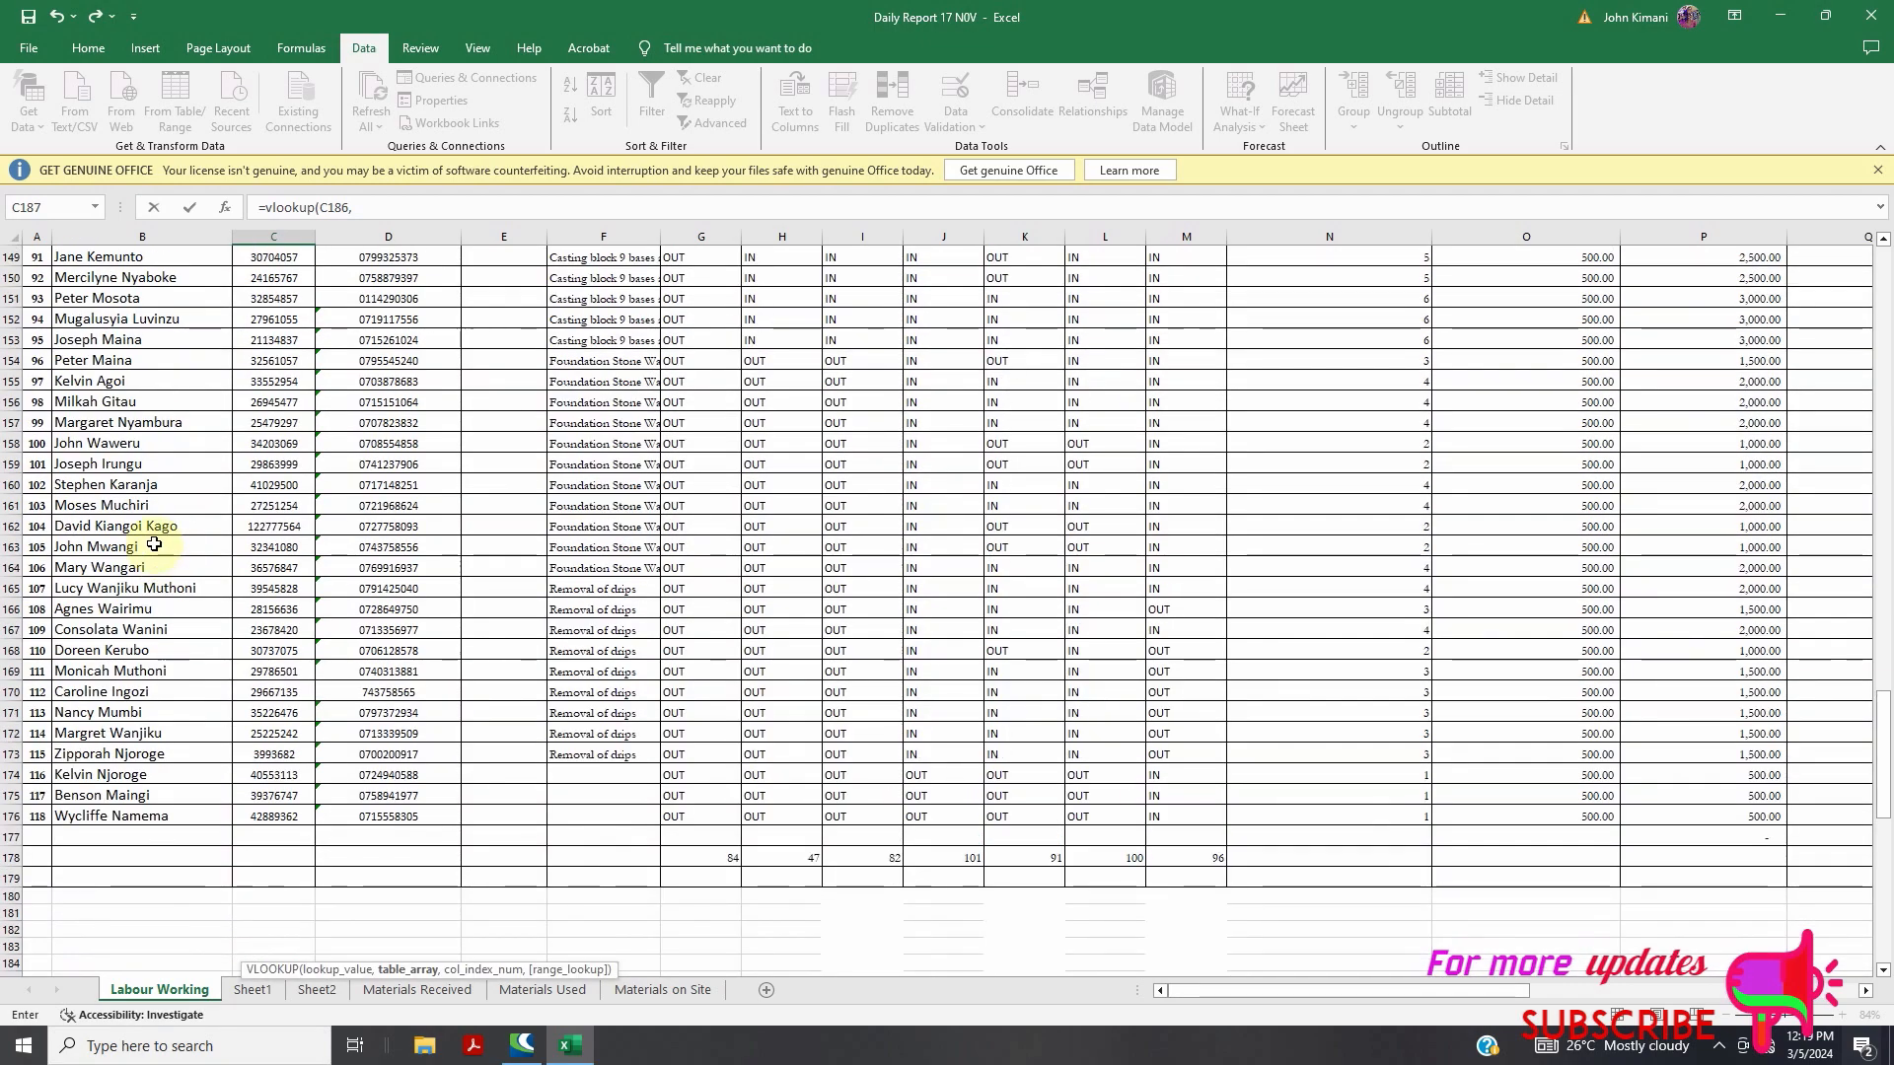
pyautogui.scroll(20, 127, 375)
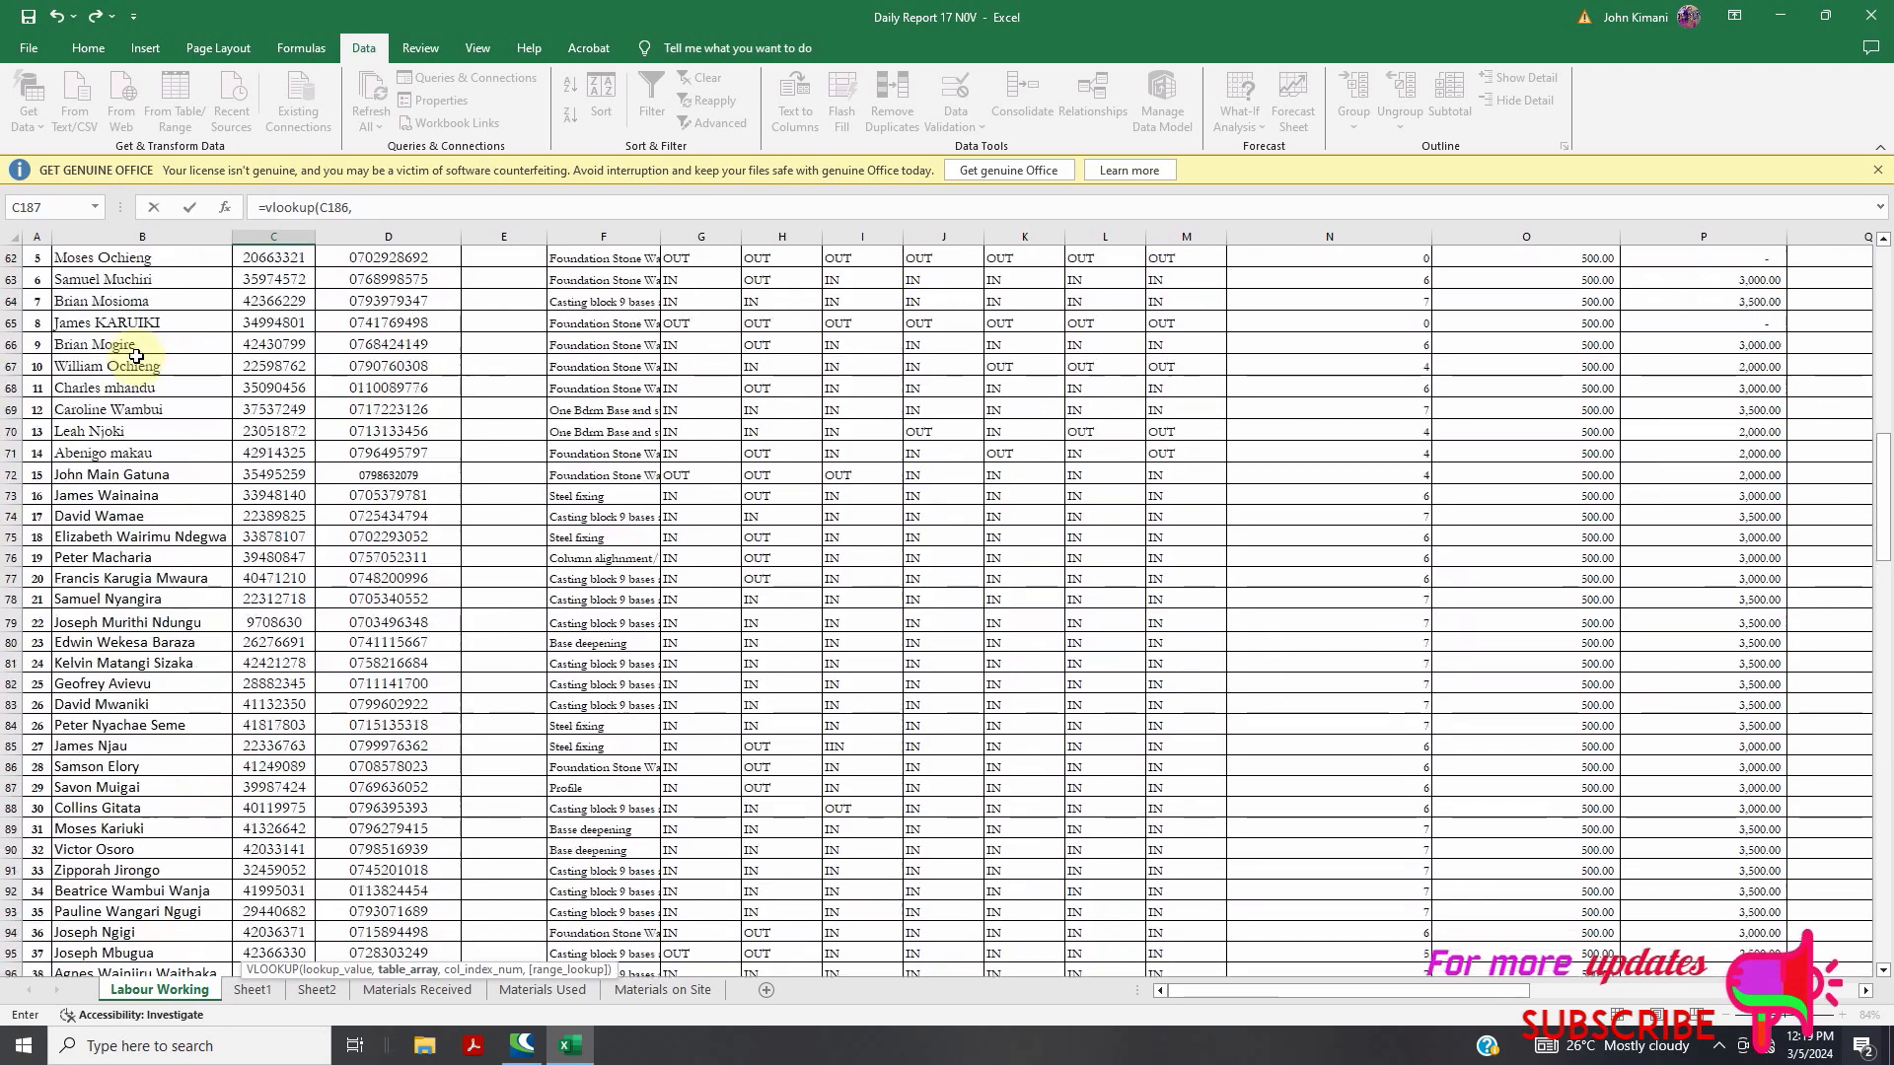
pyautogui.scroll(3, 146, 352)
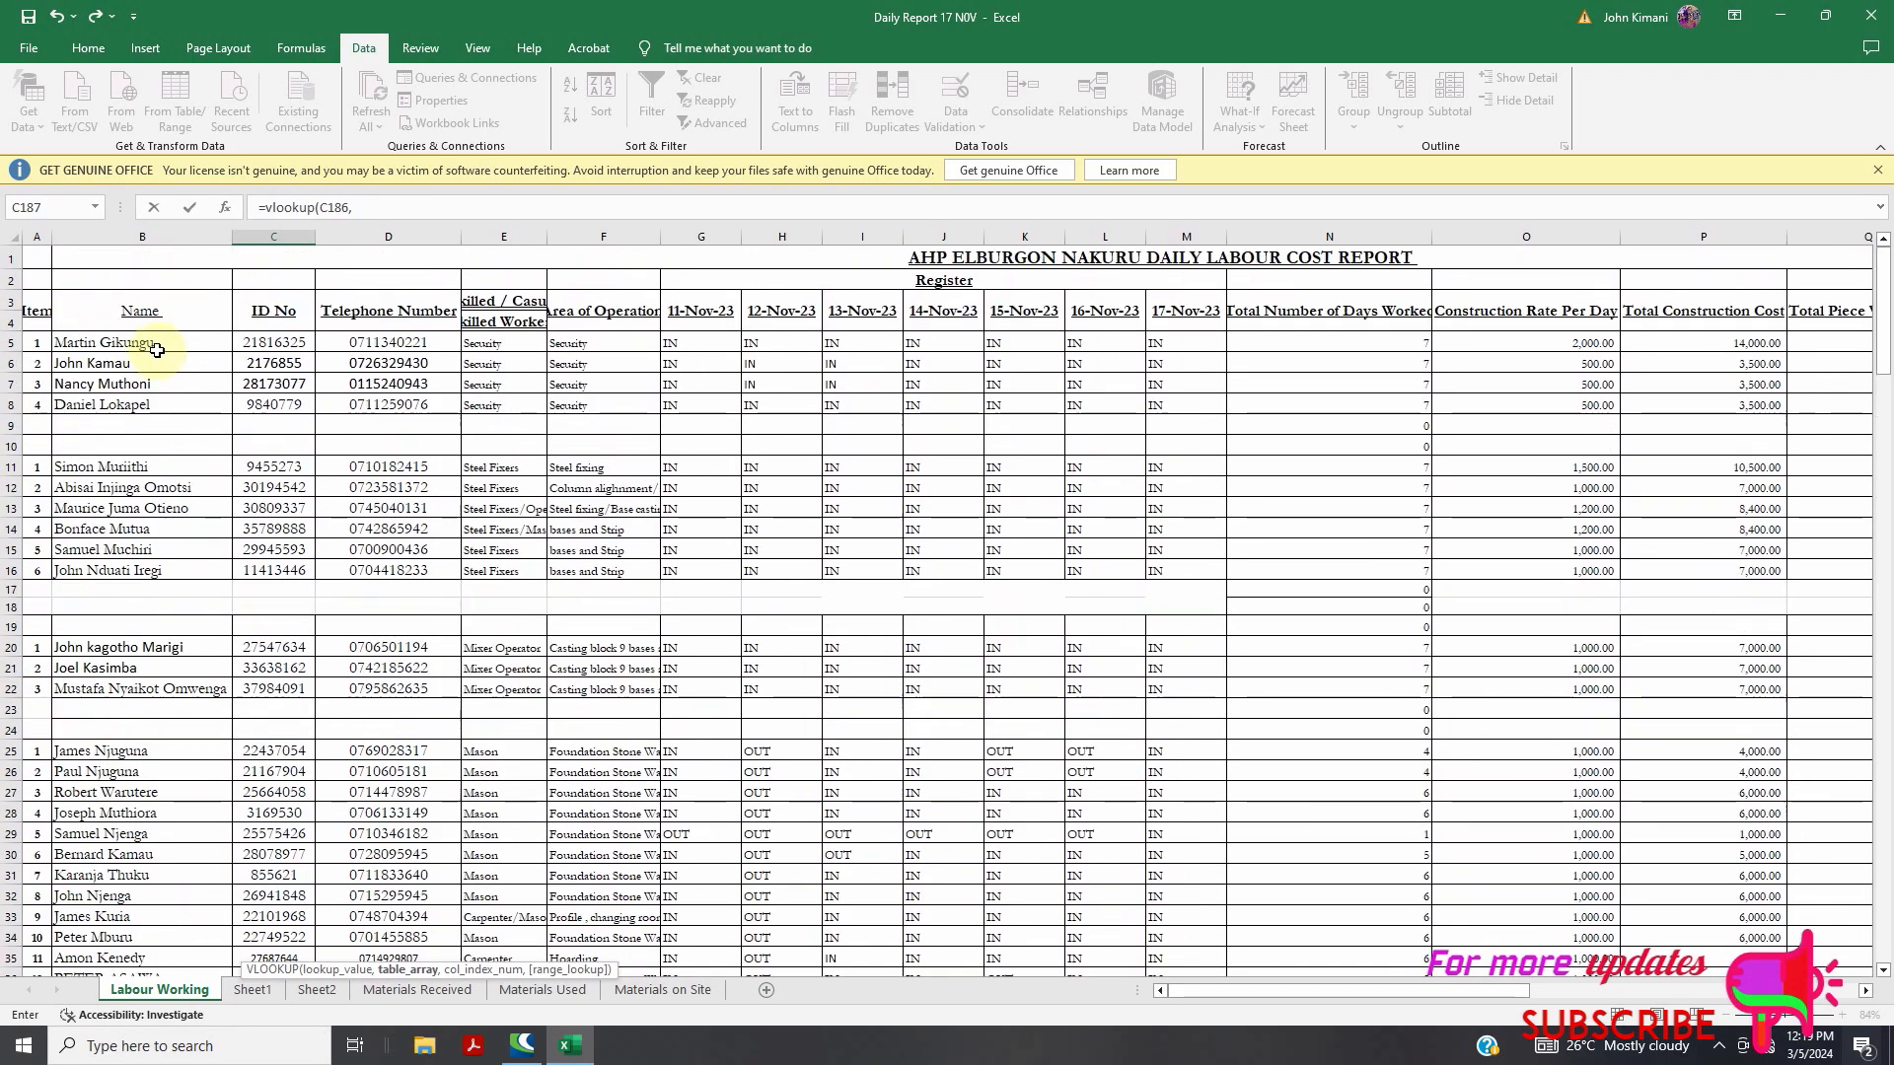
pyautogui.moveTo(143, 342); pyautogui.dragTo(1783, 940)
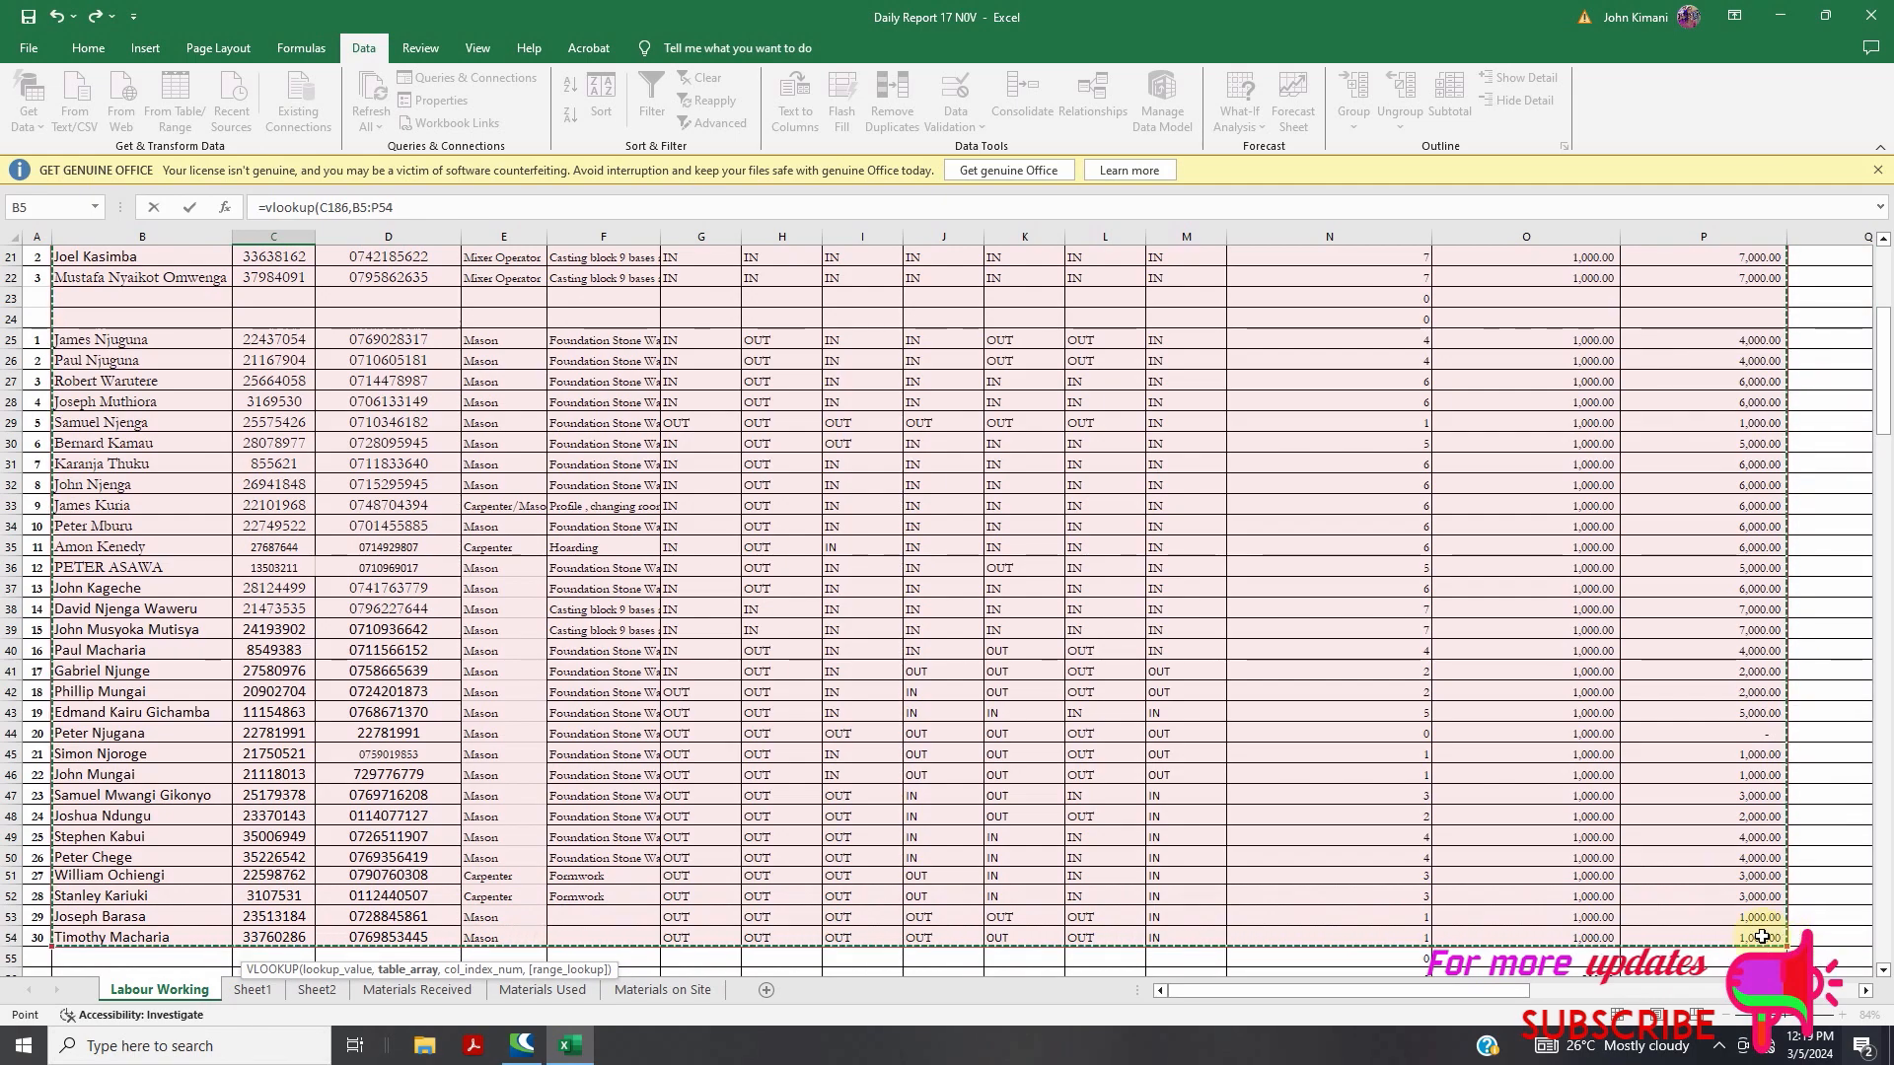
pyautogui.scroll(-11, 434, 695)
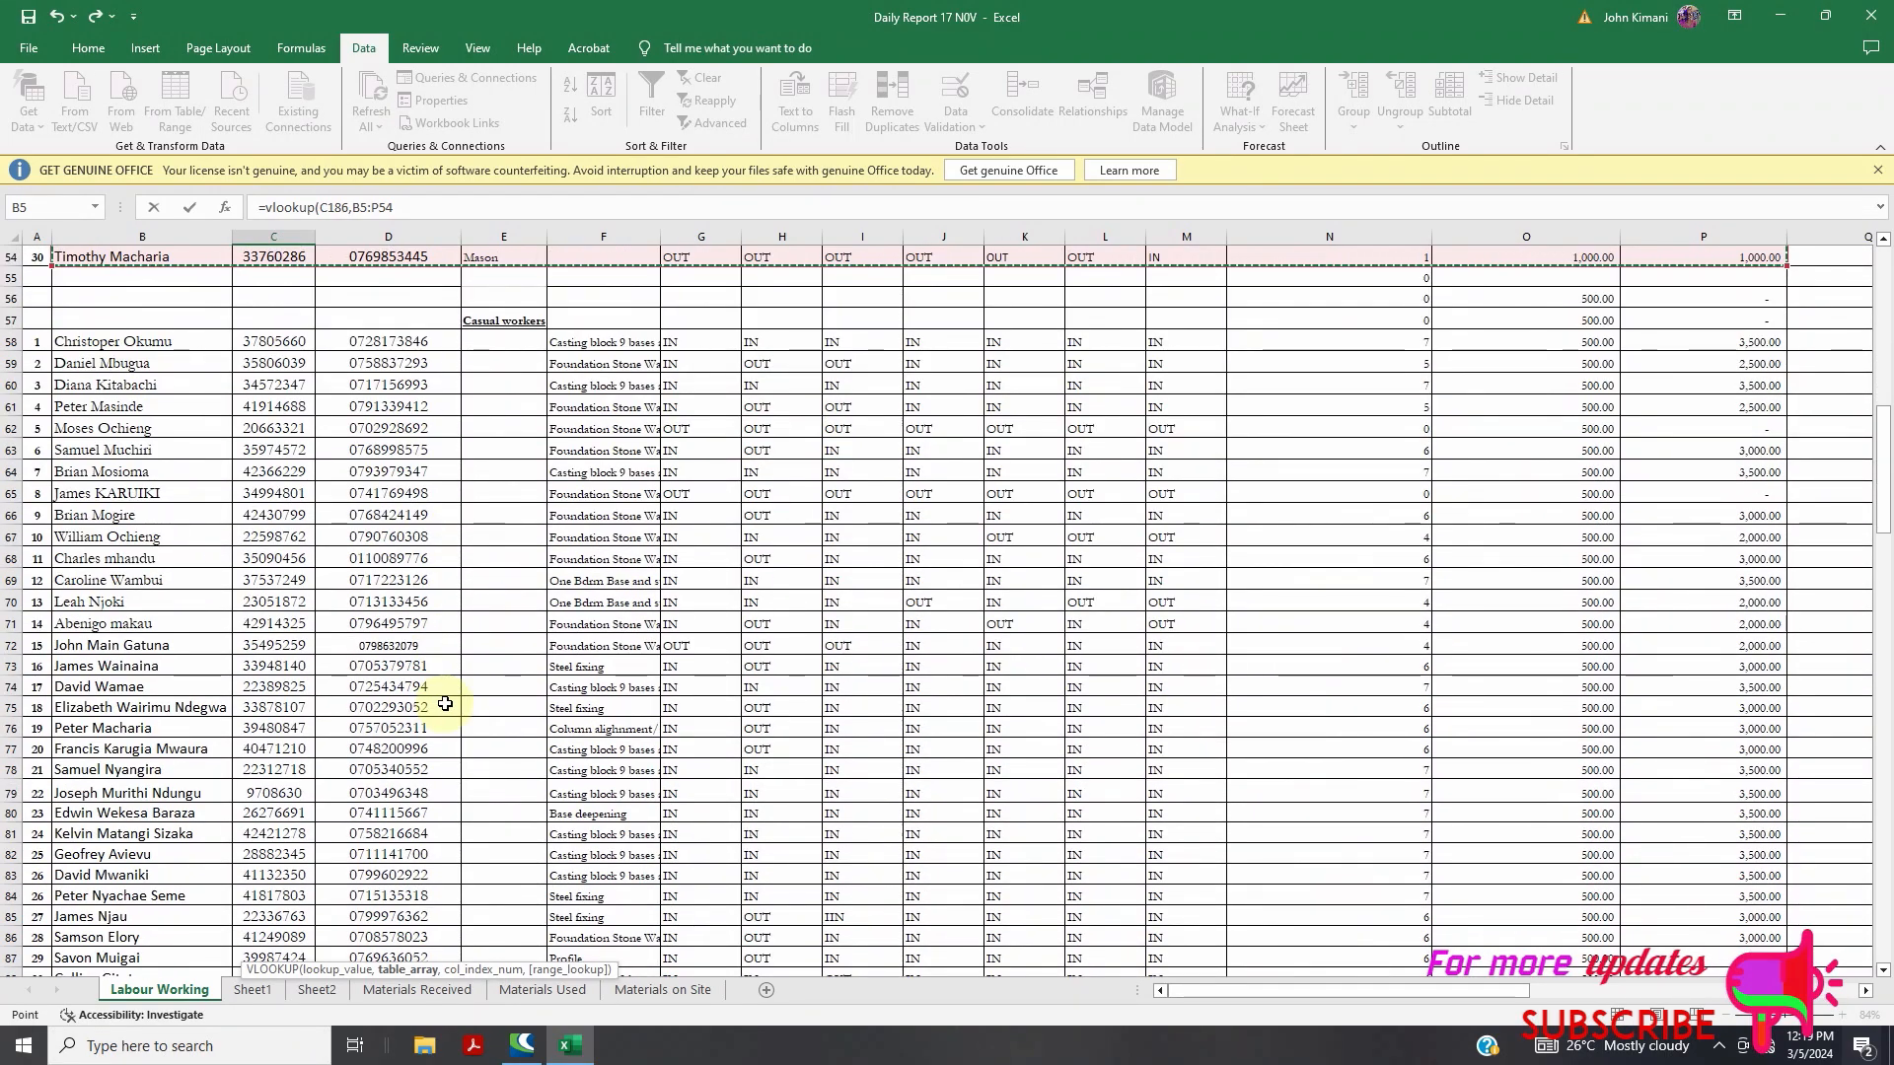
pyautogui.scroll(4, 445, 703)
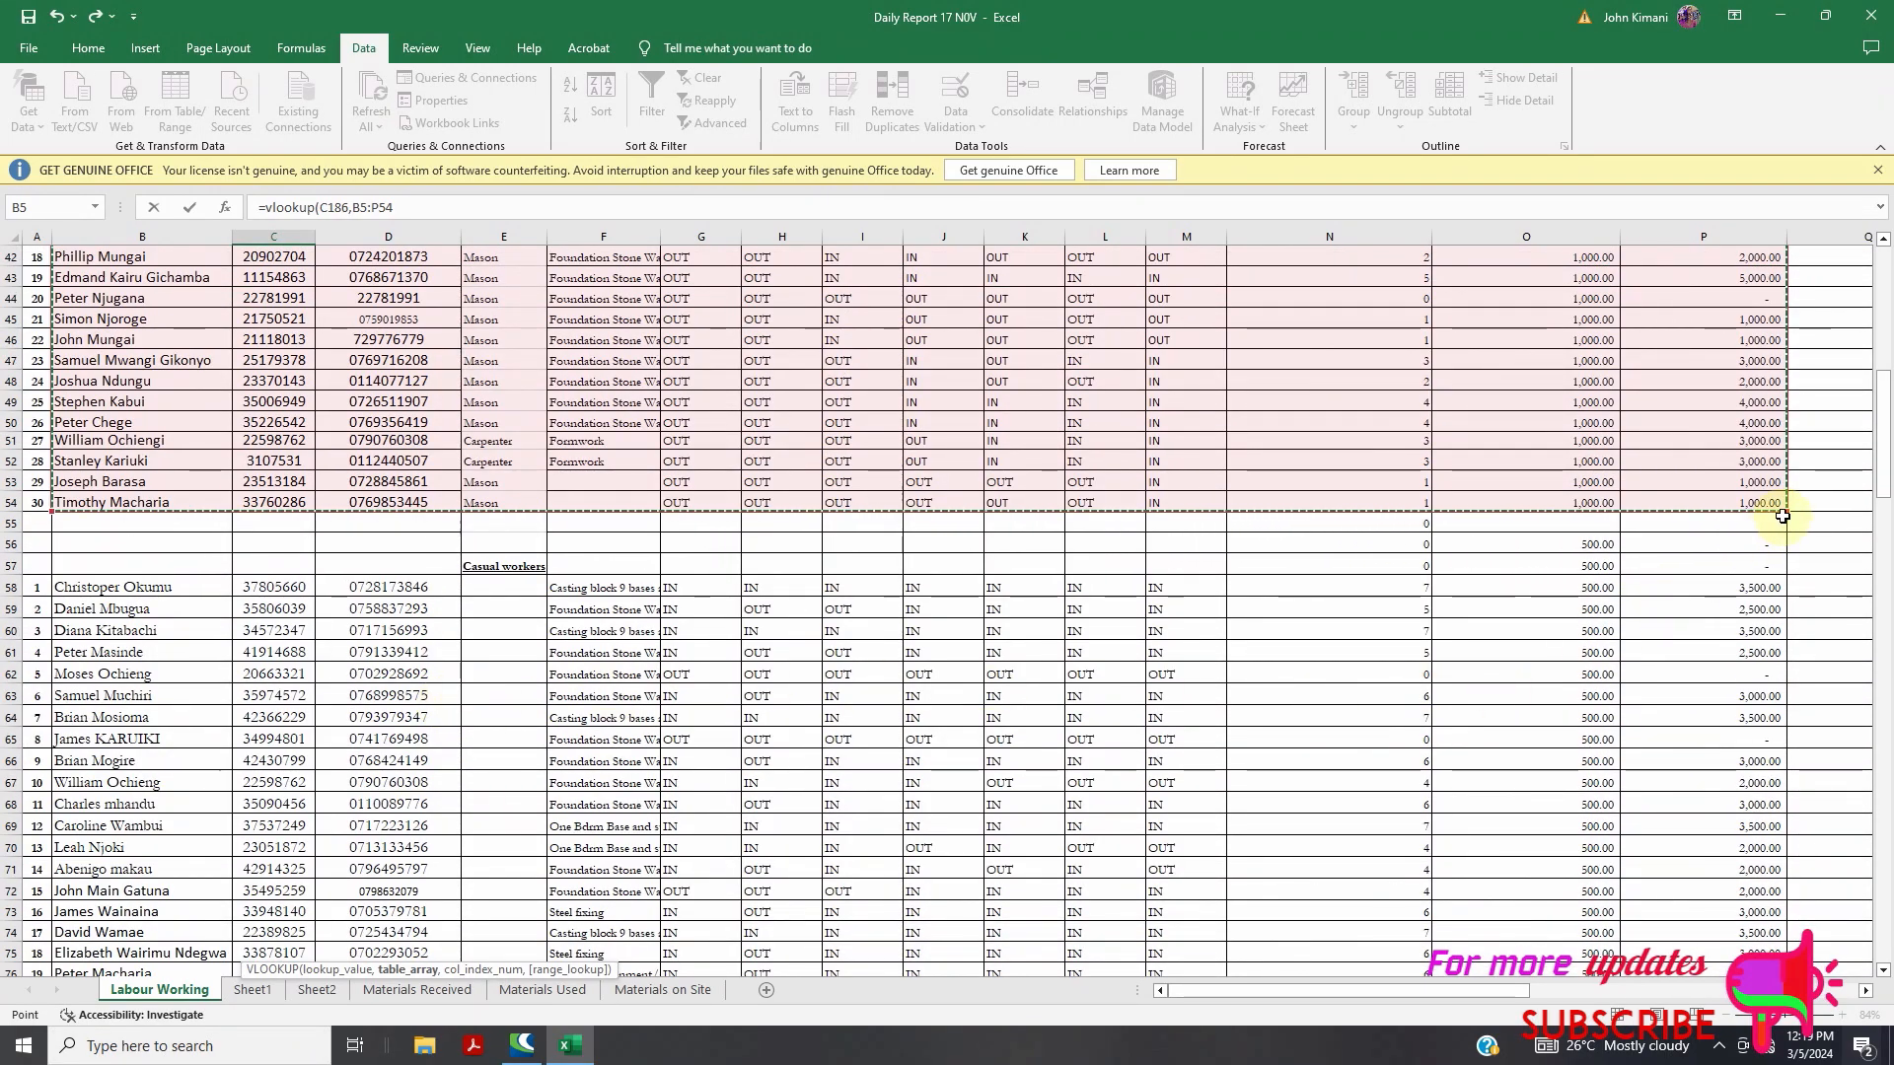
pyautogui.scroll(-20, 750, 558)
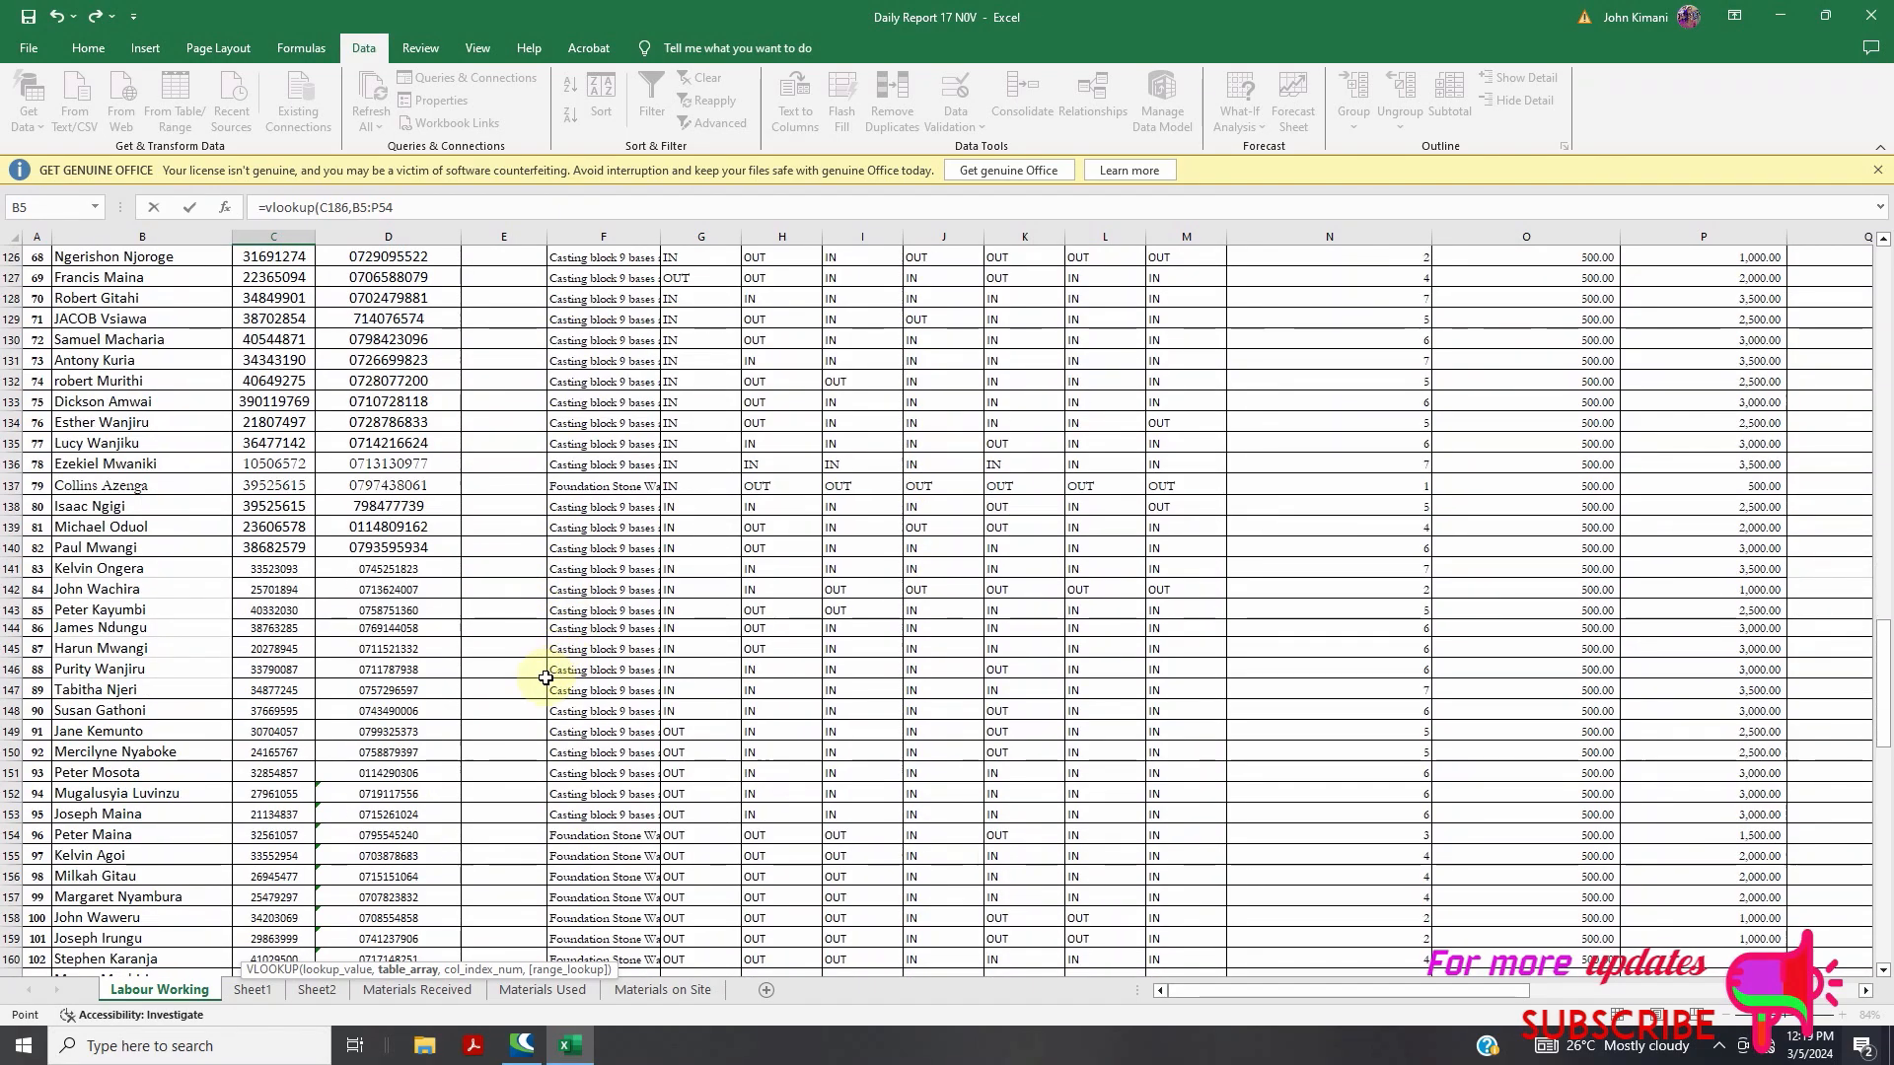
pyautogui.scroll(-12, 545, 677)
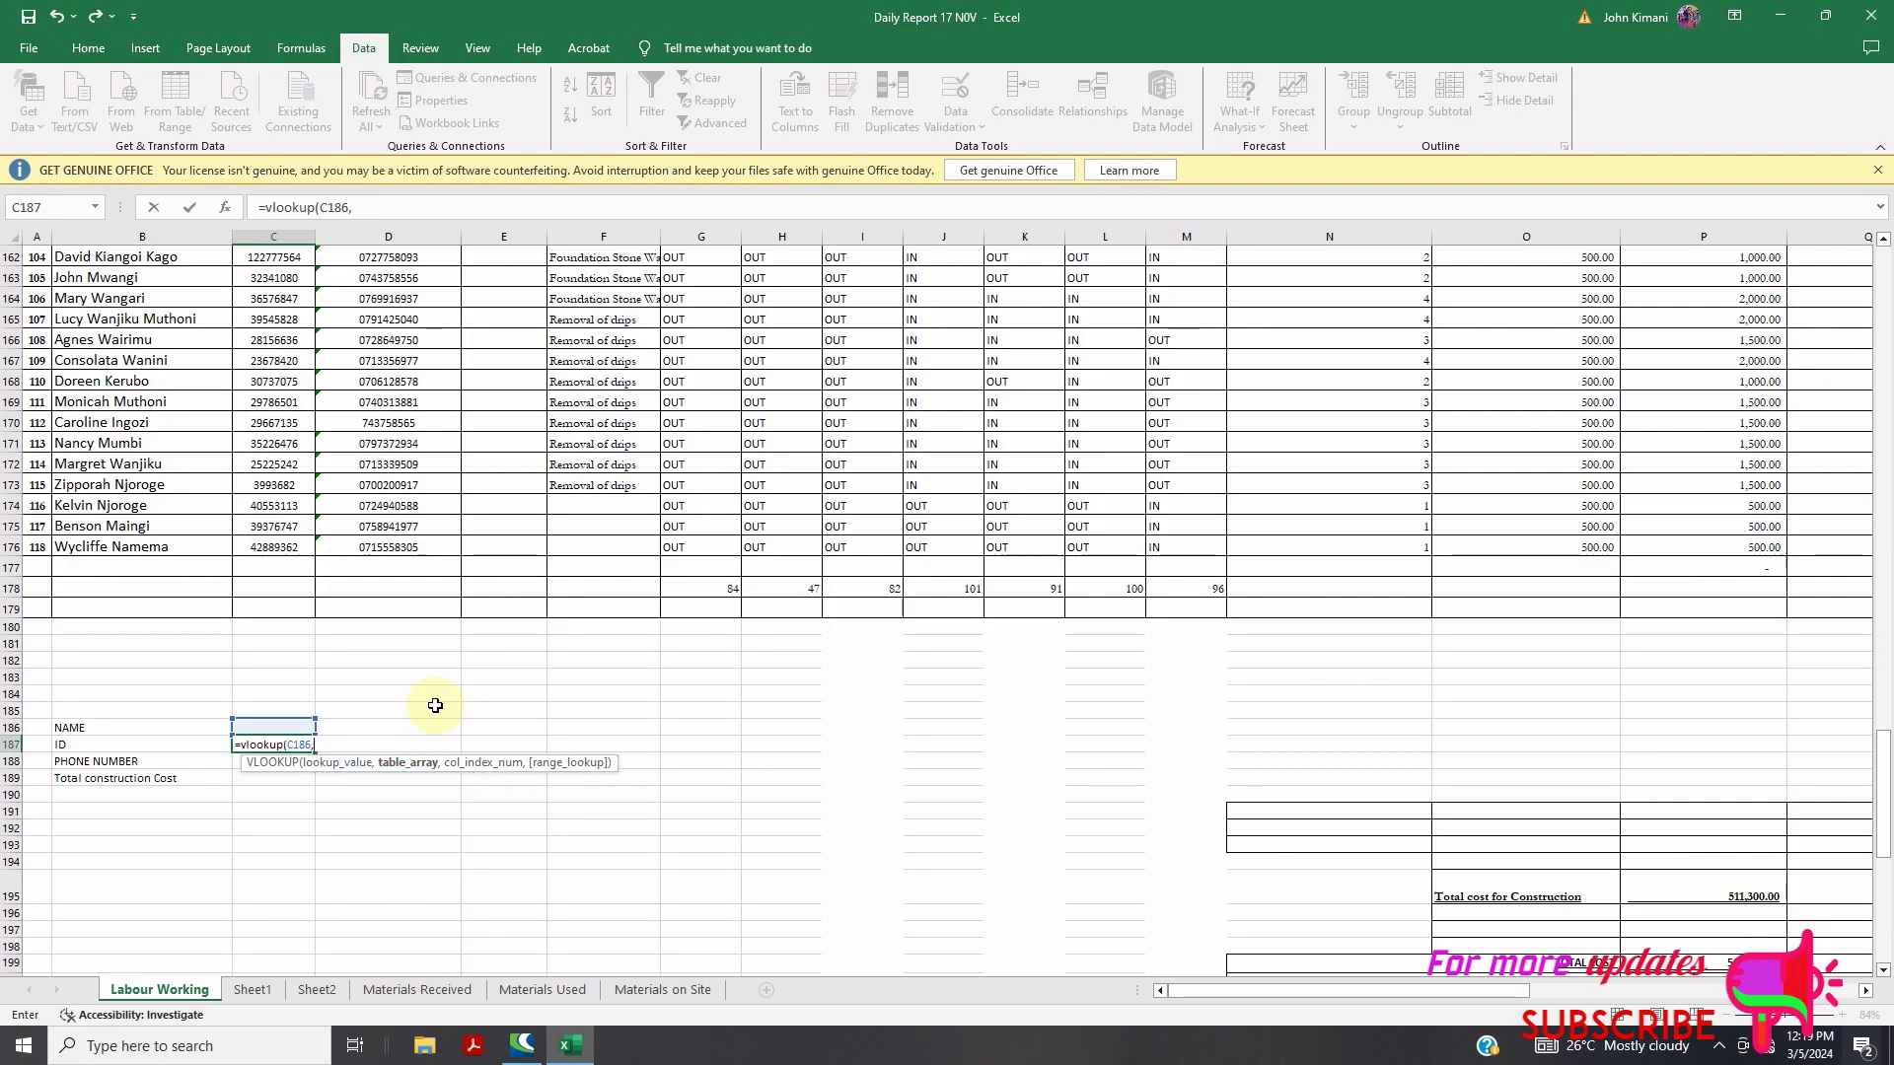
pyautogui.scroll(17, 435, 706)
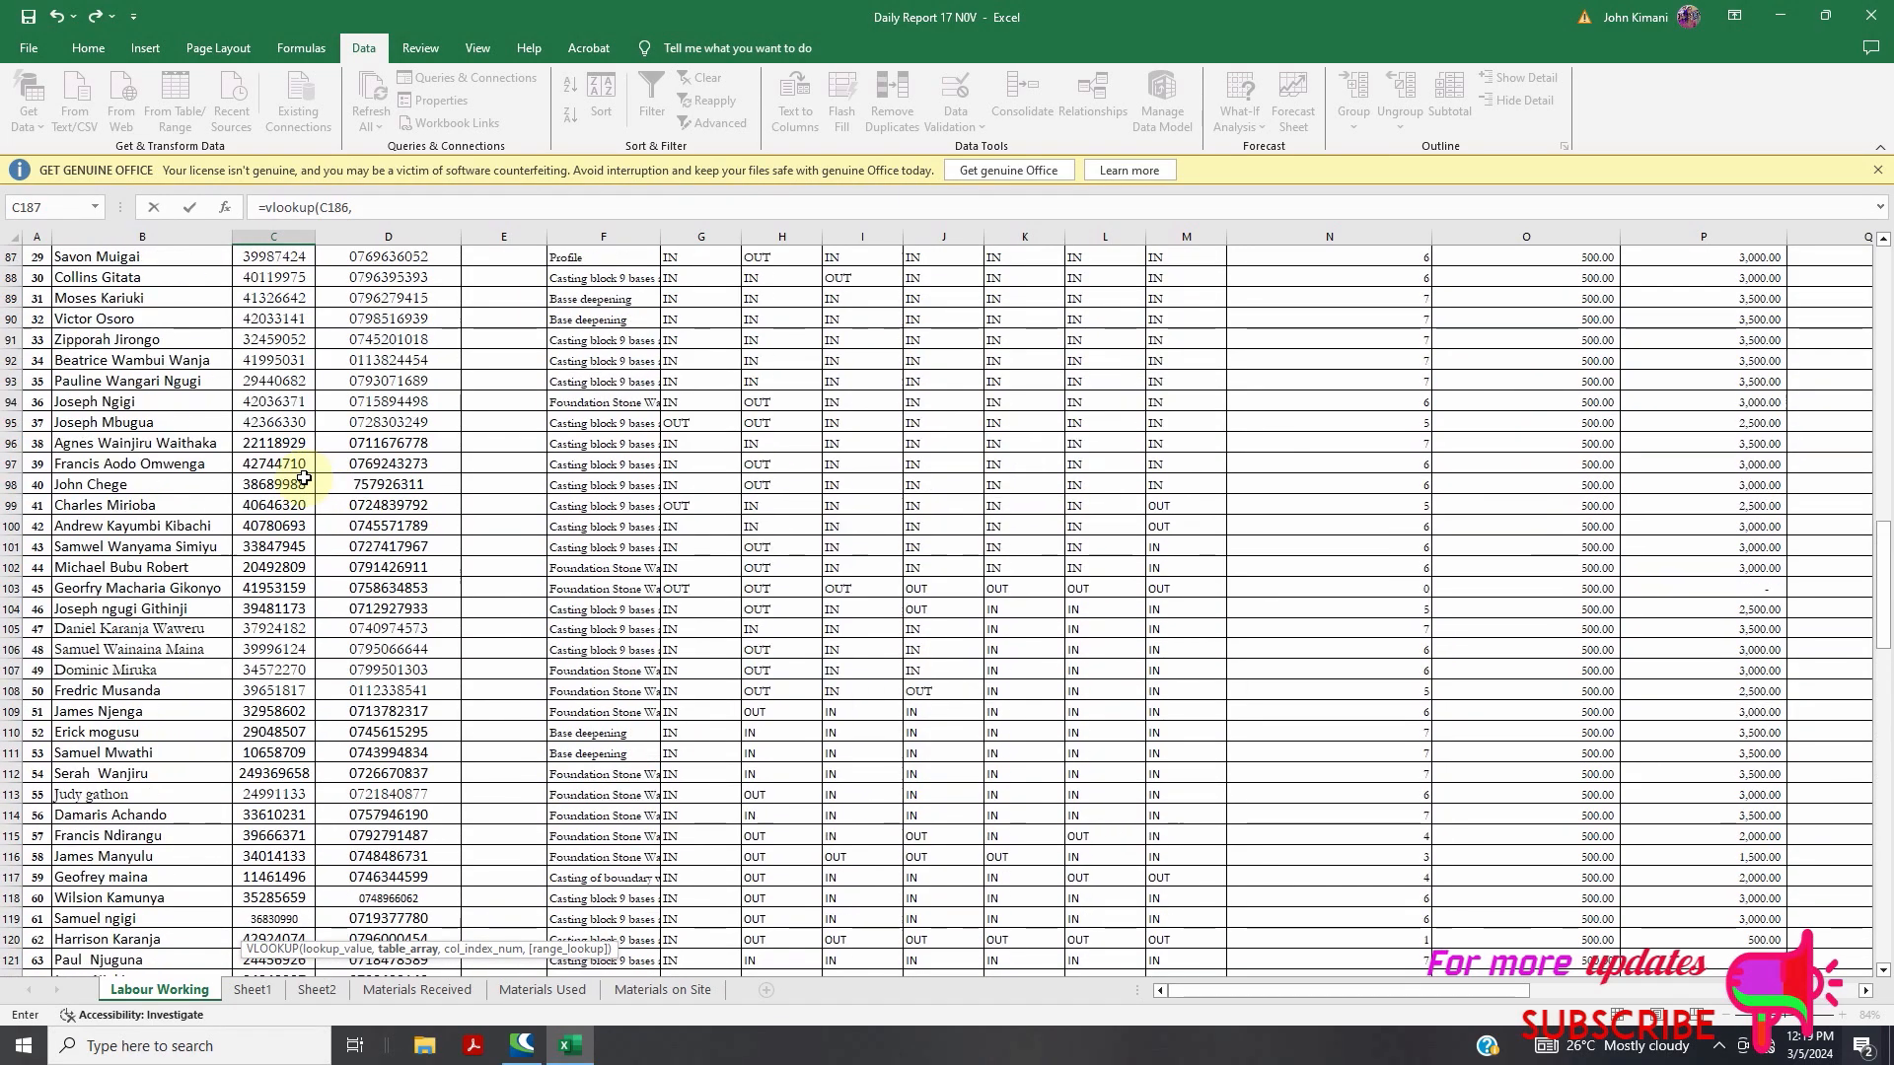
pyautogui.scroll(20, 306, 479)
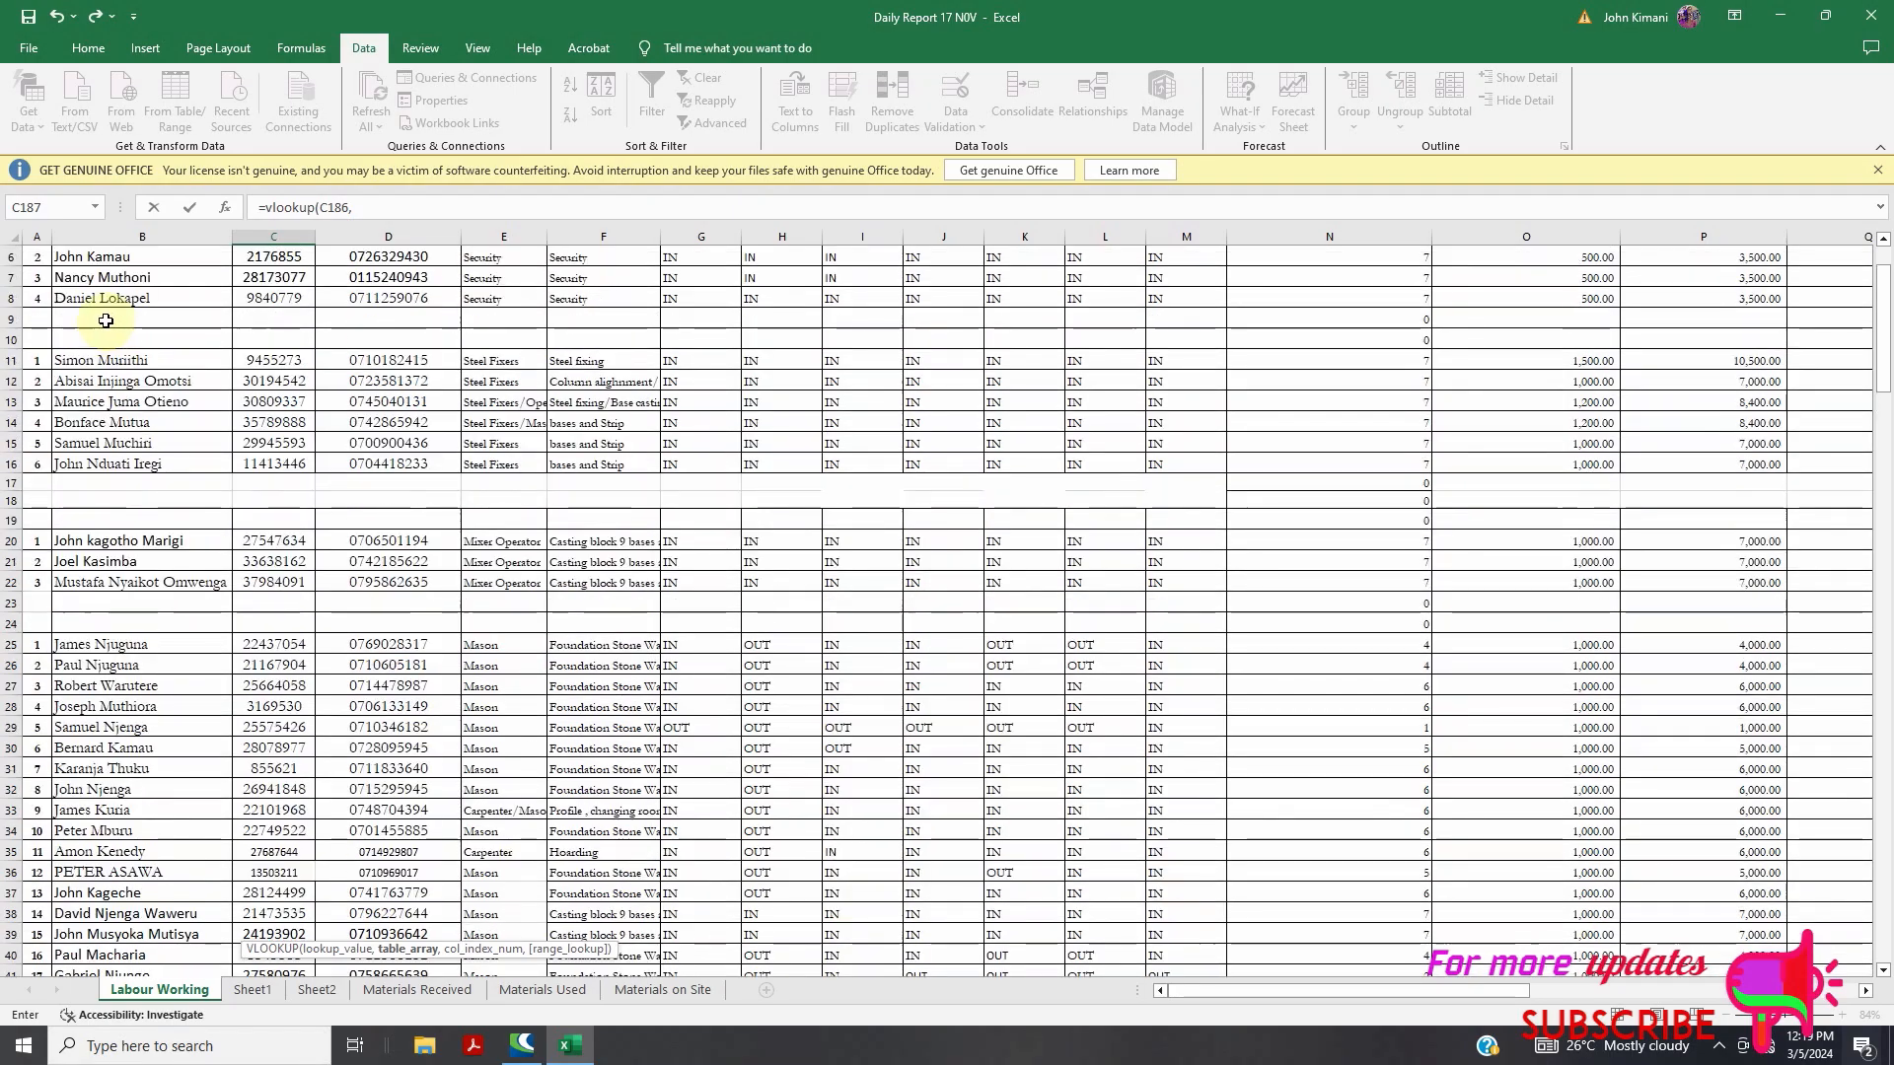
pyautogui.scroll(2, 108, 320)
pyautogui.moveTo(389, 591); pyautogui.dragTo(1791, 444)
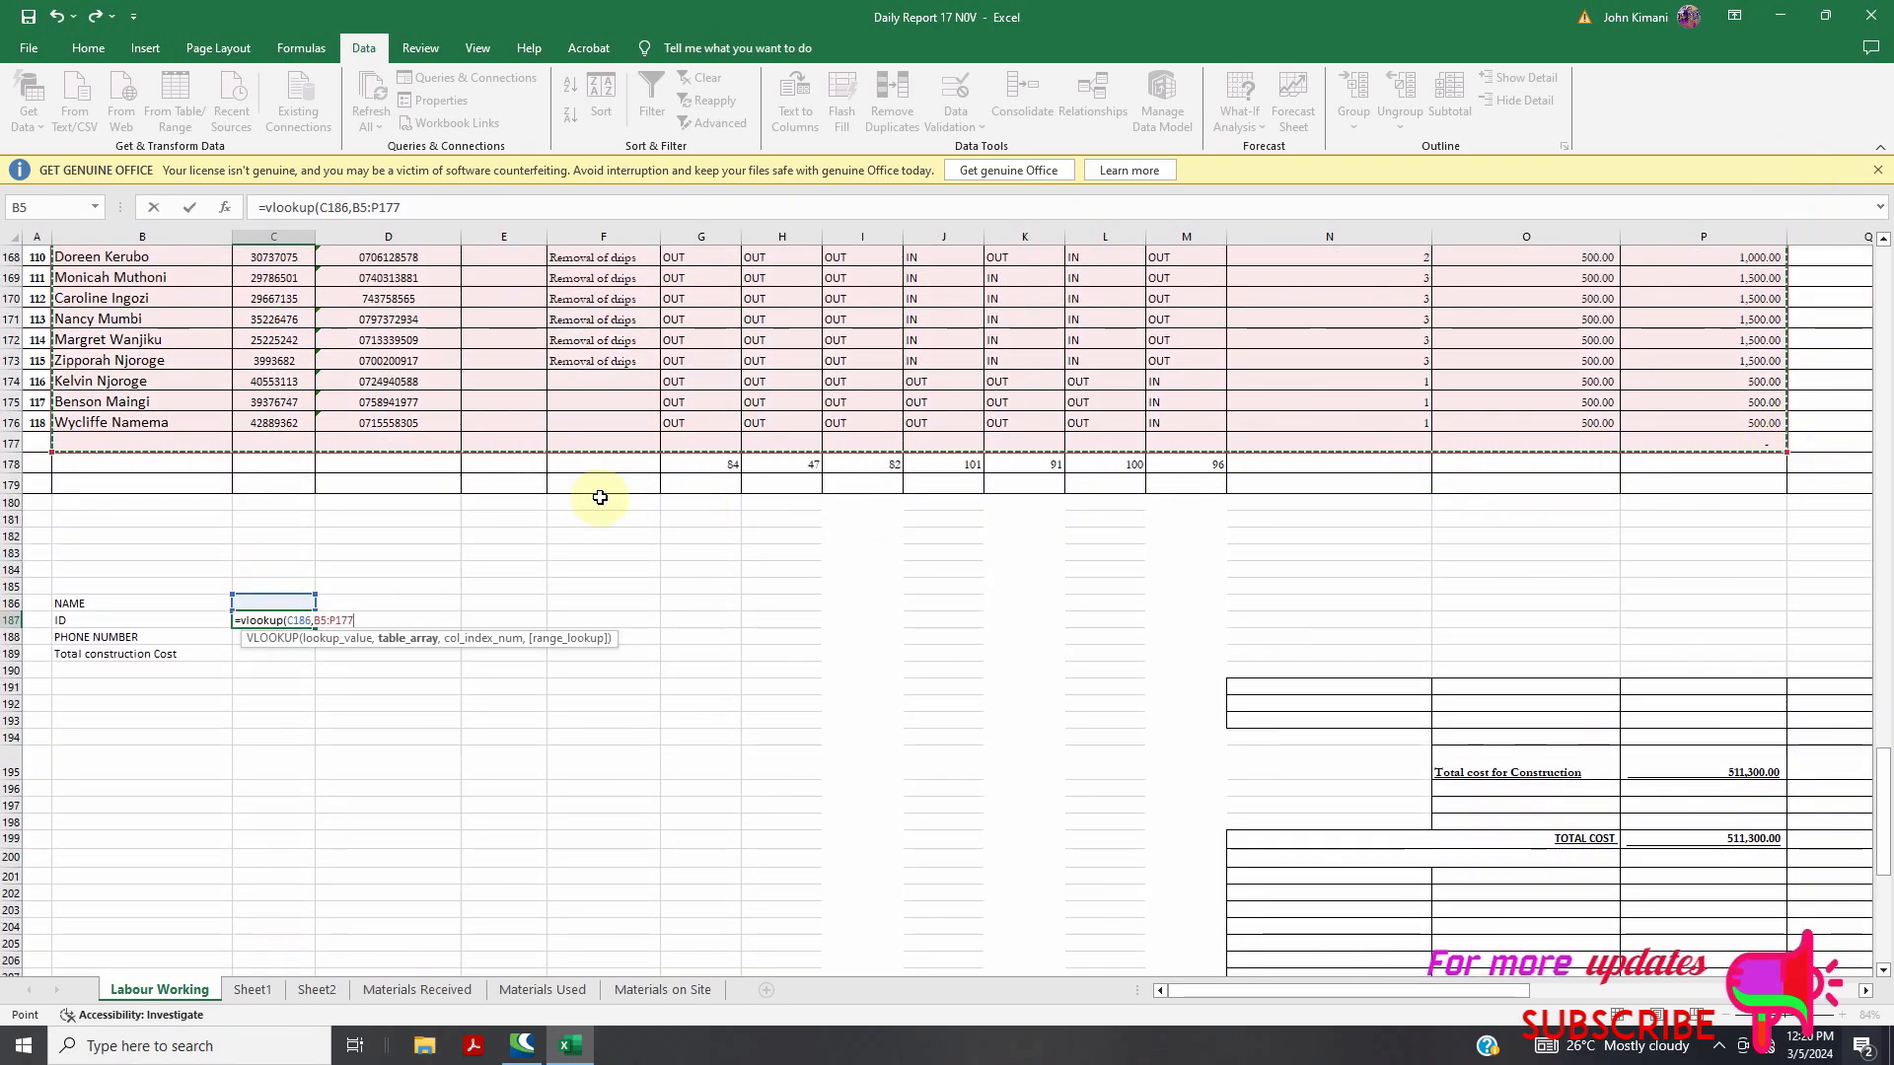
# Finish the C187 formula as =VLOOKUP(C186,B5:P177,2,FALSE) for an exact column-2 match
pyautogui.write(',')
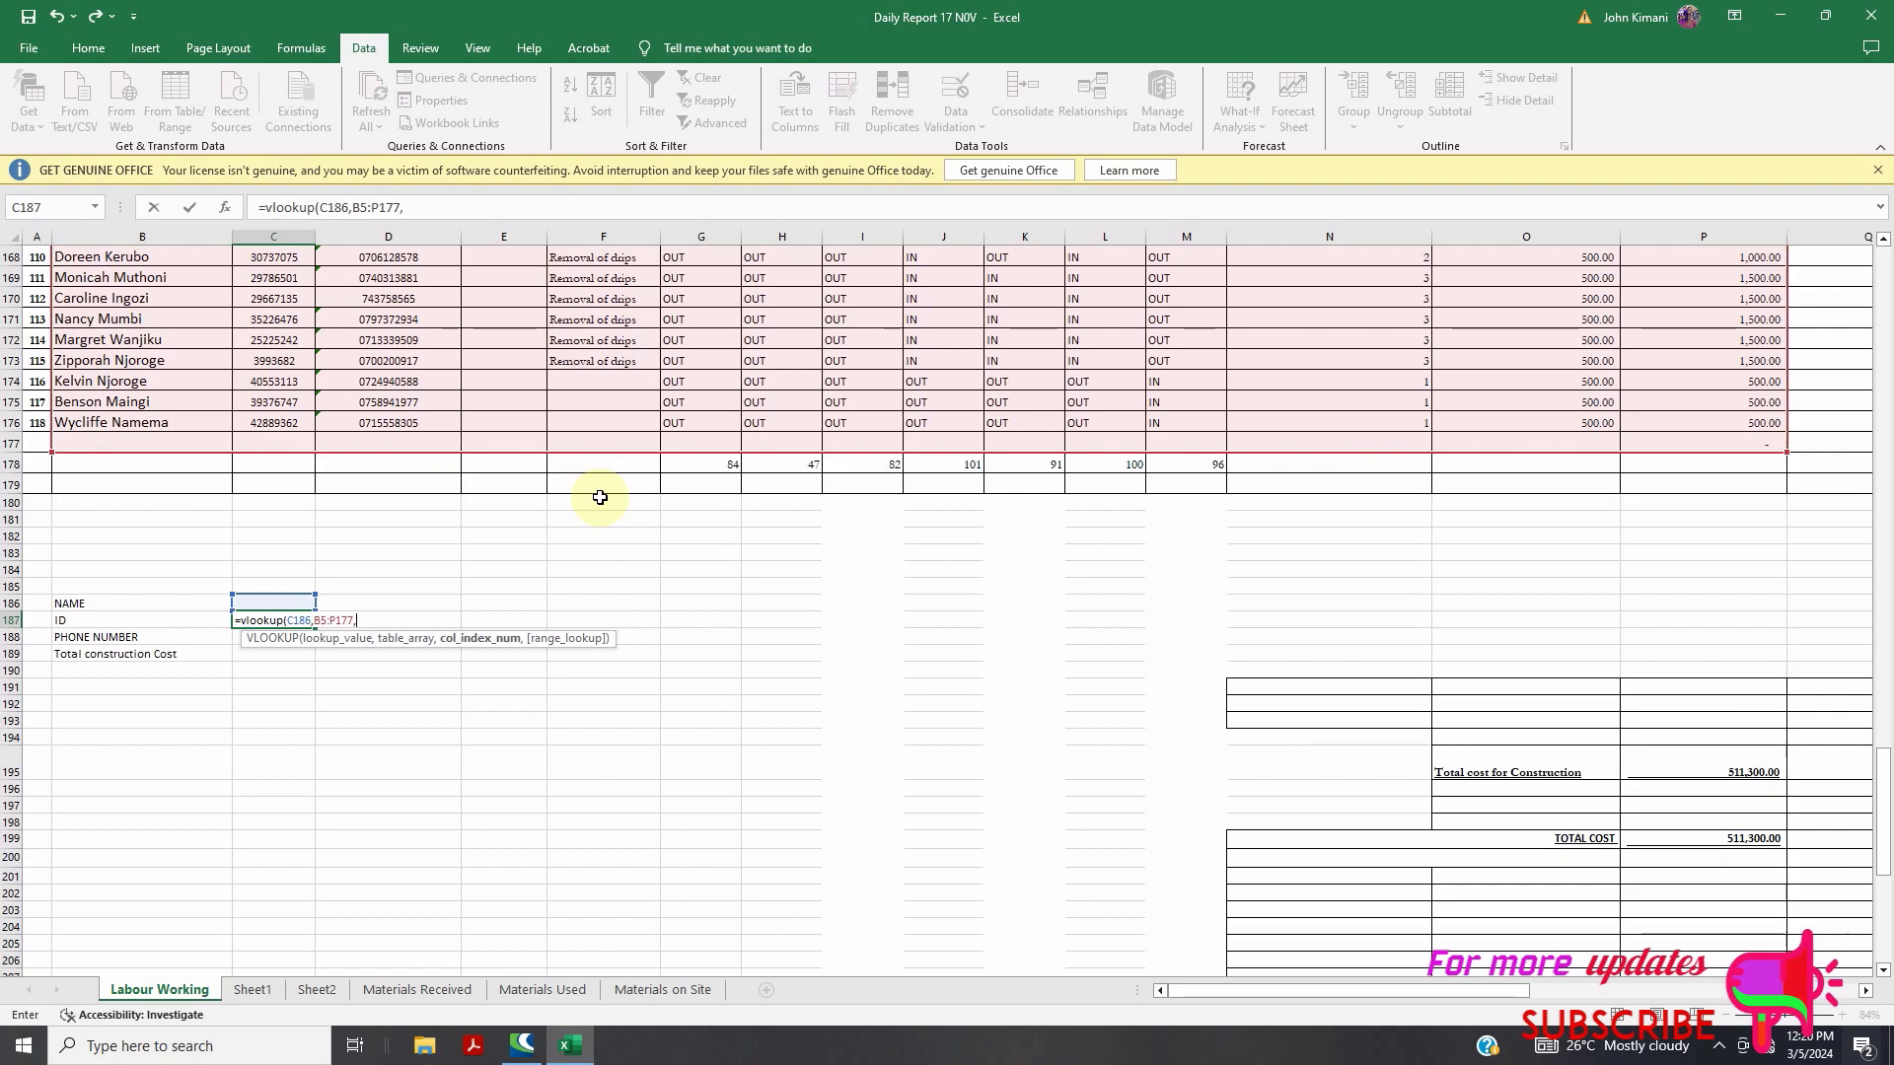
pyautogui.scroll(2, 262, 676)
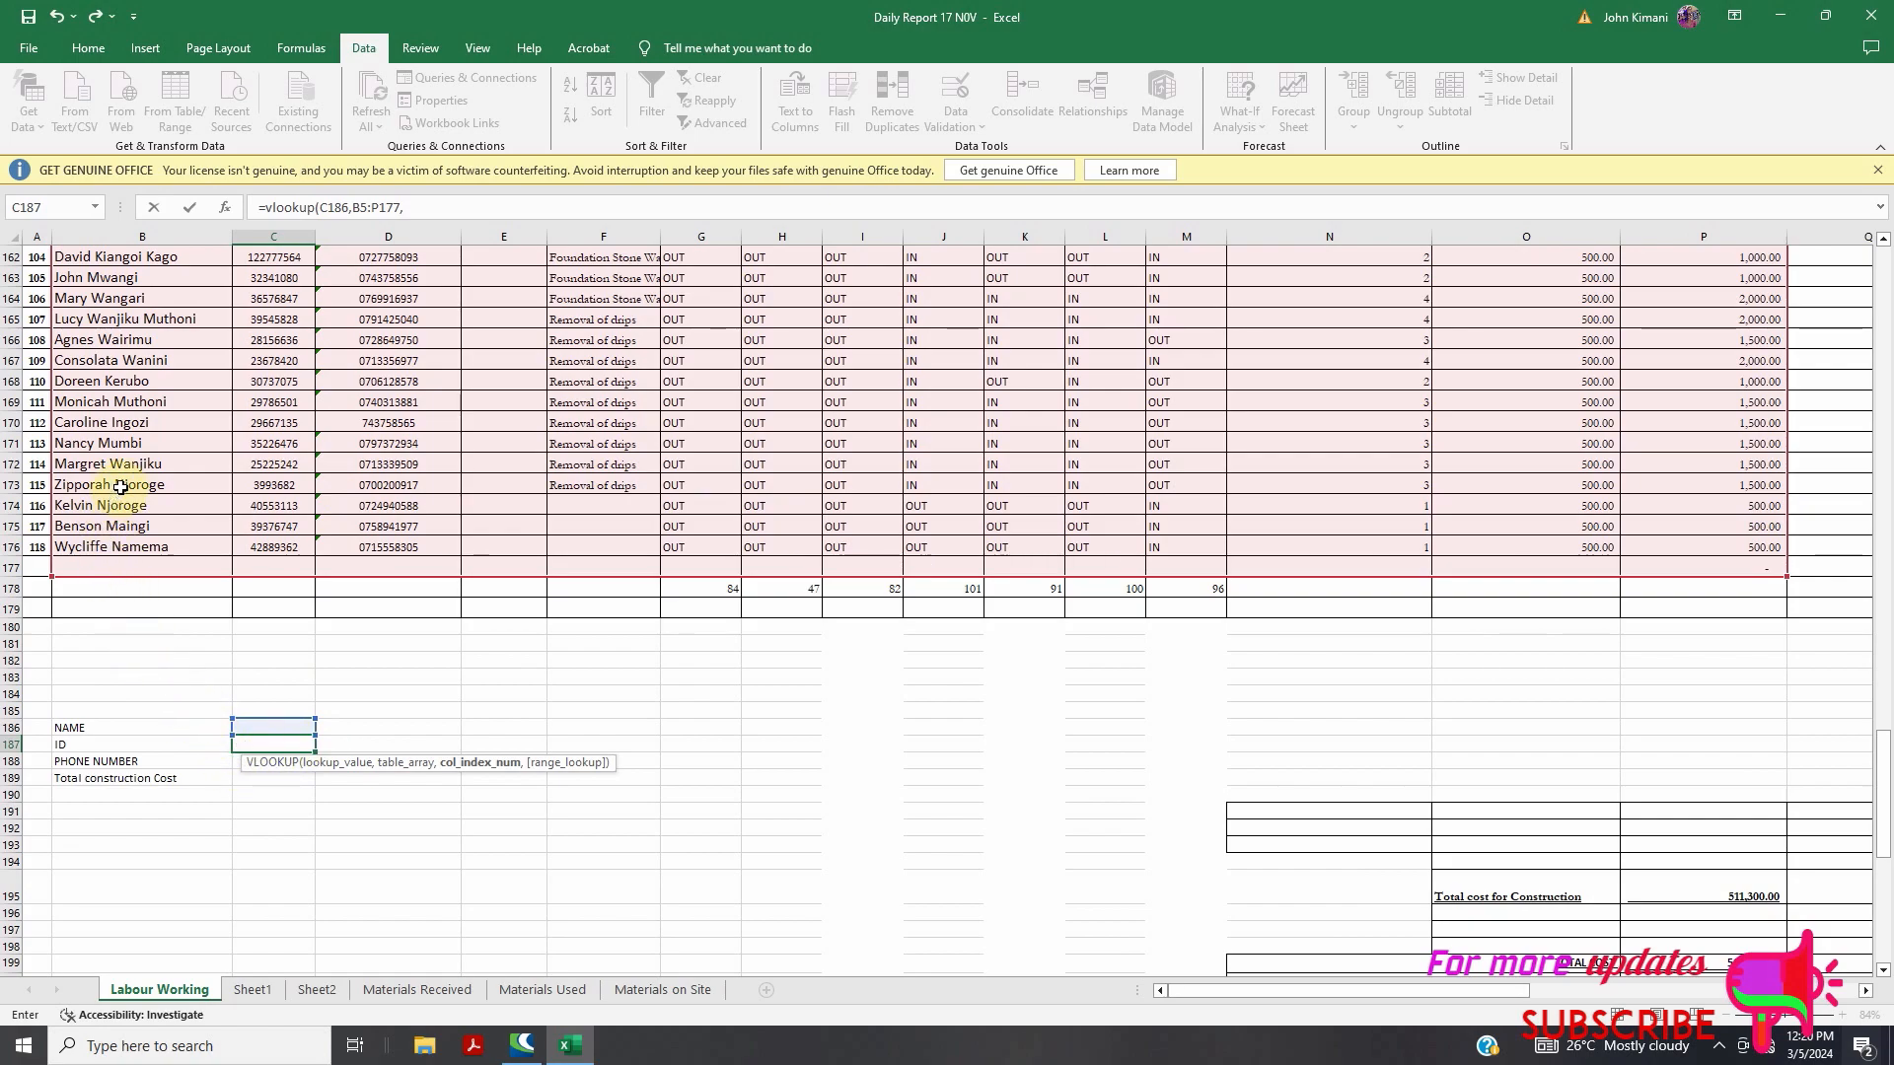
pyautogui.scroll(18, 131, 486)
pyautogui.scroll(20, 165, 346)
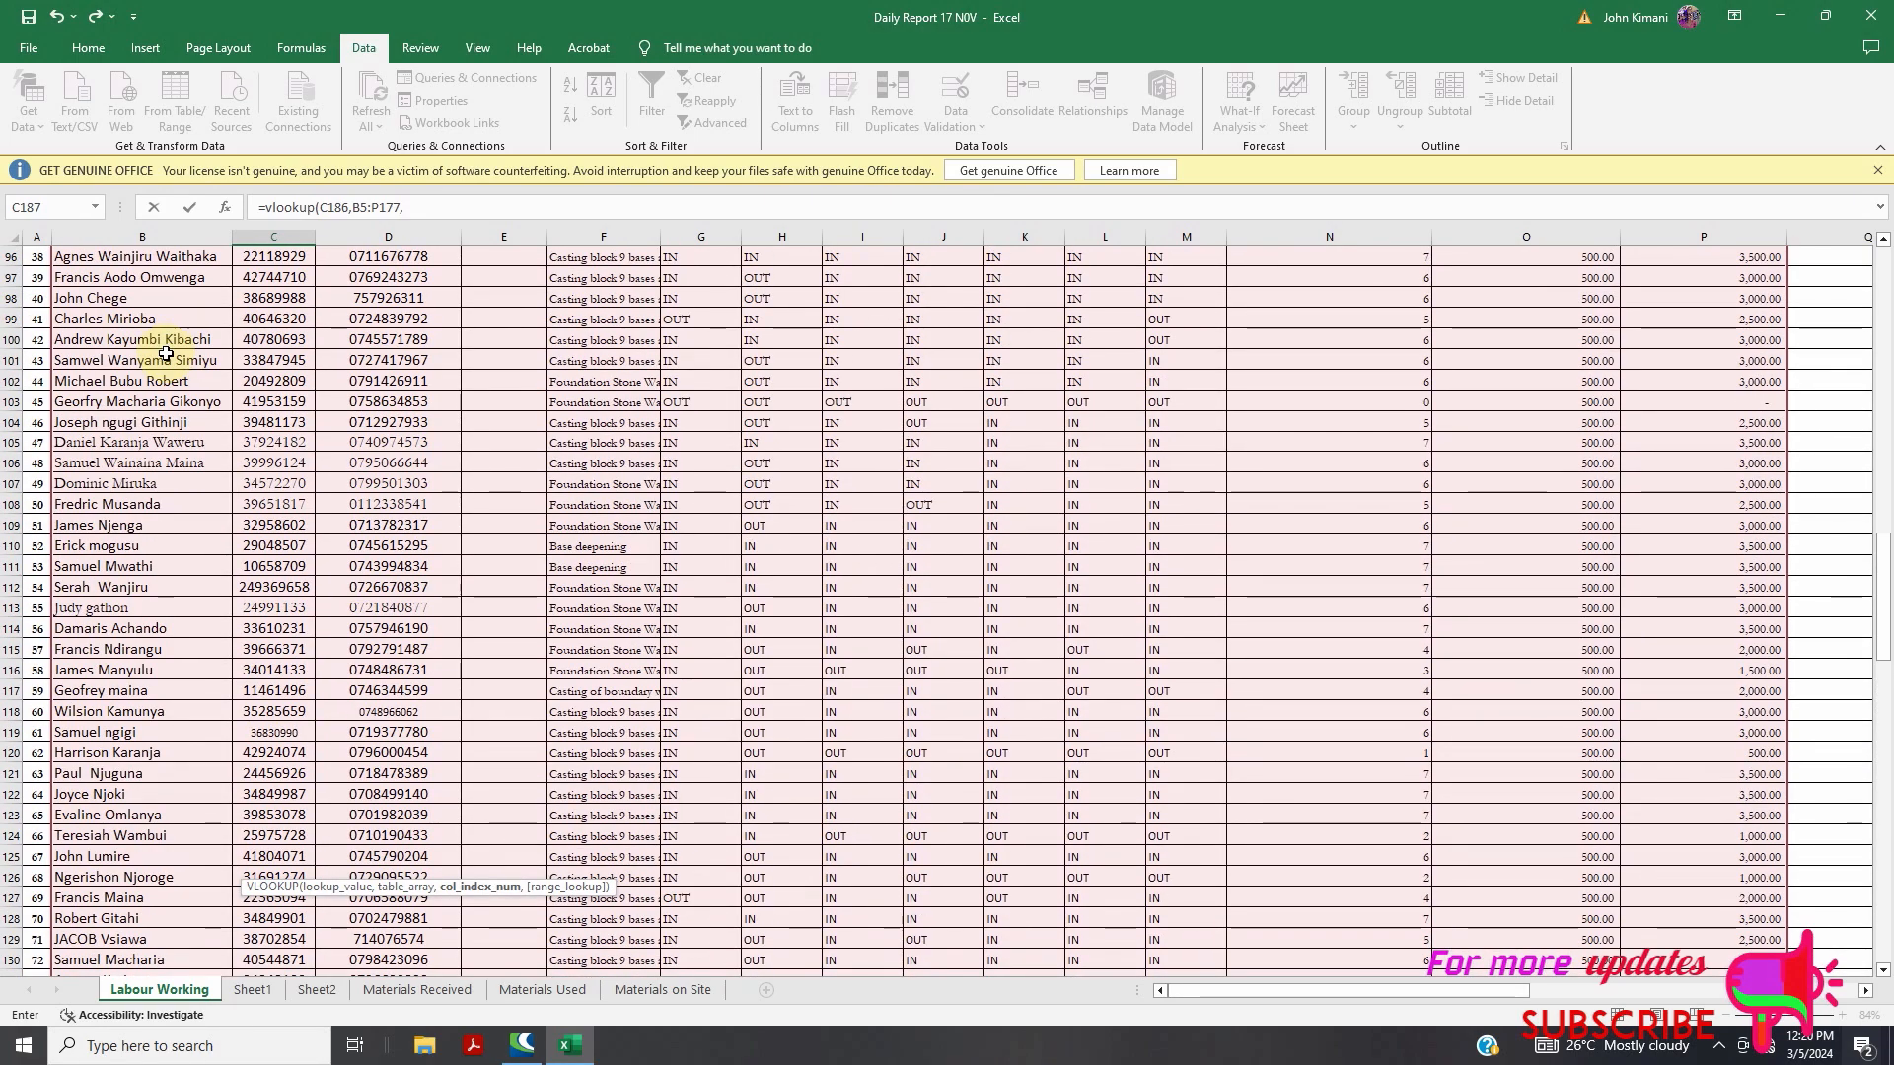
pyautogui.scroll(9, 173, 363)
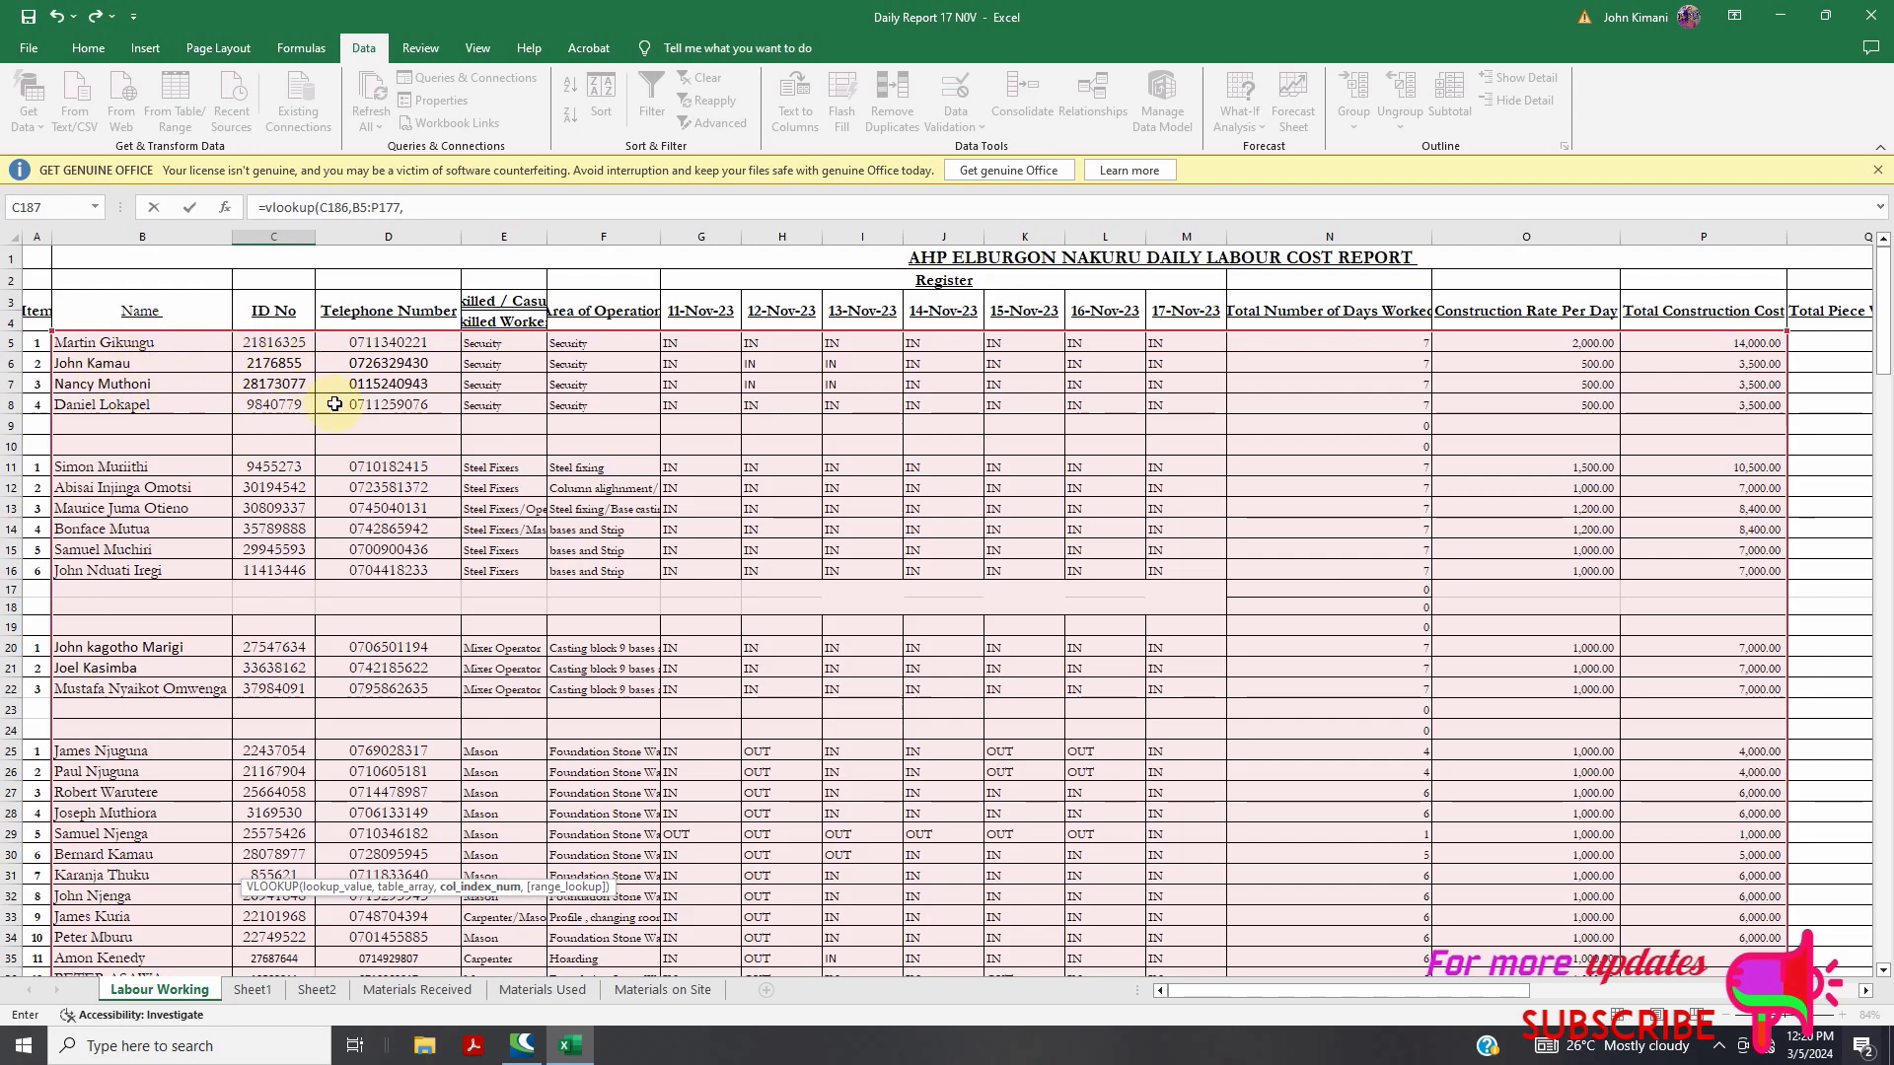
pyautogui.scroll(-15, 328, 424)
pyautogui.scroll(-20, 420, 475)
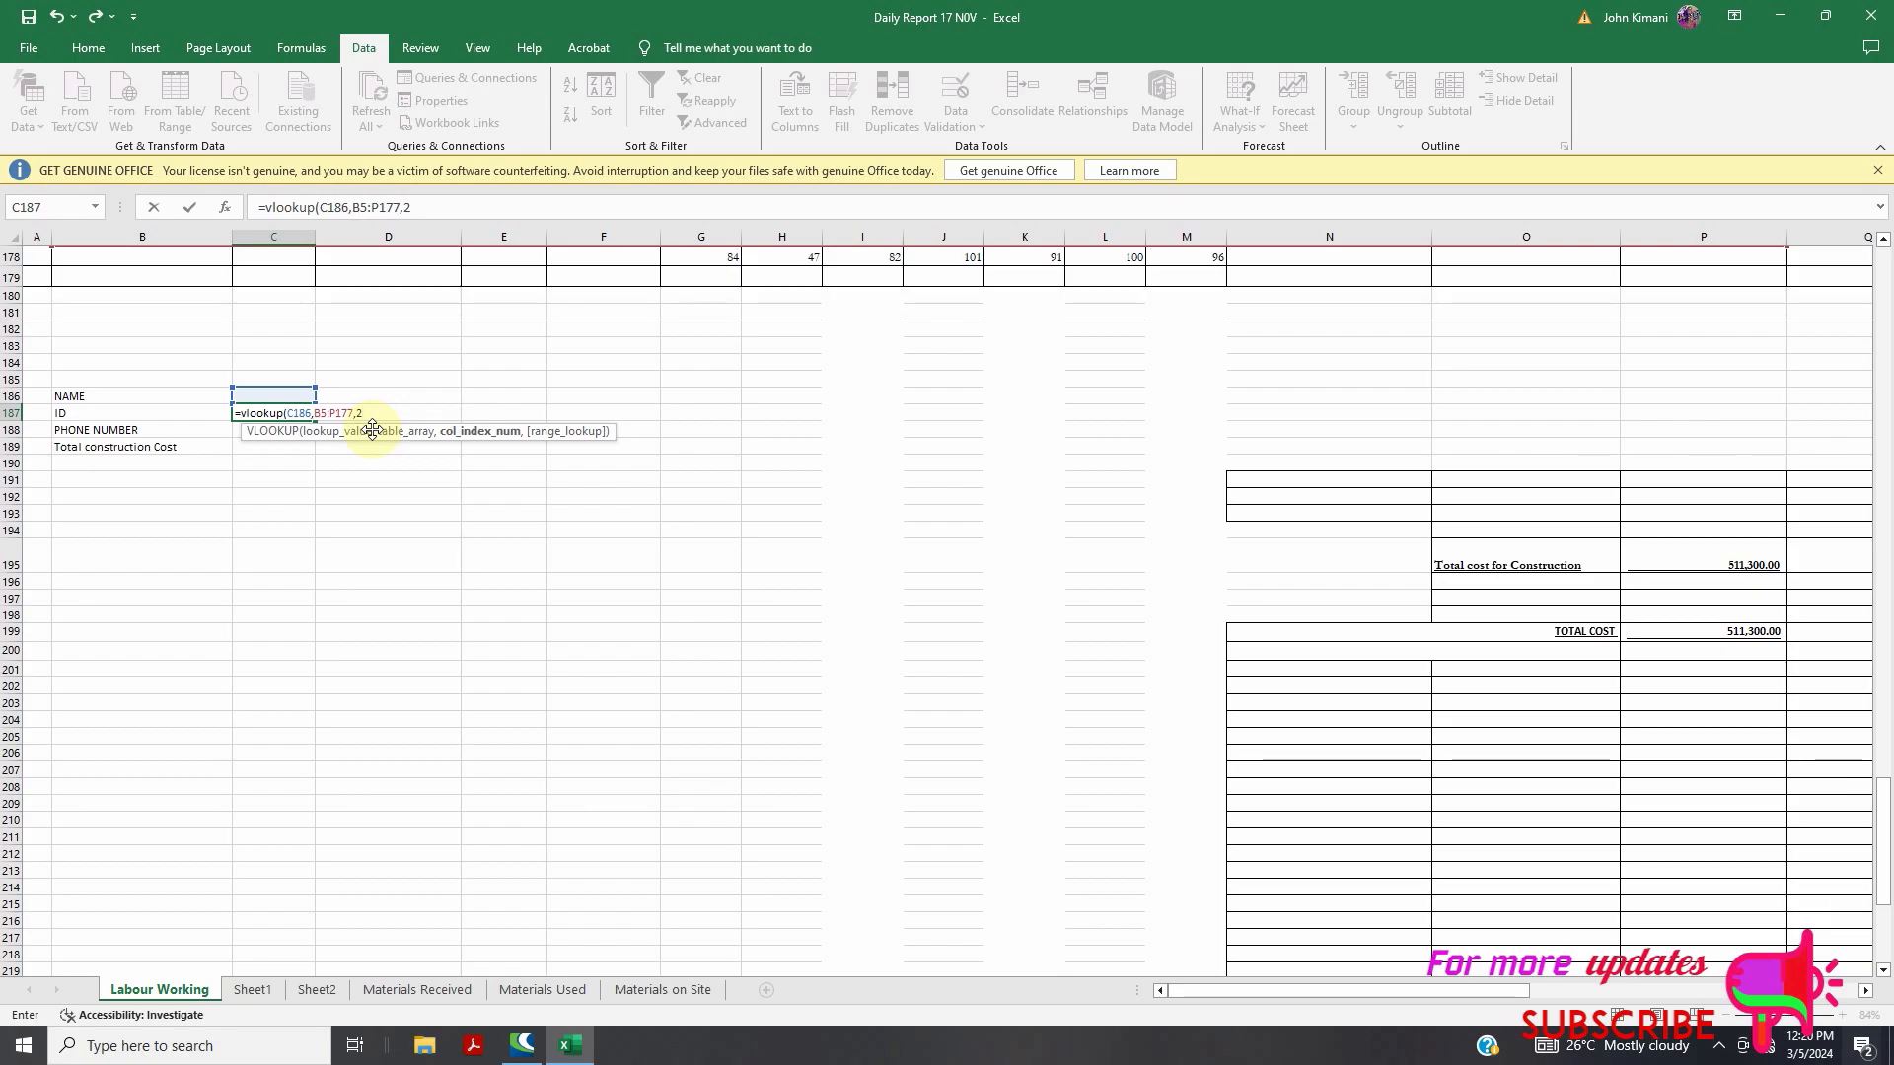
pyautogui.write(',')
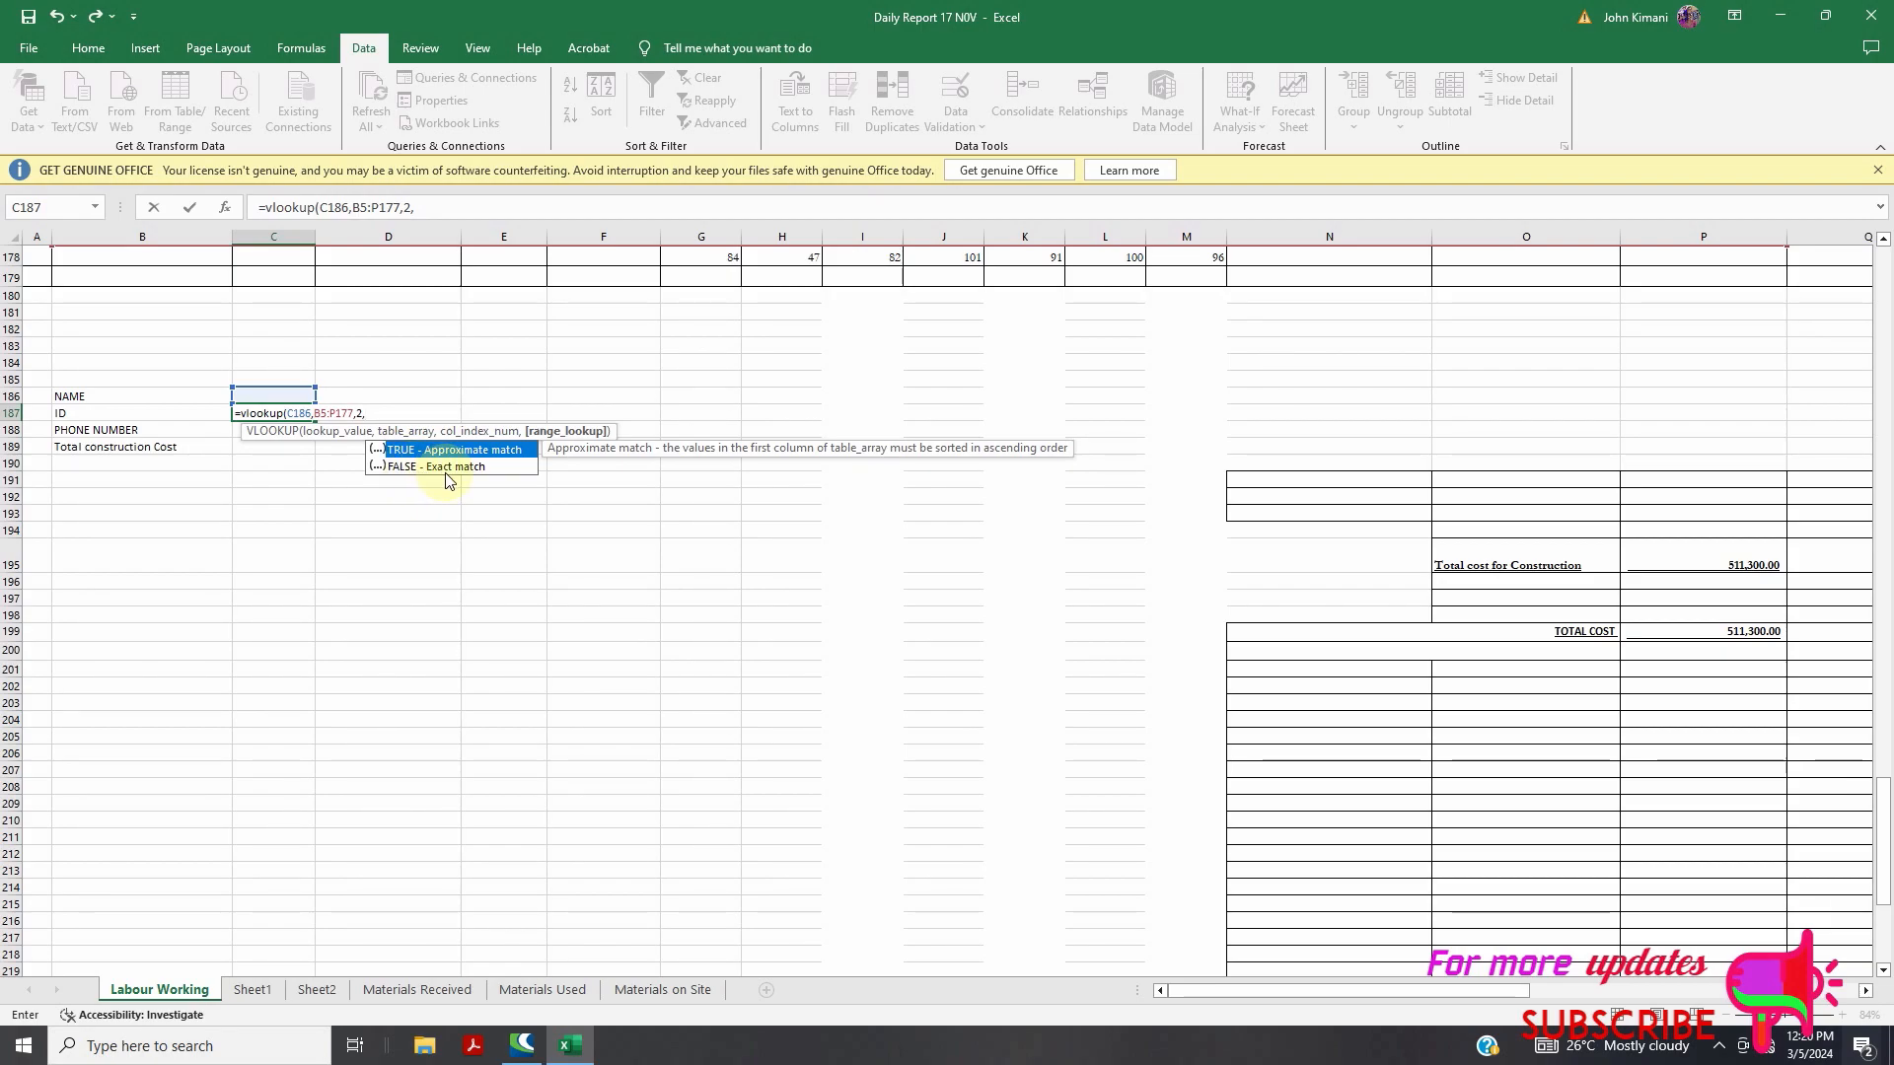
pyautogui.write('FALSE)')
# Confirm the ID lookup formula in C187, which shows #N/A for now
pyautogui.click(445, 473)
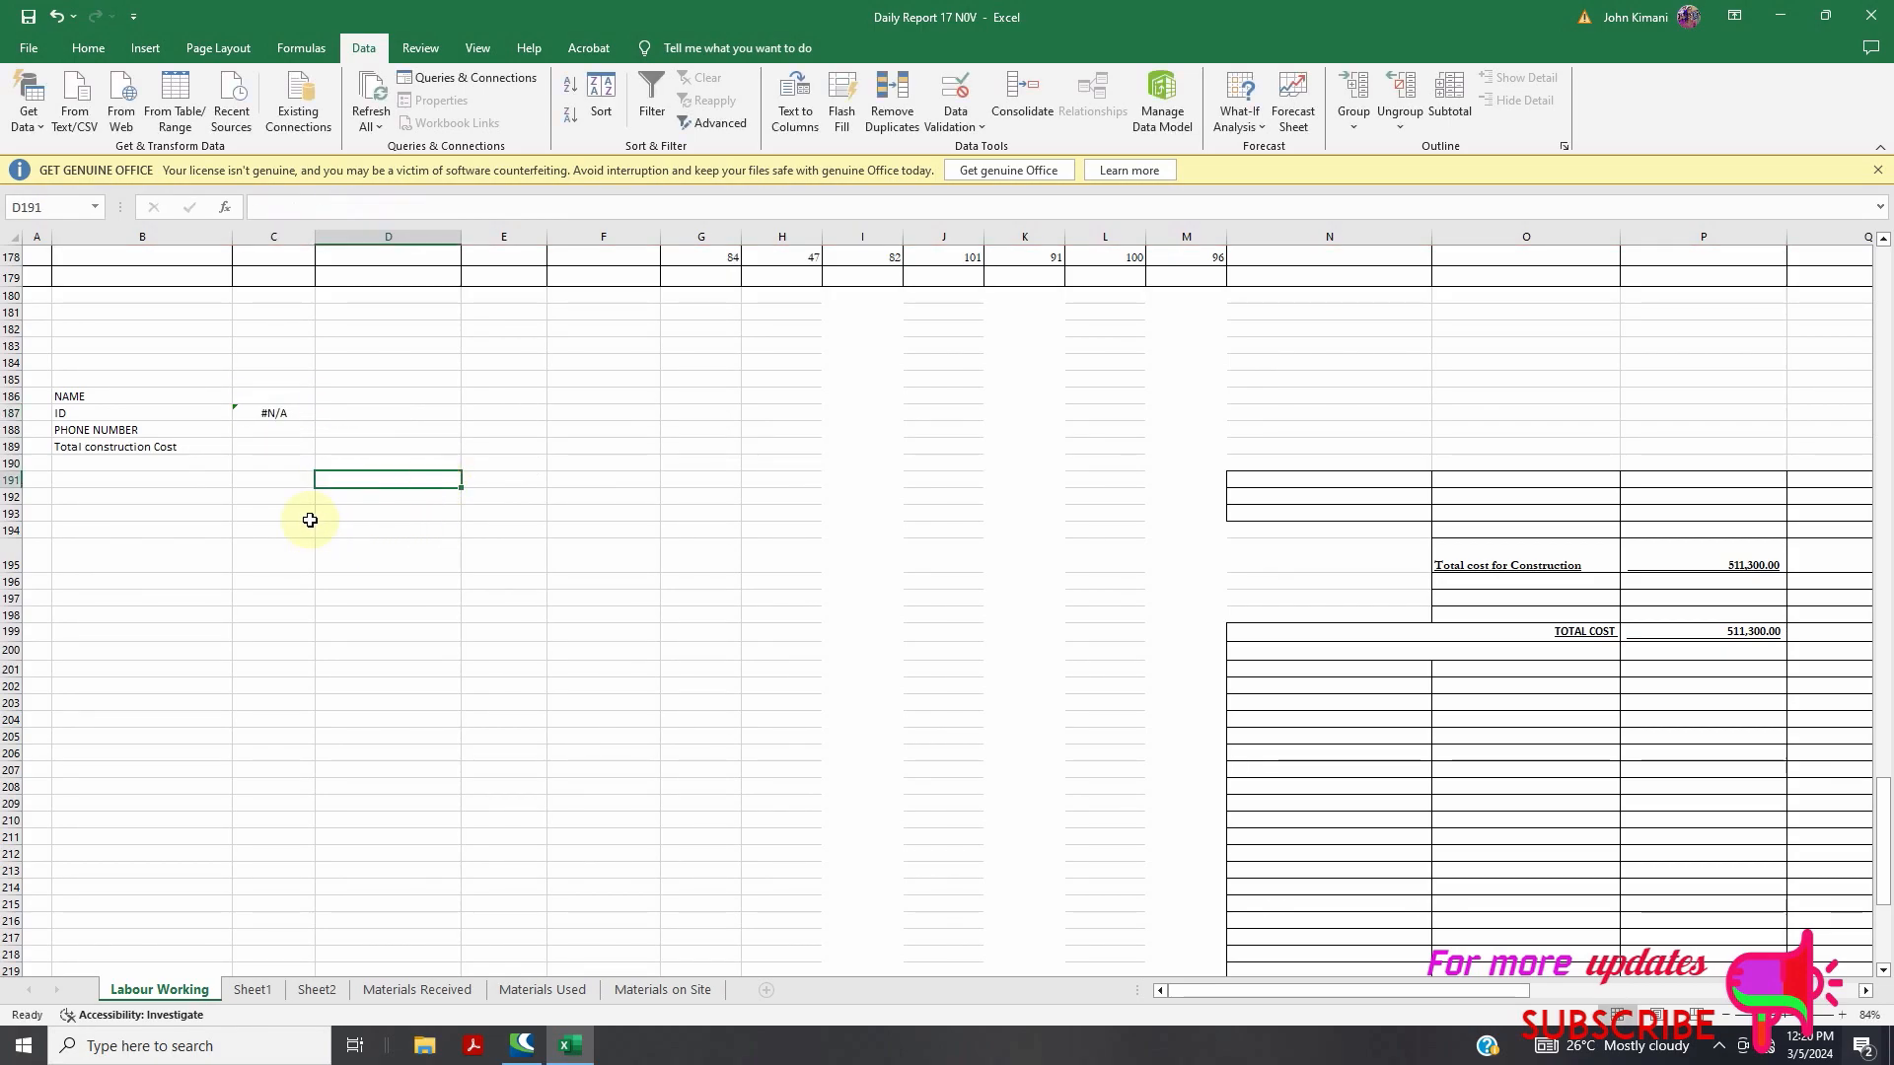
pyautogui.scroll(3, 309, 529)
pyautogui.scroll(2, 309, 587)
pyautogui.scroll(16, 328, 554)
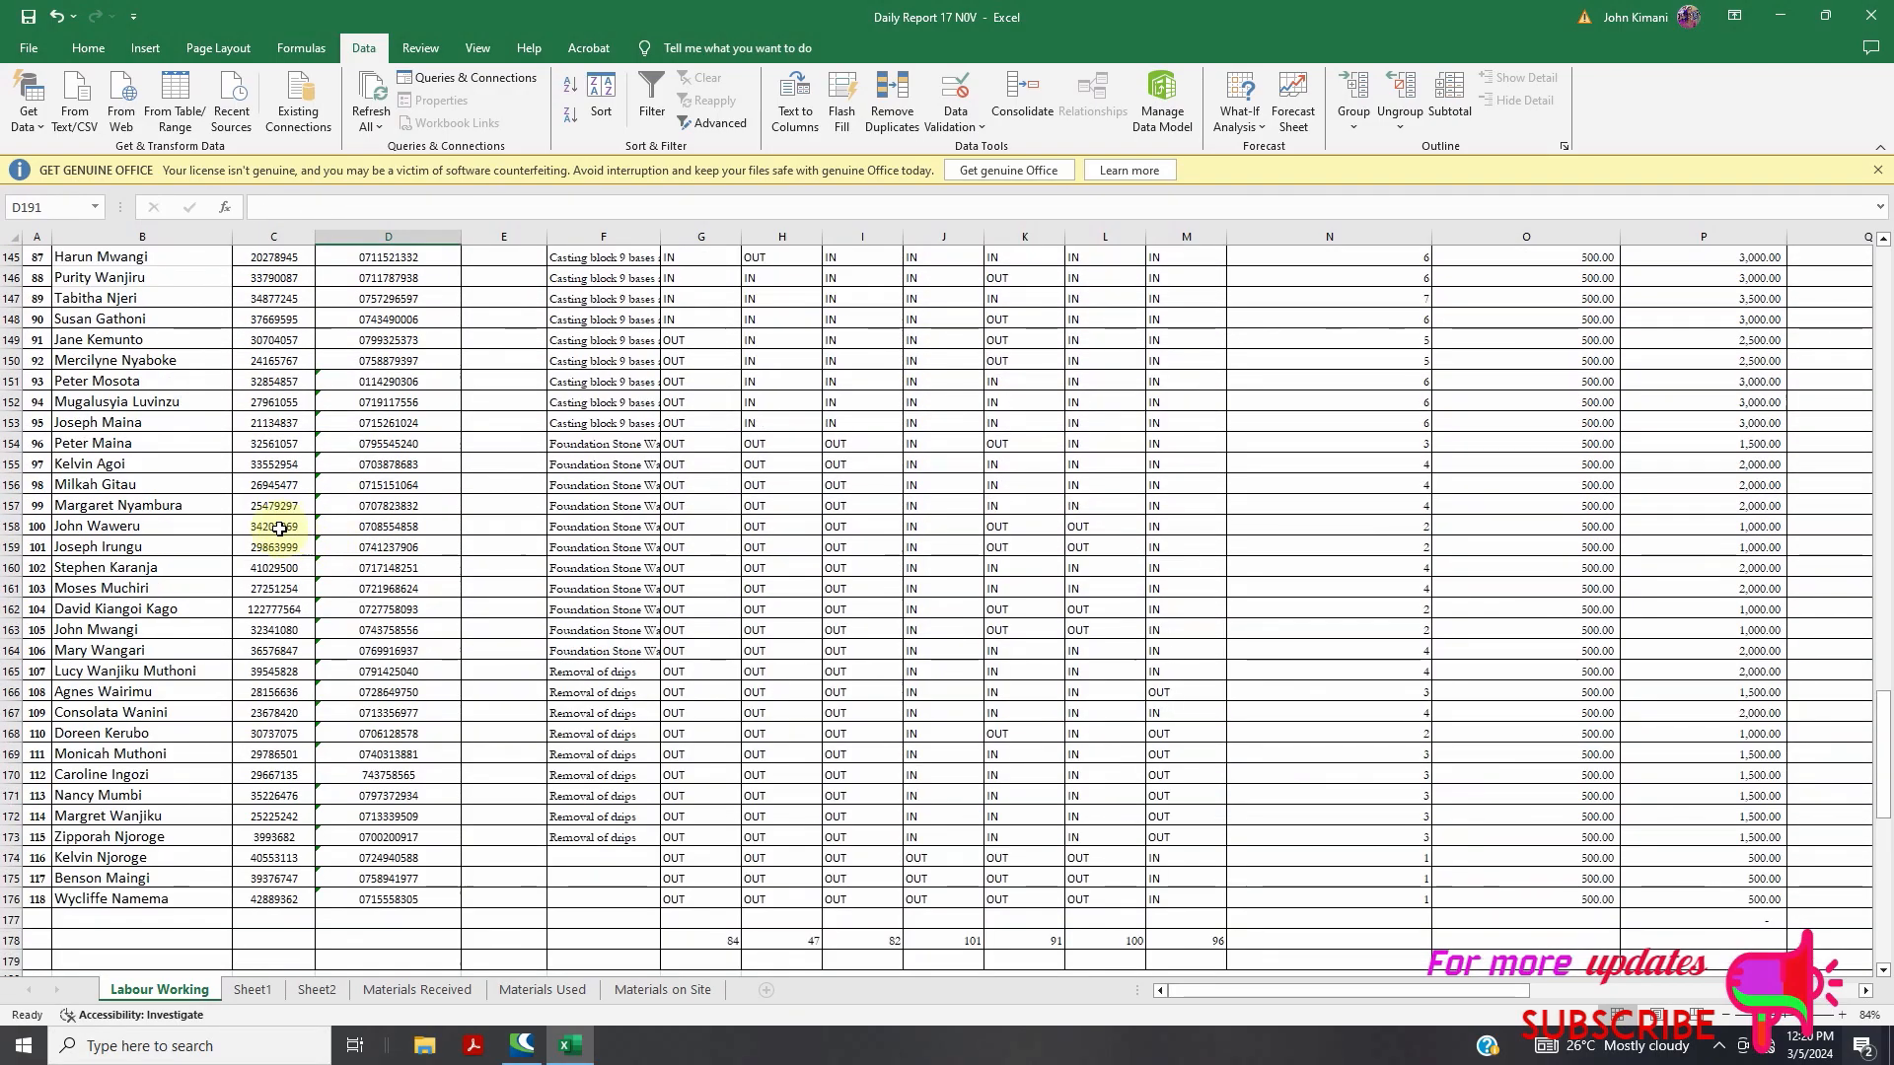
pyautogui.scroll(6, 208, 438)
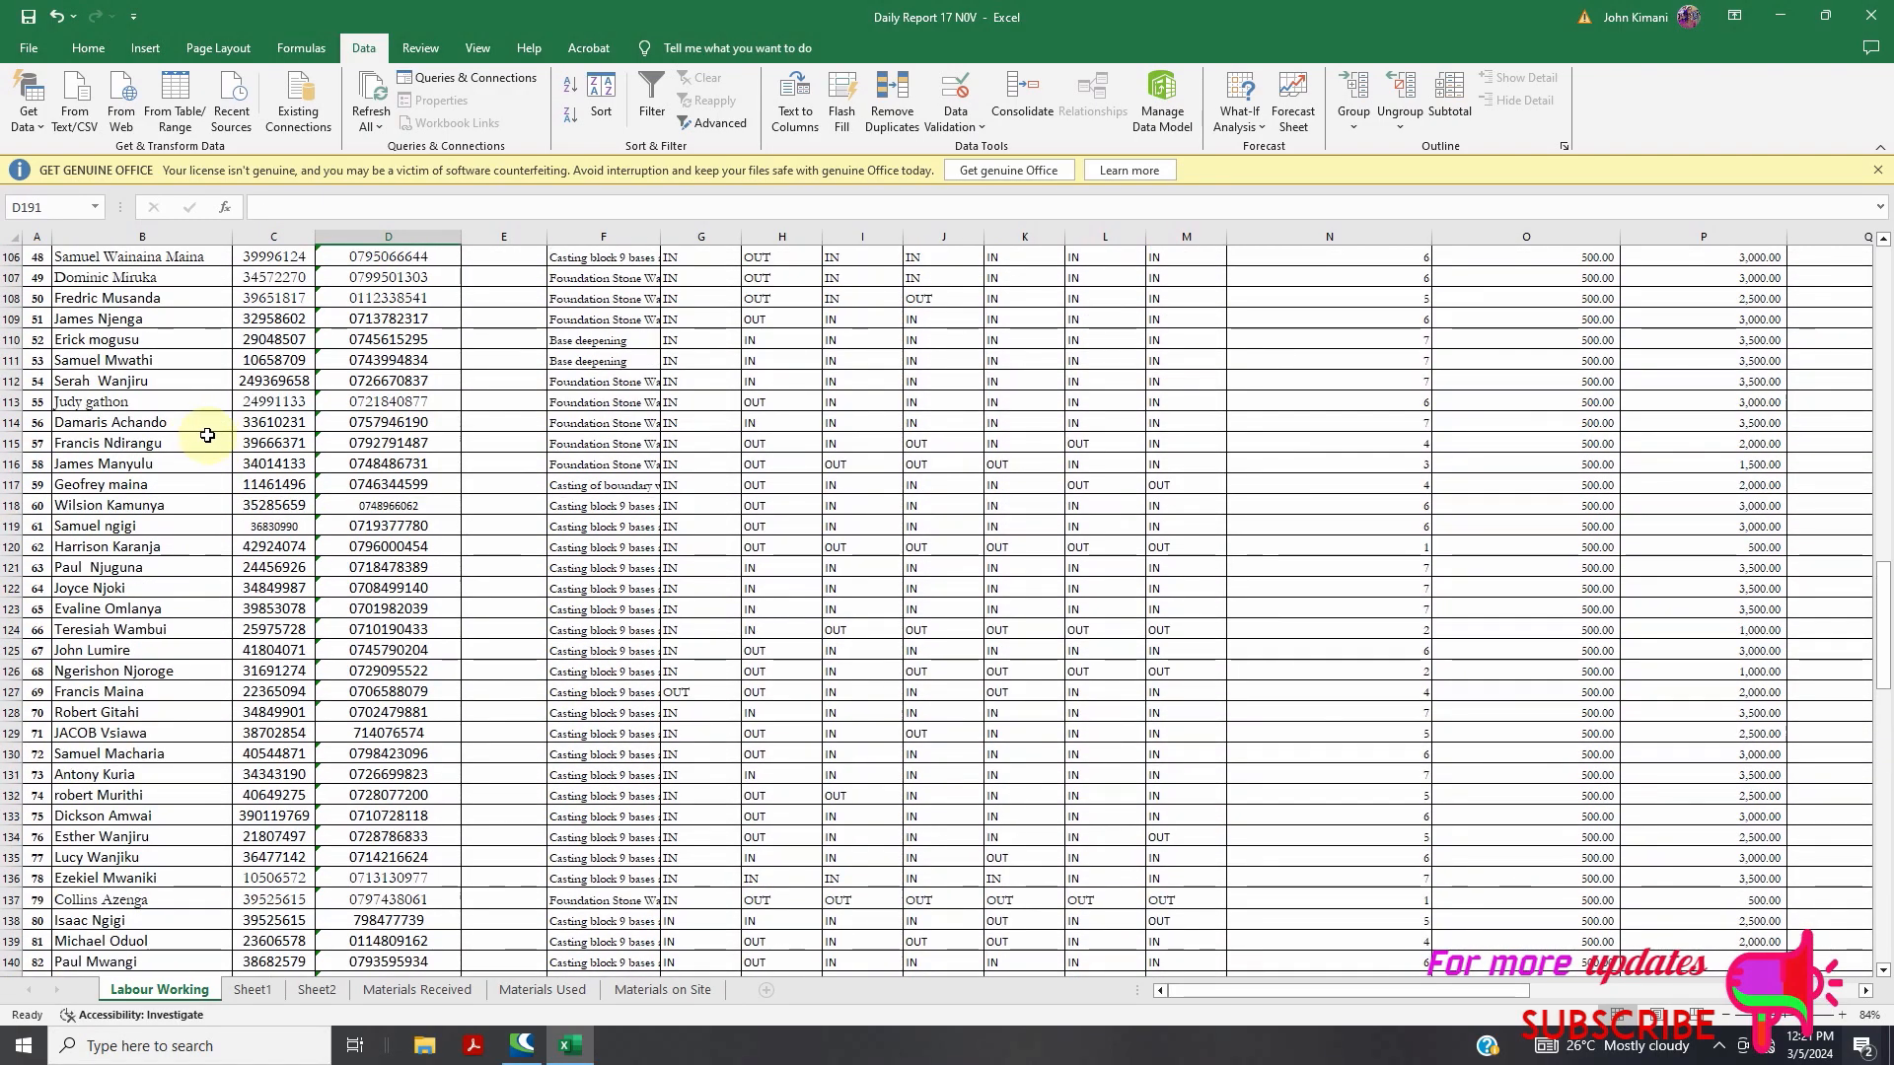
pyautogui.scroll(-12, 239, 414)
pyautogui.scroll(-14, 240, 414)
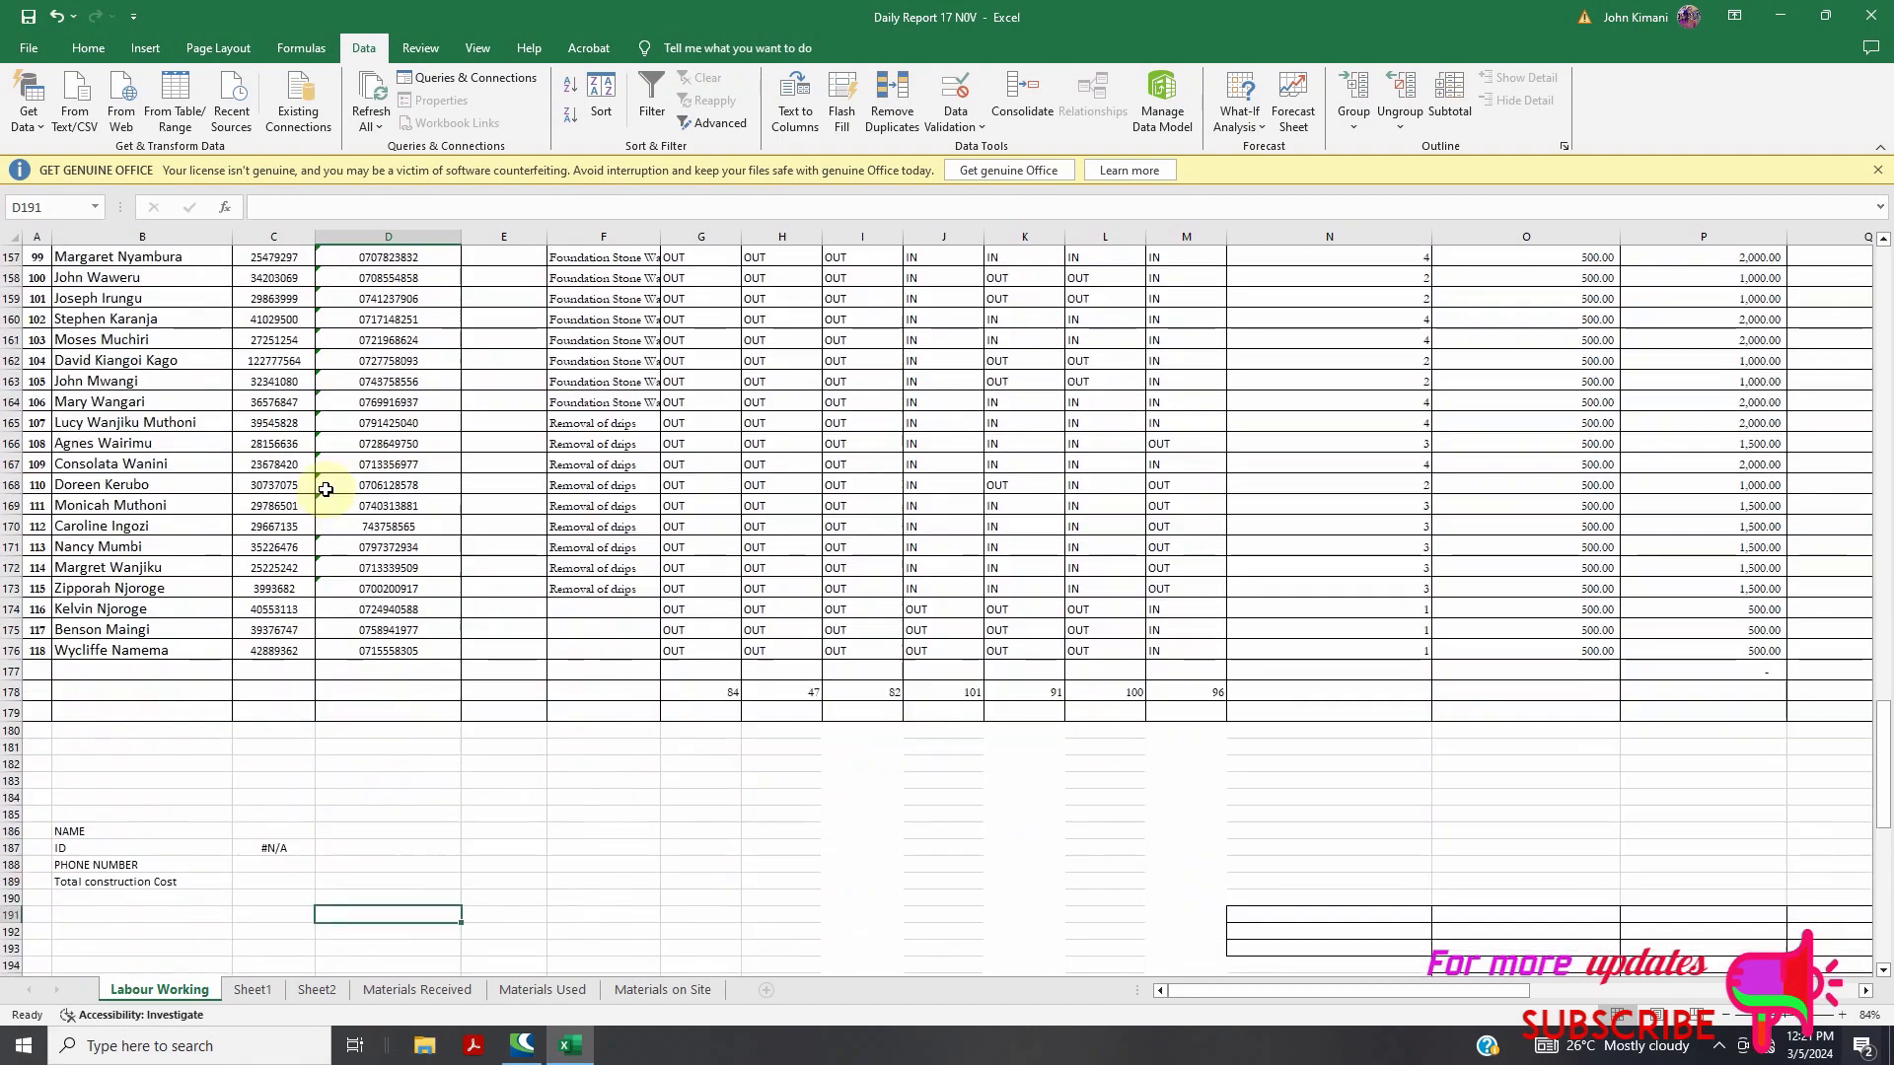
# Enter a worker's full name in C186 so C187 returns that worker's ID
pyautogui.click(264, 459)
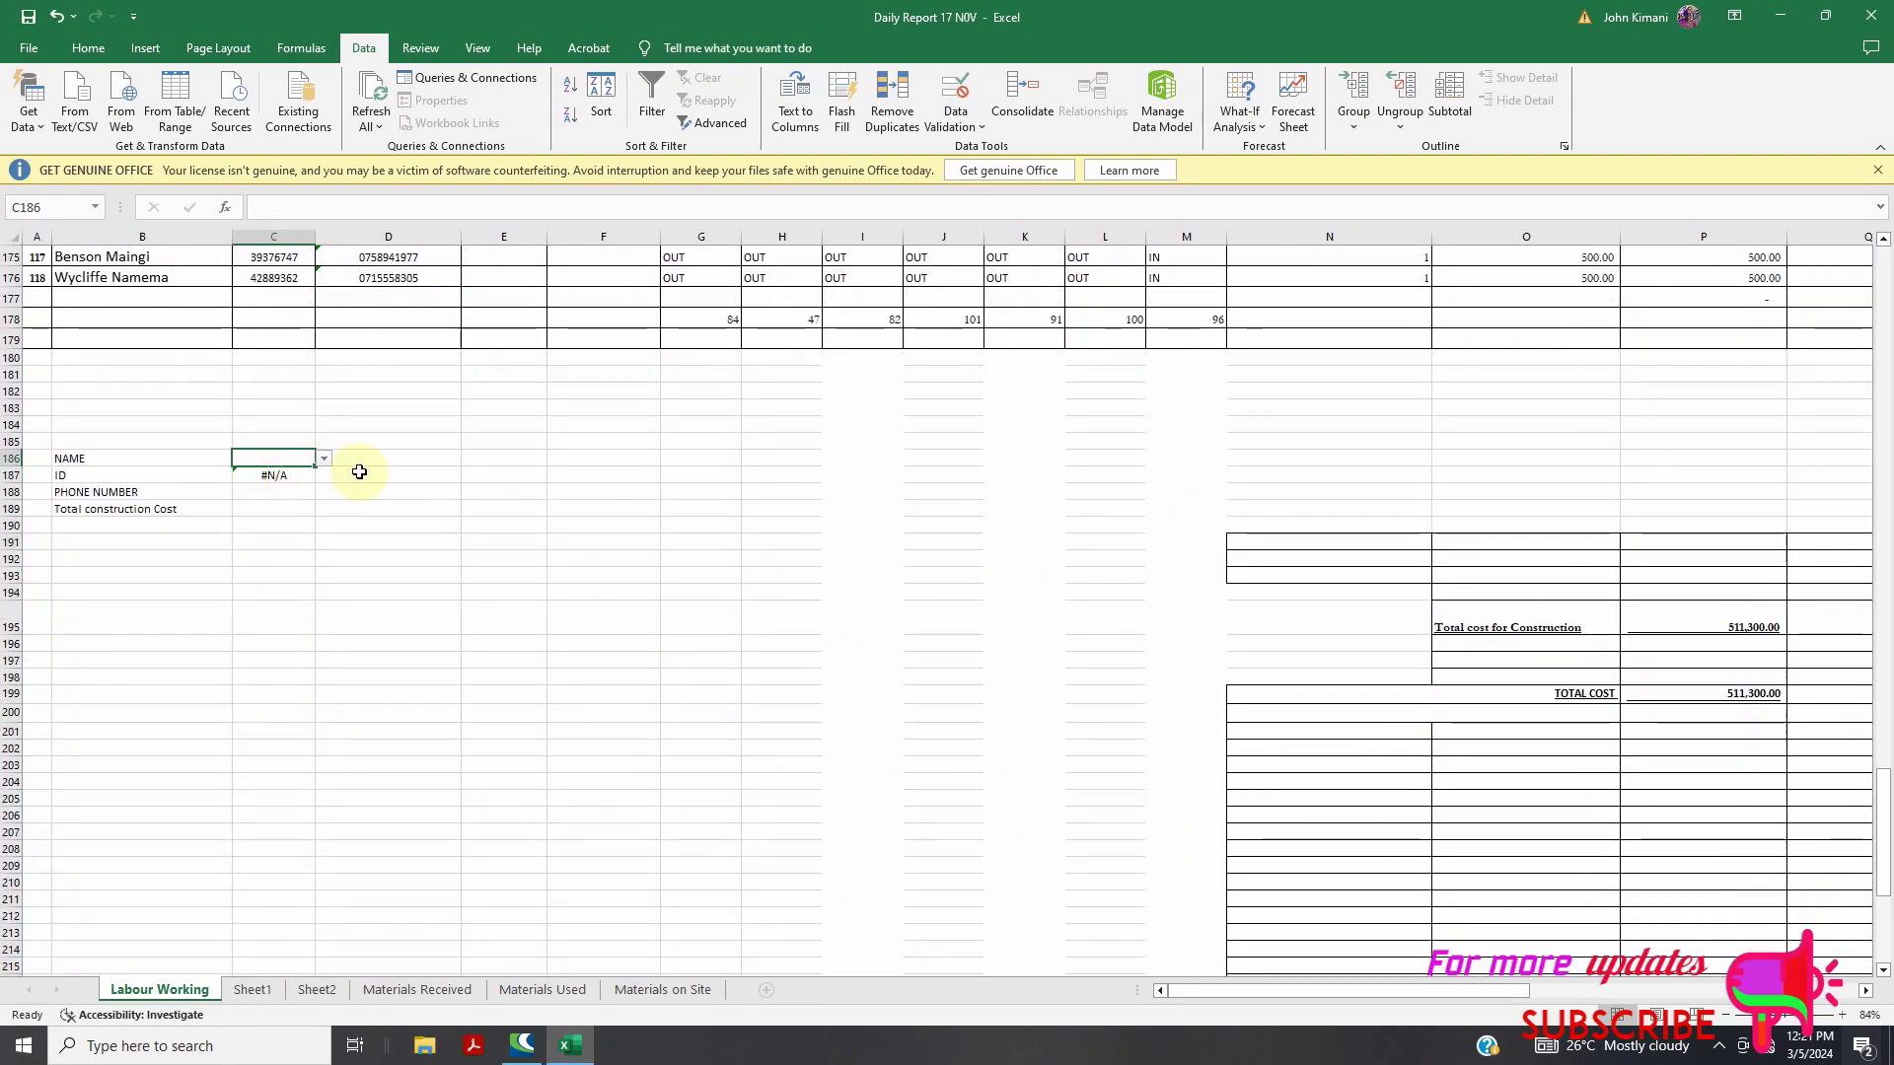
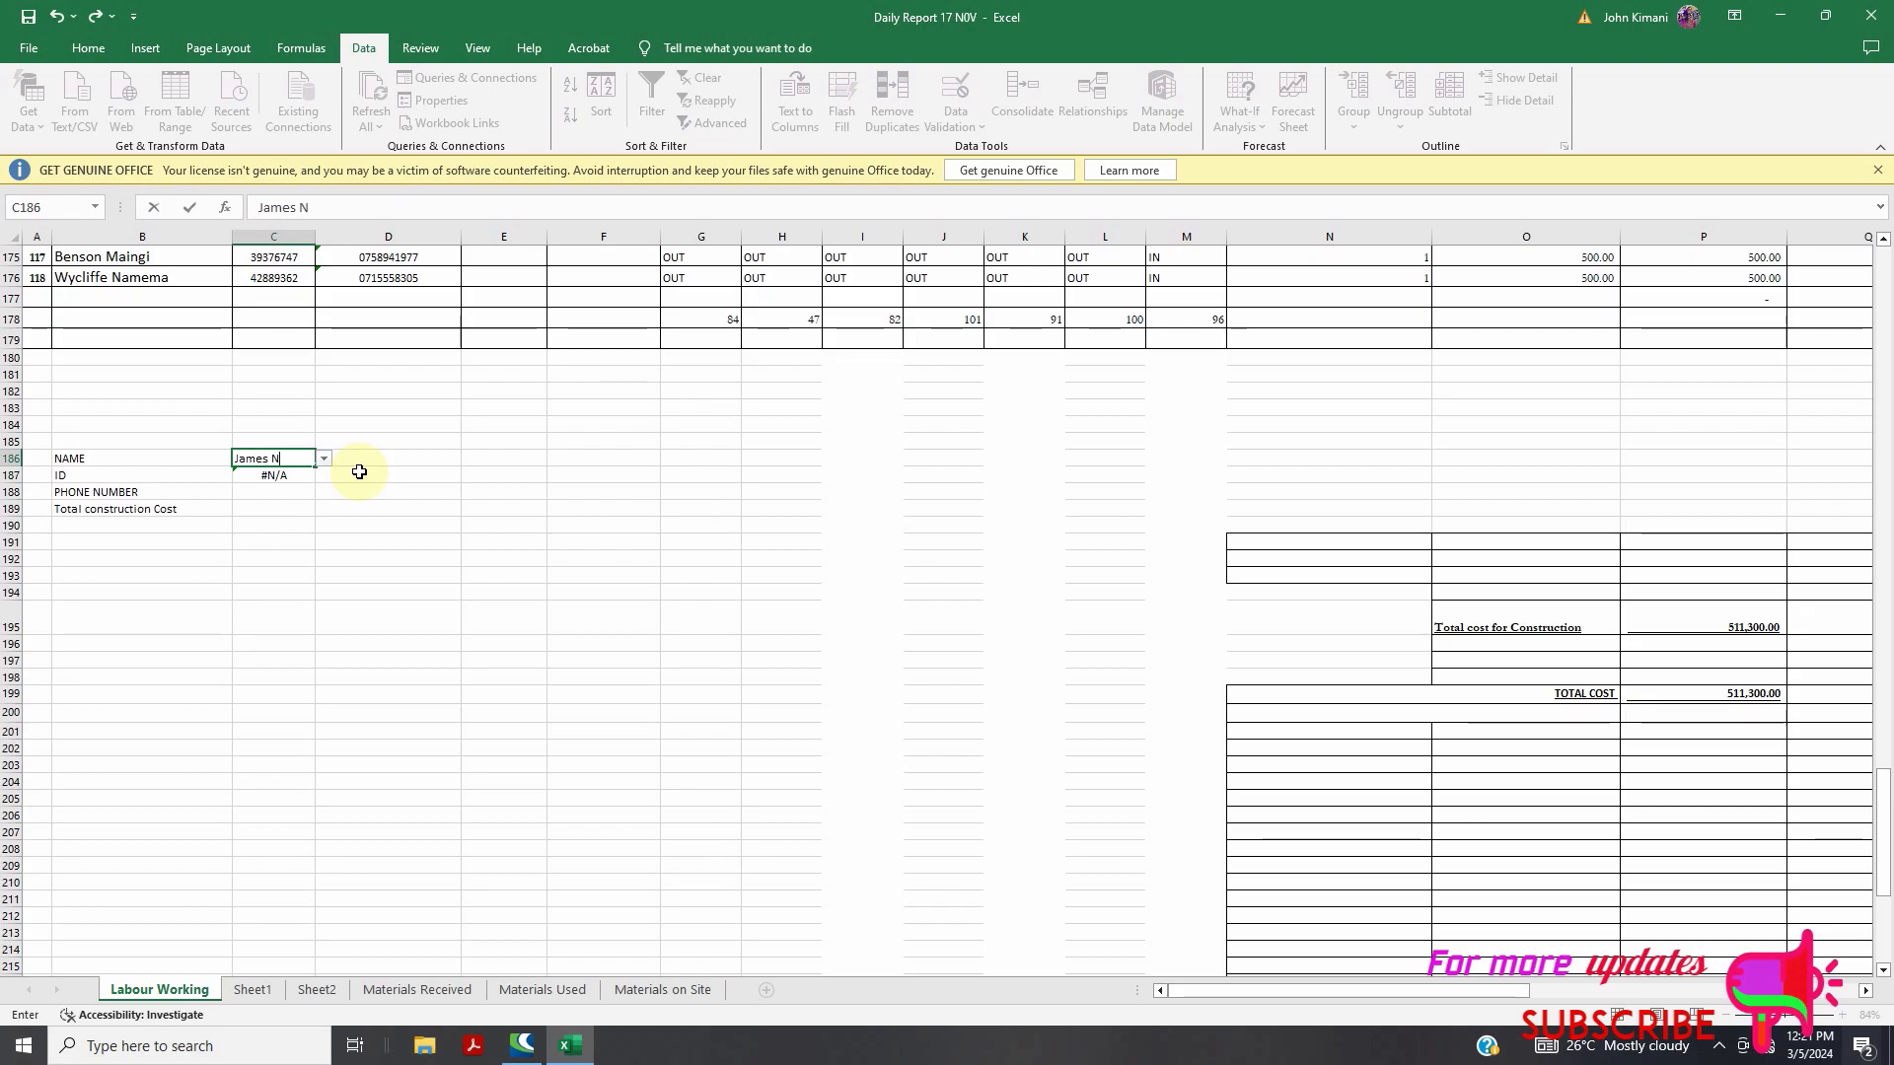
pyautogui.click(272, 510)
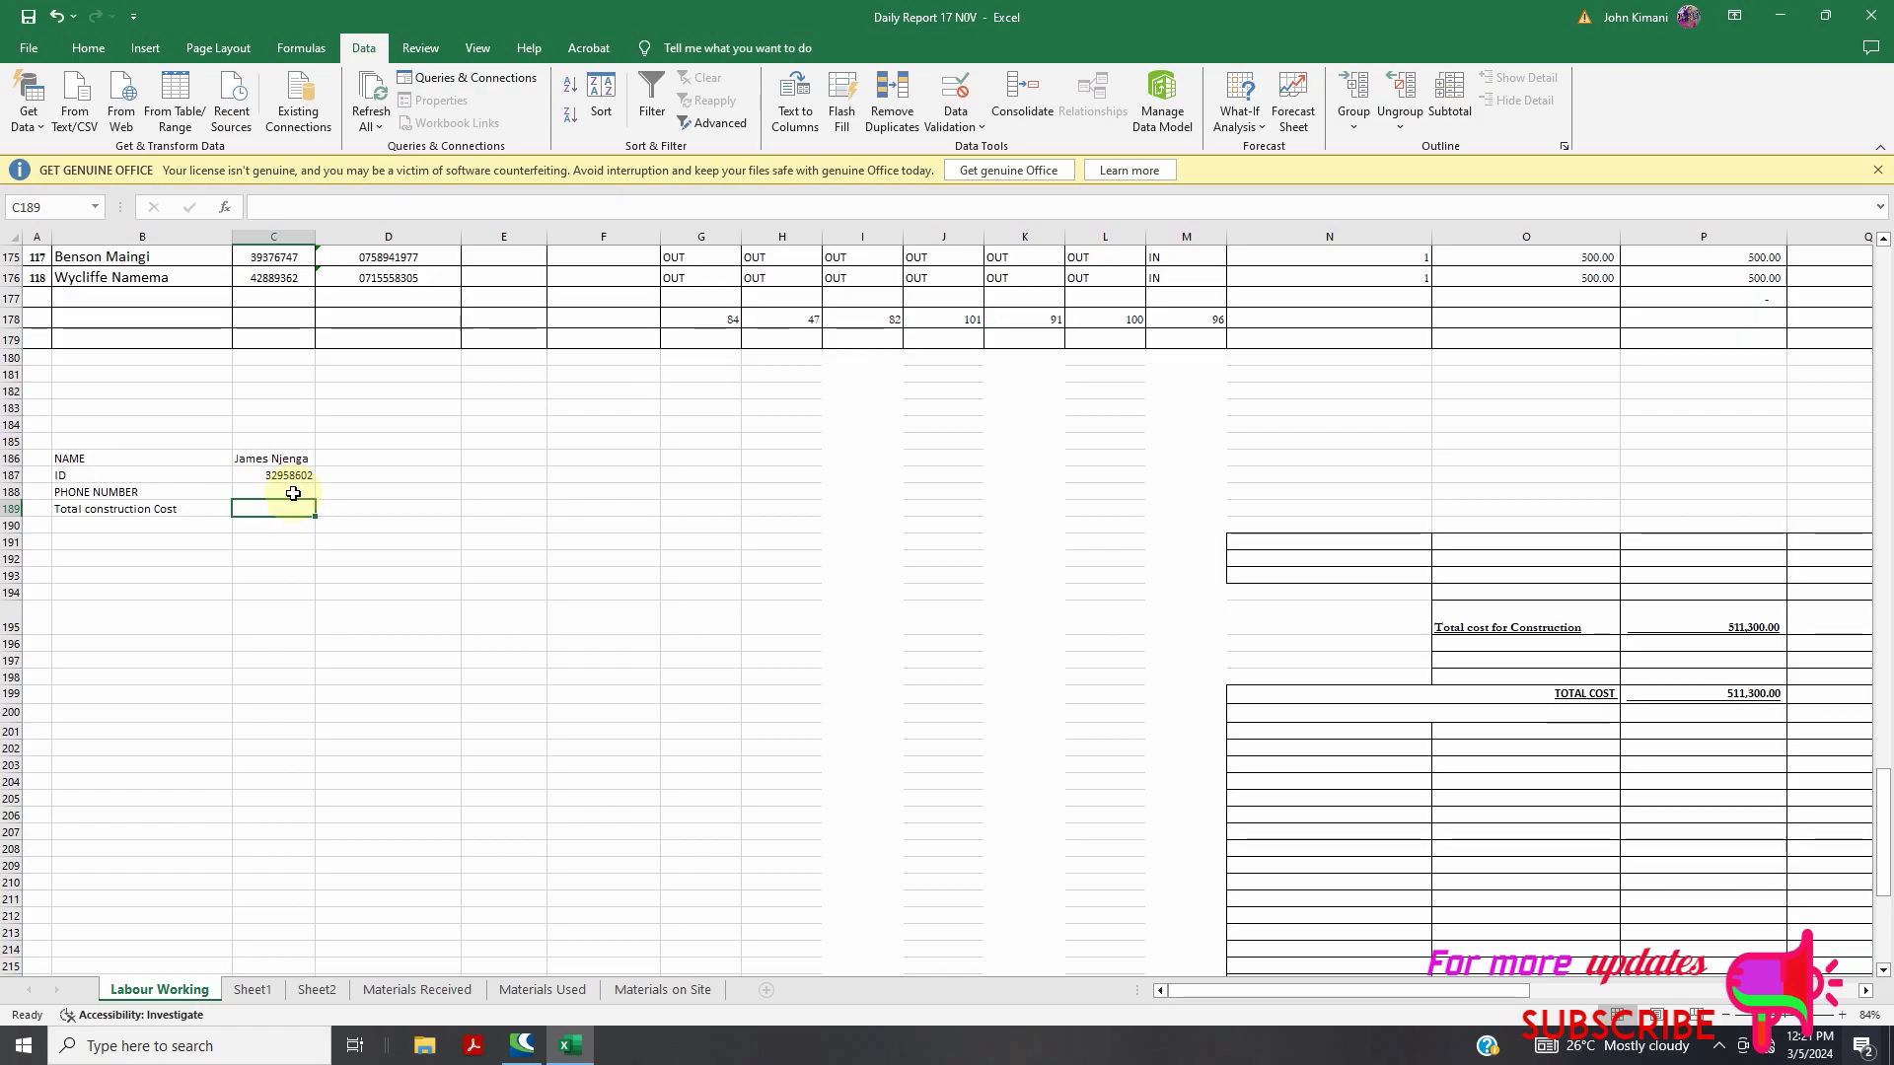
pyautogui.scroll(13, 293, 494)
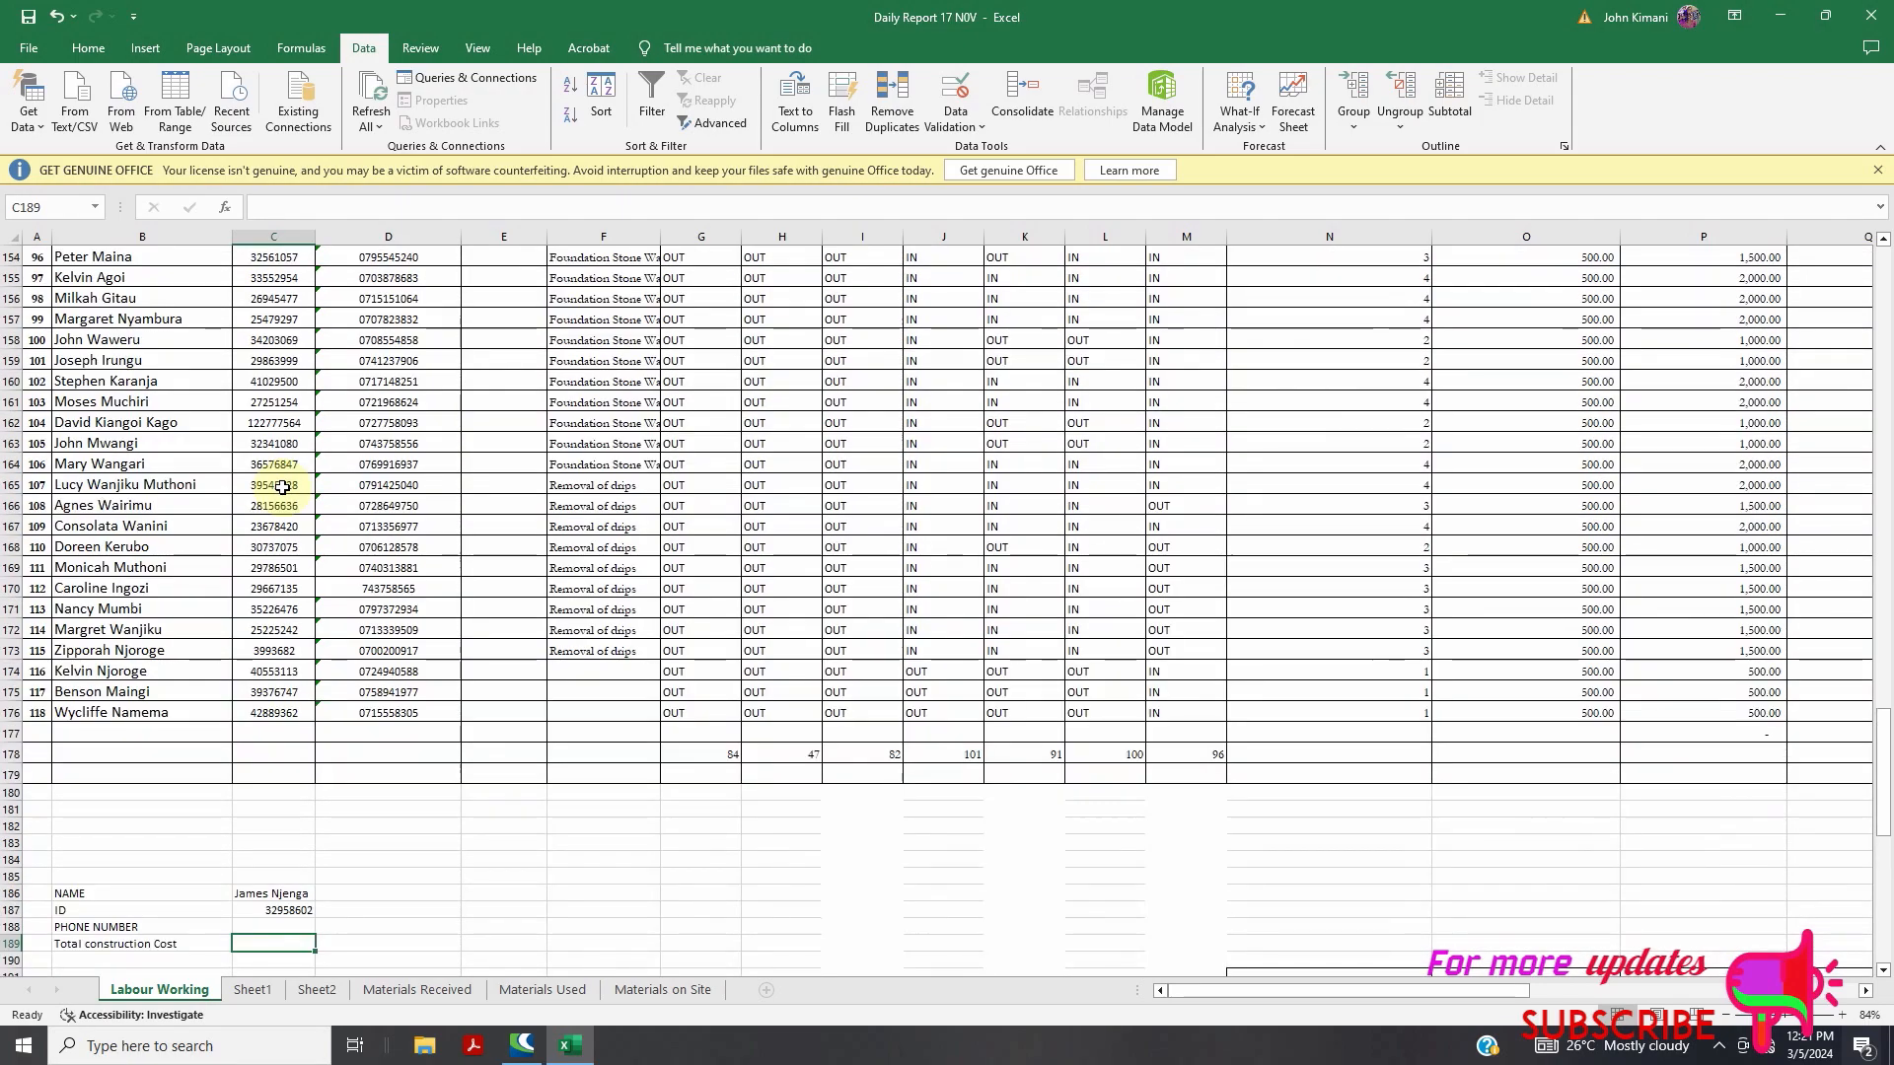
pyautogui.scroll(13, 255, 472)
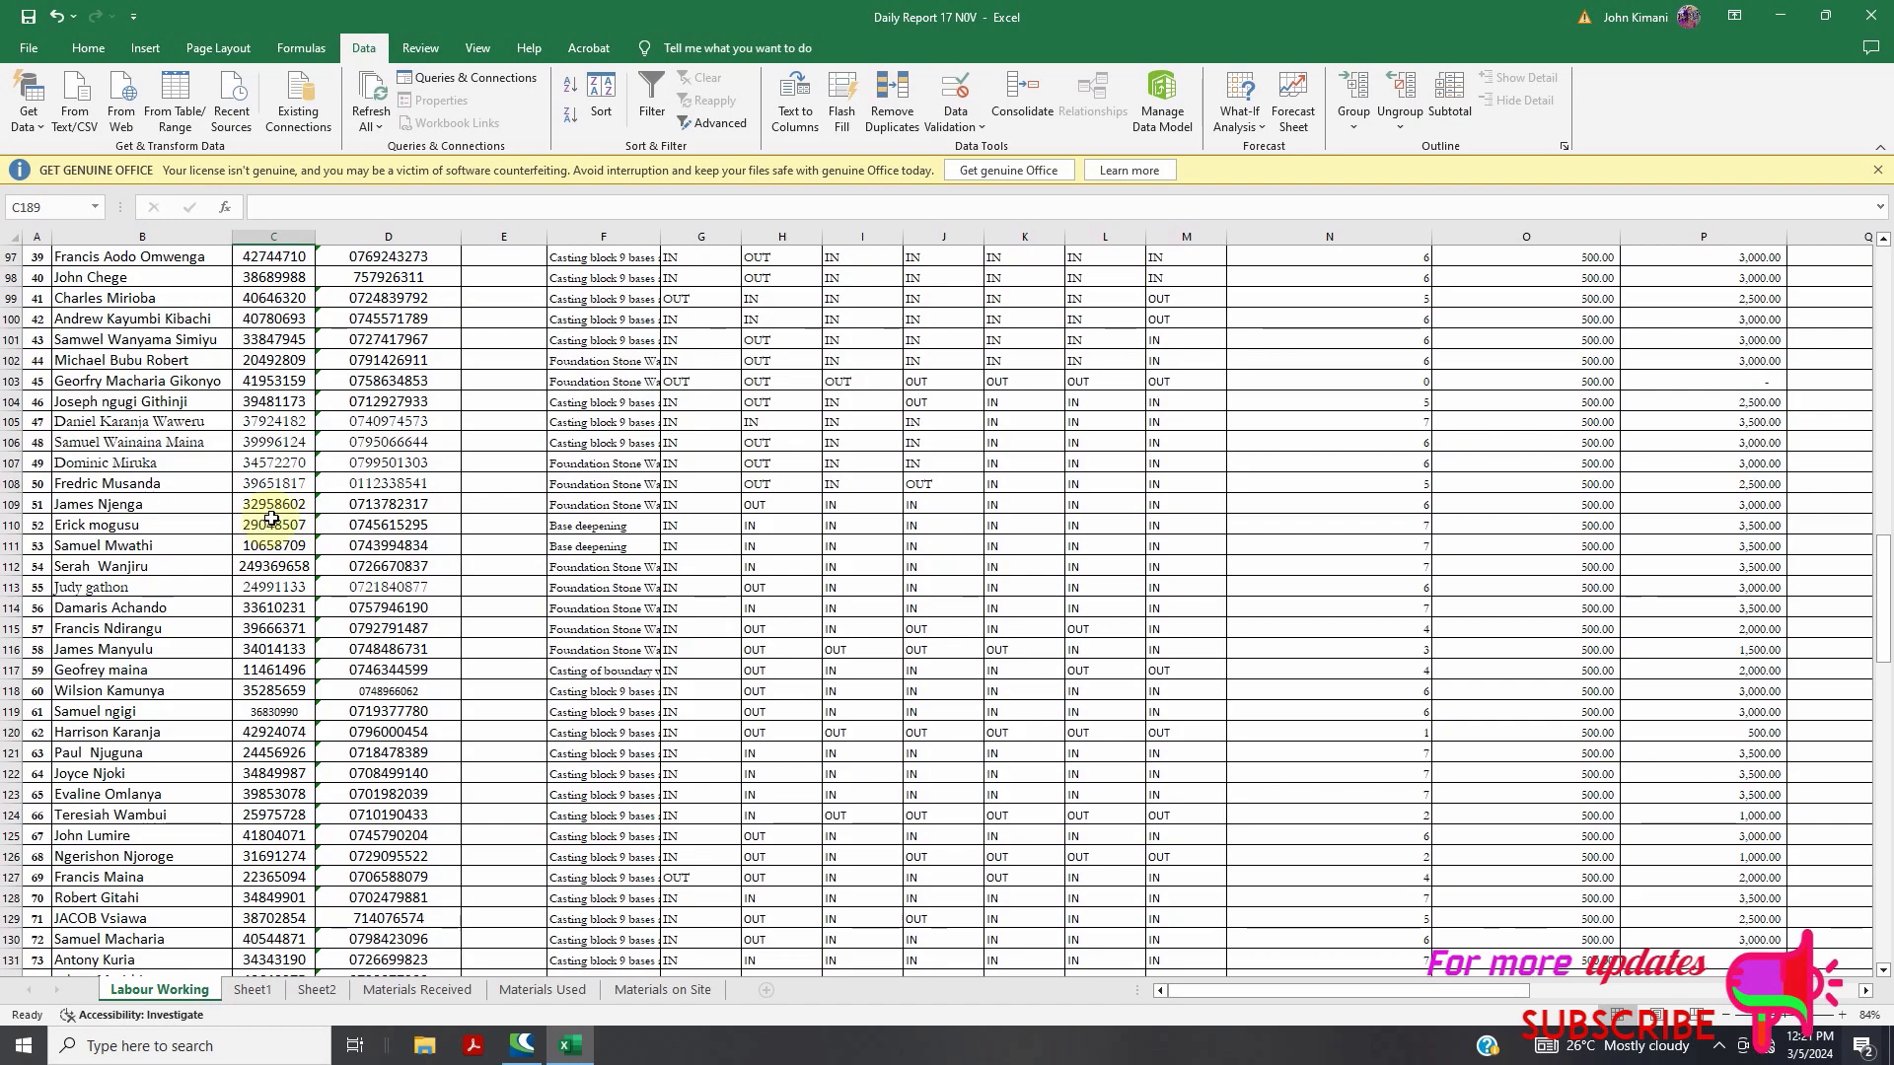
pyautogui.scroll(-20, 277, 519)
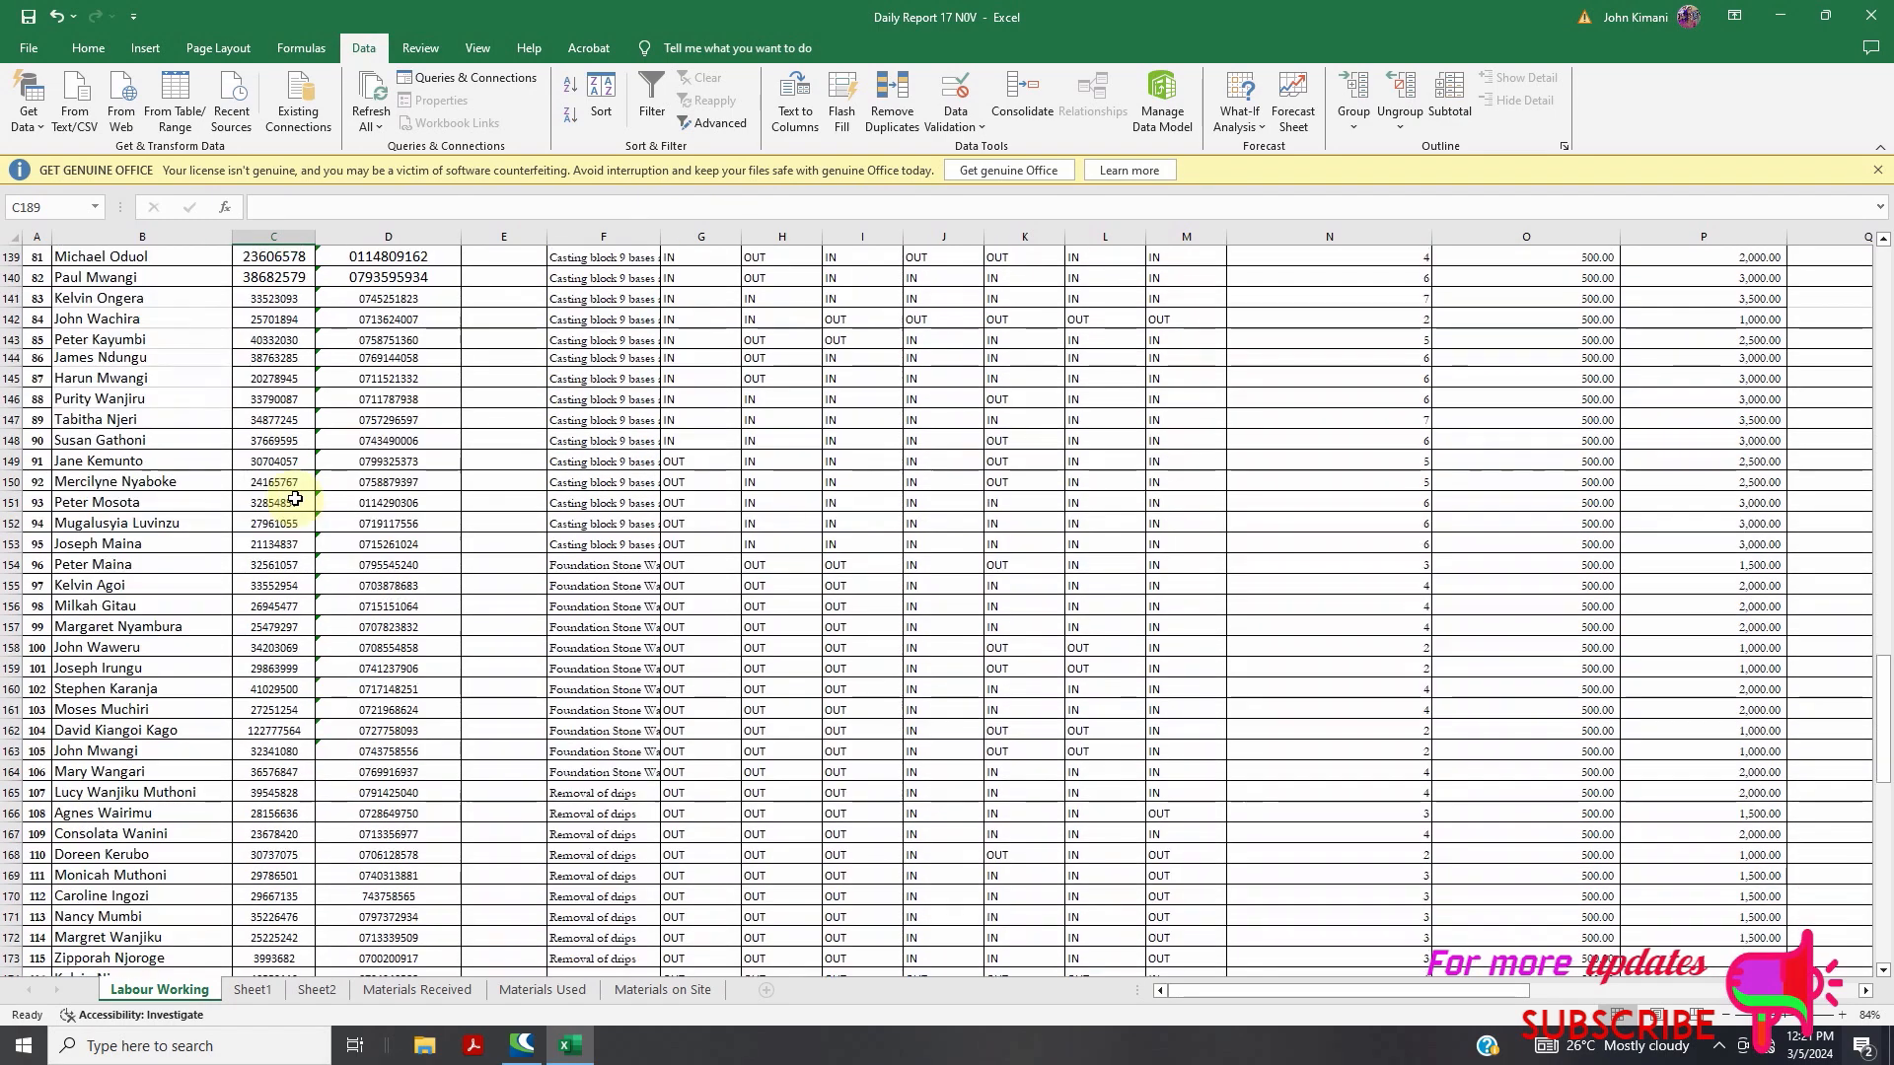
pyautogui.click(279, 740)
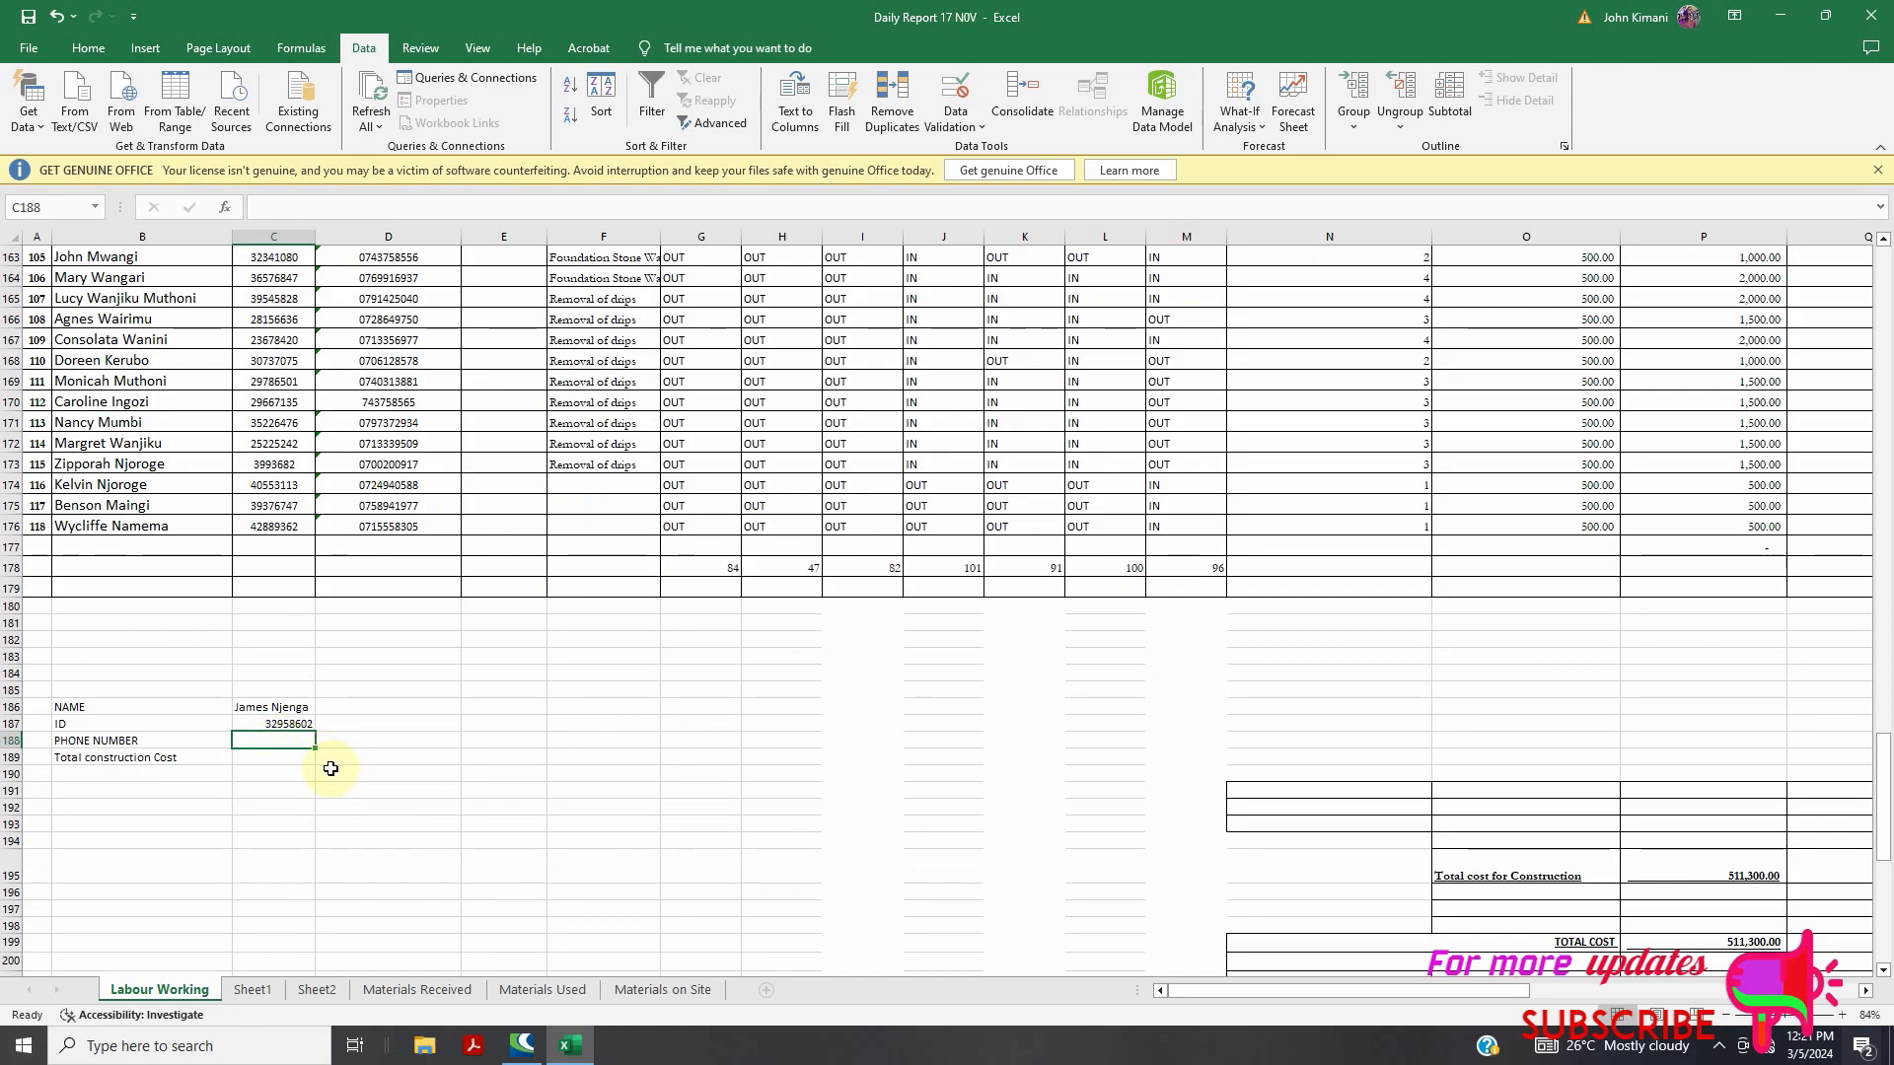
# Enter =VLOOKUP(C186,B5:P176,3,FALSE) in C188 to return the worker's phone number
pyautogui.write('=')
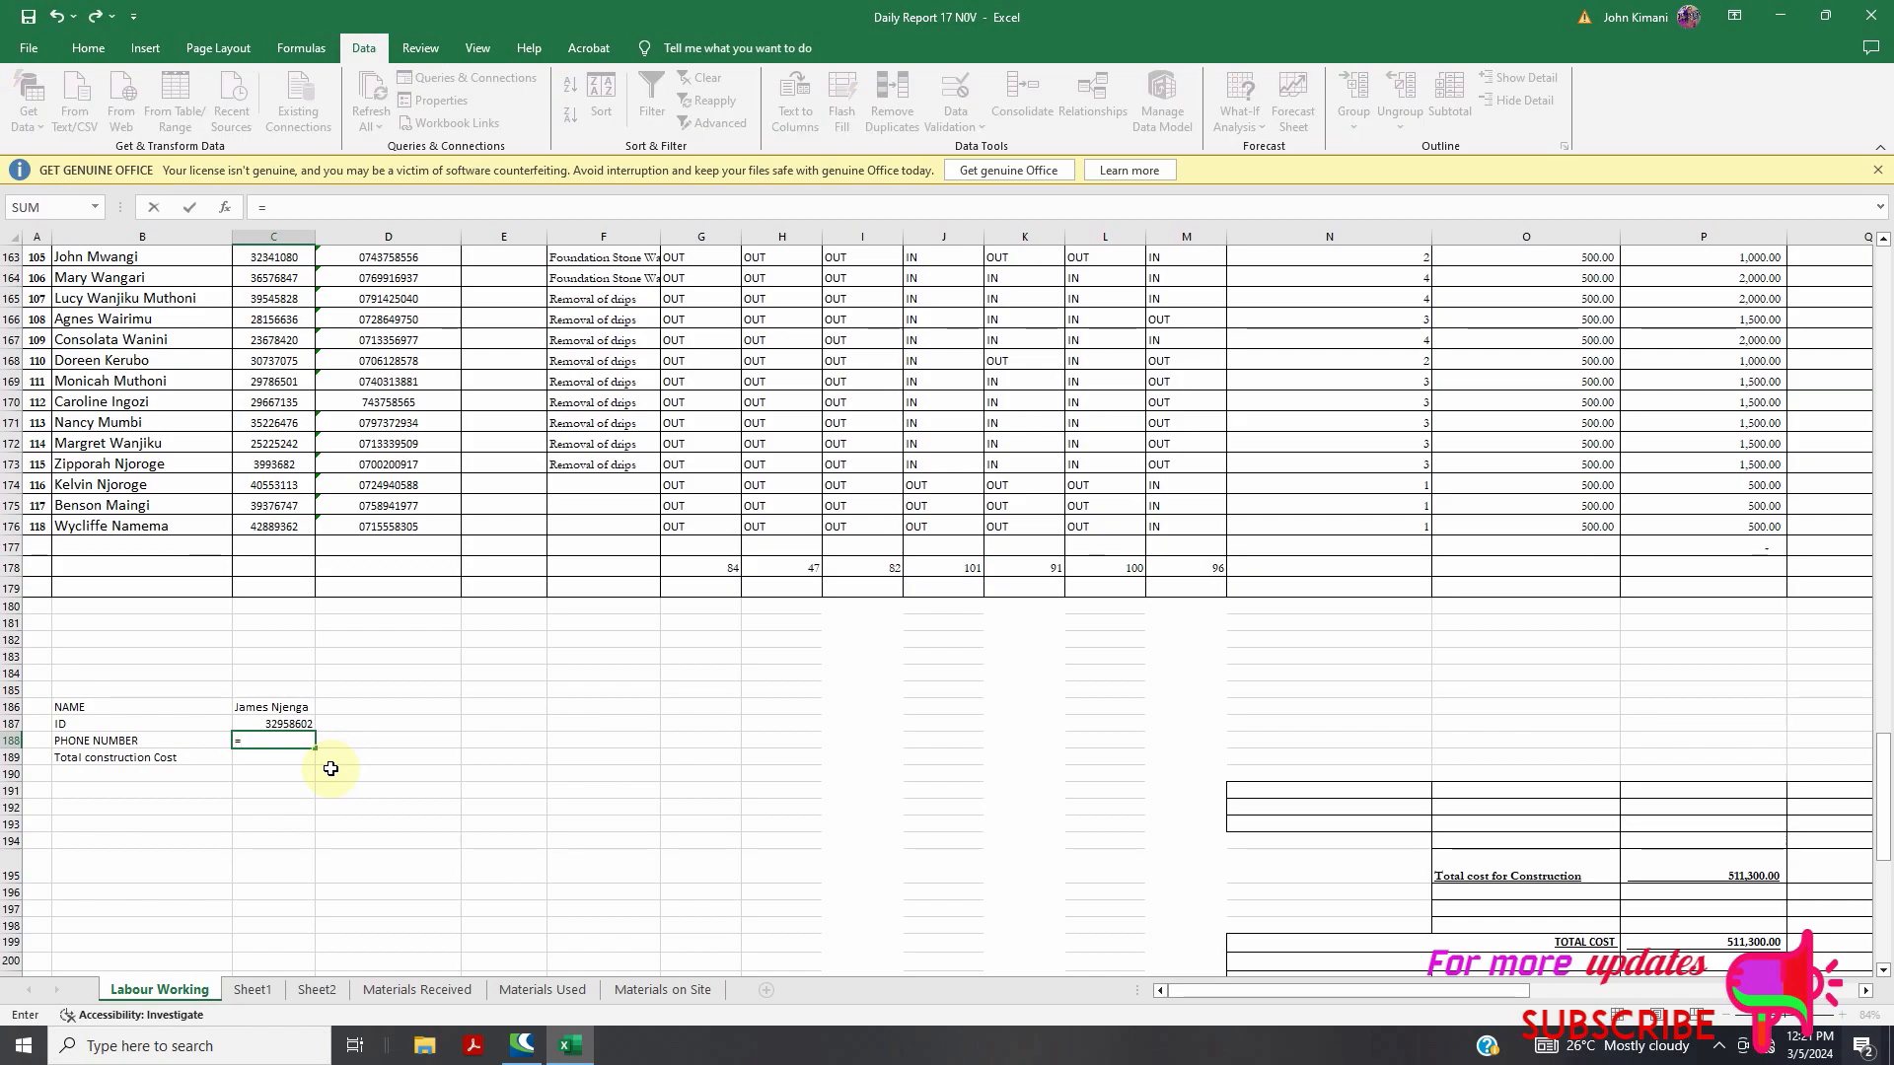
pyautogui.write('Vloo')
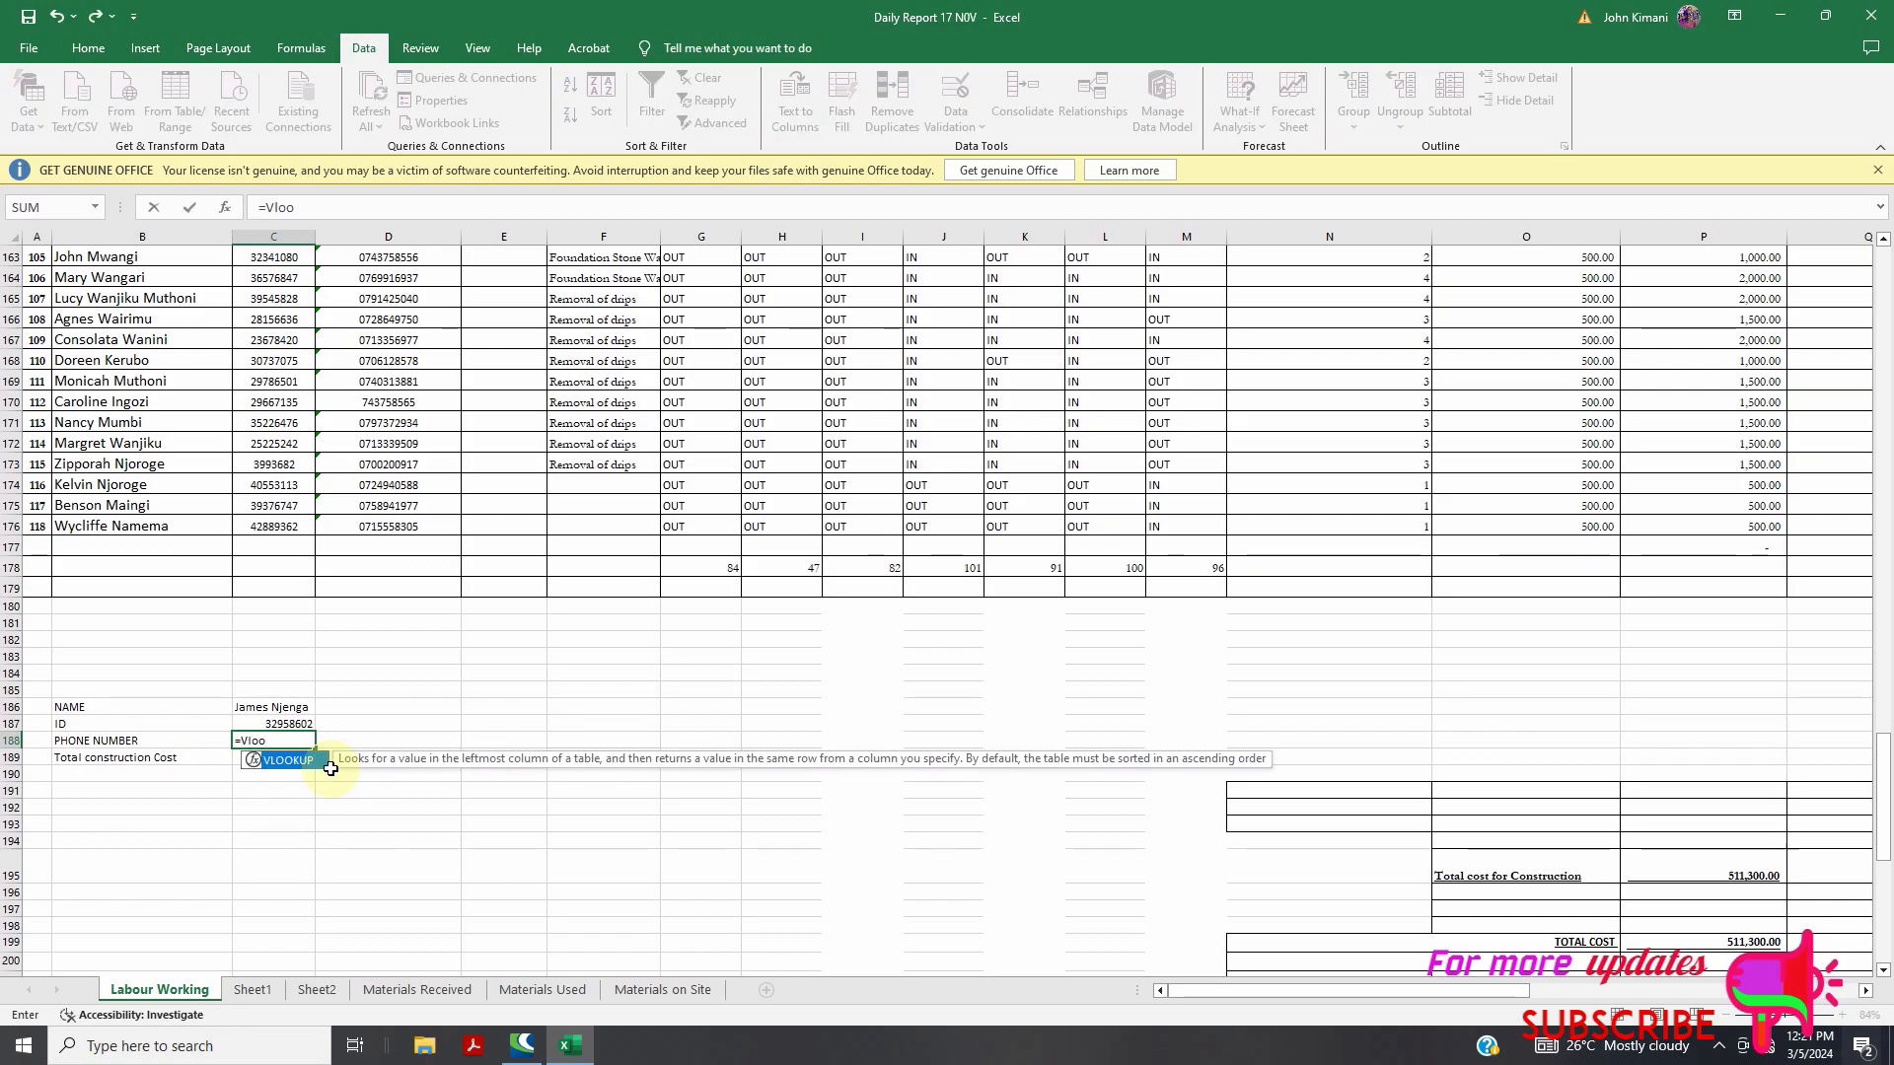
pyautogui.write('kup(')
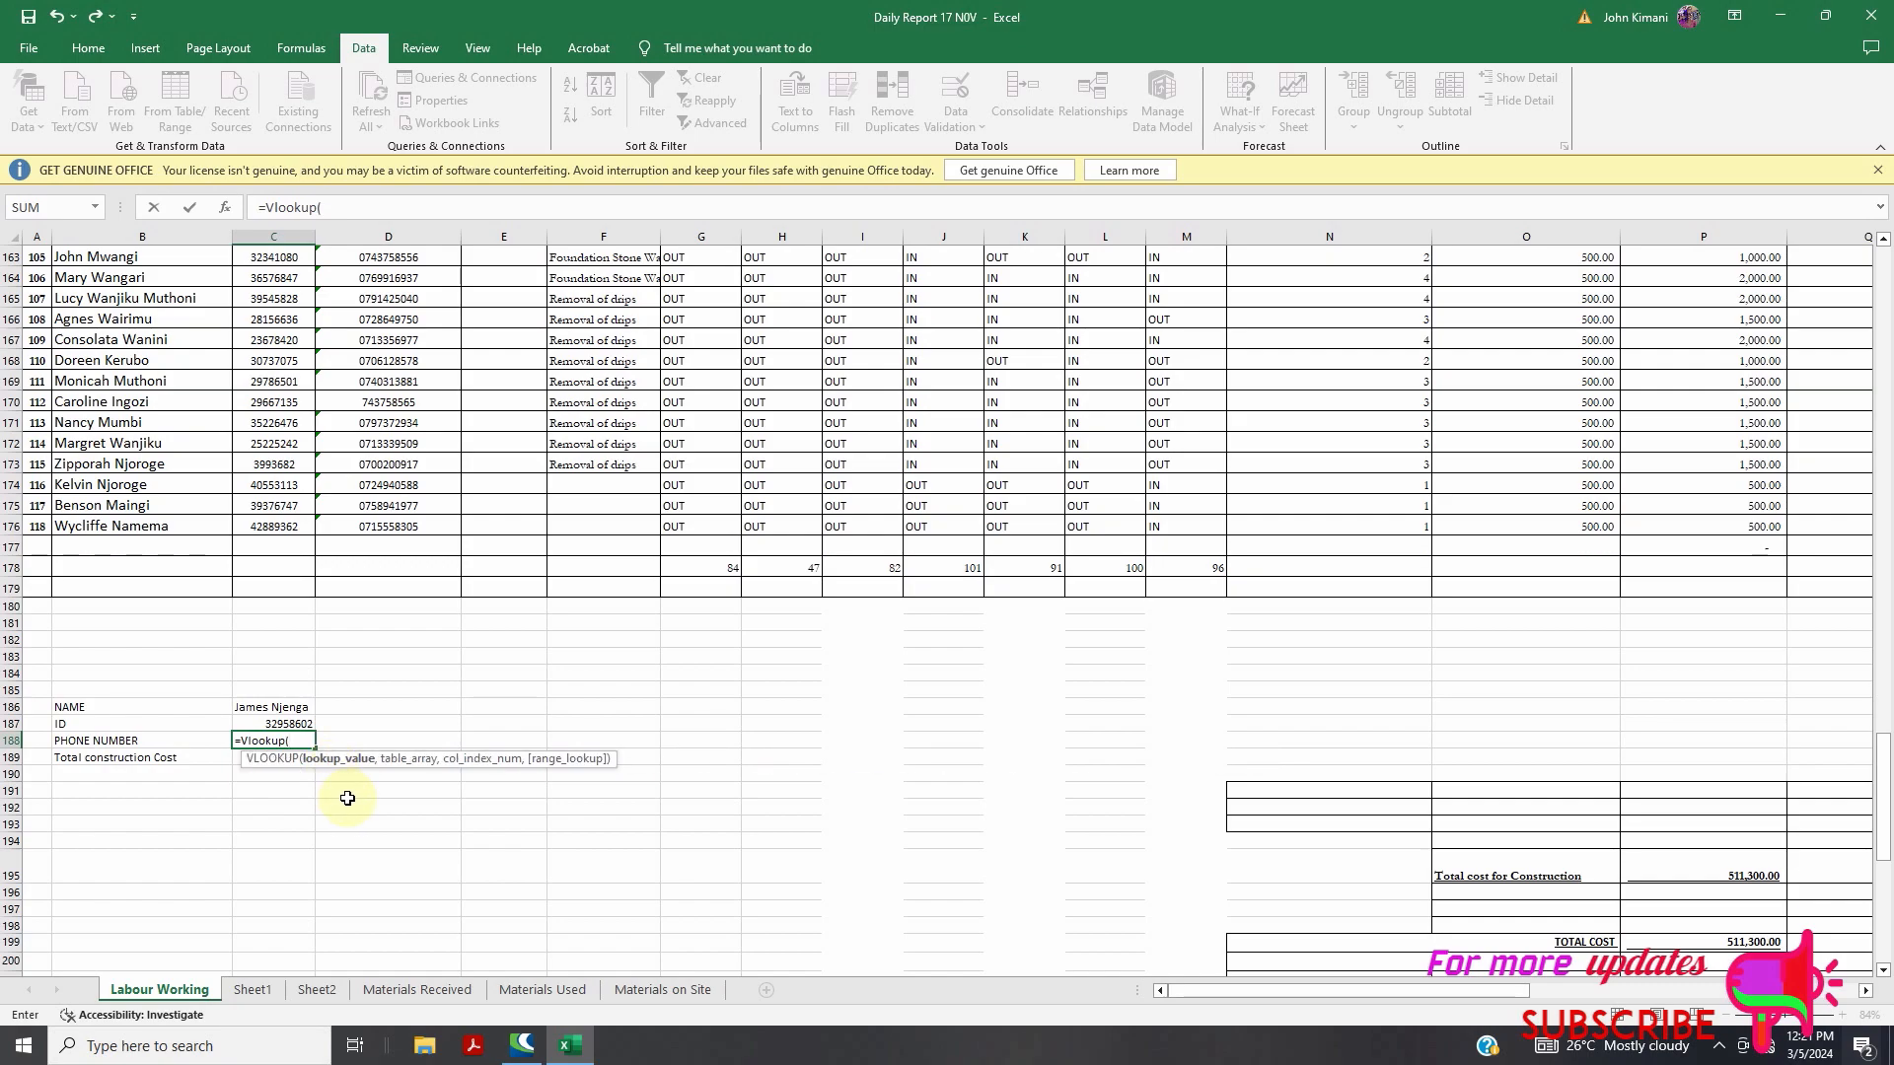
pyautogui.click(288, 709)
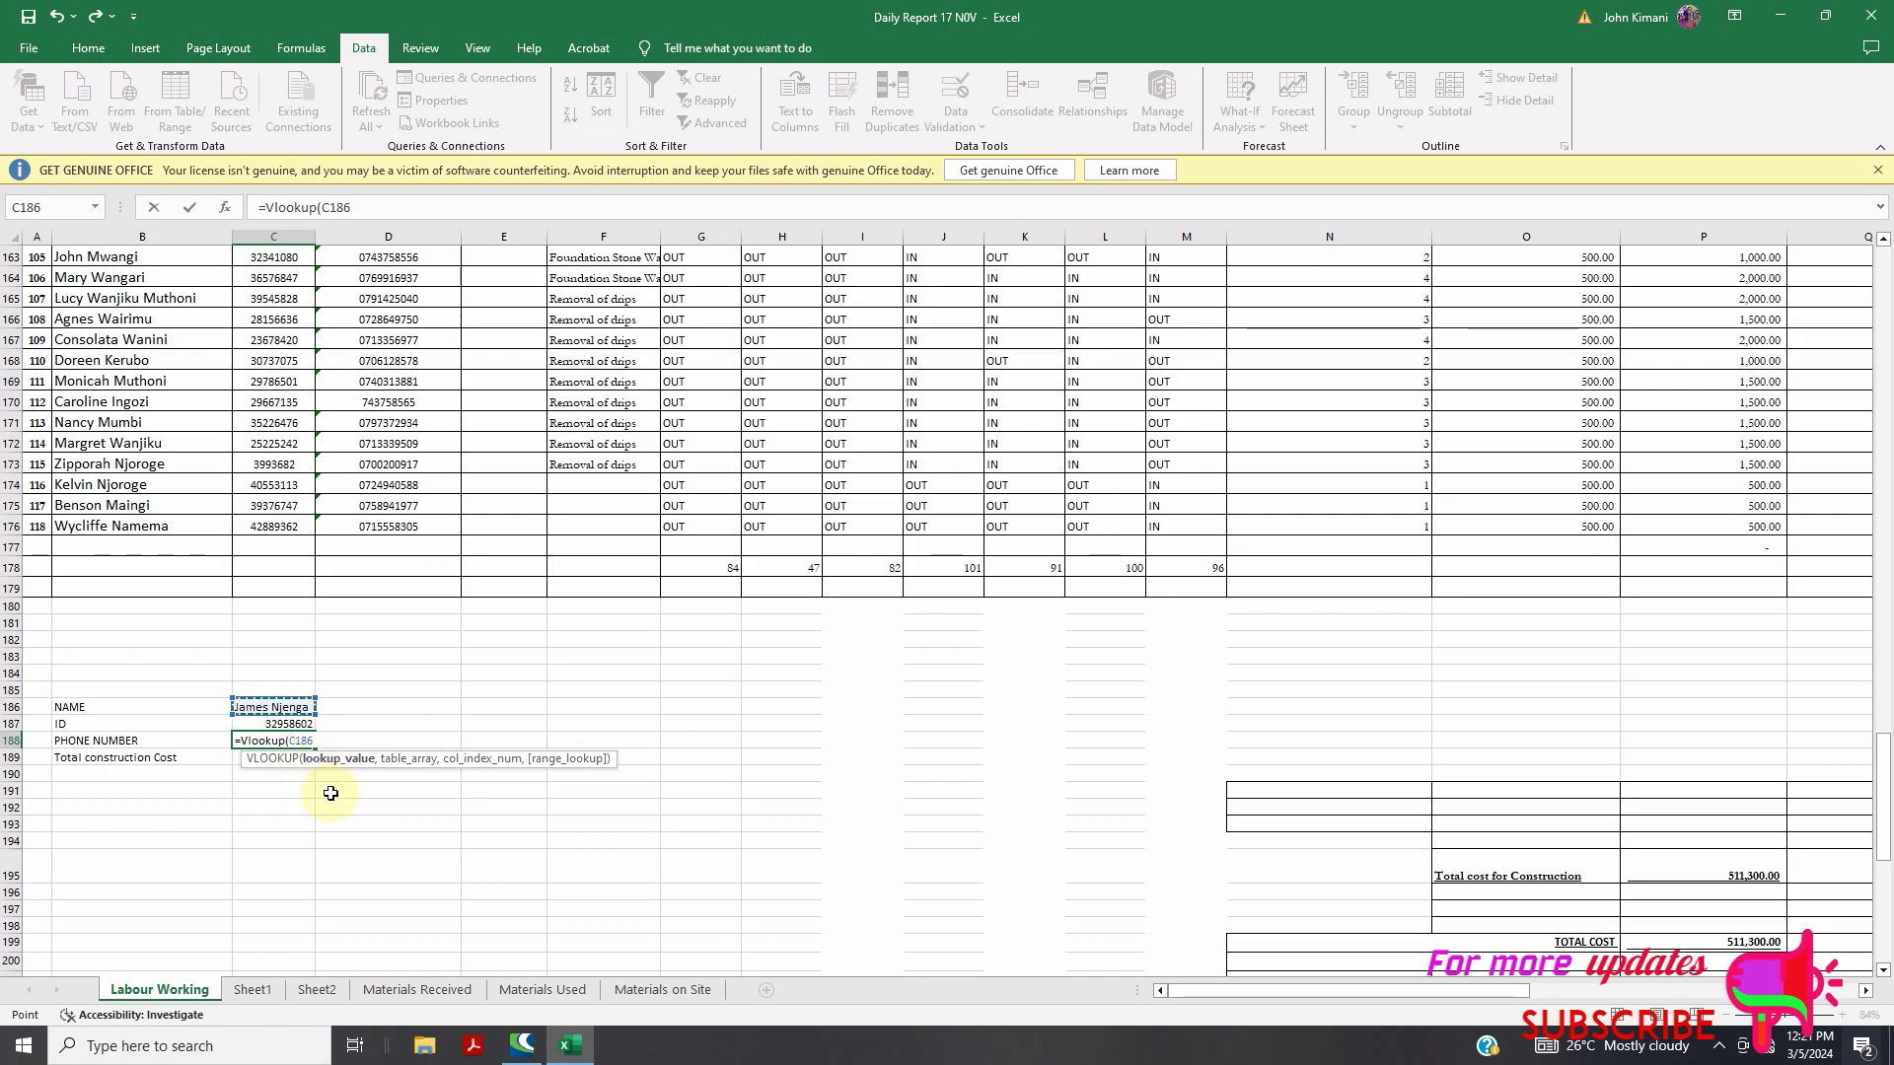
pyautogui.write(',')
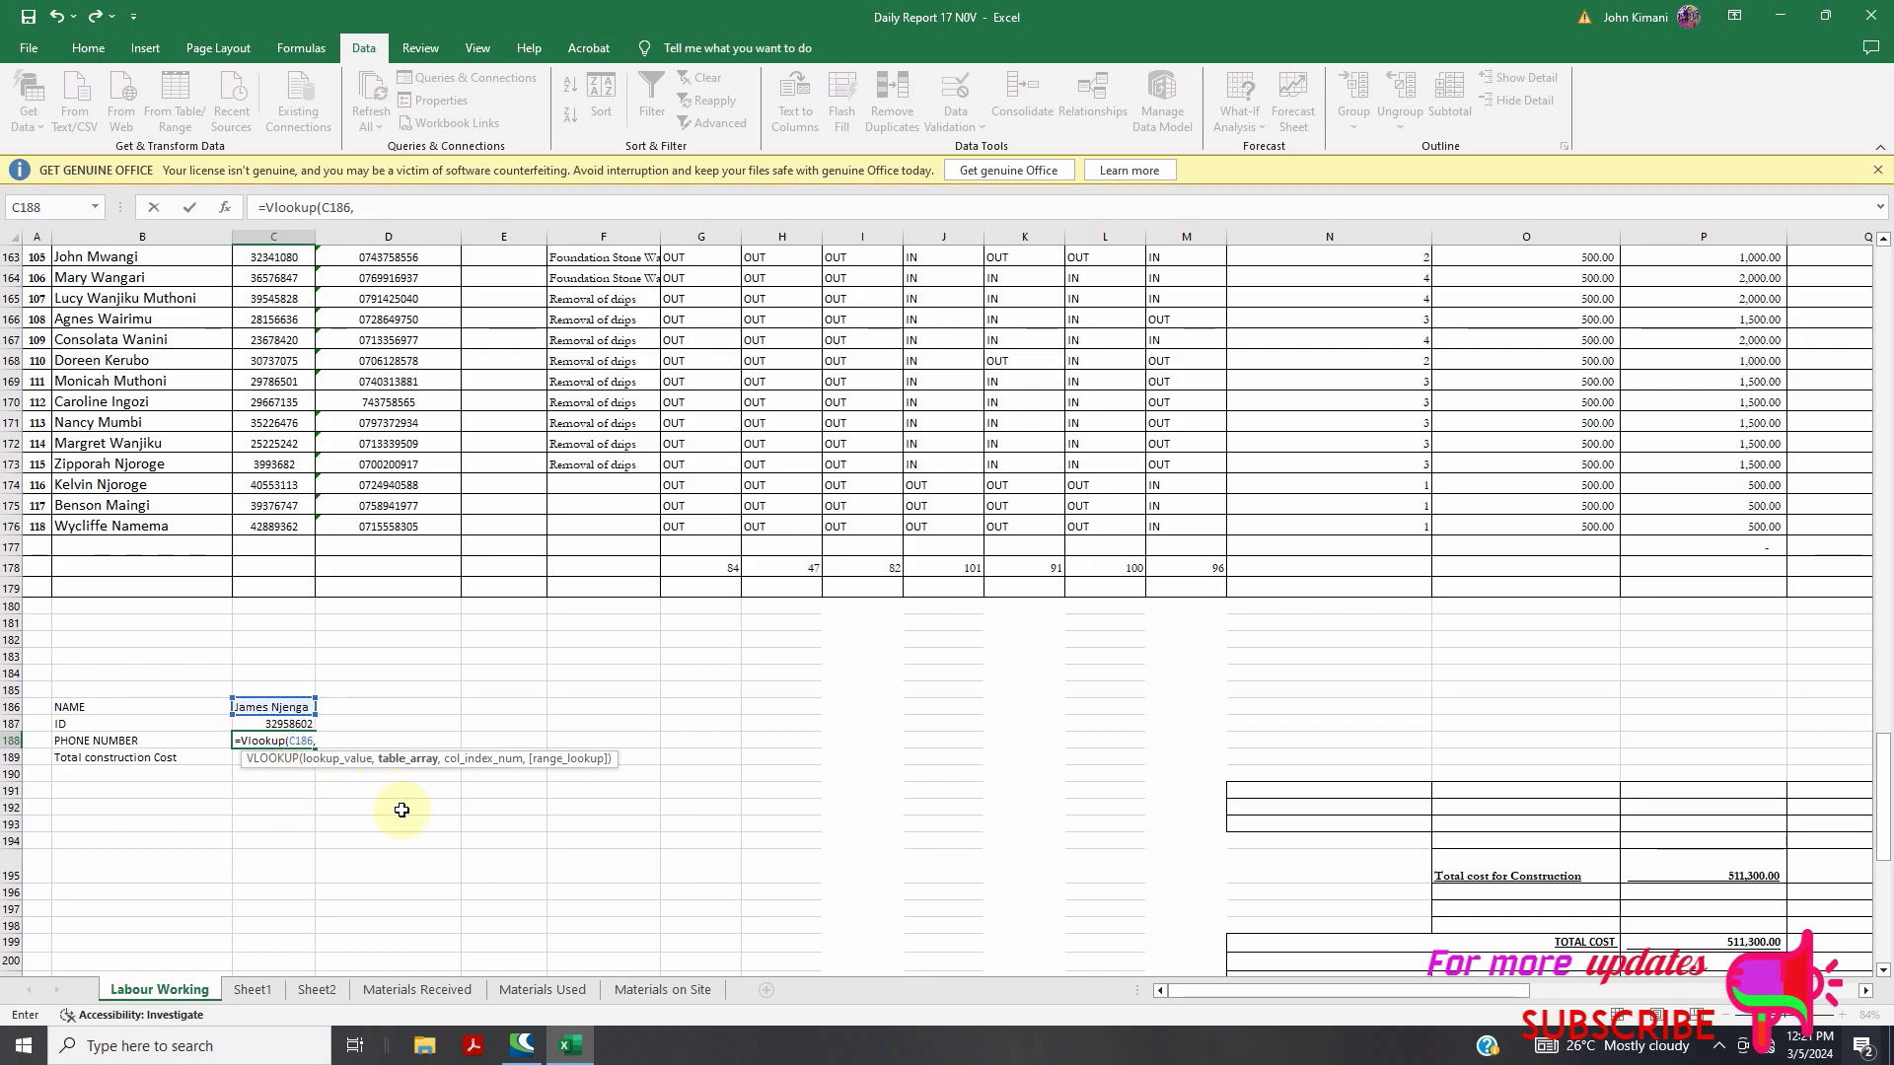
pyautogui.scroll(20, 394, 811)
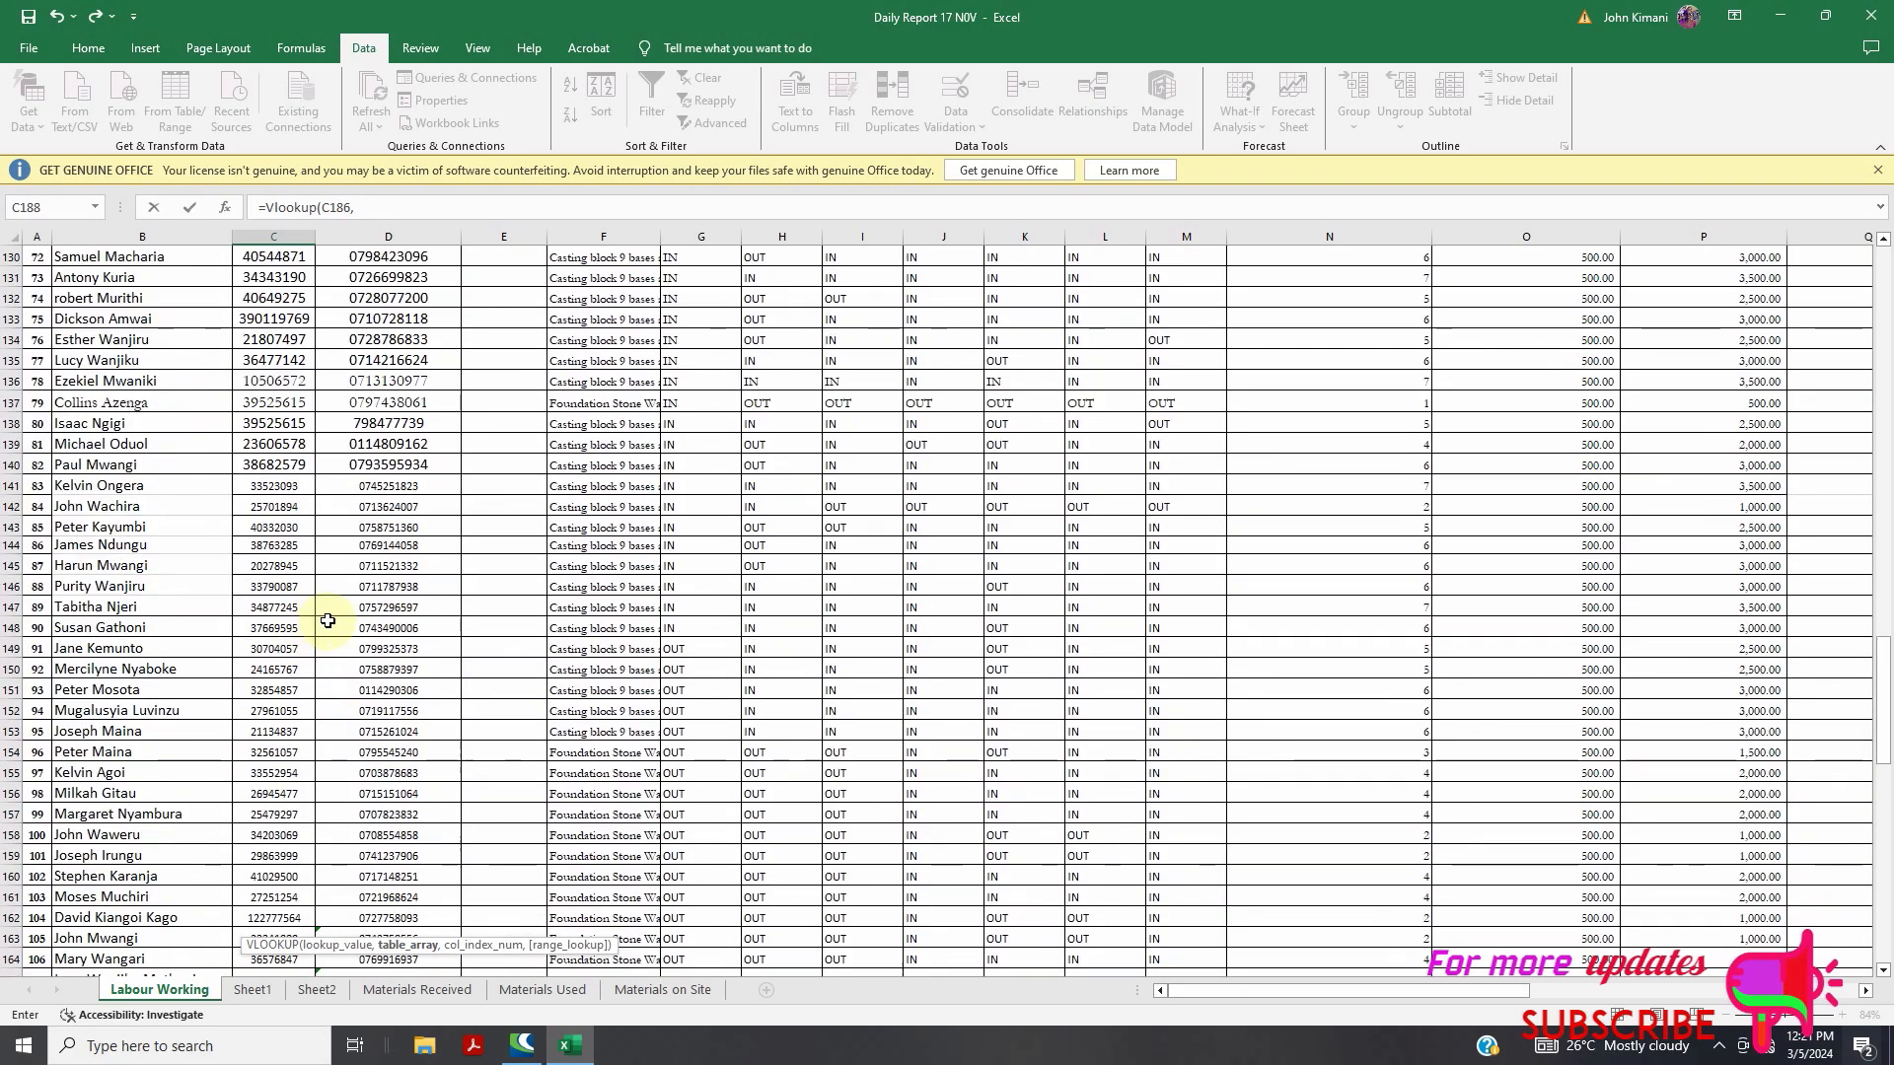
pyautogui.scroll(20, 207, 460)
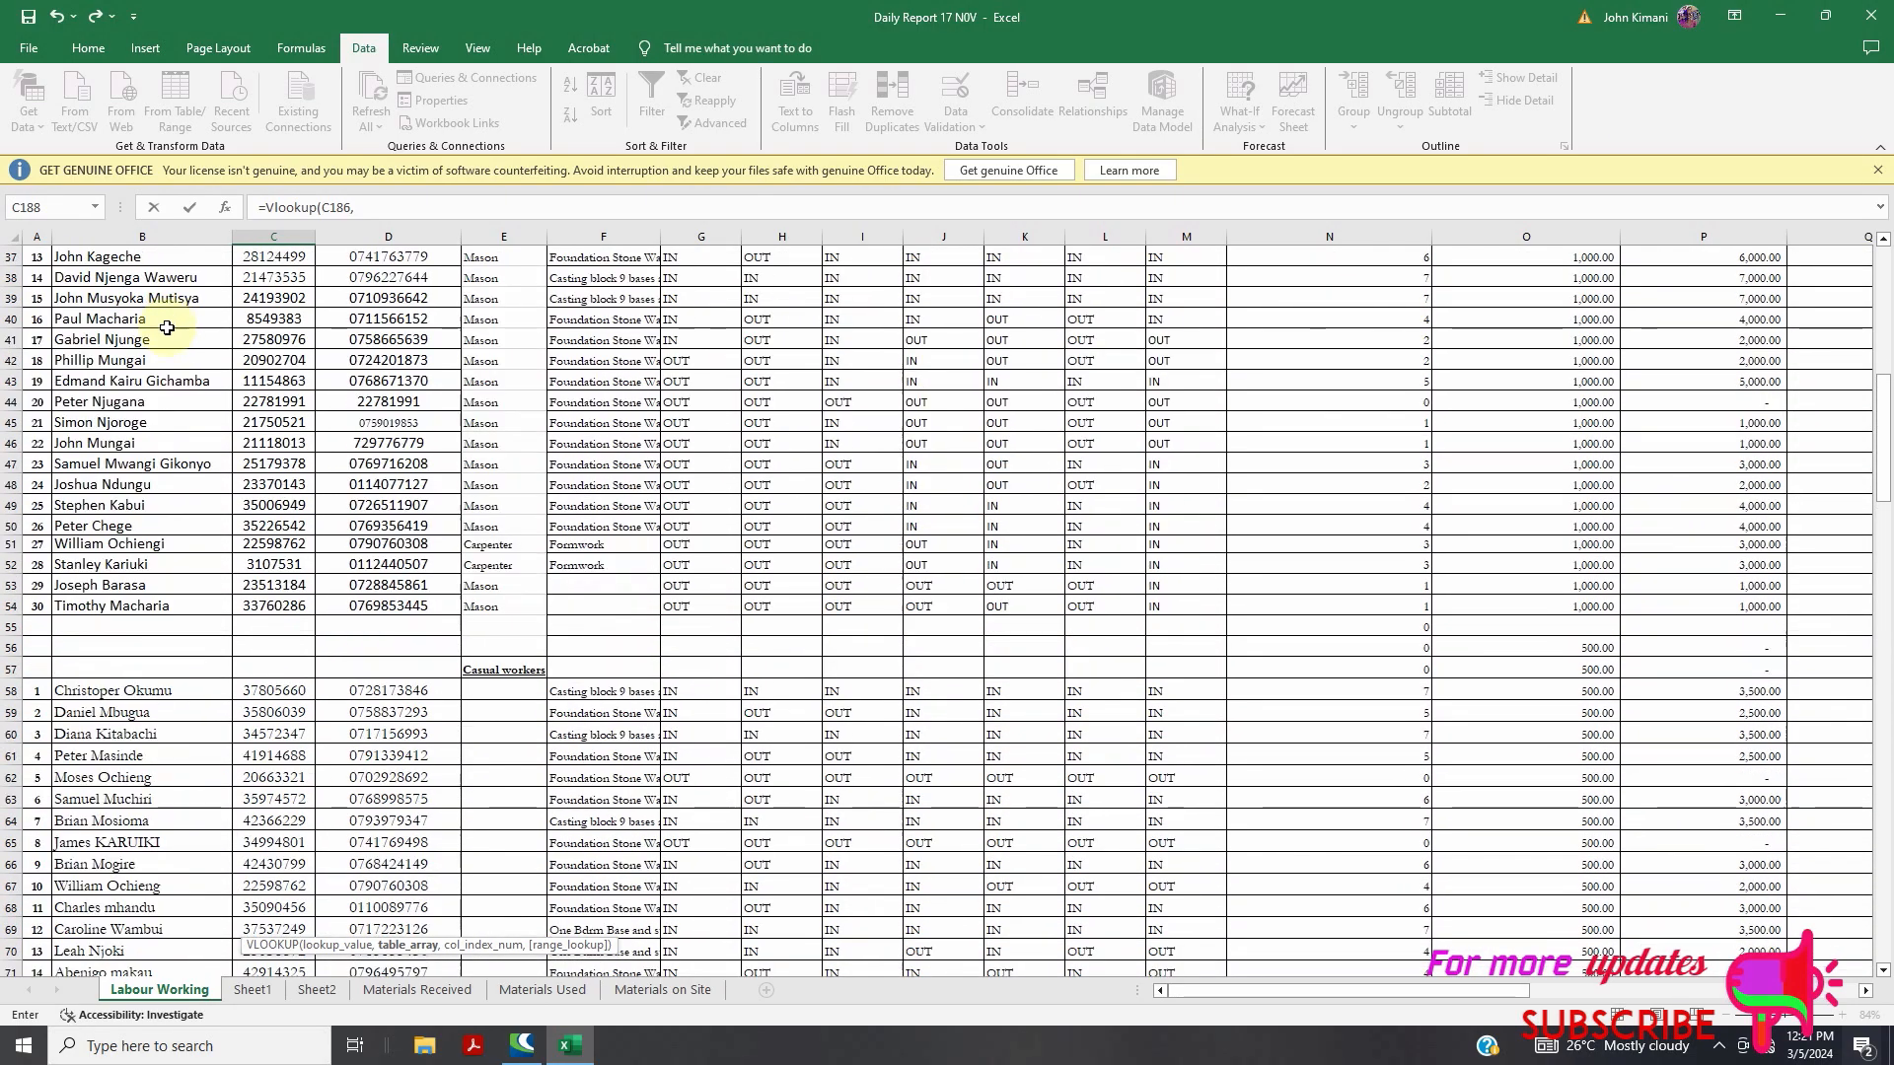
pyautogui.scroll(1, 159, 325)
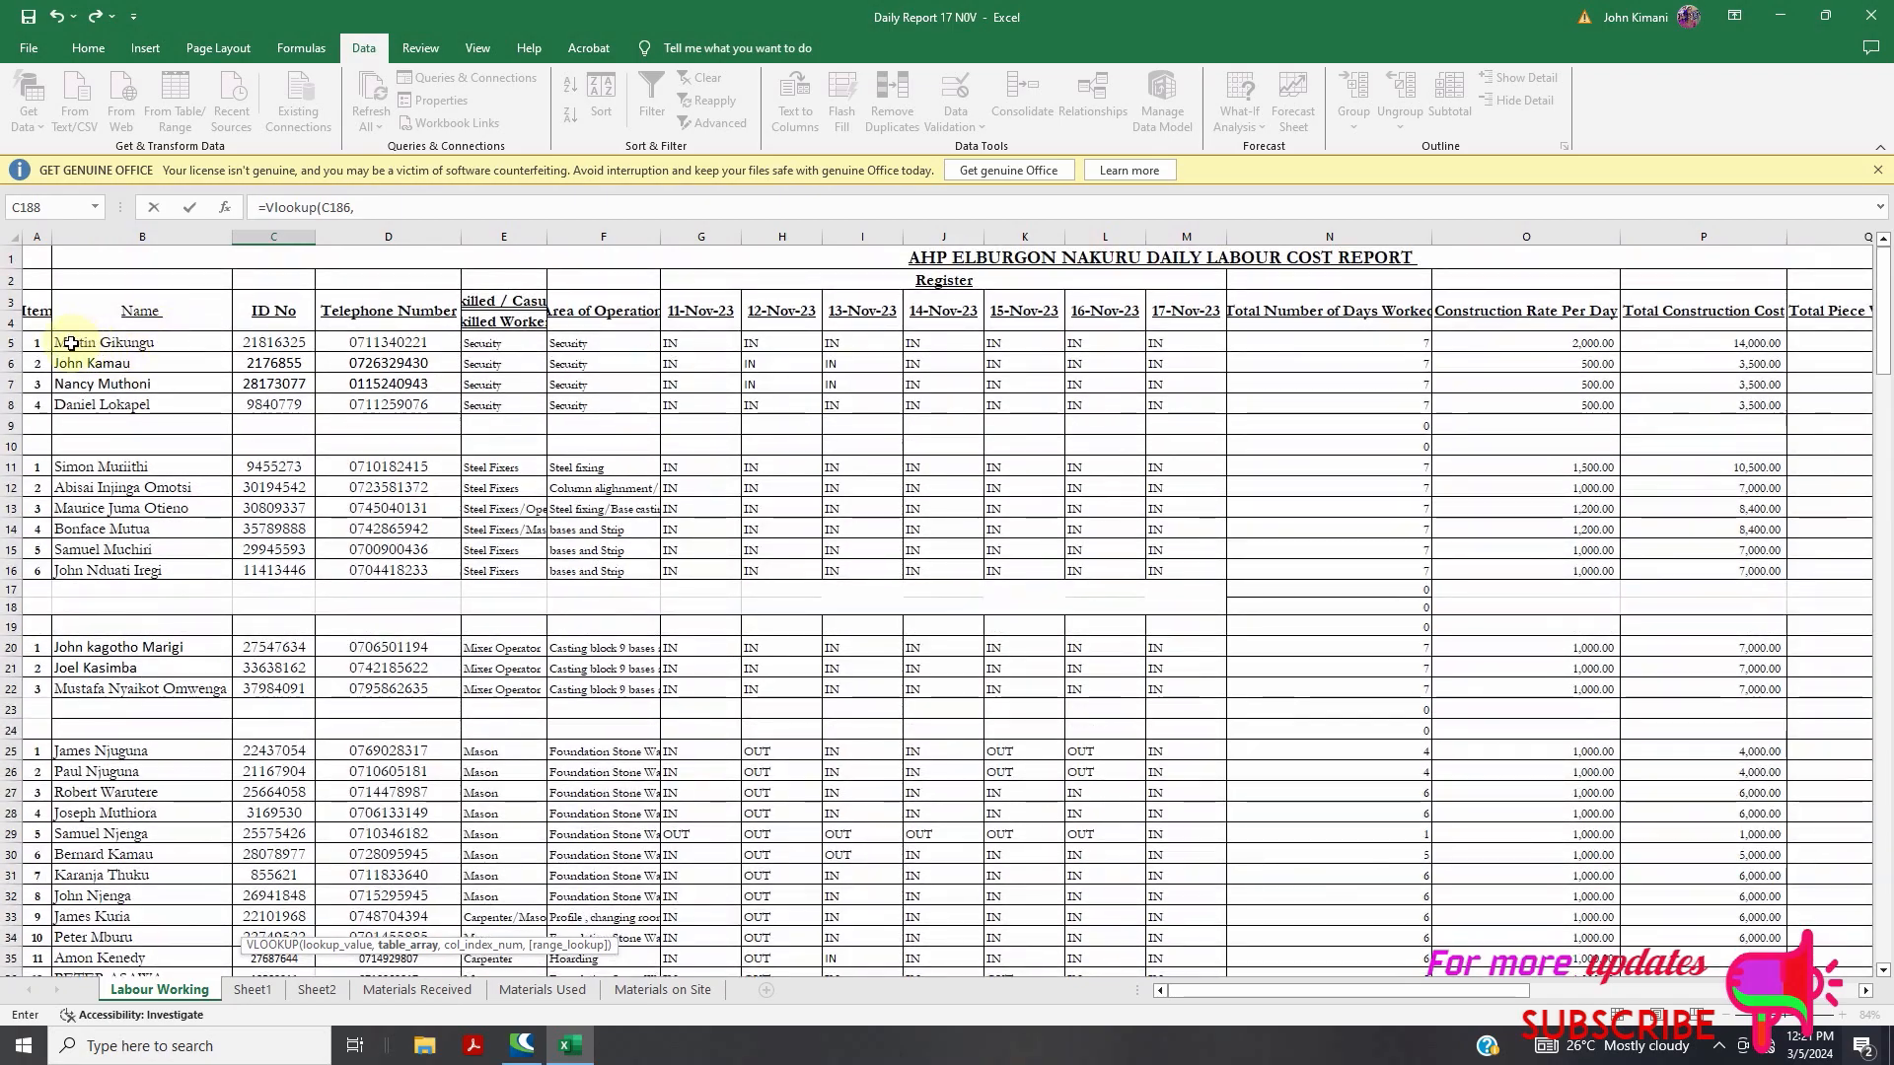
pyautogui.moveTo(449, 675); pyautogui.dragTo(1755, 896)
pyautogui.scroll(-7, 773, 740)
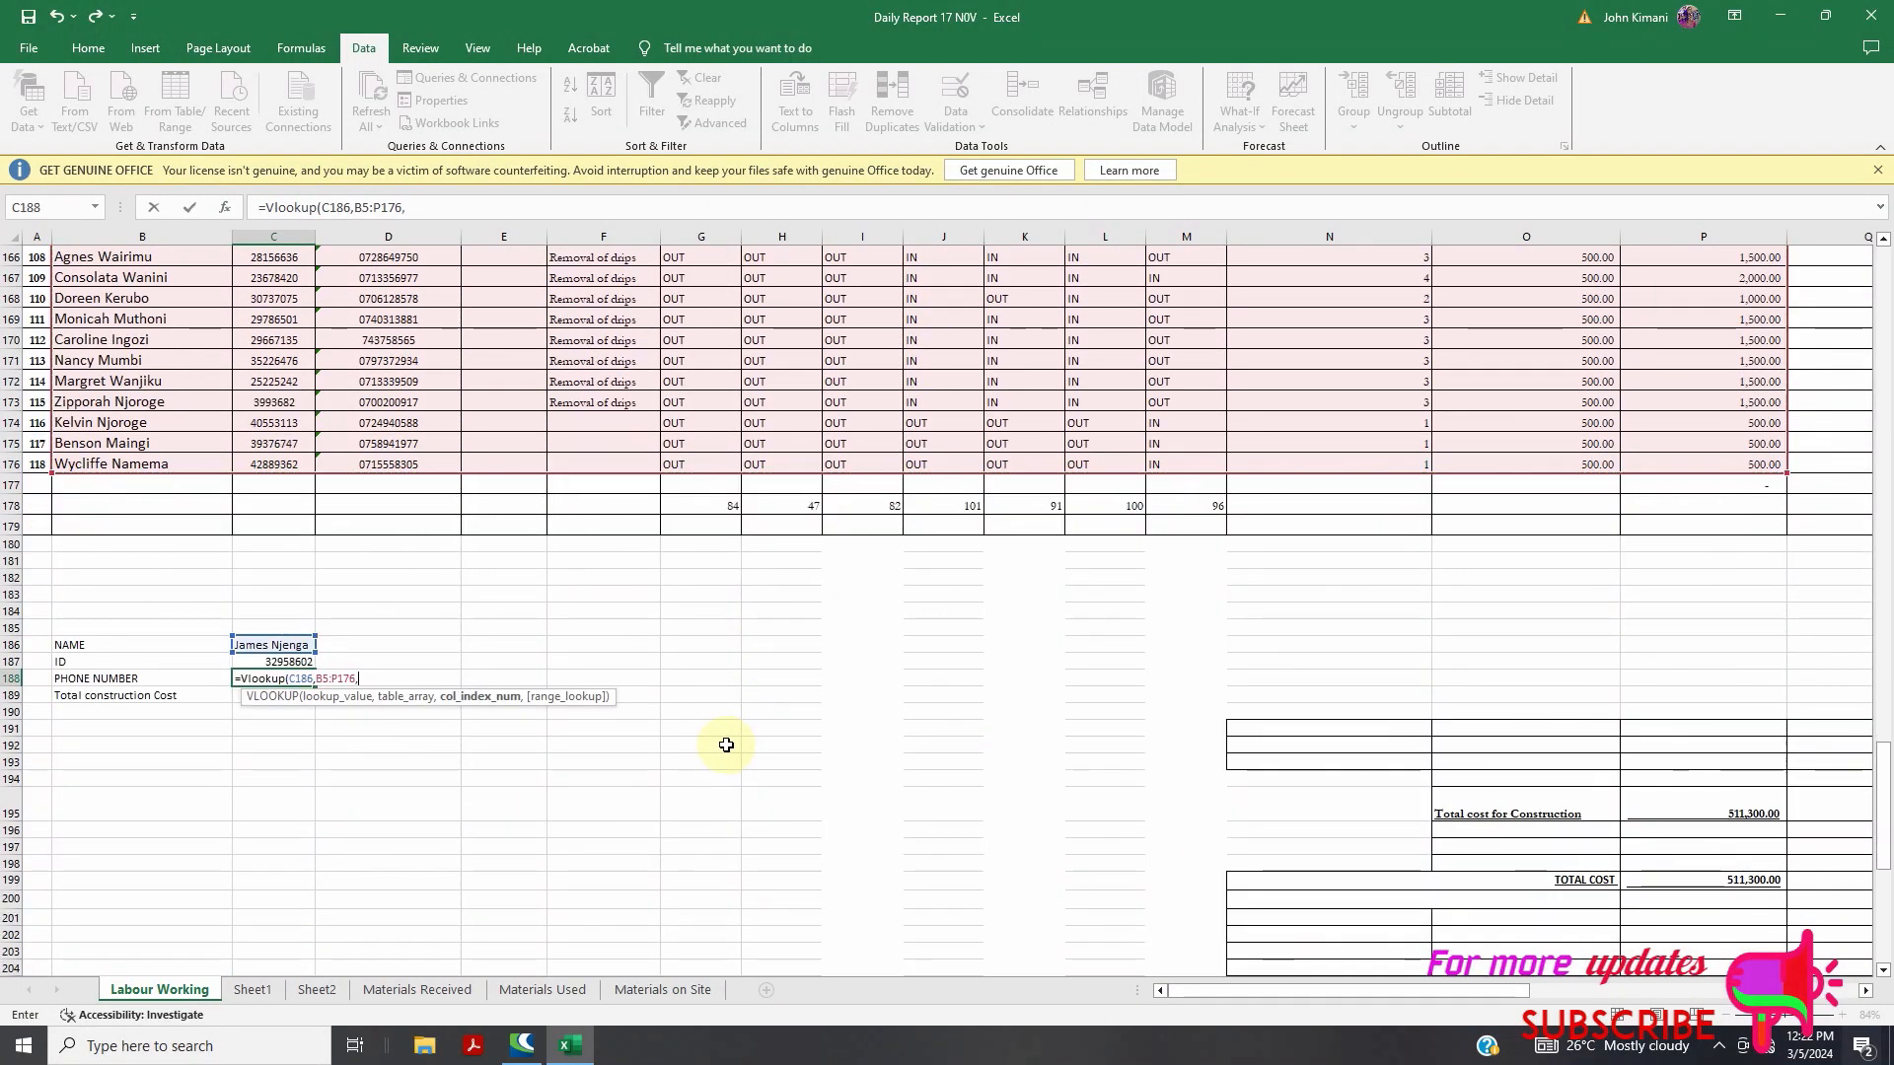
pyautogui.scroll(17, 457, 591)
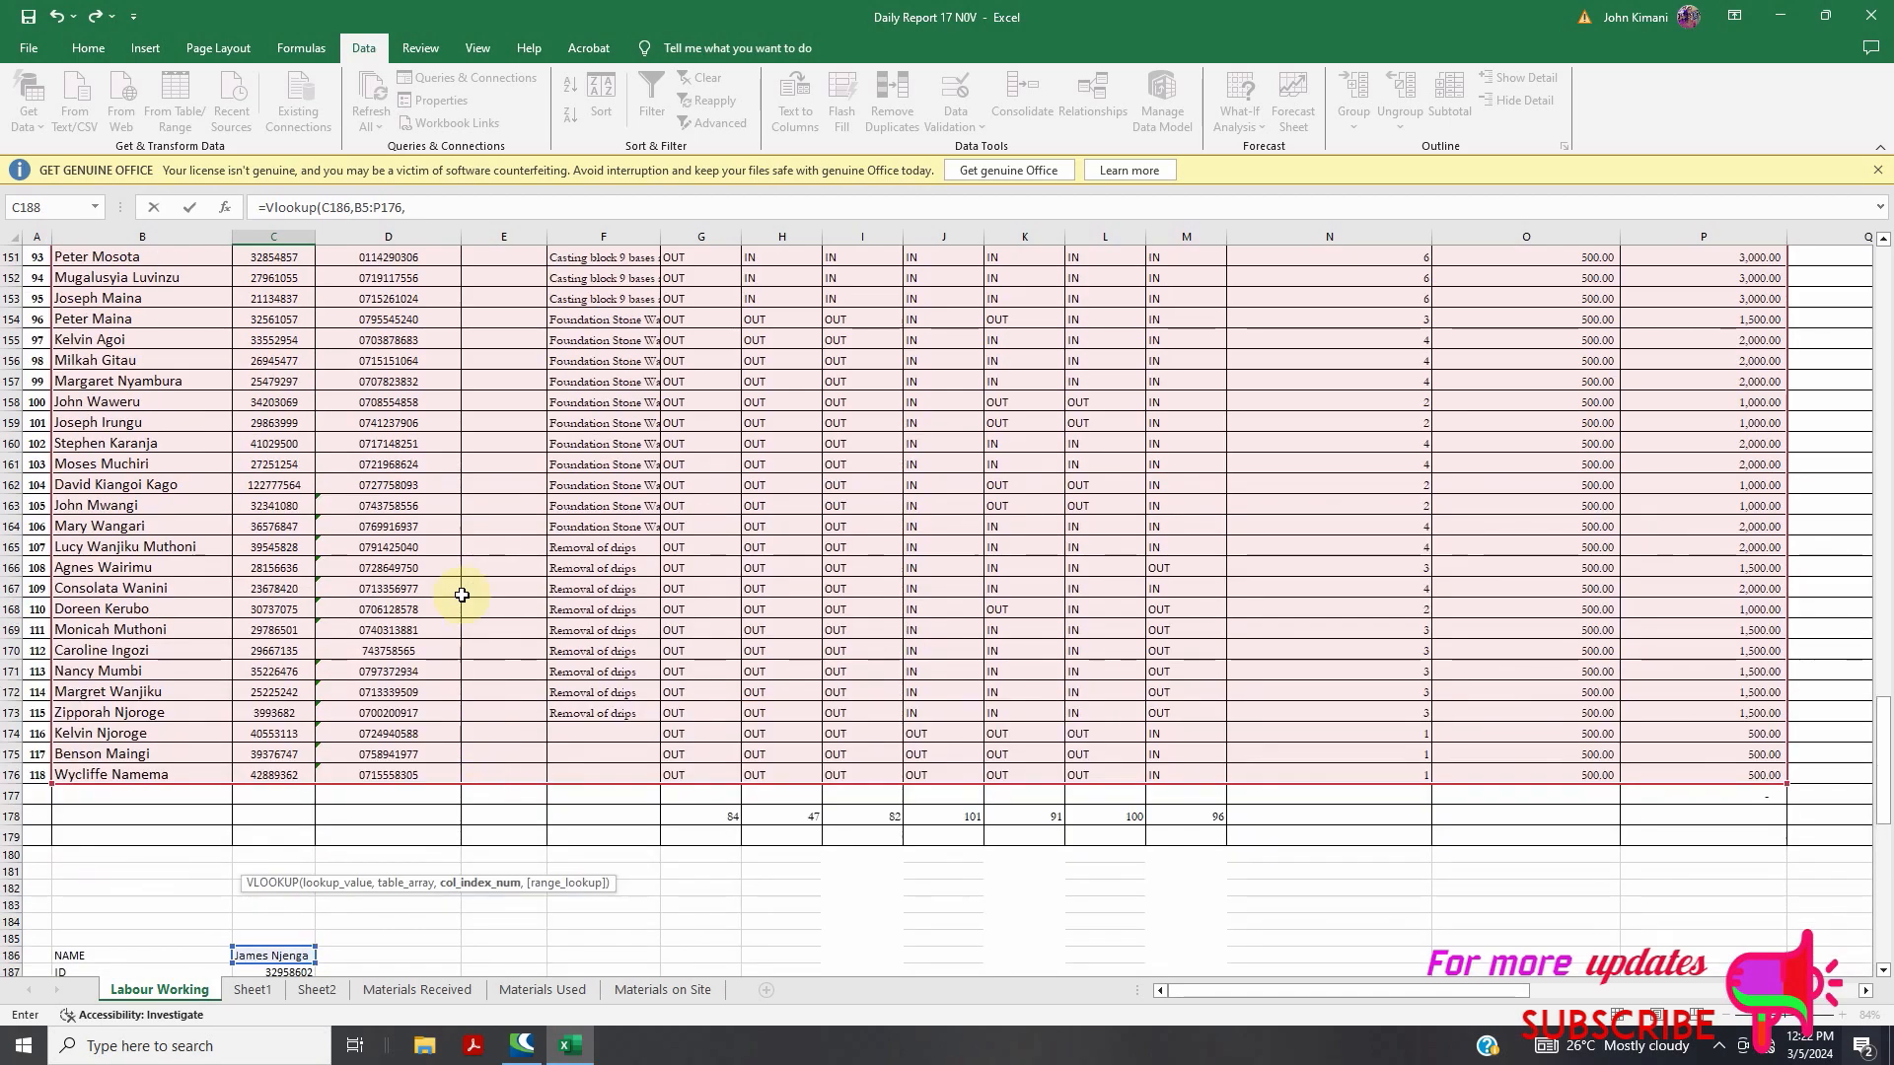
pyautogui.scroll(6, 420, 438)
pyautogui.scroll(2, 420, 438)
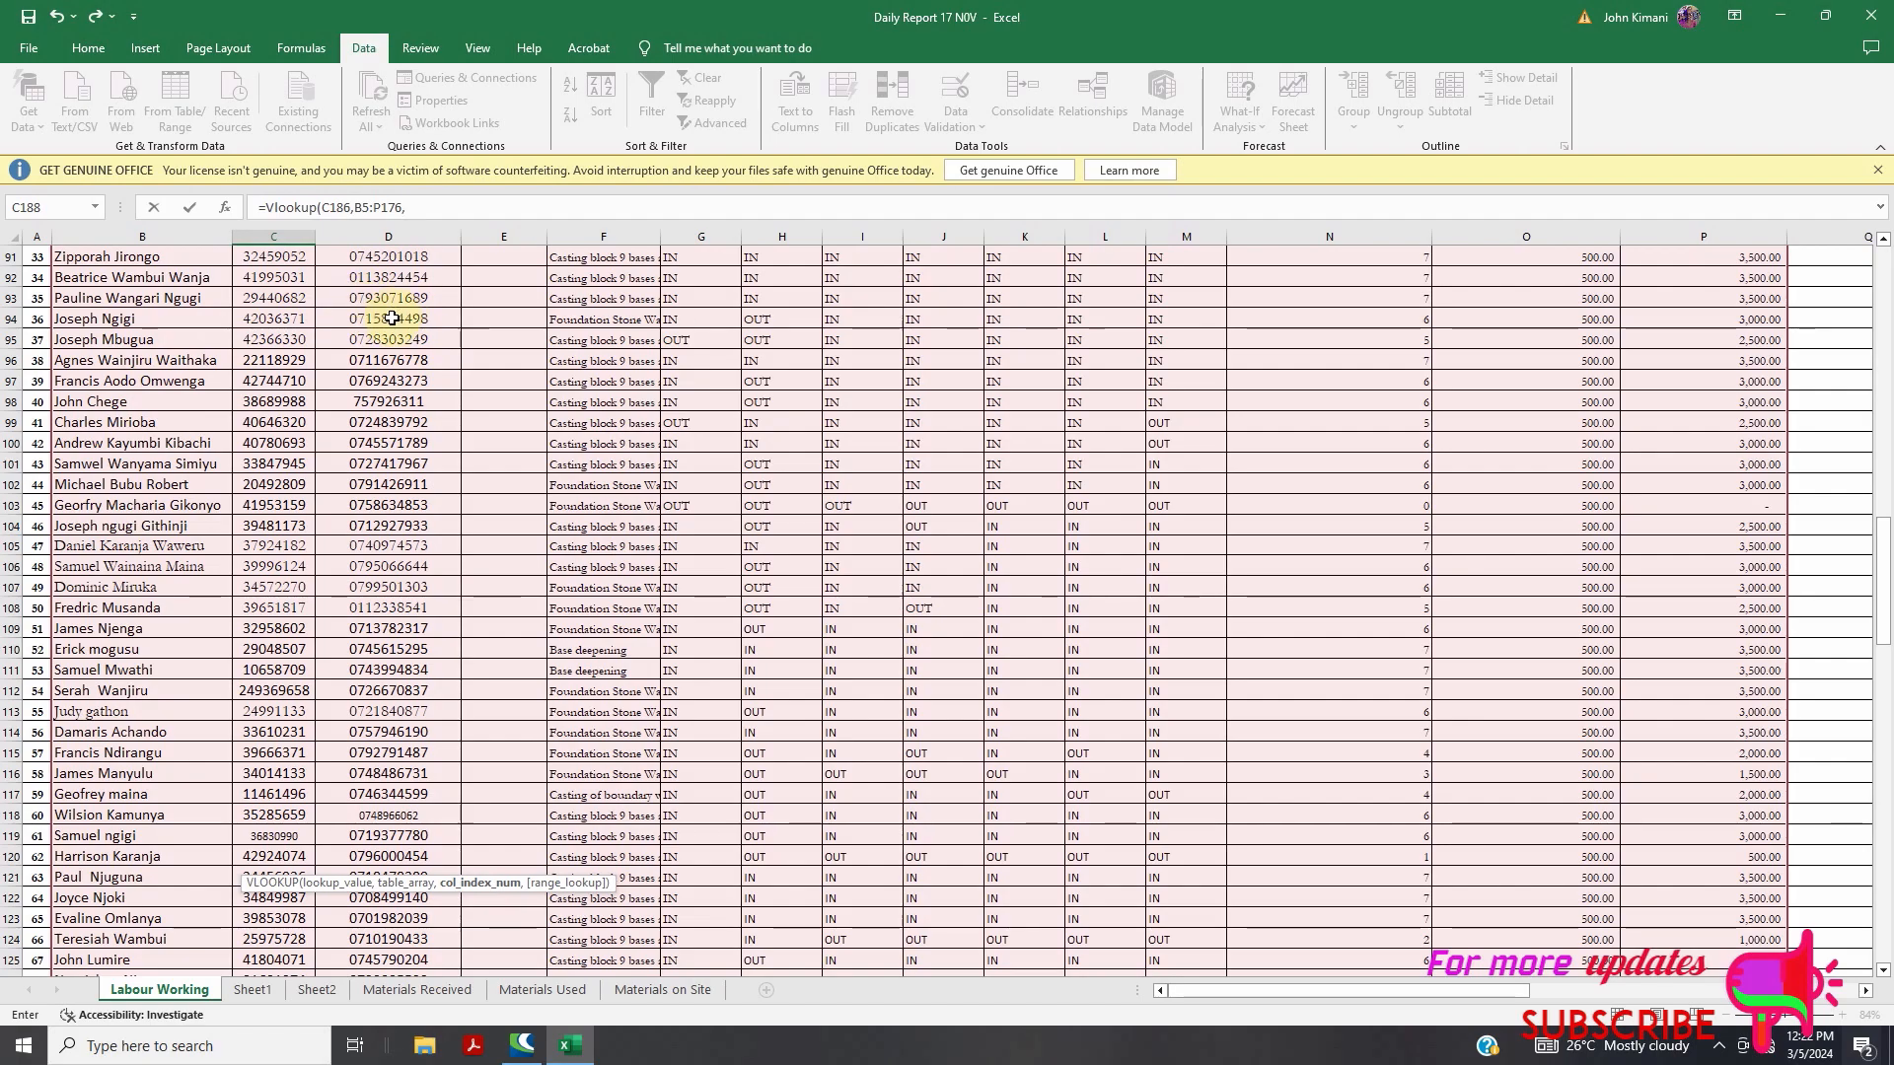
pyautogui.scroll(20, 395, 321)
pyautogui.scroll(2, 392, 319)
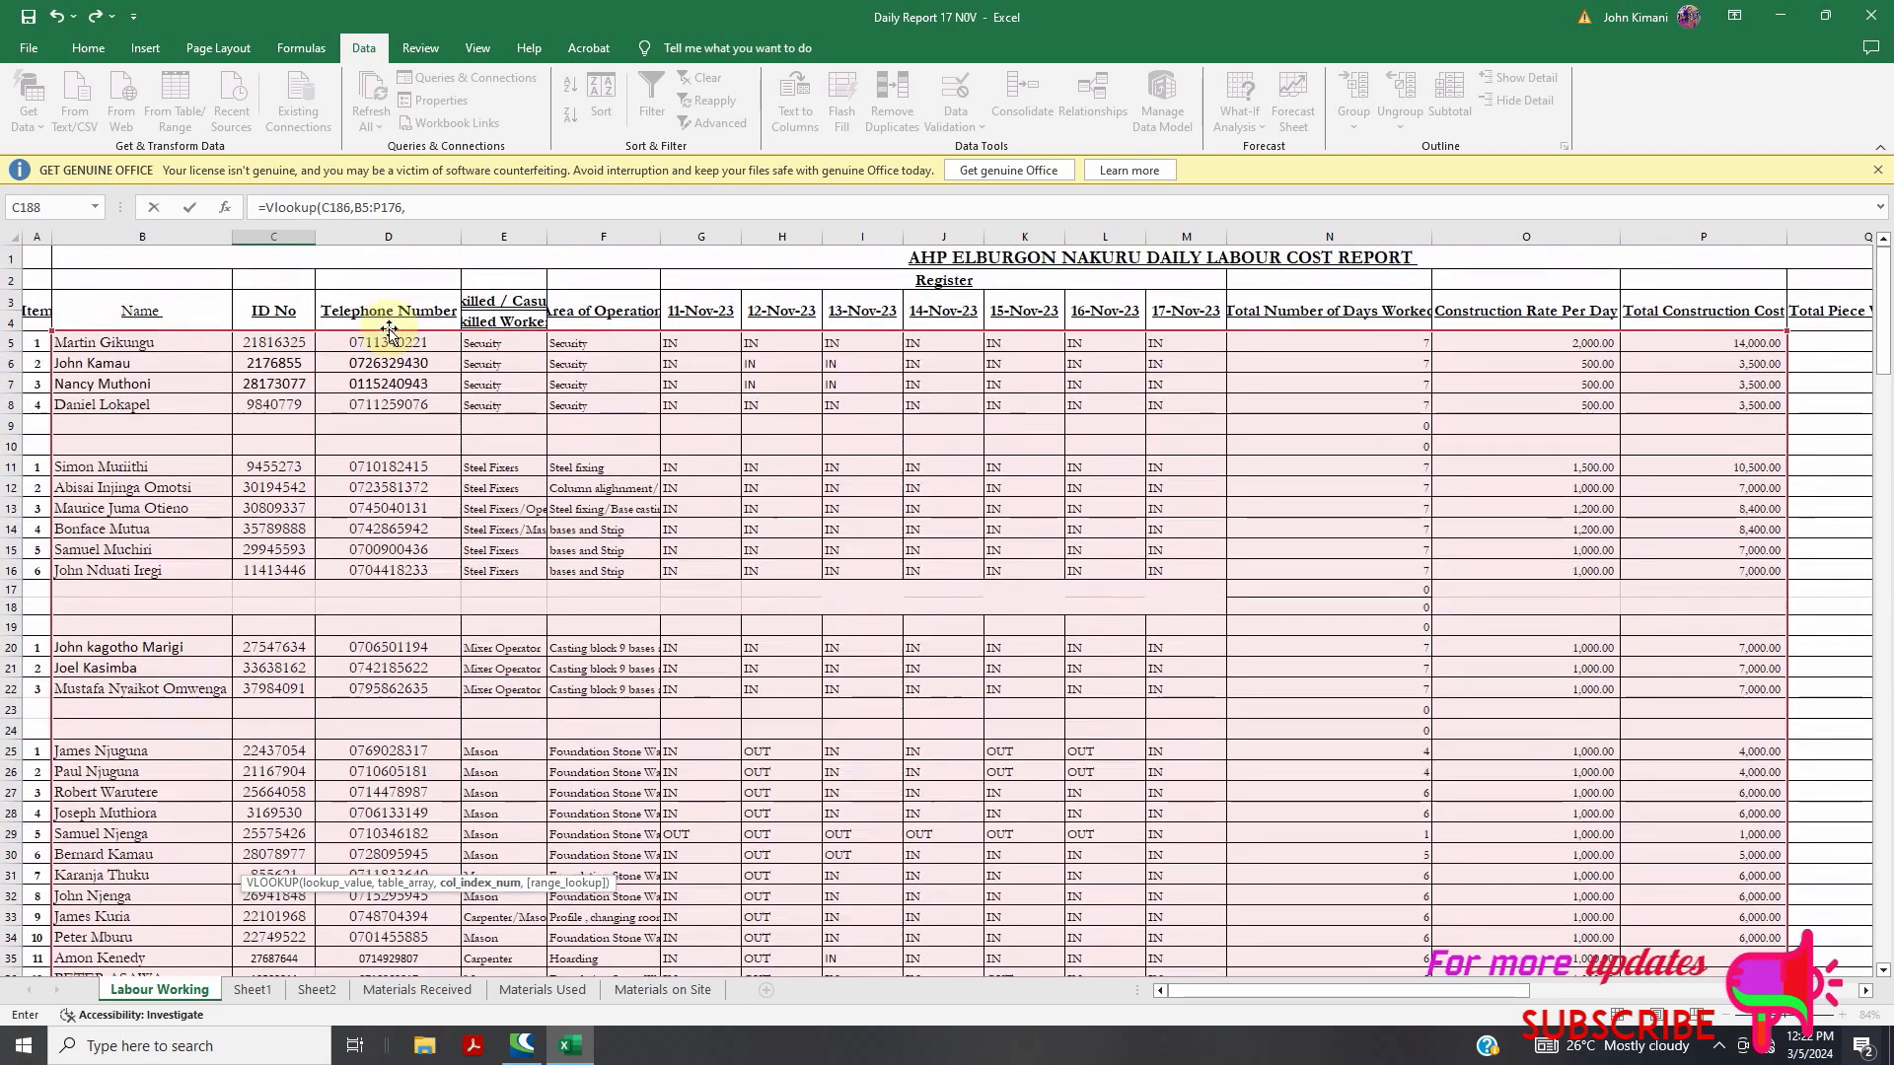
pyautogui.scroll(-19, 447, 382)
pyautogui.scroll(-20, 447, 382)
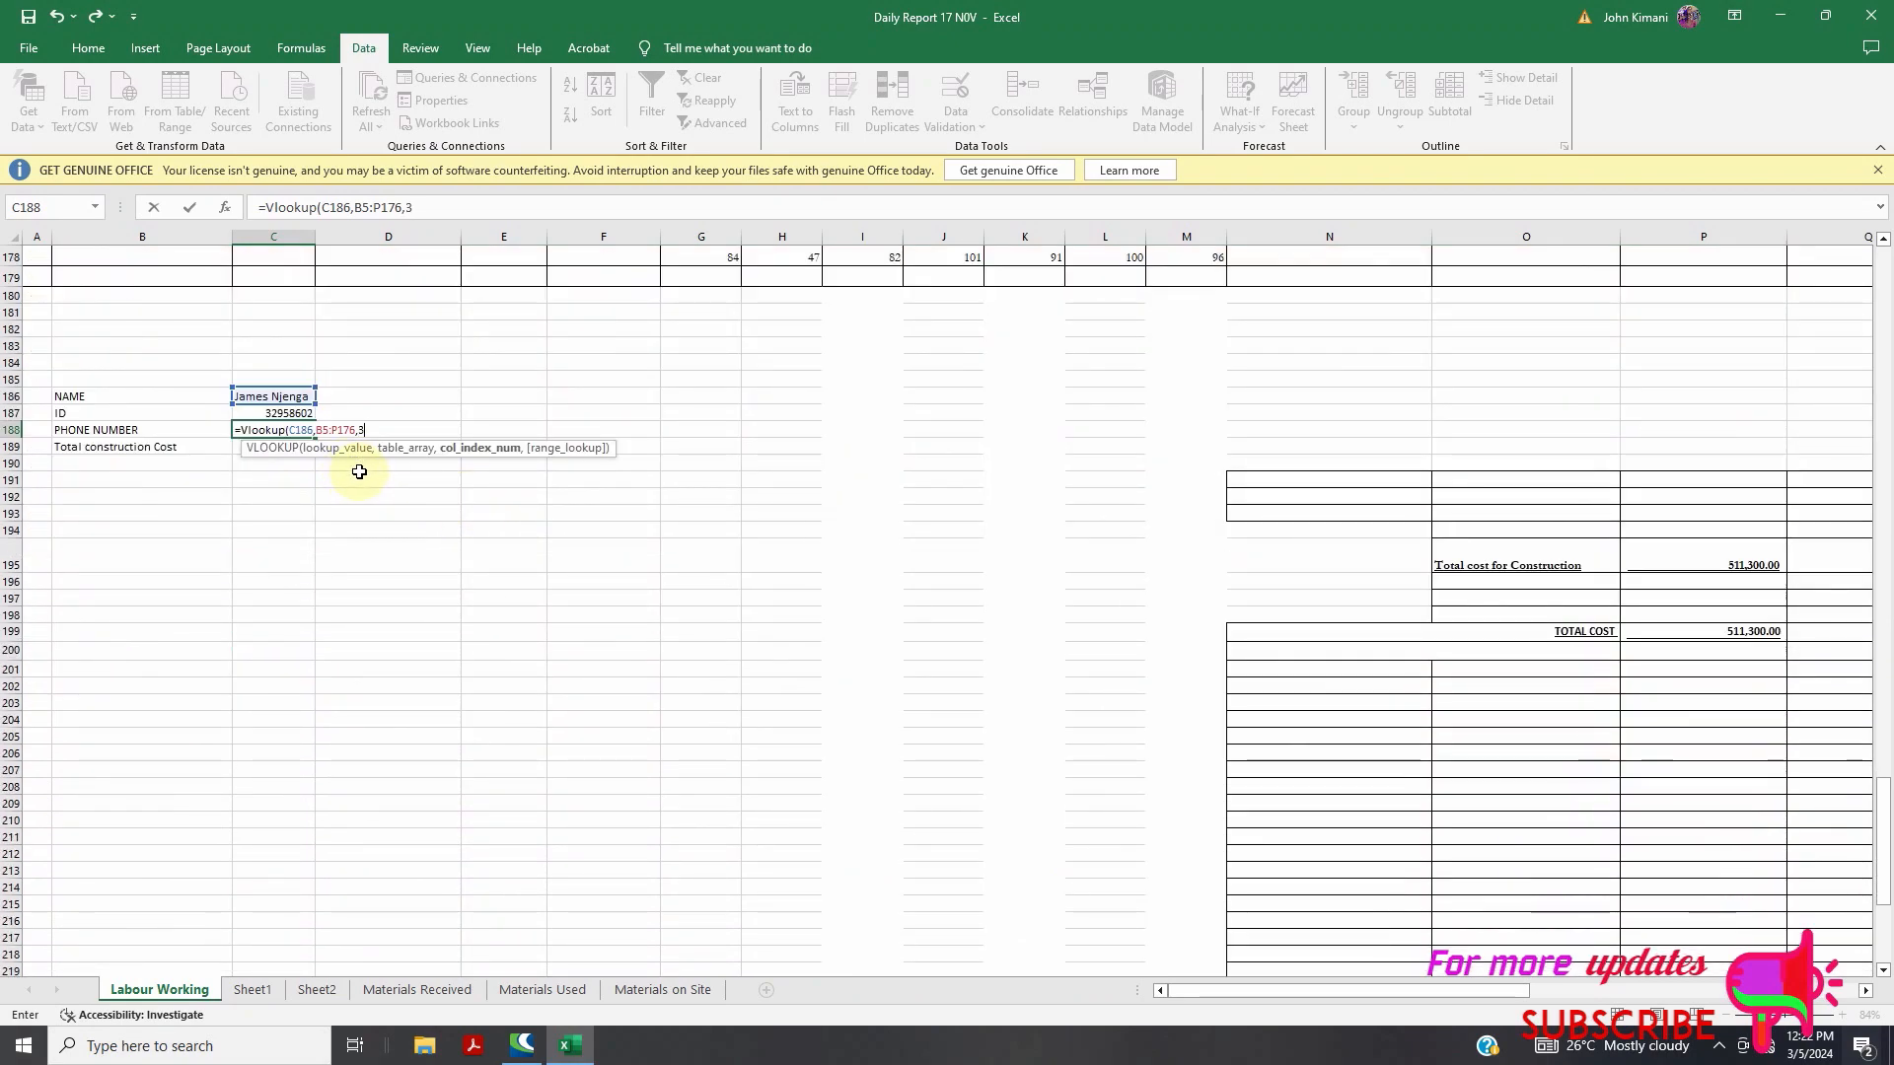
pyautogui.write(',fals')
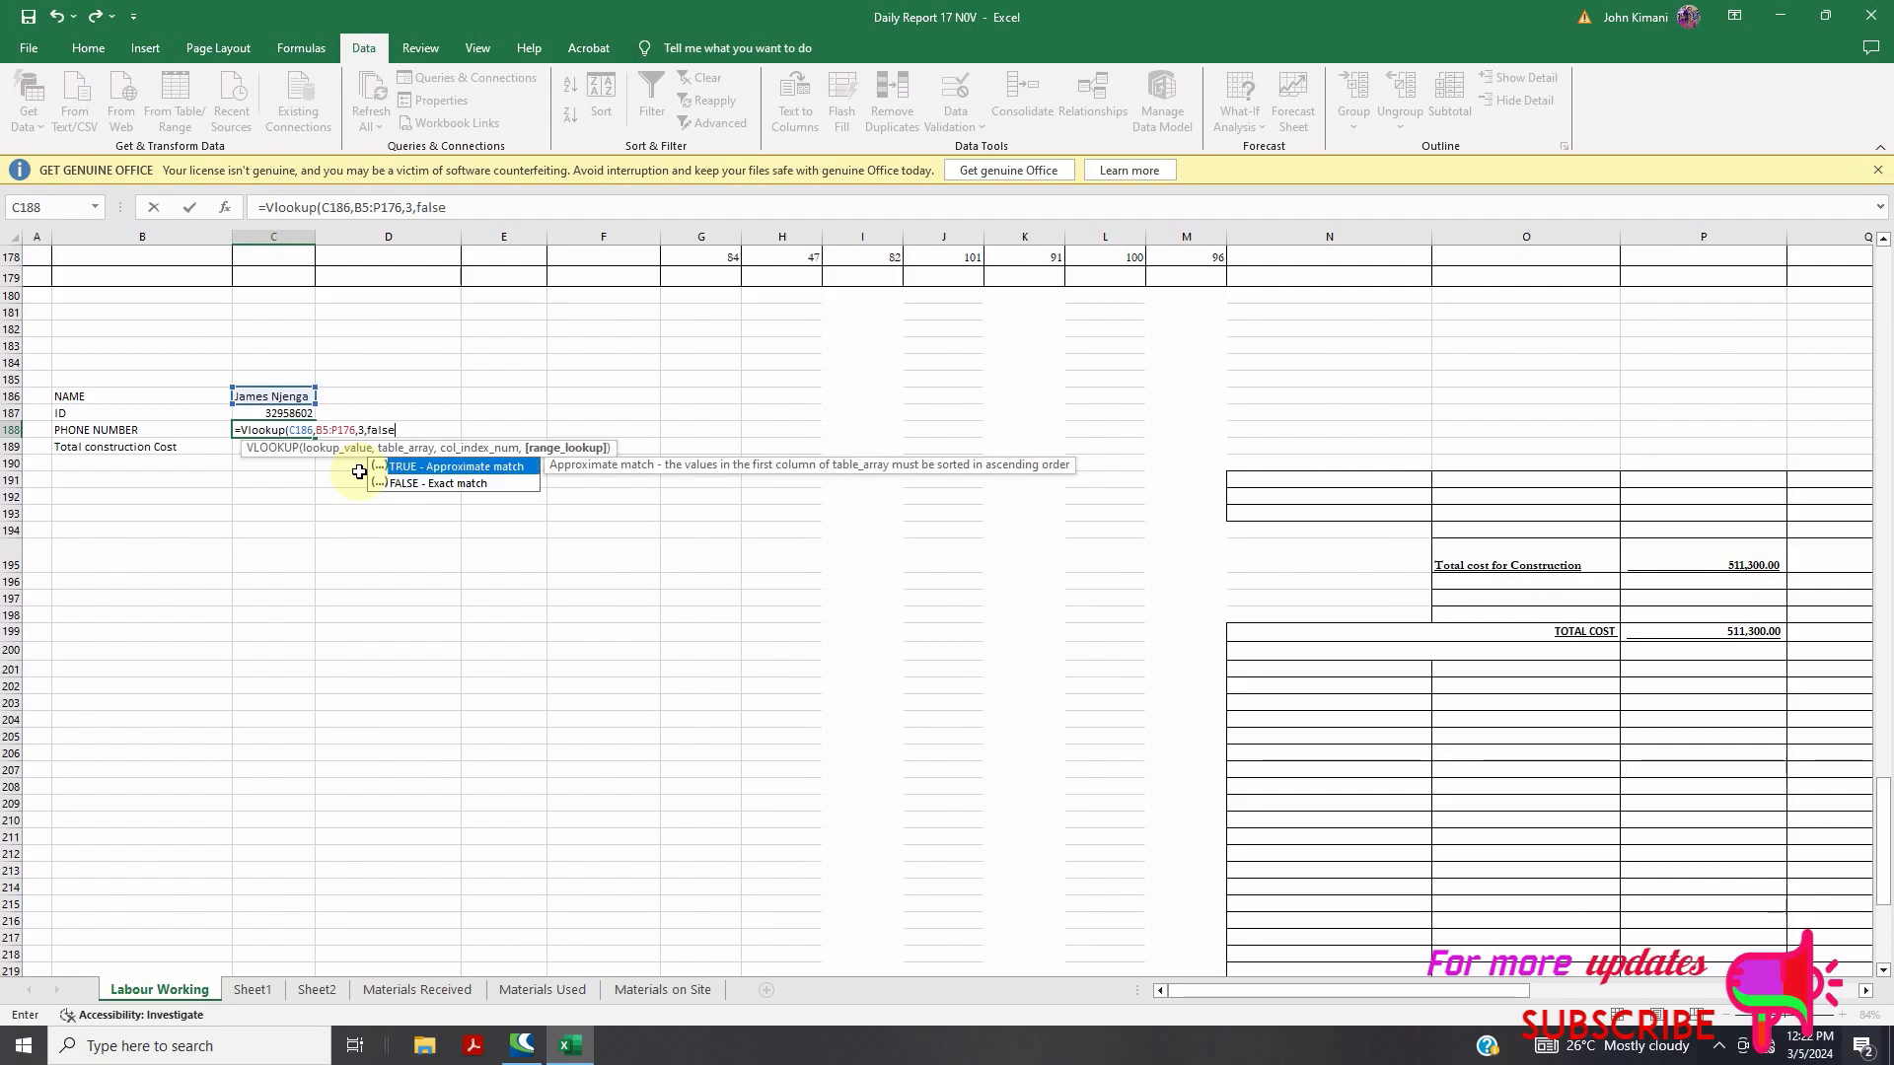
pyautogui.write('e)')
pyautogui.press('Return')
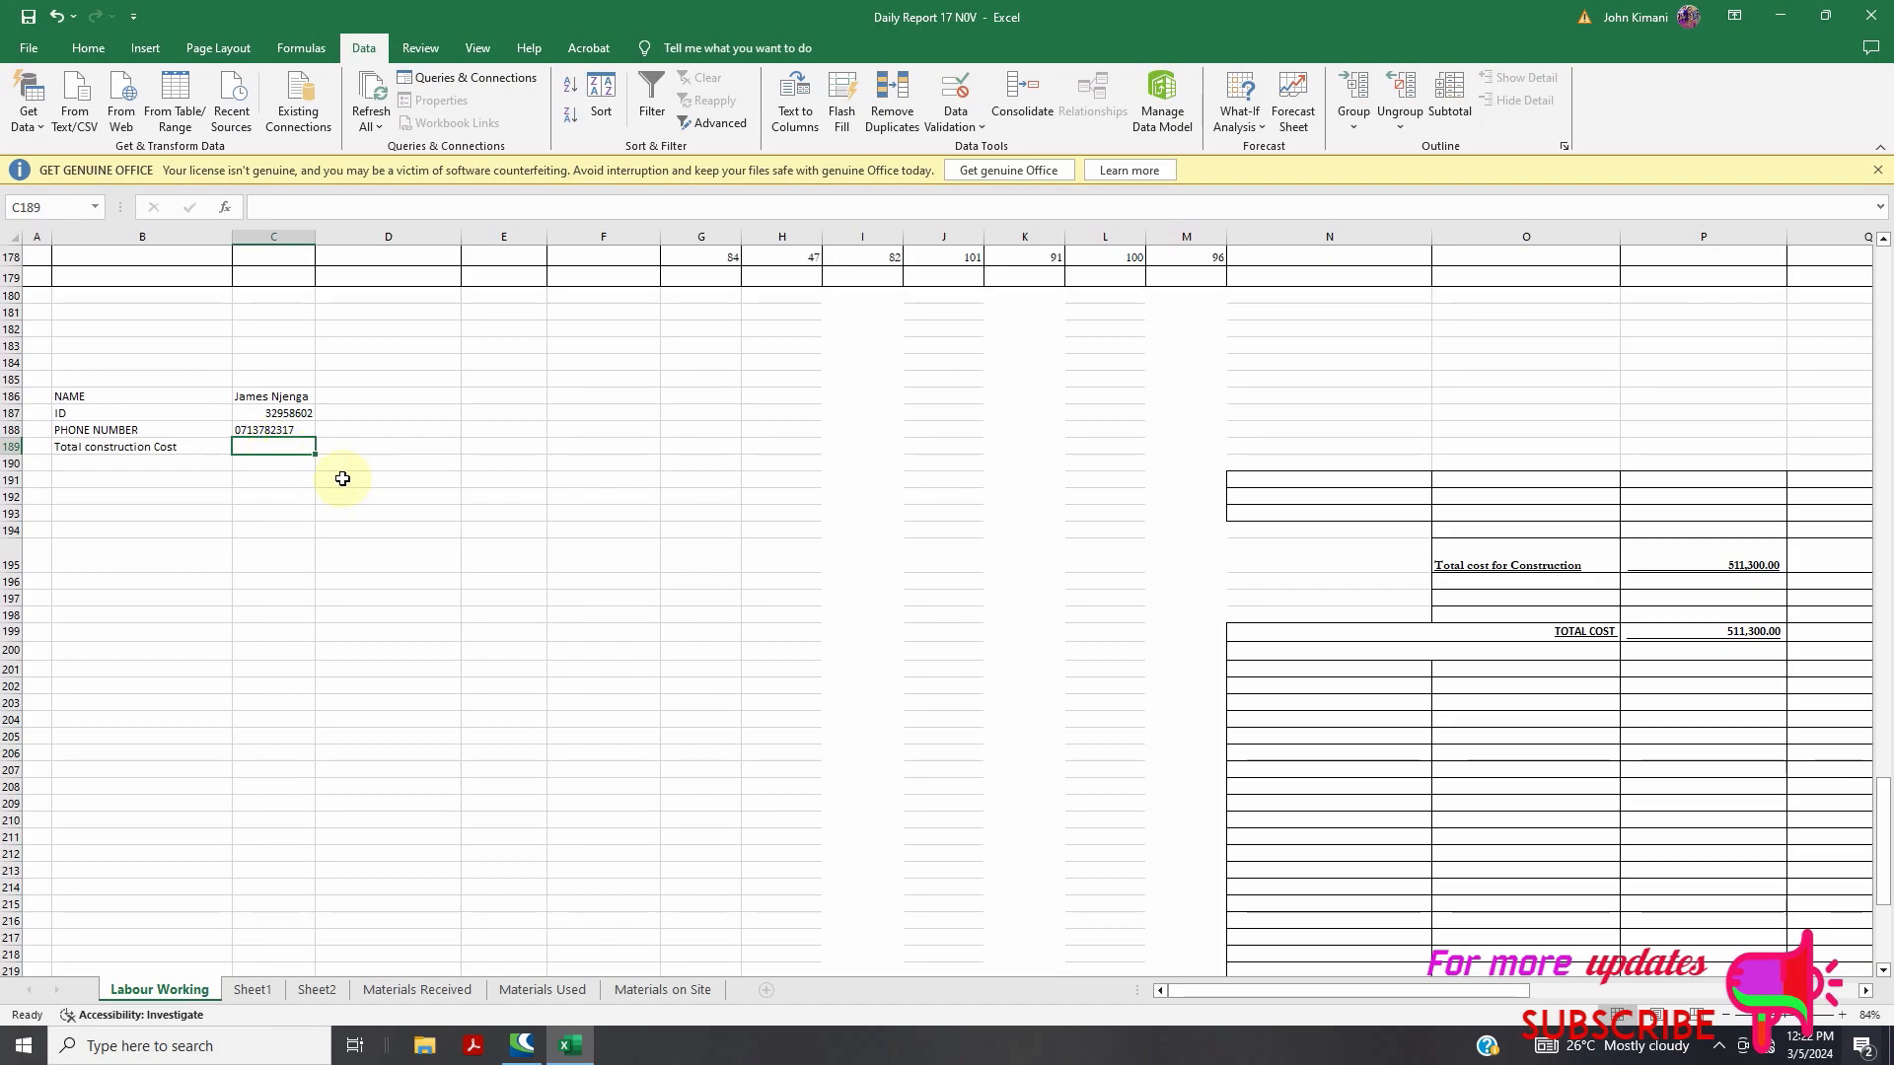
# Enter =VLOOKUP(C186,B5:P176,15,FALSE) in C189, returning a total construction cost of 3000
pyautogui.write('=')
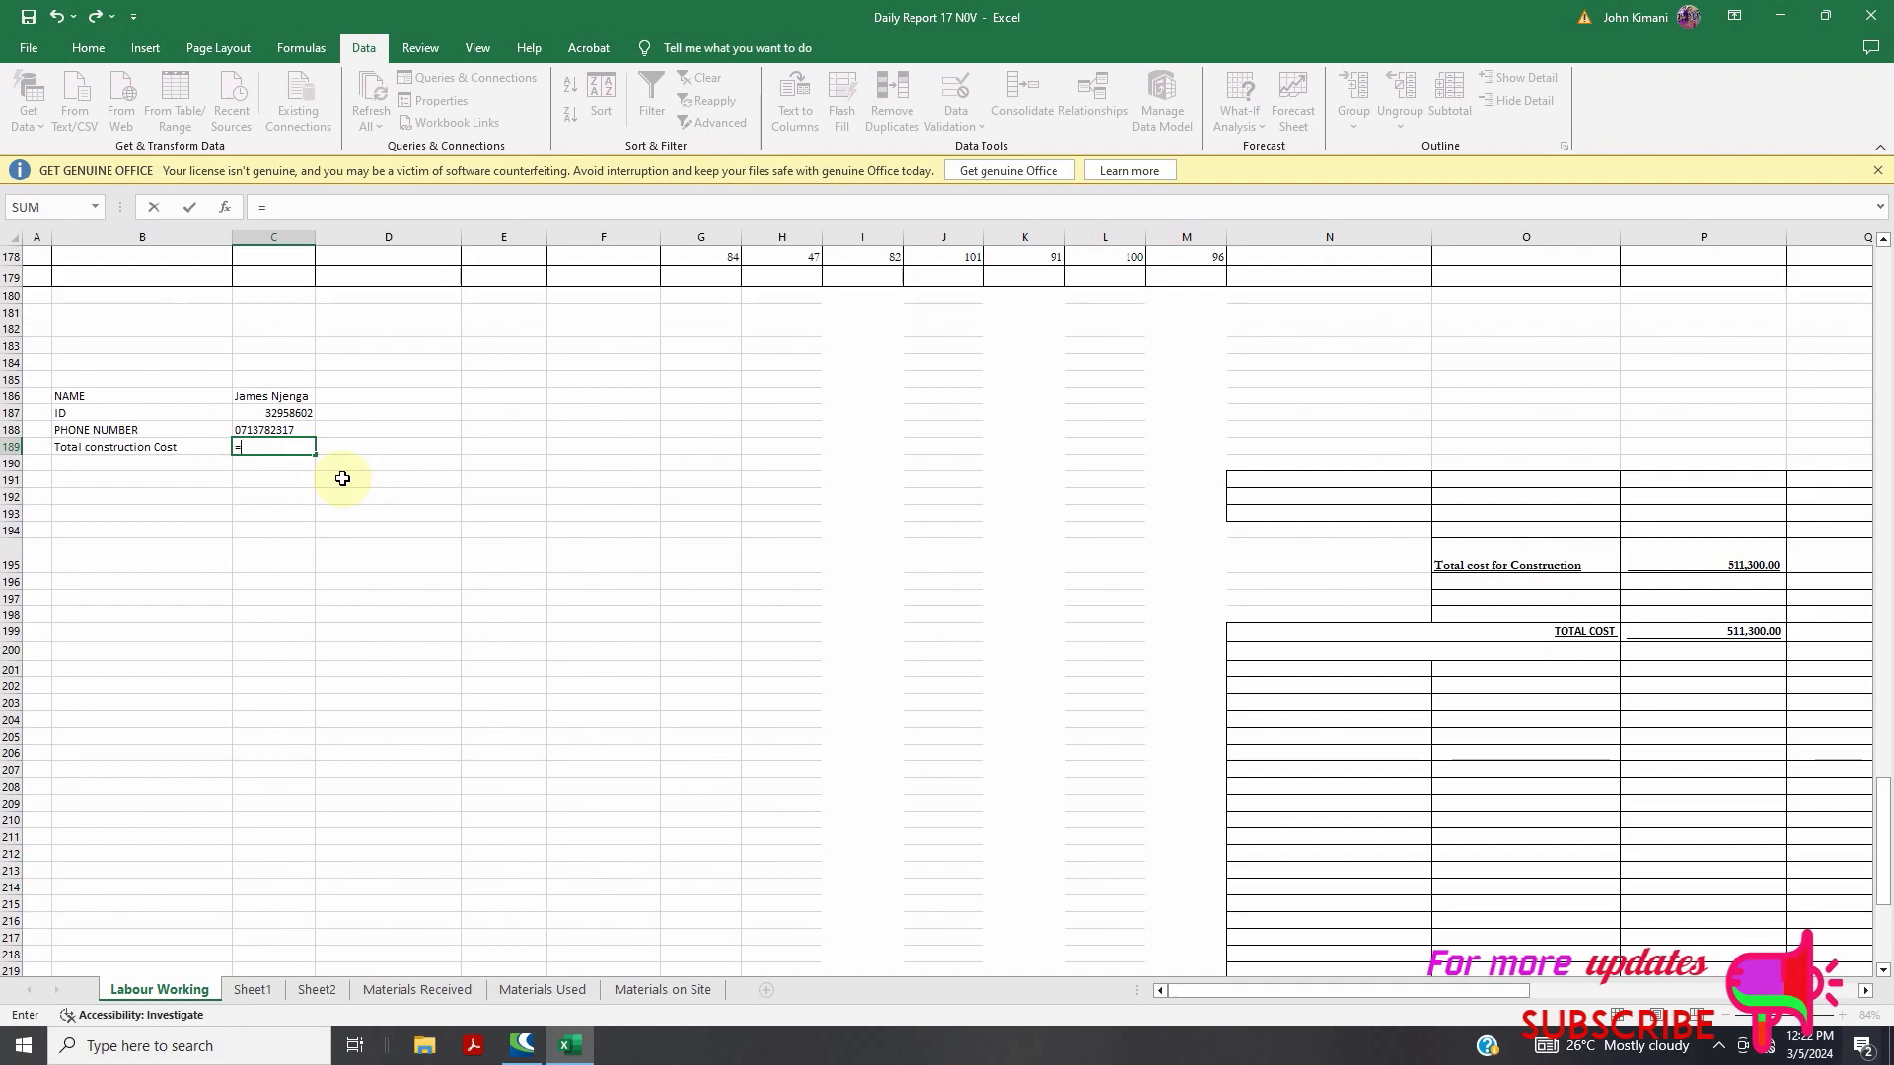
pyautogui.write('vlook')
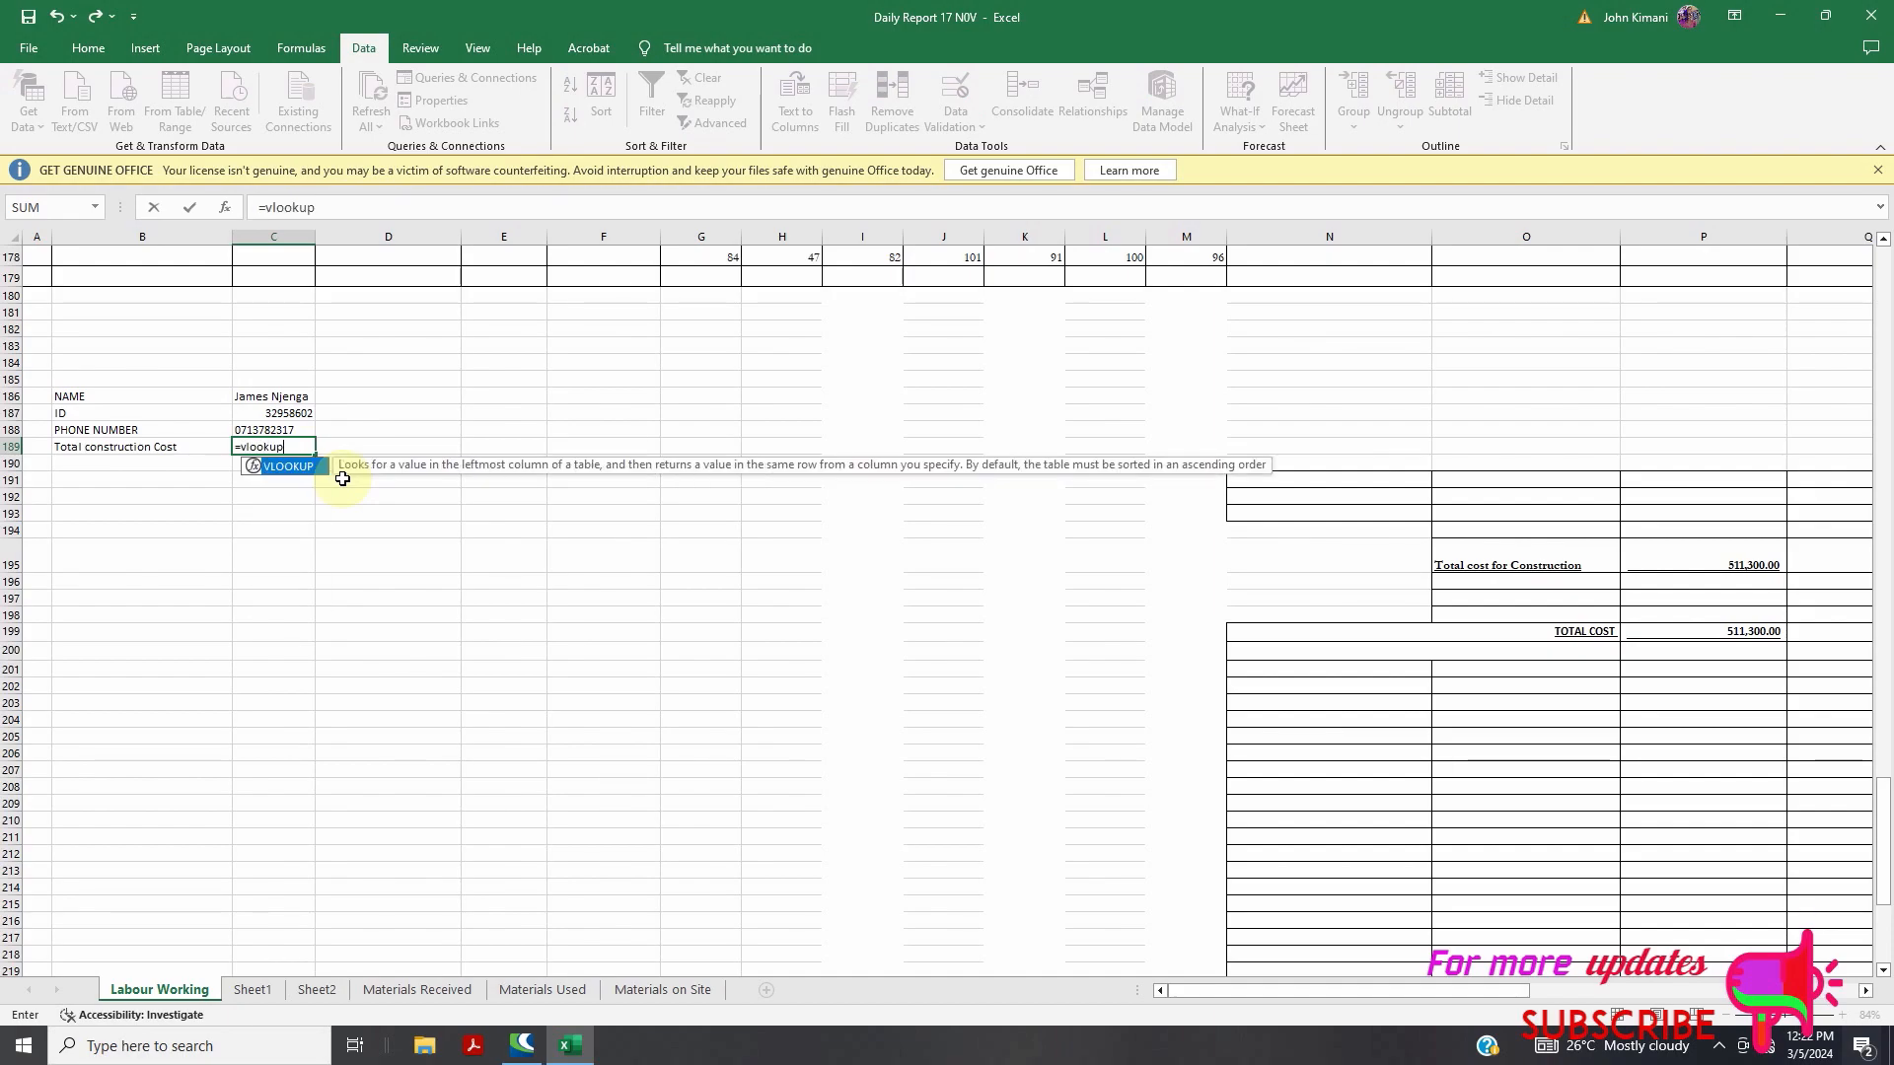
pyautogui.write('up')
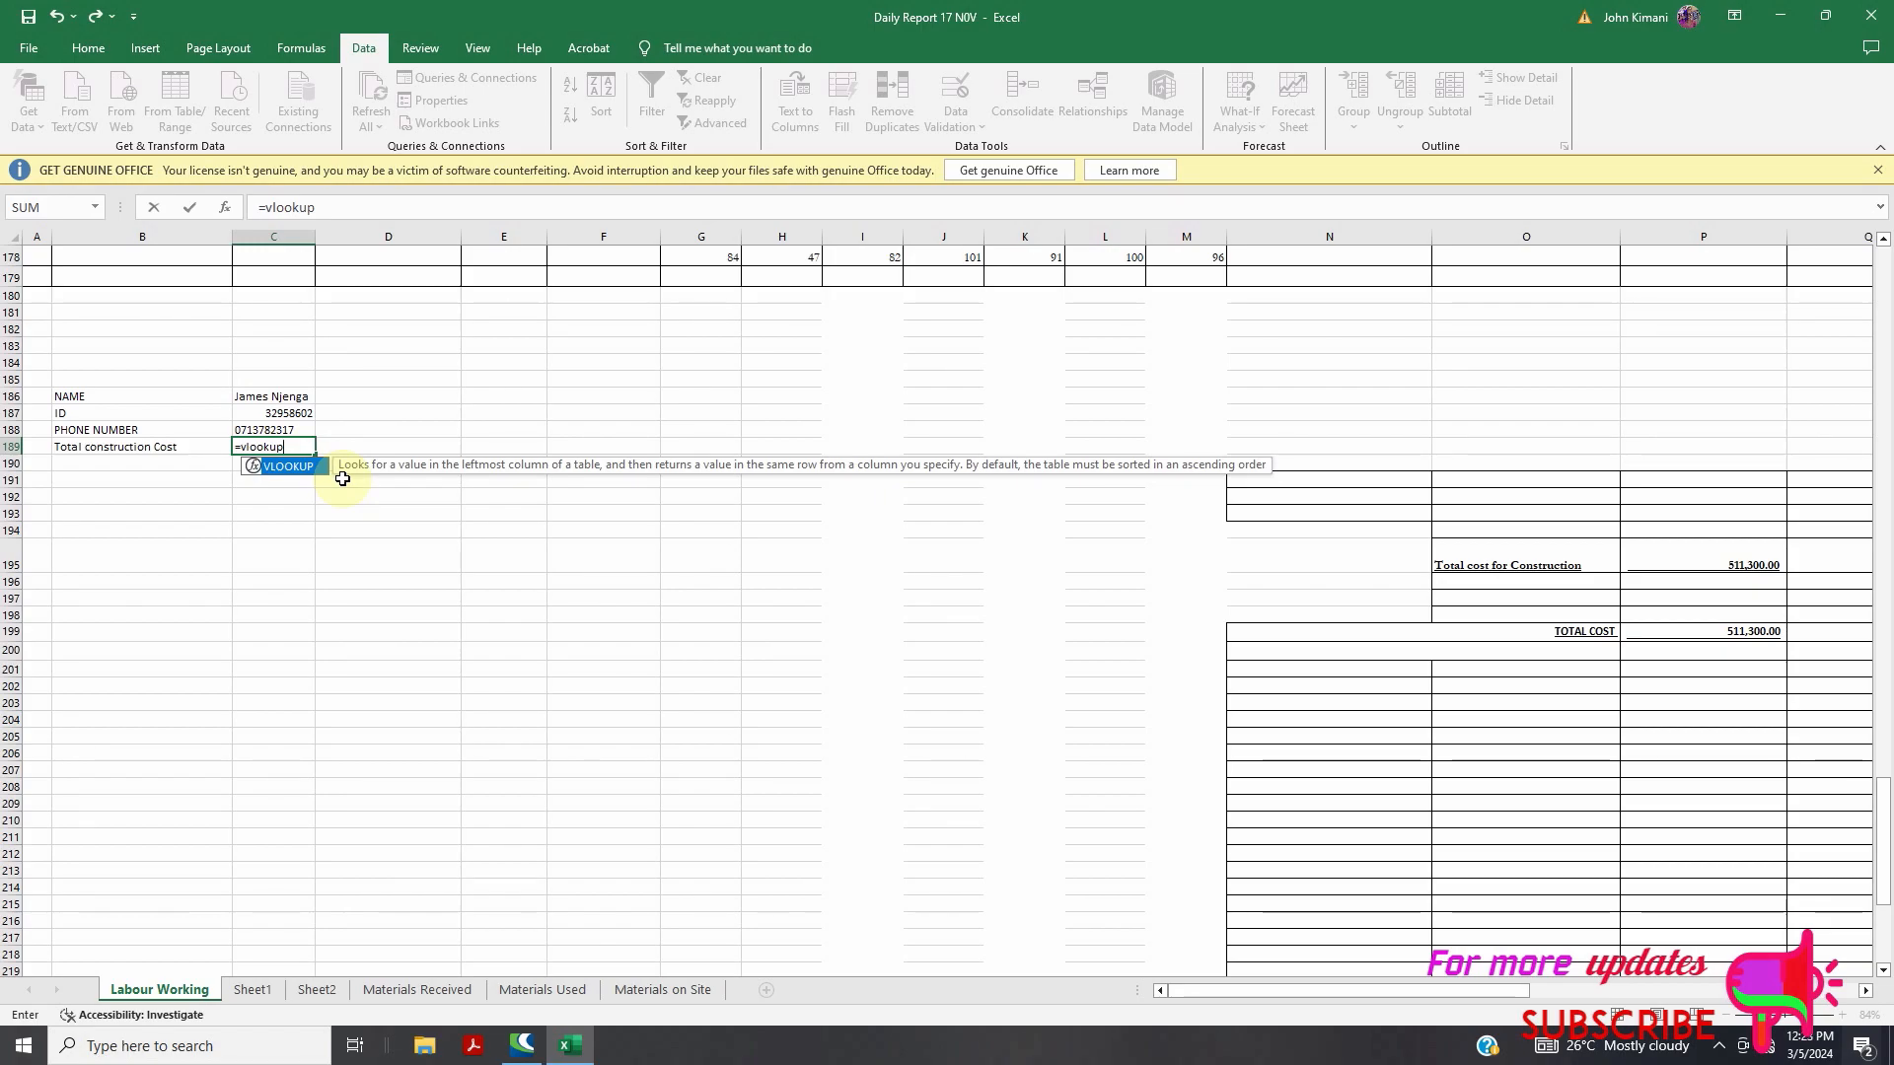
pyautogui.write('(')
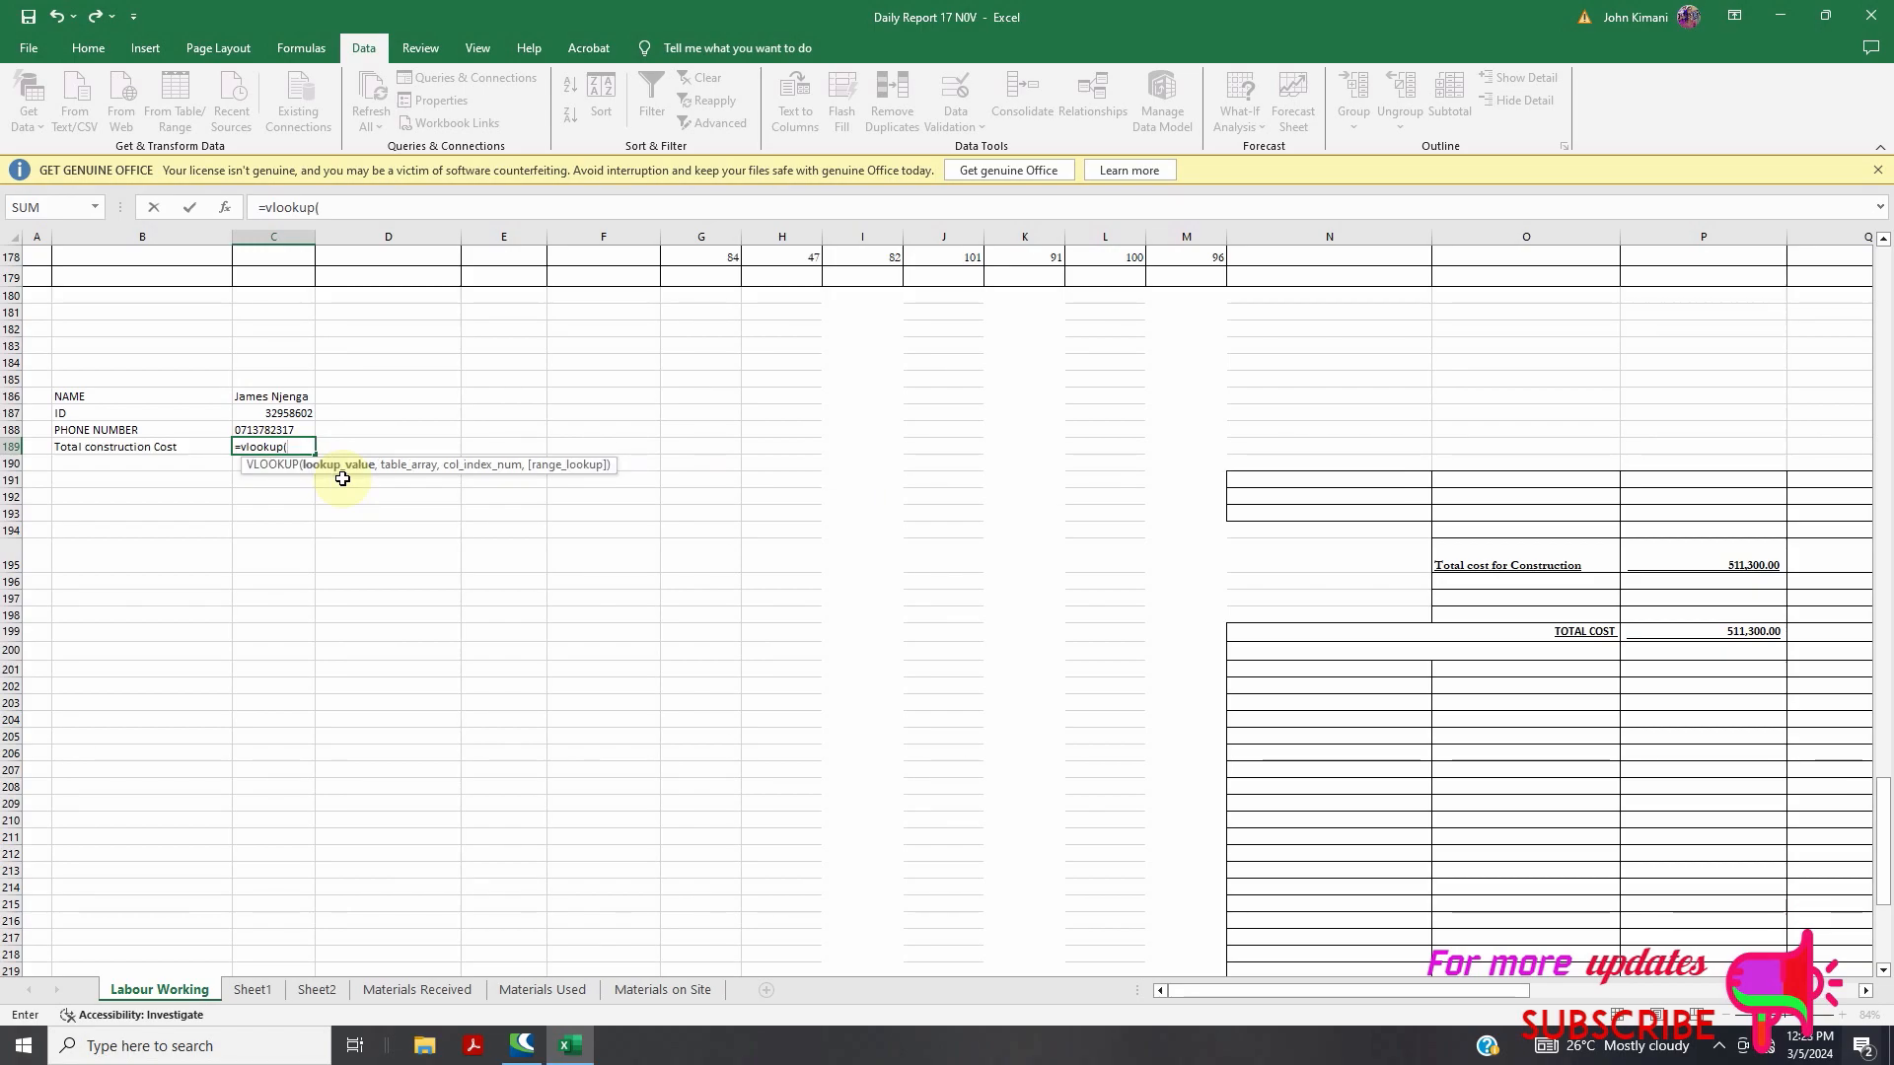
pyautogui.click(289, 399)
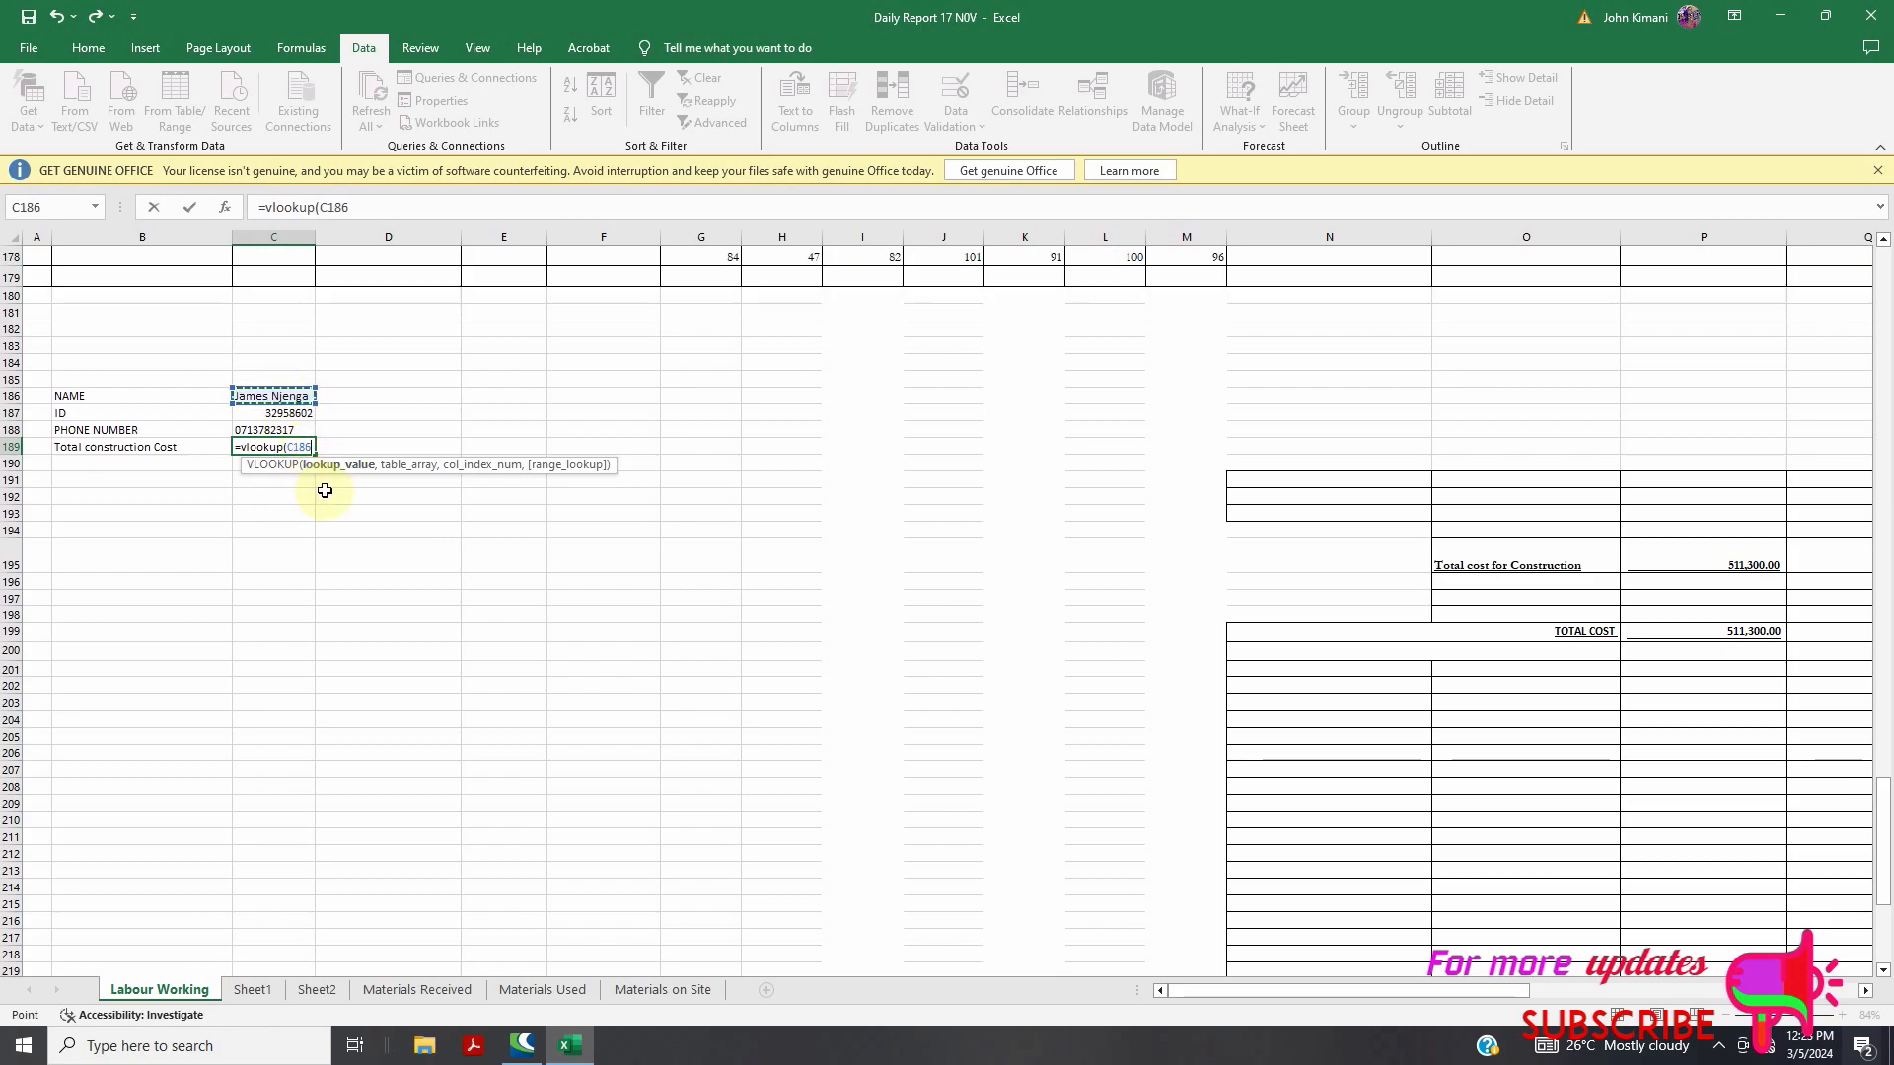
pyautogui.write(',')
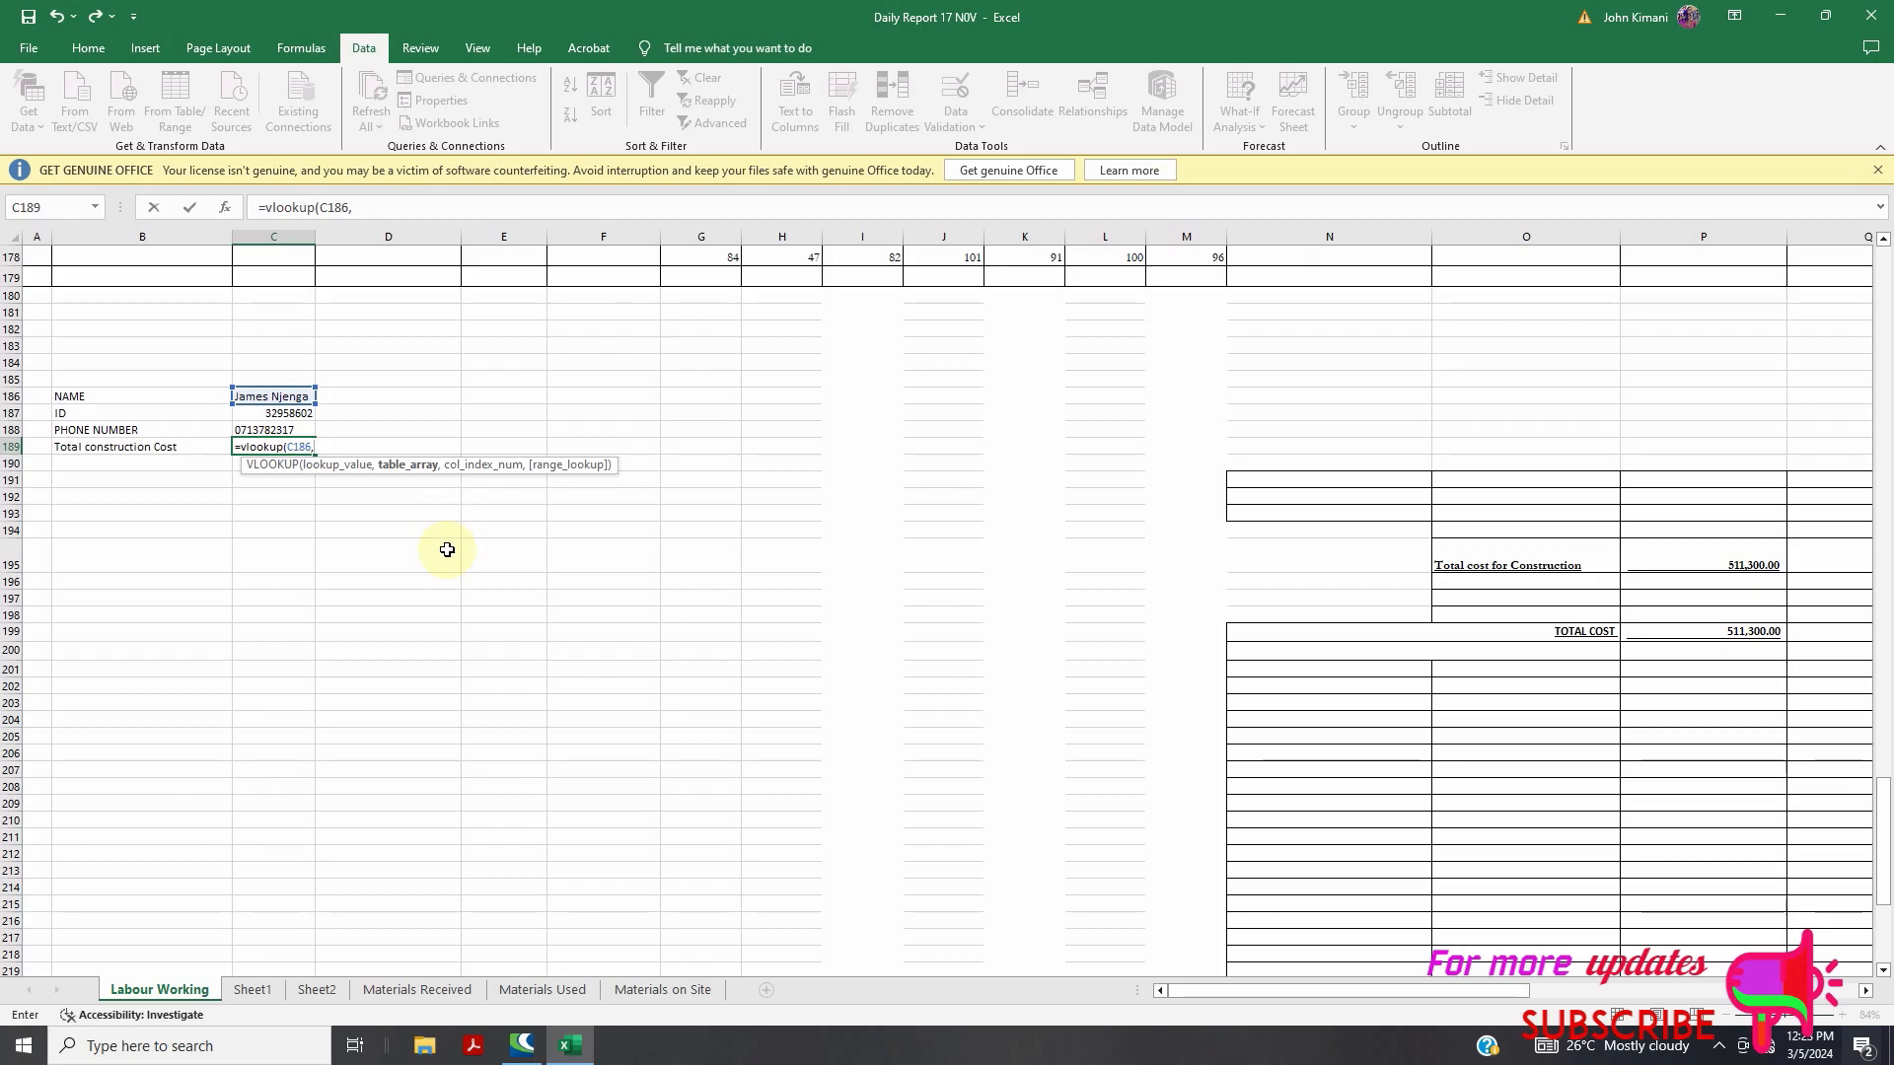
pyautogui.scroll(20, 453, 562)
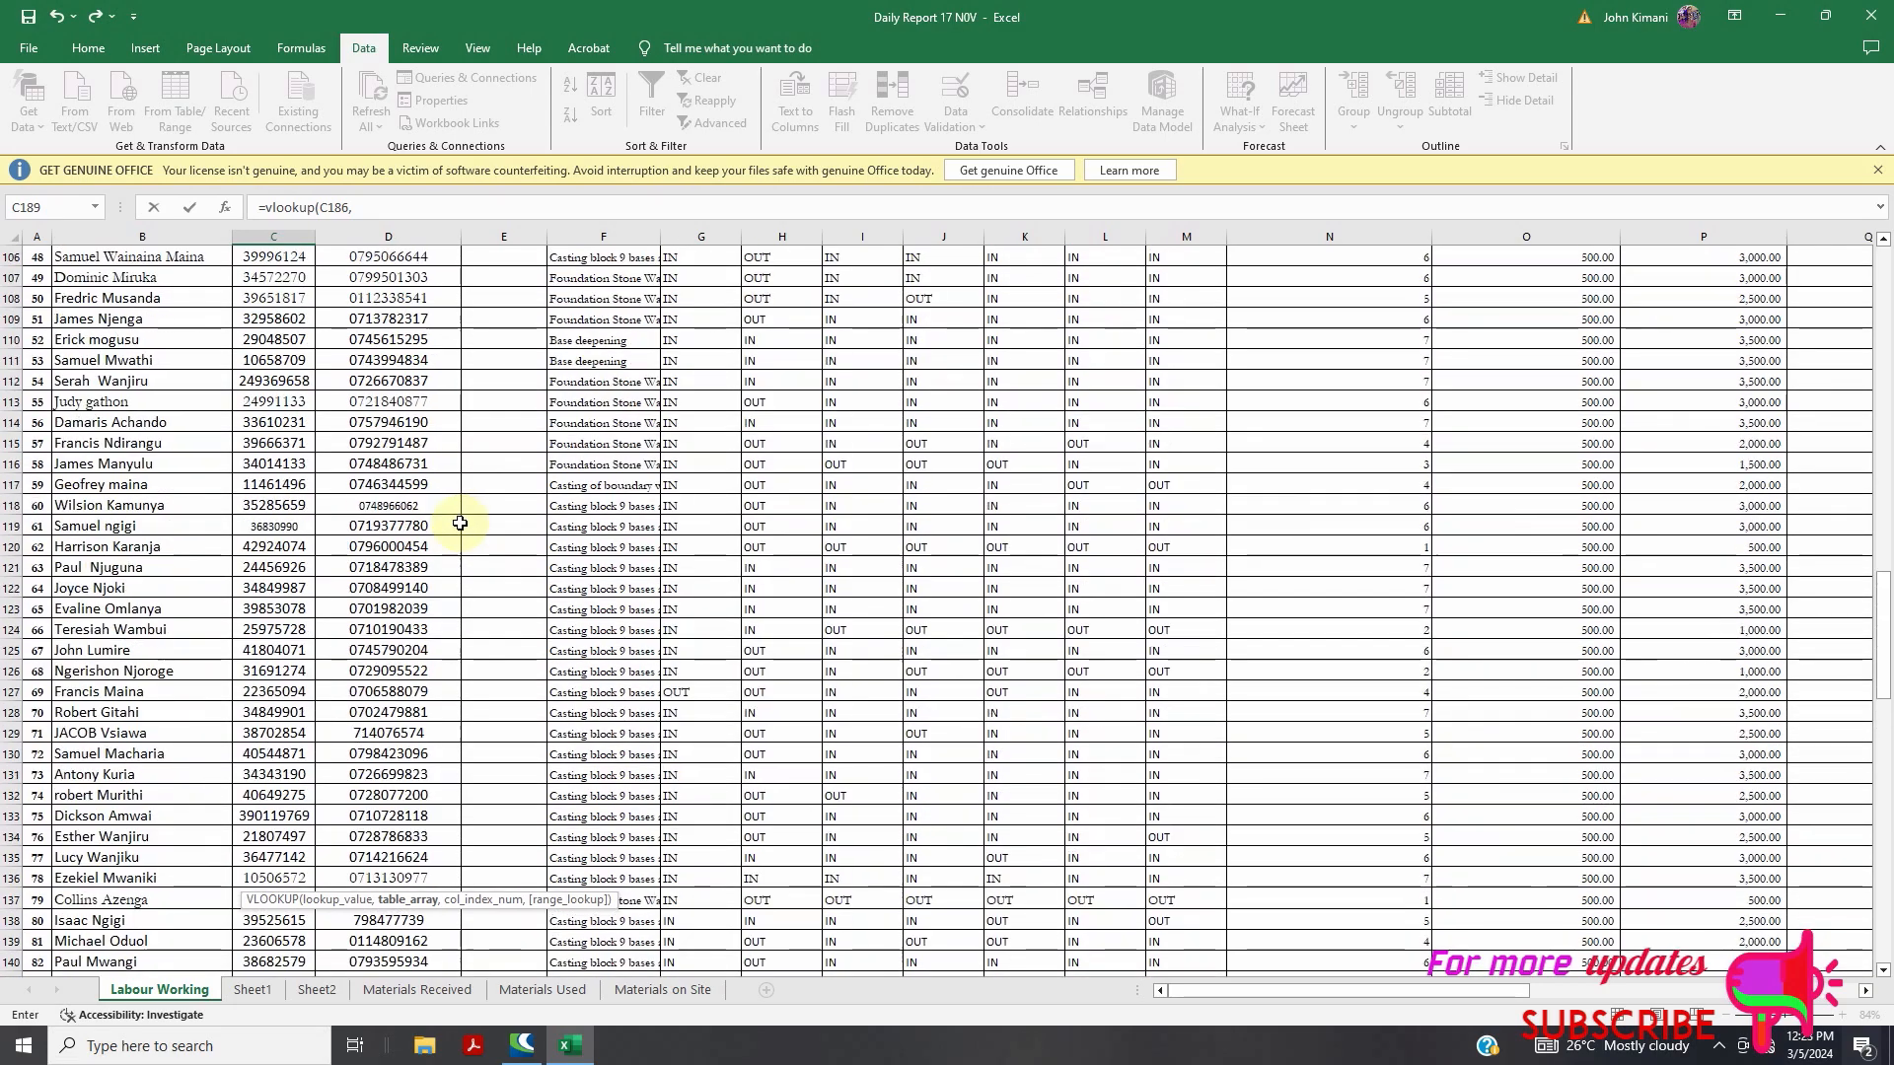
pyautogui.scroll(20, 458, 510)
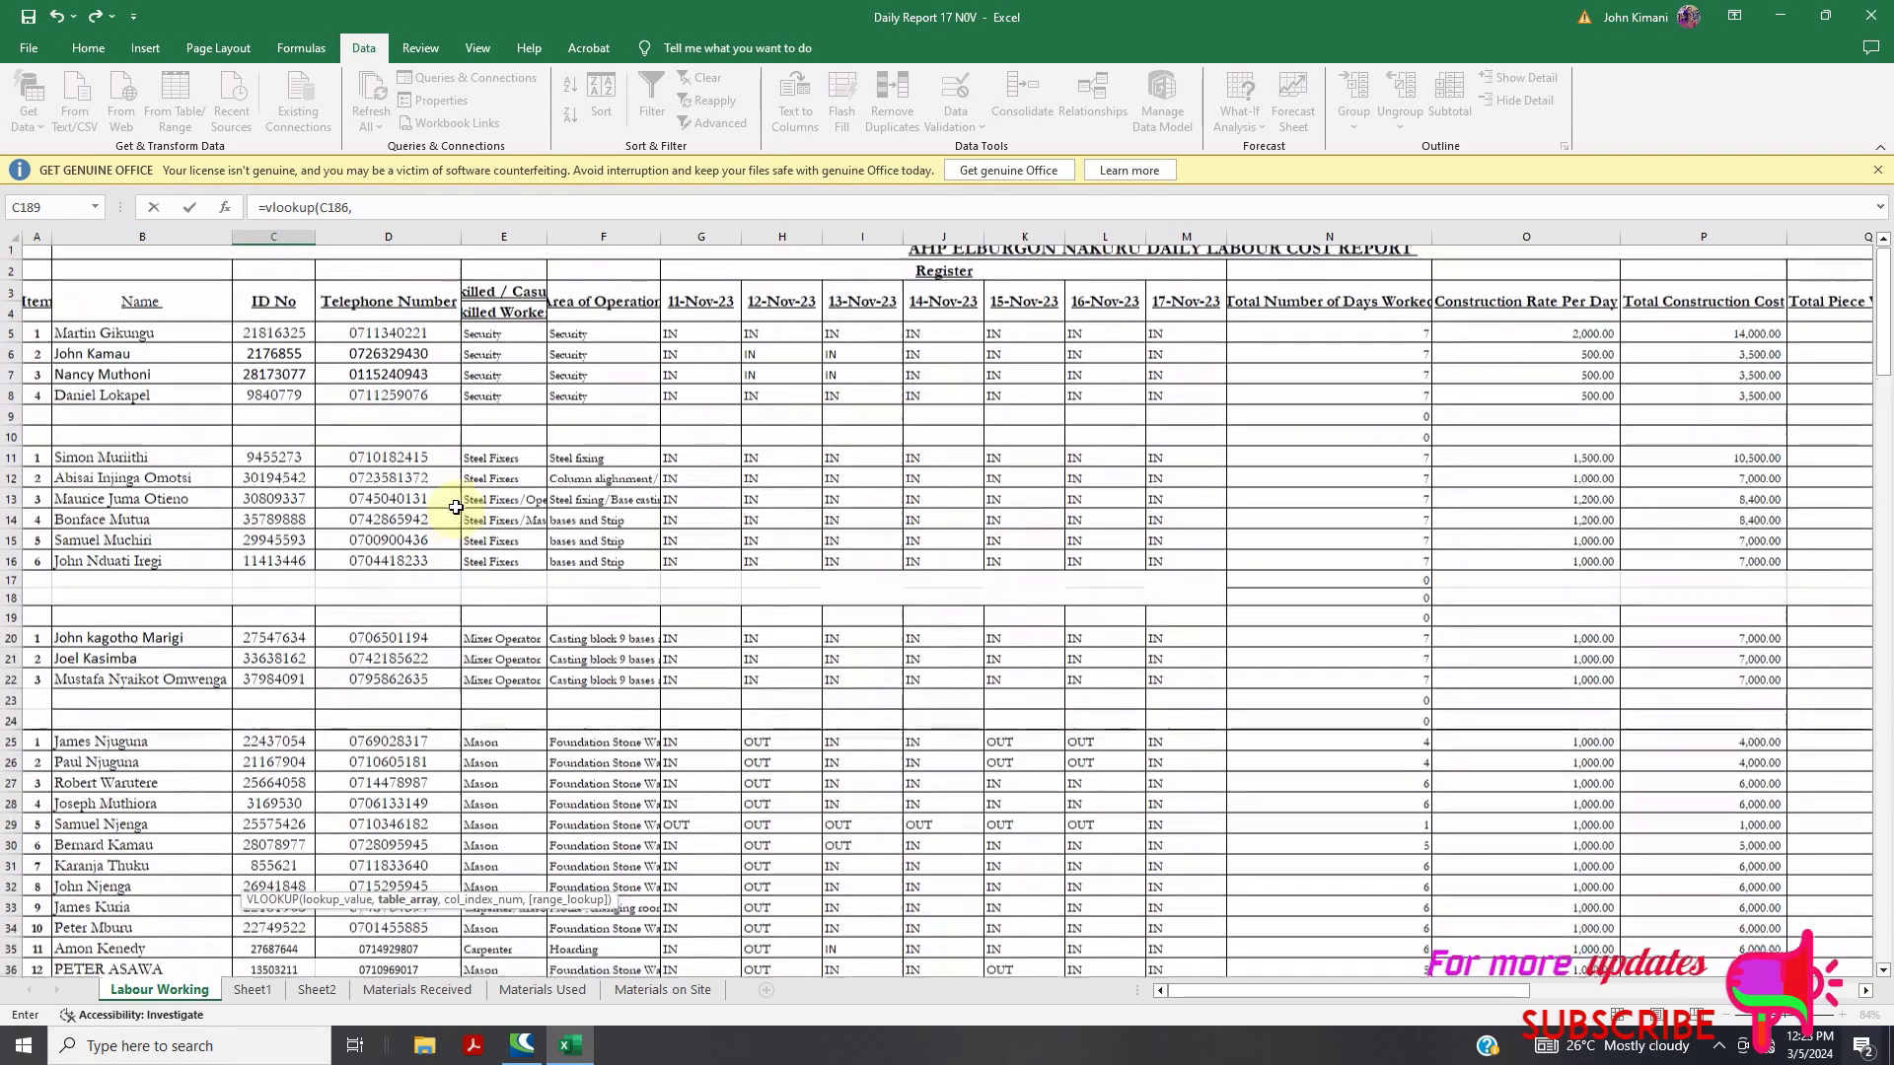
pyautogui.moveTo(702, 759); pyautogui.dragTo(1754, 865)
pyautogui.scroll(-9, 507, 740)
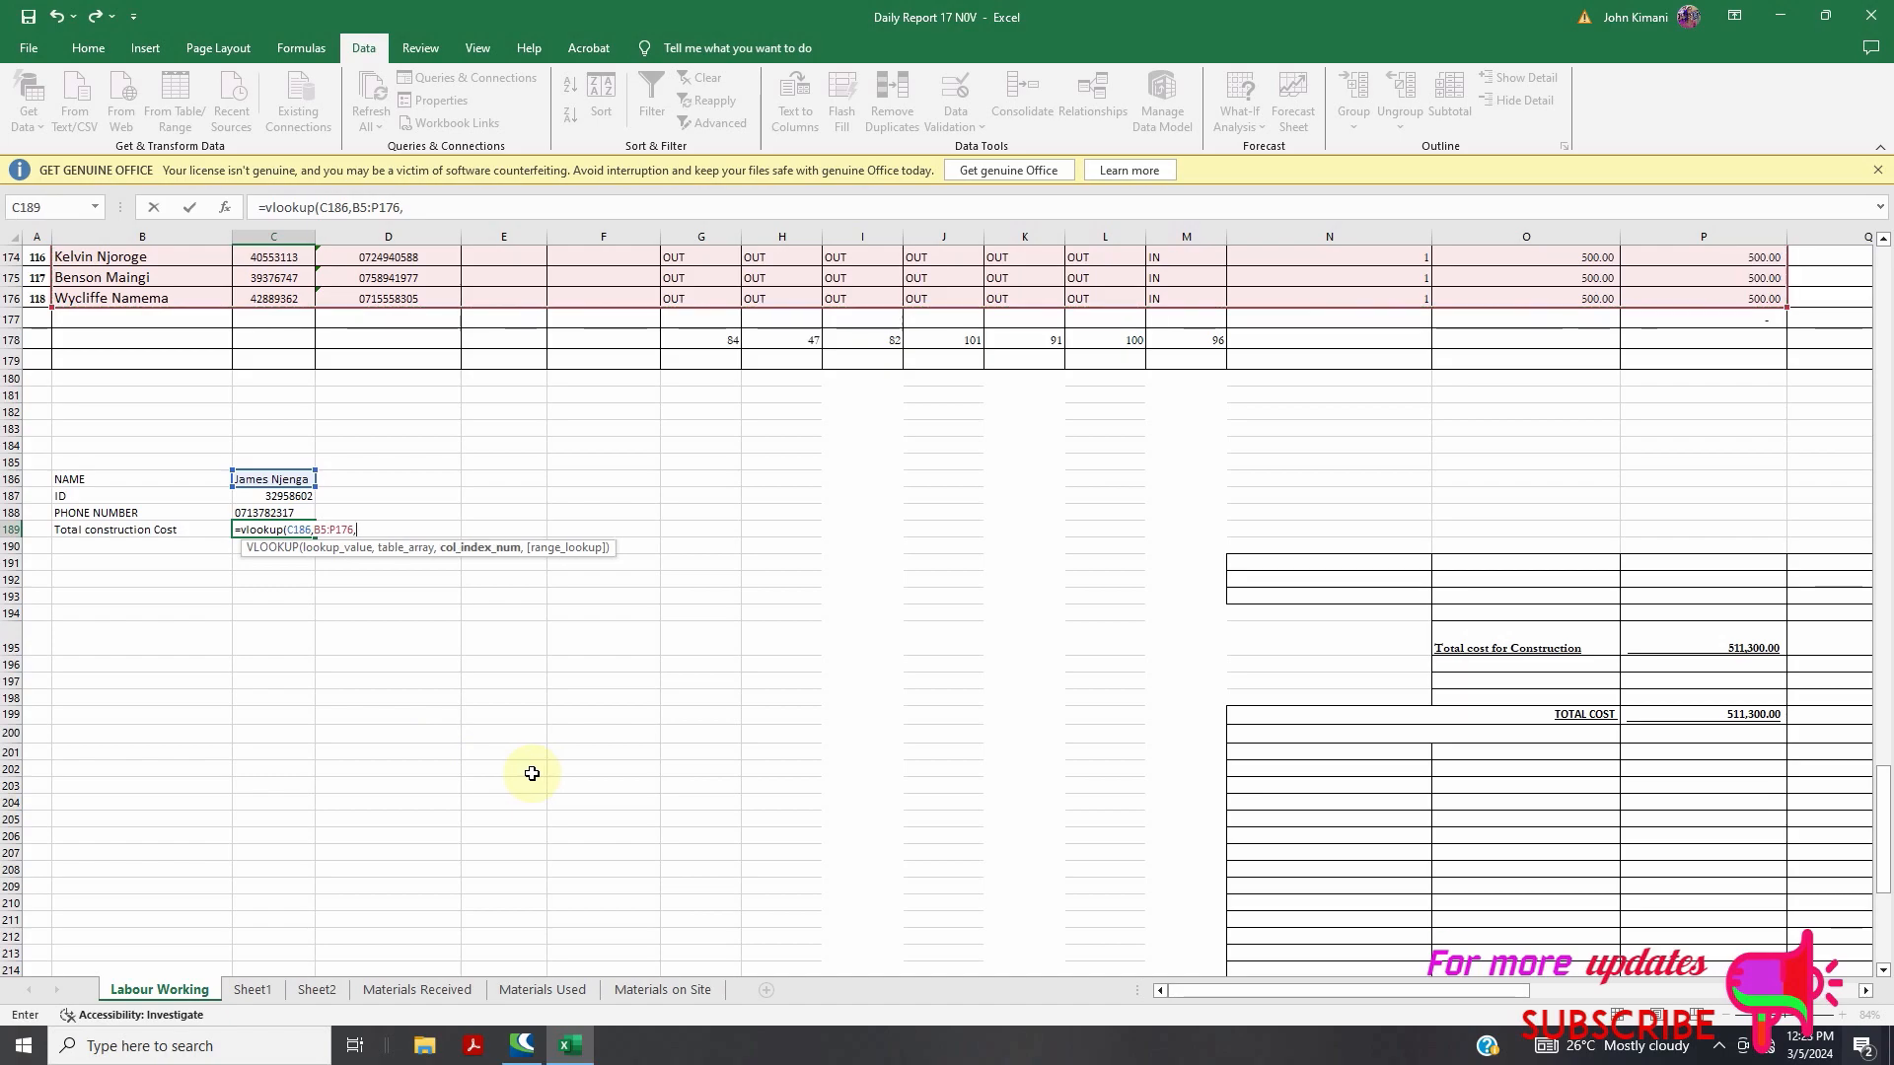
pyautogui.scroll(10, 518, 753)
pyautogui.scroll(-5, 663, 499)
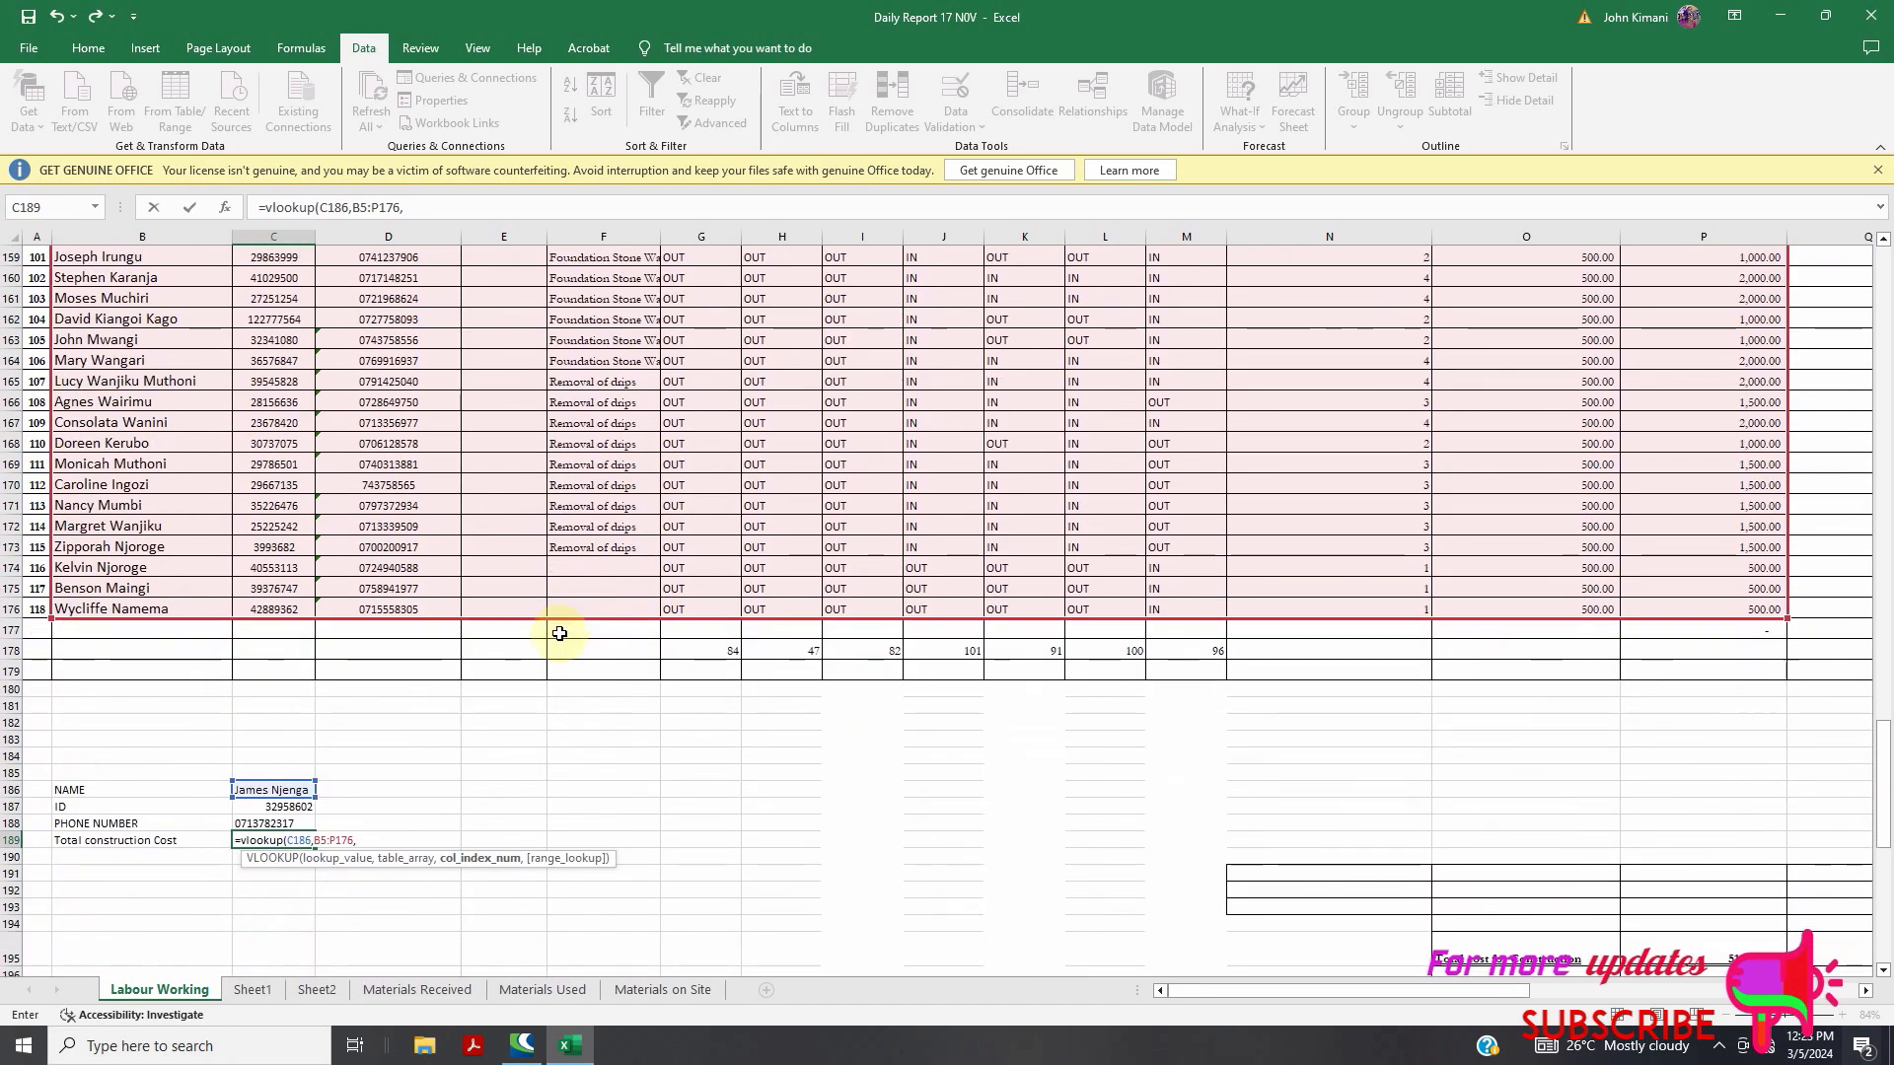
pyautogui.scroll(20, 790, 709)
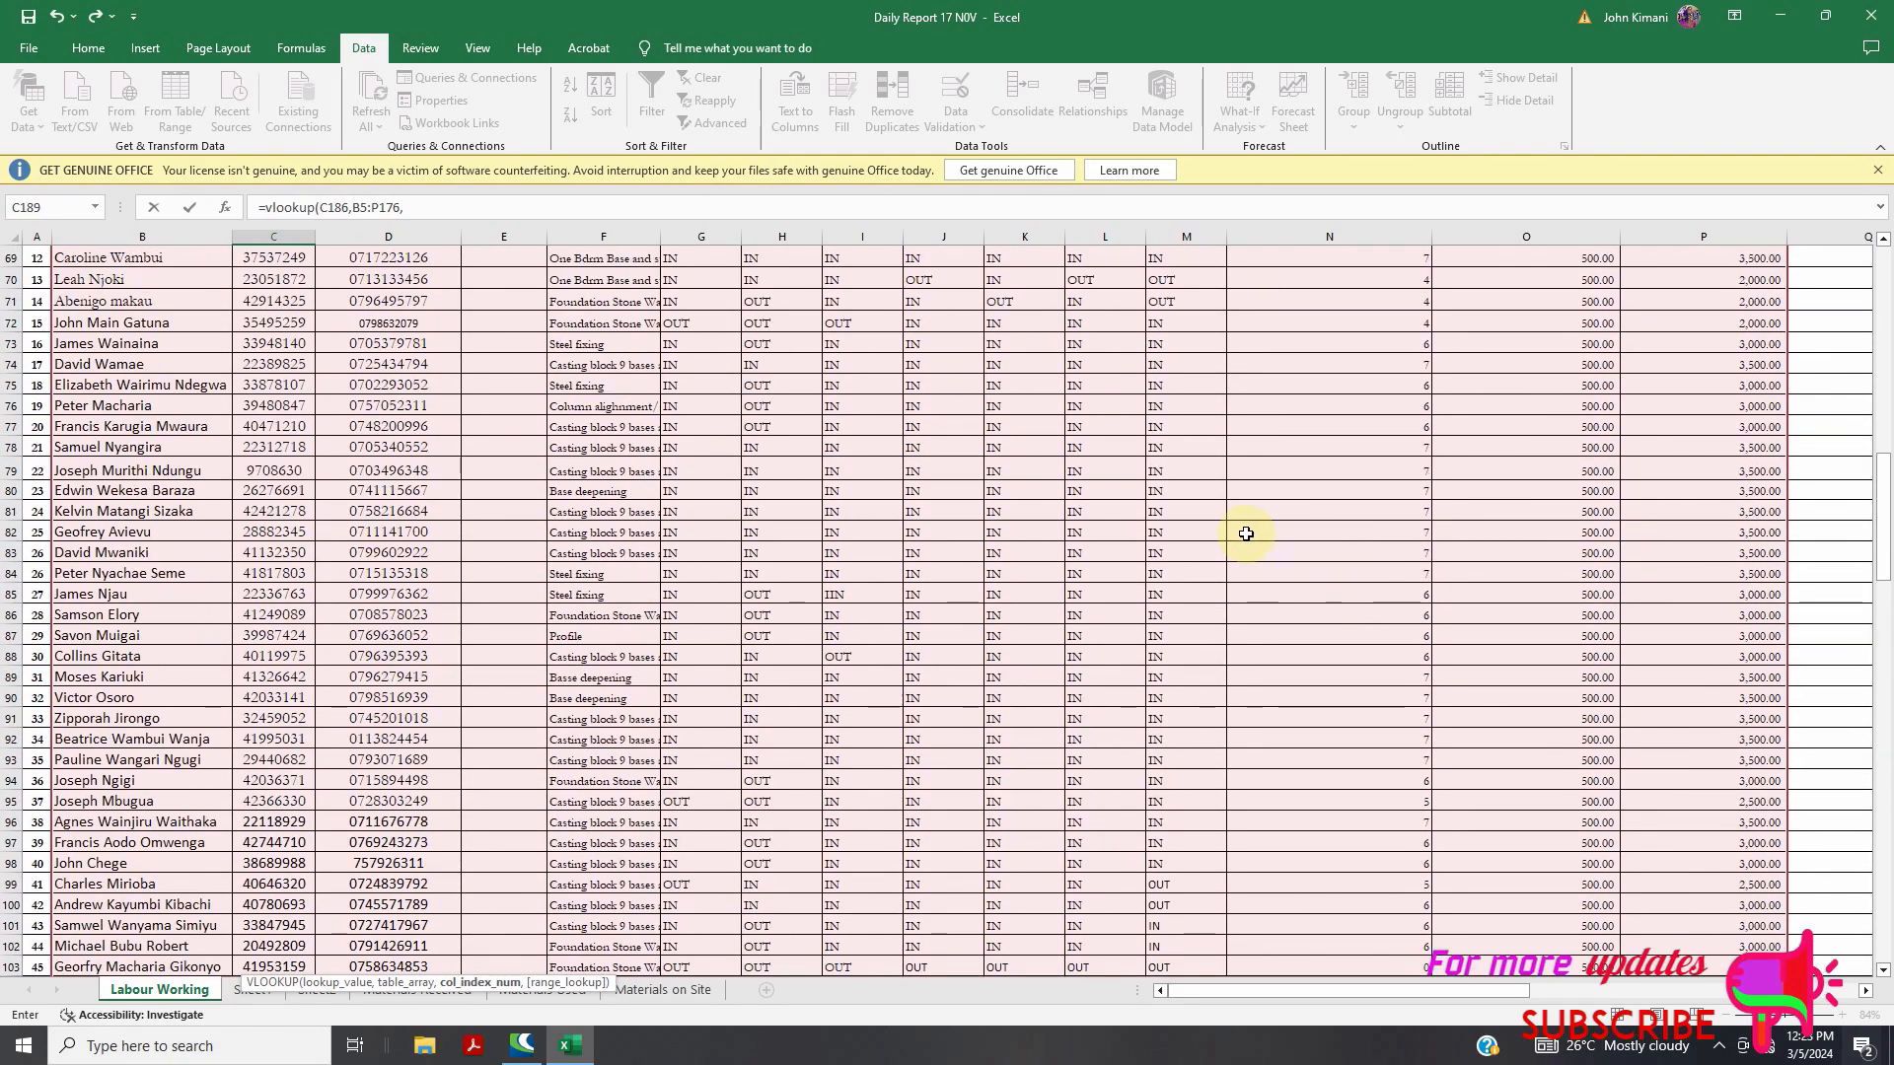
pyautogui.scroll(11, 801, 412)
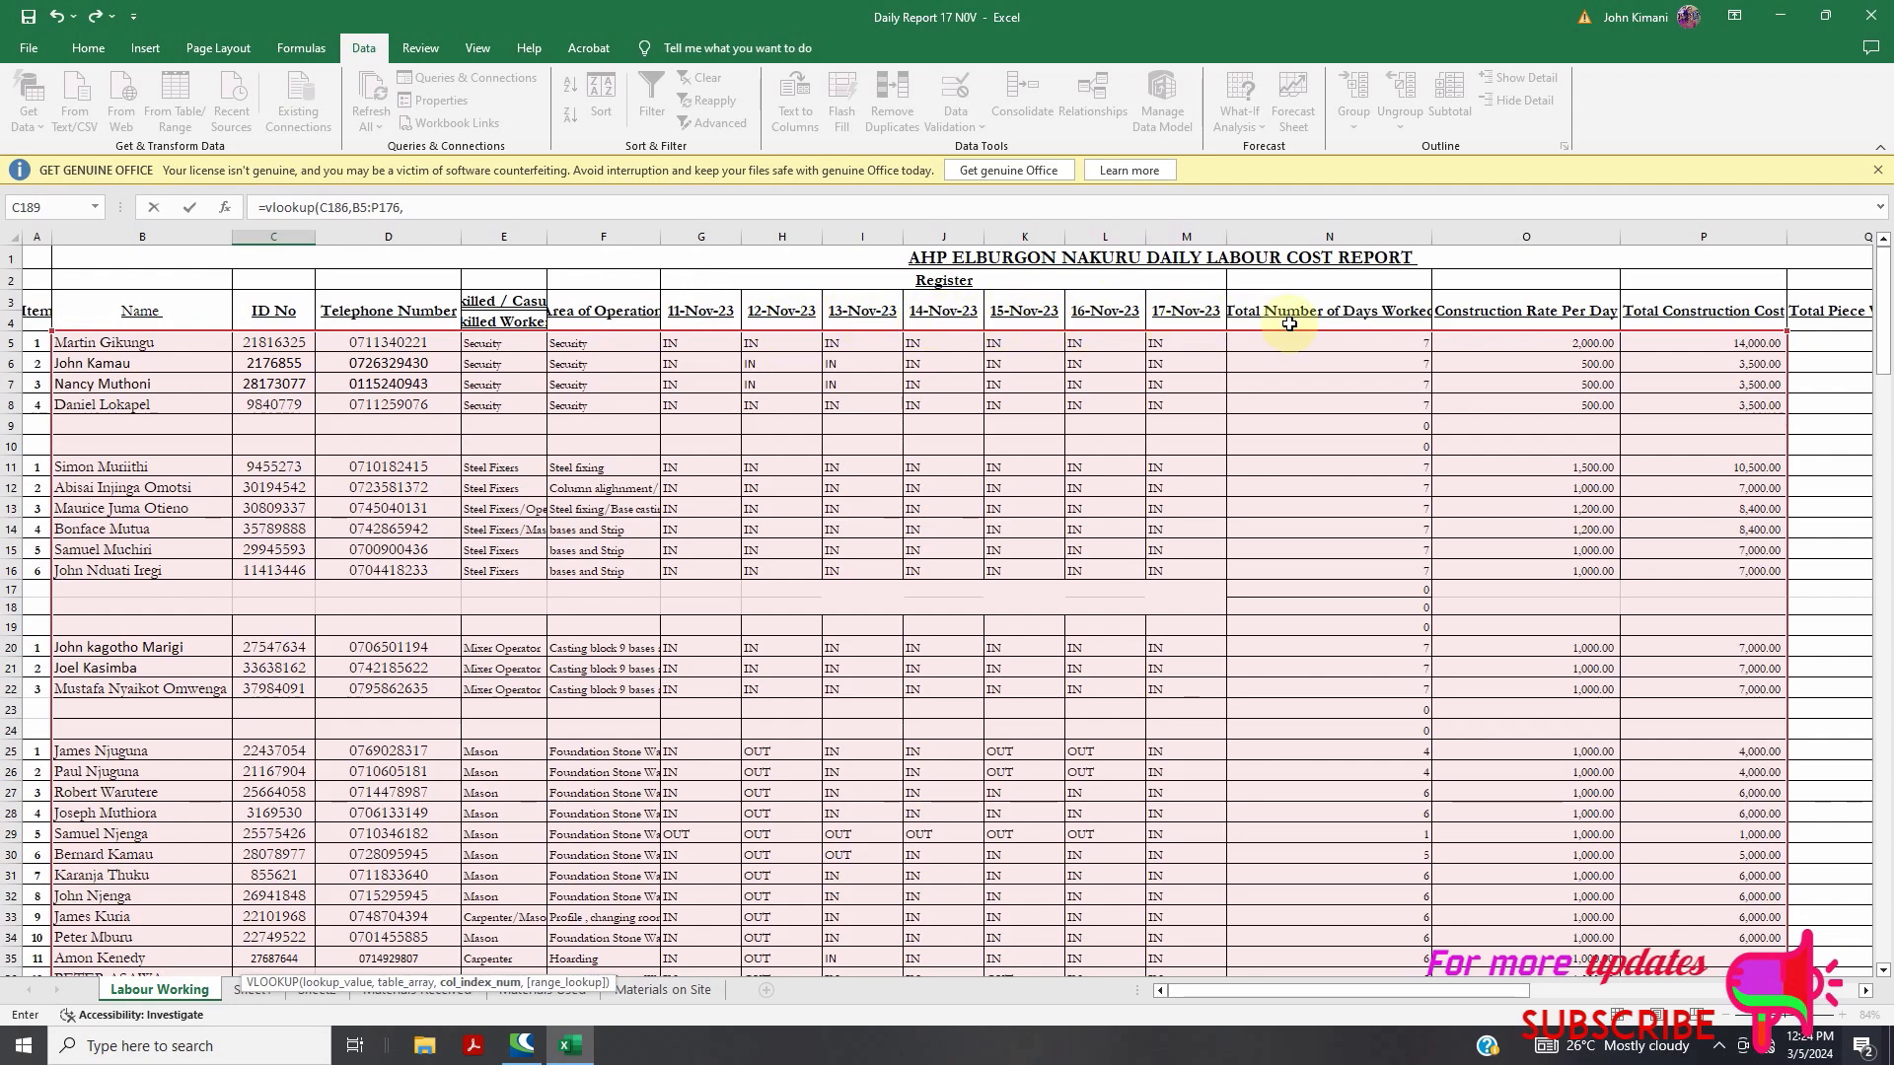
pyautogui.scroll(-7, 974, 505)
pyautogui.scroll(-20, 655, 711)
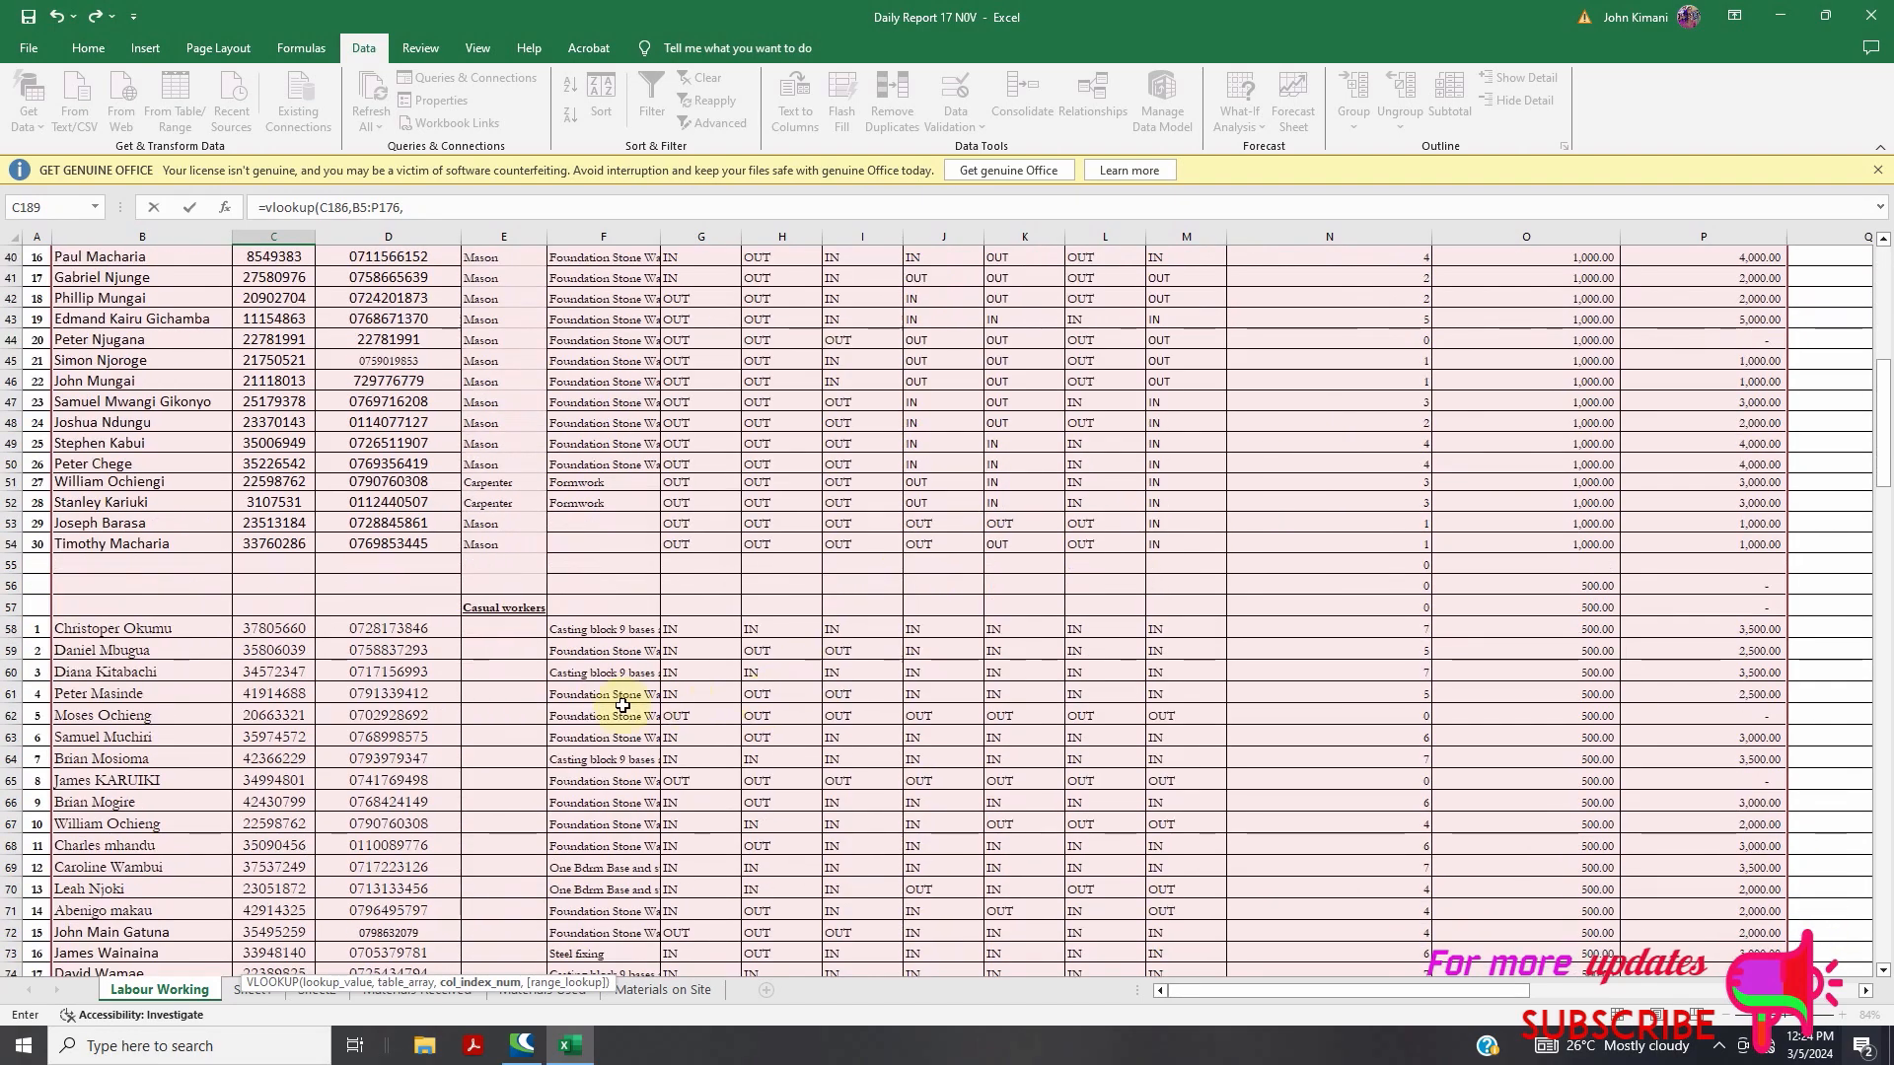
pyautogui.scroll(-11, 506, 739)
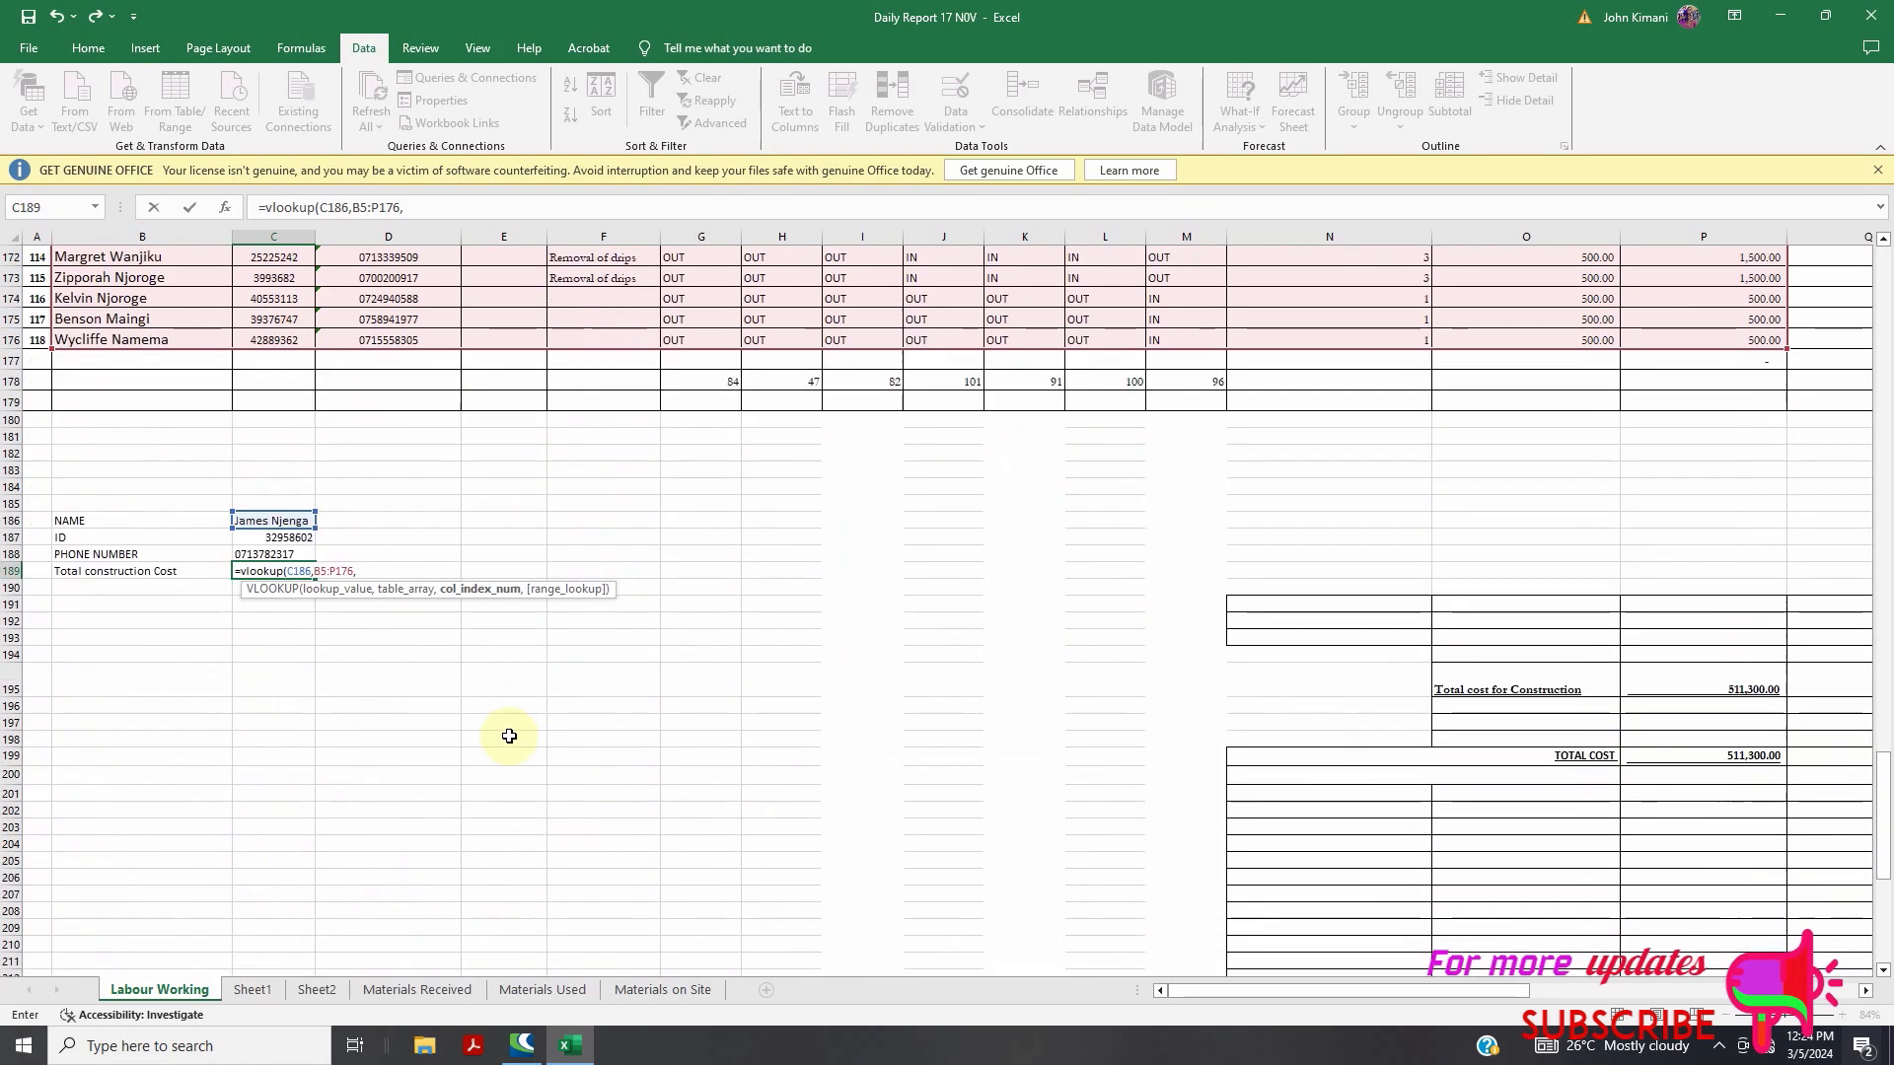
pyautogui.write('5,false')
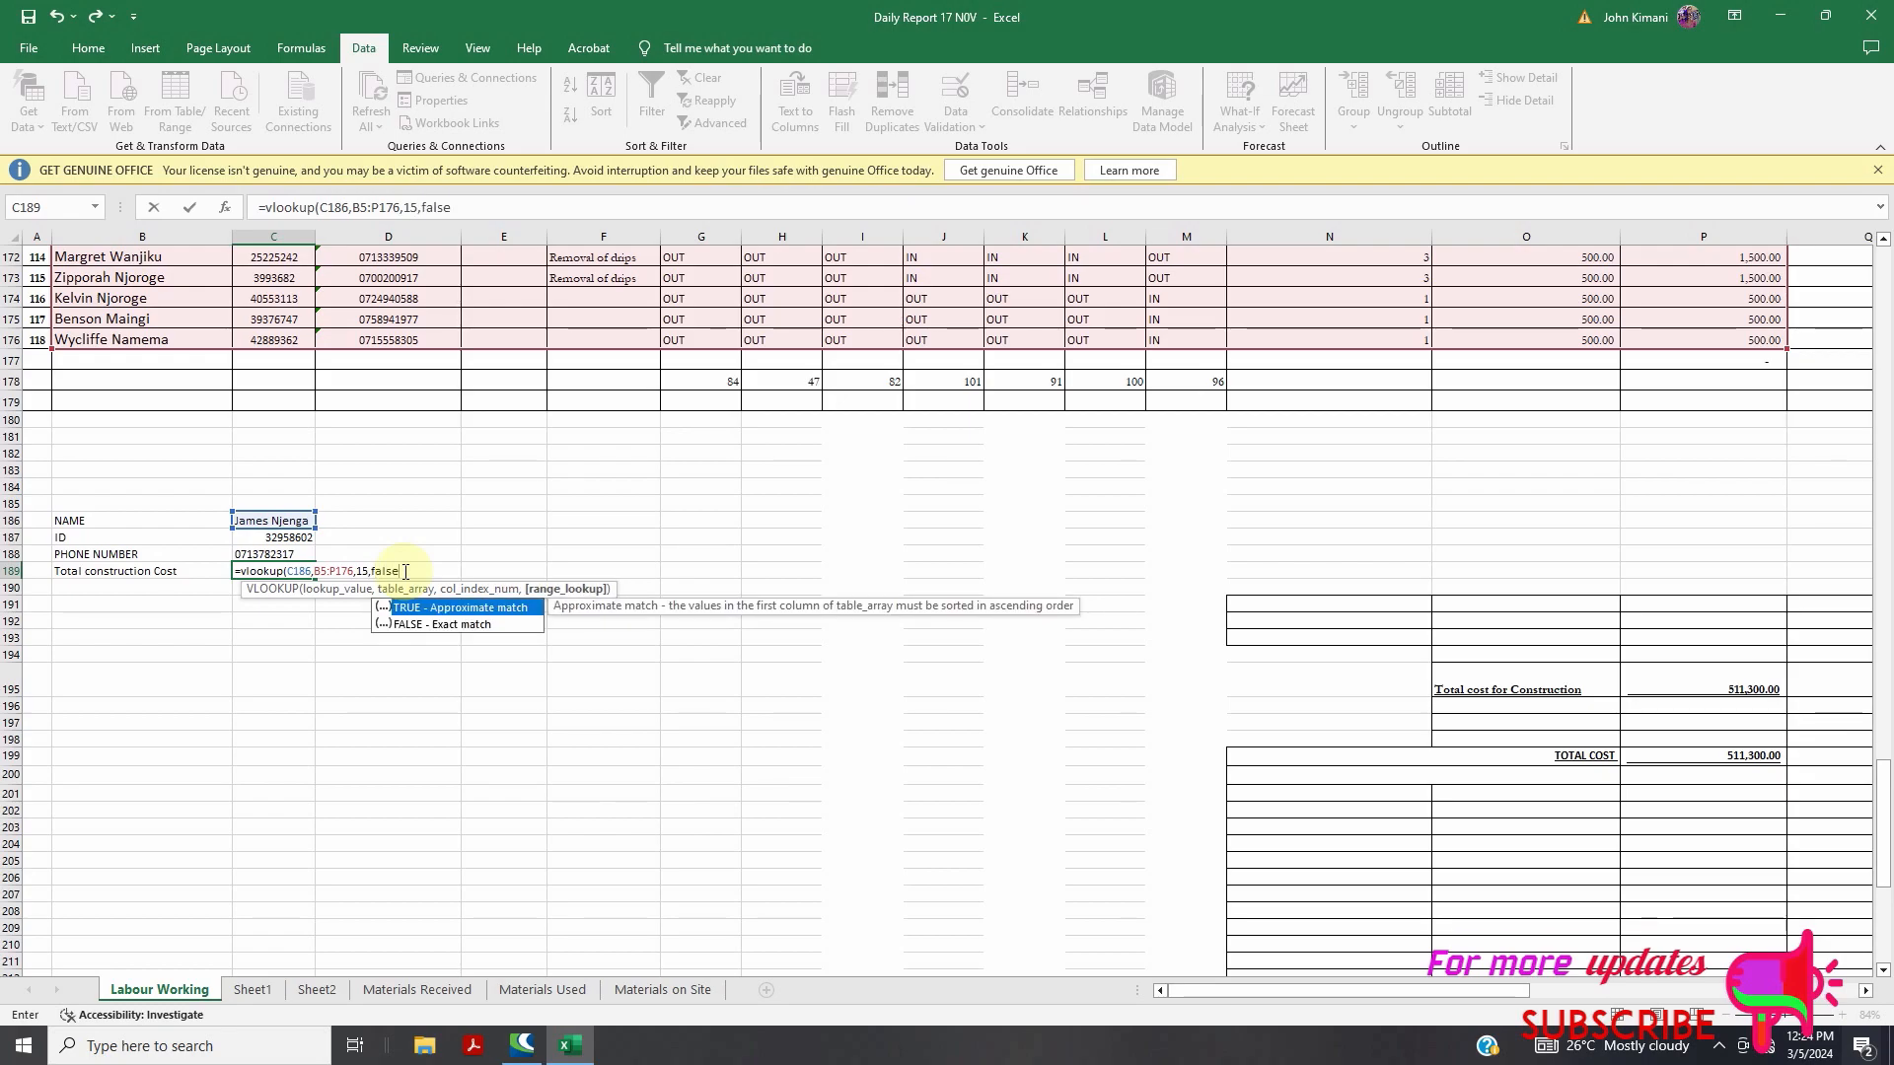
pyautogui.write(')')
pyautogui.press('Return')
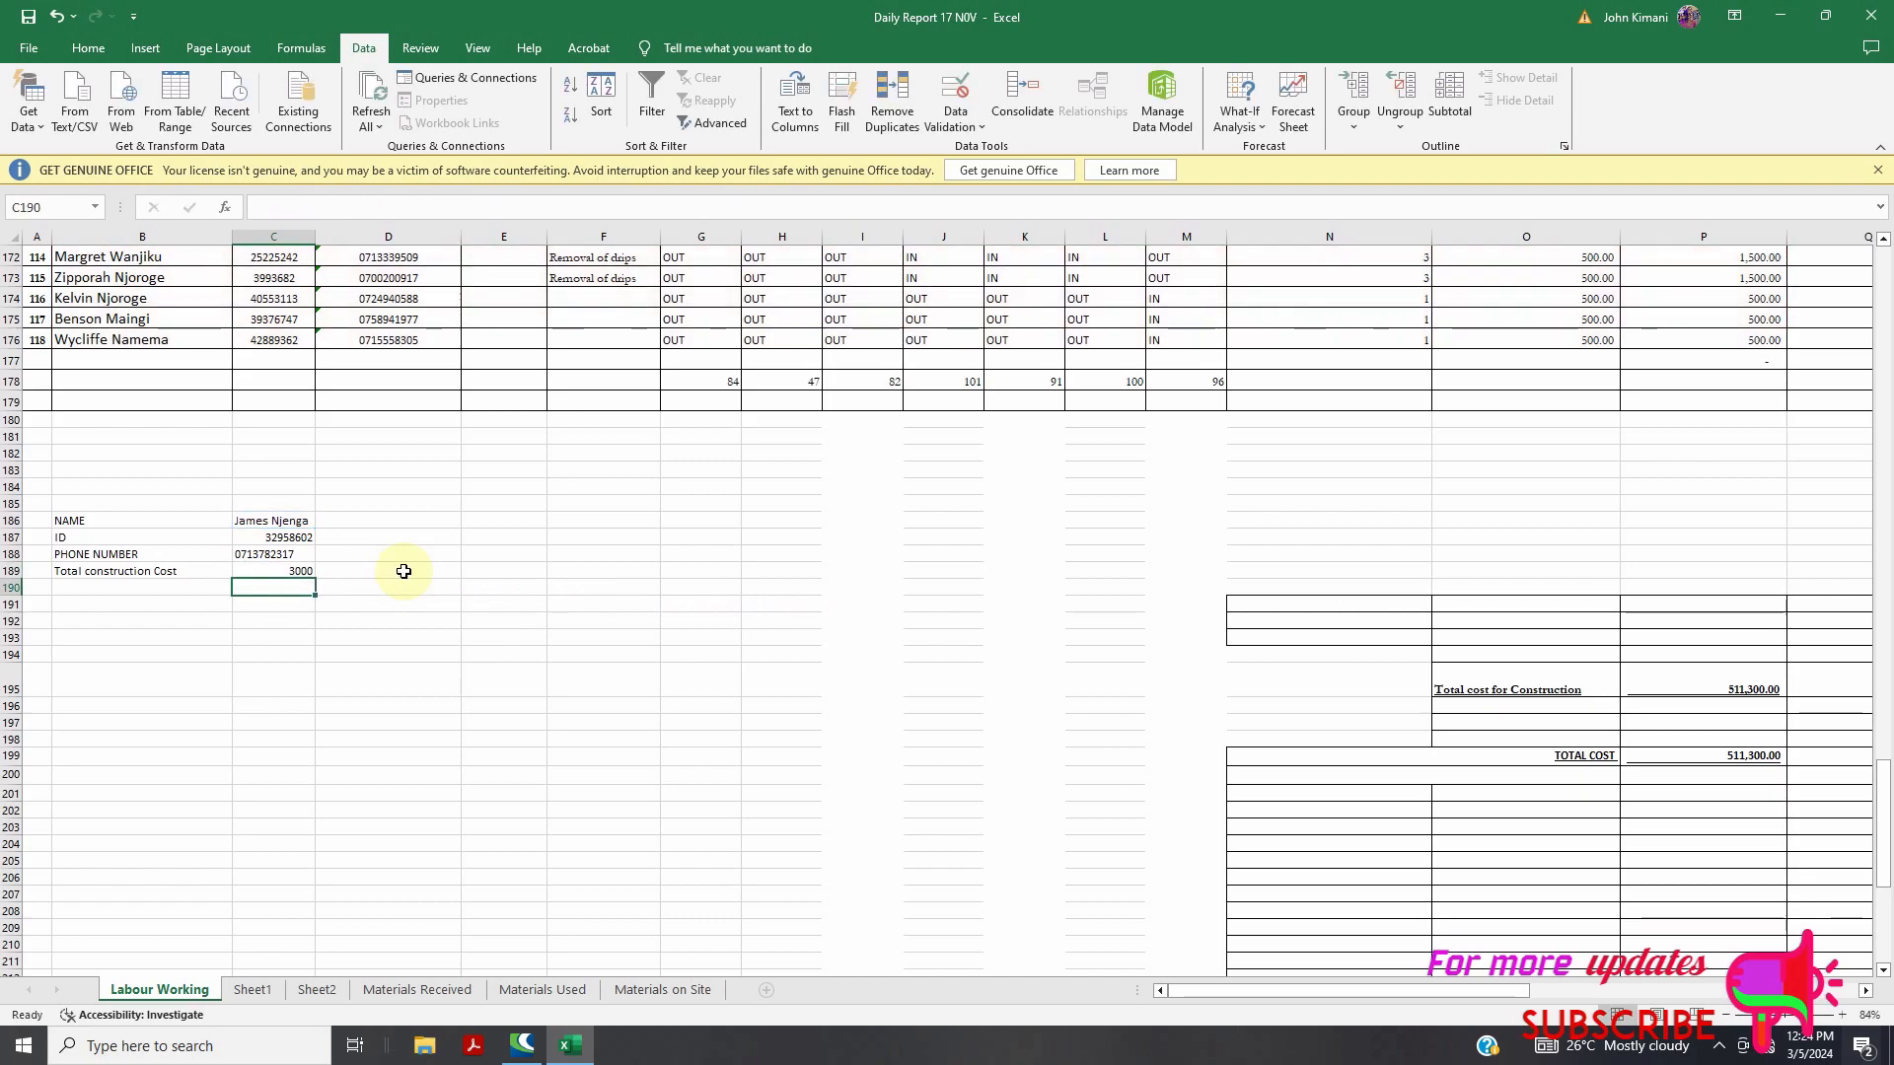
# Replace C186's name with a different worker so the lookups show a 3500 total cost
pyautogui.scroll(20, 327, 606)
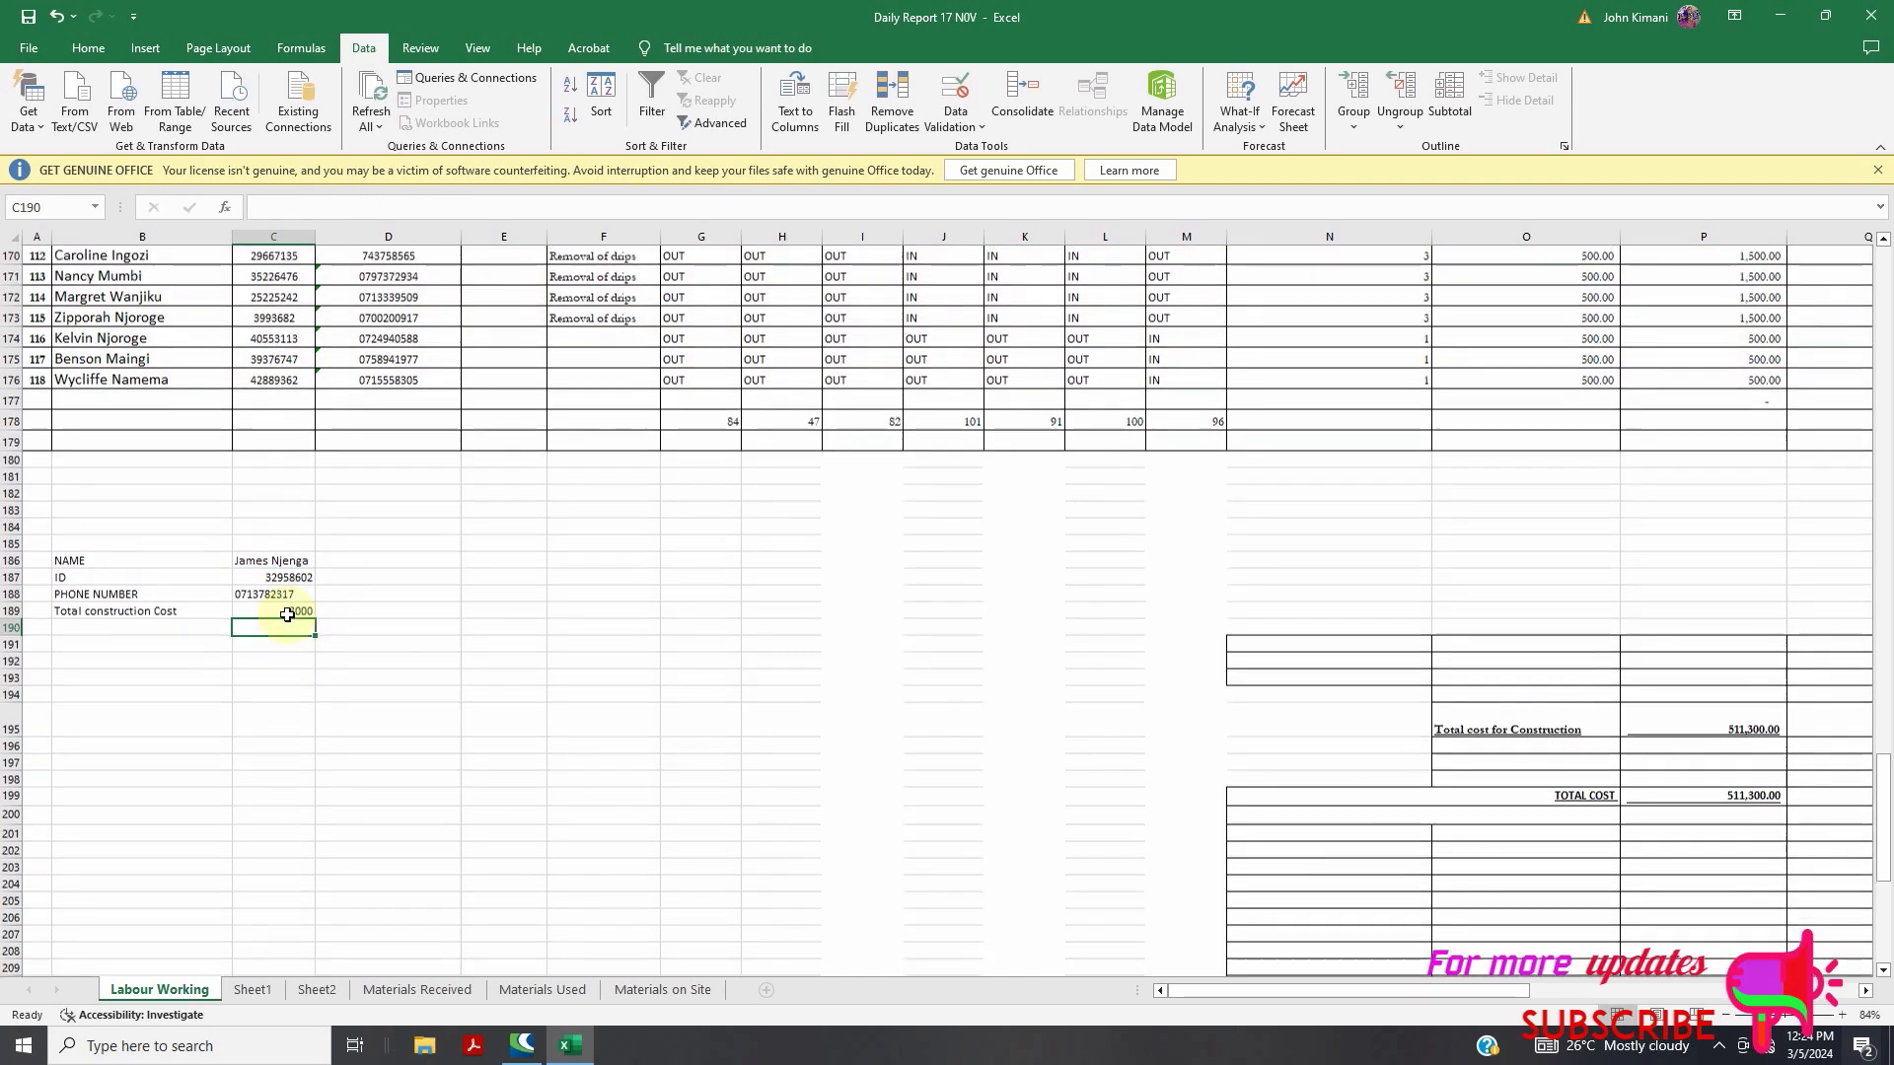
pyautogui.scroll(-3, 356, 612)
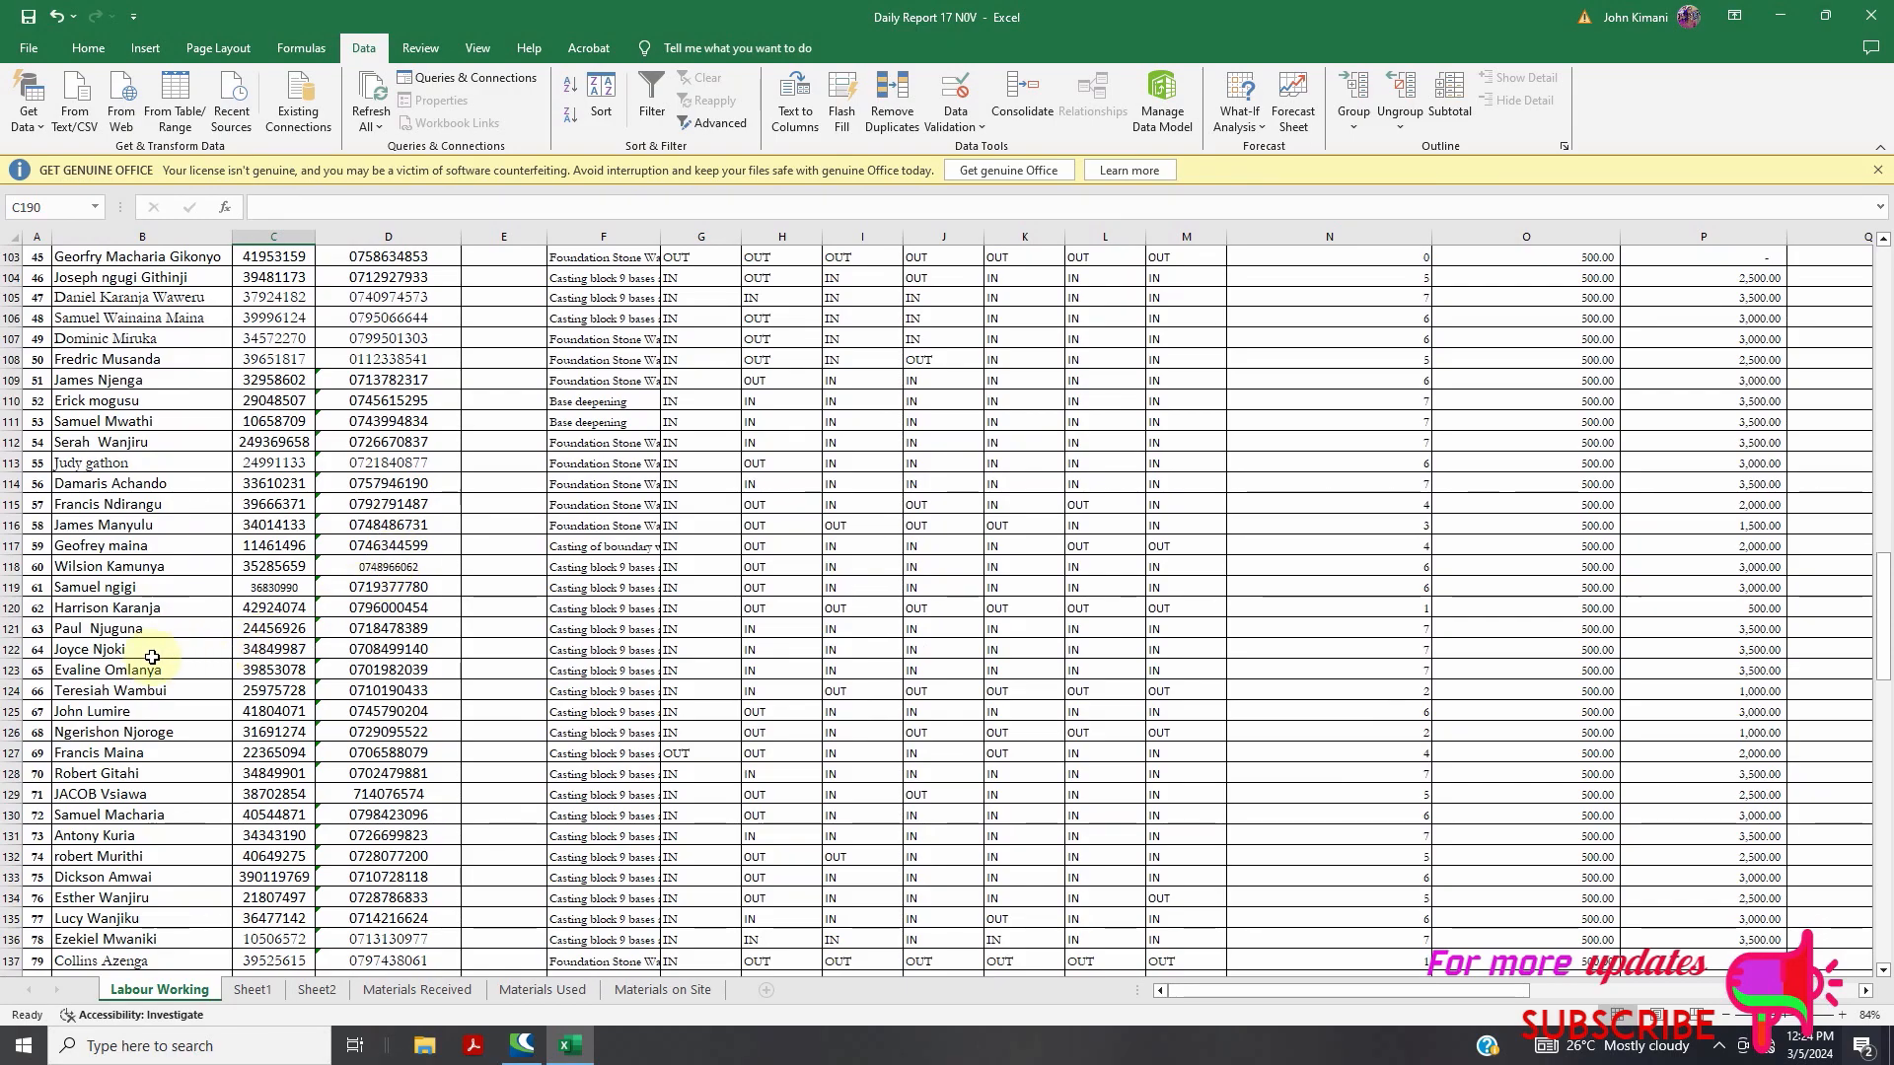
pyautogui.scroll(-20, 286, 661)
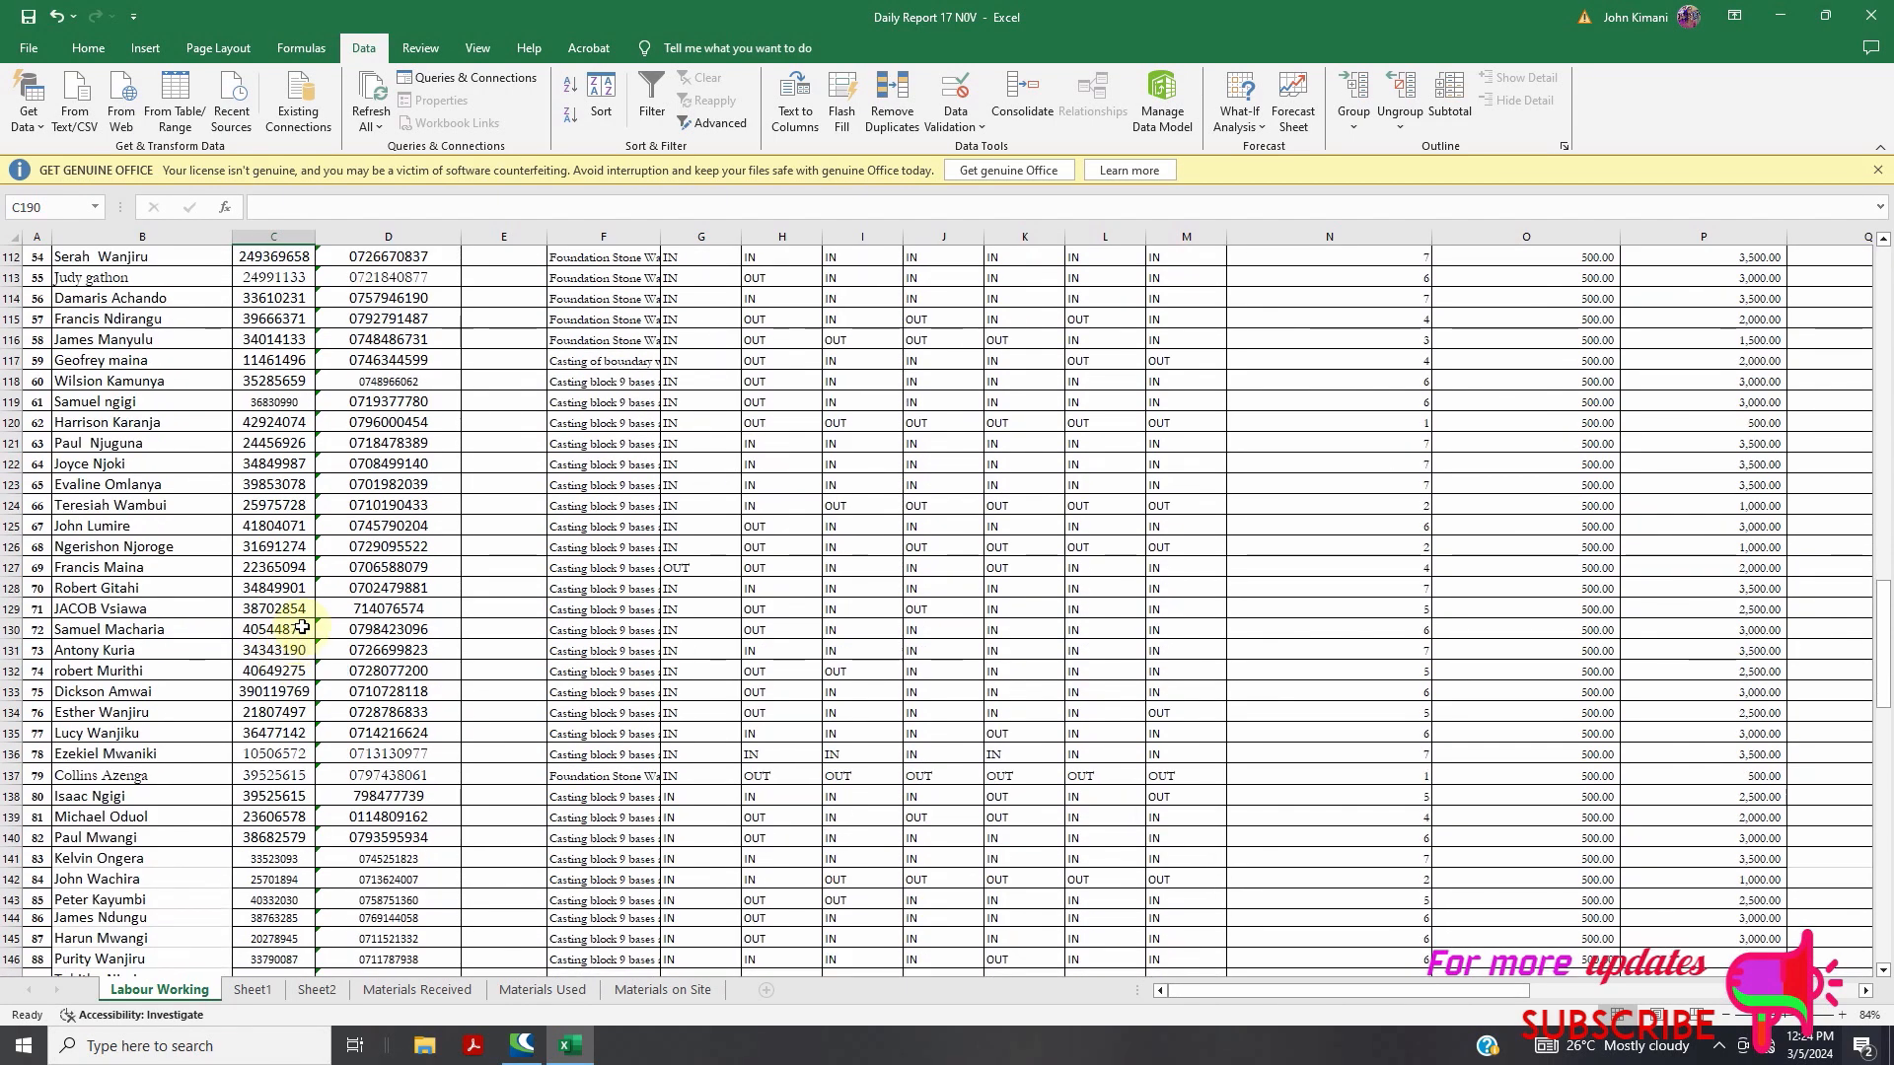
pyautogui.click(292, 706)
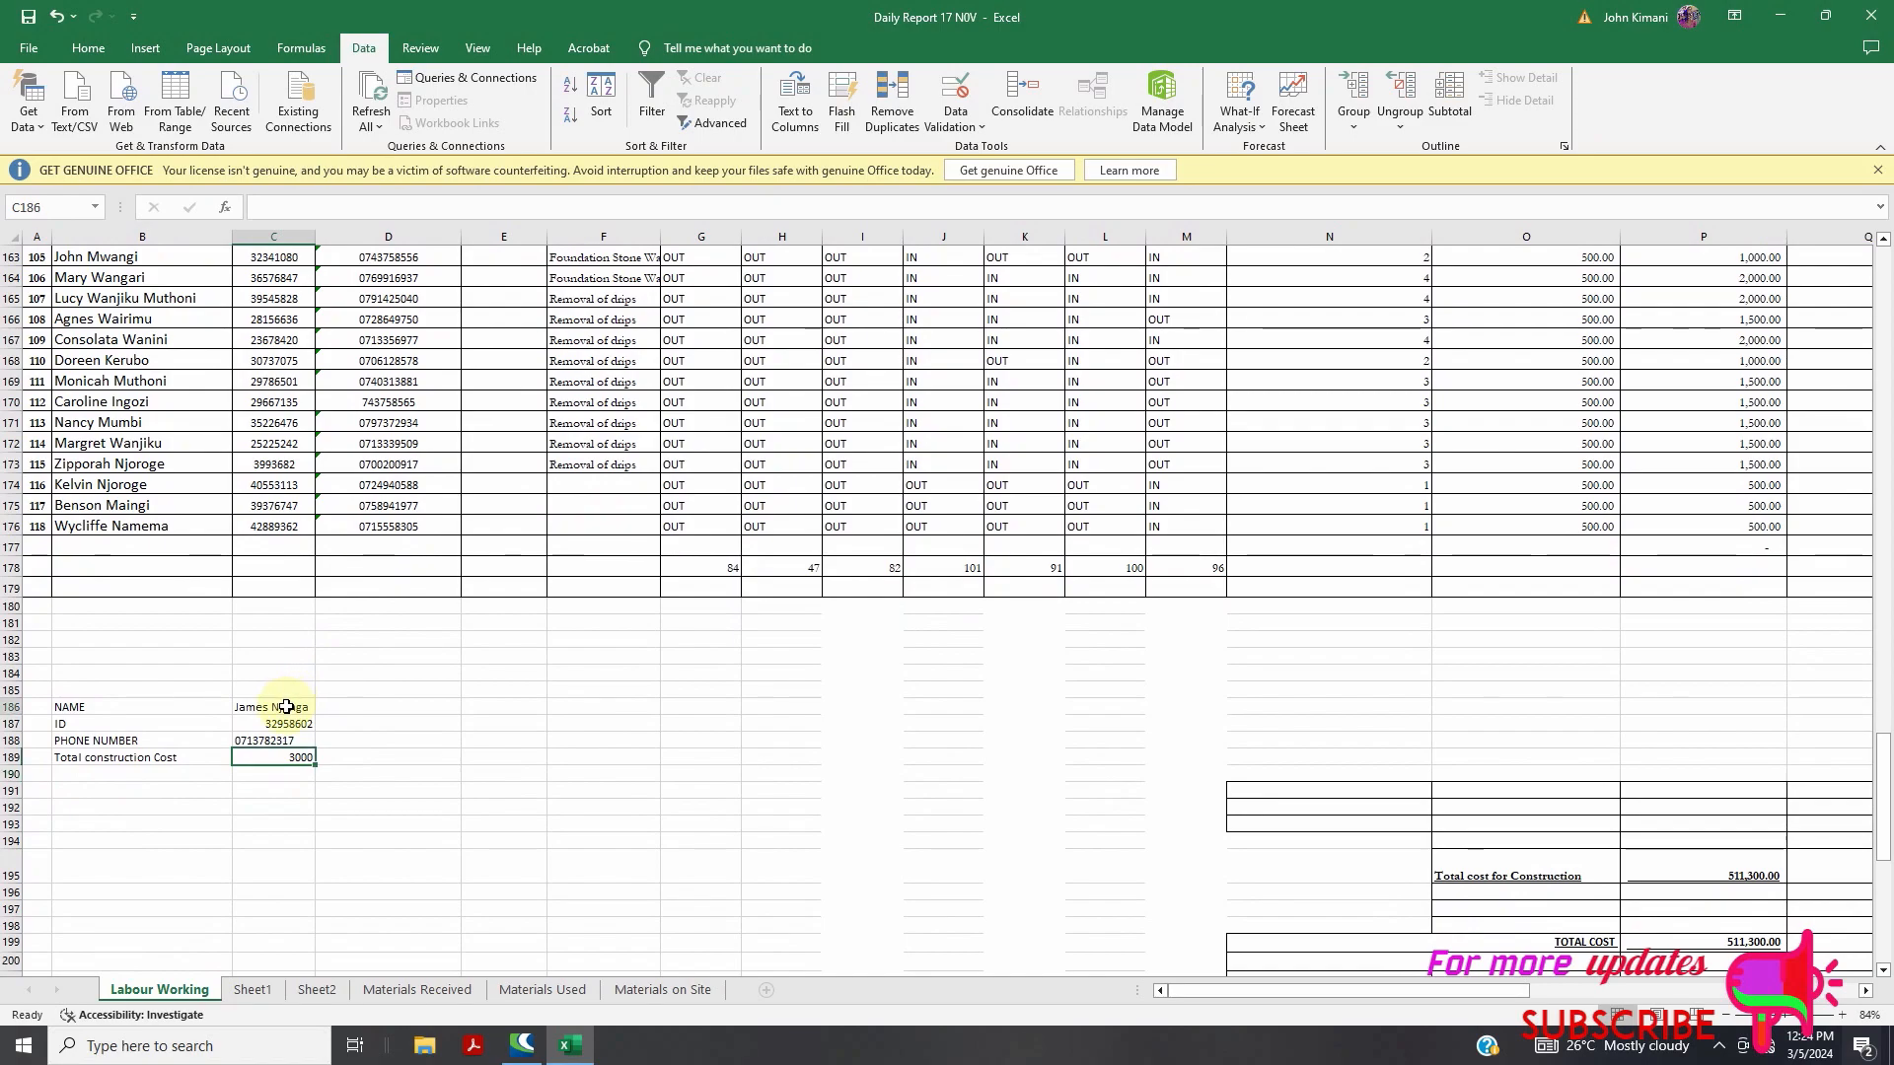
pyautogui.doubleClick(291, 707)
pyautogui.doubleClick(294, 706)
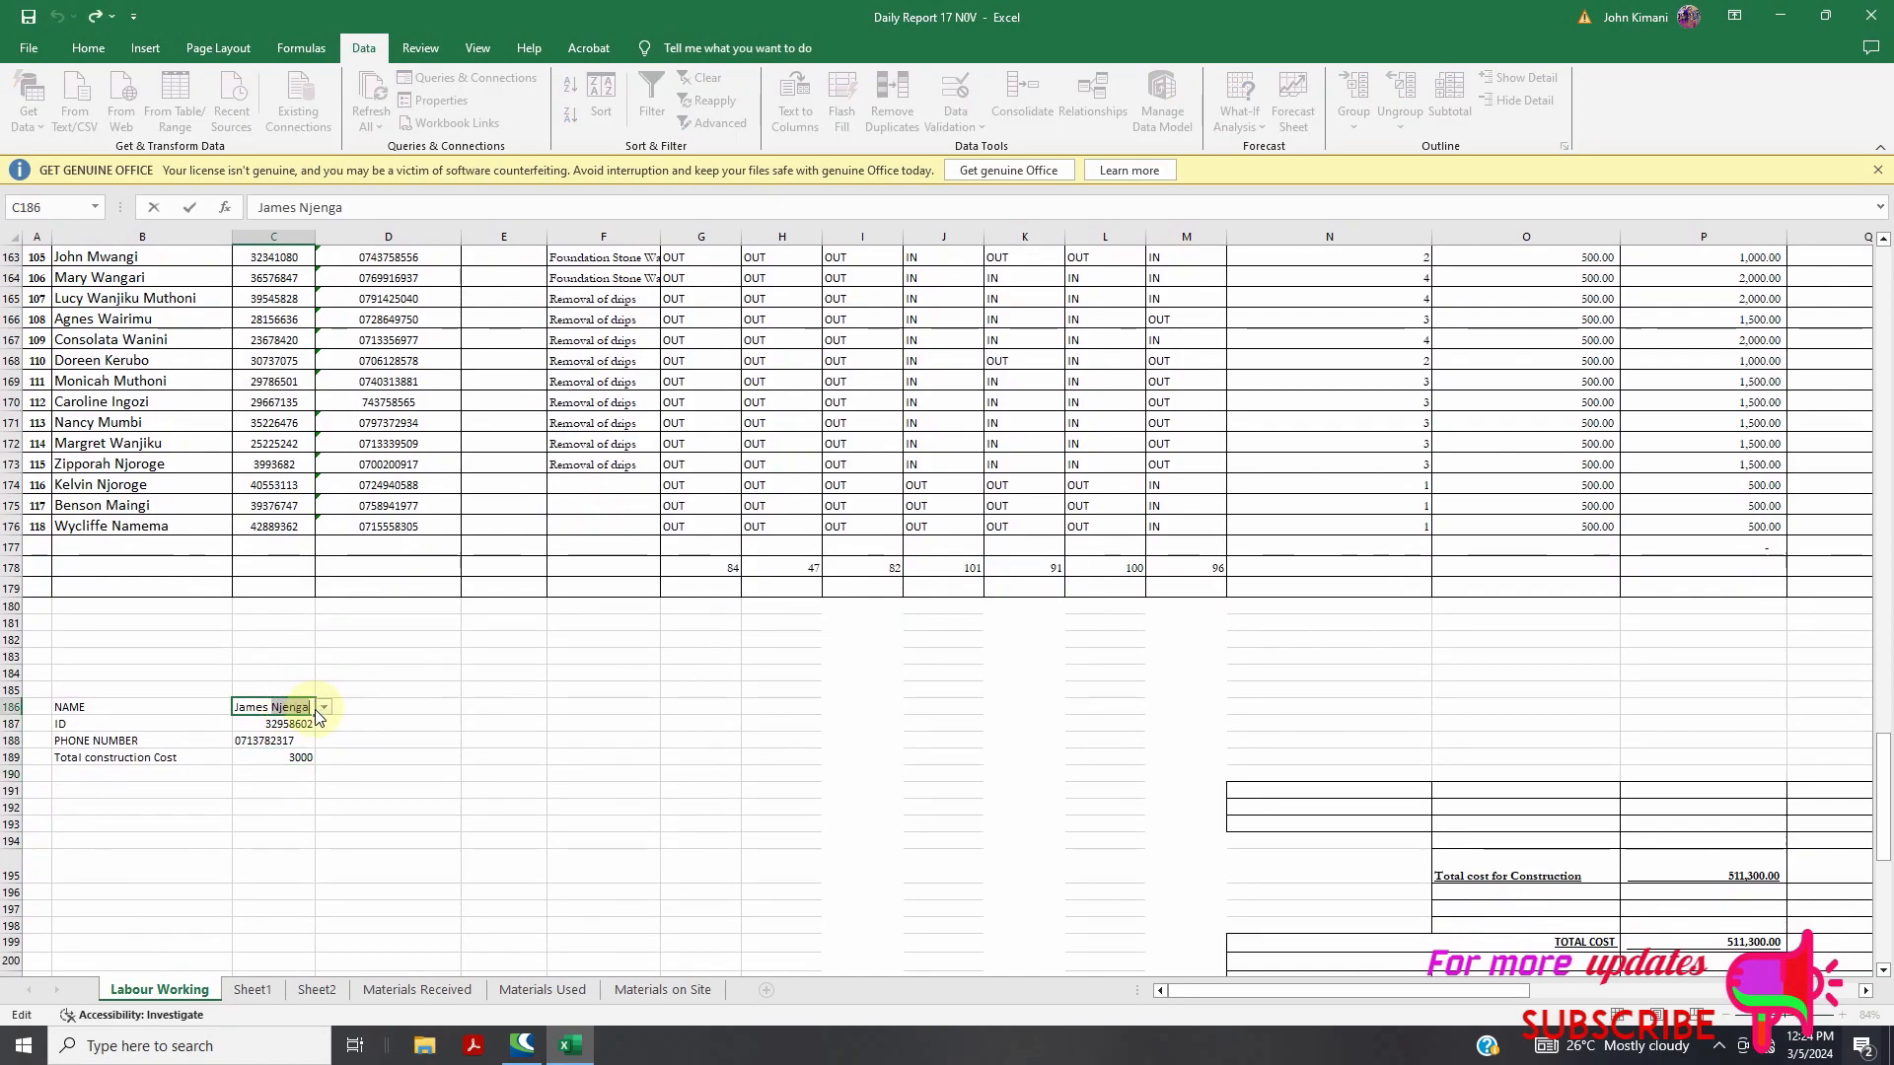
pyautogui.press('Escape')
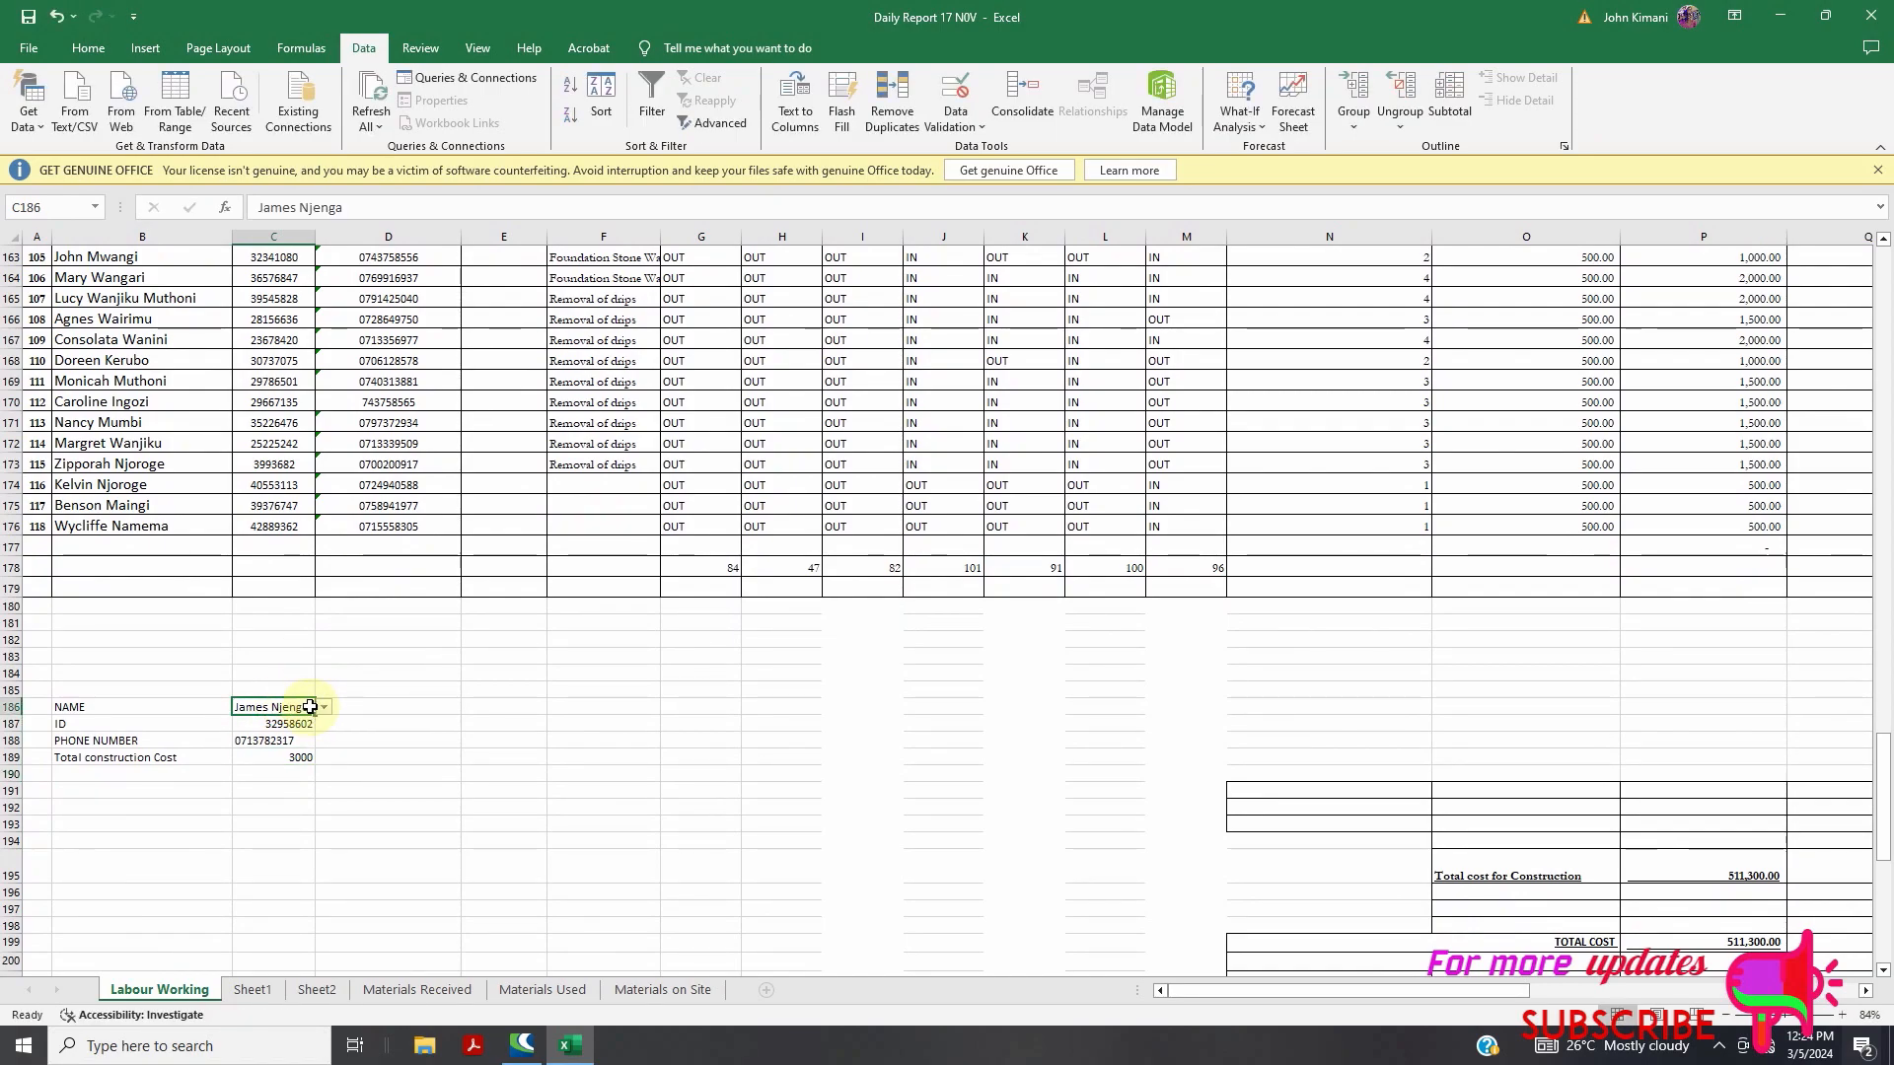
pyautogui.tripleClick(305, 706)
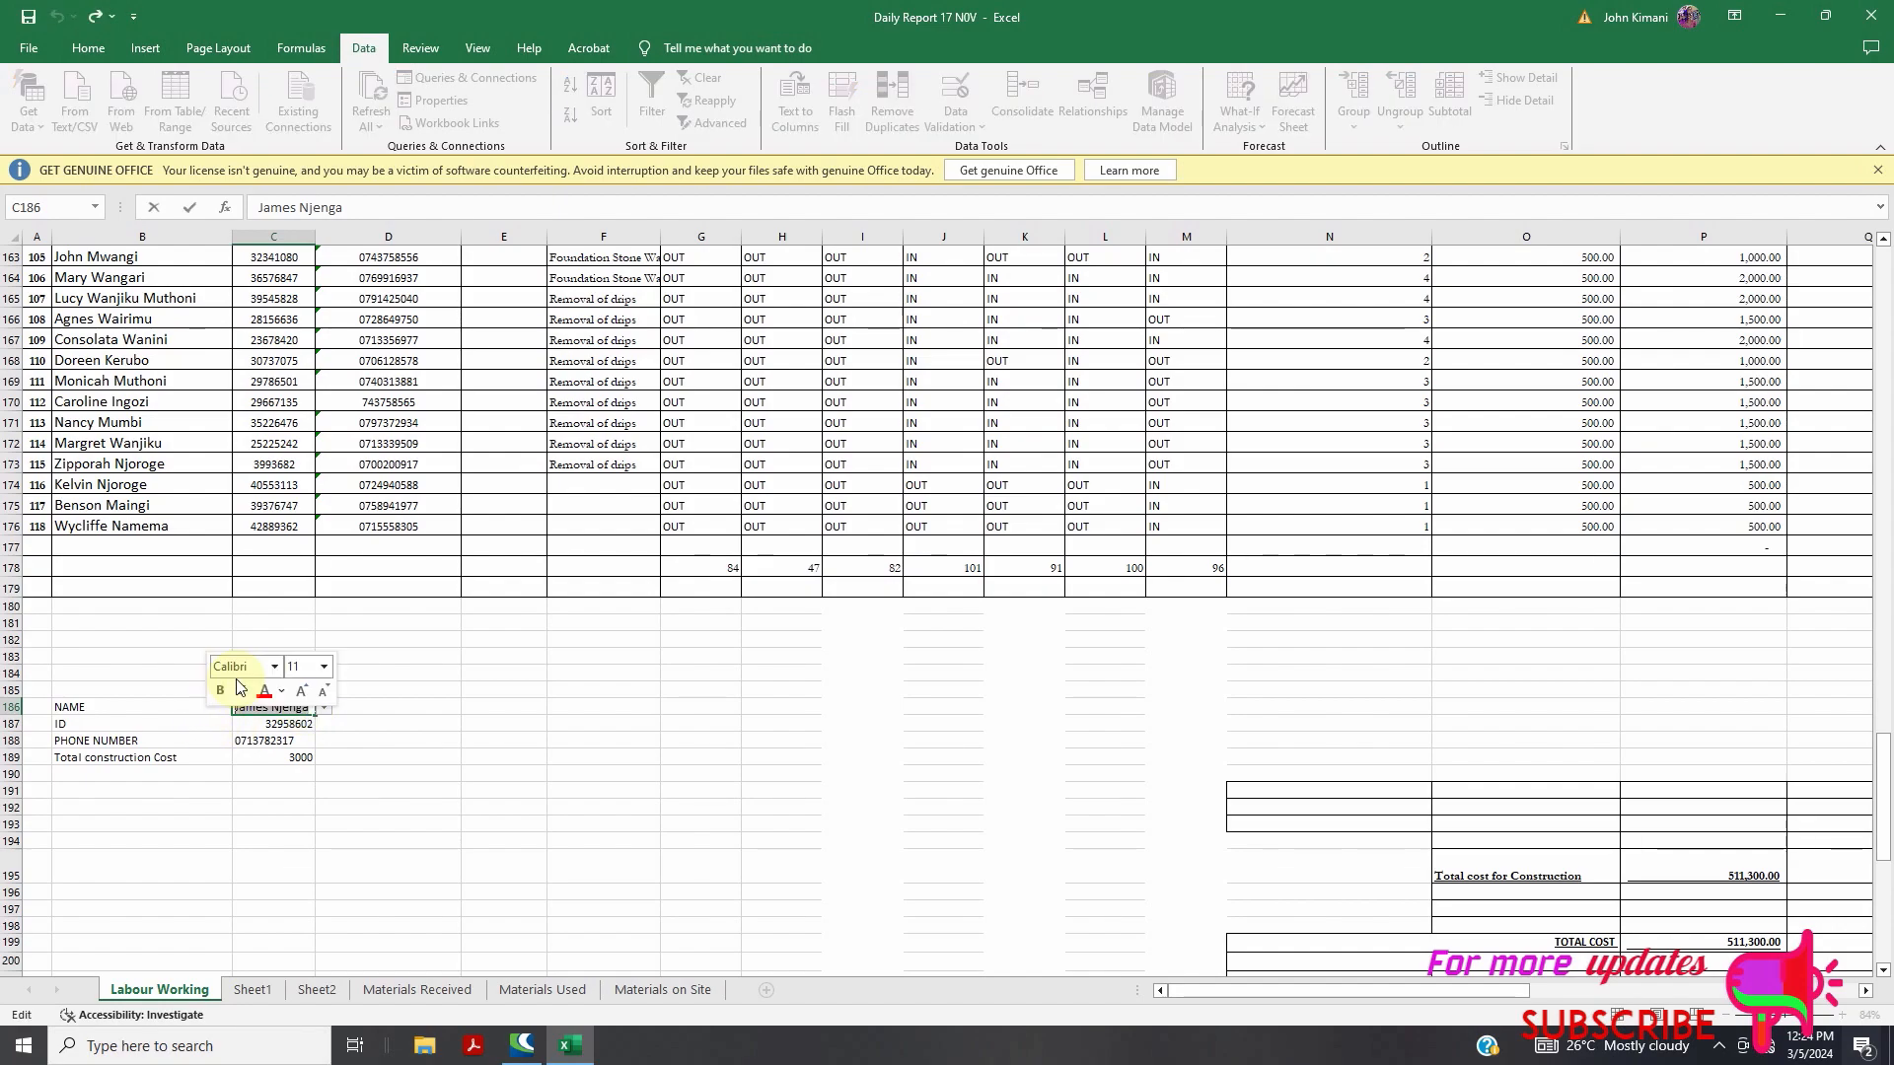
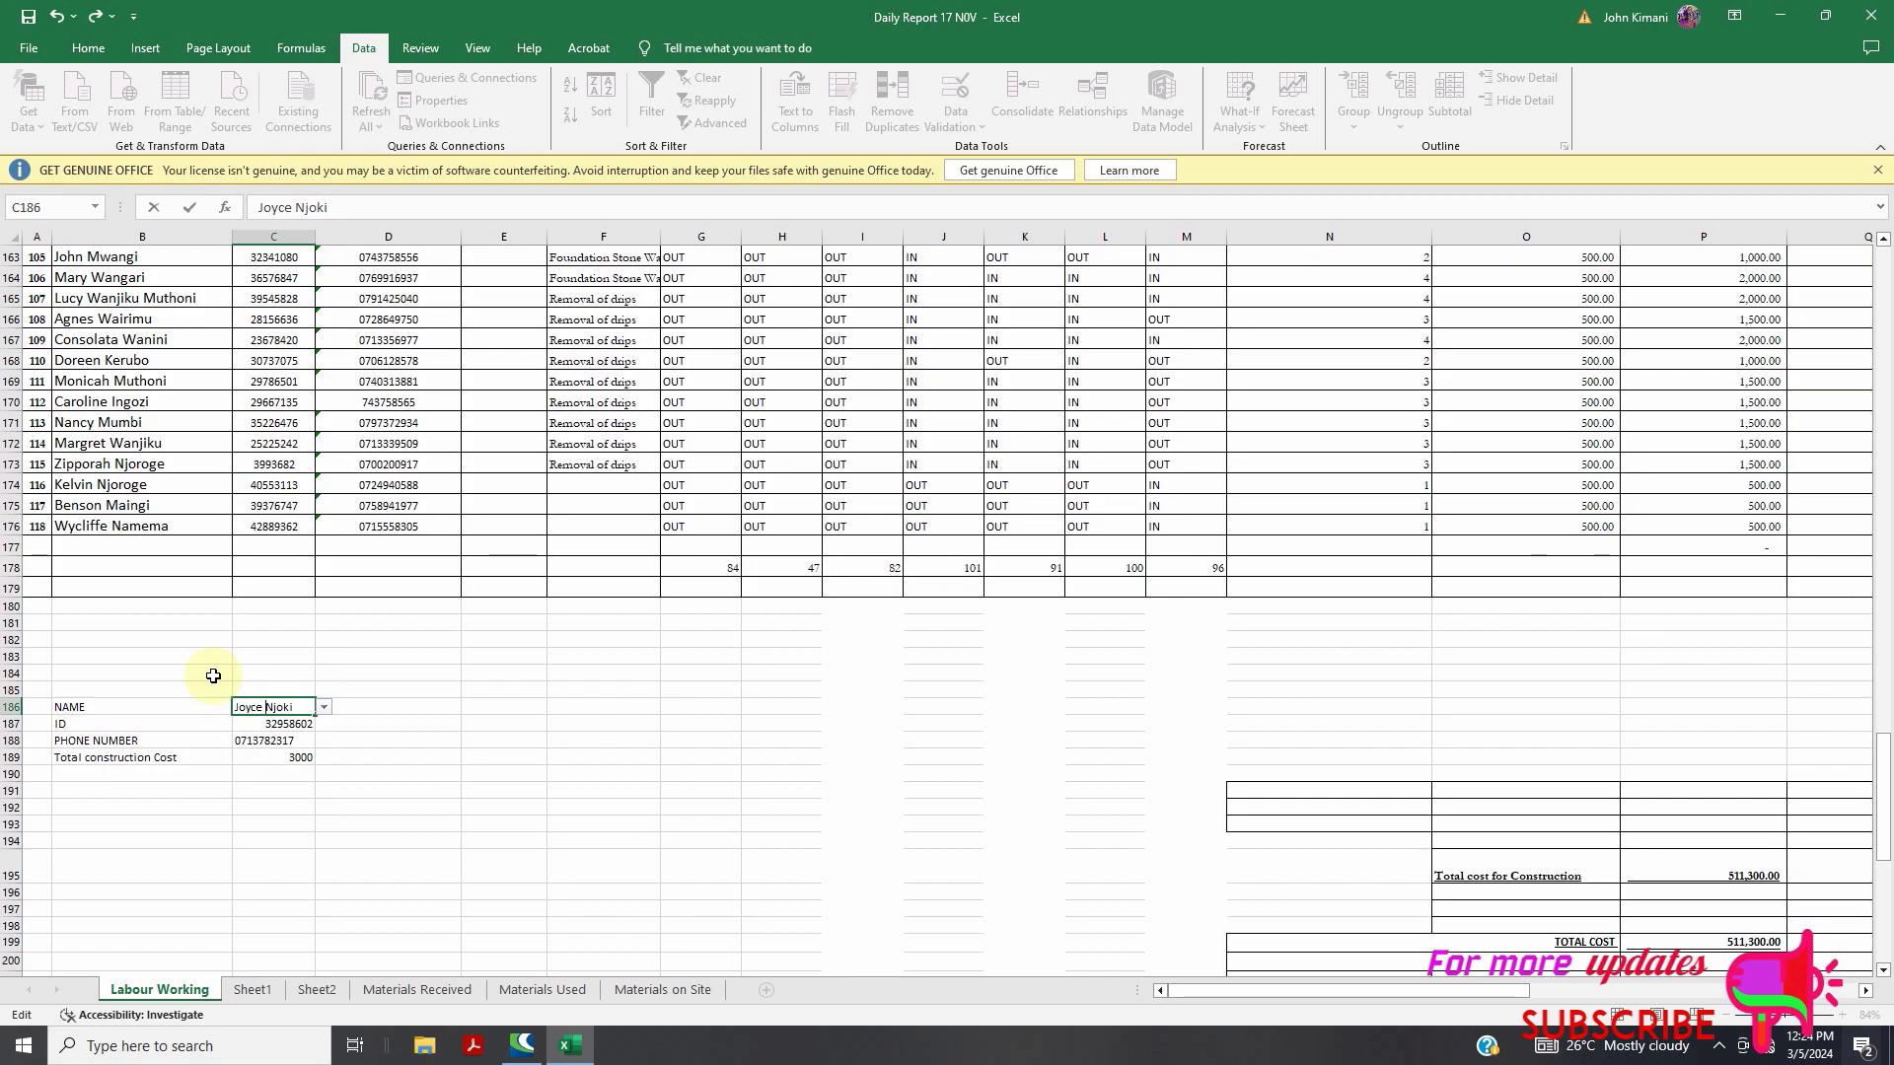
pyautogui.click(264, 773)
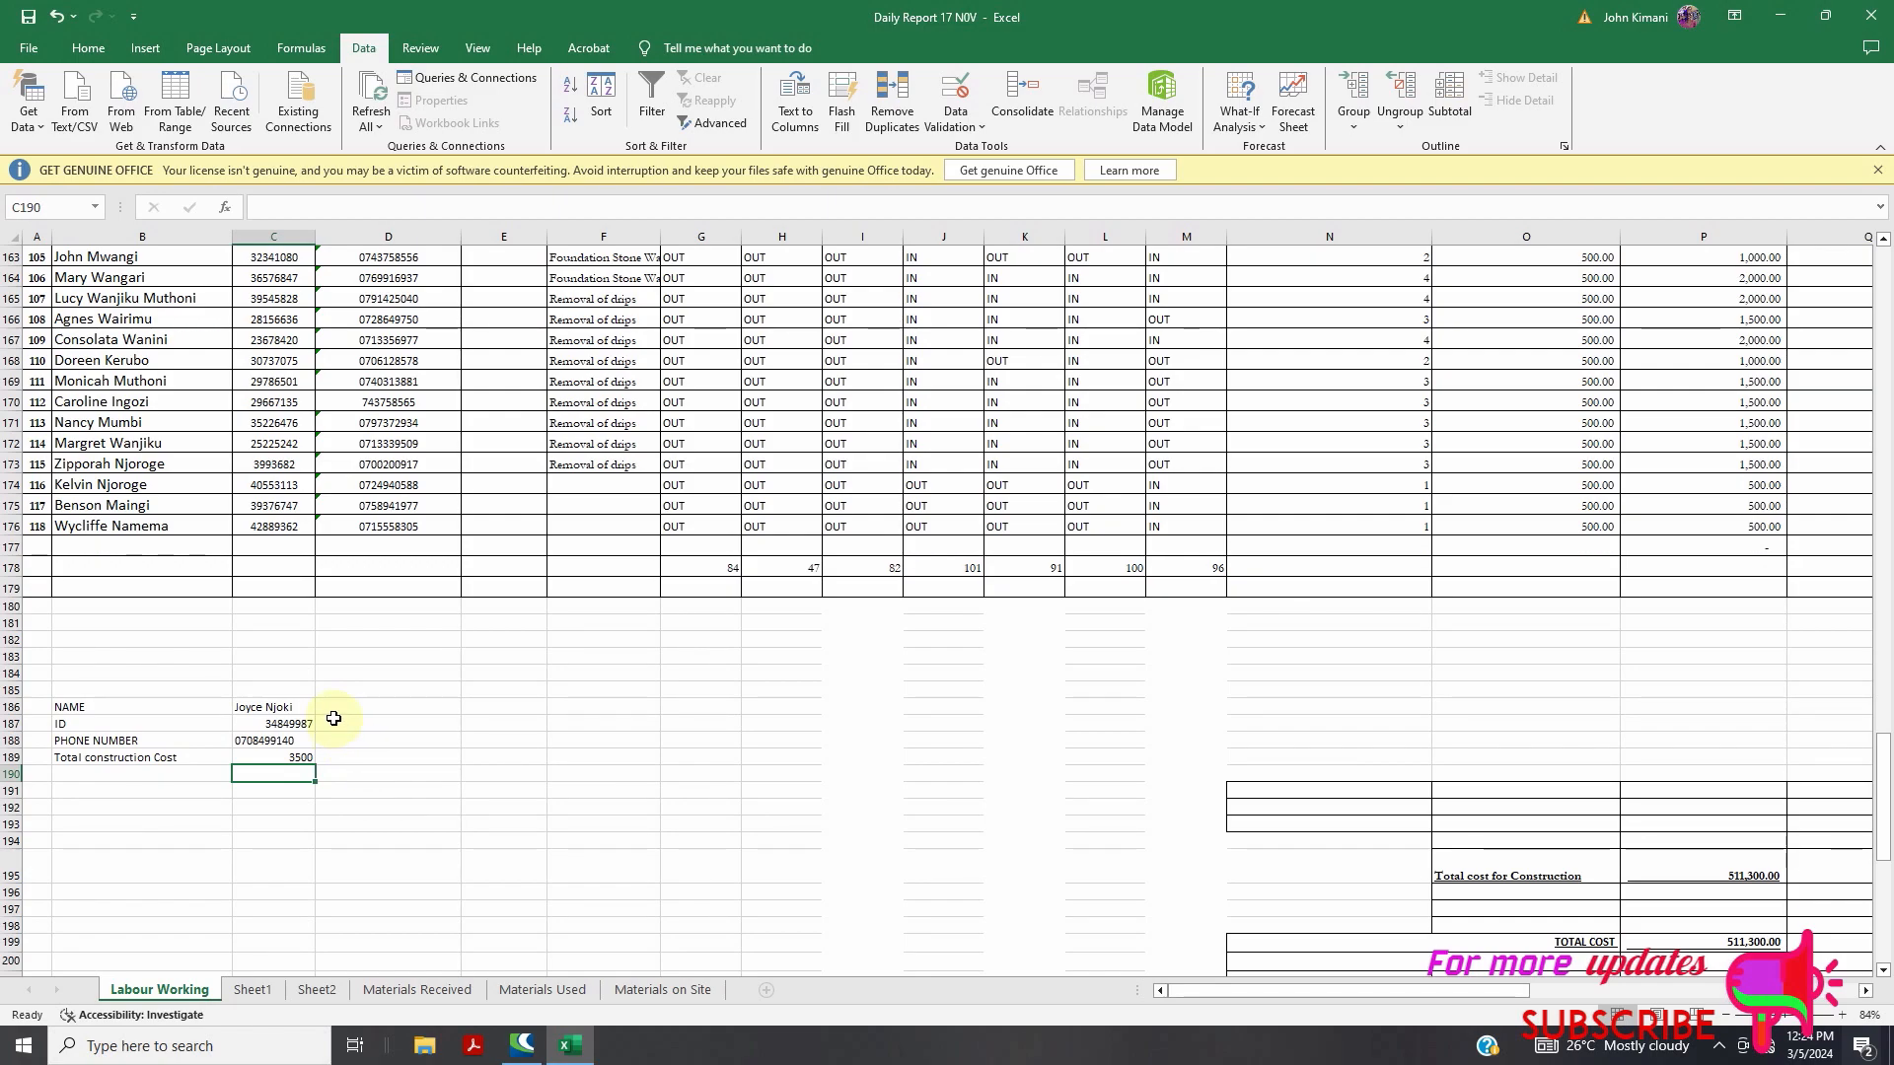
pyautogui.click(291, 708)
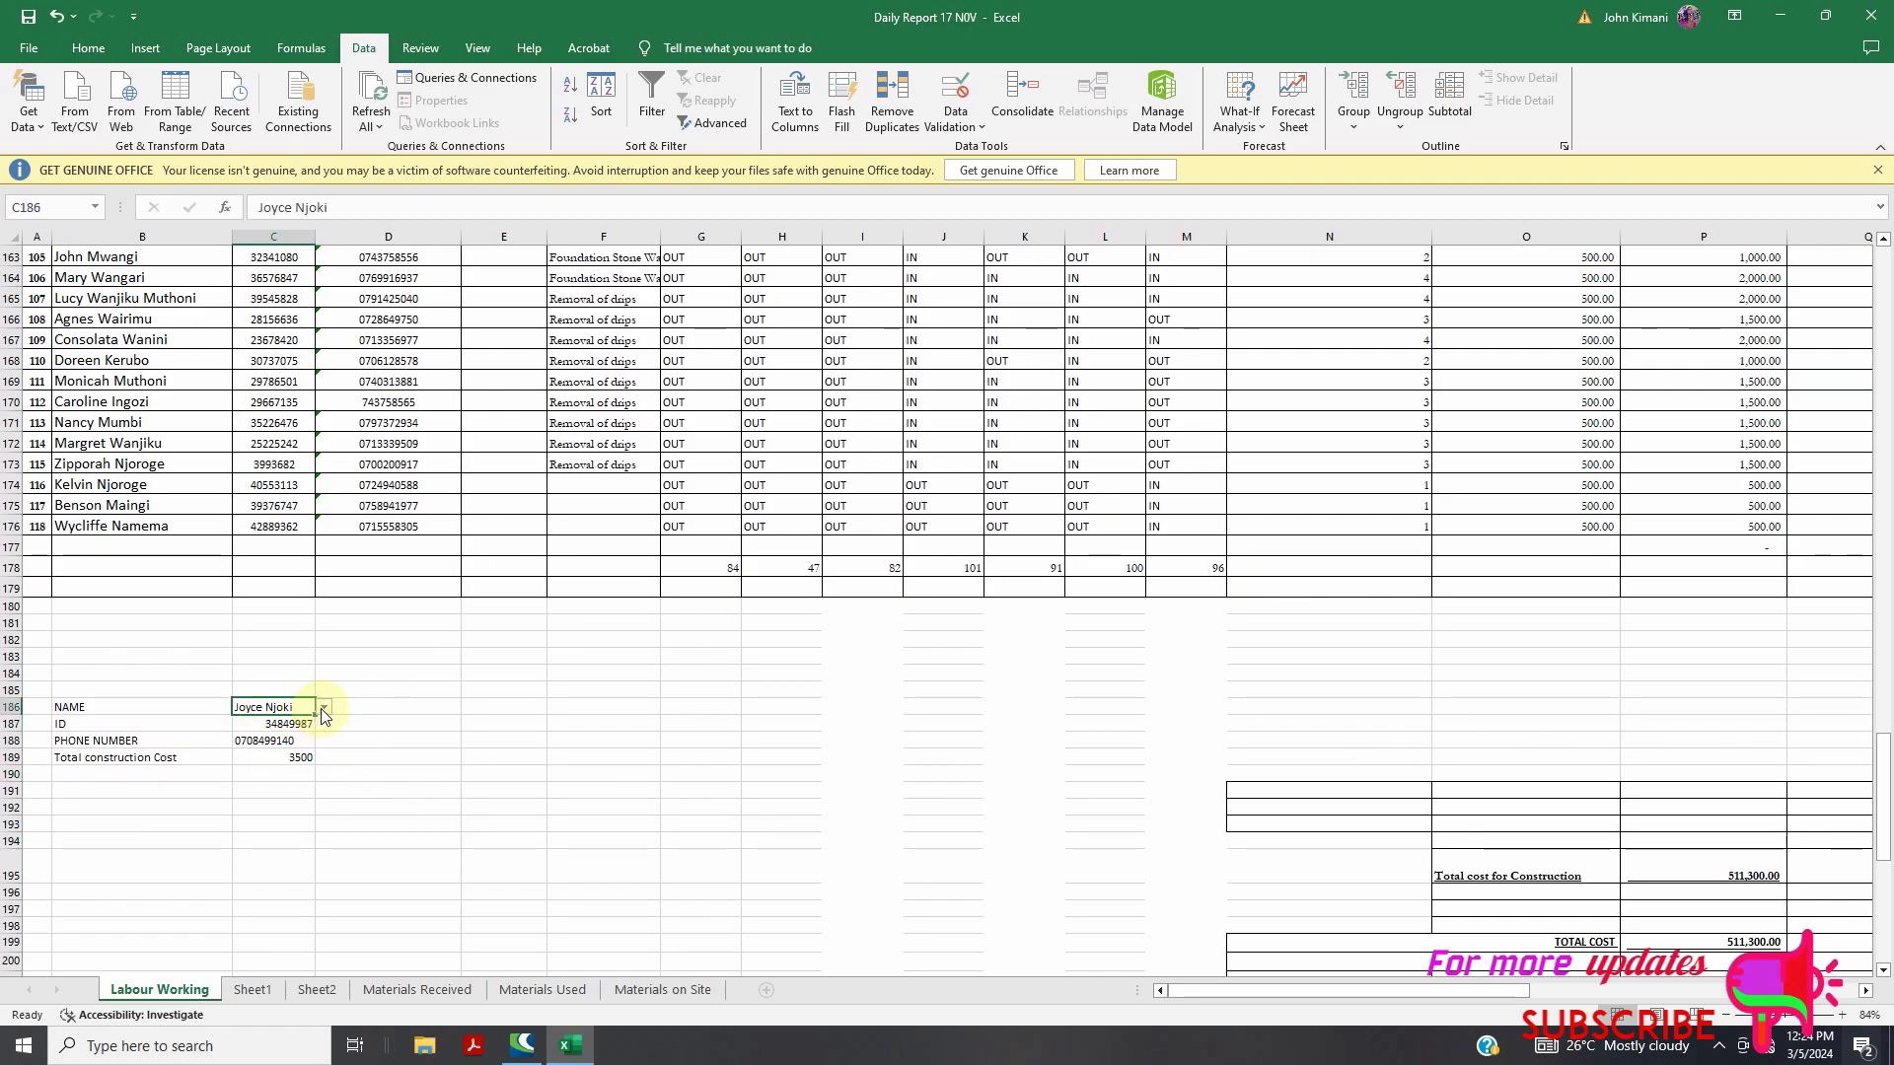
pyautogui.click(325, 709)
pyautogui.click(325, 713)
pyautogui.click(94, 49)
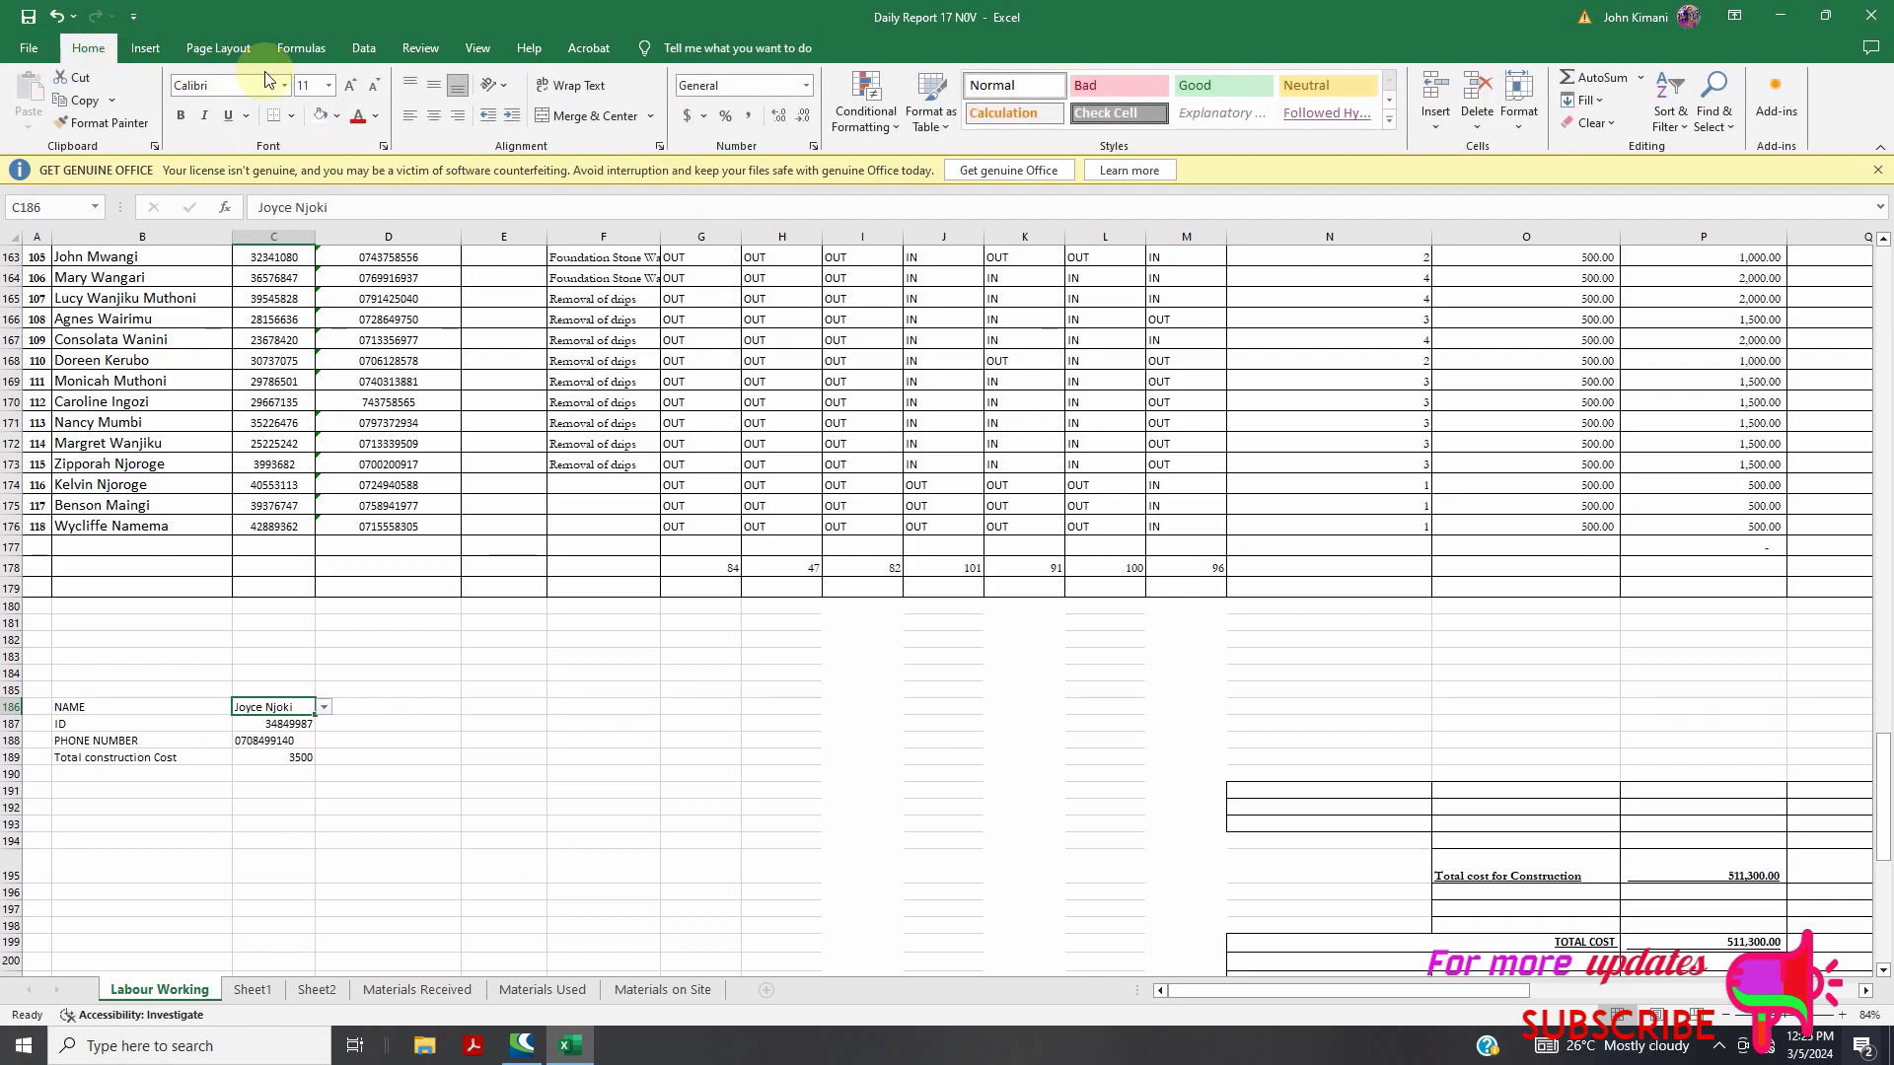
pyautogui.click(357, 47)
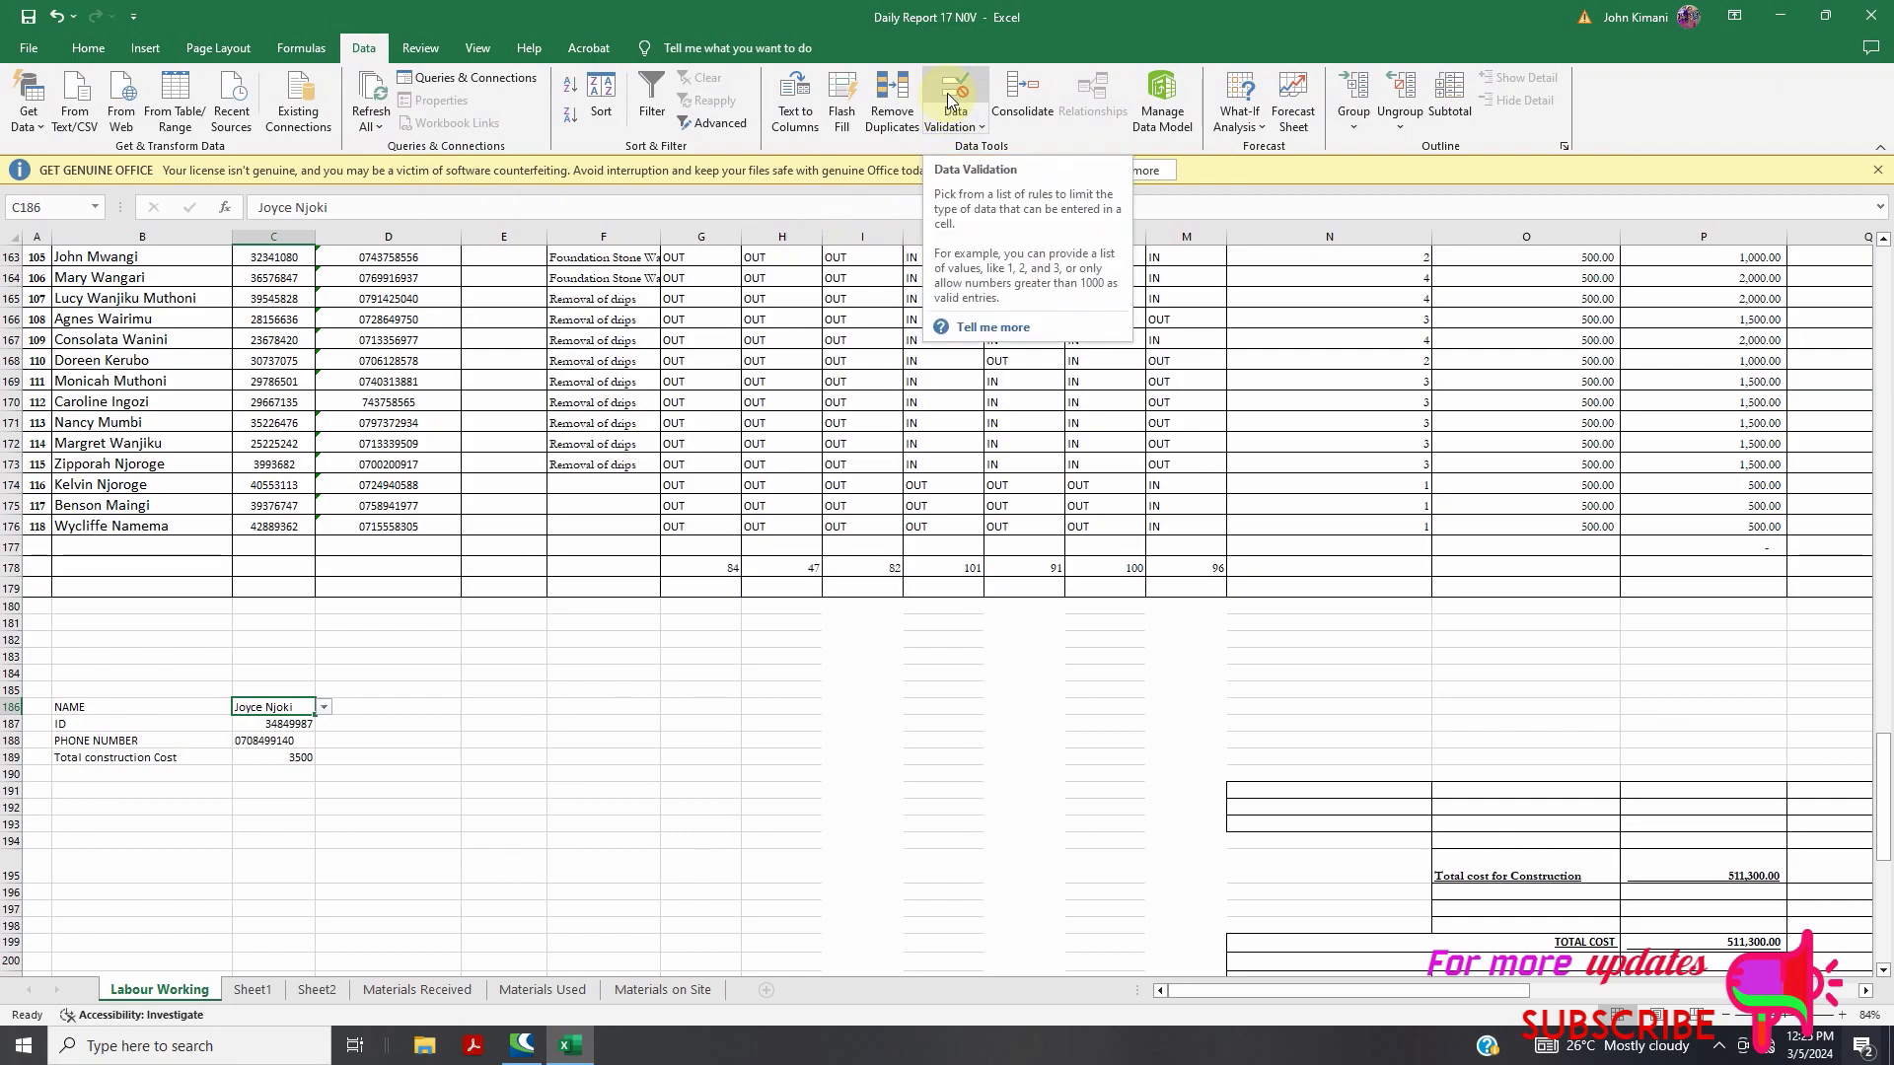
pyautogui.click(286, 724)
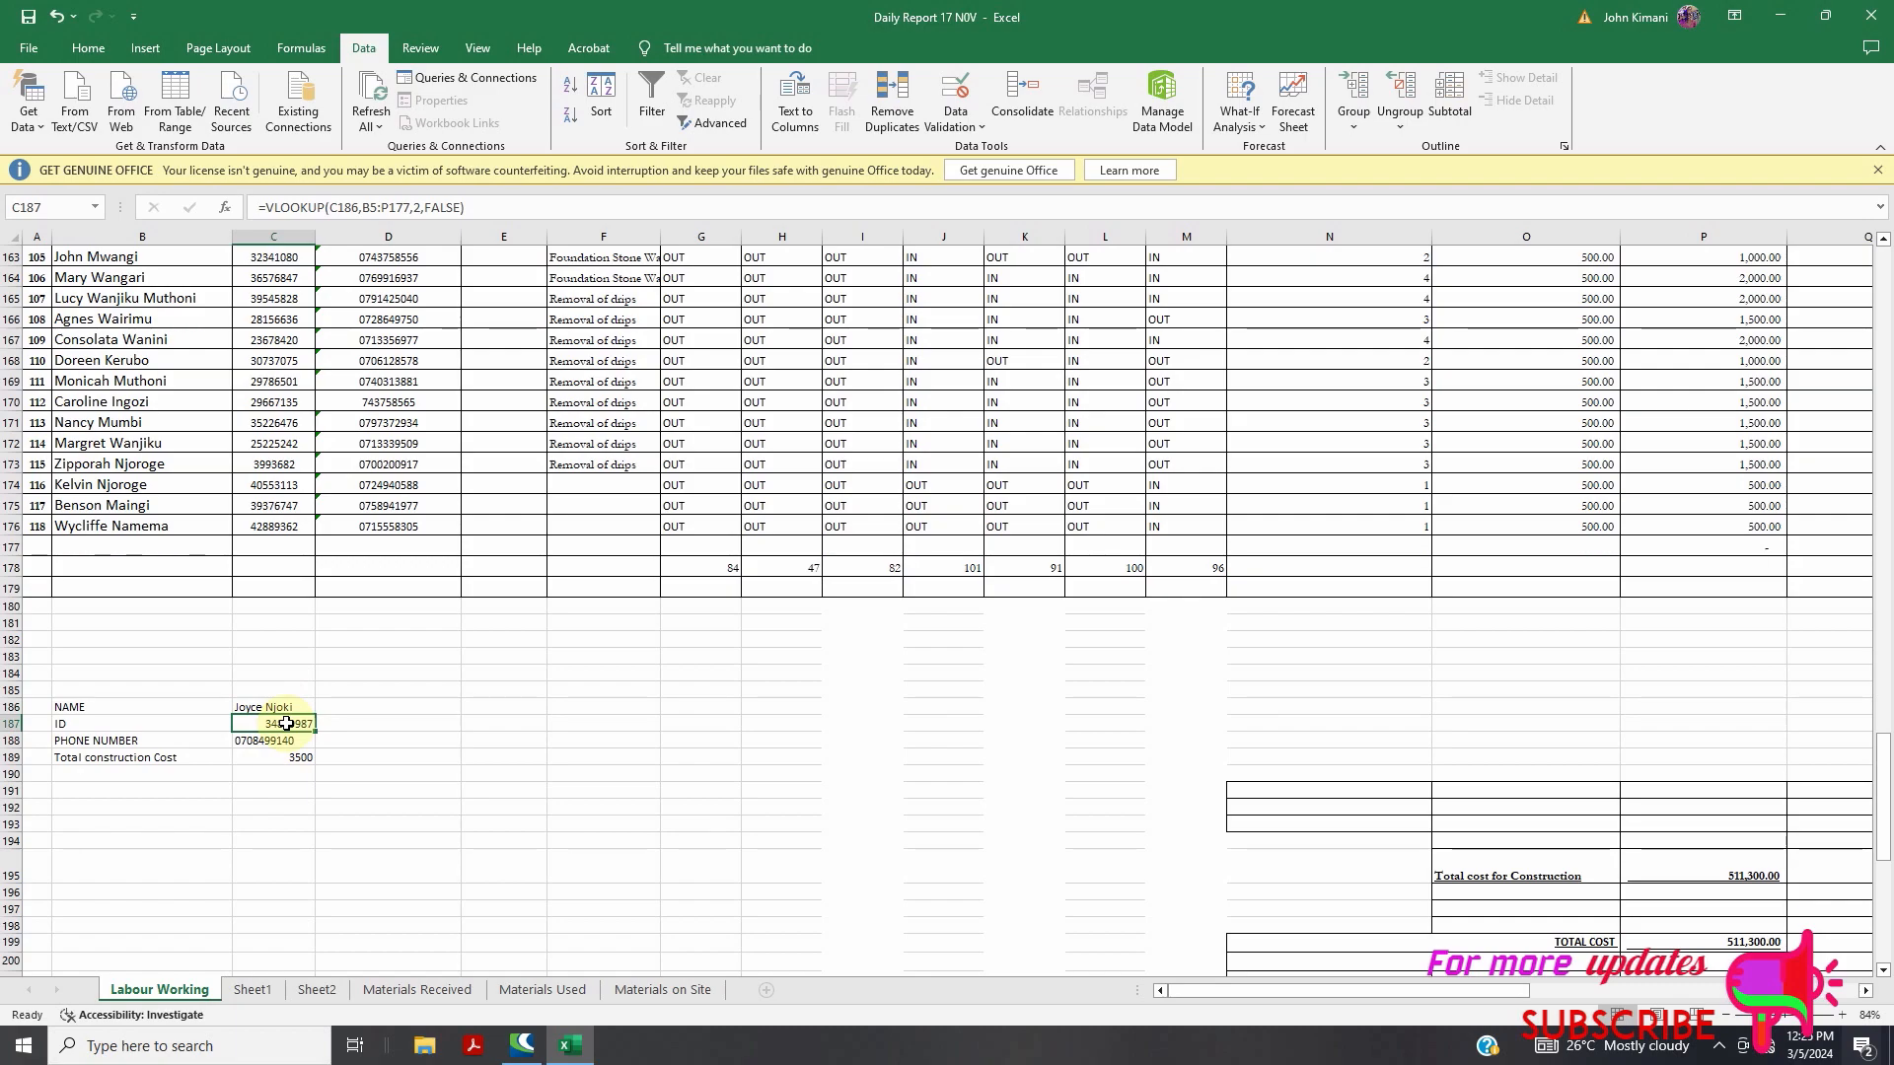
pyautogui.doubleClick(289, 706)
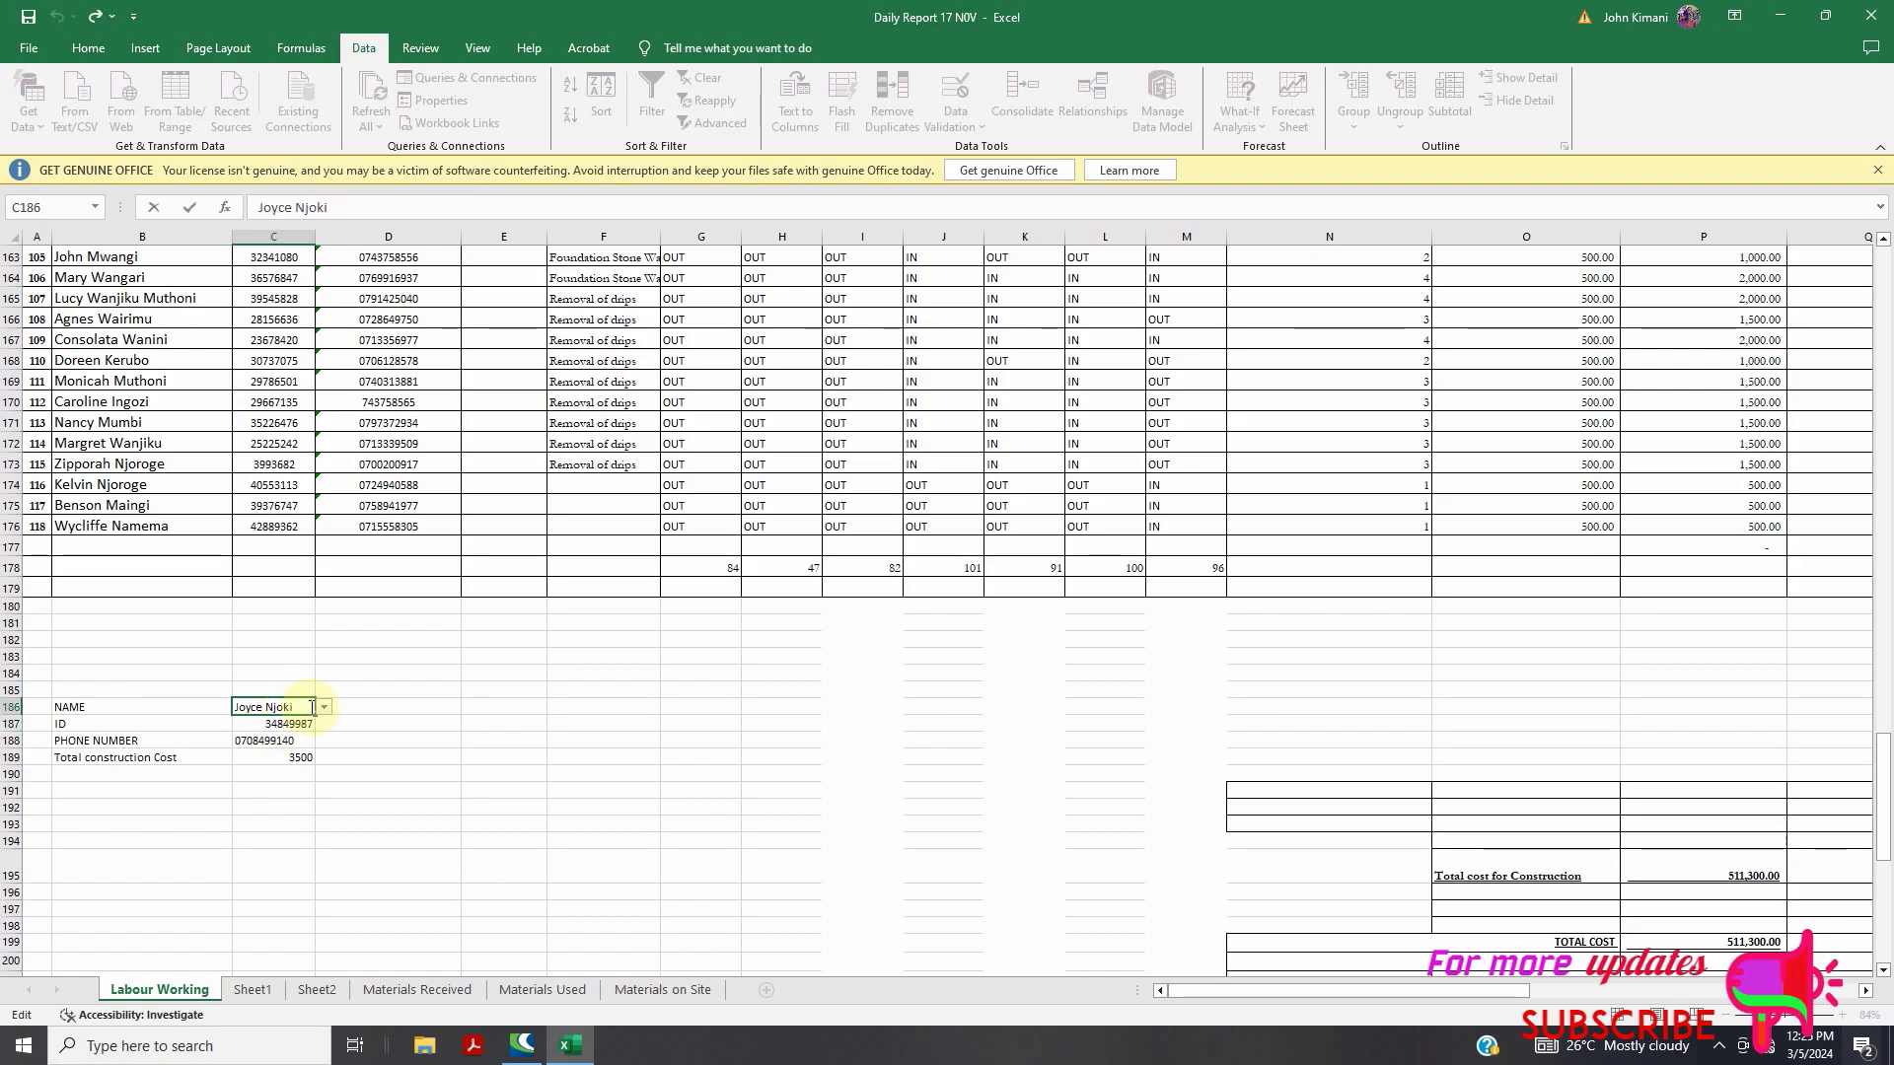
pyautogui.moveTo(65, 707); pyautogui.dragTo(259, 758)
# Copy the lookup block B186:C189 and paste it at B193
pyautogui.rightClick(260, 759)
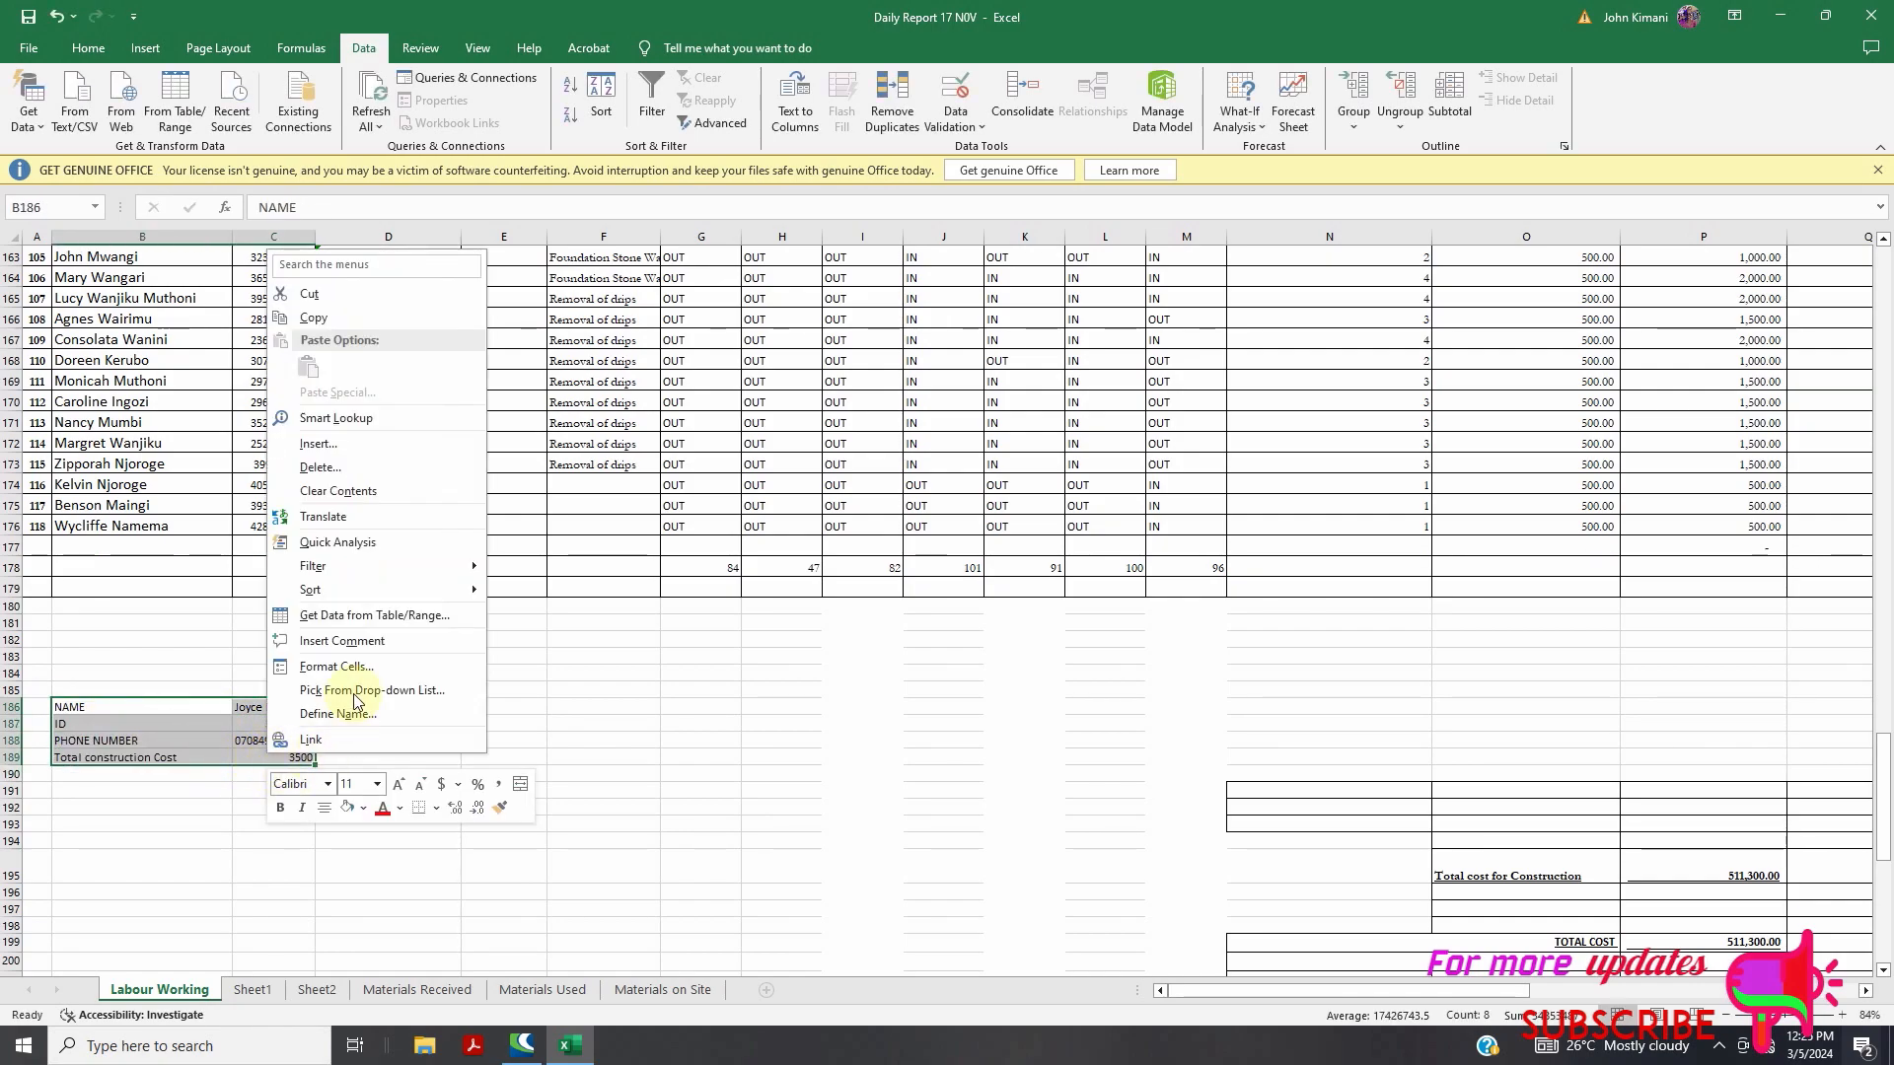
pyautogui.click(314, 318)
pyautogui.click(123, 829)
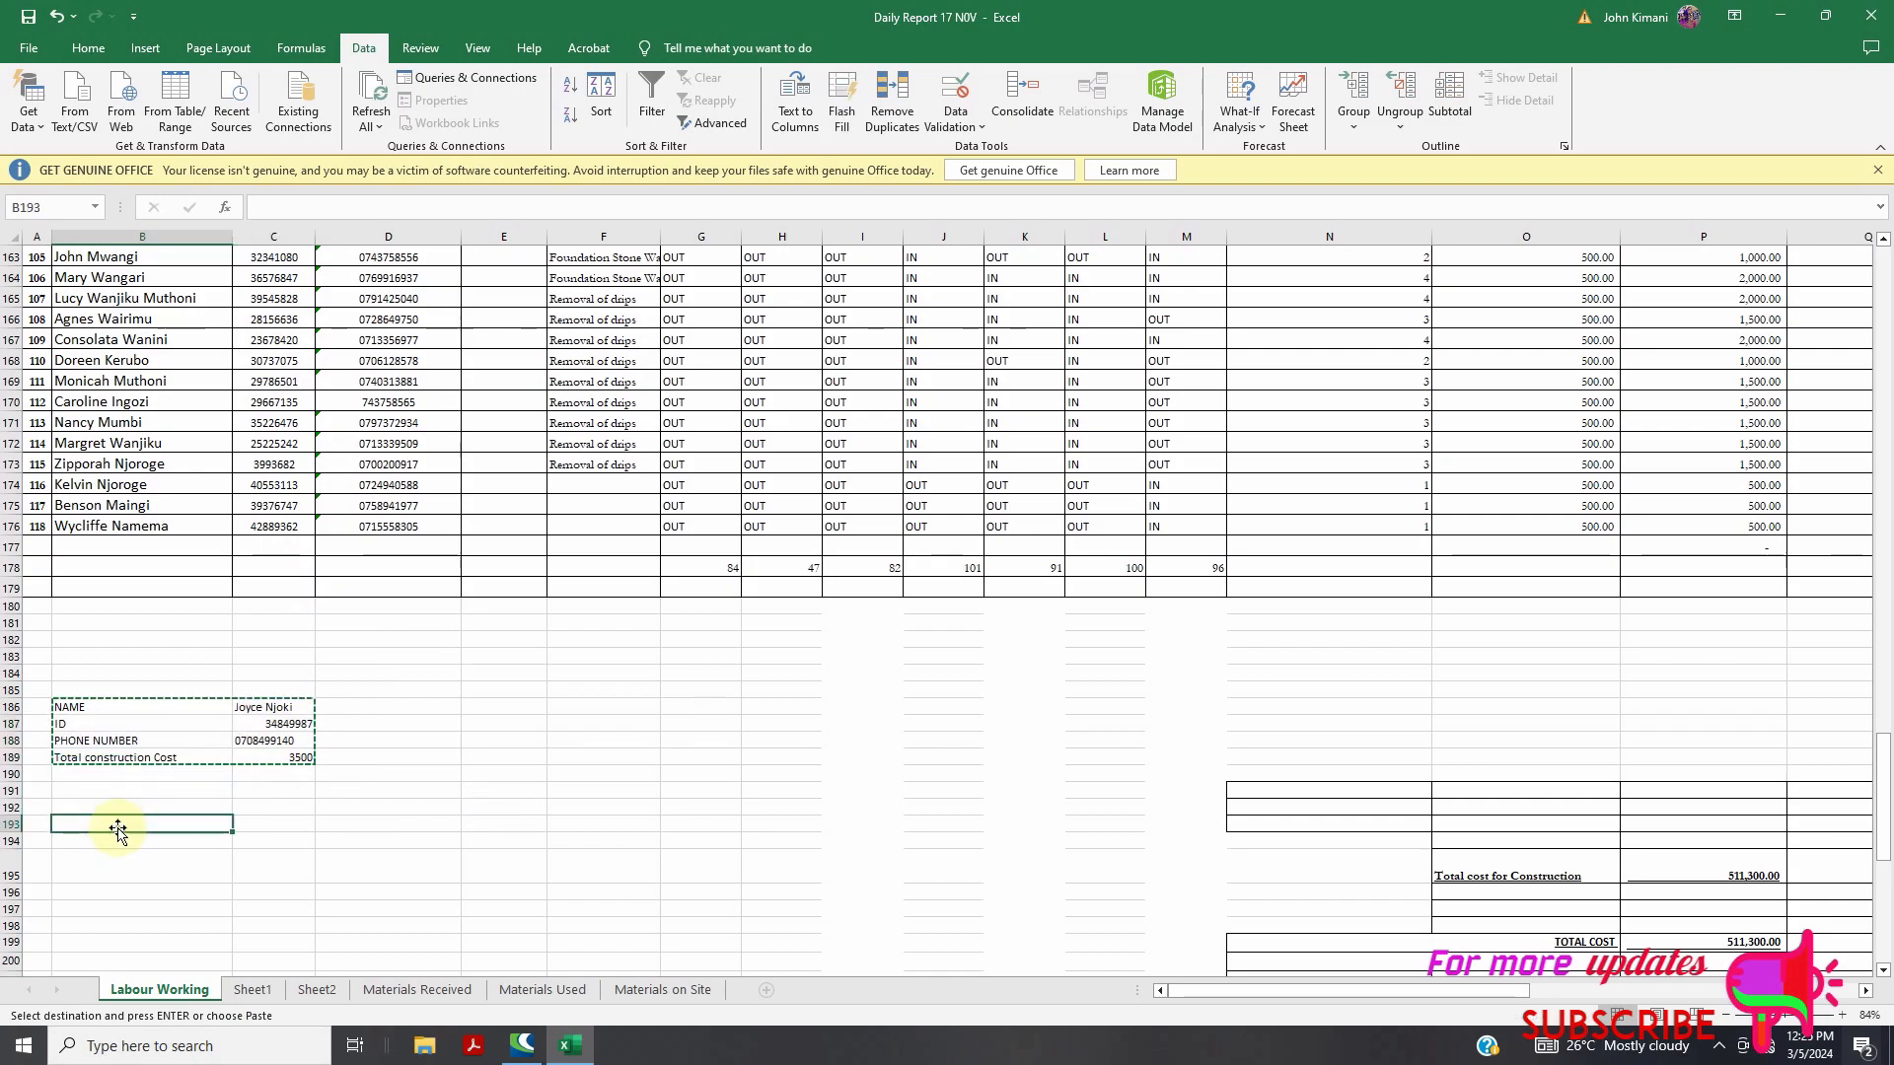
pyautogui.hotkey('ctrl', 'v')
# Inspect the pasted NAME and ID cells in C193 and C194
pyautogui.click(178, 862)
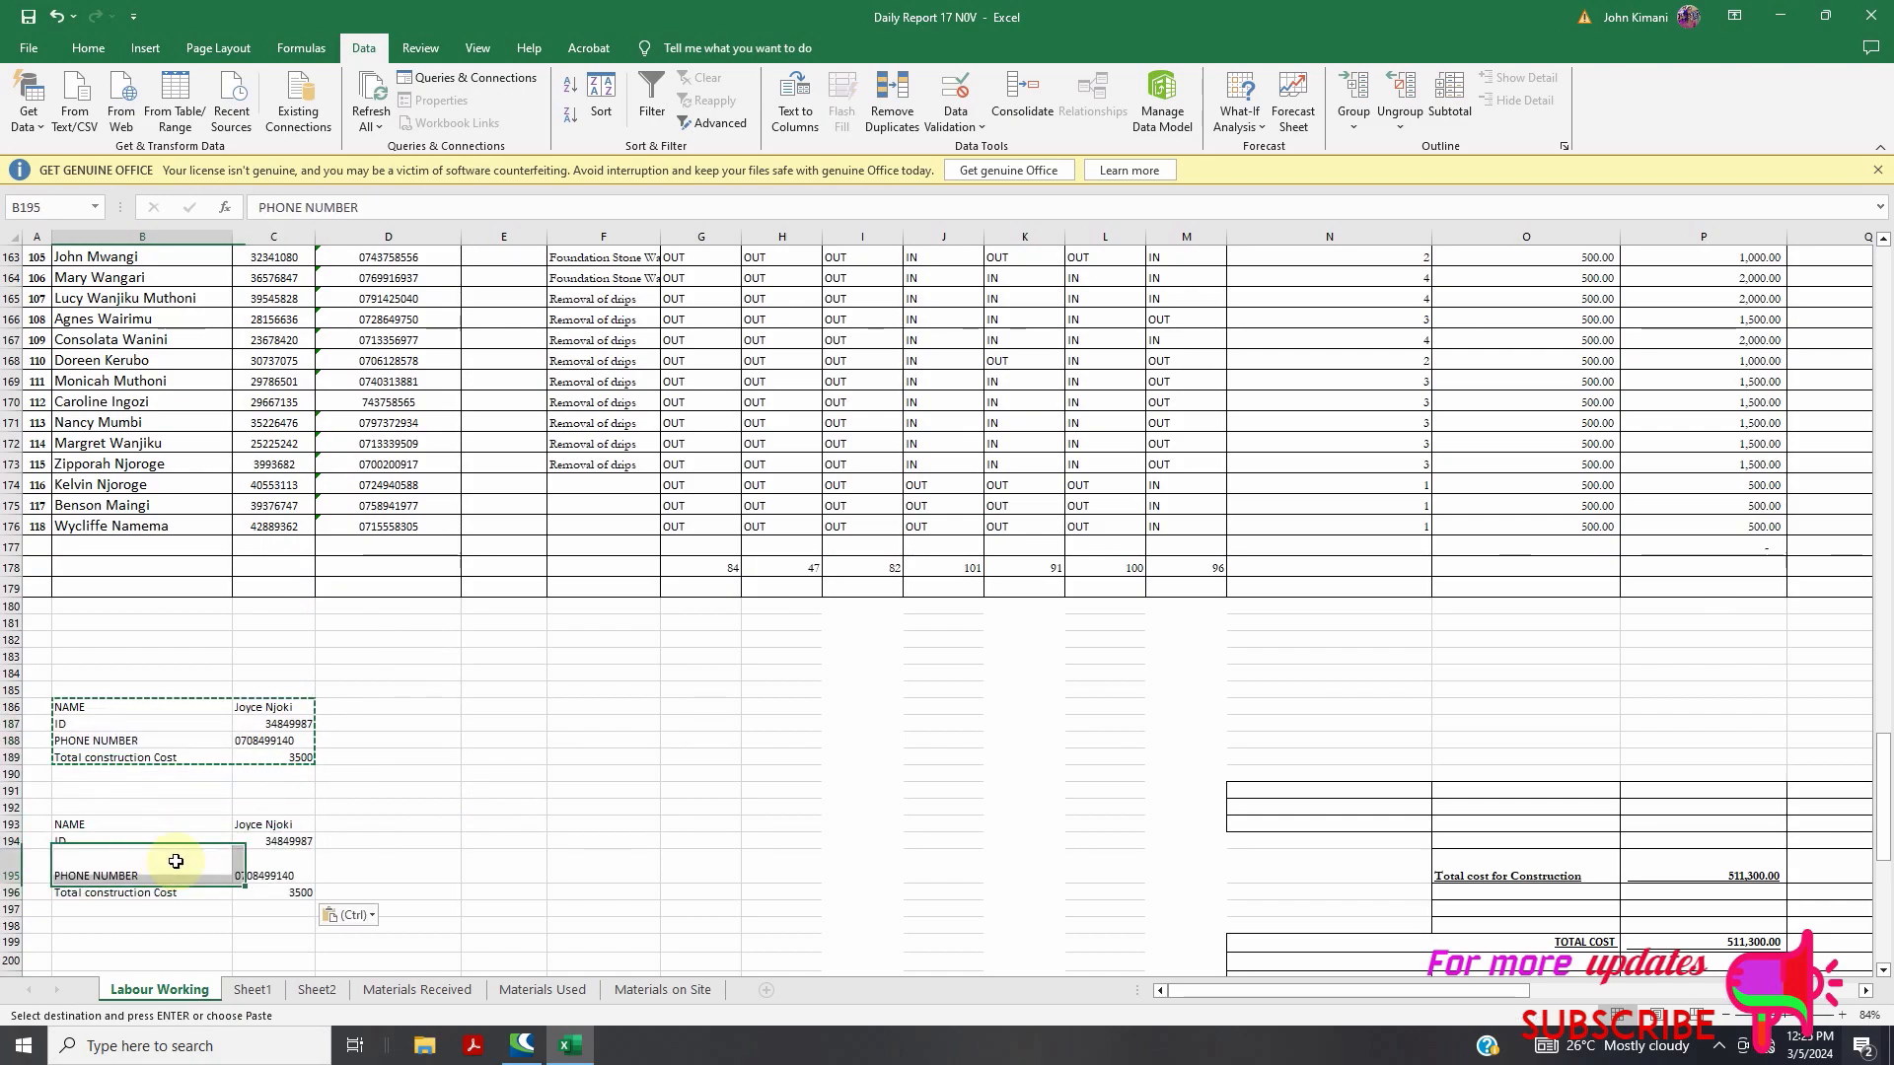
pyautogui.doubleClick(271, 845)
pyautogui.doubleClick(268, 824)
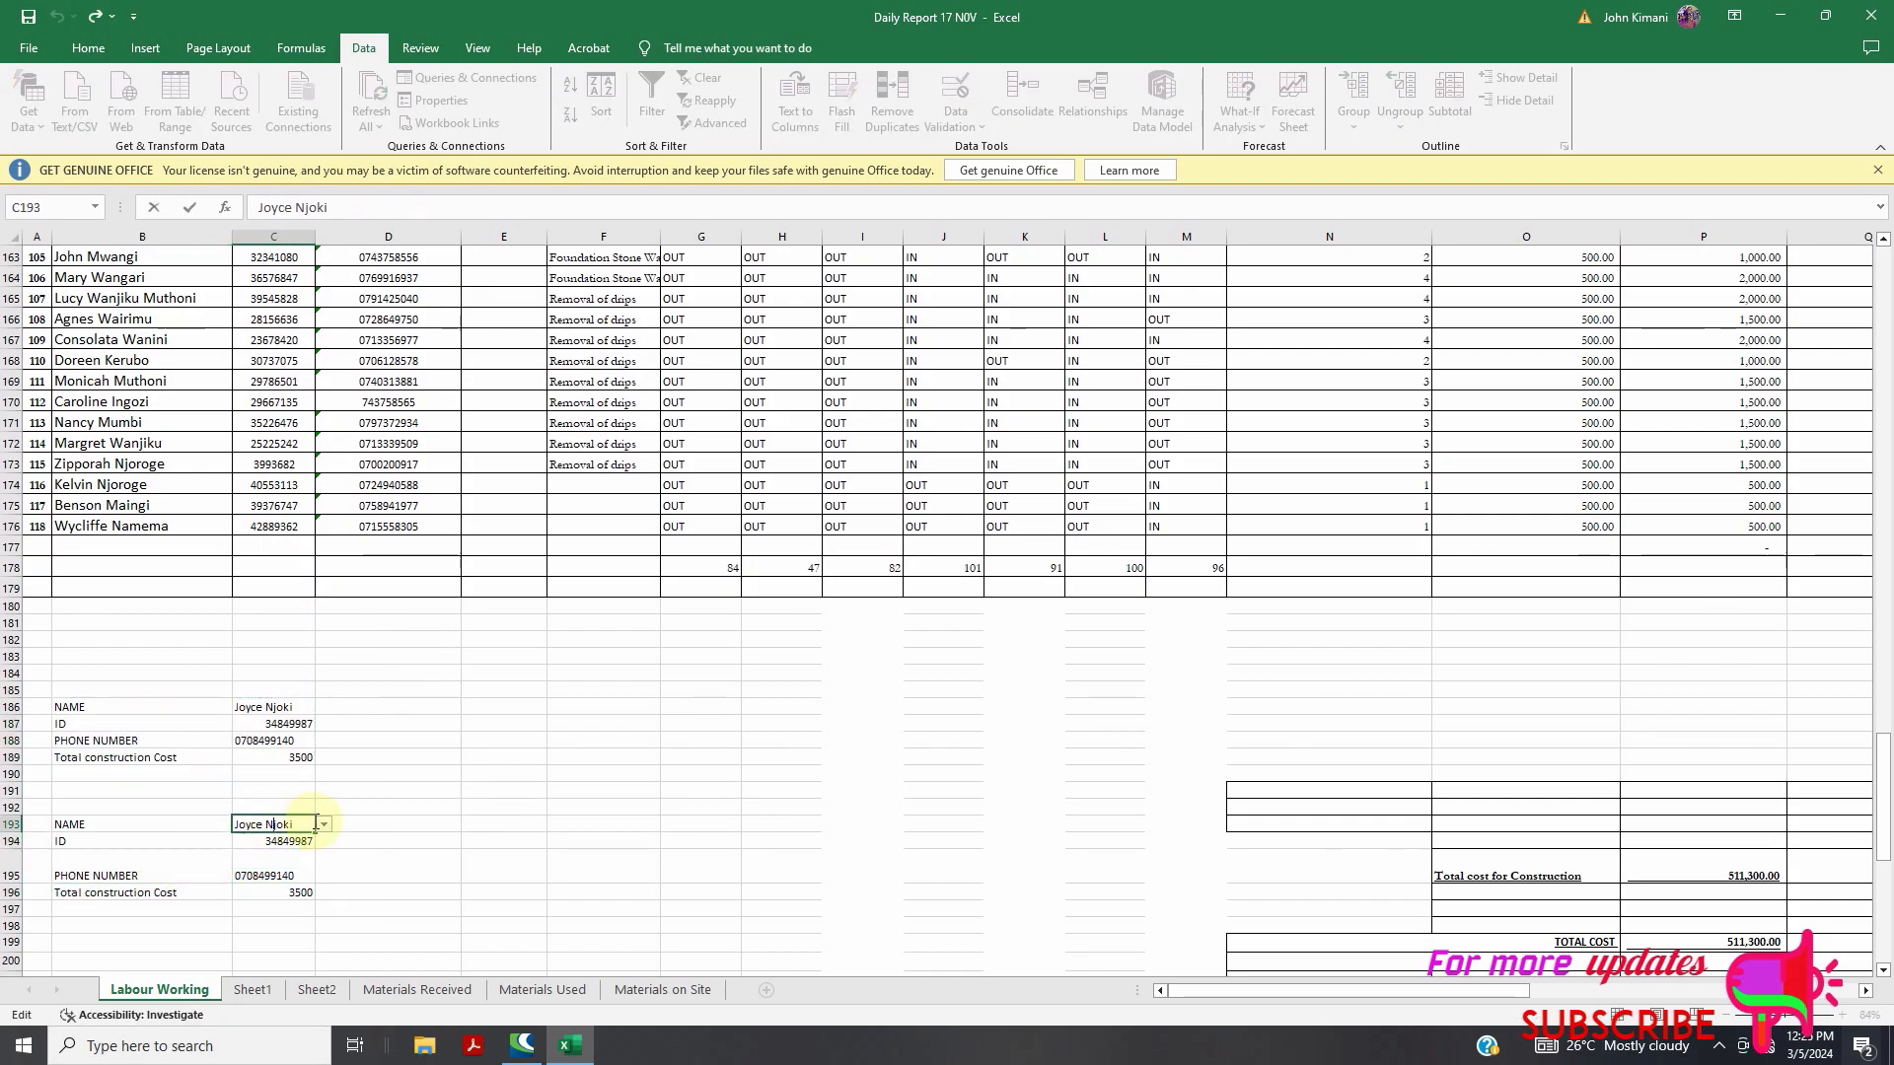
pyautogui.click(322, 707)
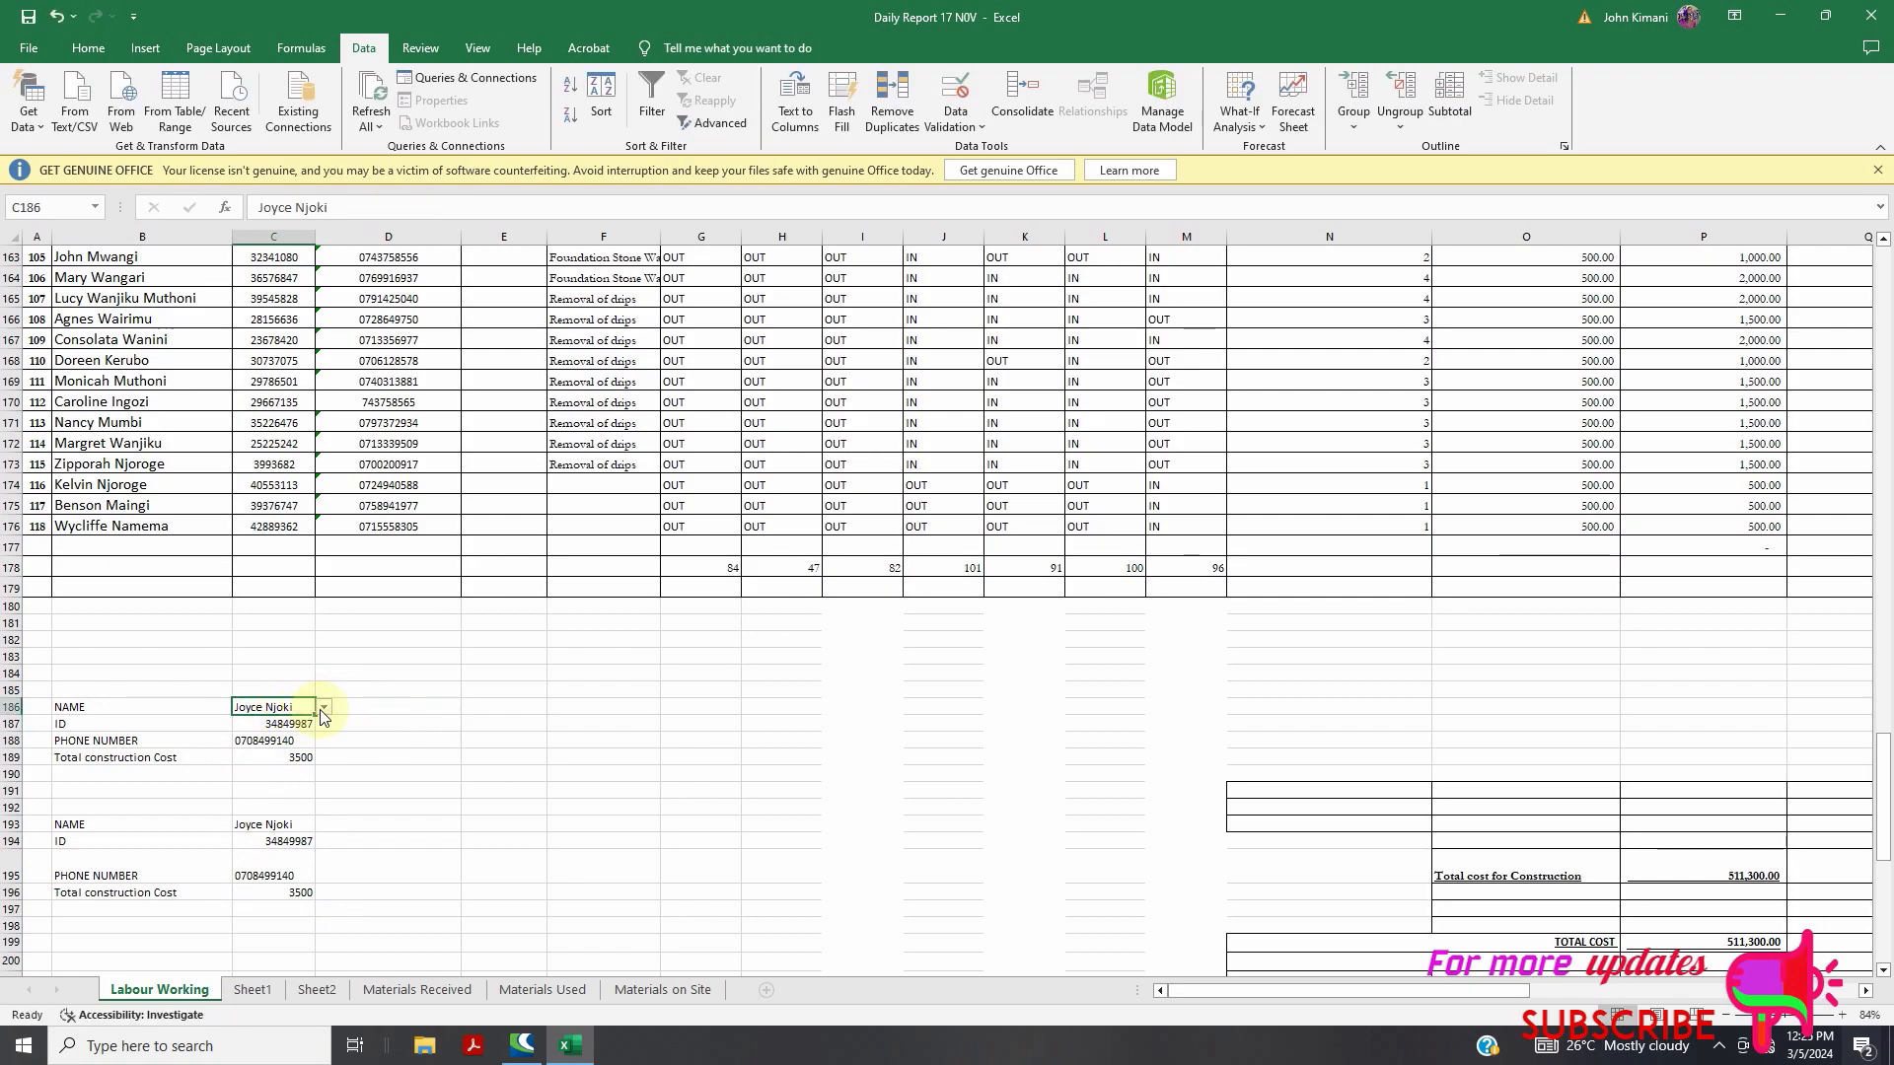
pyautogui.moveTo(326, 741); pyautogui.dragTo(326, 809)
pyautogui.click(387, 738)
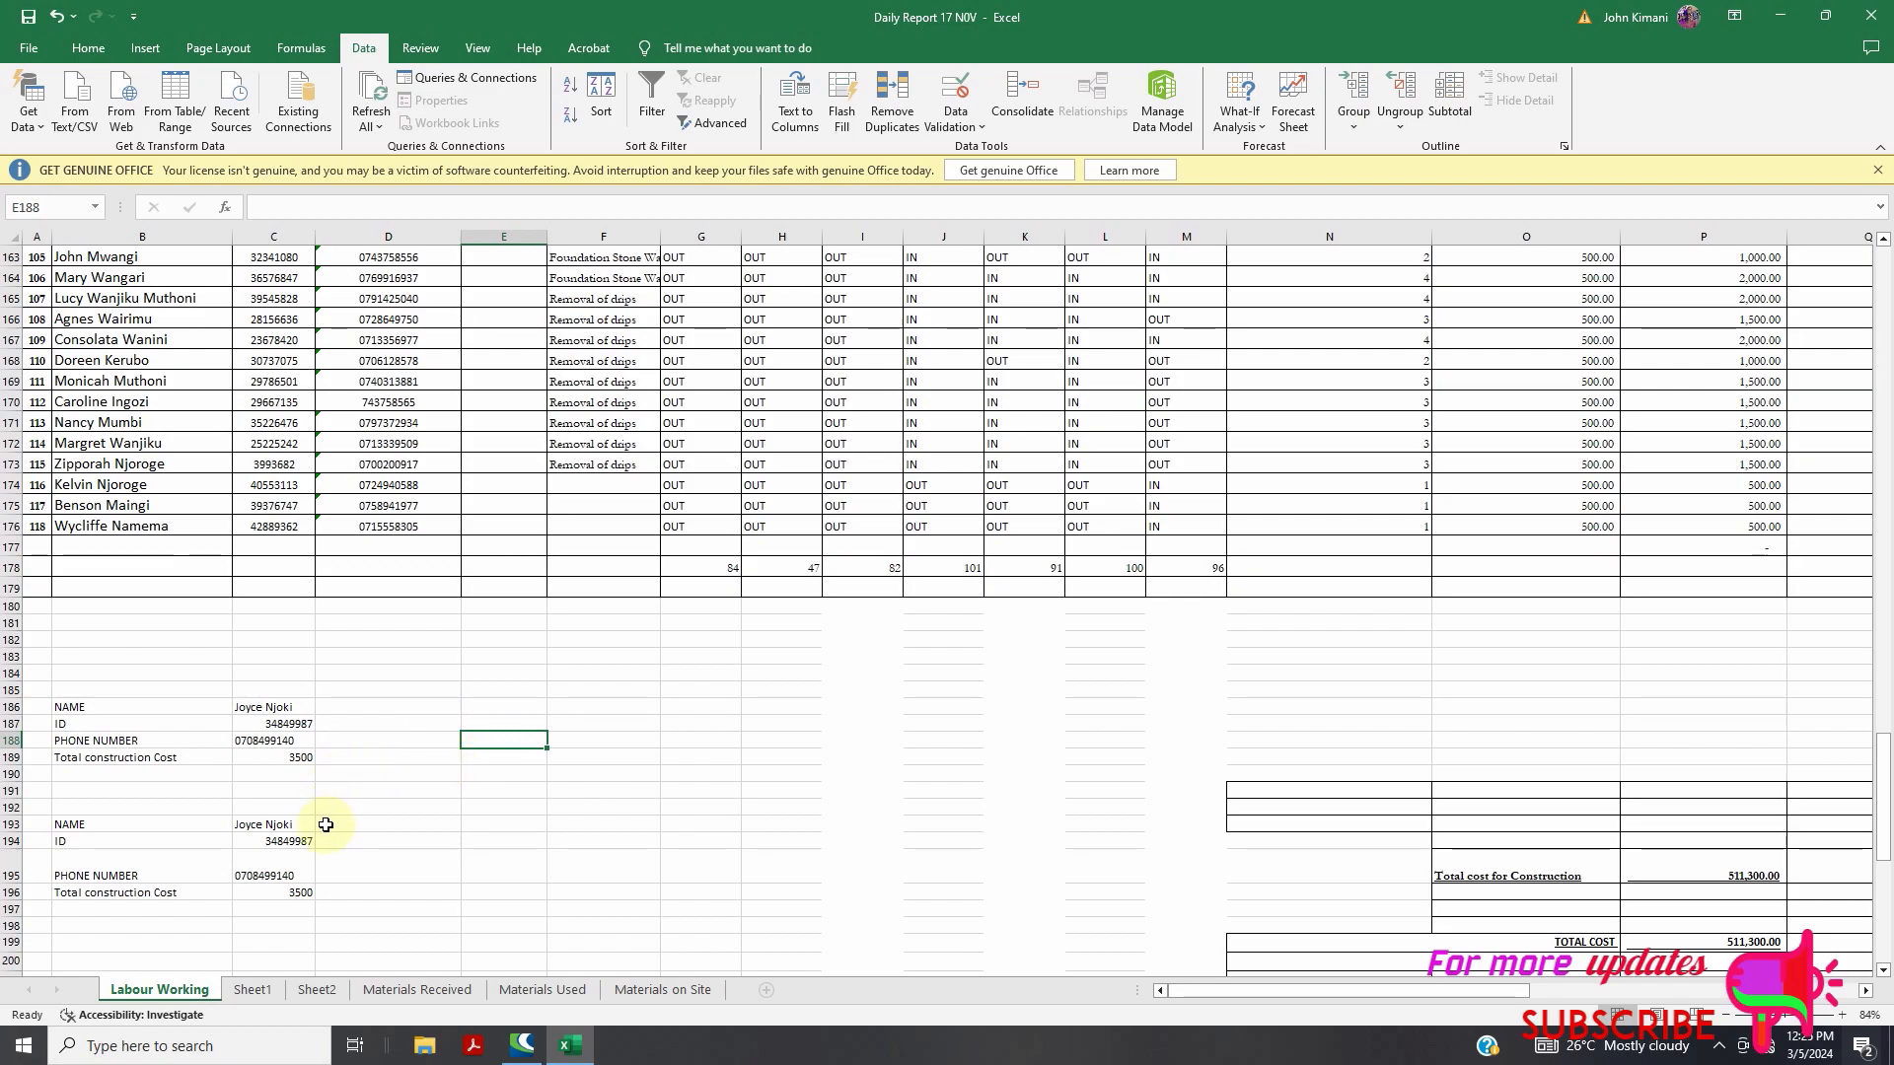
pyautogui.moveTo(277, 824); pyautogui.dragTo(269, 845)
pyautogui.click(279, 824)
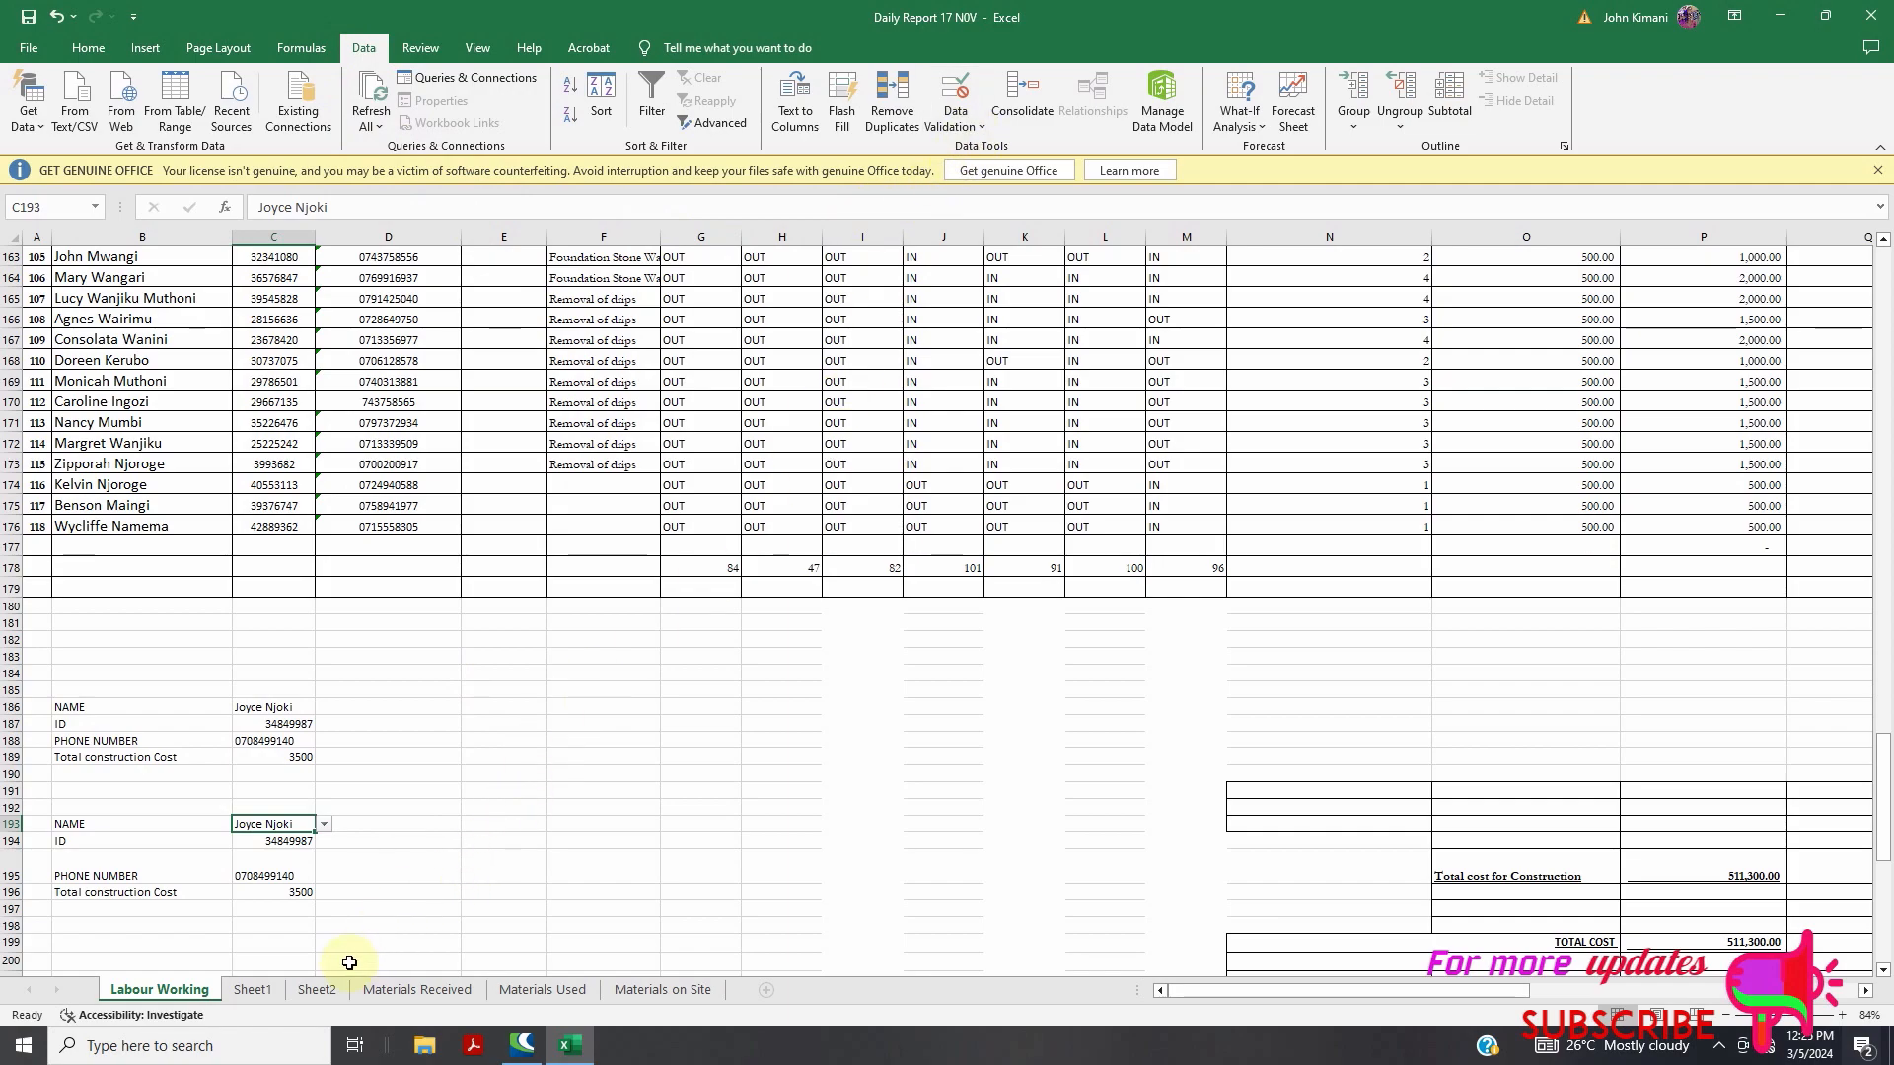
pyautogui.click(259, 993)
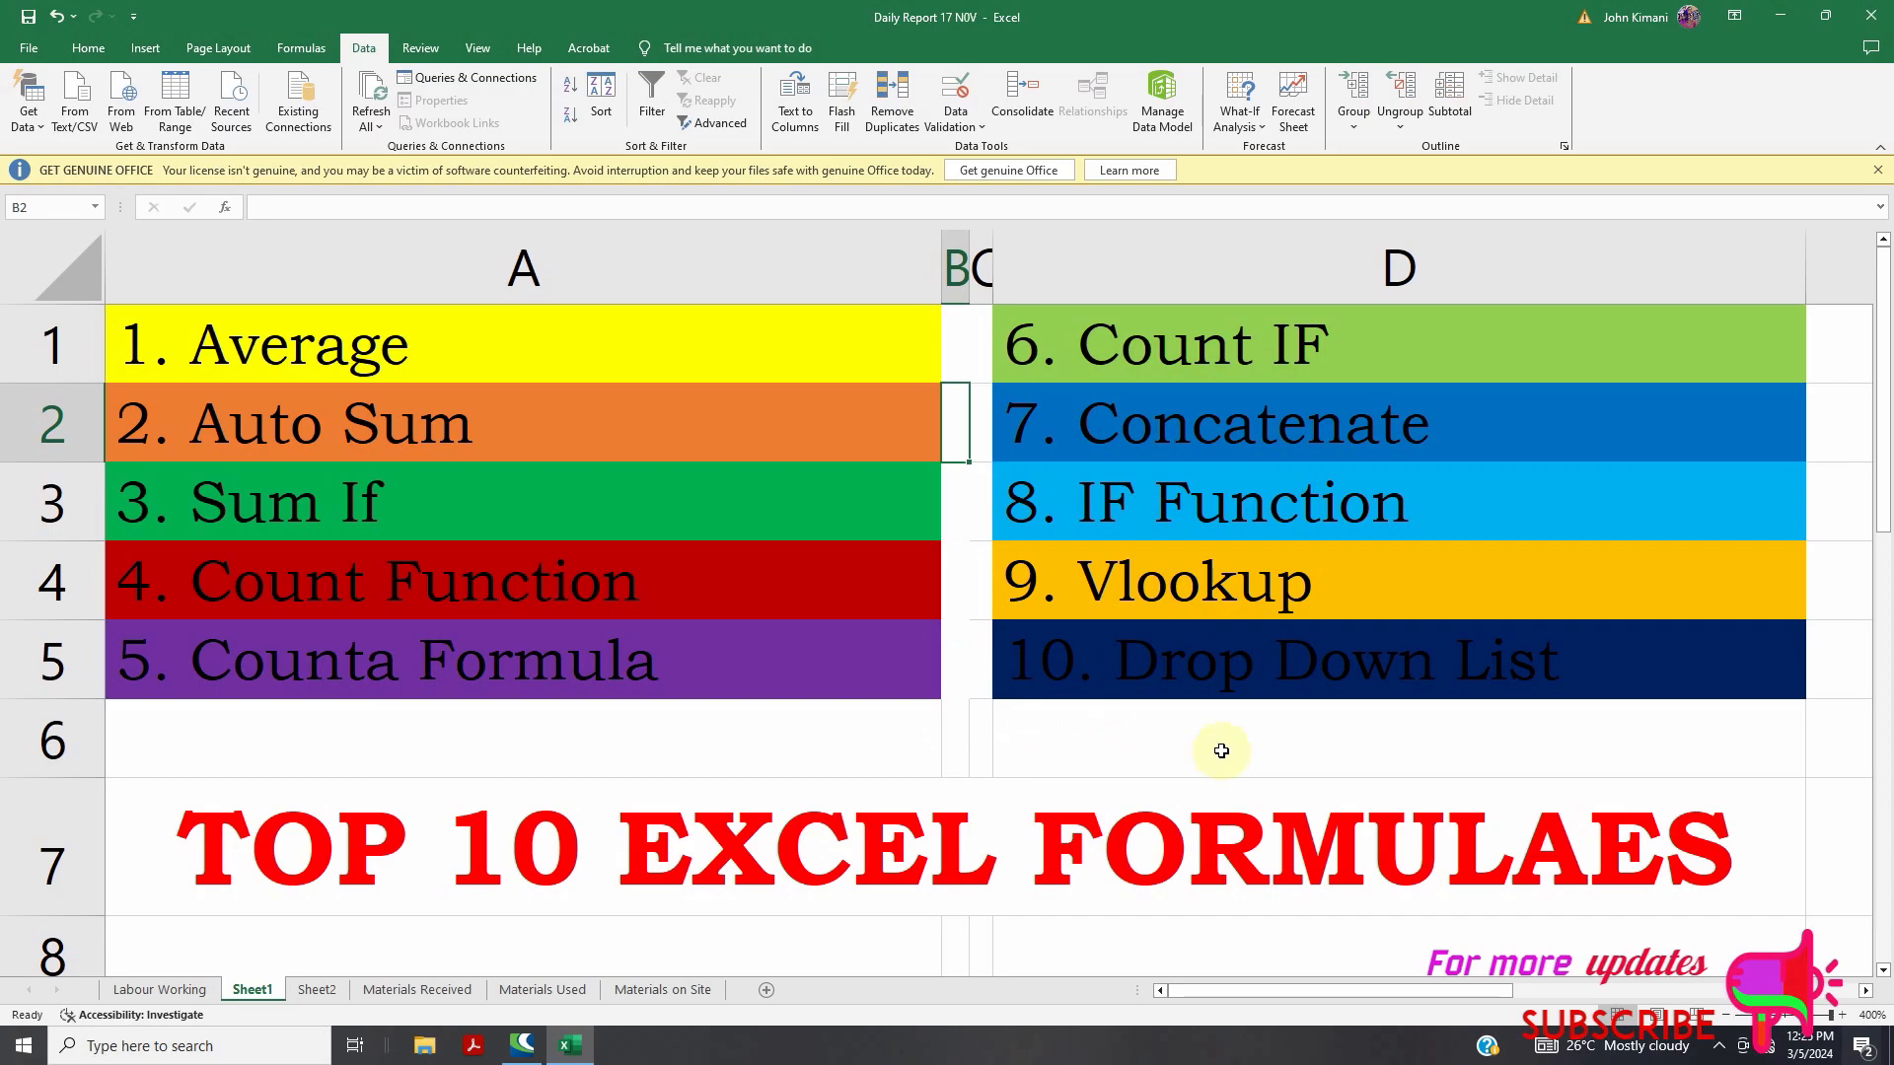
pyautogui.click(320, 993)
pyautogui.click(155, 990)
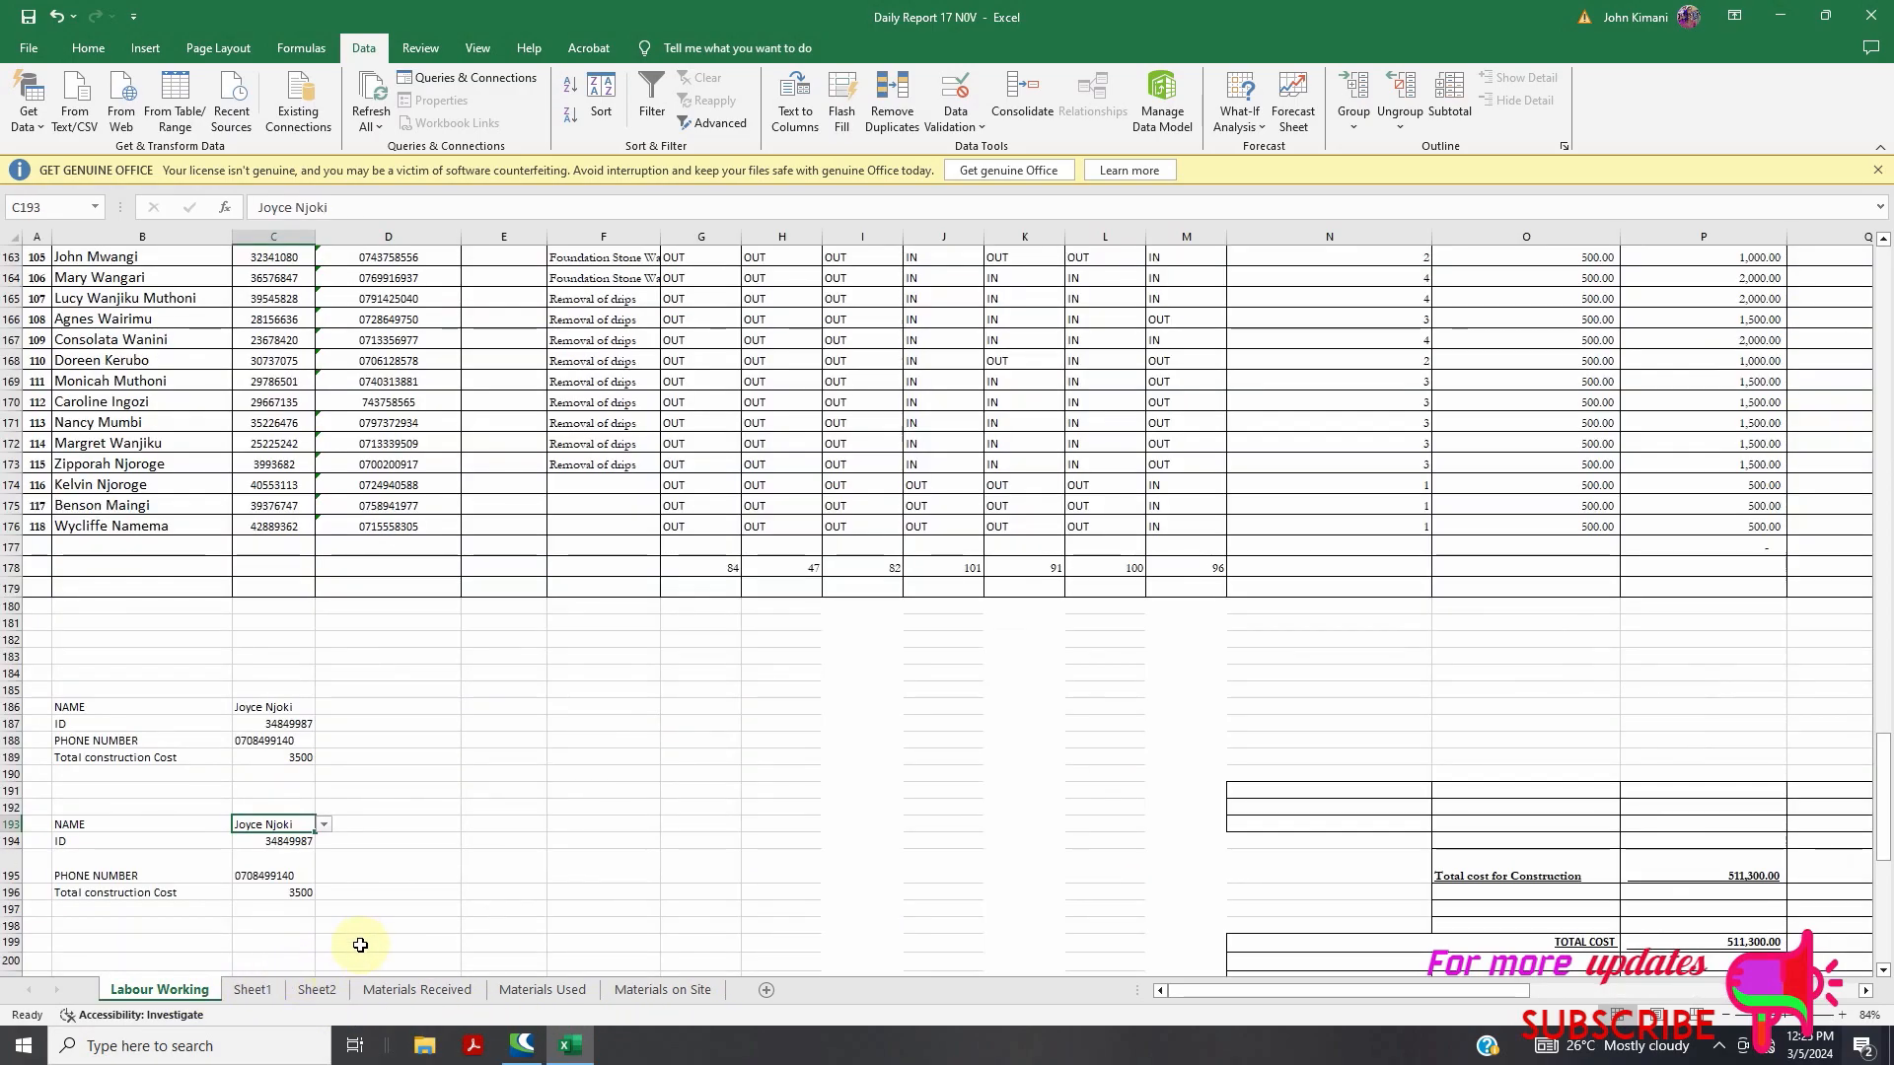
# Change C193's data validation to allow any value, removing its drop-down list
pyautogui.click(955, 118)
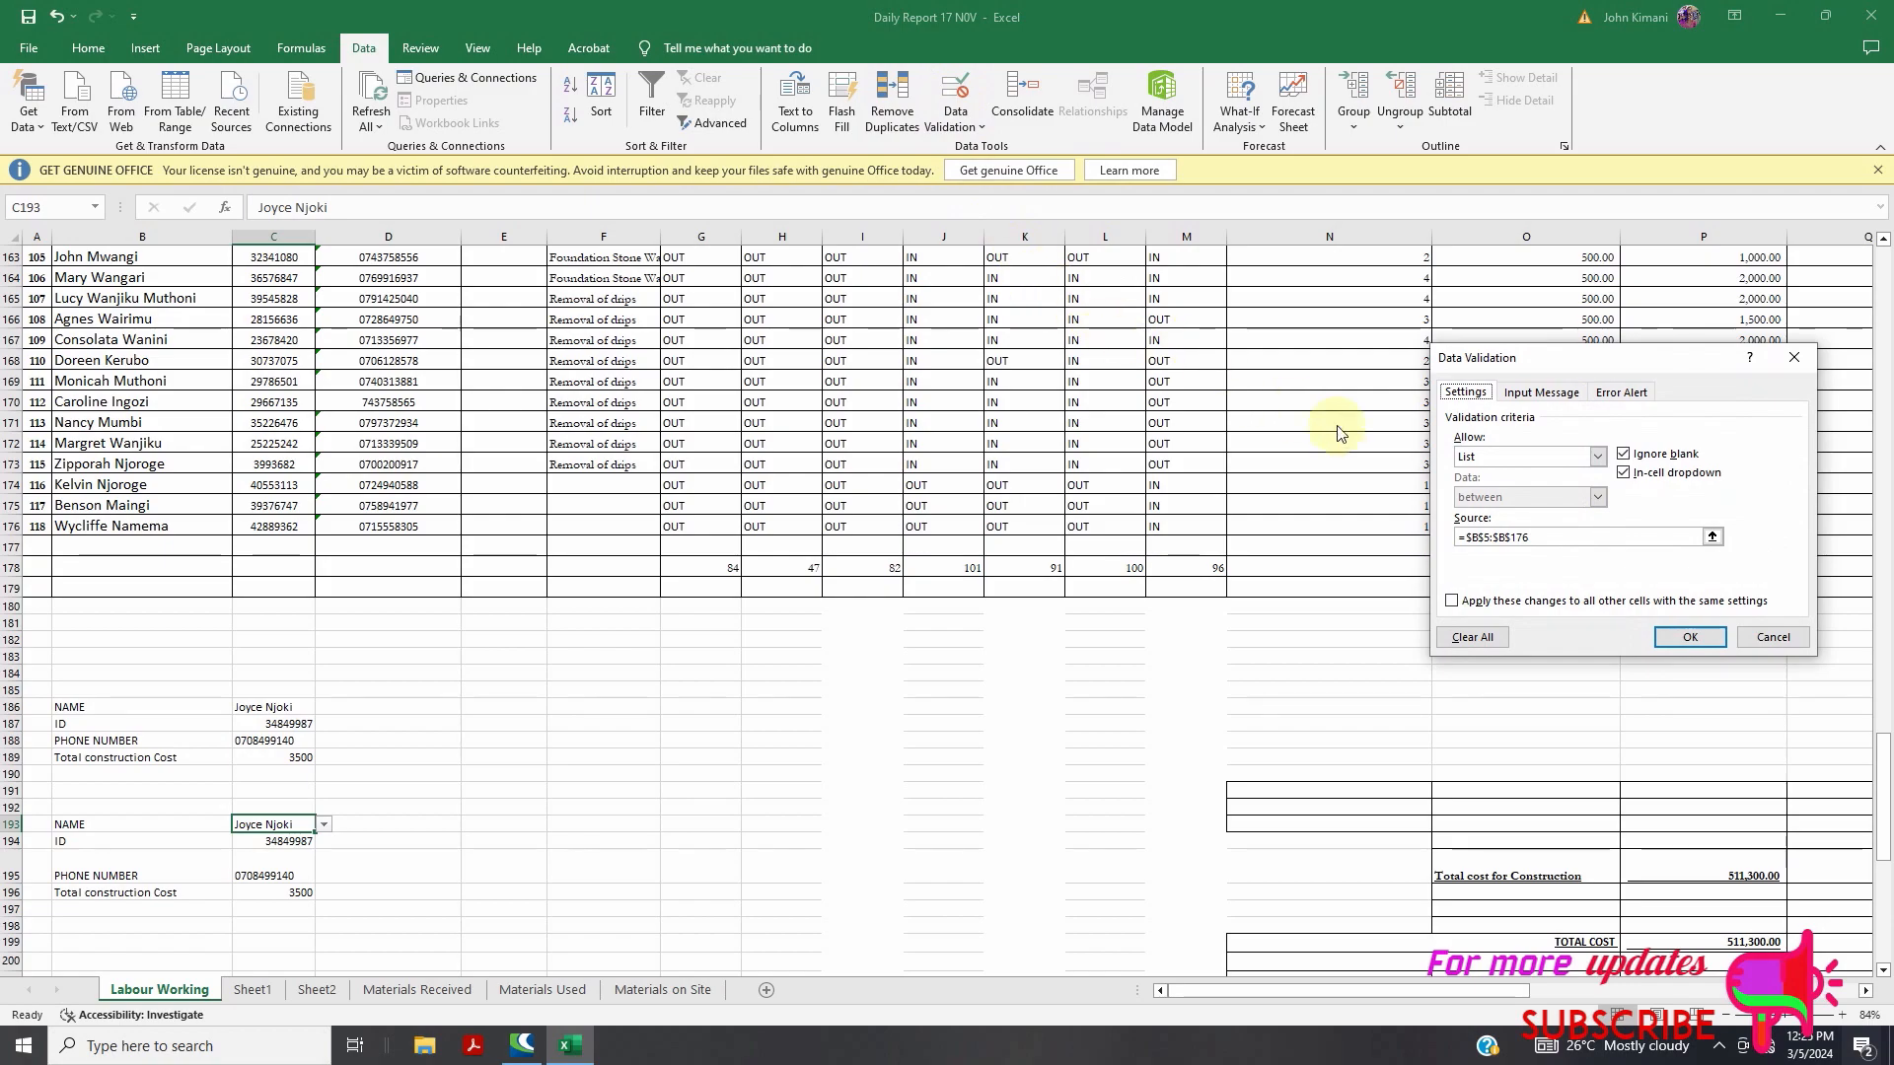
pyautogui.click(1598, 457)
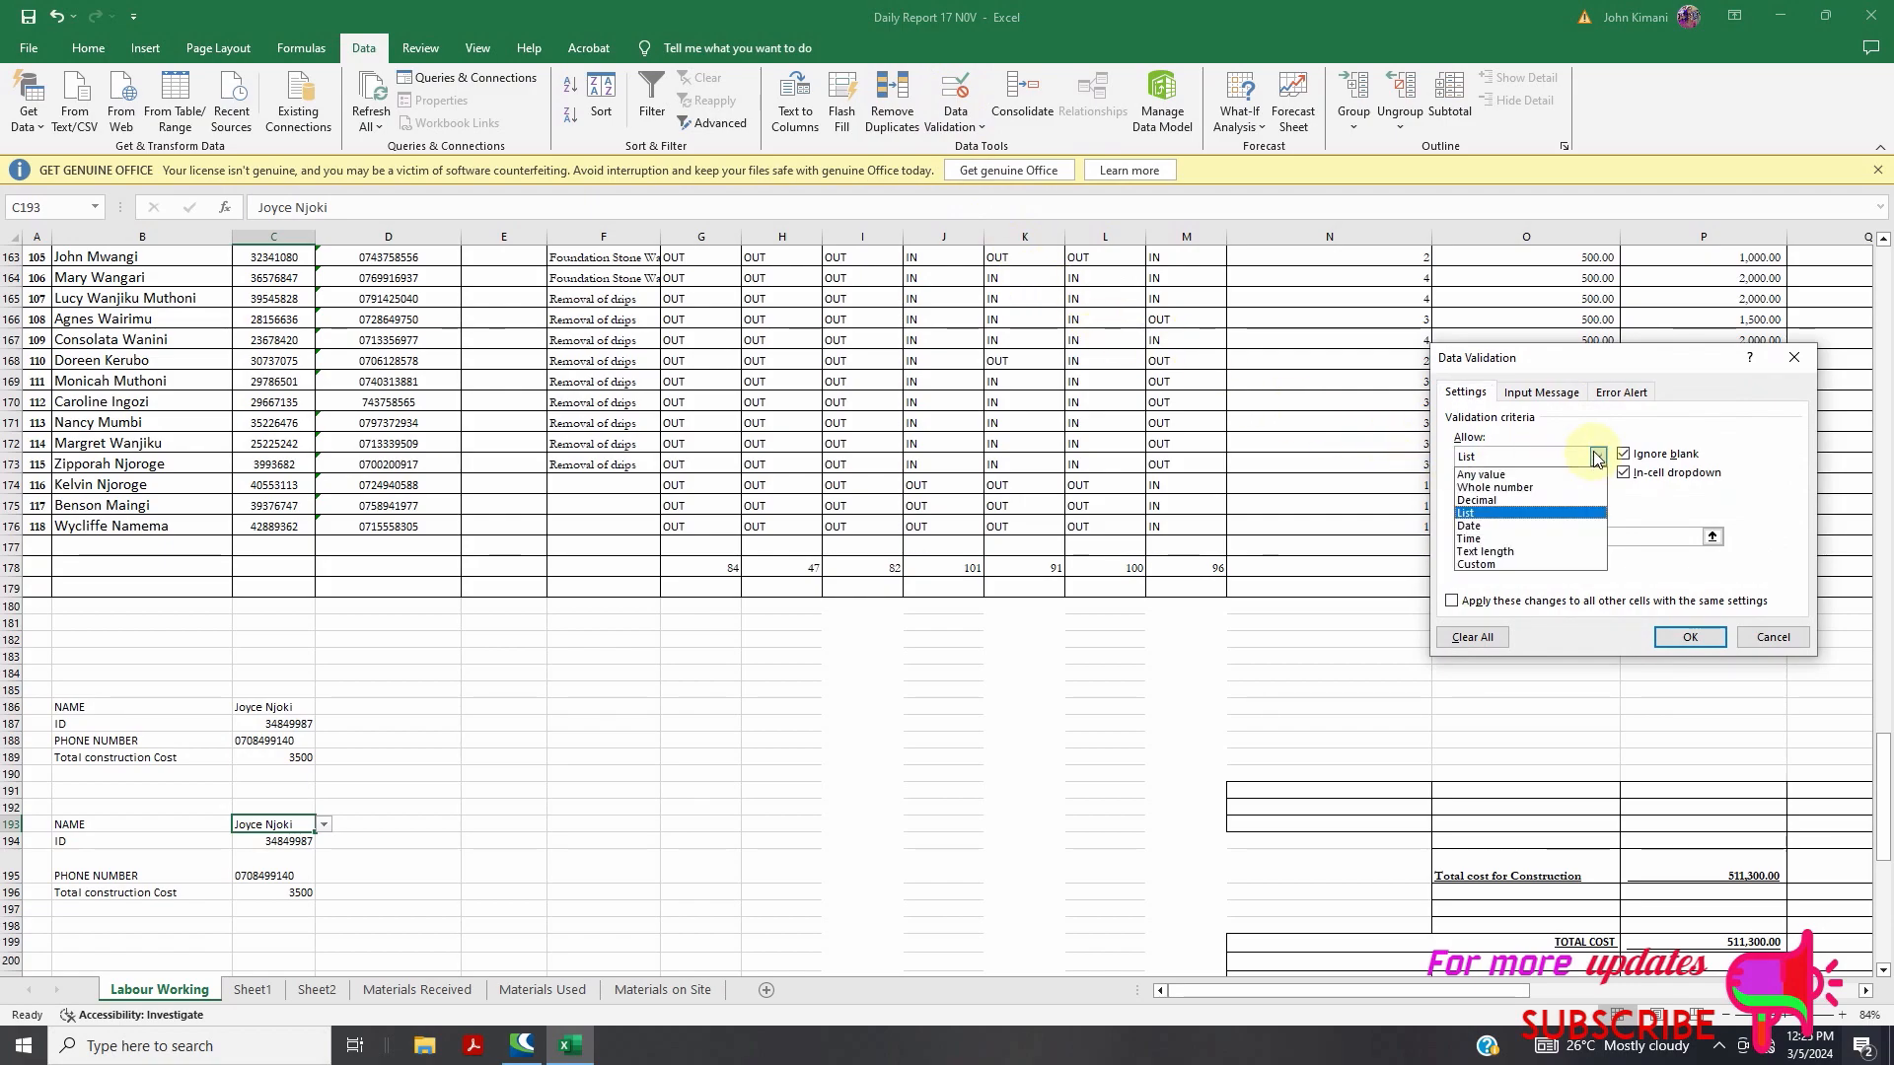
pyautogui.click(1541, 470)
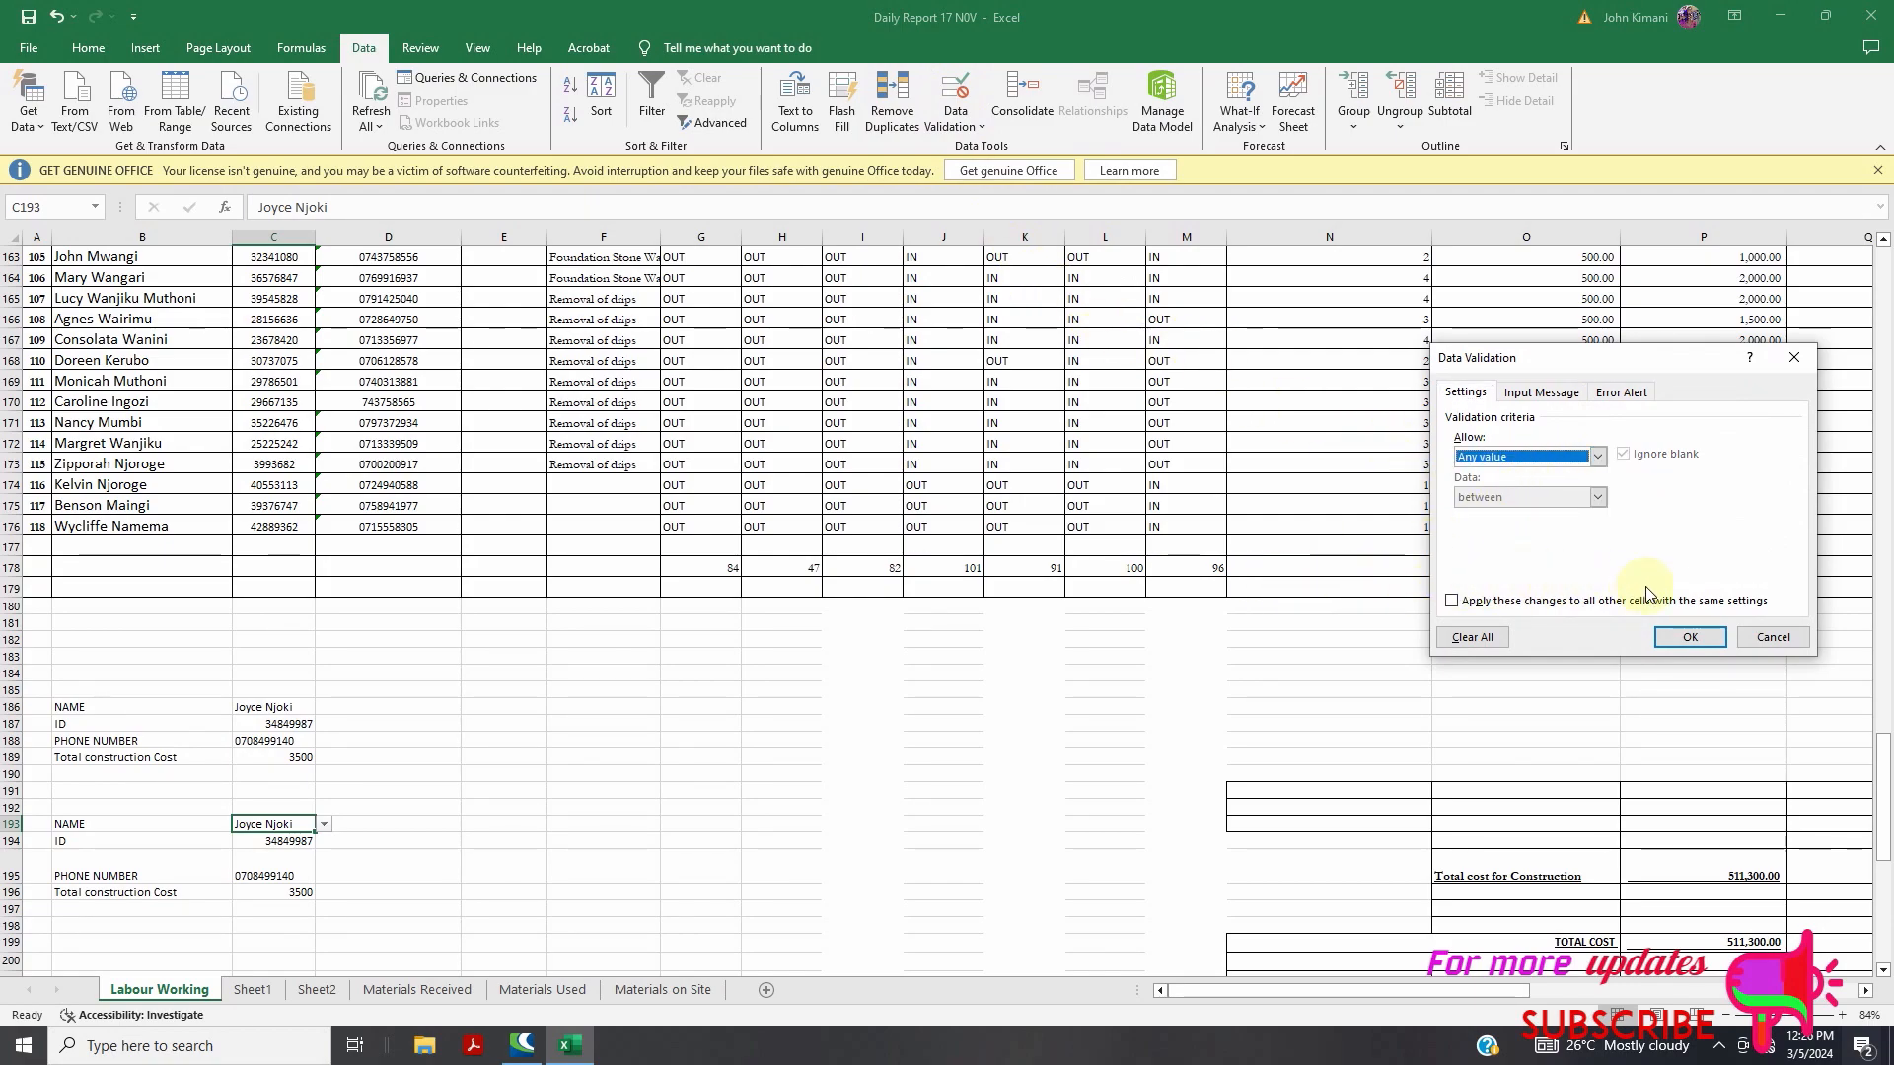
pyautogui.click(1689, 637)
# Compare the original NAME cell C186 with the pasted C193 and its ID formula in C194
pyautogui.click(585, 713)
pyautogui.click(341, 710)
pyautogui.click(292, 709)
pyautogui.click(288, 840)
pyautogui.click(296, 828)
pyautogui.click(292, 710)
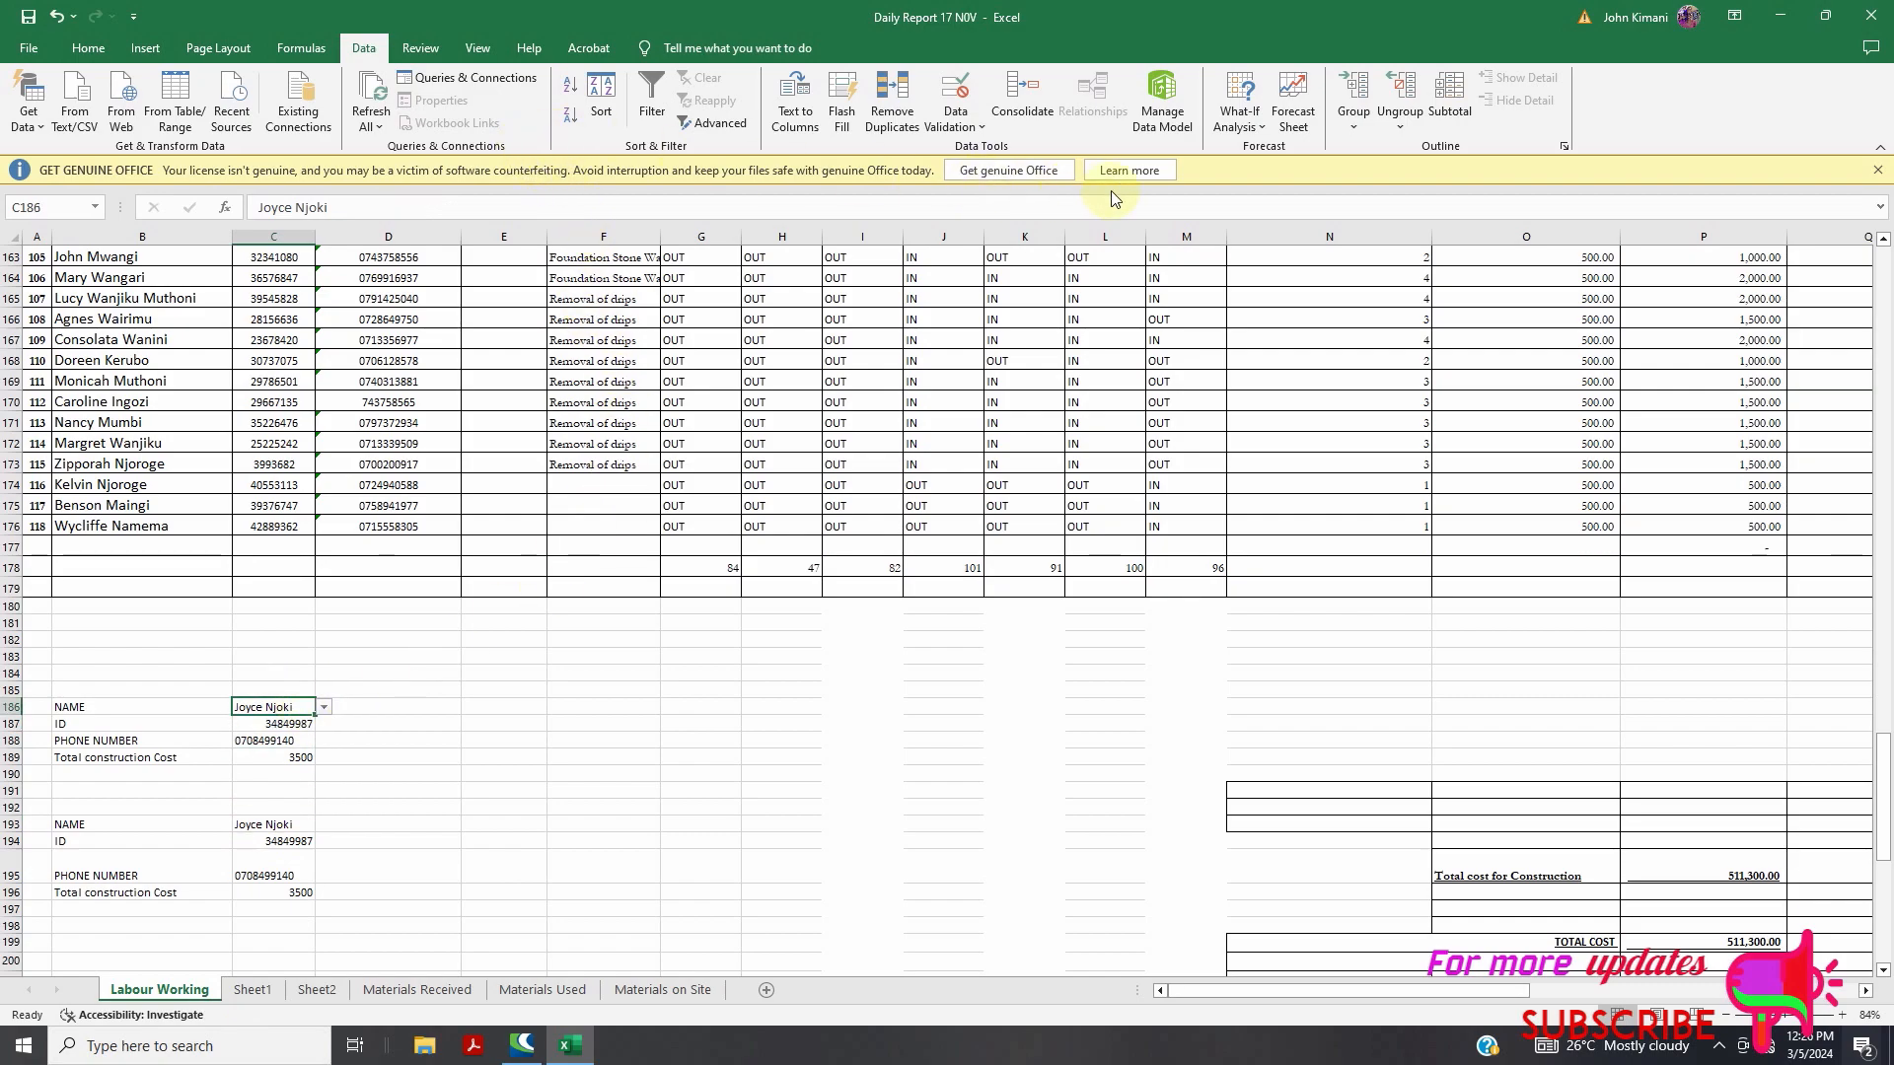
# Run an empty Consolidate by mistake and dismiss its error message
pyautogui.click(1022, 95)
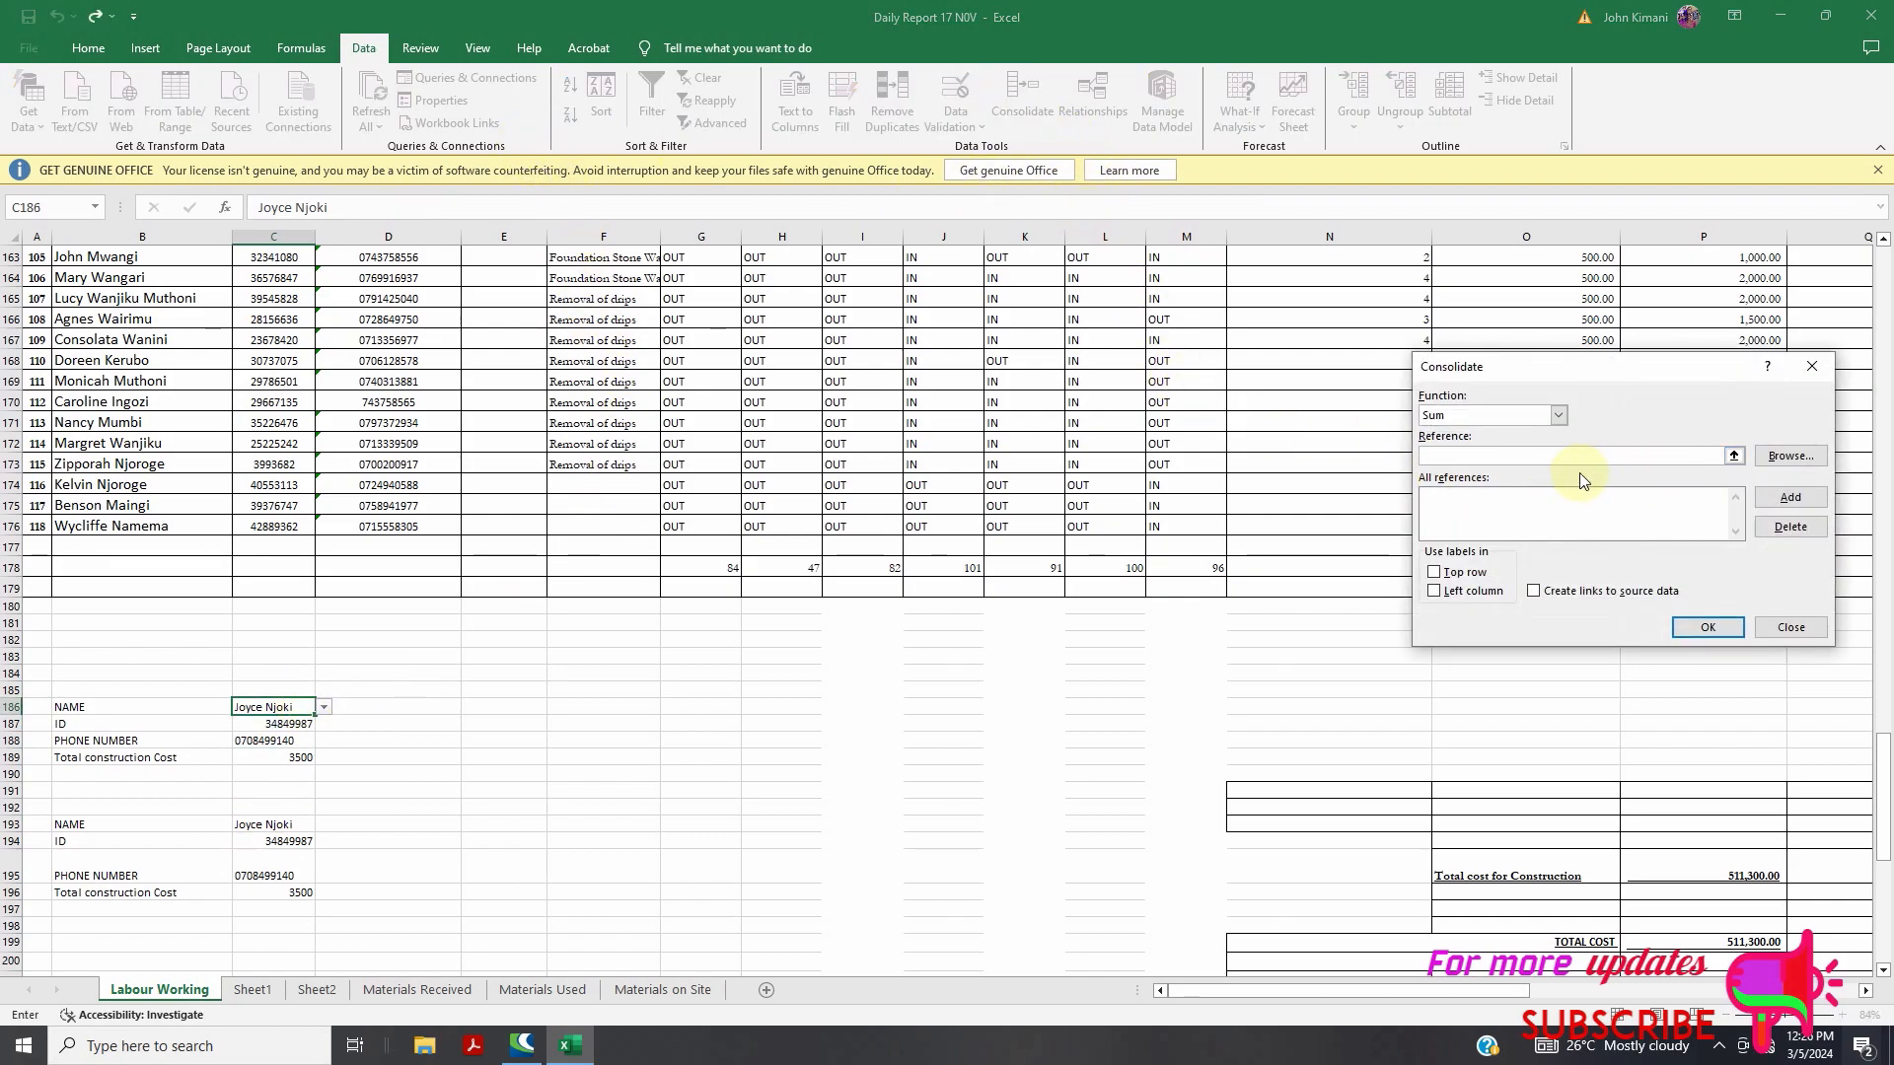
pyautogui.click(1695, 619)
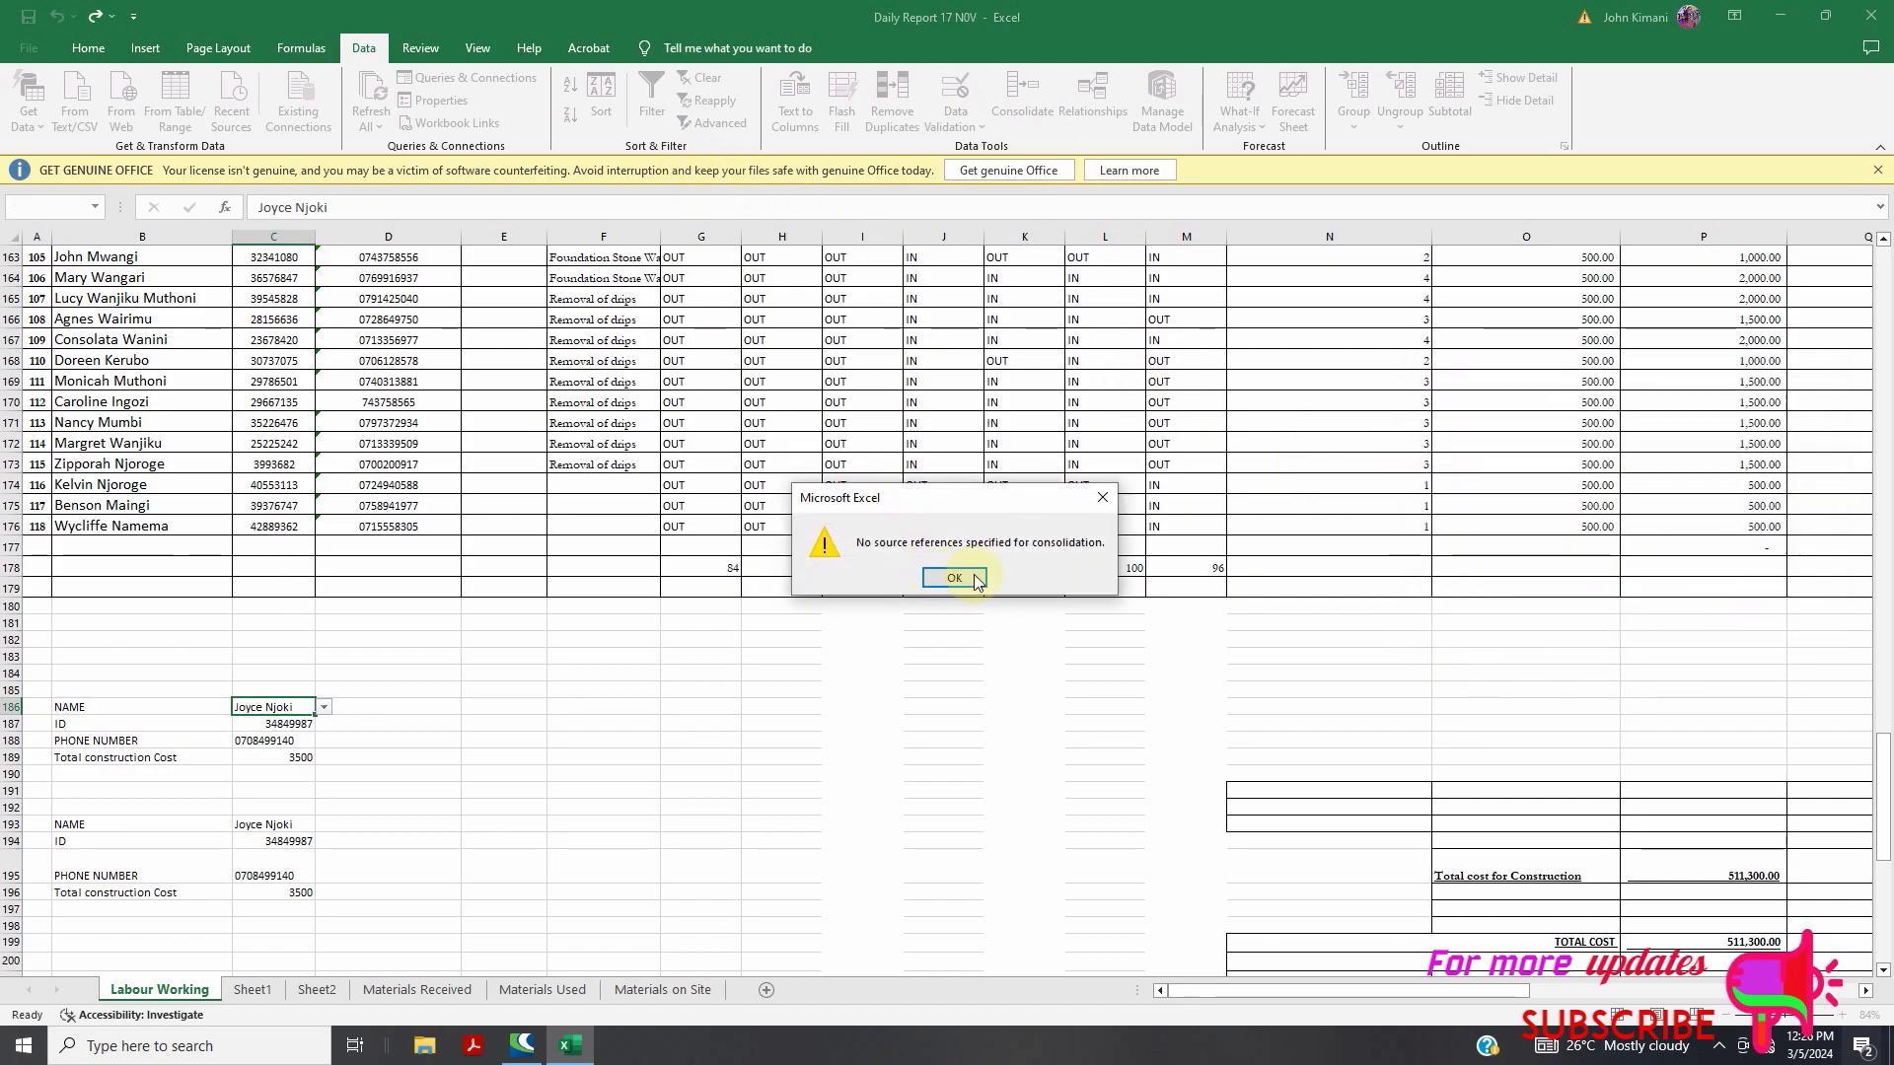
pyautogui.click(1101, 498)
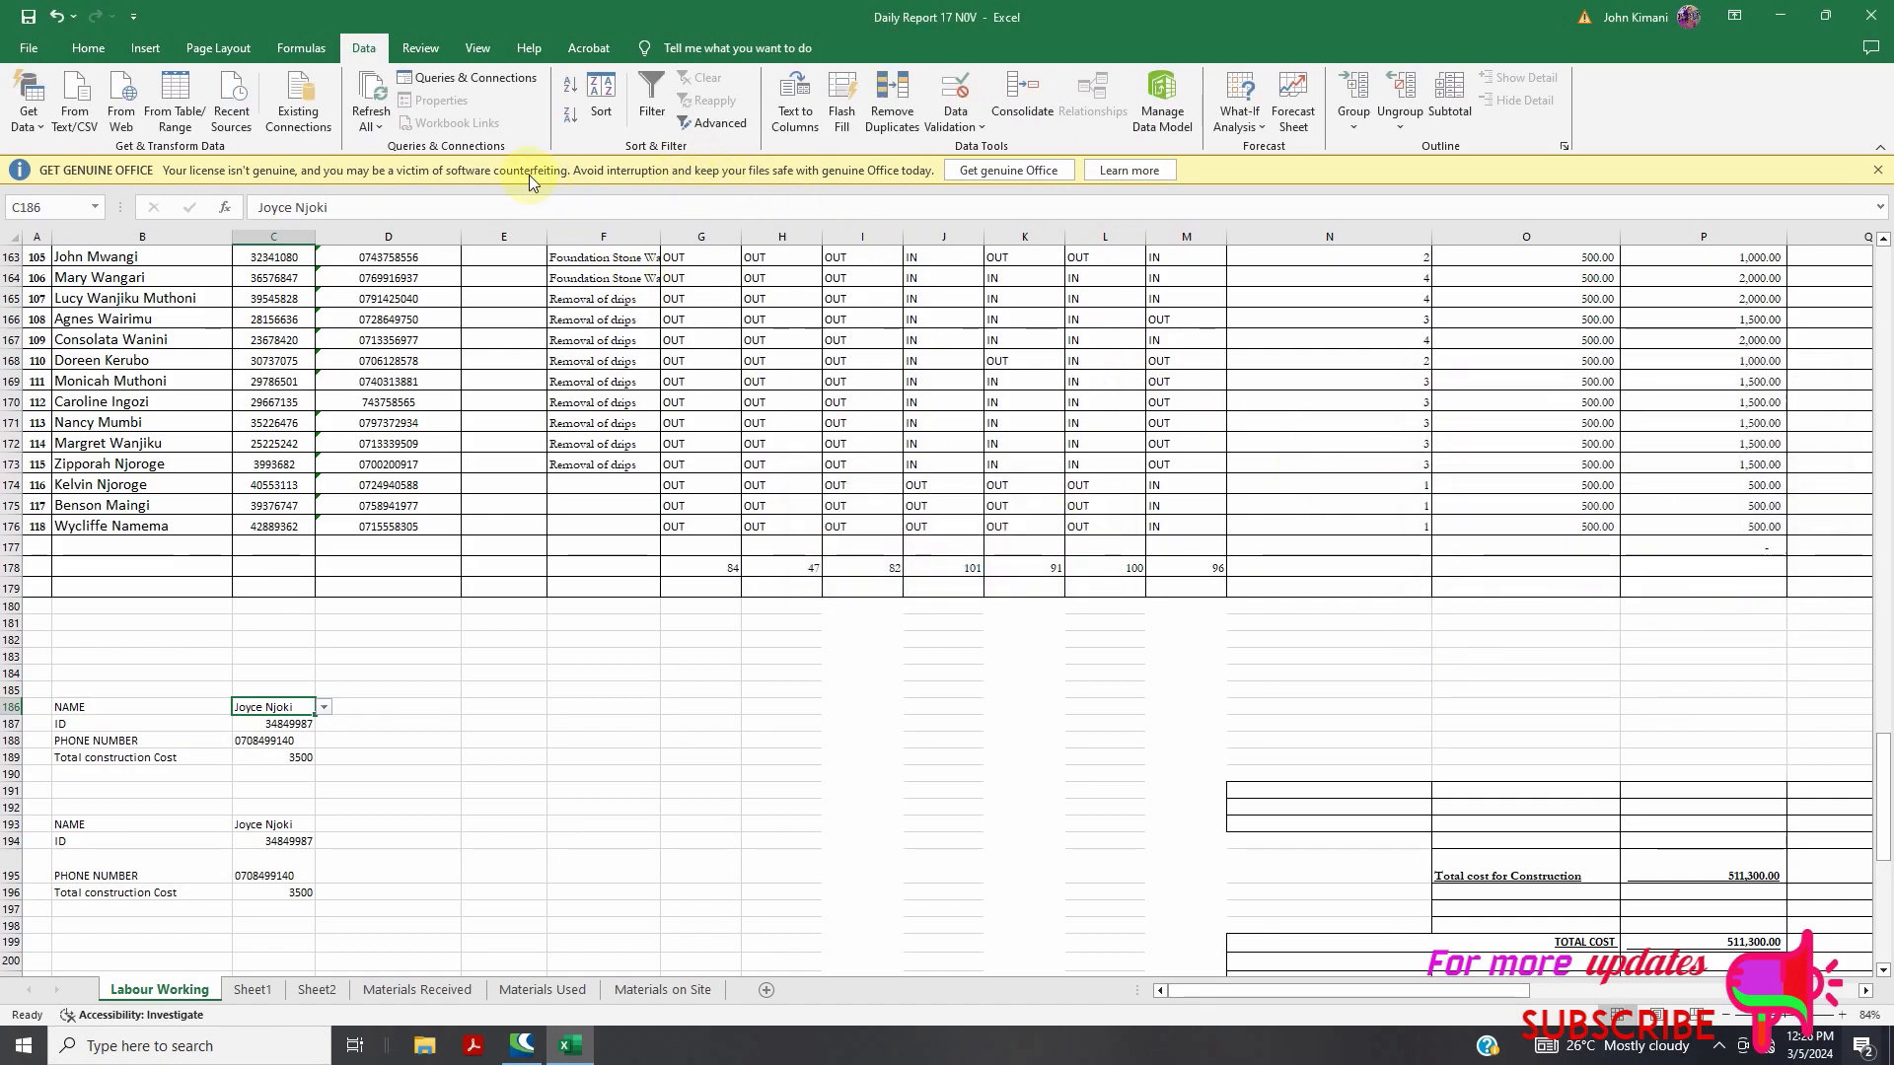
# Change C186's data validation to allow any value, removing its drop-down list
pyautogui.click(954, 120)
pyautogui.click(966, 146)
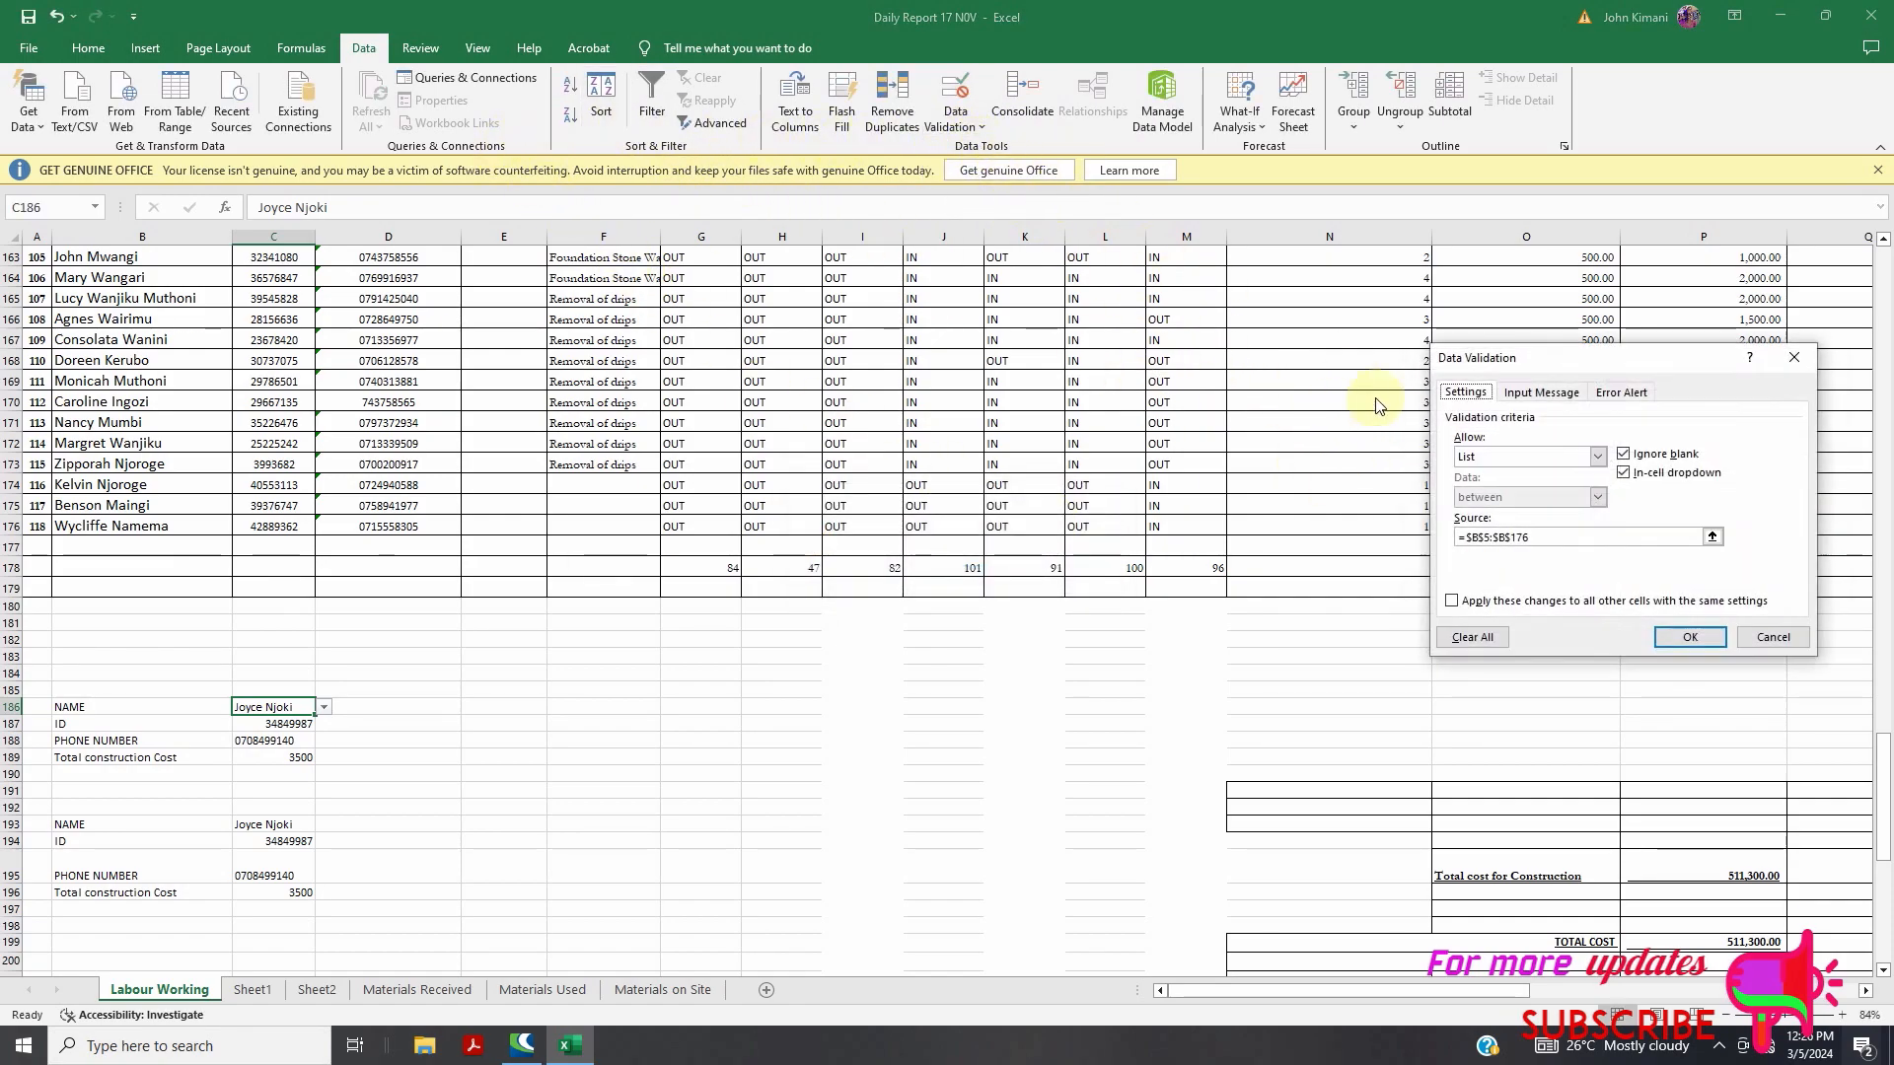
pyautogui.click(1593, 454)
pyautogui.click(1543, 473)
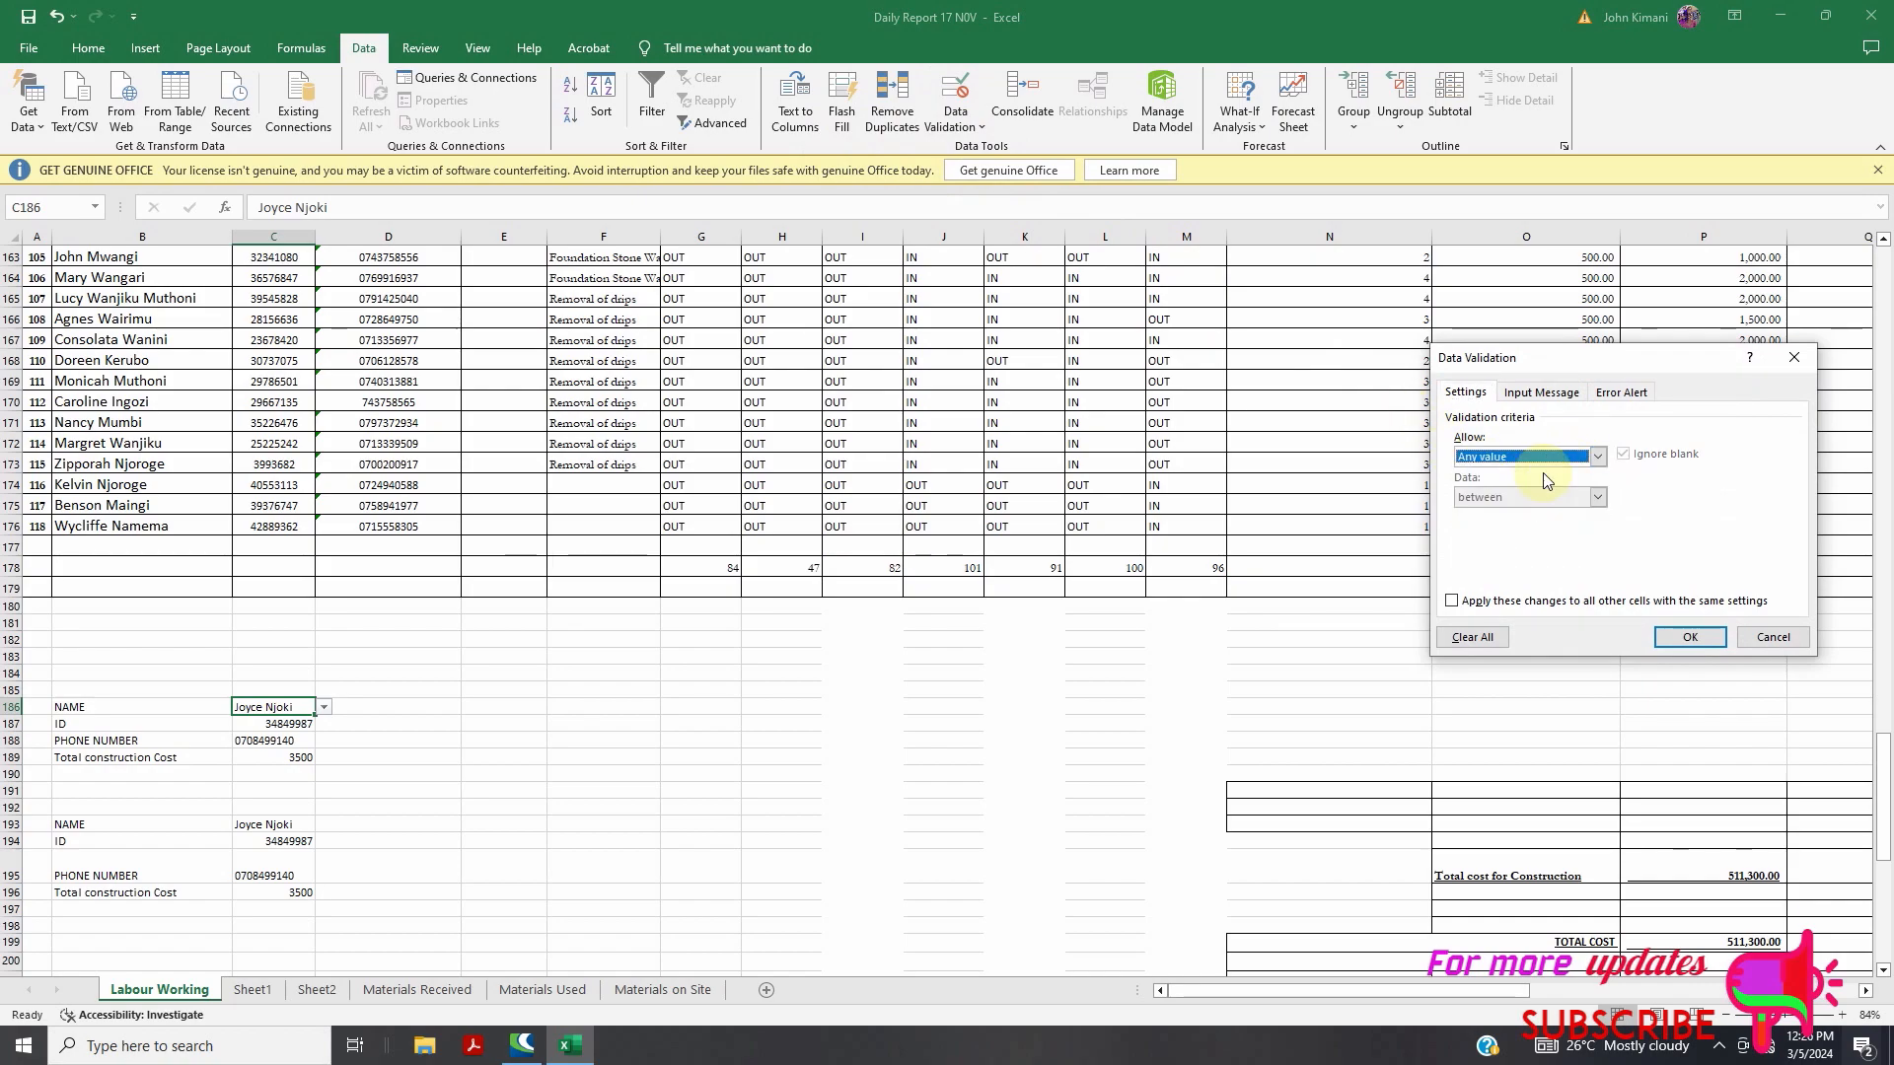
pyautogui.click(1690, 636)
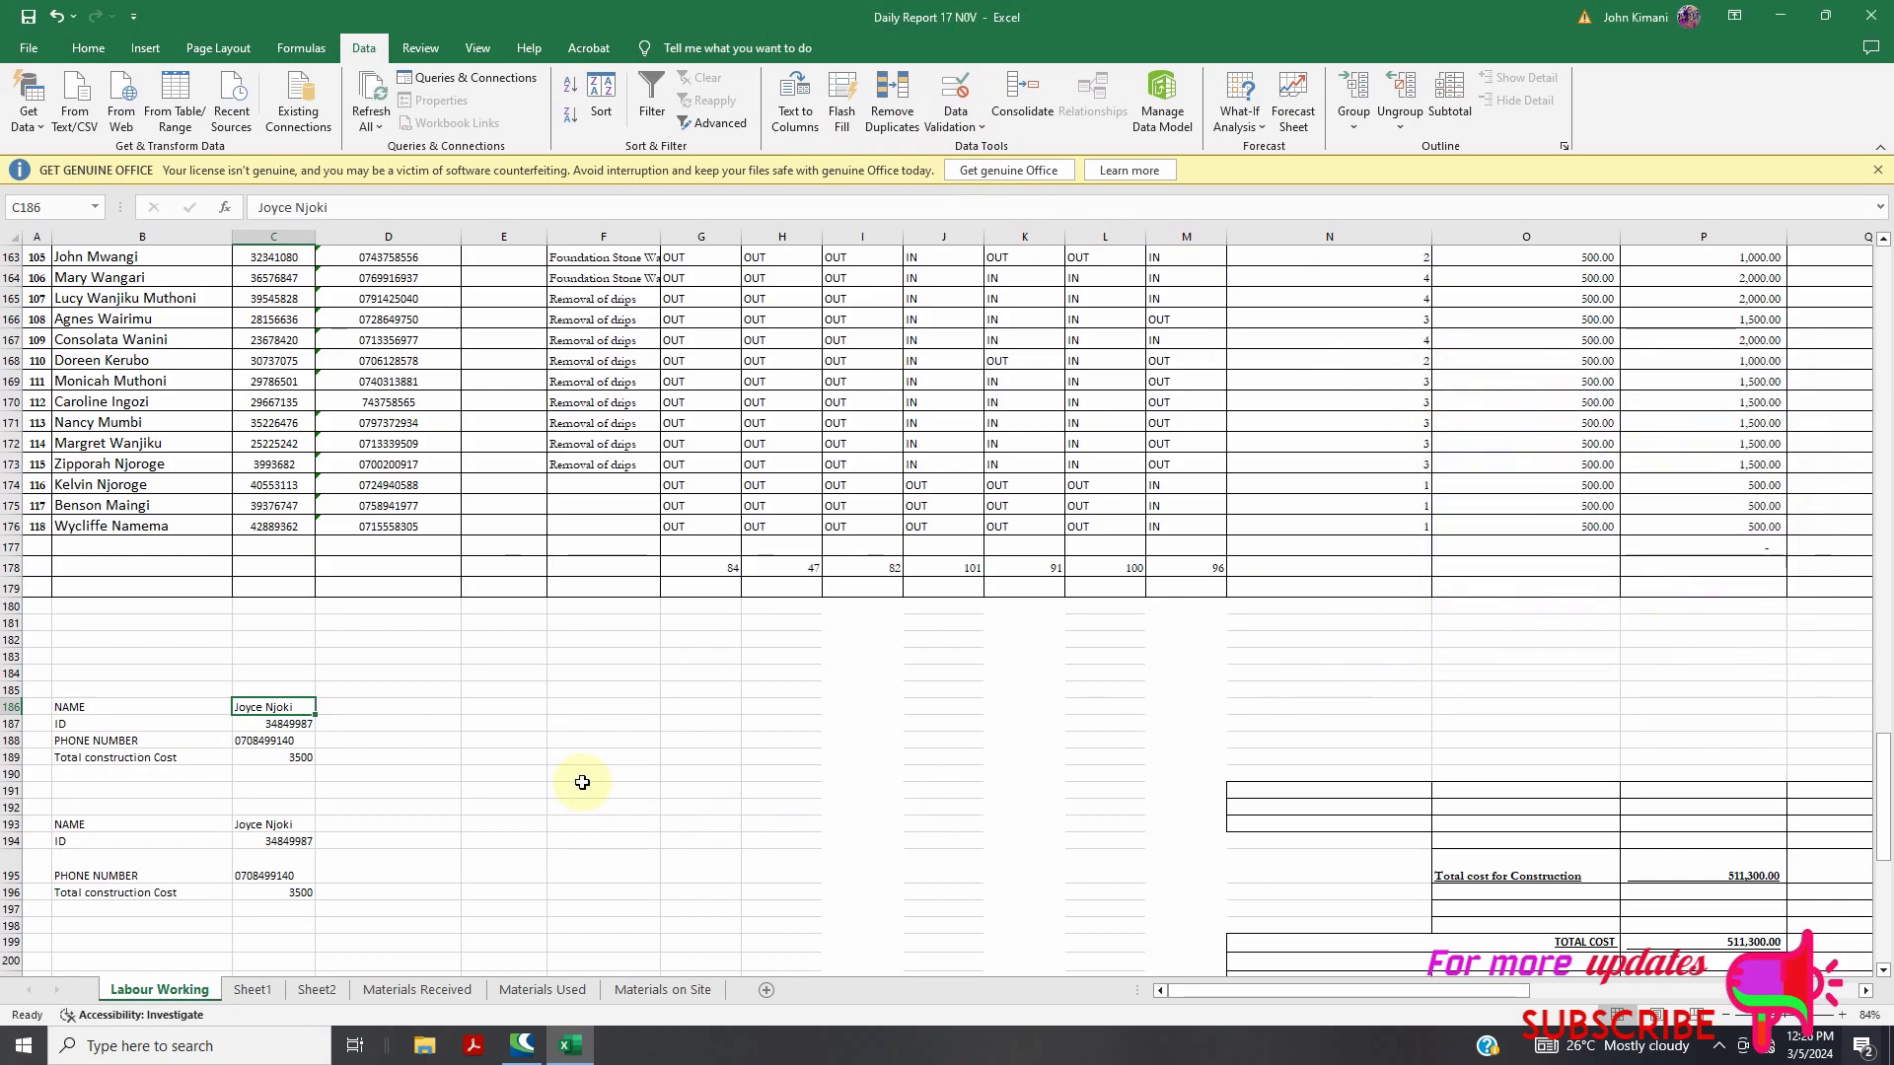
pyautogui.click(443, 755)
pyautogui.click(285, 709)
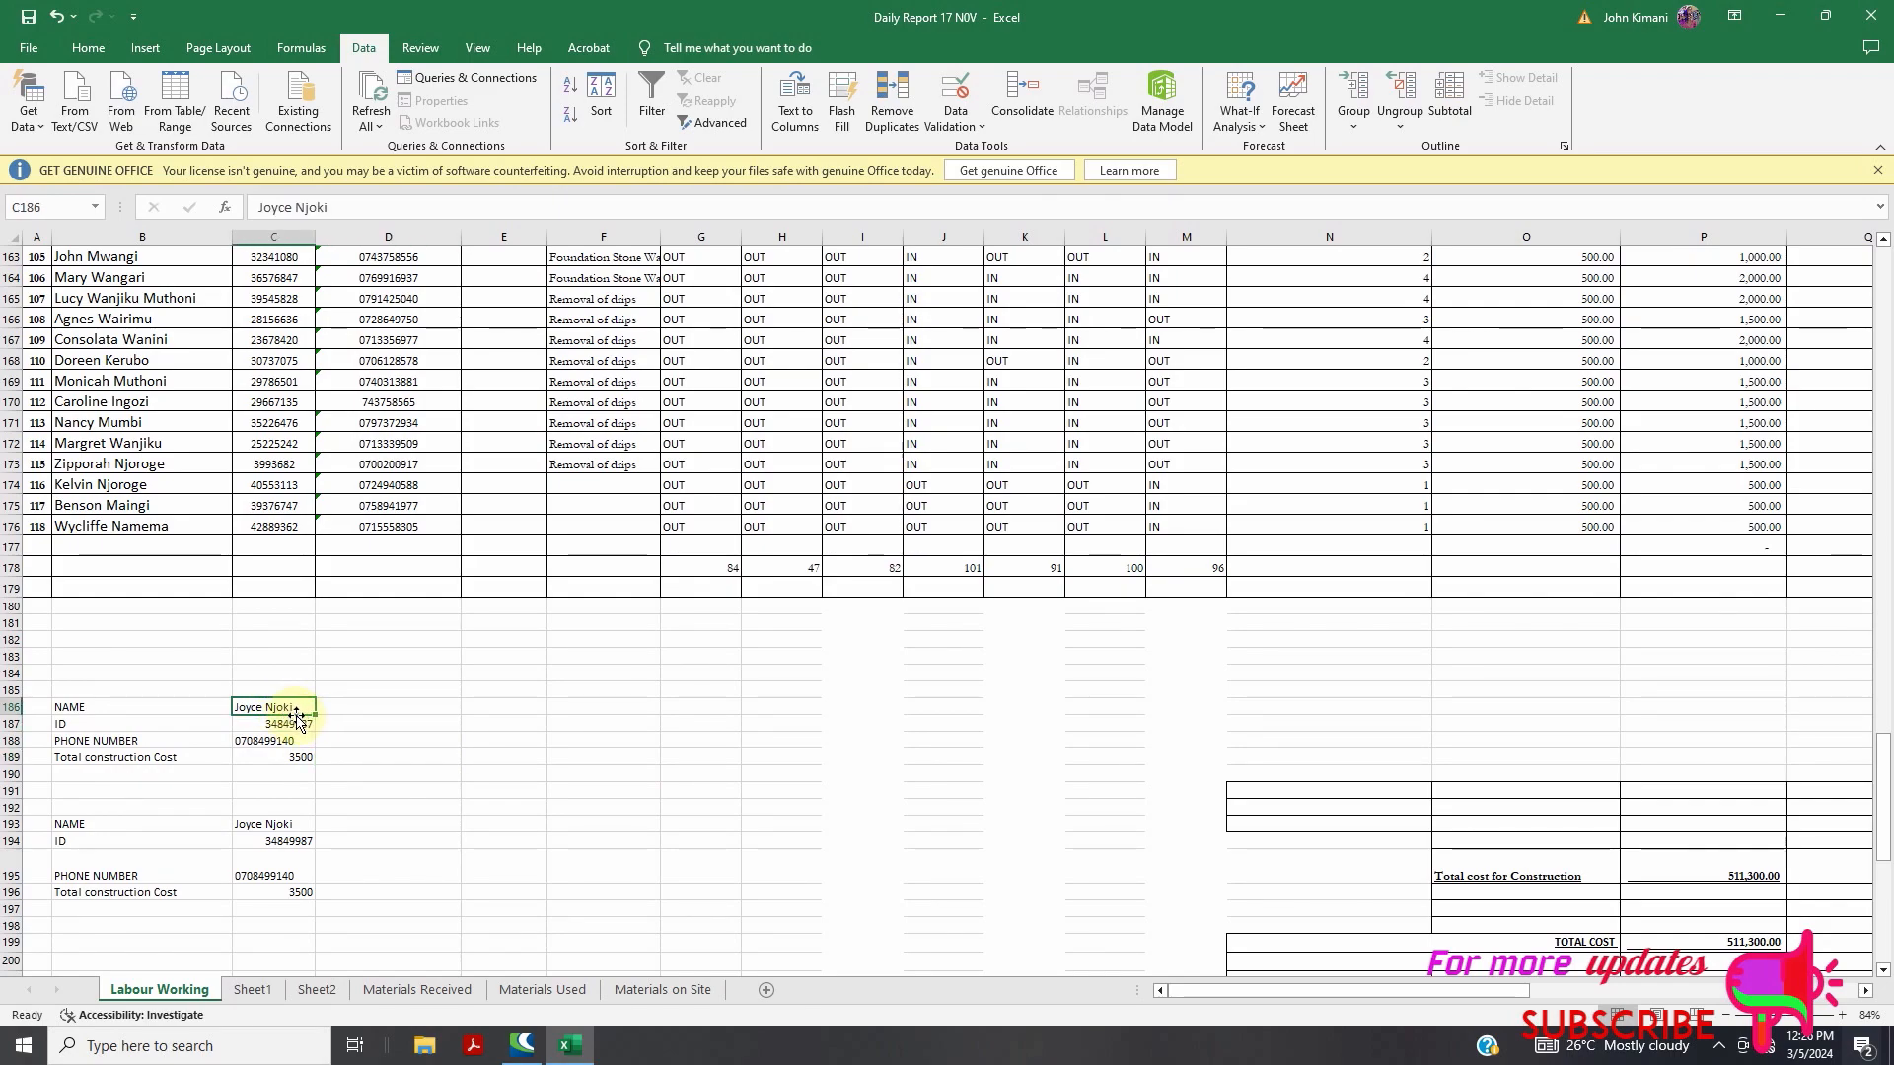
# Give C186 a List validation sourced from the worker names in $B$5:$B$176
pyautogui.click(947, 113)
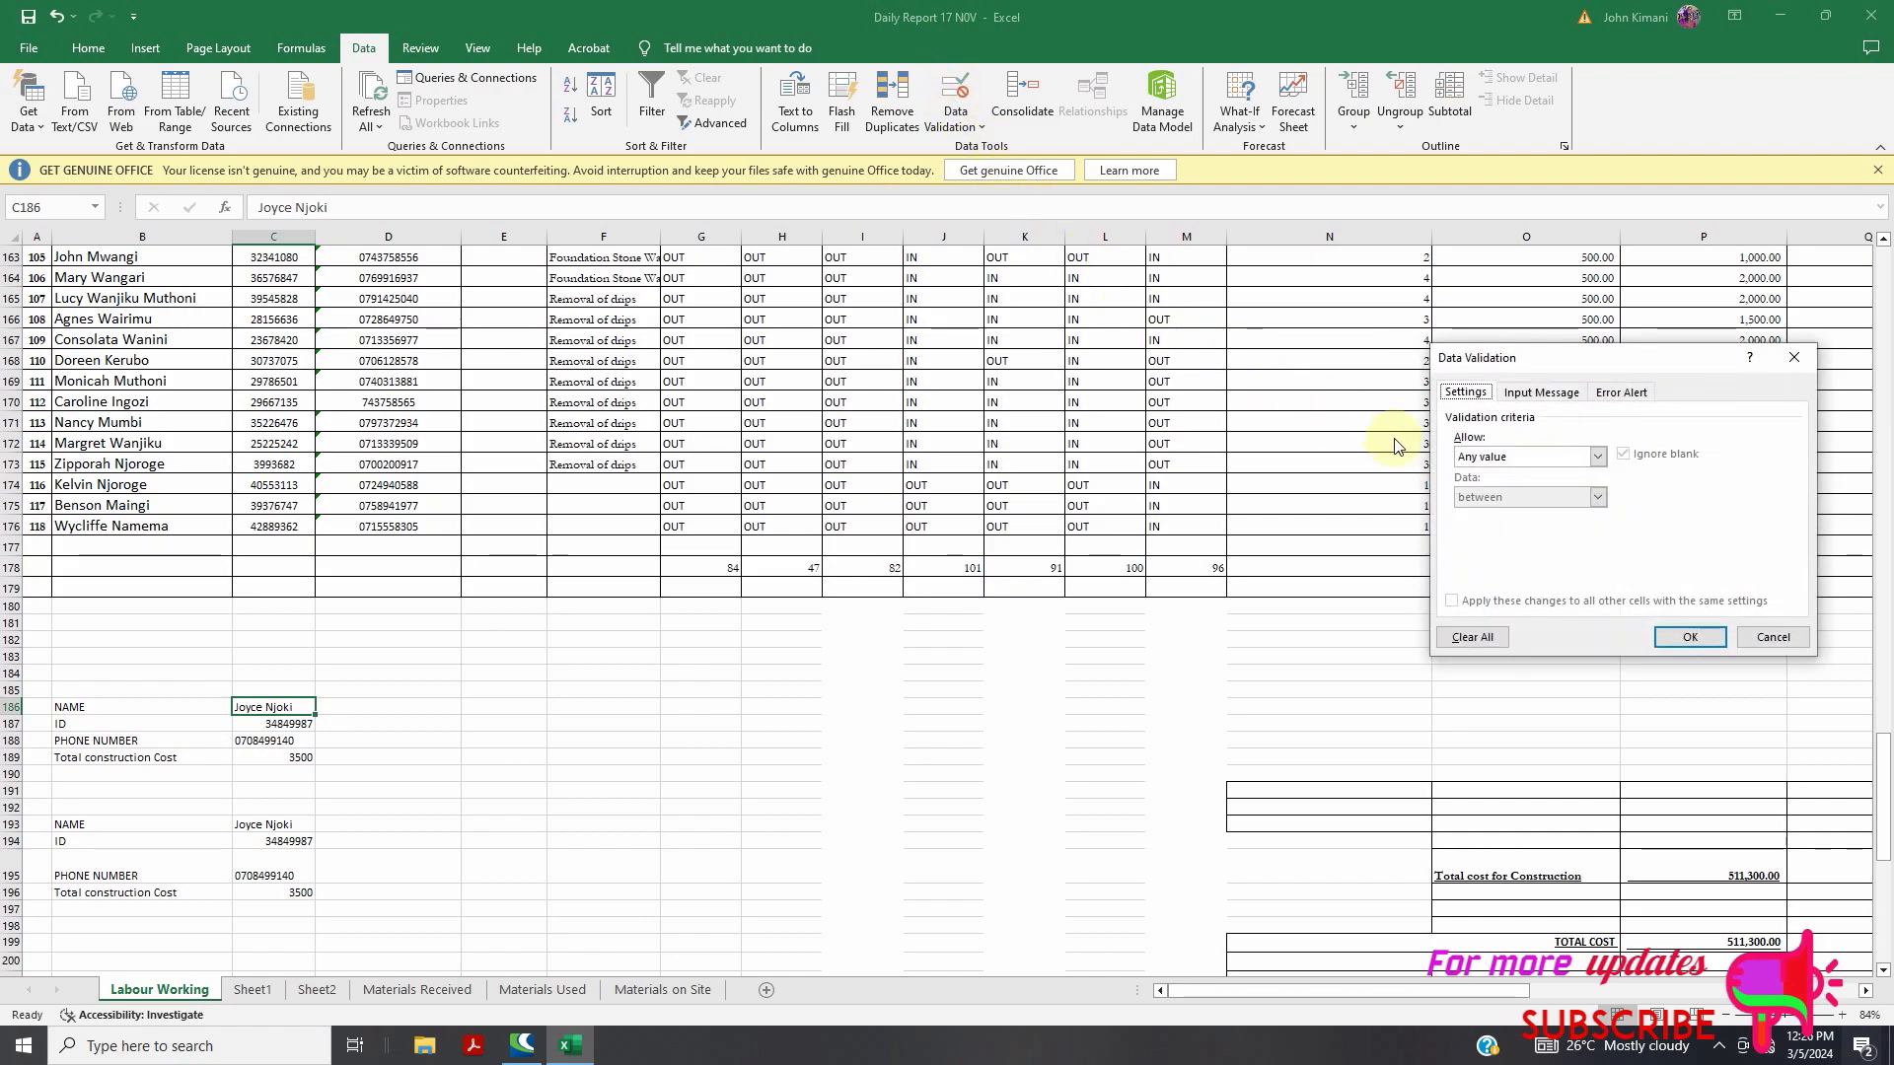
pyautogui.click(1596, 457)
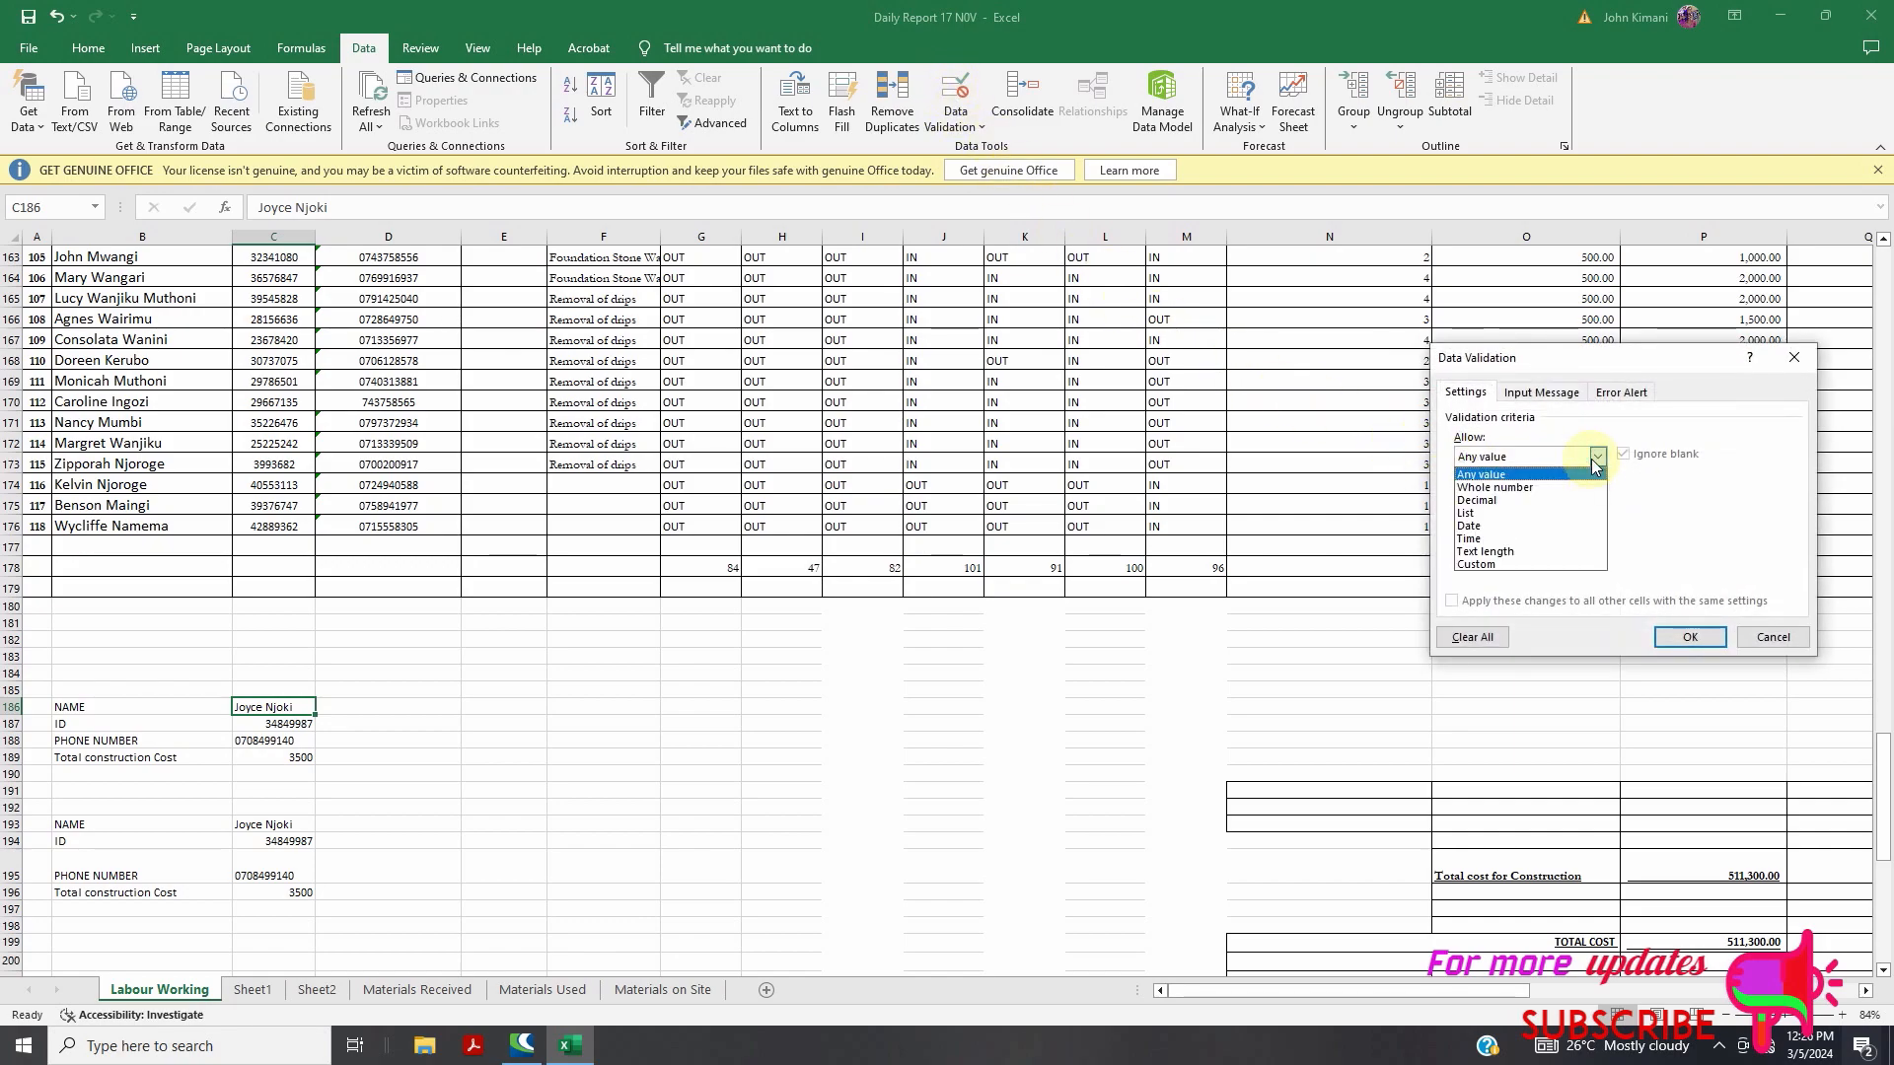
pyautogui.click(1541, 511)
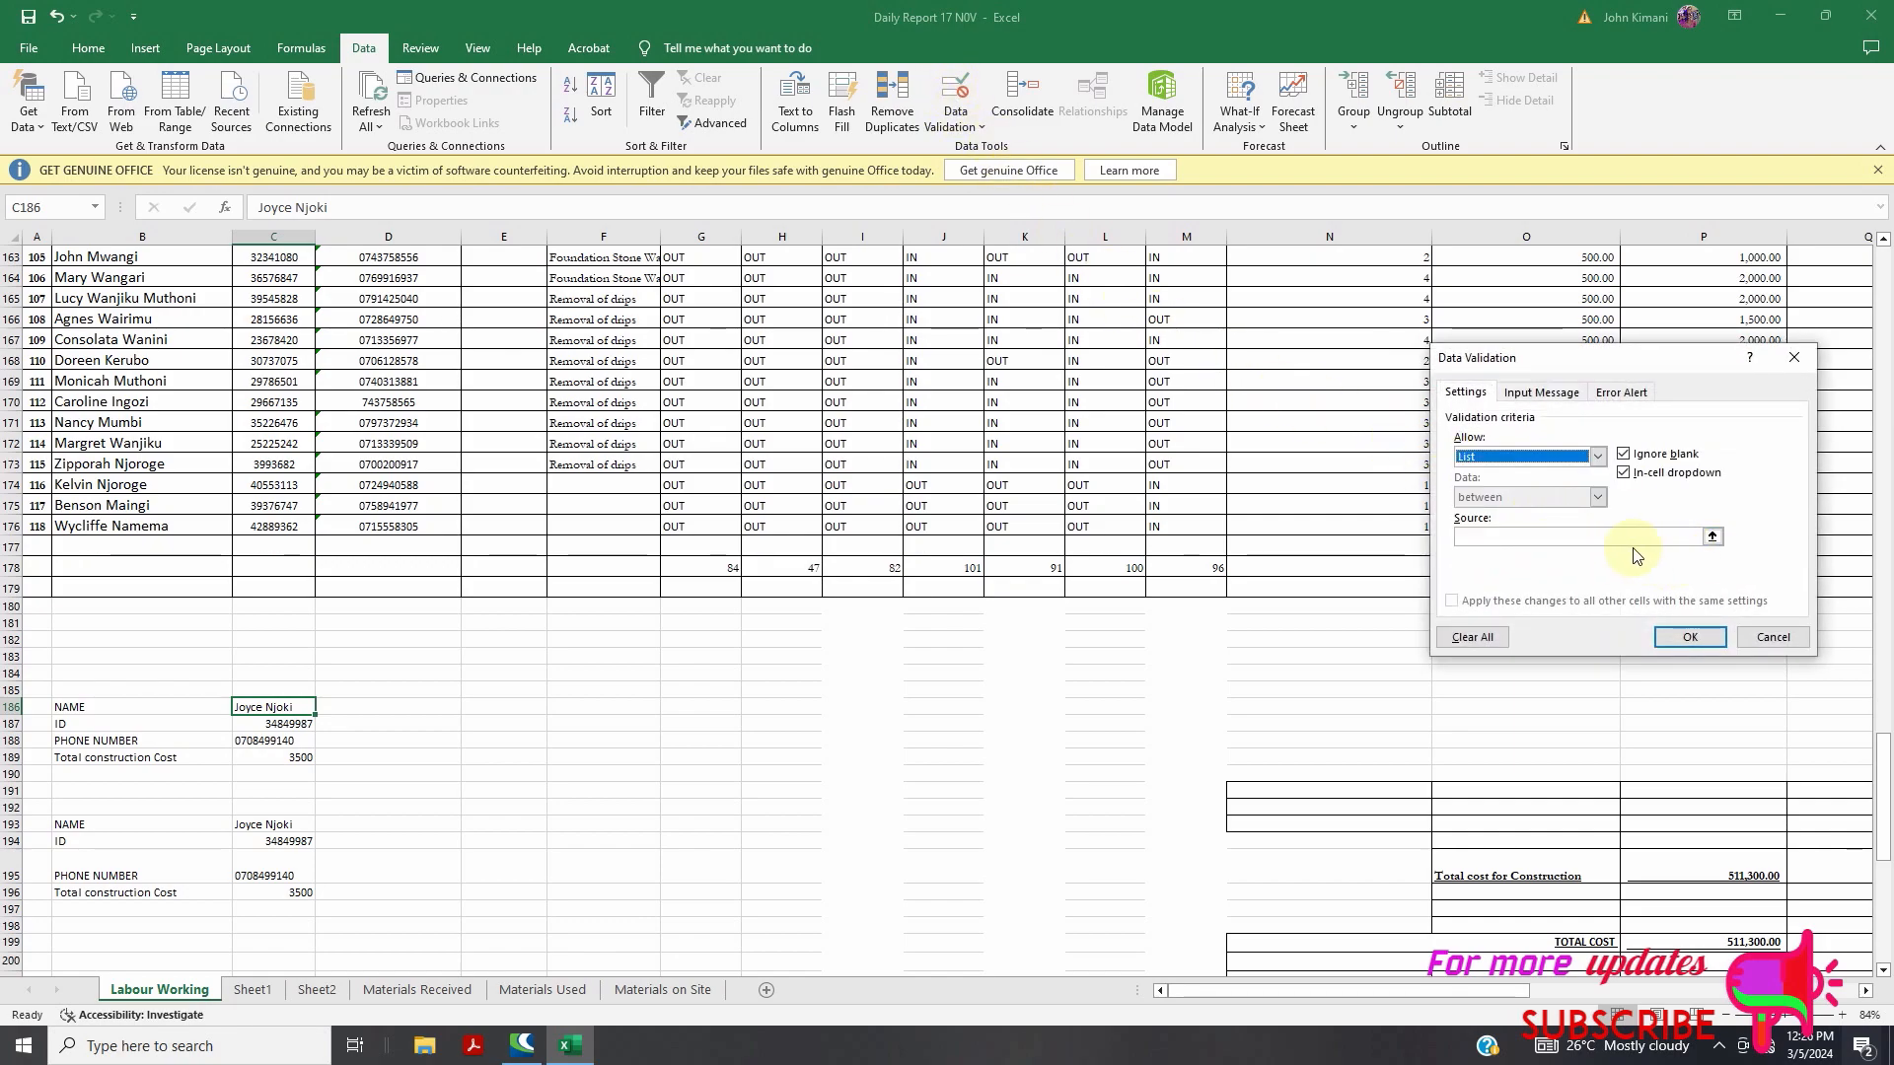
pyautogui.click(1536, 536)
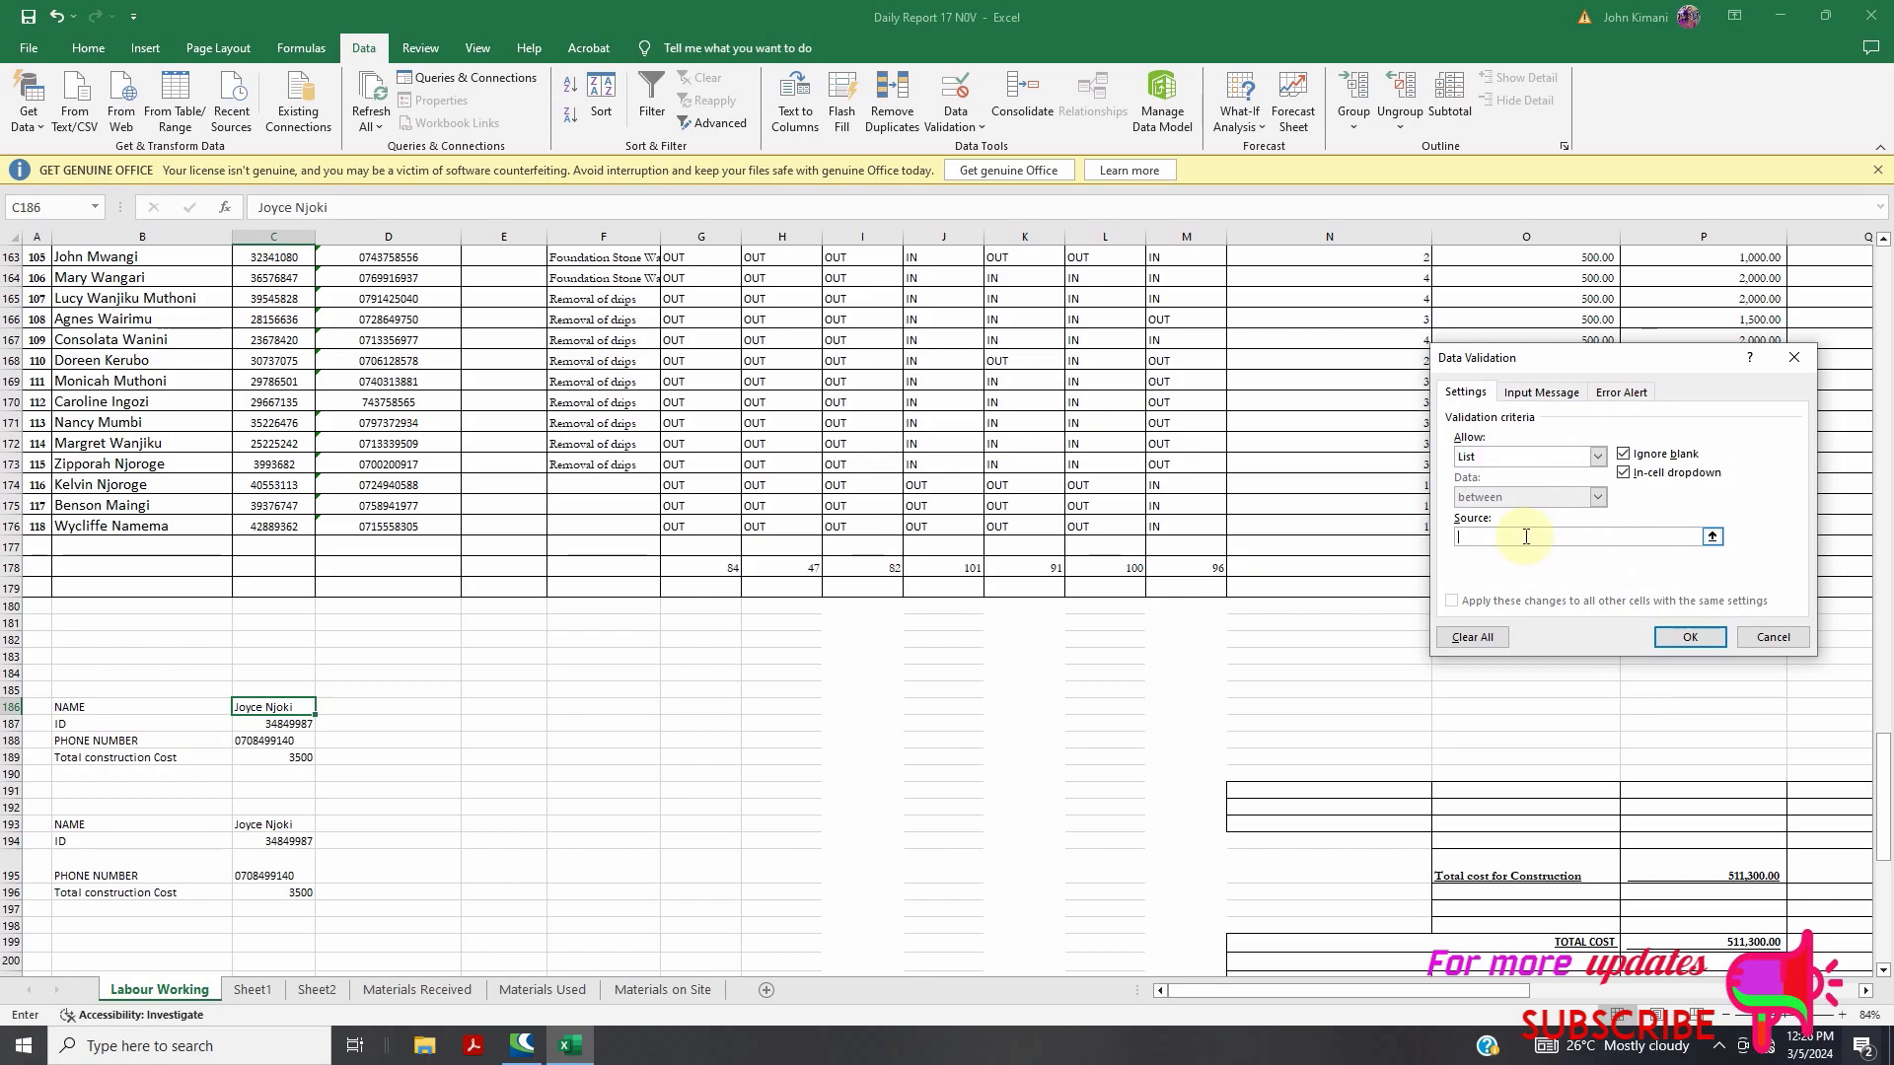
pyautogui.click(1712, 541)
pyautogui.click(1700, 545)
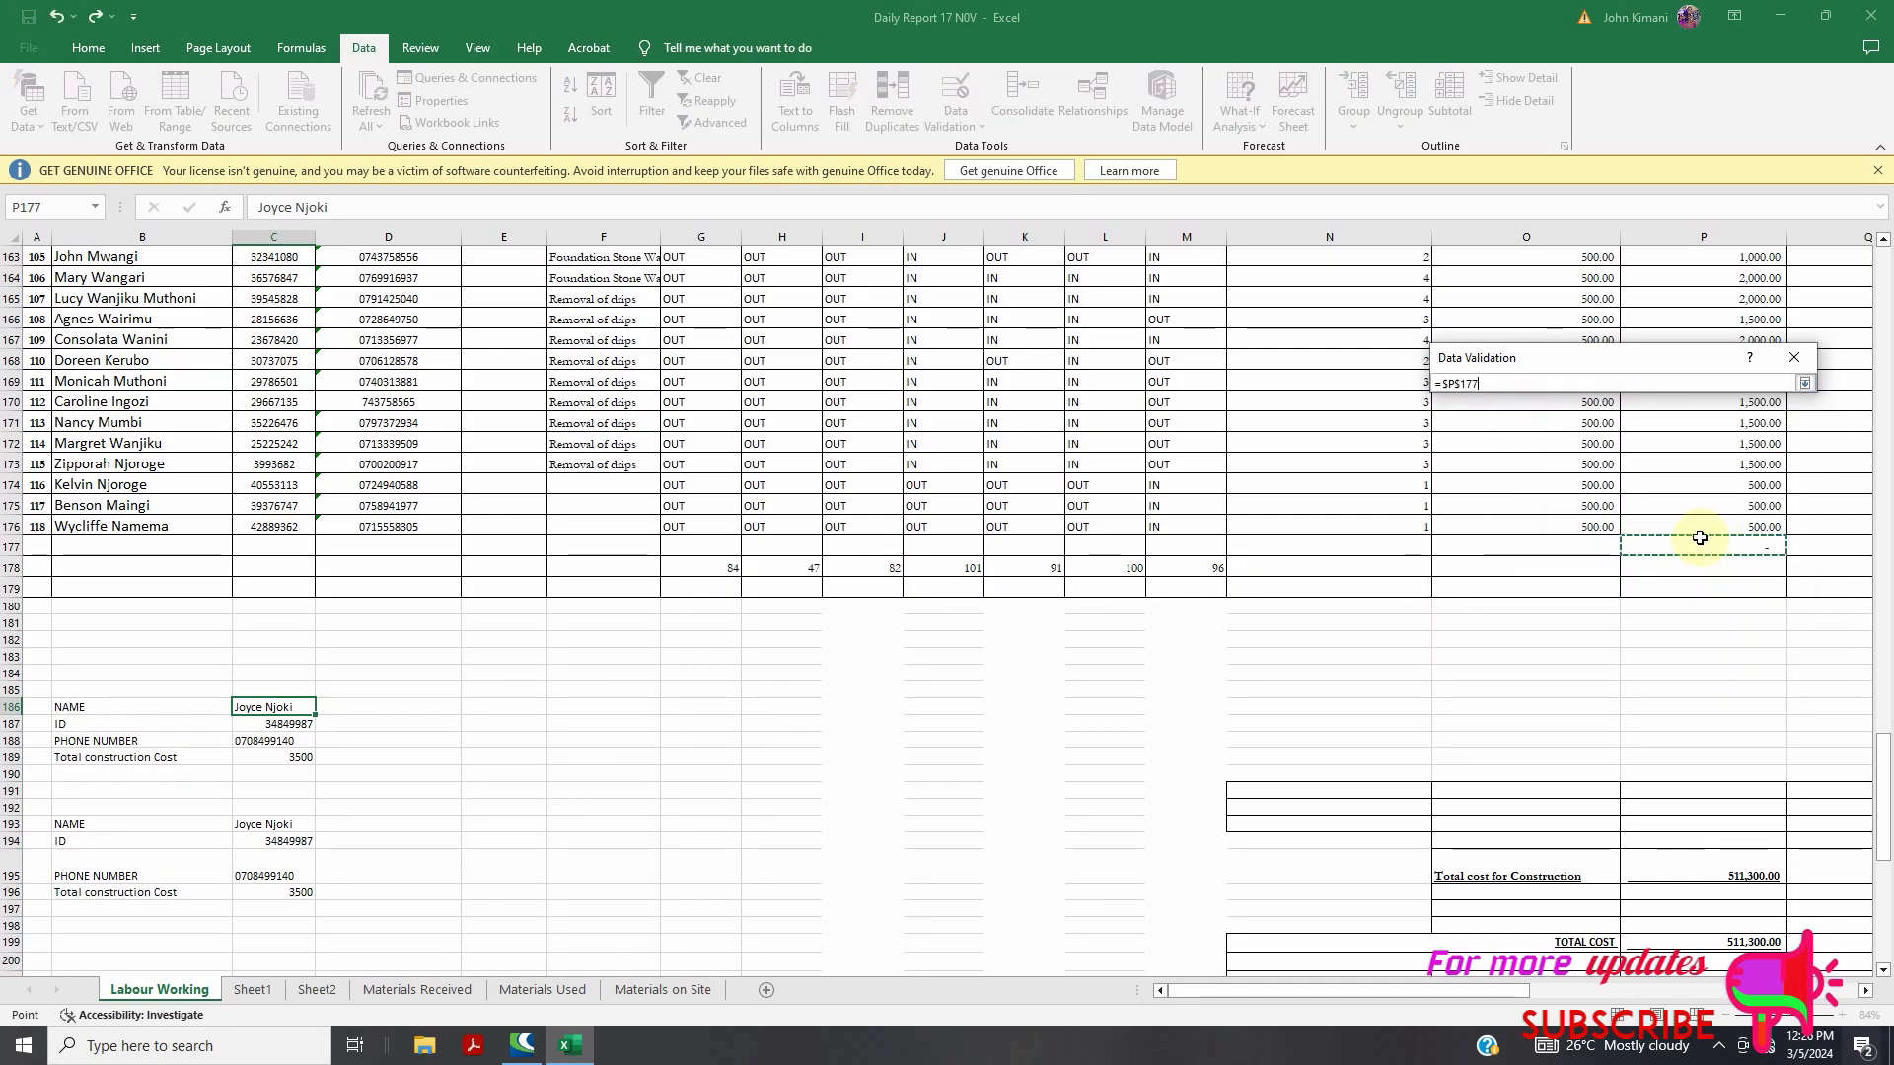
pyautogui.scroll(7, 114, 424)
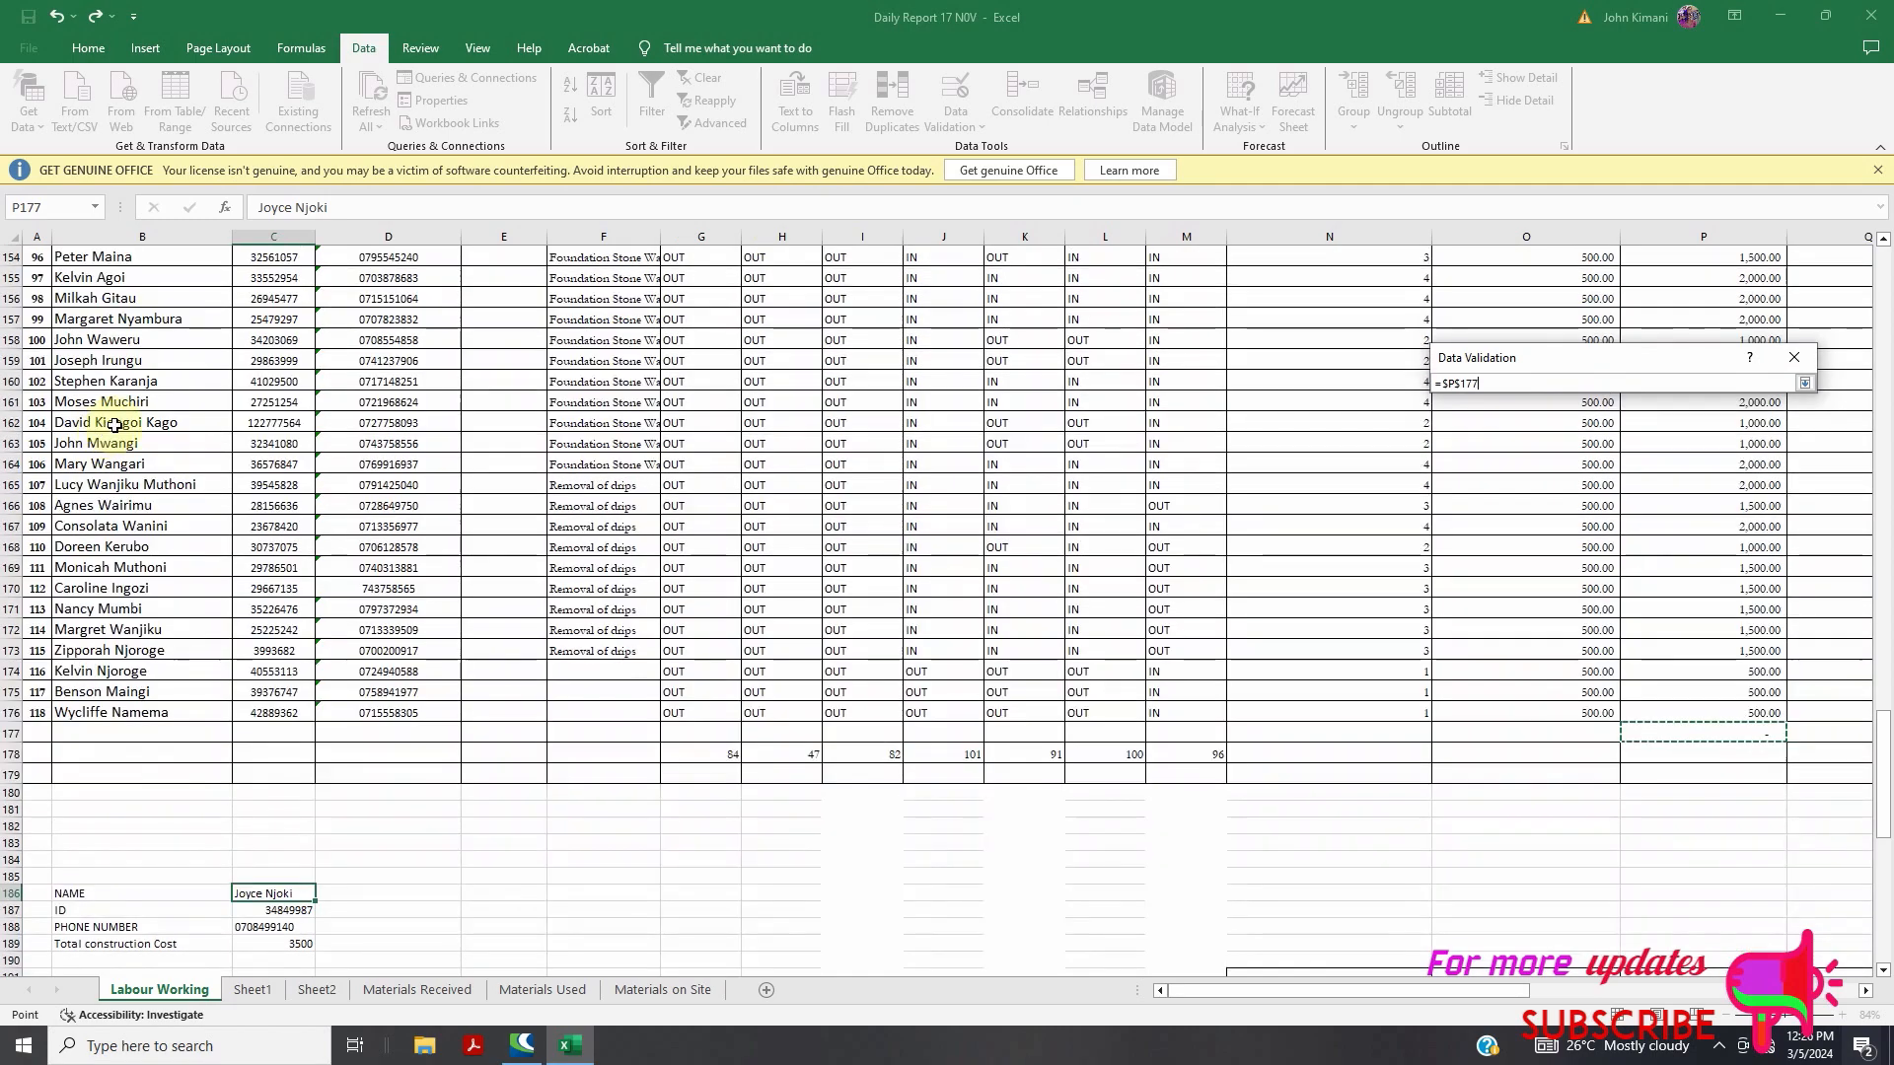
pyautogui.press('BackSpace')
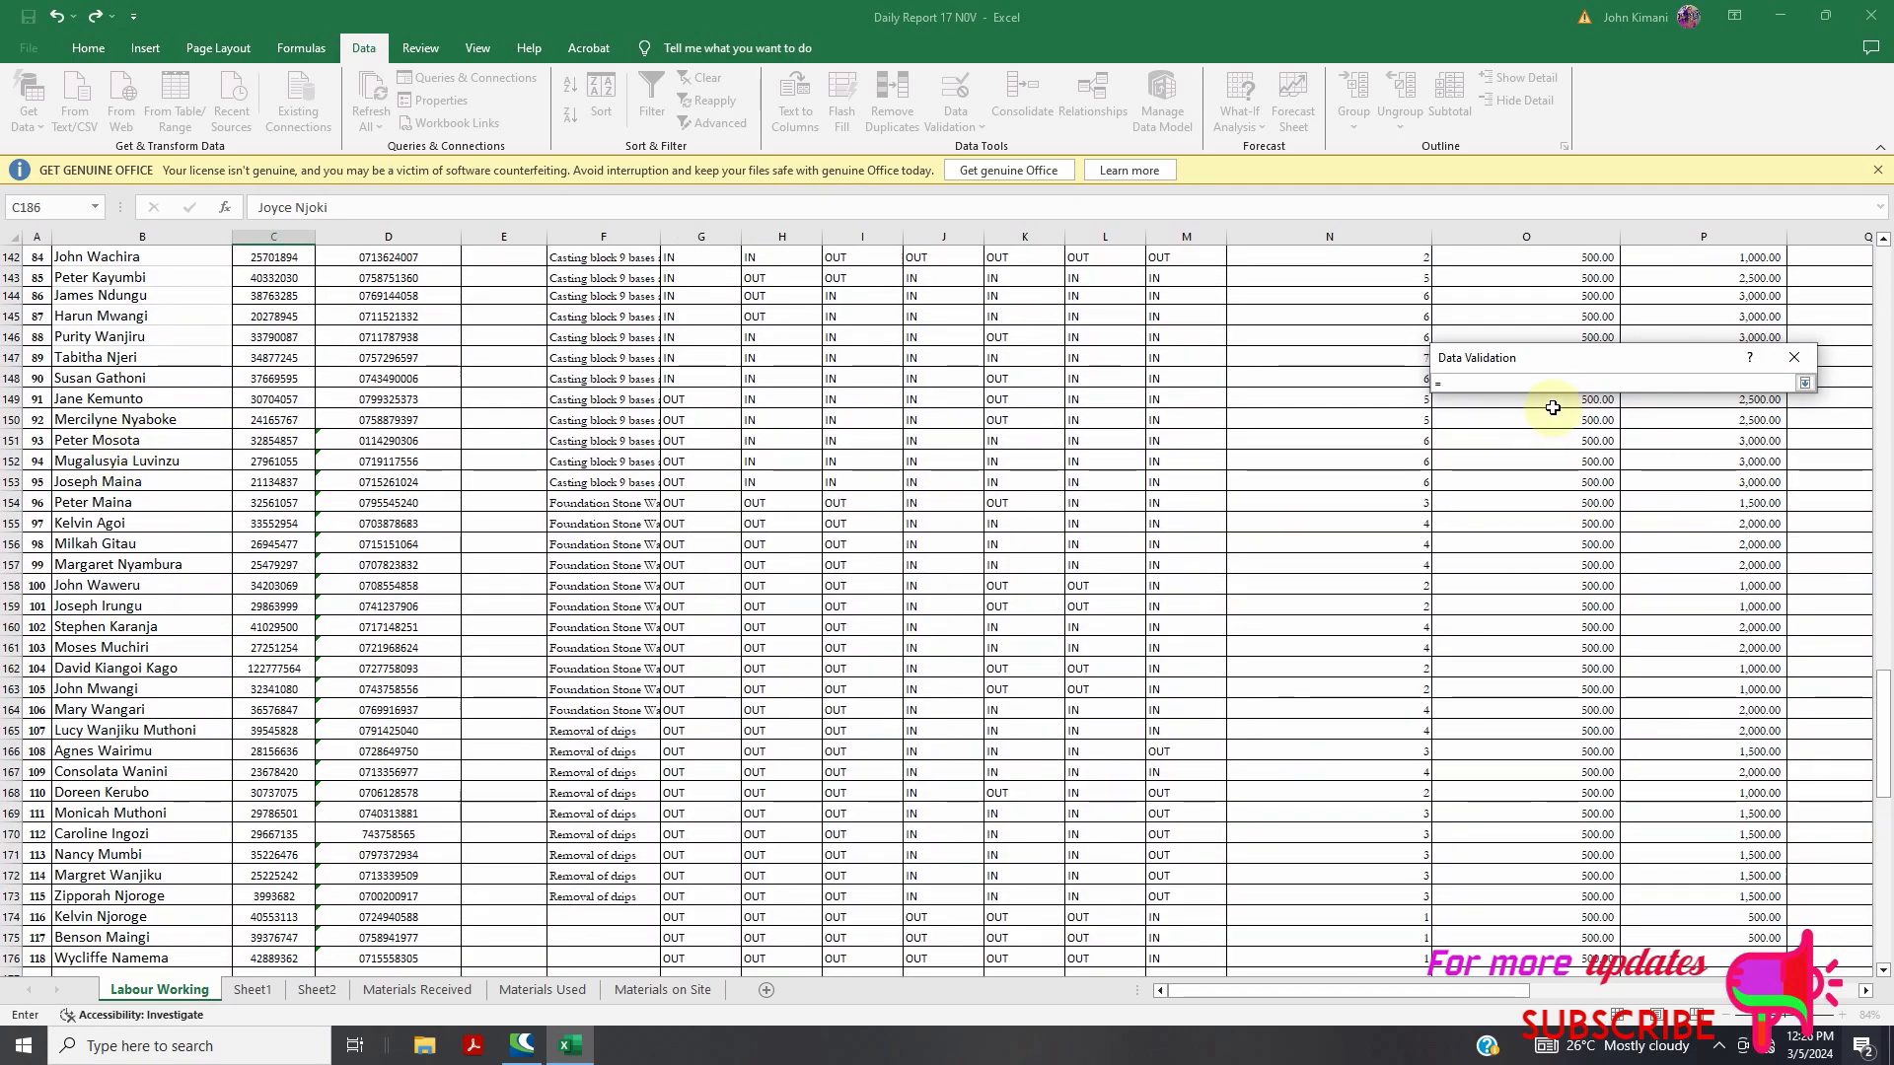
pyautogui.scroll(20, 129, 409)
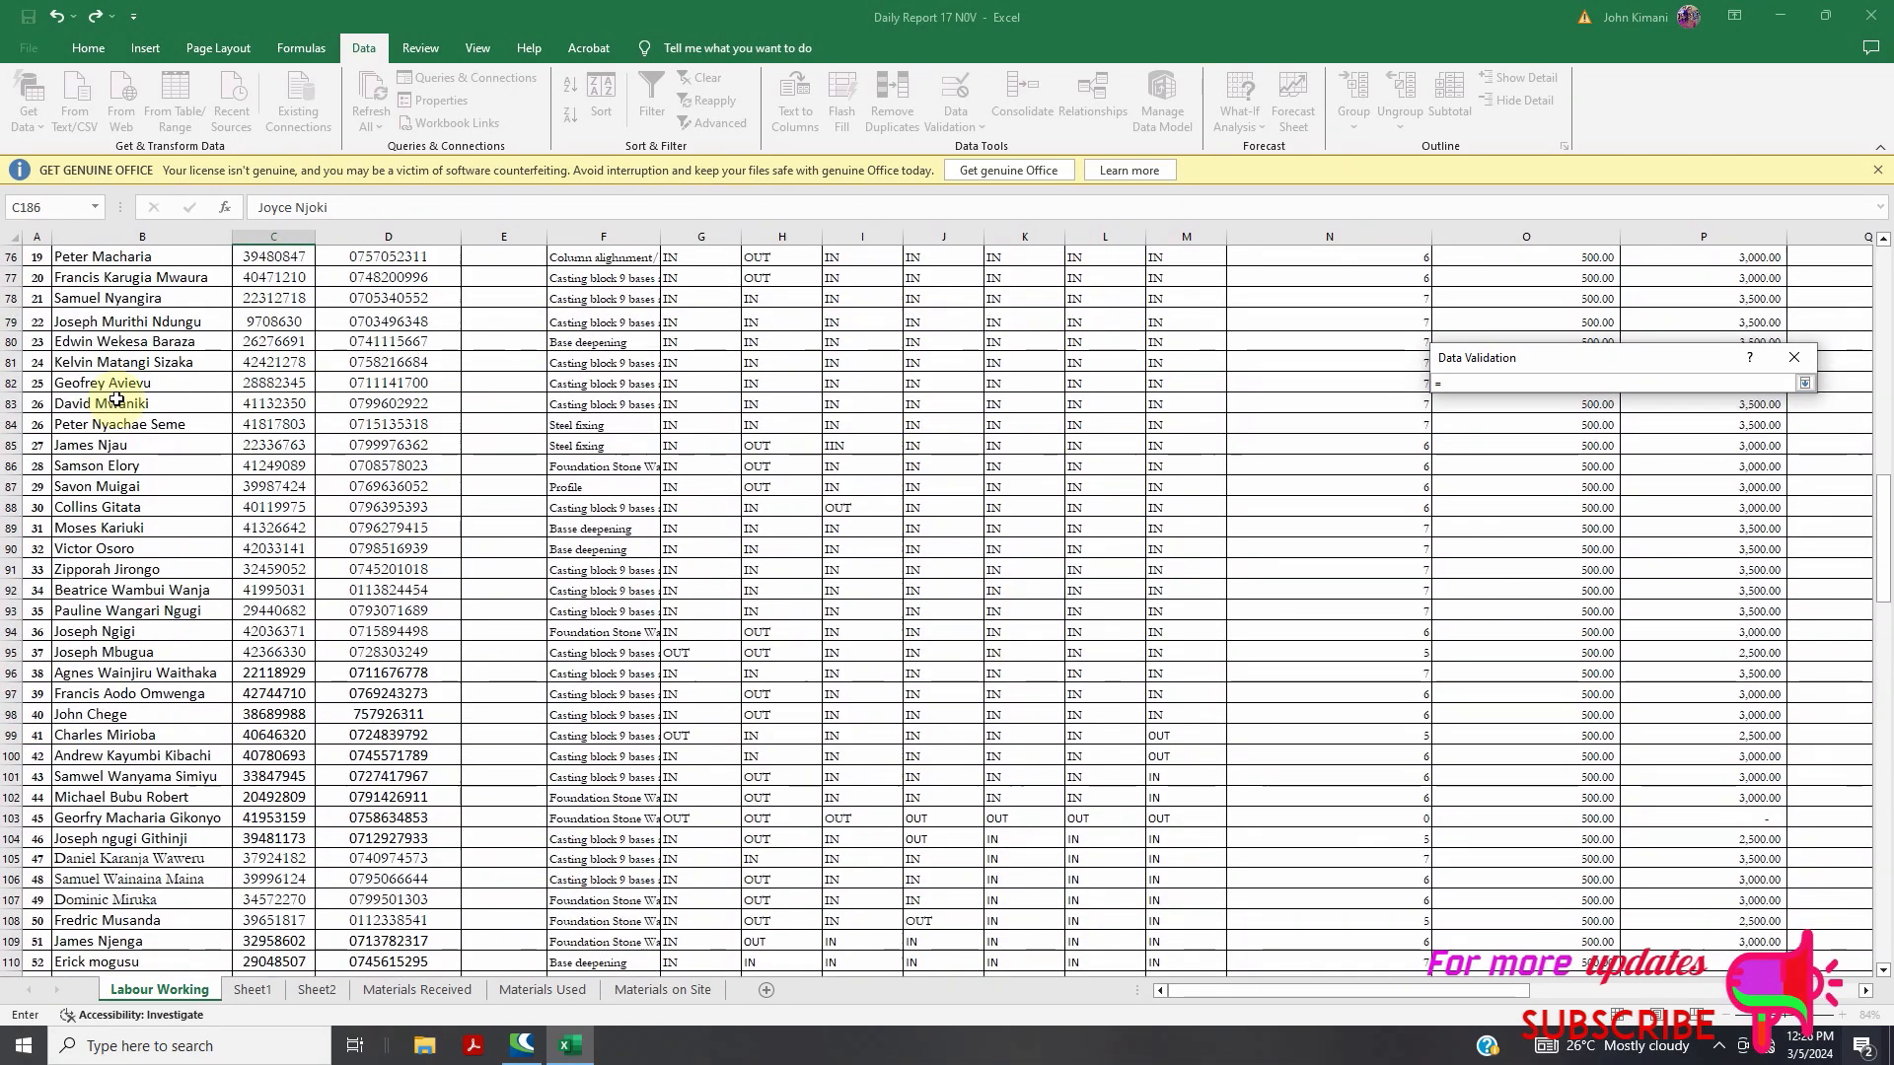
pyautogui.scroll(20, 117, 399)
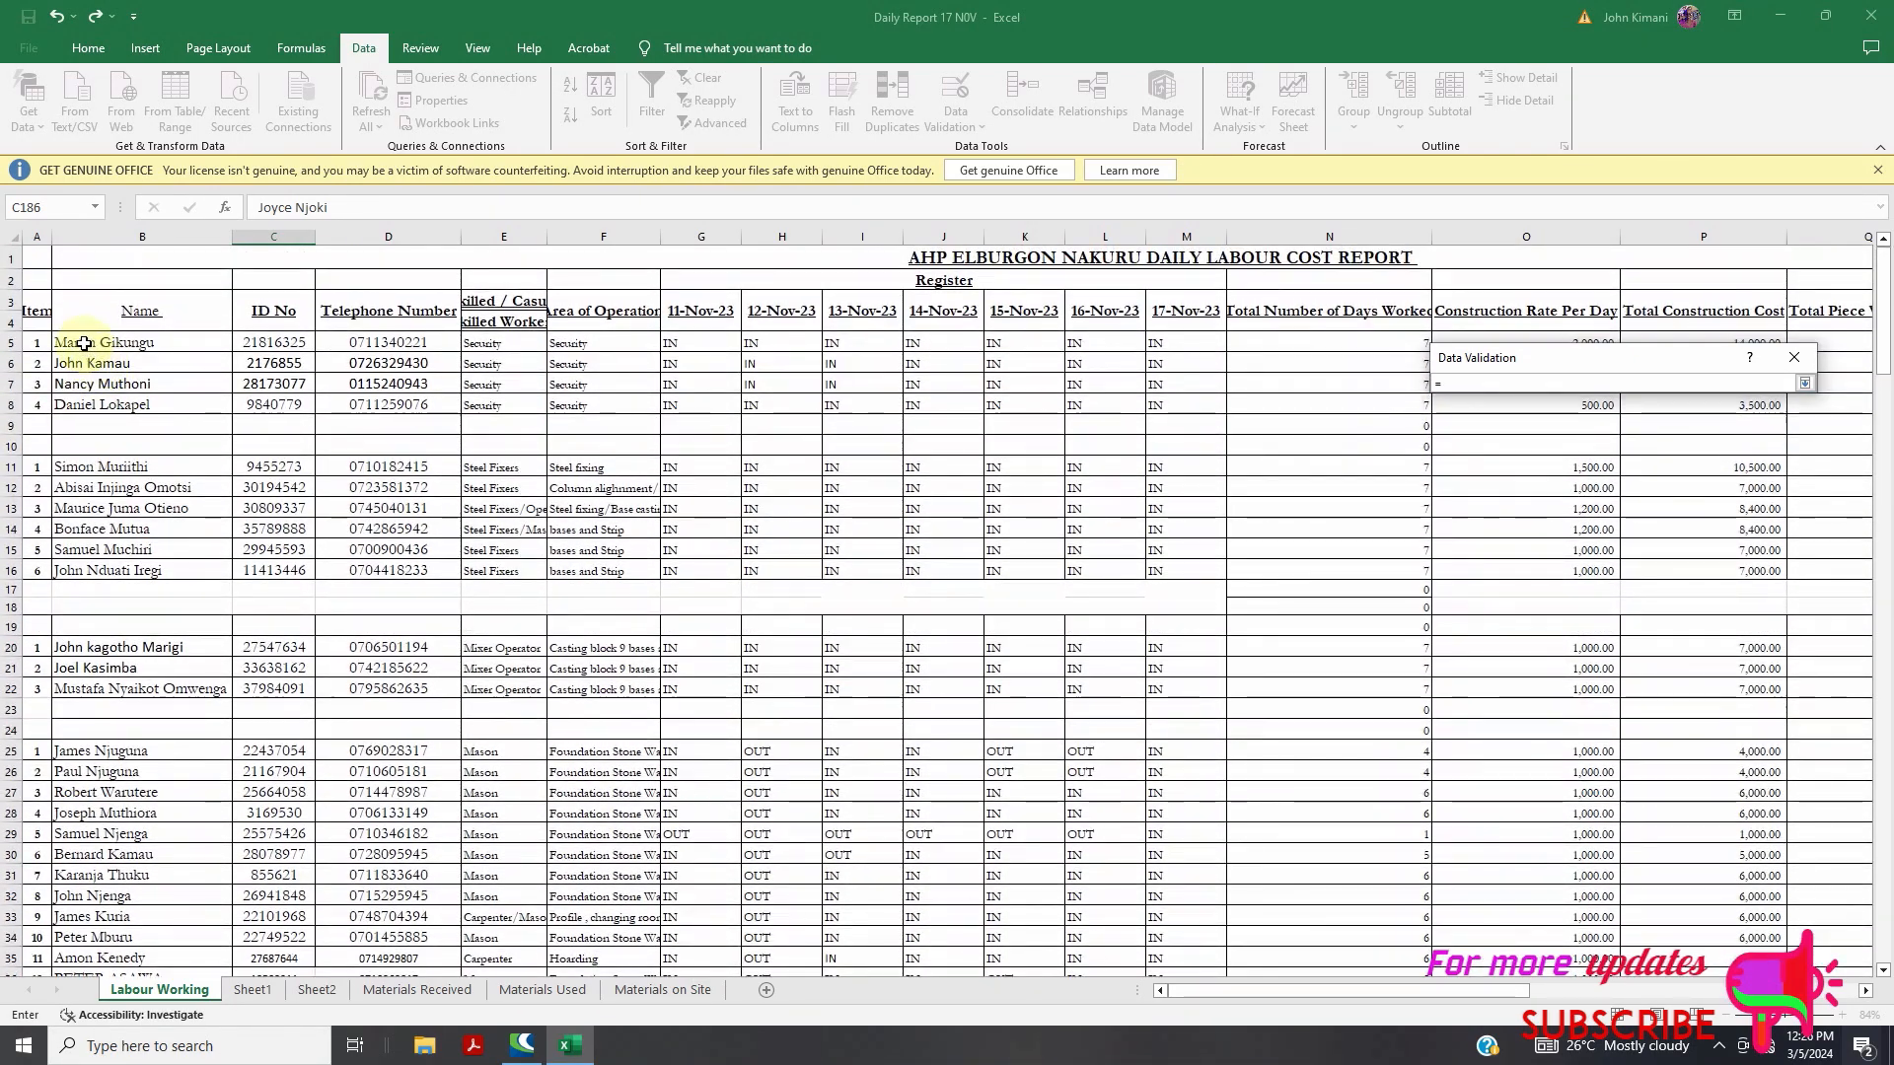
pyautogui.moveTo(84, 343); pyautogui.dragTo(162, 899)
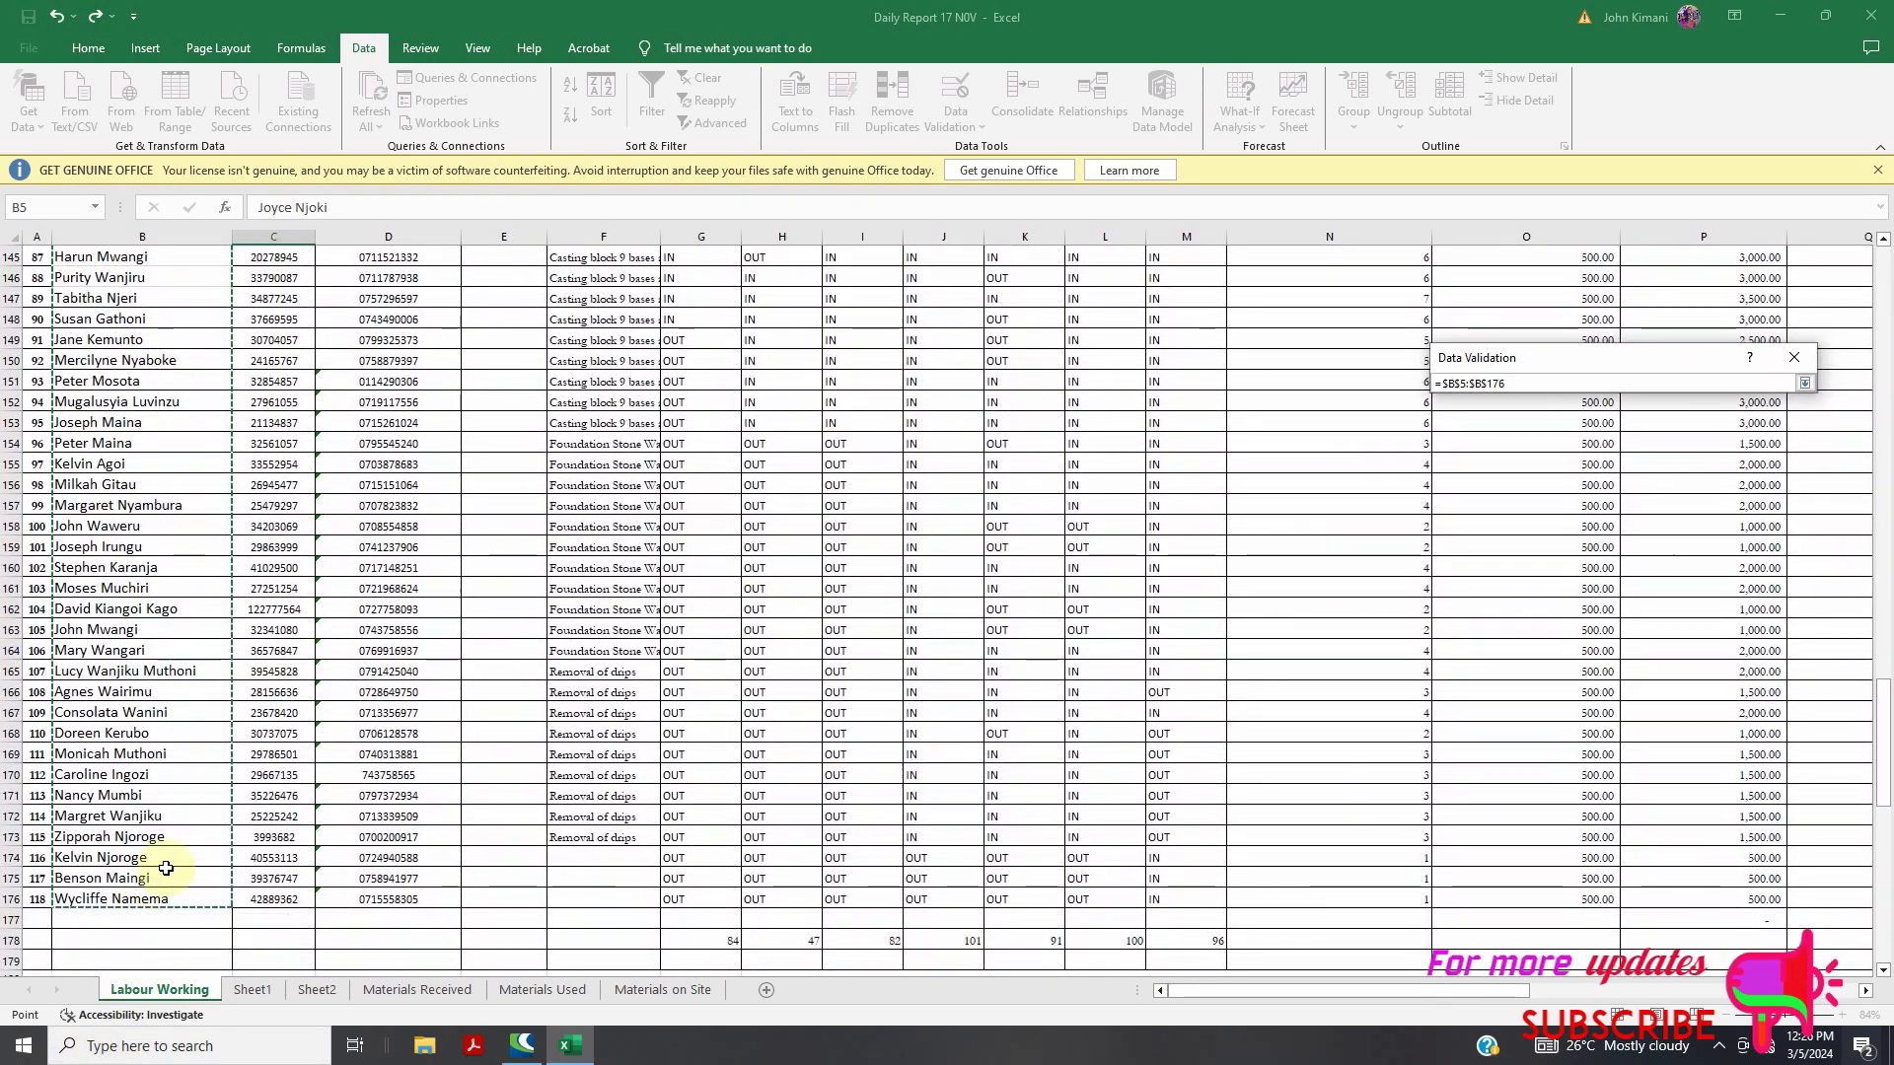
pyautogui.press('Return')
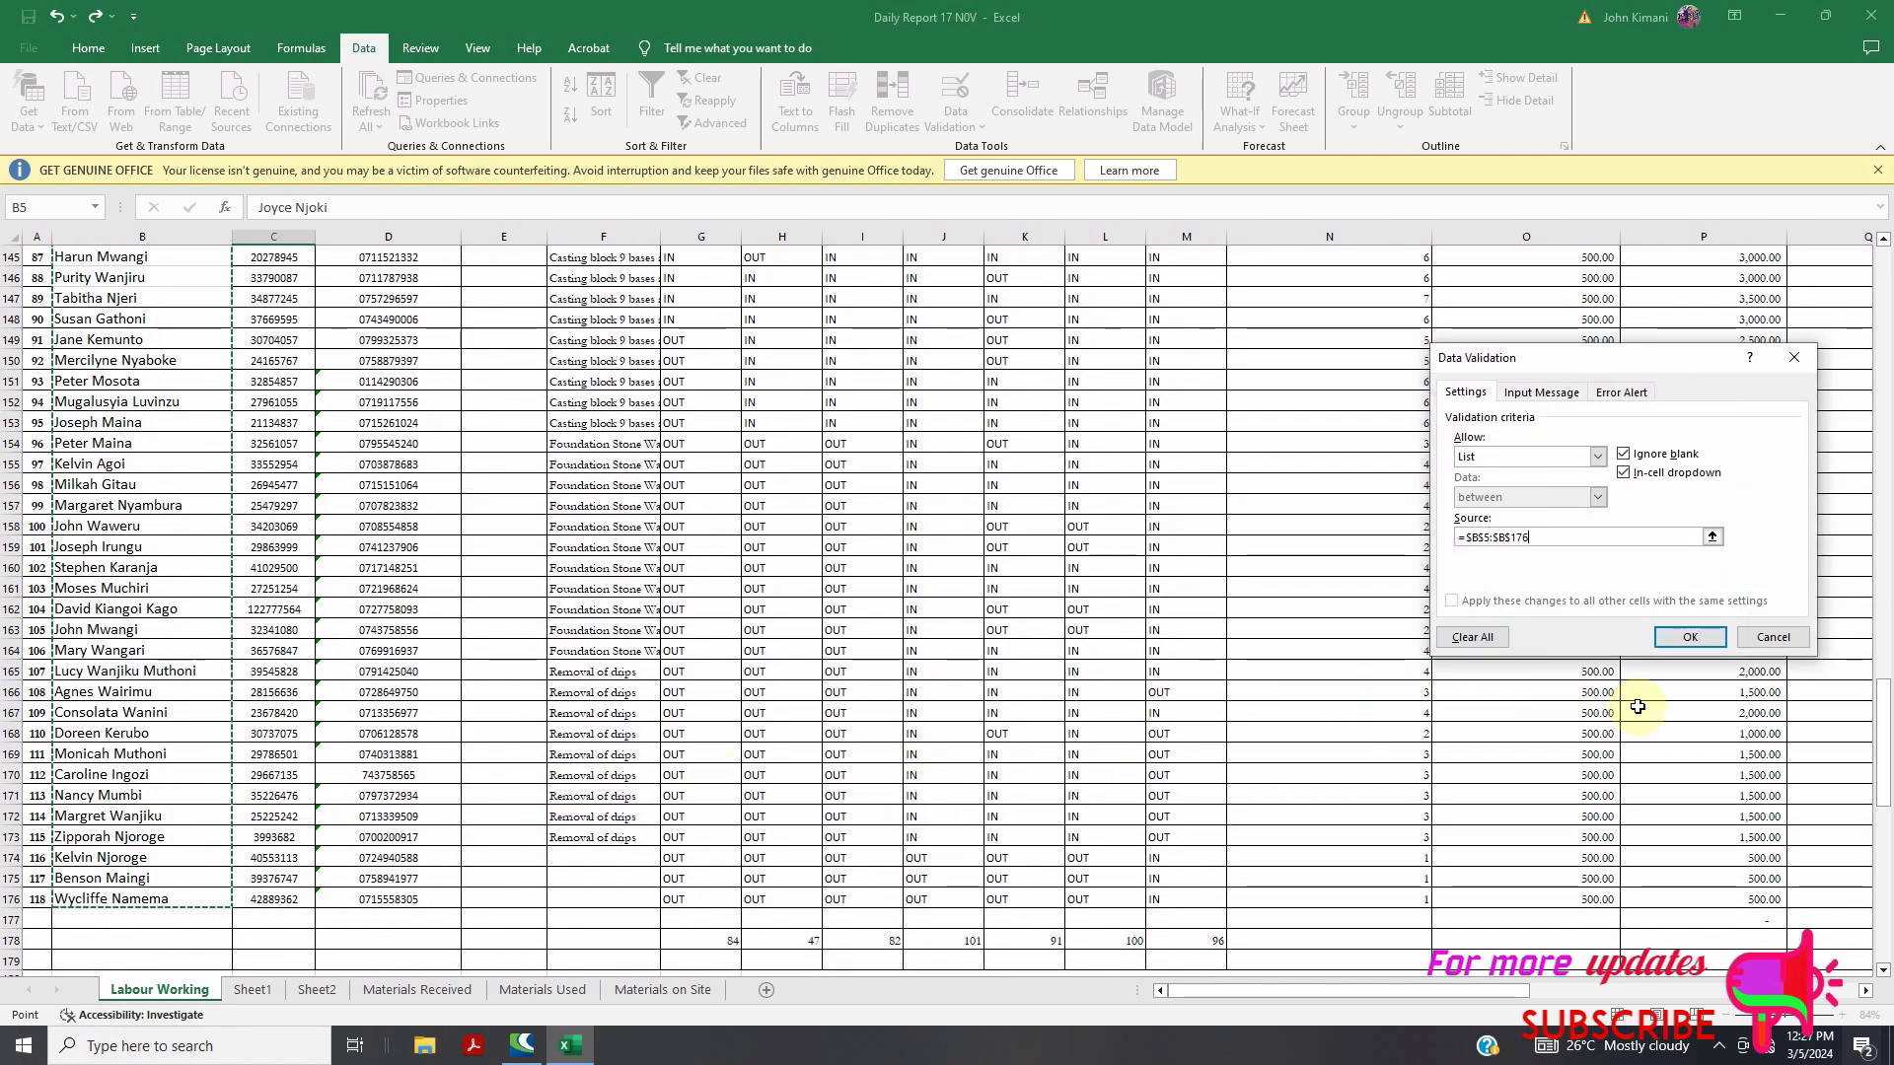
pyautogui.click(1690, 636)
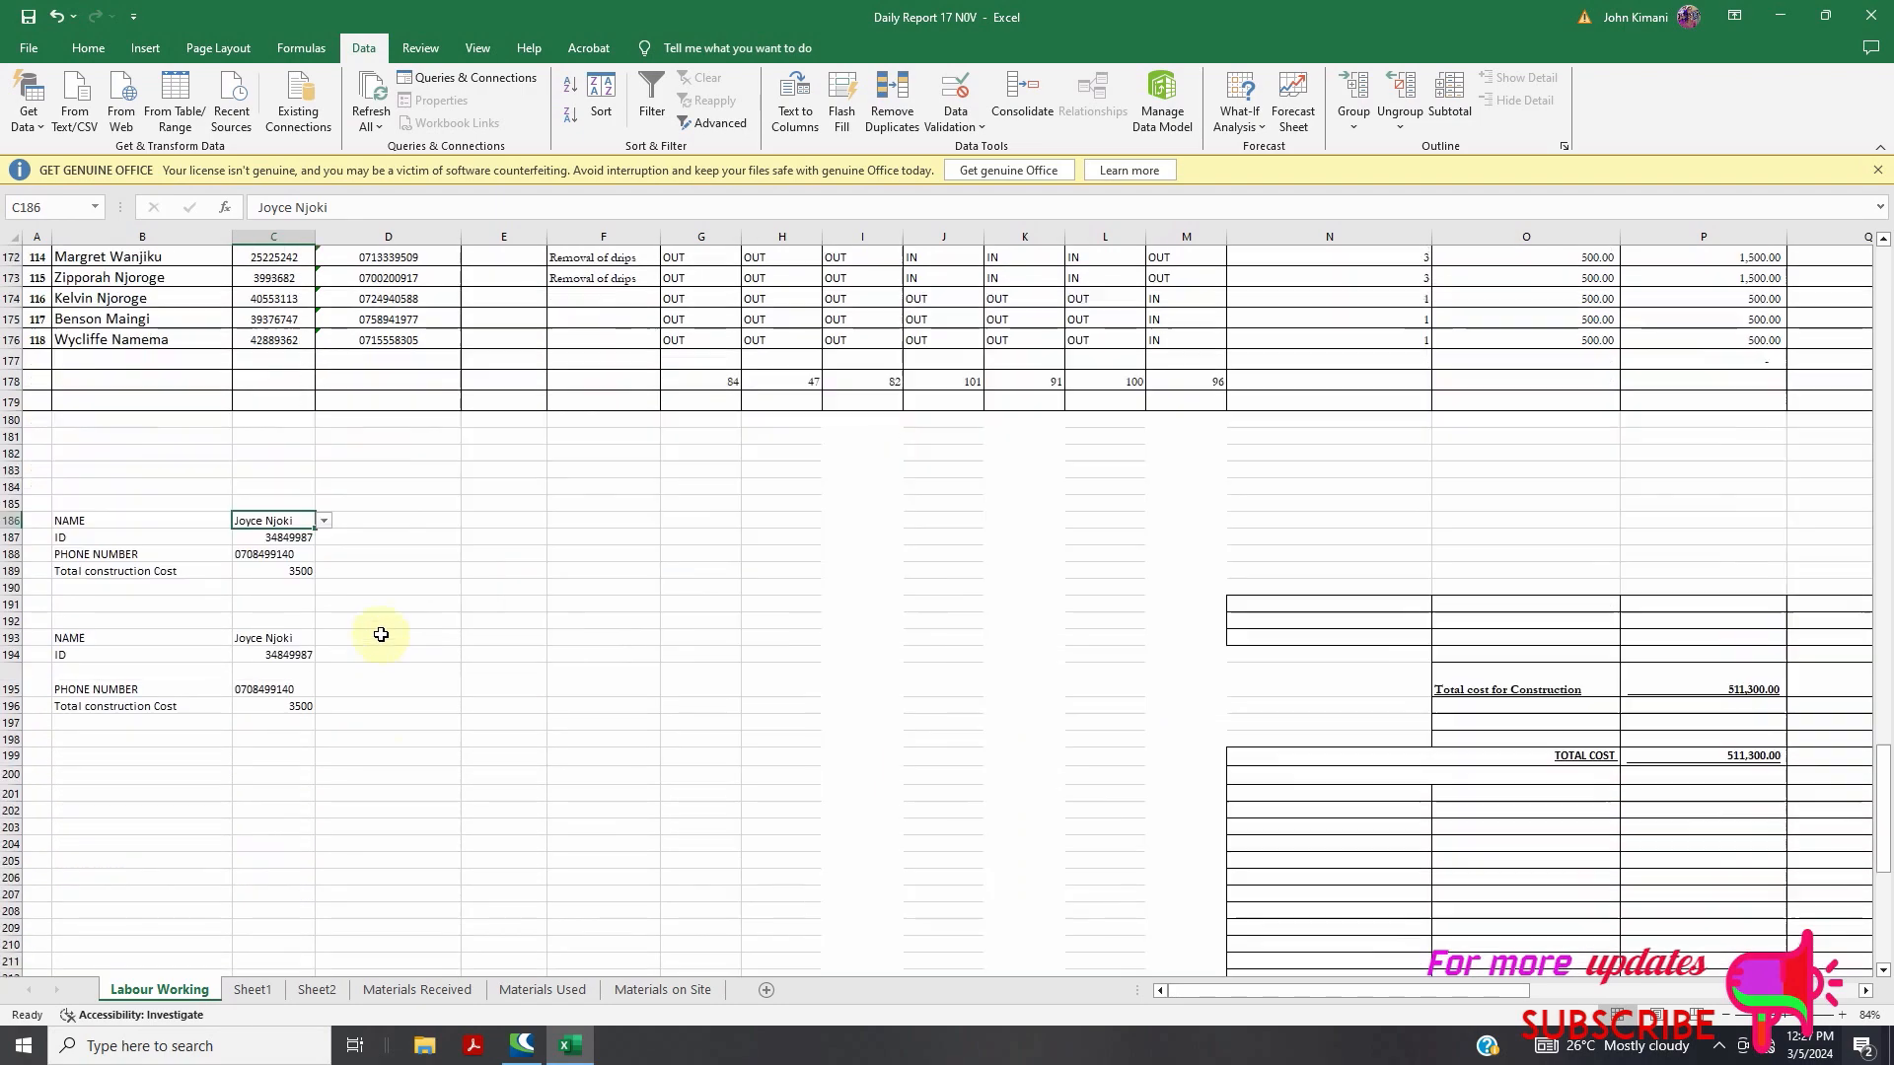
# Pick two different workers from C186's drop-down, ending with a 3000 total construction cost
pyautogui.scroll(-2, 381, 634)
pyautogui.click(324, 396)
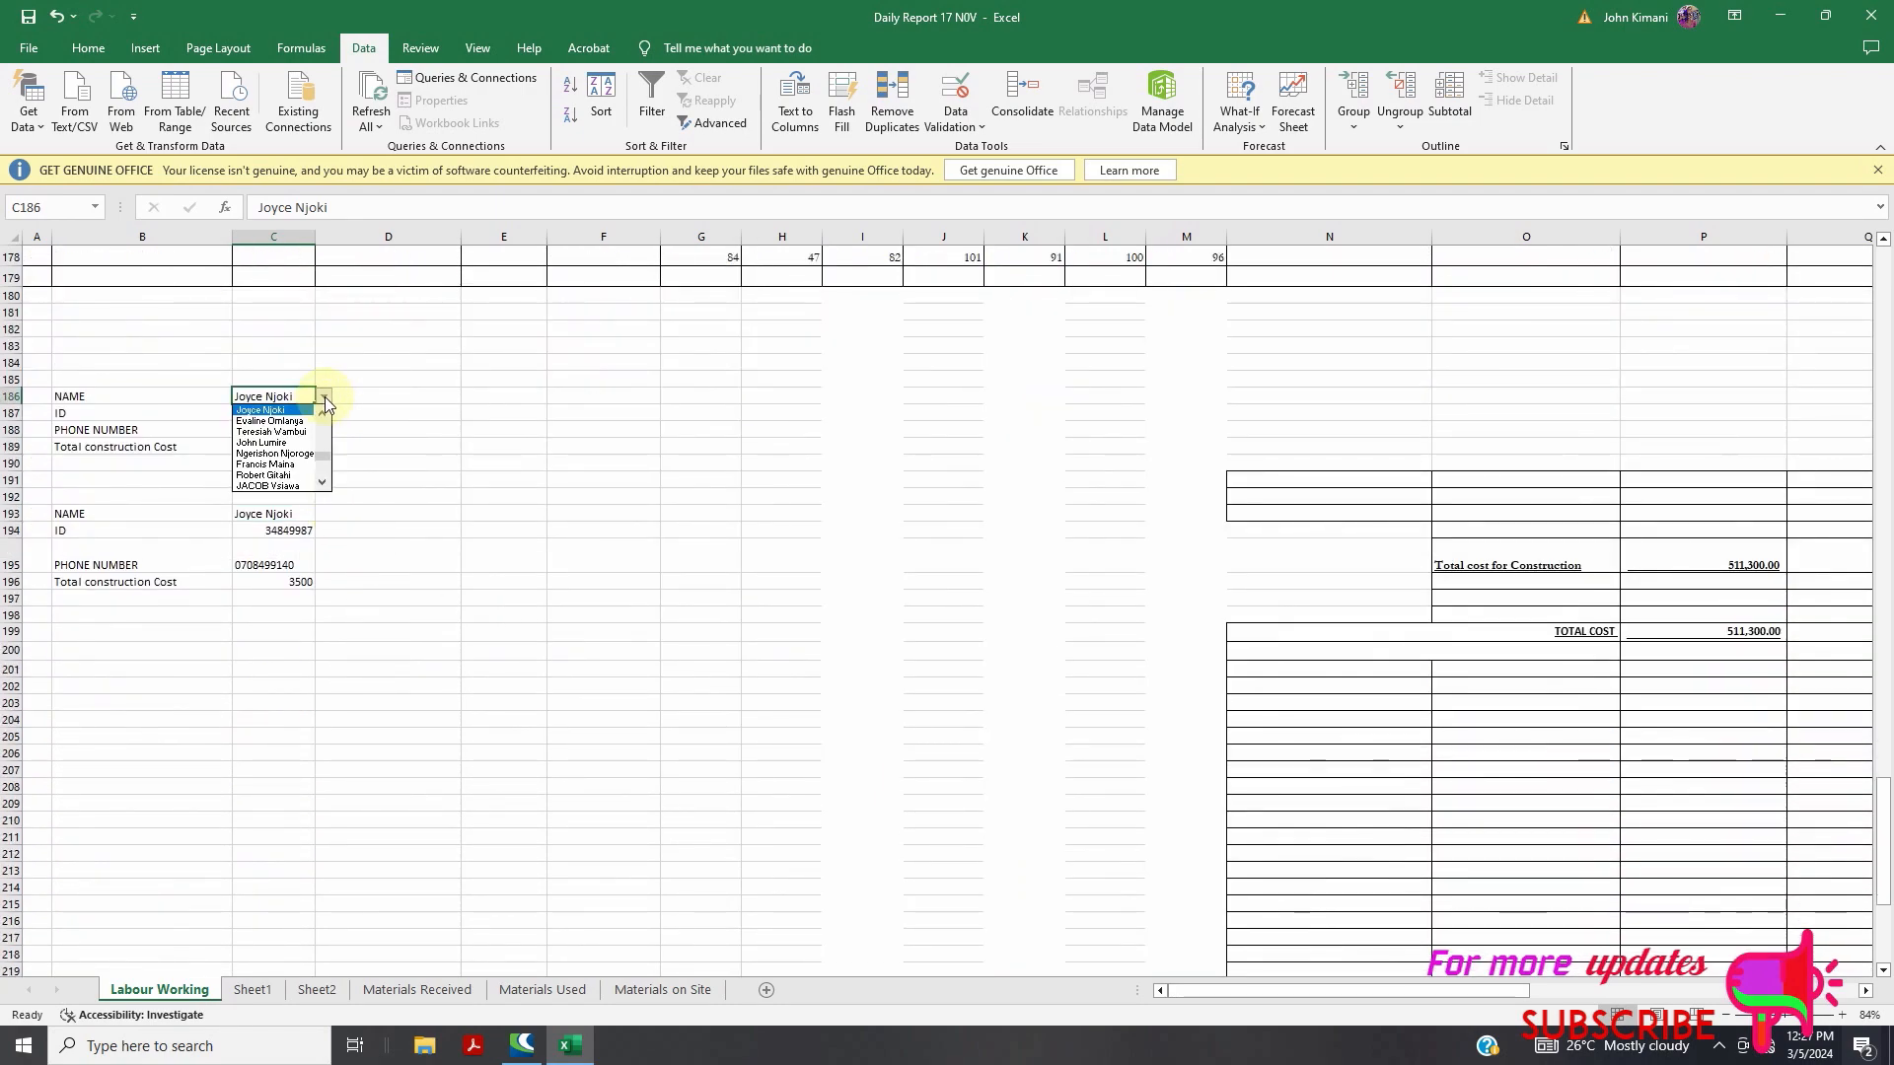
pyautogui.scroll(-3, 317, 454)
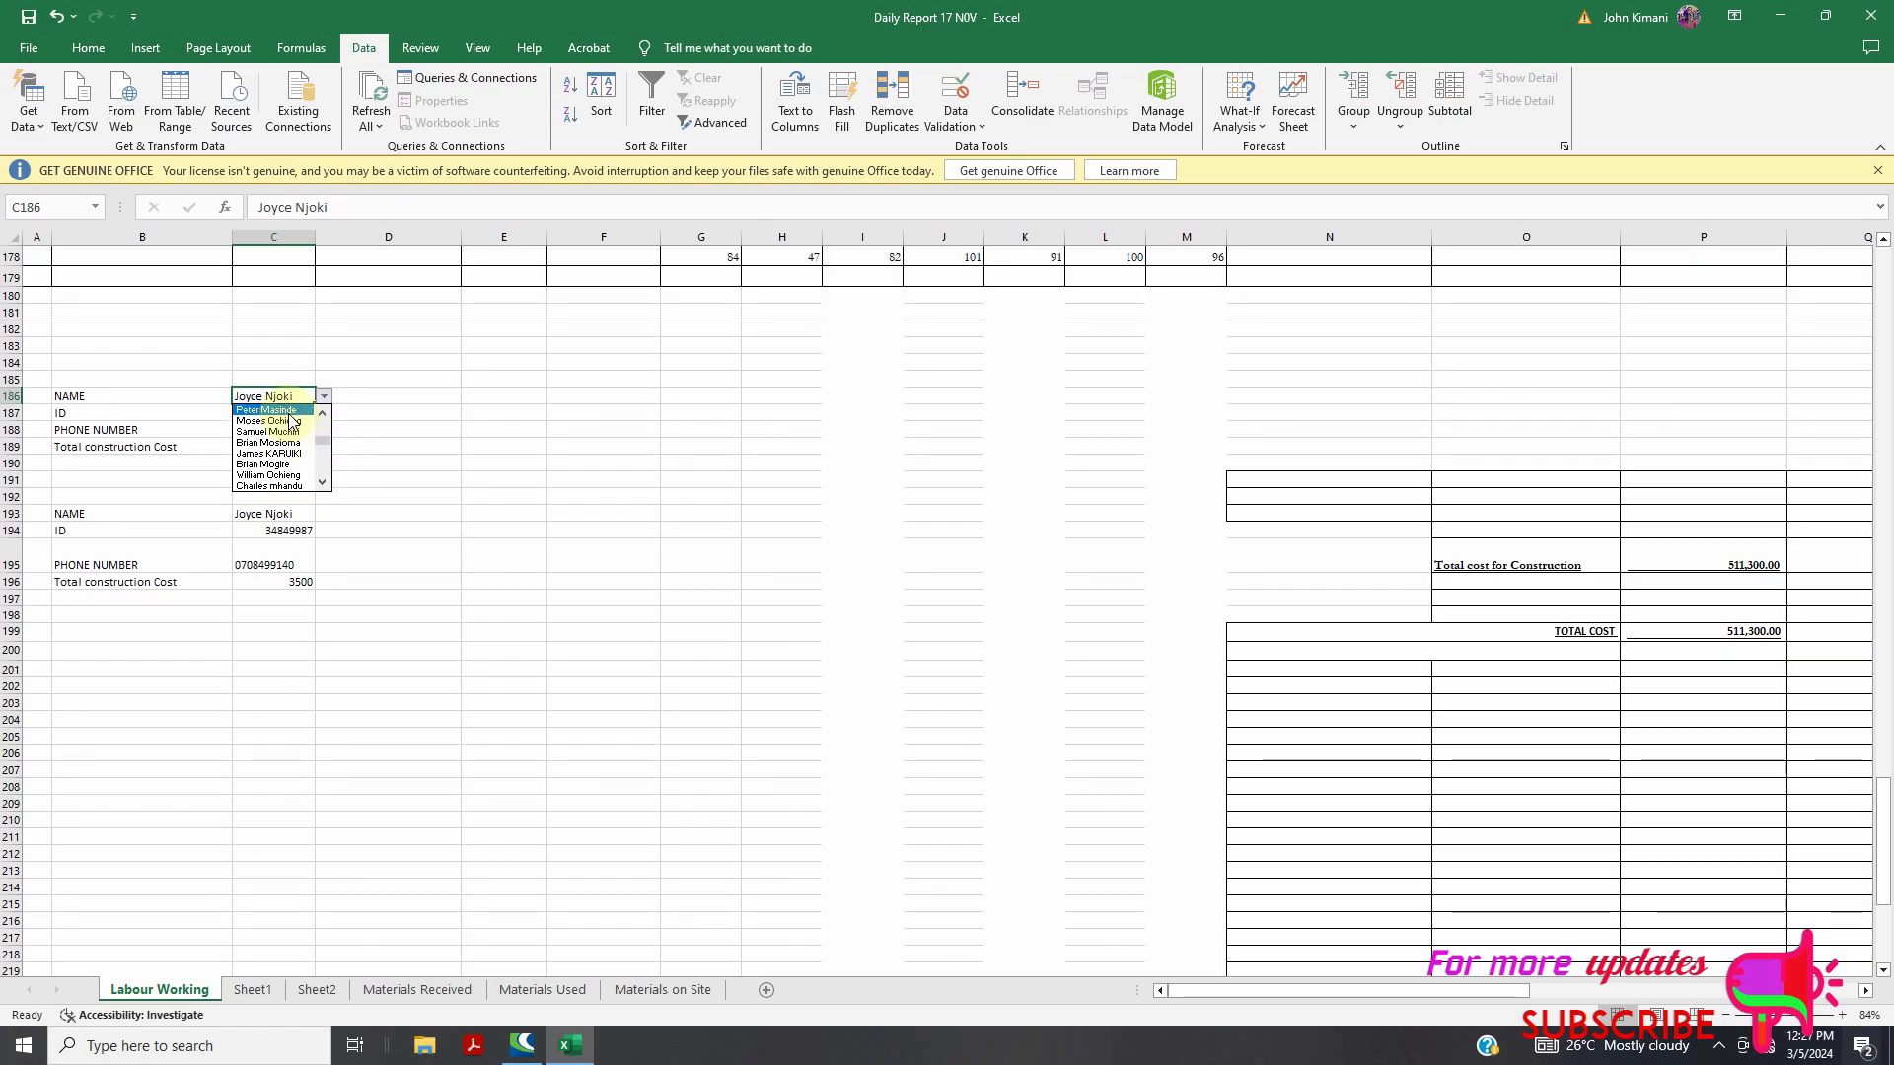
pyautogui.click(287, 443)
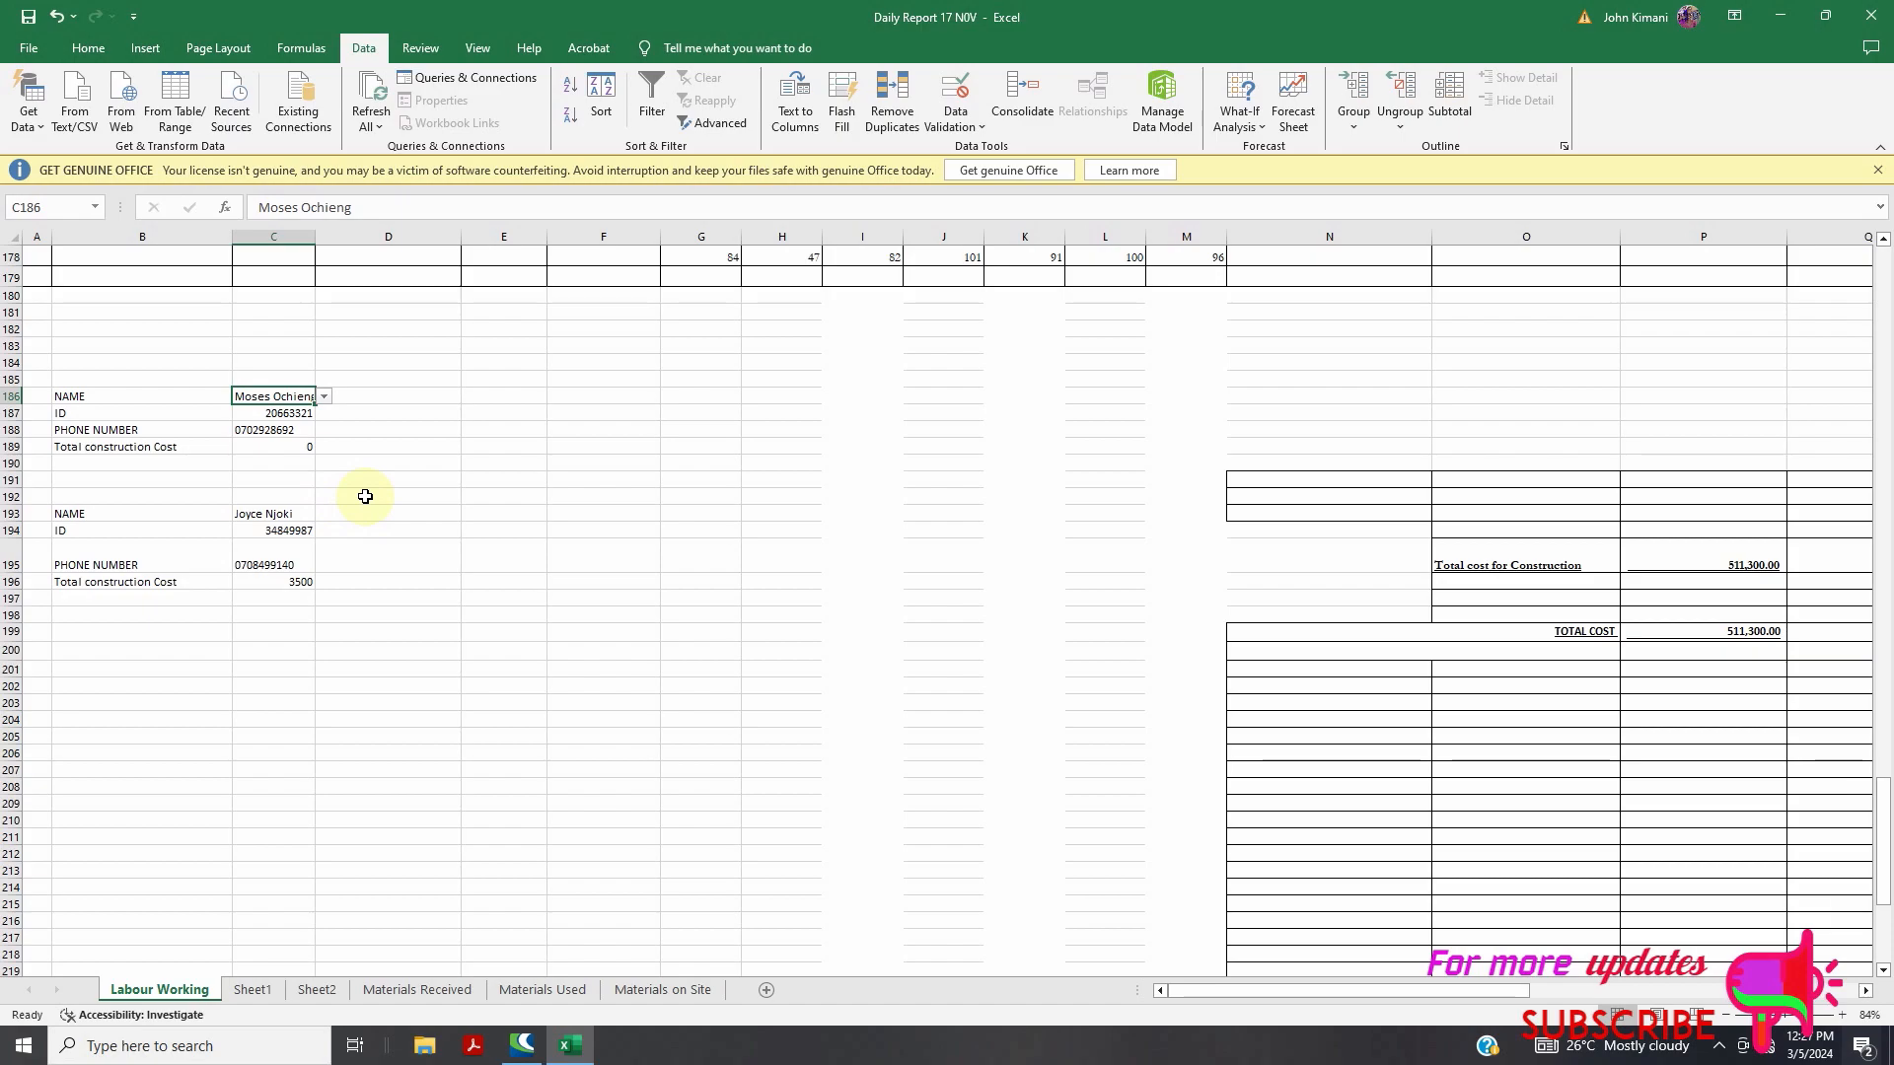
pyautogui.click(323, 394)
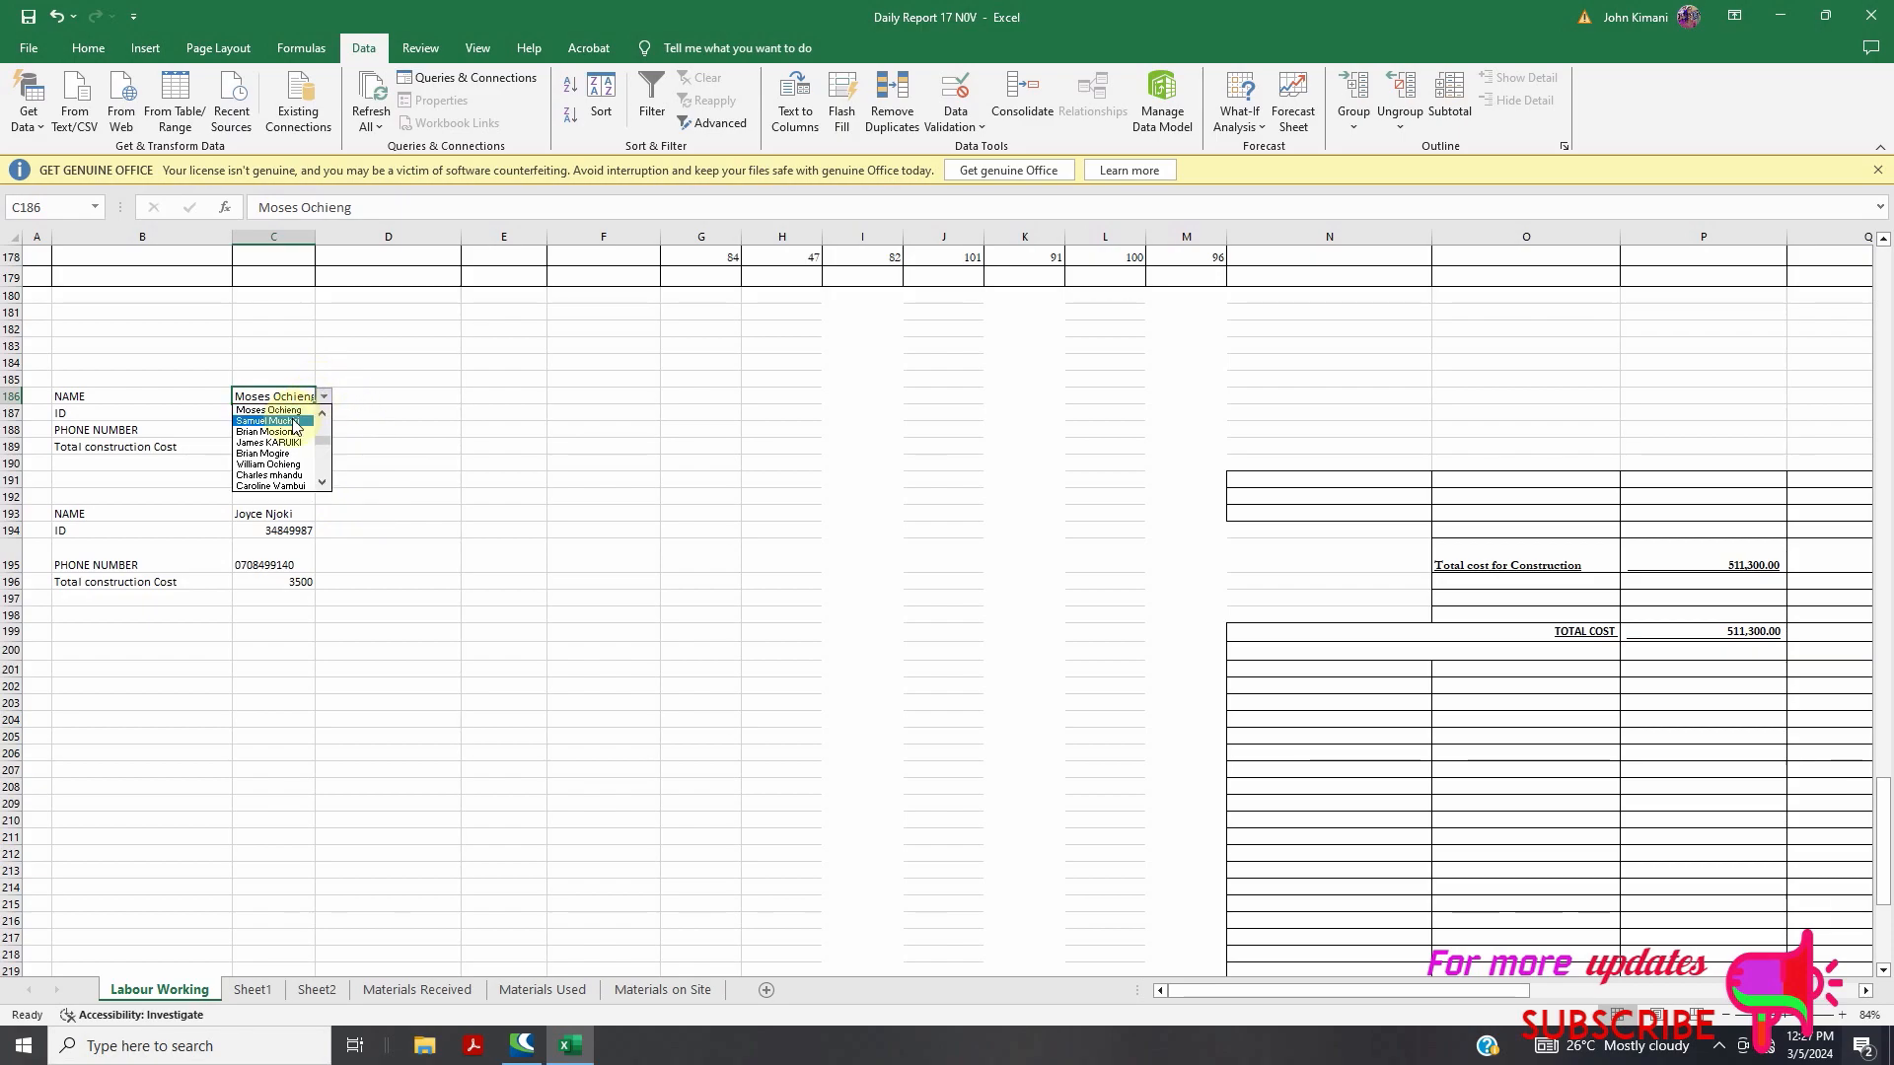
pyautogui.click(284, 455)
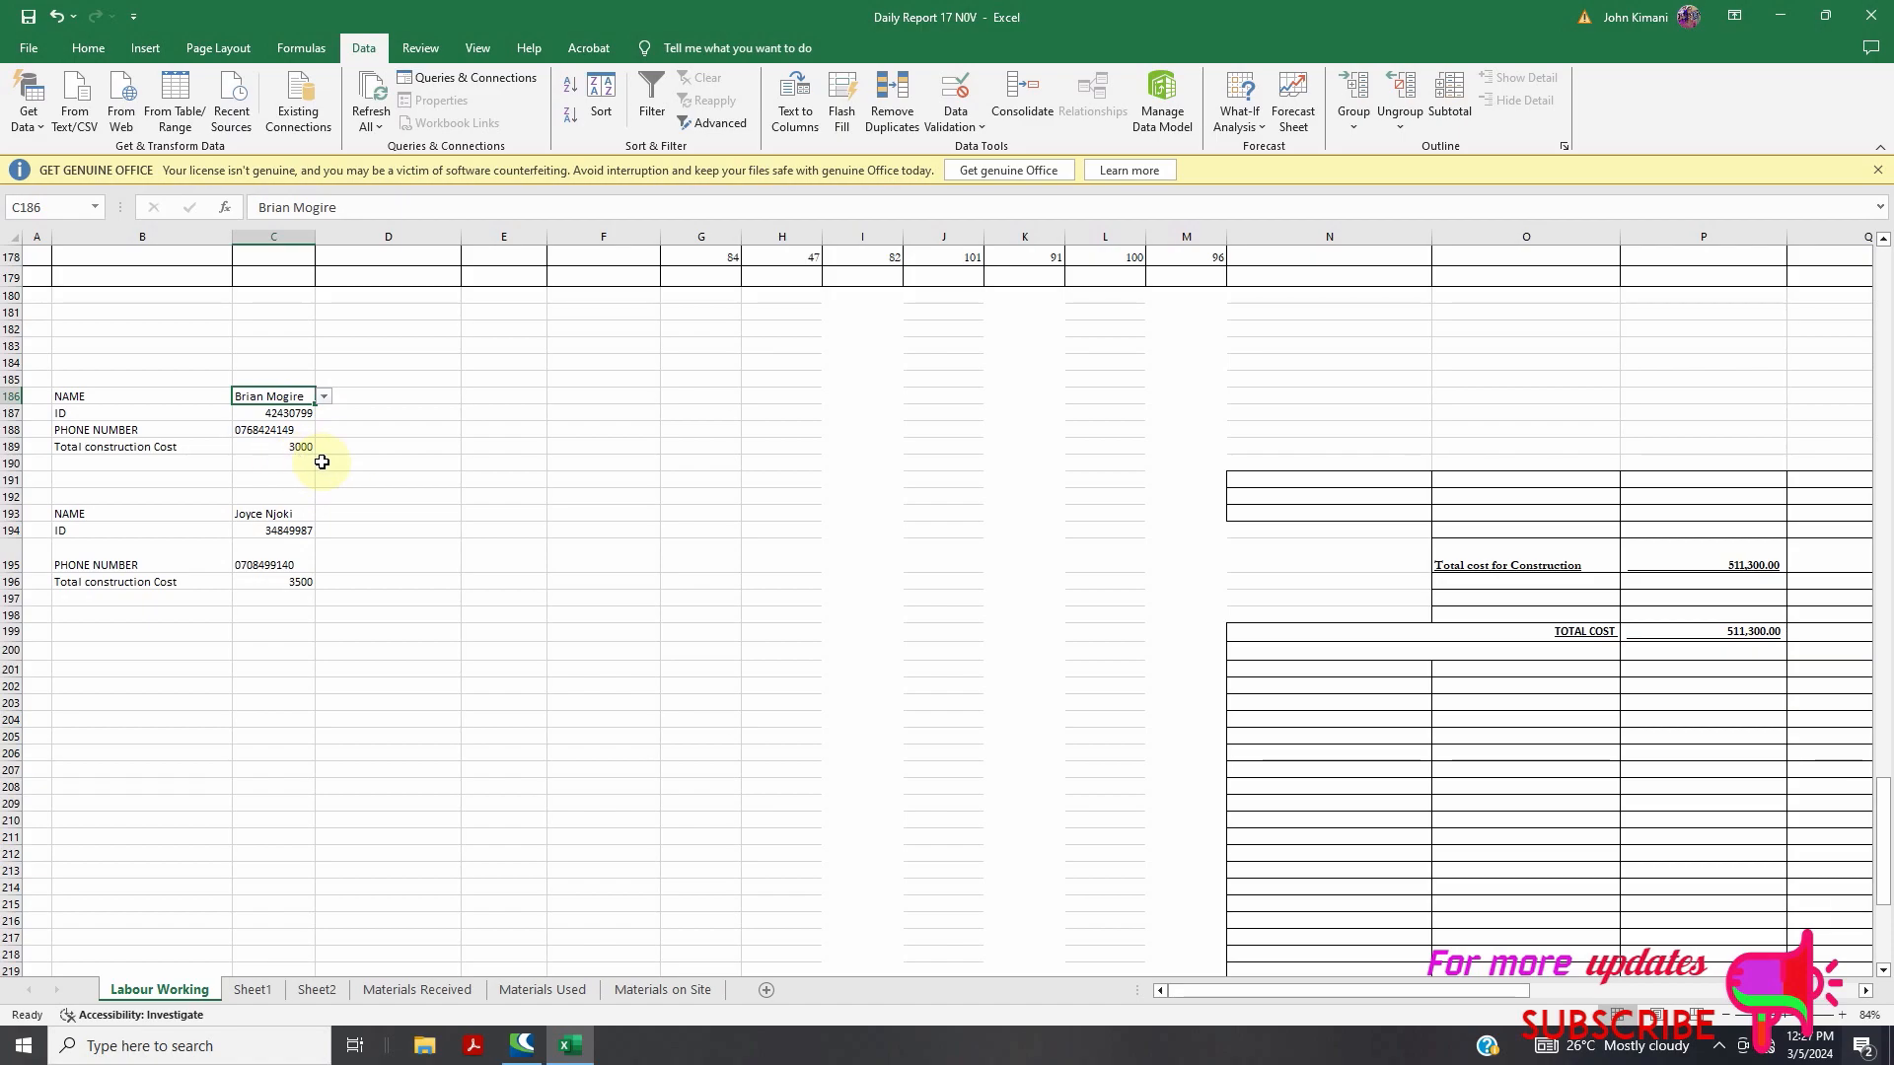
pyautogui.click(1813, 1018)
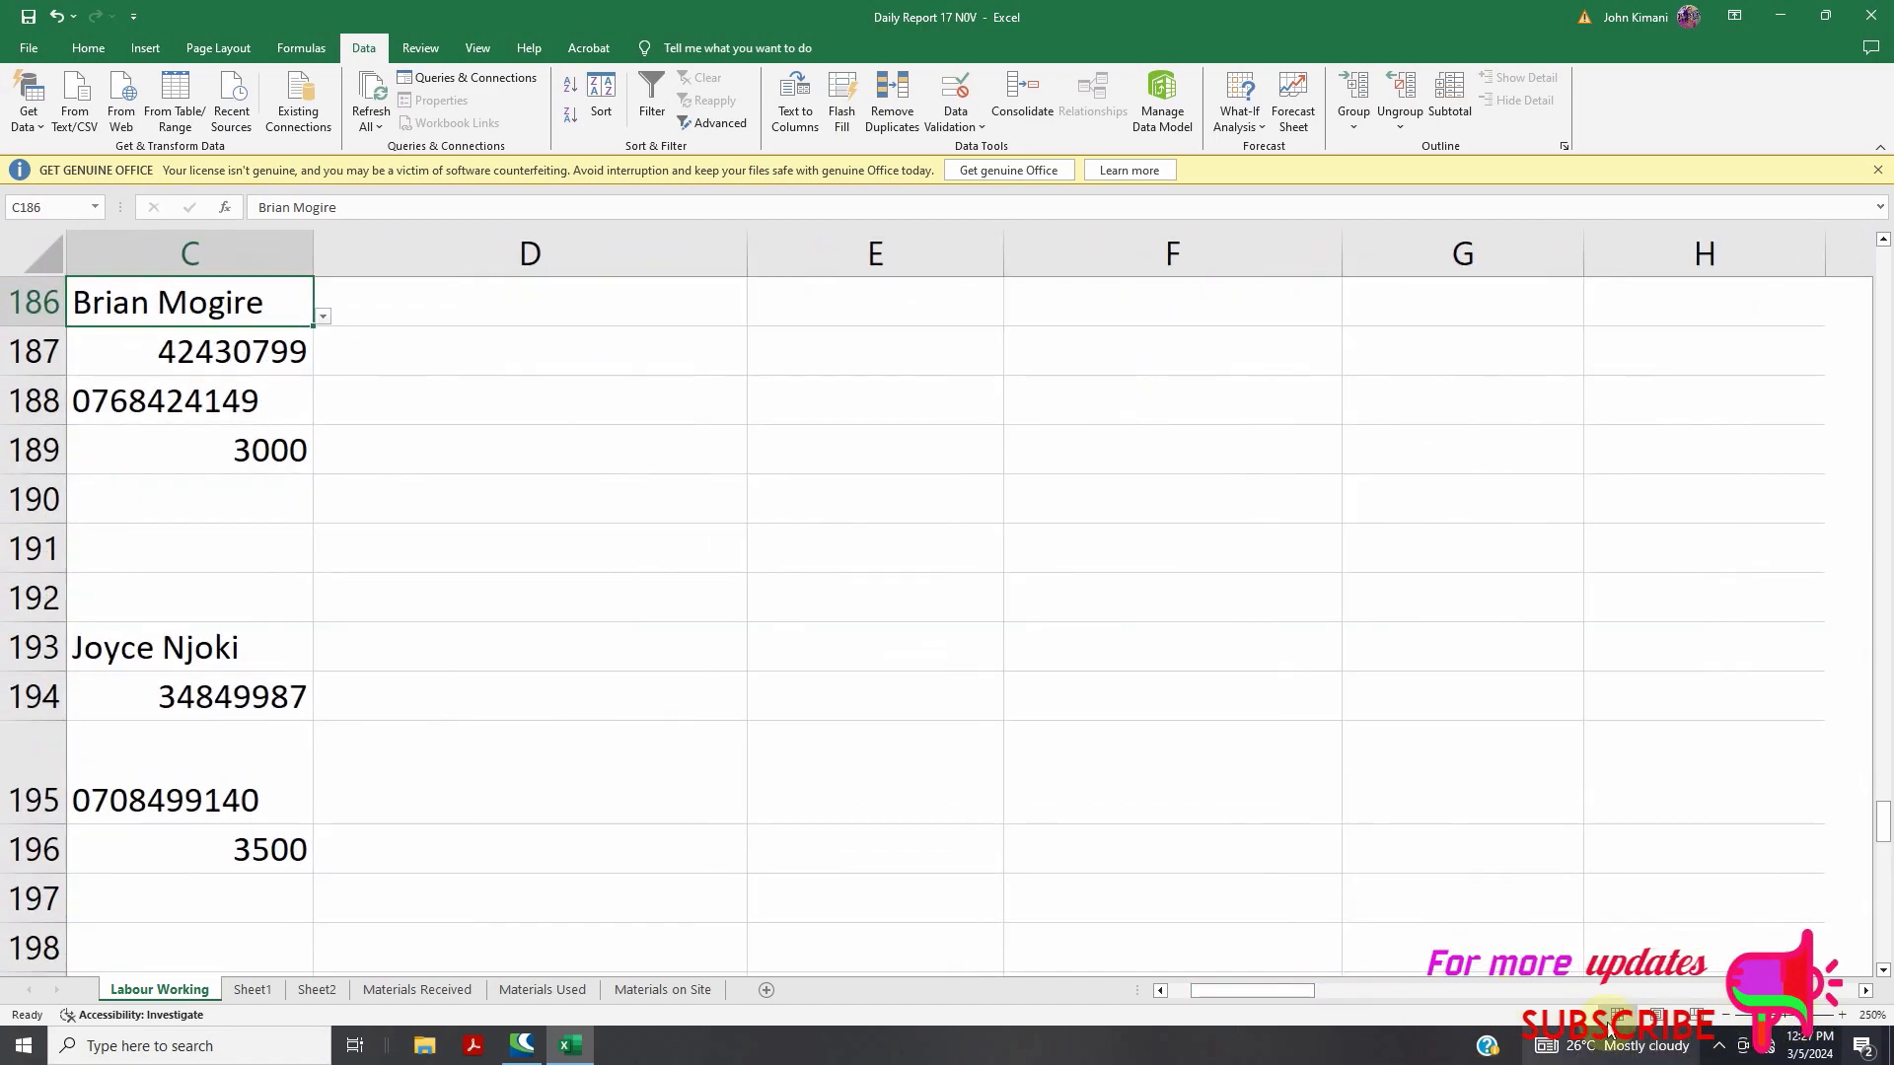
# At 250% zoom, pick the first and then another worker from C186's list, giving a 1000 total
pyautogui.moveTo(1314, 989); pyautogui.dragTo(1141, 1014)
pyautogui.scroll(2, 991, 563)
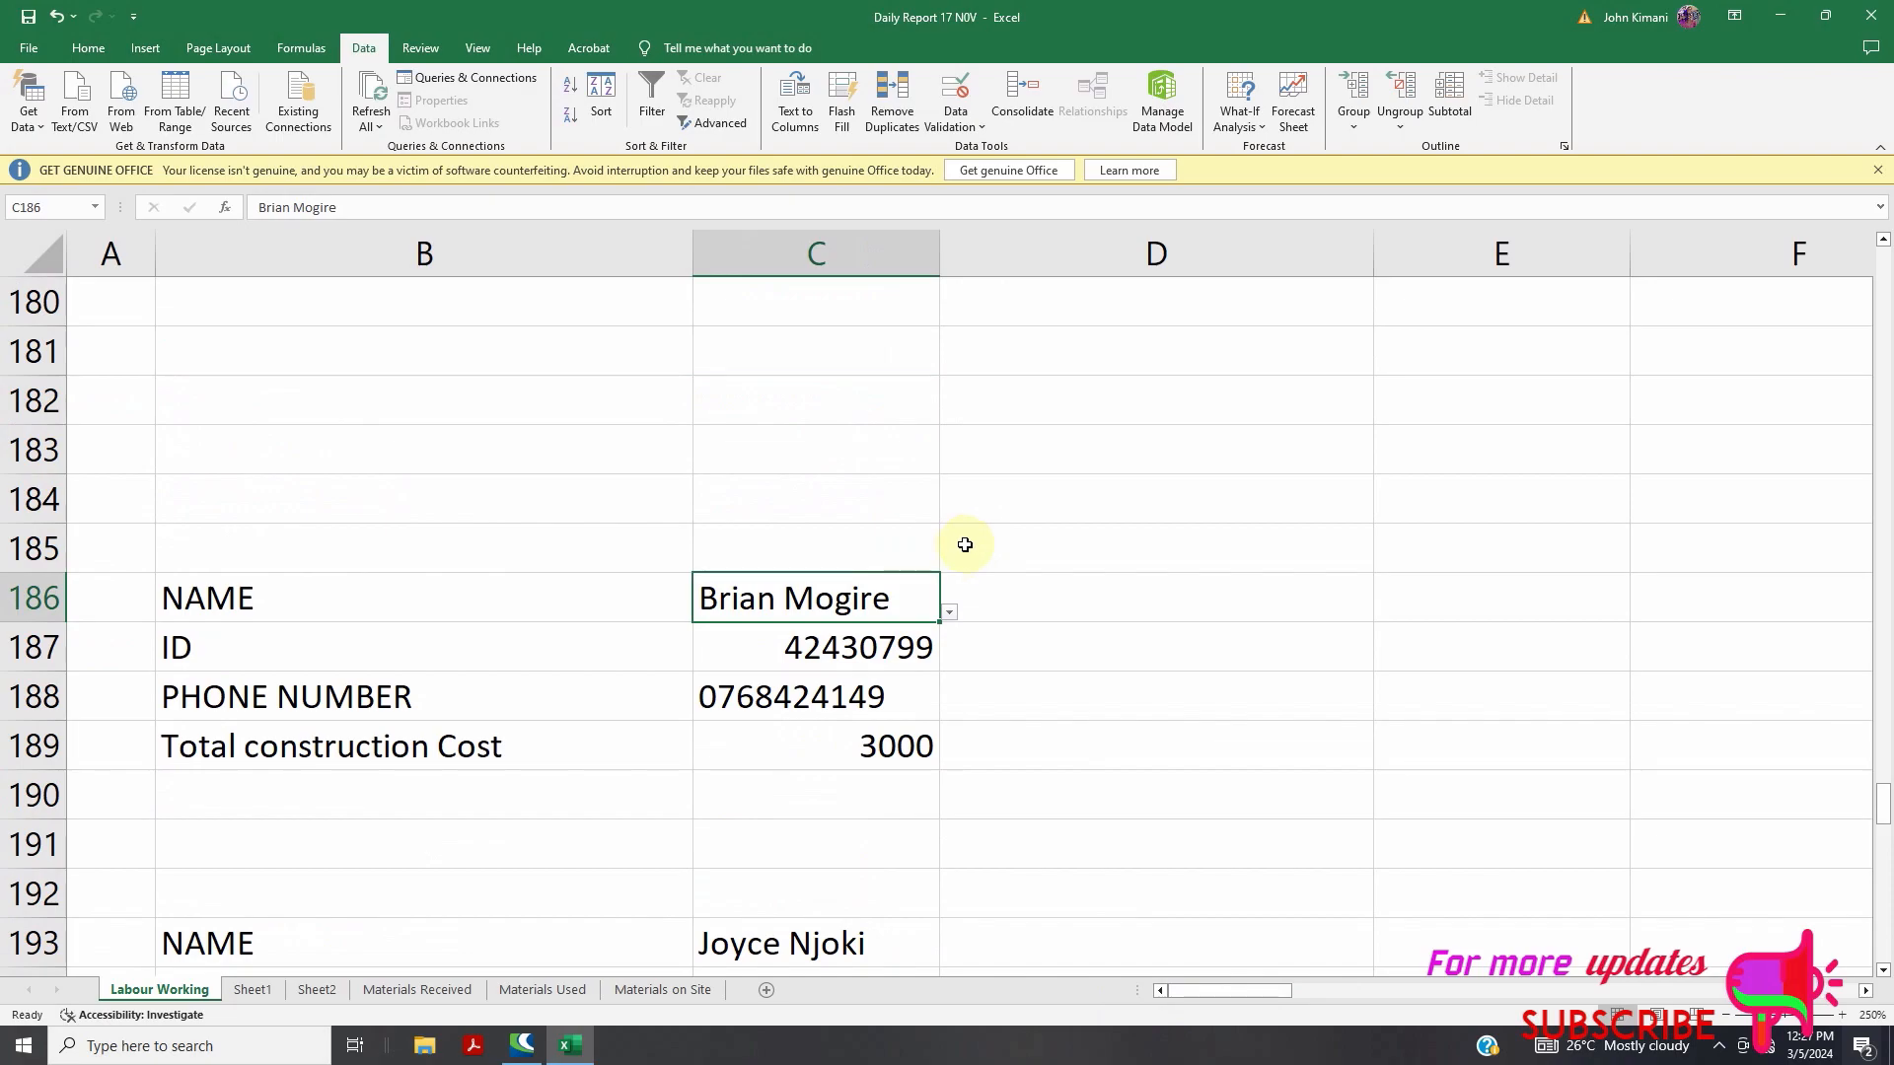
pyautogui.click(949, 613)
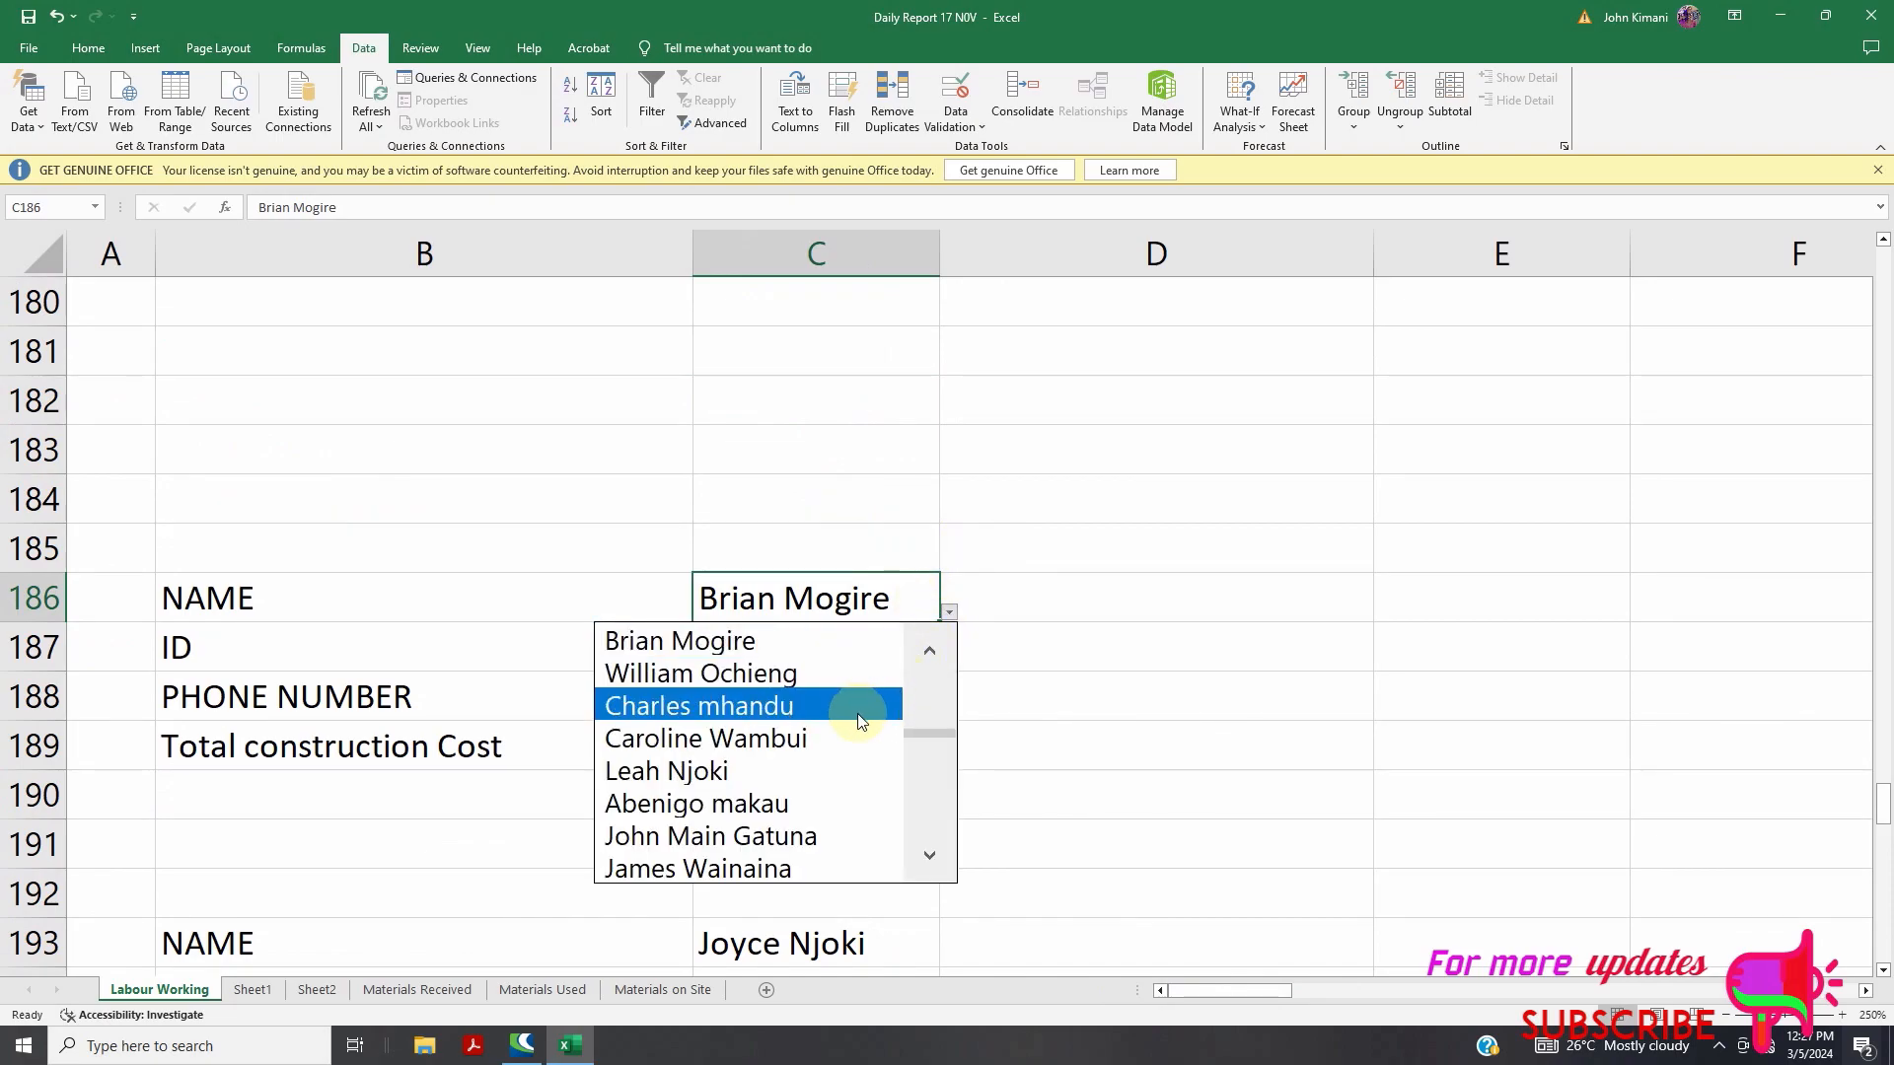
pyautogui.click(930, 653)
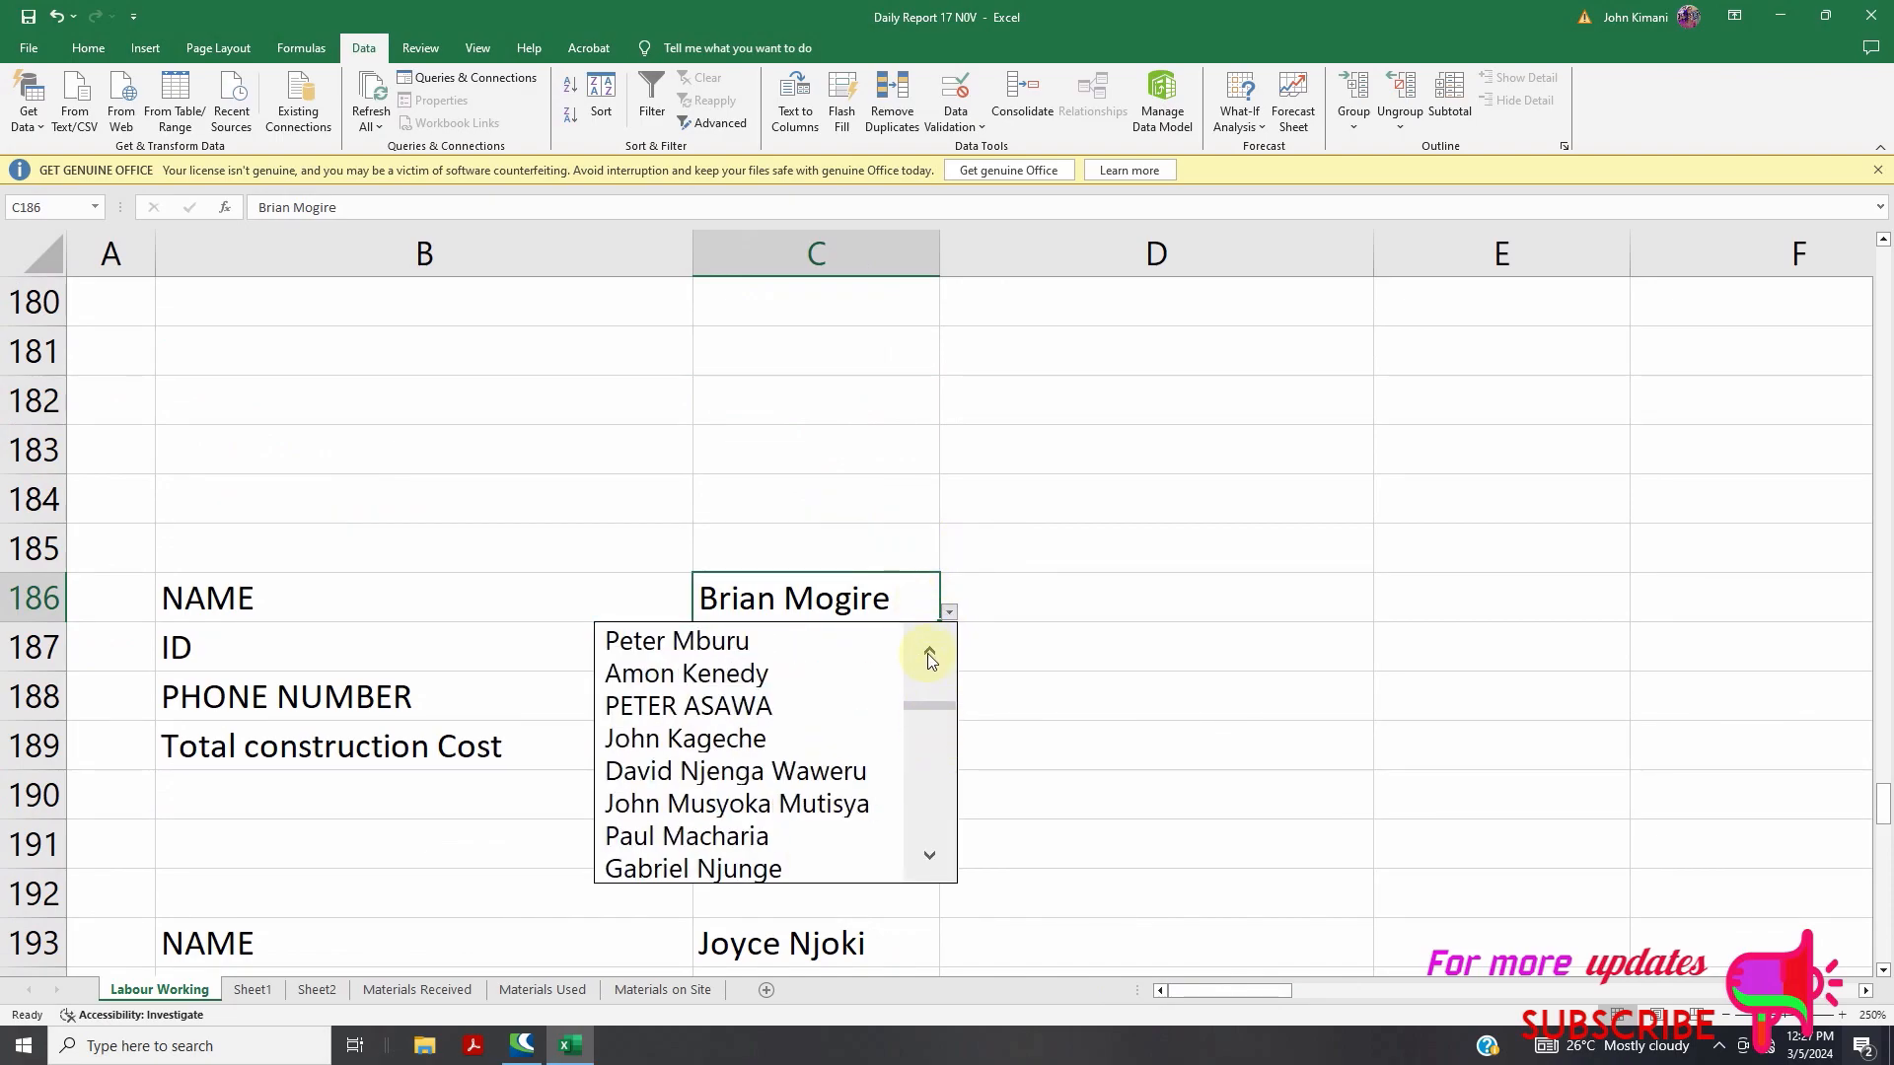
pyautogui.click(935, 677)
pyautogui.click(935, 675)
pyautogui.click(935, 673)
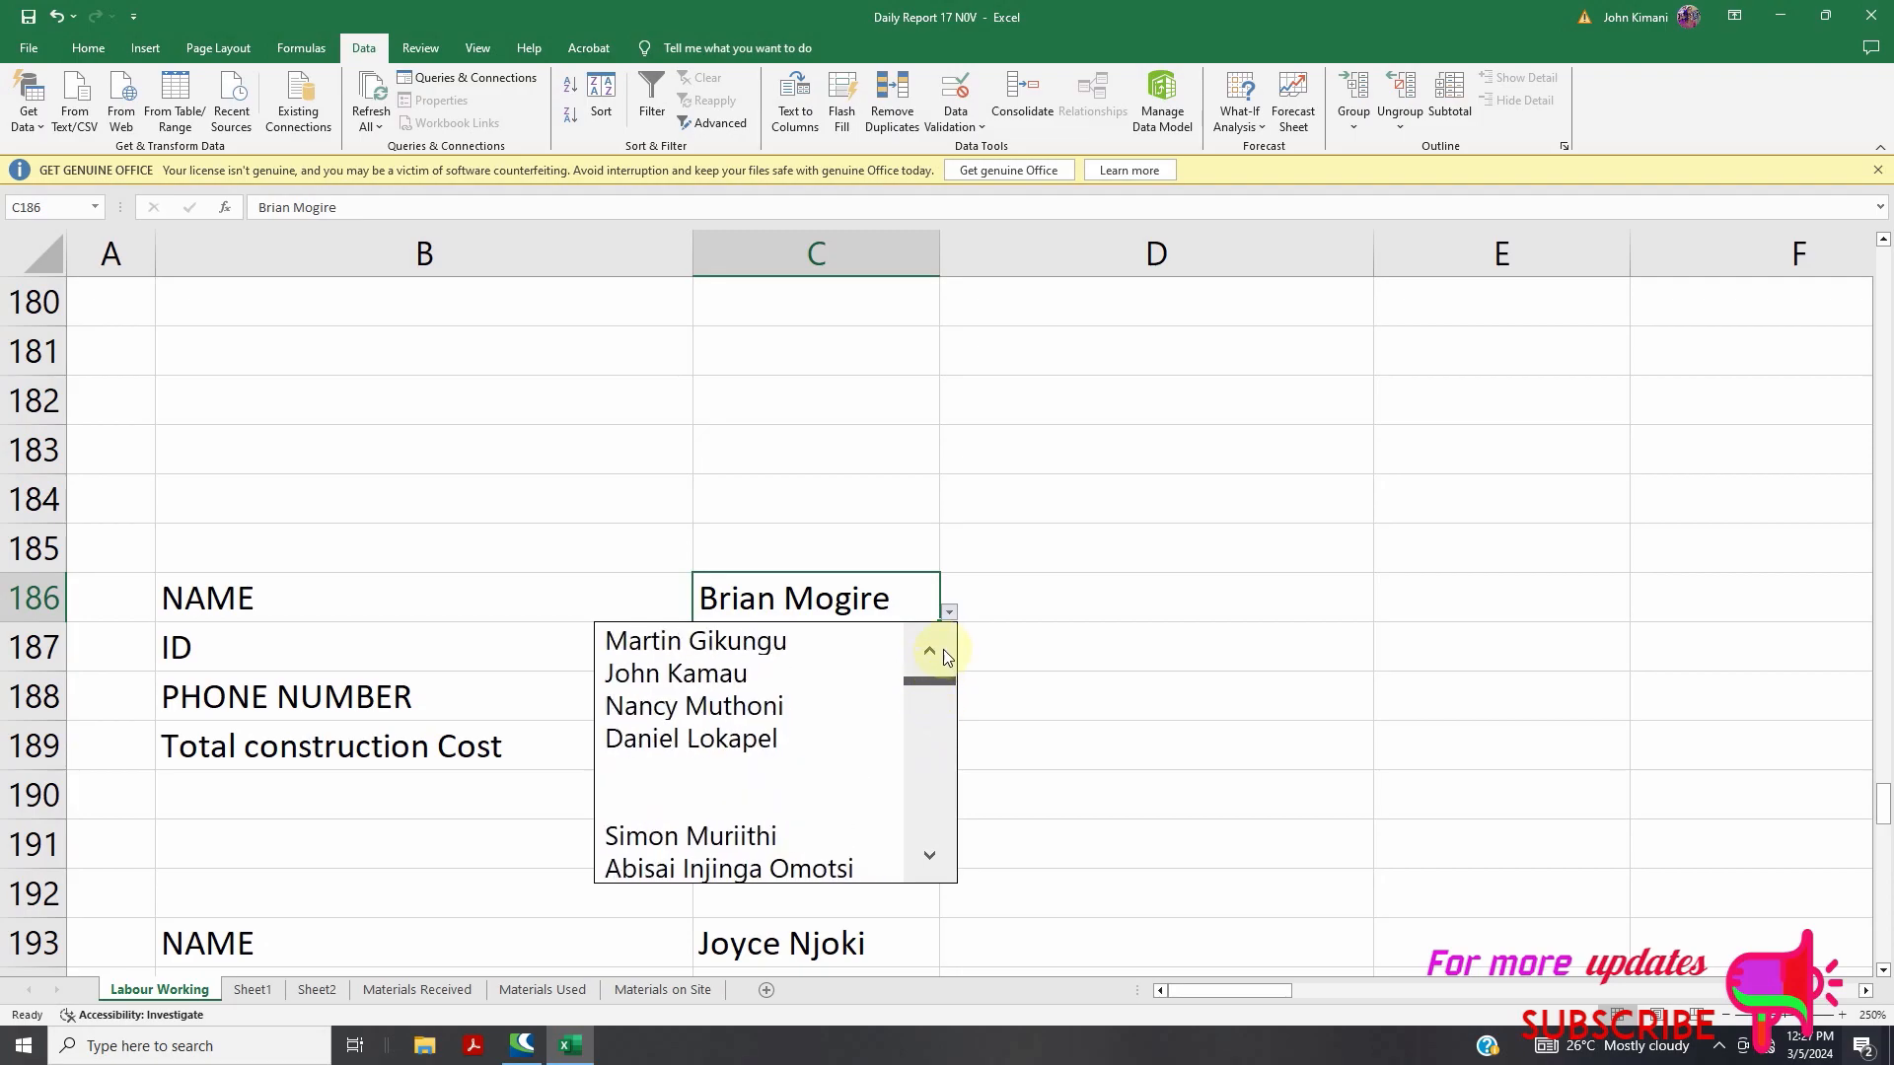
pyautogui.click(803, 640)
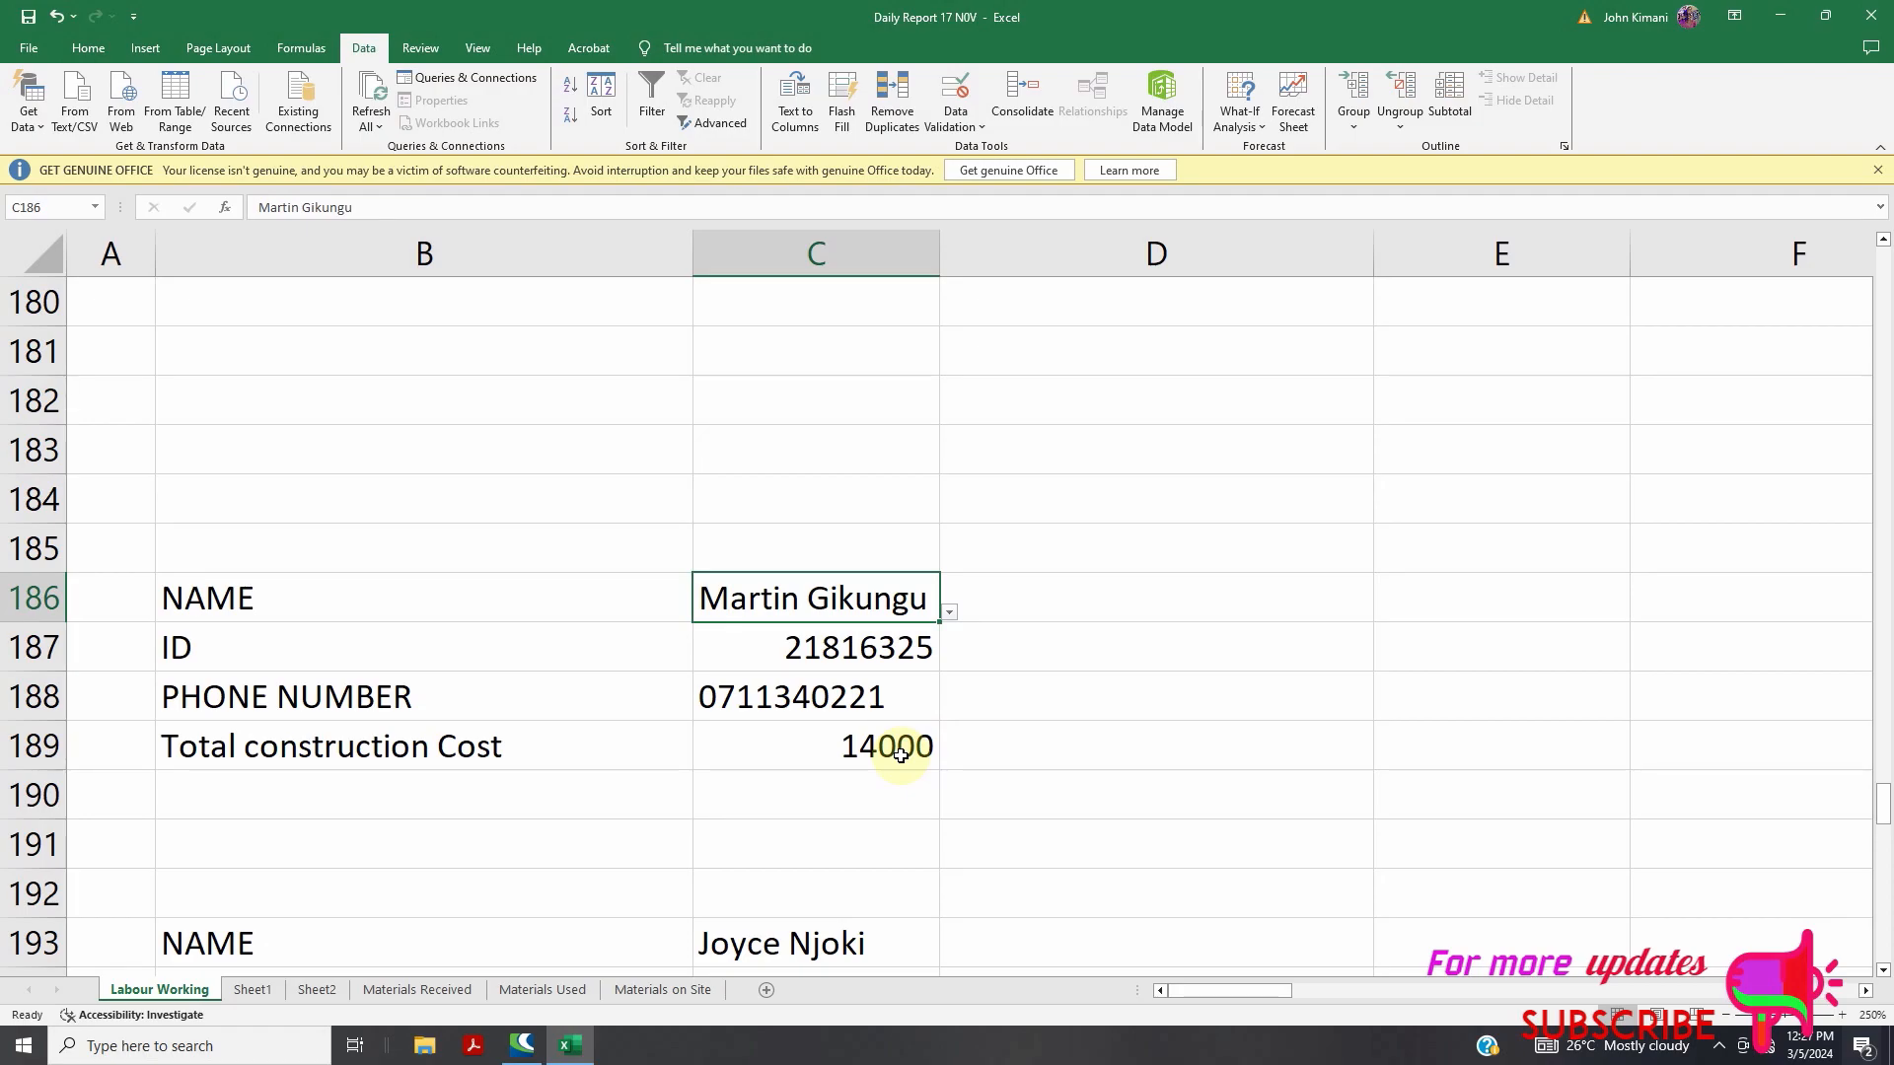
pyautogui.click(951, 616)
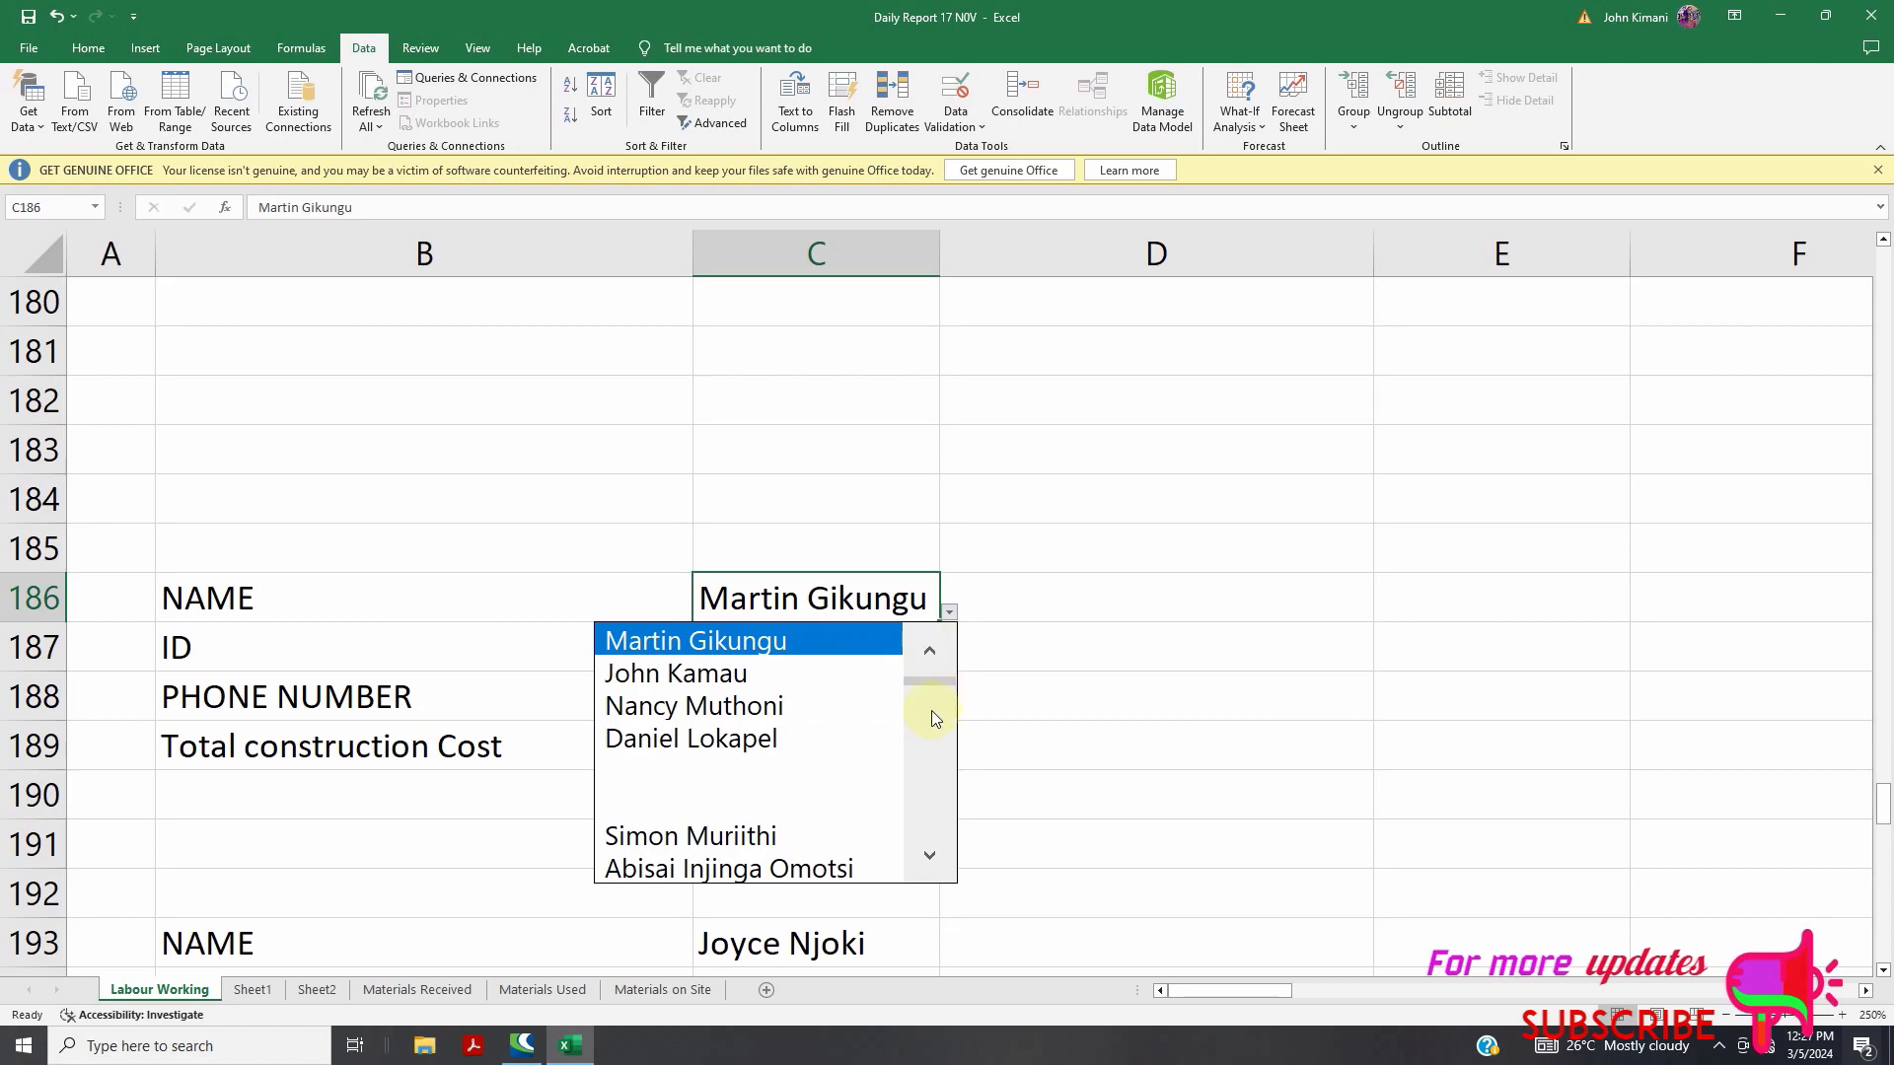
pyautogui.moveTo(930, 693); pyautogui.dragTo(929, 807)
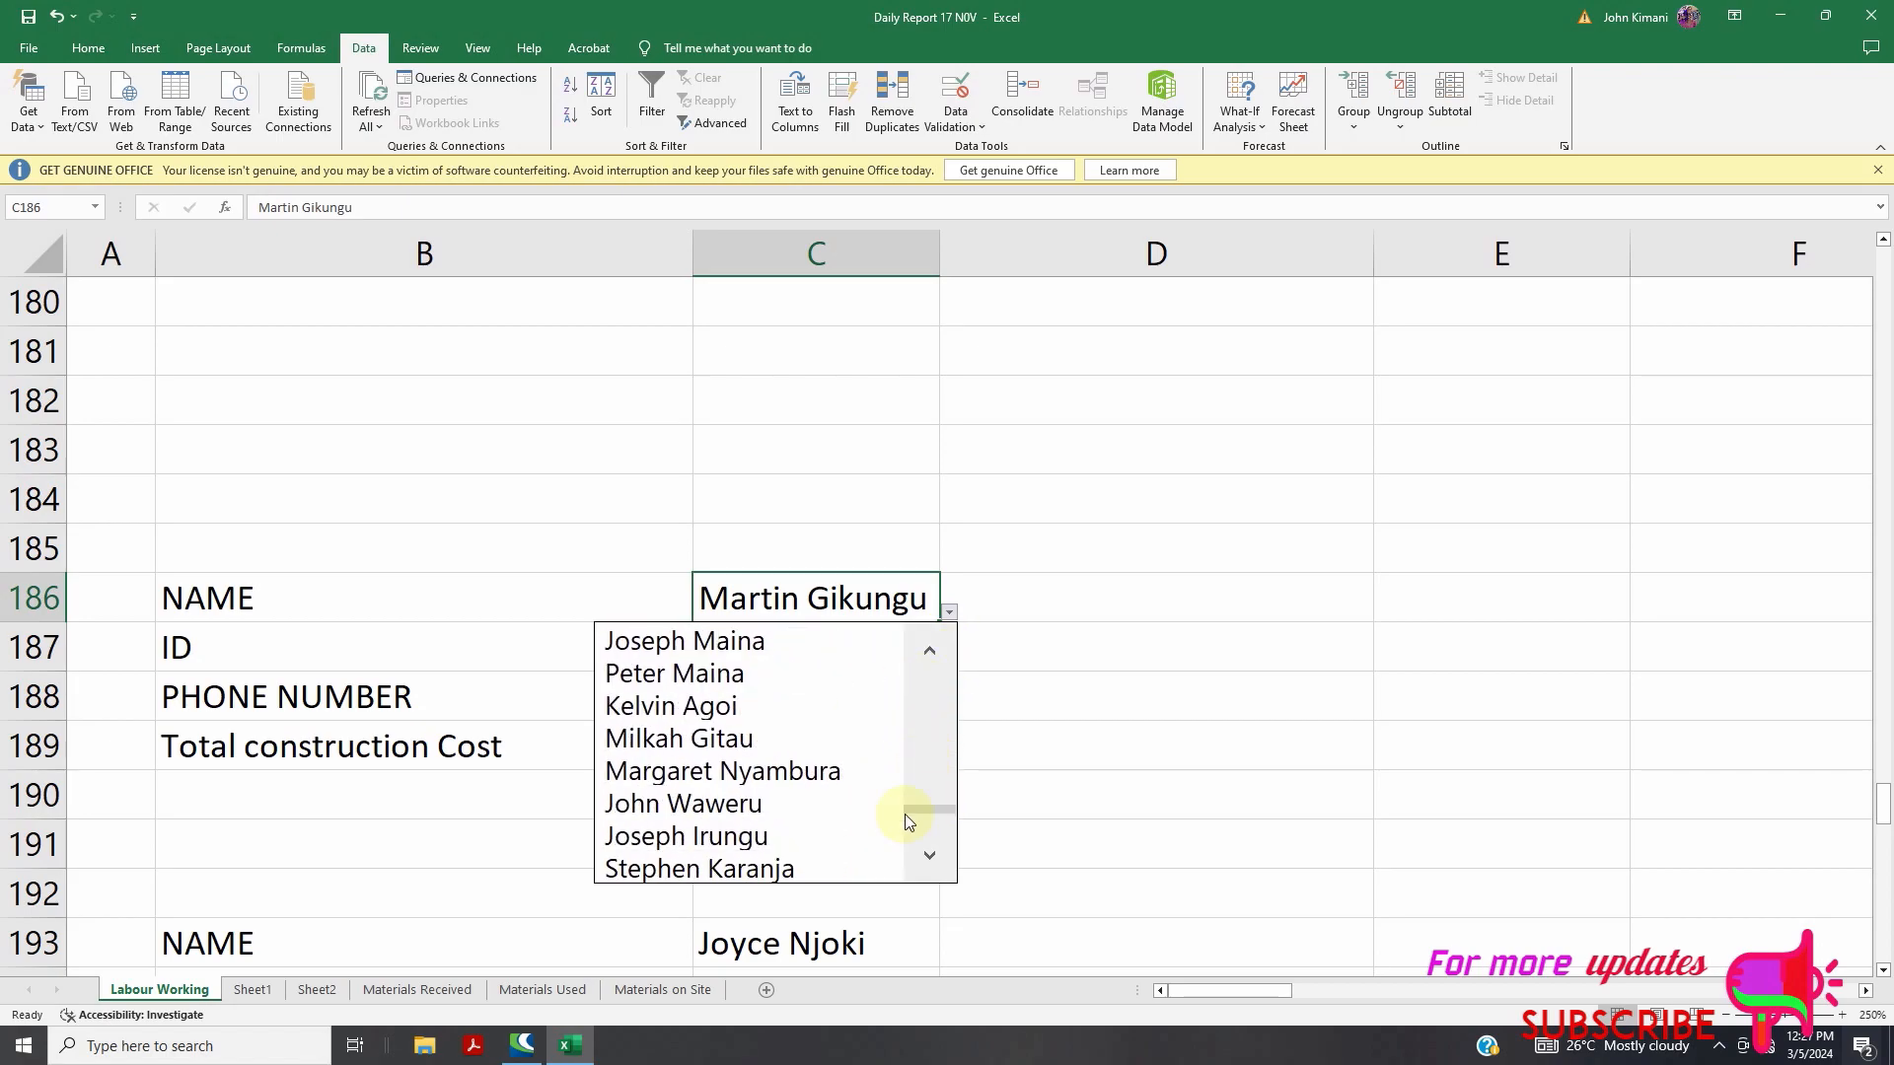
pyautogui.click(743, 837)
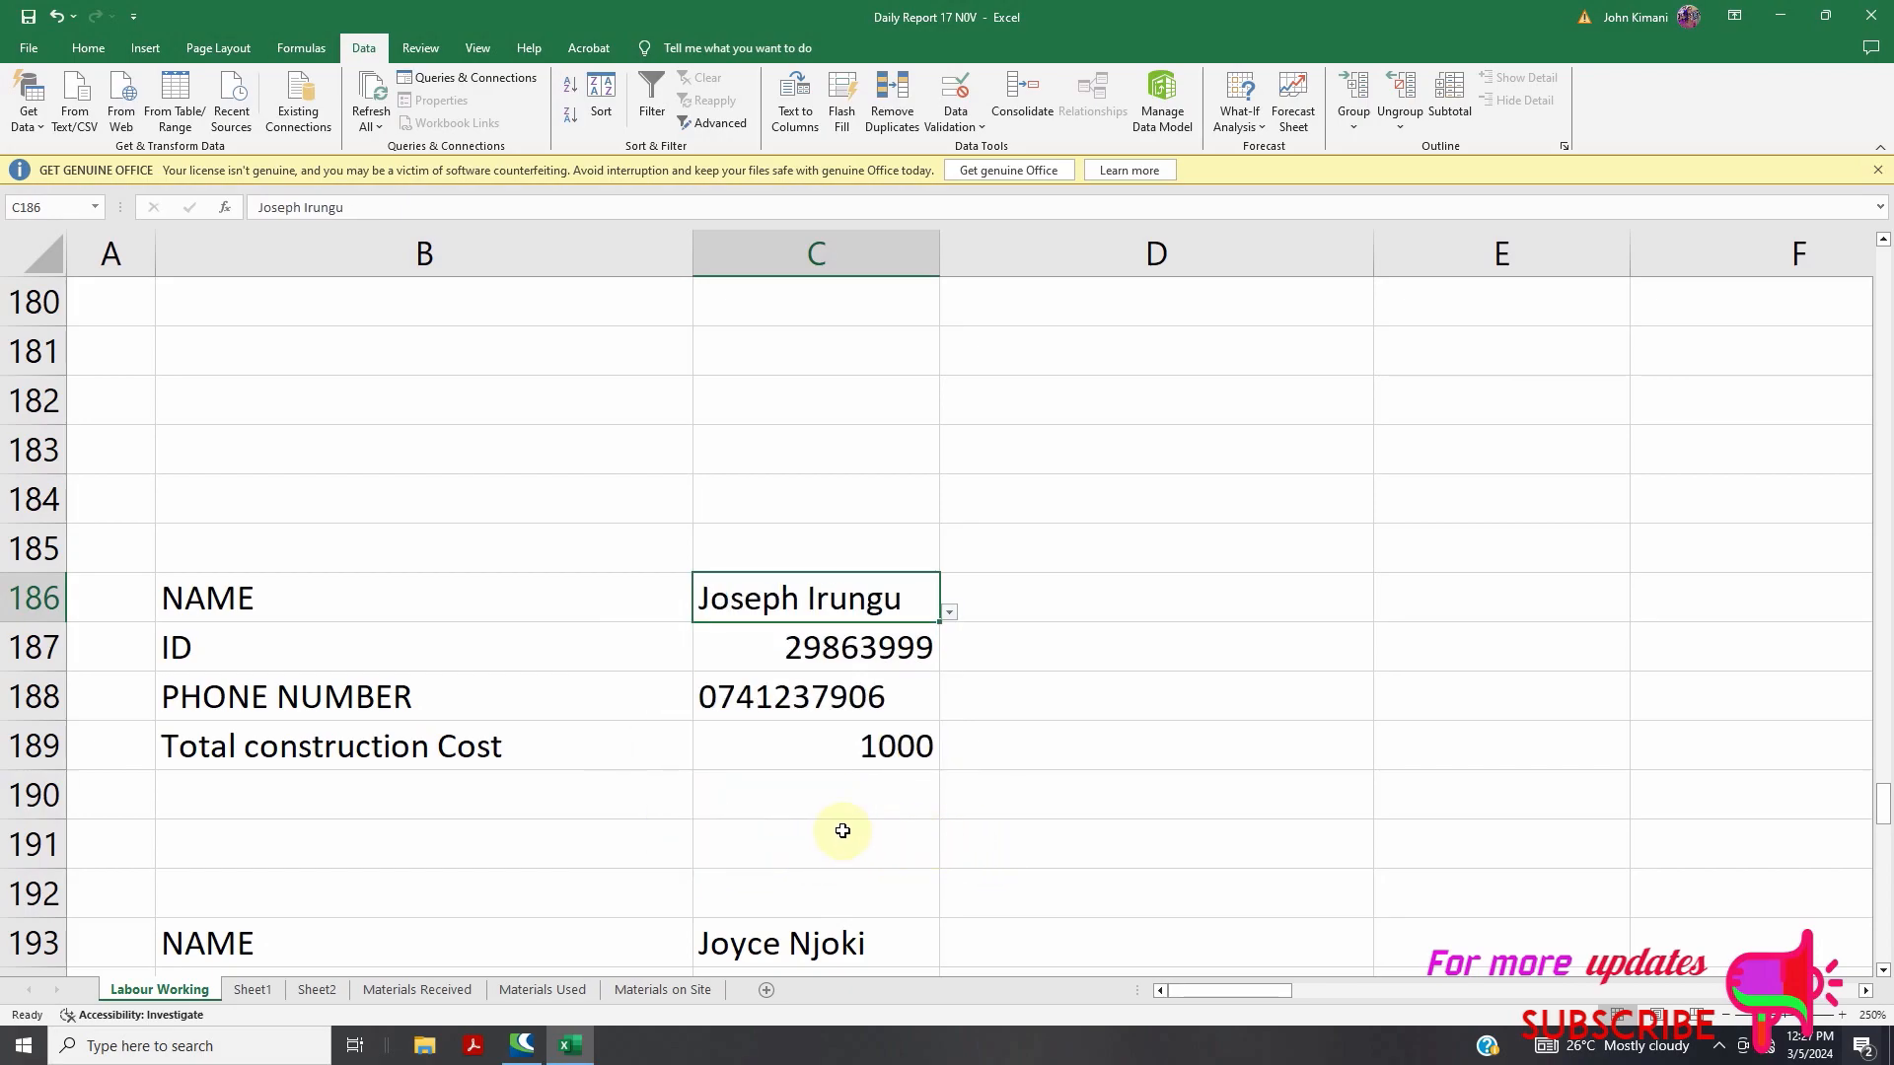